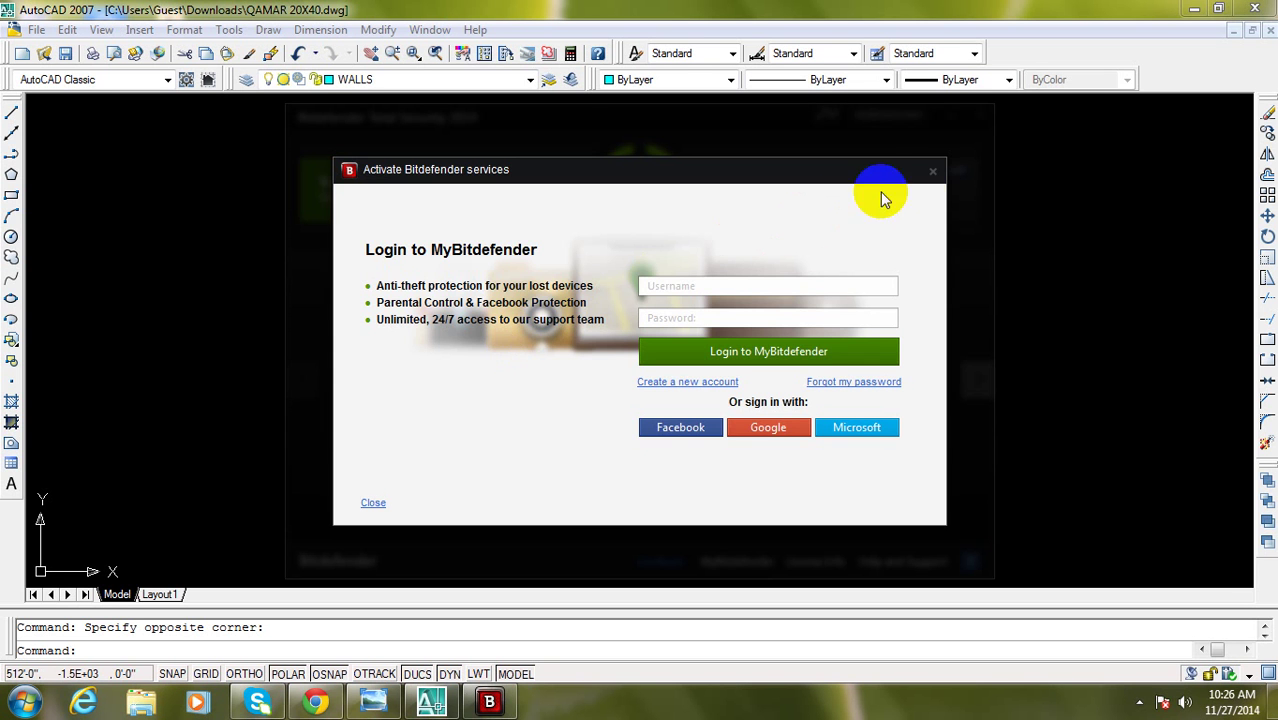
Dismiss the Bitdefender login prompt and bring up the ground floor plan image
click(933, 176)
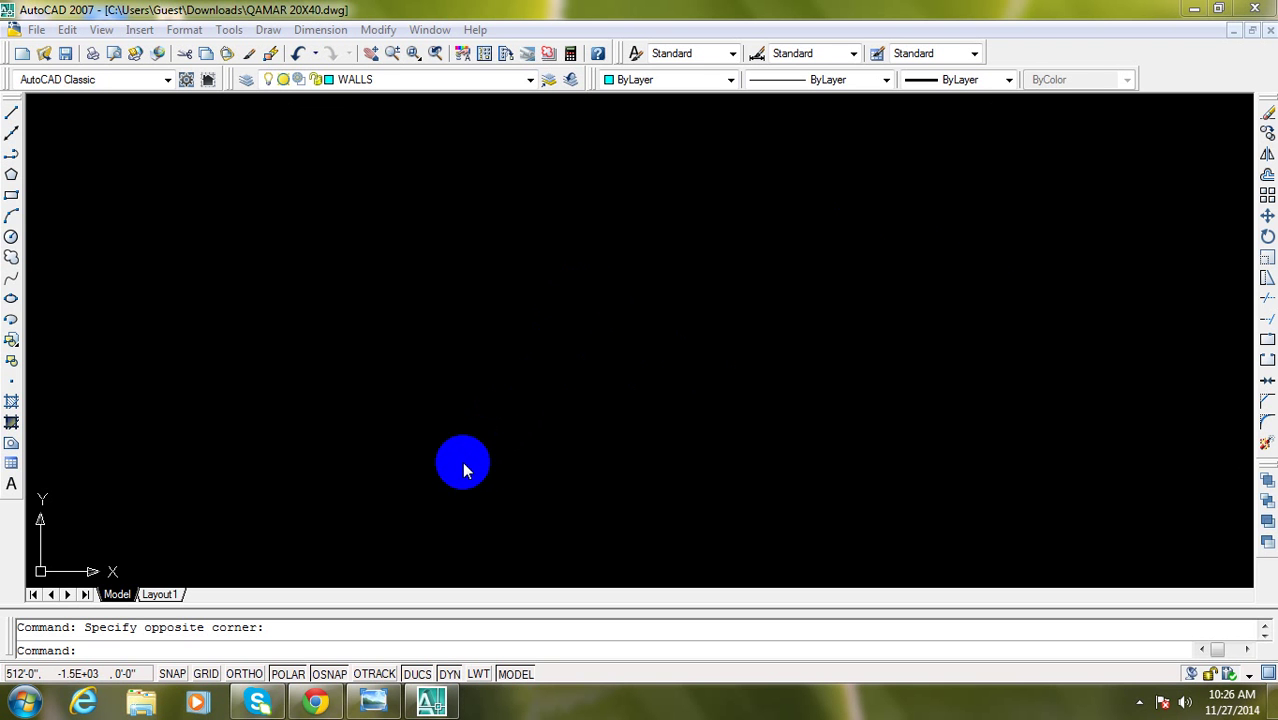
click(372, 702)
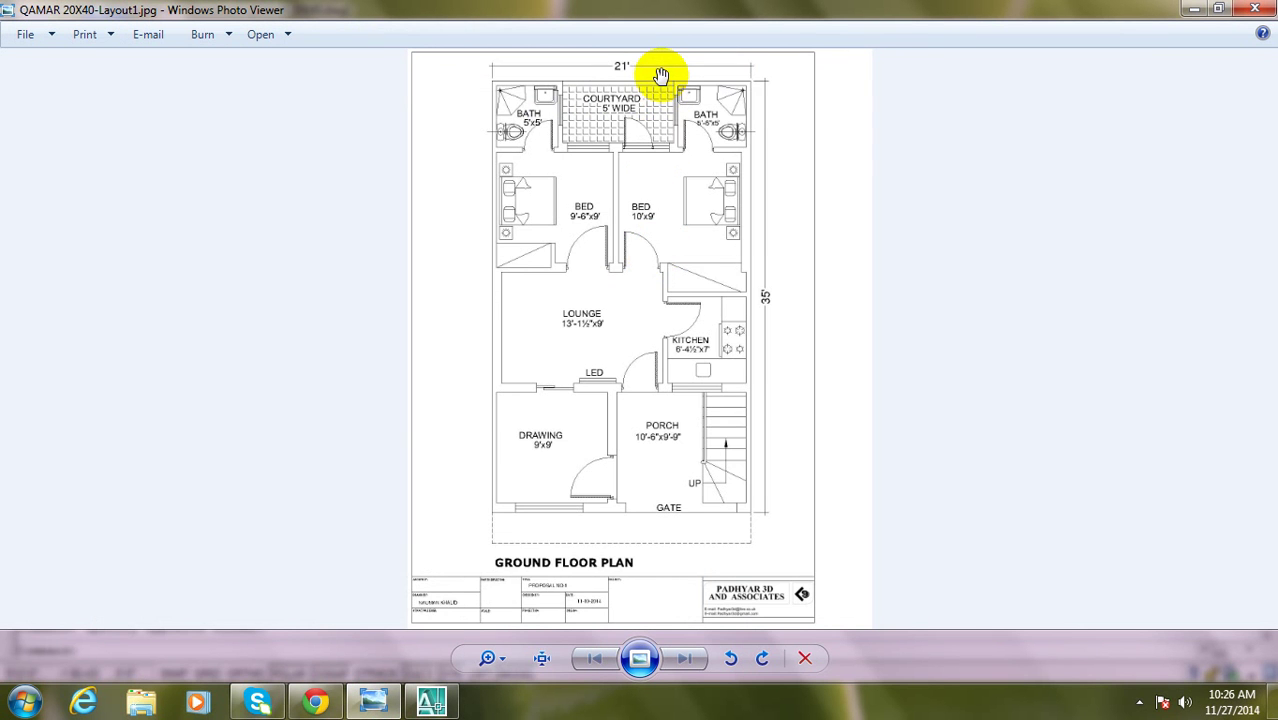
Zoom in and out on the 21' x 35' plan, then minimise Photo Viewer back to AutoCAD
scroll(660, 76, up, 1)
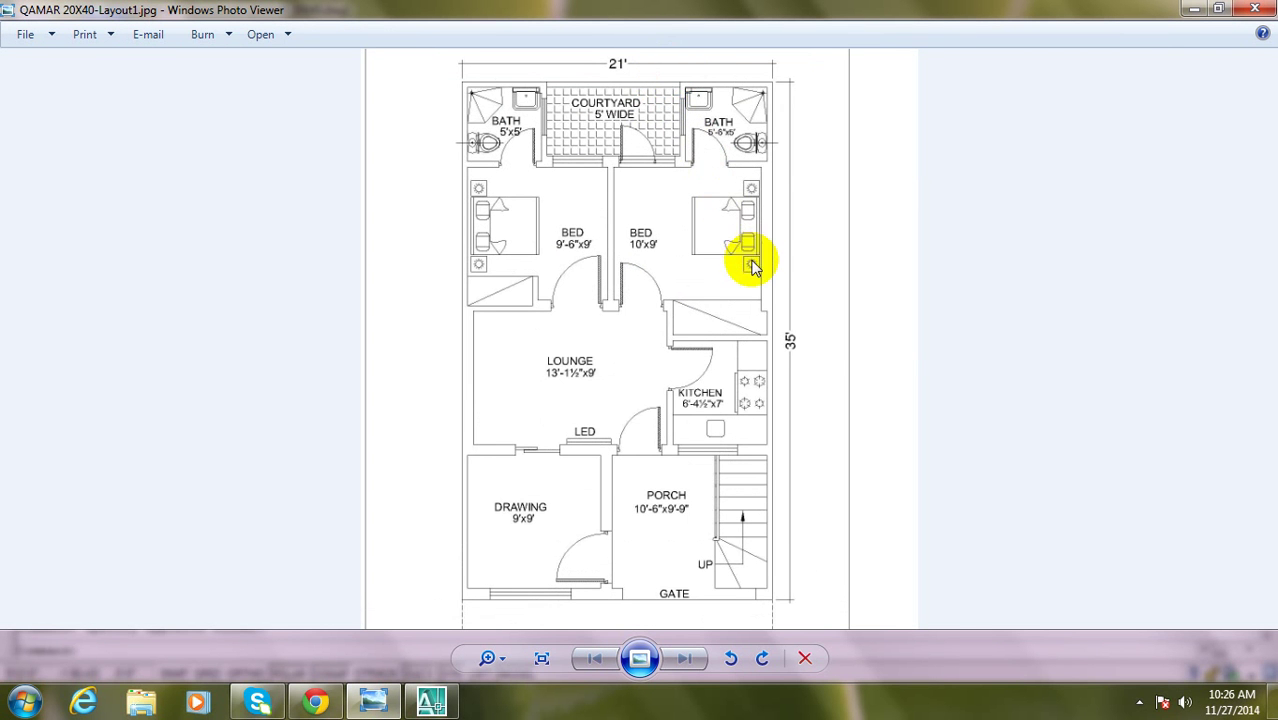
scroll(752, 265, down, 1)
scroll(745, 235, up, 1)
scroll(739, 200, down, 1)
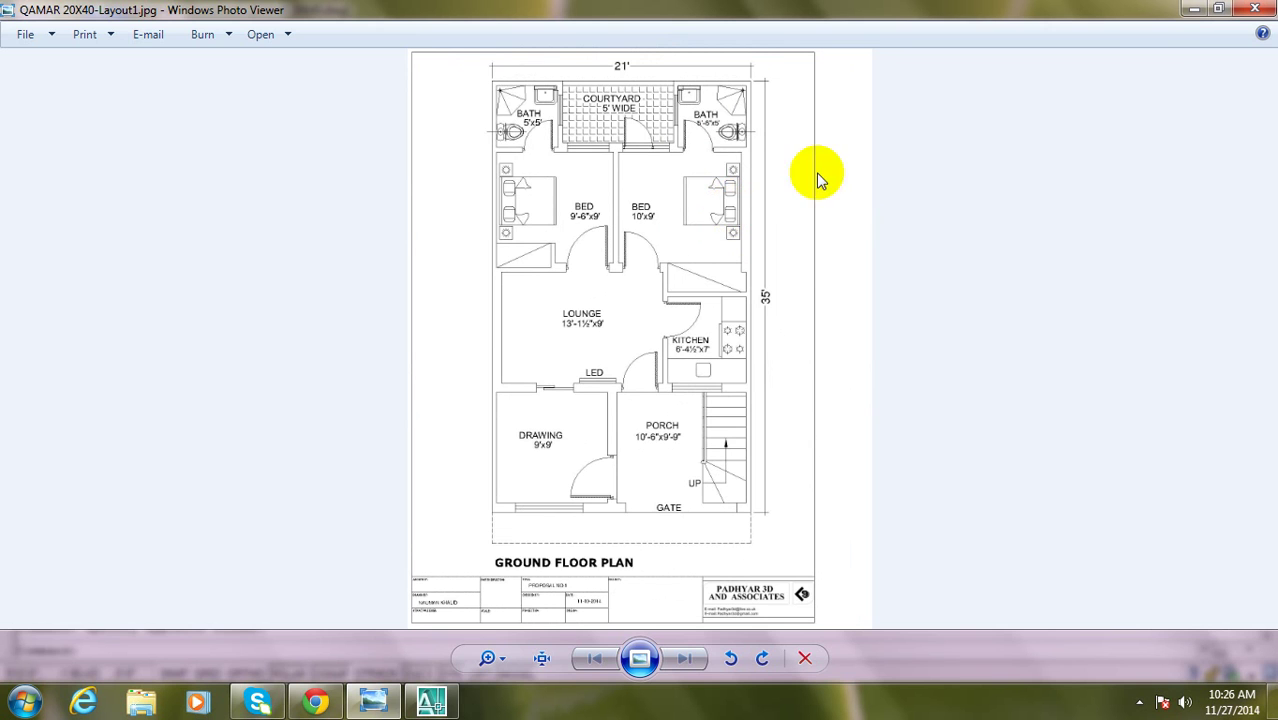
click(1192, 12)
click(568, 256)
Click around the empty QAMAR 20X40.dwg canvas, then minimise AutoCAD to the desktop
click(532, 321)
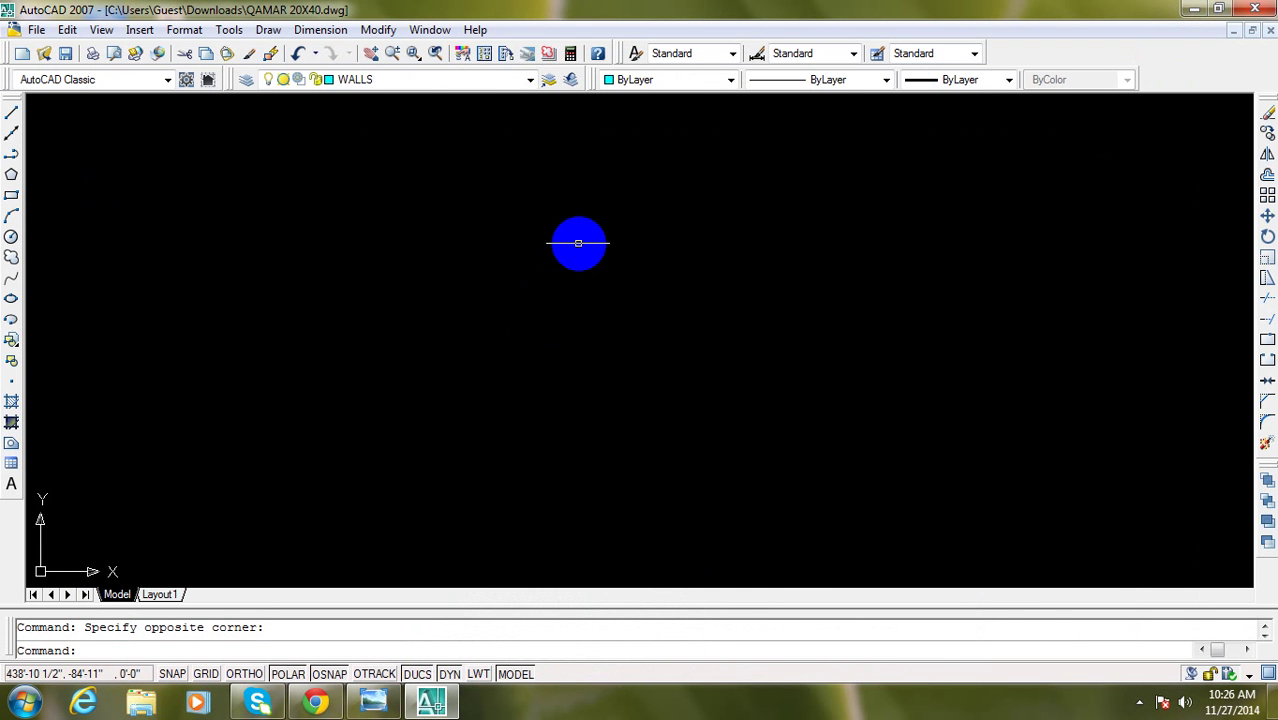
click(576, 234)
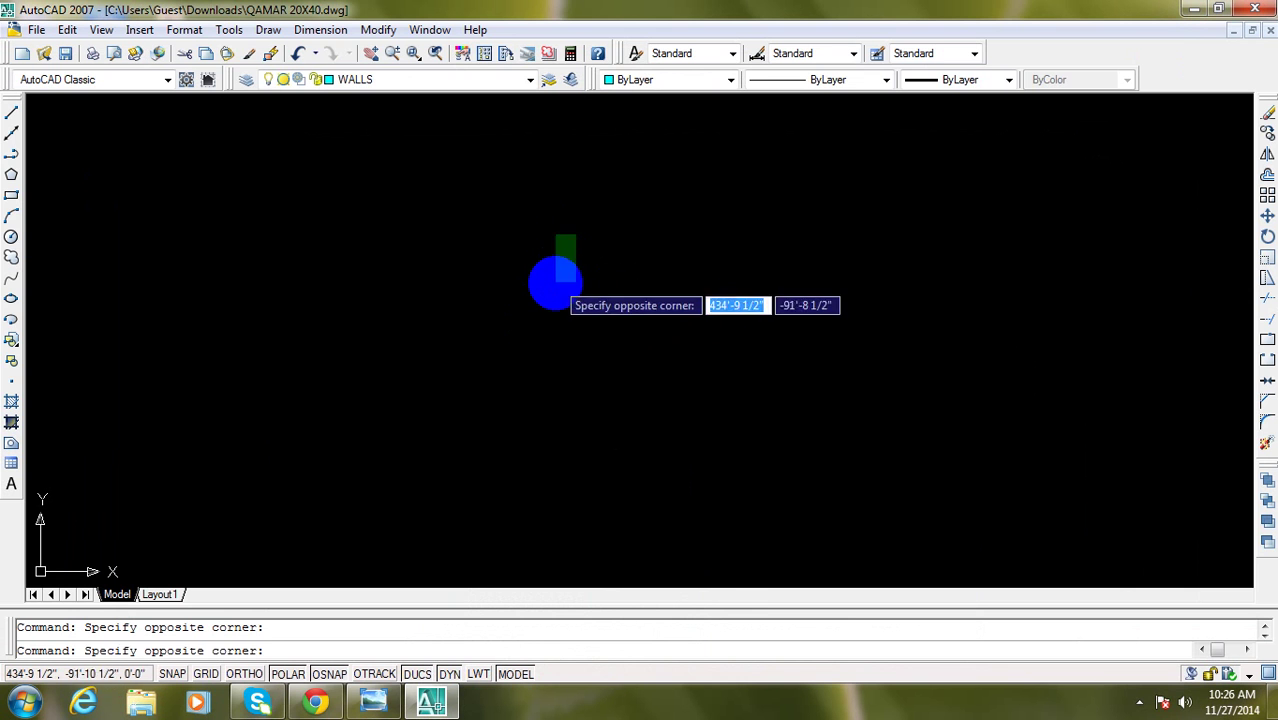
click(556, 284)
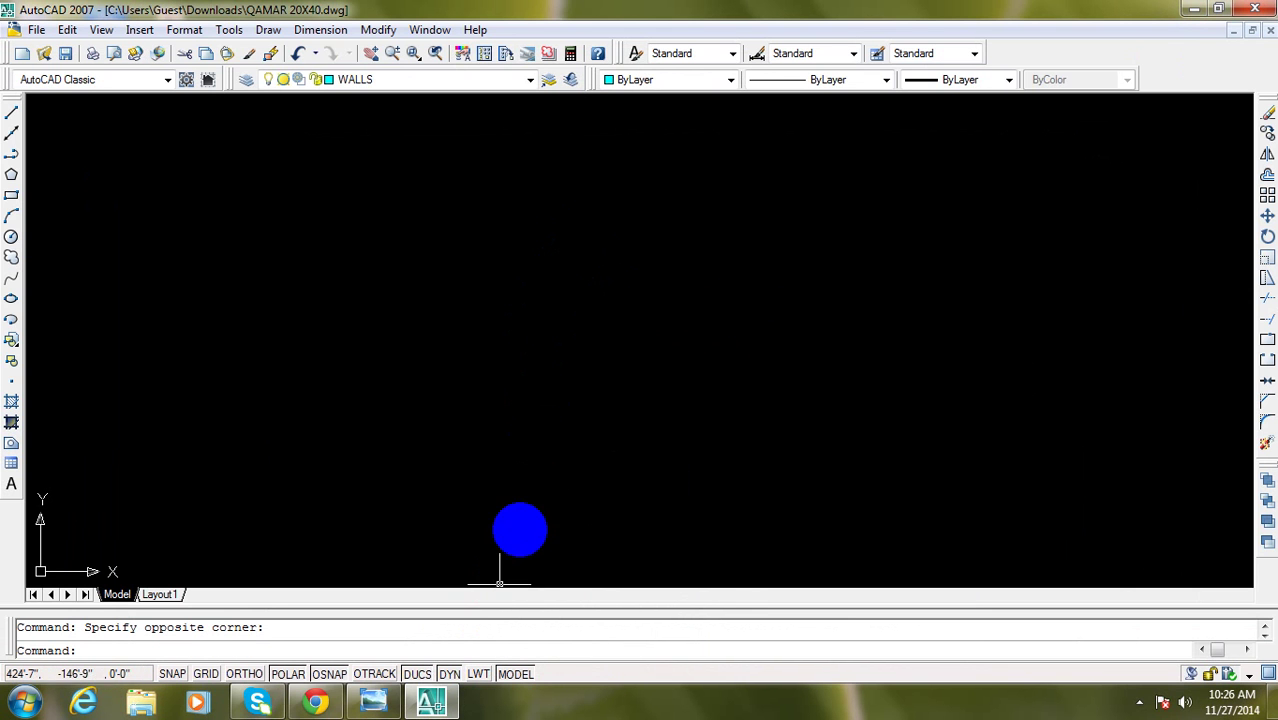
click(636, 288)
click(609, 332)
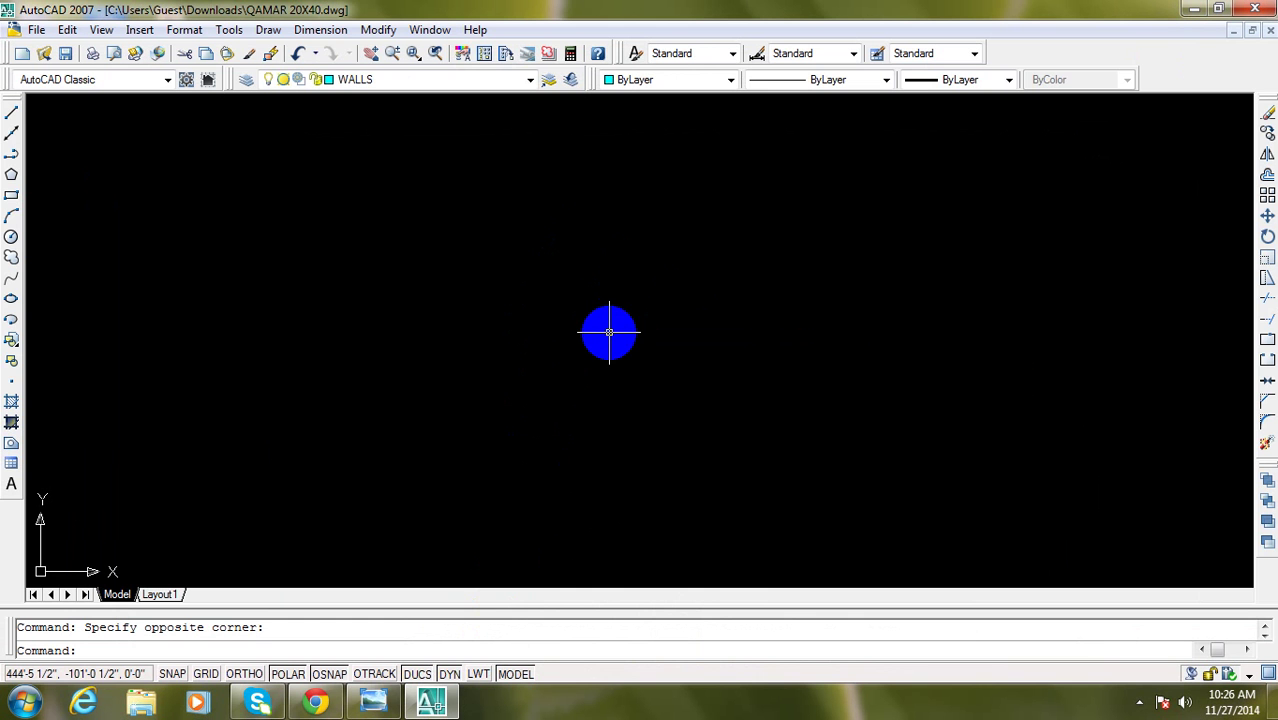
click(599, 348)
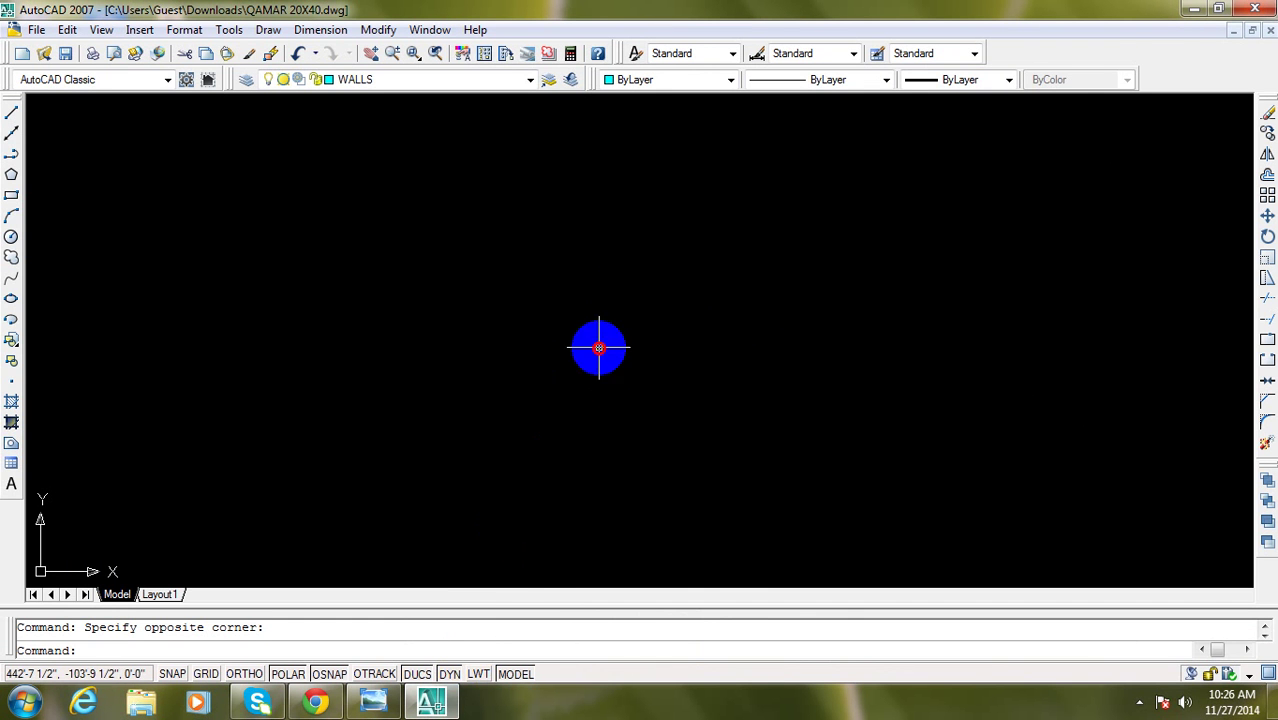
click(431, 702)
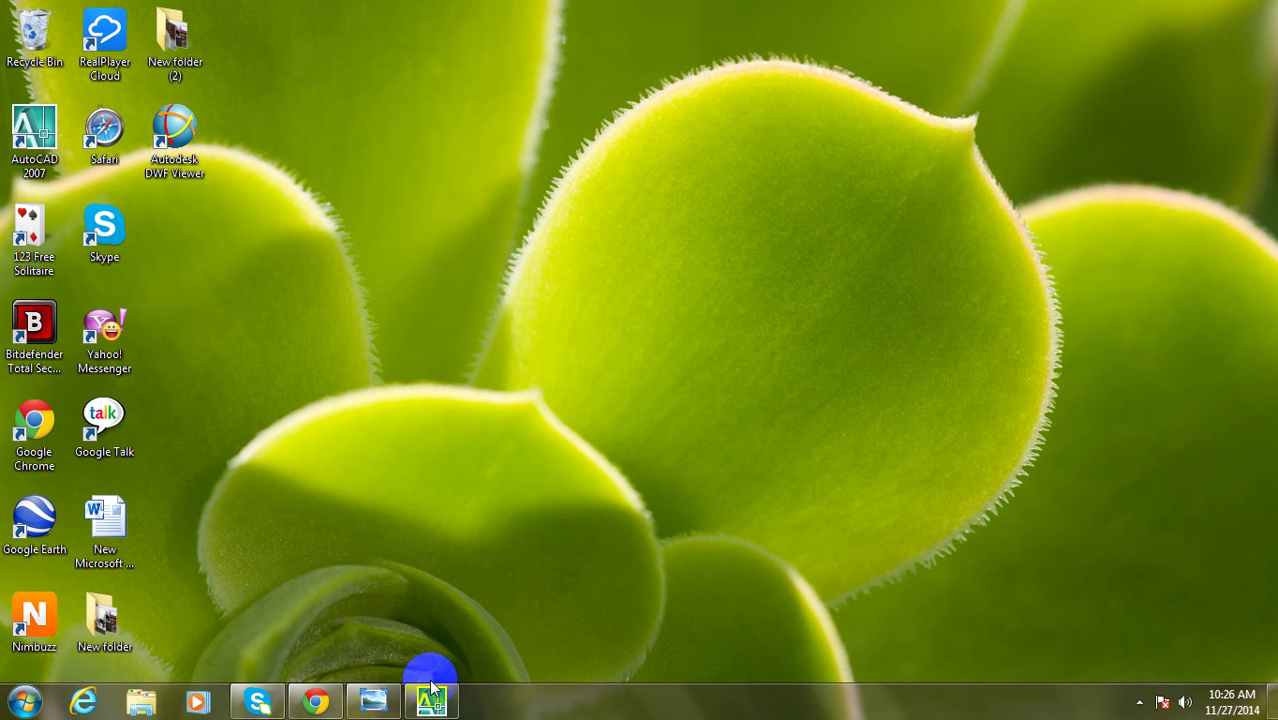
Zoom into the plan's top bedrooms, baths and courtyard, then return to the empty drawing
click(393, 704)
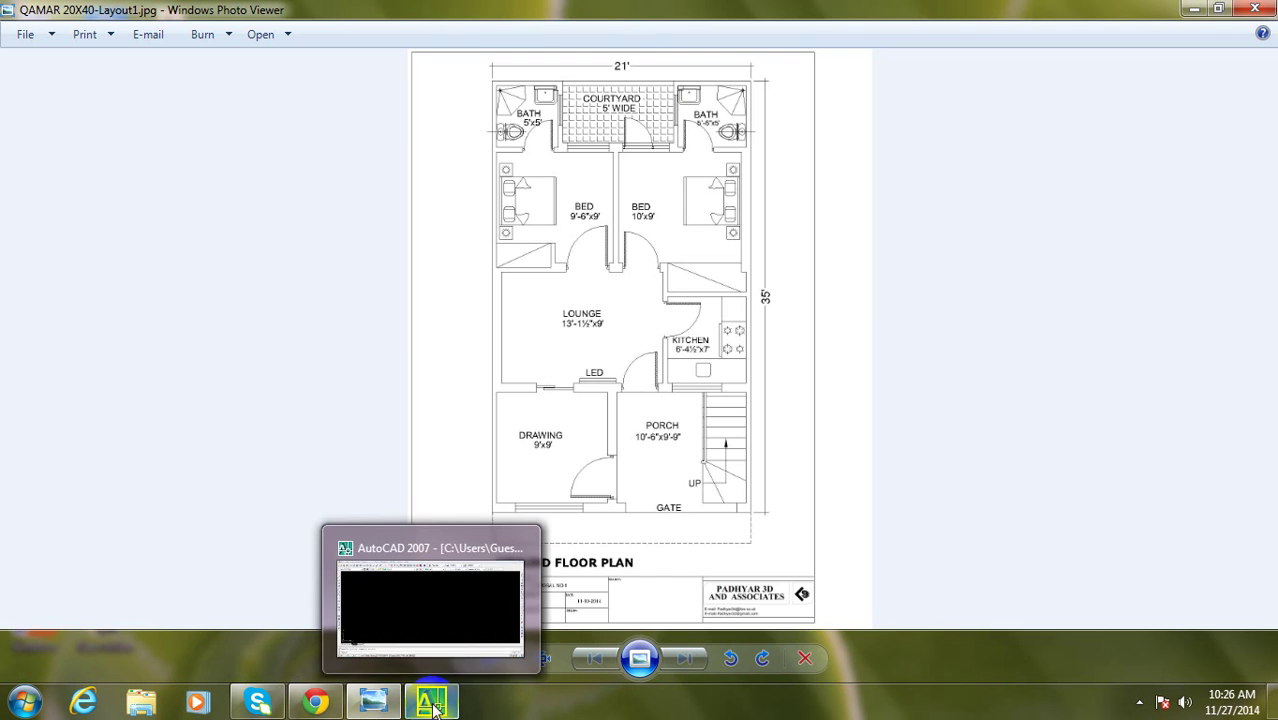
scroll(625, 68, up, 1)
scroll(651, 62, up, 2)
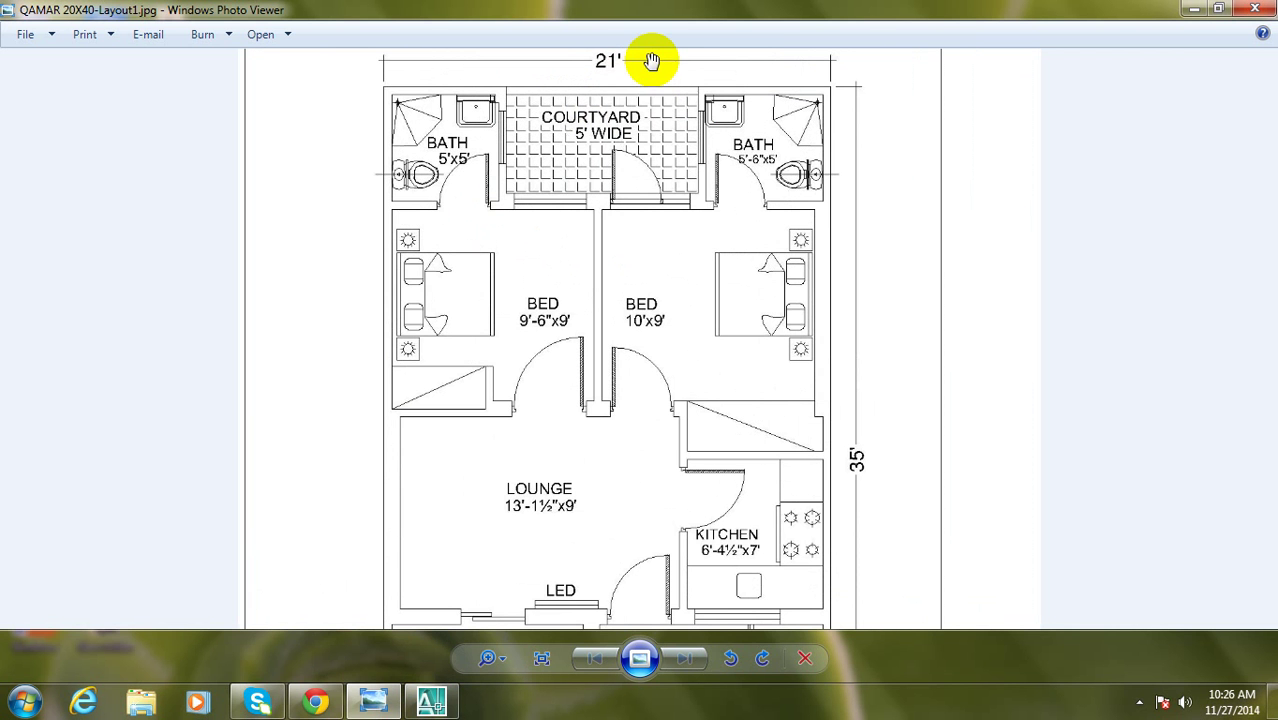
click(430, 703)
click(642, 280)
click(595, 352)
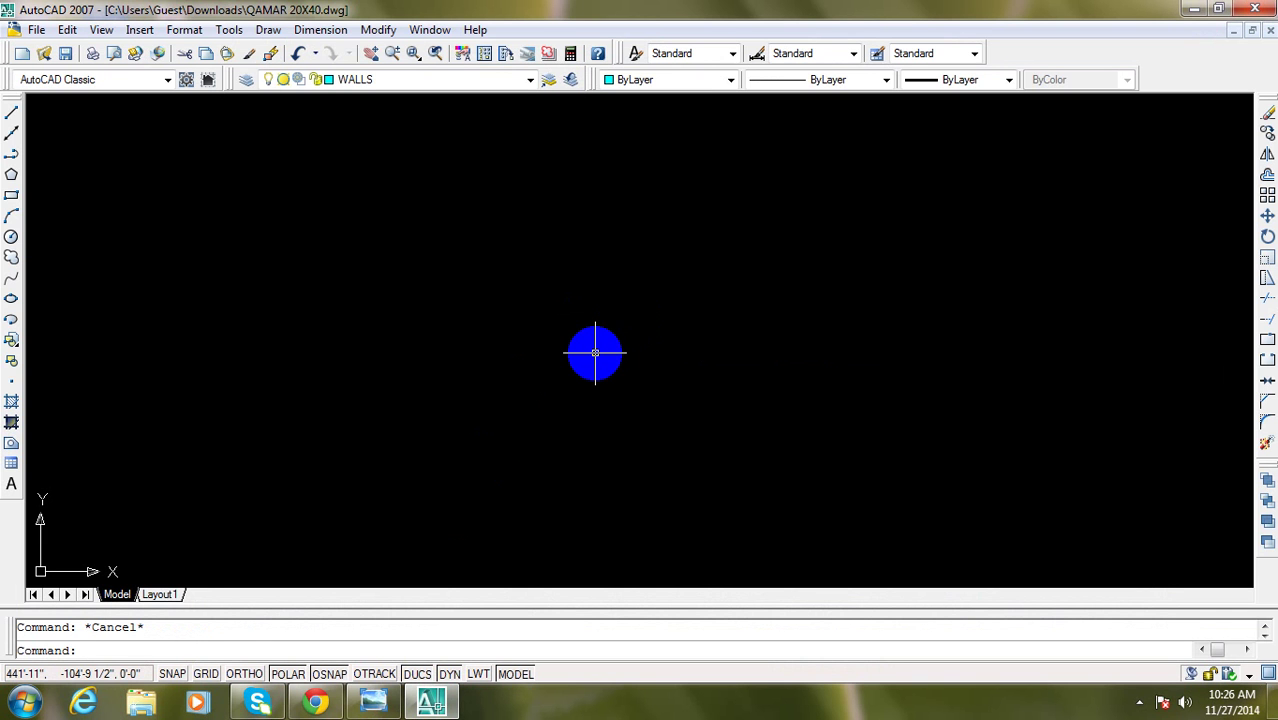
Draw a trial 21' horizontal line with ortho on, then delete it
click(12, 113)
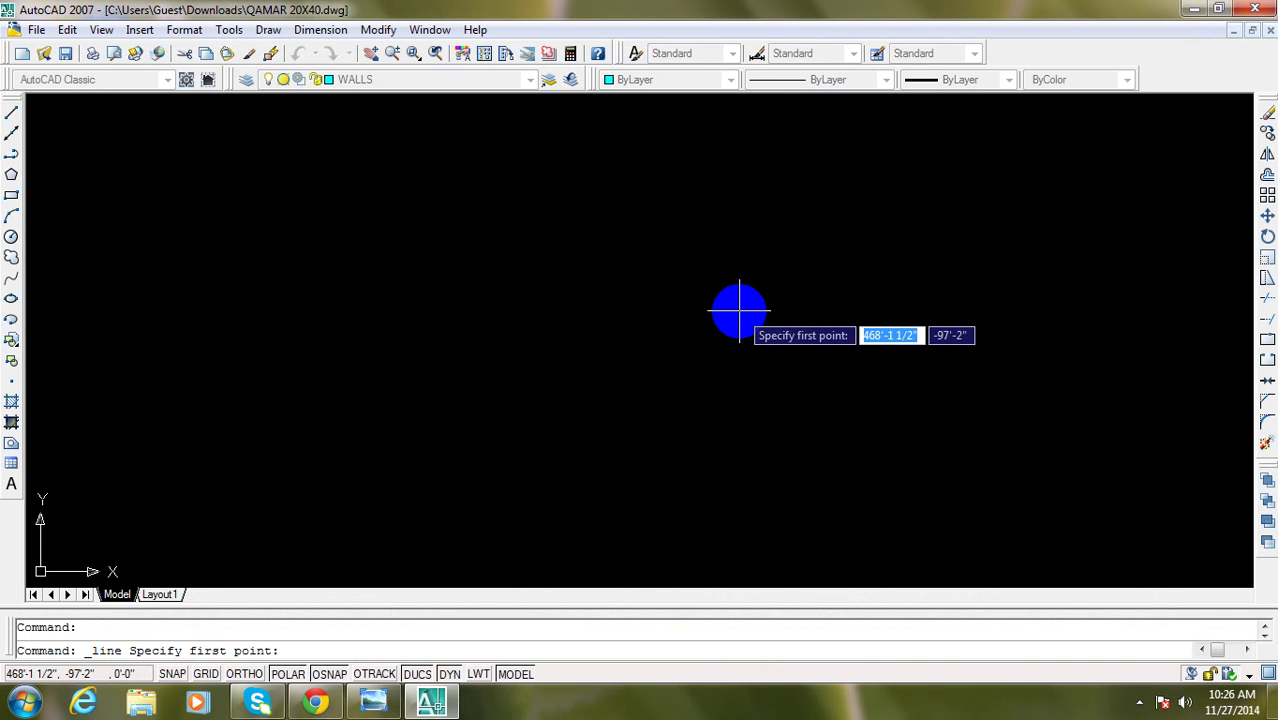
key(Escape)
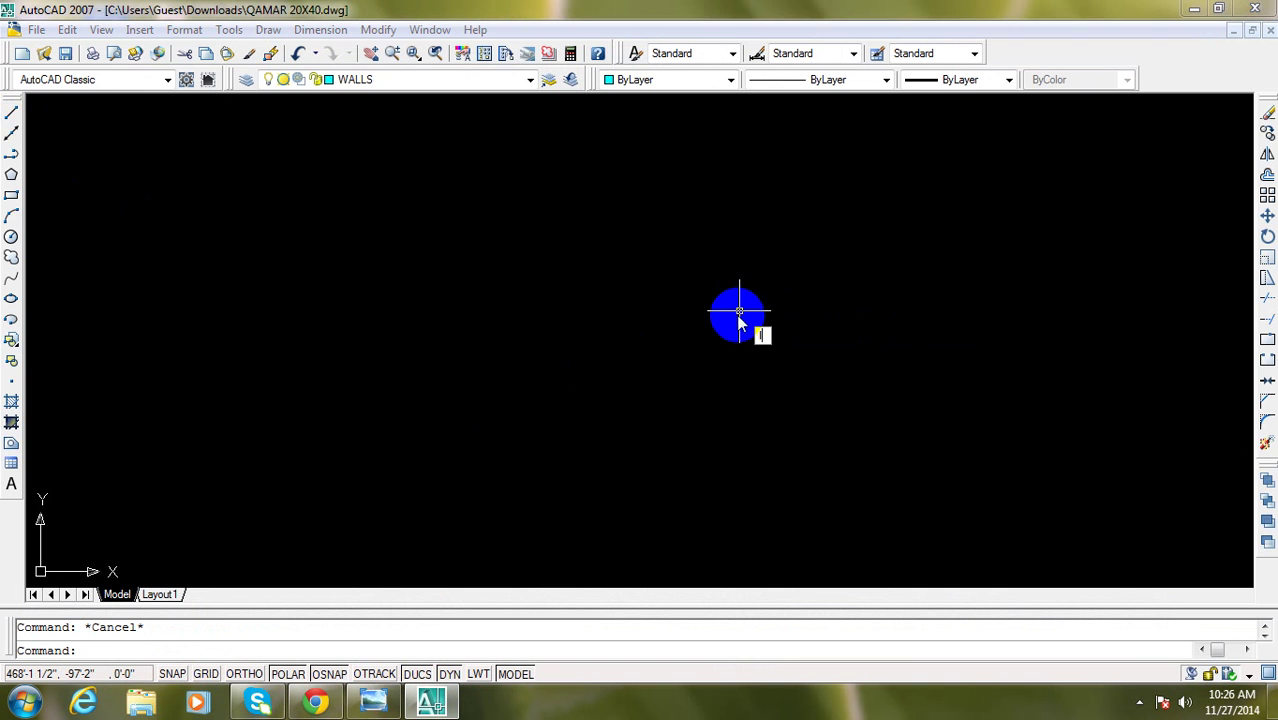
text(l)
key(Return)
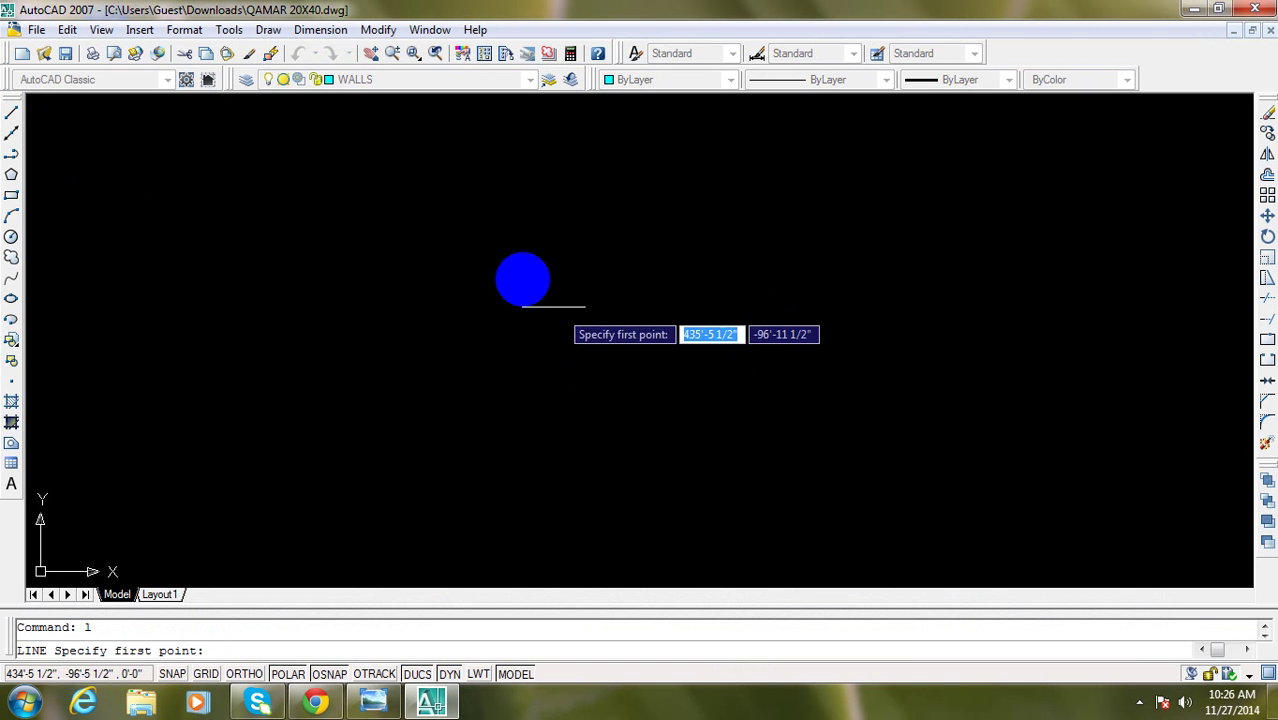
click(522, 275)
key(F8)
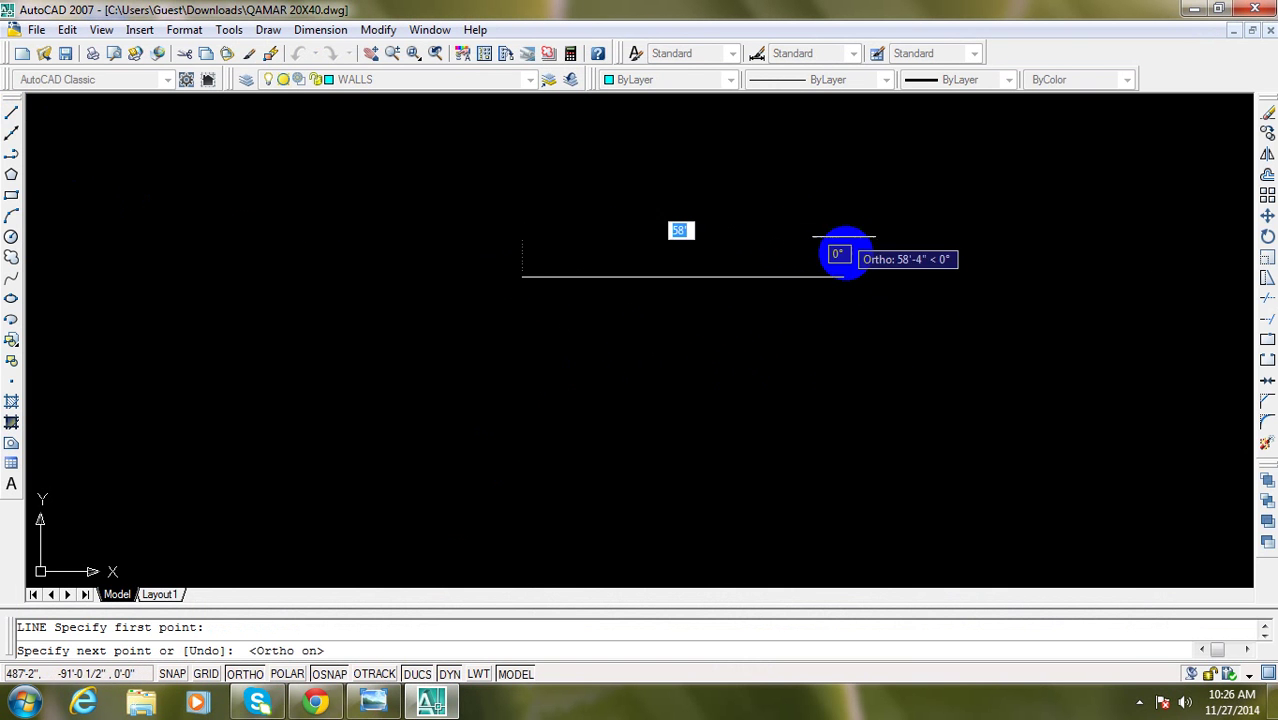
text(21)
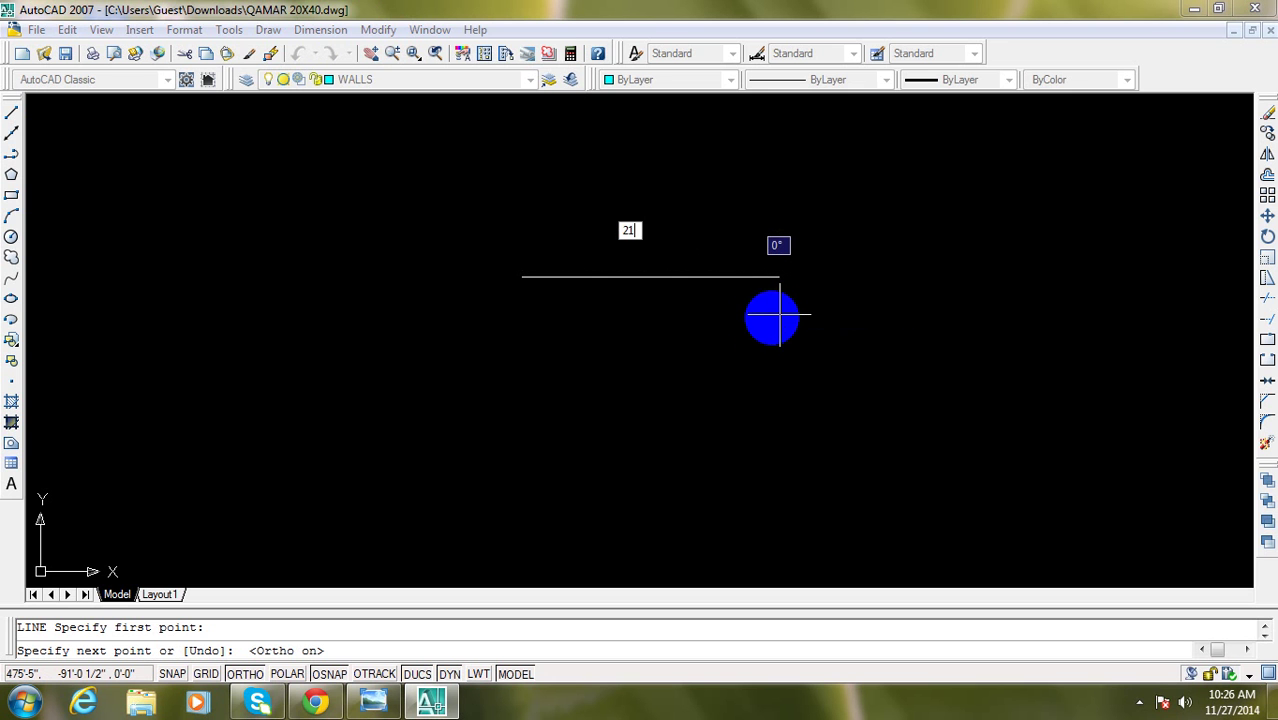
text(')
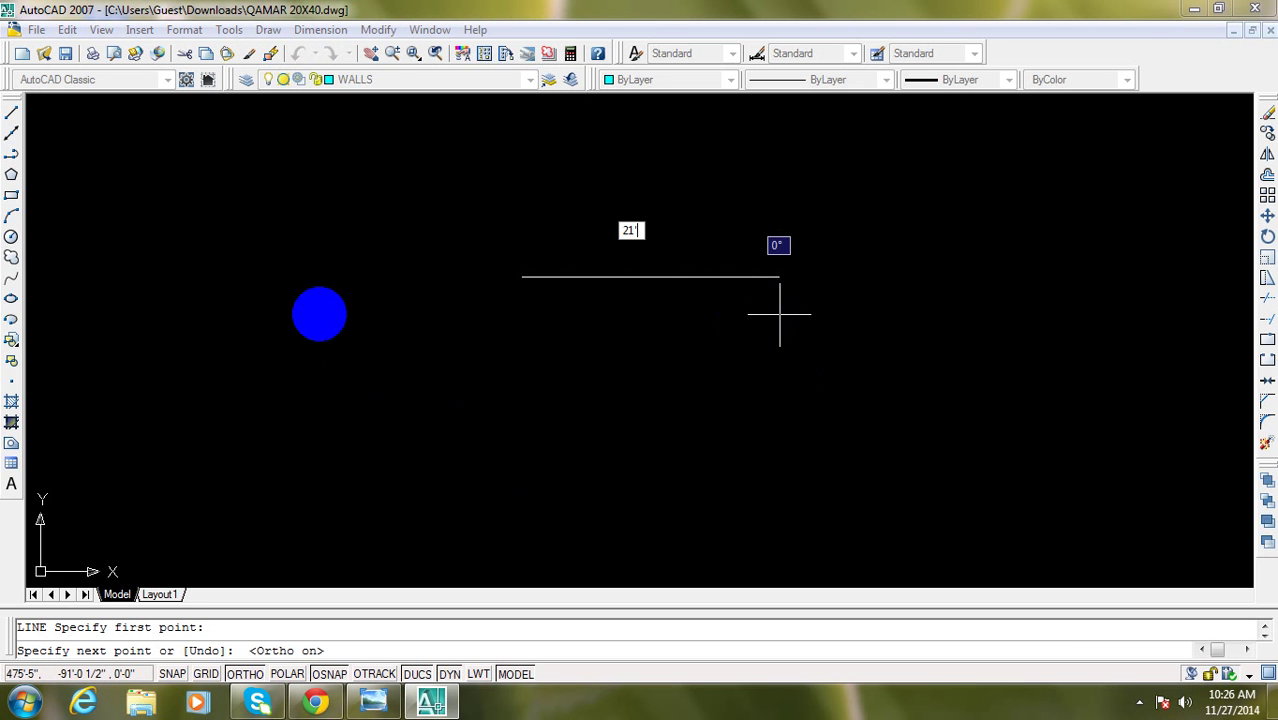
key(Return)
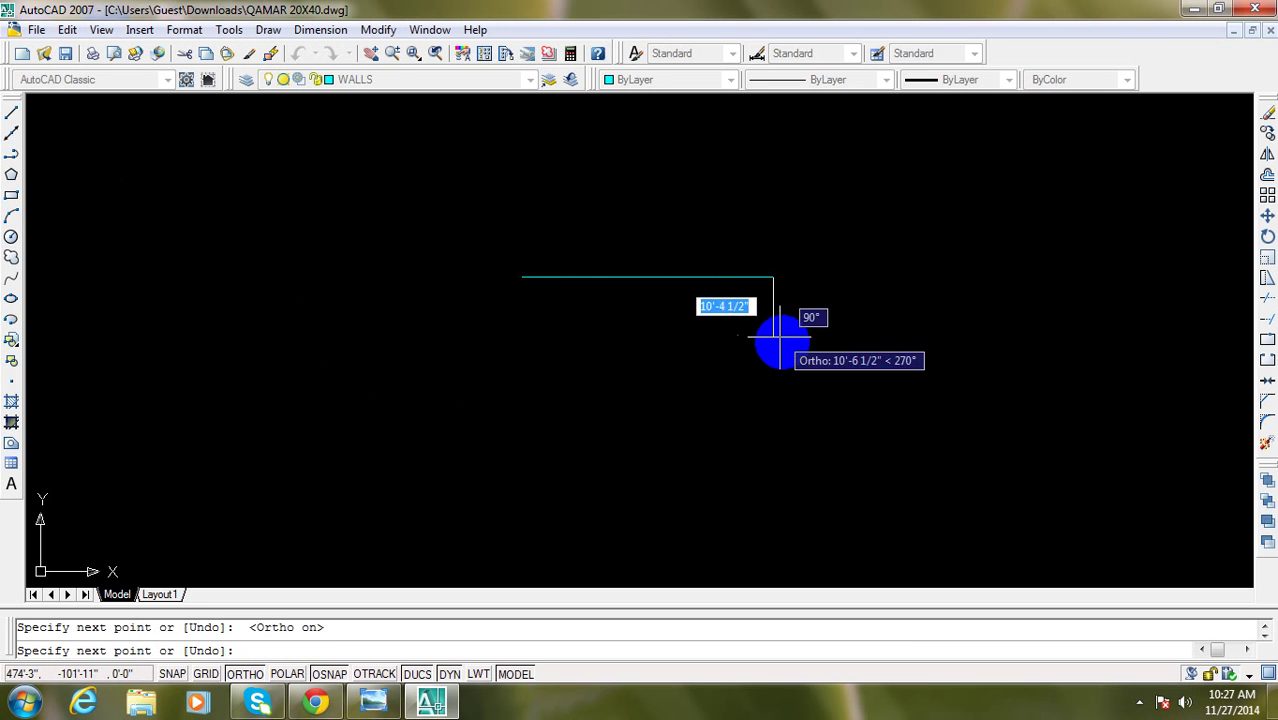
key(Escape)
click(716, 298)
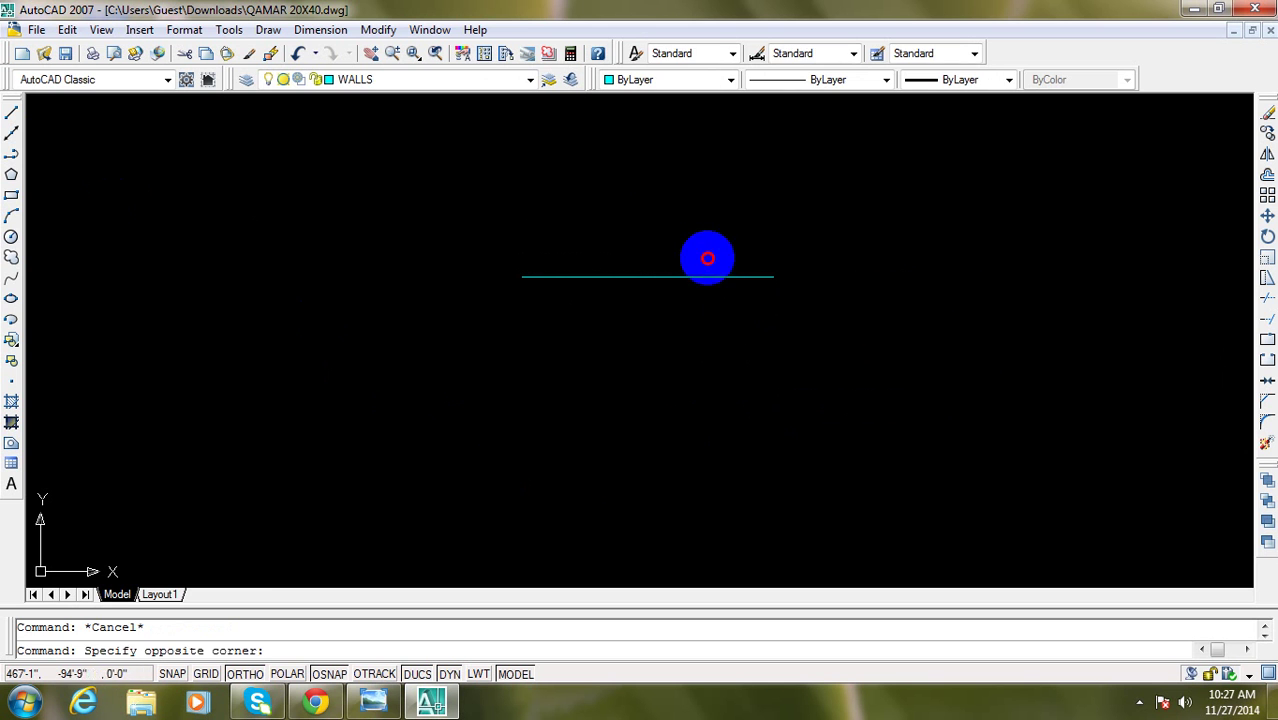
click(707, 256)
key(Delete)
key(Escape)
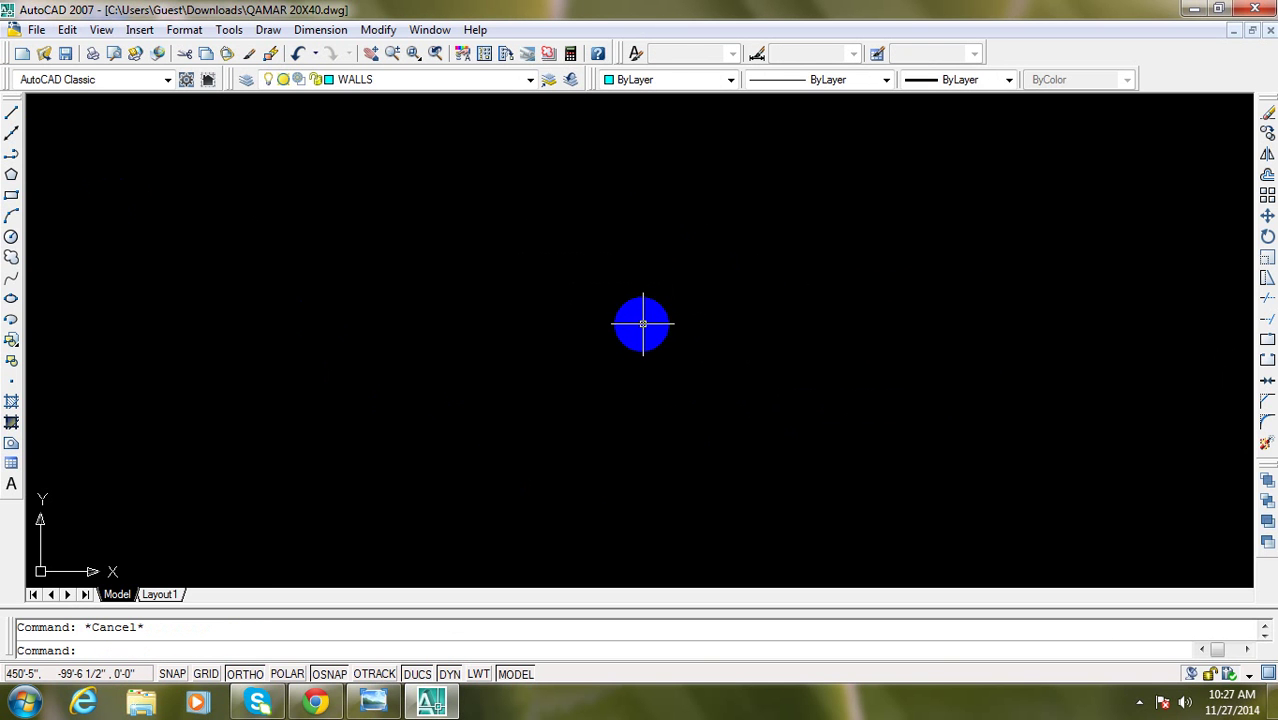
Draw the 21' top wall line and the 35' right wall line from the starting corner
text(l)
key(Return)
click(541, 297)
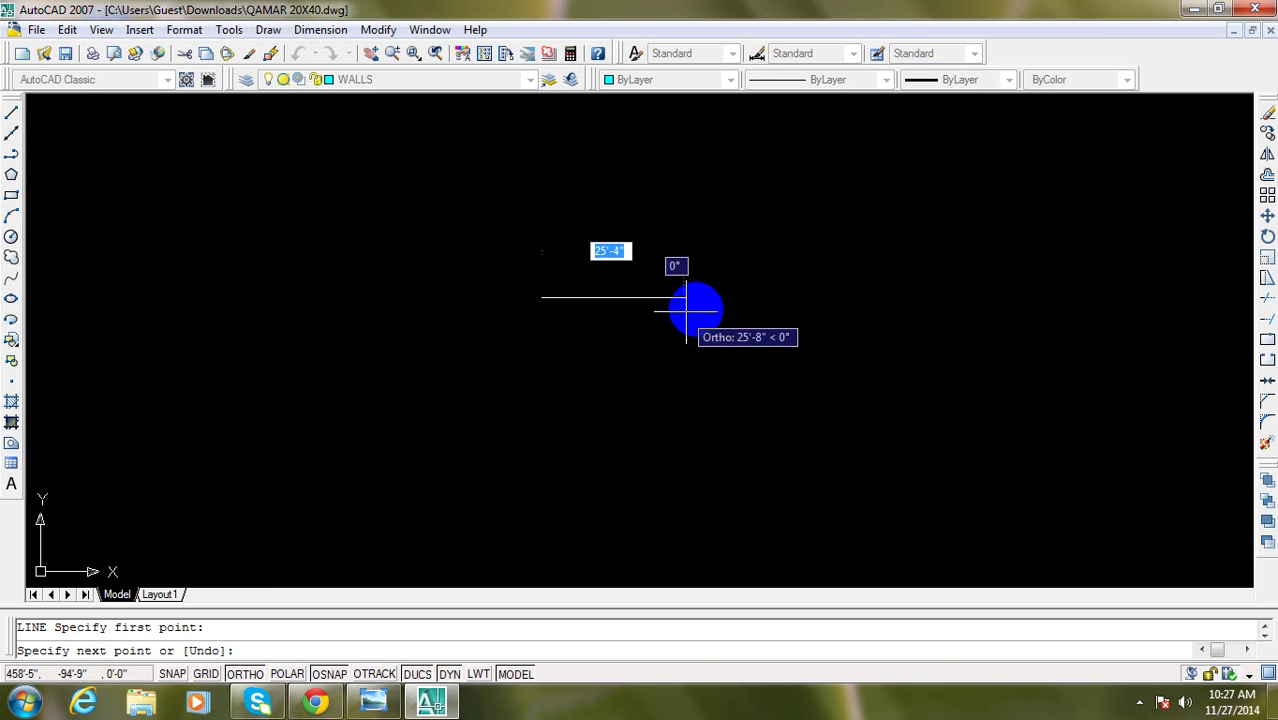
text(21)
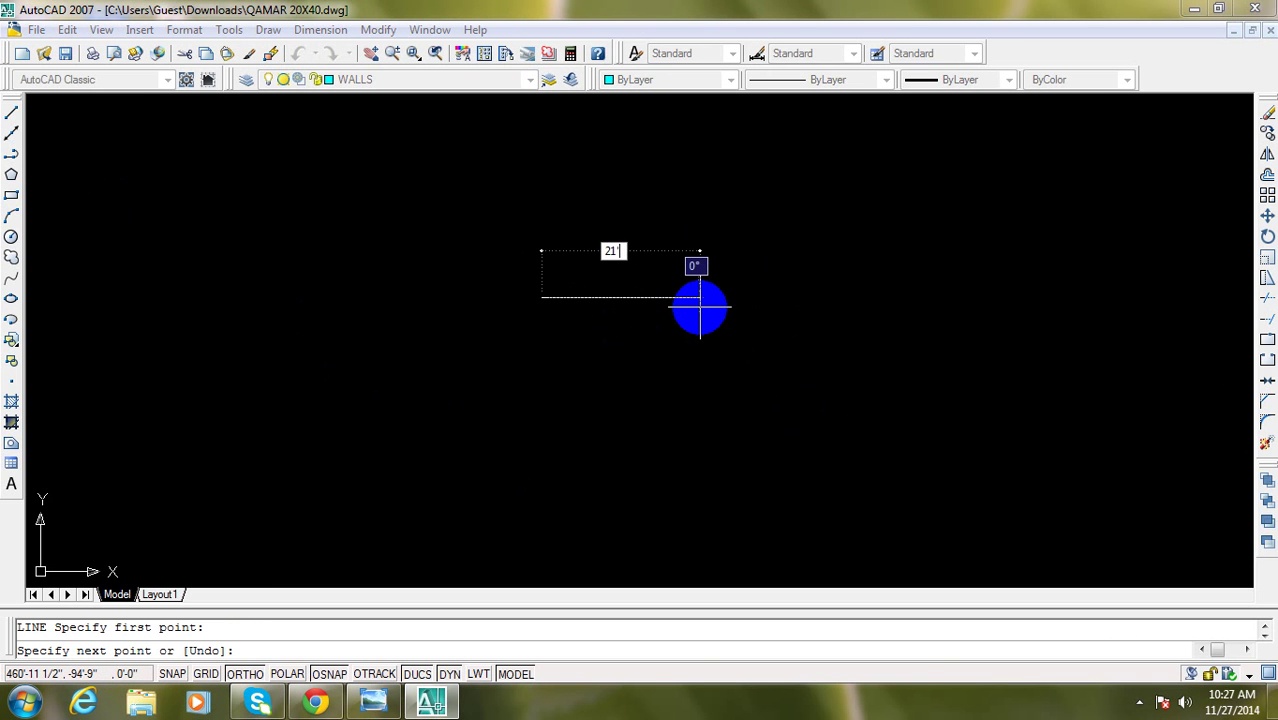
key(Return)
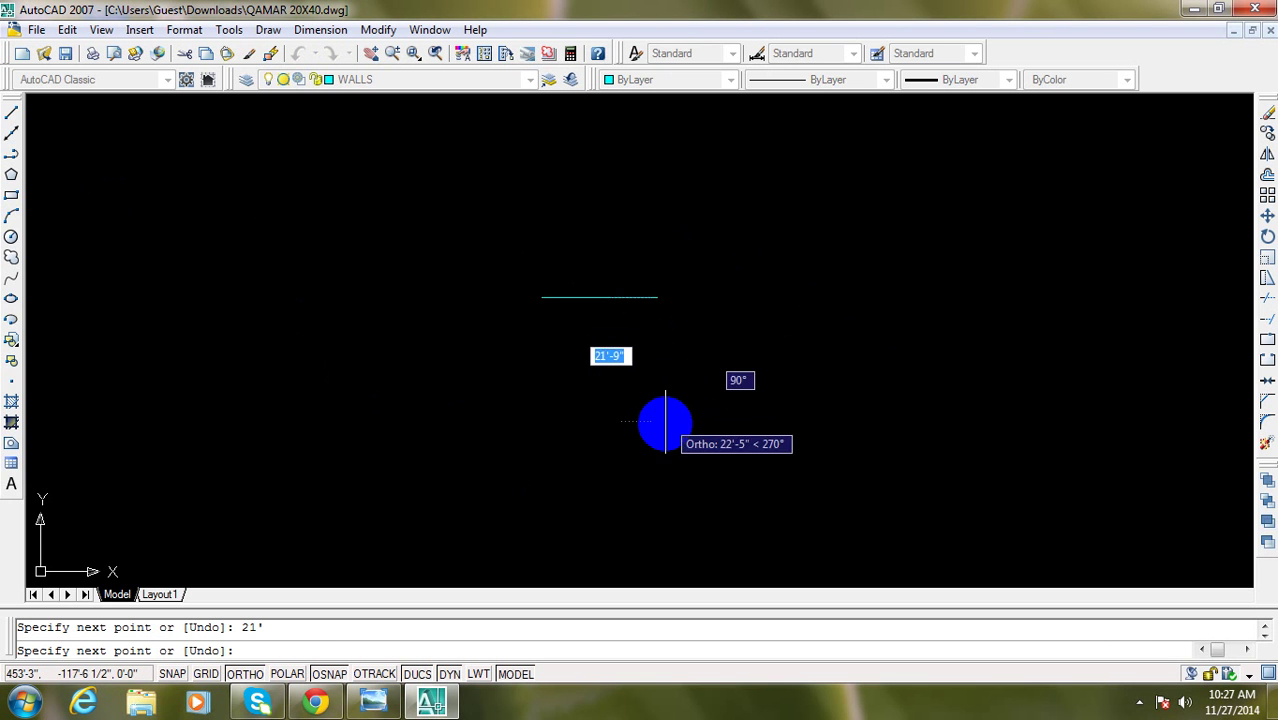
scroll(665, 424, up, 2)
text(35)
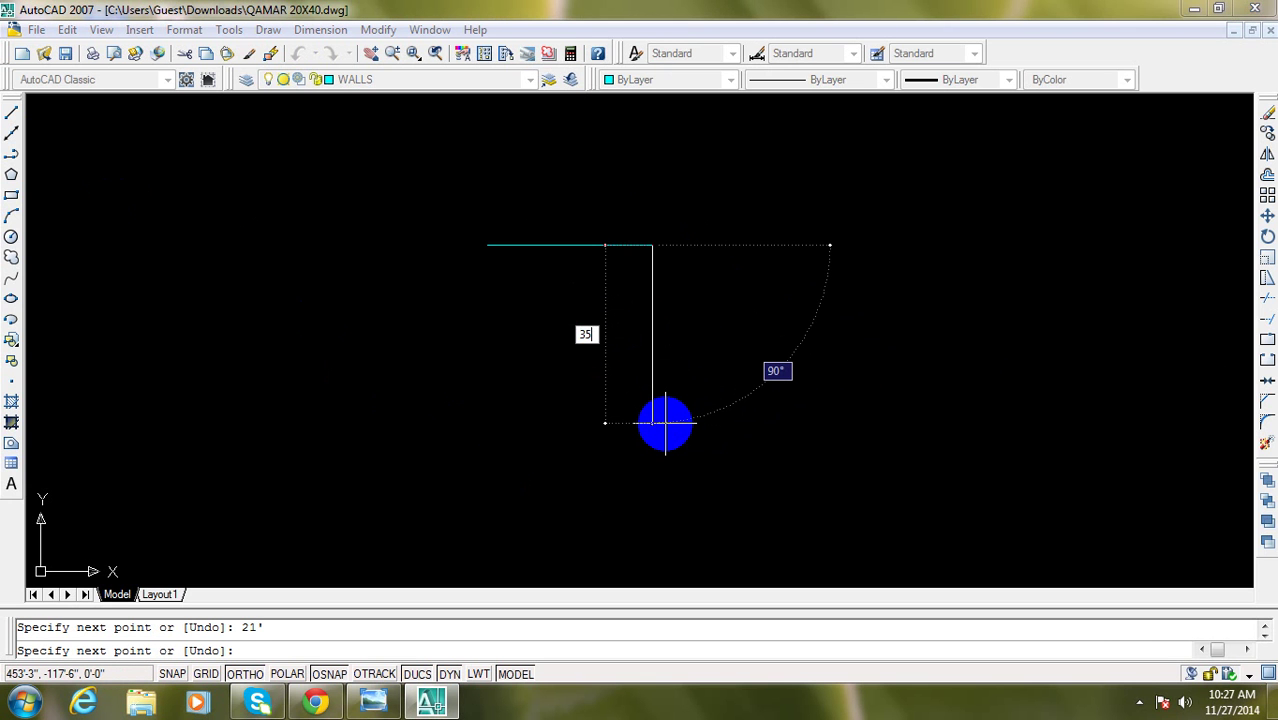
key(Return)
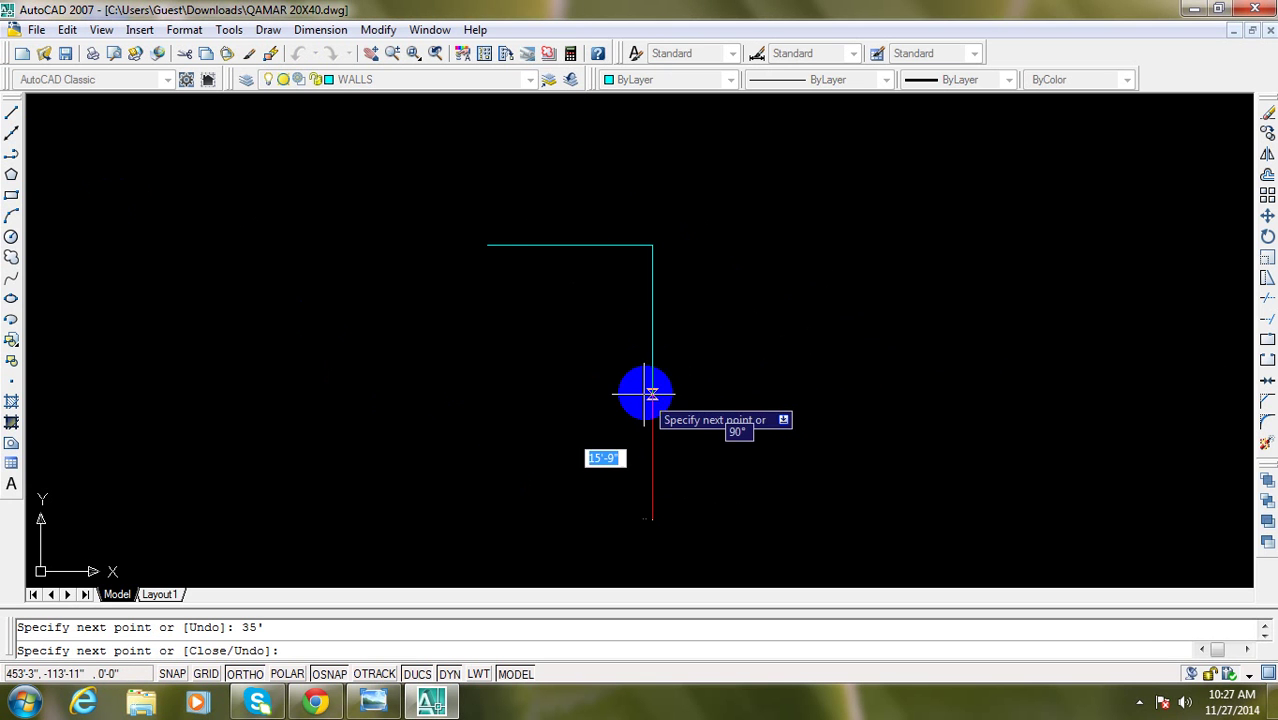
key(Escape)
Glance at the reference plan and pan to recentre the wall outline
click(450, 703)
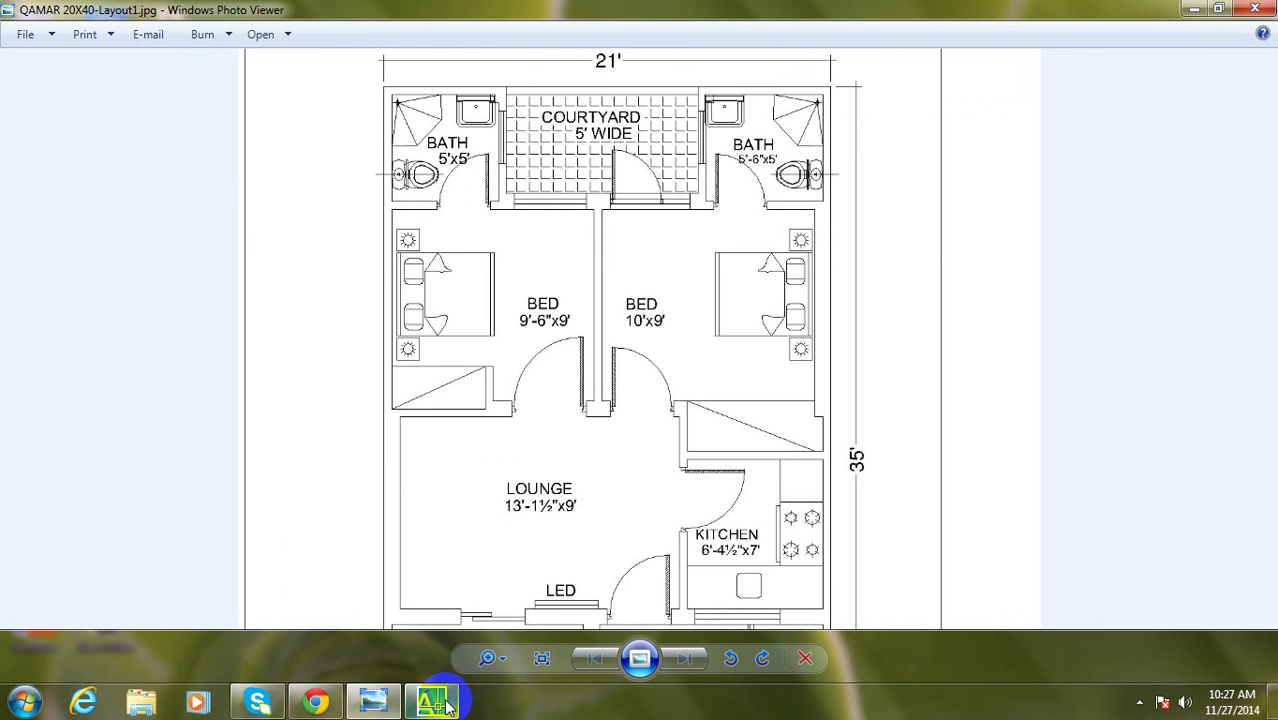
click(423, 684)
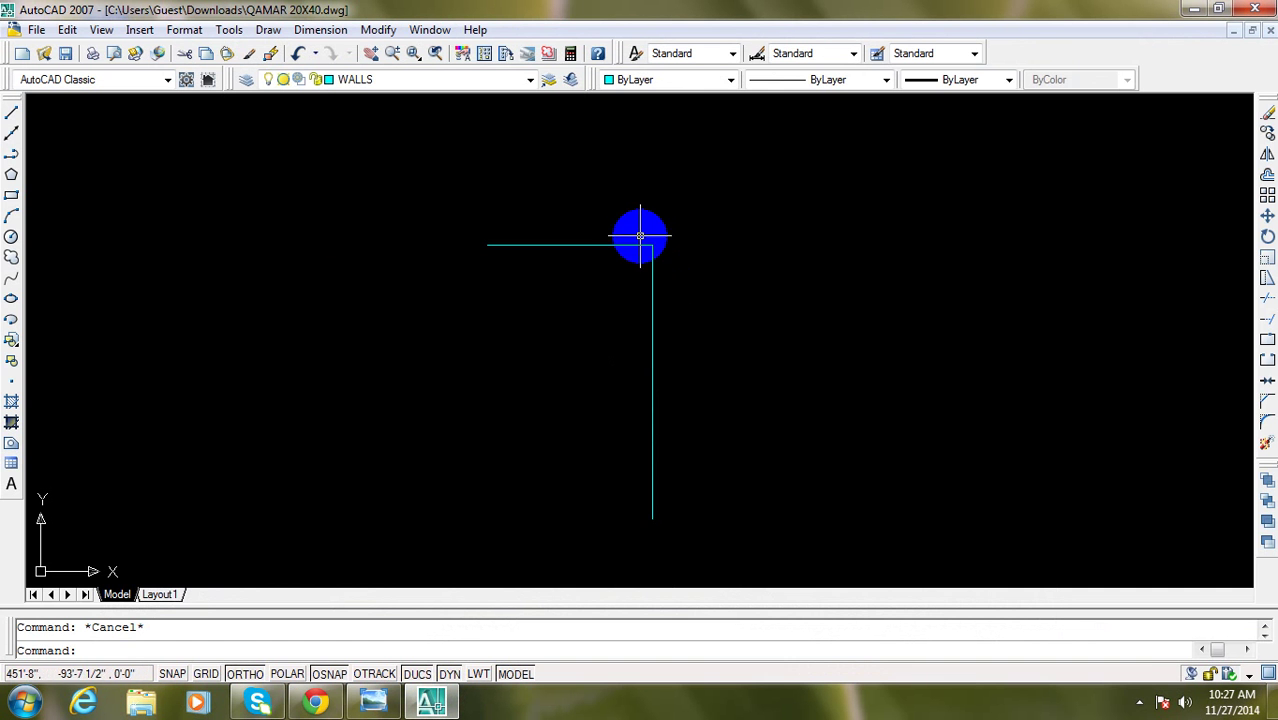
mouse_move(639, 234)
middle_down()
mouse_move(622, 291)
mouse_move(650, 258)
middle_up()
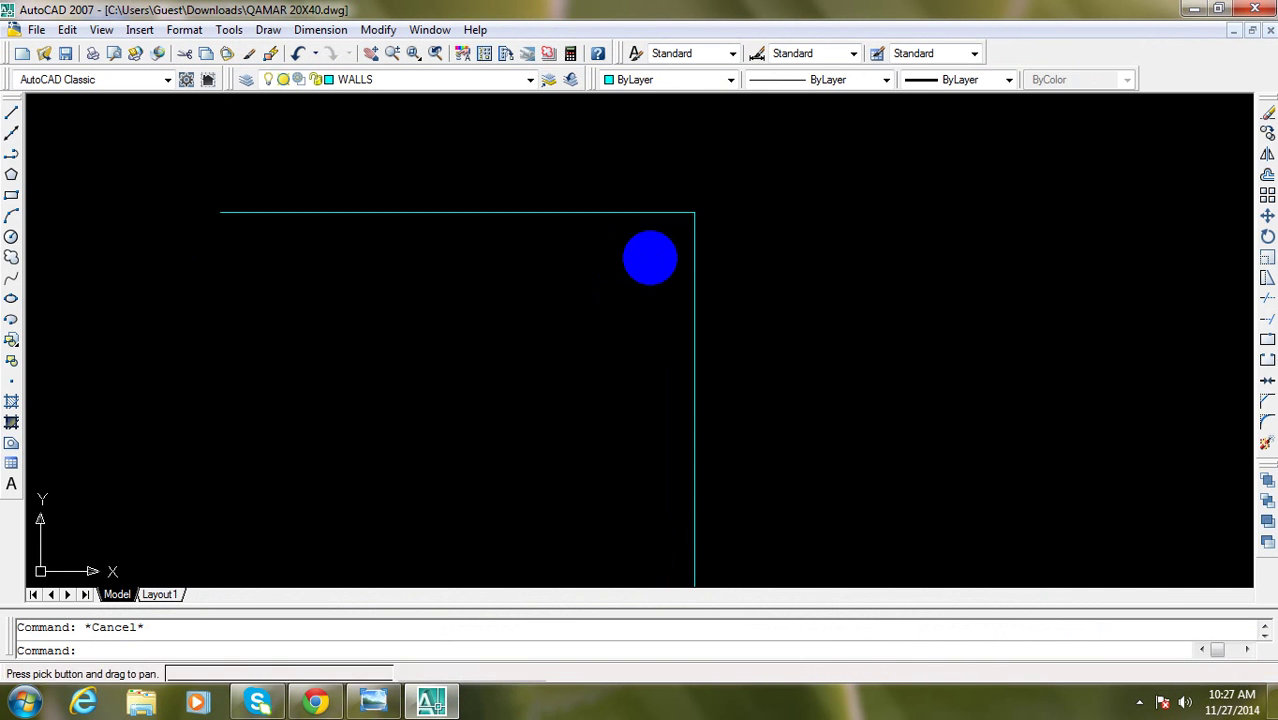
middle_drag(565, 417, 682, 322)
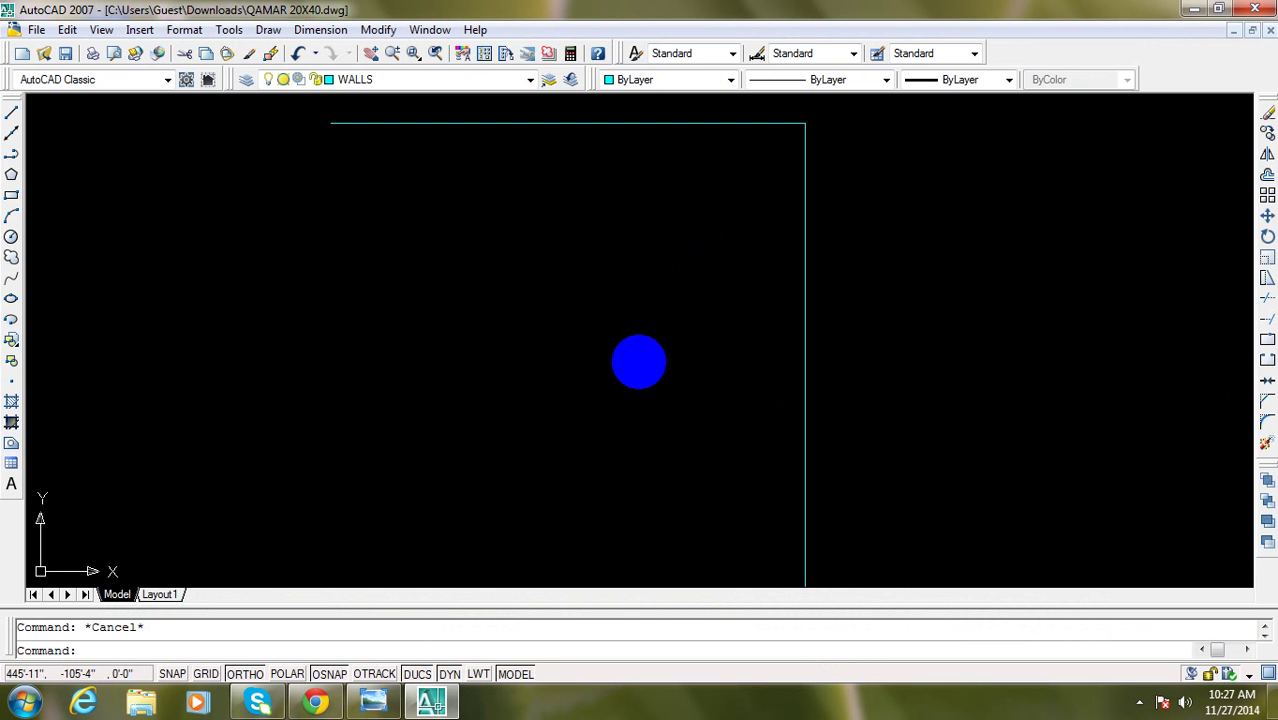
middle_drag(693, 260, 703, 287)
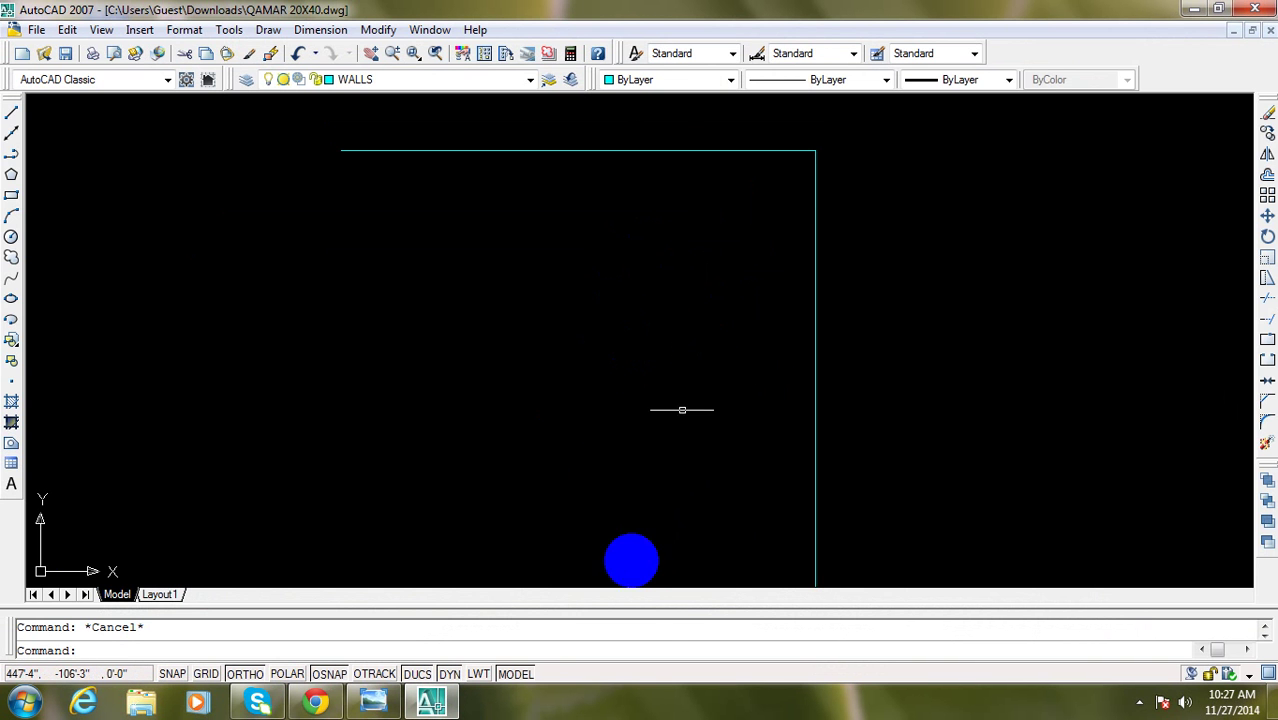
click(388, 708)
Compare the reference plan against the top and right wall lines in AutoCAD
click(428, 706)
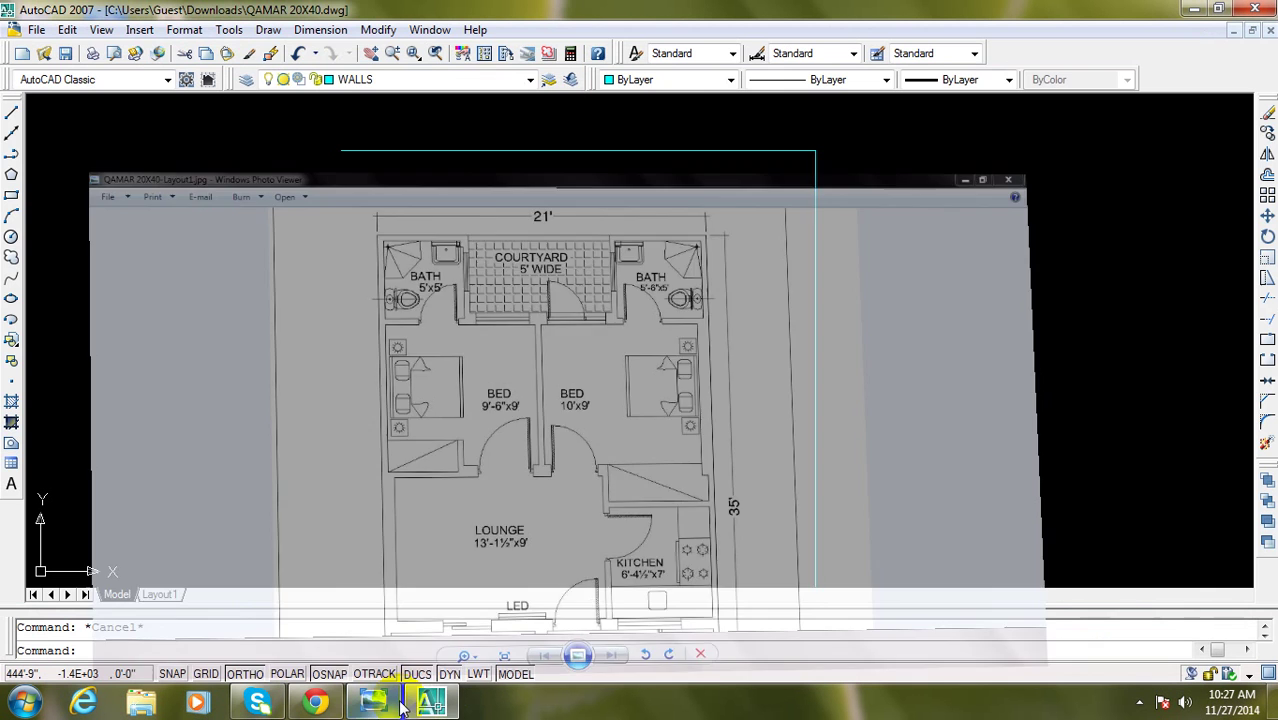
click(383, 709)
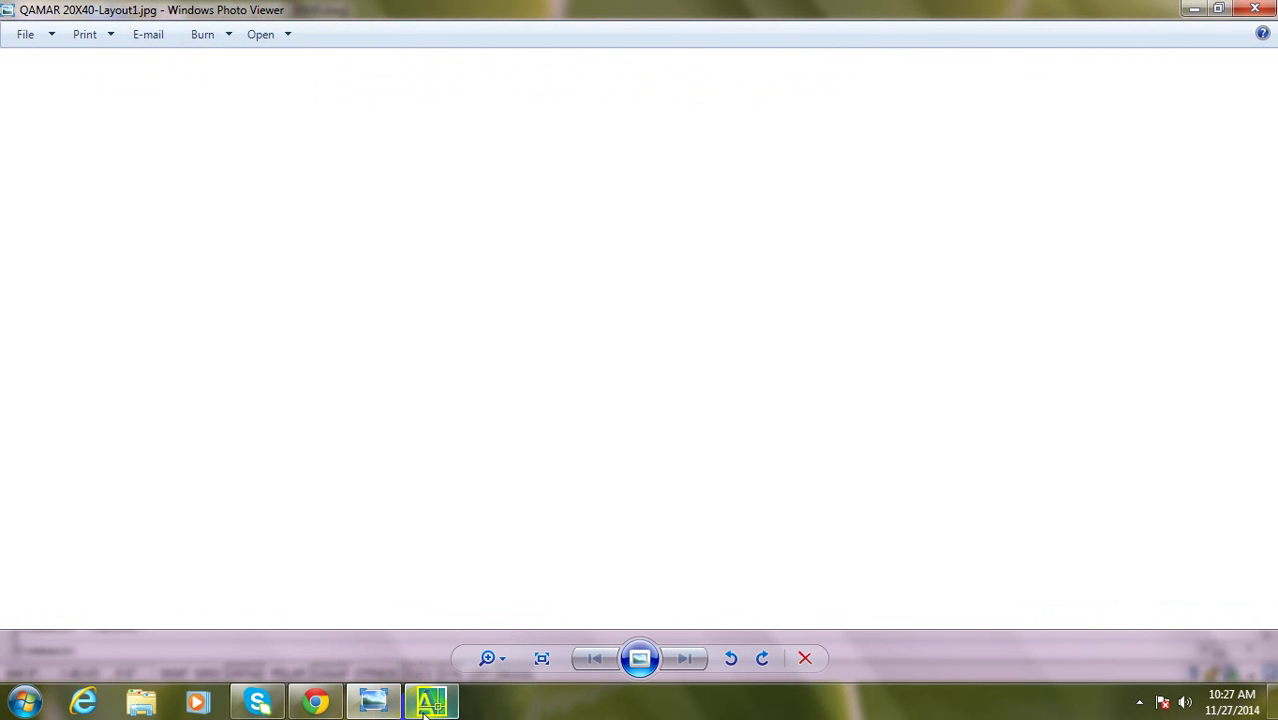
click(426, 708)
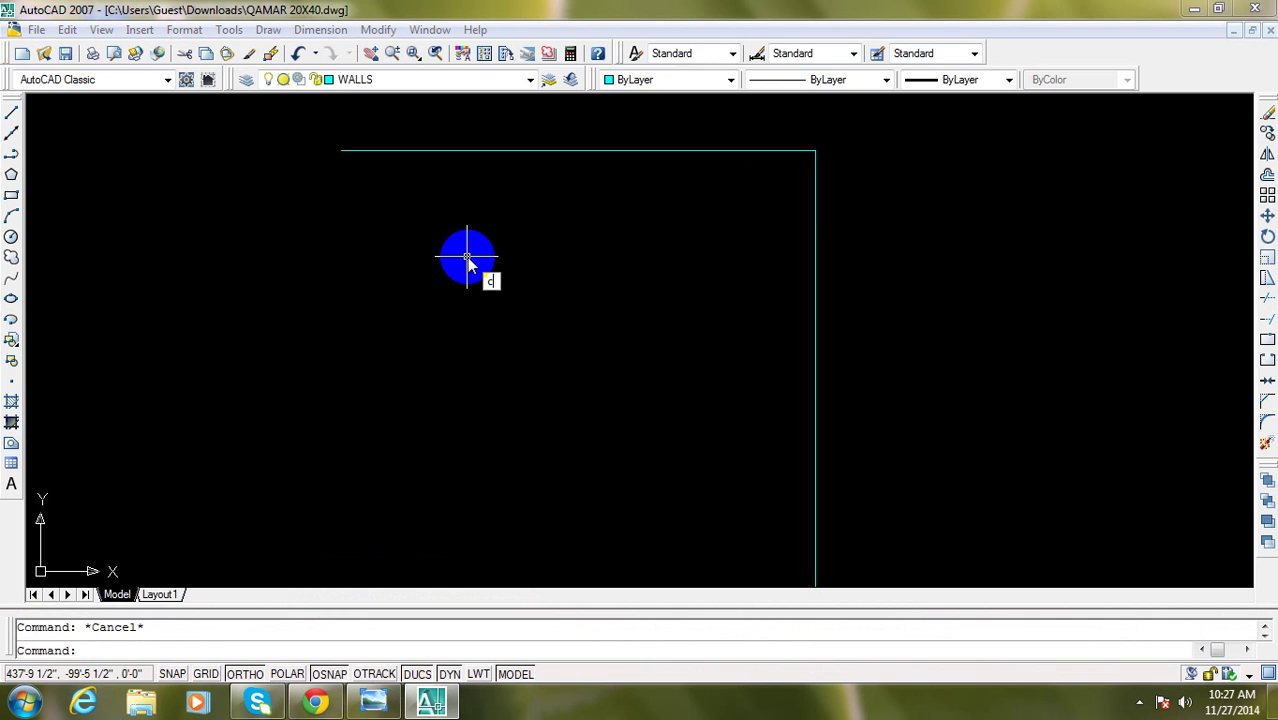
Abandon a COPY attempt and draw the 35' left wall down from the top-left corner
text(co)
key(Return)
click(865, 206)
key(Escape)
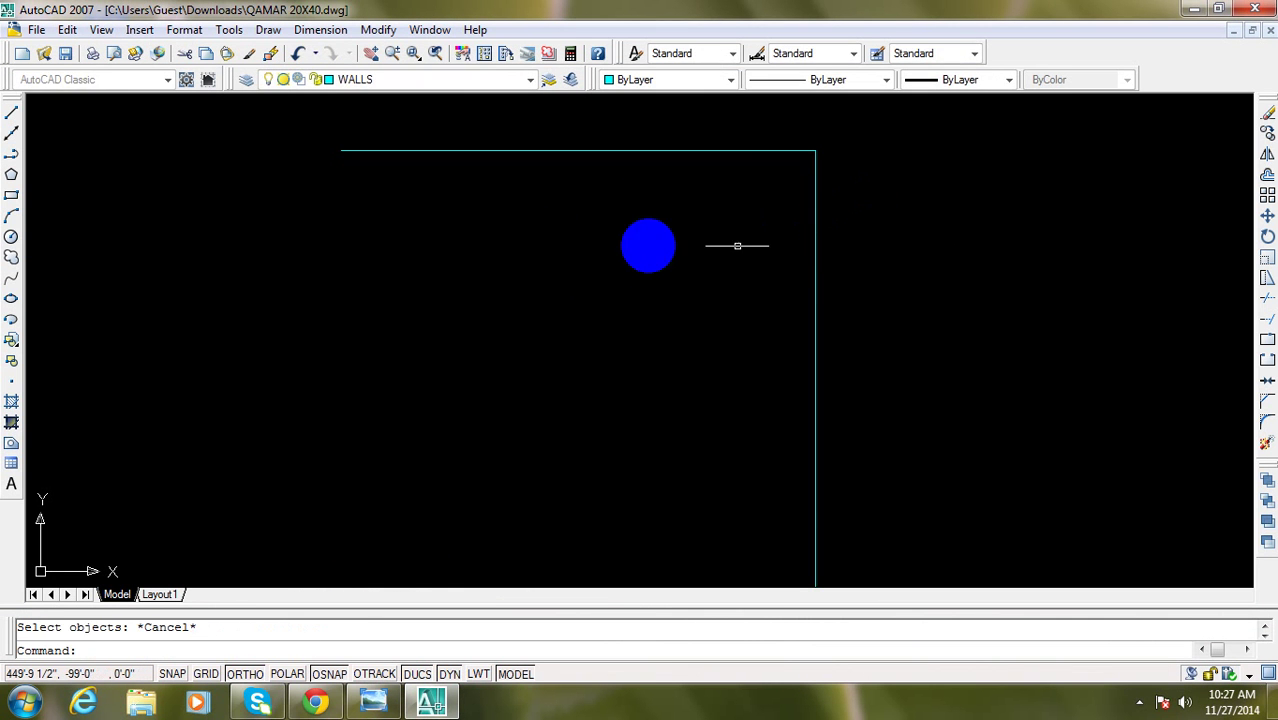
key(Escape)
text(l)
key(Return)
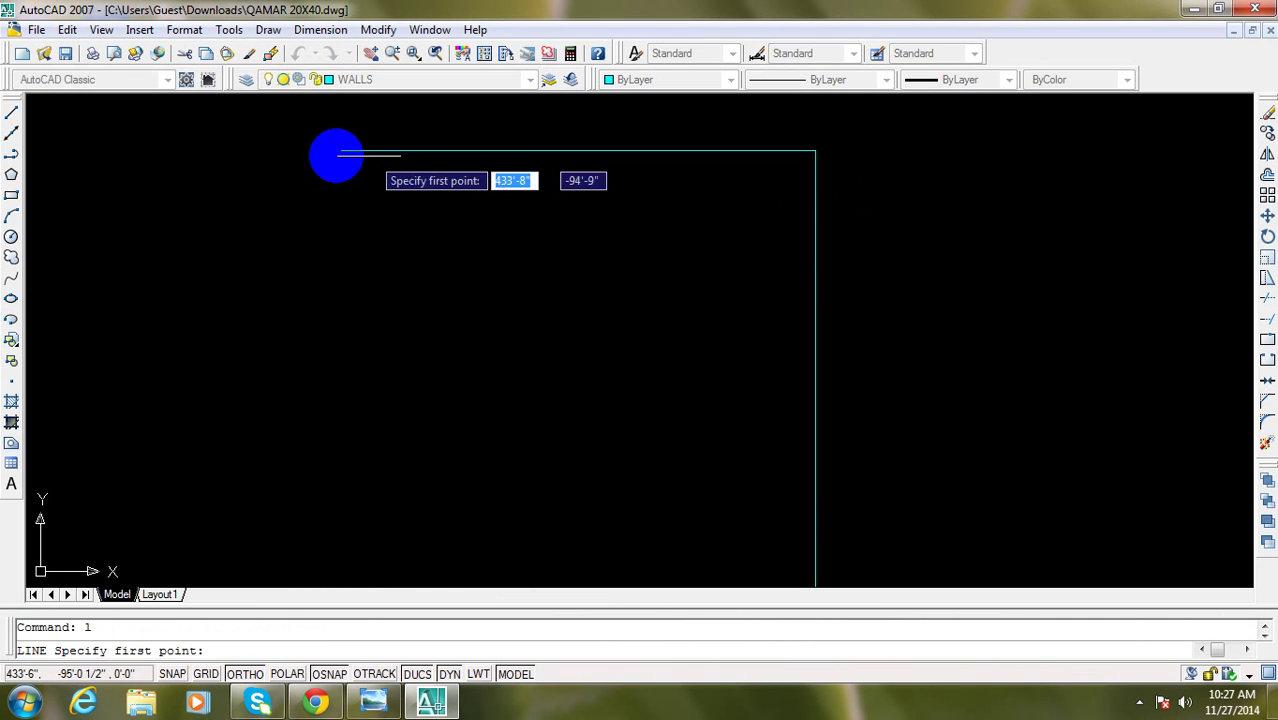
click(341, 150)
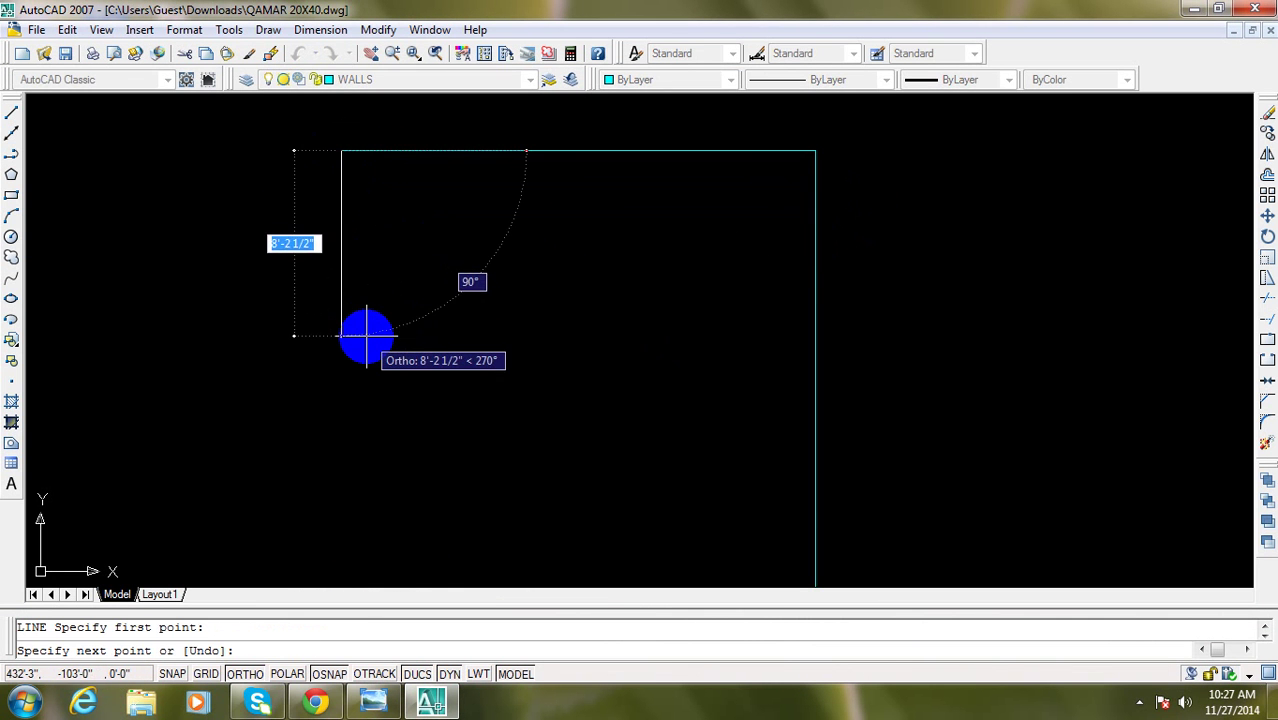
text(35)
key(Return)
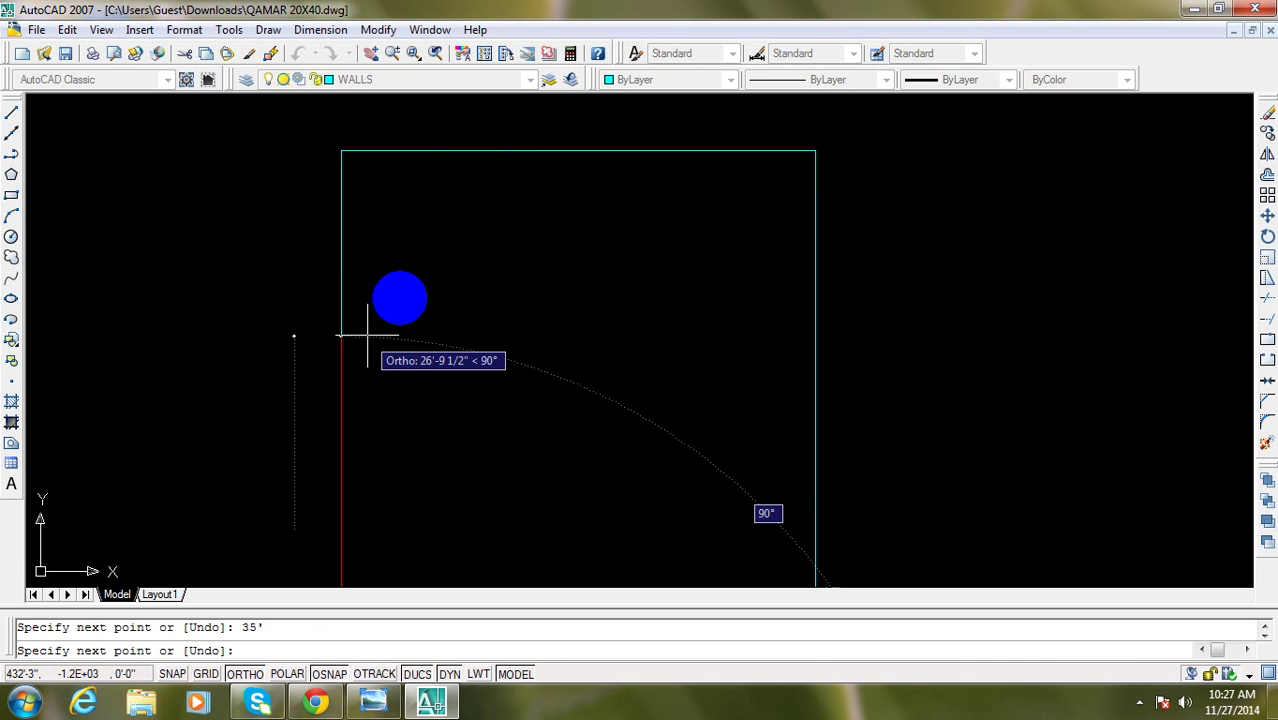
key(Escape)
Draw the bottom wall line from the left wall's lower end to the right wall
middle_drag(433, 351, 430, 240)
scroll(427, 465, down, 2)
middle_drag(427, 465, 434, 375)
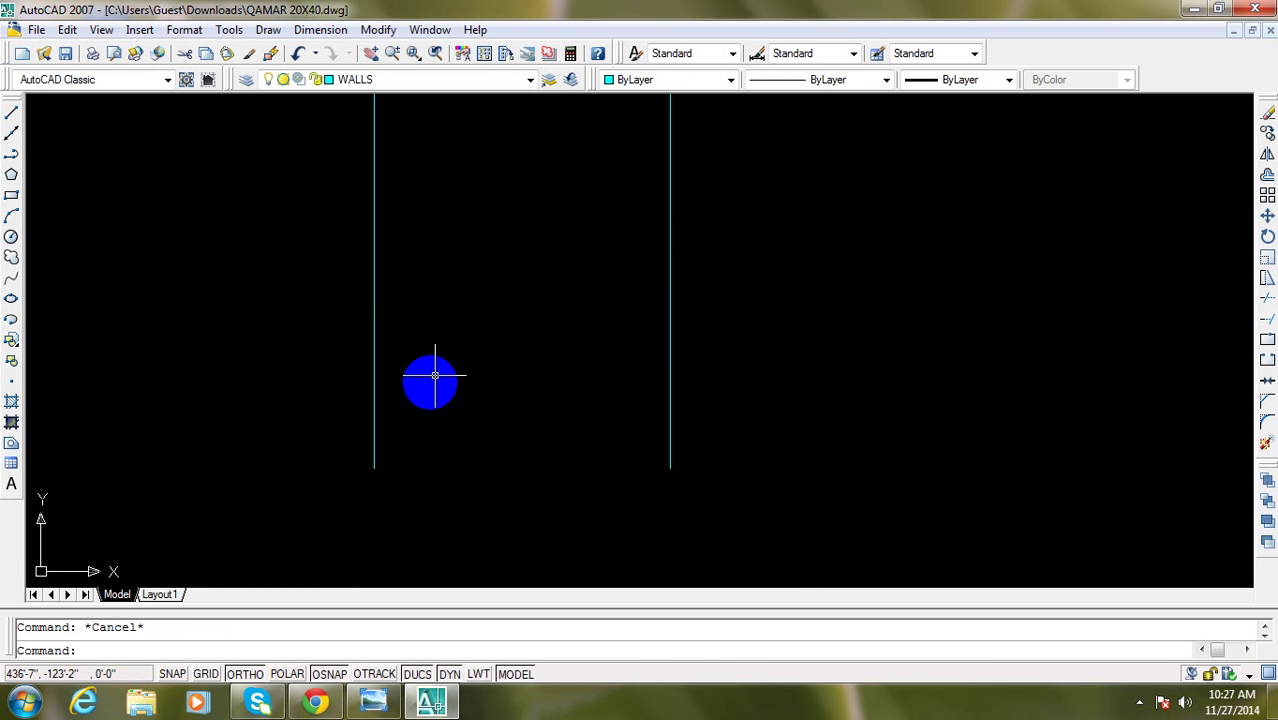
text(l)
key(Return)
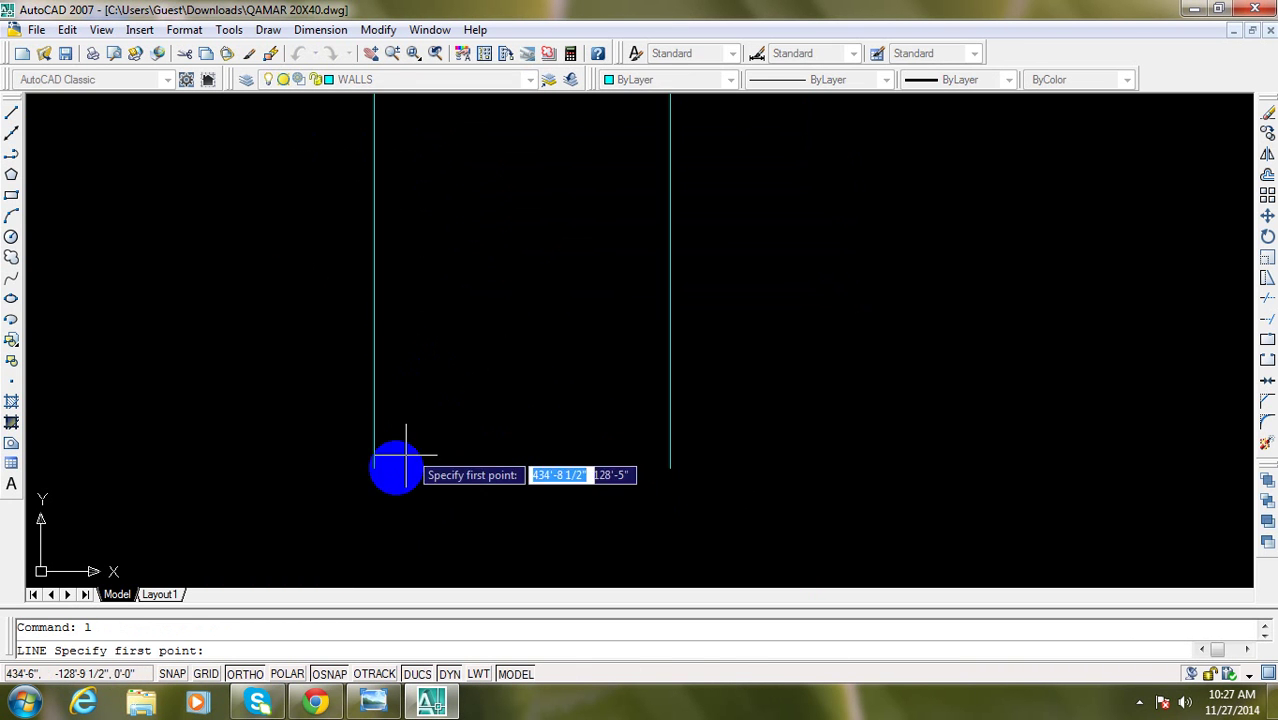
click(374, 467)
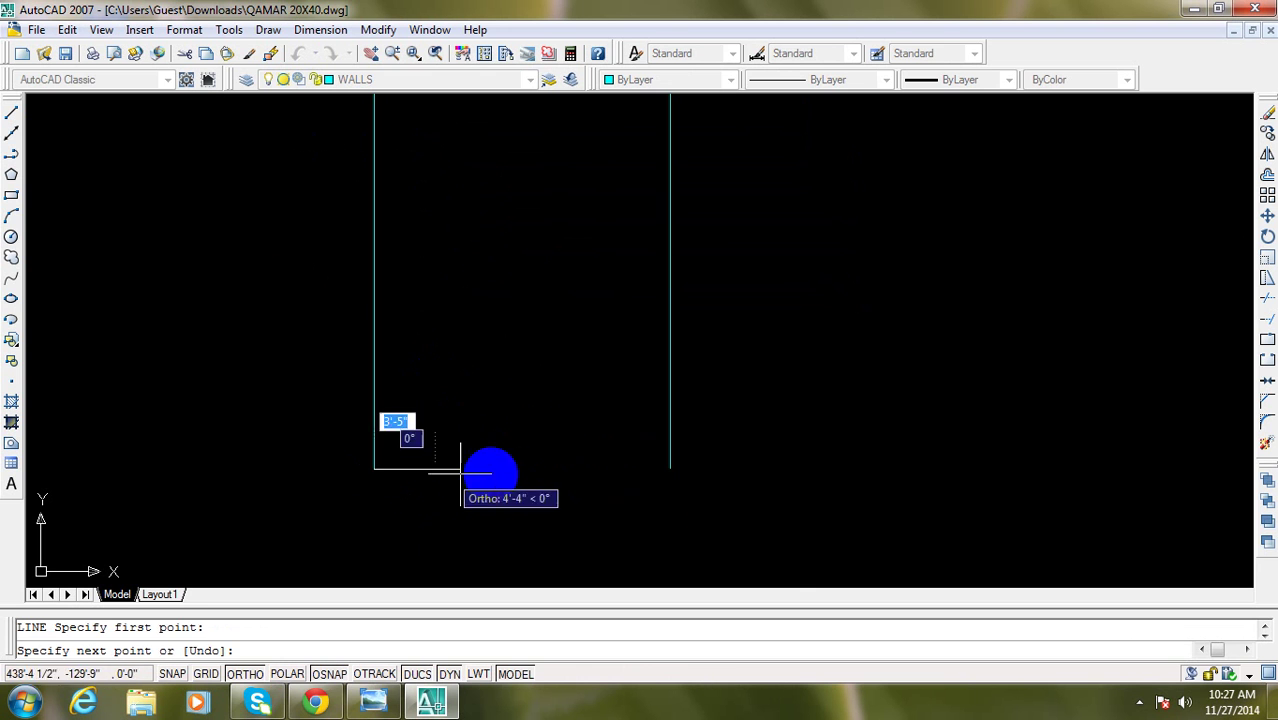
click(670, 467)
key(Escape)
Zoom to the top-right corner, start OFFSET, and enlarge the reference plan
scroll(695, 450, down, 4)
scroll(656, 257, up, 2)
scroll(665, 285, up, 3)
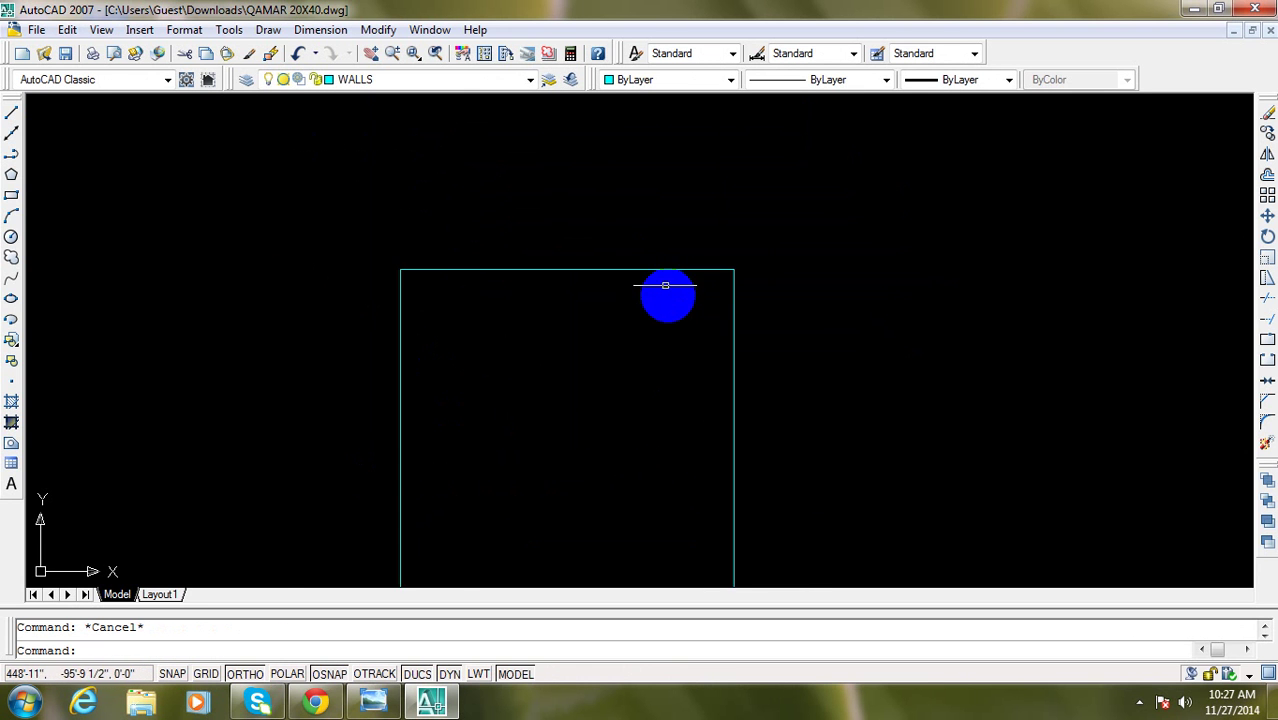
scroll(668, 294, up, 2)
middle_drag(668, 294, 685, 257)
scroll(685, 257, up, 2)
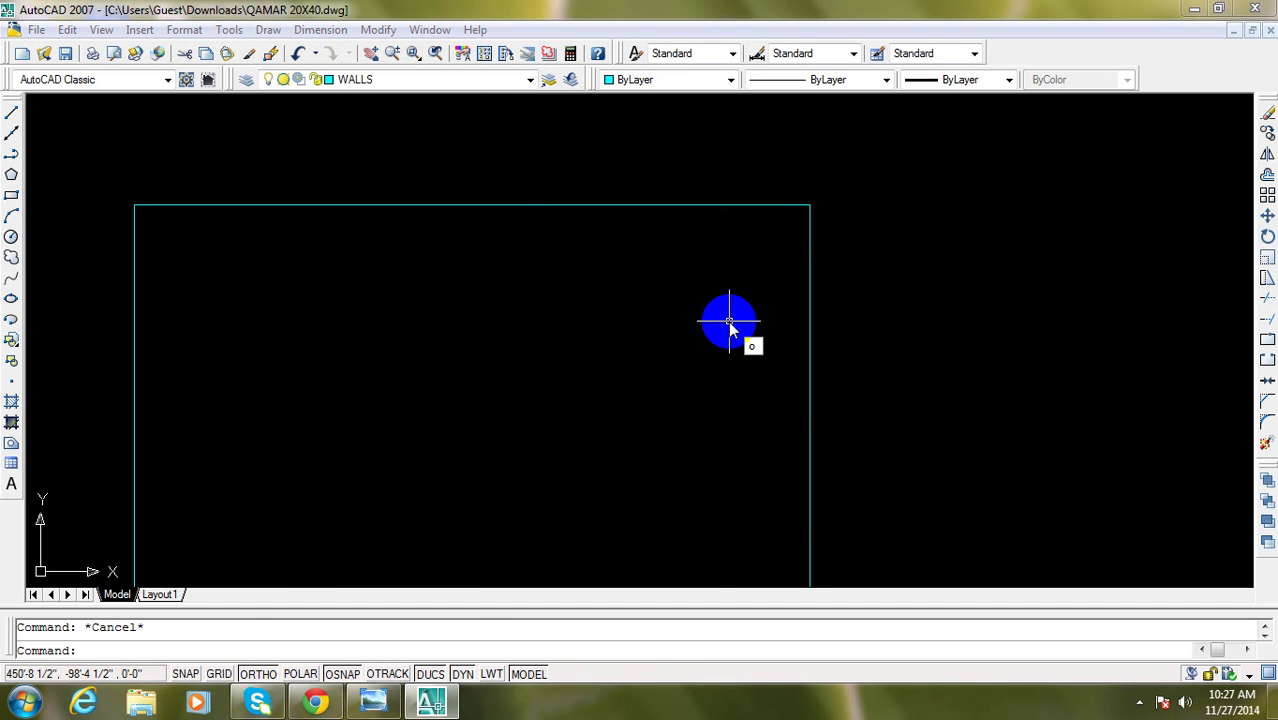
key(o)
key(Return)
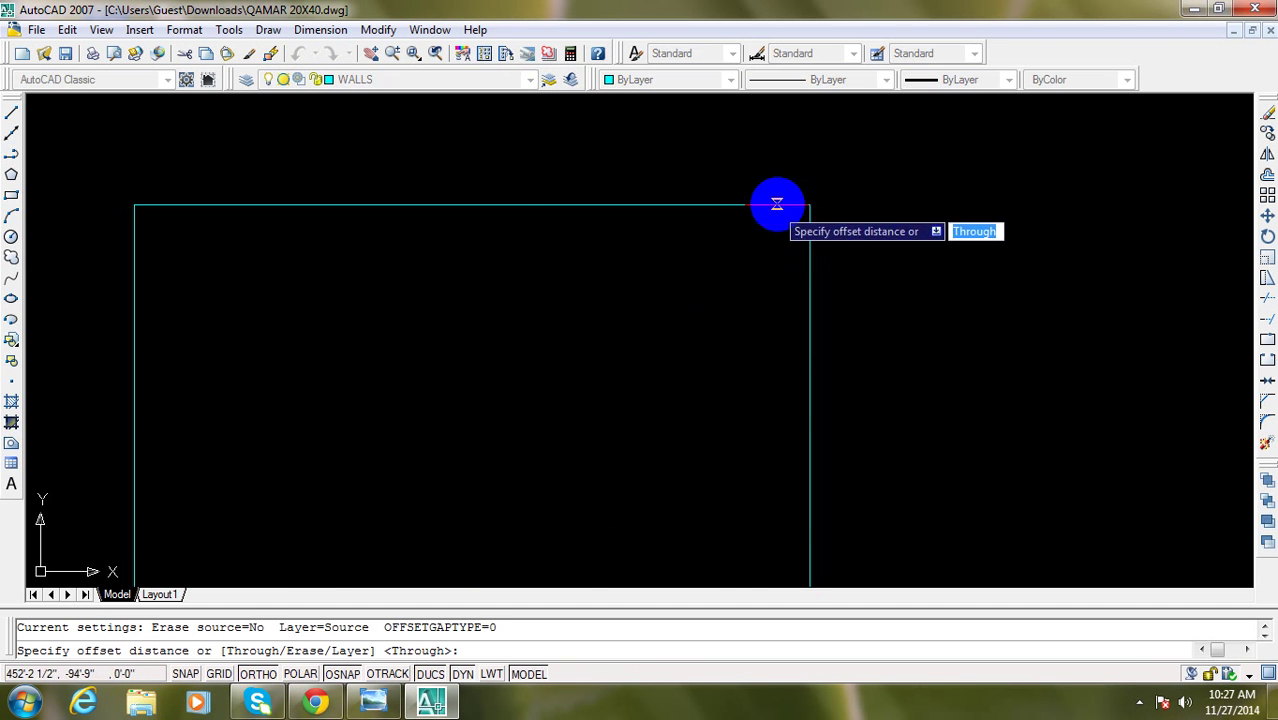
click(395, 708)
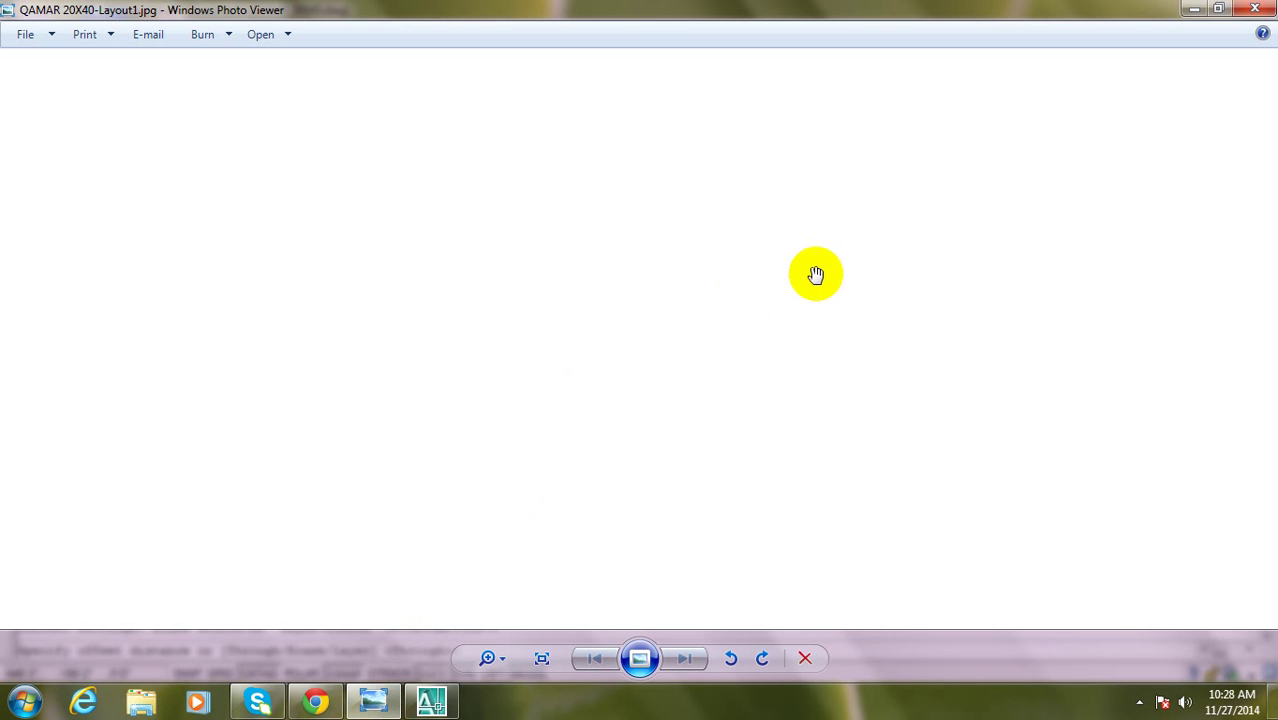
scroll(706, 120, up, 1)
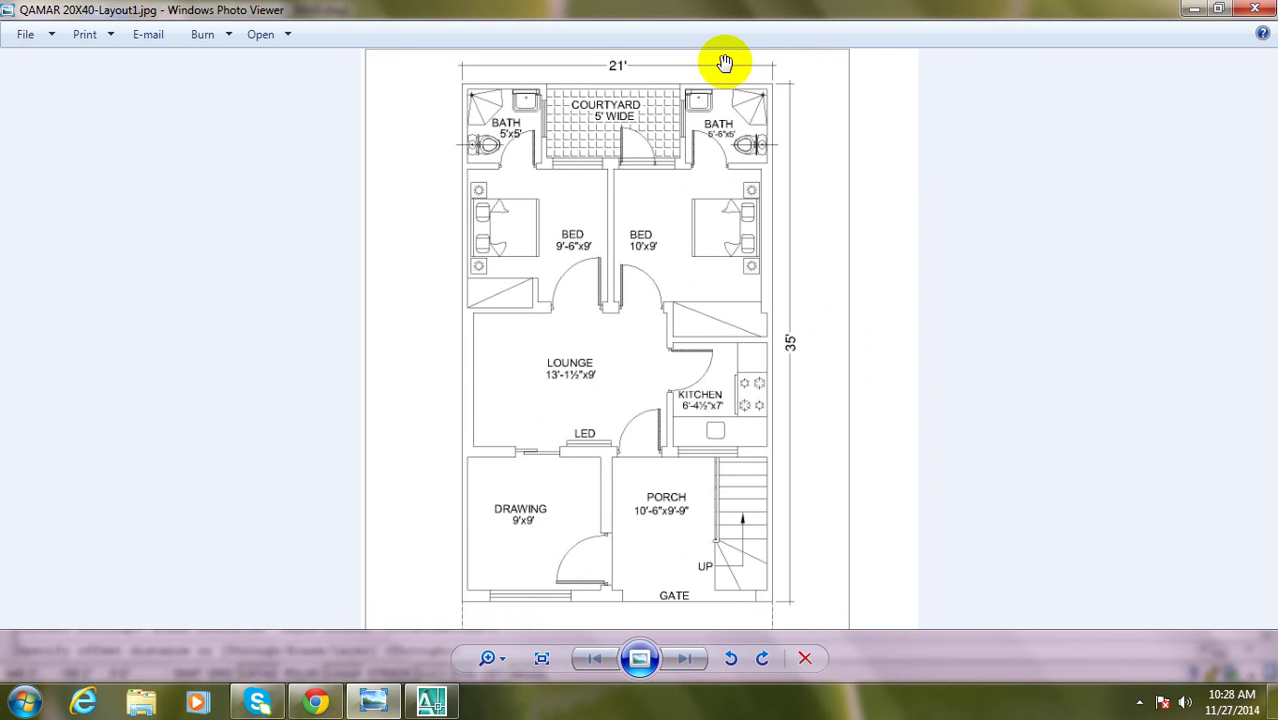
scroll(725, 57, up, 1)
Offset the top and right wall lines 9" inward
click(452, 707)
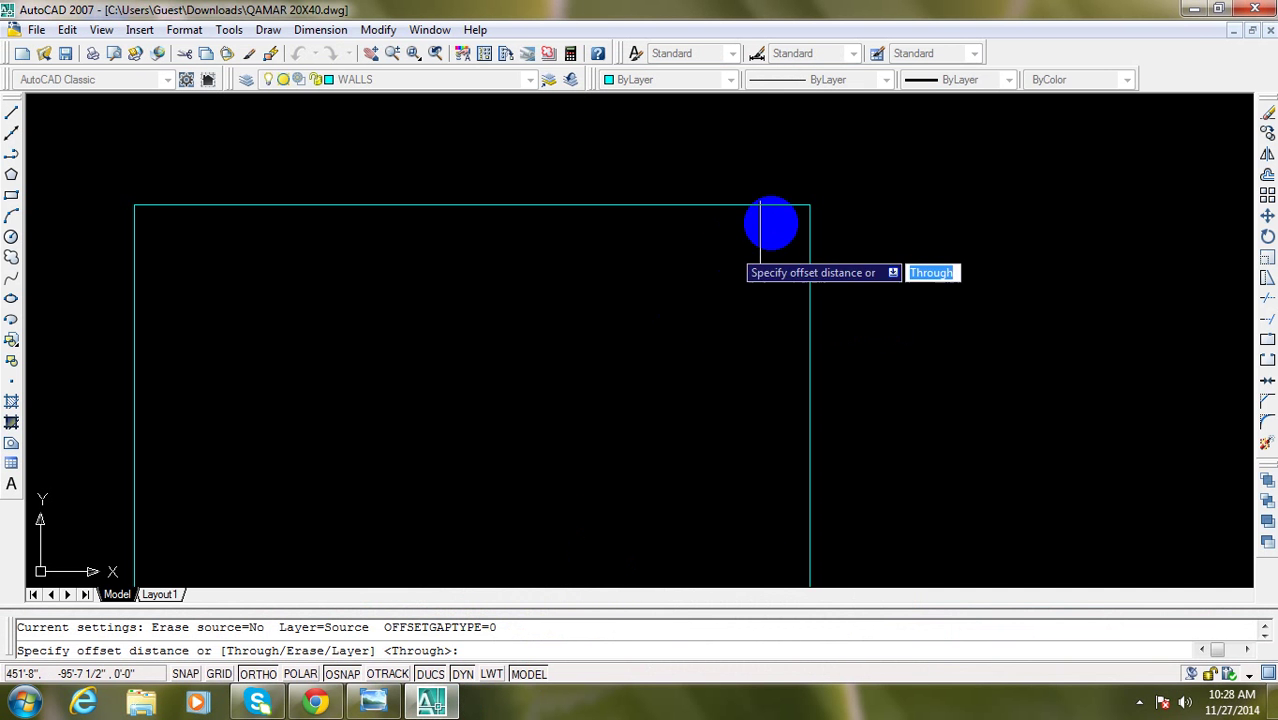
text(9)
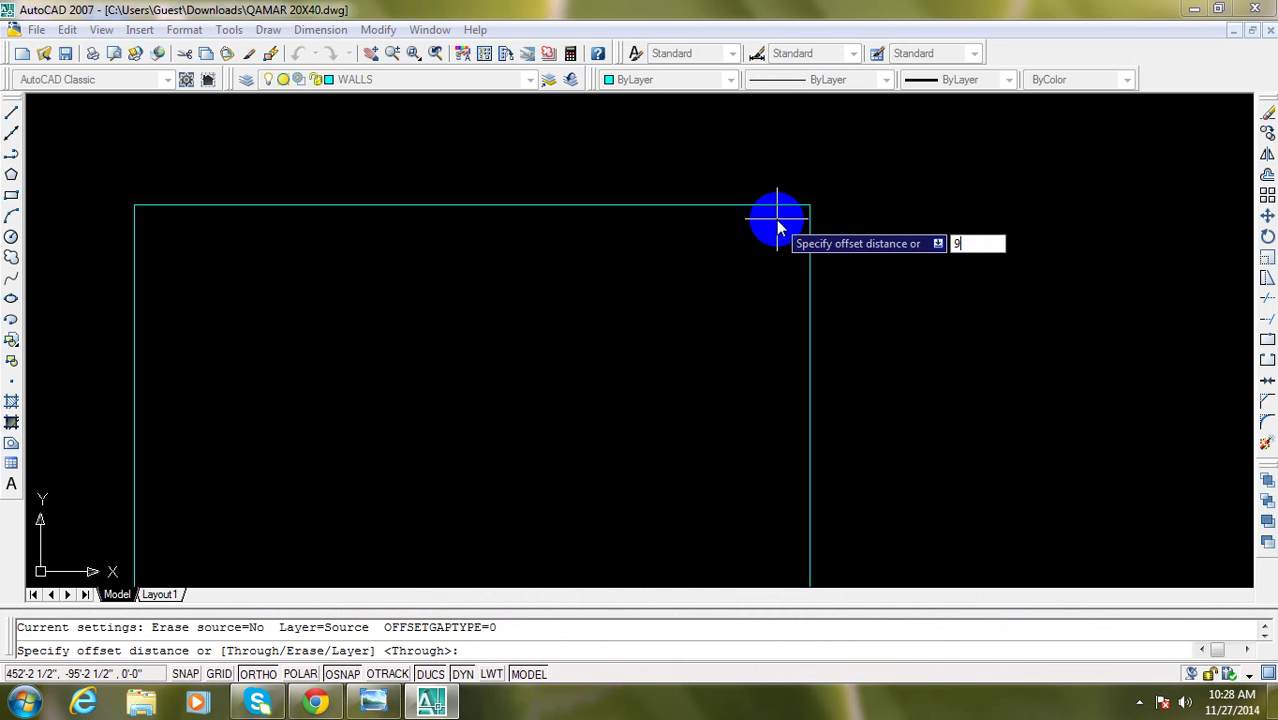
key(Return)
click(776, 206)
click(785, 243)
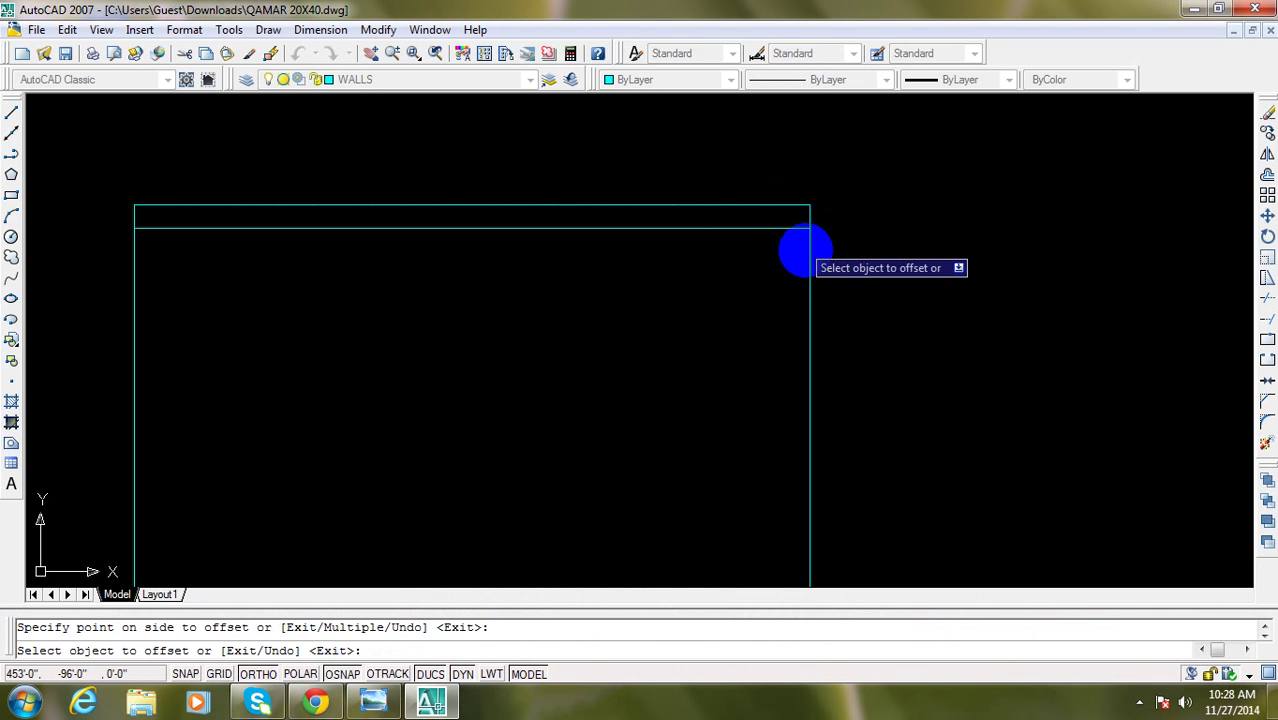
click(806, 252)
click(768, 272)
key(Escape)
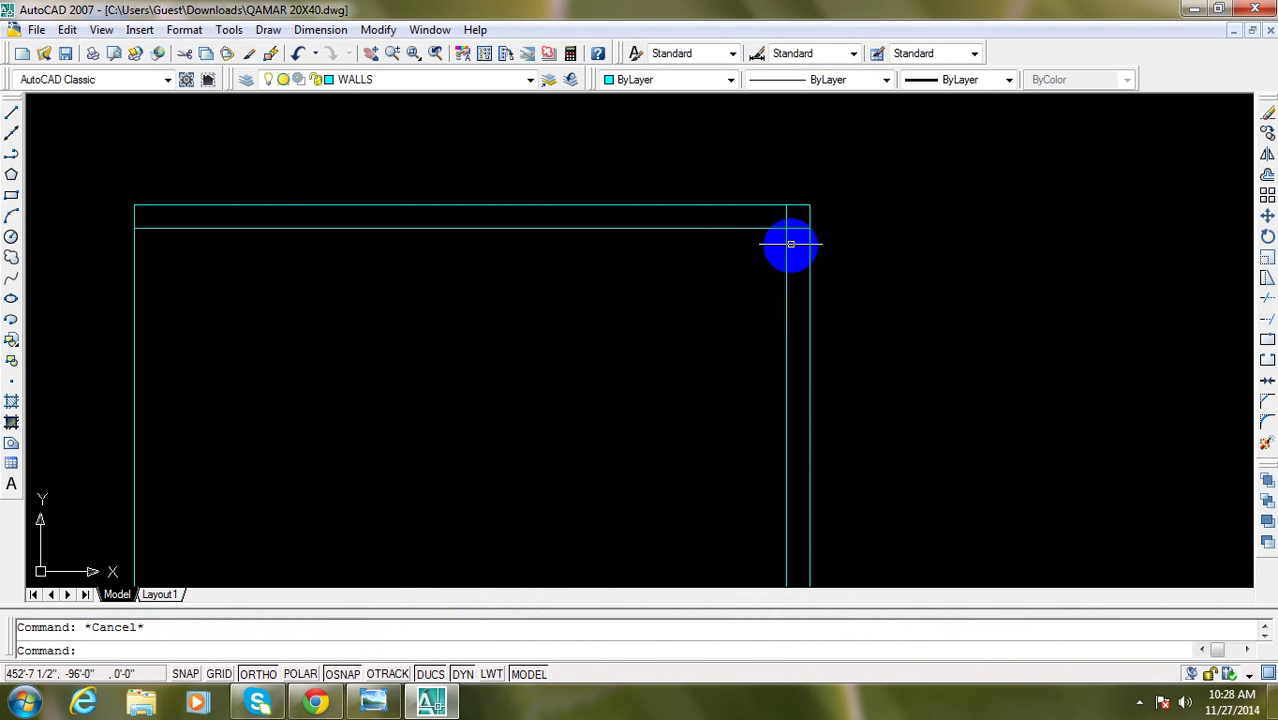
Offset the left wall line 9" inward and recheck the reference plan
middle_drag(437, 363, 509, 316)
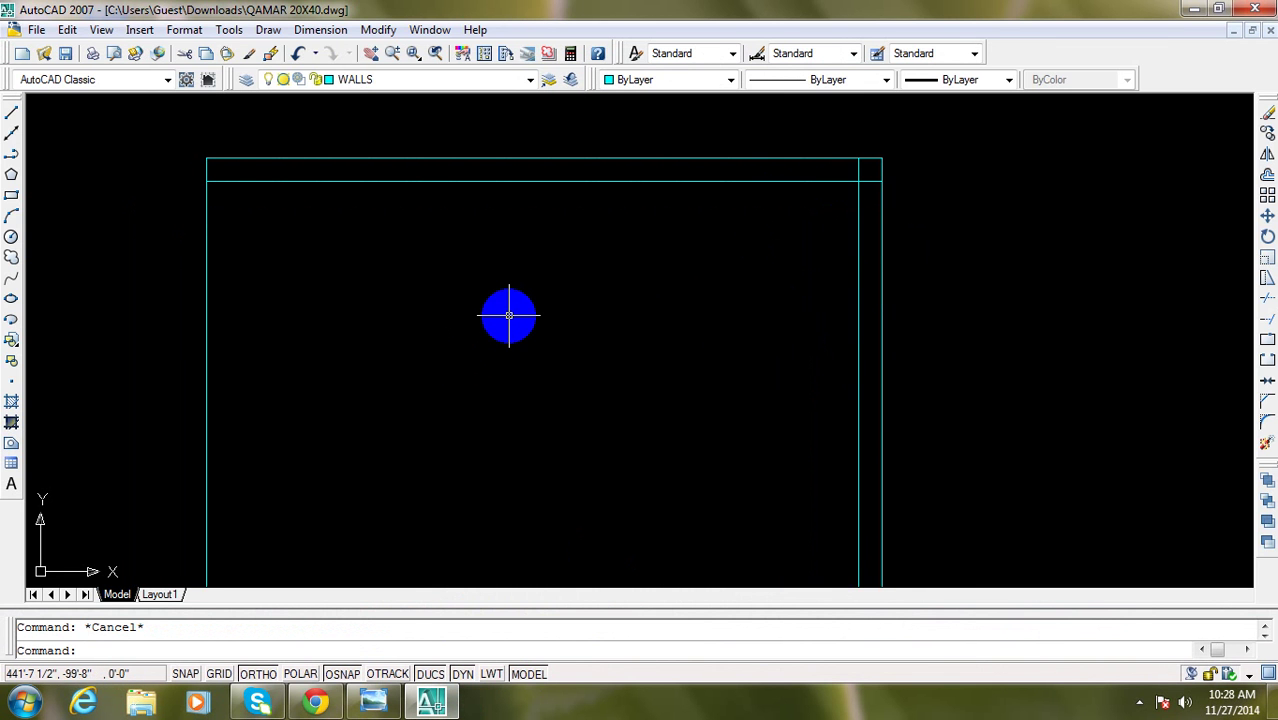
text(o)
key(Return)
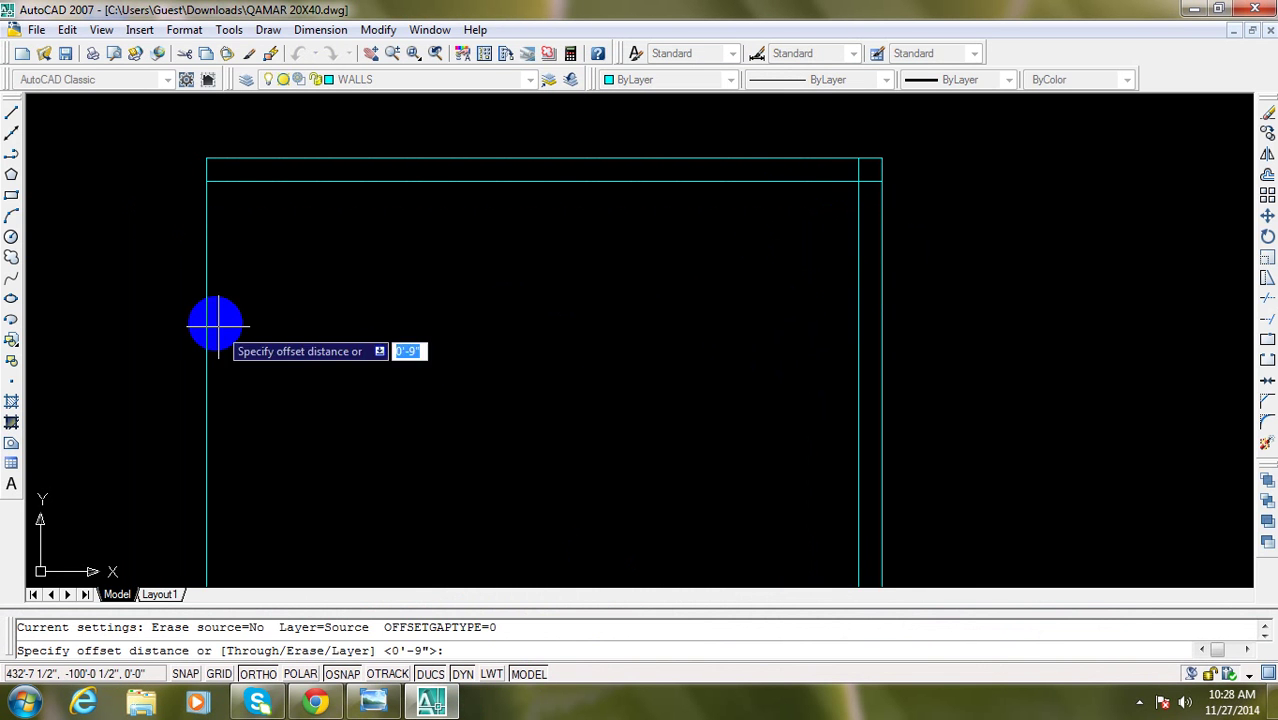
key(Return)
click(209, 322)
click(290, 318)
key(Escape)
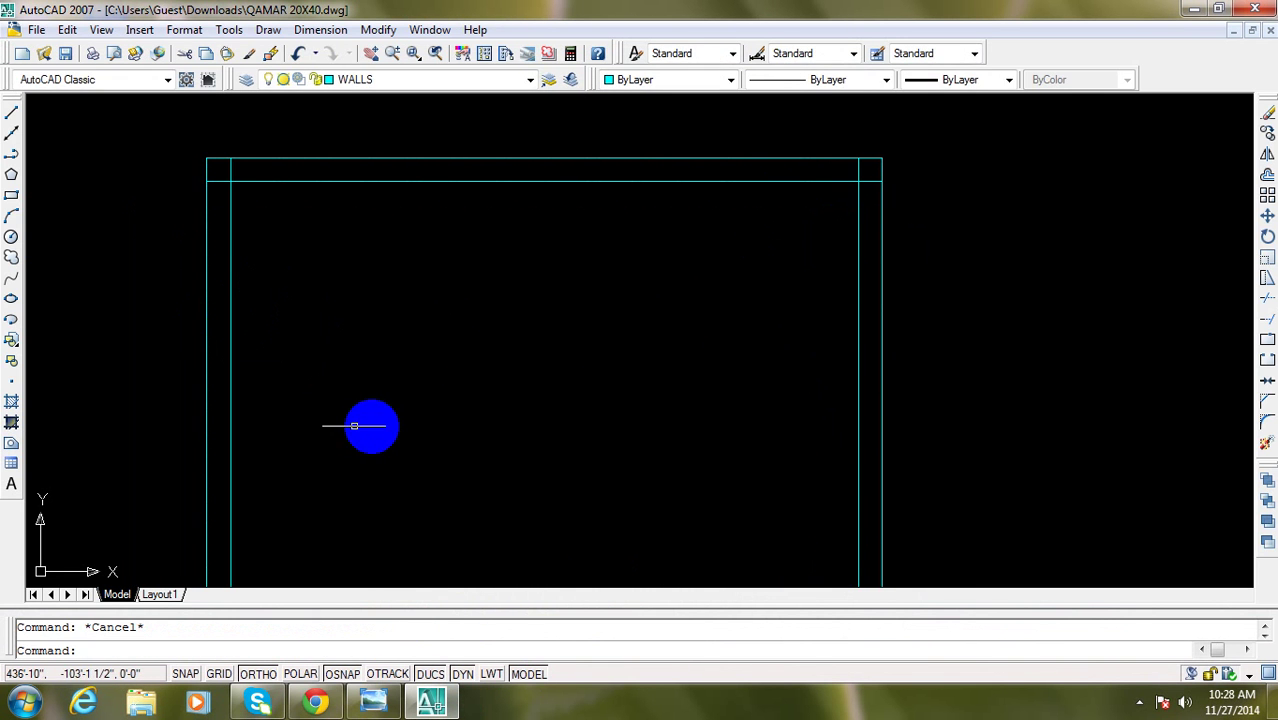
middle_drag(439, 458, 458, 401)
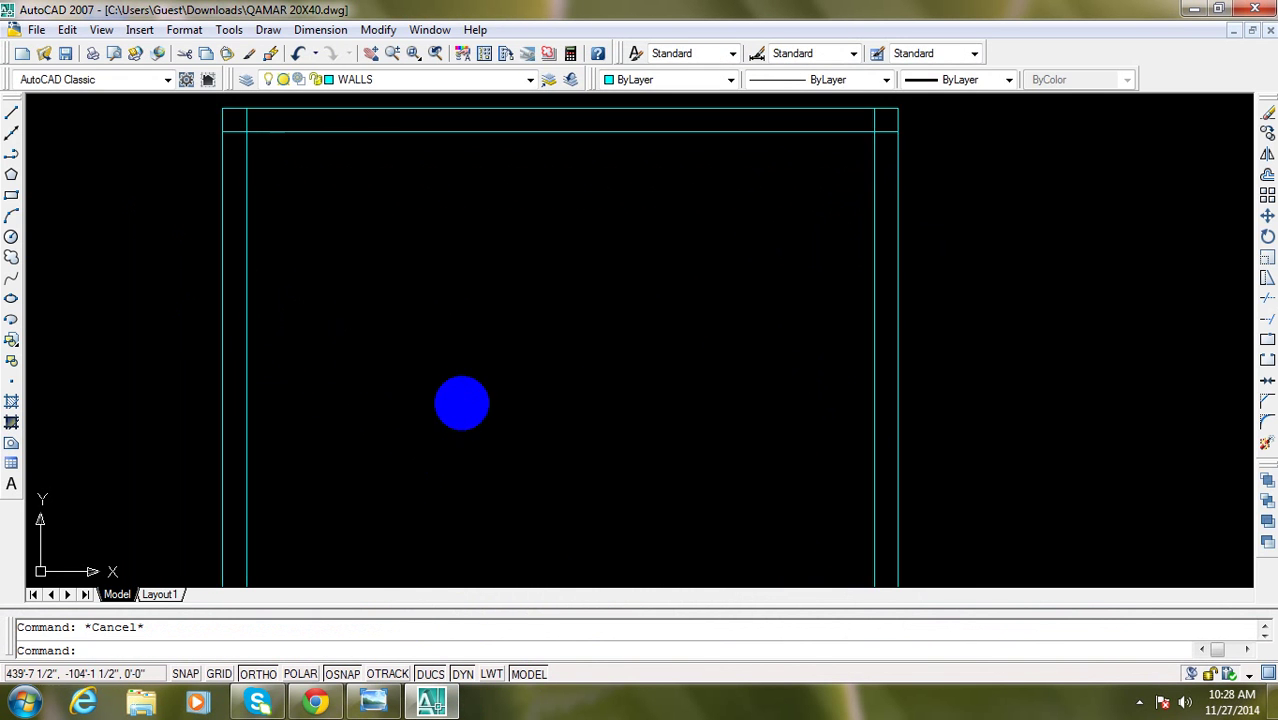
click(373, 703)
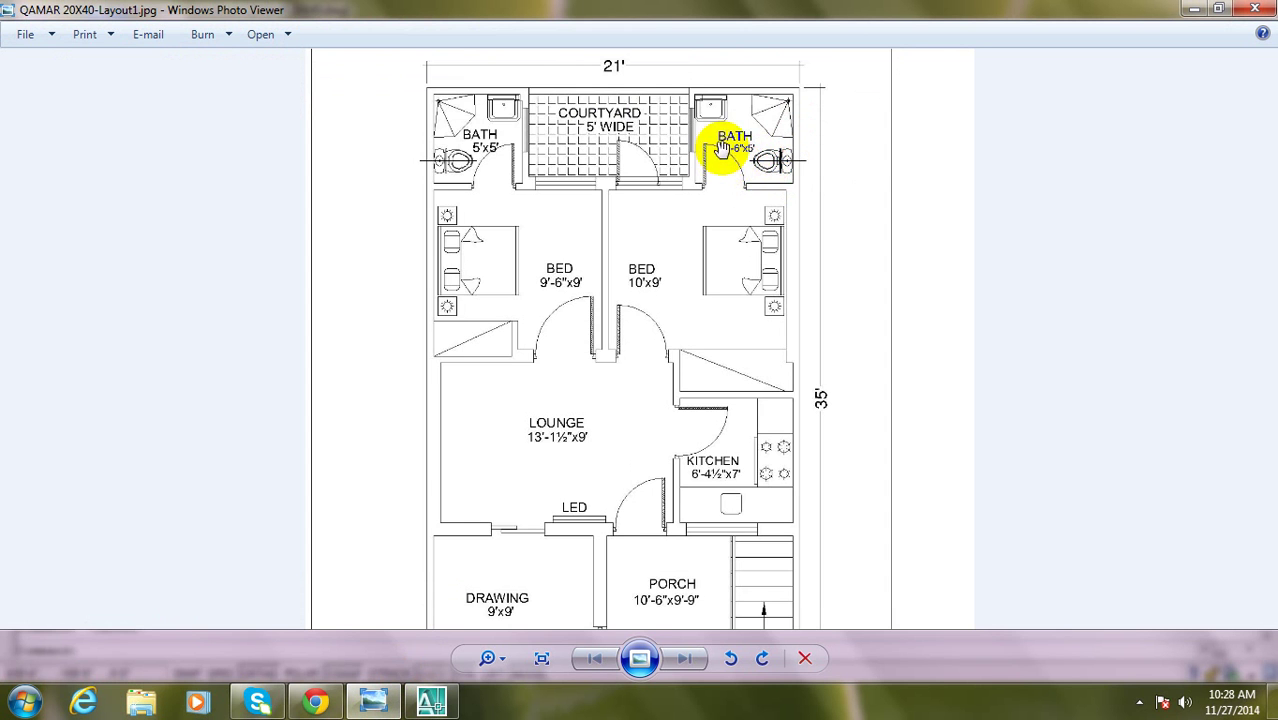
Zoom in to read the 5'x5' and 5'-6"x5' baths beside the 5' courtyard
scroll(740, 135, up, 1)
scroll(800, 115, up, 1)
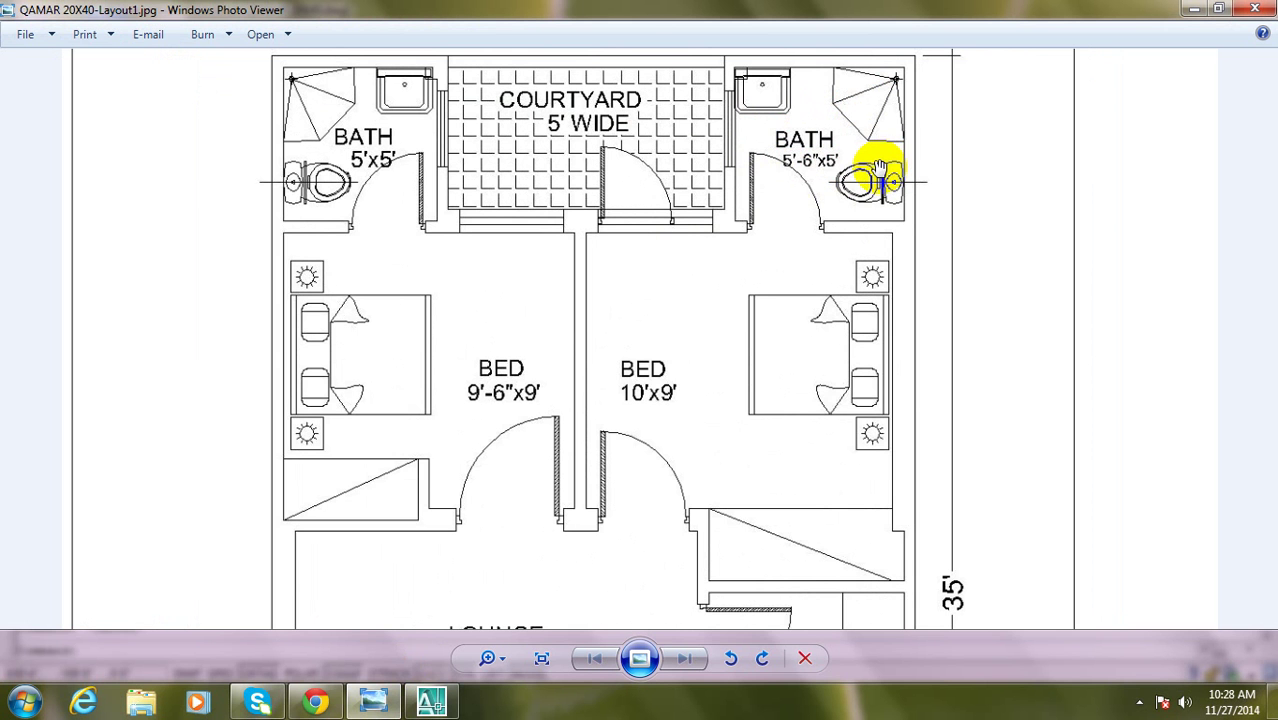
Offset the right wall's inner line 5'6" to the left
click(427, 705)
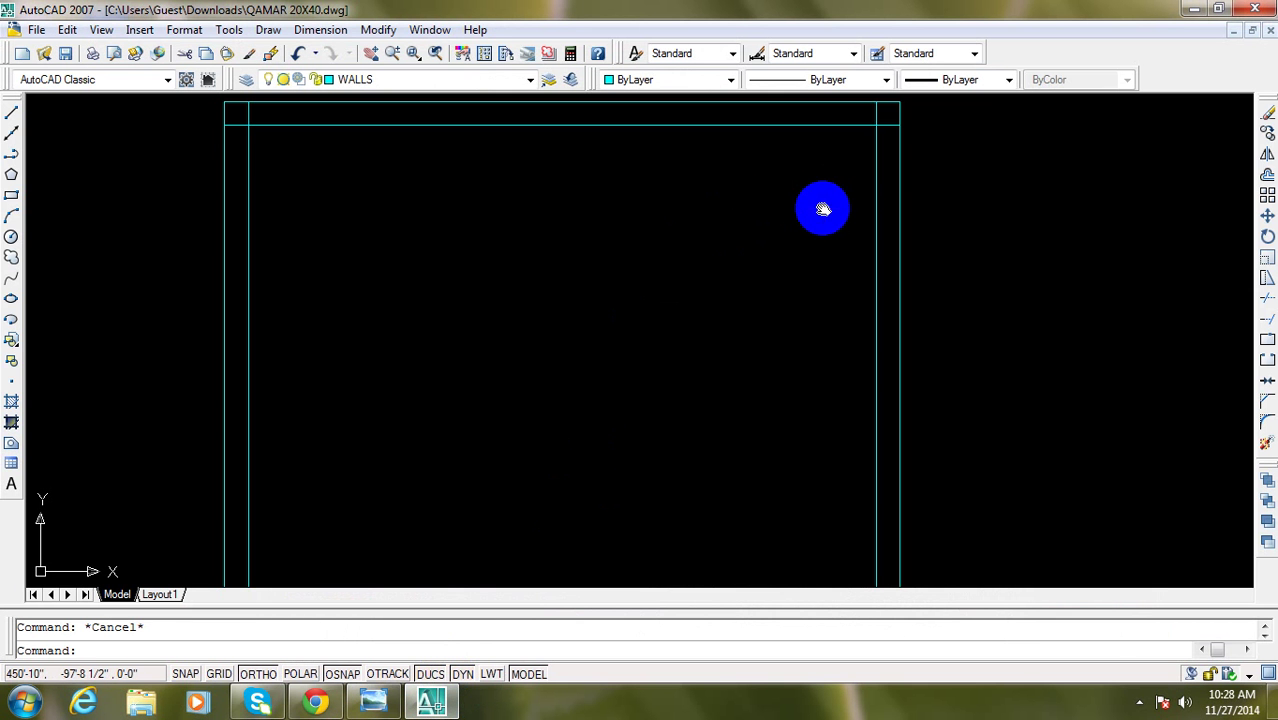
middle_drag(821, 208, 821, 244)
text(o)
key(Return)
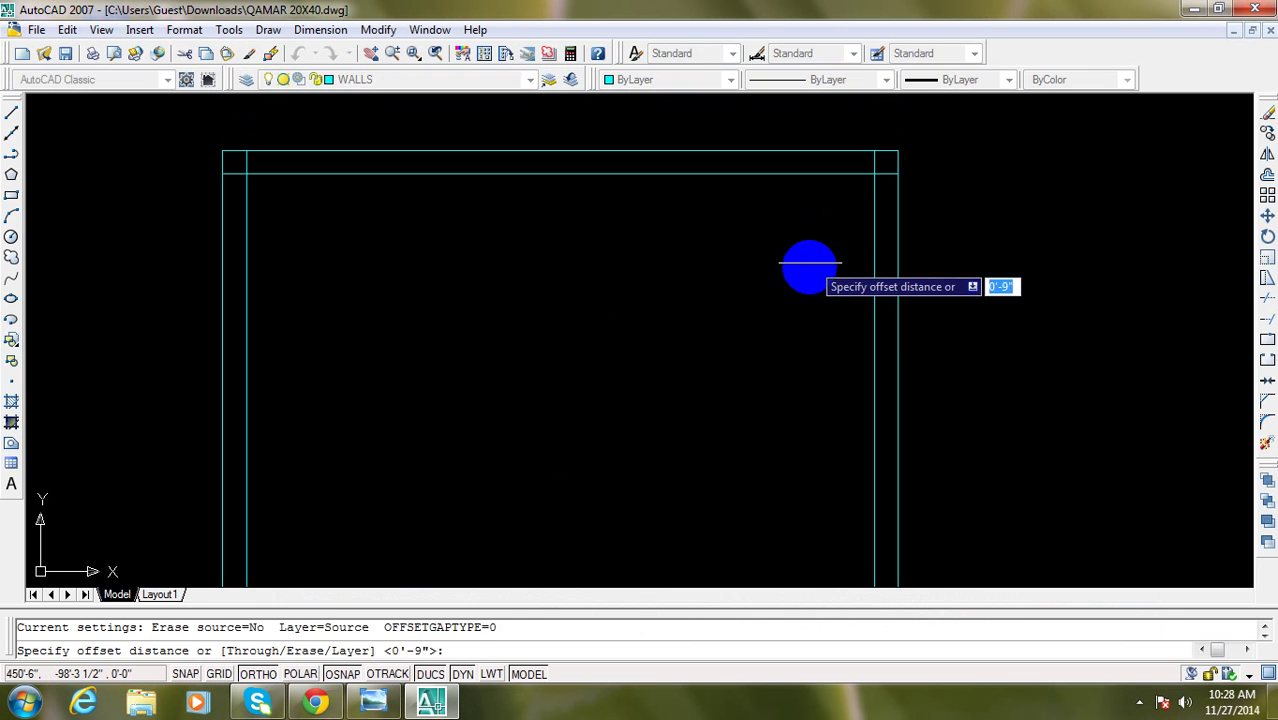
key(Escape)
text(o)
key(Return)
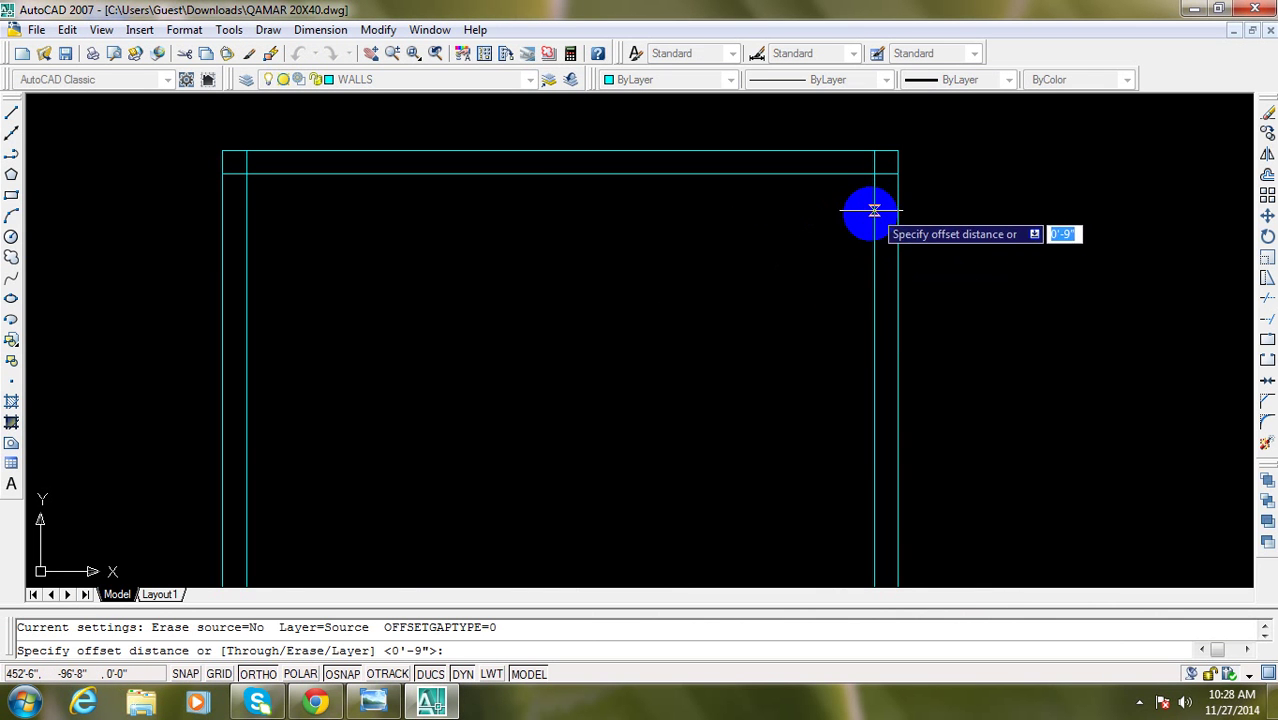
text(5'6)
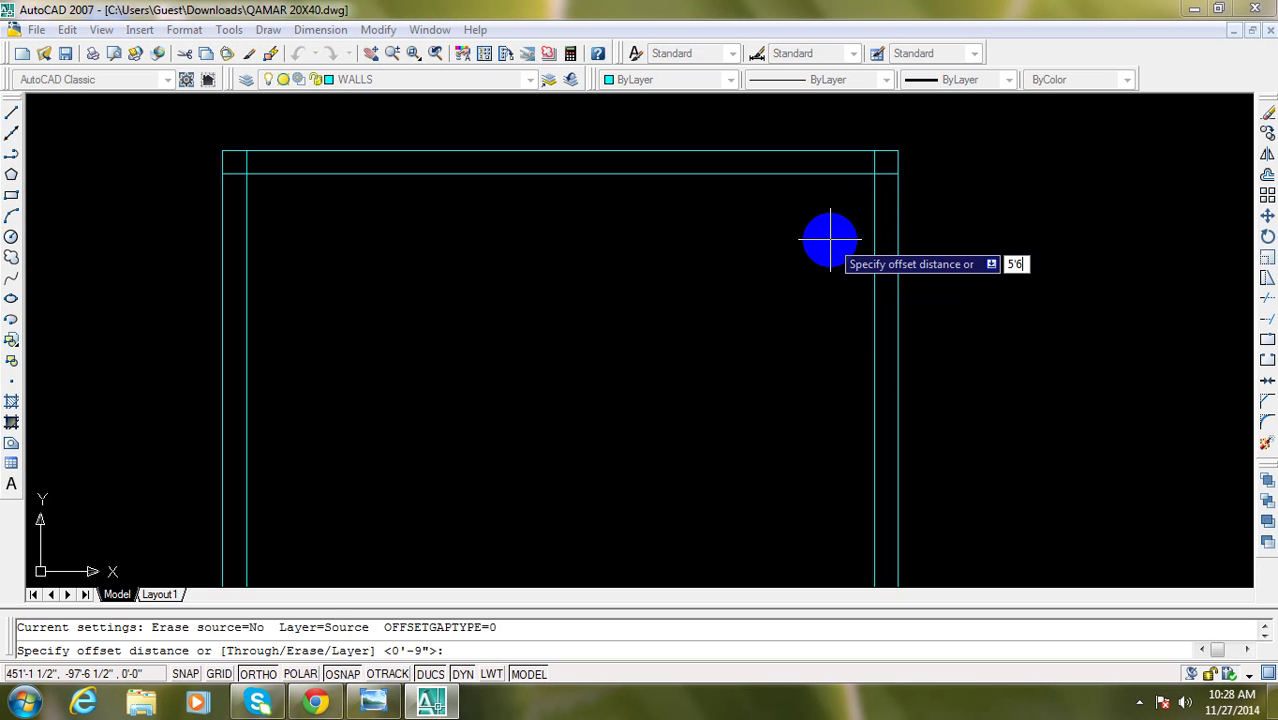
key(Return)
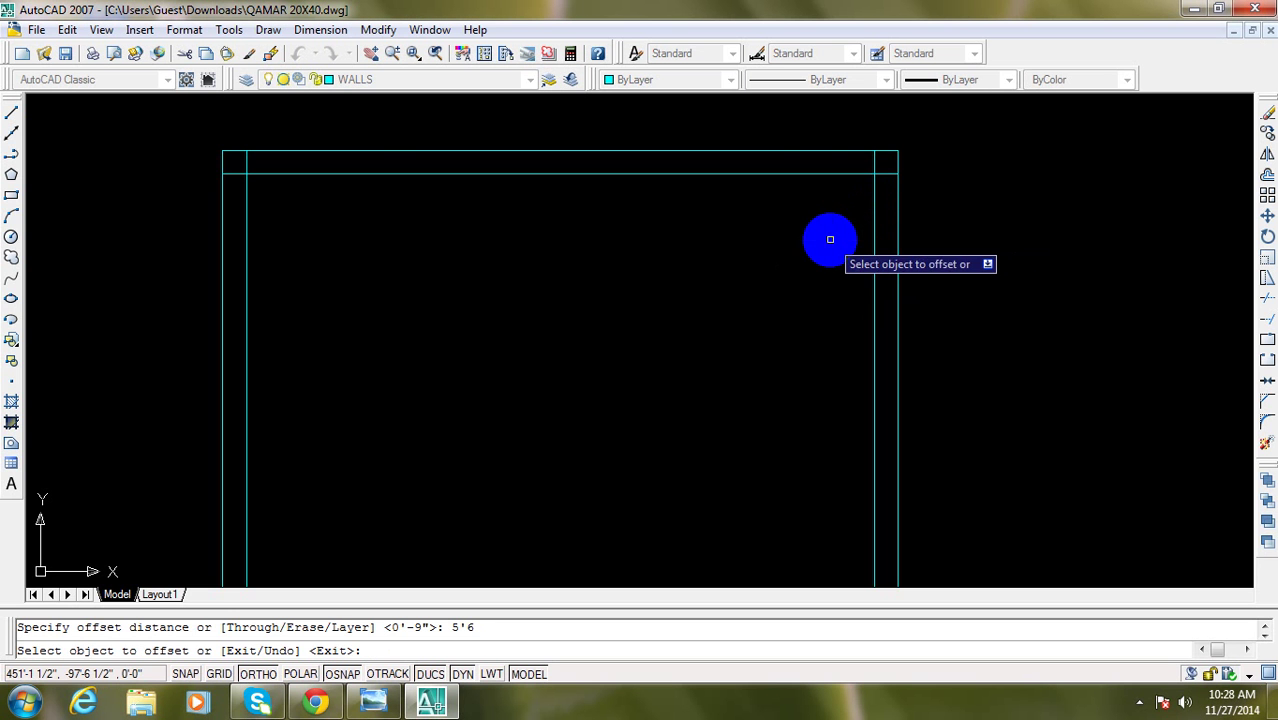
click(872, 216)
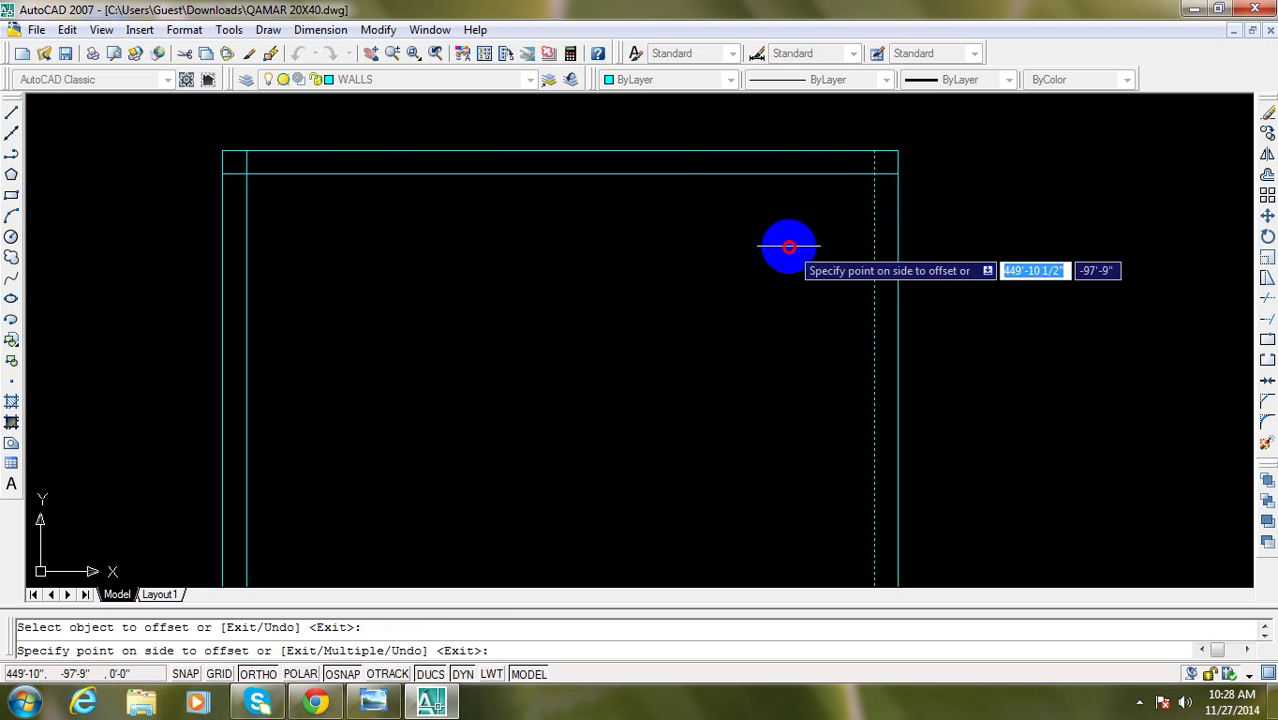
click(730, 310)
key(Escape)
Offset that new line 9" further left to form the bath partition wall
text(o)
key(Return)
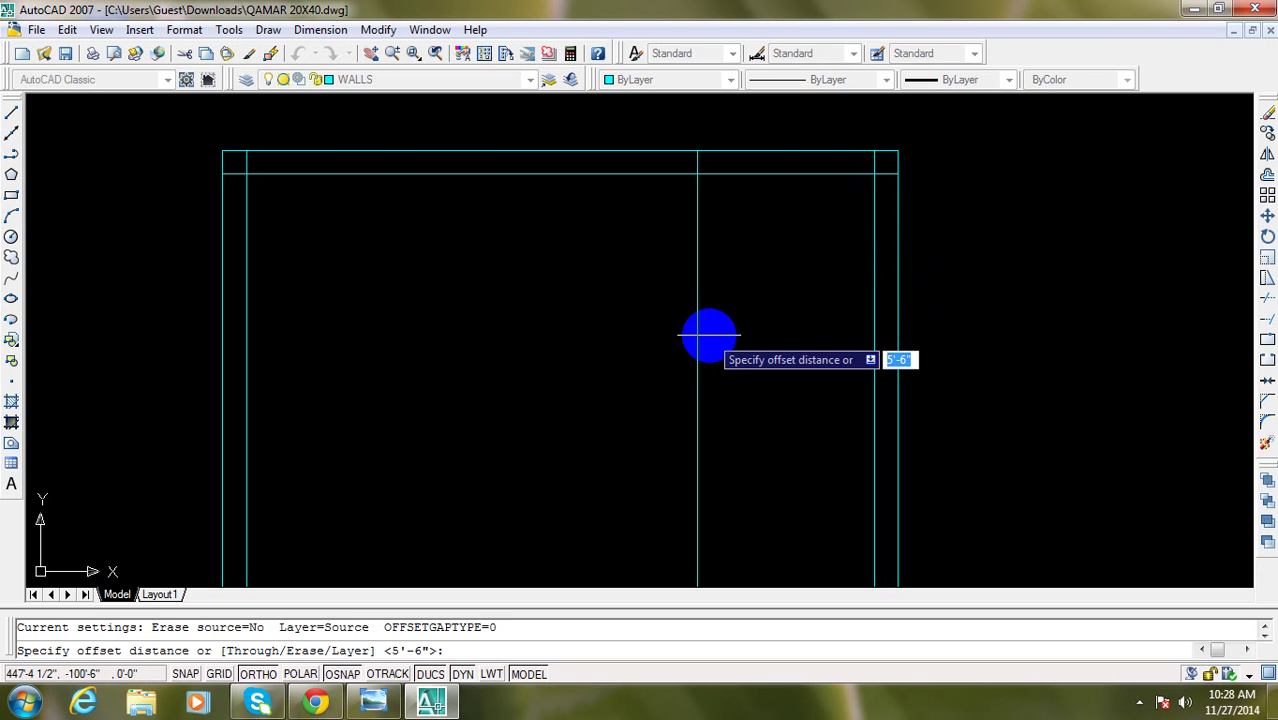
key(Escape)
text(Co)
key(Return)
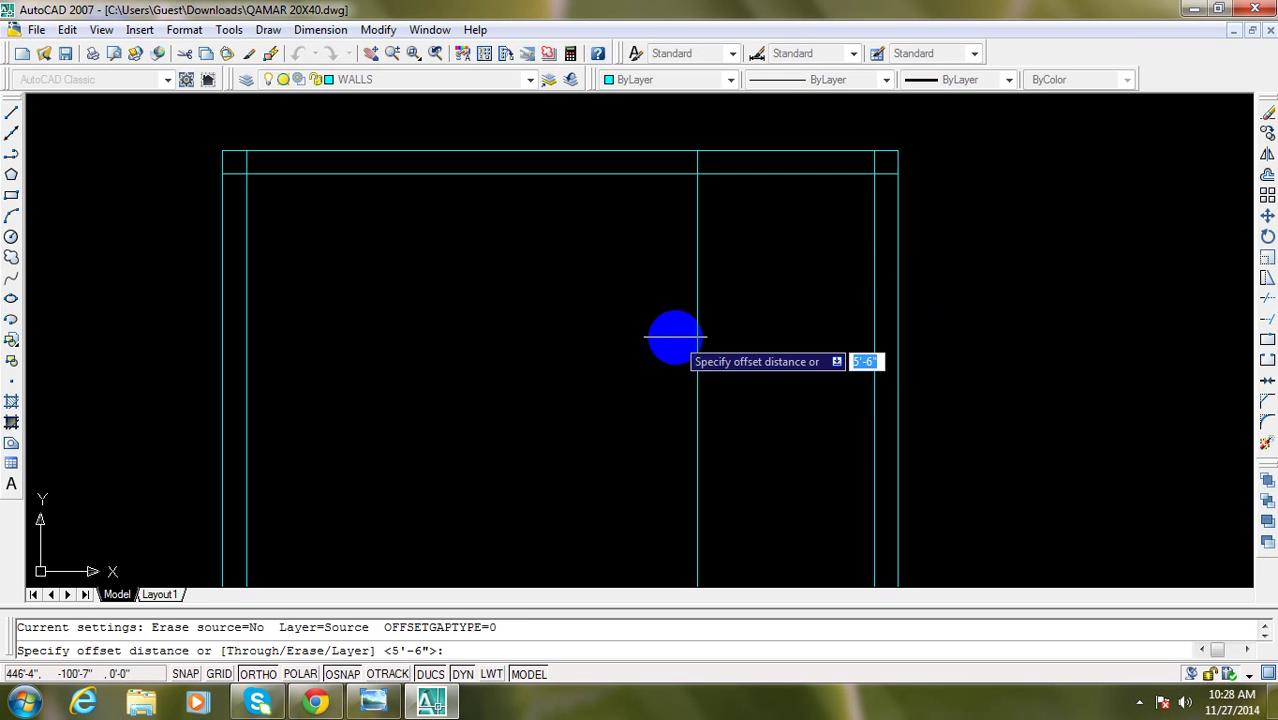
text(9)
key(Return)
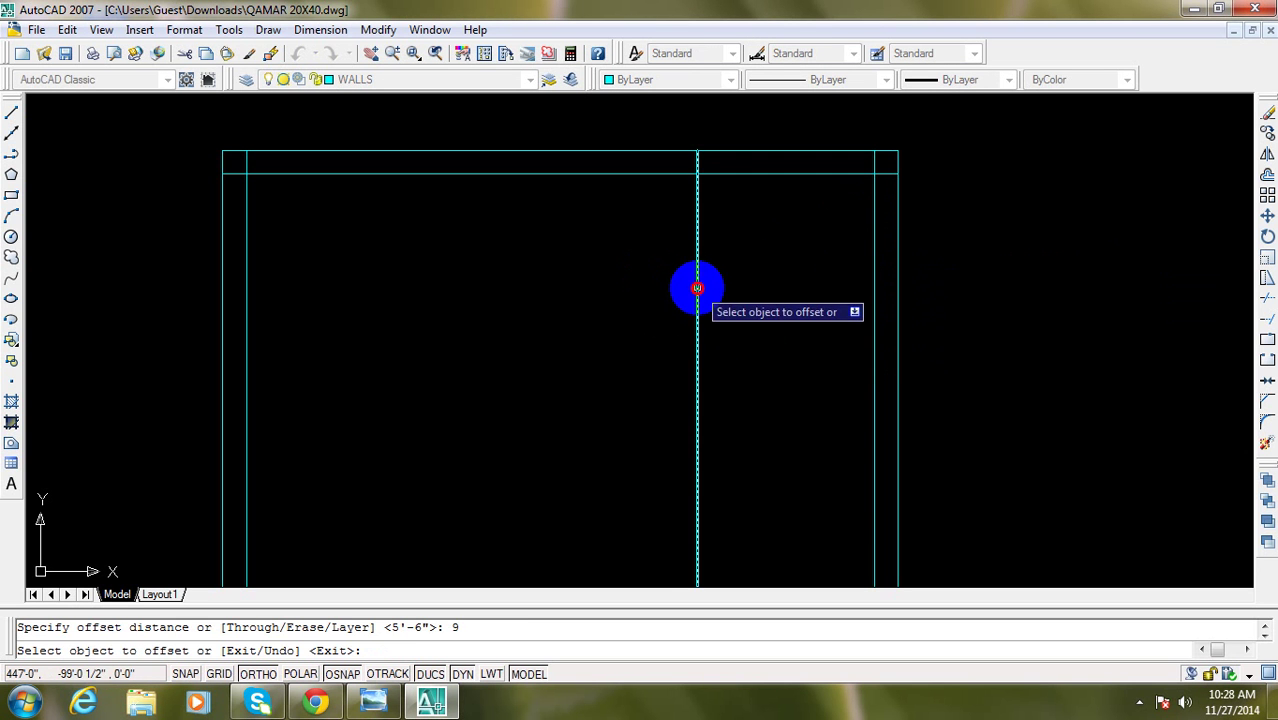
click(697, 286)
click(660, 336)
key(Escape)
Cancel a COPY attempt, restart OFFSET, and recheck the reference plan
text(co)
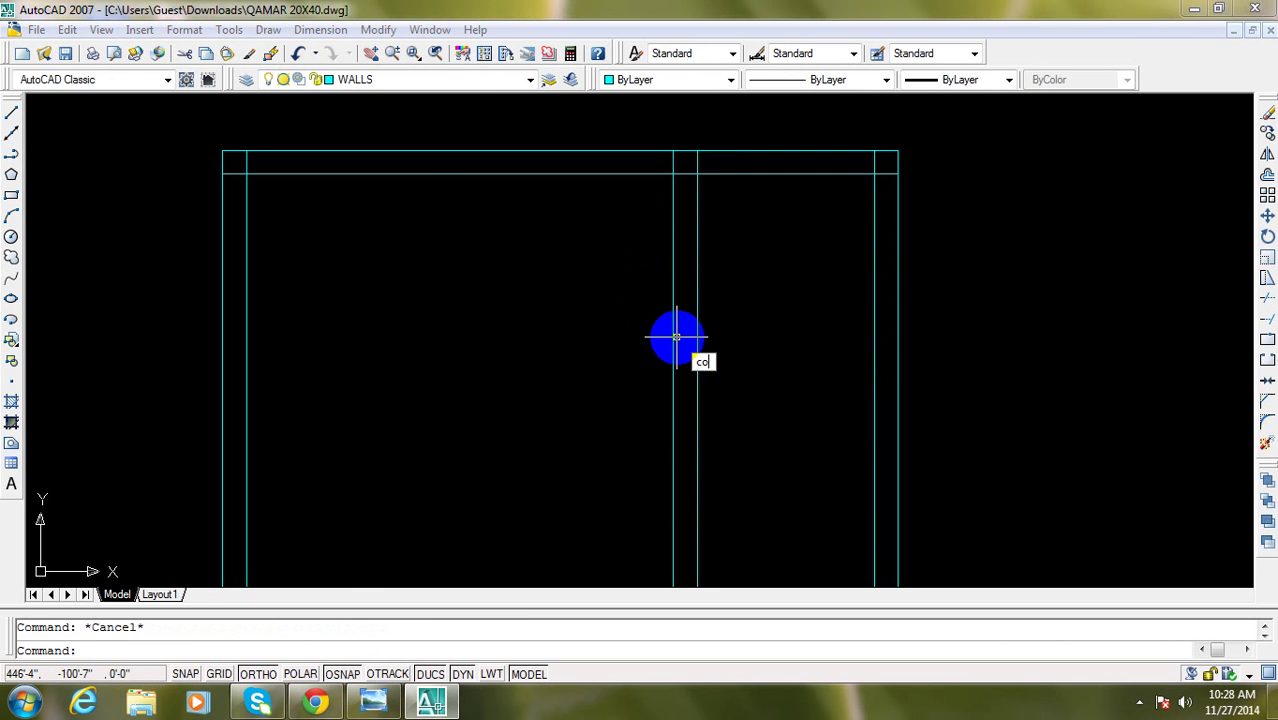
key(Return)
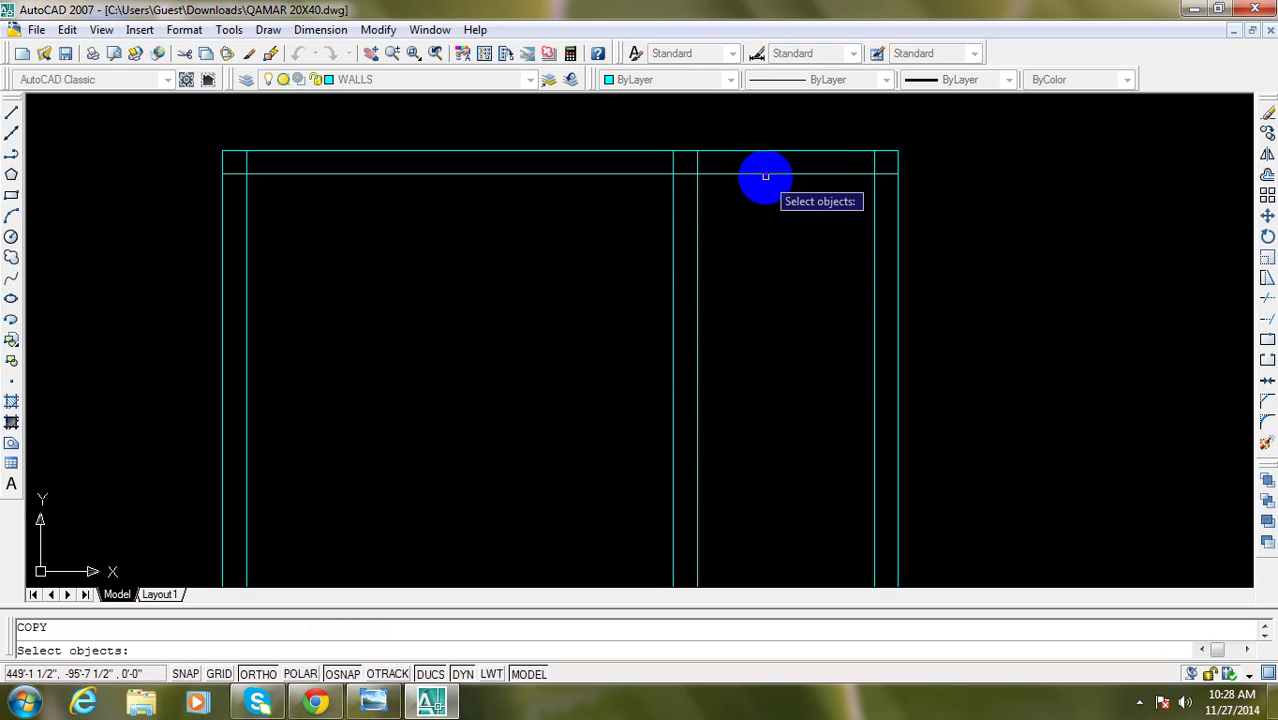
key(Escape)
text(o)
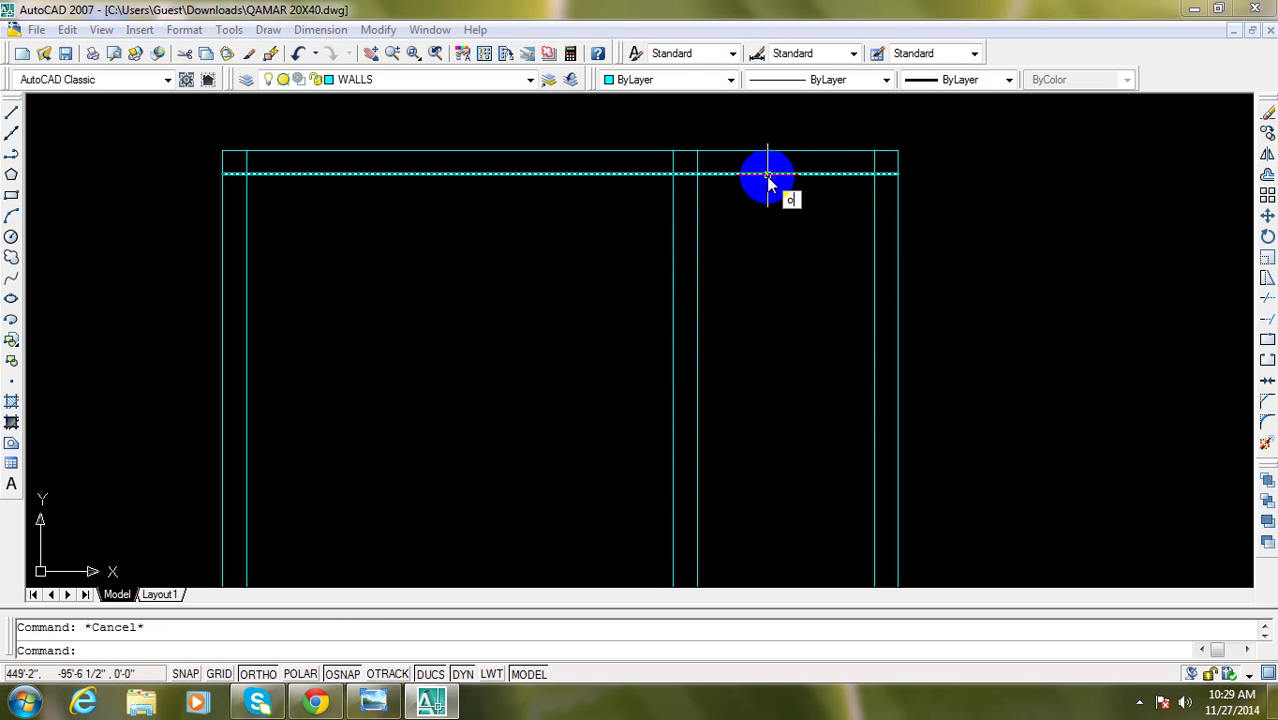
key(Return)
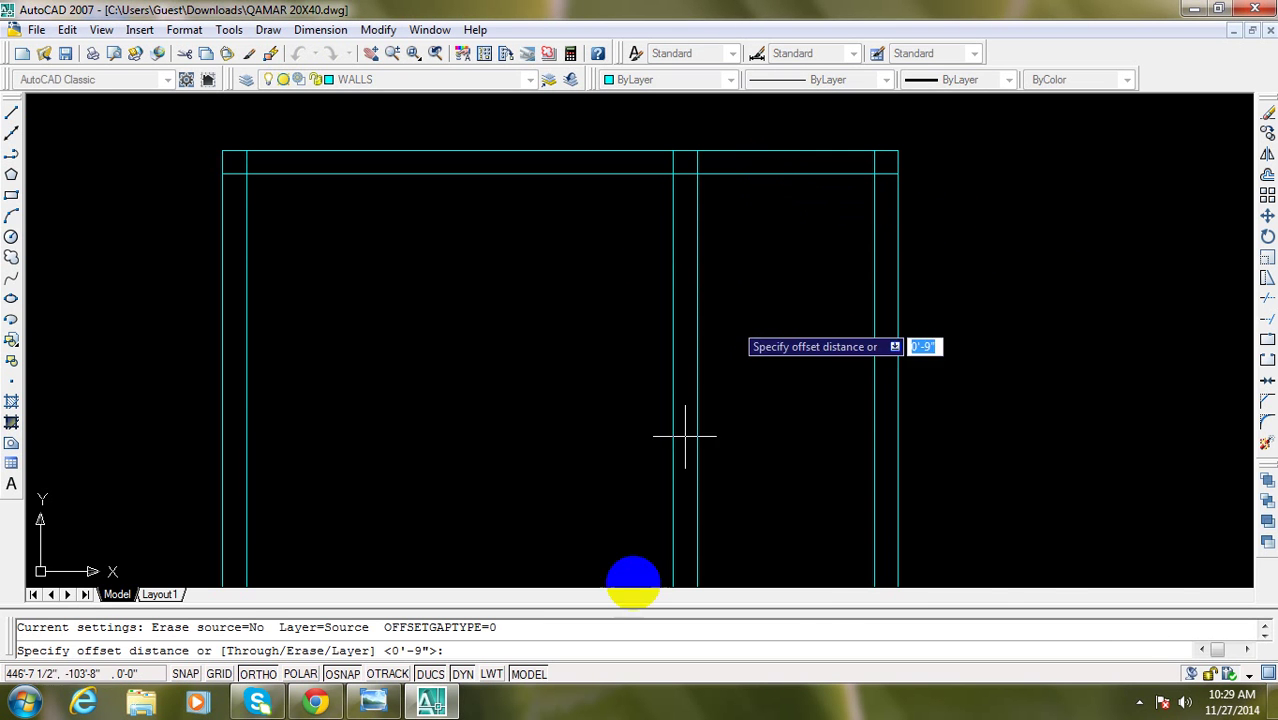
click(373, 705)
Offset the top wall's inner line 5' downward across the plan
click(373, 705)
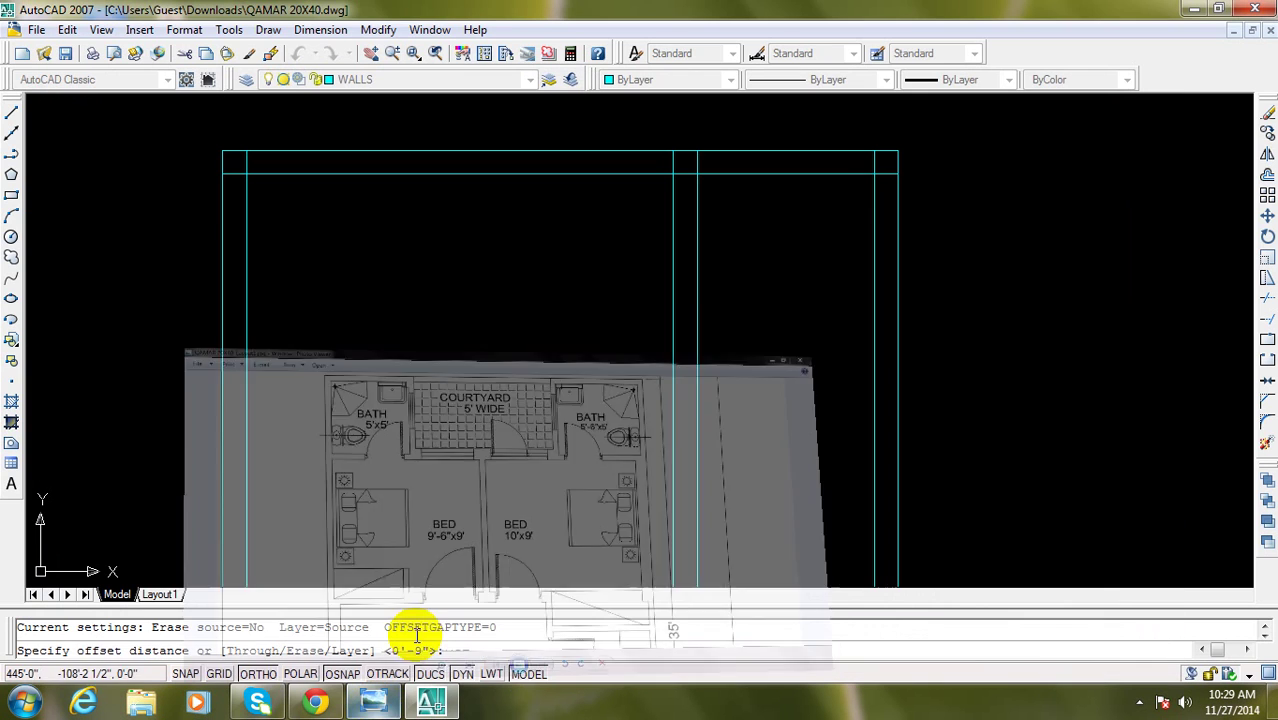
text(5)
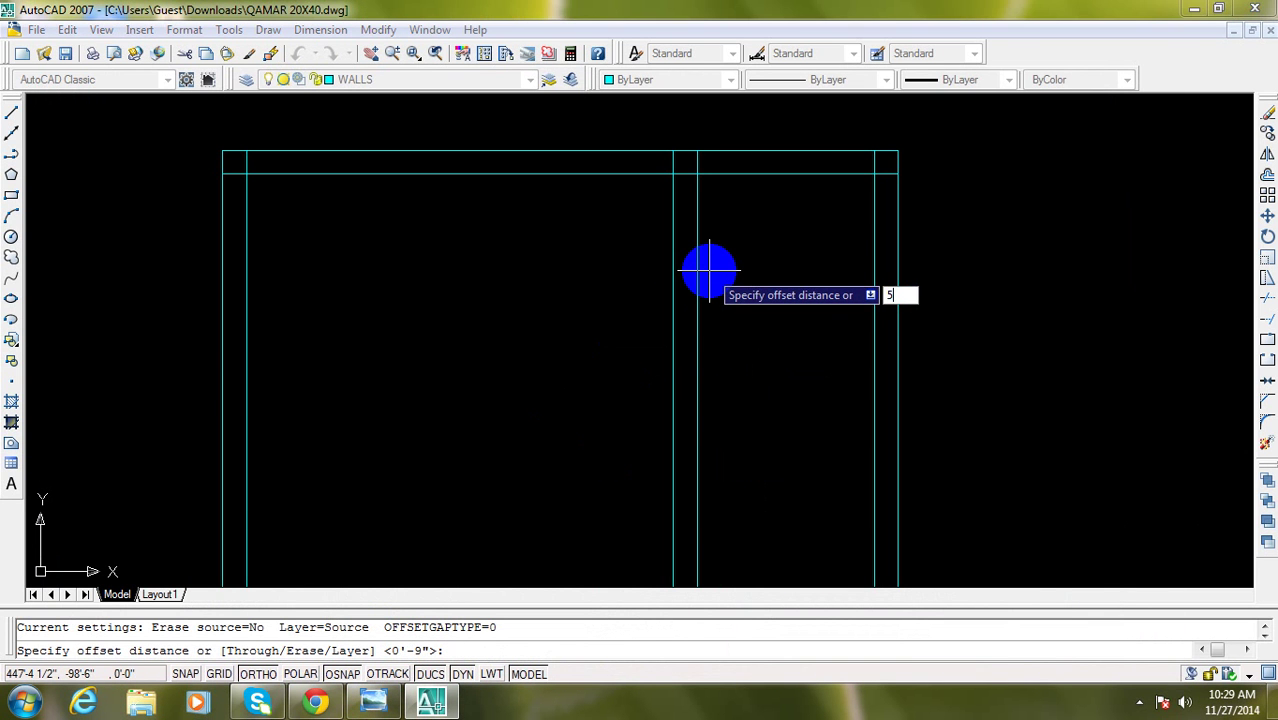
key(Return)
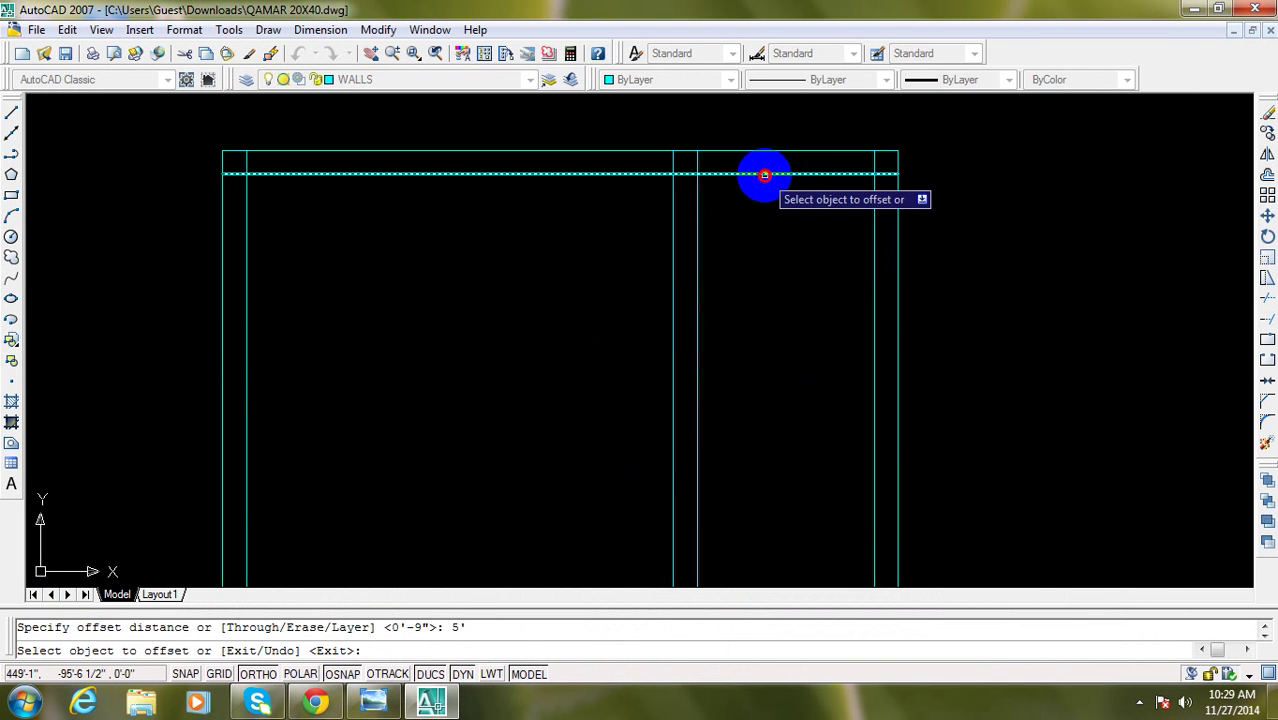
click(764, 175)
click(765, 250)
key(Escape)
text(o)
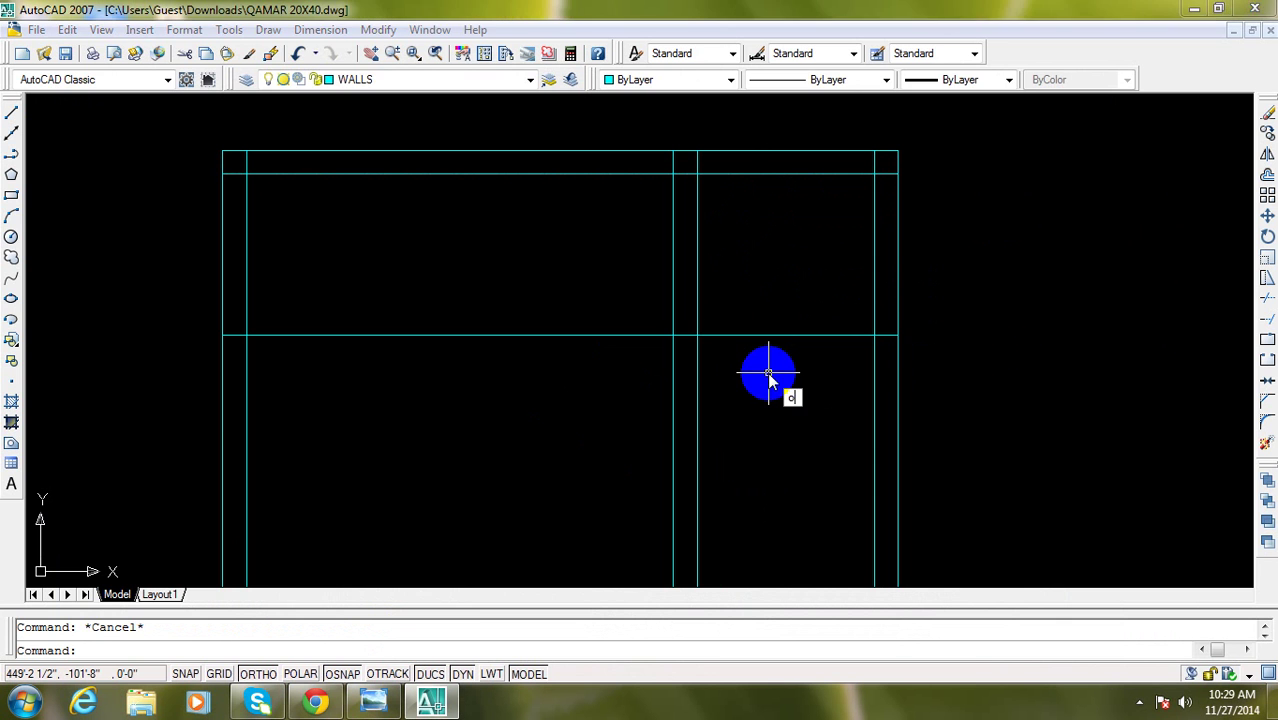
Offset that new line a further 9" down to form the wall's second face
key(Return)
text(9)
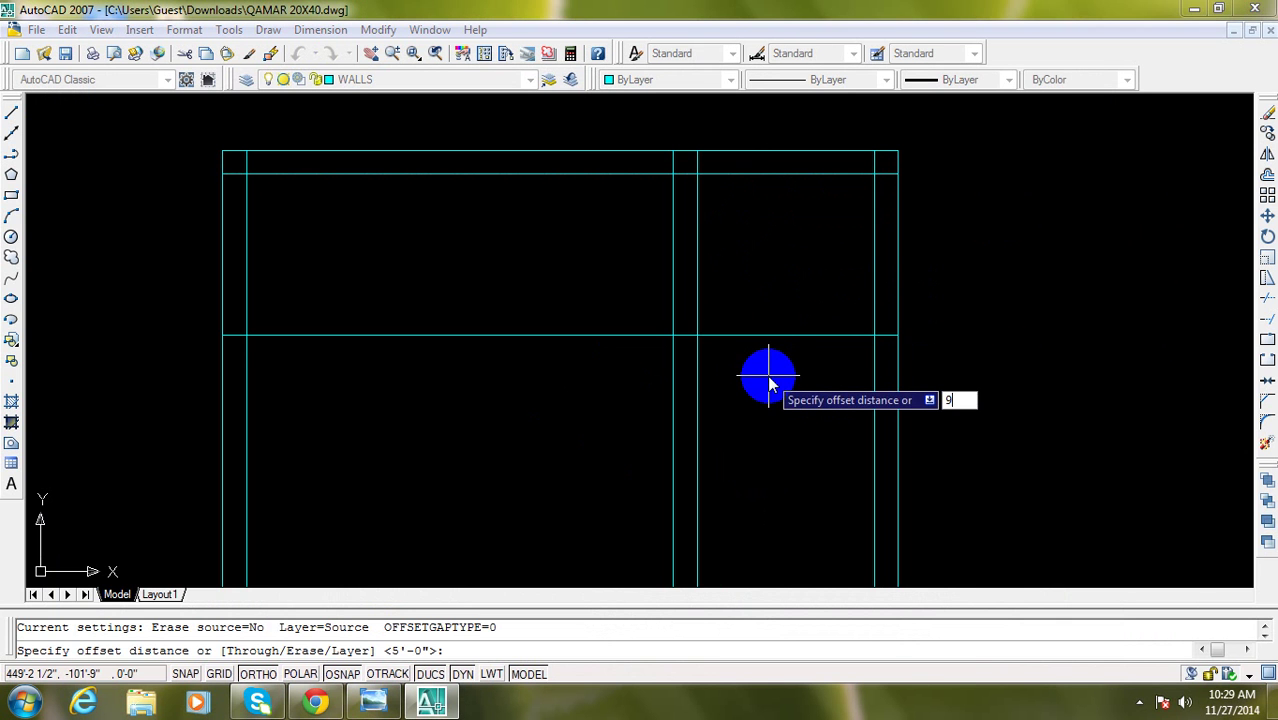
key(Return)
click(774, 341)
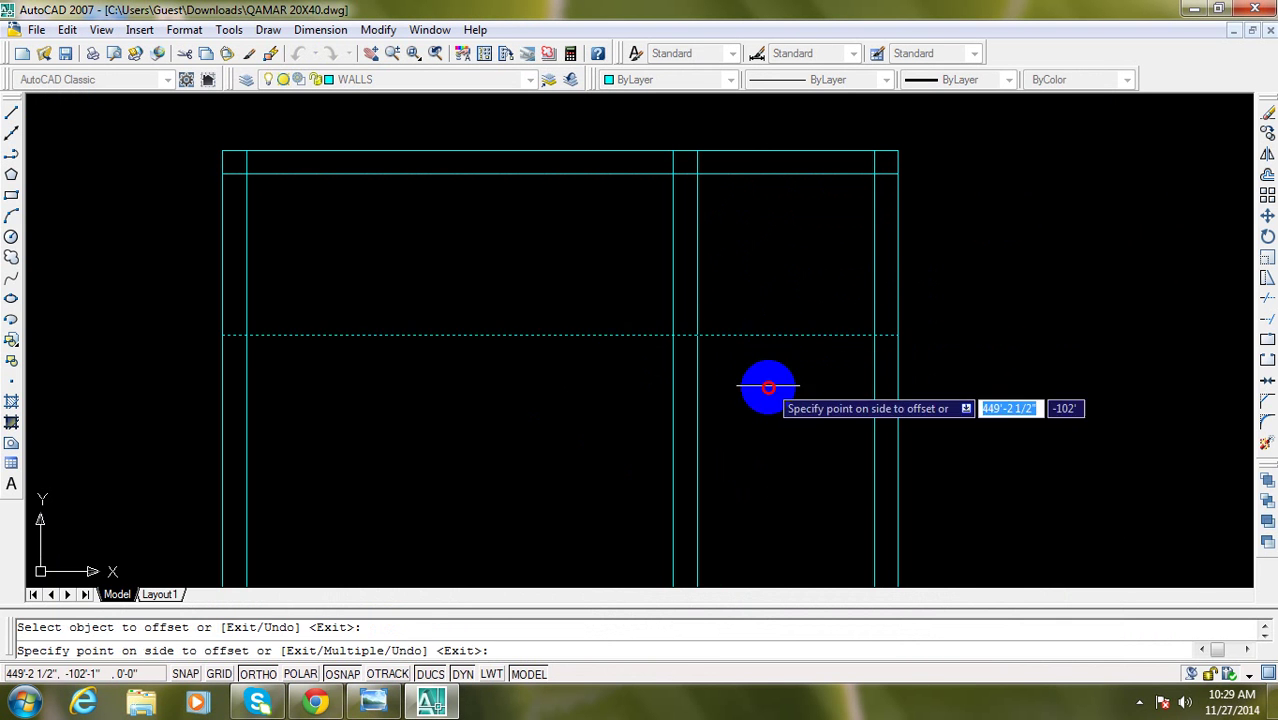
click(765, 395)
key(Escape)
Begin a TRIM on the horizontal wall lines, then cancel it
middle_drag(765, 422, 750, 352)
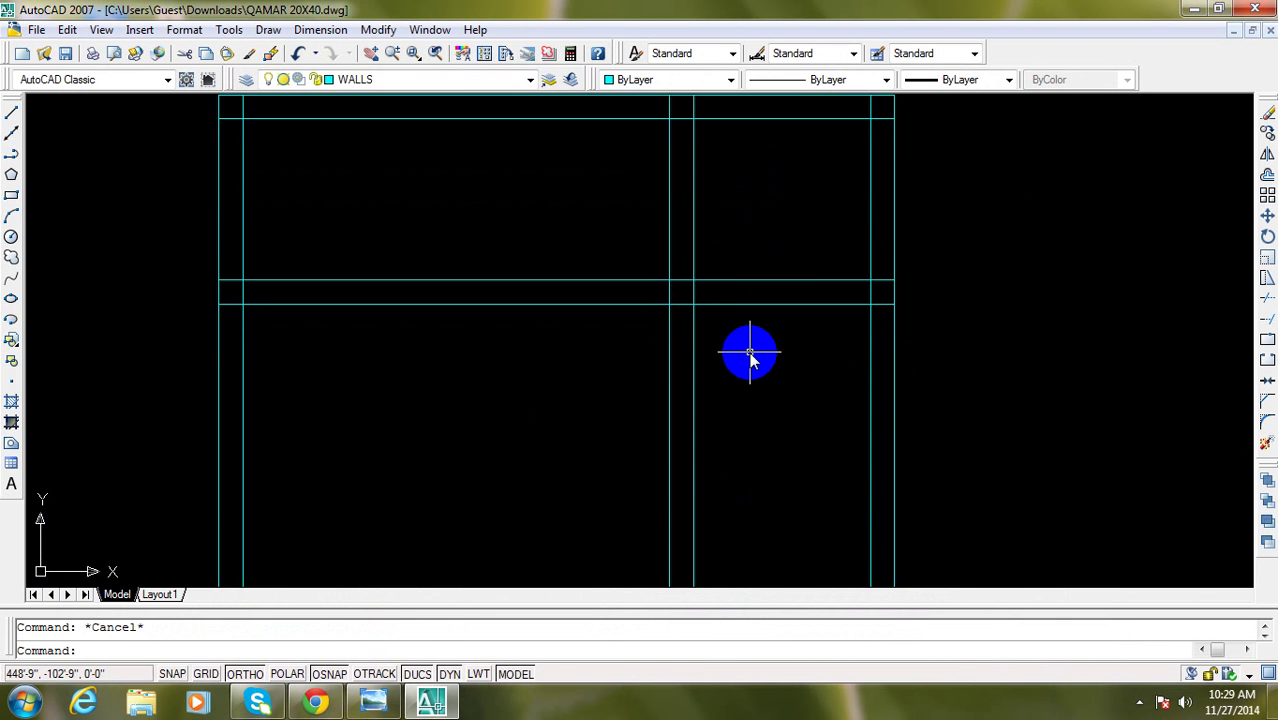
text(tr)
key(Return)
click(738, 280)
key(Escape)
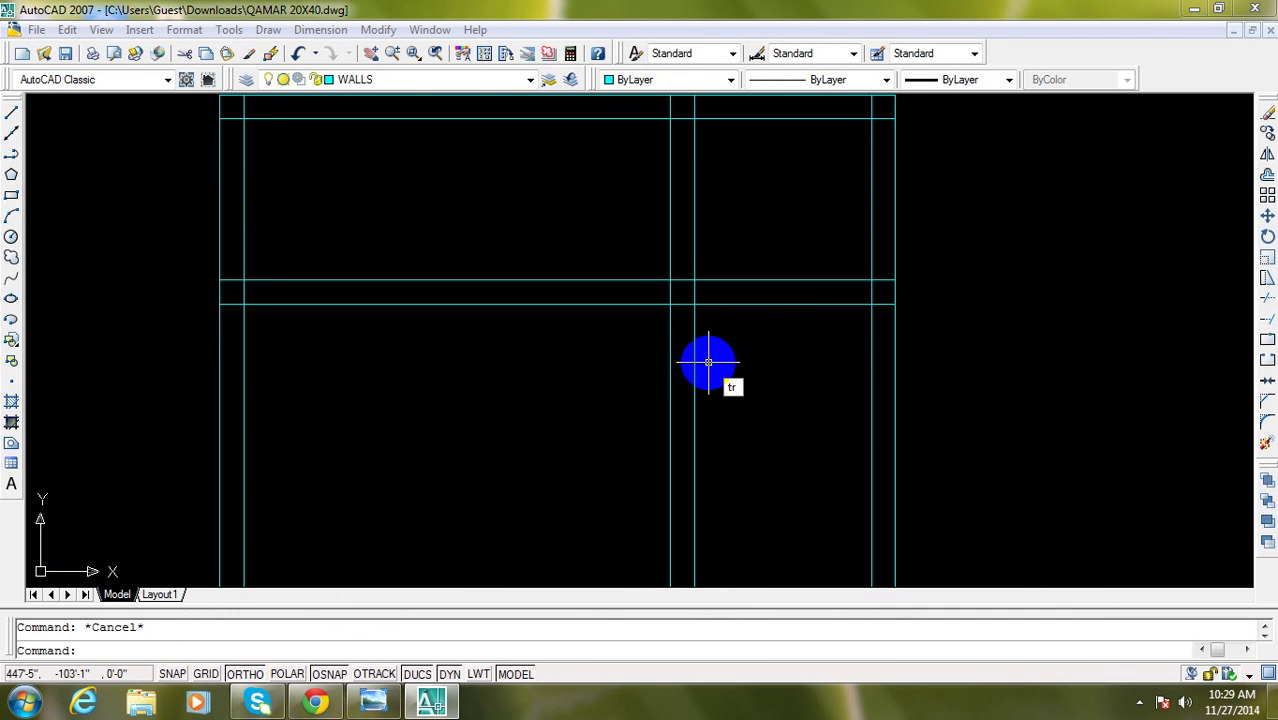
Trim the lines crossing the new wall and the leftover segment at the top-right corner
key(Return)
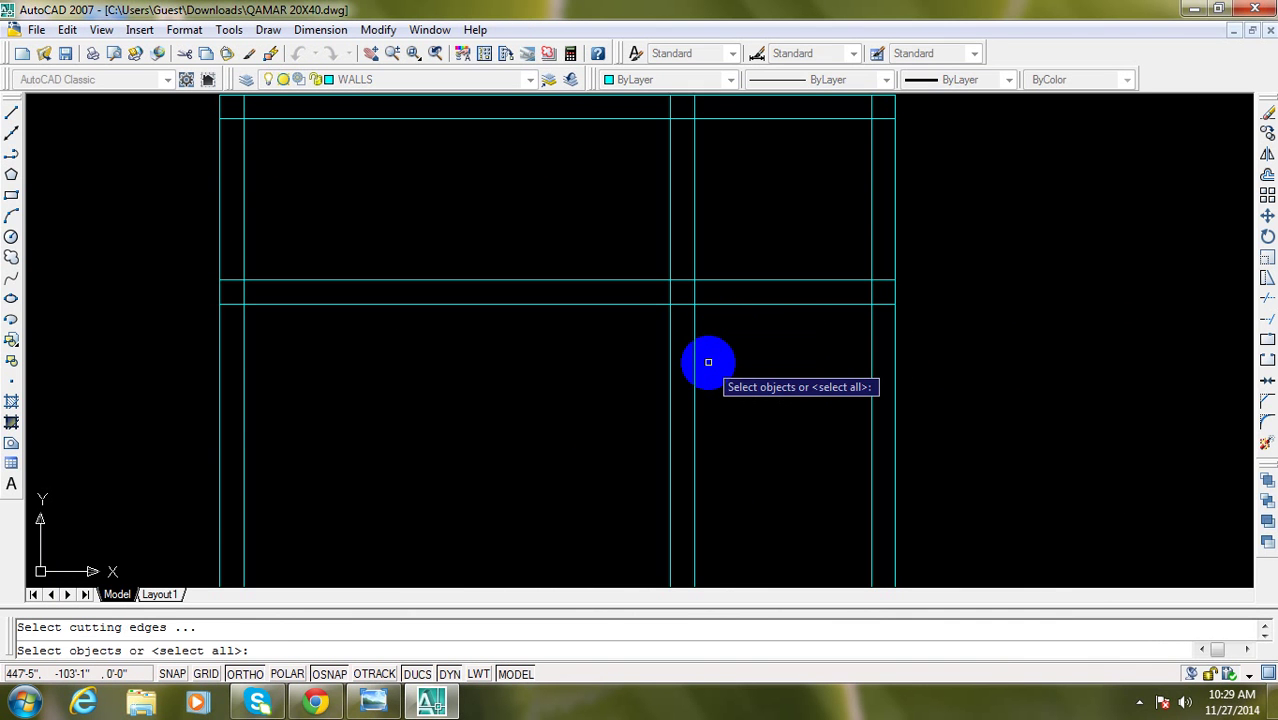
key(Return)
click(760, 345)
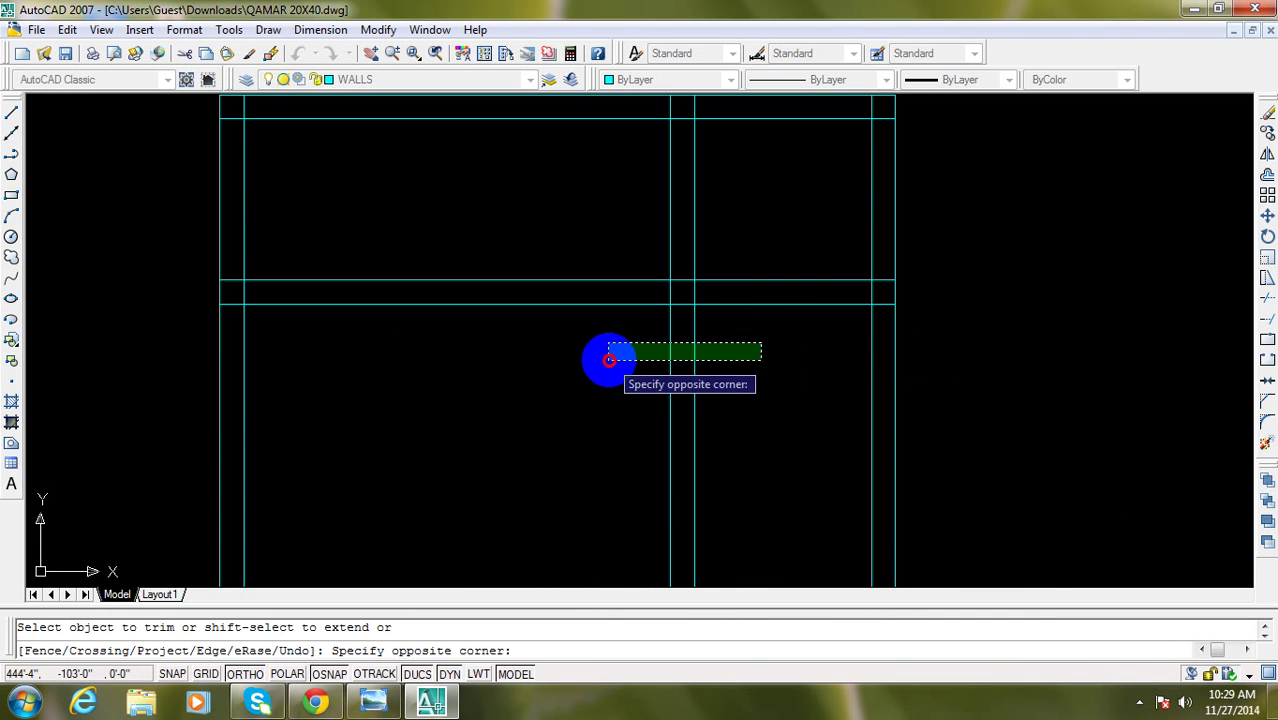
click(609, 360)
scroll(830, 183, up, 1)
scroll(870, 190, up, 2)
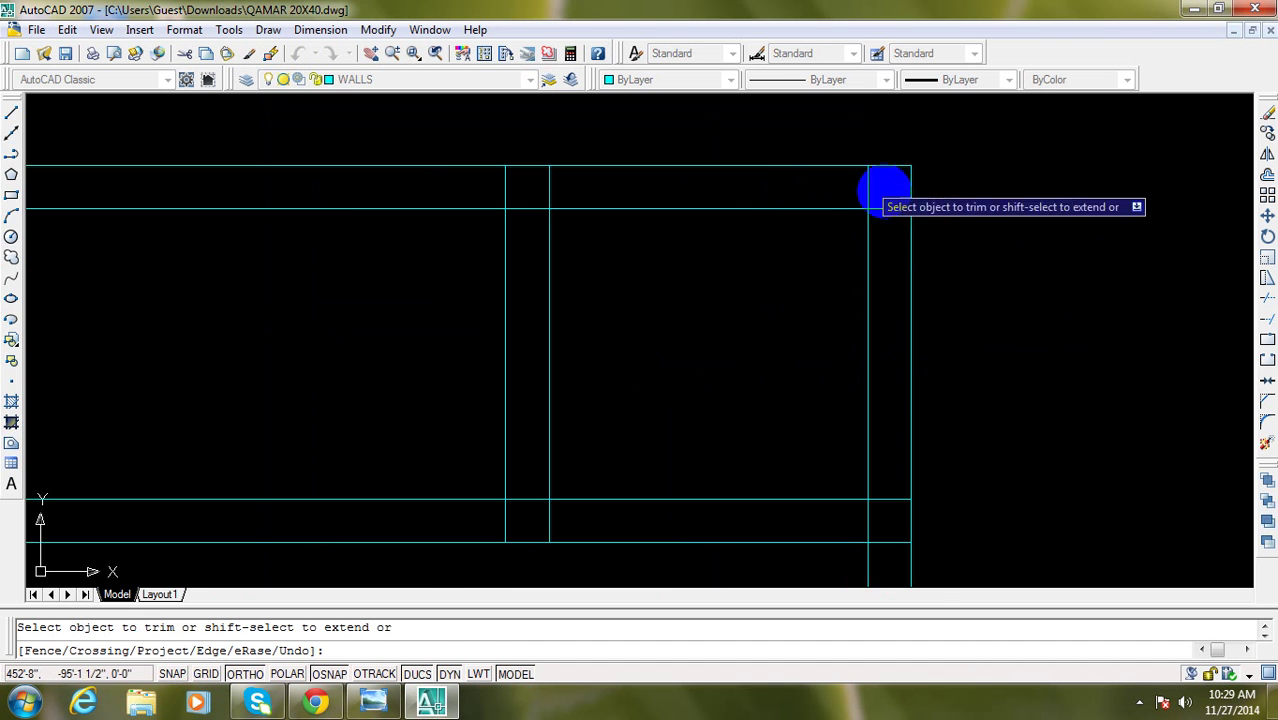
click(884, 191)
click(859, 192)
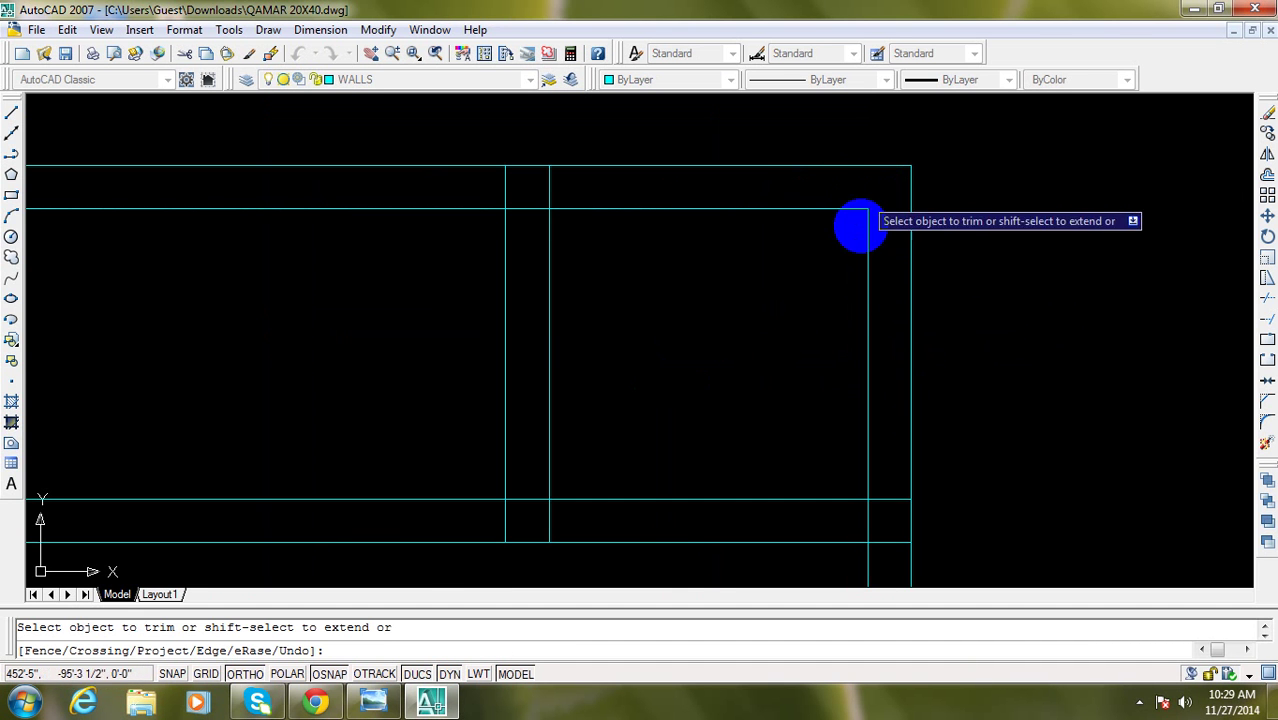
Trim the protruding wall line end and the overlapping wall segment at the junctions
middle_drag(884, 505, 870, 416)
scroll(870, 416, up, 4)
click(848, 533)
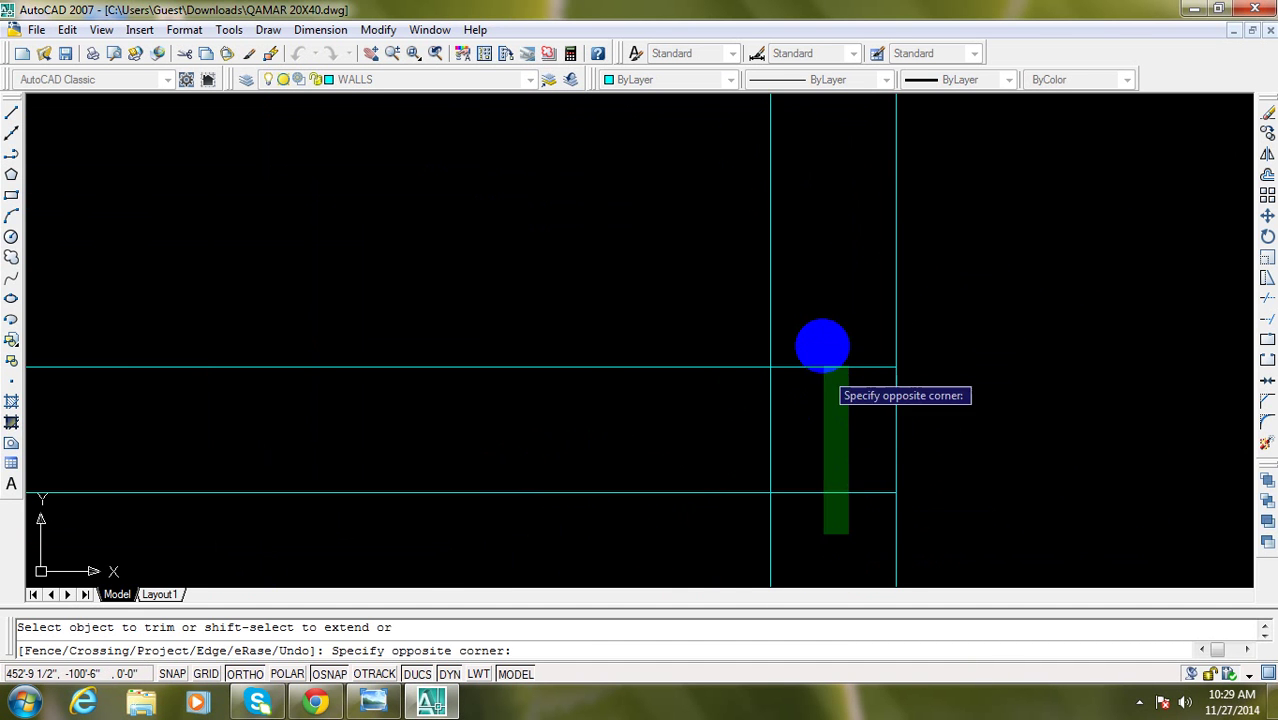
click(822, 346)
scroll(741, 427, down, 2)
scroll(636, 422, down, 2)
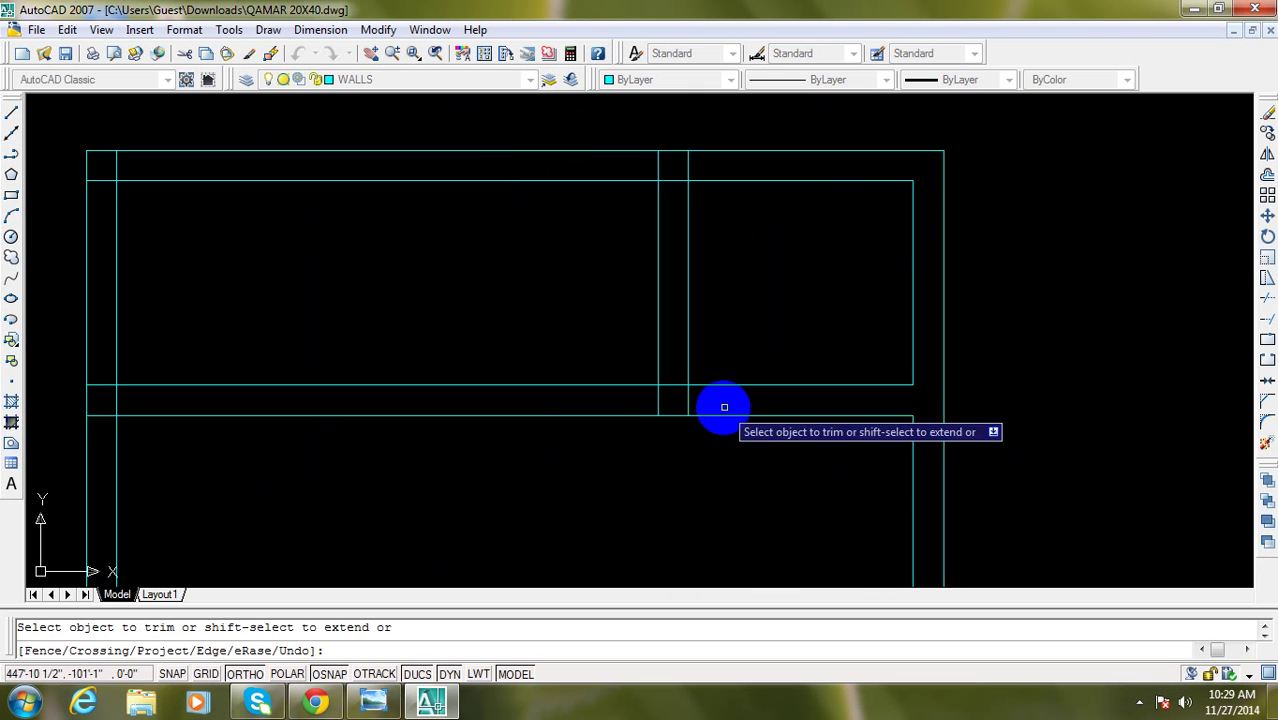
scroll(724, 407, up, 3)
click(600, 392)
click(584, 390)
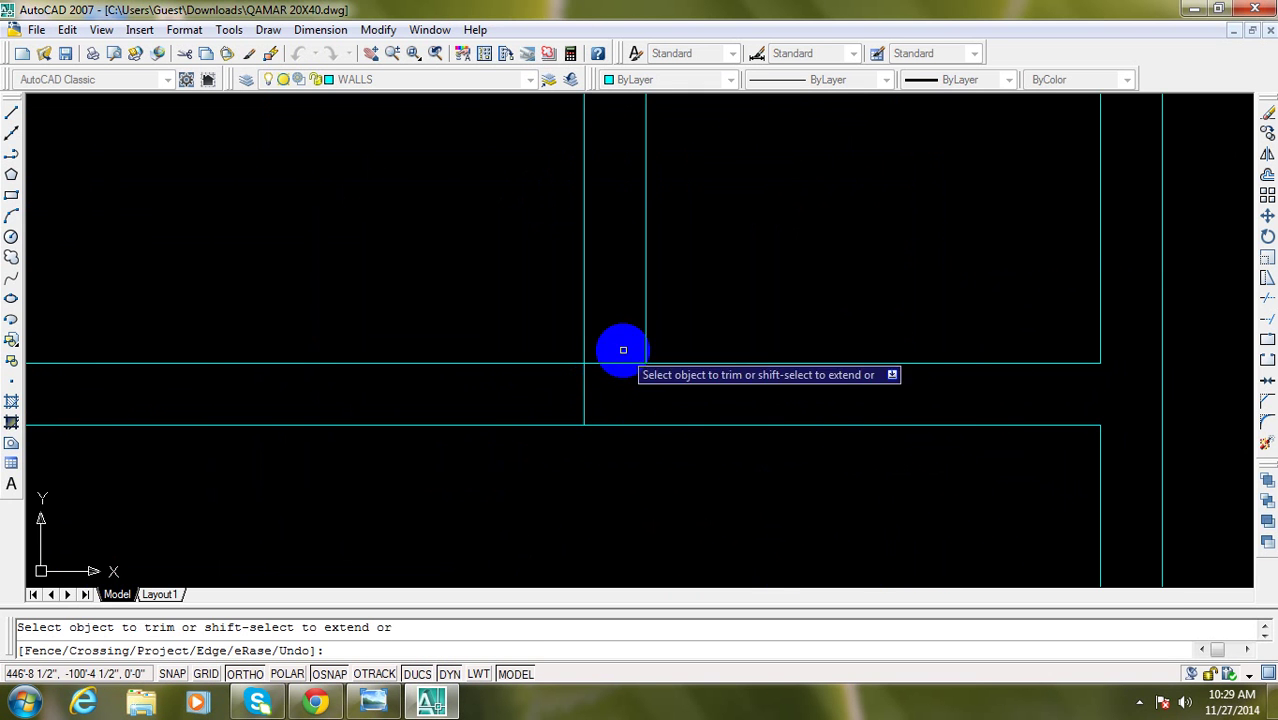
scroll(570, 260, down, 3)
scroll(585, 220, up, 4)
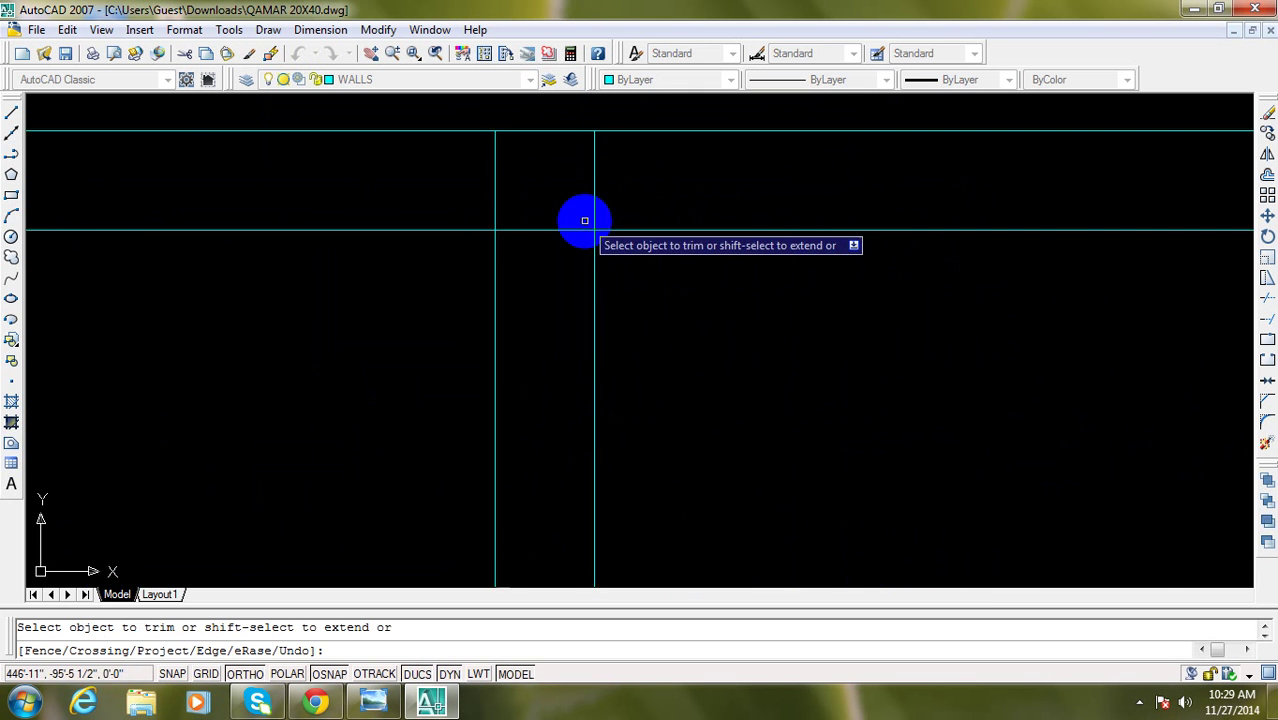
scroll(600, 200, down, 5)
scroll(616, 180, down, 2)
scroll(453, 240, up, 3)
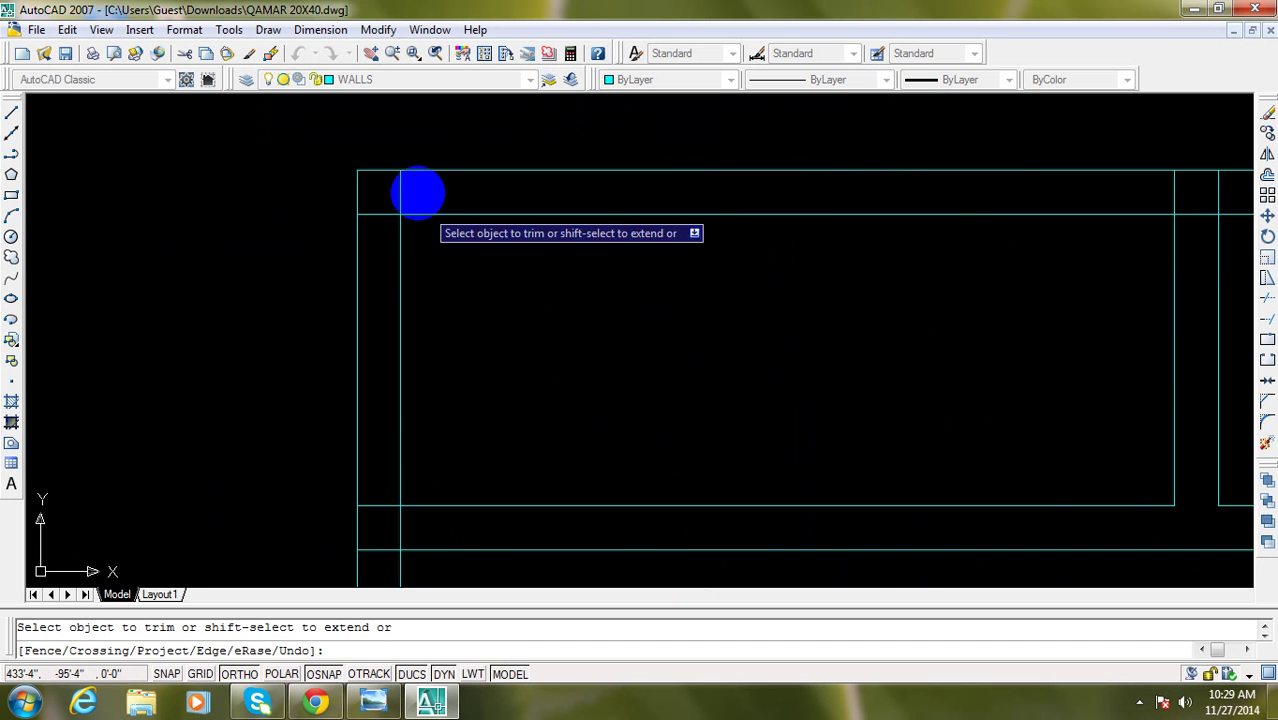
Trim the top-left corner's inner line and open a gap in the vertical wall
click(417, 193)
click(379, 210)
scroll(394, 414, down, 2)
scroll(417, 386, up, 2)
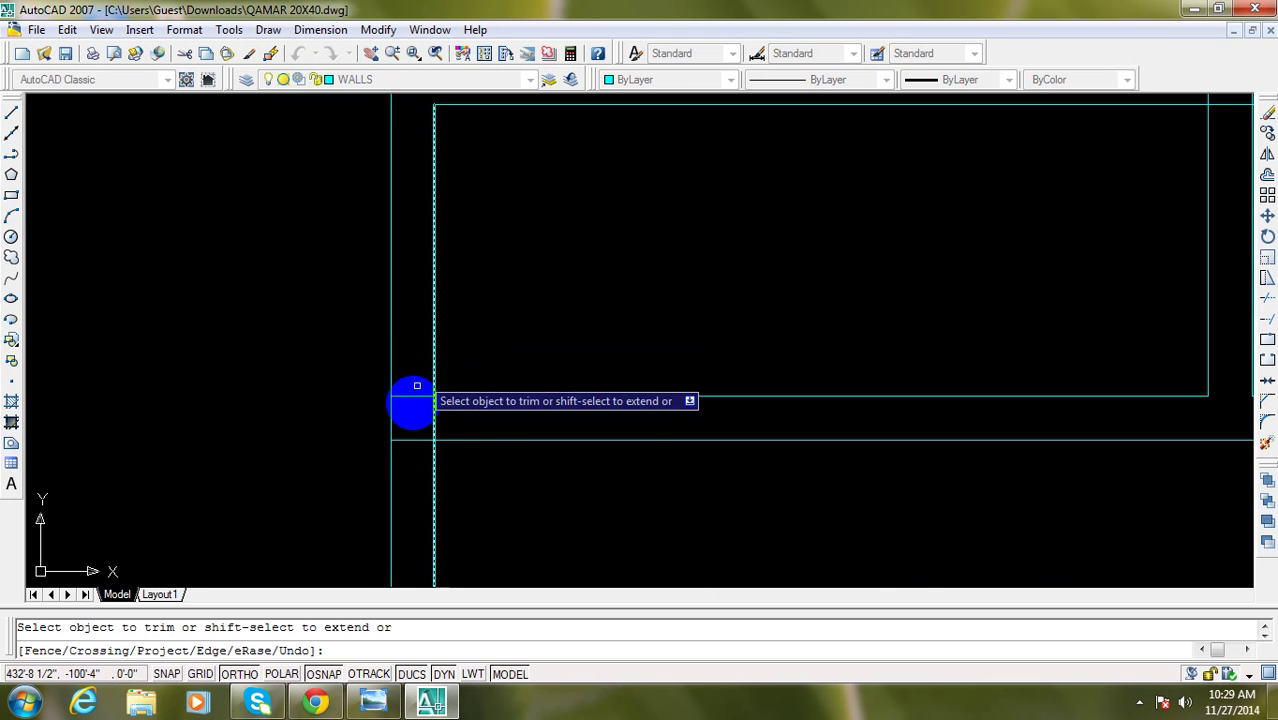
scroll(417, 386, up, 2)
click(478, 432)
click(434, 422)
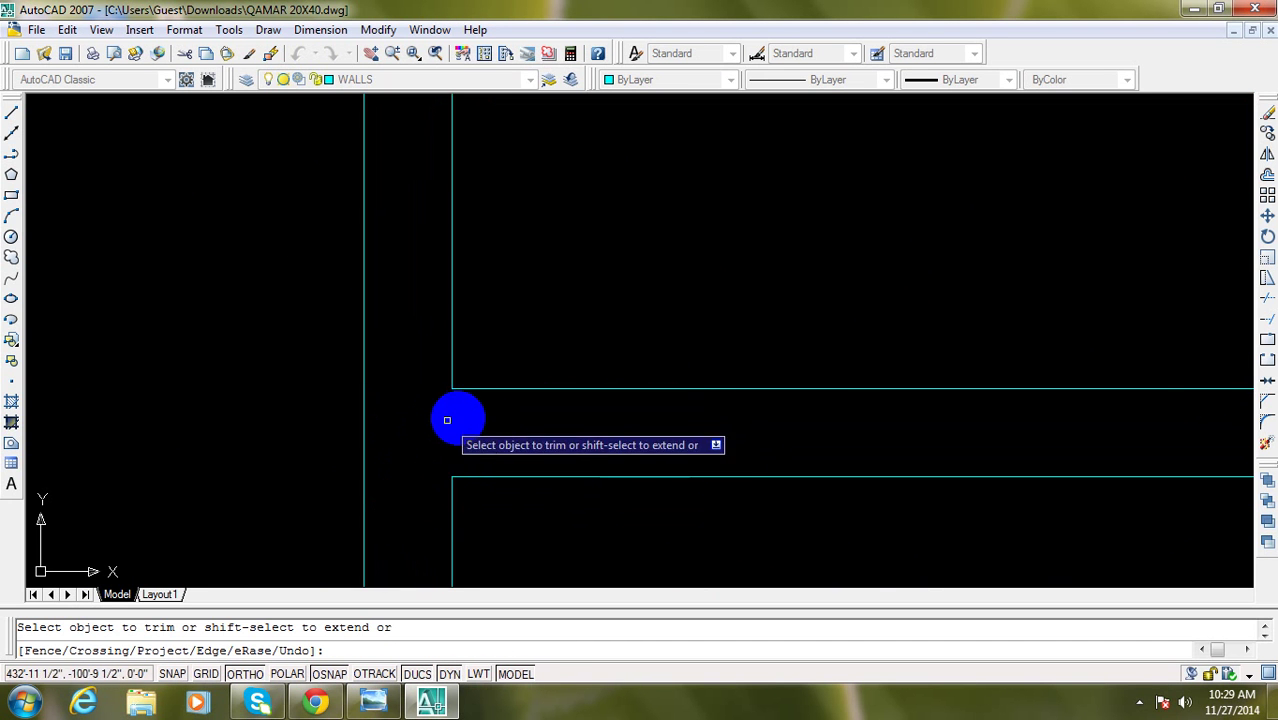
scroll(447, 420, down, 5)
key(Escape)
middle_drag(861, 391, 787, 371)
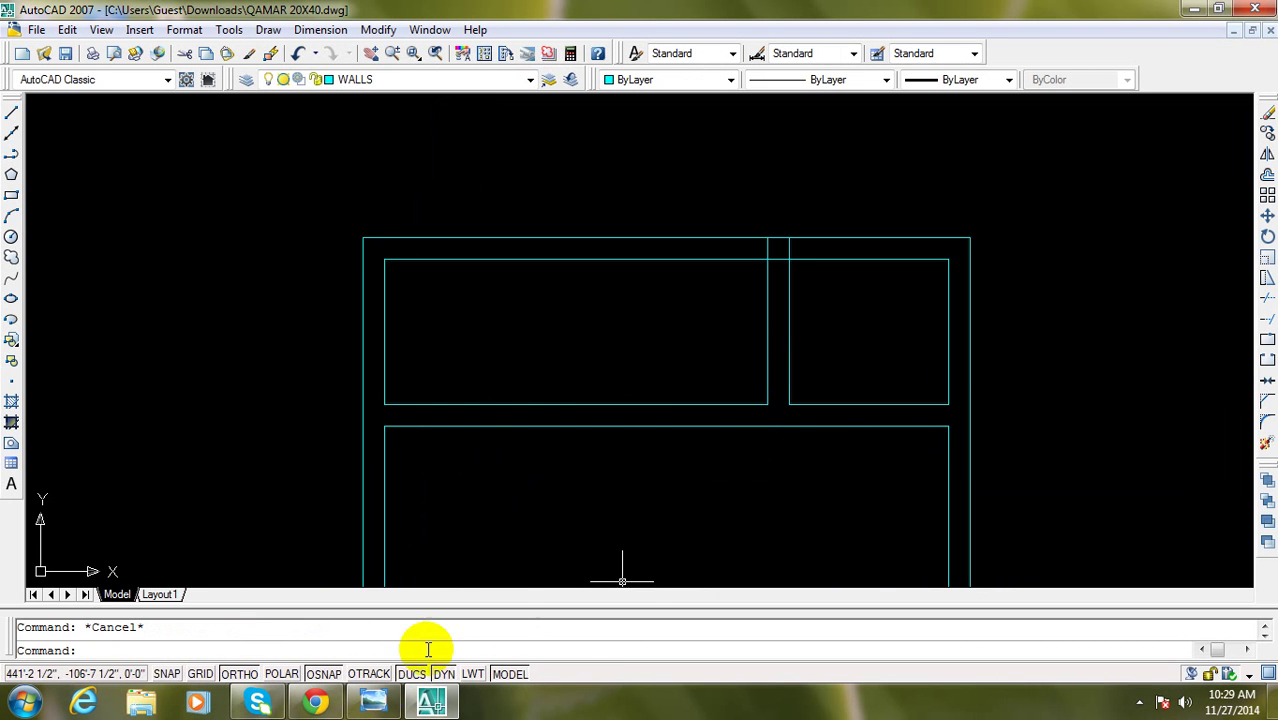
click(397, 706)
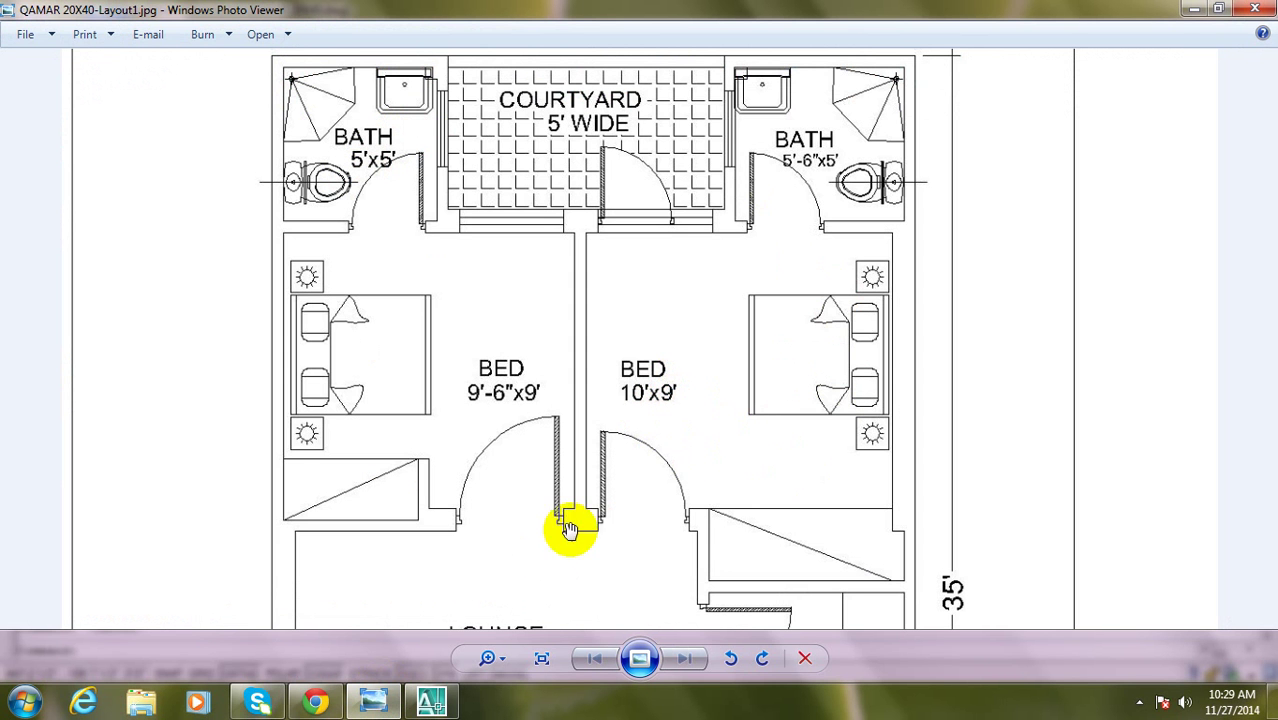
click(432, 702)
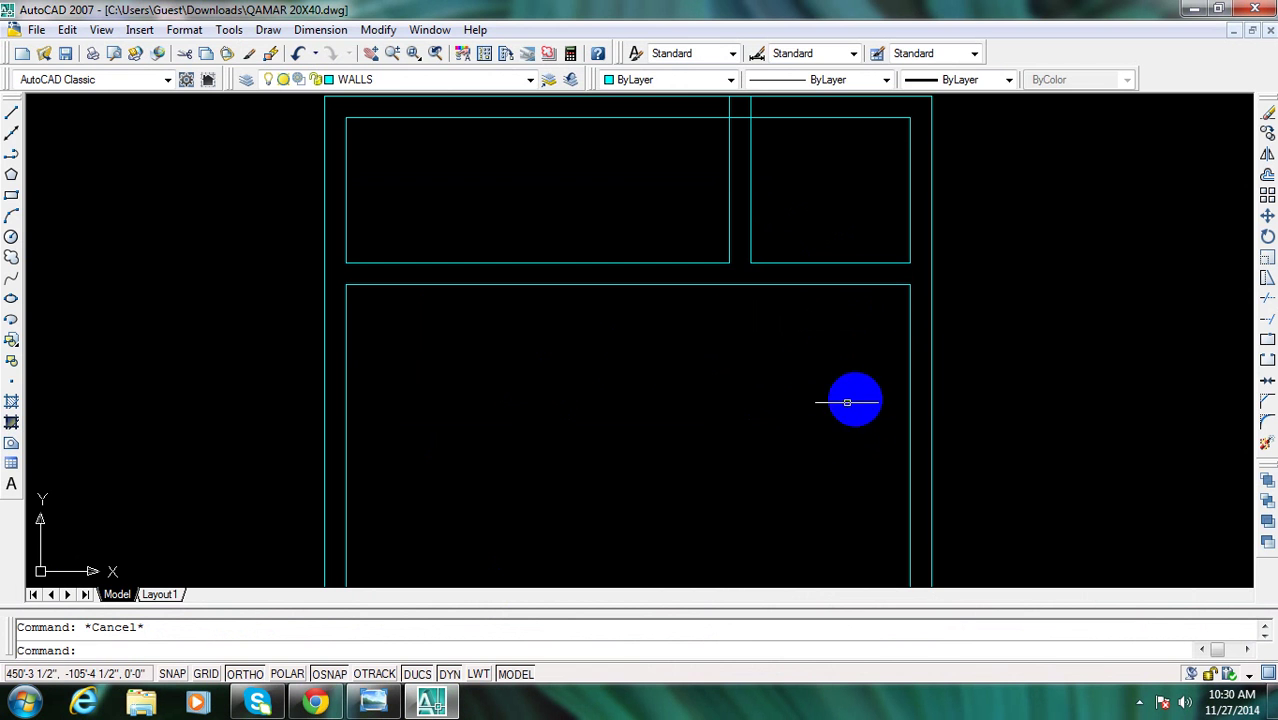
Offset the right wall's inner line 10' to the left
text(o)
key(Return)
text(10')
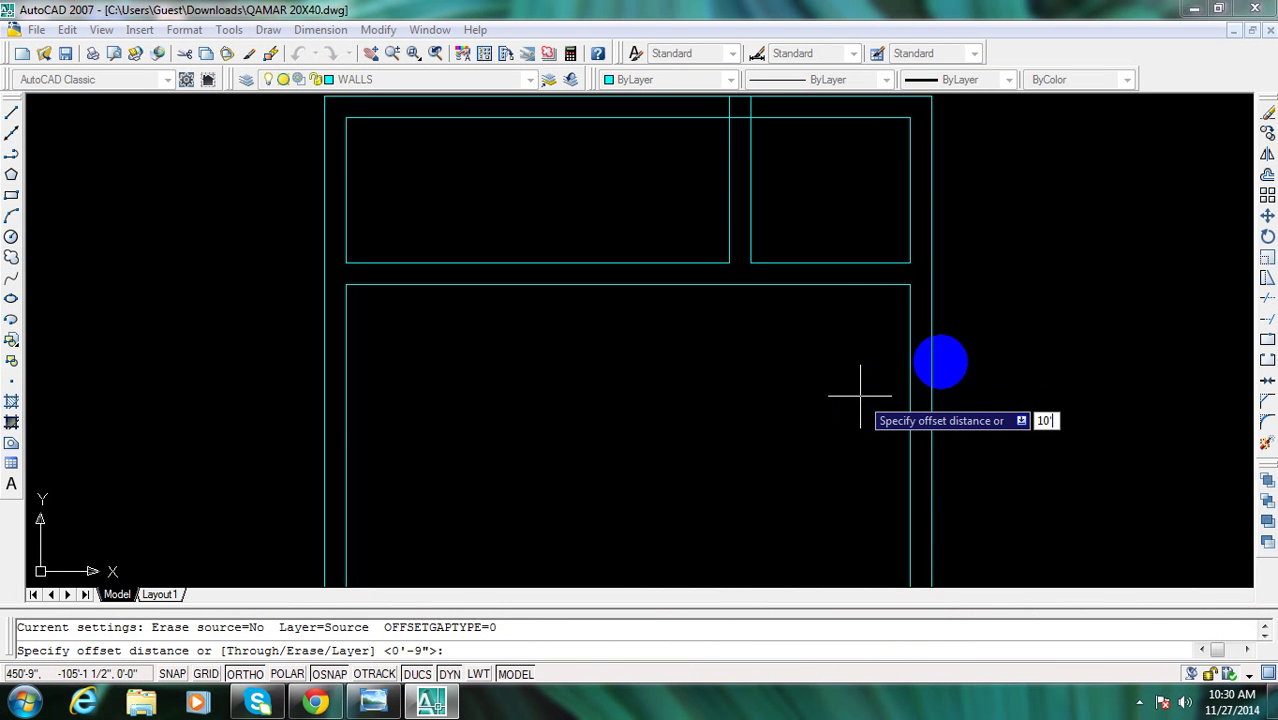
key(Return)
click(907, 401)
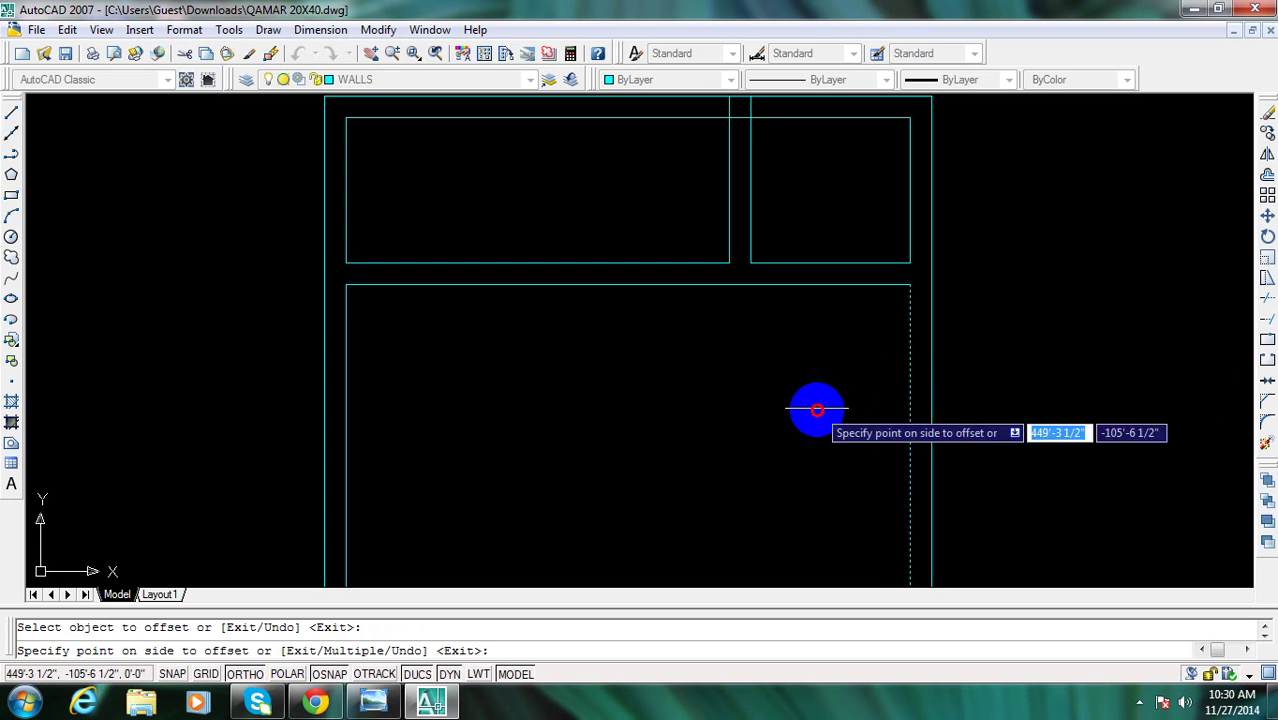
click(730, 480)
key(Escape)
After checking the reference plan, offset the new partition line 4" to its left
click(375, 703)
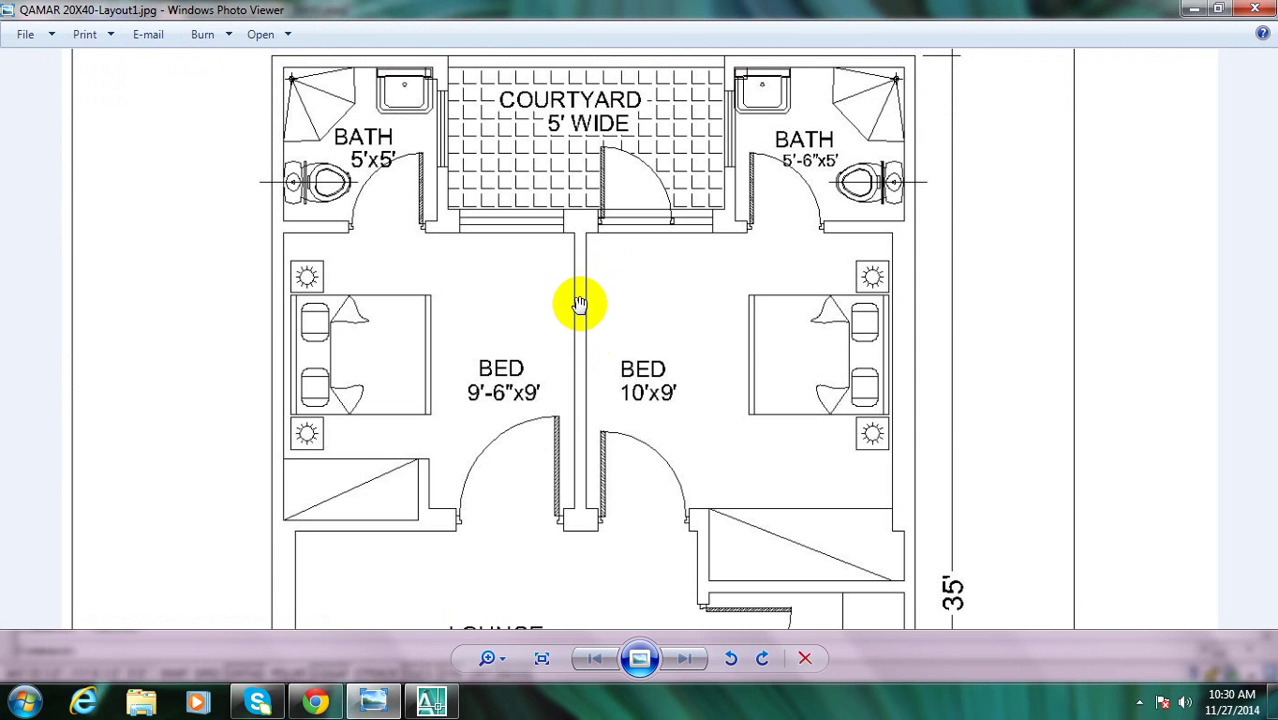
click(423, 703)
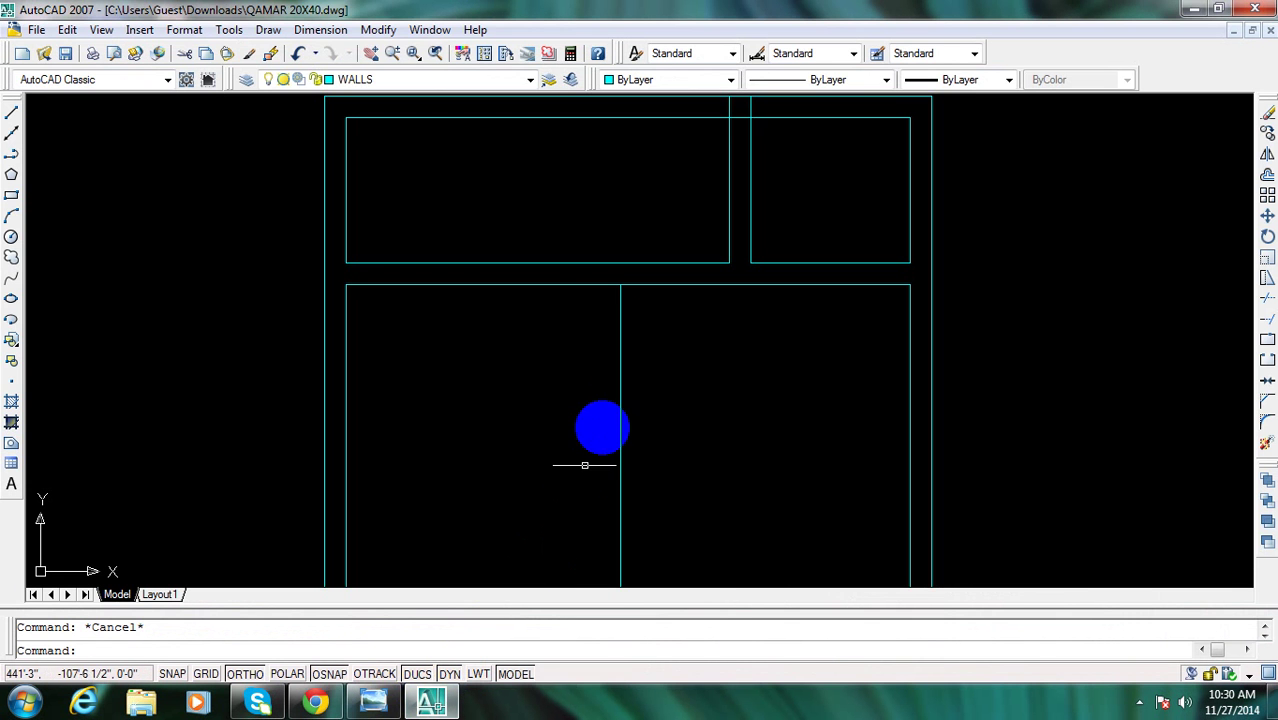
text(o)
key(Return)
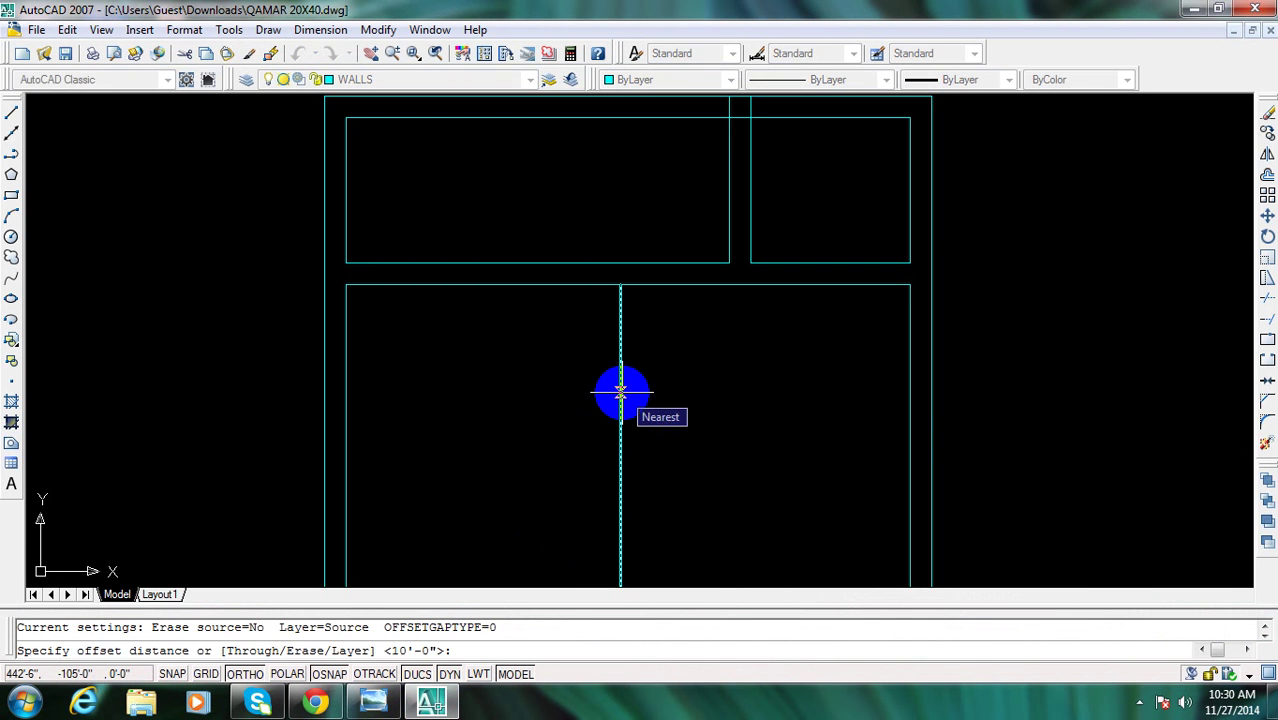
key(Escape)
text(o)
key(Return)
text(4.5)
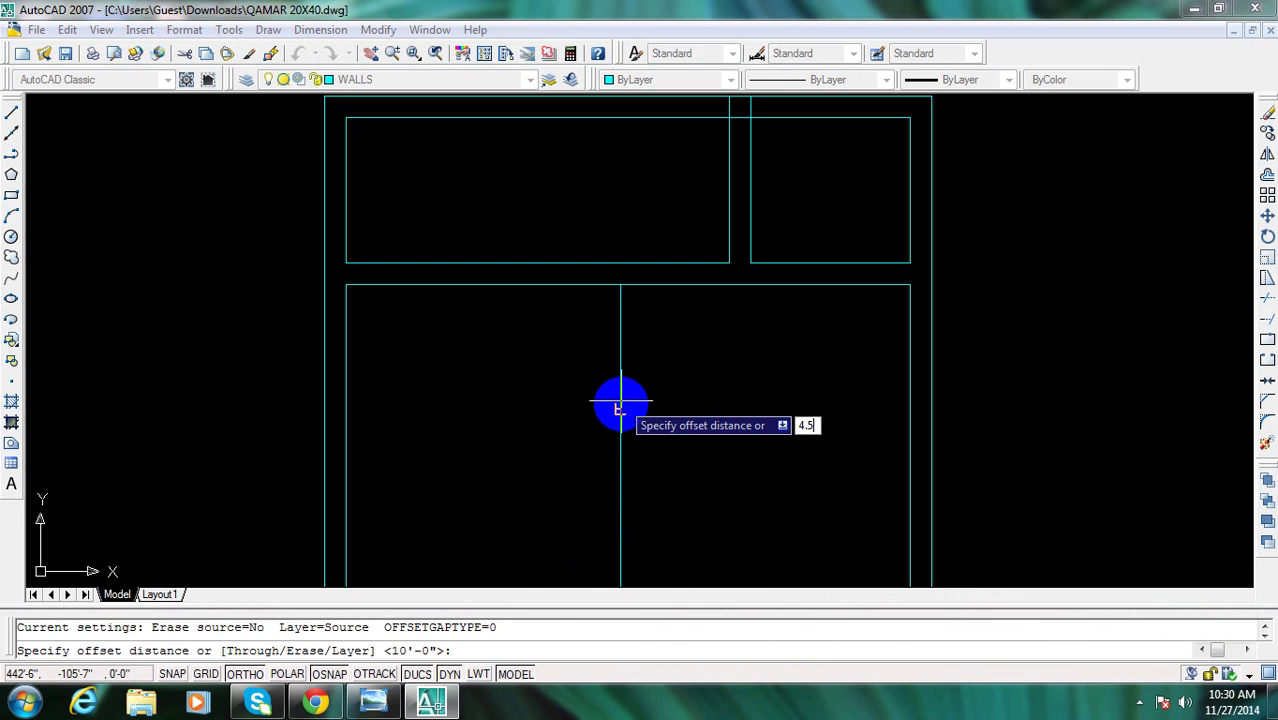
key(Return)
click(619, 396)
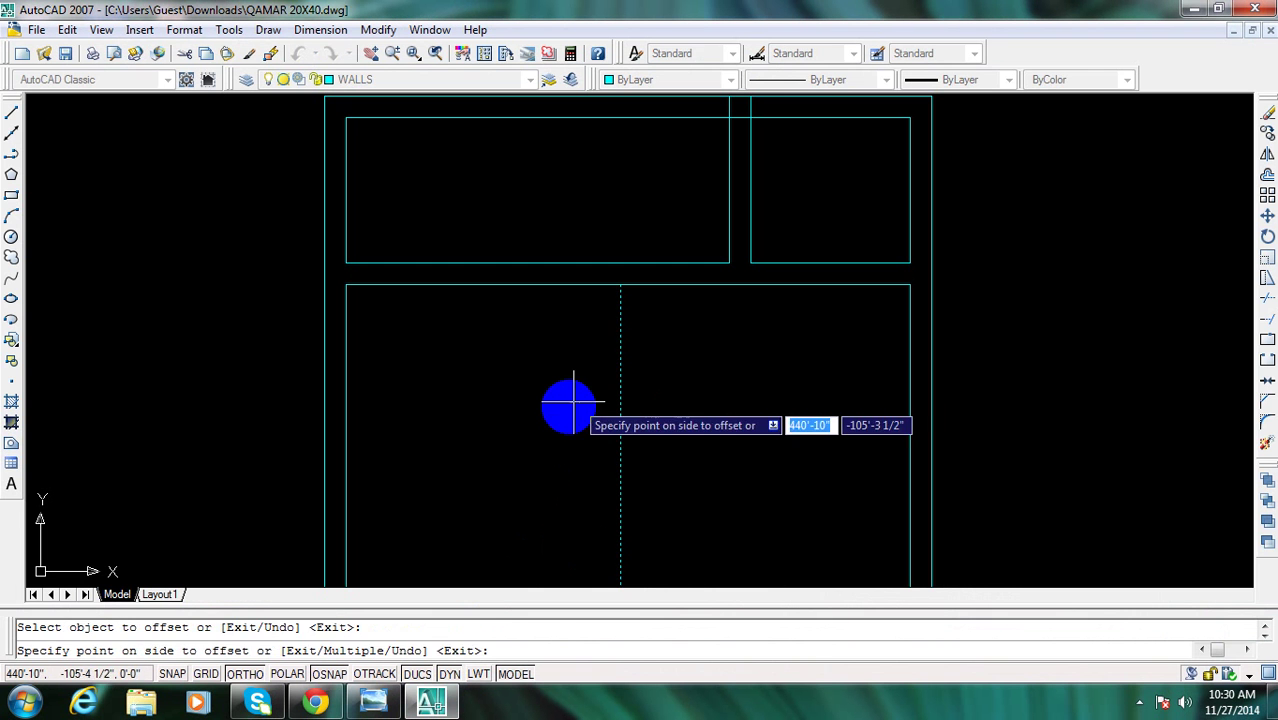
click(571, 405)
key(Escape)
middle_drag(553, 457, 596, 407)
click(373, 702)
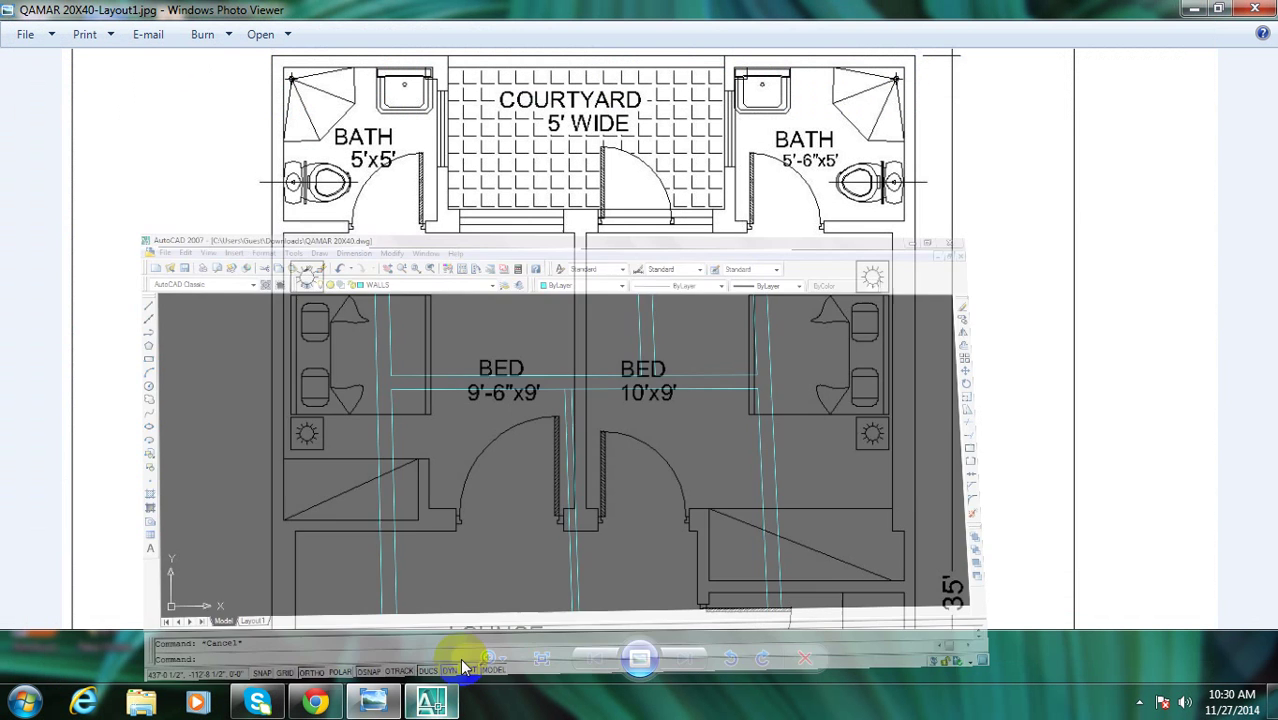
scroll(281, 316, down, 1)
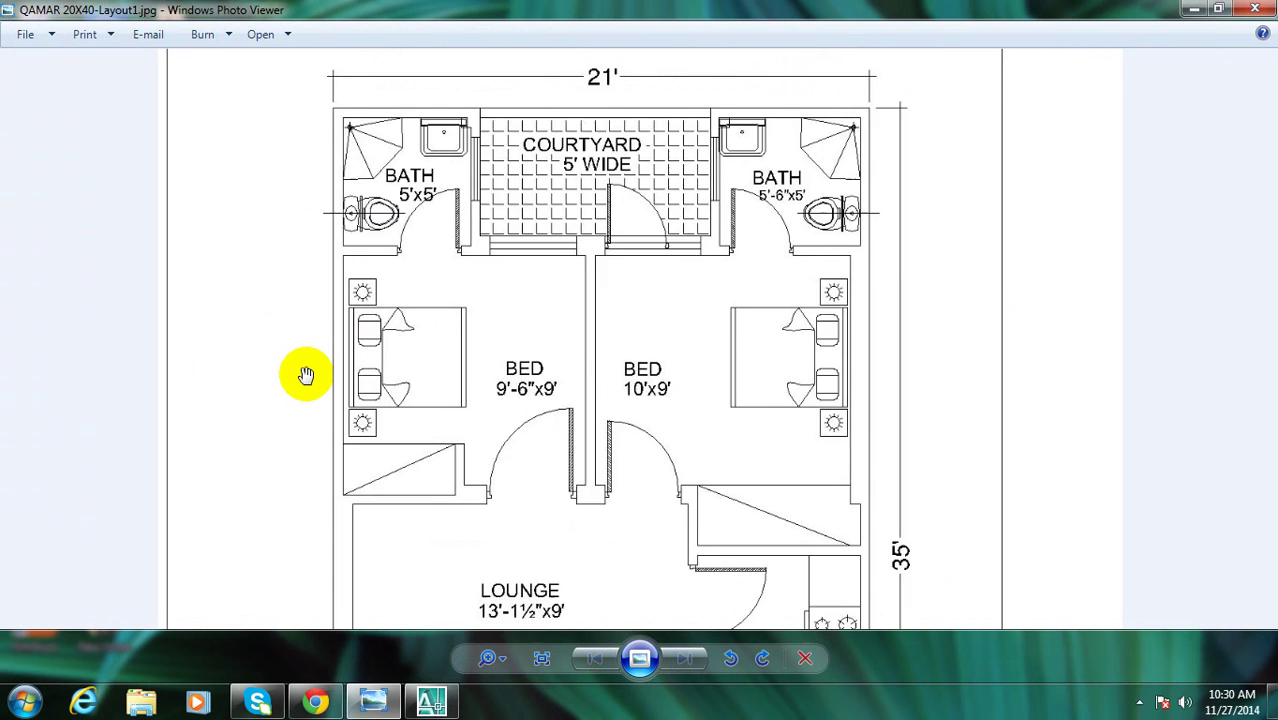
scroll(300, 371, down, 1)
scroll(356, 442, up, 2)
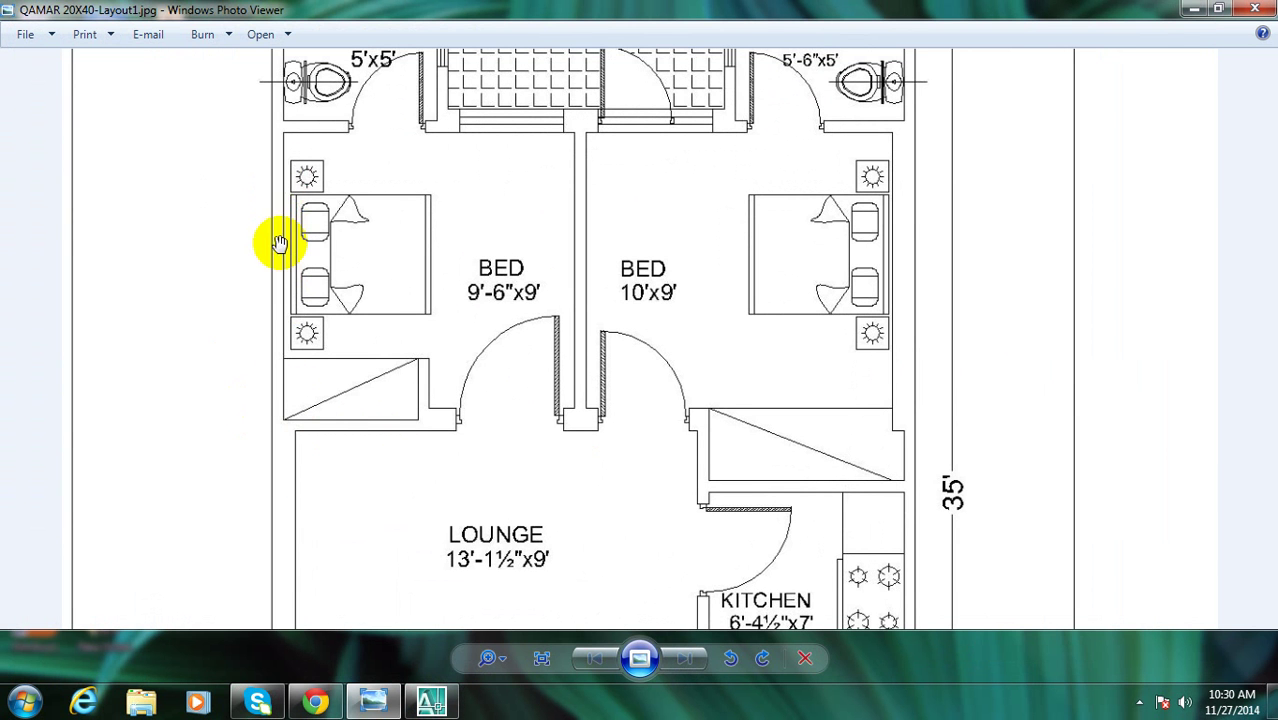
click(428, 703)
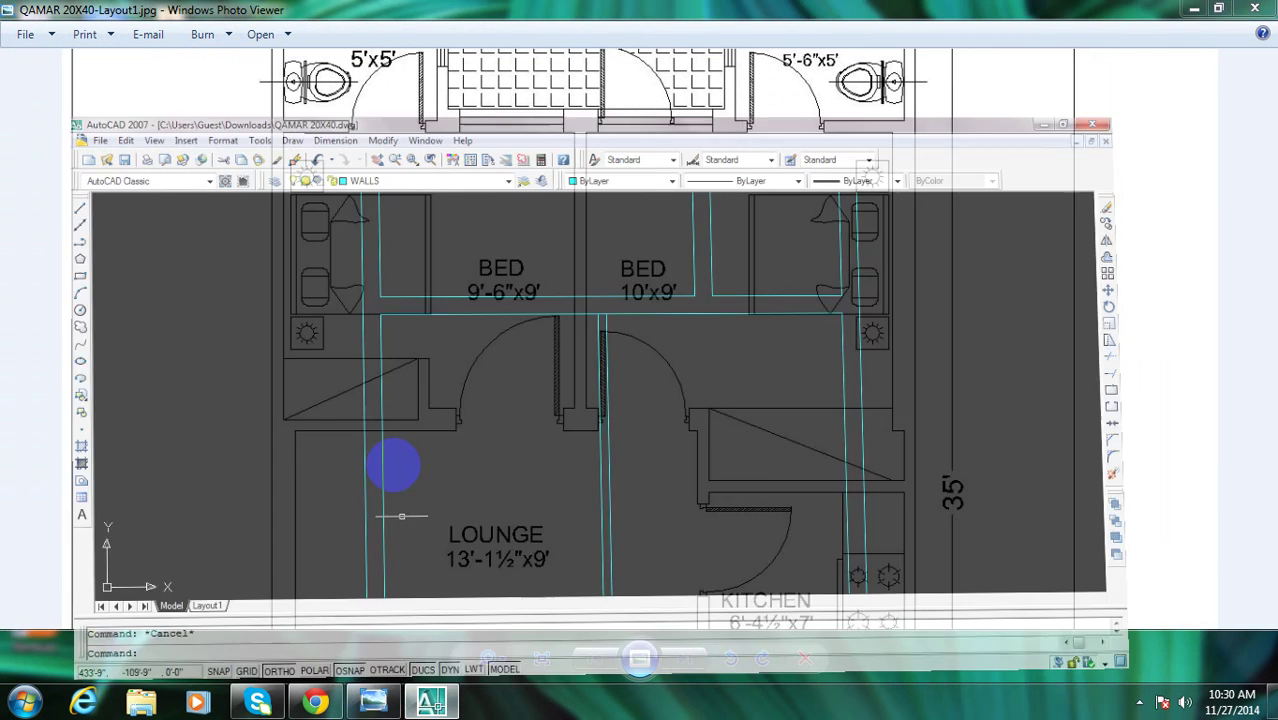
middle_drag(376, 331, 410, 326)
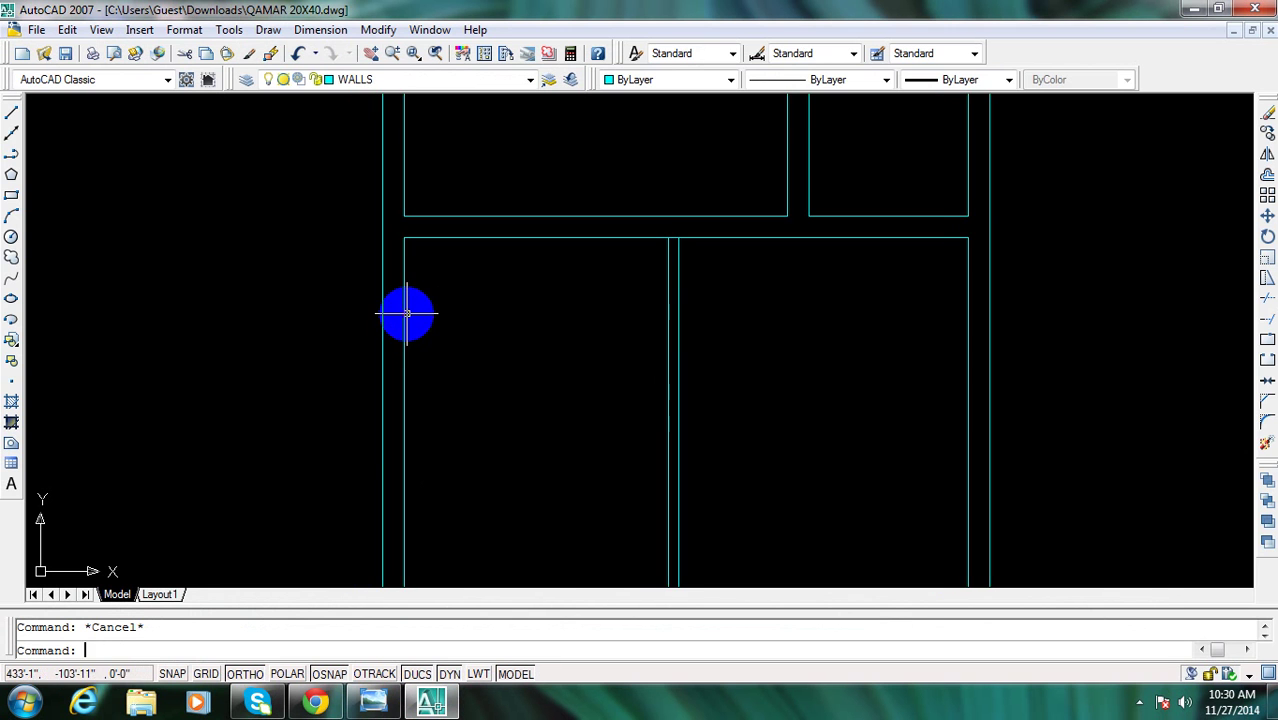
Erase the left wall's old inner line
text(e)
key(Return)
key(Escape)
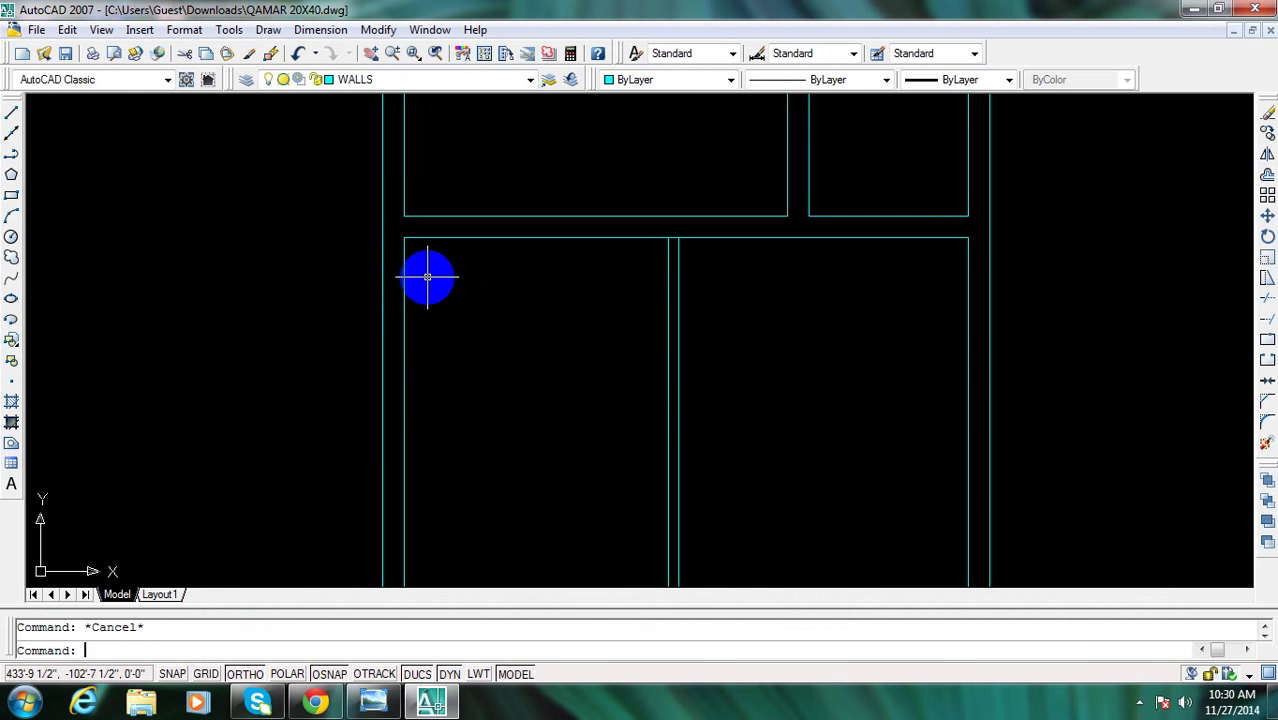
text(e)
key(Return)
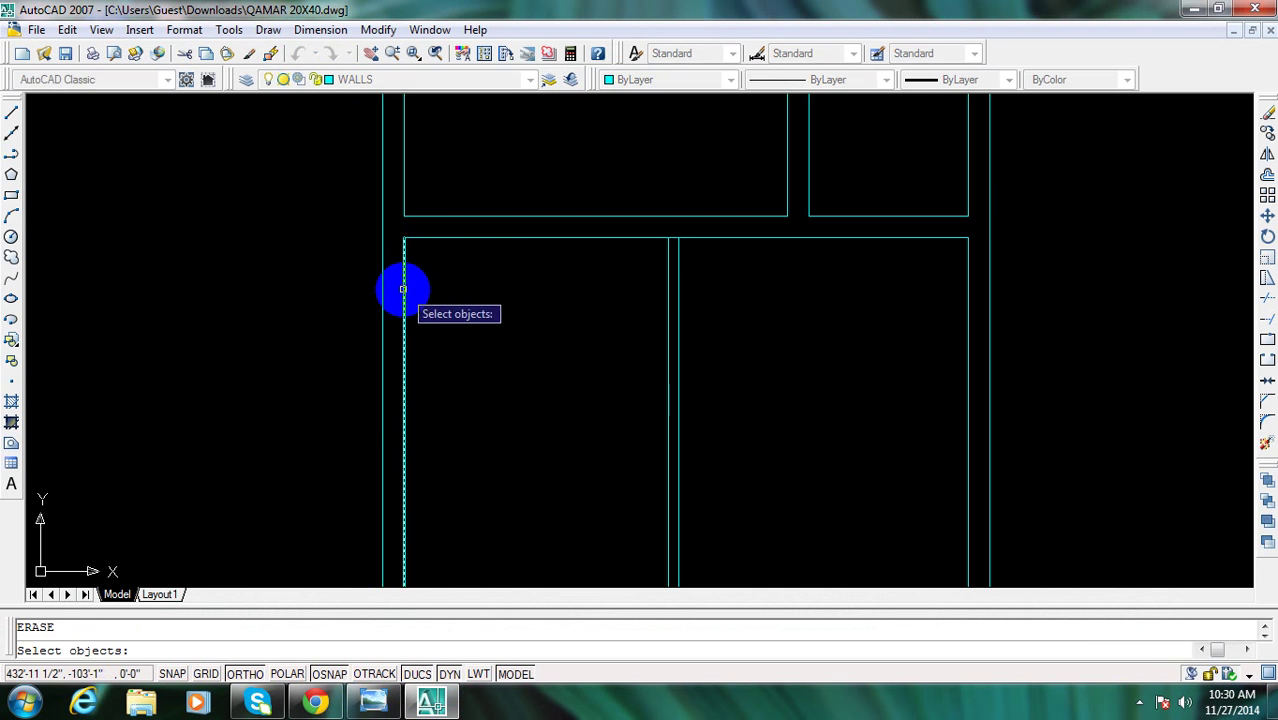
click(404, 284)
key(Return)
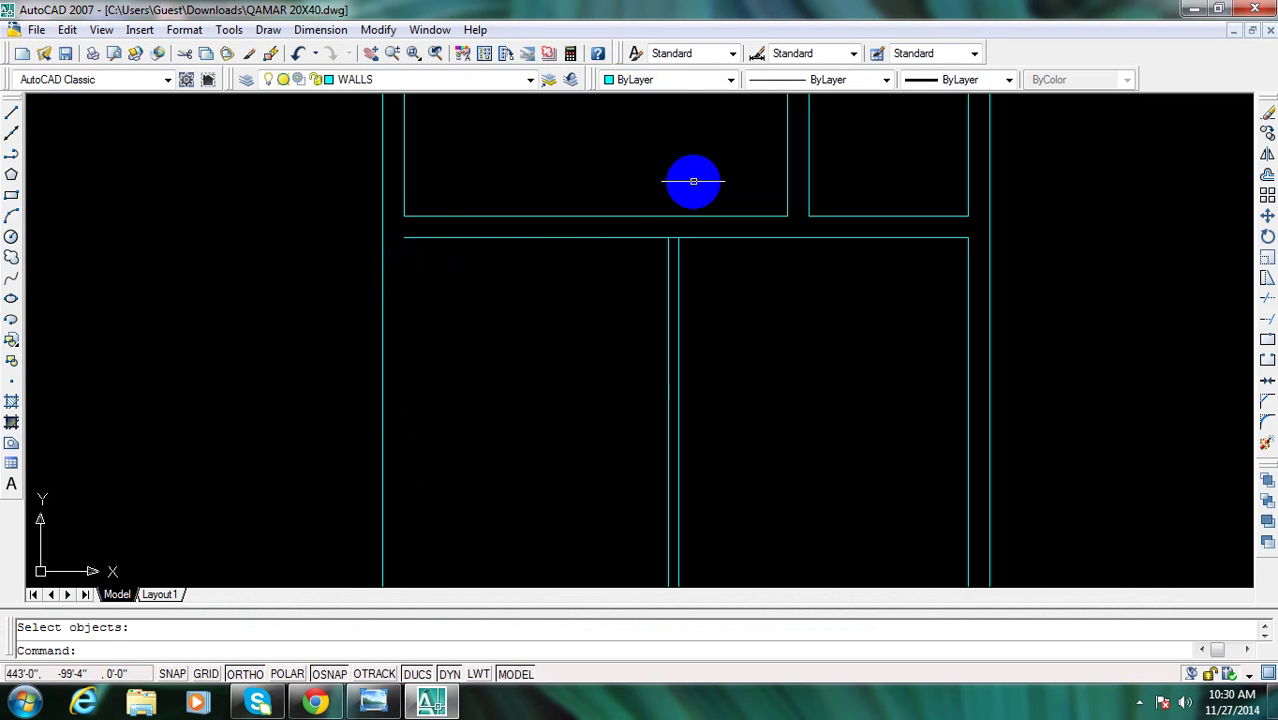
Offset the outer left wall line 4.5" inward as the new inner face
text(o)
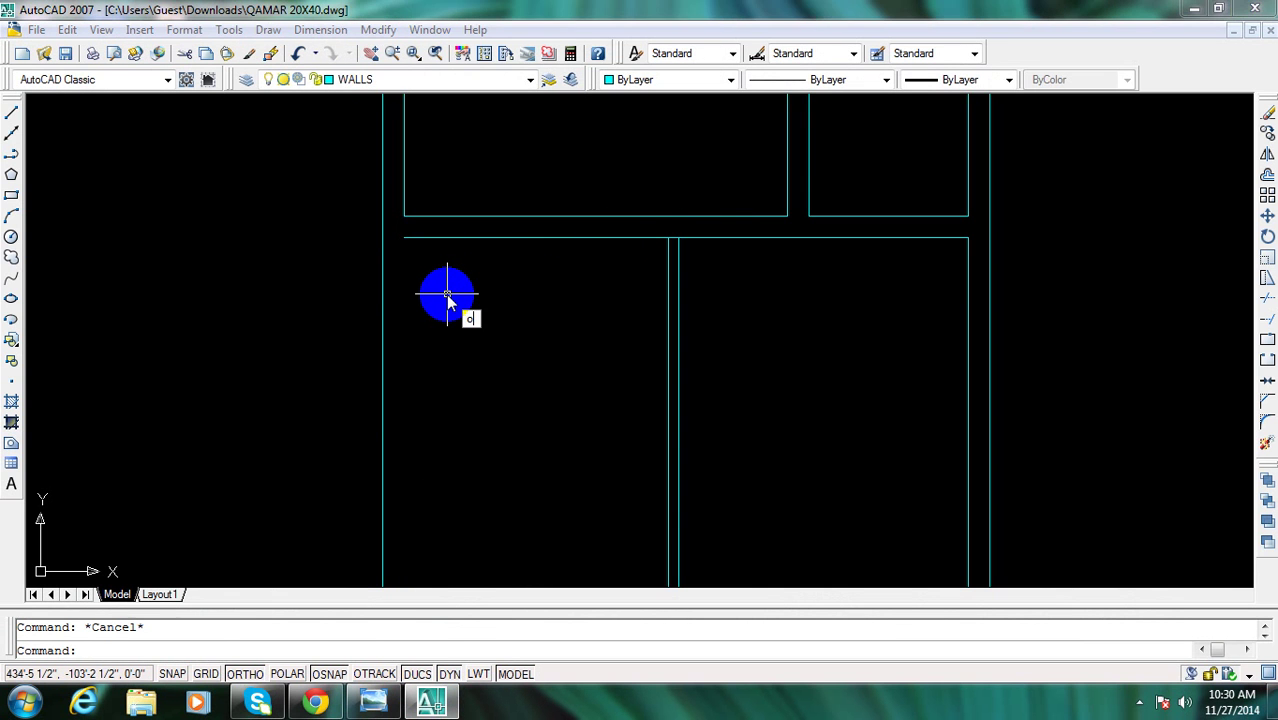
key(Return)
text(4.5)
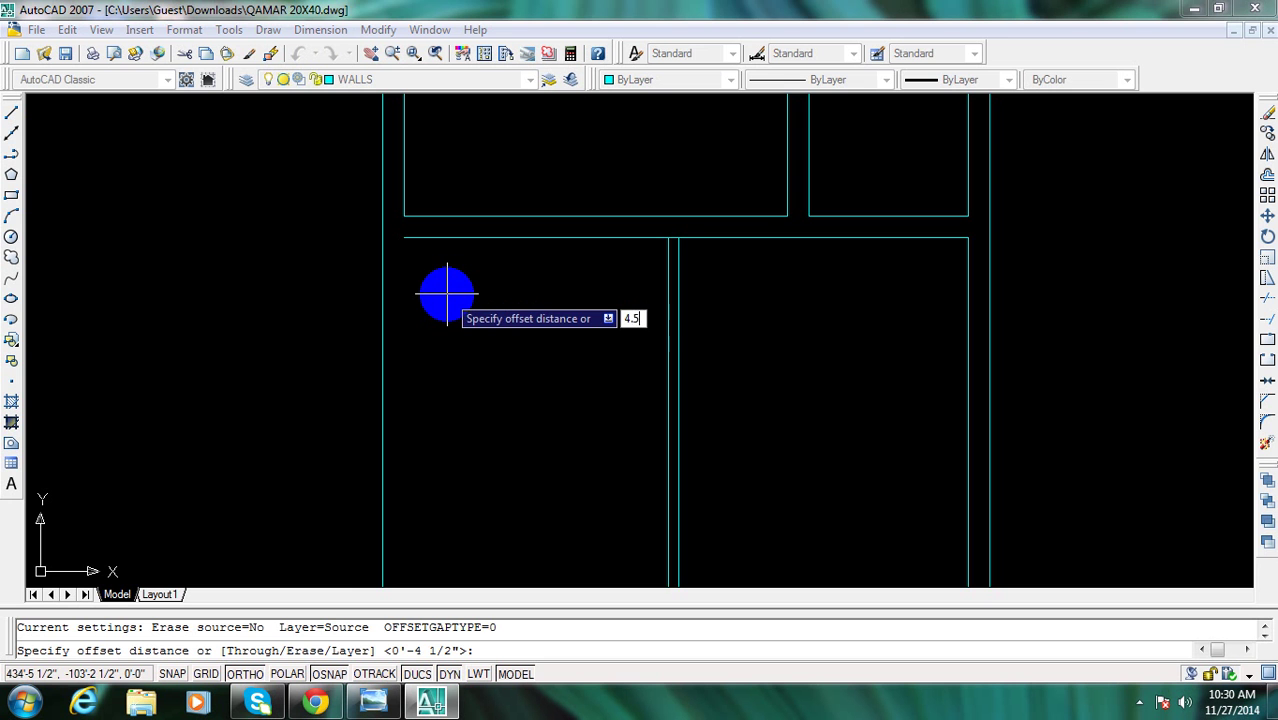
key(Return)
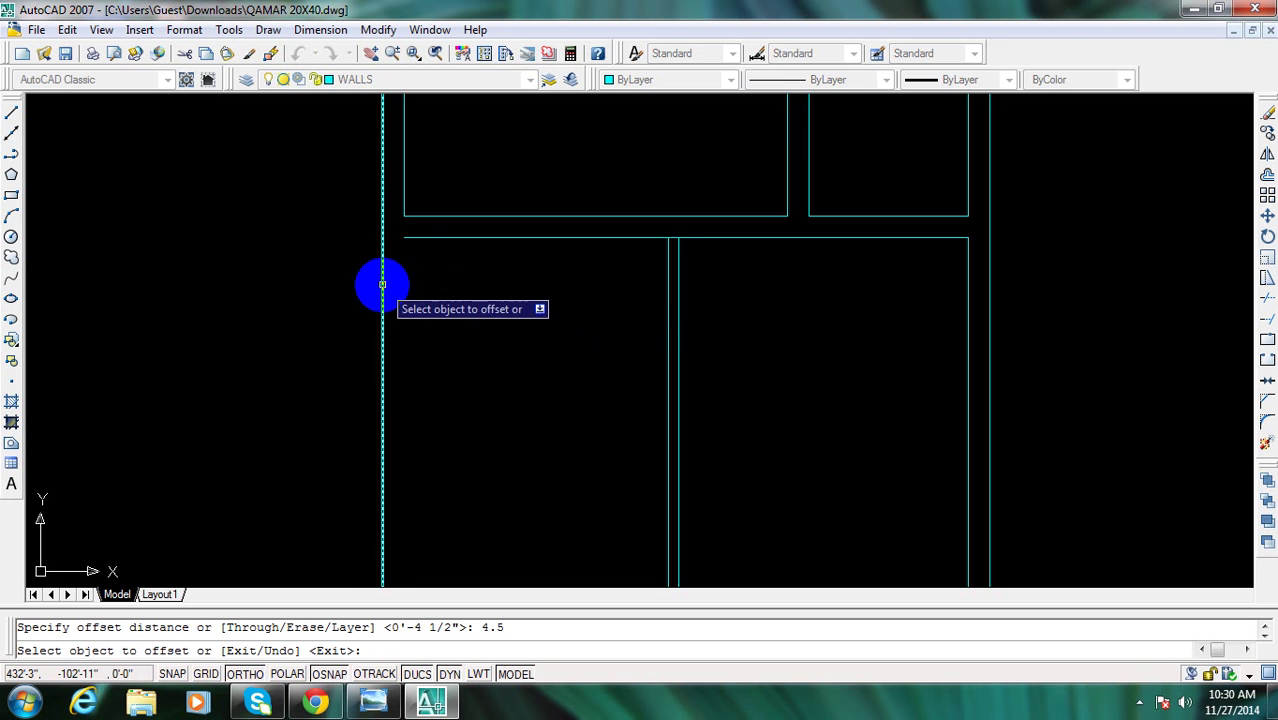
click(383, 286)
click(425, 300)
key(Escape)
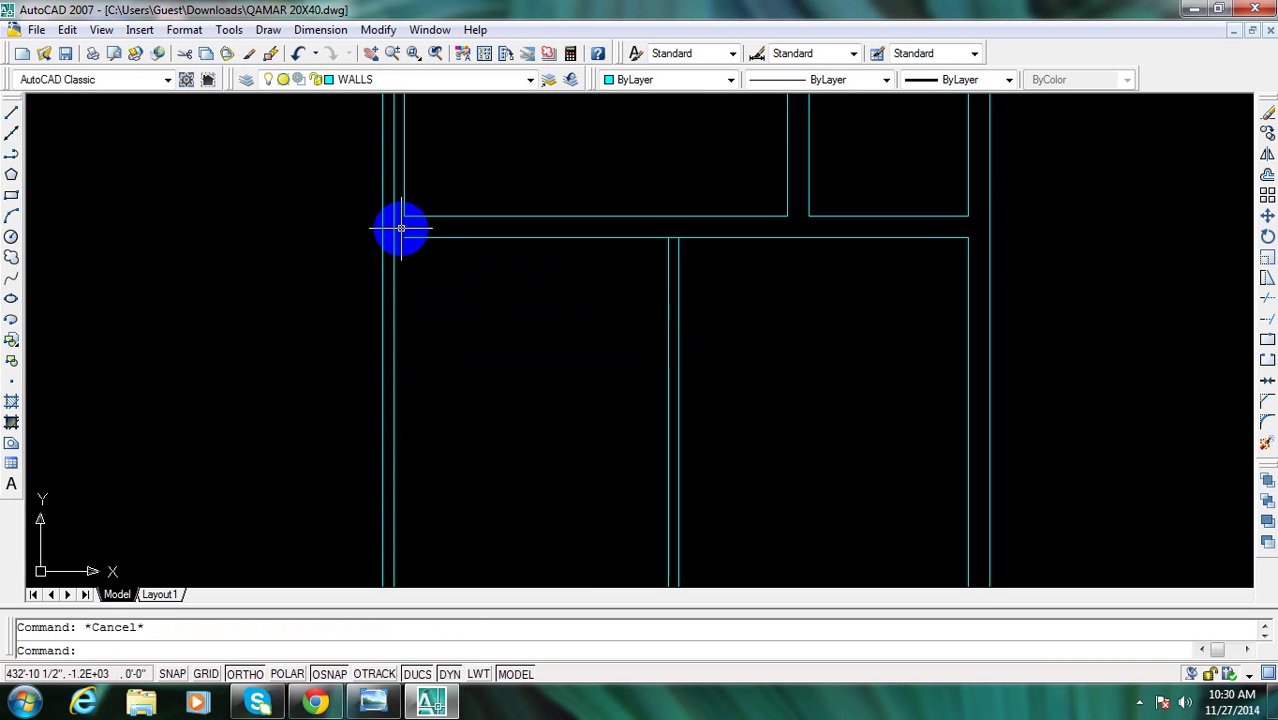
scroll(399, 226, up, 4)
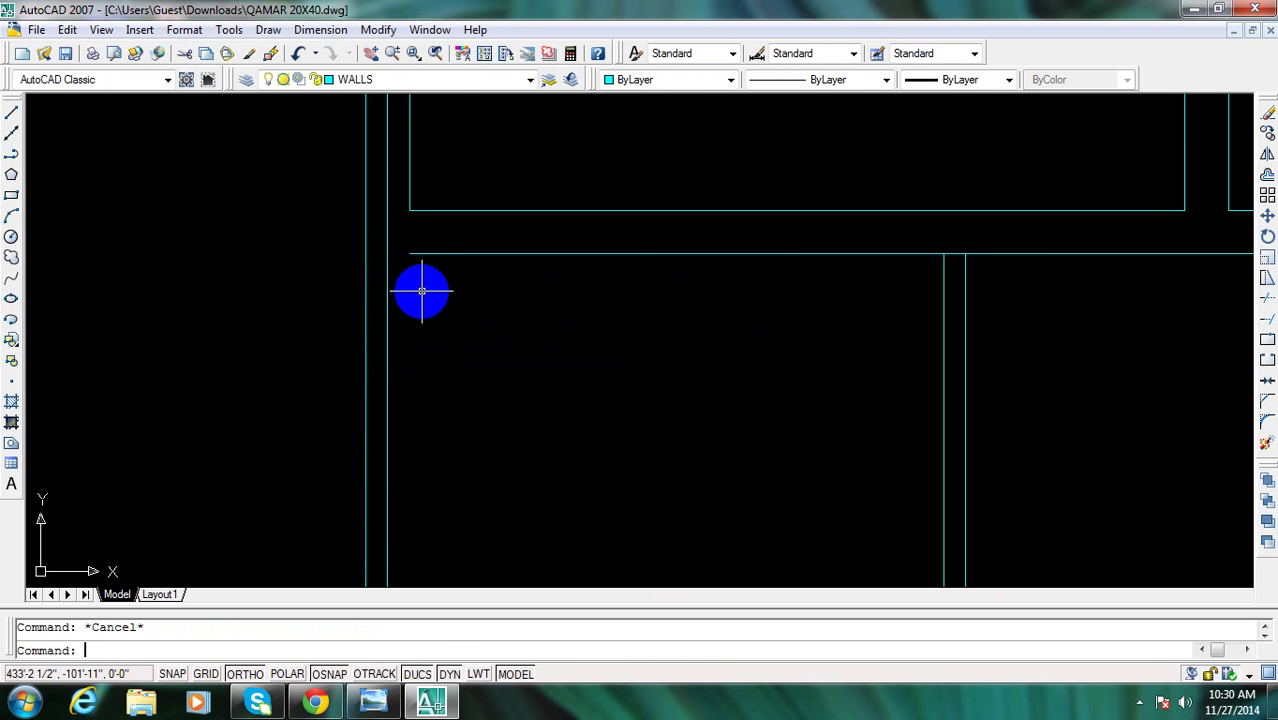
Fillet the horizontal wall line with the new left inner line into a clean corner
text(f)
key(Return)
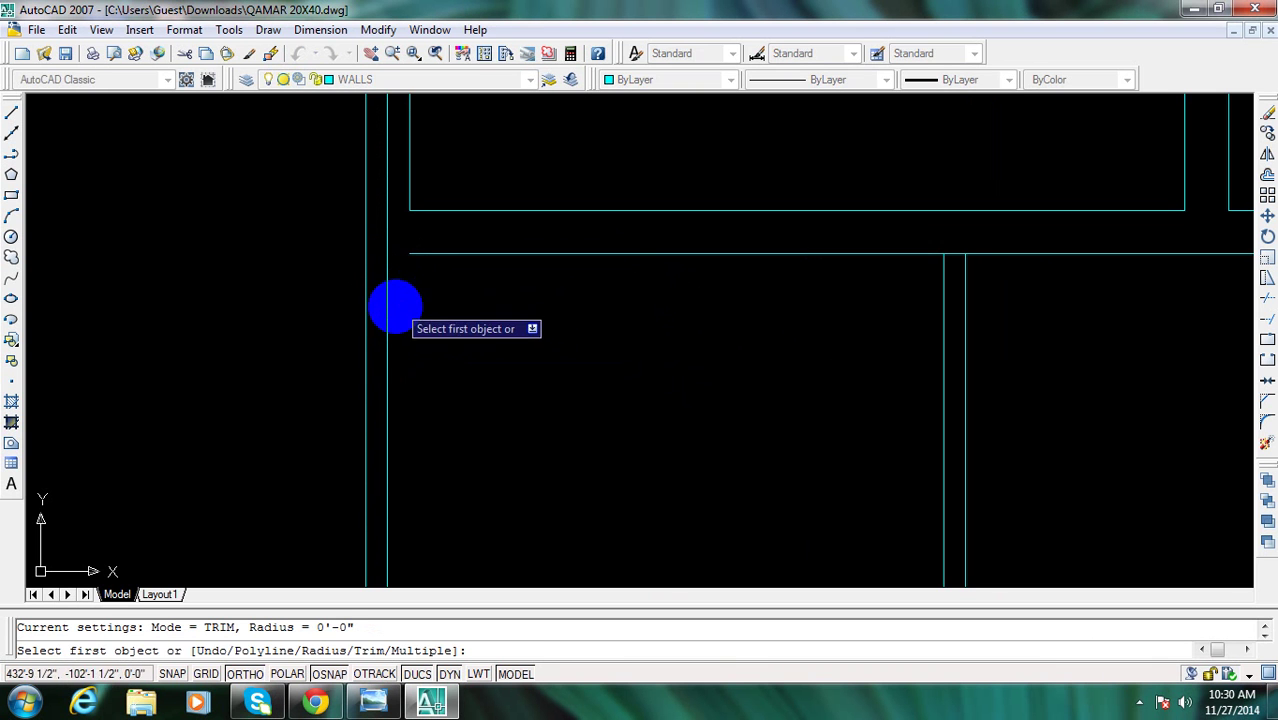
click(429, 255)
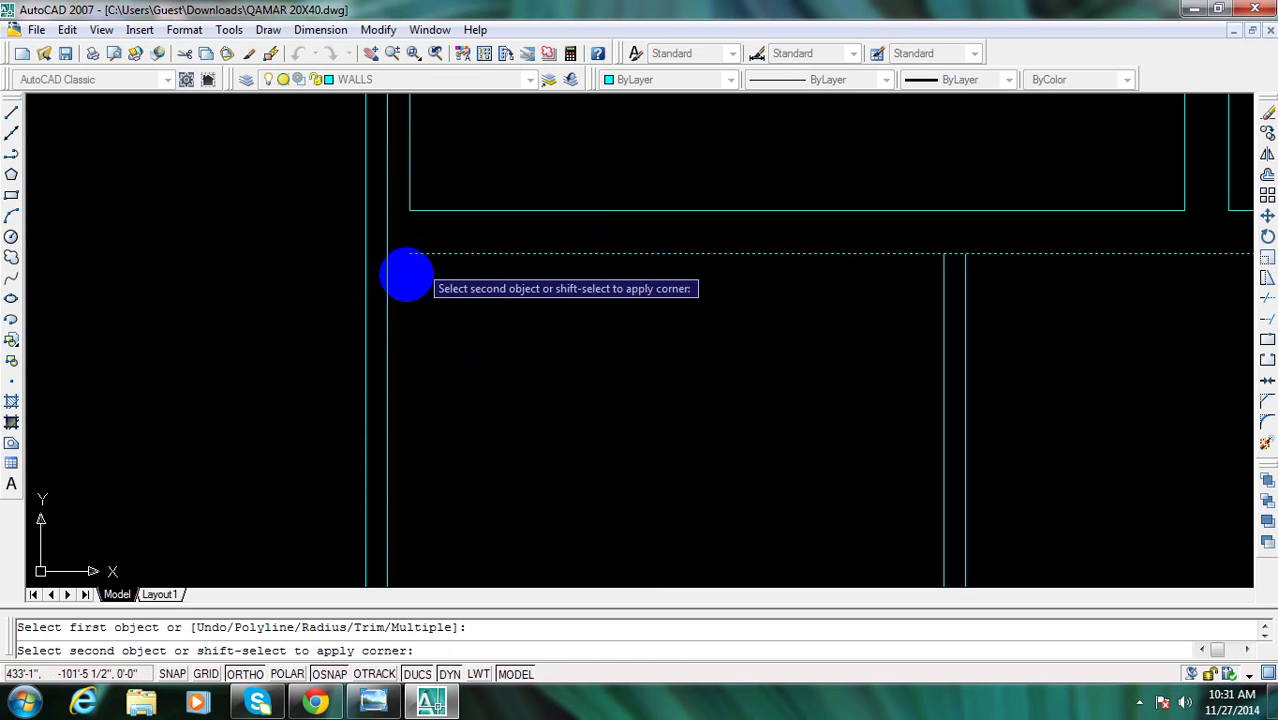
click(390, 305)
scroll(440, 285, down, 2)
key(Escape)
scroll(465, 285, down, 1)
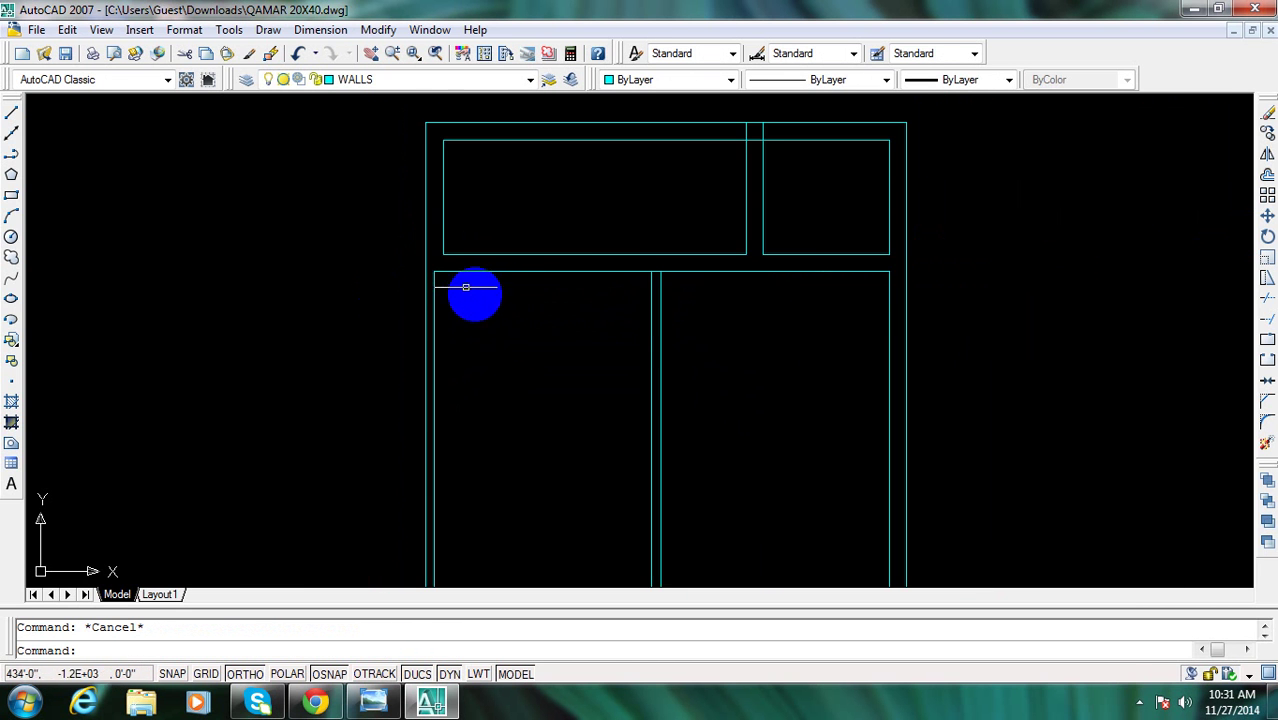
scroll(640, 271, up, 3)
text(tr)
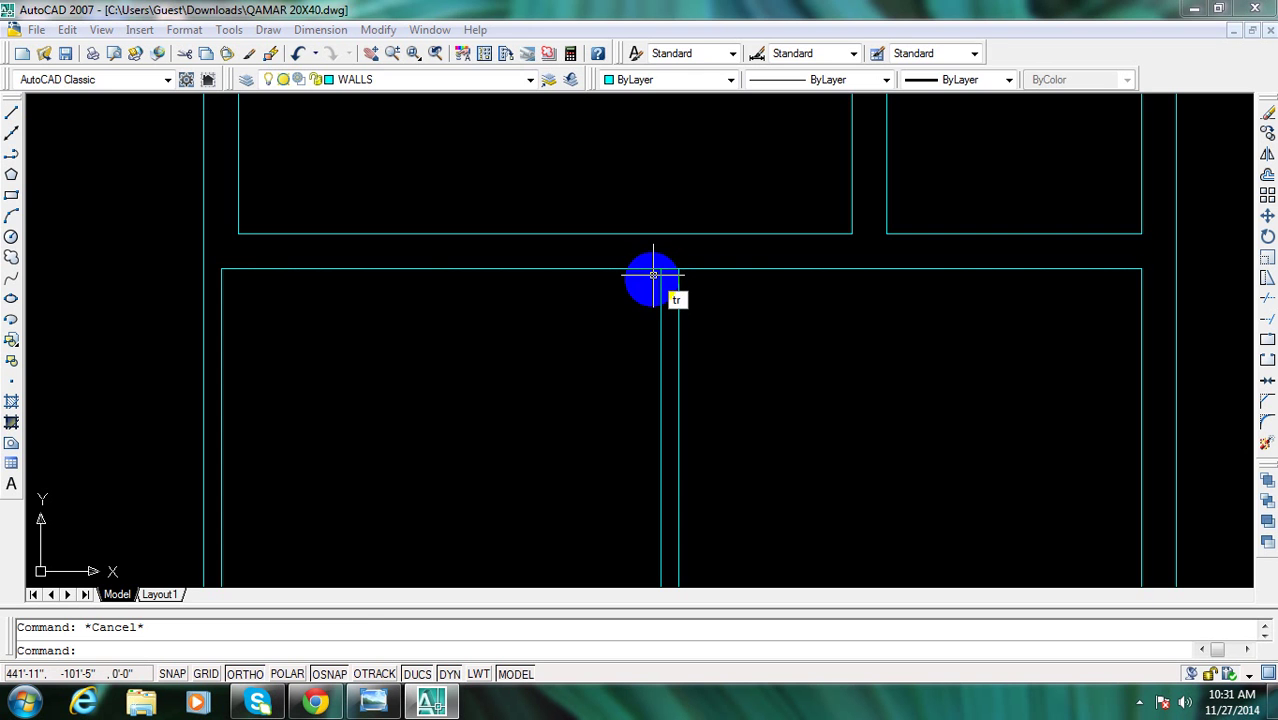
Trim the horizontal wall line between the partition's two lines
key(Return)
key(Return)
scroll(653, 274, up, 4)
click(660, 268)
click(654, 241)
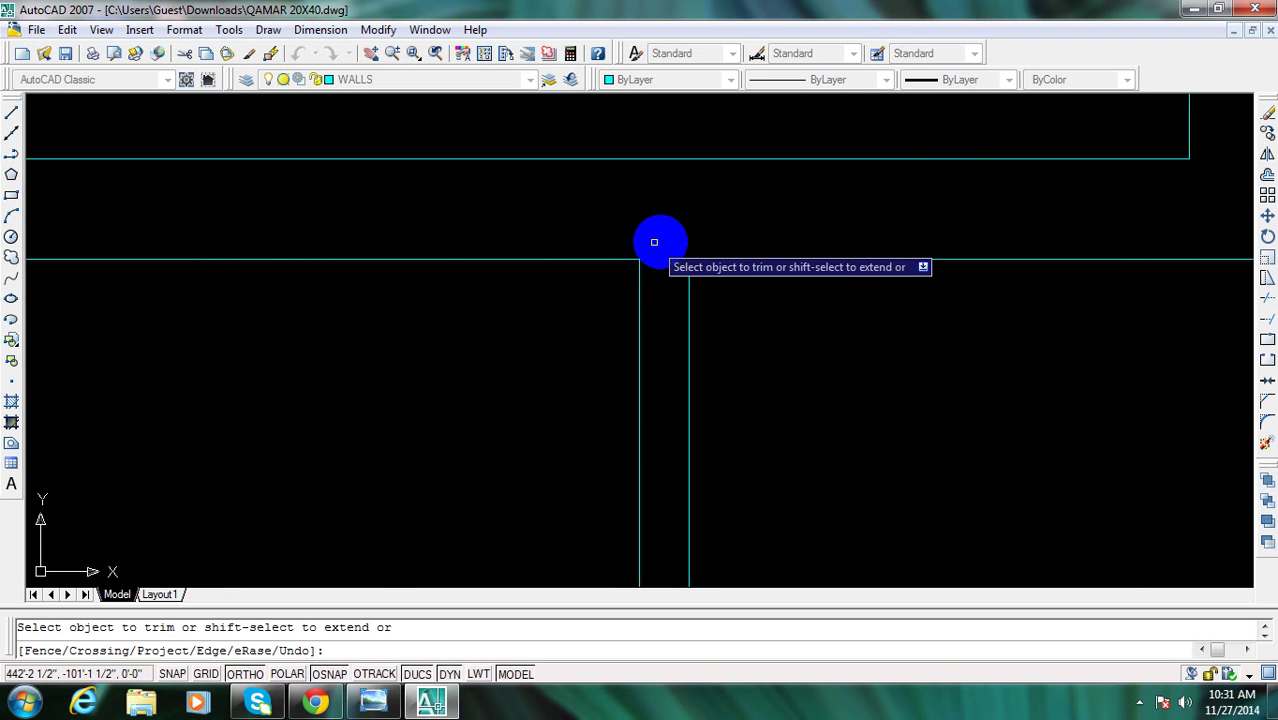
scroll(654, 241, down, 8)
scroll(655, 260, up, 2)
key(Escape)
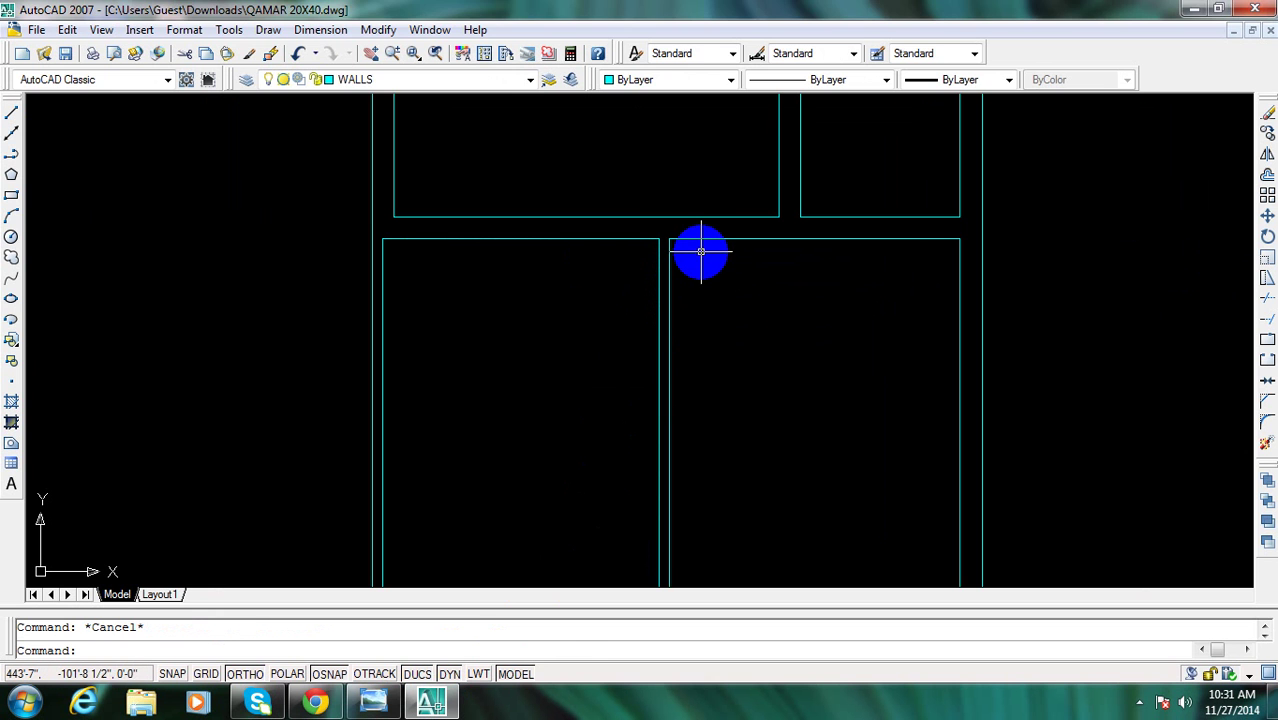
Offset the right room's top wall line 9' downward
text(o)
key(Return)
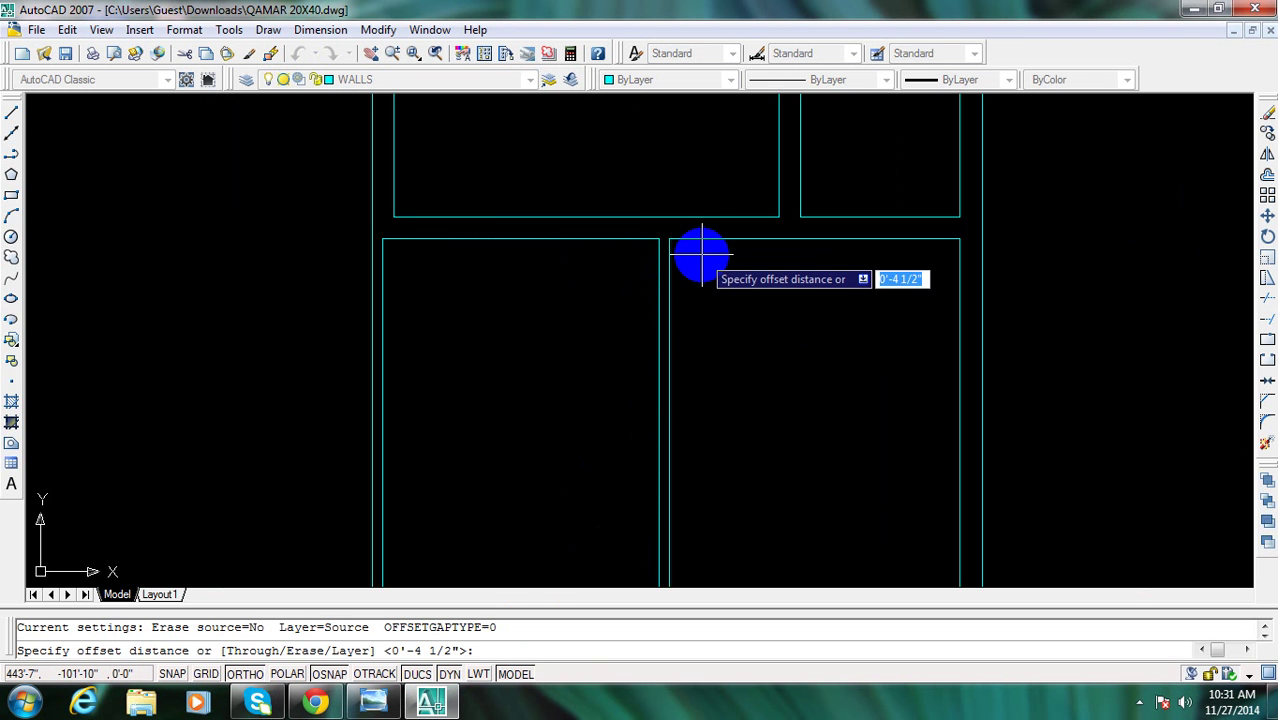
text(9')
key(Return)
click(739, 238)
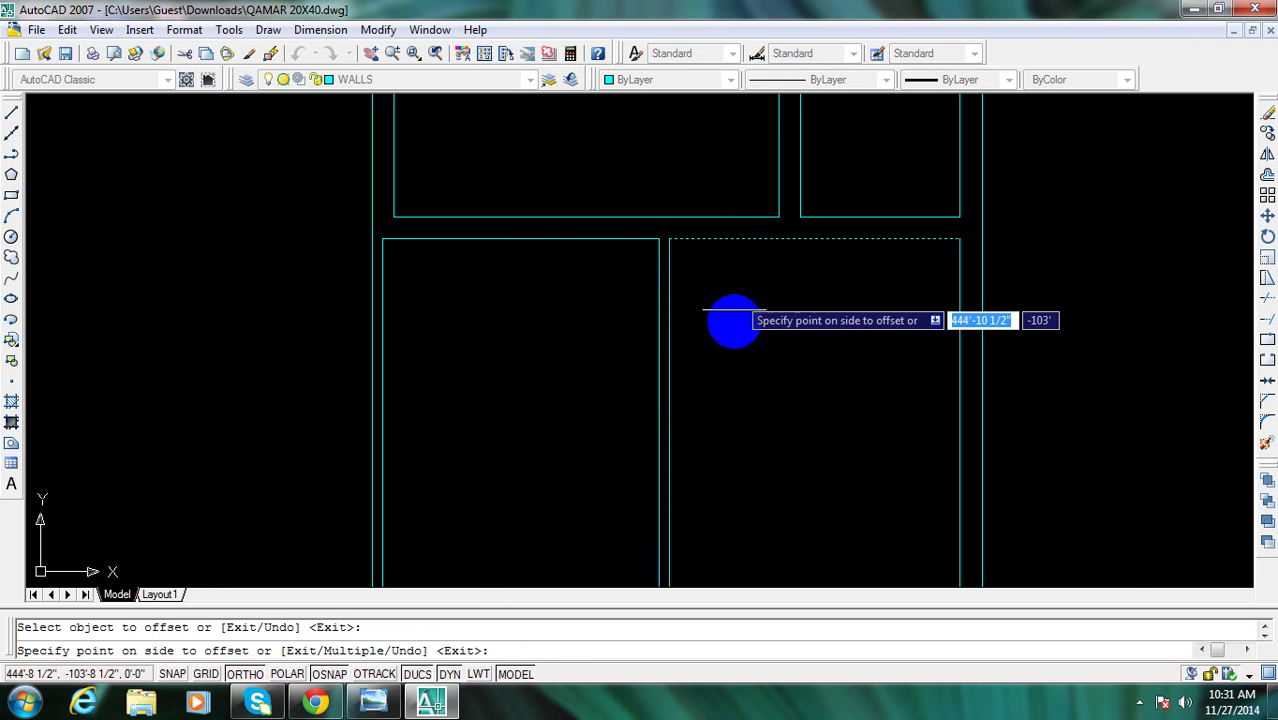
click(756, 419)
middle_drag(756, 419, 756, 362)
key(Escape)
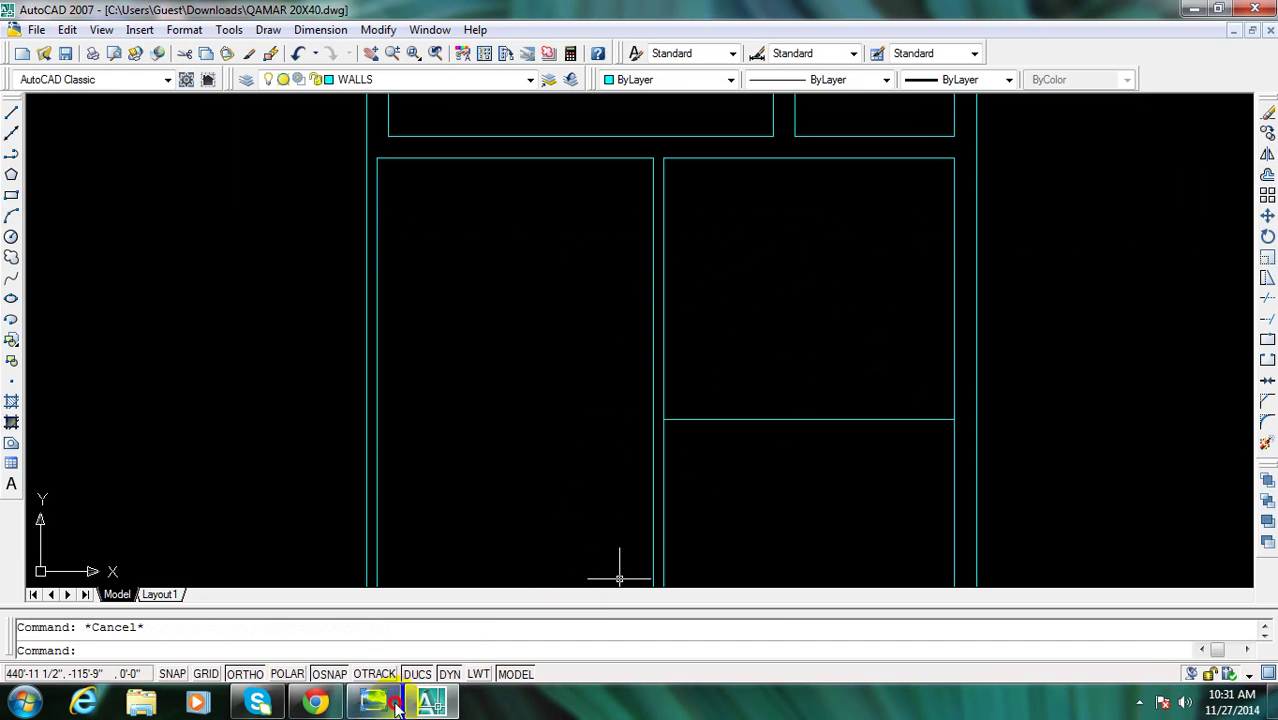
Compare the drawing against the reference floor plan image
click(397, 707)
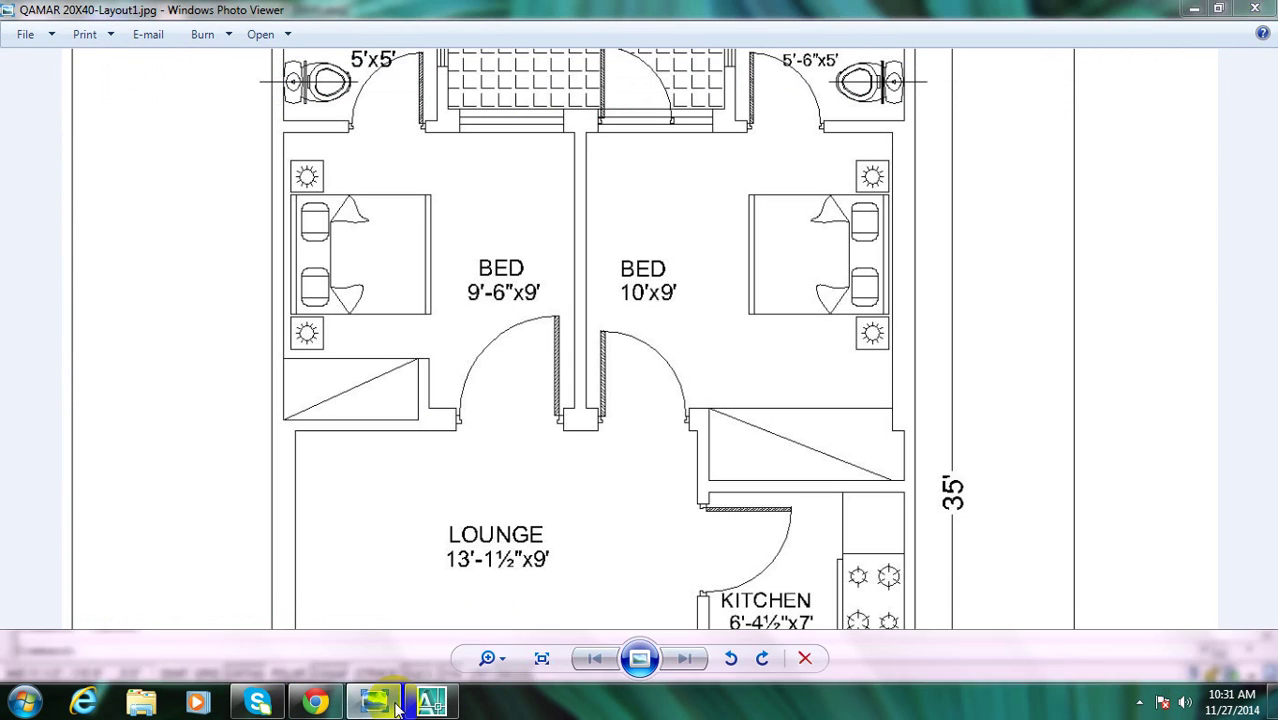
click(397, 707)
click(397, 707)
click(397, 707)
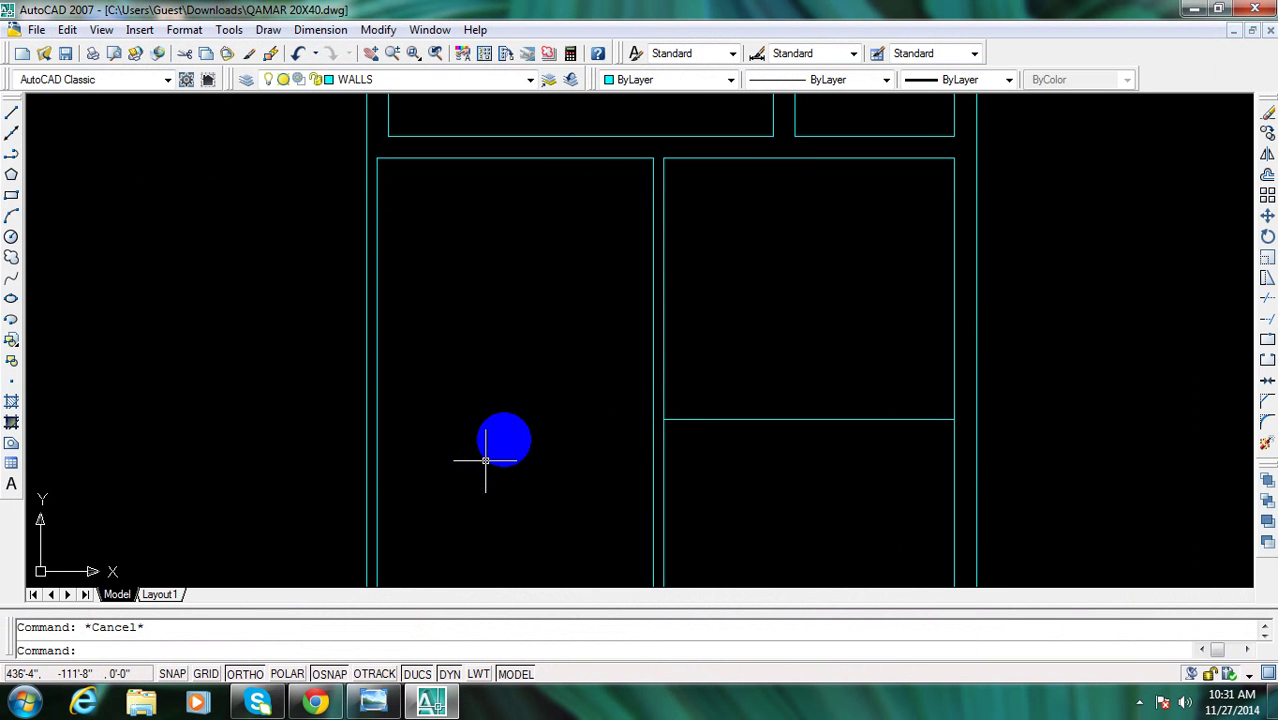
middle_drag(600, 403, 607, 357)
text(ex)
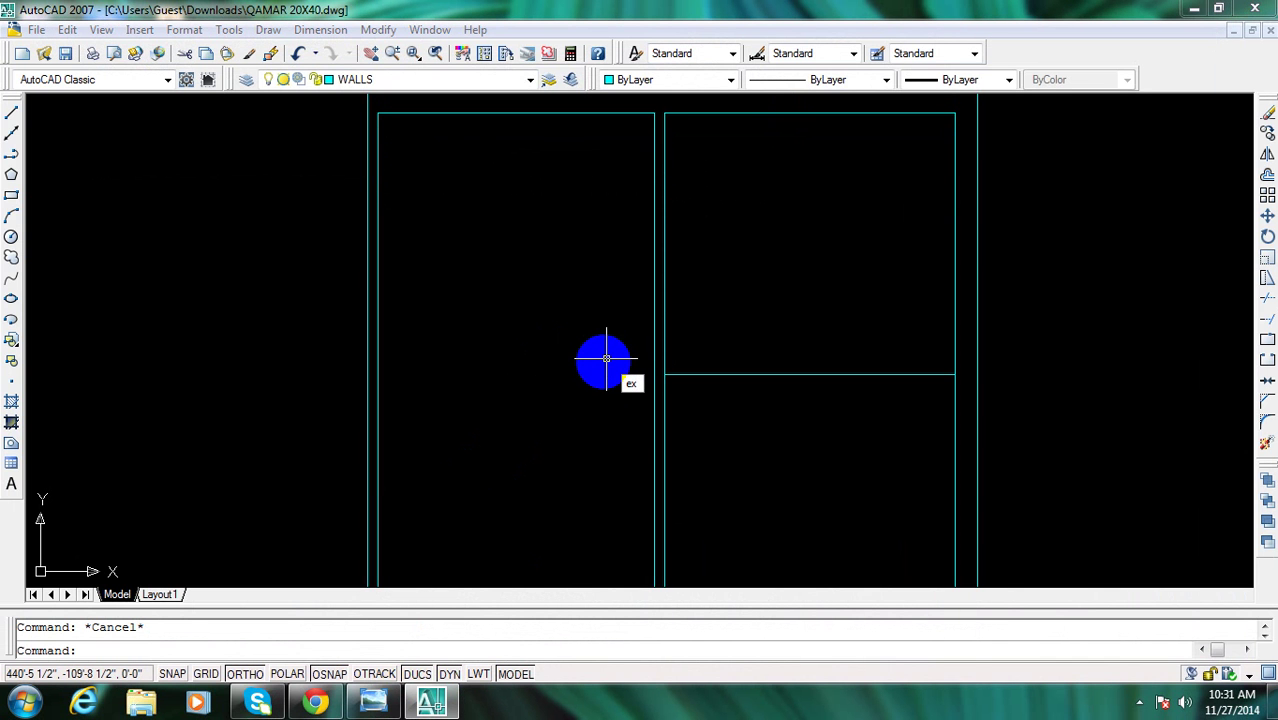
Extend the new horizontal line left to the outer wall
key(Return)
key(Return)
click(685, 357)
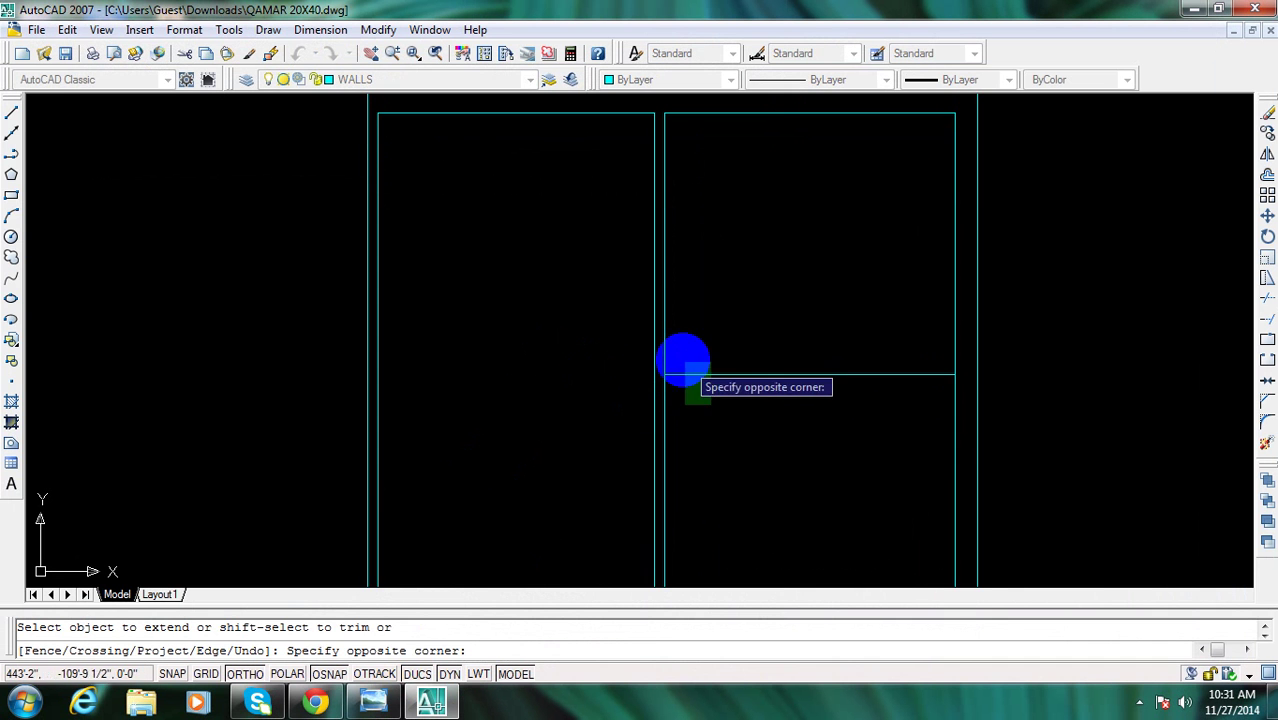
click(681, 369)
scroll(681, 369, up, 4)
click(662, 379)
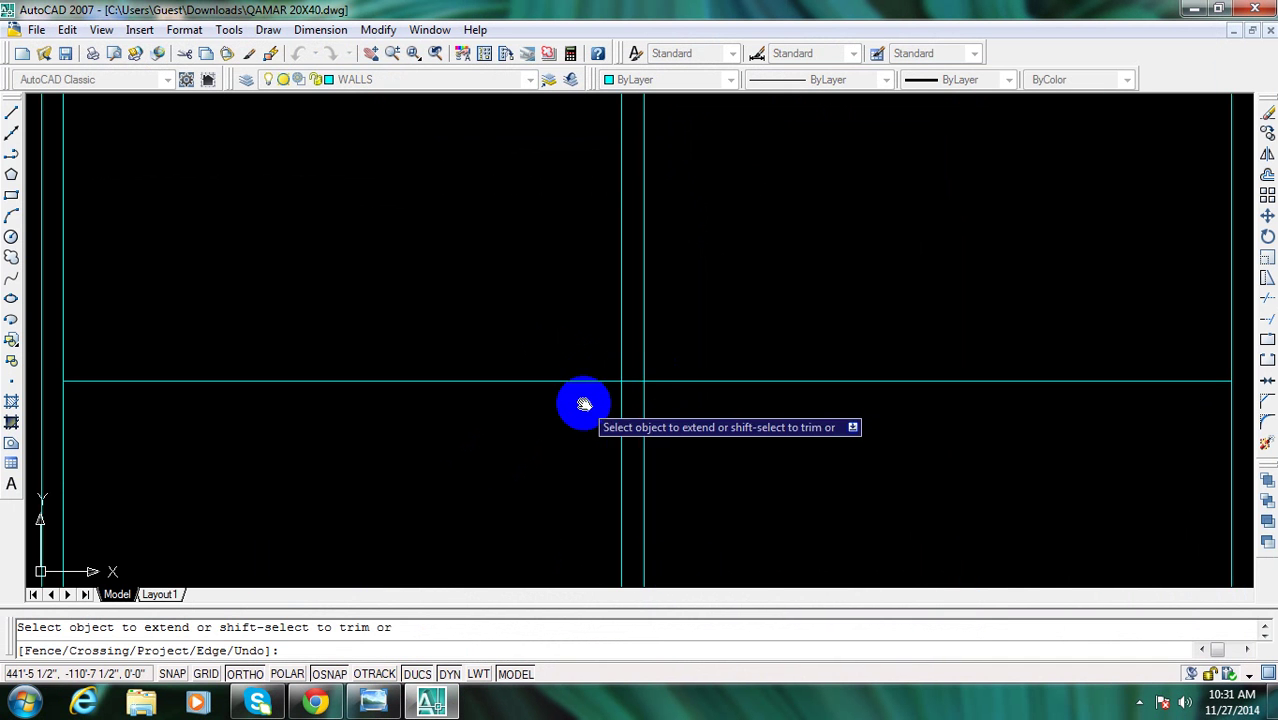
Offset the new horizontal wall line 9 inches downward to form the wall's lower face
middle_drag(582, 400, 618, 383)
scroll(618, 383, down, 3)
key(Escape)
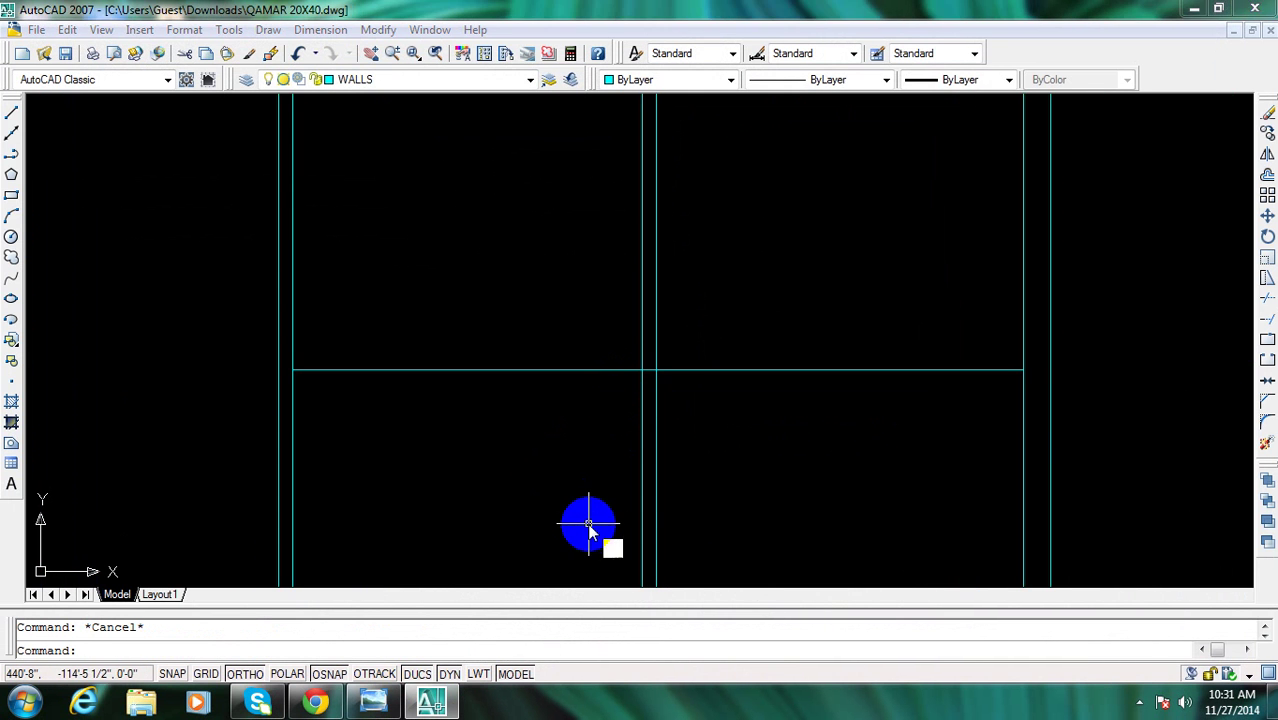
text(o)
key(Return)
text(9)
key(Return)
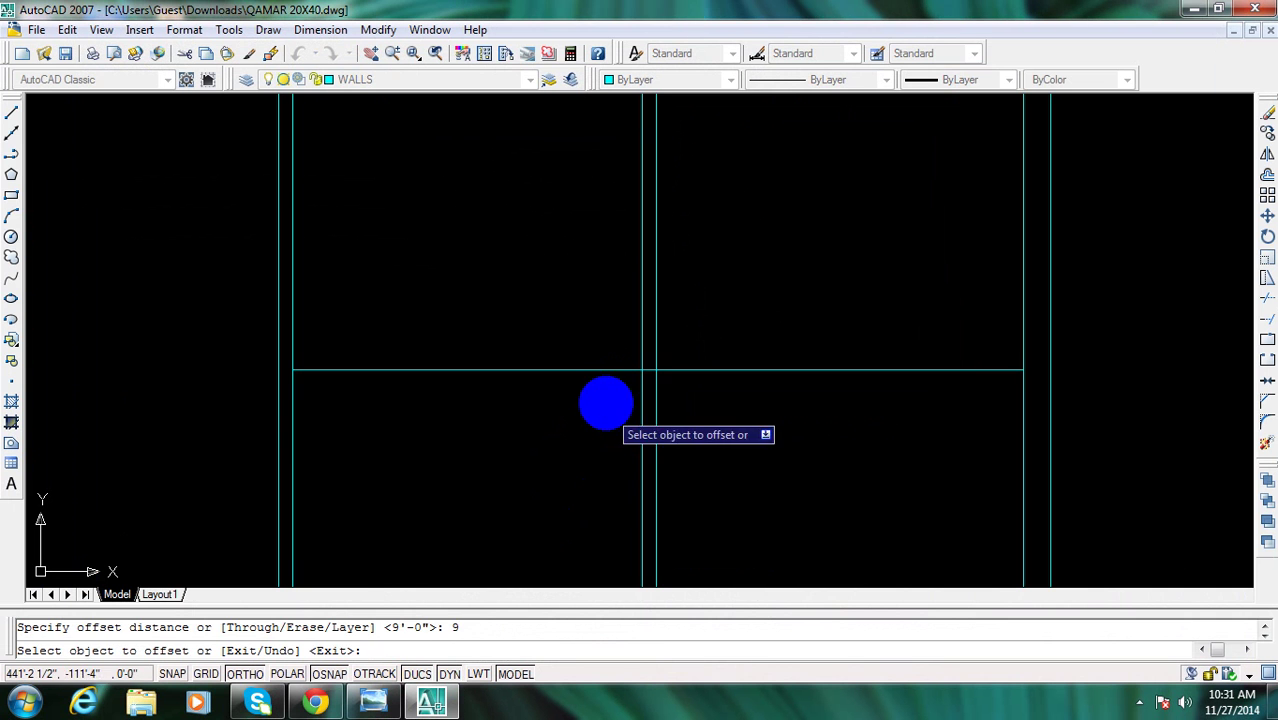
click(612, 374)
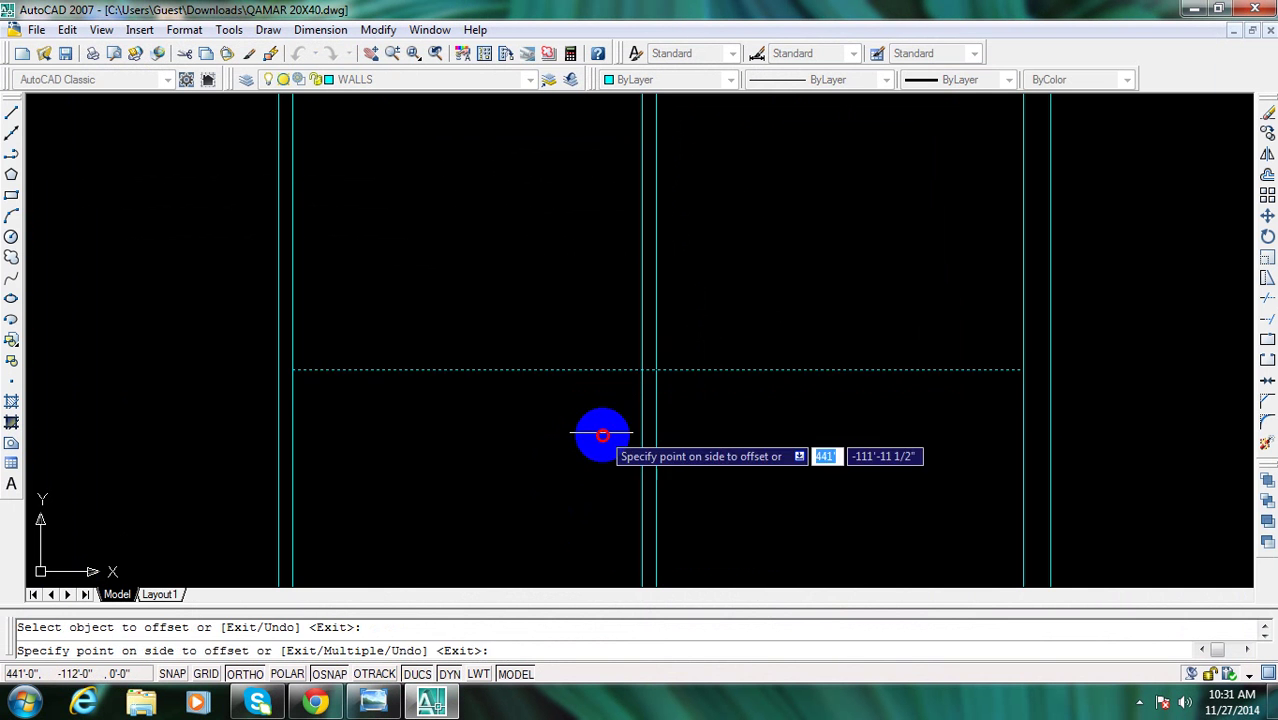
click(640, 433)
key(Escape)
Trim the vertical partition lines below the new wall, using all lines as cutting edges
text(tr)
key(Return)
key(Escape)
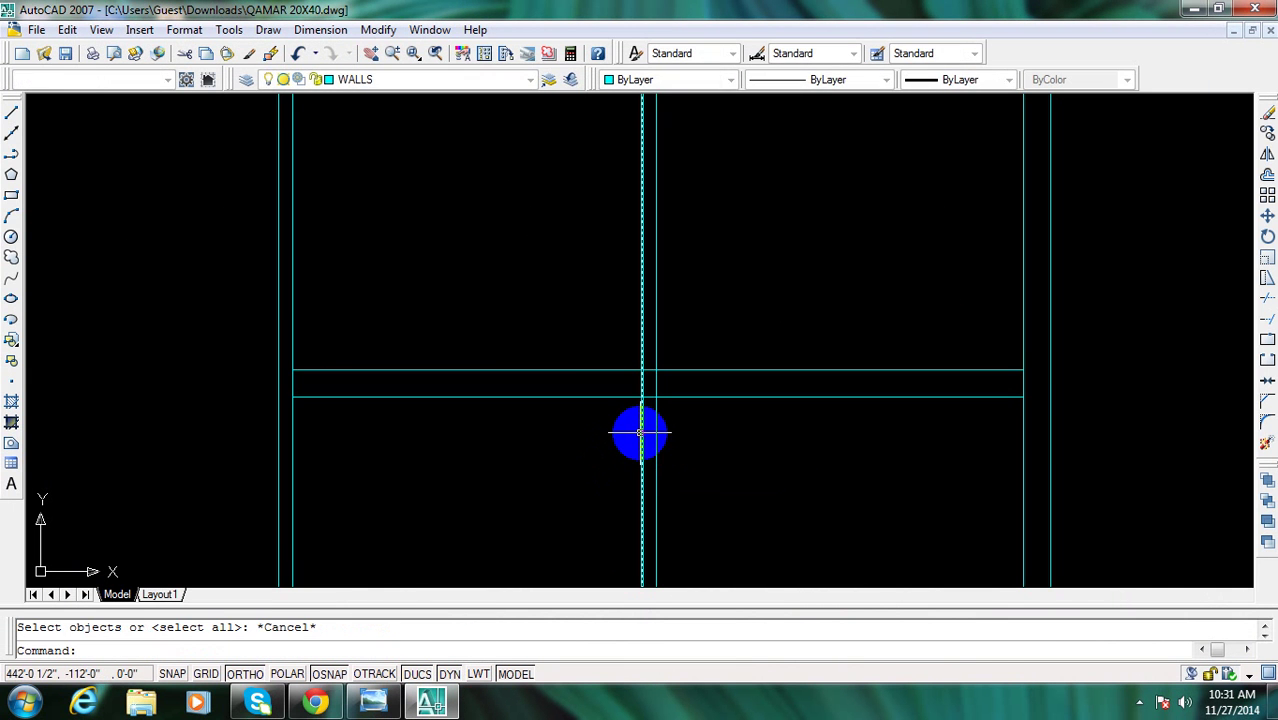
text(tr)
key(Return)
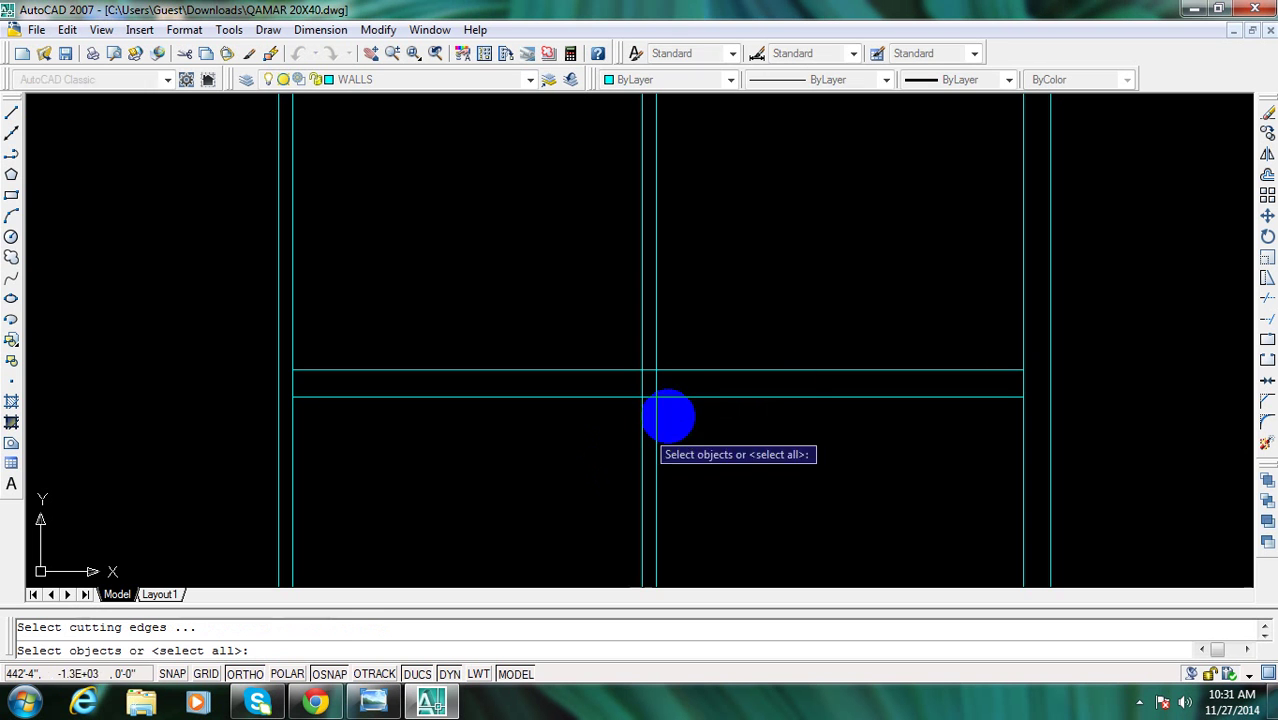
click(701, 368)
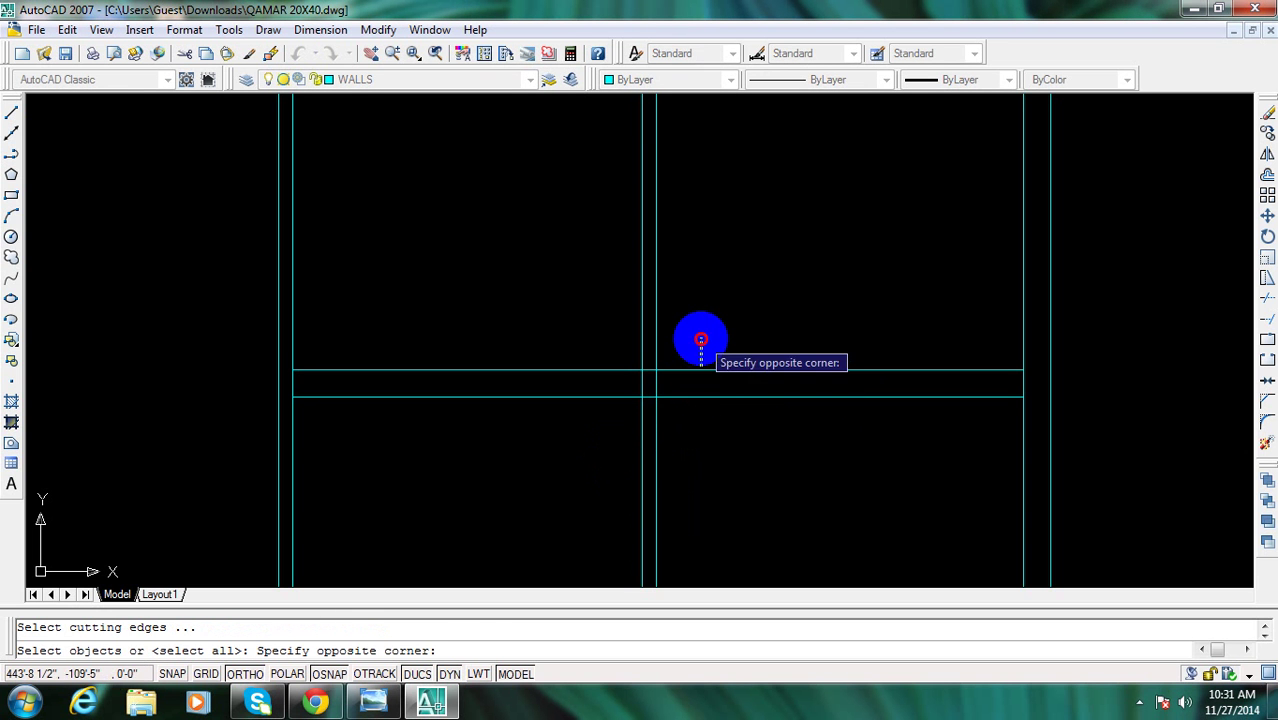
click(699, 337)
key(Return)
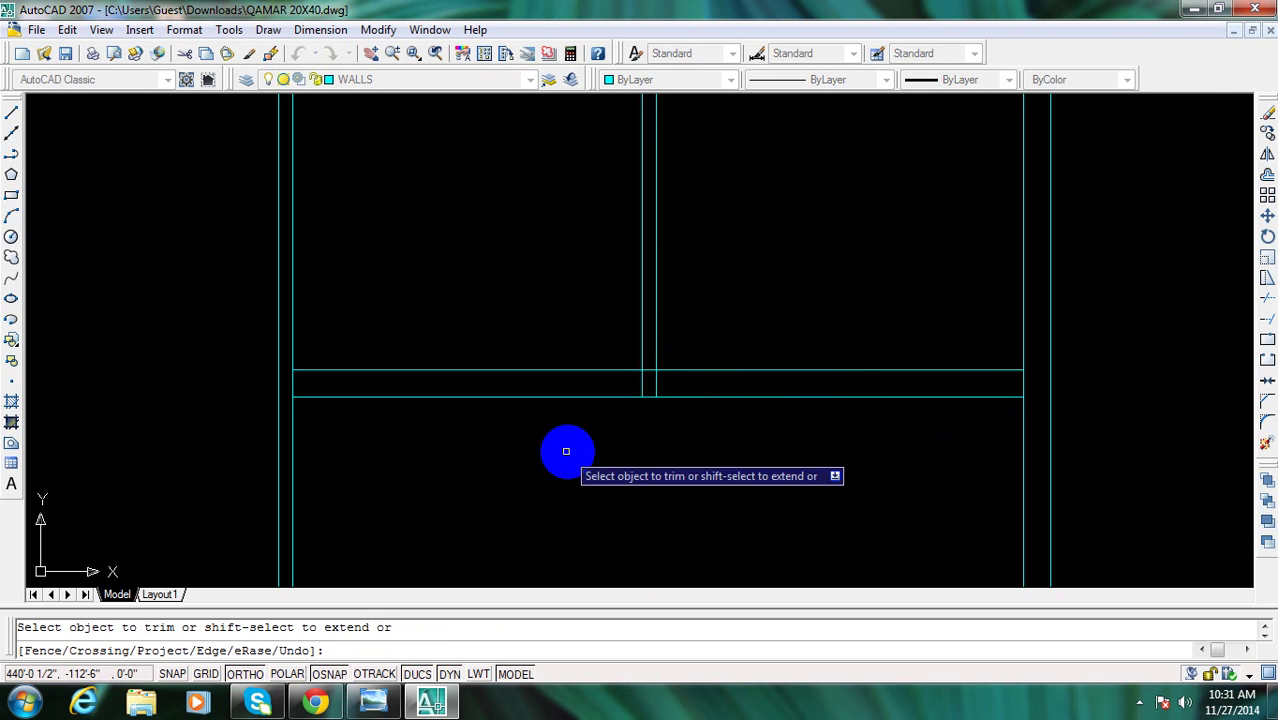
scroll(662, 377, up, 1)
scroll(668, 376, down, 2)
key(Escape)
key(Escape)
scroll(672, 330, down, 1)
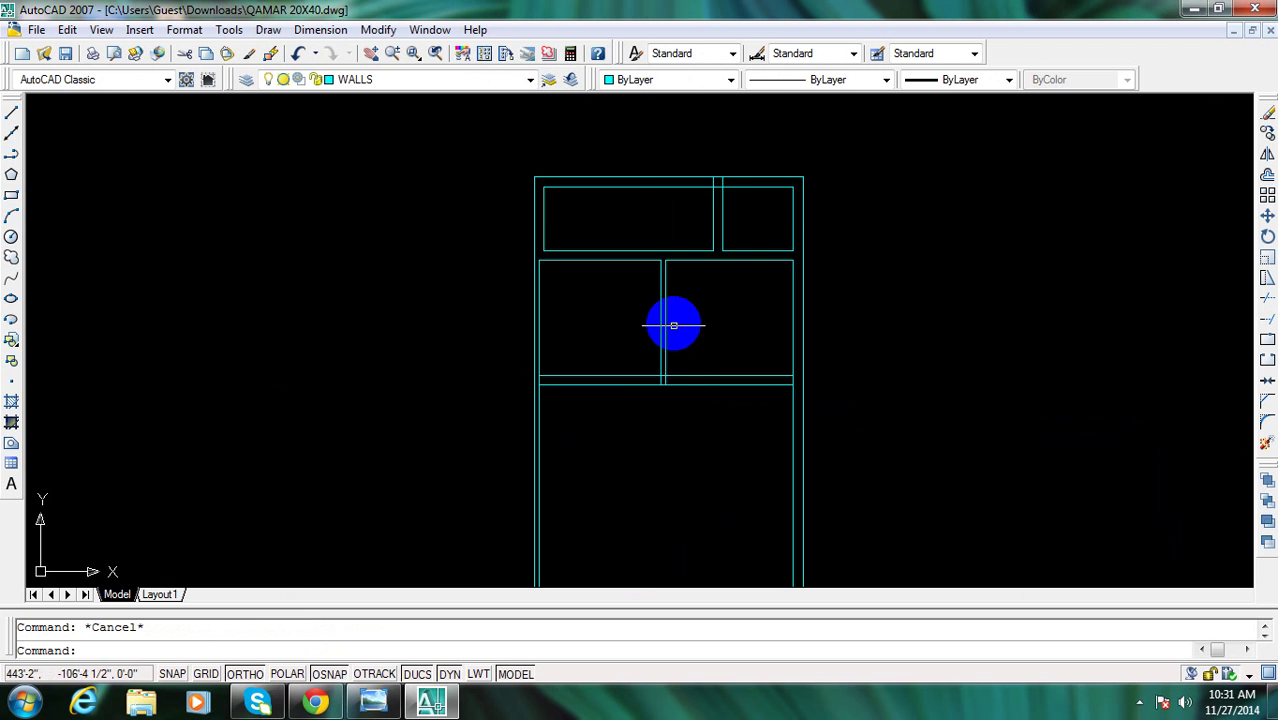
scroll(673, 318, up, 1)
scroll(680, 306, up, 1)
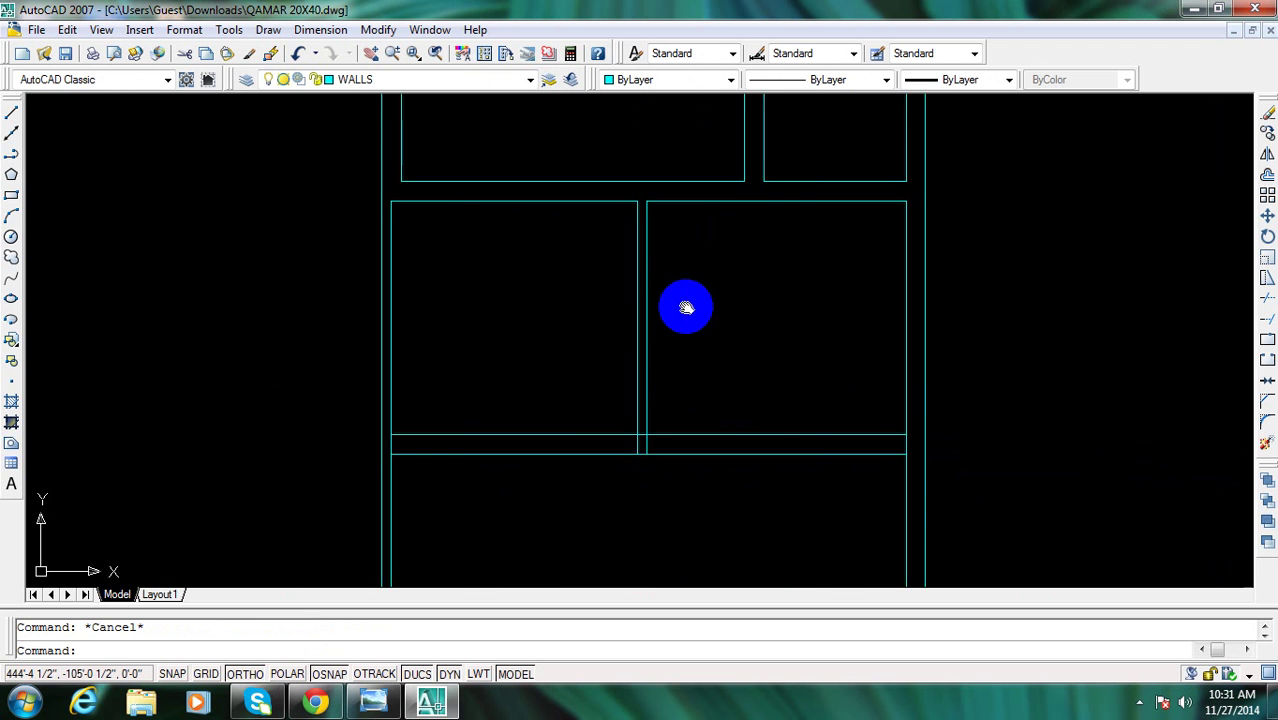
Zoom out the reference image to review the courtyard, baths and porch, then return to the drawing
click(373, 702)
scroll(668, 270, down, 1)
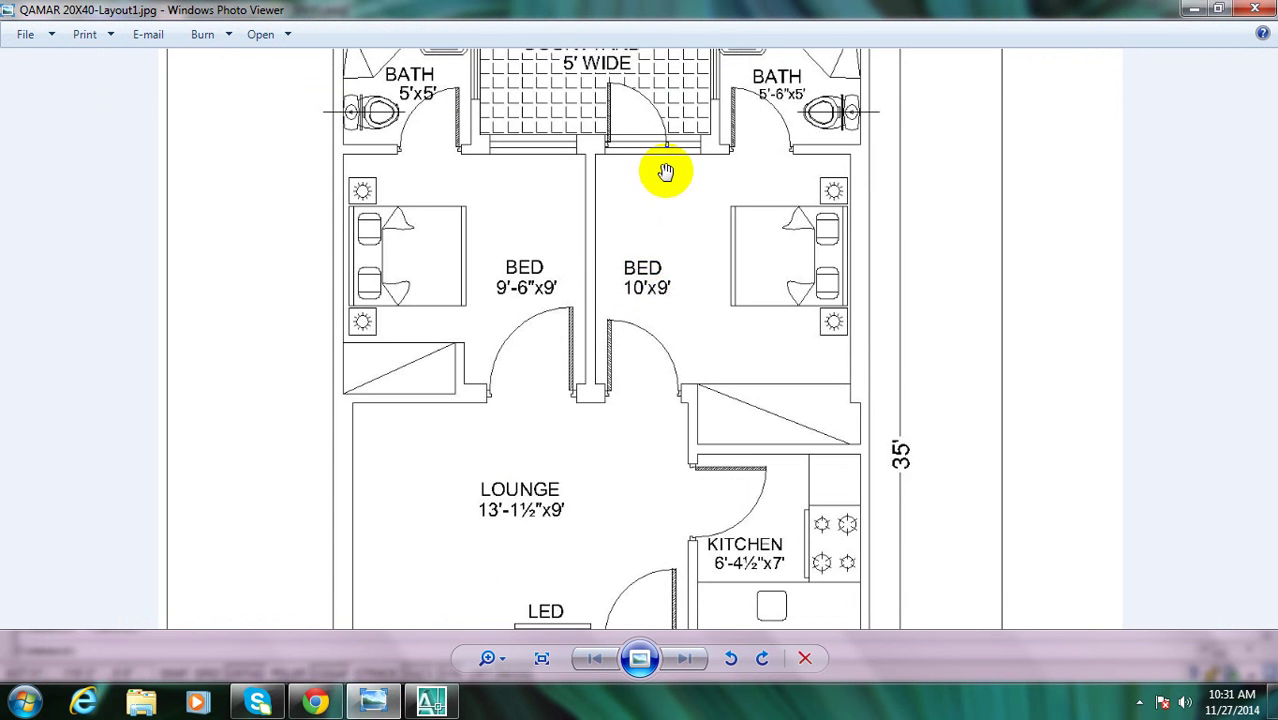
scroll(665, 171, down, 1)
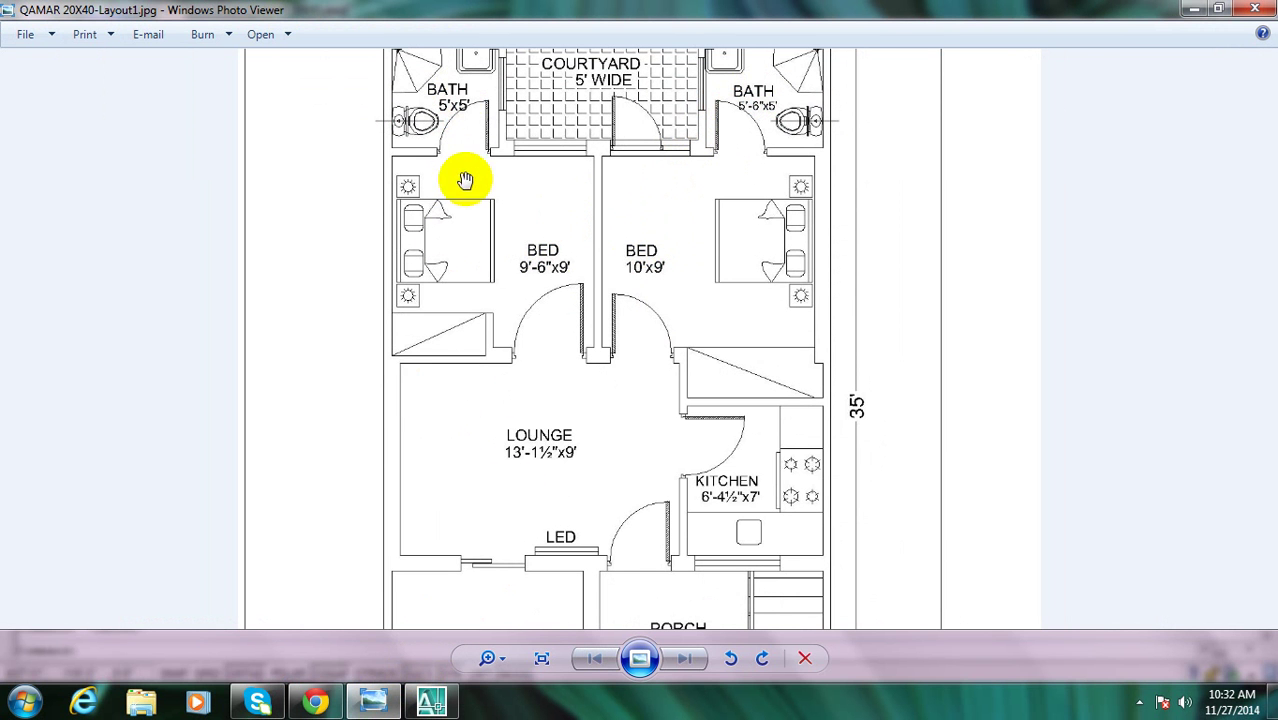
click(430, 702)
middle_drag(475, 277, 496, 365)
Offset the top-left room's left inner wall line 5' to the right to divide the room
middle_drag(465, 220, 465, 308)
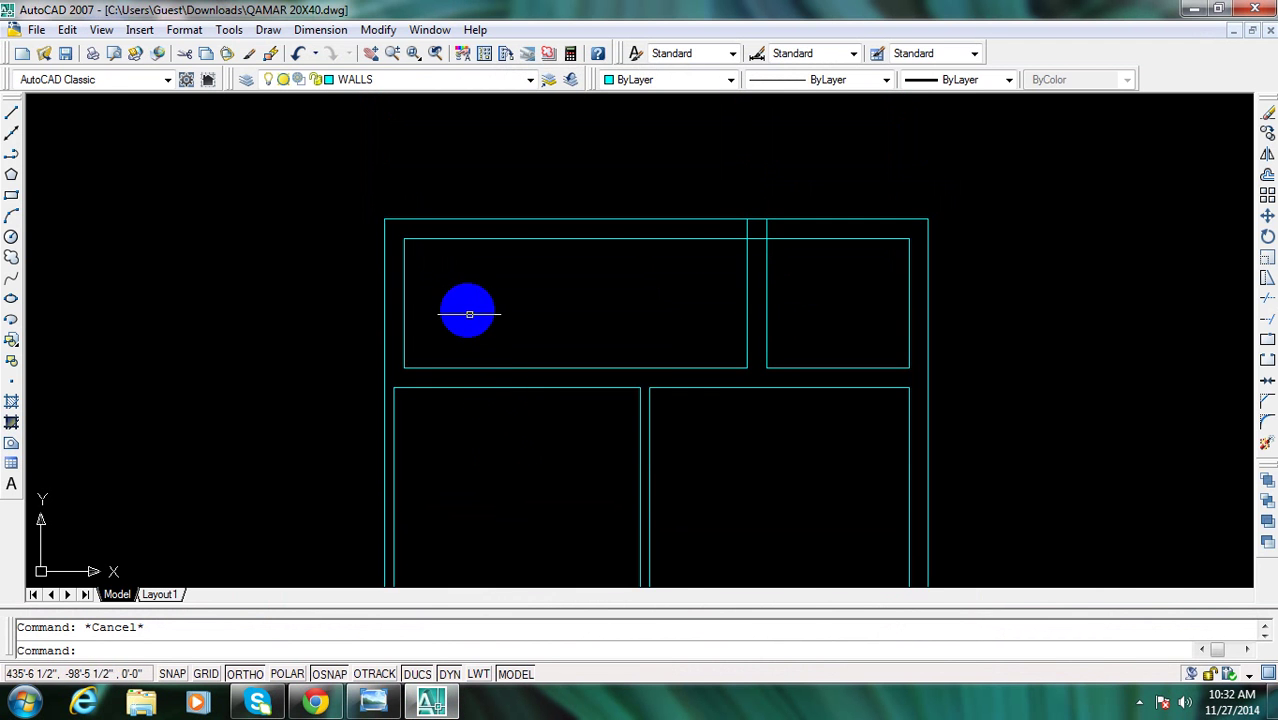
scroll(456, 319, up, 2)
text(o)
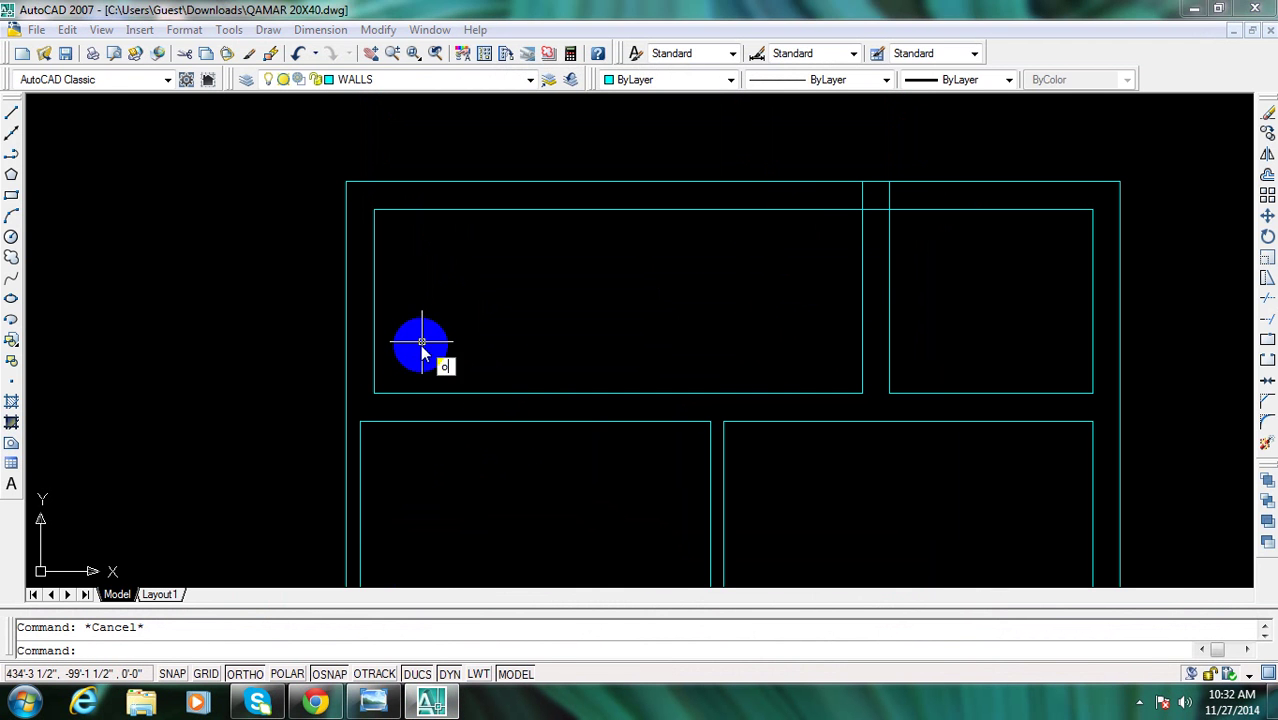
key(Return)
text(5)
key(Return)
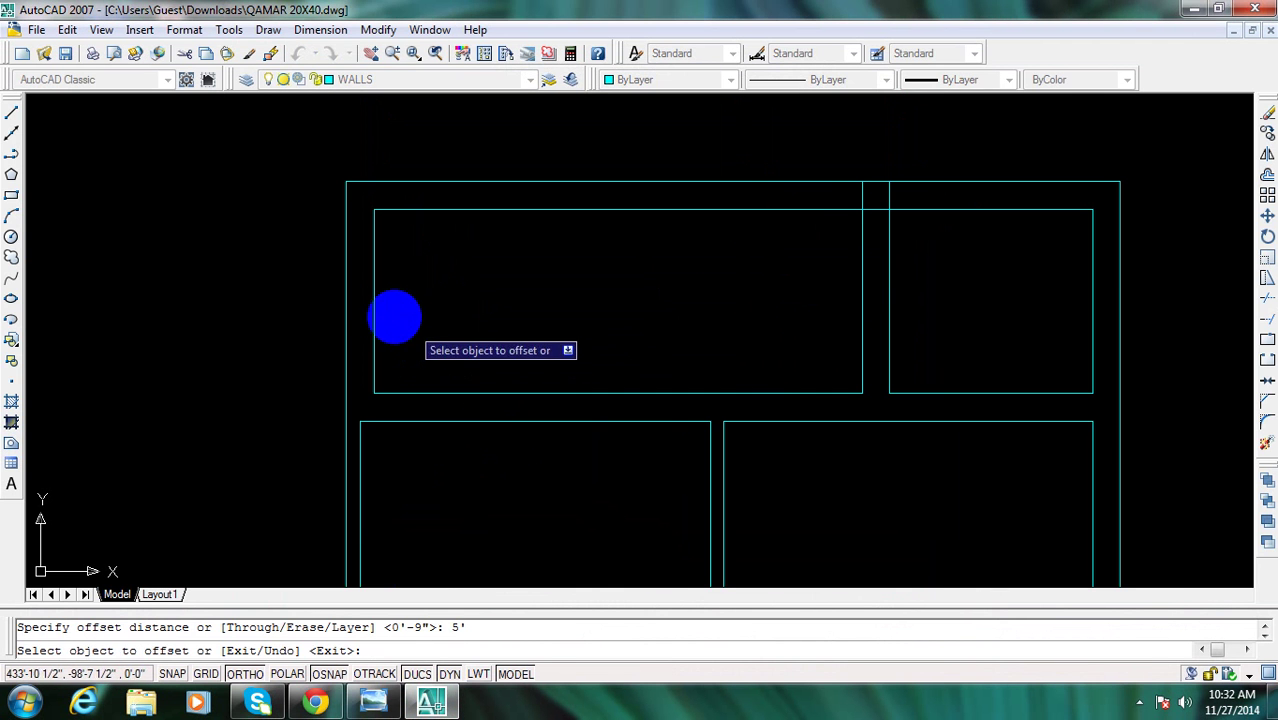
click(374, 300)
click(460, 292)
key(Escape)
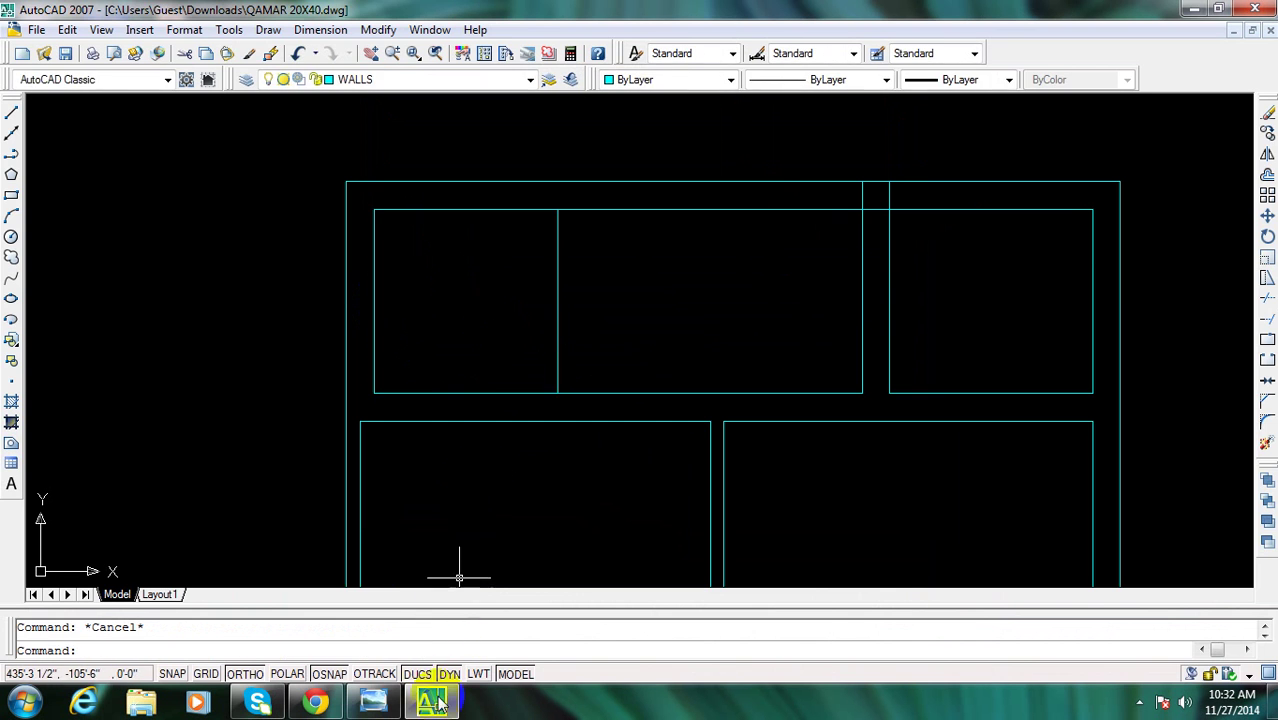
click(432, 703)
click(432, 703)
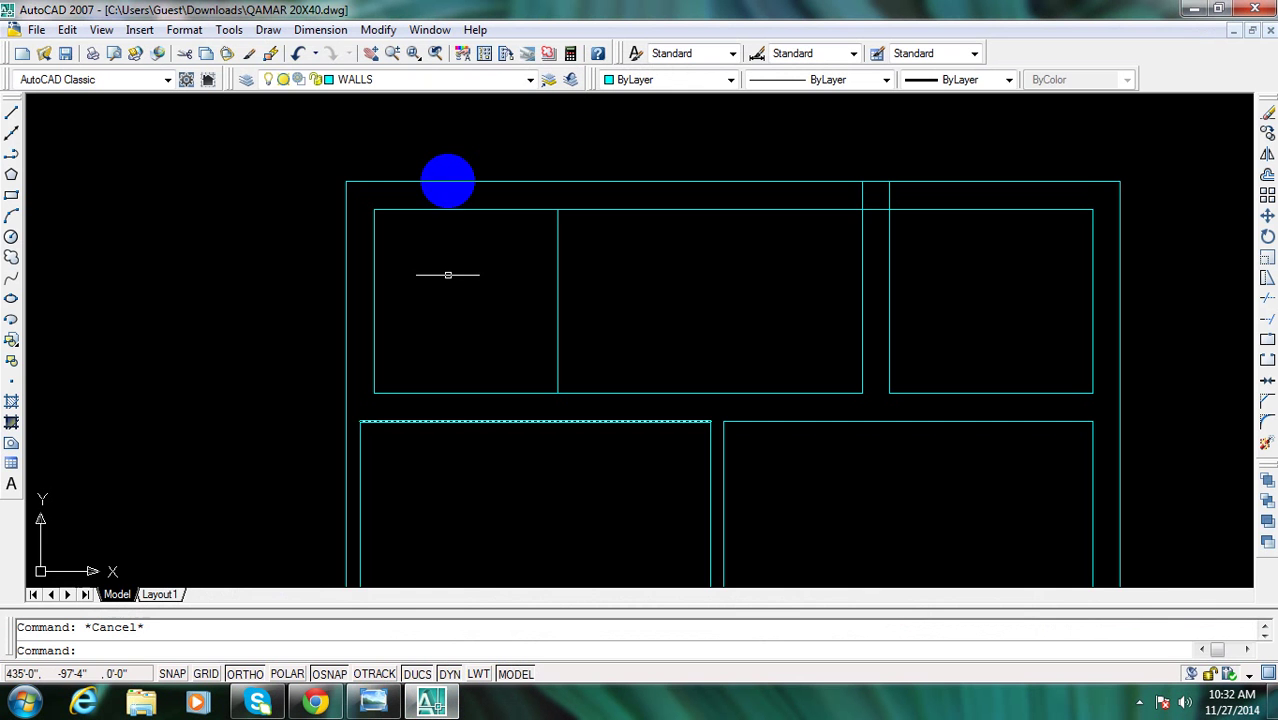
scroll(354, 308, up, 2)
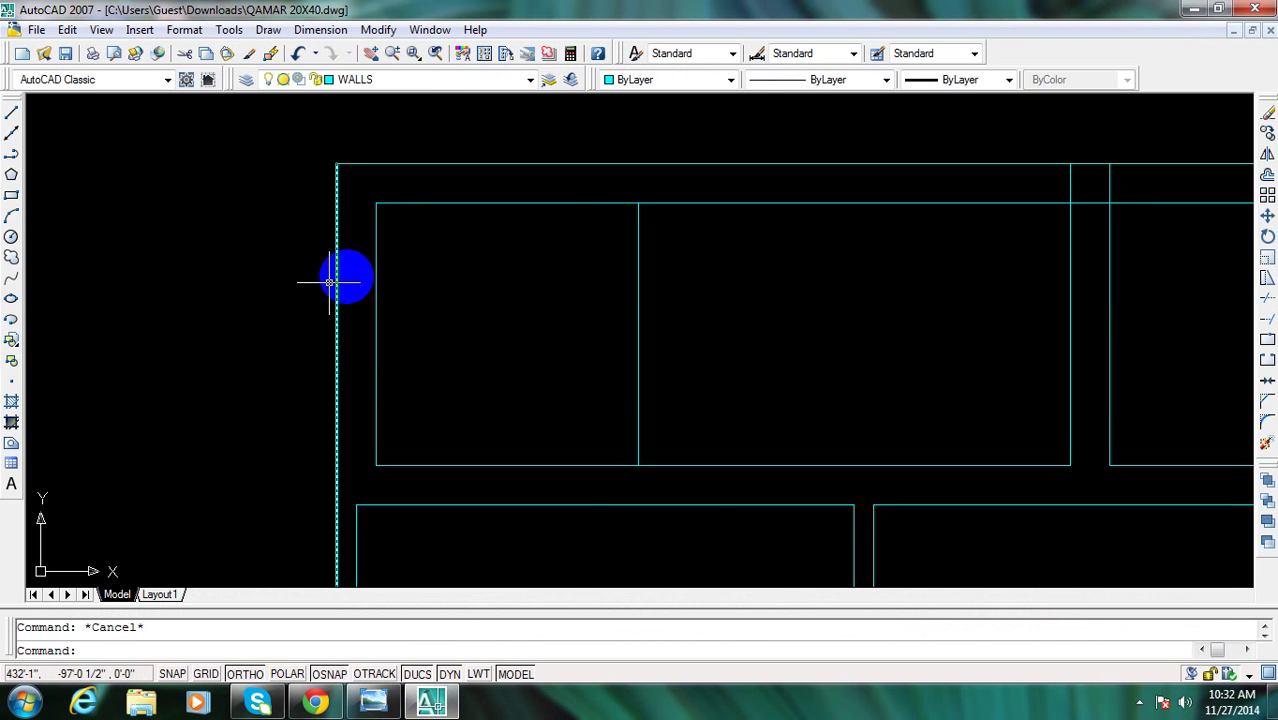
Add a linear dimension across the upper-left wall's outer and inner faces, reading 9"
text(dl)
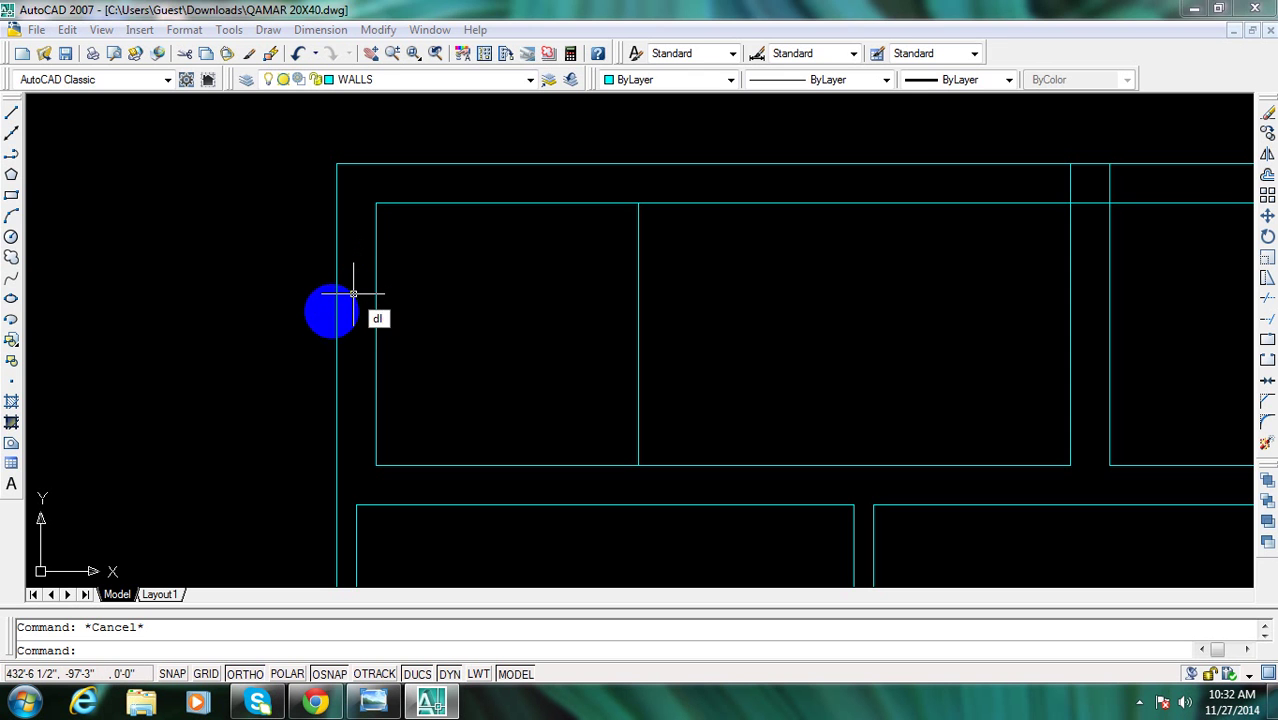
key(BackSpace)
key(BackSpace)
key(BackSpace)
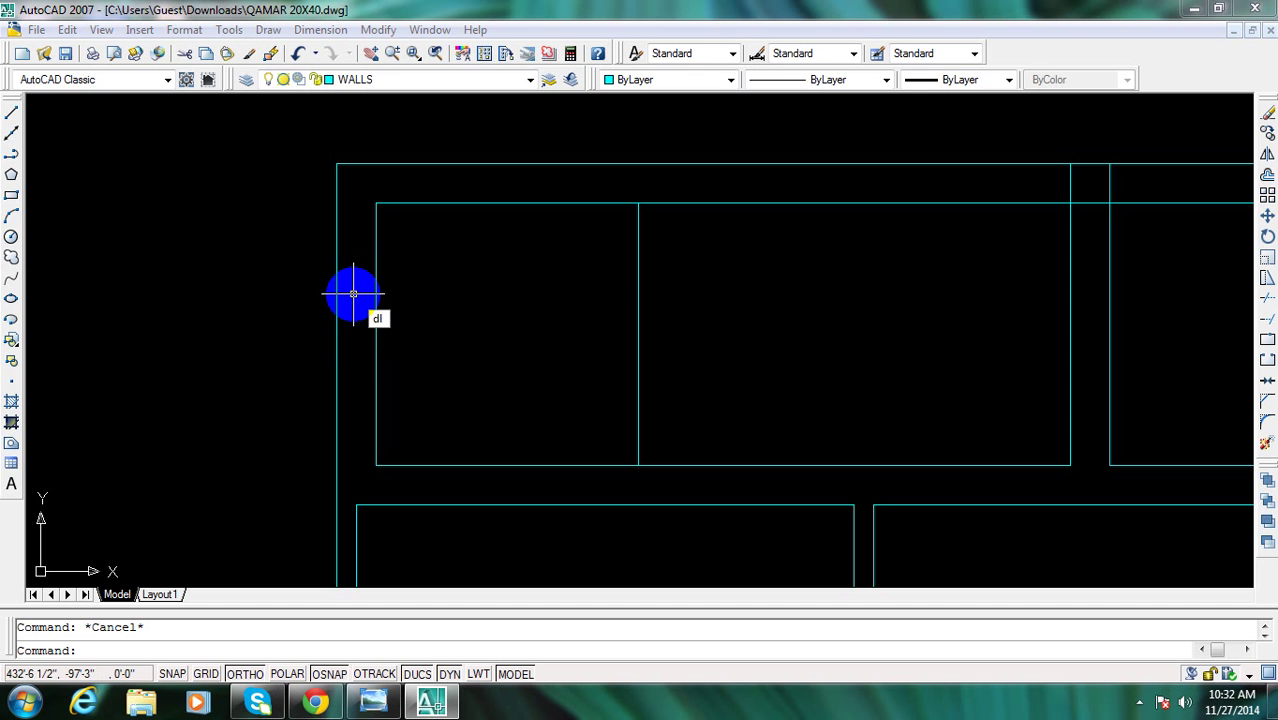
key(Return)
click(337, 310)
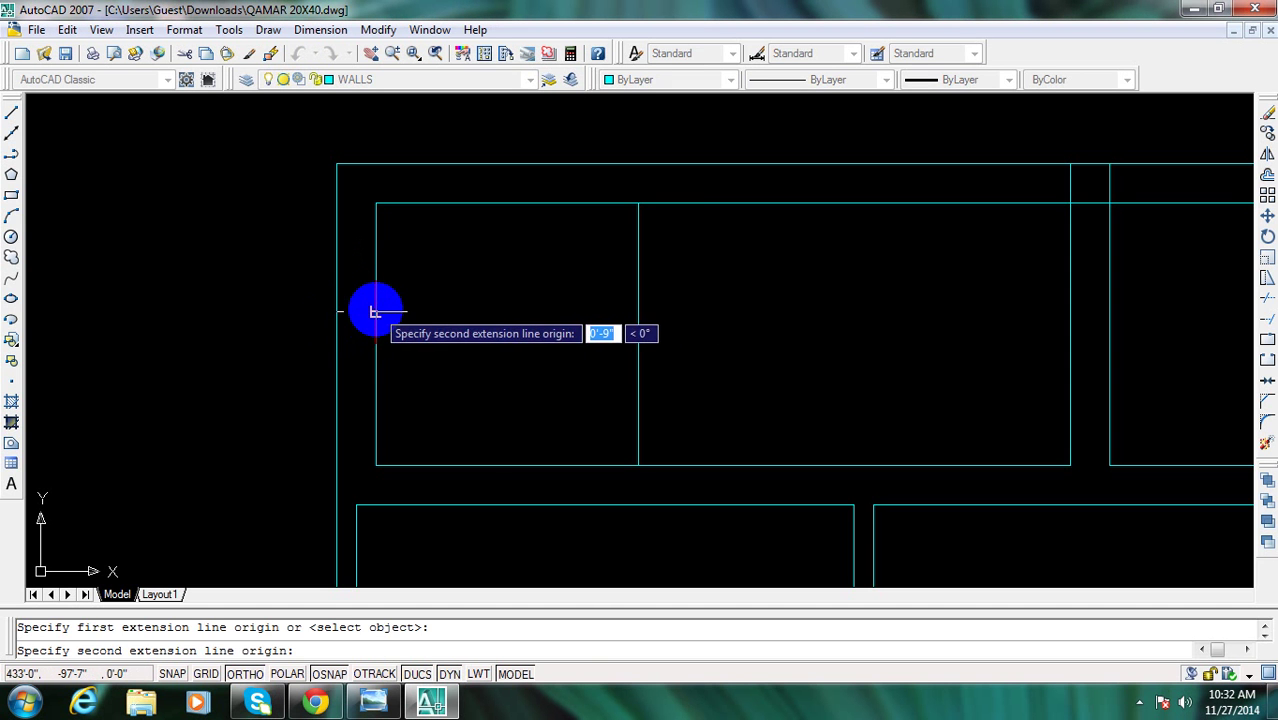
click(375, 312)
click(362, 293)
click(408, 251)
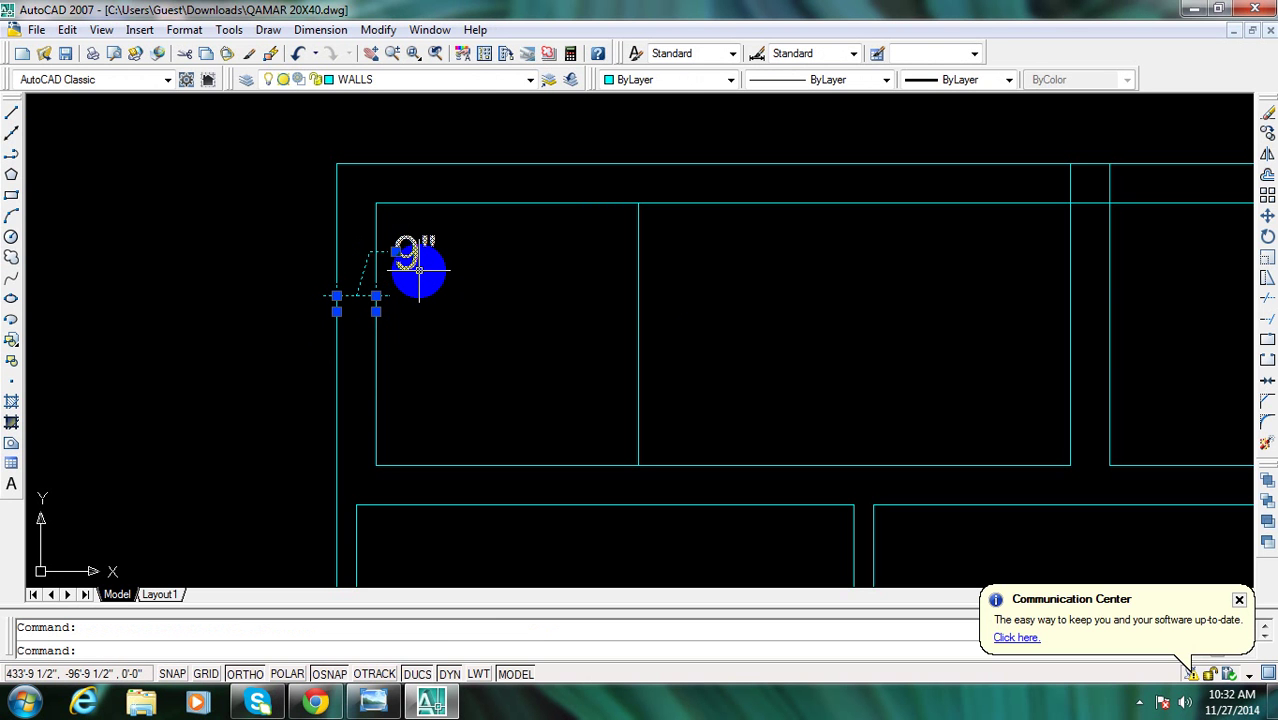
Delete the 9" dimension and abandon a first stretch attempt
key(Delete)
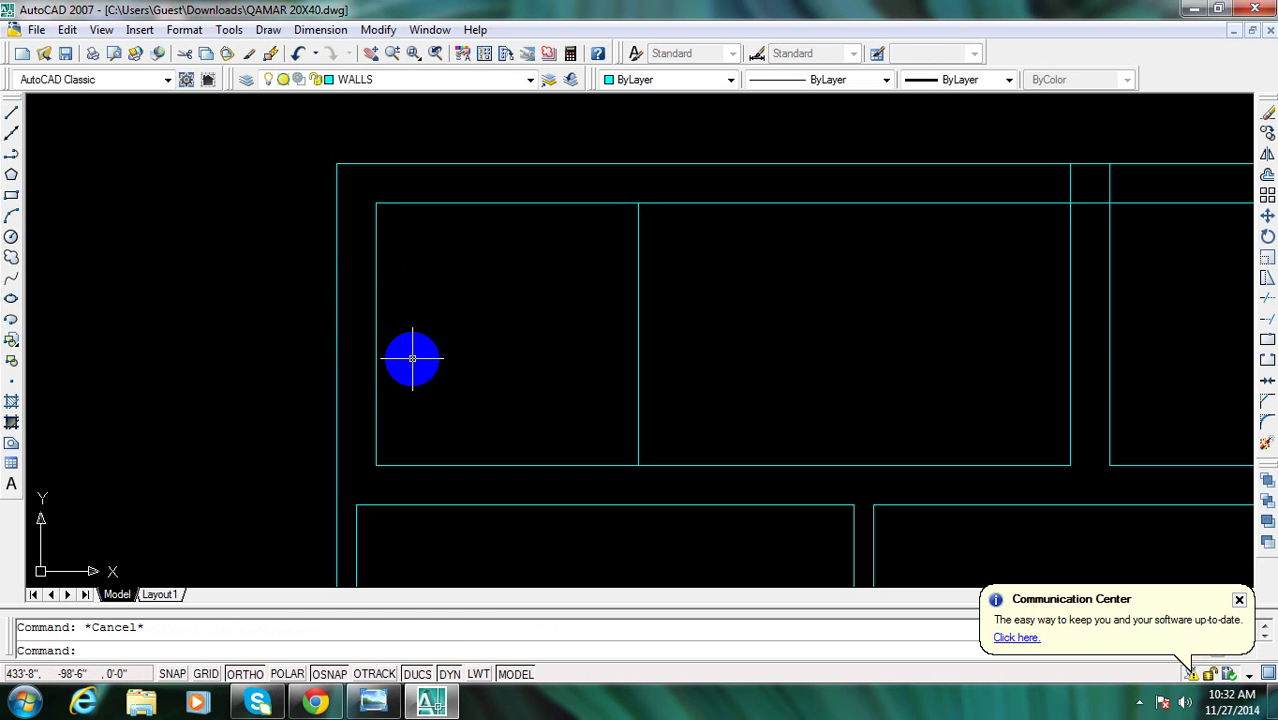
text(s)
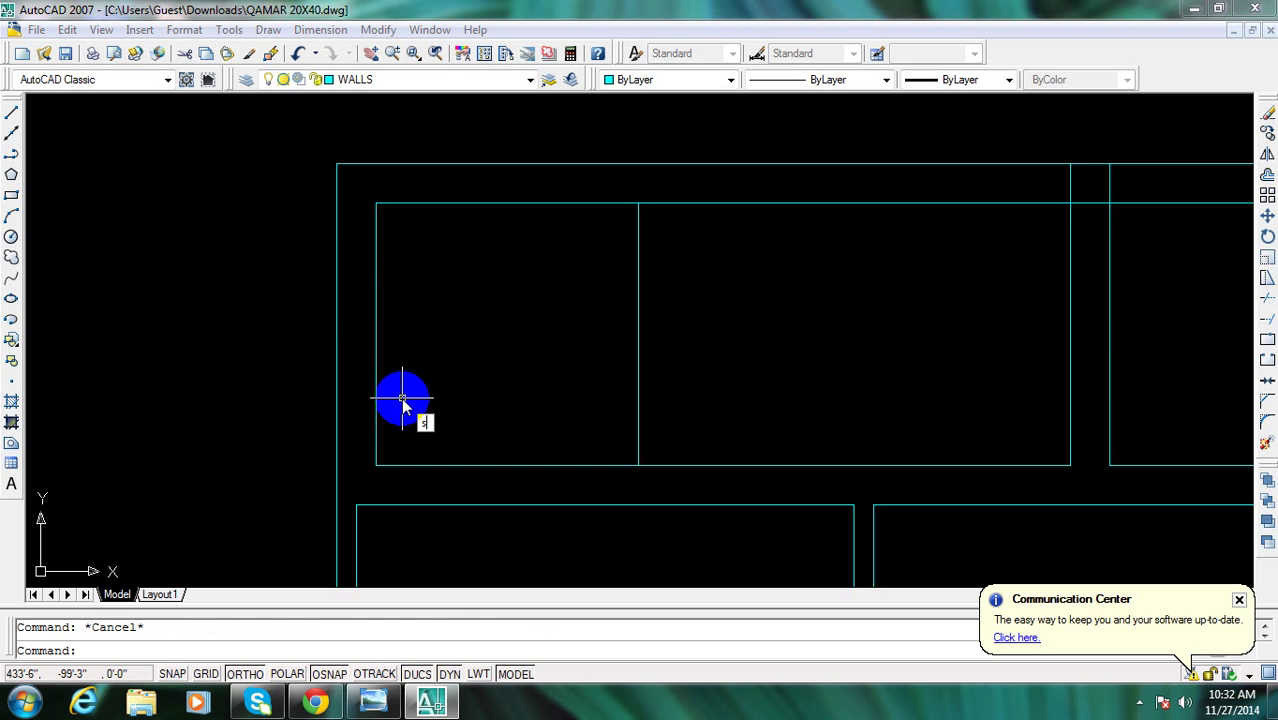
key(Return)
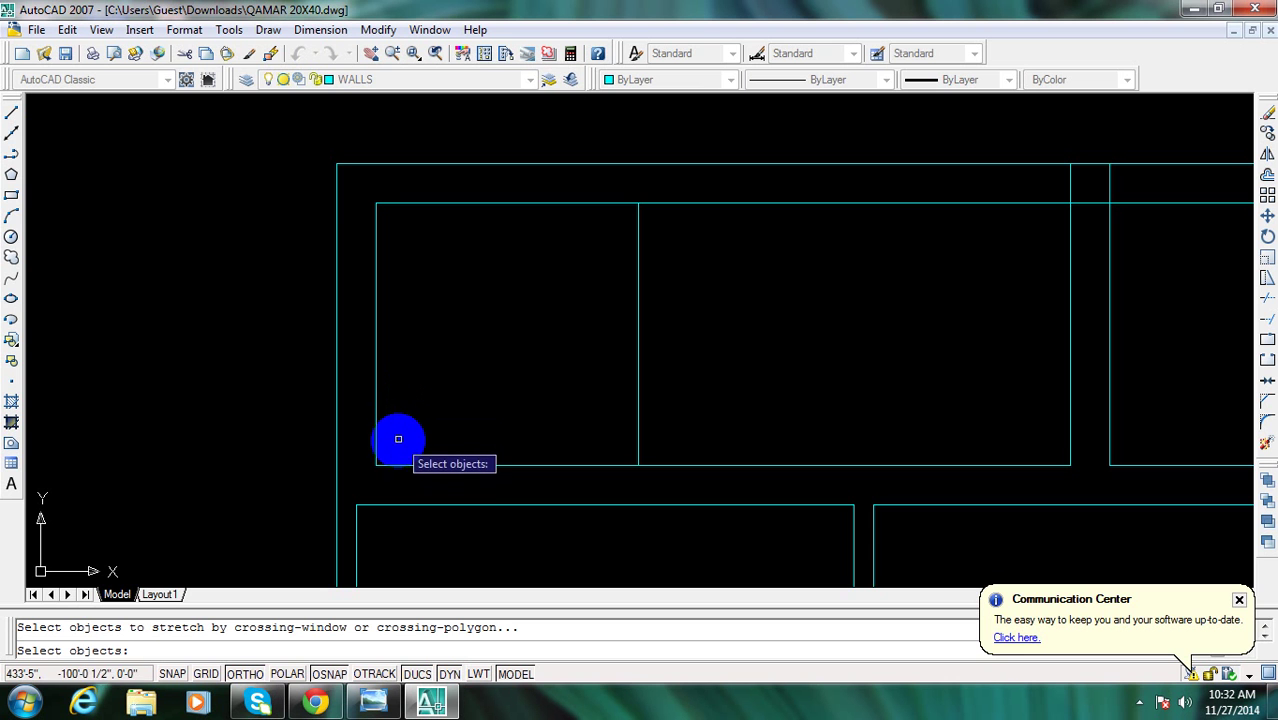
scroll(395, 471, up, 2)
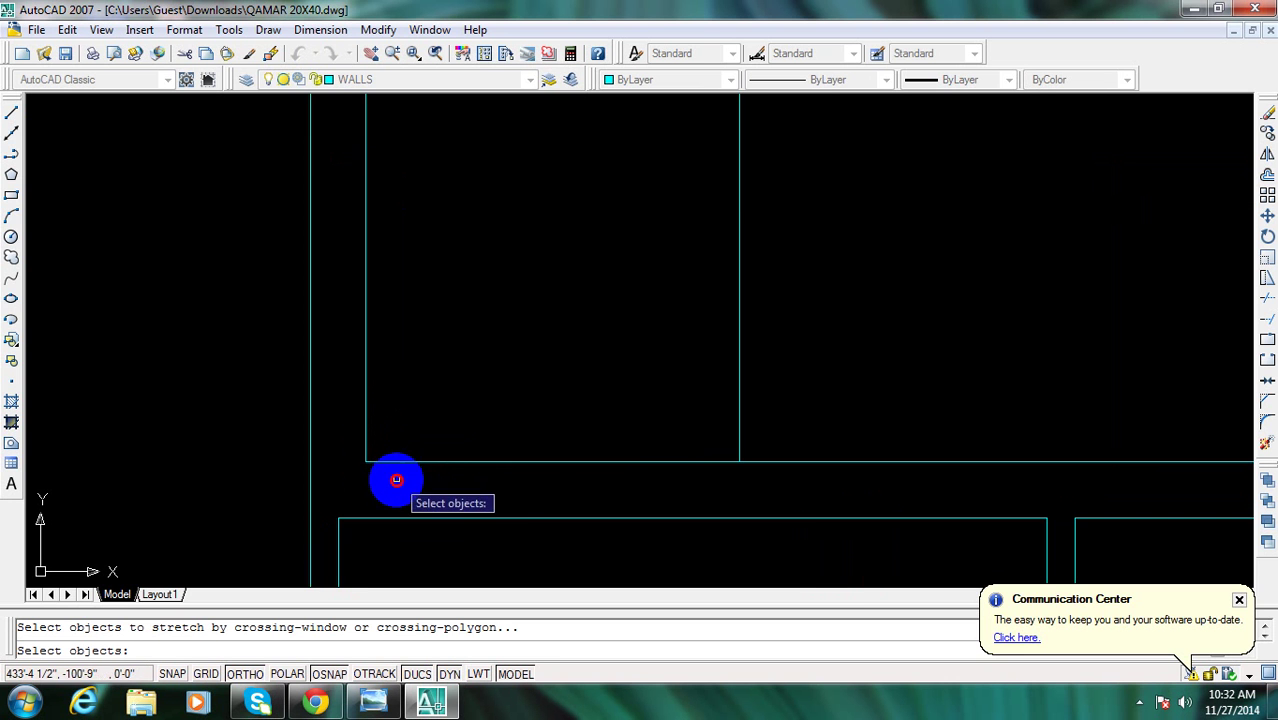
click(394, 470)
scroll(388, 450, down, 3)
click(388, 450)
key(Escape)
Stretch the inner left wall lines 4.5 inches to the left, making the wall 4½ inches thick
text(s)
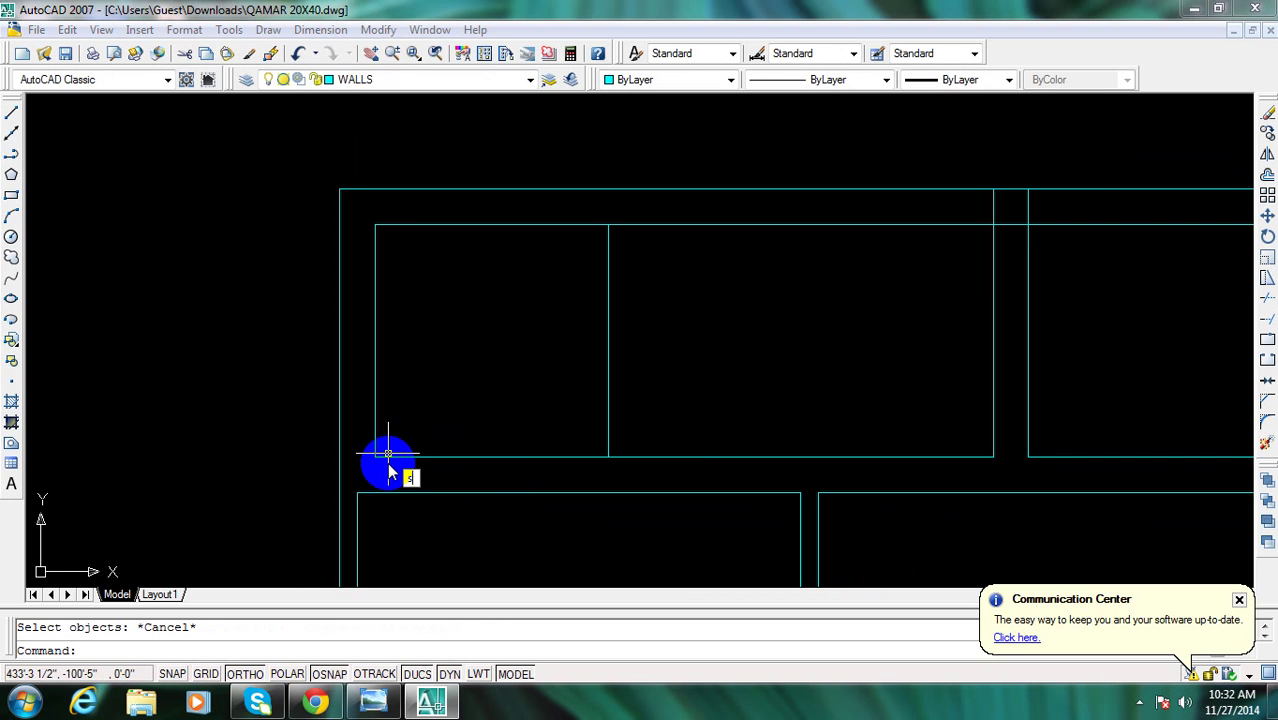
key(Return)
click(409, 470)
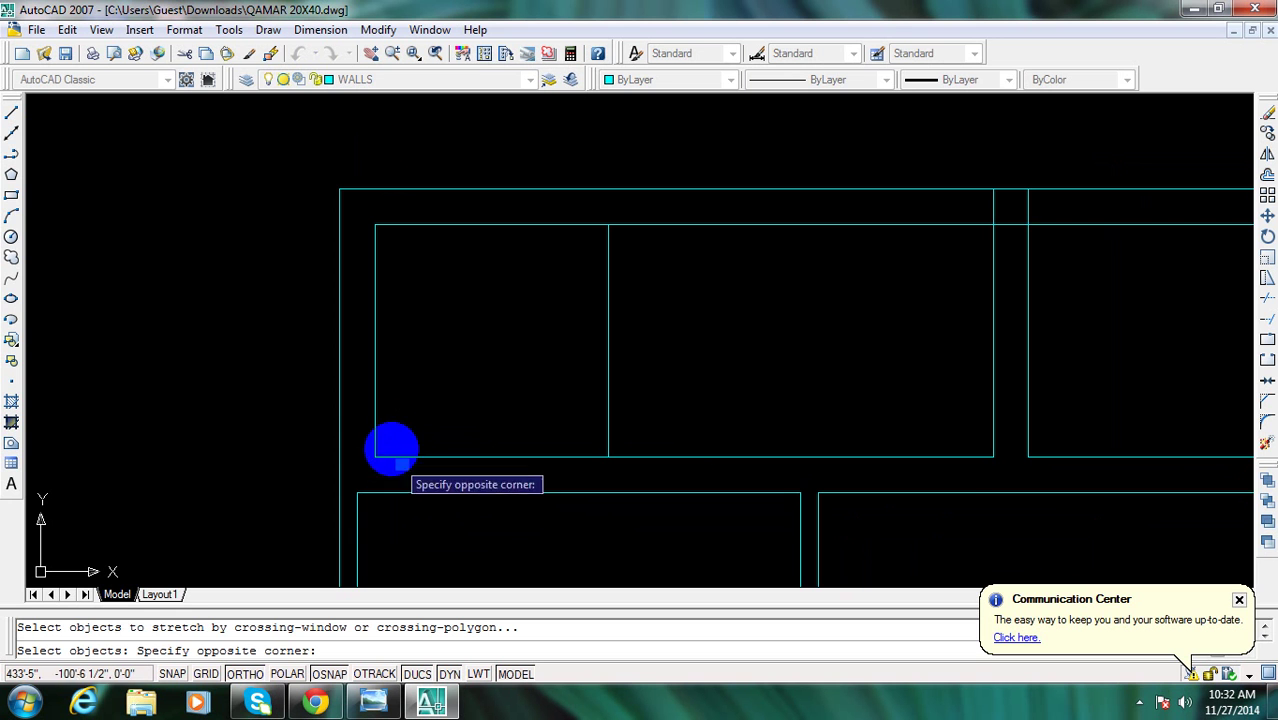
click(362, 220)
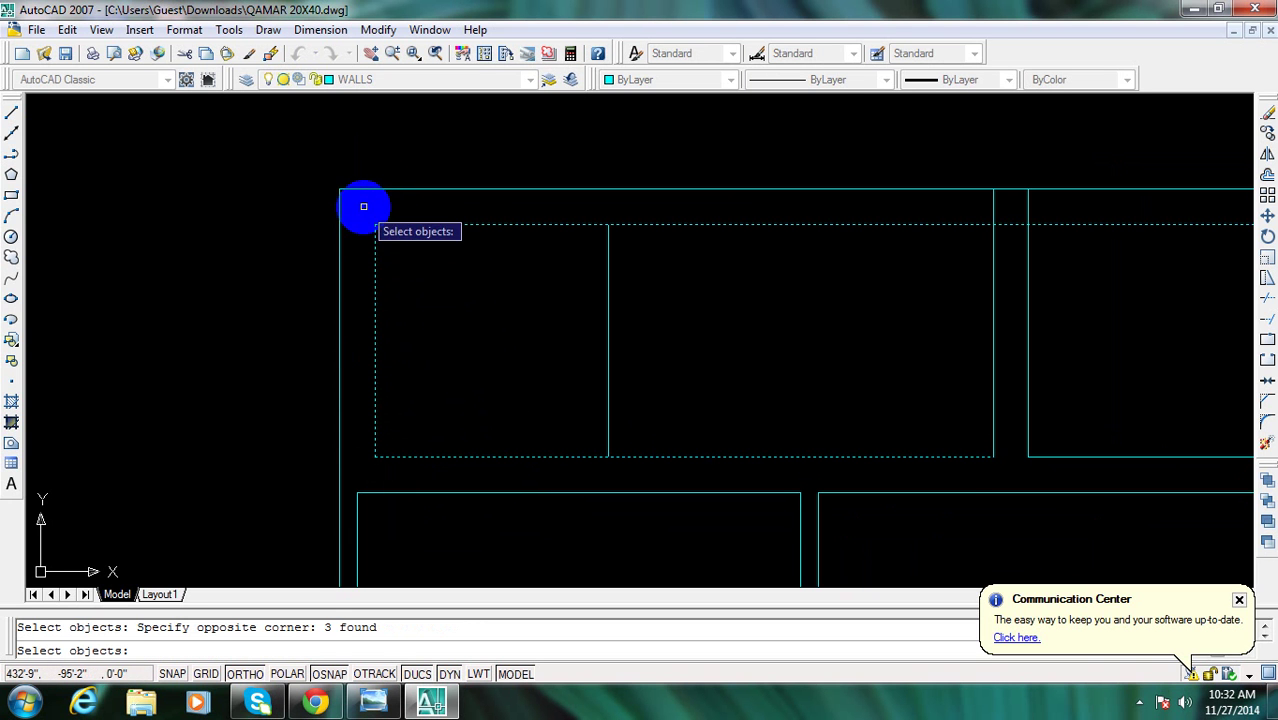
key(Return)
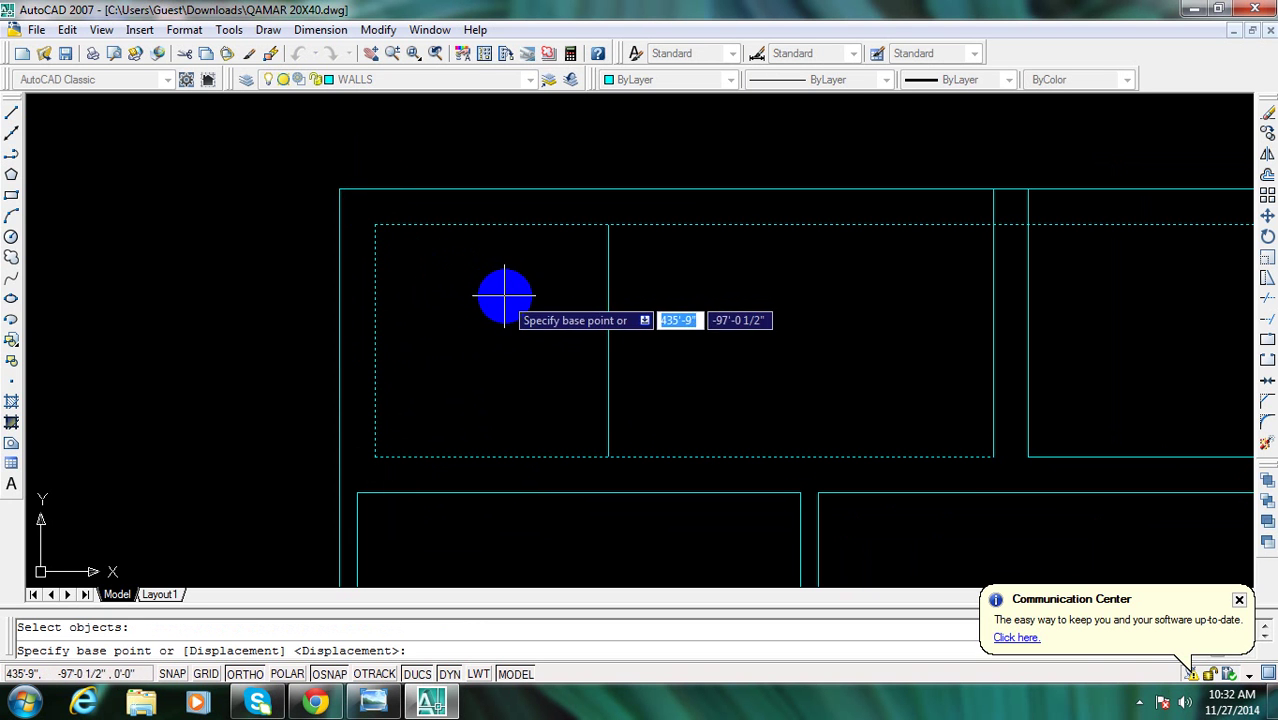
click(364, 222)
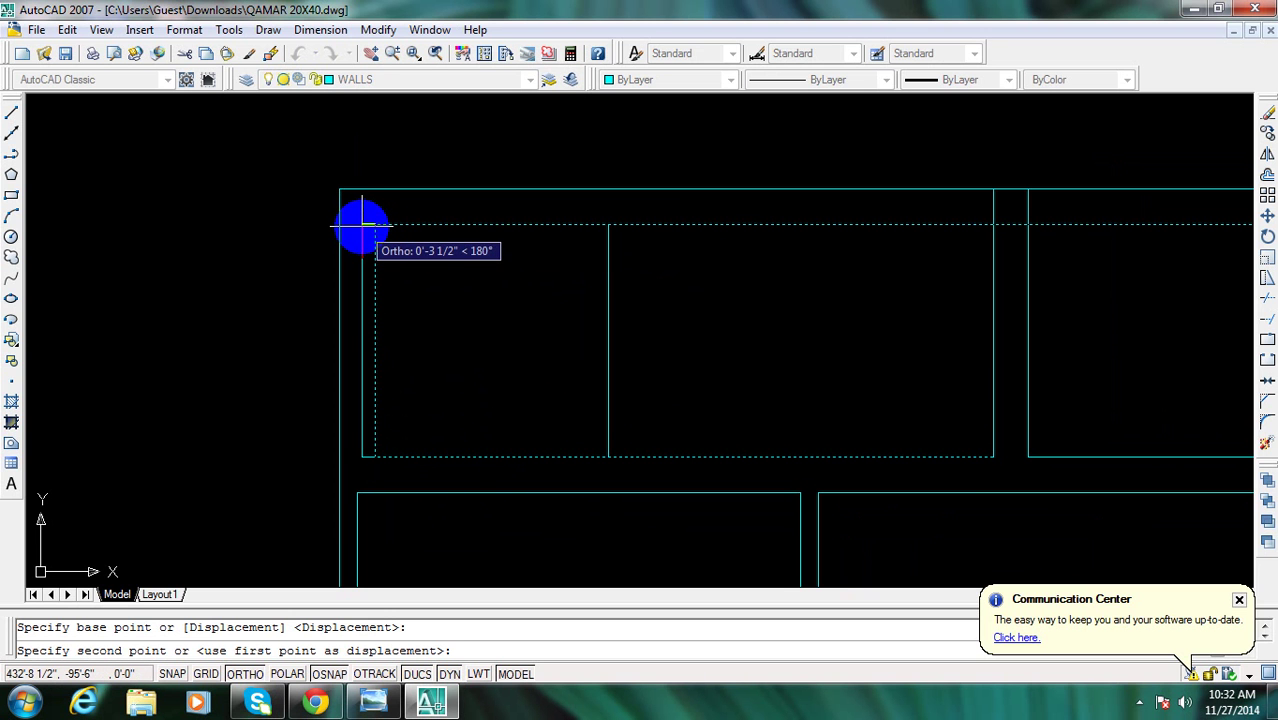
text(4.5)
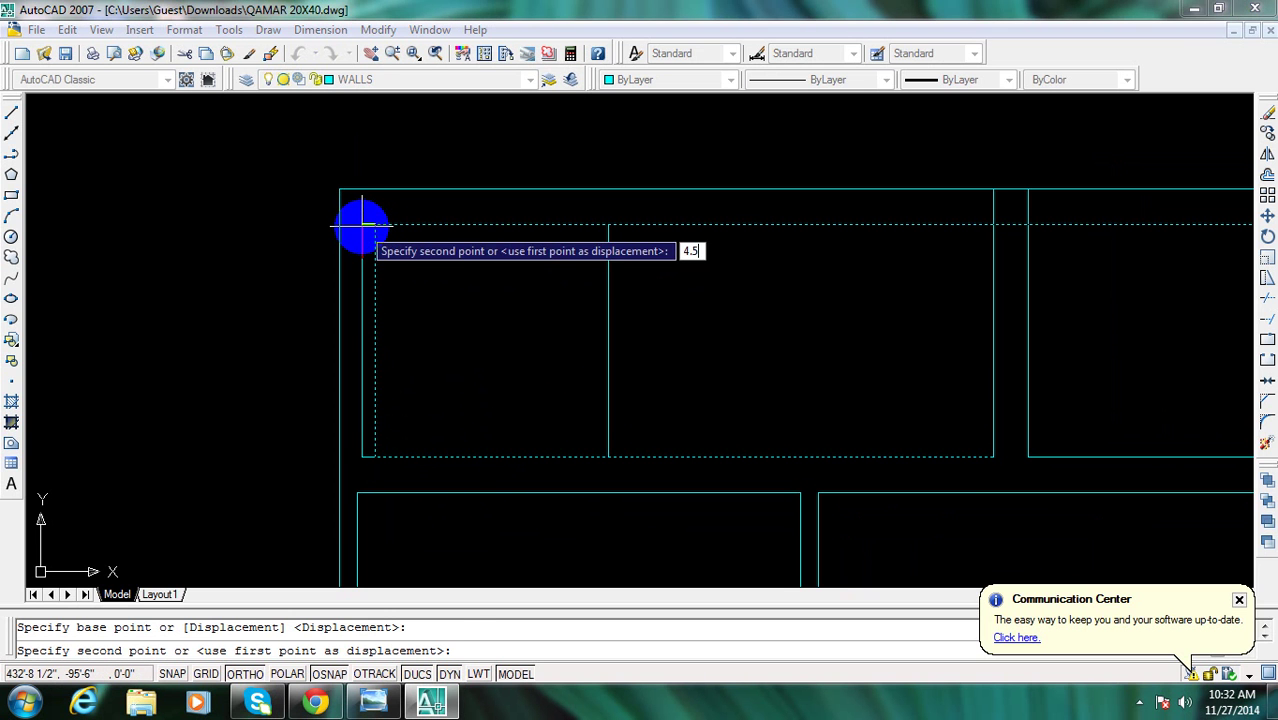
key(Return)
text(dl)
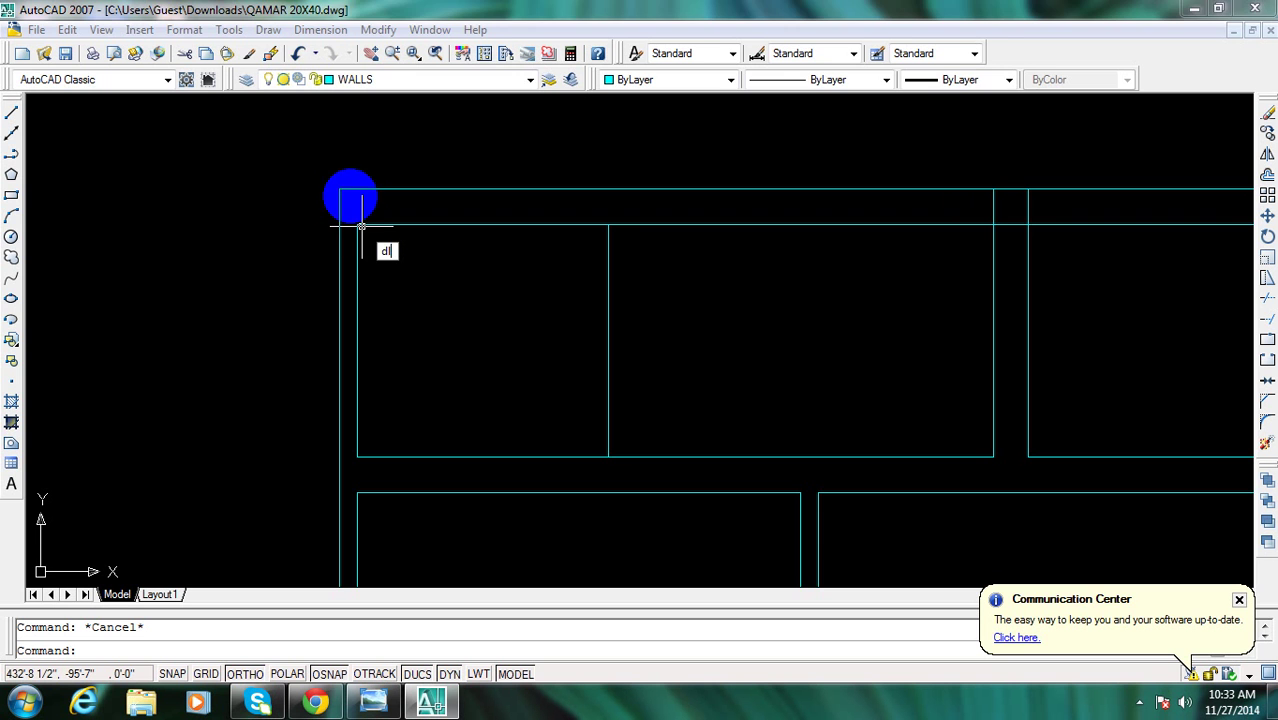
key(BackSpace)
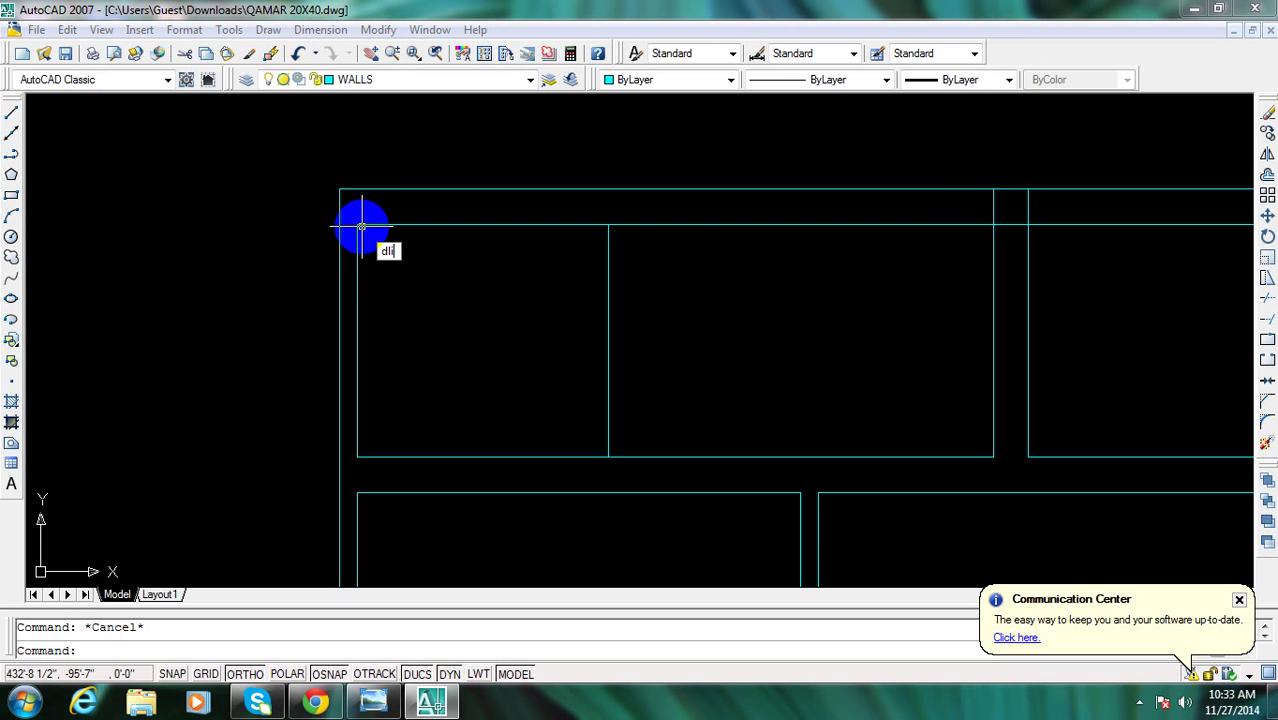
key(Return)
click(355, 238)
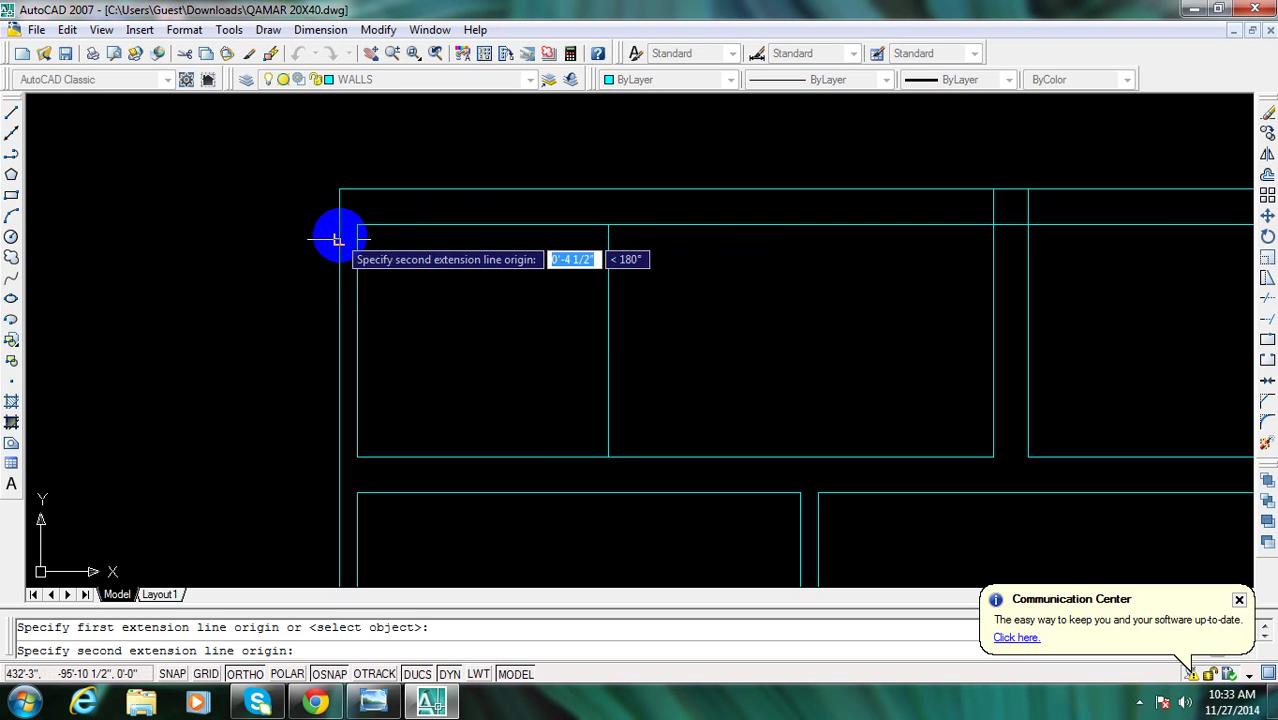
click(338, 240)
click(357, 165)
middle_drag(402, 197, 404, 269)
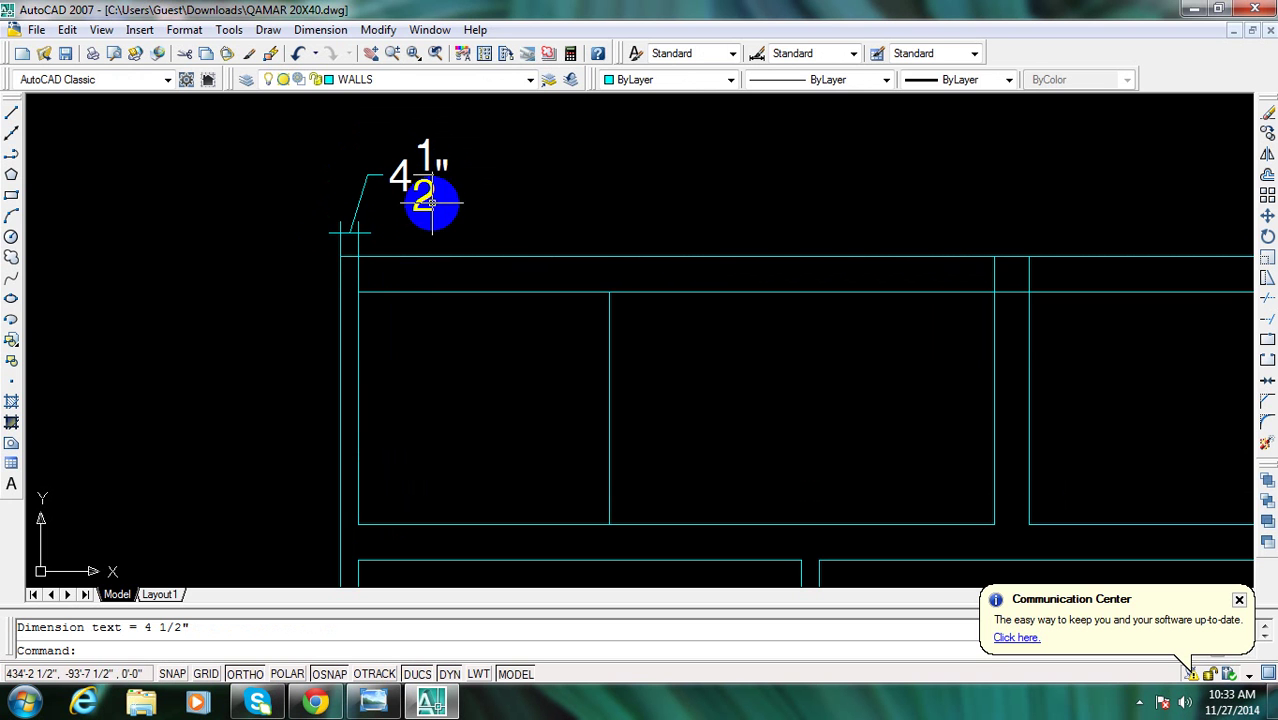
key(Escape)
text(e)
key(Return)
click(496, 177)
click(371, 194)
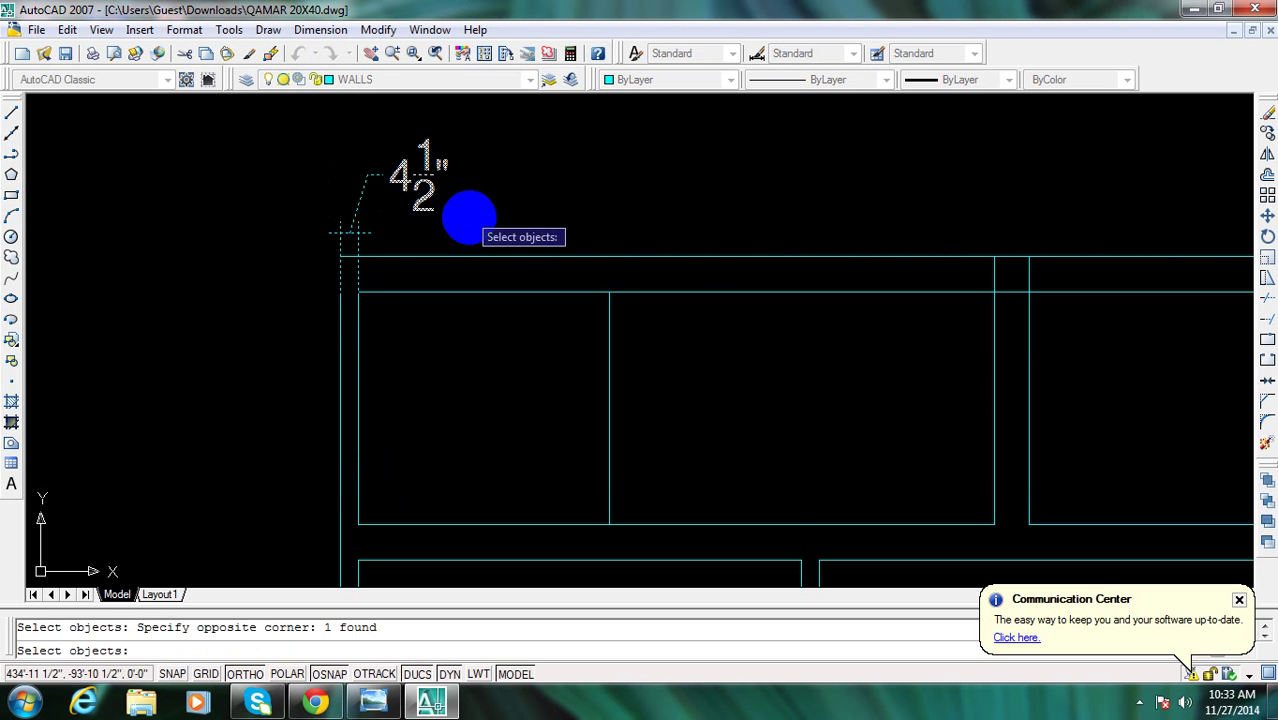
key(Return)
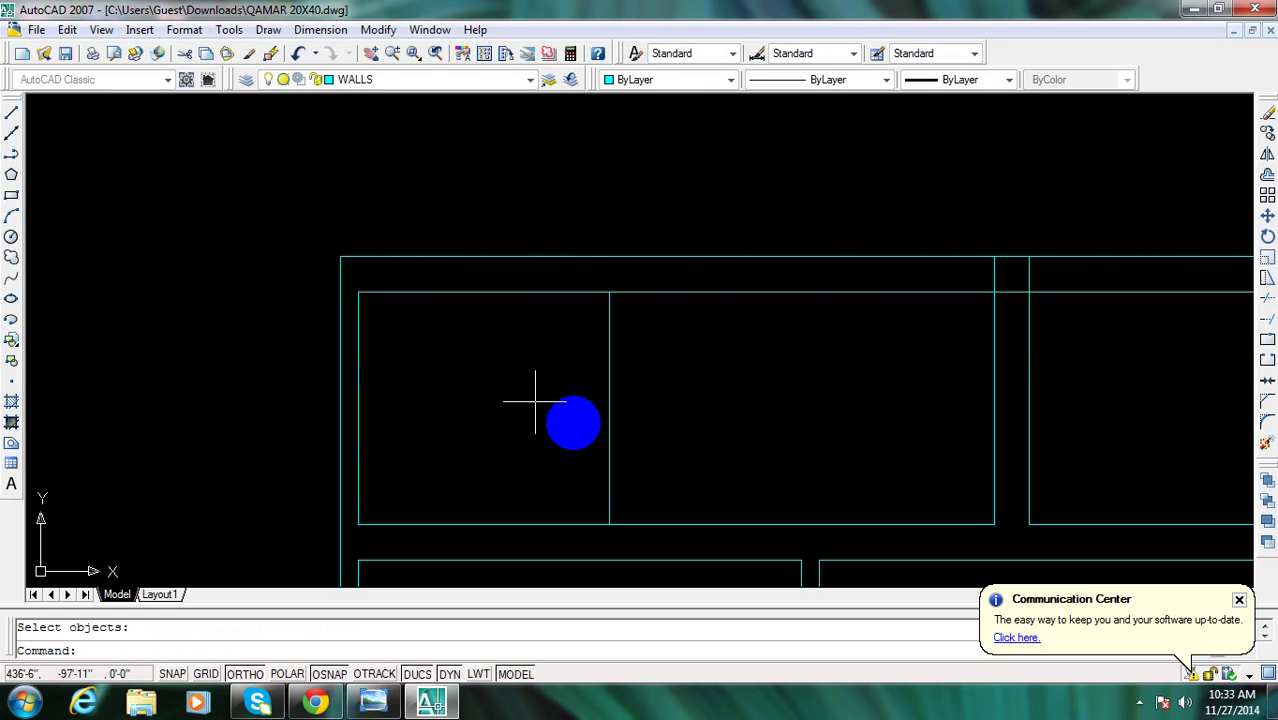
middle_drag(536, 399, 553, 357)
Offset the vertical partition line 4.5 inches to the right to make a double-lined partition
key(Escape)
text(o)
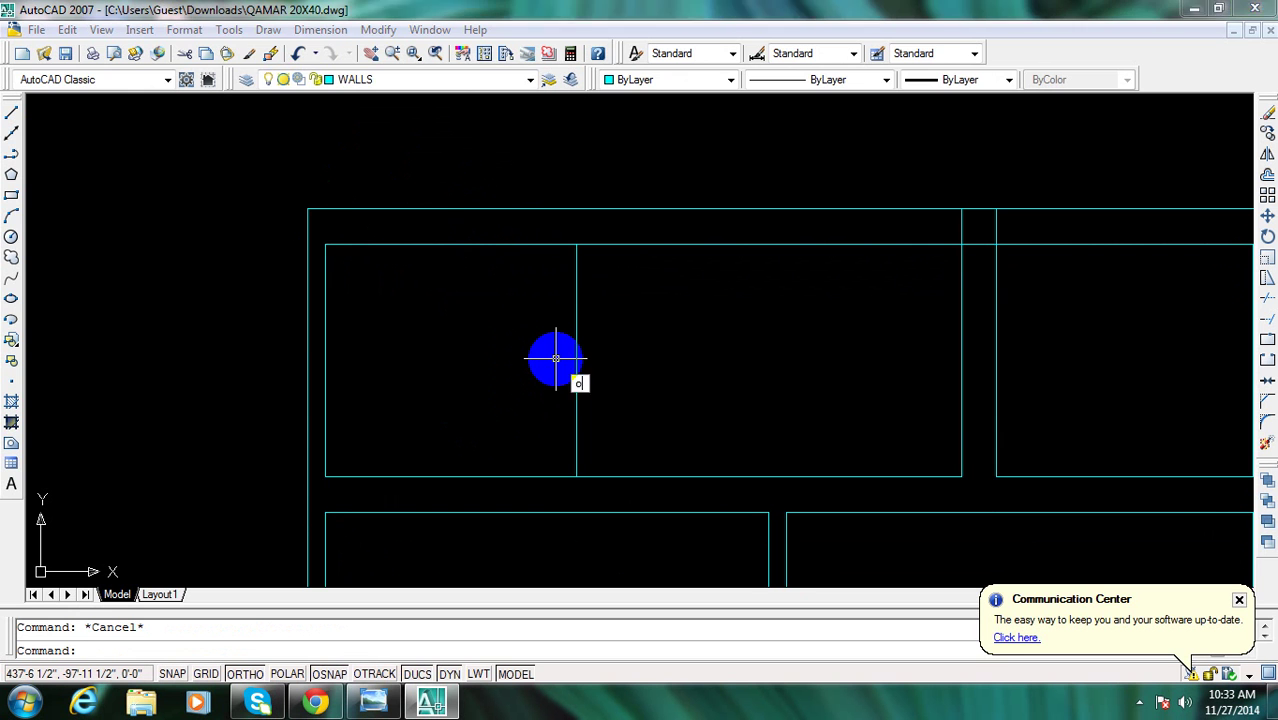
key(Return)
text(4.5)
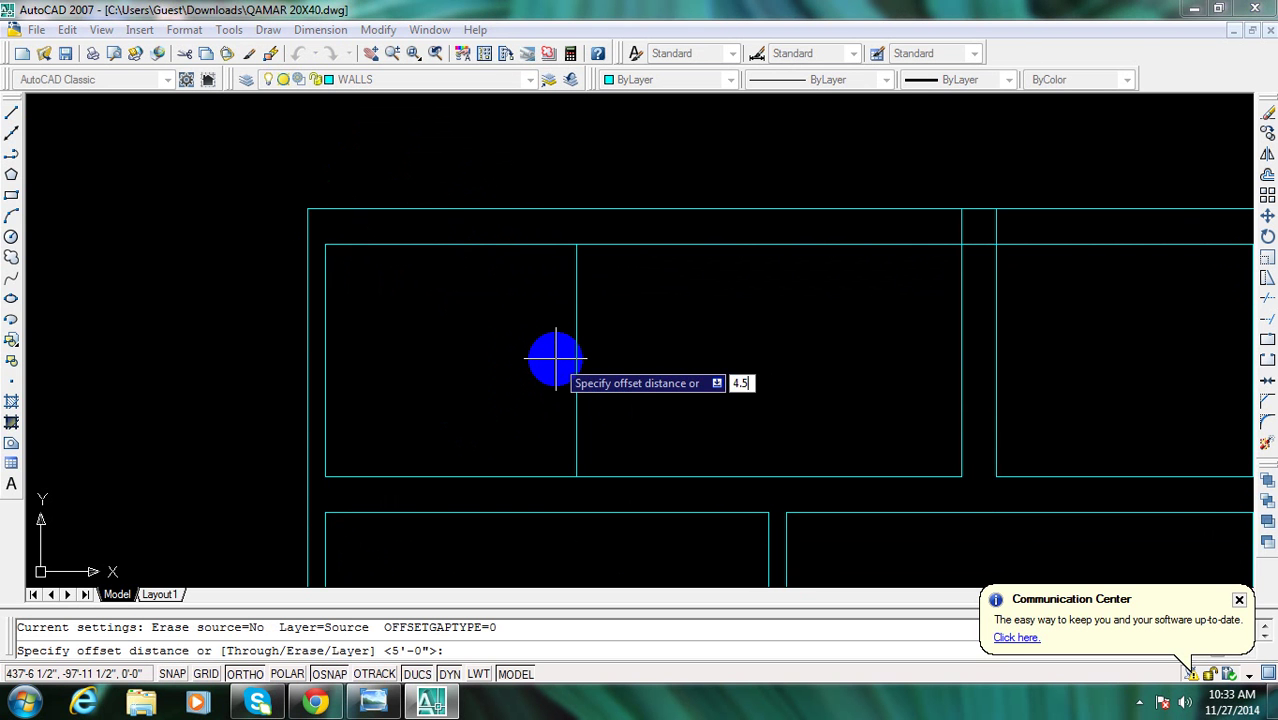
key(Return)
click(576, 348)
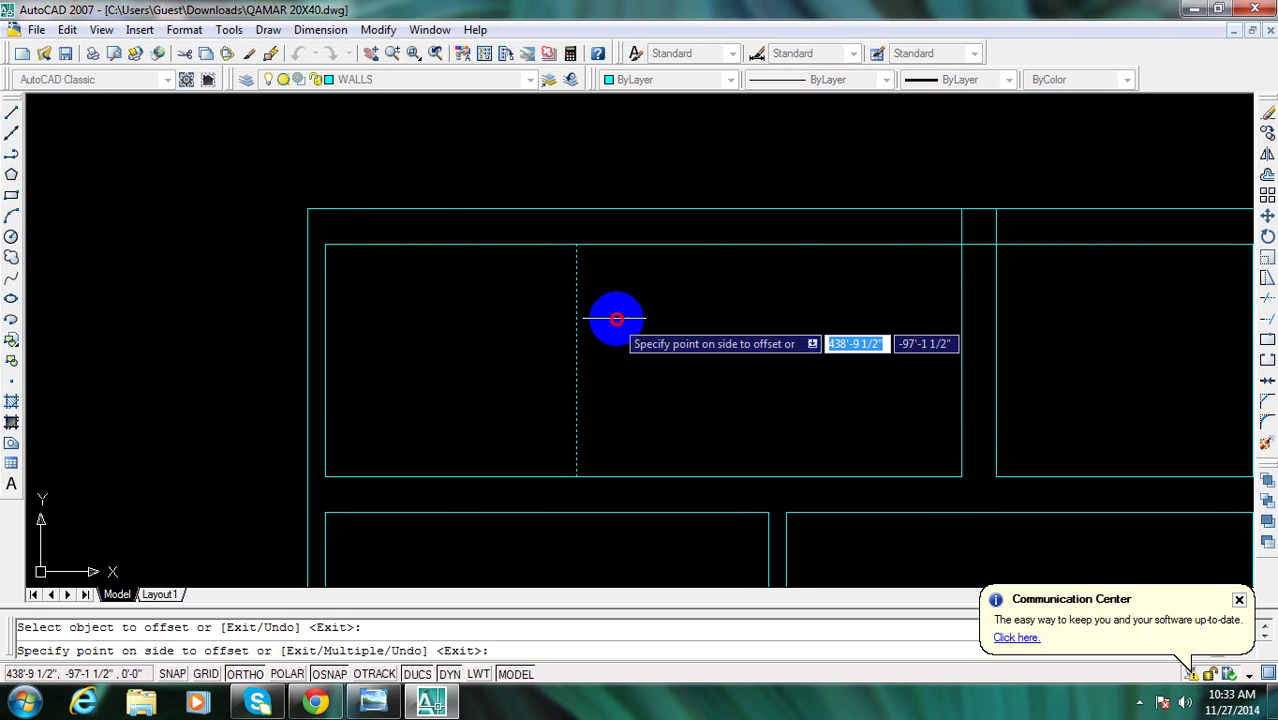
click(613, 317)
key(Escape)
Check the reference plan, then pan the drawing left to show the right-hand rooms
click(393, 706)
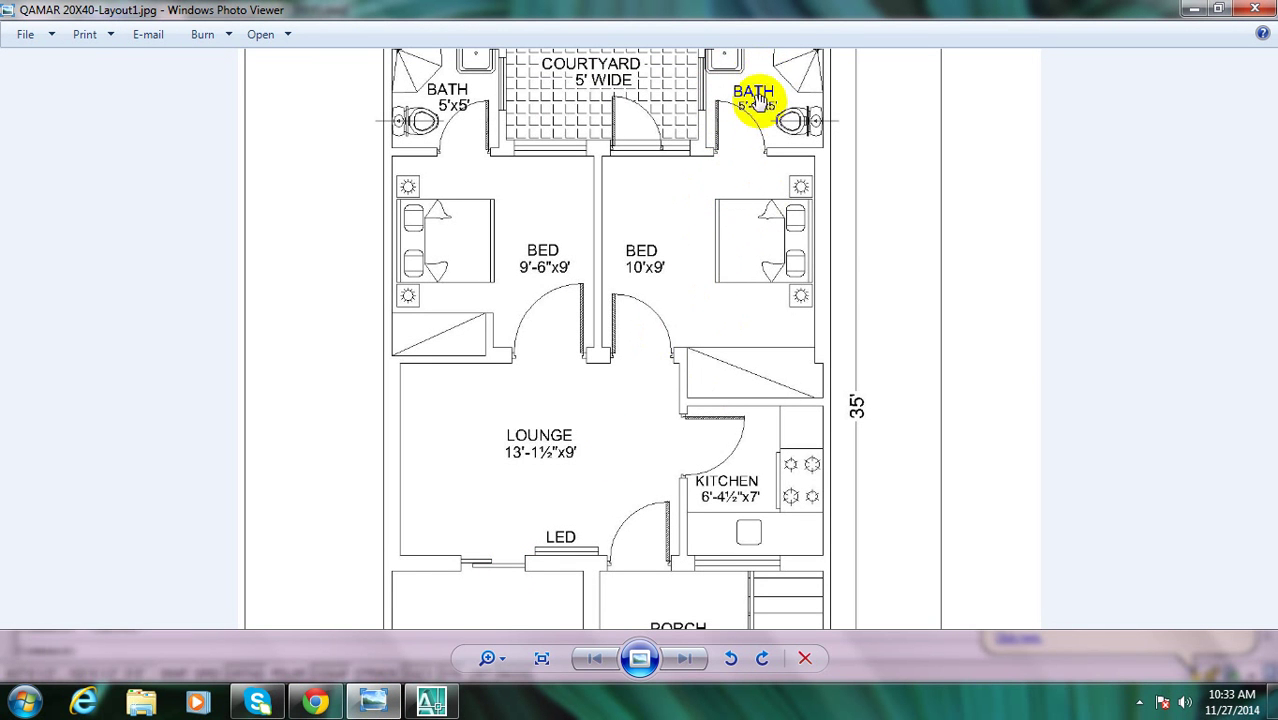
click(437, 705)
middle_drag(883, 336, 555, 335)
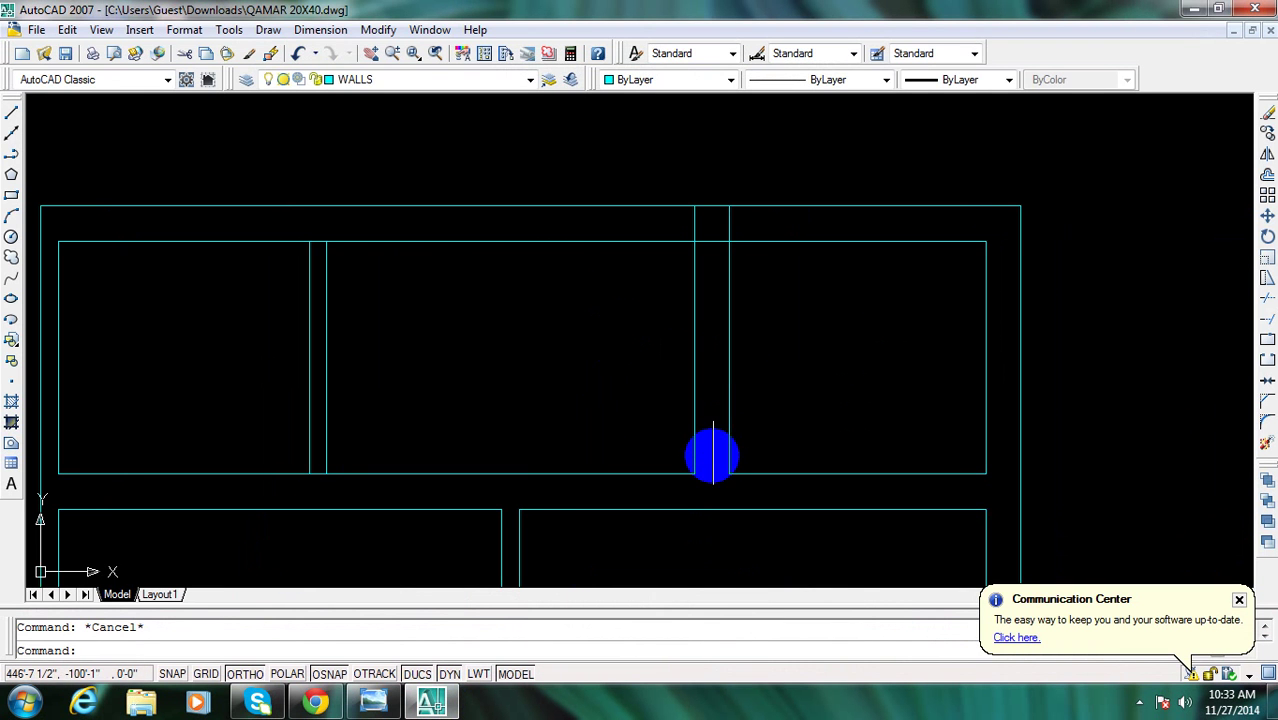
Stretch the right partition's left line 4.5 inches to the right
text(s)
key(Return)
click(708, 486)
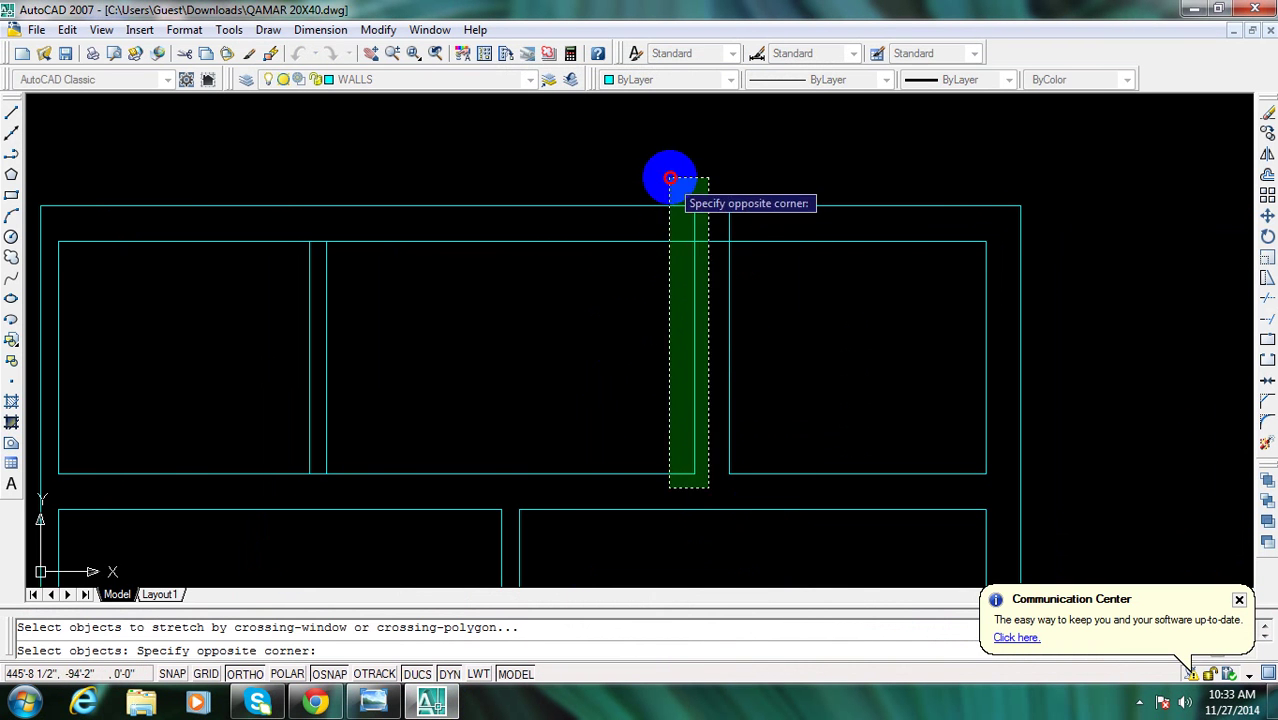
click(657, 175)
key(Return)
click(657, 173)
text(4.5)
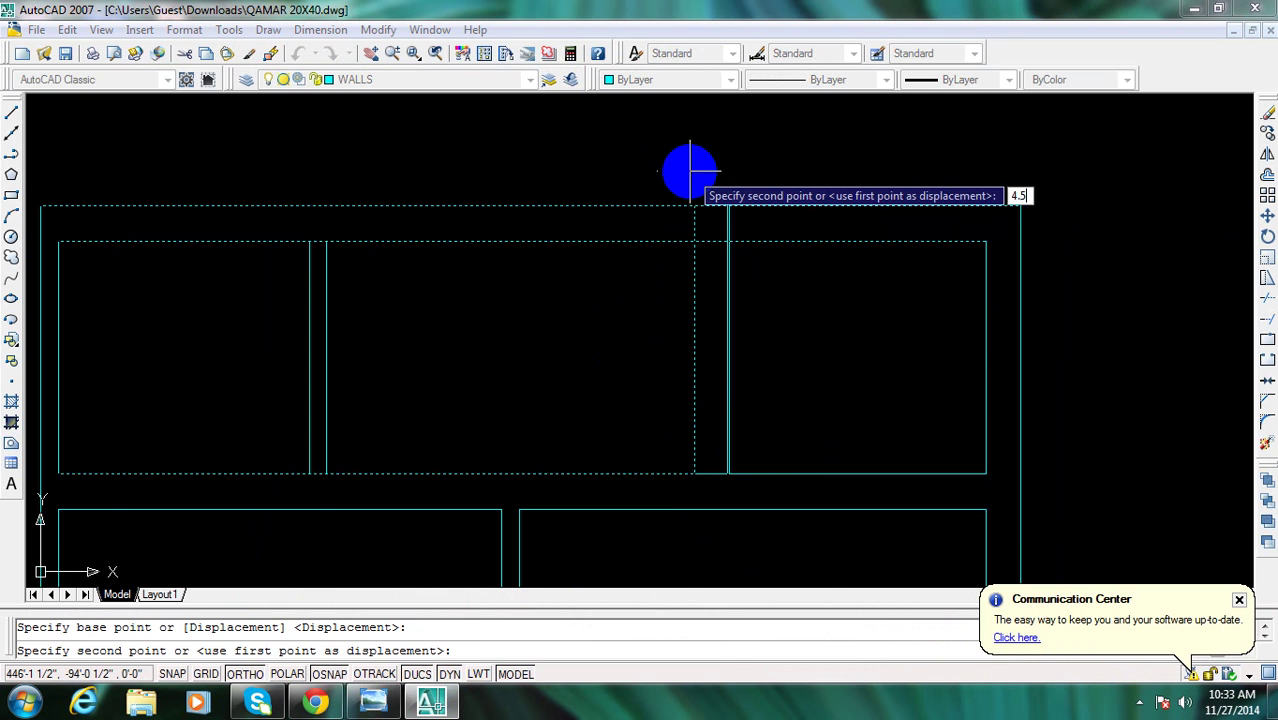
key(Return)
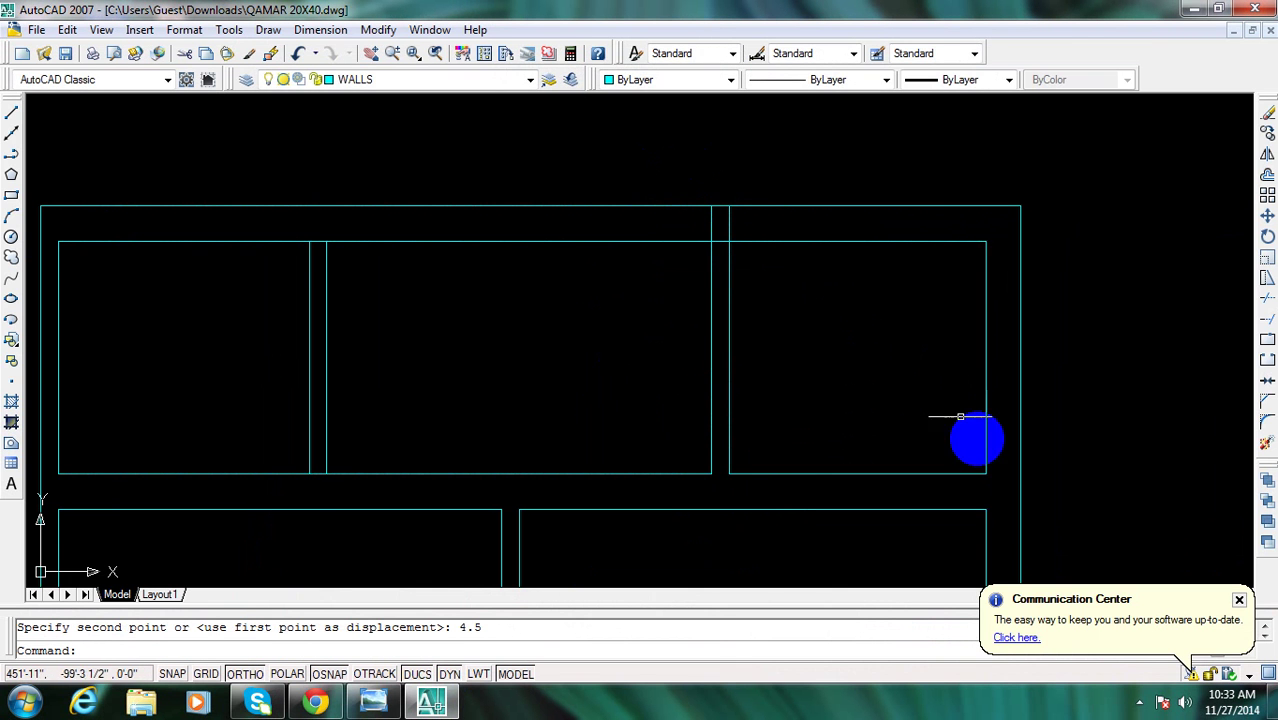
Stretch the right-hand room's wall lines 4.5 inches to the right
key(Return)
click(999, 487)
click(692, 170)
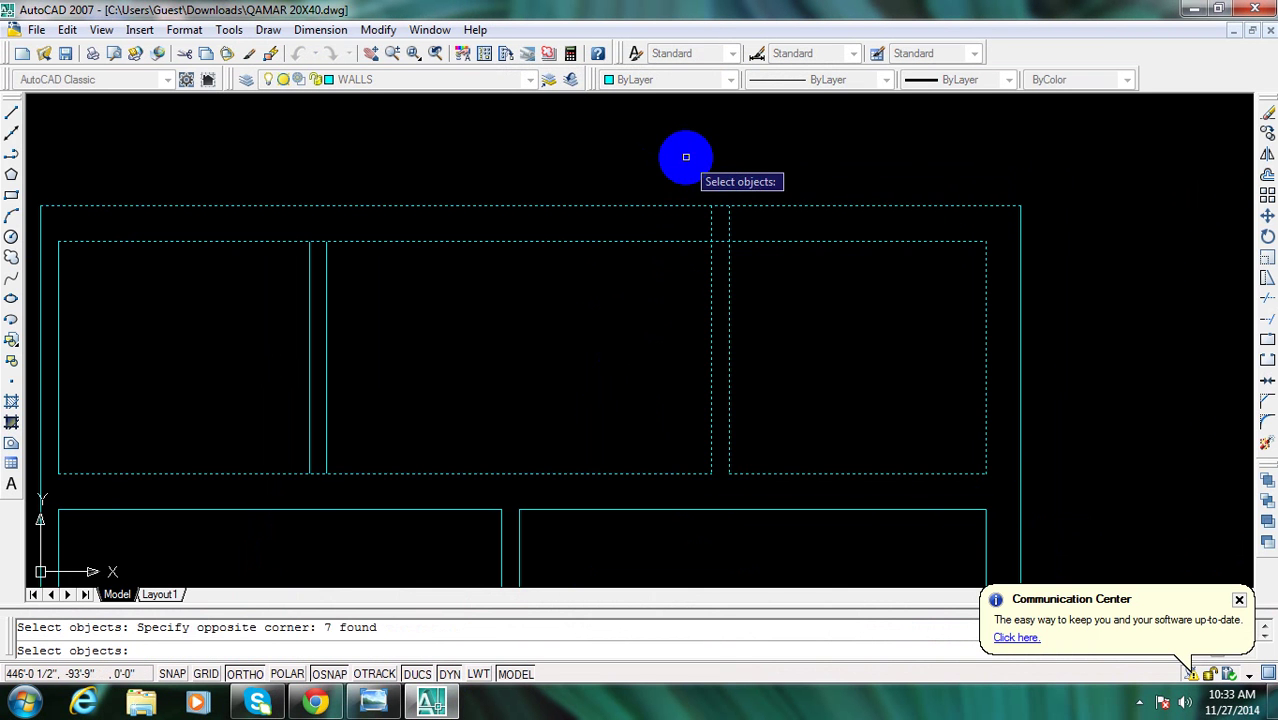
key(Return)
click(695, 158)
text(4.5)
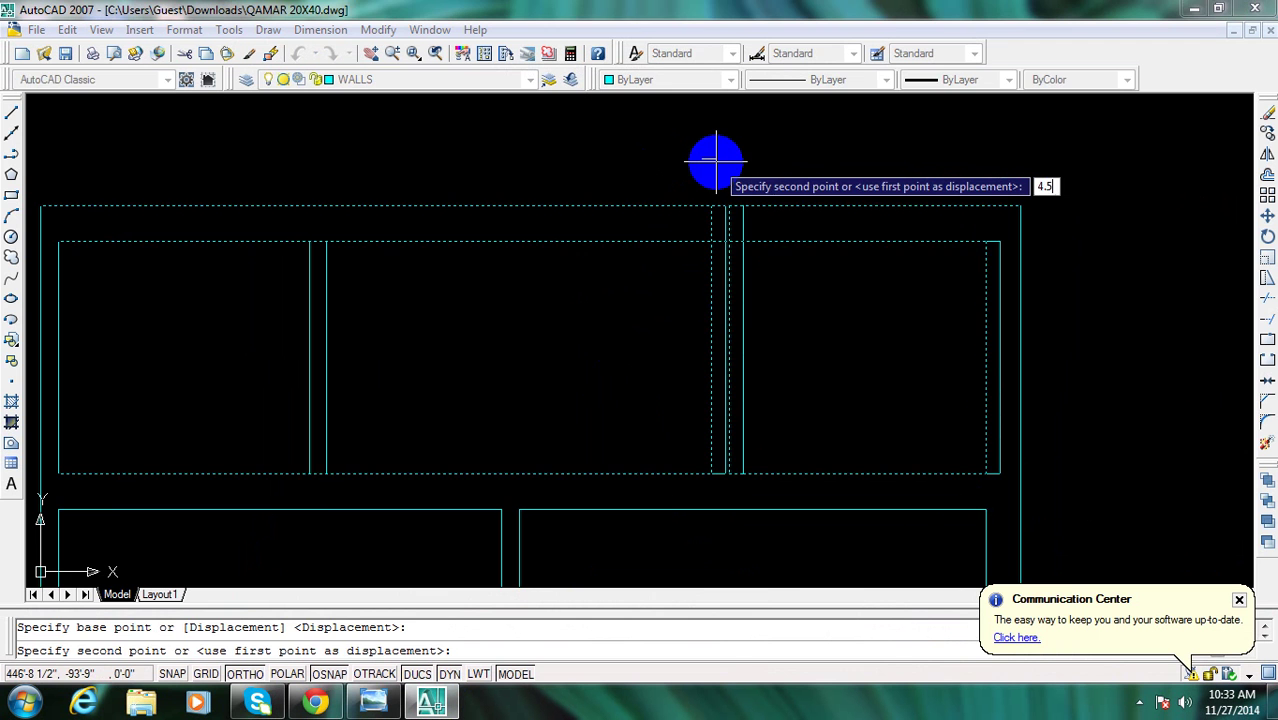
key(Return)
key(Escape)
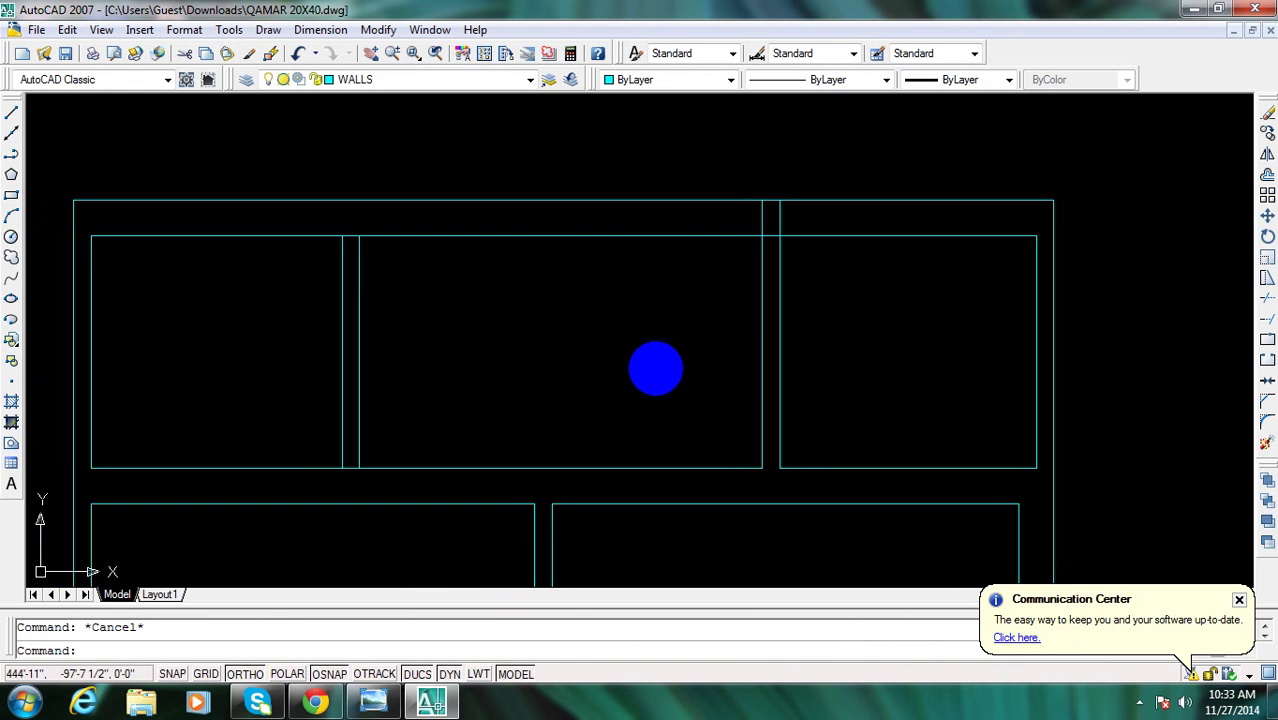
click(432, 703)
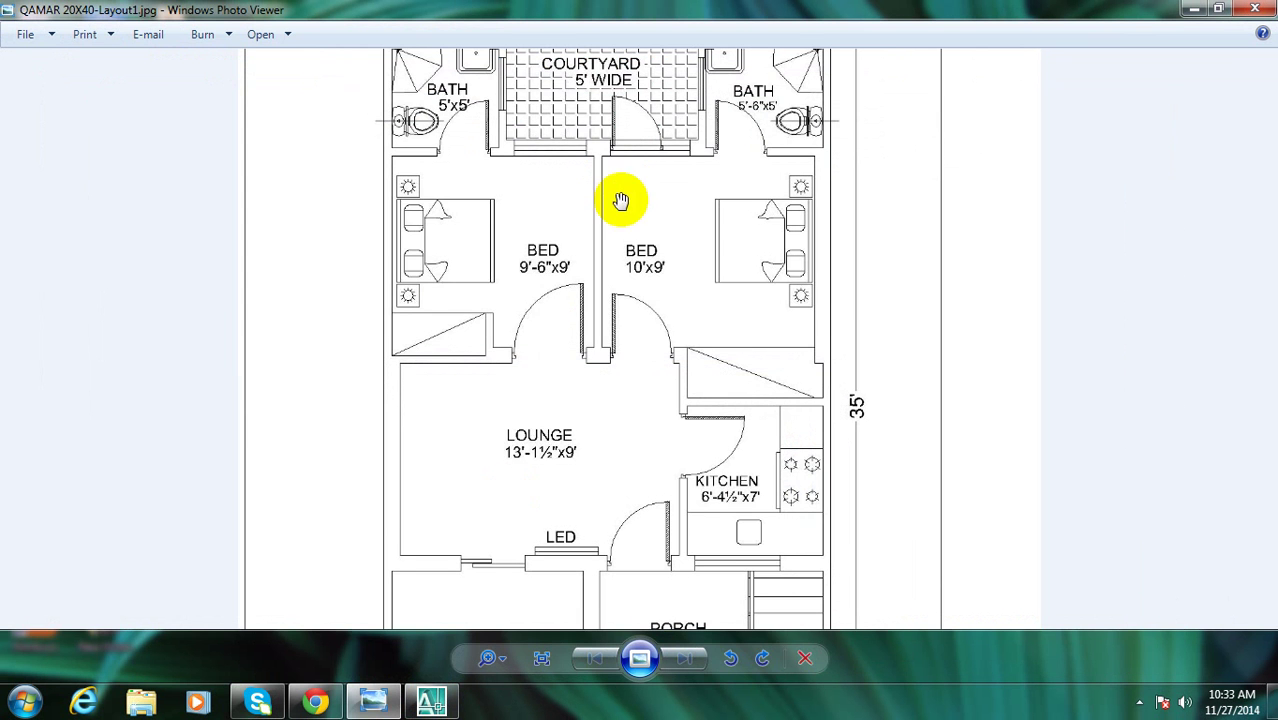
scroll(621, 201, down, 3)
scroll(615, 65, up, 3)
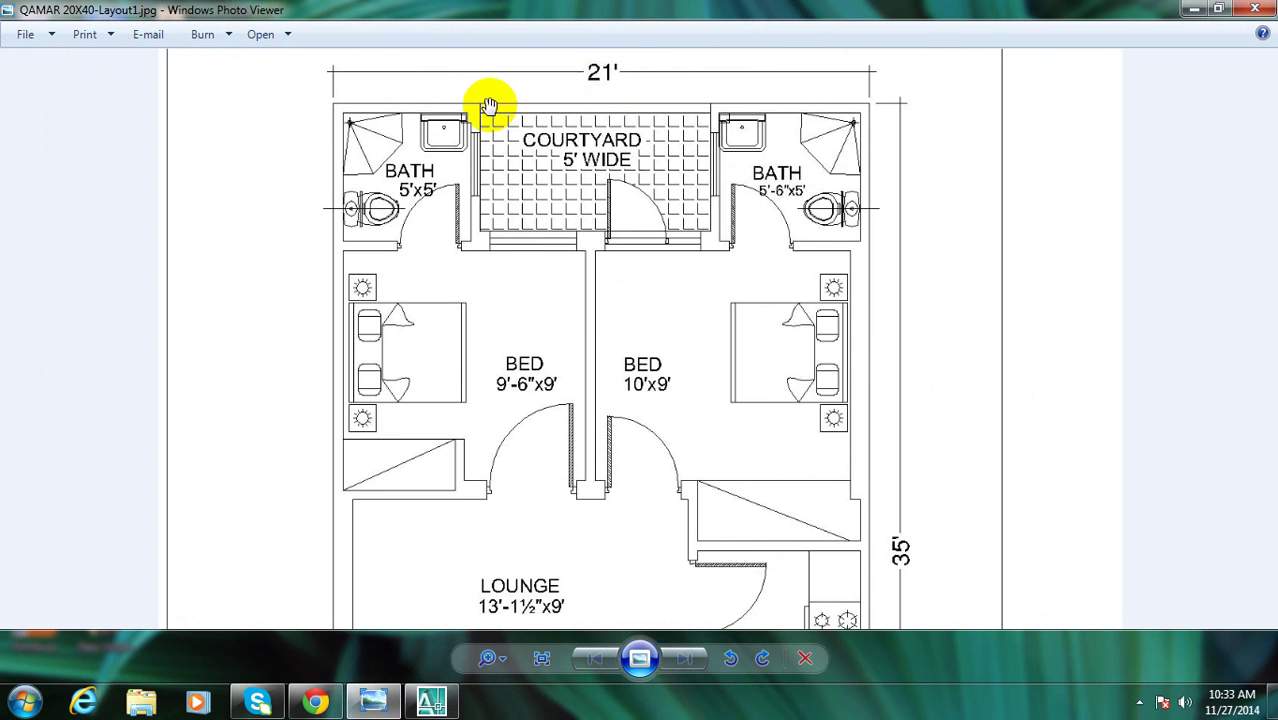
scroll(564, 107, up, 2)
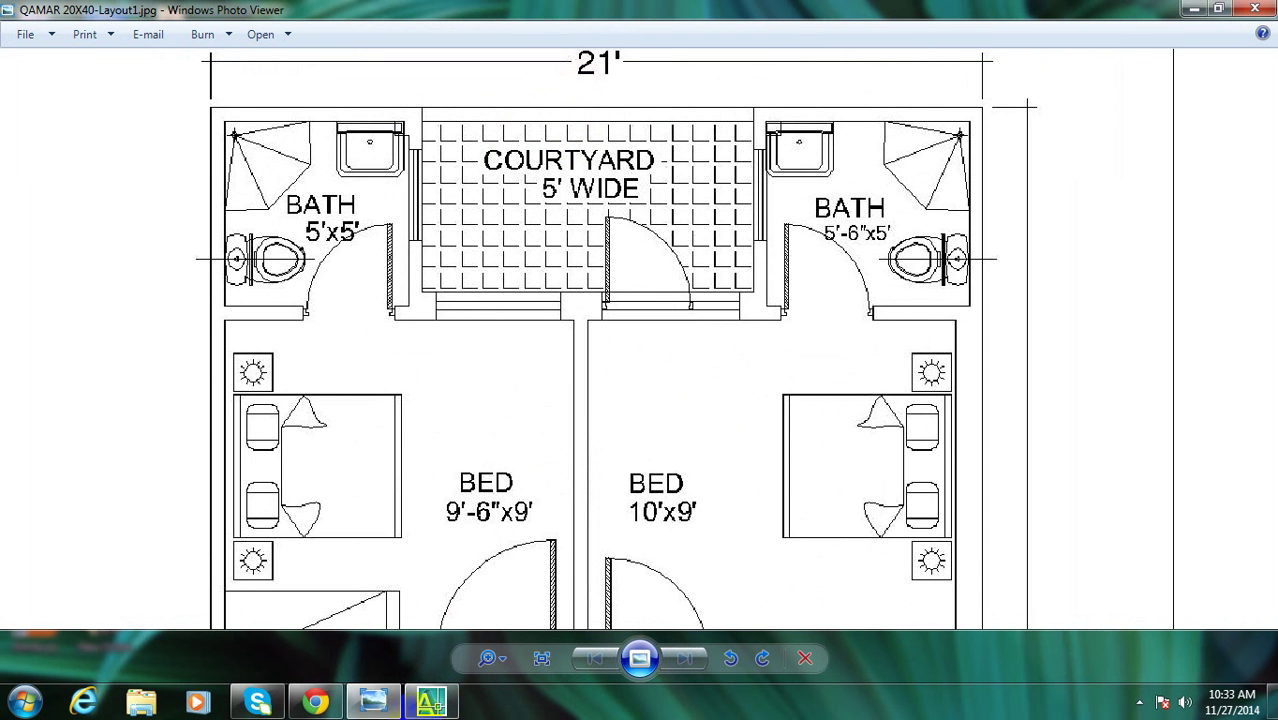
mouse_move(431, 701)
click(442, 520)
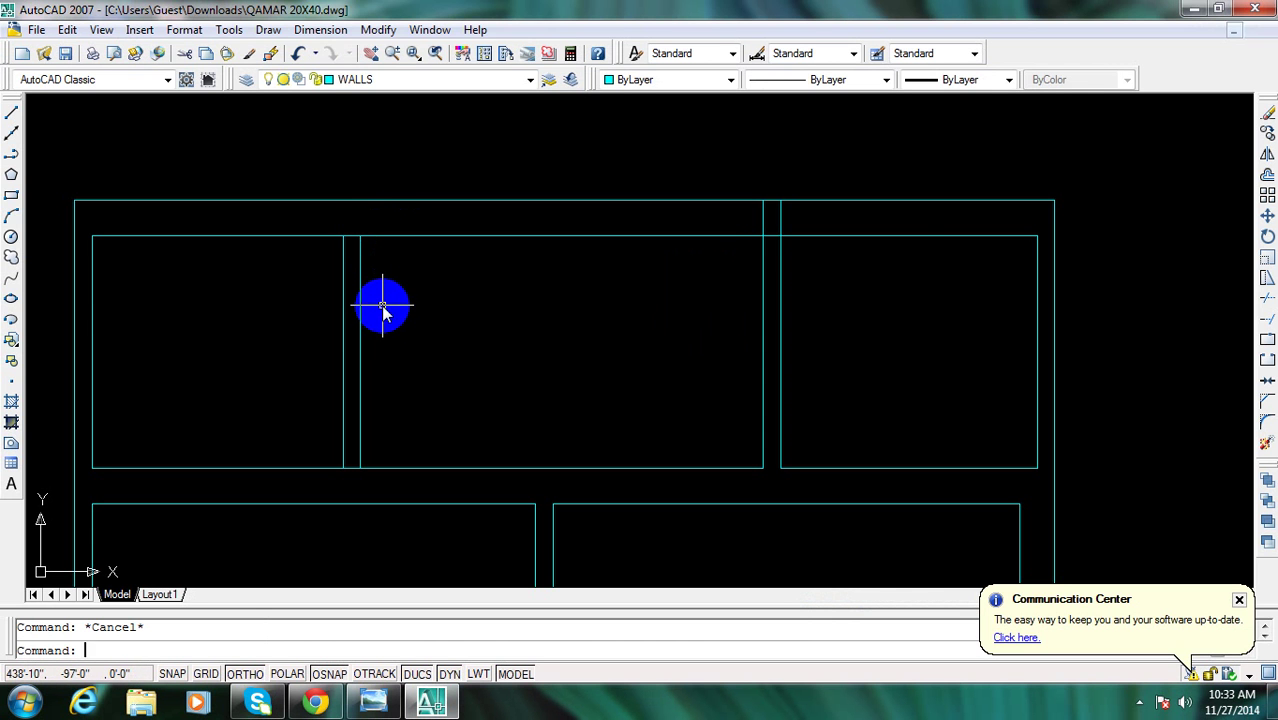
Trim away the extra wall line segment at the top of the middle room
text(tr)
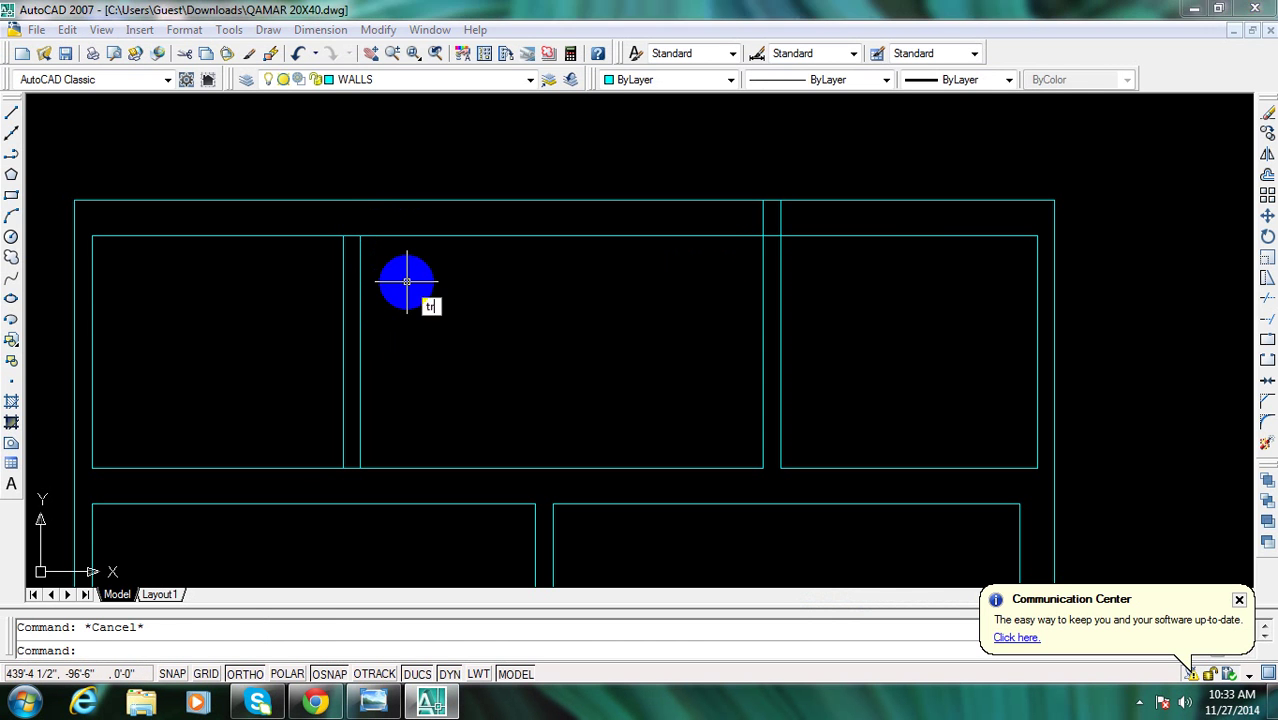
key(Return)
key(Return)
click(455, 237)
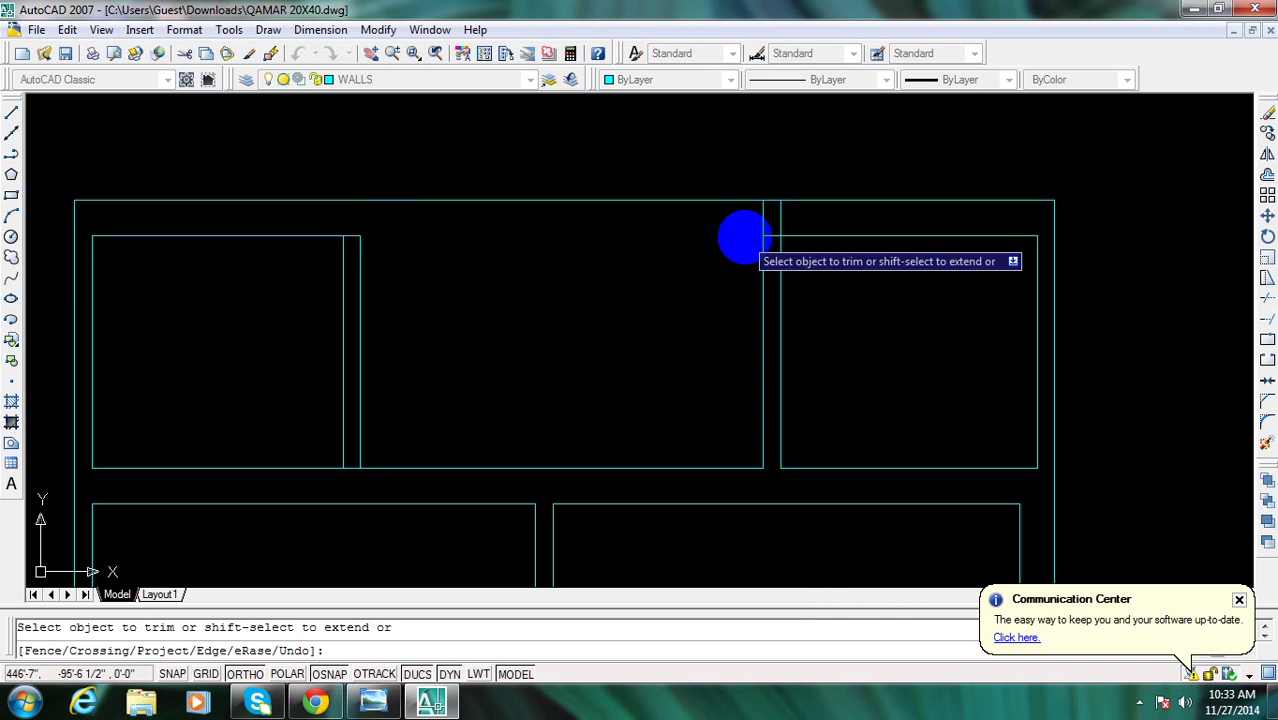
key(Escape)
text(f)
key(Return)
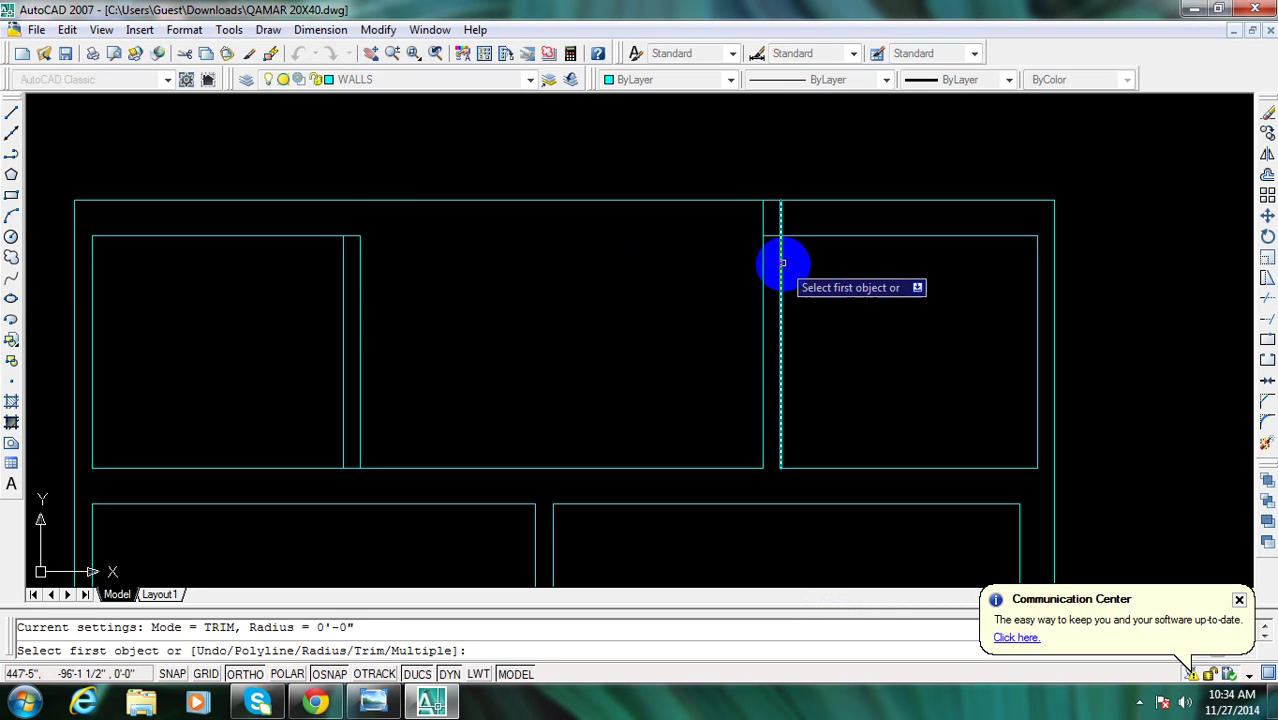
click(779, 262)
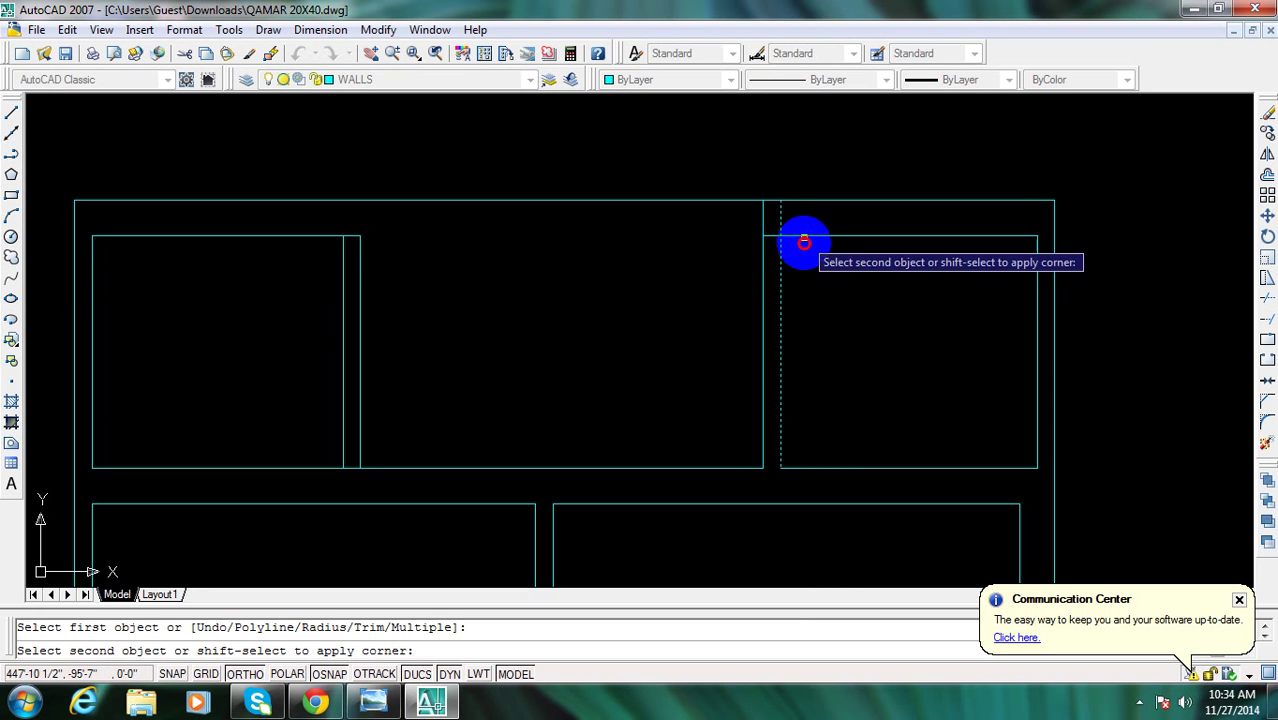
key(Escape)
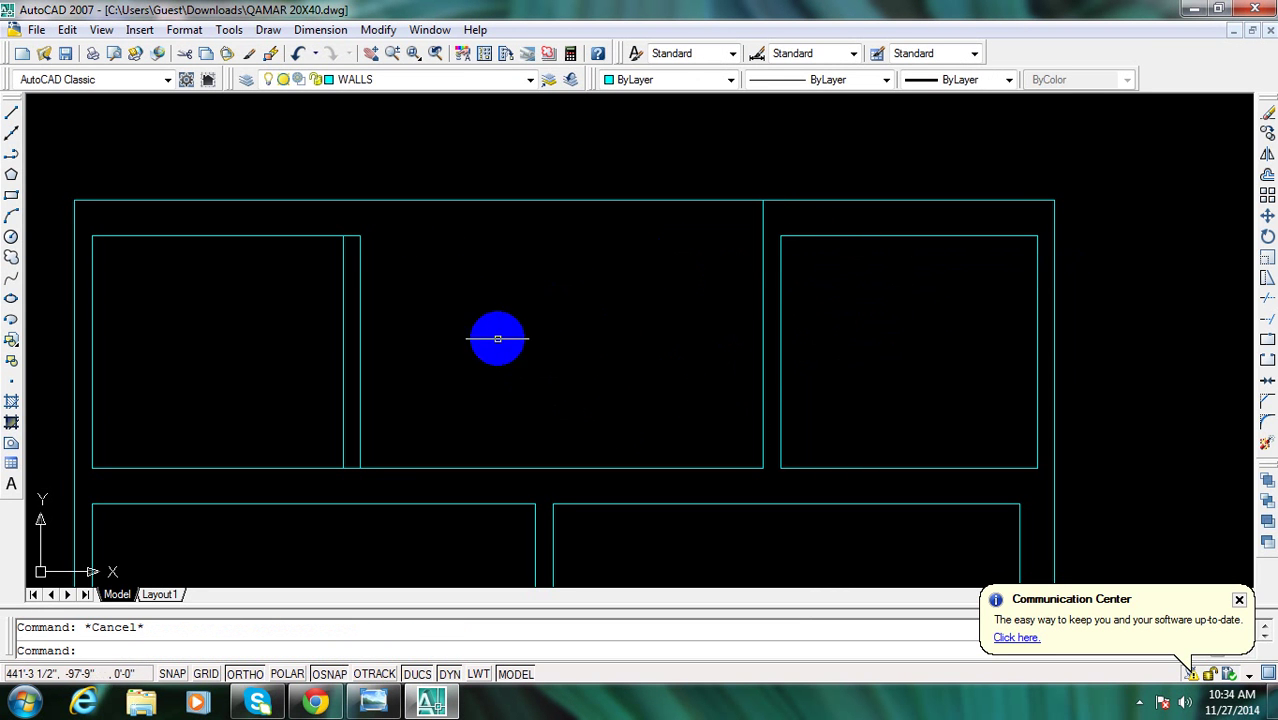
middle_drag(496, 337, 550, 370)
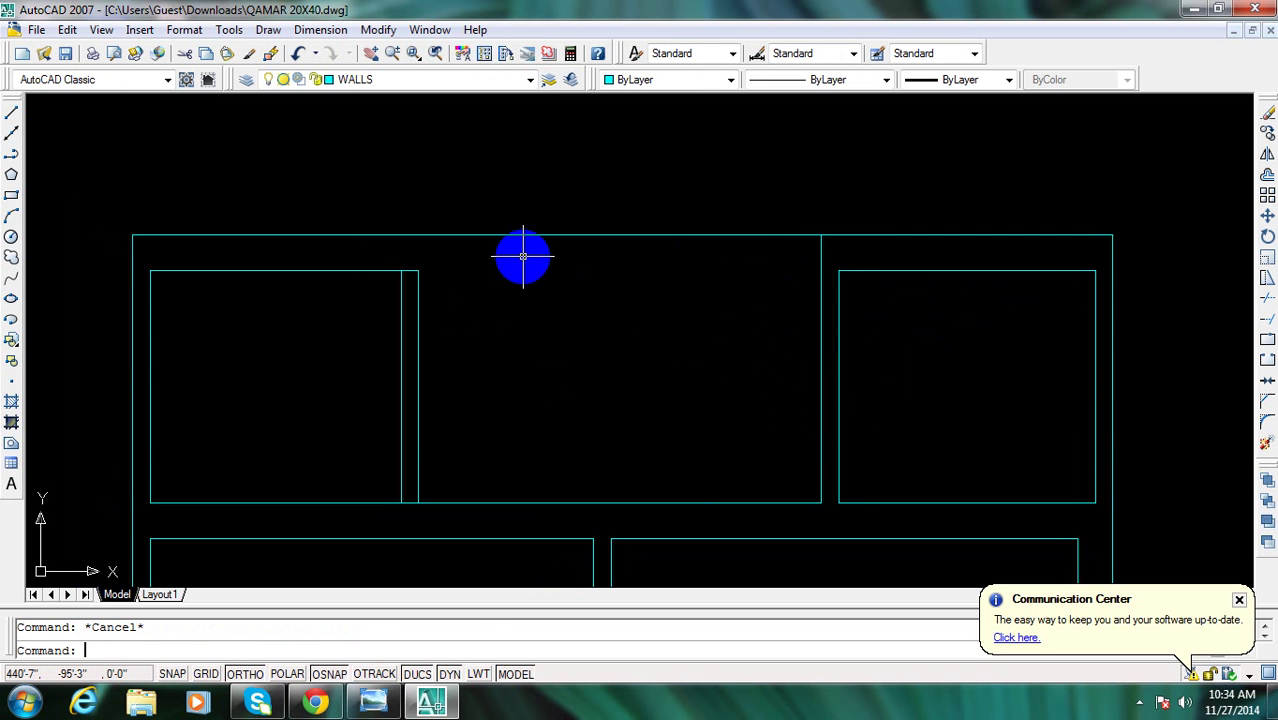
Offset the top wall line 4.5 inches downward to form the inner top wall line
text(o)
key(Return)
text(4.5)
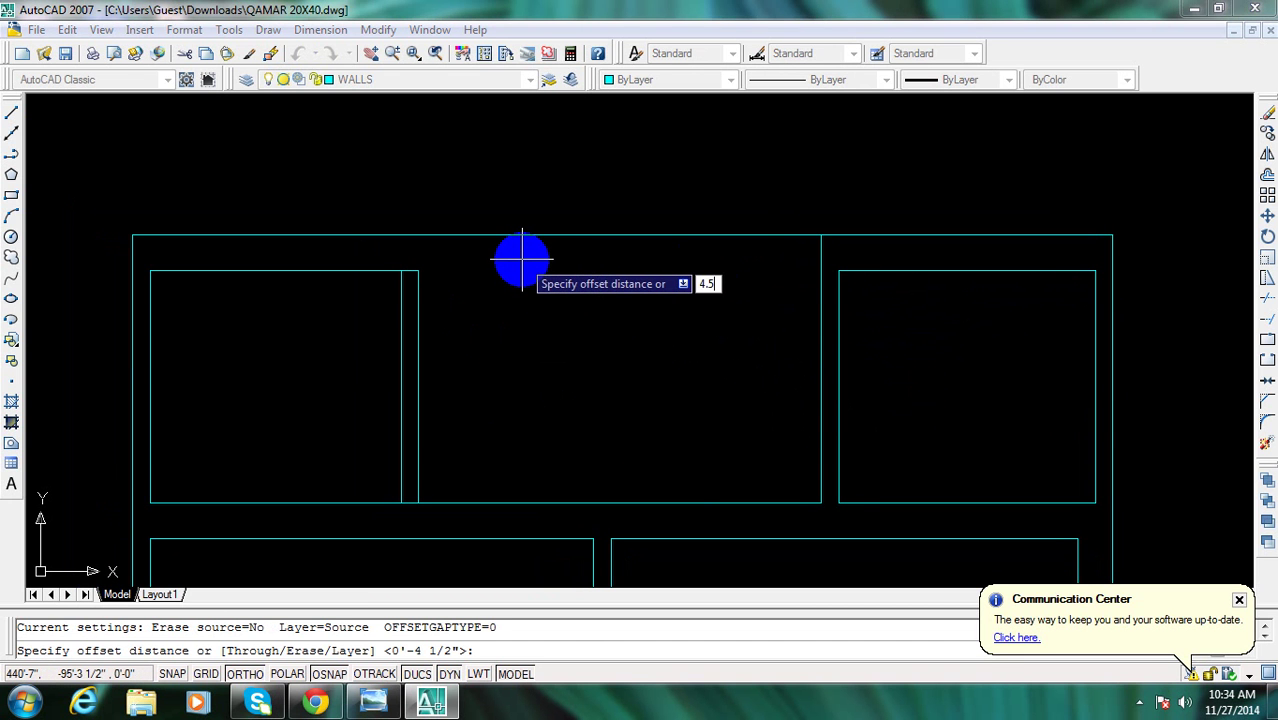
key(Return)
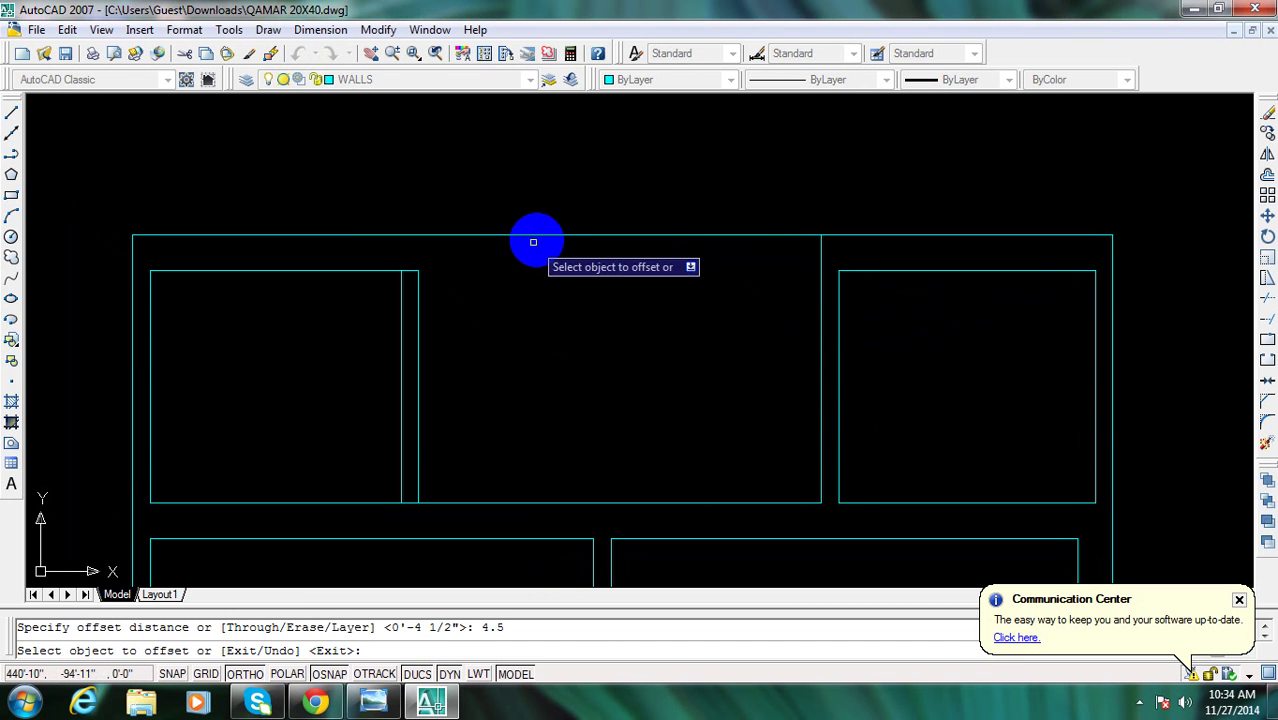
click(536, 237)
click(510, 350)
key(Escape)
key(Escape)
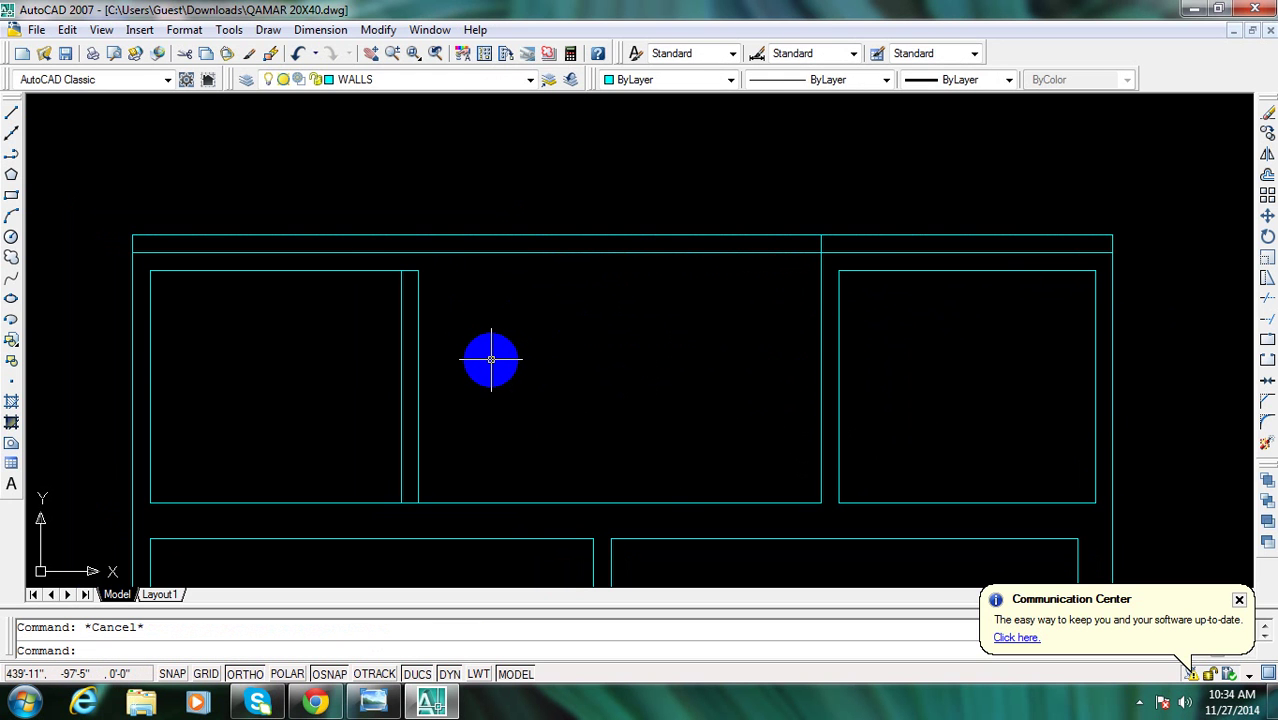
Fillet the left vertical wall line to the new inner top line
text(f)
key(Return)
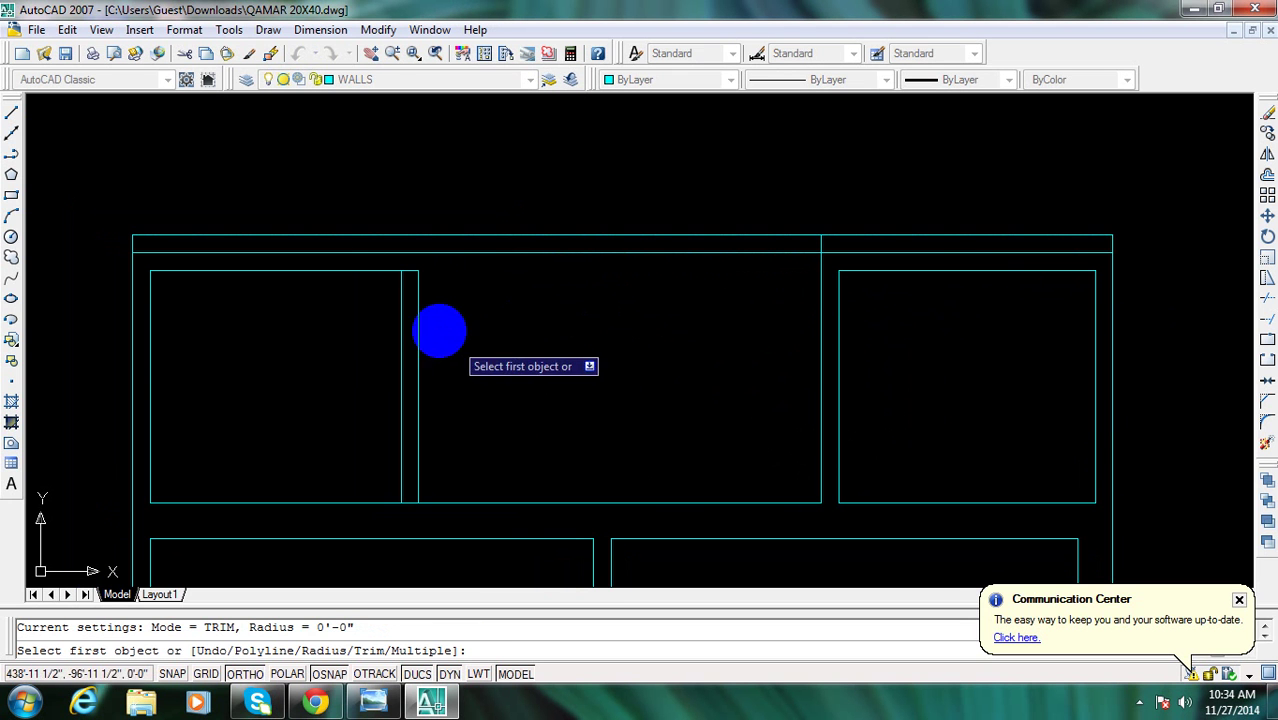
click(424, 301)
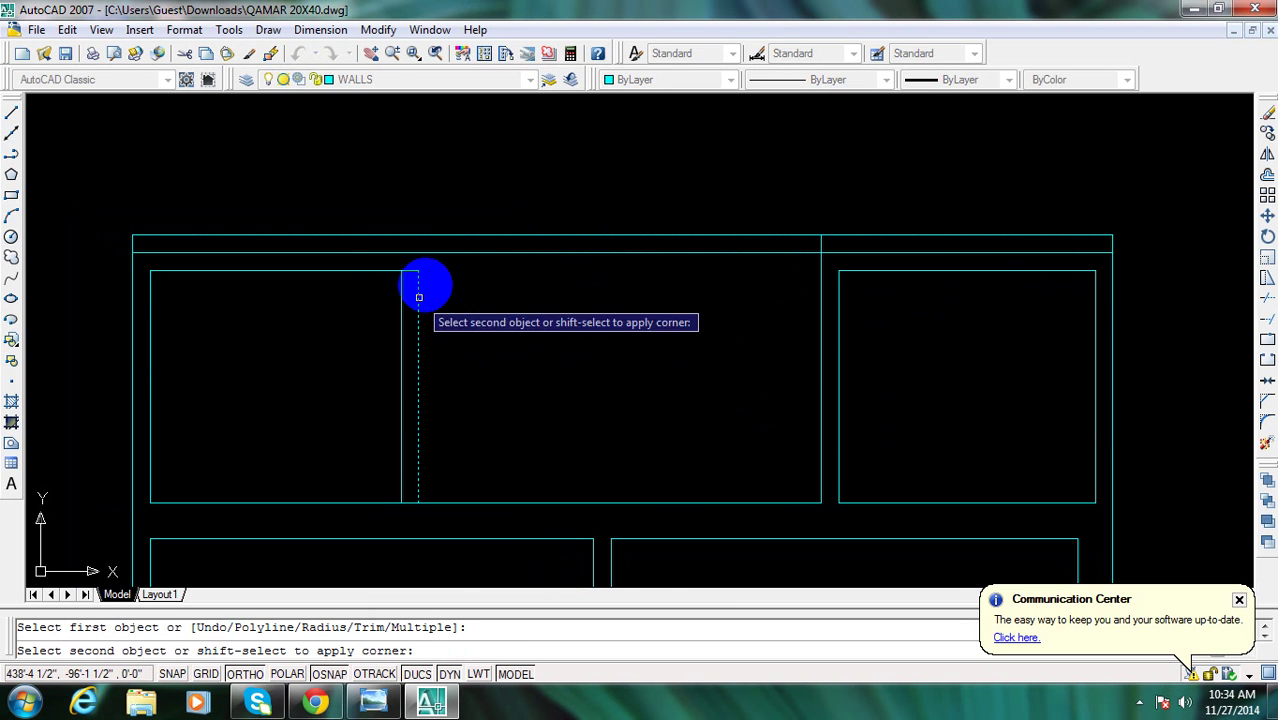
click(472, 254)
key(Return)
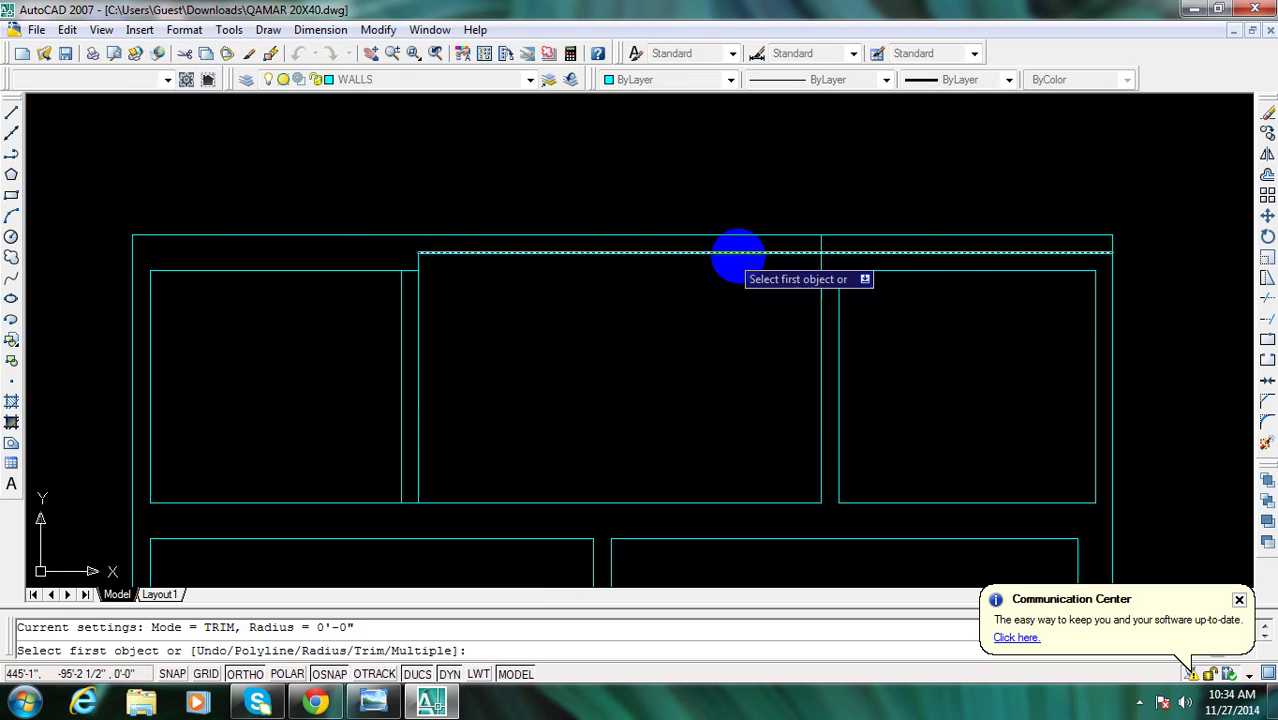
key(Escape)
key(Escape)
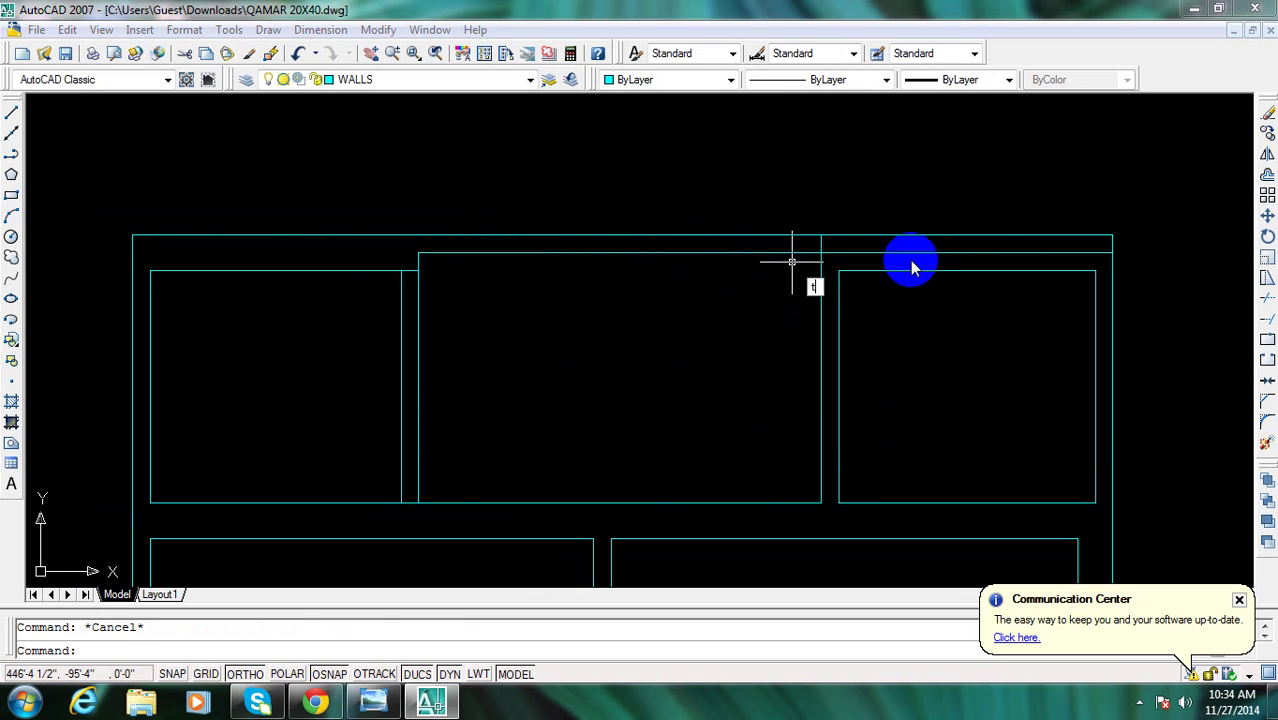
text(tr)
key(Return)
key(Return)
scroll(821, 257, up, 2)
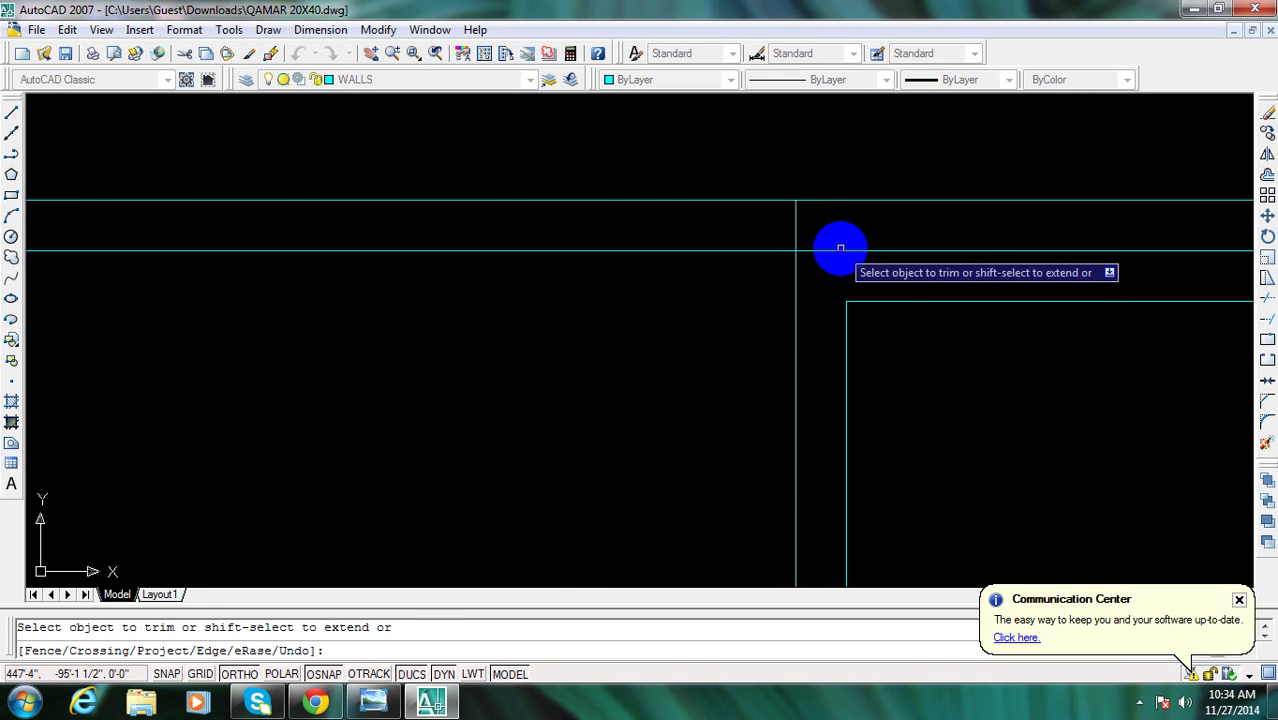
scroll(824, 265, down, 2)
scroll(500, 304, up, 2)
key(Escape)
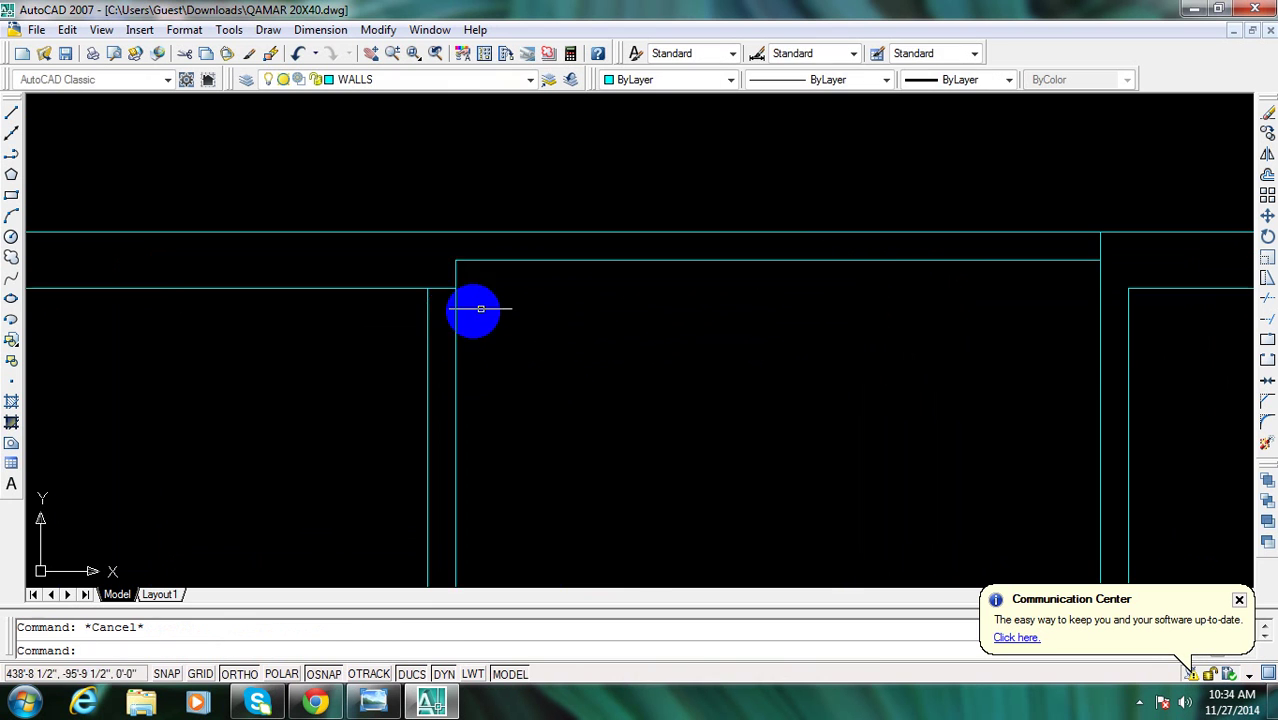
Extend the other vertical wall line up to the new inner top line
text(f)
key(Return)
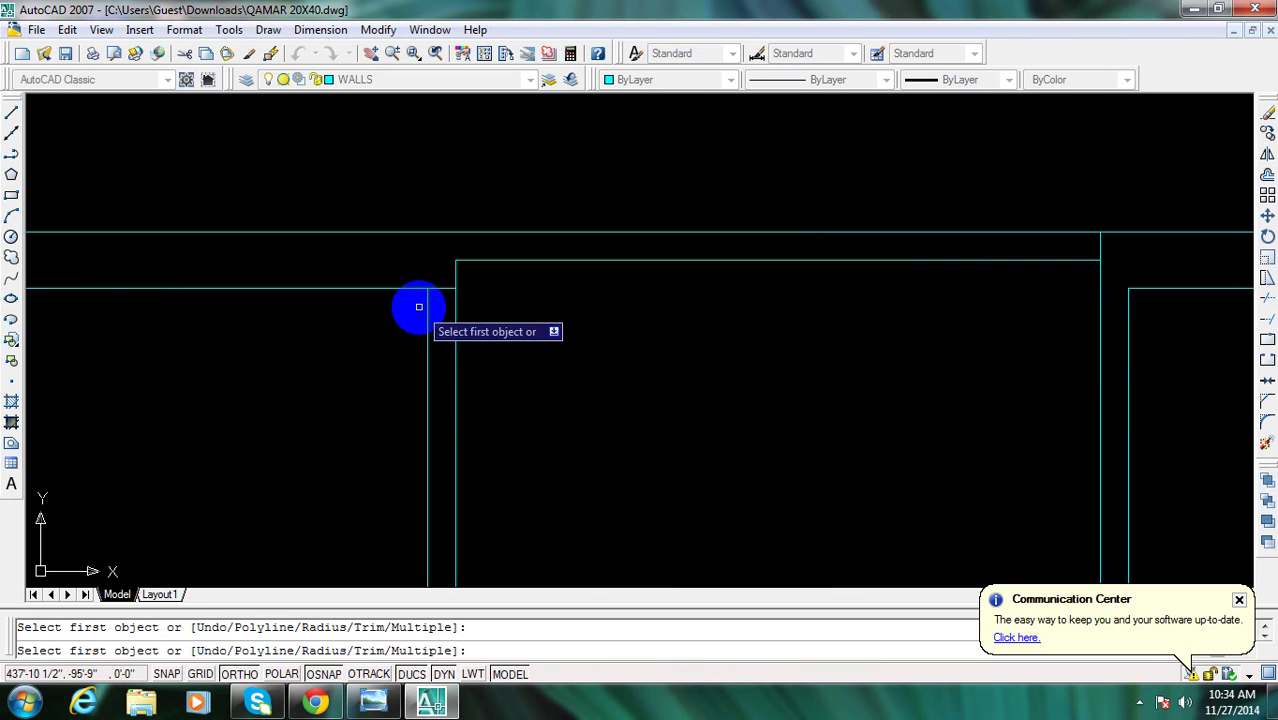
click(427, 307)
key(Escape)
scroll(444, 332, down, 2)
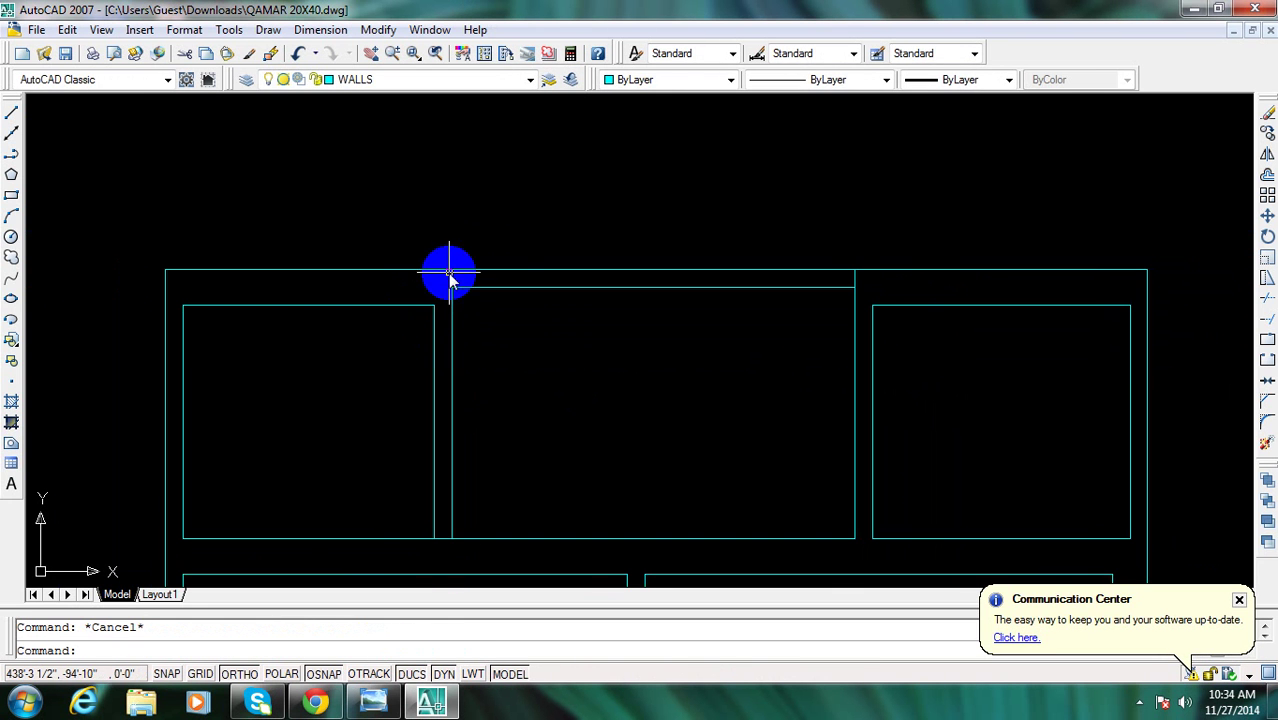
text(ex)
key(Return)
key(Return)
click(451, 294)
key(Escape)
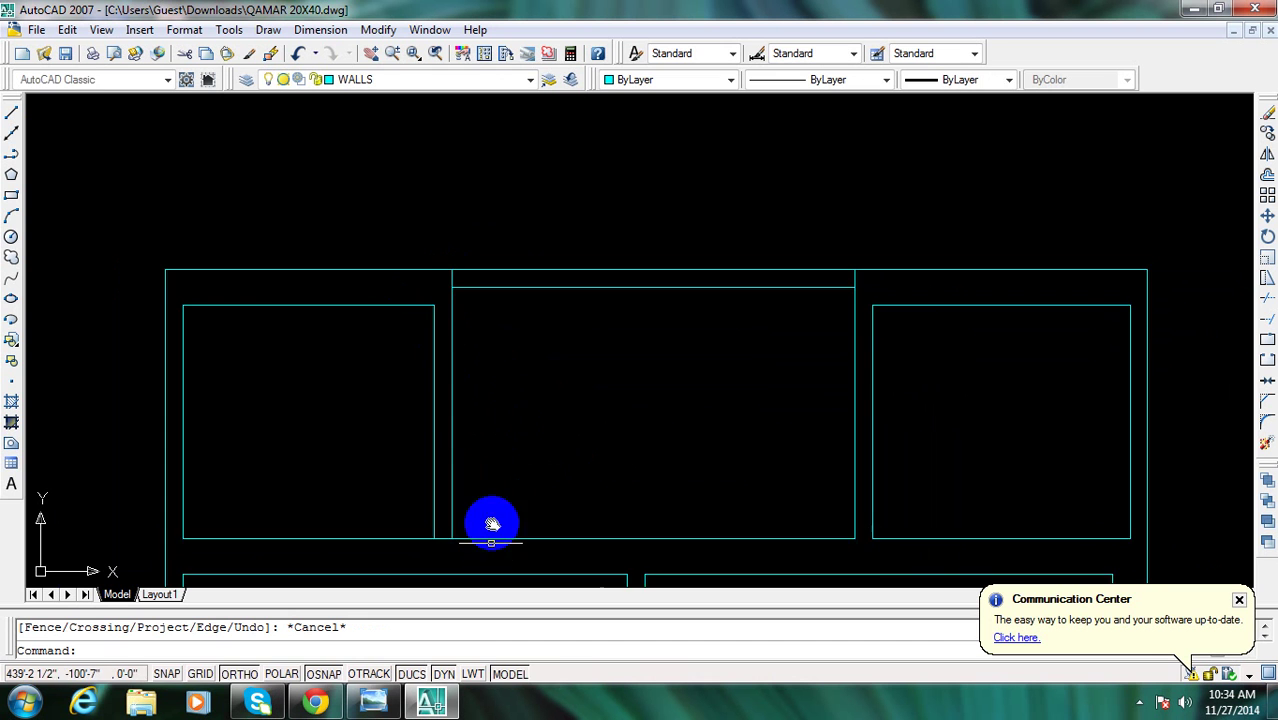
Reposition the drawing view and bring up the reference floor plan in Photo Viewer
middle_drag(491, 524, 511, 386)
scroll(511, 386, down, 2)
middle_drag(565, 351, 582, 248)
scroll(571, 286, down, 2)
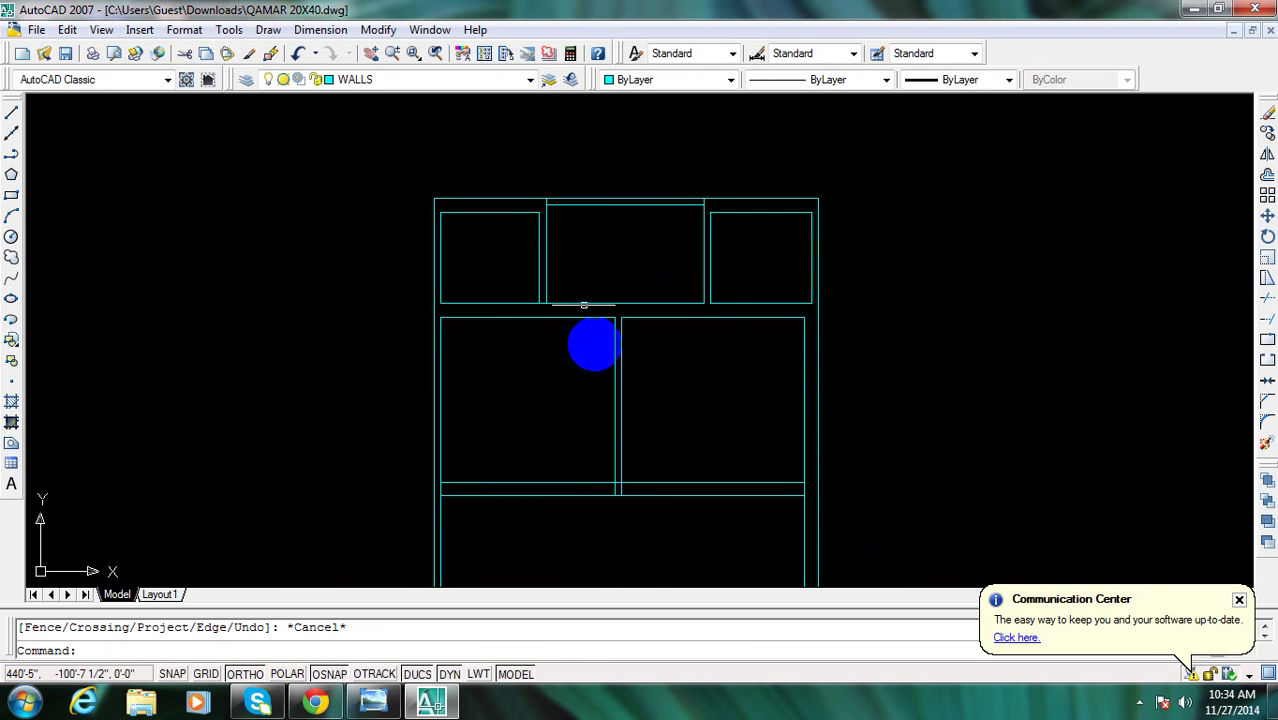
scroll(649, 480, up, 2)
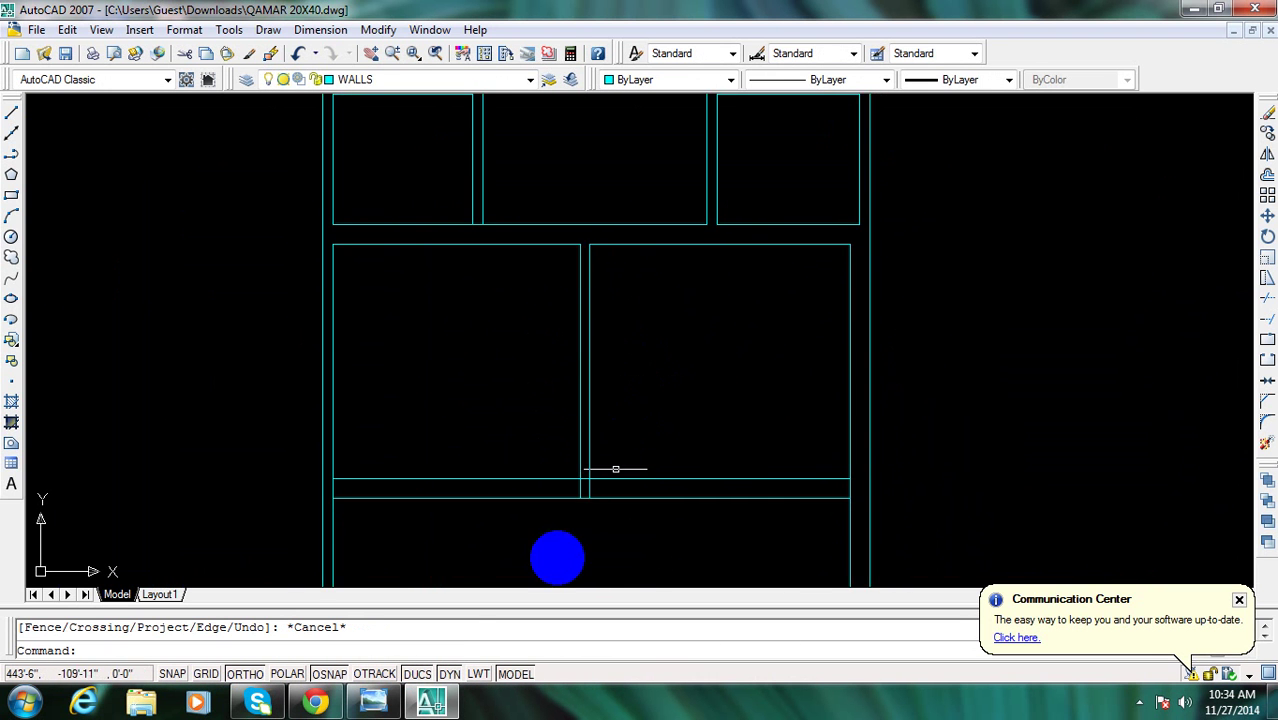
middle_drag(559, 208, 577, 284)
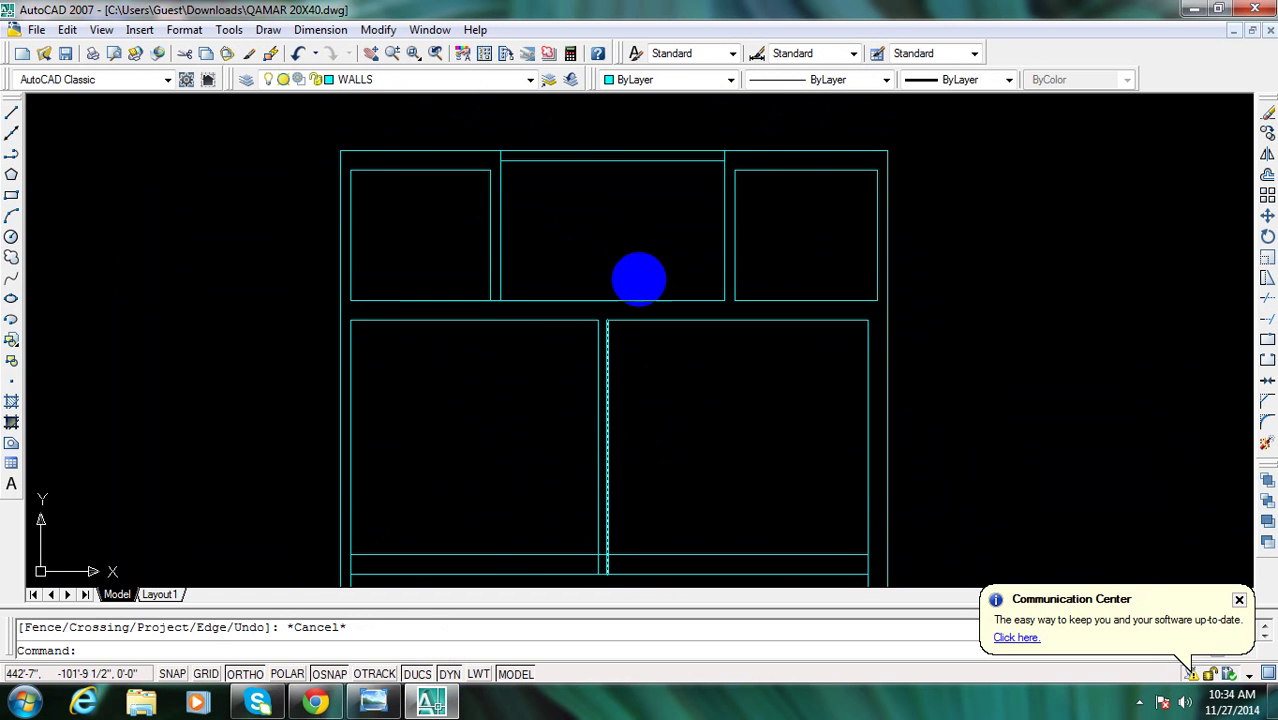
click(373, 700)
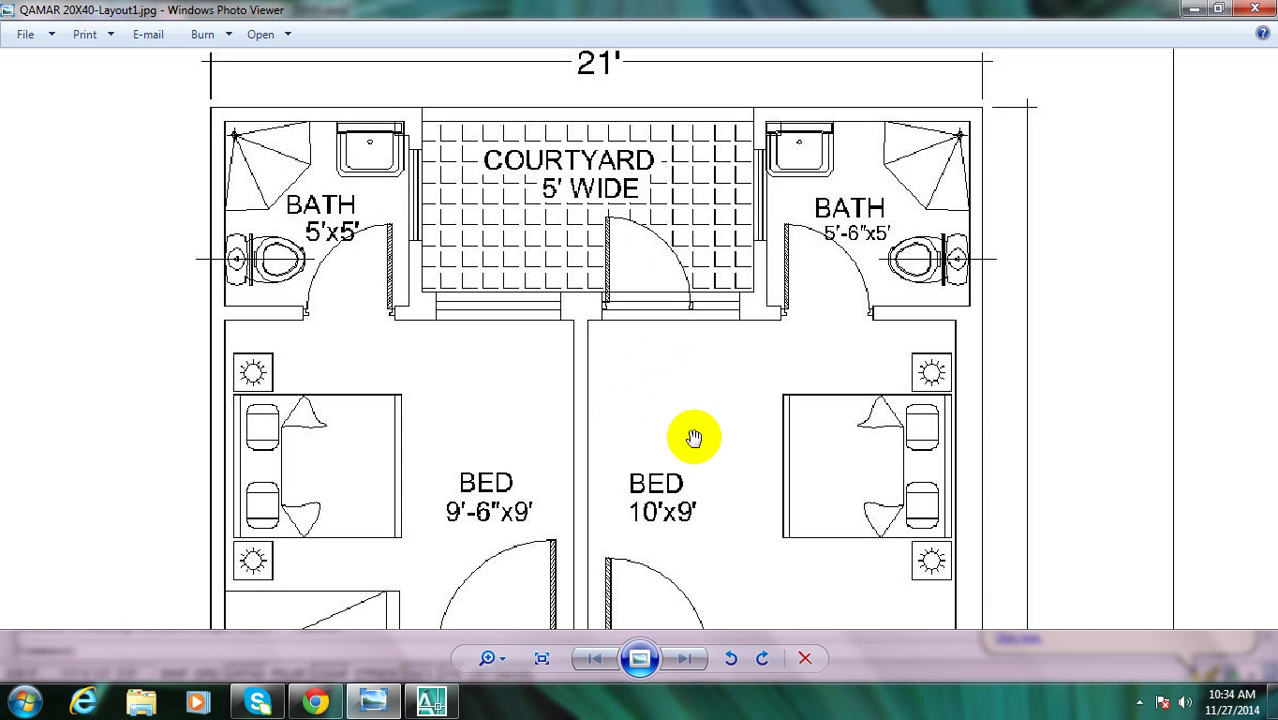
Zoom in and out around the lounge and kitchen door area of the reference plan
scroll(690, 290, down, 1)
scroll(680, 320, down, 1)
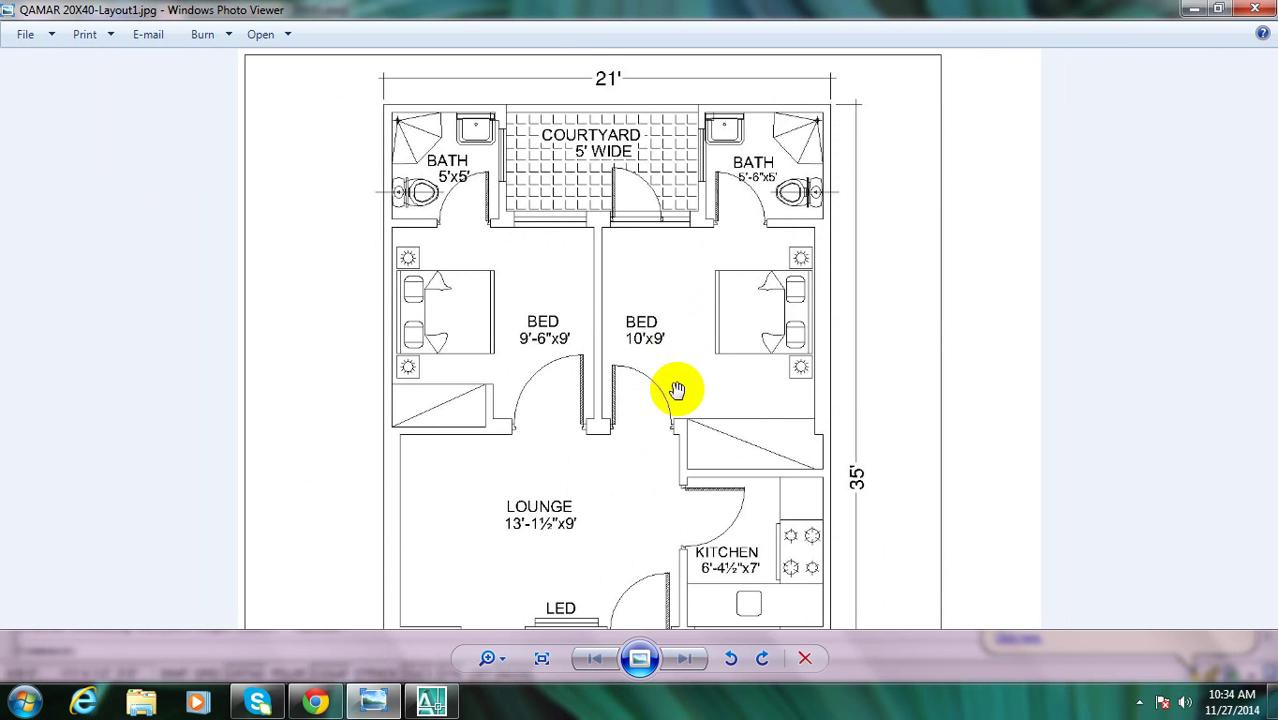
scroll(668, 512, down, 1)
scroll(664, 522, down, 1)
scroll(629, 412, up, 1)
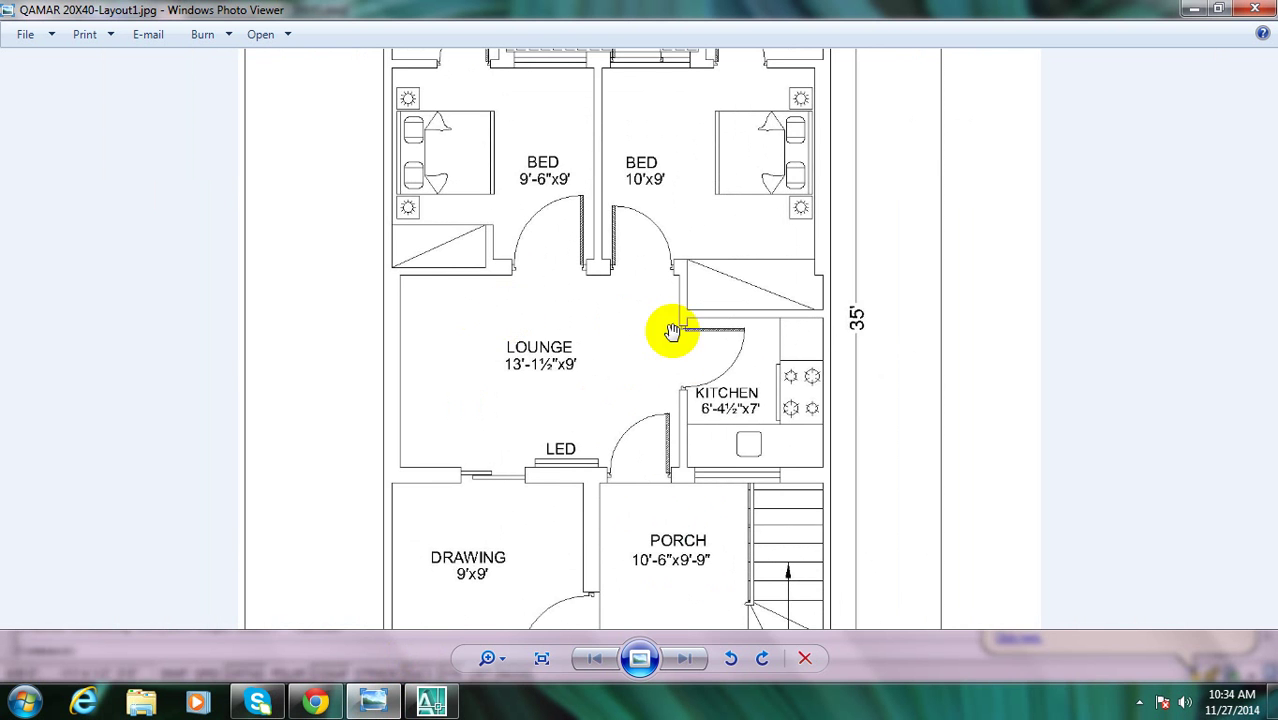
scroll(675, 345, down, 1)
scroll(610, 500, down, 1)
scroll(607, 563, down, 1)
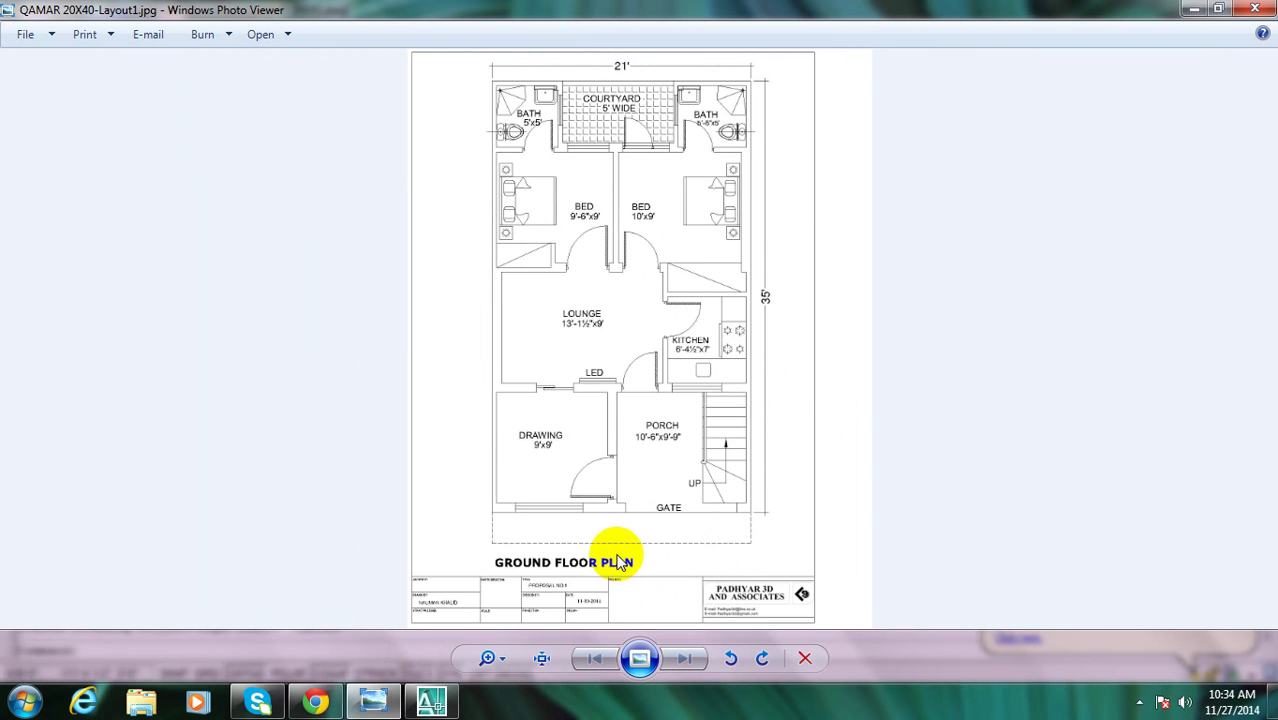
scroll(615, 330, up, 1)
scroll(629, 423, down, 1)
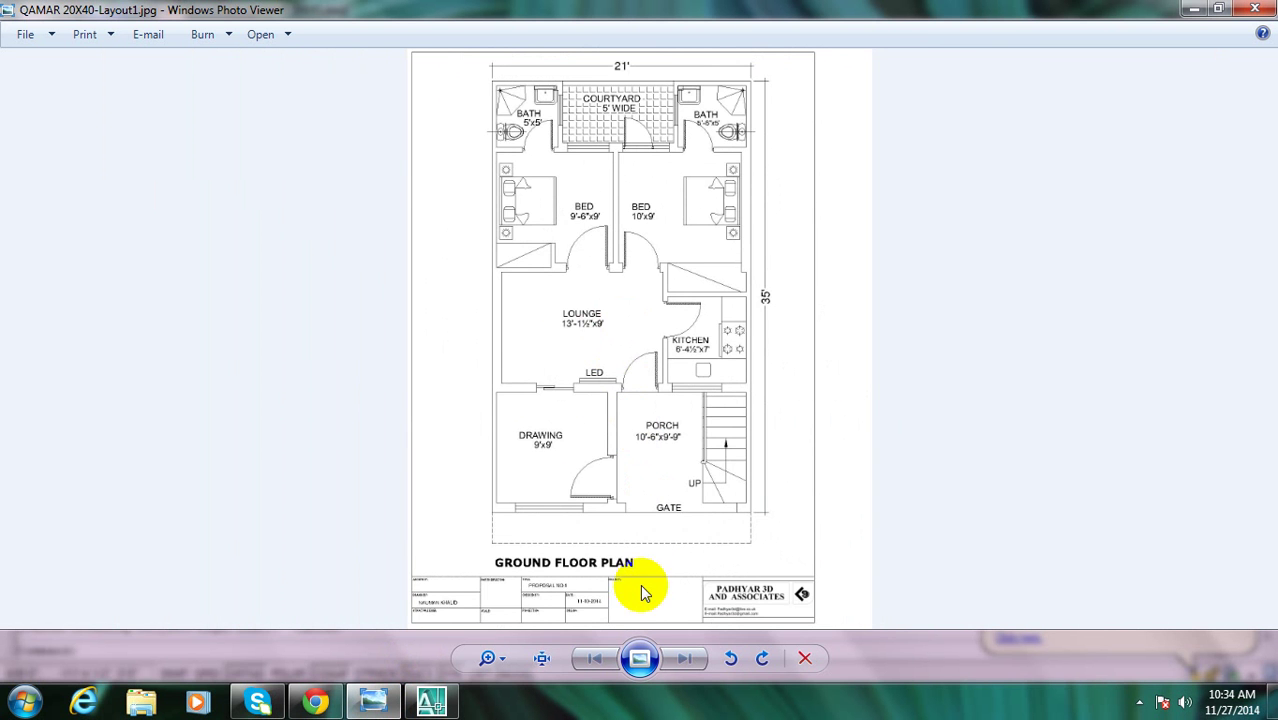
scroll(641, 592, up, 1)
scroll(641, 592, up, 1)
scroll(641, 490, down, 1)
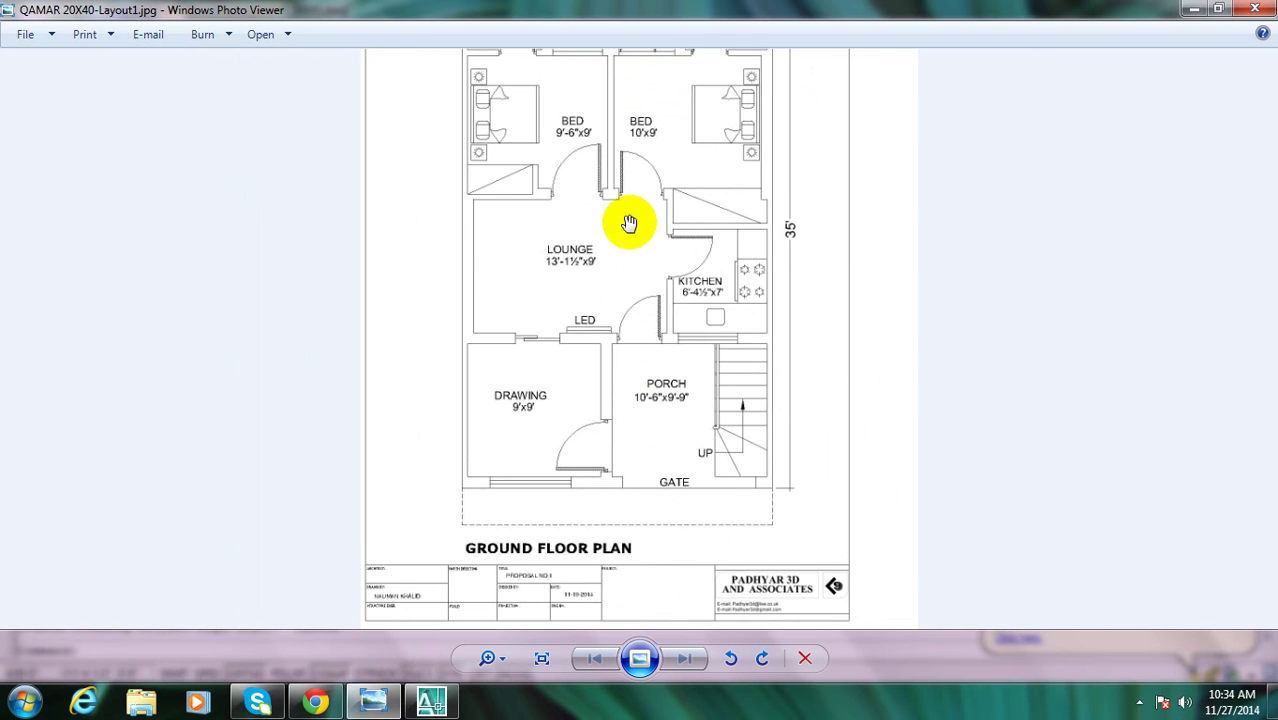
scroll(620, 130, up, 1)
scroll(615, 125, up, 1)
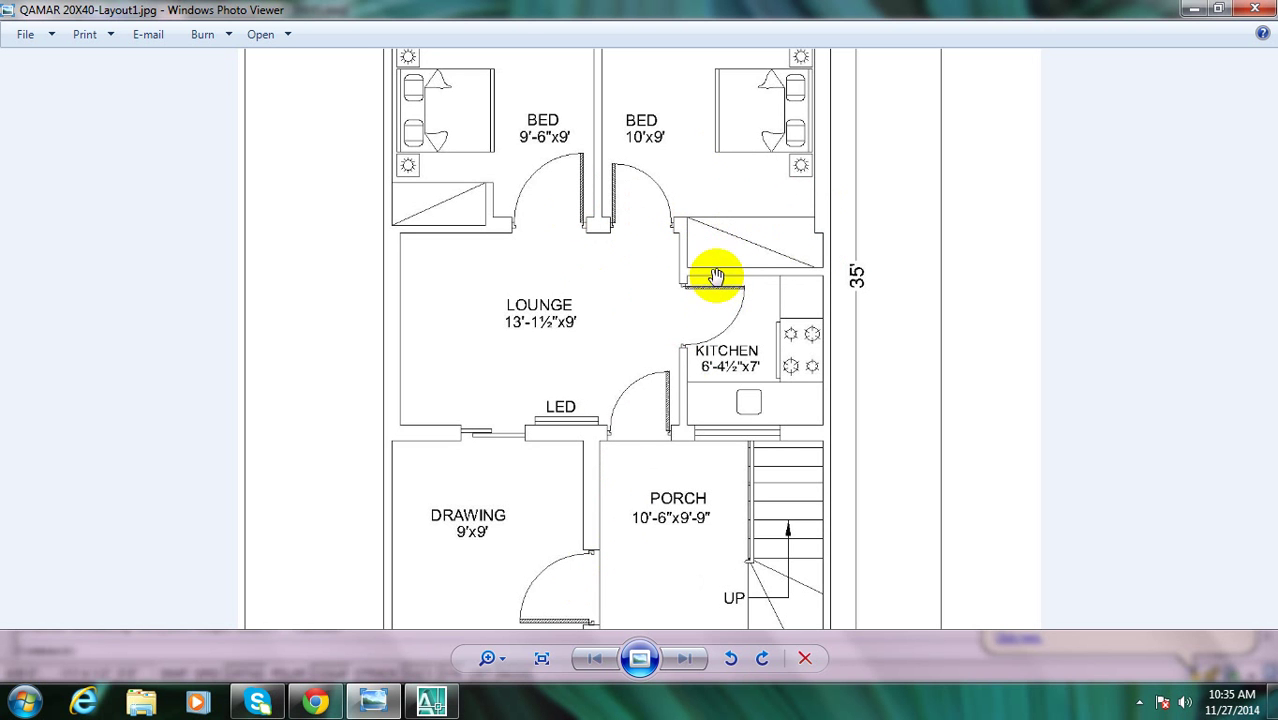
Compare the drawing's lower wall lines with the reference image, ending back in AutoCAD
click(433, 703)
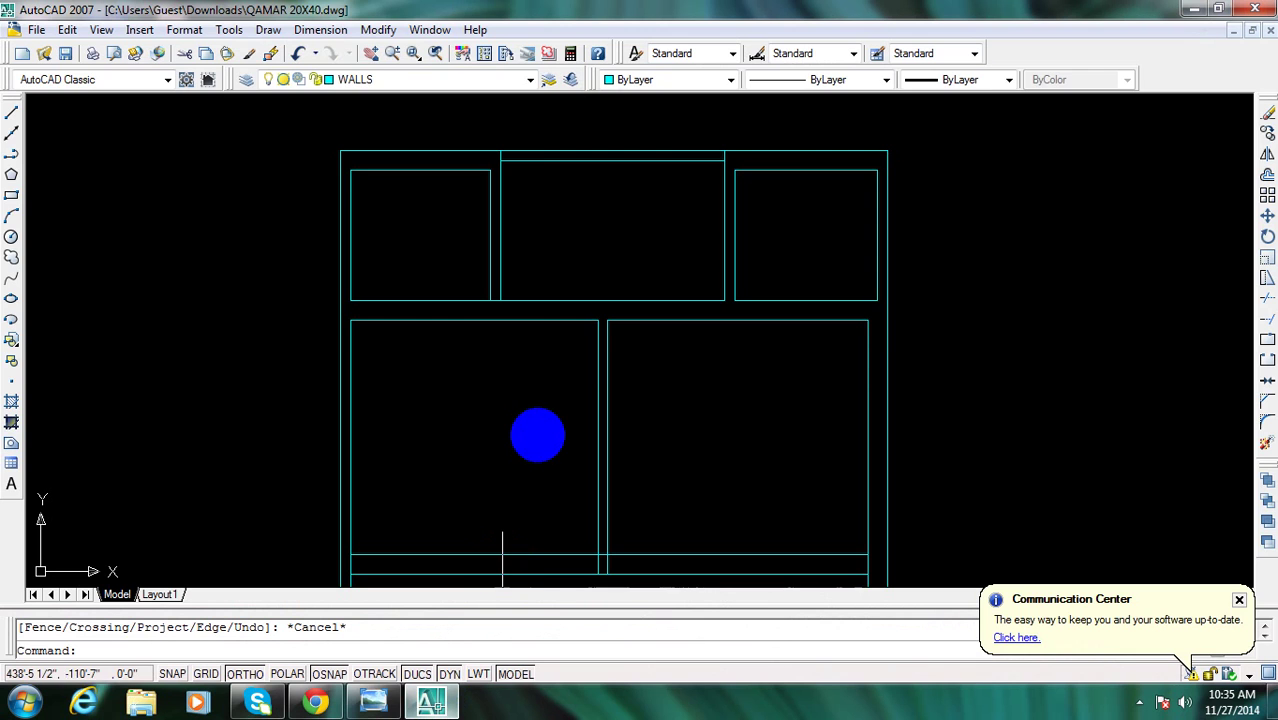
middle_drag(707, 456, 698, 288)
scroll(700, 300, up, 2)
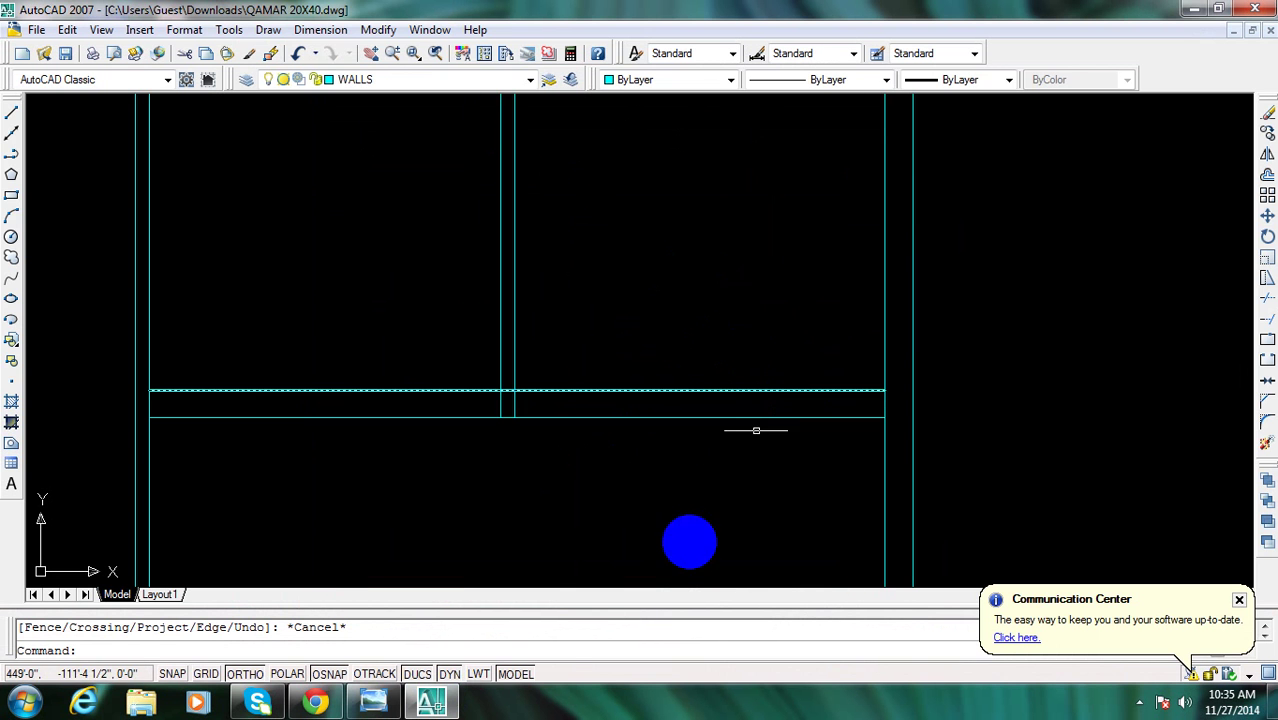
click(457, 703)
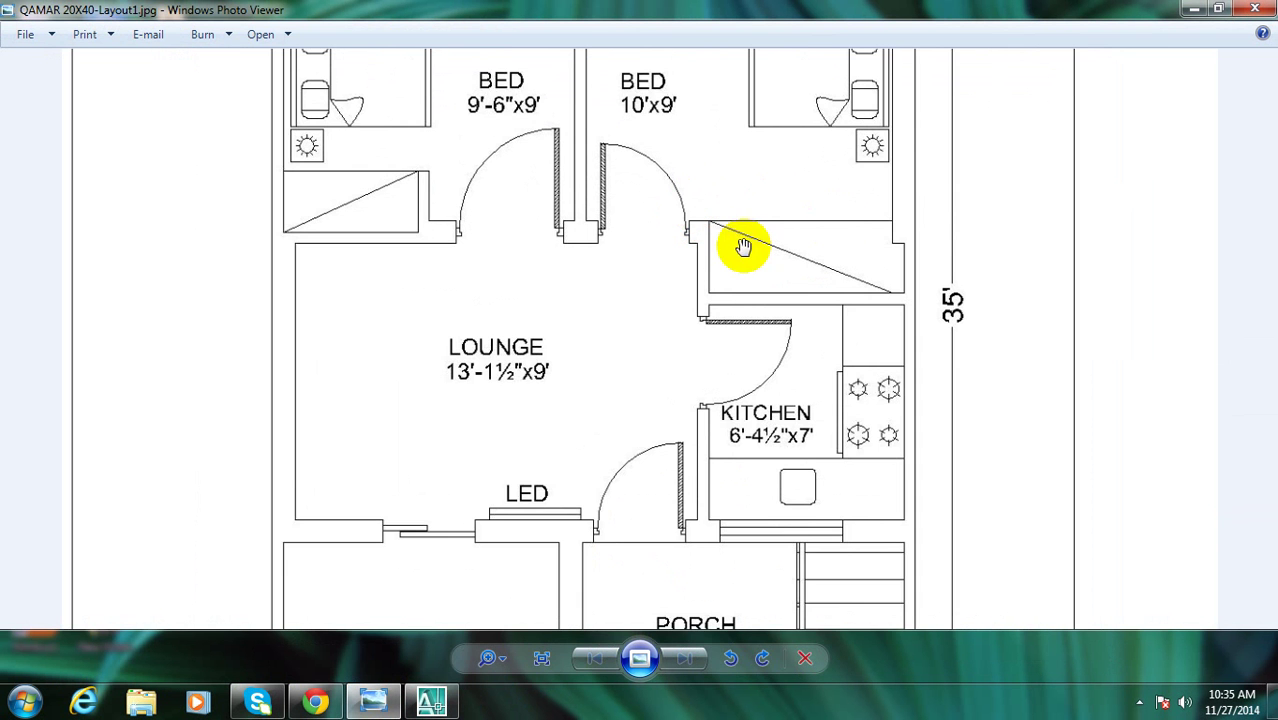
click(430, 703)
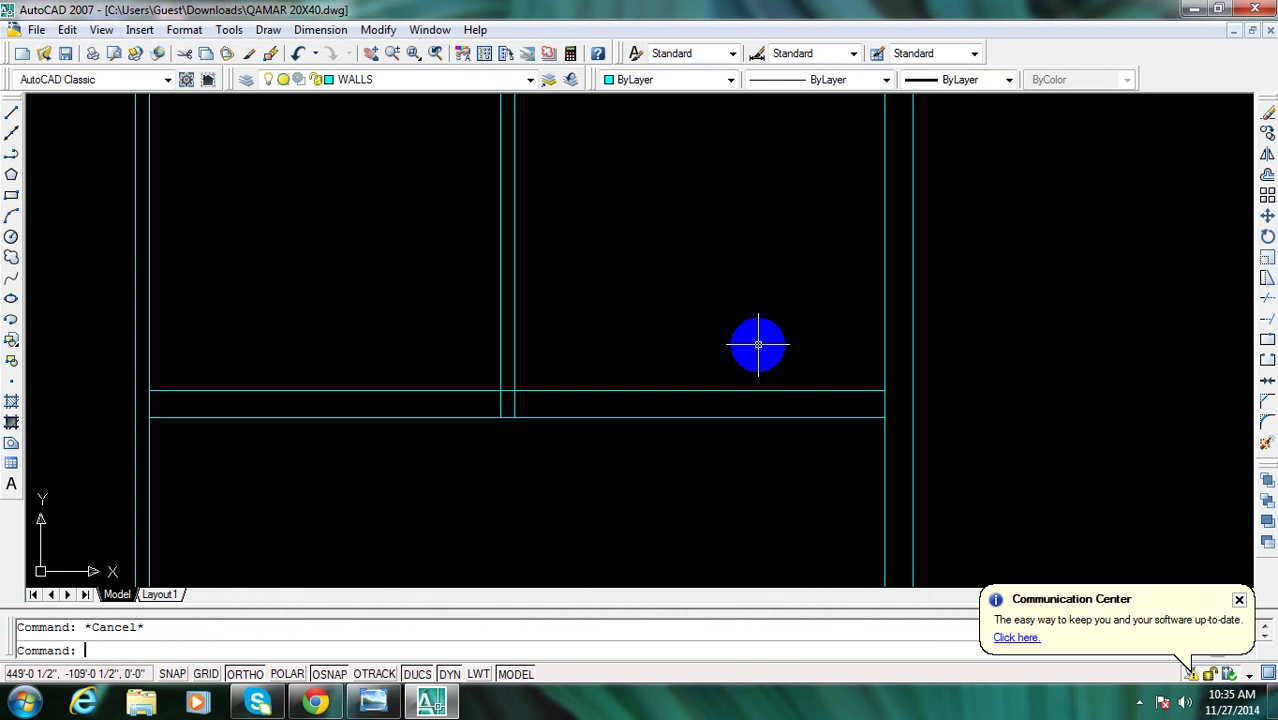
Offset the right vertical wall line 6' to the left
text(o)
key(Return)
text(6')
key(Return)
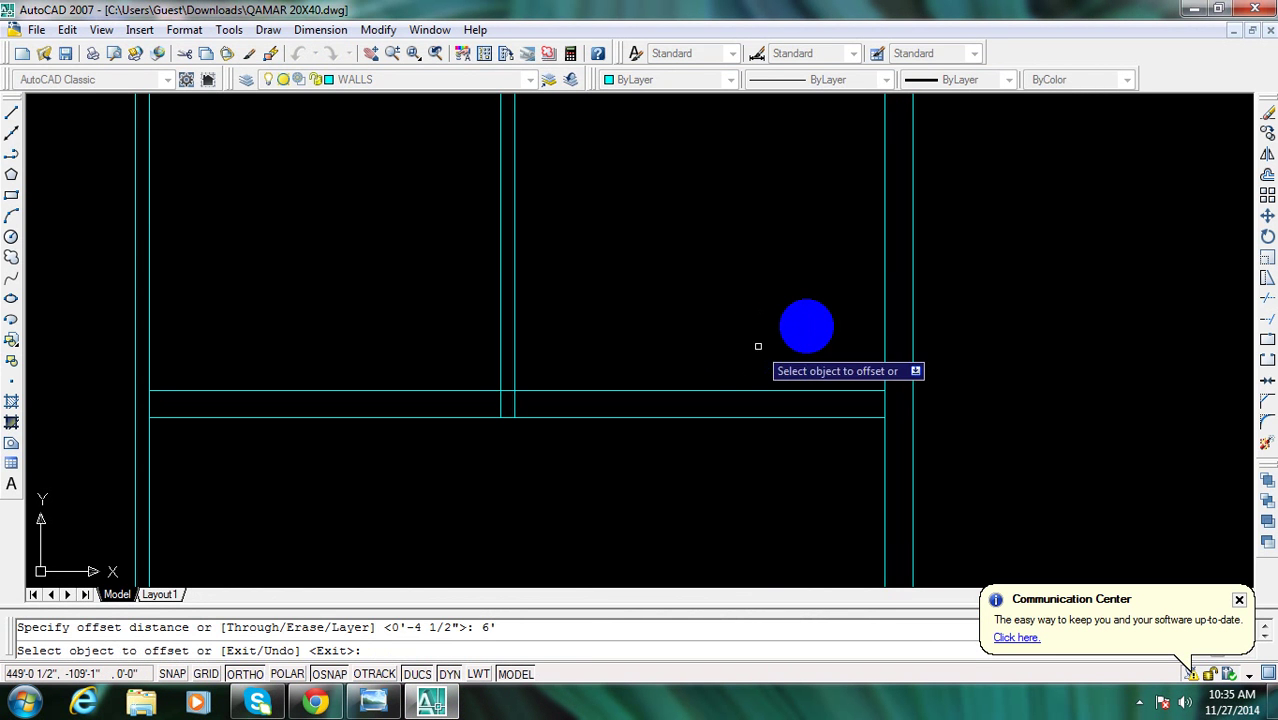
click(885, 347)
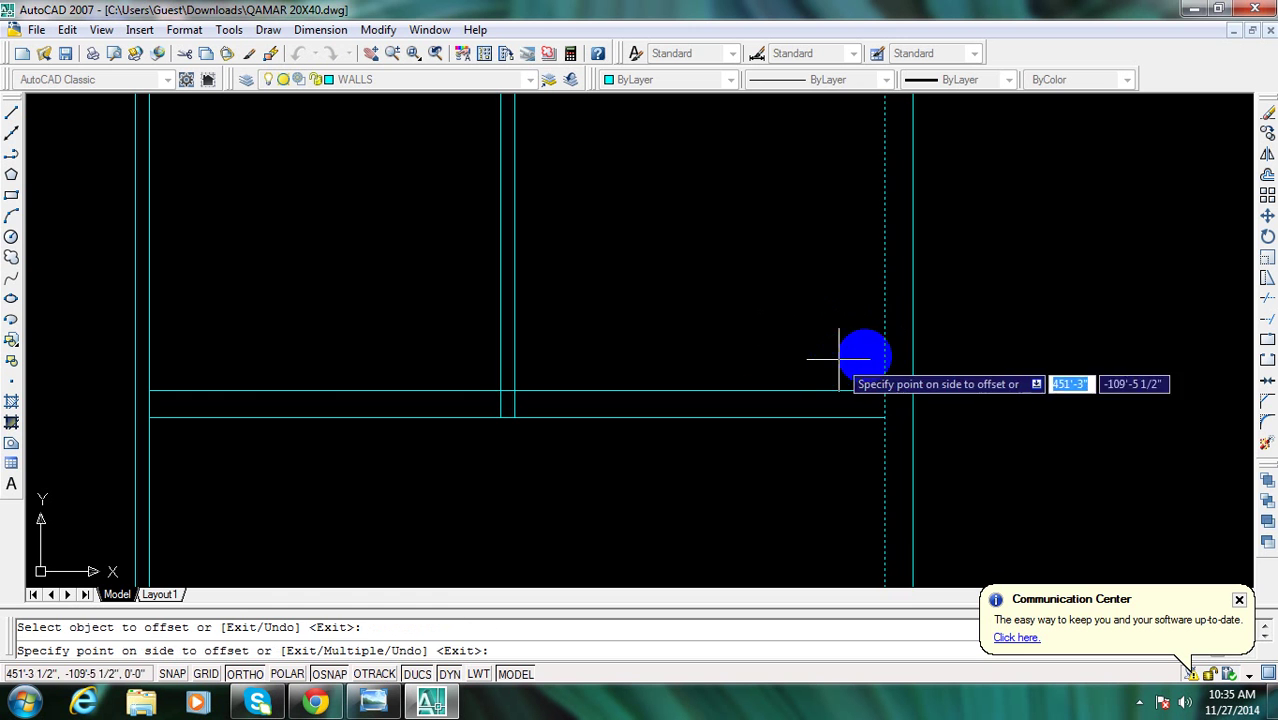
click(786, 366)
key(Escape)
Check a distance with a linear dimension, which reads 4'
text(d)
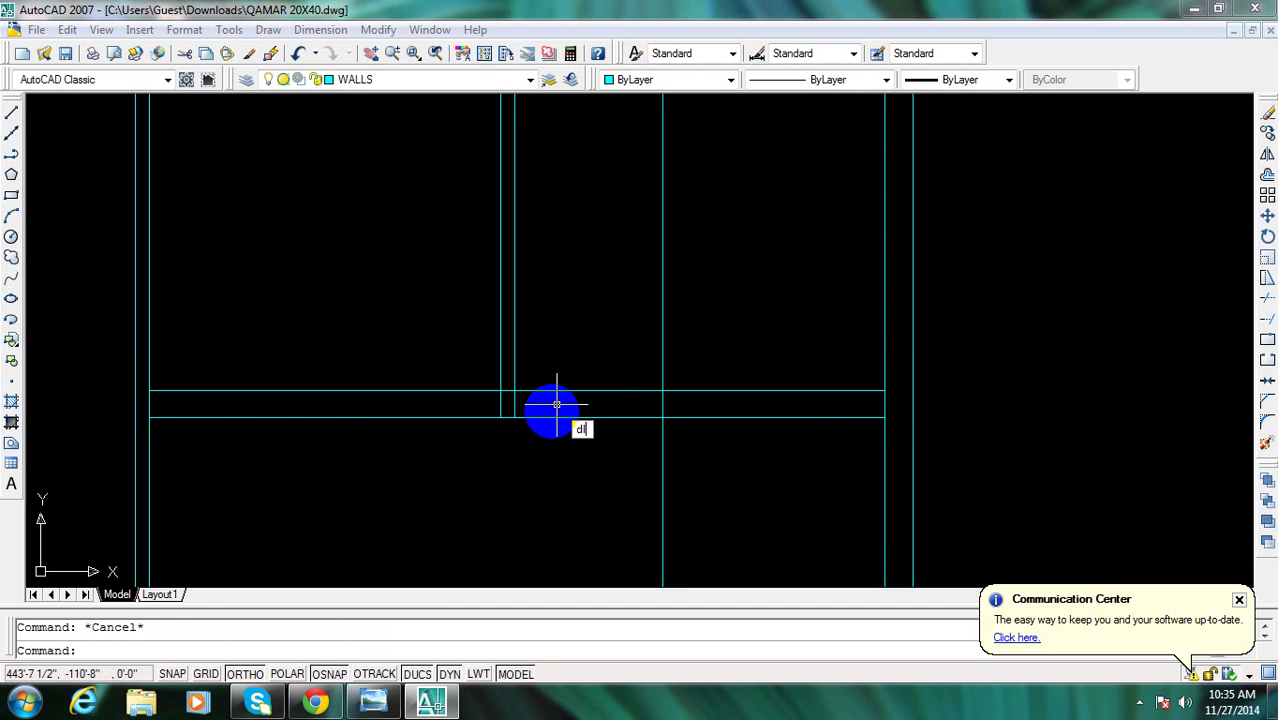
text(i)
key(Return)
click(514, 367)
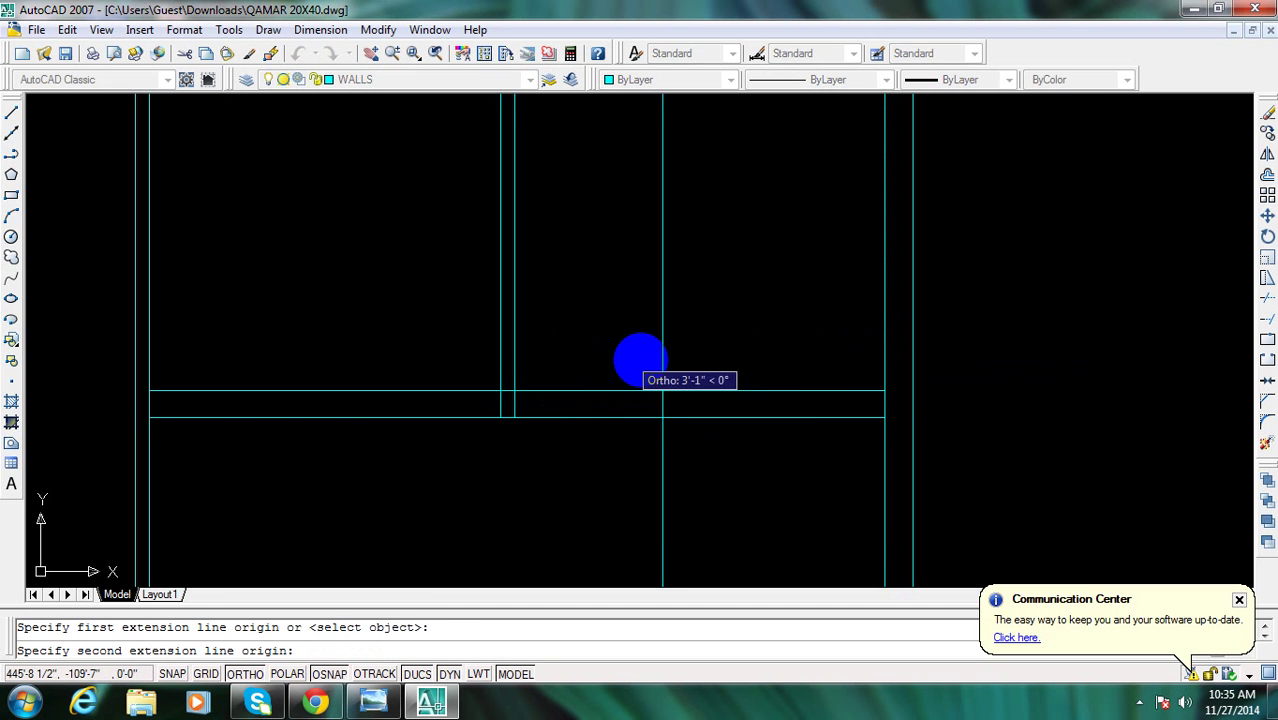
click(662, 362)
click(645, 340)
scroll(628, 340, up, 3)
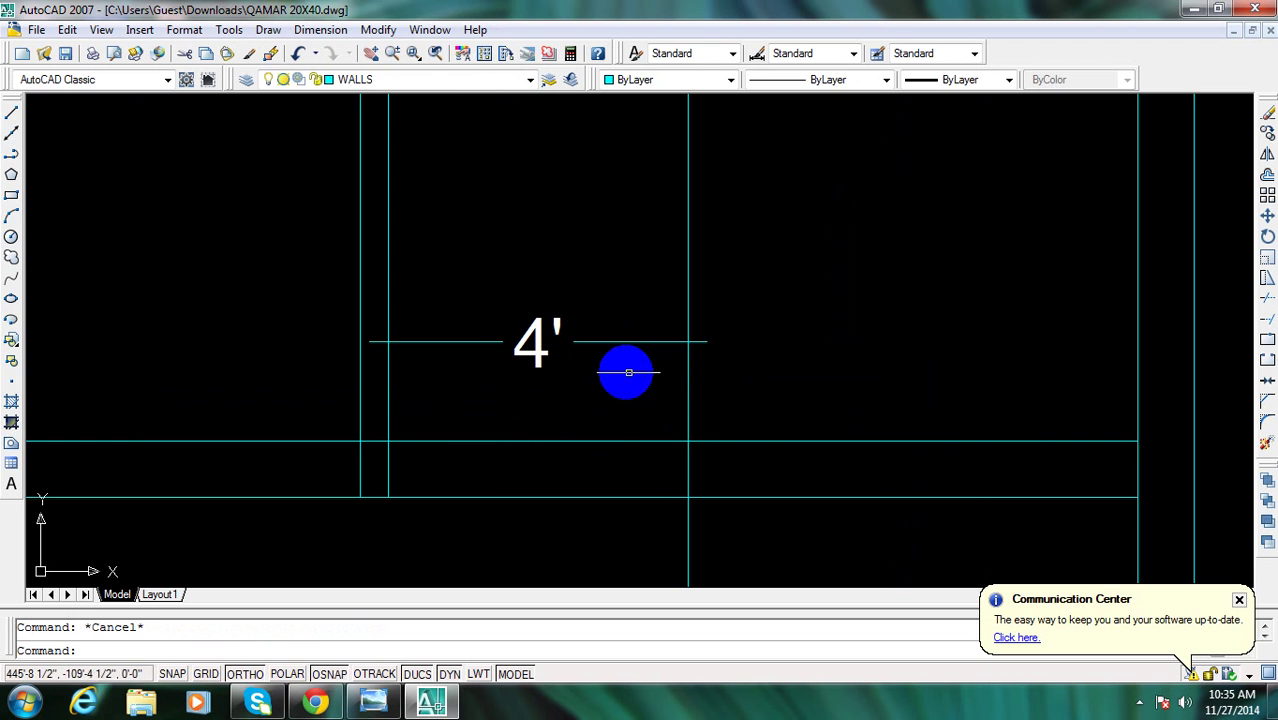
middle_drag(628, 372, 597, 348)
Erase the 4' check dimension
text(e)
key(Return)
click(757, 380)
click(585, 310)
key(Return)
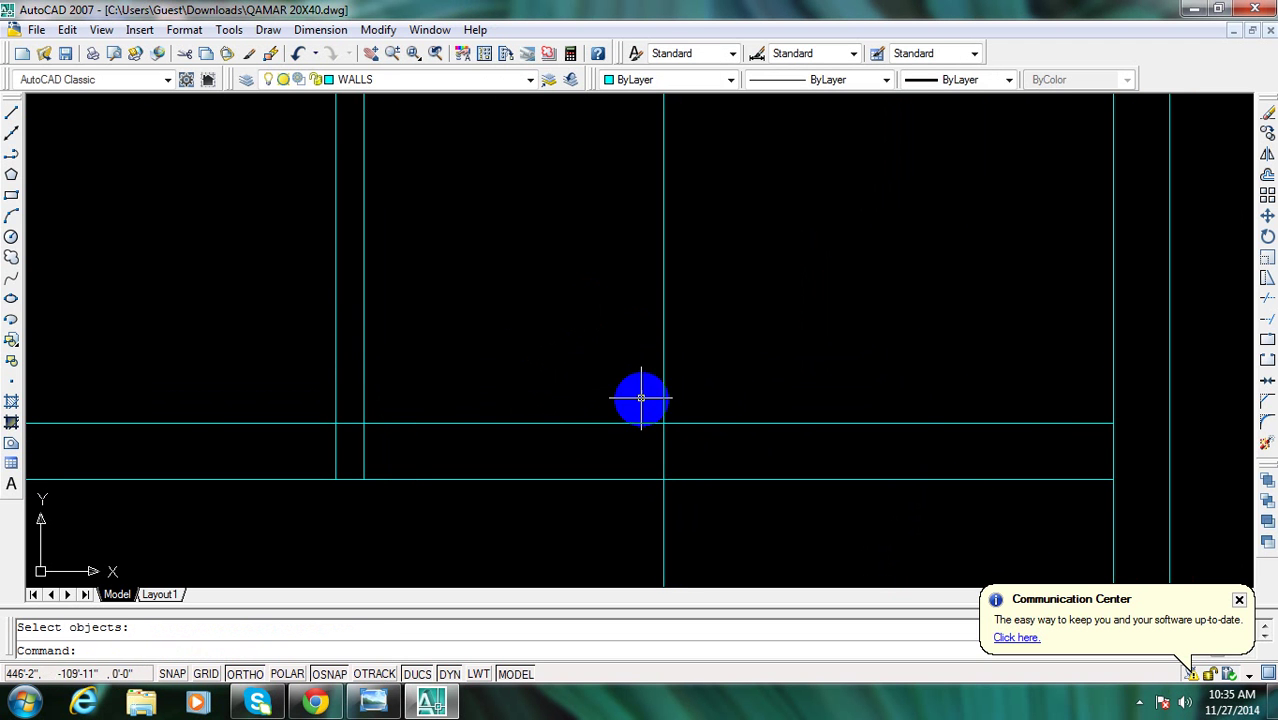
key(Escape)
scroll(641, 398, down, 2)
middle_drag(708, 442, 659, 388)
Offset the horizontal cross wall line 2' downward
text(o)
key(Return)
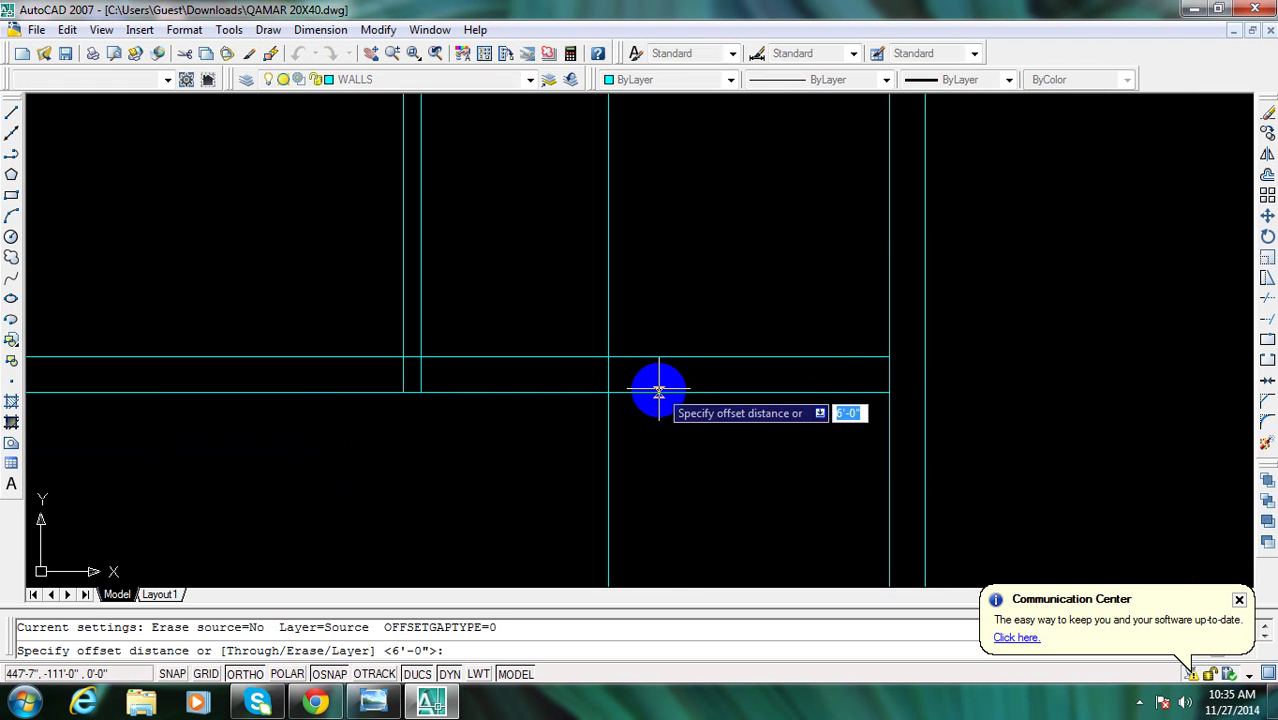
key(Escape)
key(Escape)
text(o)
key(Return)
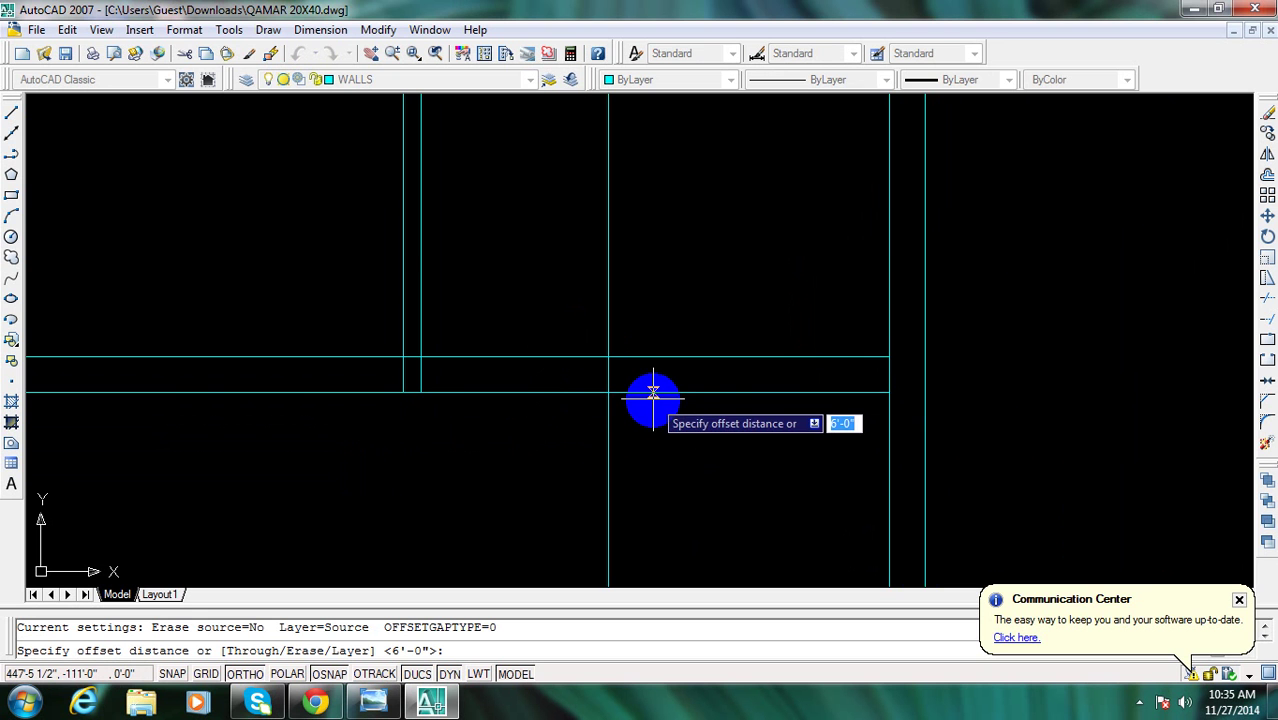
text(2)
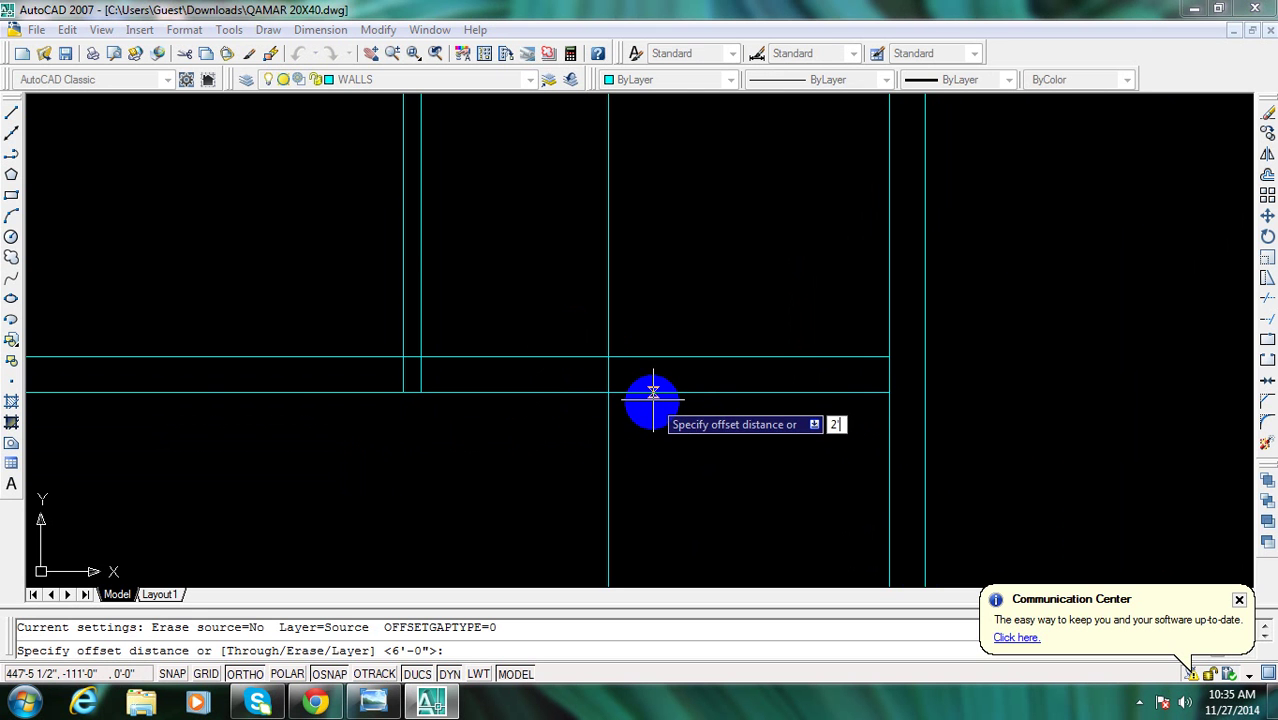
key(Return)
click(714, 357)
click(693, 440)
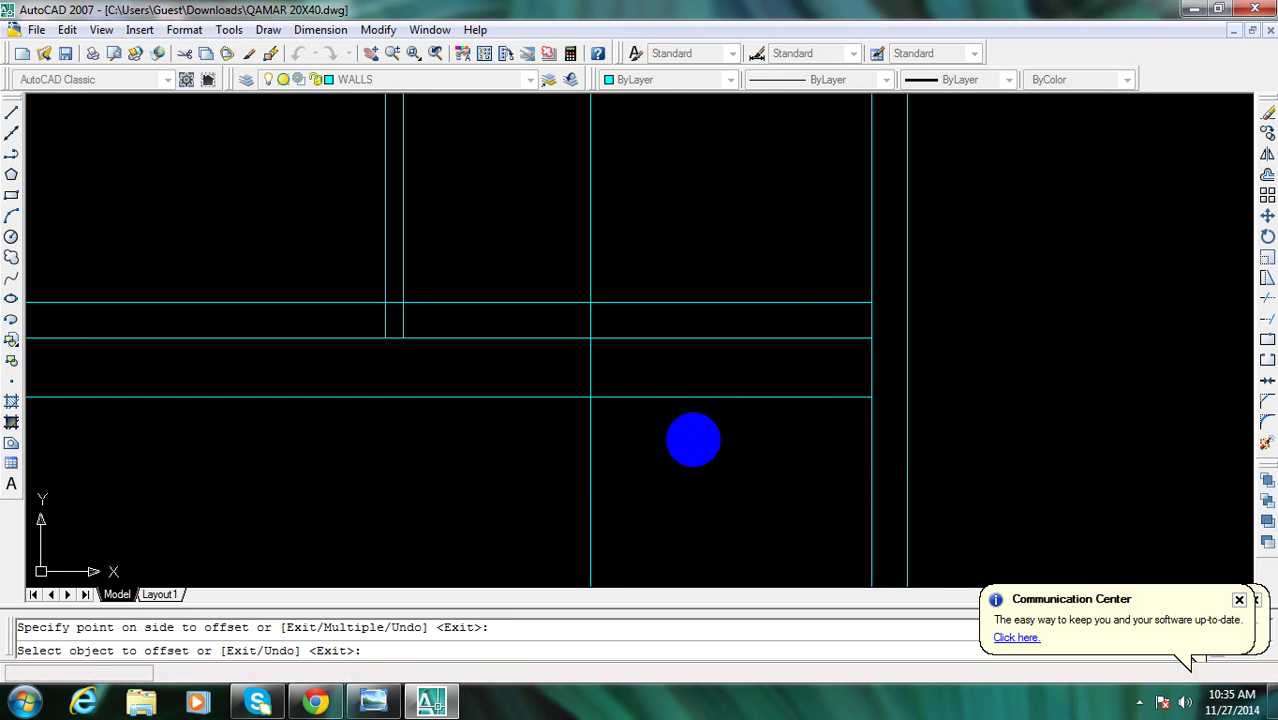
key(Escape)
Offset the new horizontal line 4½" downward for the wall thickness
text(o)
key(Return)
text(4.)
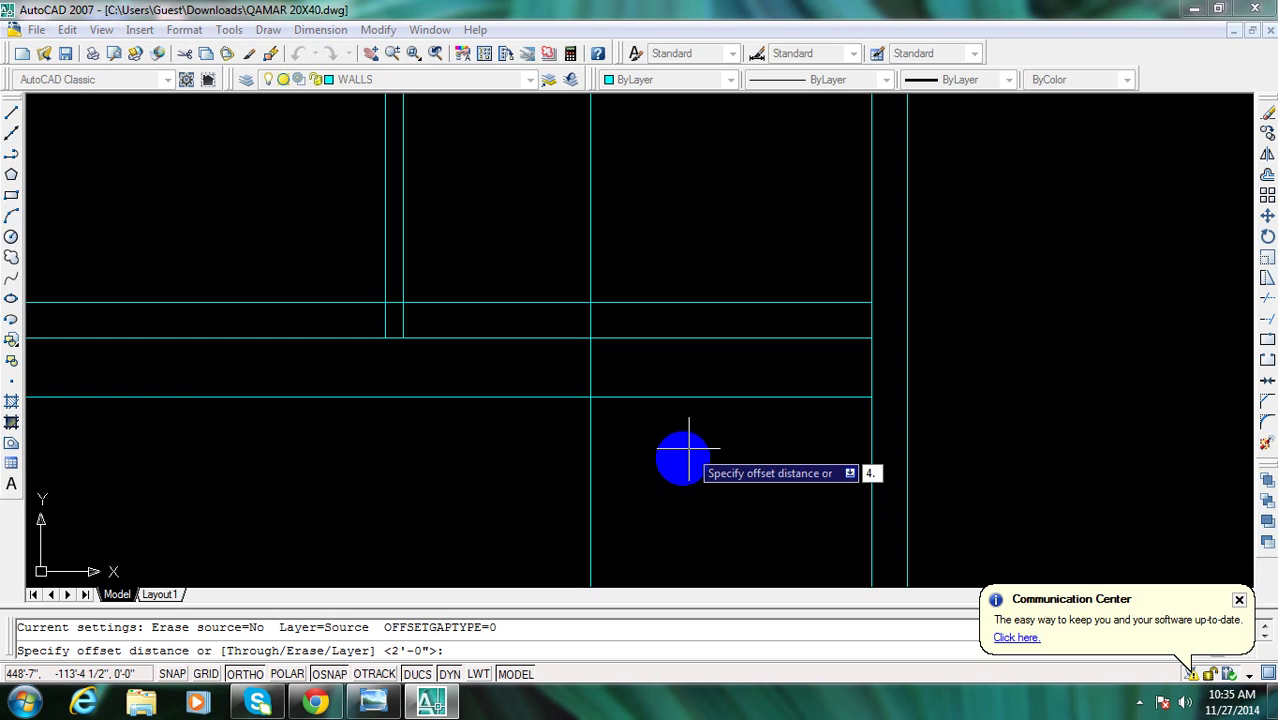
key(Return)
click(713, 397)
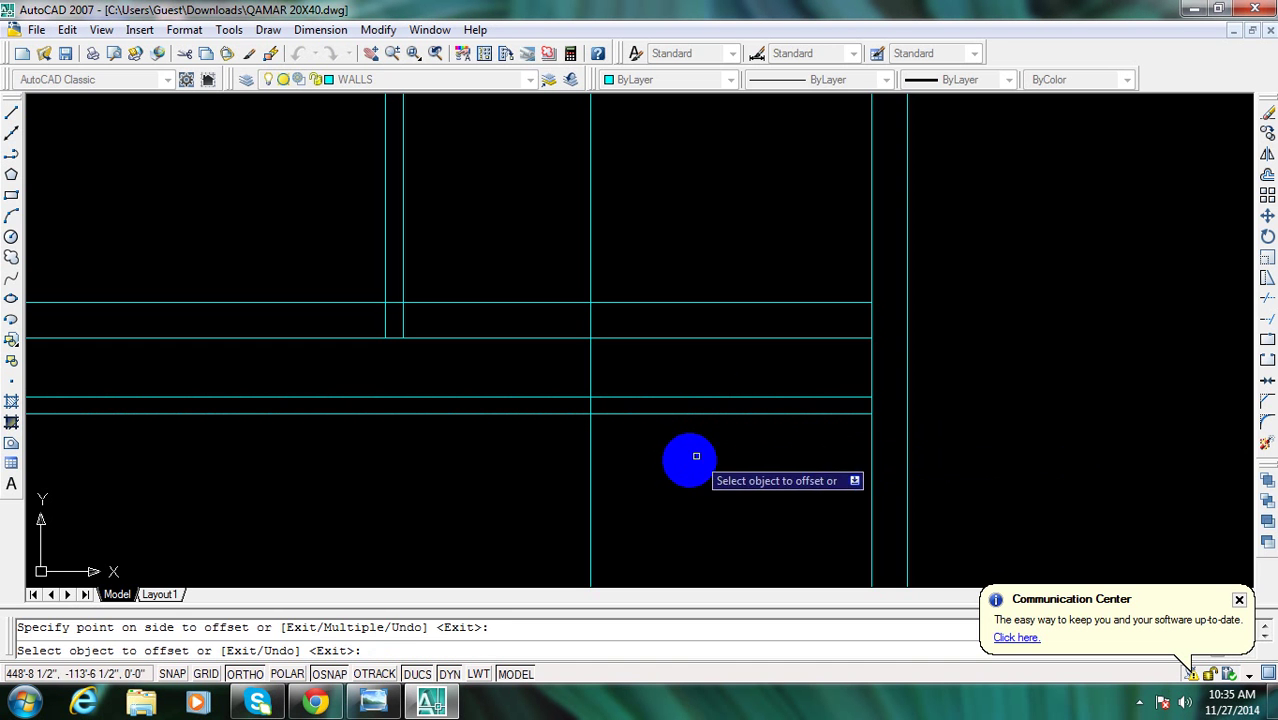
click(665, 450)
key(Escape)
Offset the vertical partition line 4½" to the left and begin filleting the new corner
text(o)
key(Return)
key(Return)
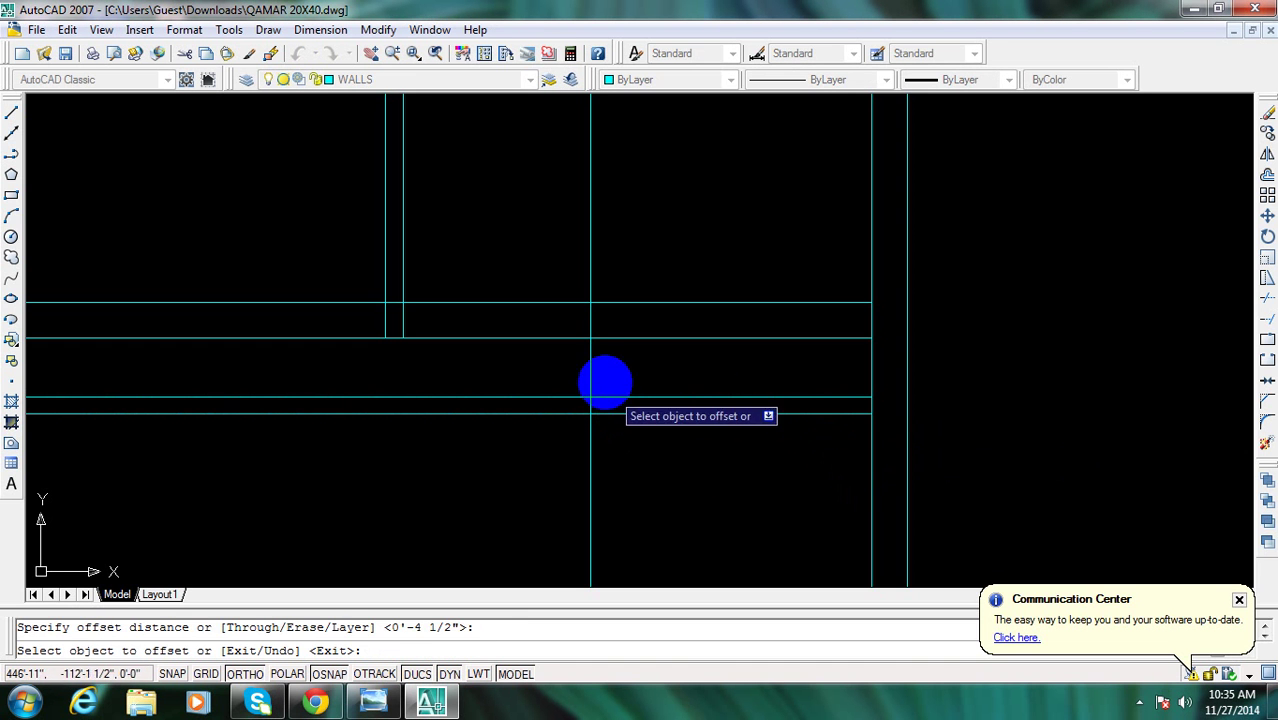
click(591, 370)
click(584, 378)
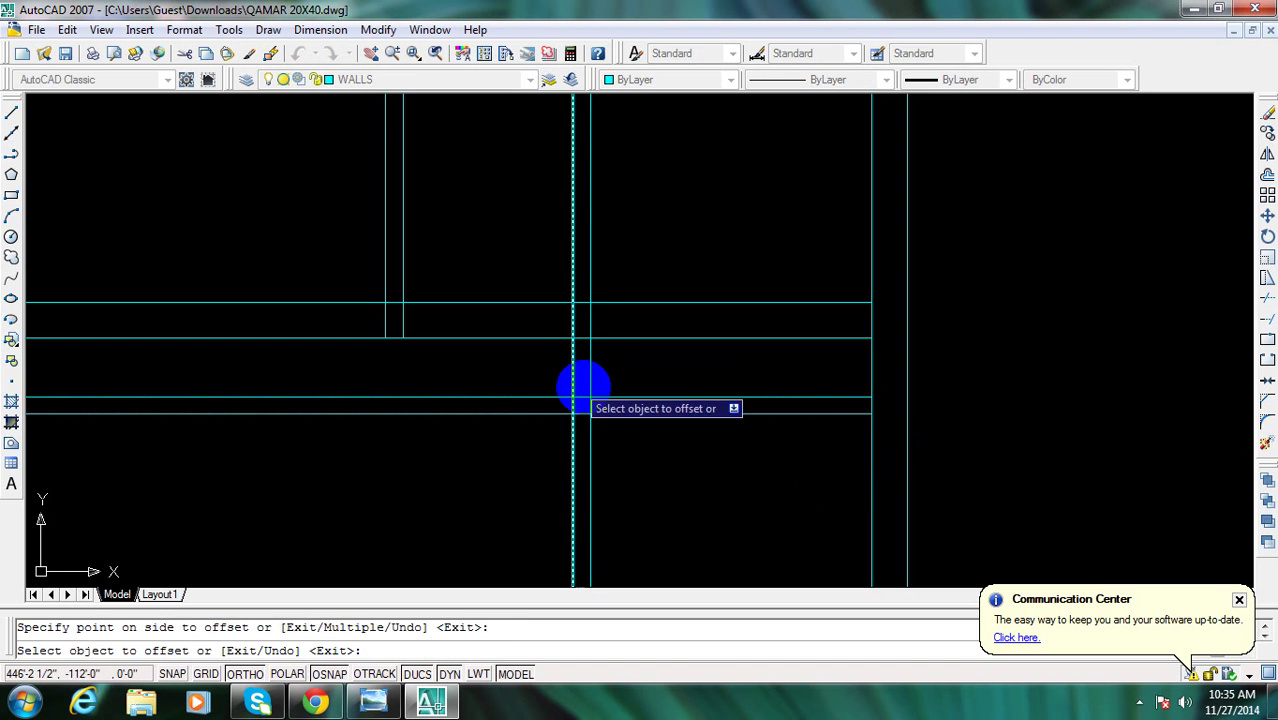
key(Escape)
text(f)
key(Return)
click(605, 397)
Fillet the stepped wall corners so the horizontal and vertical lines meet squarely
click(591, 371)
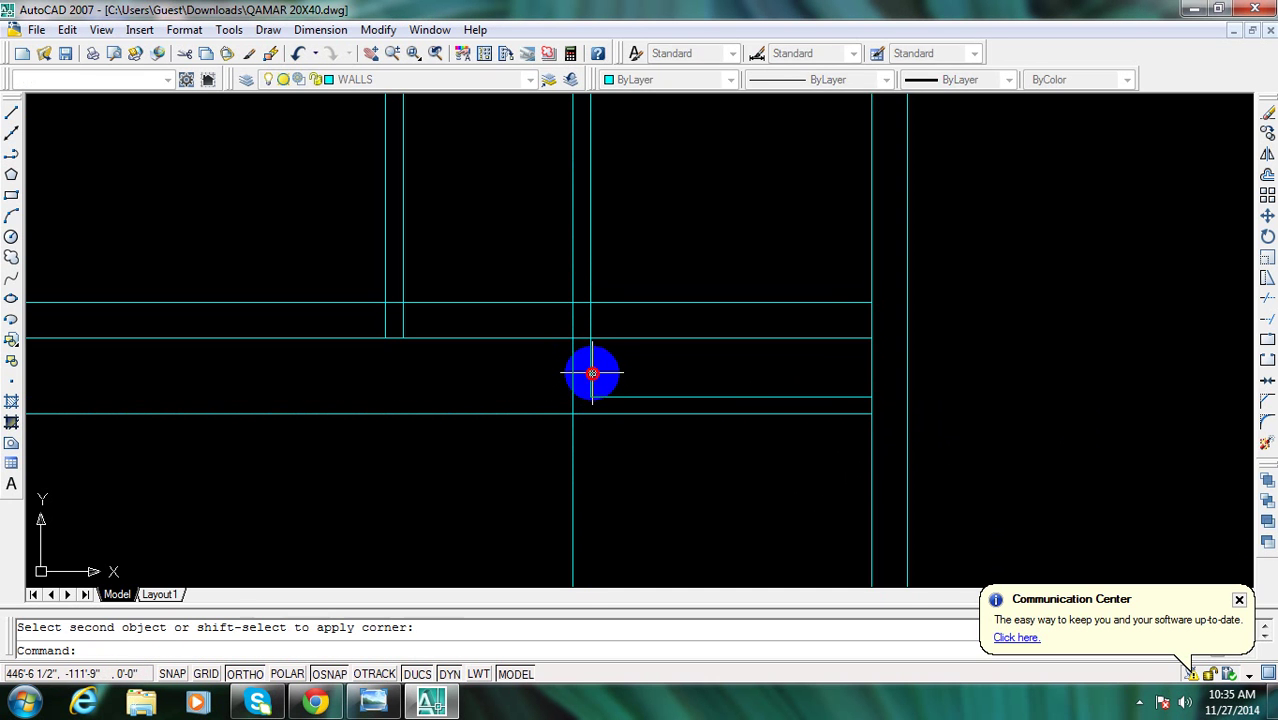
key(Return)
click(590, 355)
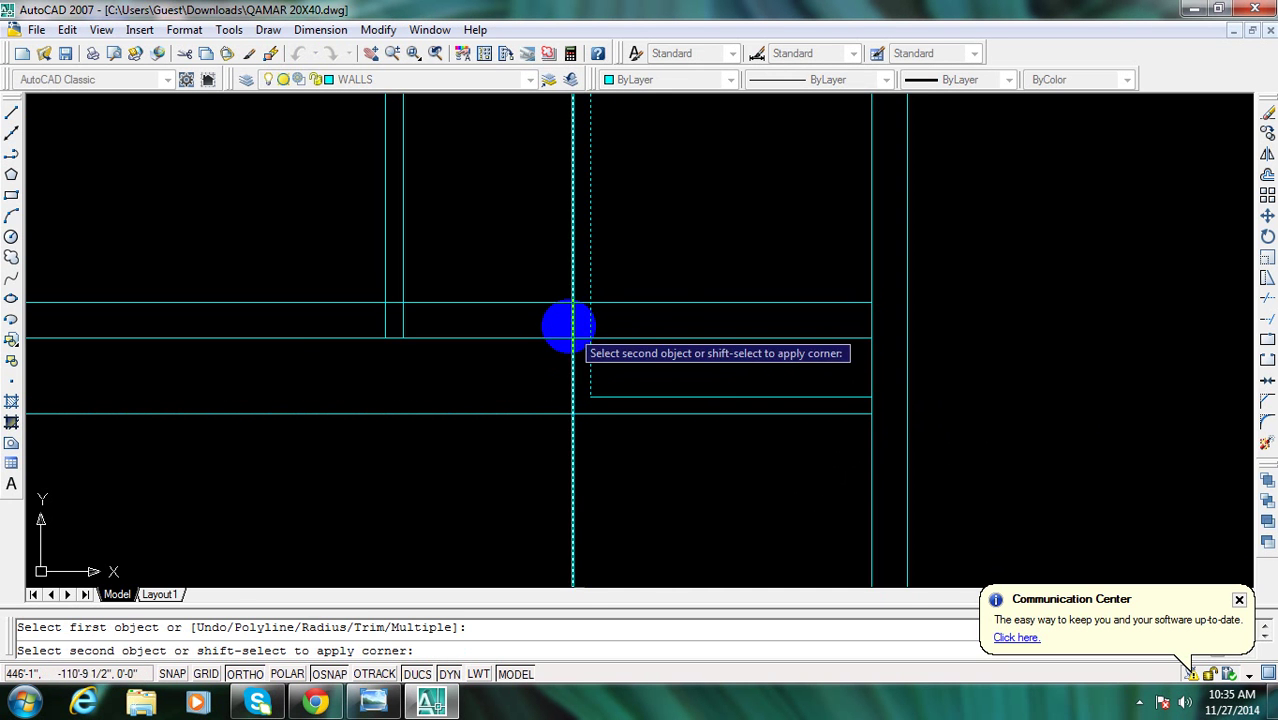
scroll(564, 325, up, 1)
key(Return)
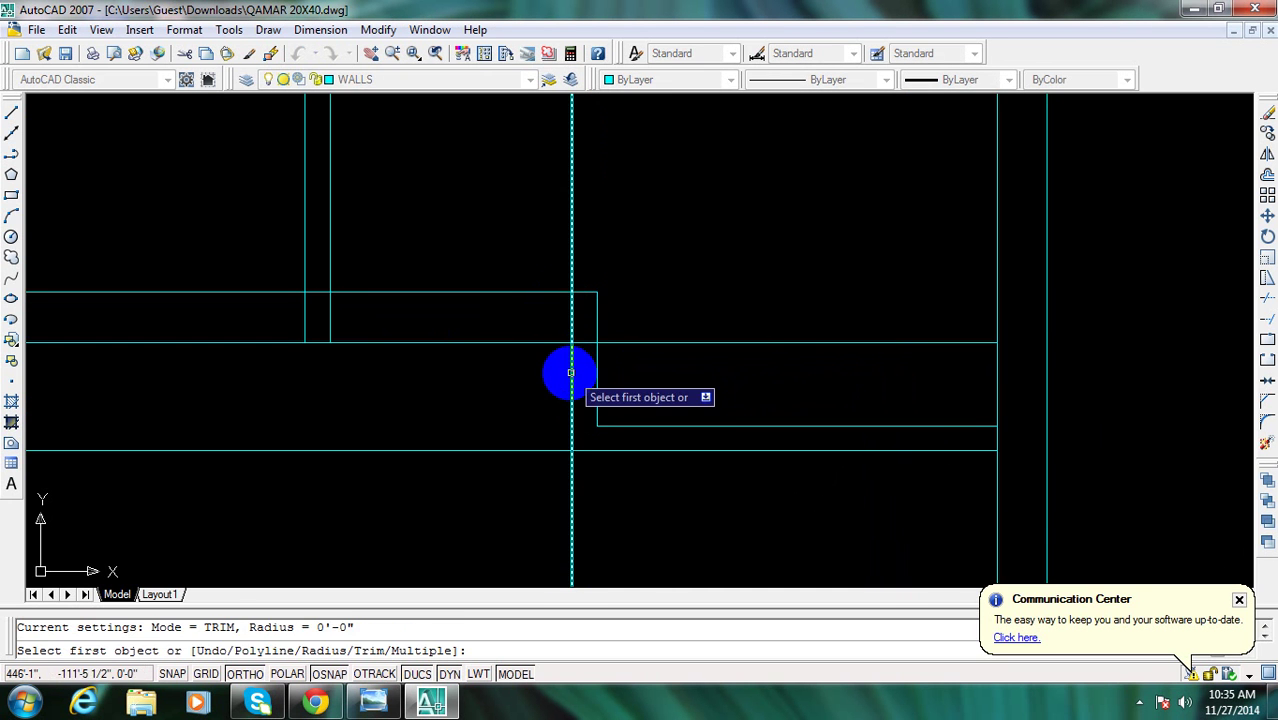
click(552, 343)
click(573, 362)
key(Return)
click(612, 445)
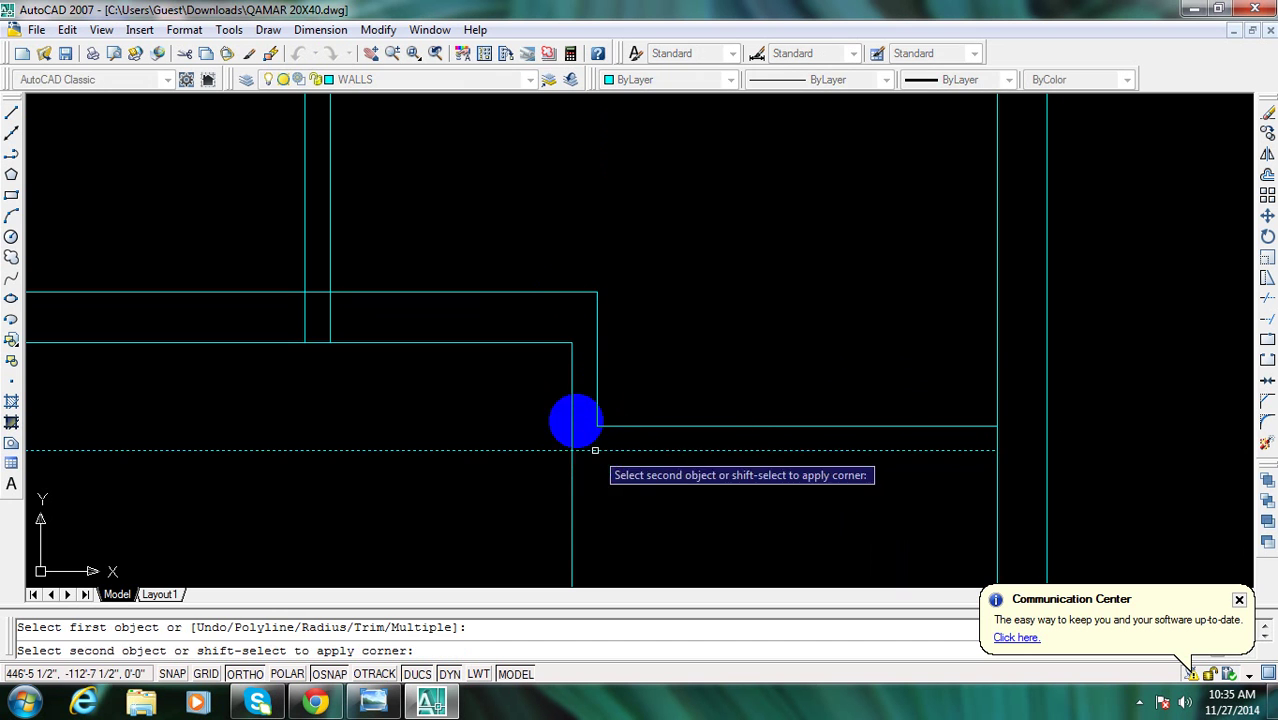
click(573, 414)
key(Escape)
Draw a short horizontal wall line starting at the inner corner
middle_drag(864, 385, 797, 384)
text(tr)
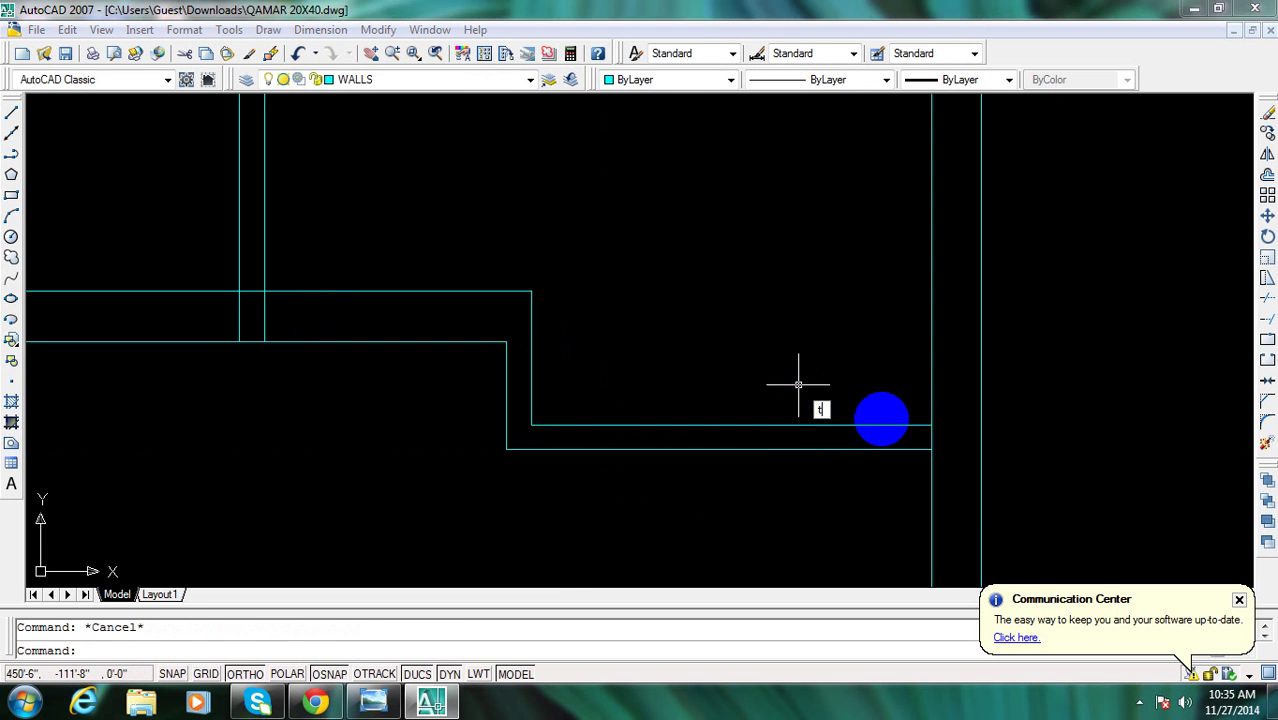
key(Return)
scroll(915, 436, up, 2)
scroll(977, 422, up, 3)
scroll(893, 443, down, 4)
key(Escape)
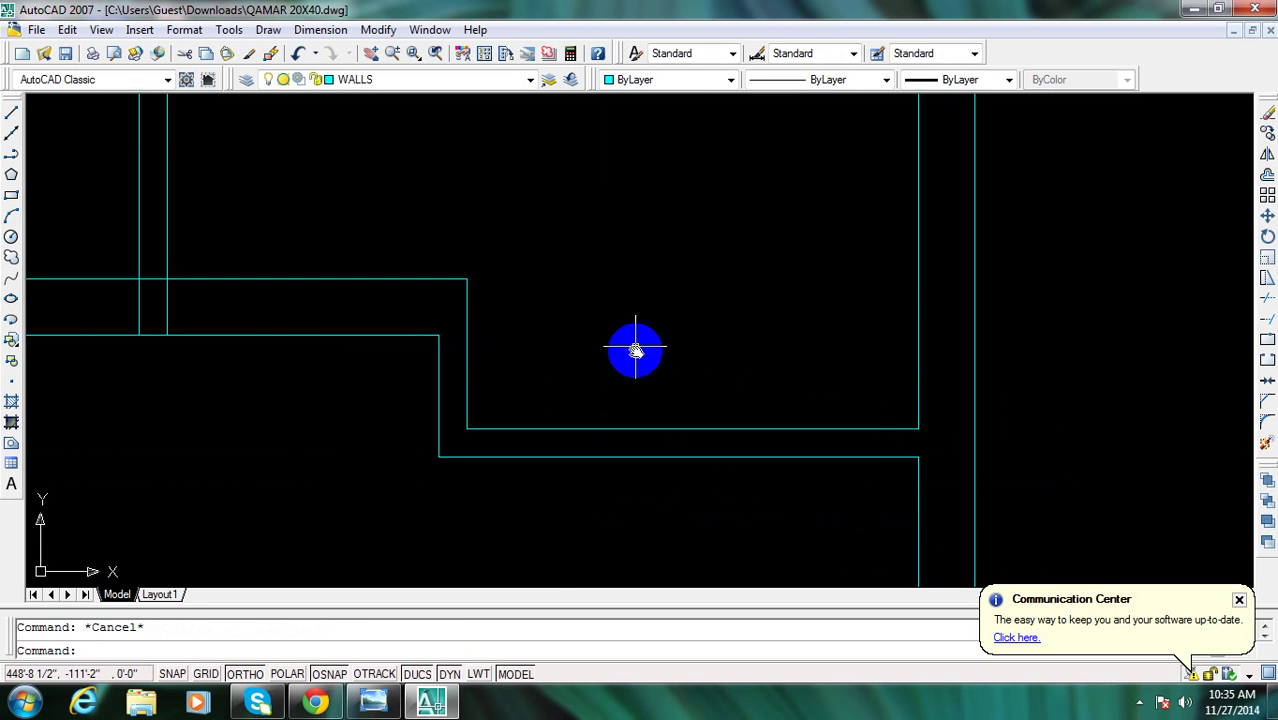
middle_drag(636, 348, 648, 371)
text(l)
key(Return)
click(479, 303)
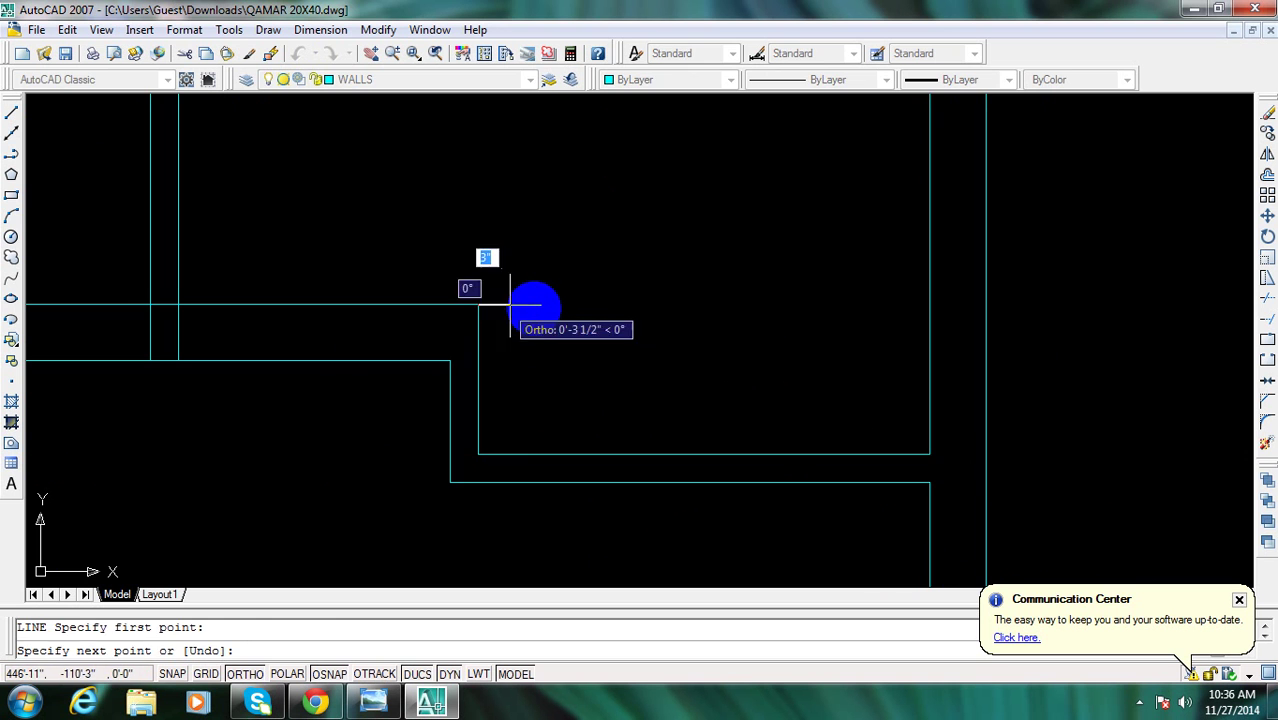
click(603, 303)
key(Escape)
Extend the new wall line to the right wall
text(ex)
key(Return)
click(756, 382)
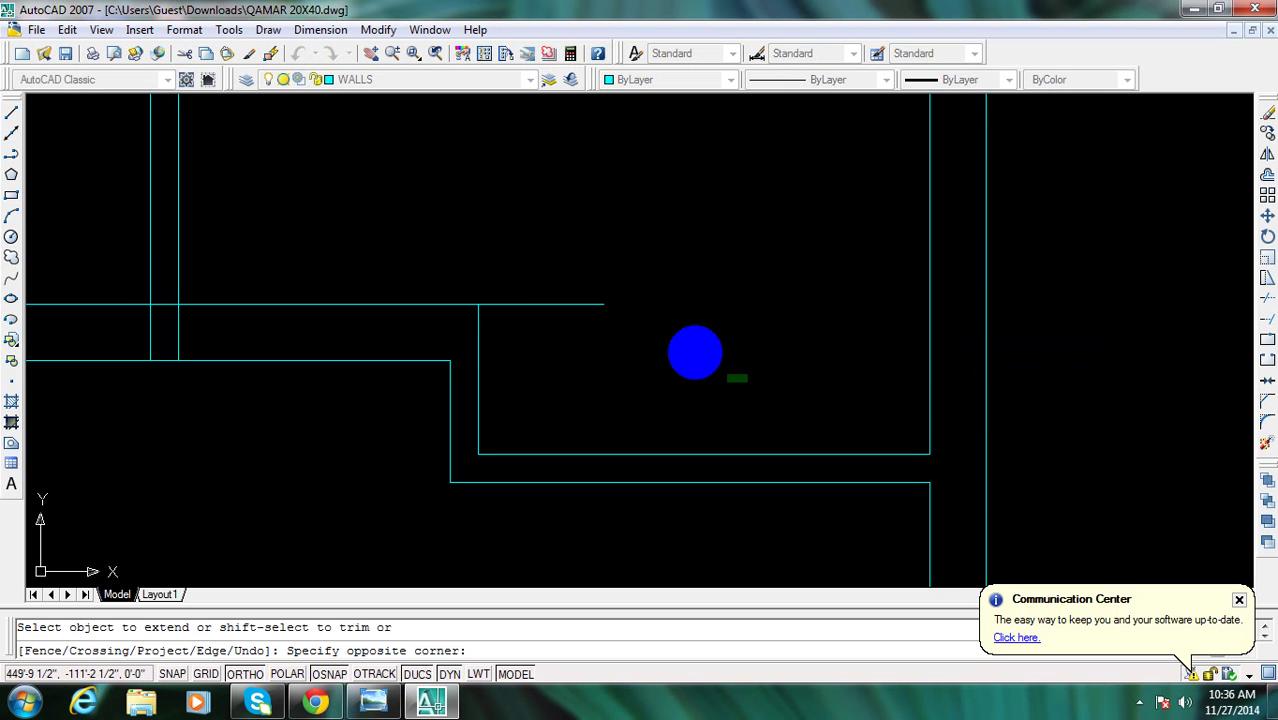
click(560, 224)
key(Escape)
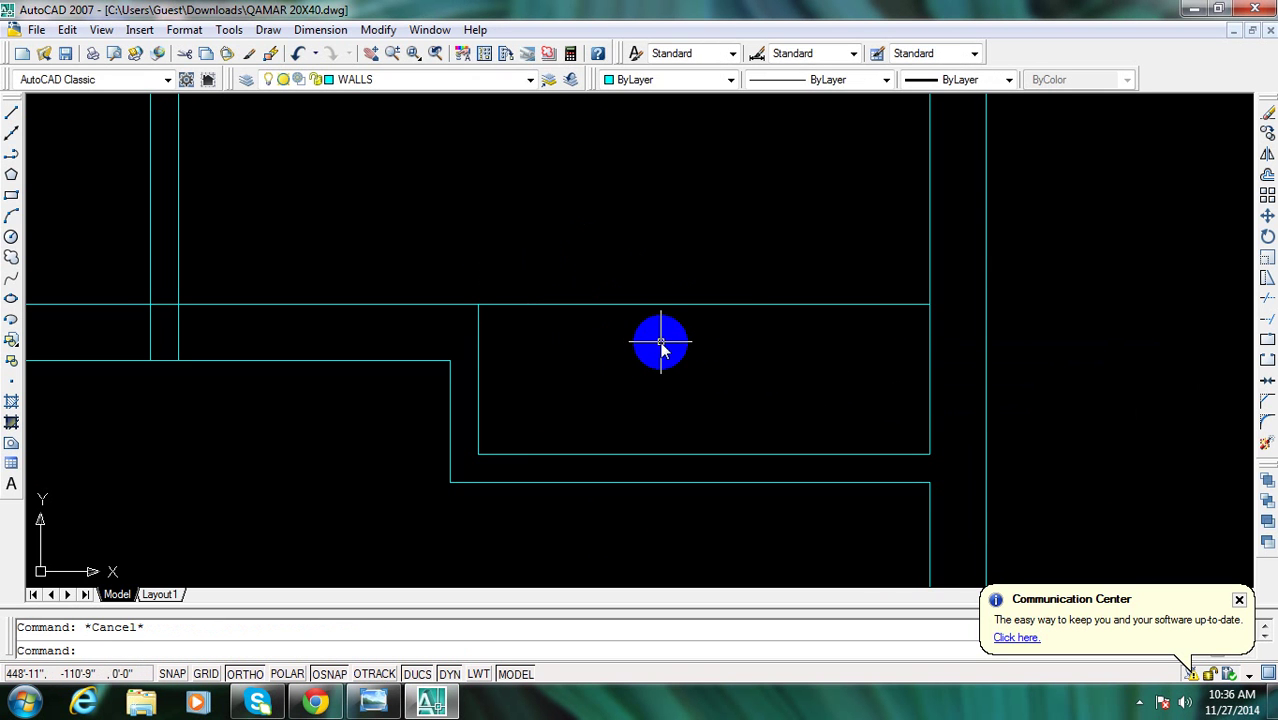
Draw a diagonal line from the box's upper-left corner to its lower-right corner
text(l)
key(Return)
click(479, 303)
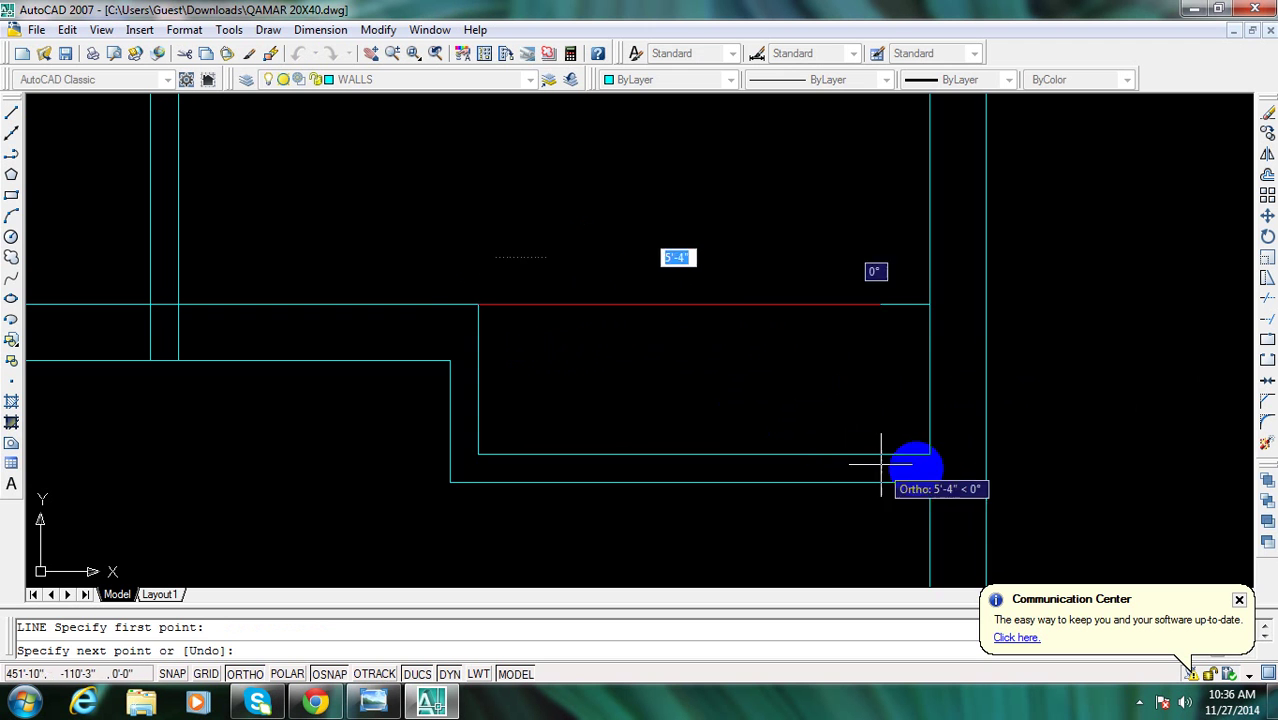
click(929, 453)
key(Escape)
scroll(899, 442, down, 3)
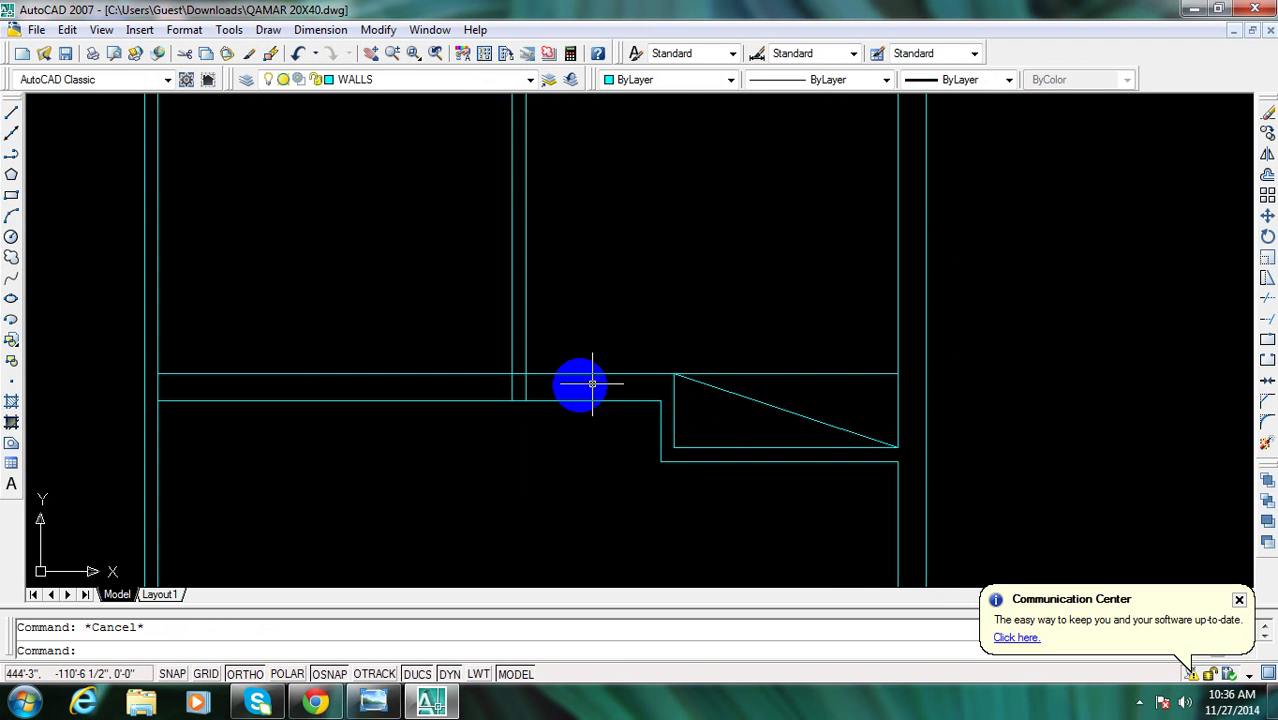
Trim the crossing lines to open the wall junction, then compare against the reference image
text(tr)
key(Return)
key(Return)
scroll(531, 394, up, 4)
click(540, 392)
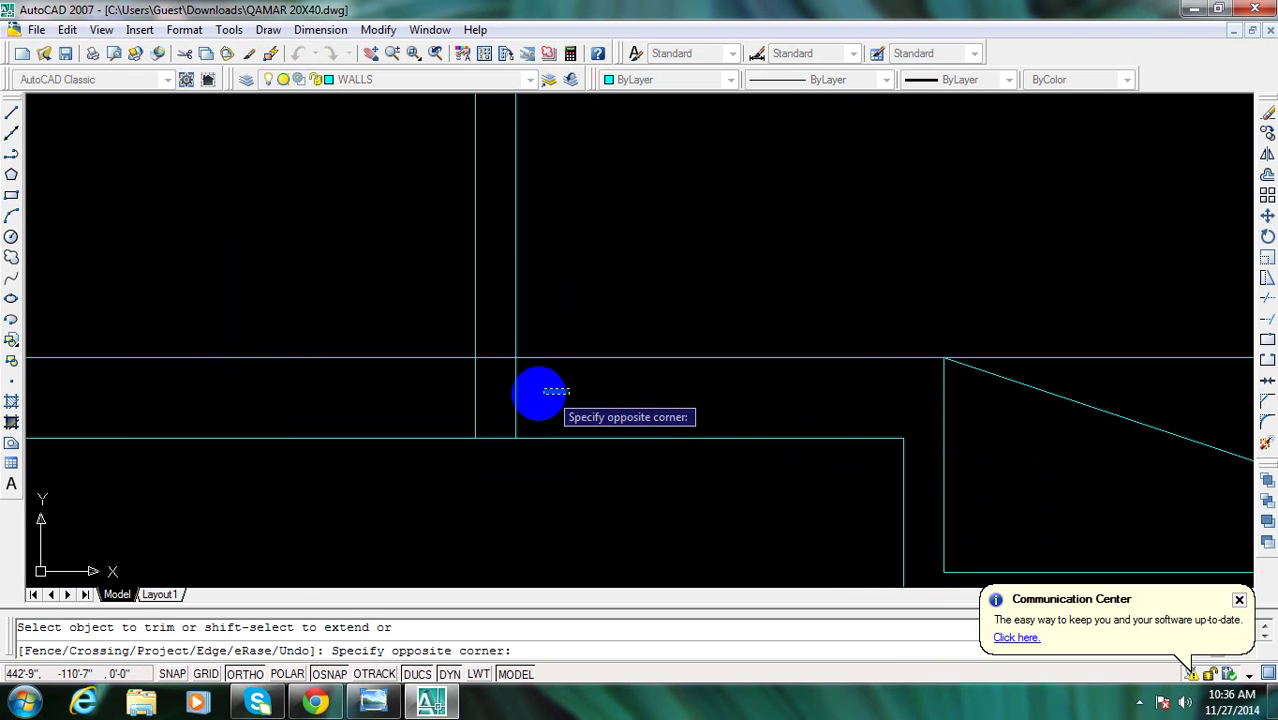
click(468, 384)
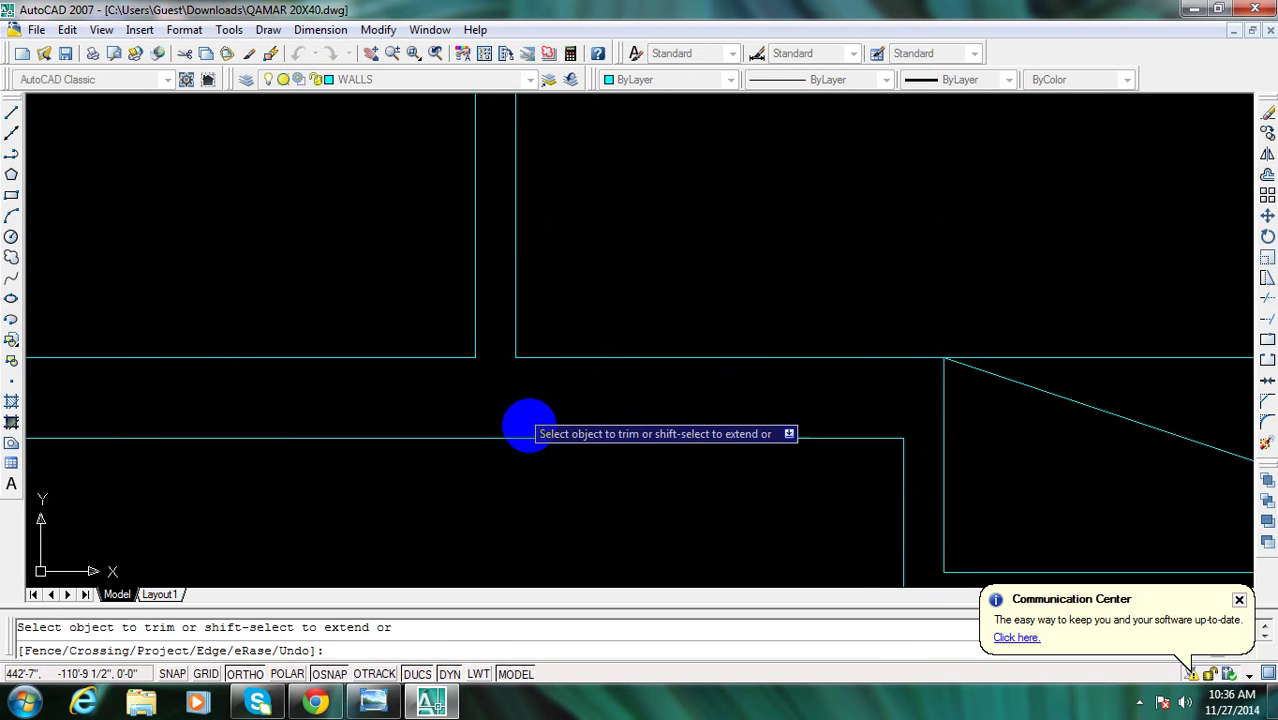
scroll(542, 436, down, 3)
key(Escape)
click(431, 702)
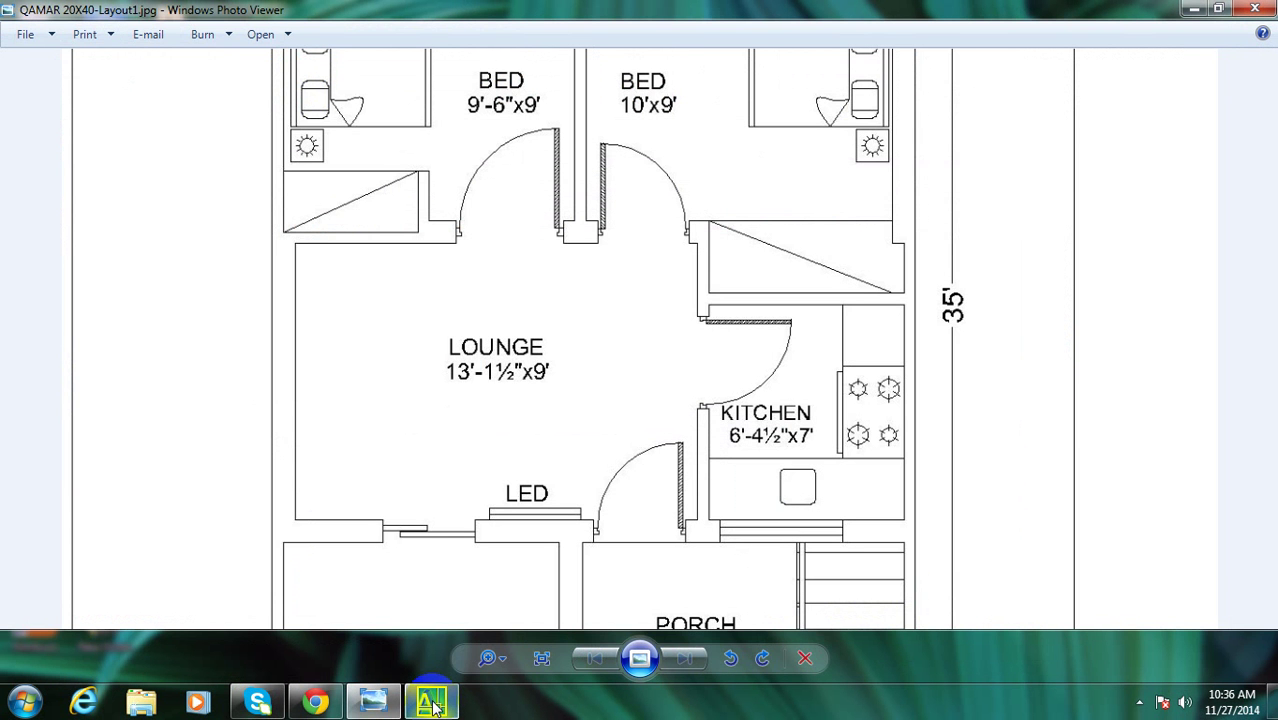
click(431, 702)
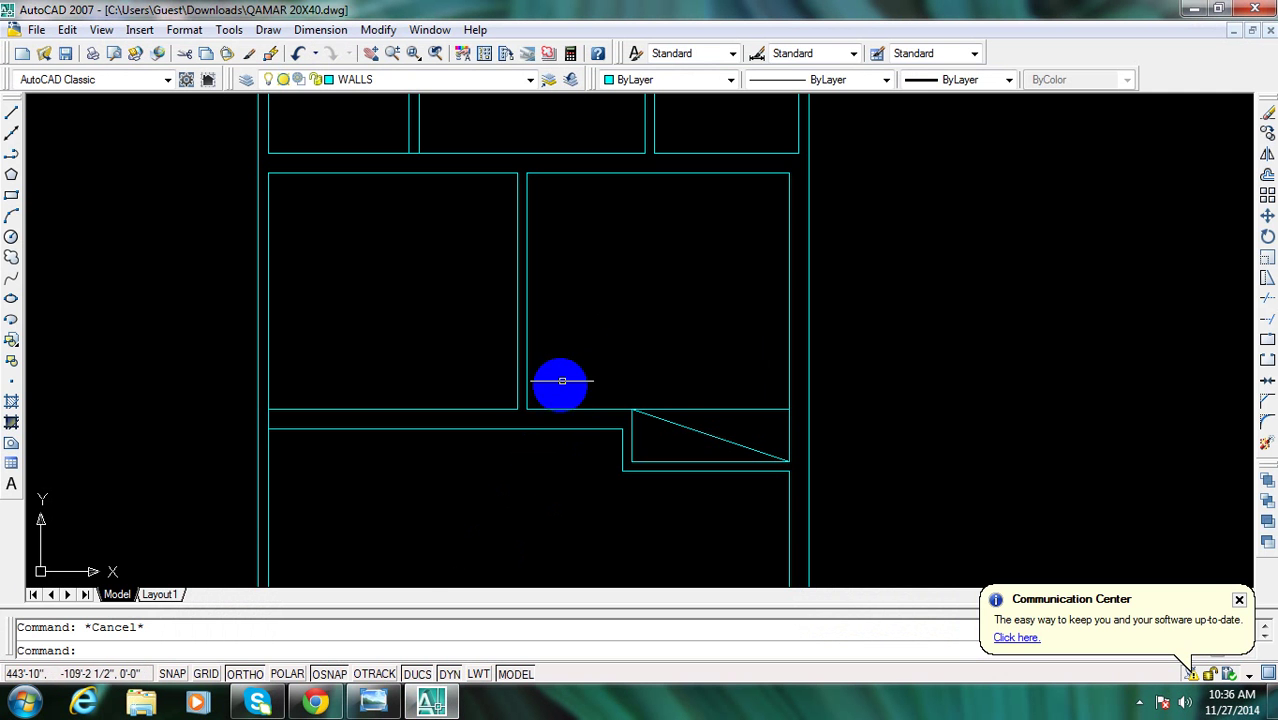
Pan and zoom in on the wall junction beside the cupboard, abandoning a started trim
middle_drag(562, 381, 779, 342)
text(tr)
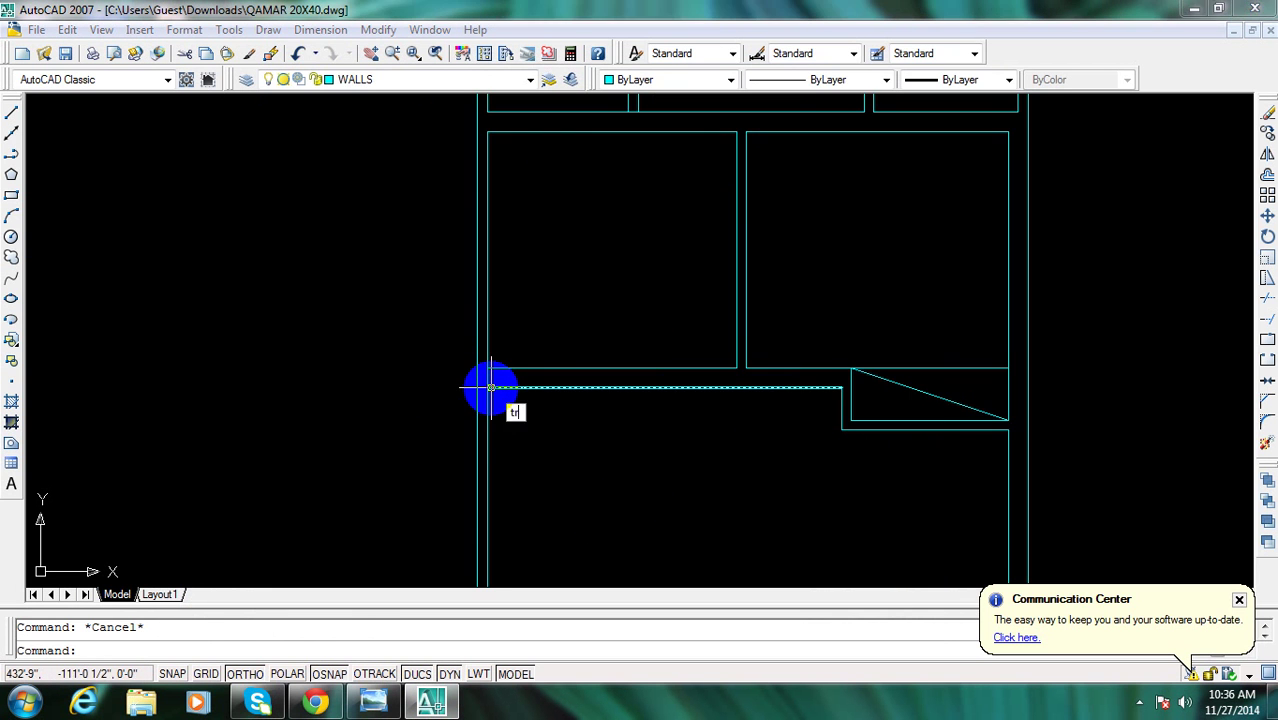
key(Return)
key(Return)
scroll(491, 383, up, 3)
scroll(600, 370, down, 3)
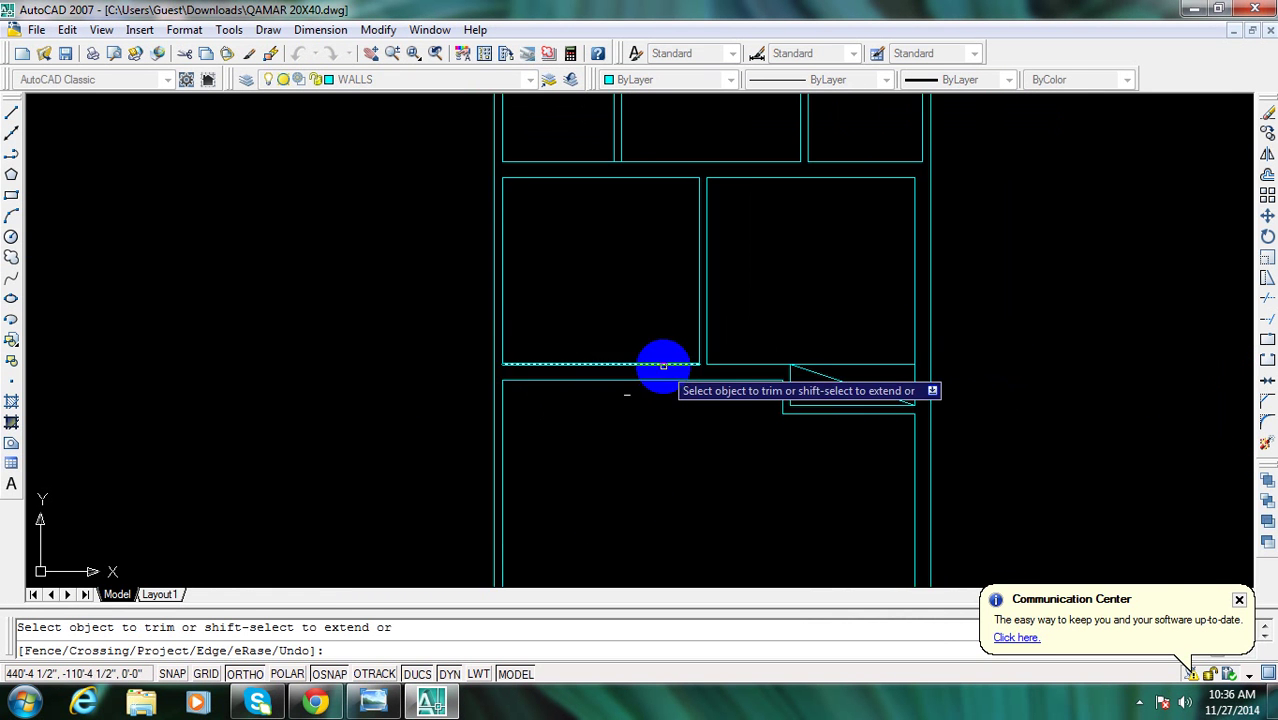
scroll(733, 370, up, 5)
mouse_move(733, 370)
middle_down()
mouse_move(698, 419)
mouse_move(796, 434)
mouse_move(745, 457)
mouse_move(613, 477)
middle_up()
key(Escape)
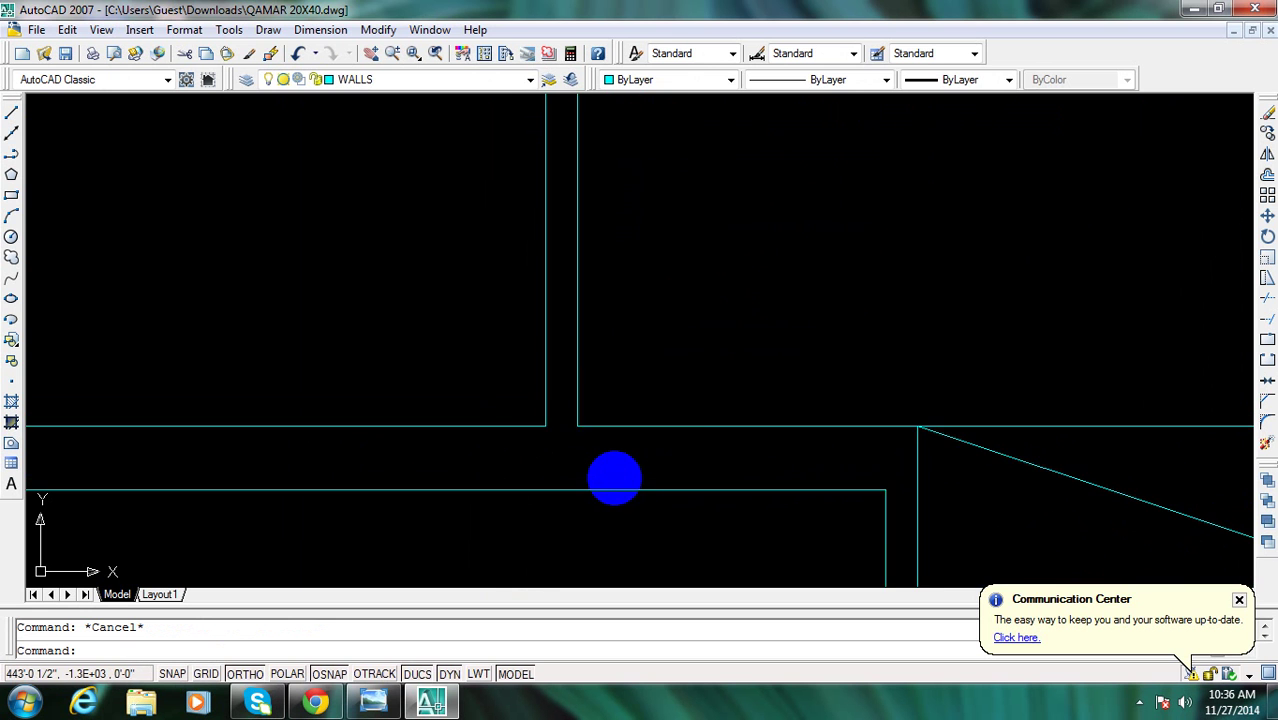
text(o)
key(Return)
key(Escape)
scroll(600, 440, up, 2)
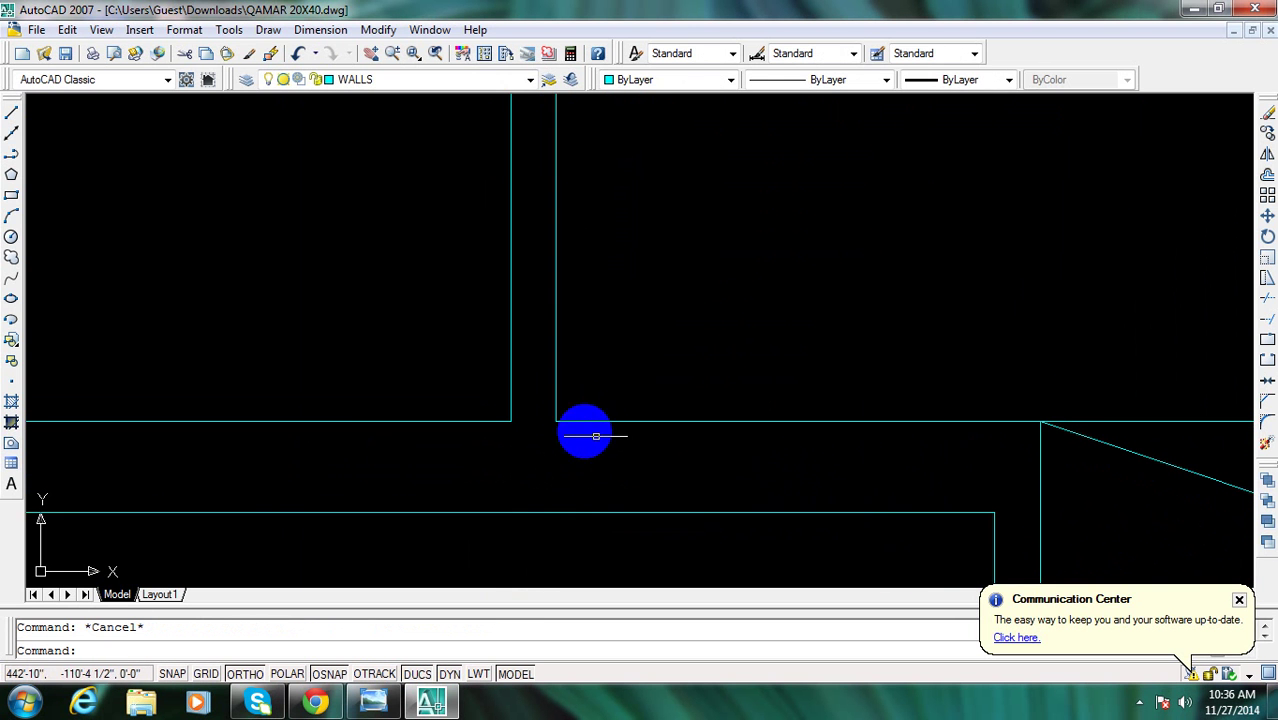
middle_drag(585, 428, 543, 405)
Offset the vertical wall line 4.5 to the right
text(o)
key(Return)
text(4)
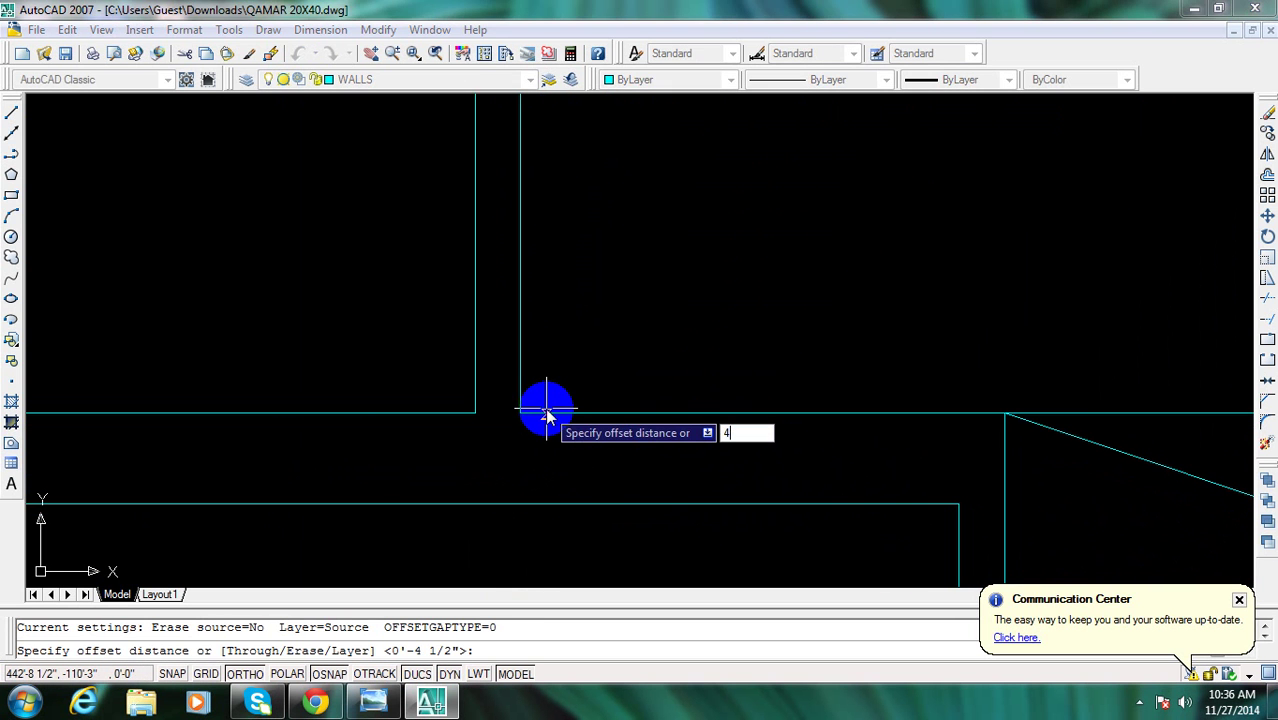
text(5)
key(Return)
click(520, 373)
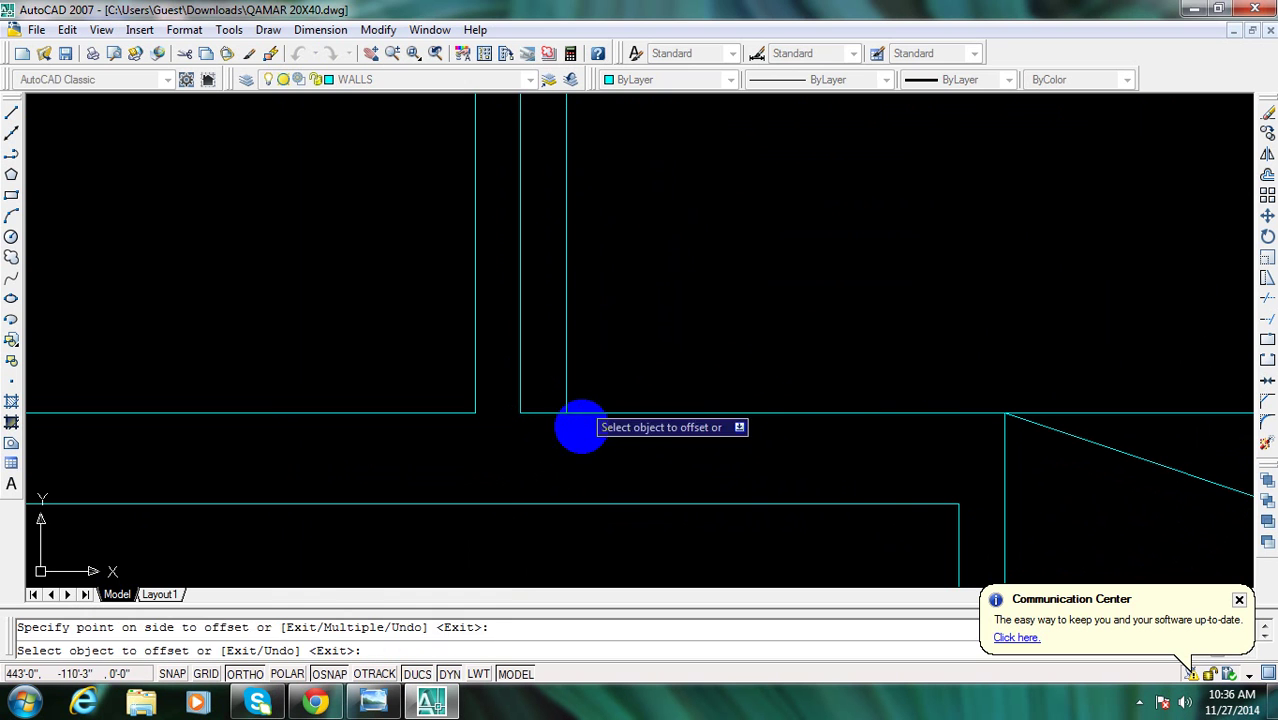
click(580, 430)
key(Escape)
Extend the new offset line to the lower wall and trim its end above the wall
text(x)
key(Return)
key(Return)
click(607, 405)
click(551, 371)
key(Escape)
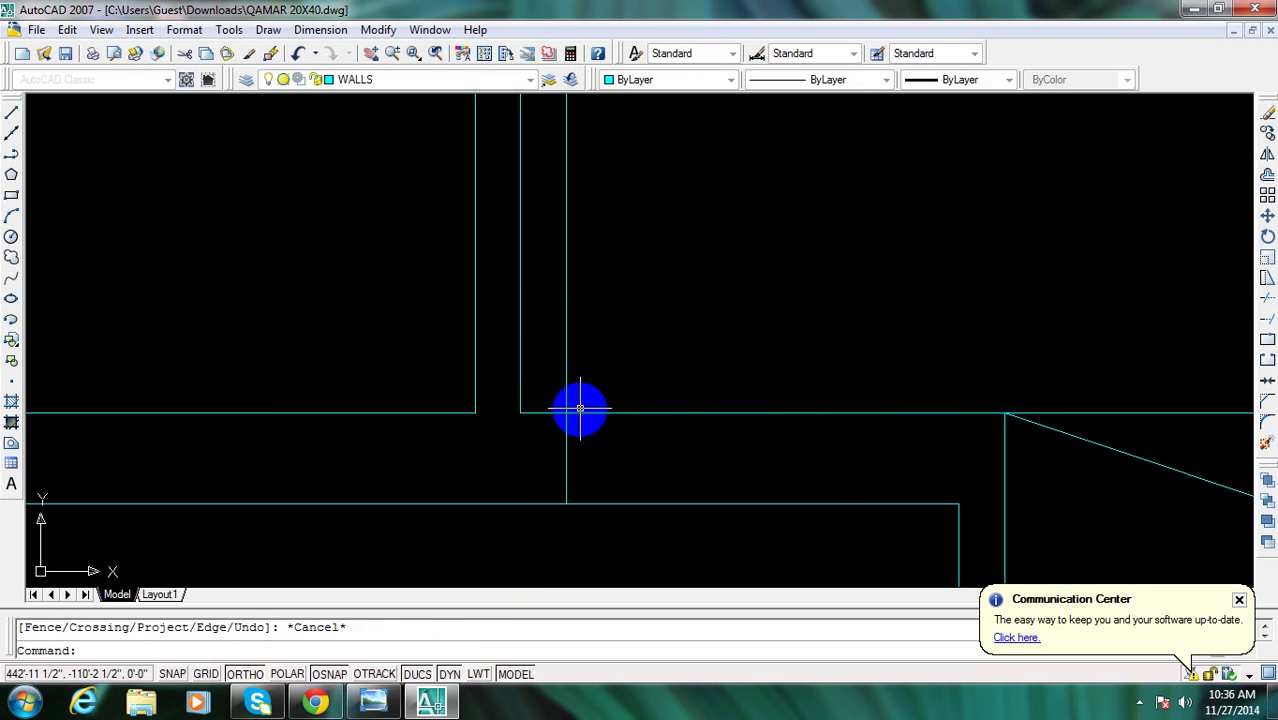
text(tr)
key(Return)
key(Return)
click(568, 395)
key(Escape)
Offset the jamb line 3' to the right to mark the door opening
middle_drag(696, 484, 639, 431)
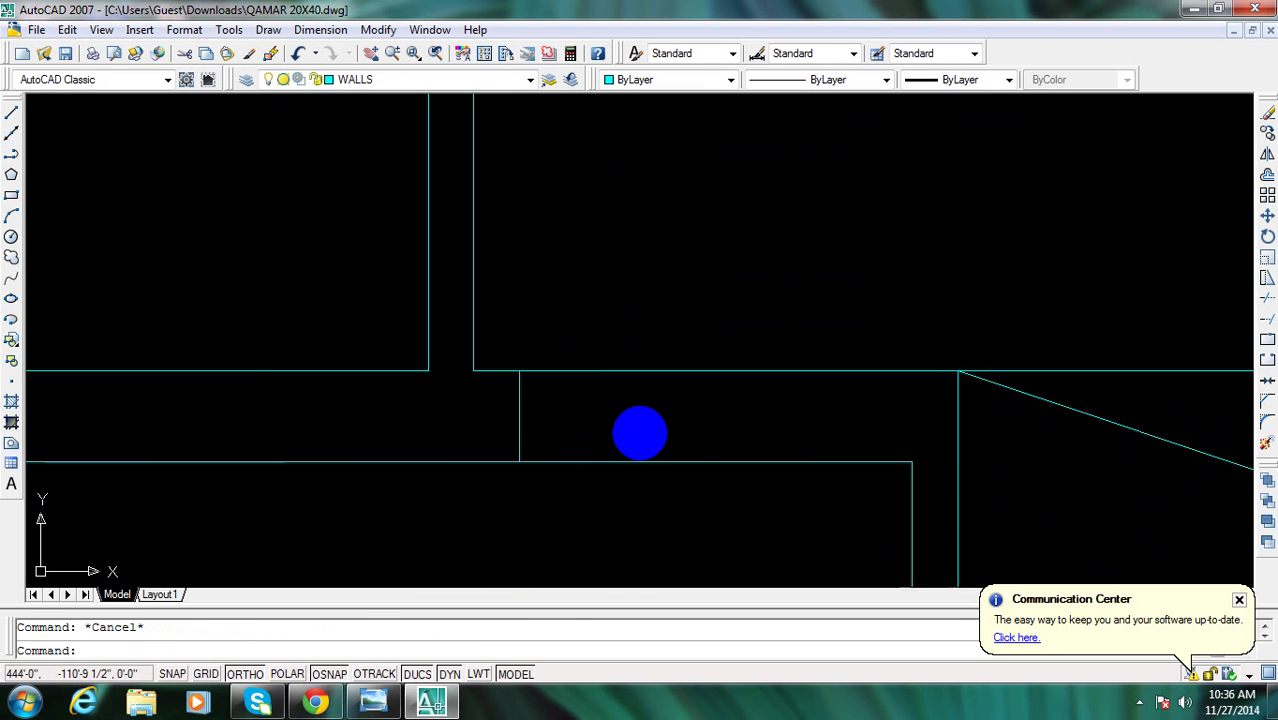
scroll(636, 402, down, 1)
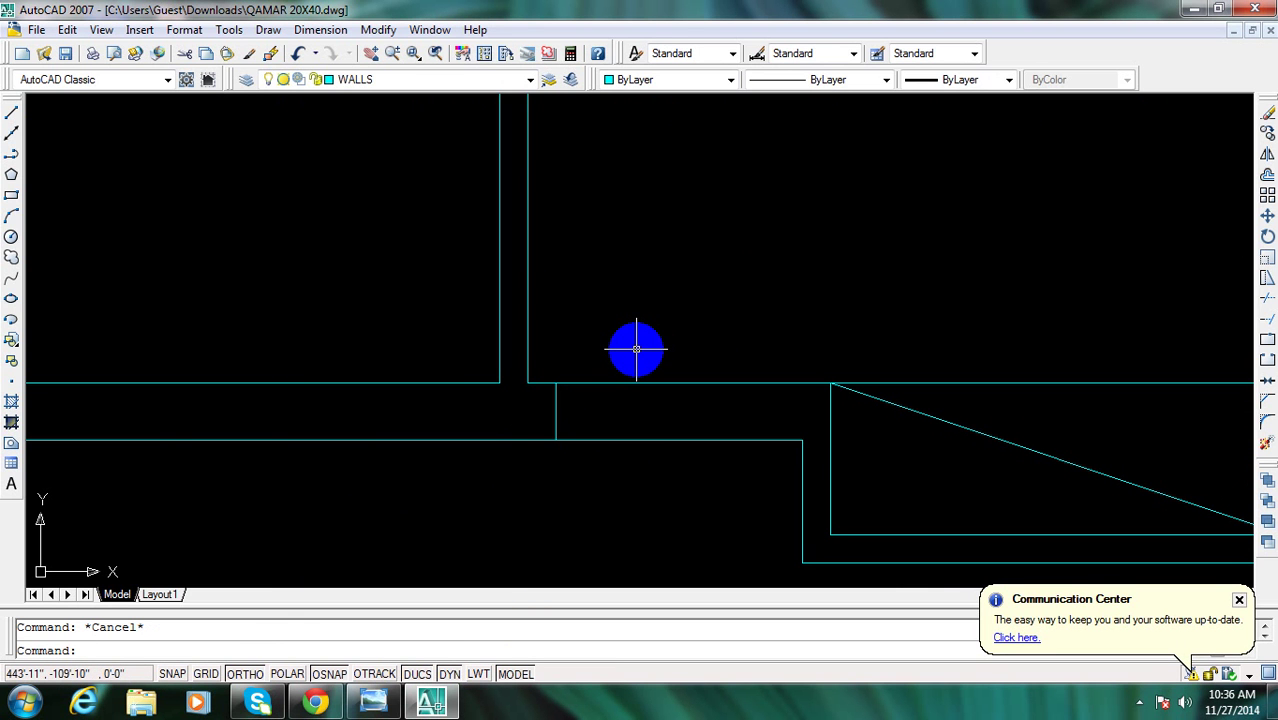
text(tr)
key(Return)
key(Escape)
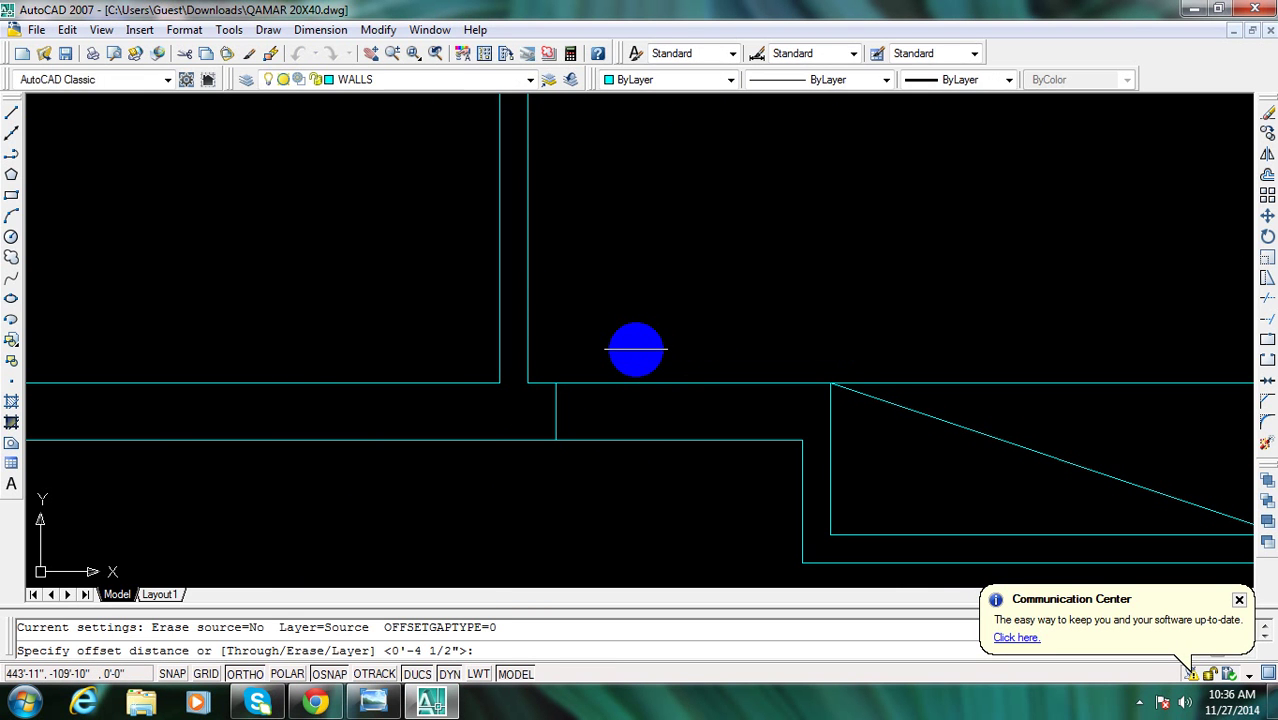
text(3'6)
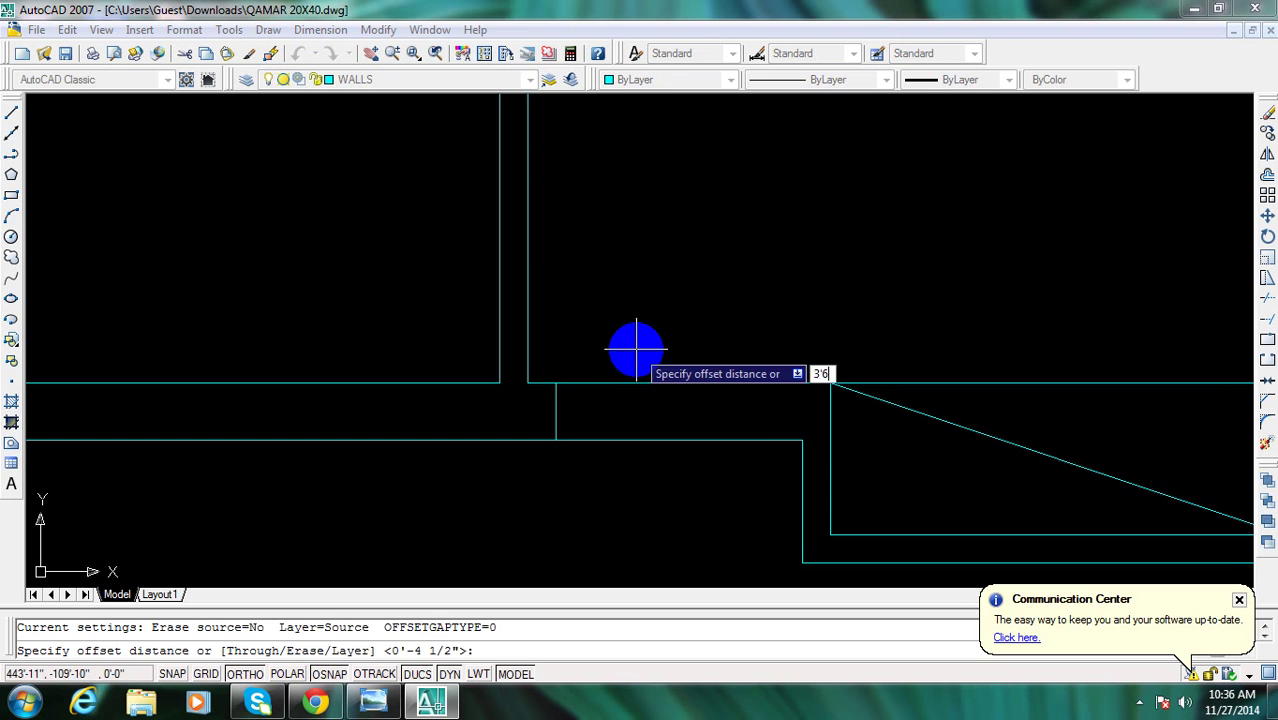
key(Return)
click(560, 438)
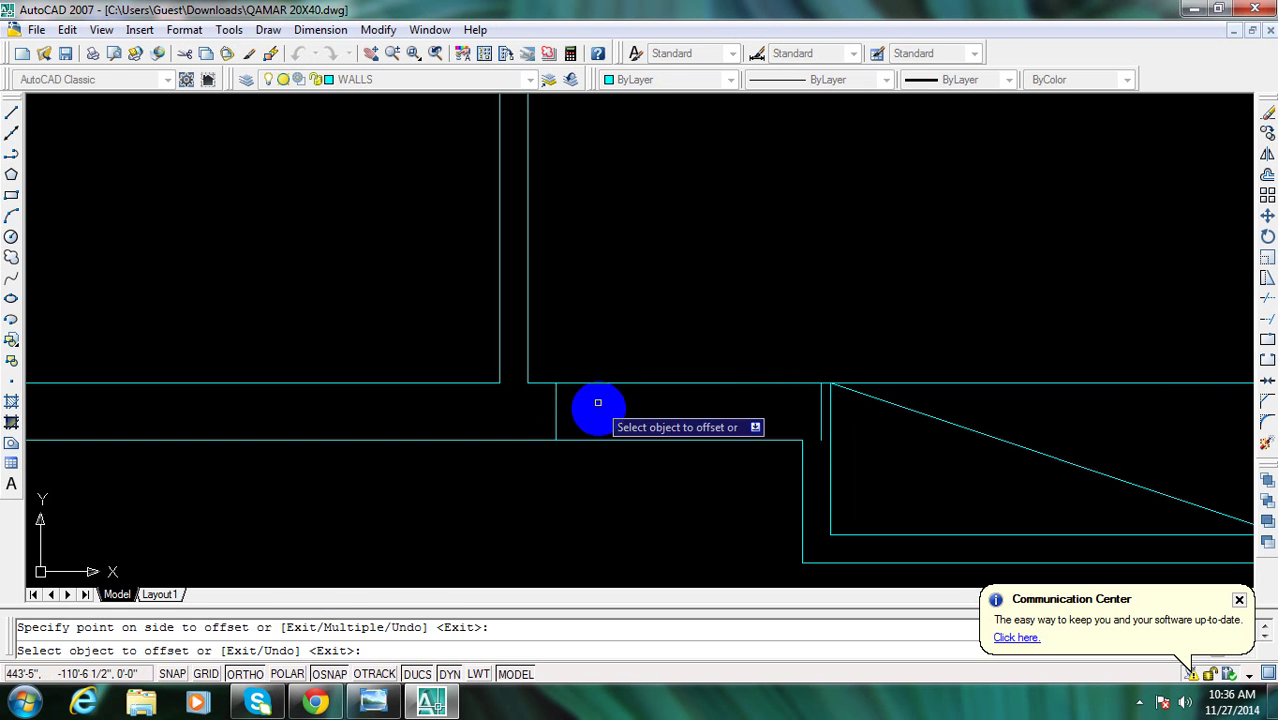
key(Escape)
Stretch the right wall end across using a crossing selection from the wall corner
scroll(833, 430, up, 2)
middle_drag(833, 430, 797, 372)
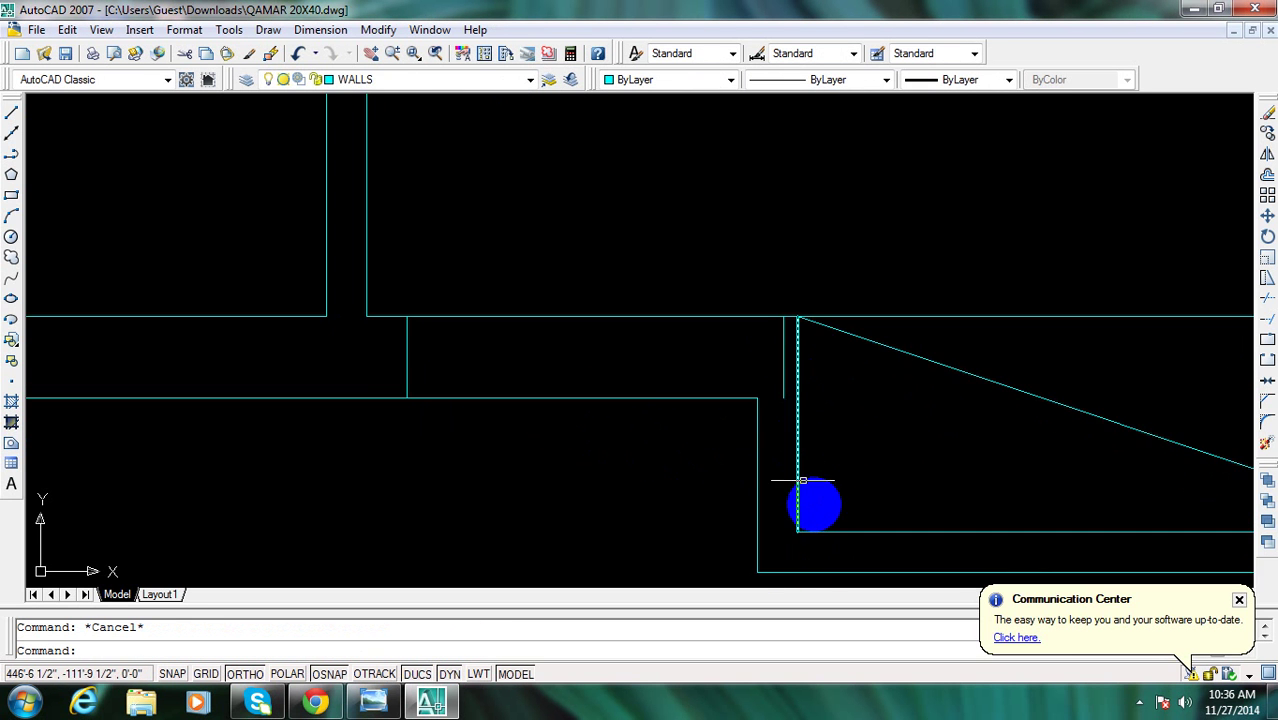
middle_drag(813, 505, 779, 422)
text(s)
key(Return)
click(846, 548)
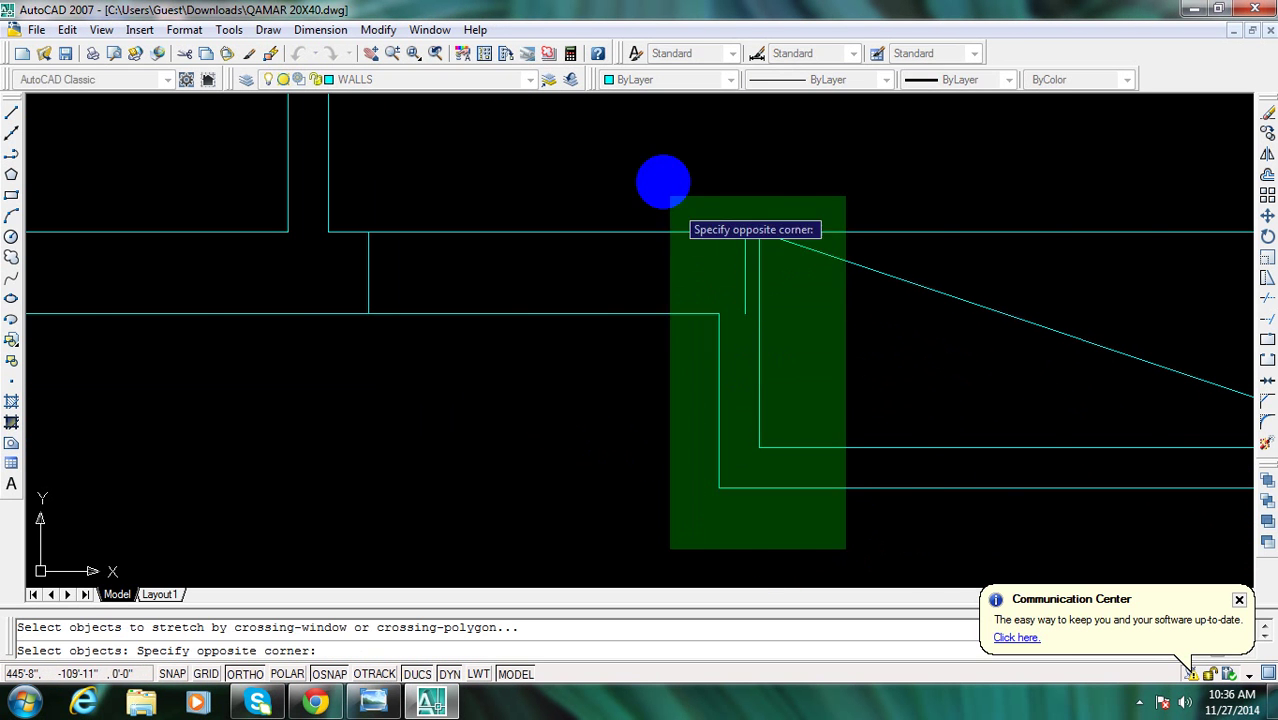
click(663, 182)
scroll(757, 295, up, 4)
shift+click(721, 232)
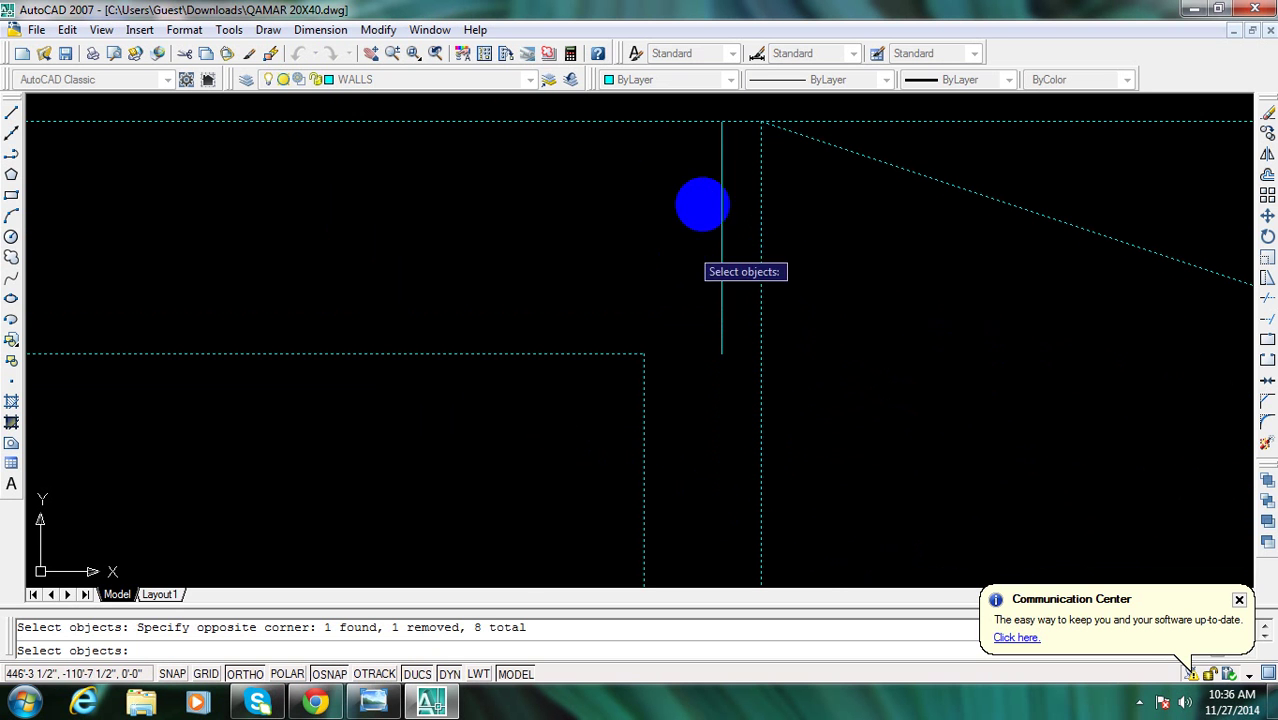
key(Return)
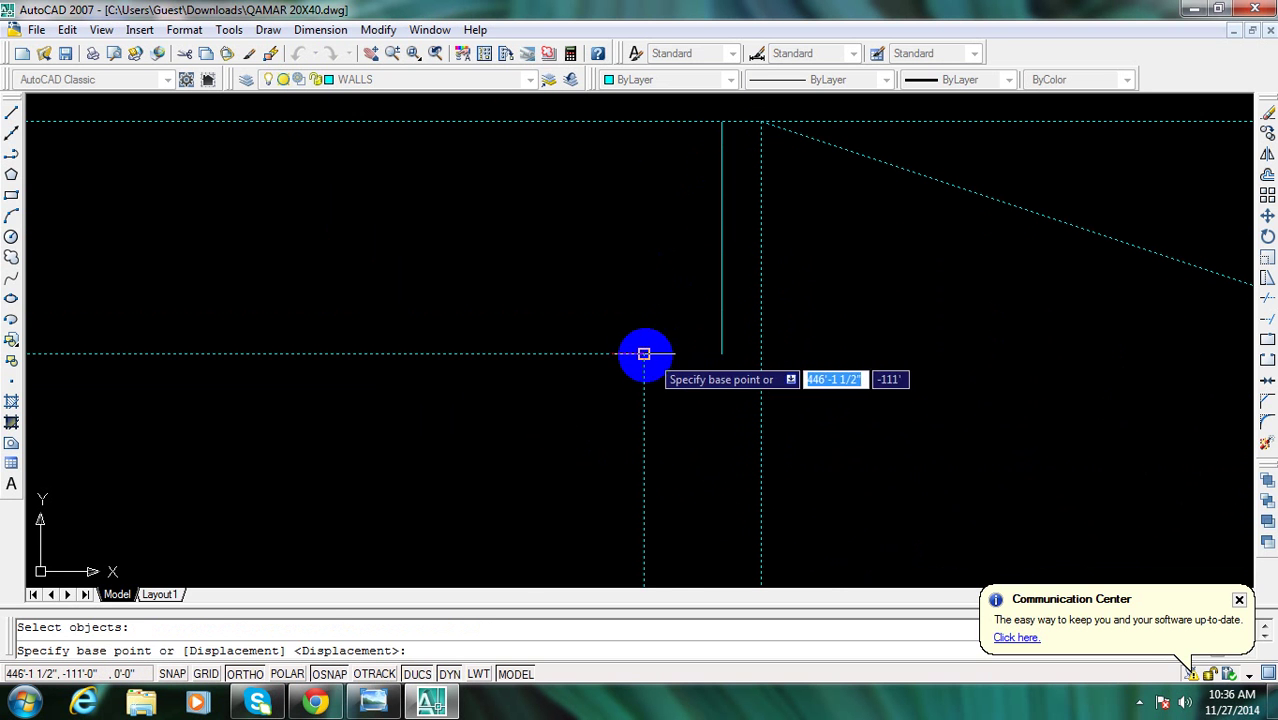
click(644, 353)
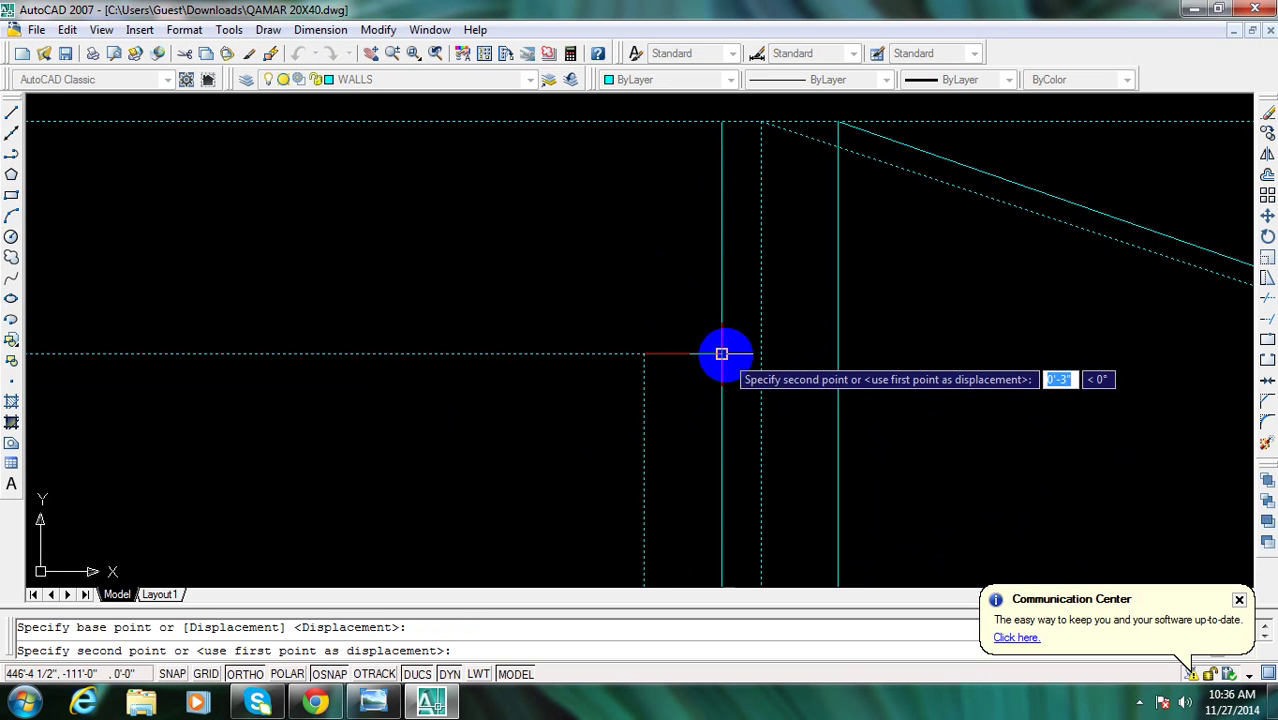
click(721, 355)
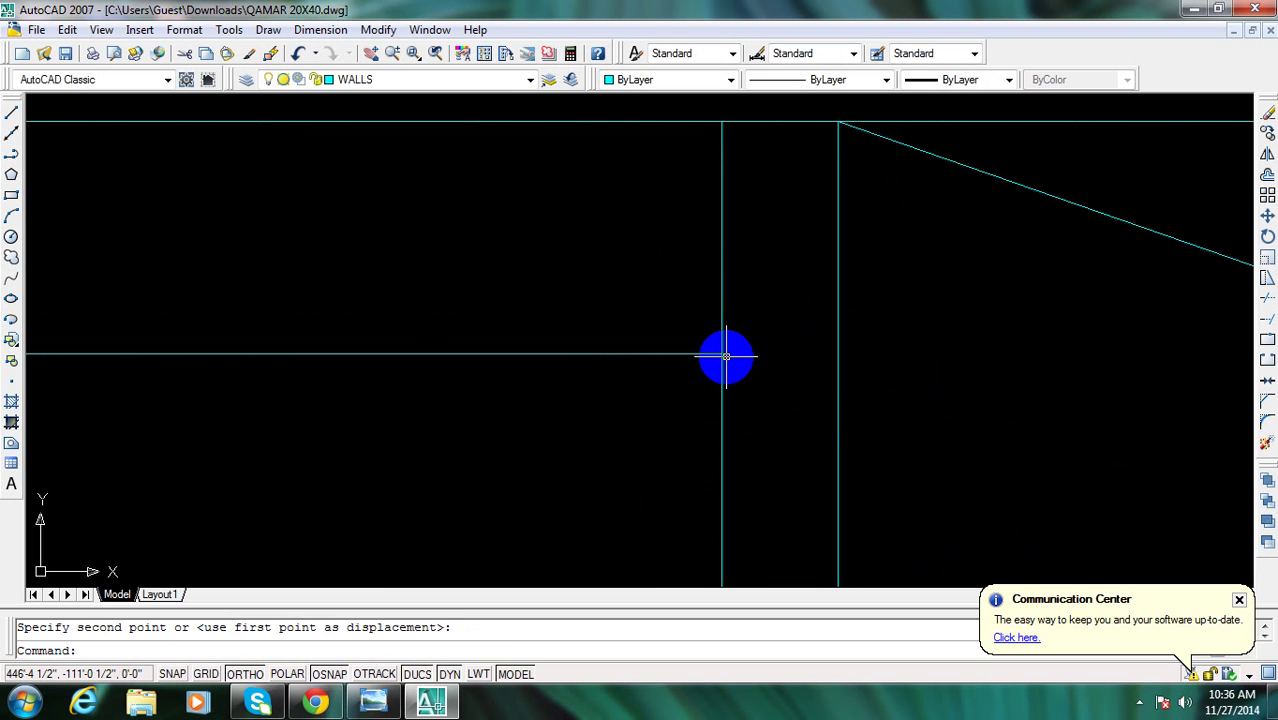
Stretch the selected wall ends 4.5 to the right
key(Return)
text(4.5)
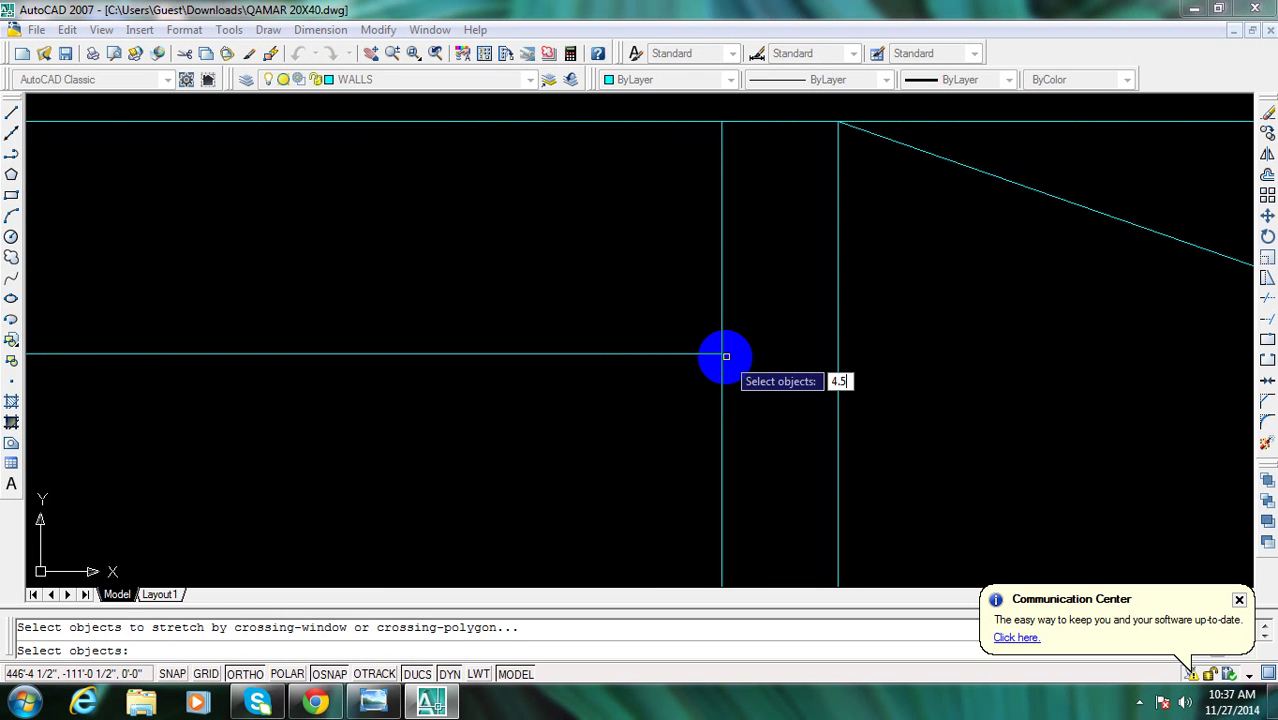
key(Return)
click(753, 366)
text(s)
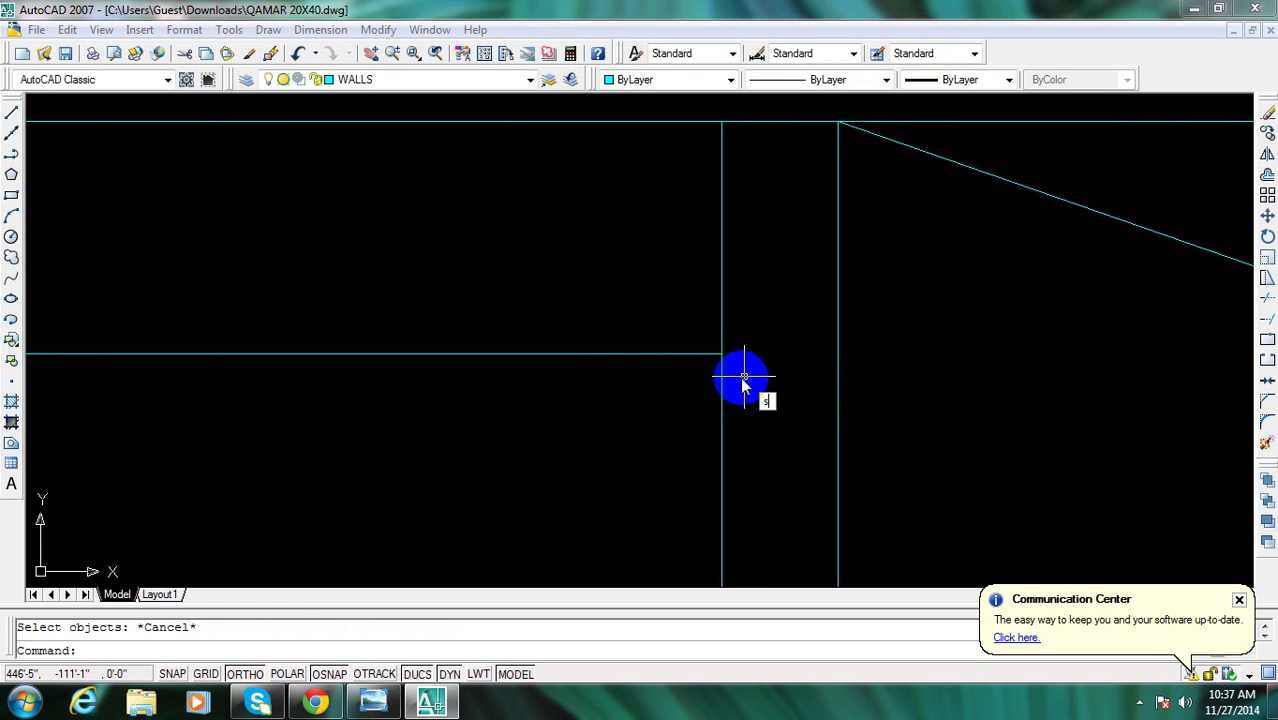
key(Return)
drag(739, 374, 753, 385)
key(Return)
click(766, 396)
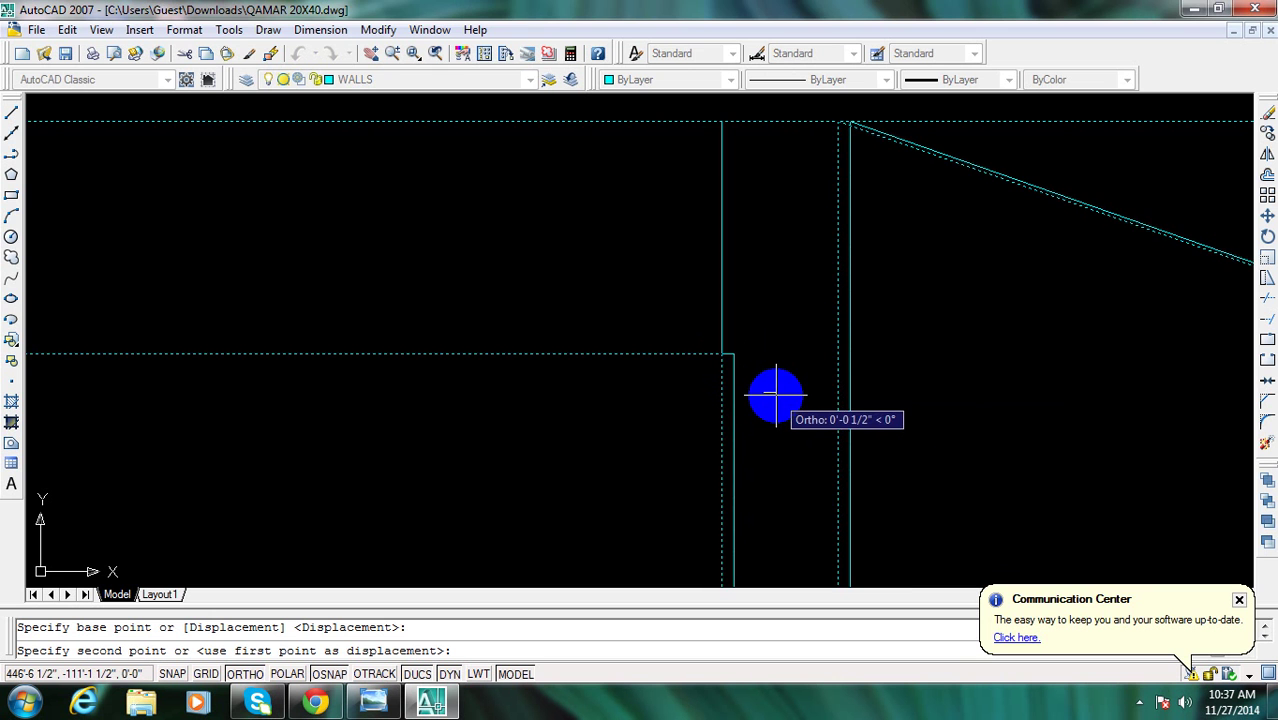
text(4)
key(Return)
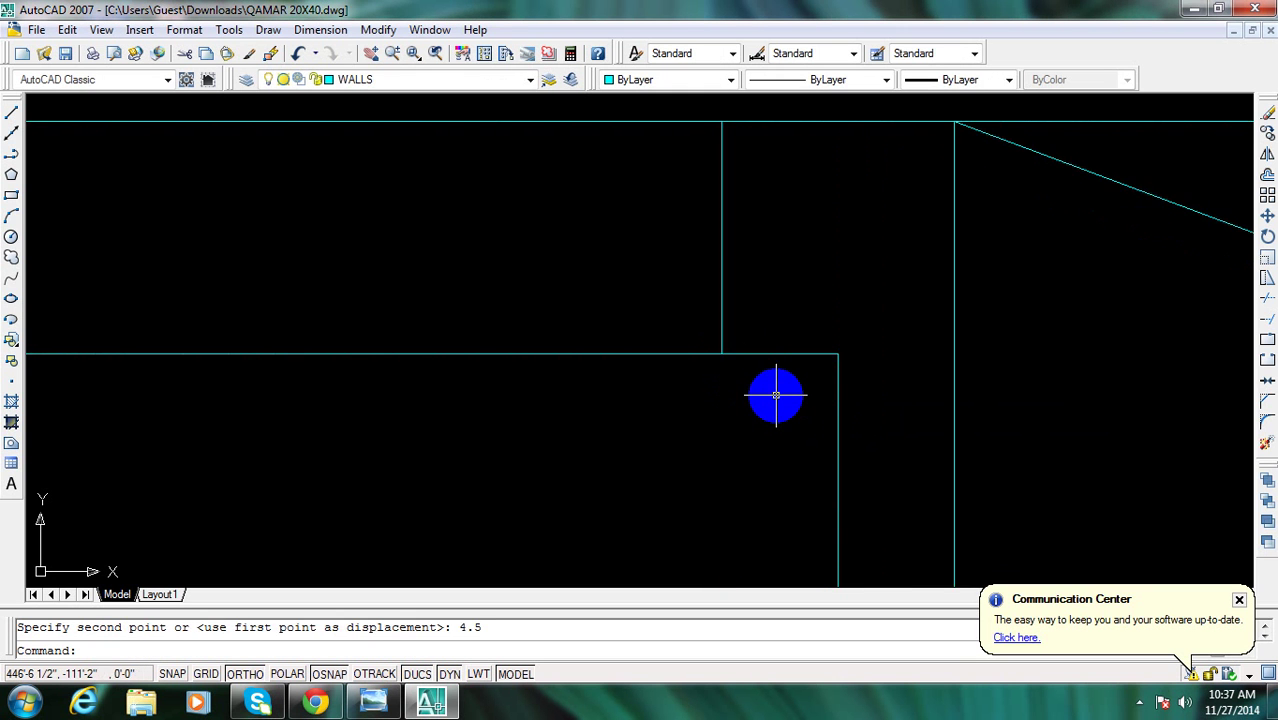
key(Escape)
Trim away the wall lines inside the door opening with a crossing cut
scroll(747, 336, down, 2)
text(tr)
key(Return)
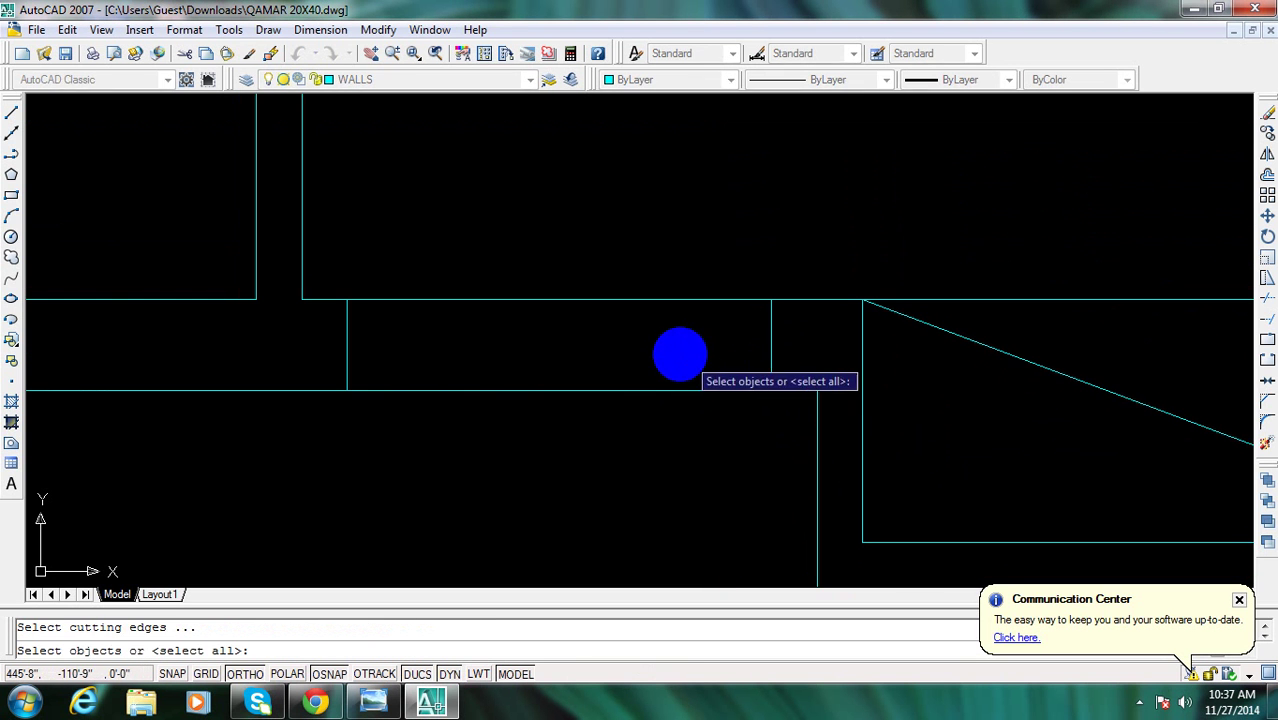
key(Return)
click(685, 465)
click(610, 264)
key(Escape)
scroll(627, 332, down, 2)
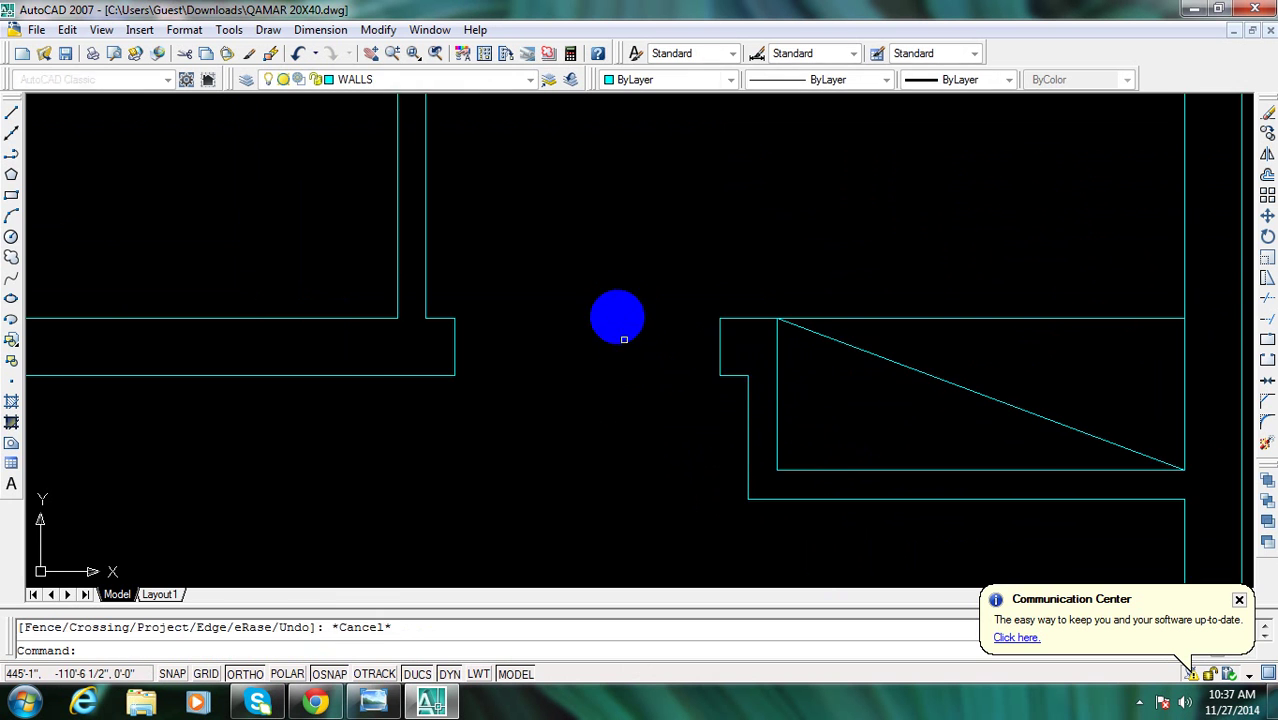
scroll(561, 356, up, 1)
middle_drag(557, 357, 531, 343)
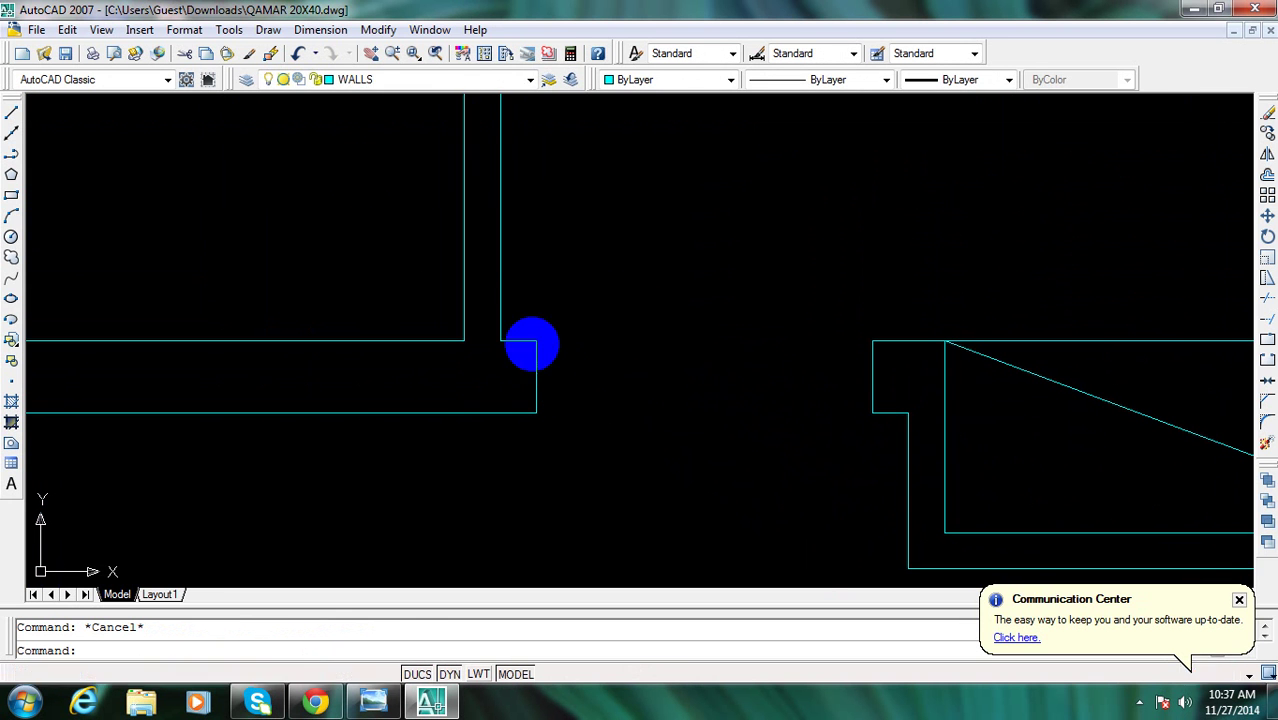
Make DOOR the current layer
click(460, 85)
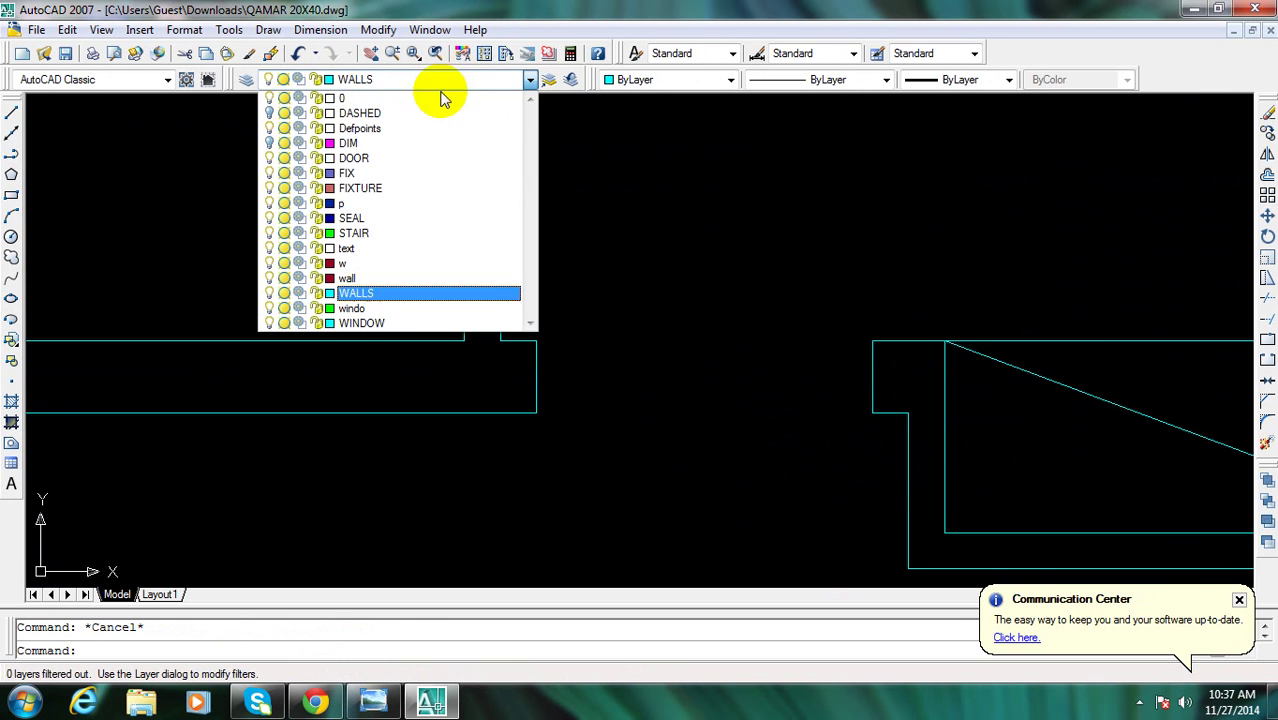
click(385, 168)
click(727, 331)
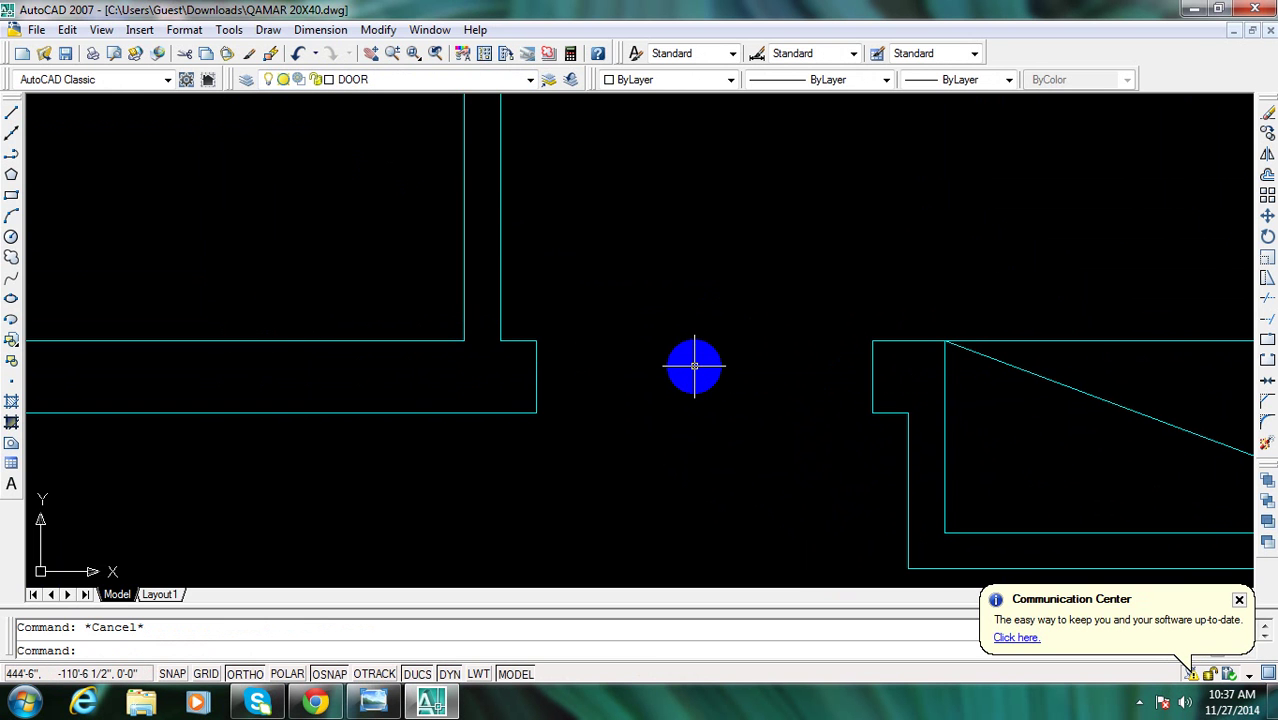
click(690, 324)
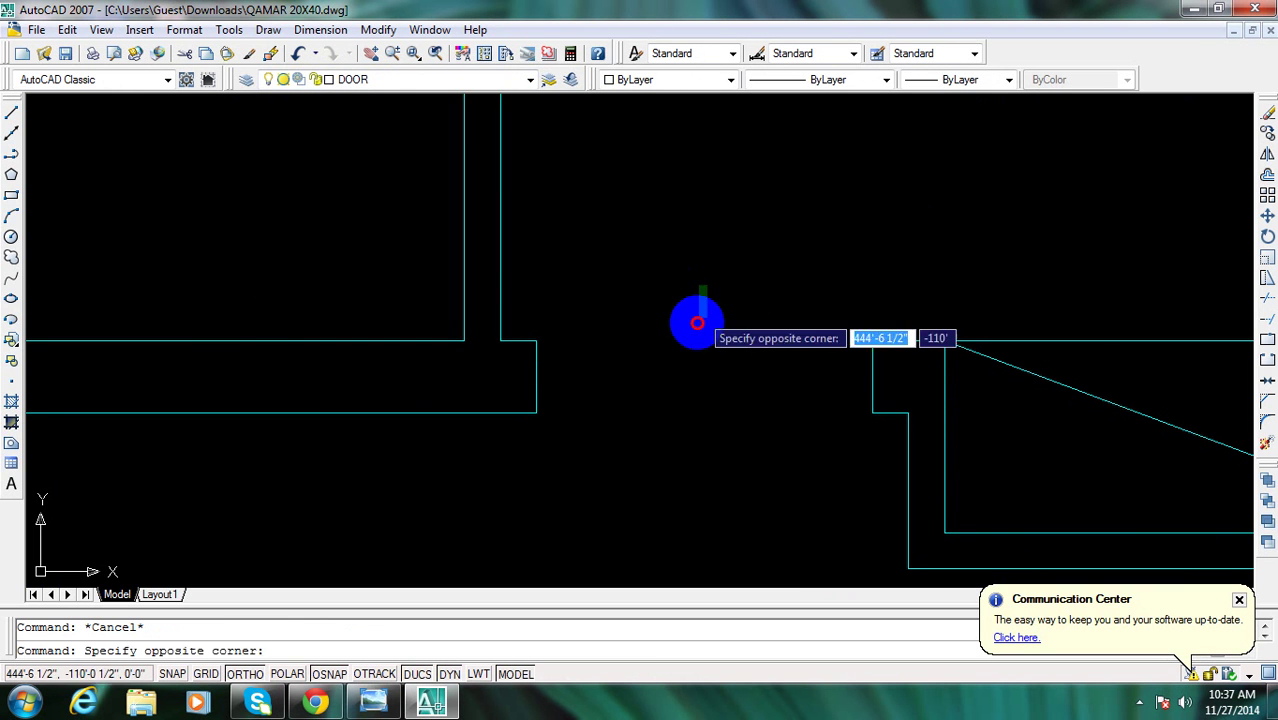
click(692, 333)
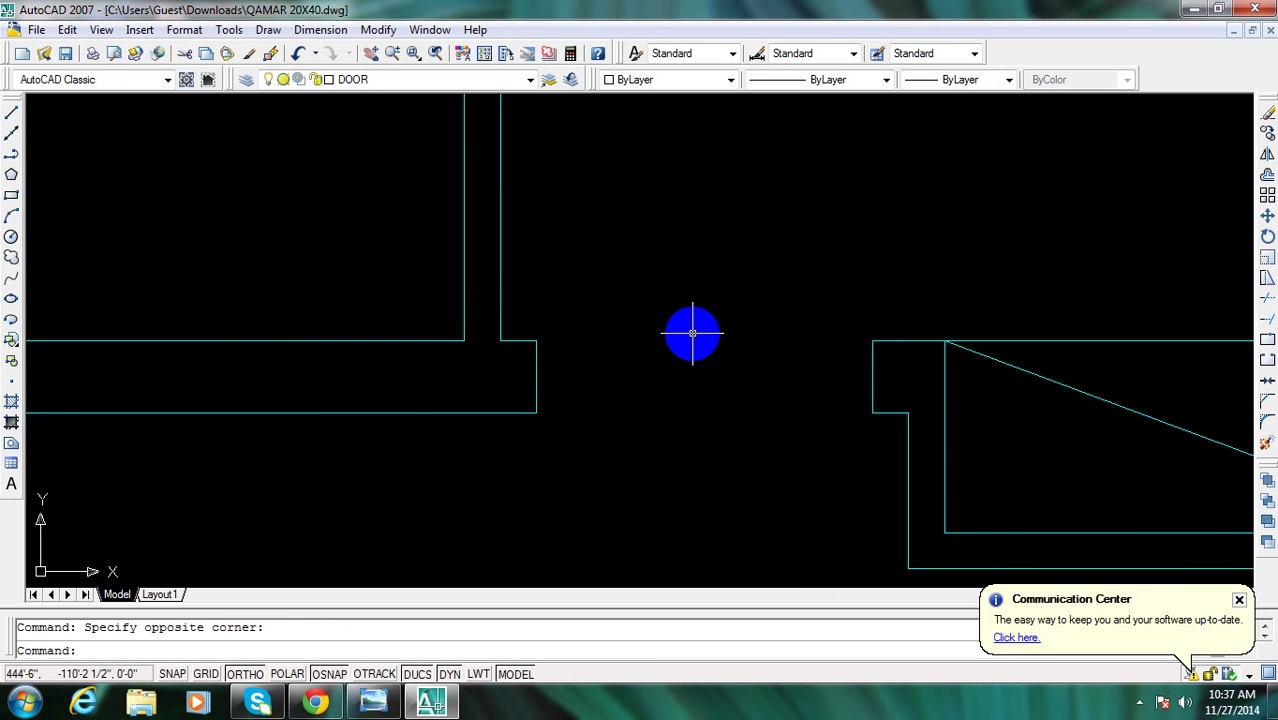
Draw a small 2" square rectangle at the stepped left wall end
click(12, 196)
key(Escape)
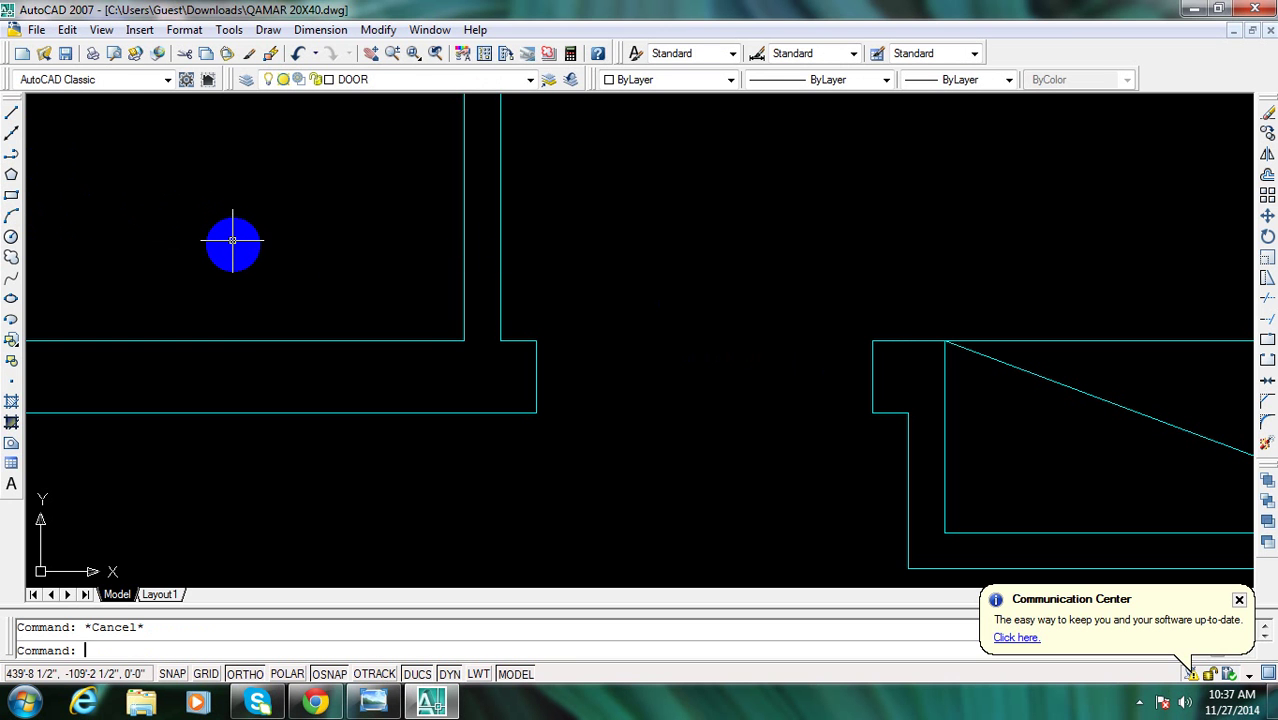
text(rec)
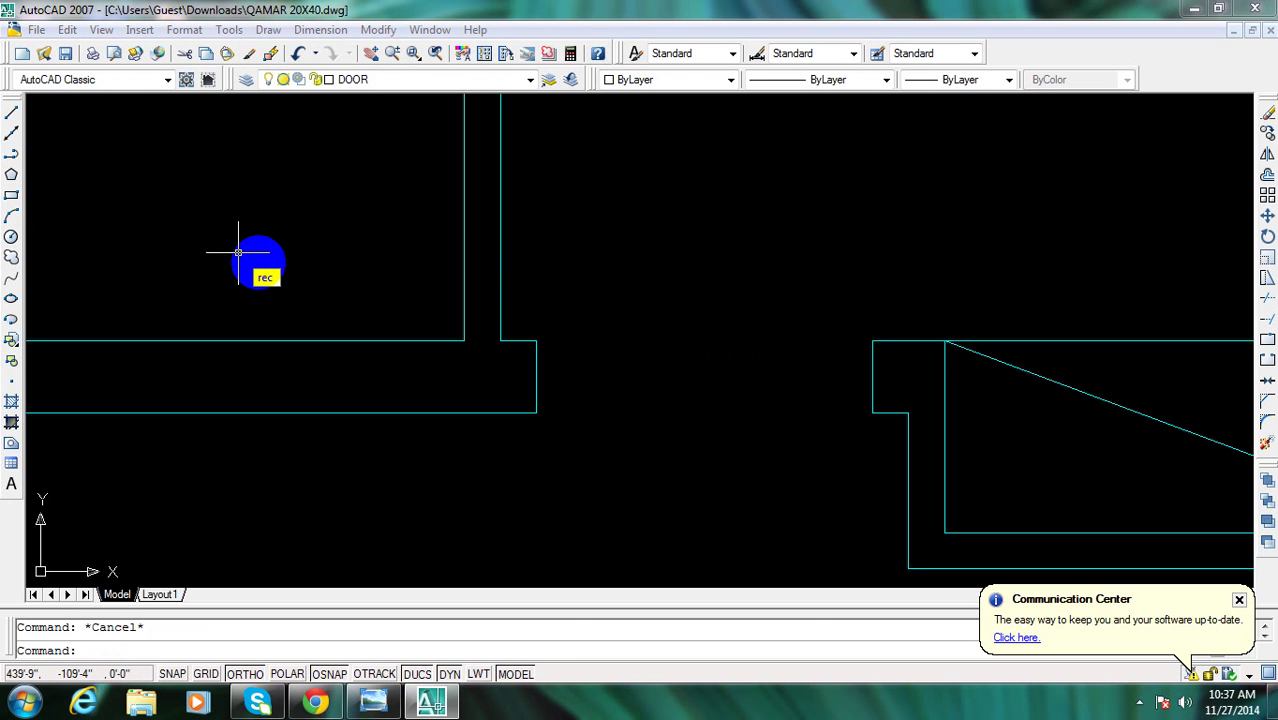
key(Return)
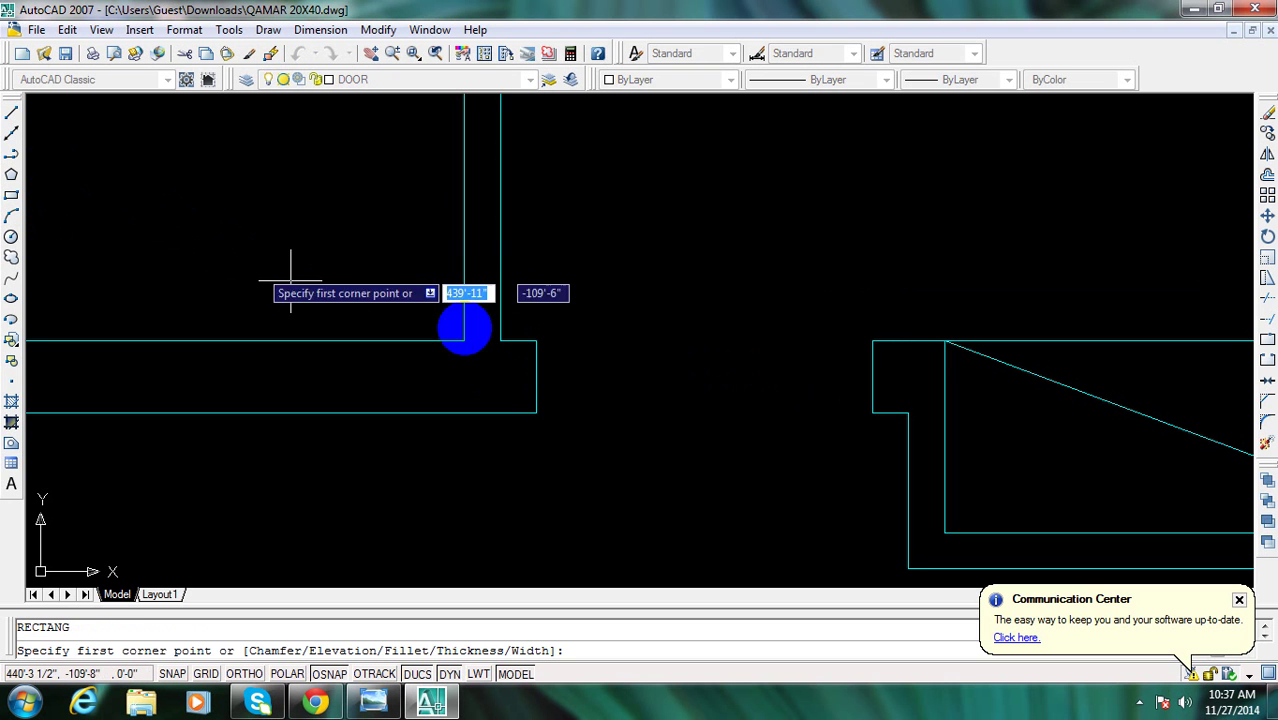
scroll(515, 361, up, 3)
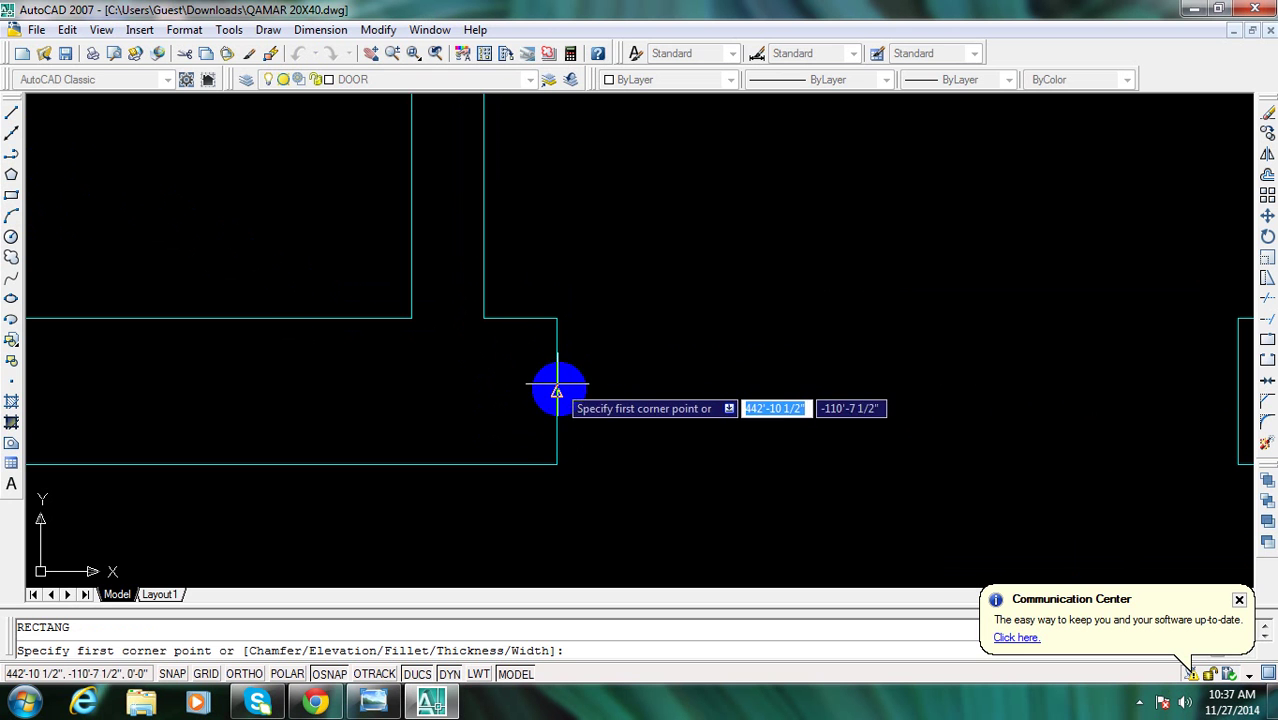
click(557, 384)
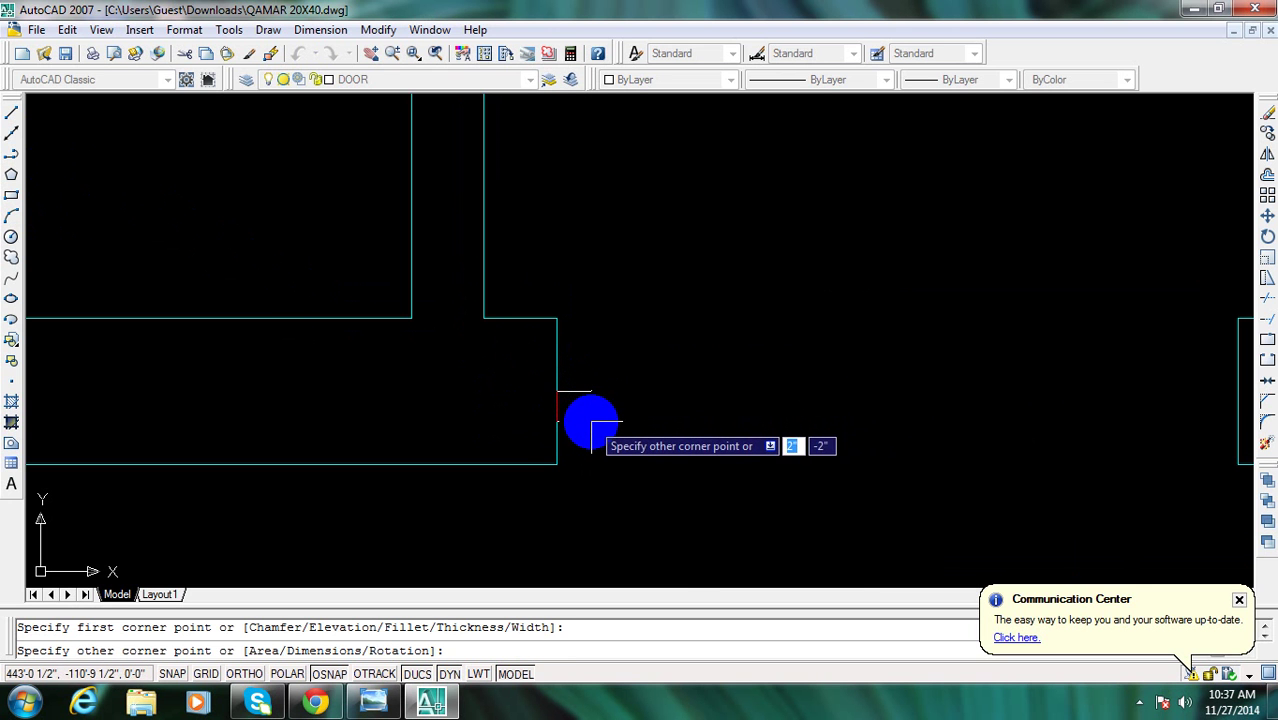
click(590, 421)
scroll(706, 400, down, 2)
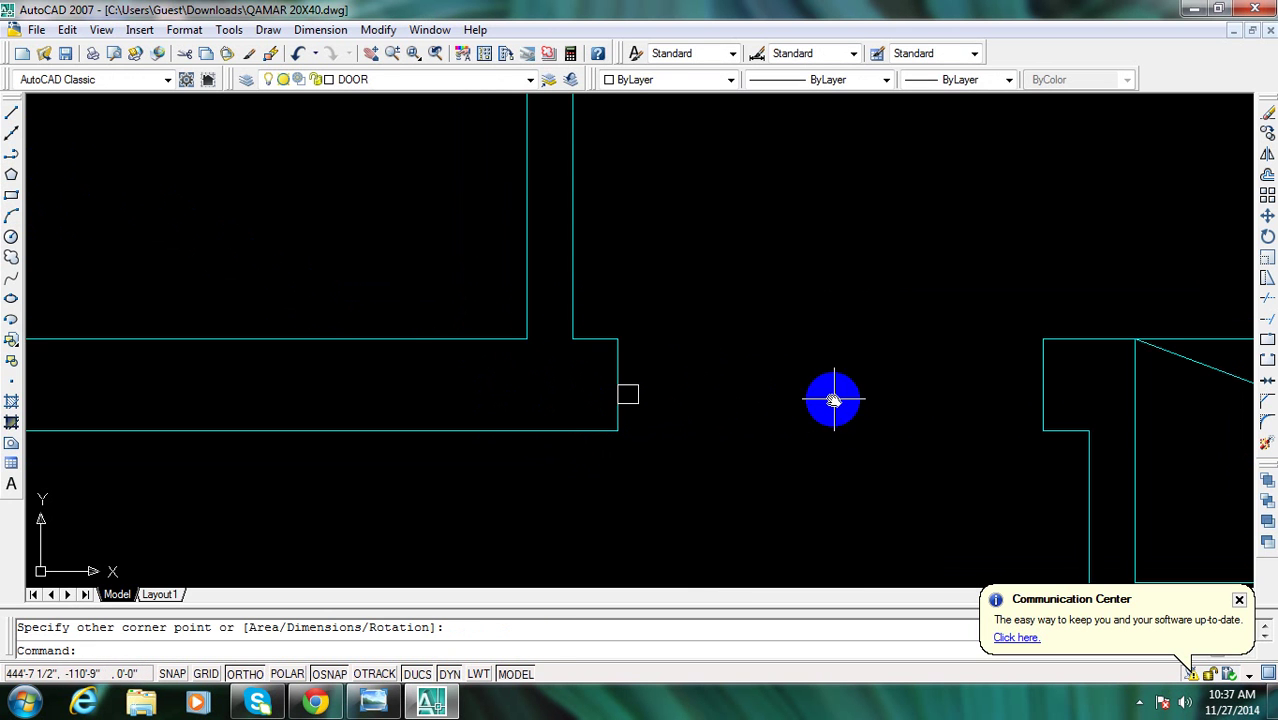
middle_drag(834, 400, 734, 432)
Move the jamb square to align it with the left wall end
text(m)
key(Return)
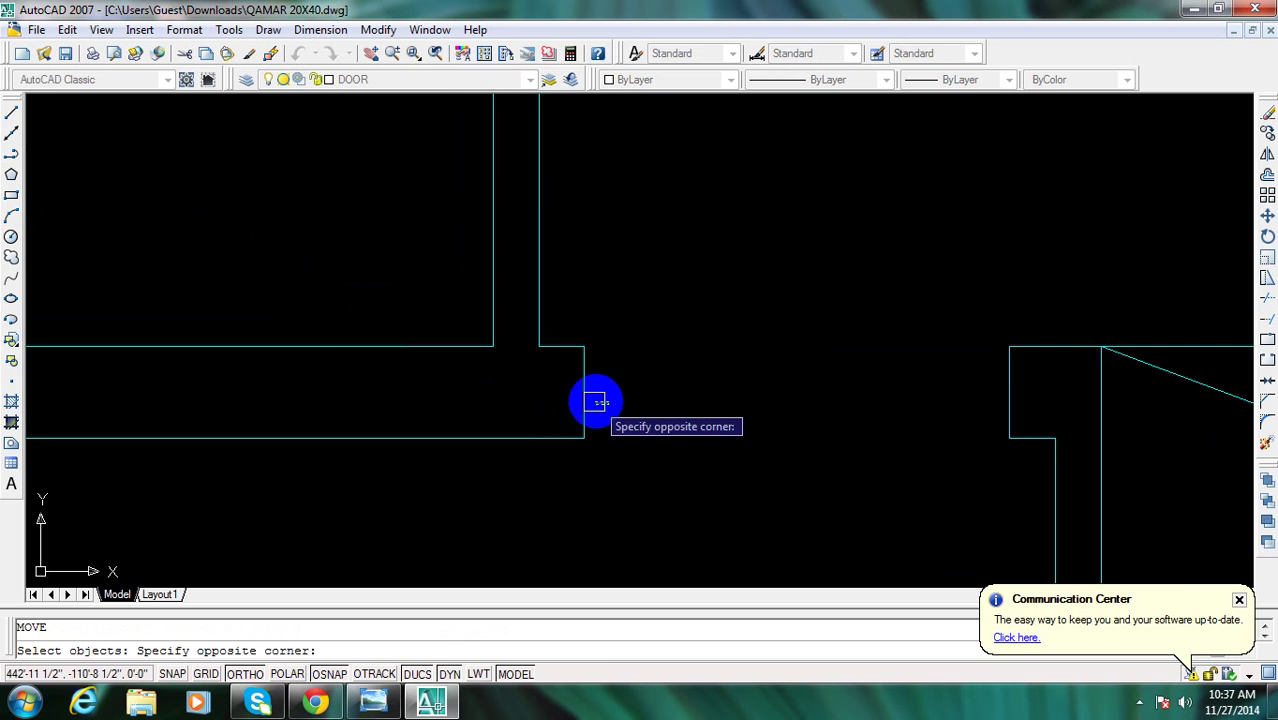
scroll(596, 402, up, 1)
click(590, 401)
key(Return)
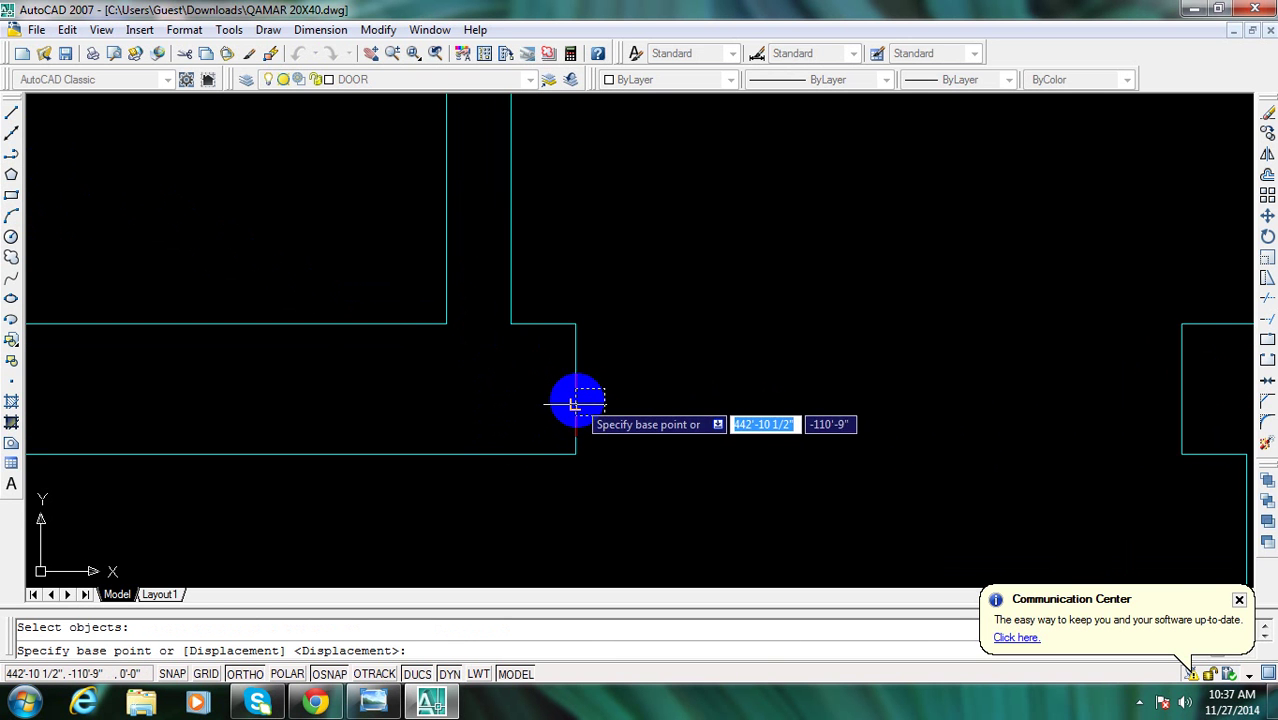
scroll(576, 402, up, 2)
click(567, 381)
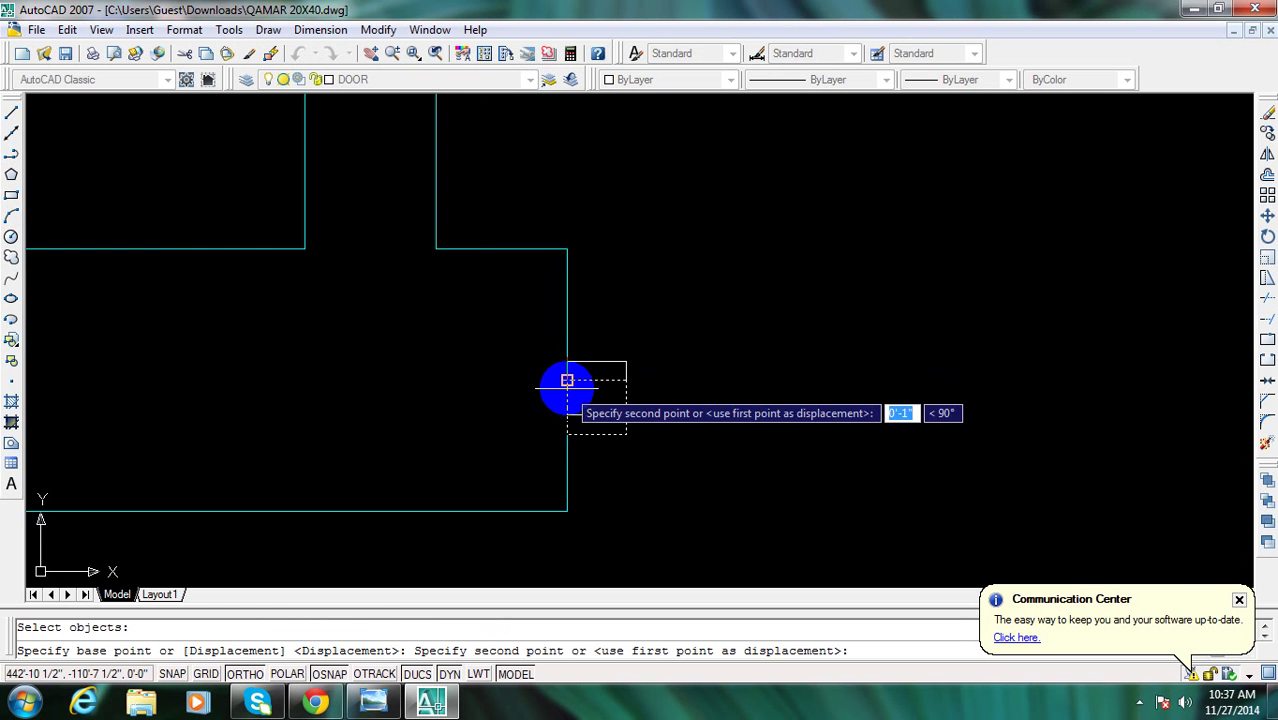
click(567, 381)
scroll(569, 407, down, 3)
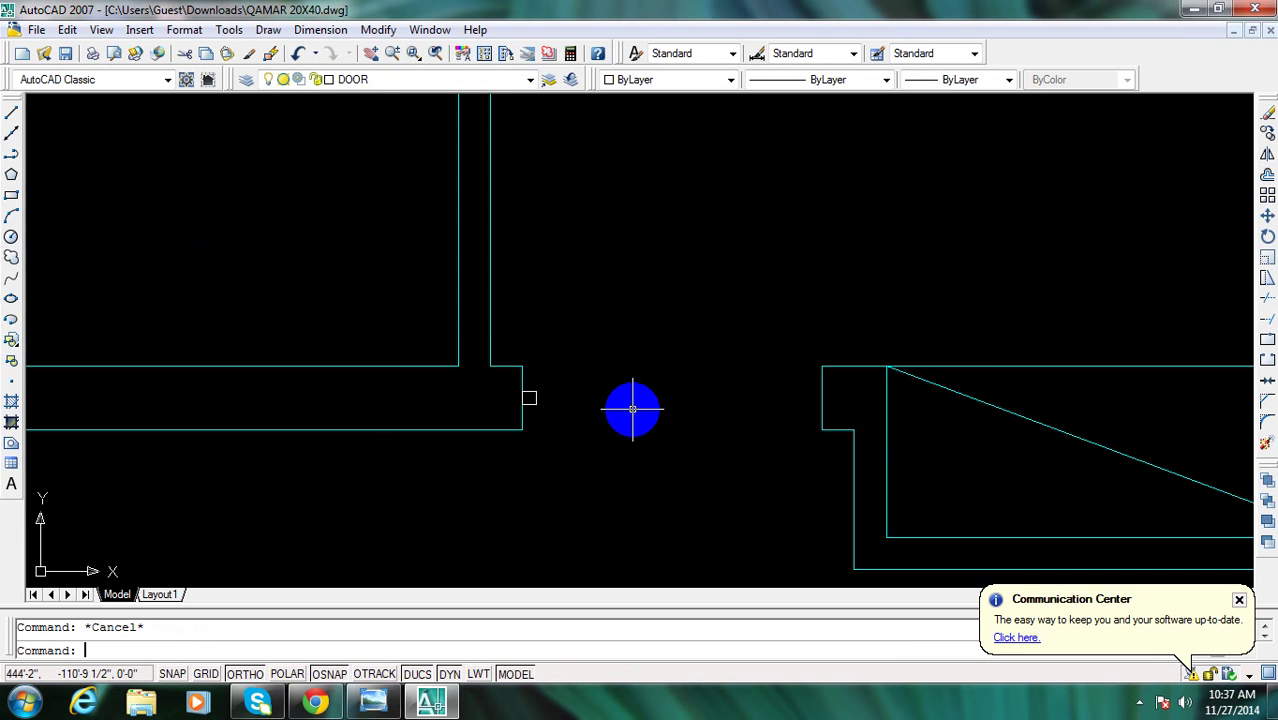
Copy the jamb square across the opening to the right wall end
text(c)
scroll(641, 413, up, 2)
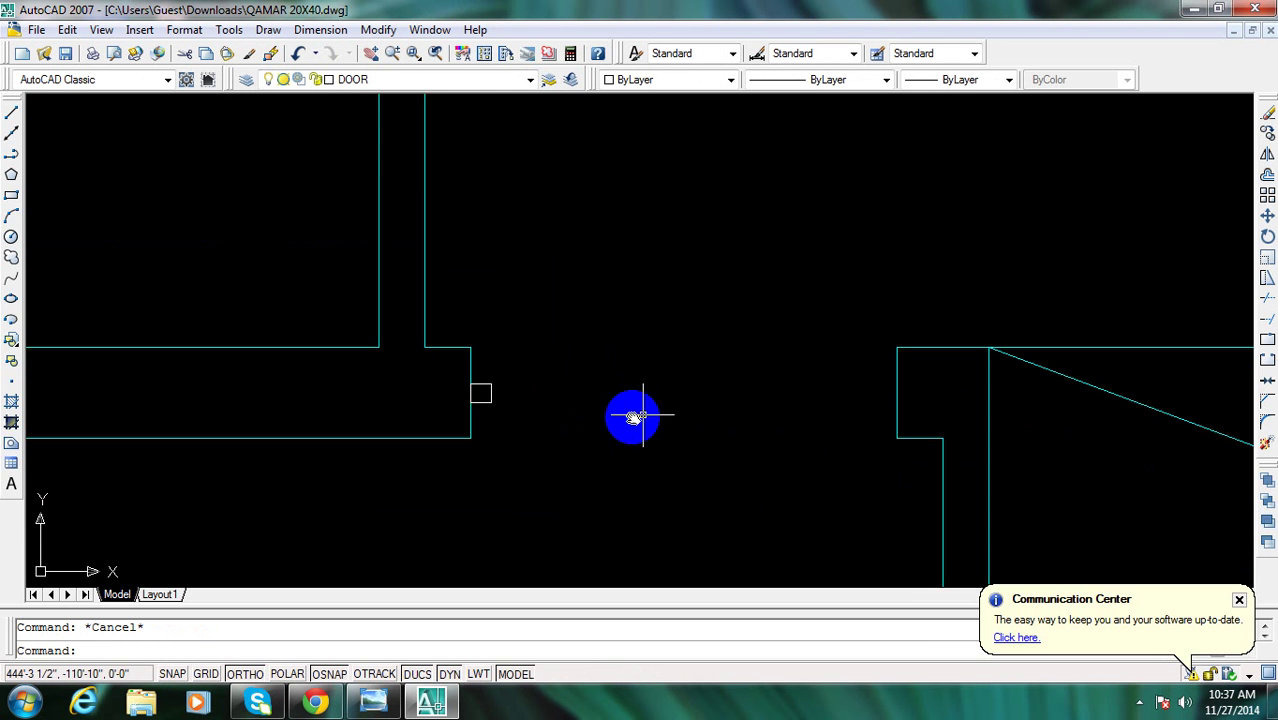
middle_drag(521, 412, 517, 409)
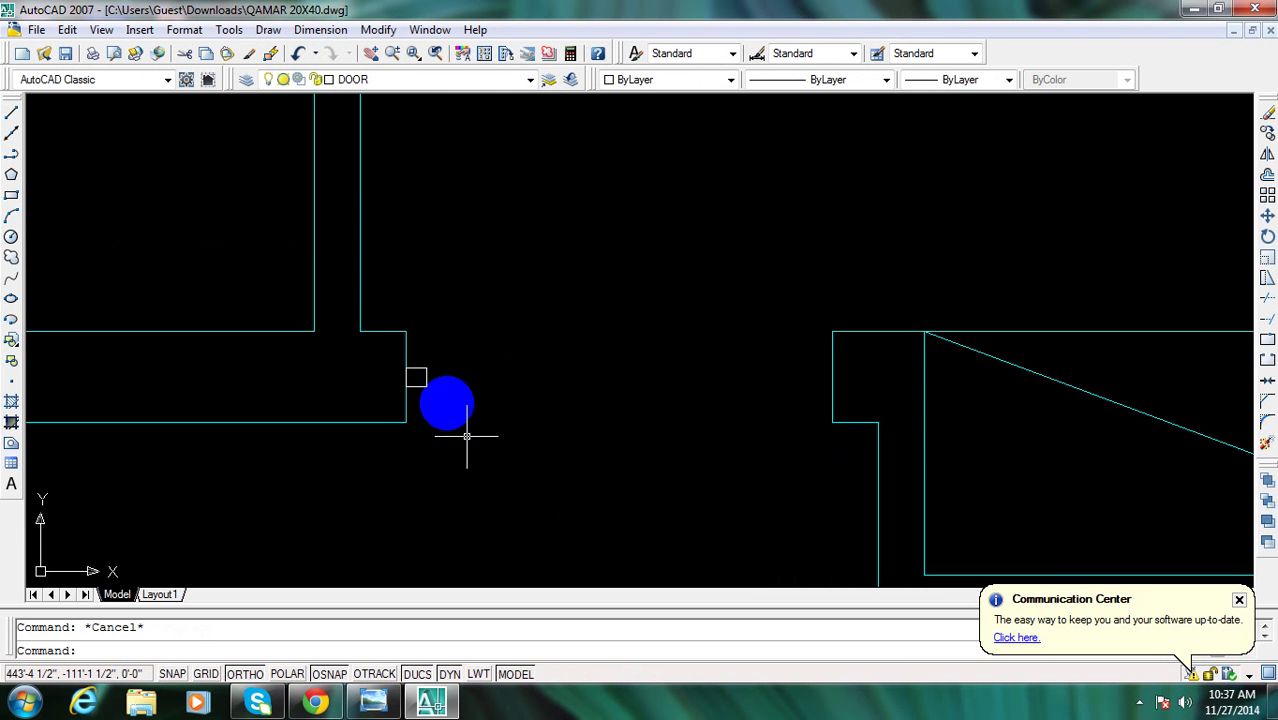
text(c)
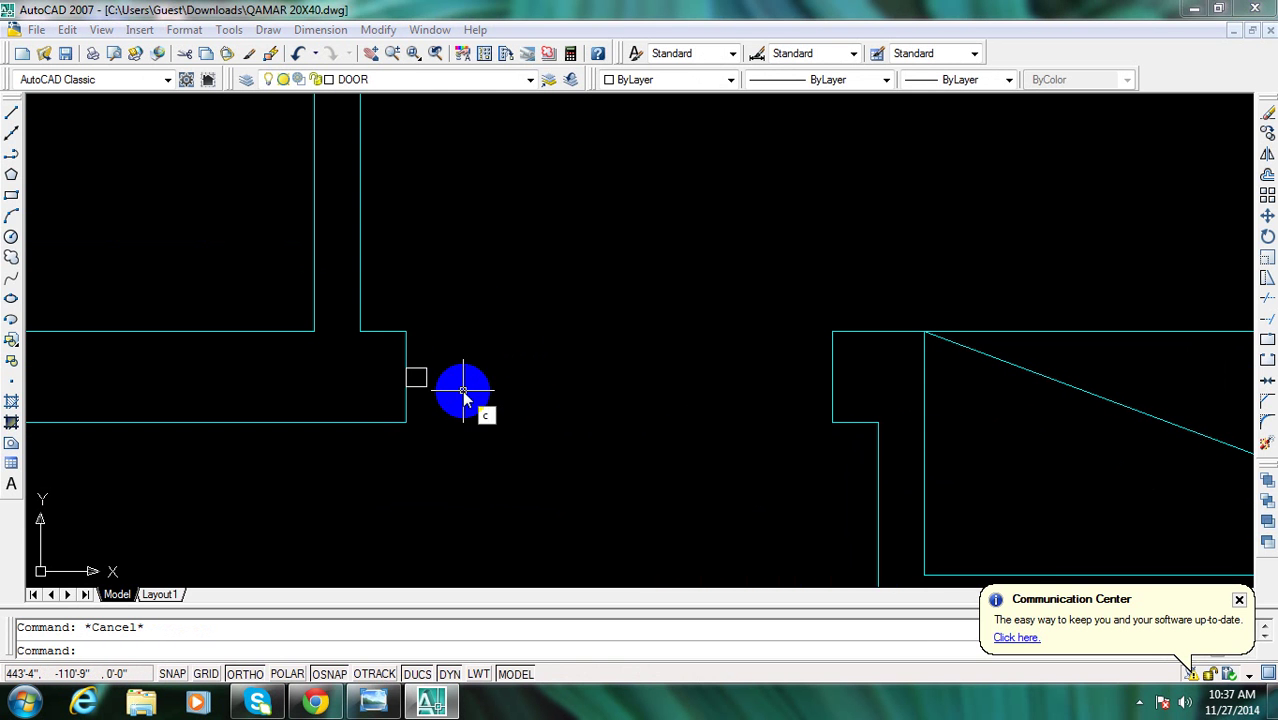
key(Escape)
text(c)
key(Return)
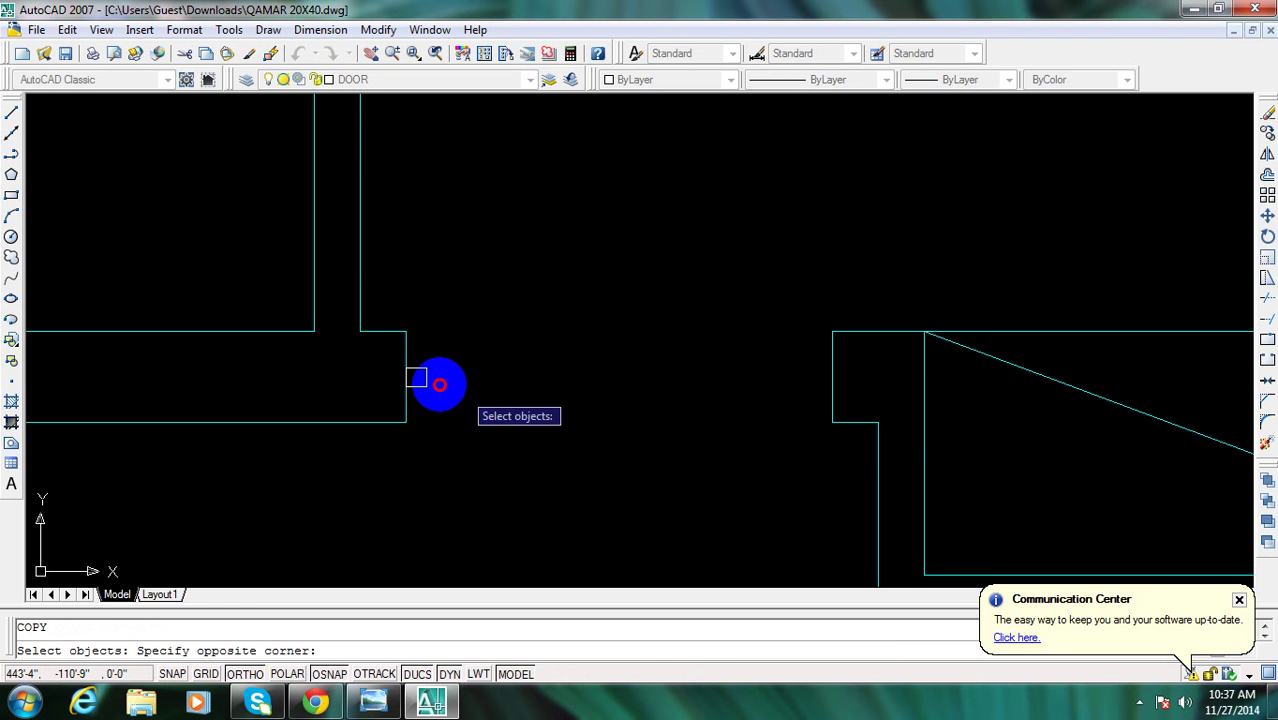
click(416, 375)
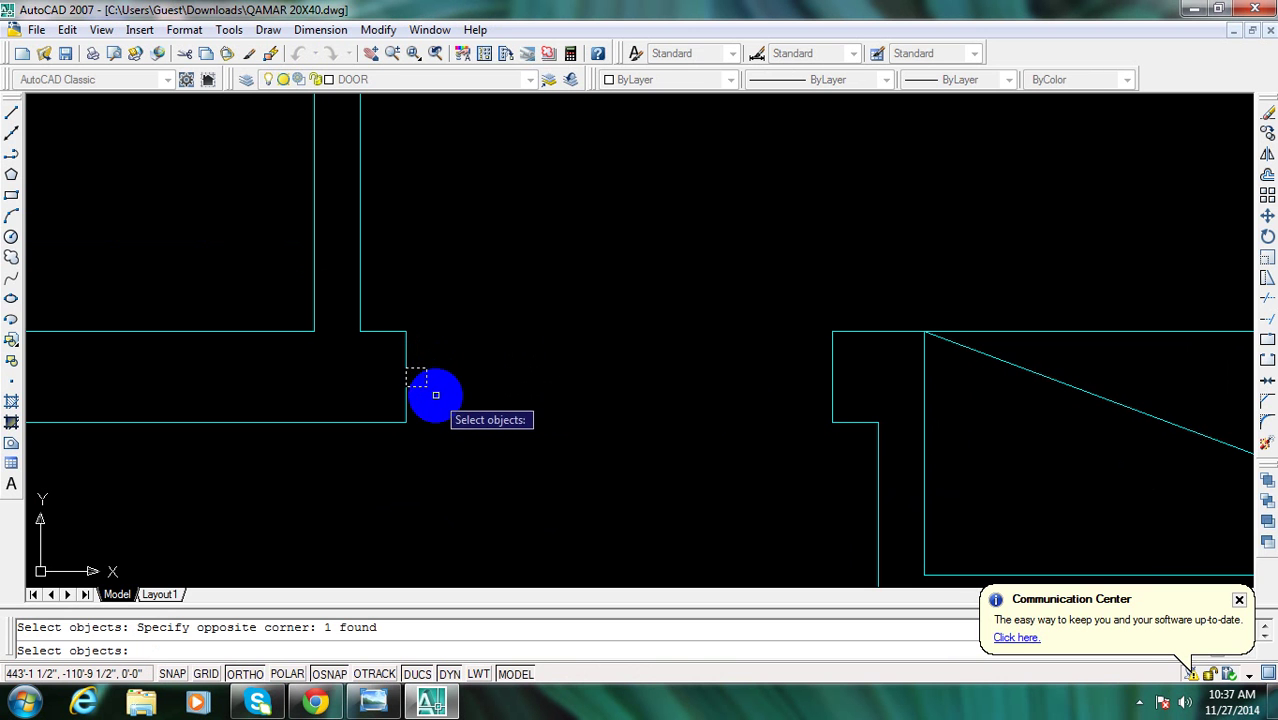
key(Return)
click(426, 388)
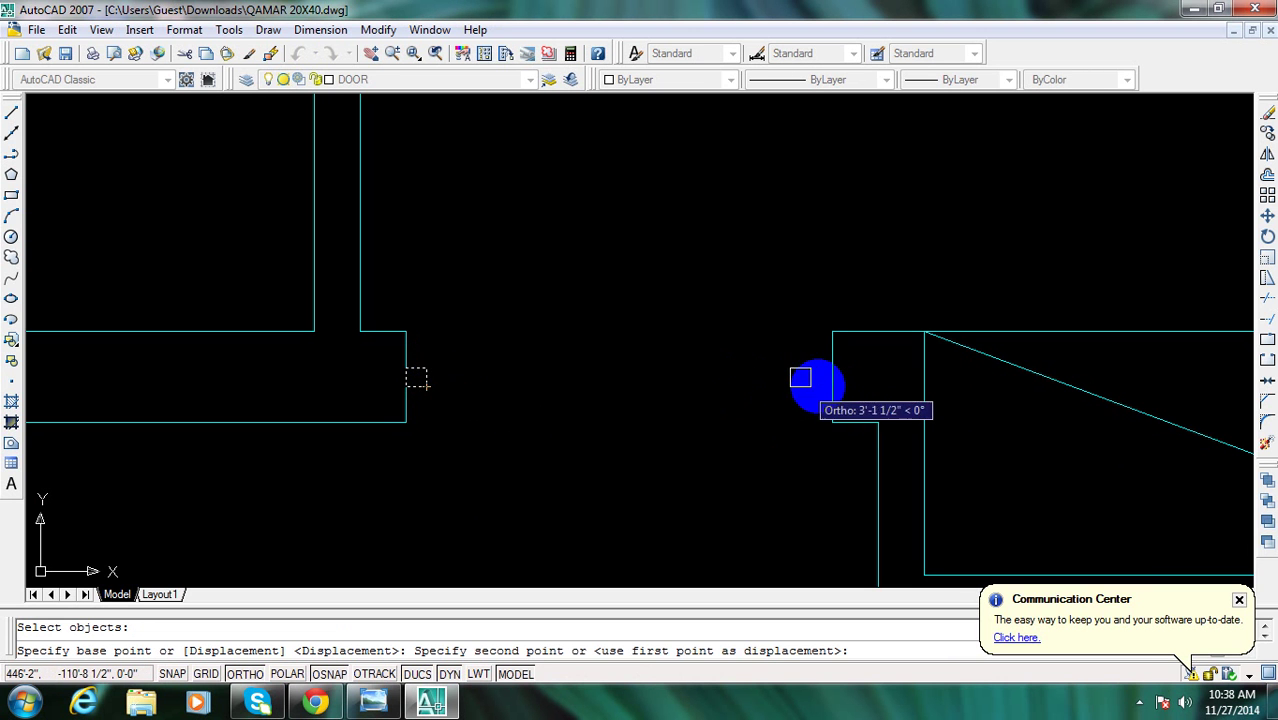
click(830, 387)
key(Escape)
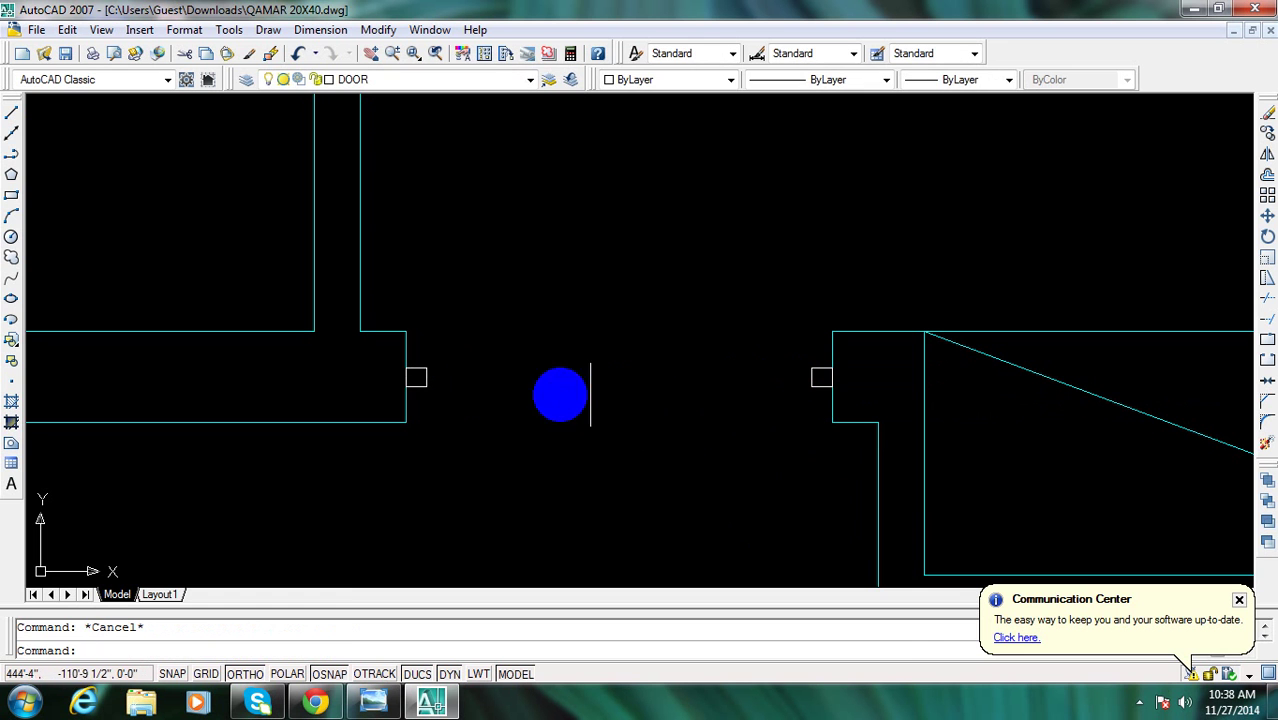
Draw a thin door-leaf rectangle from the left jamb to the right jamb
click(12, 196)
click(426, 369)
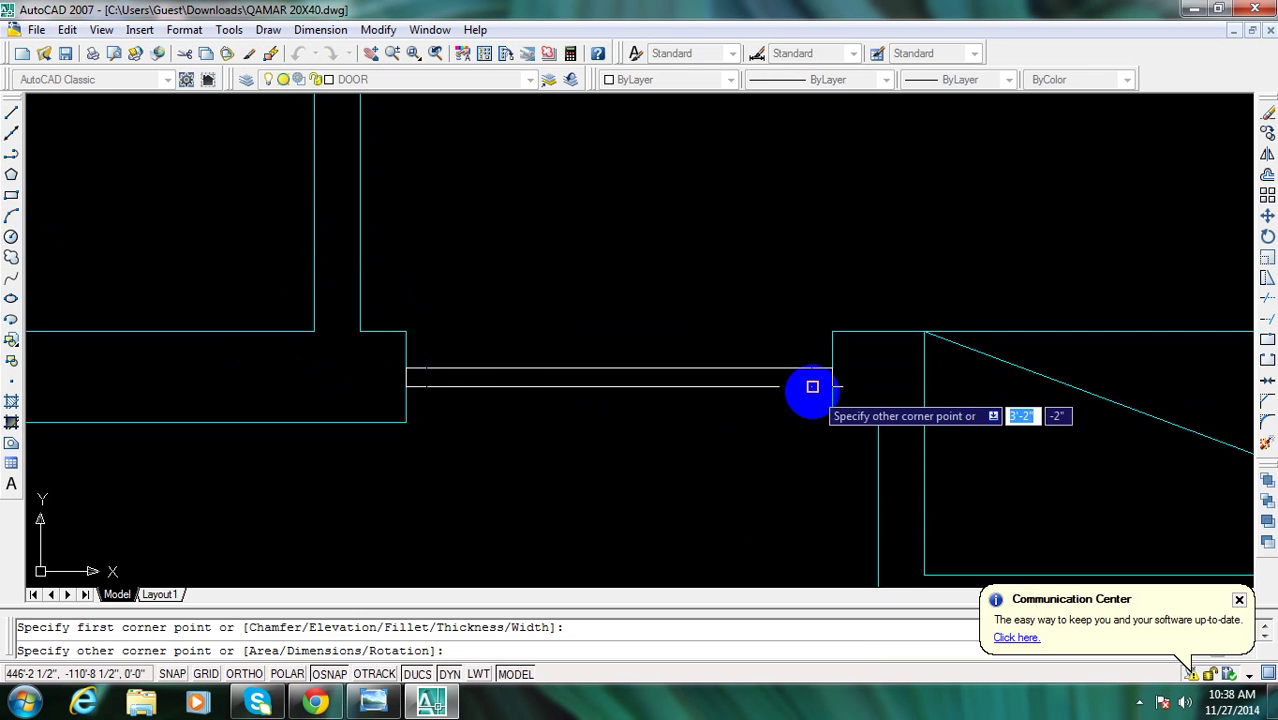
click(812, 386)
key(Escape)
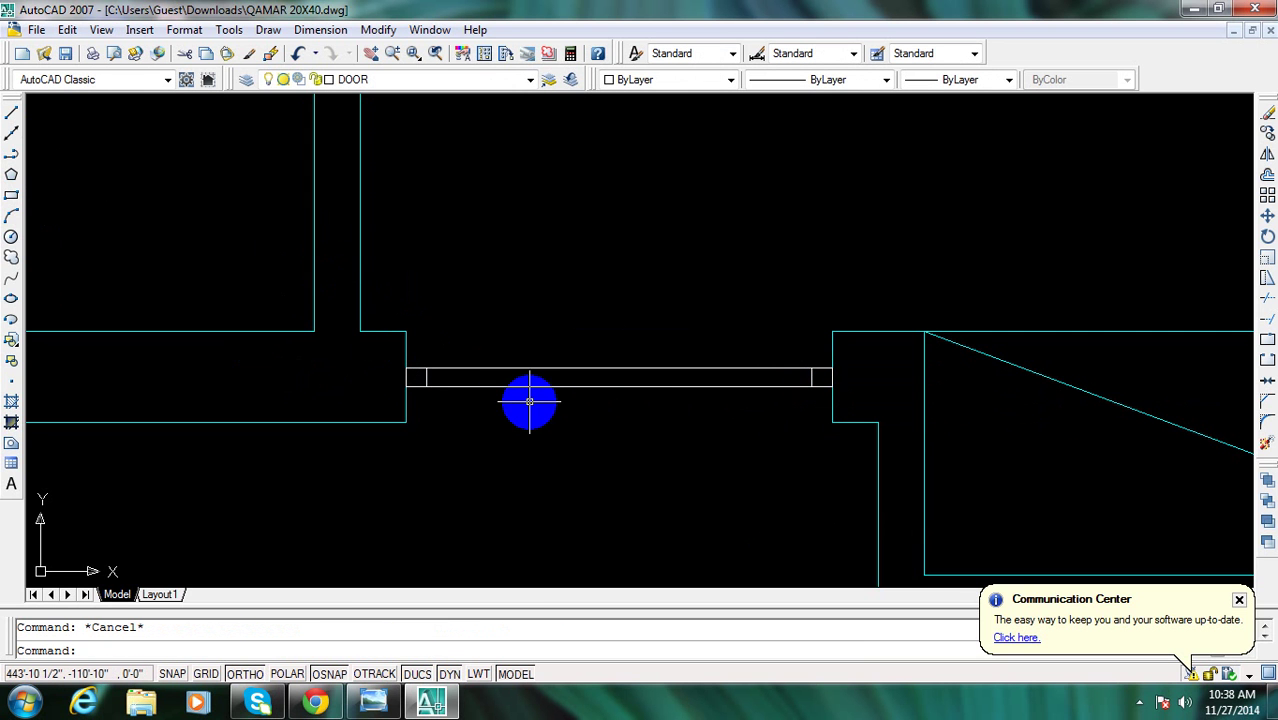
middle_drag(498, 365, 508, 369)
text(ro)
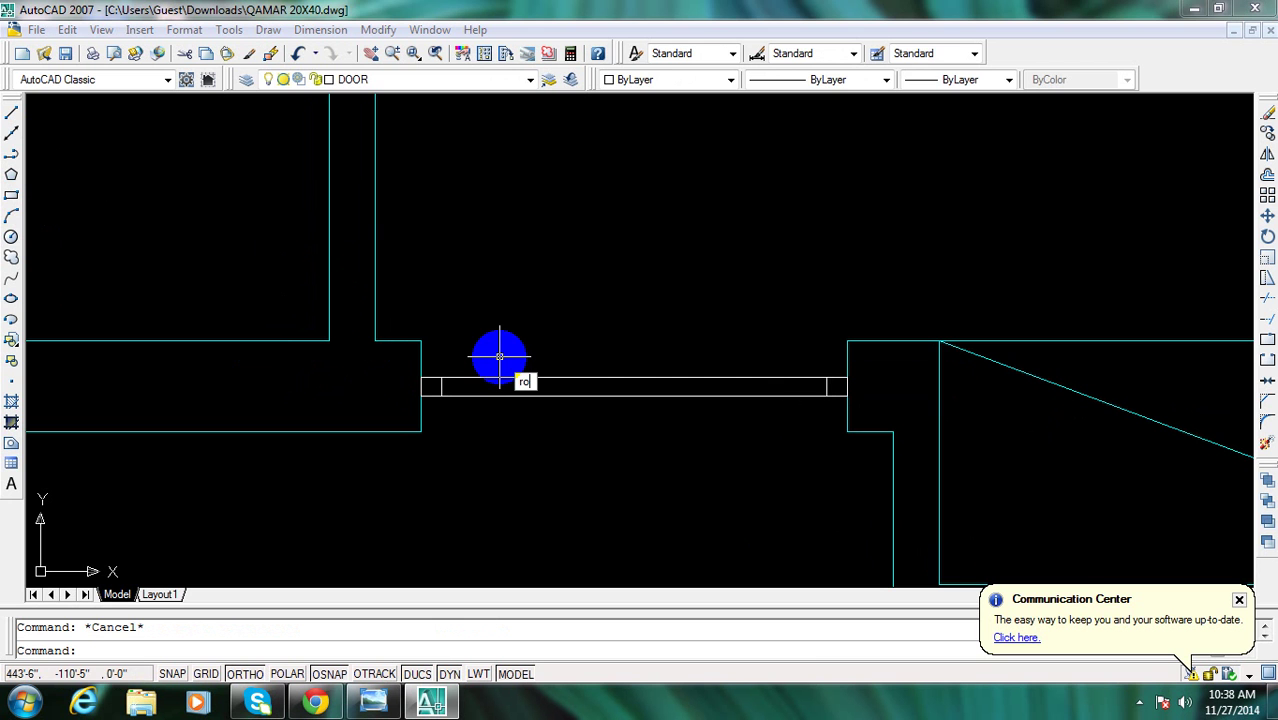
Rotate the door leaf 90° upright about the left jamb corner
key(Return)
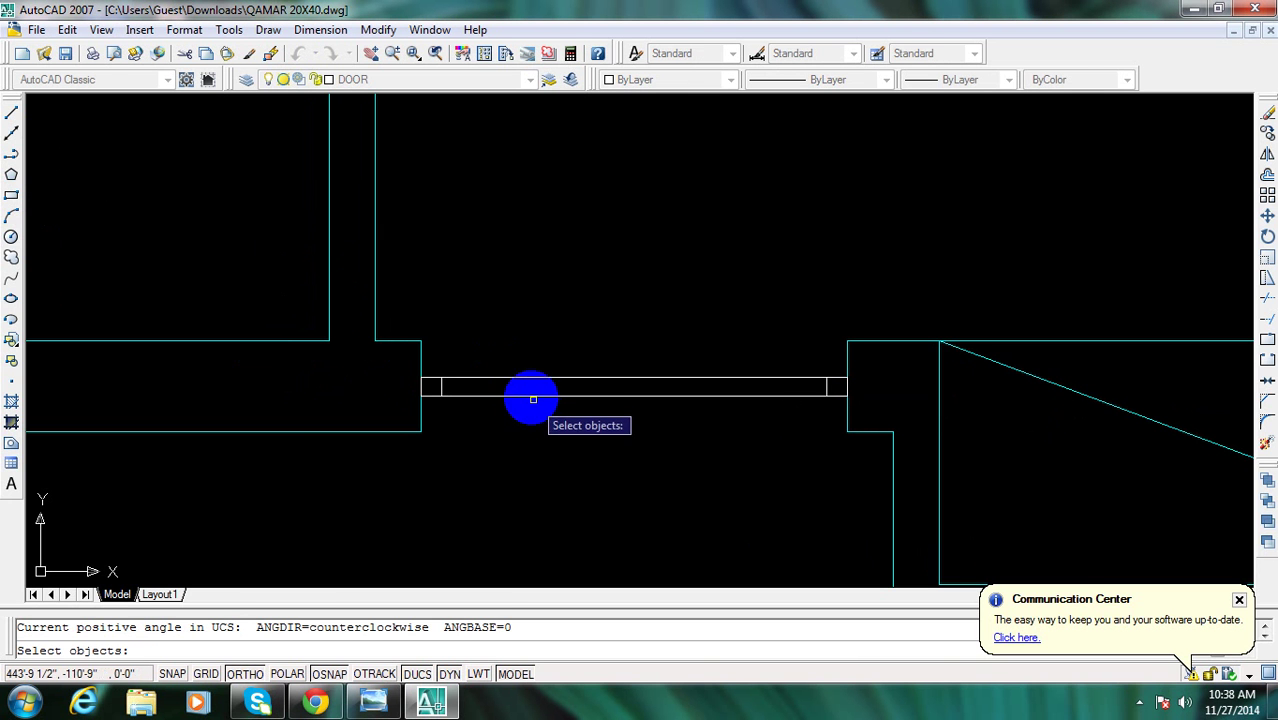
click(530, 395)
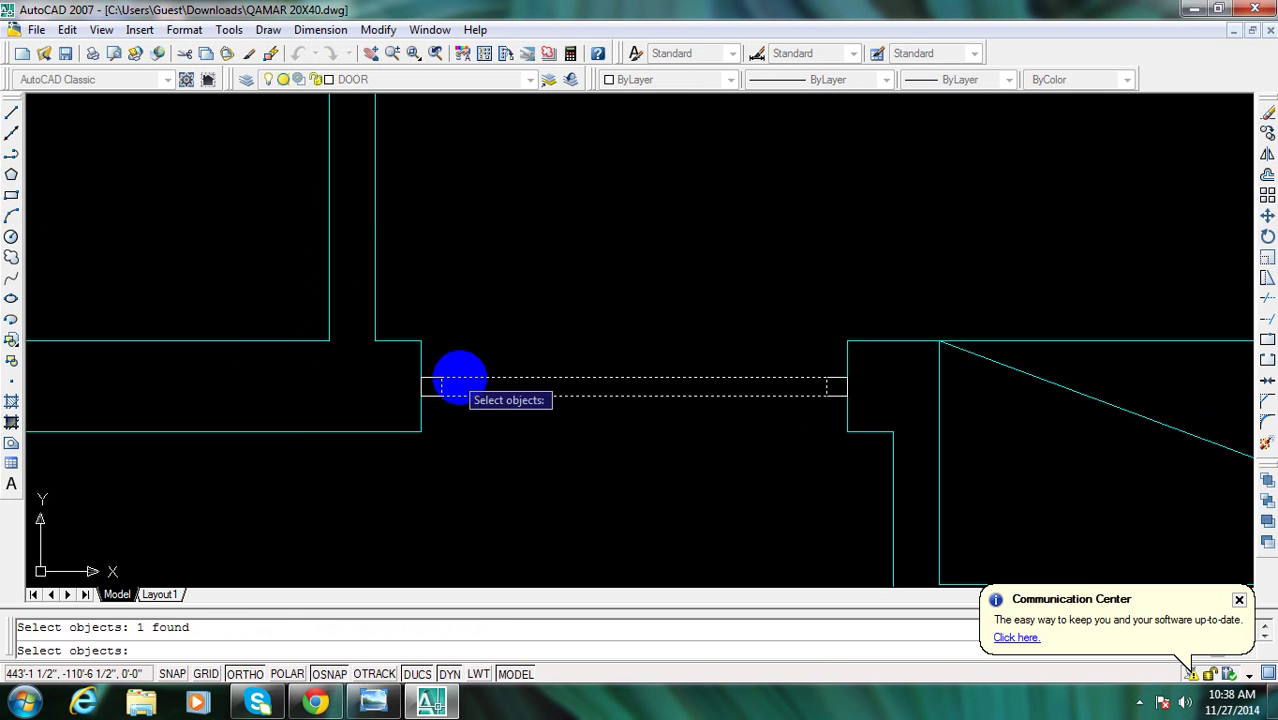
key(Return)
click(441, 377)
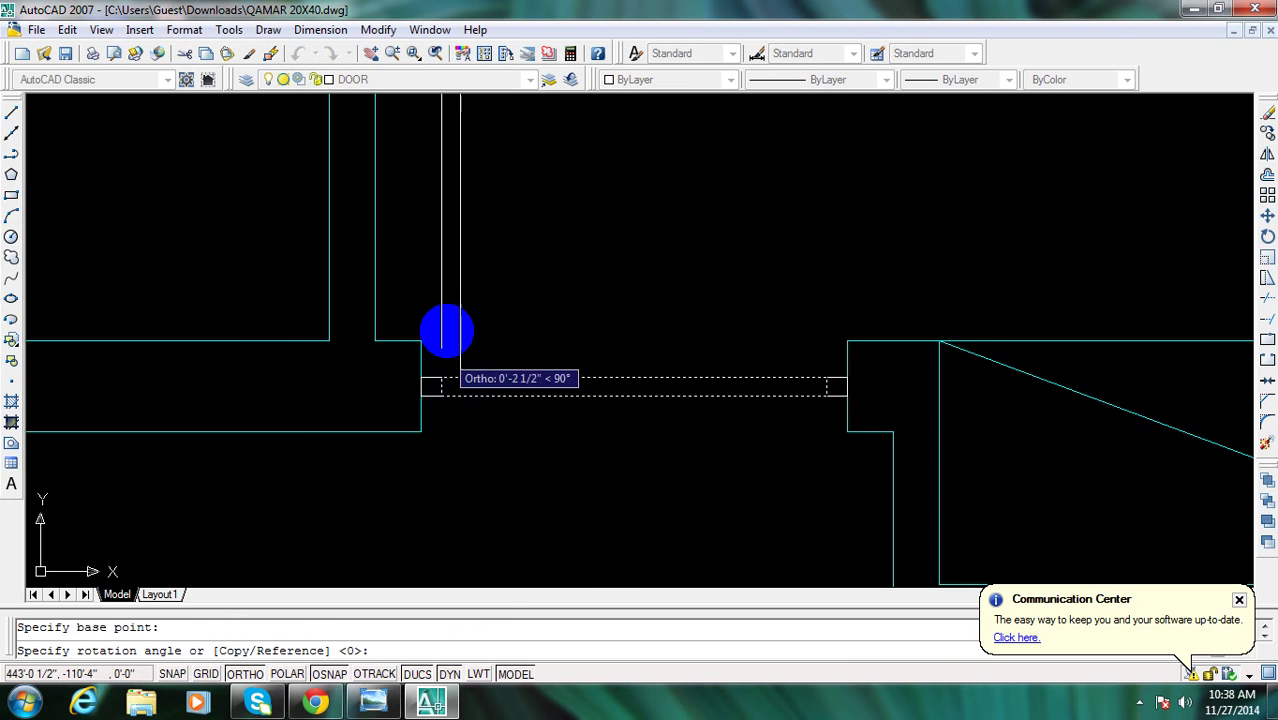
click(444, 259)
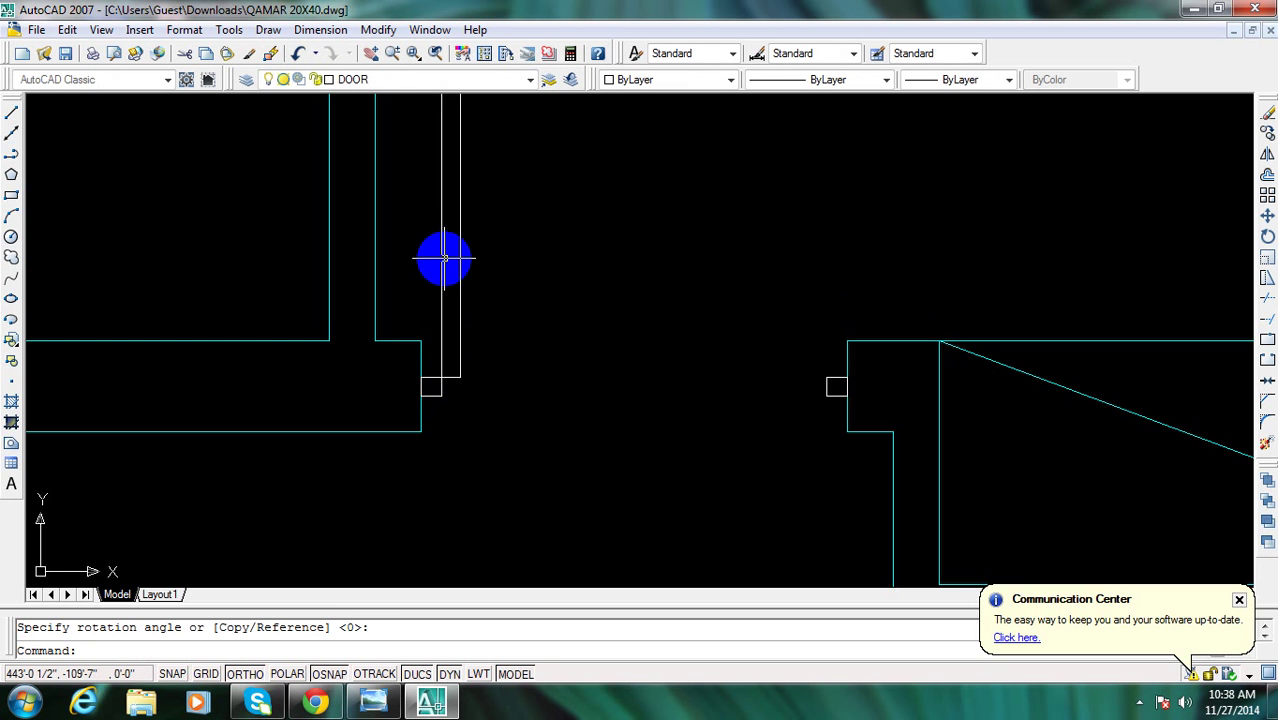
mouse_move(515, 375)
middle_down()
mouse_move(490, 413)
mouse_move(581, 389)
middle_up()
scroll(485, 348, down, 3)
scroll(536, 385, up, 2)
key(Escape)
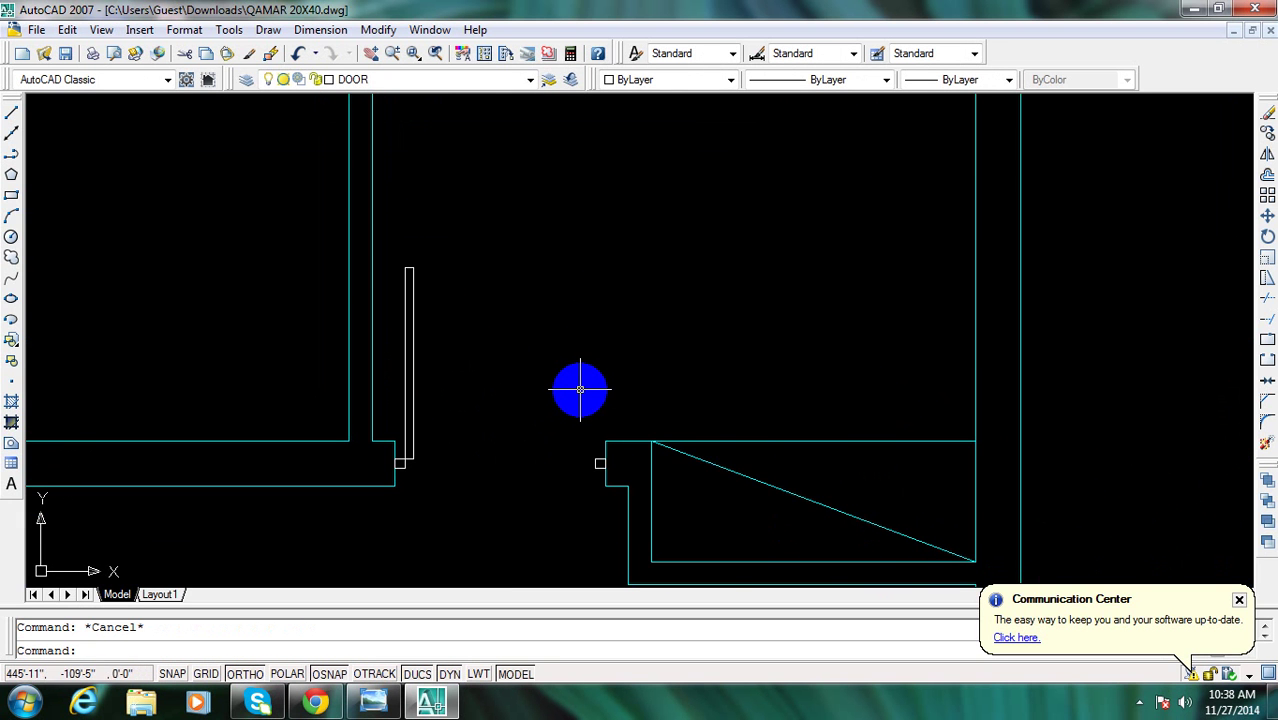
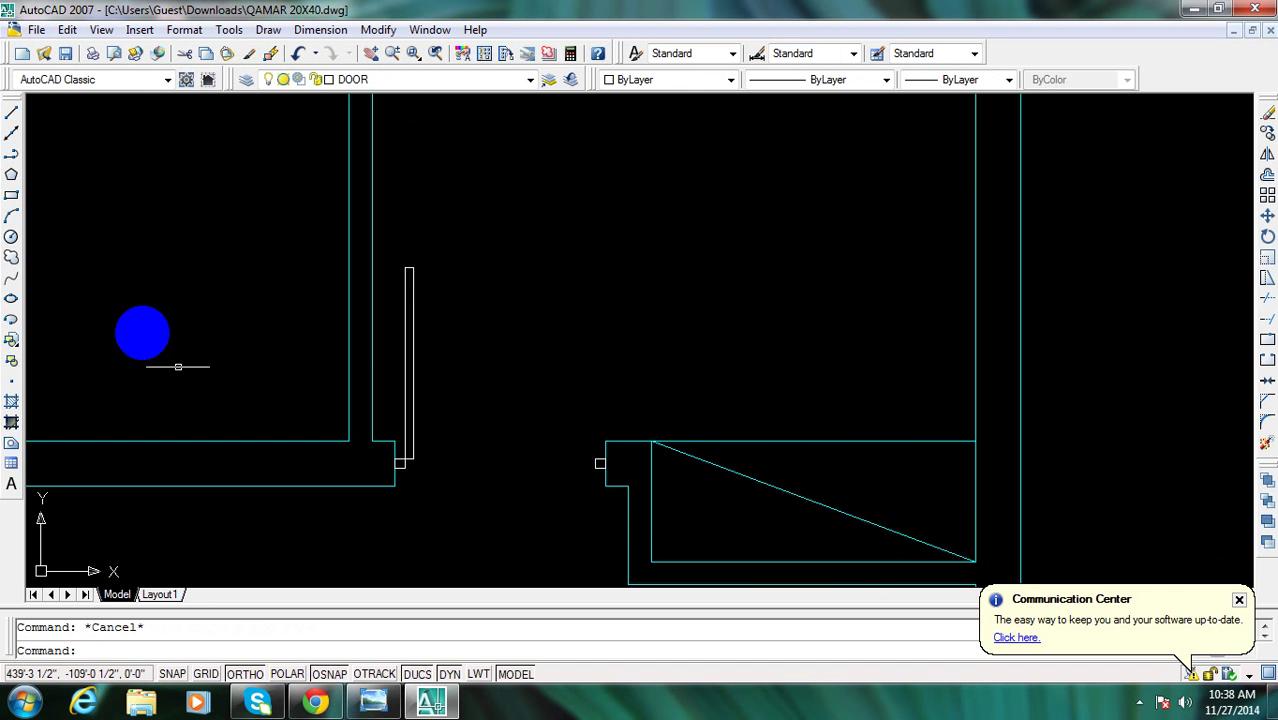
Draw a three-point door swing arc from the door leaf top to the opposite jamb
click(12, 216)
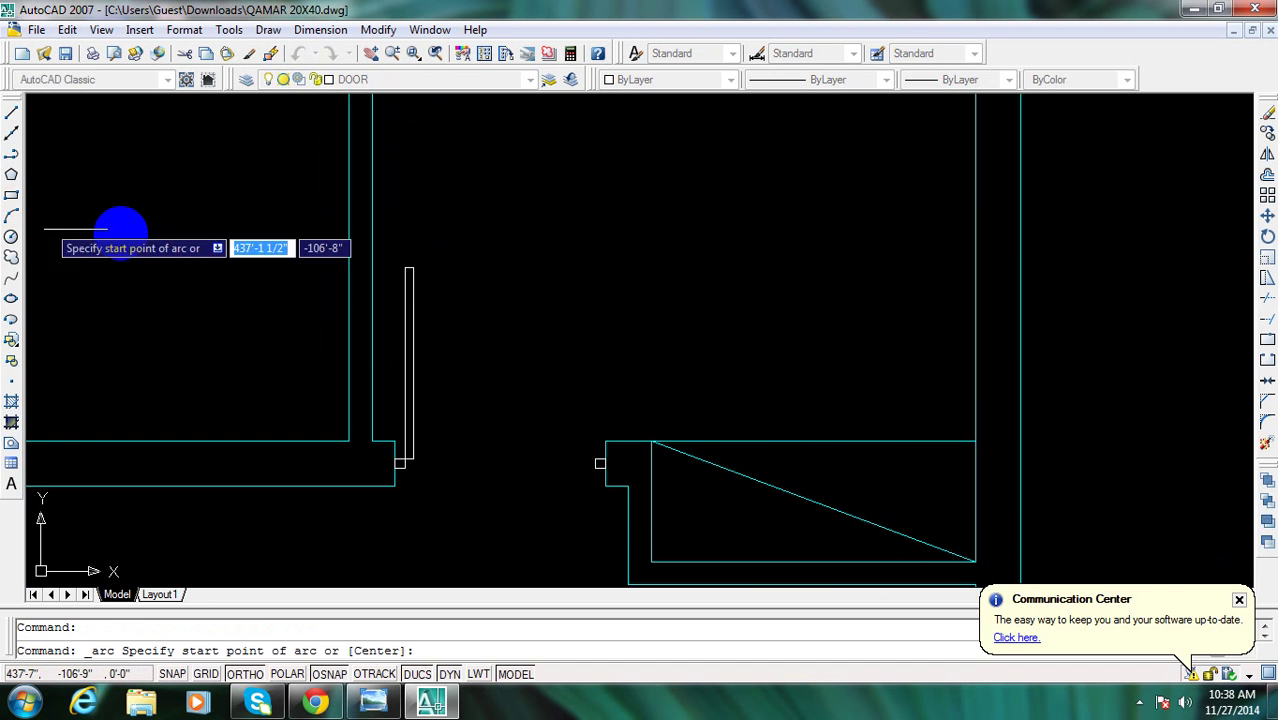
key(Escape)
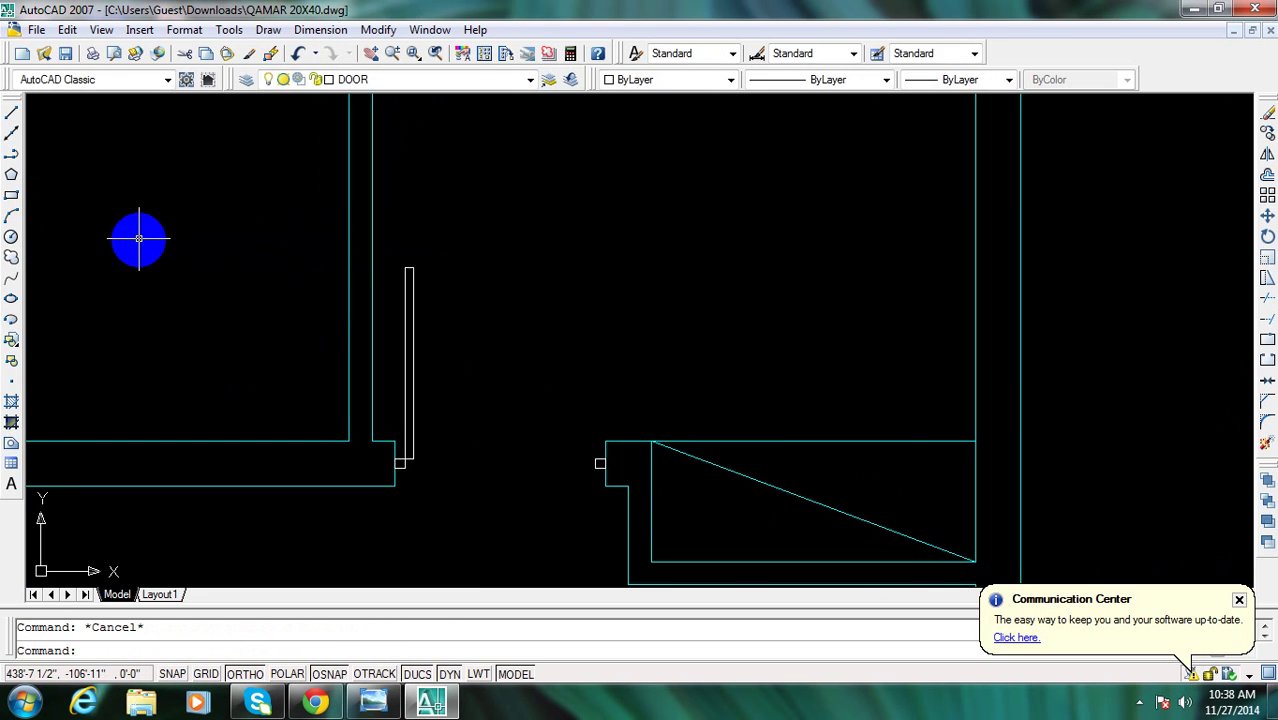
text(a)
key(Return)
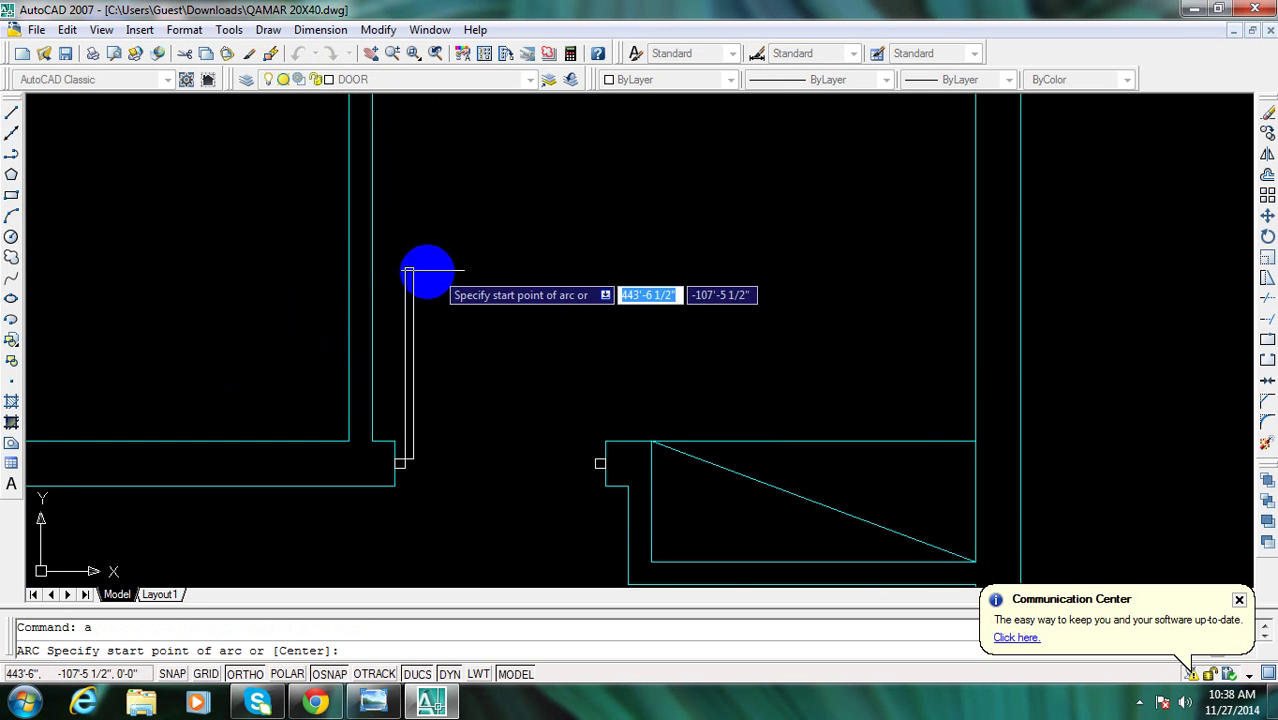
click(411, 268)
click(538, 374)
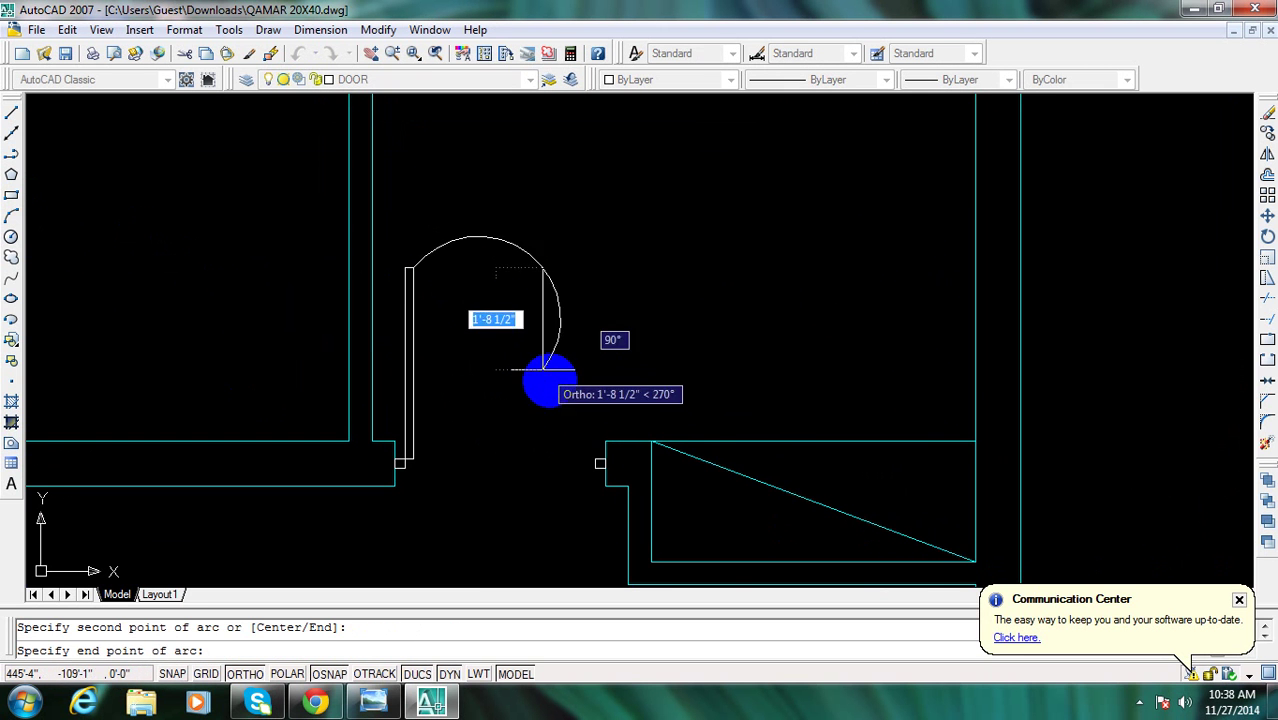
click(596, 459)
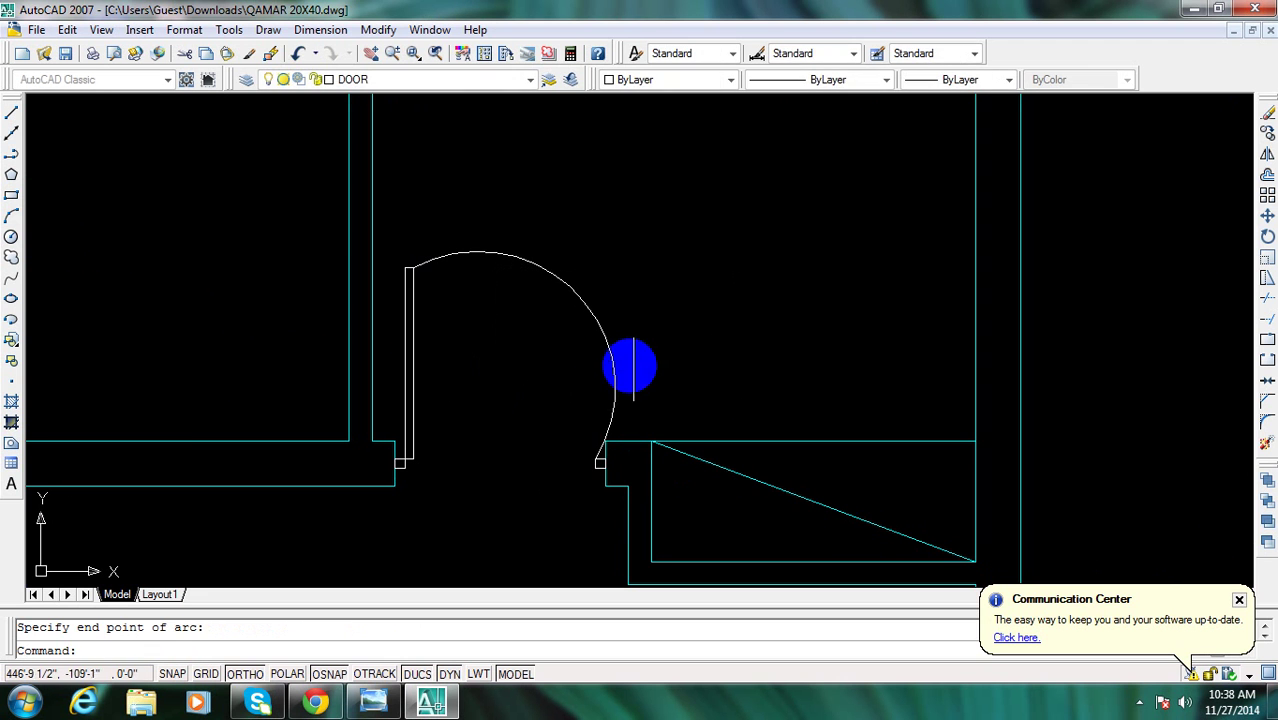
Erase the misdrawn swing arc
text(e)
key(Return)
click(623, 378)
click(582, 410)
key(Return)
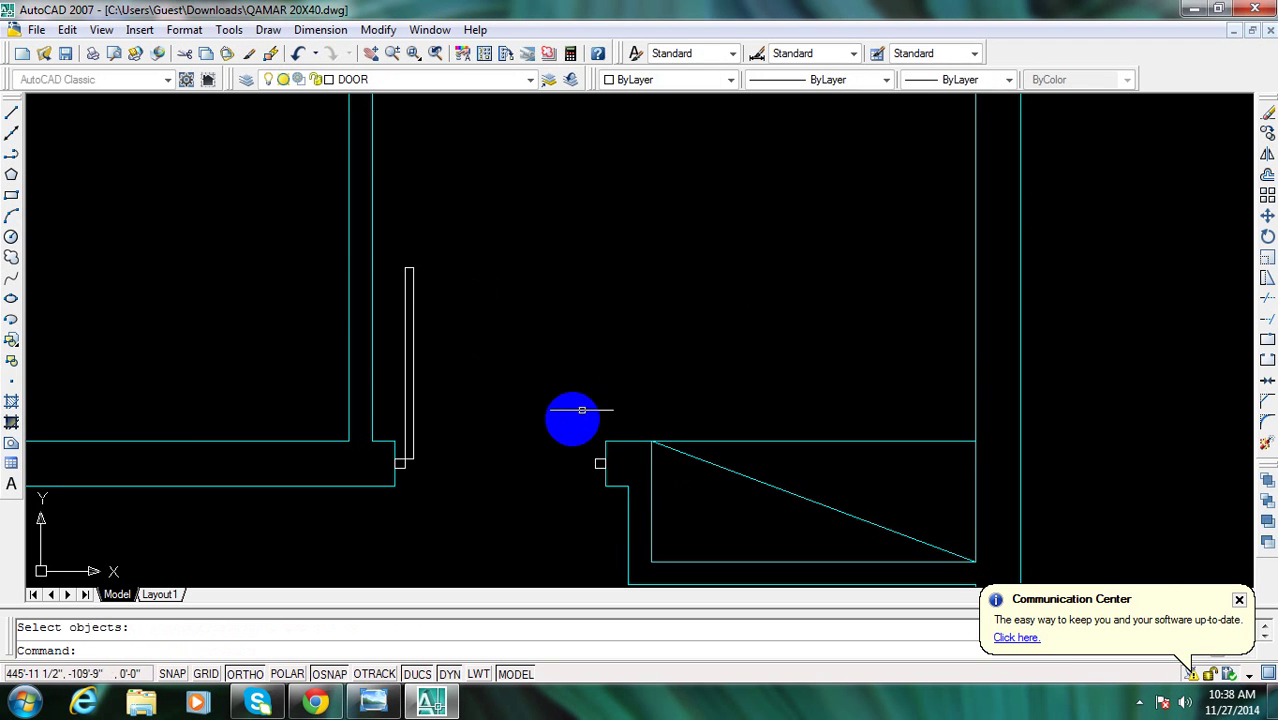
Redraw the swing arc from the door leaf top, ending at the opposite jamb corner
text(a)
key(Return)
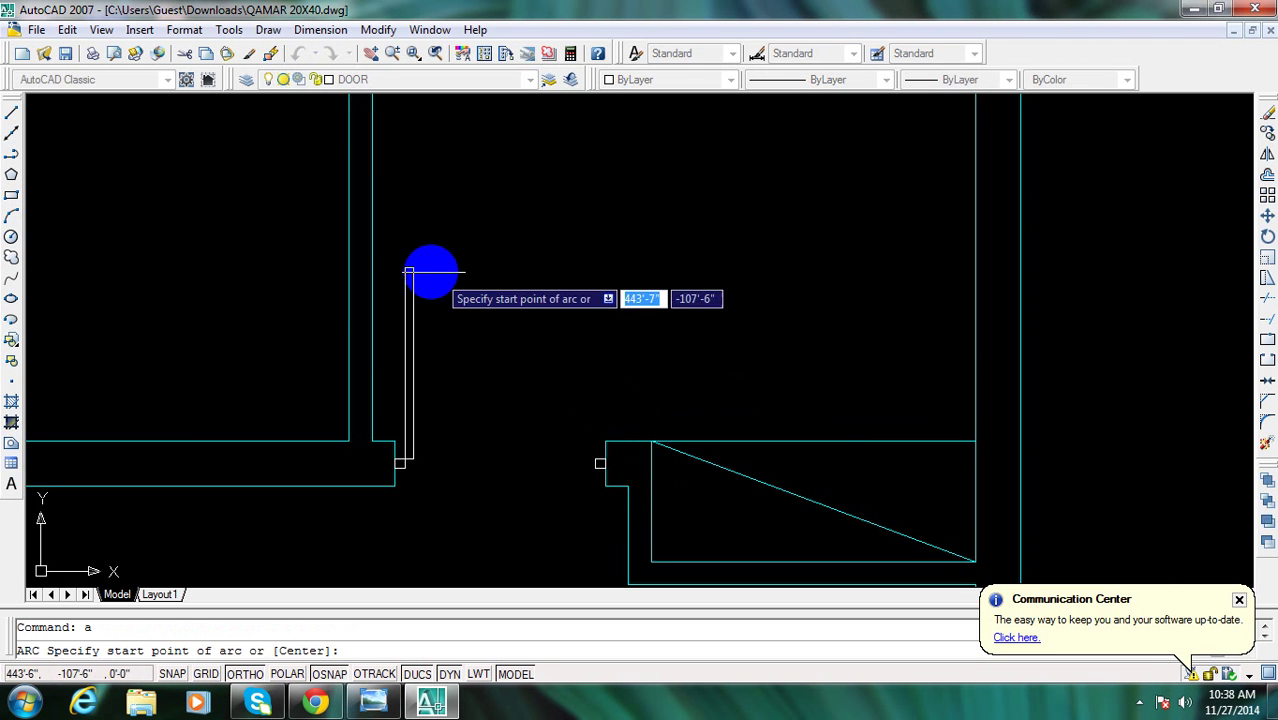
click(413, 268)
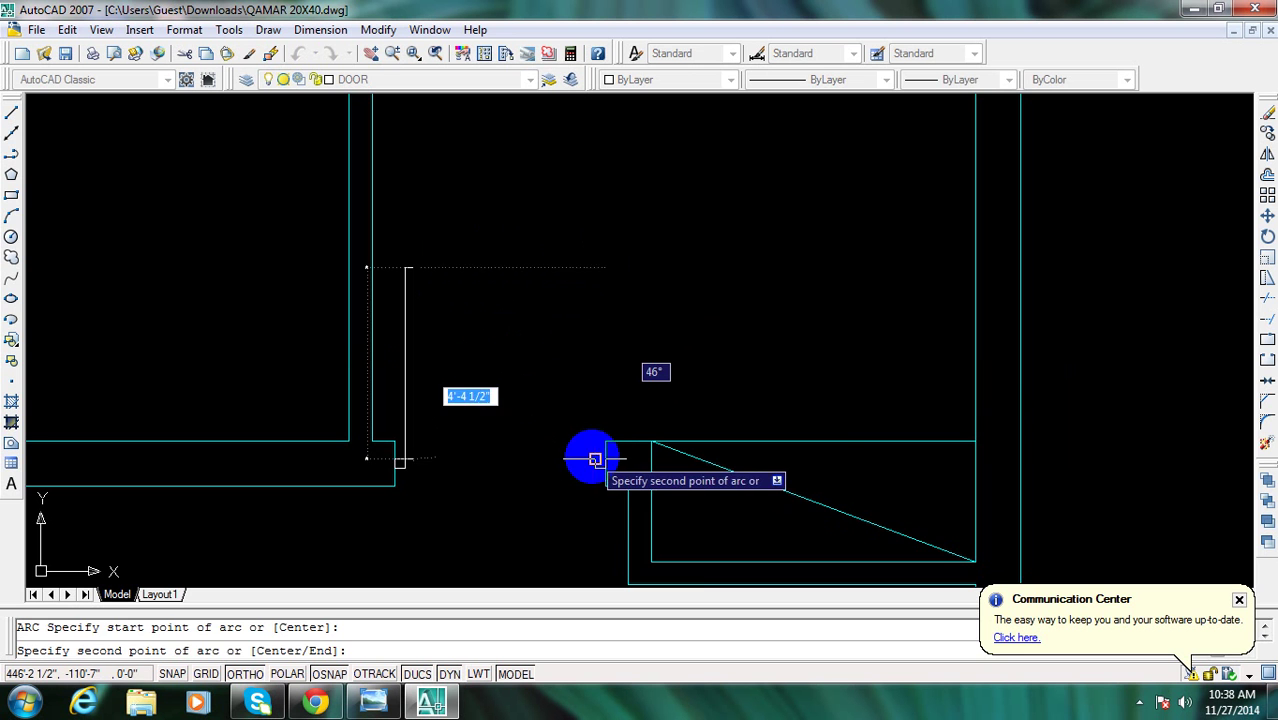
click(595, 459)
scroll(595, 465, up, 3)
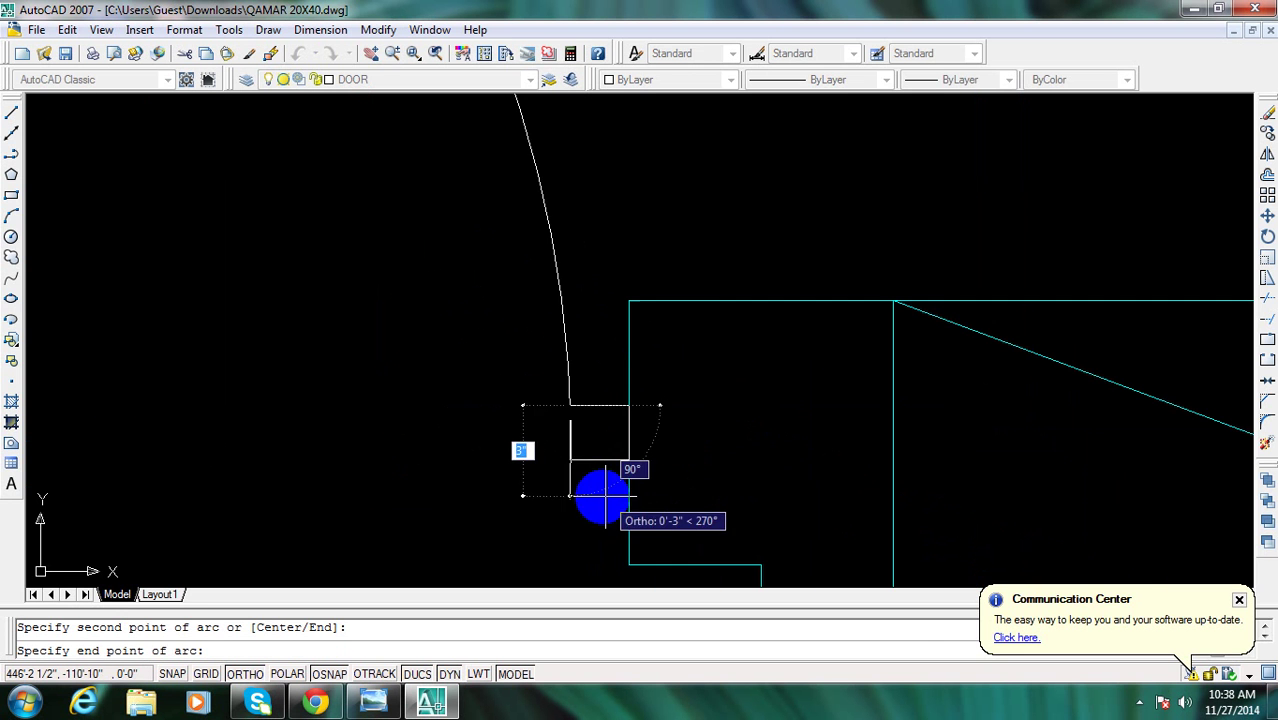
click(571, 451)
scroll(595, 475, down, 2)
scroll(575, 430, up, 1)
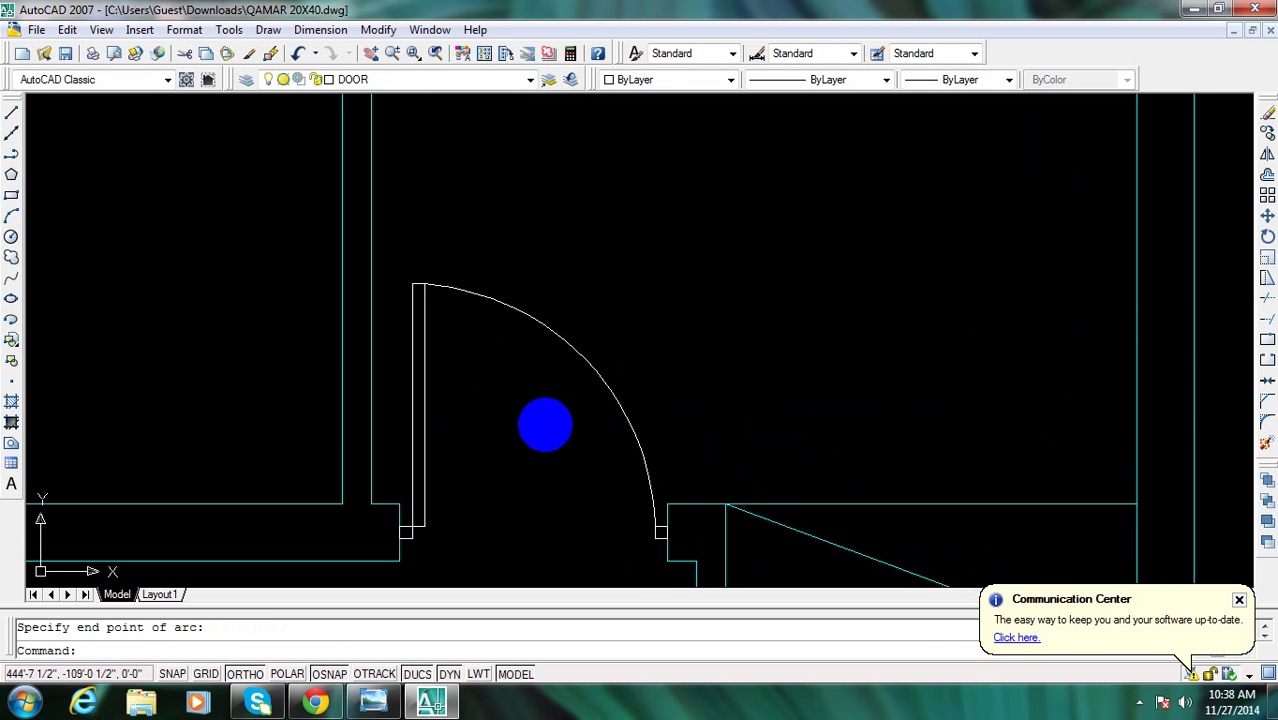
scroll(563, 352, up, 1)
scroll(563, 352, down, 1)
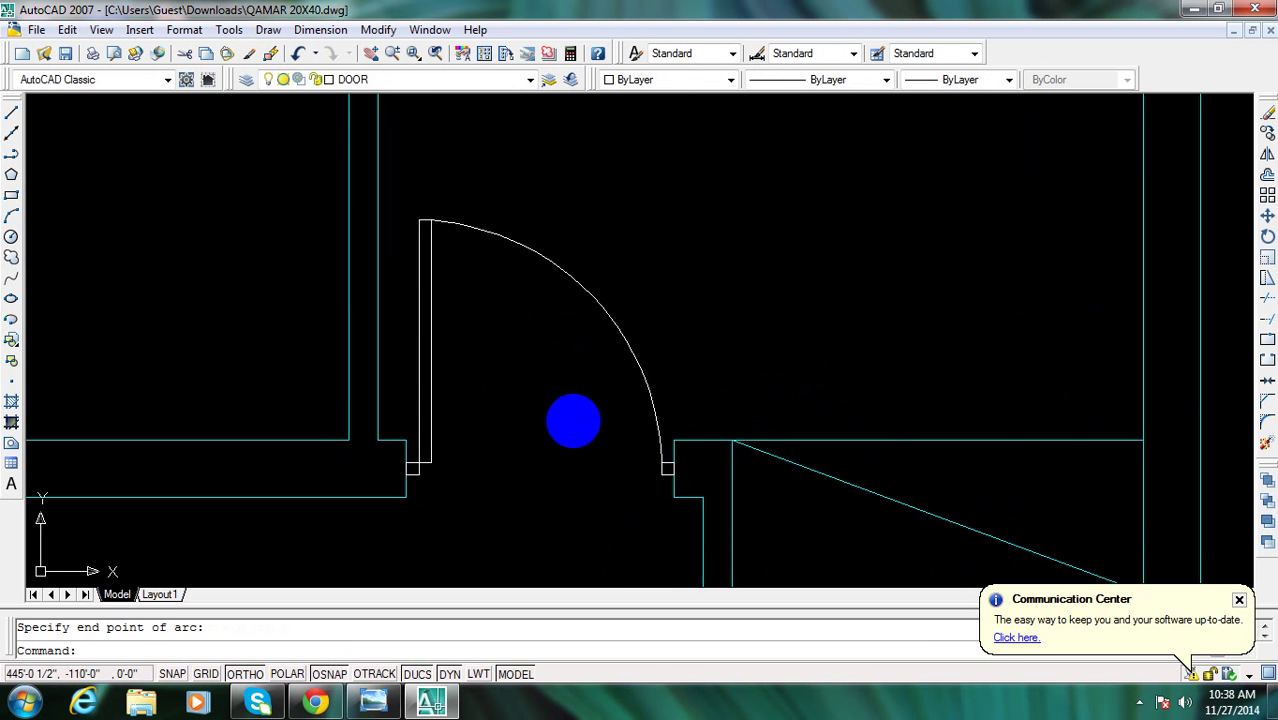
scroll(588, 416, down, 1)
Start a copy of the door, window-selecting its leaf, swing arc and jamb pieces
middle_drag(565, 430, 635, 438)
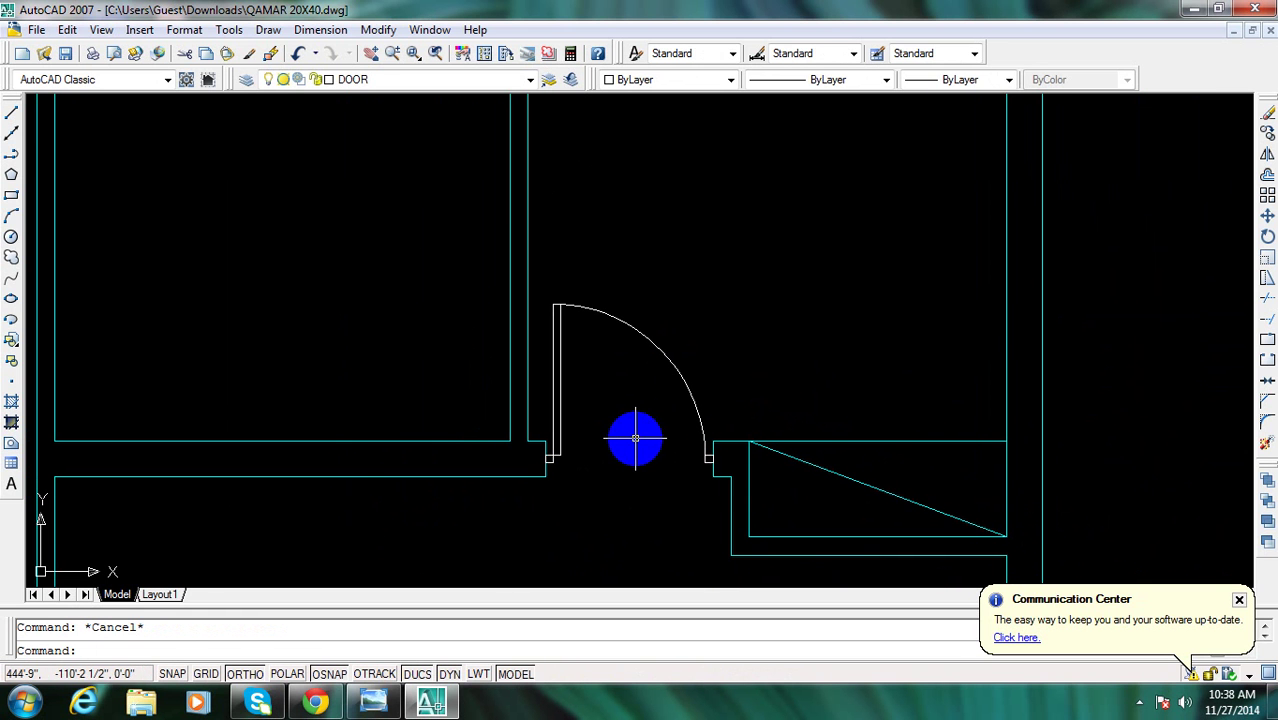
text(co)
key(Return)
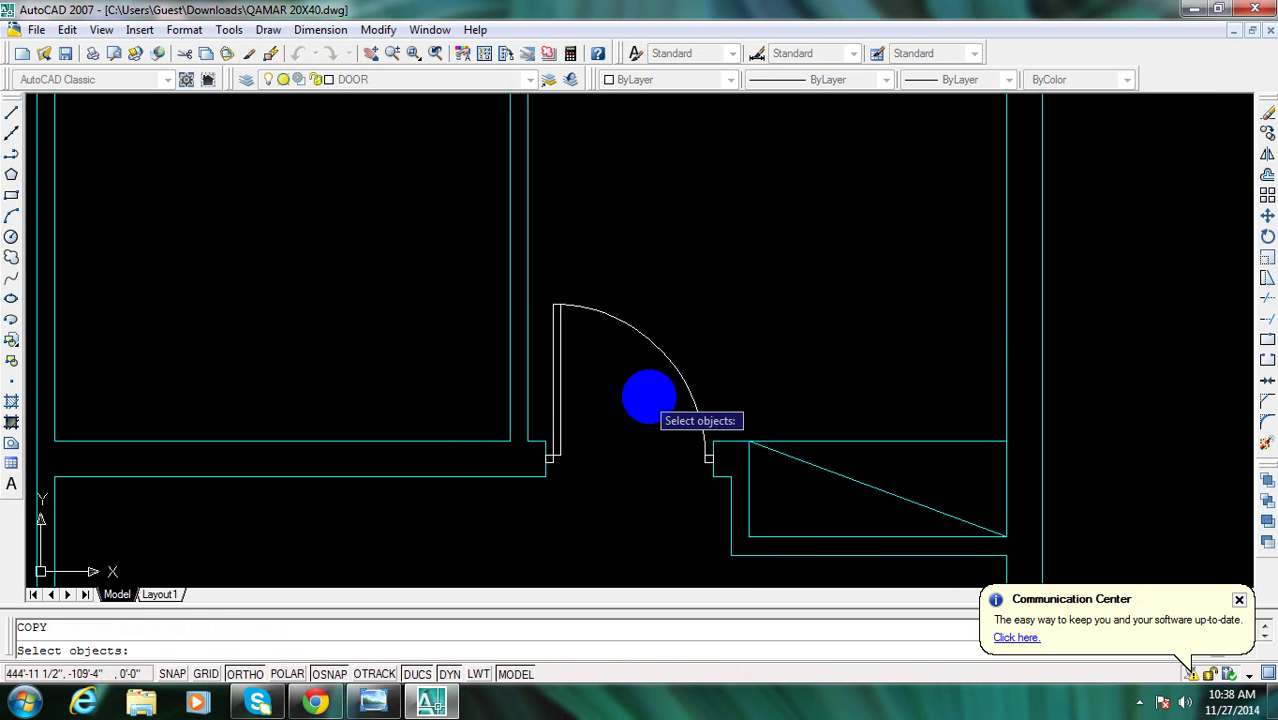
click(645, 400)
click(563, 315)
key(Escape)
text(c)
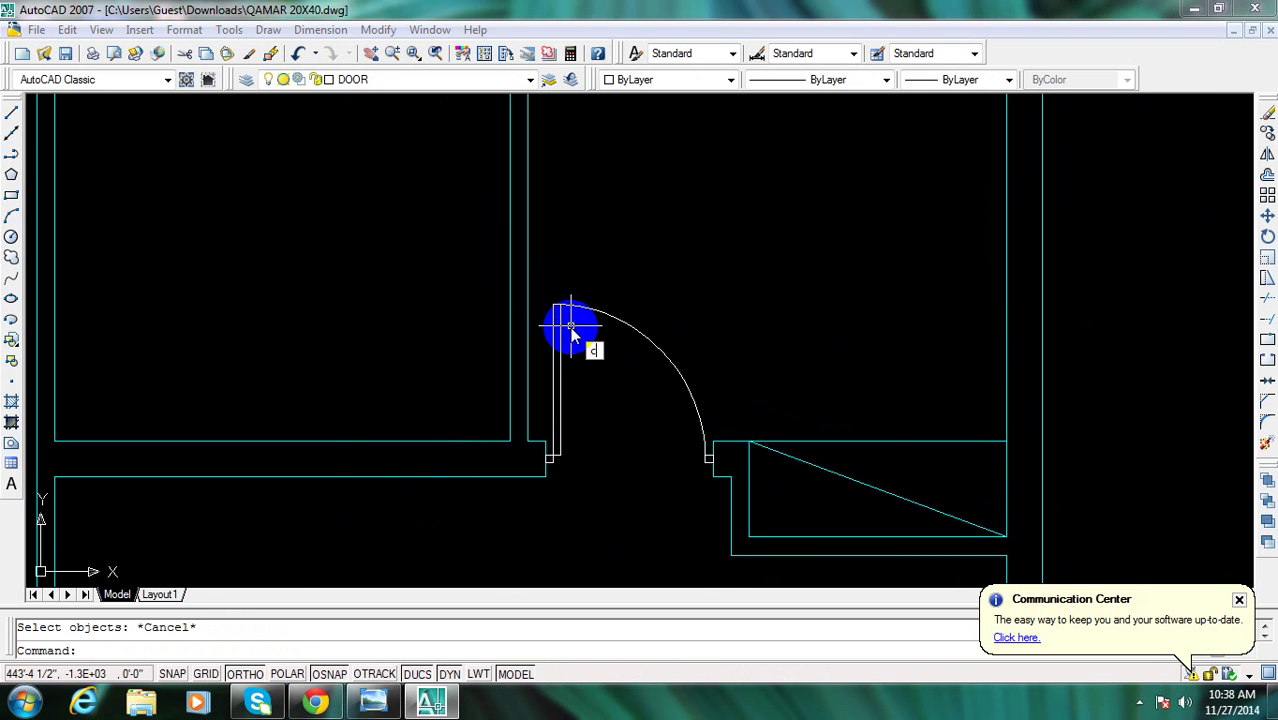
key(Return)
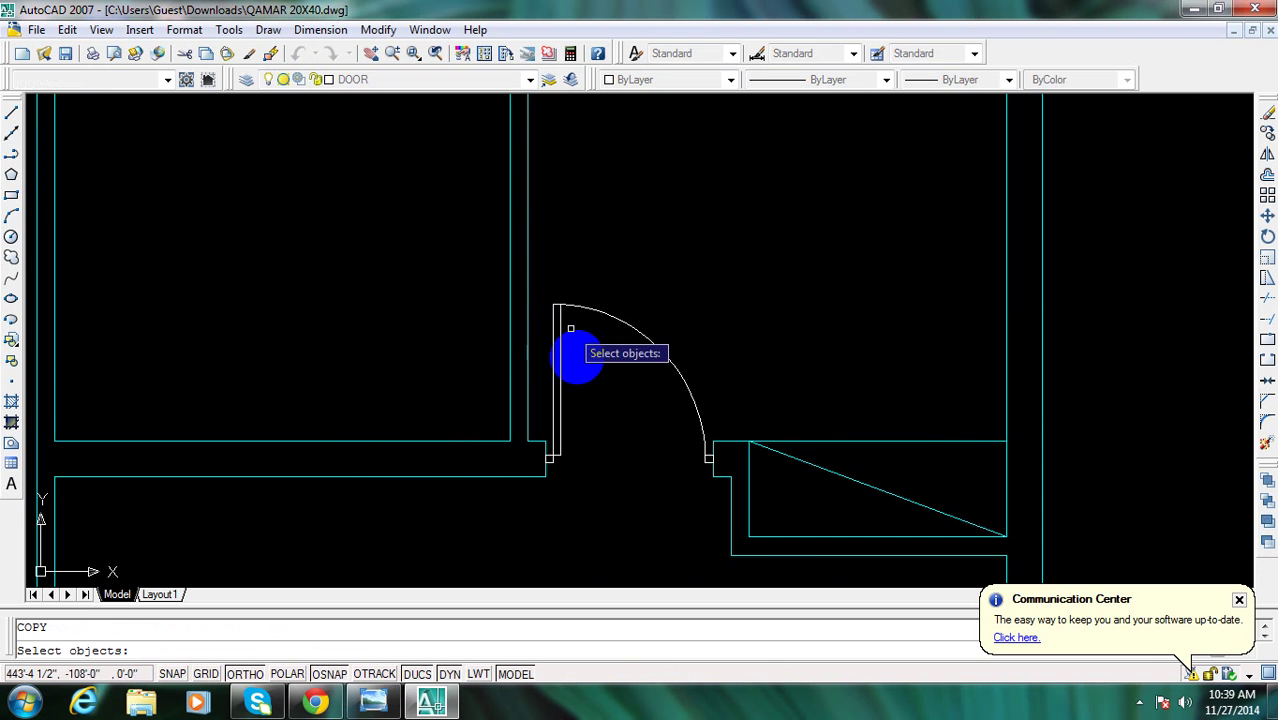
click(590, 355)
click(542, 288)
scroll(590, 456, up, 3)
scroll(590, 456, up, 2)
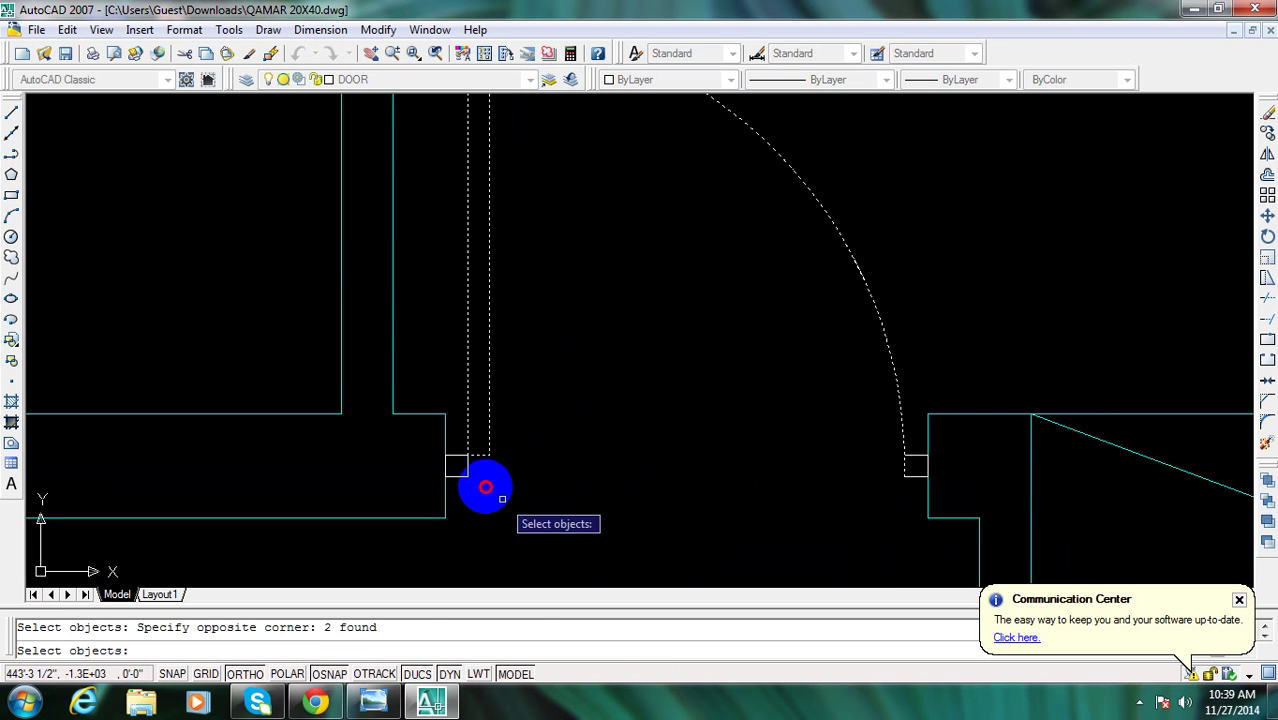
click(502, 499)
click(463, 436)
click(916, 465)
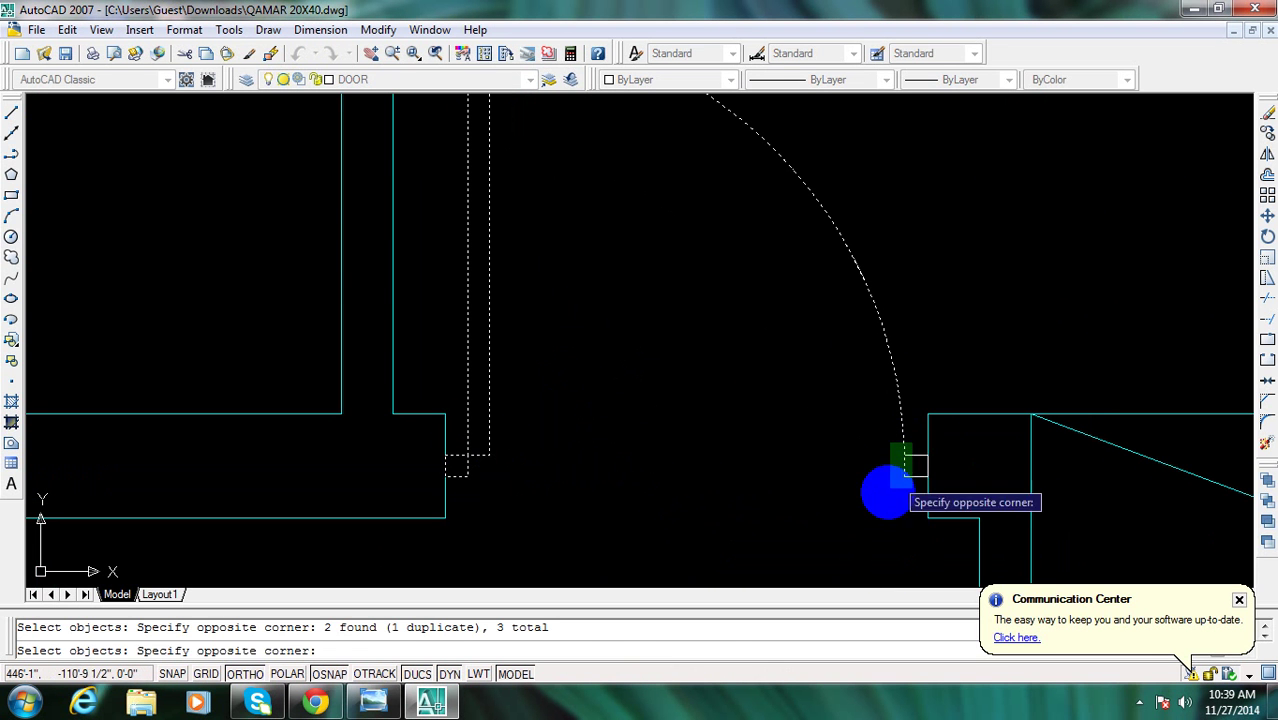
click(860, 475)
key(Return)
Place the door copy to the right, using the hinge corner as base point
click(830, 465)
scroll(870, 479, down, 2)
middle_drag(870, 479, 538, 443)
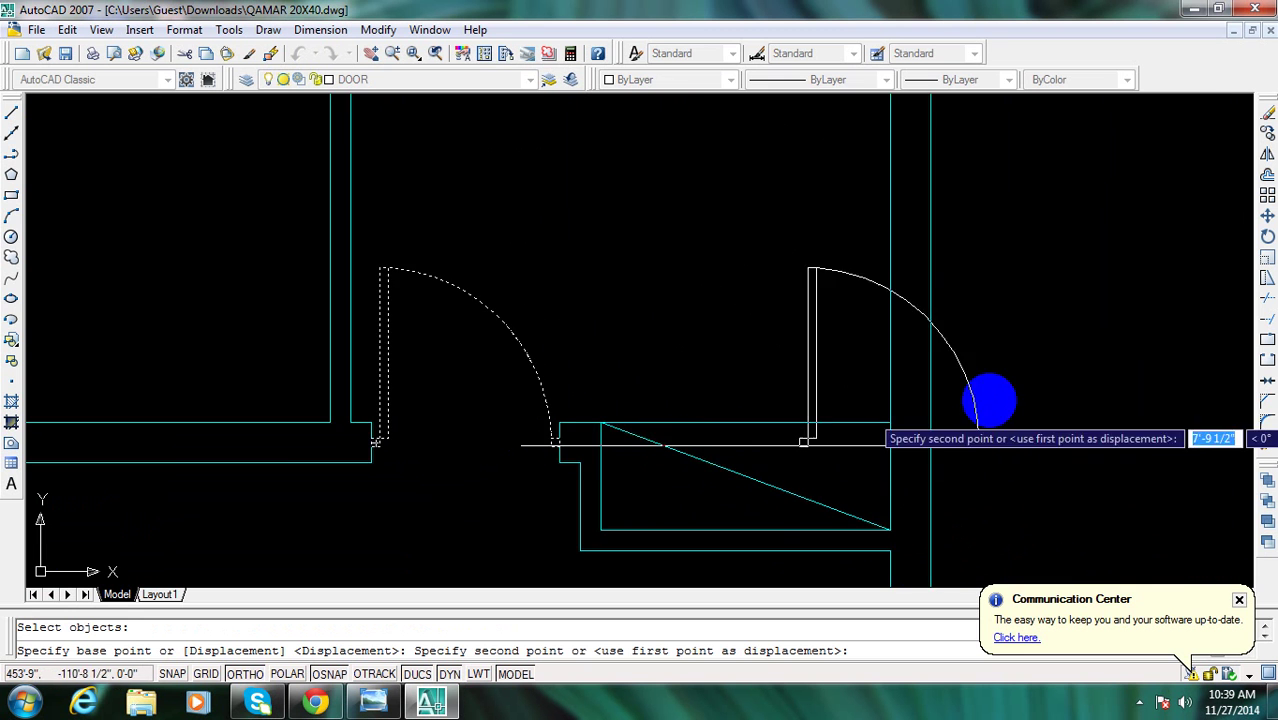
middle_drag(990, 400, 755, 418)
click(971, 461)
key(Escape)
key(Escape)
Reframe the view on the copied door and pick its swing arc
middle_drag(954, 475, 916, 443)
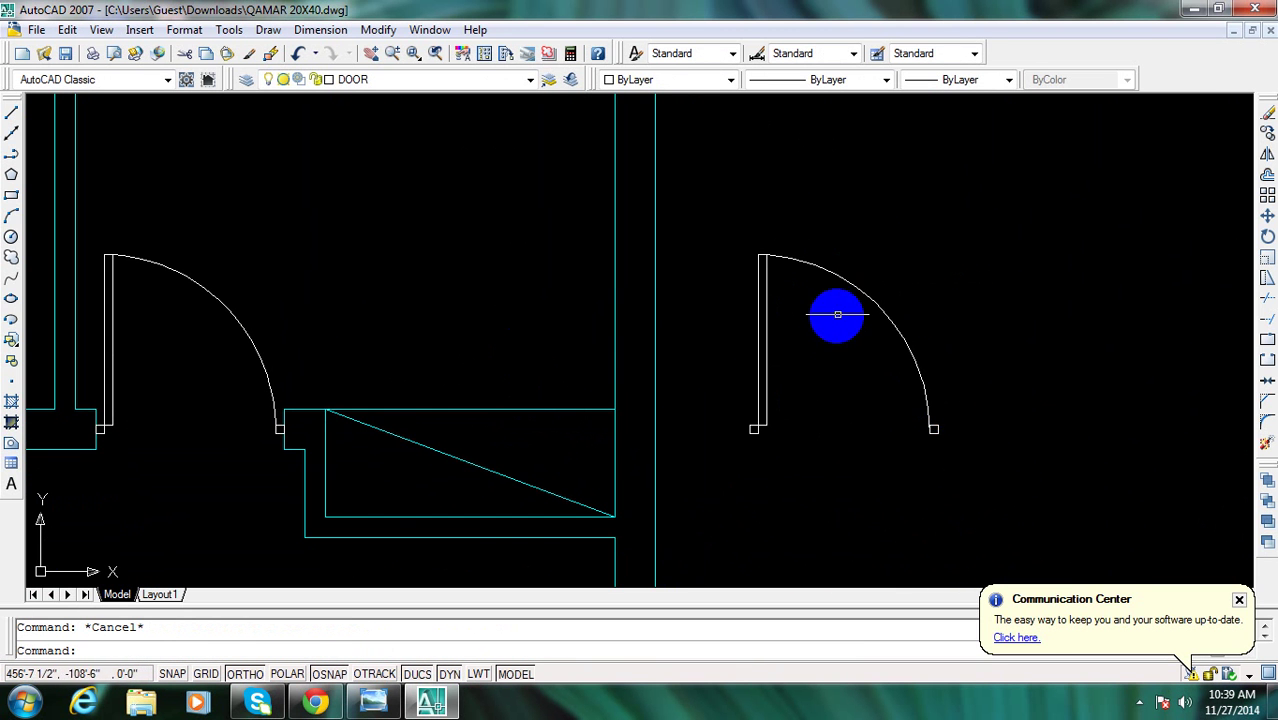
middle_drag(816, 283, 802, 259)
click(868, 313)
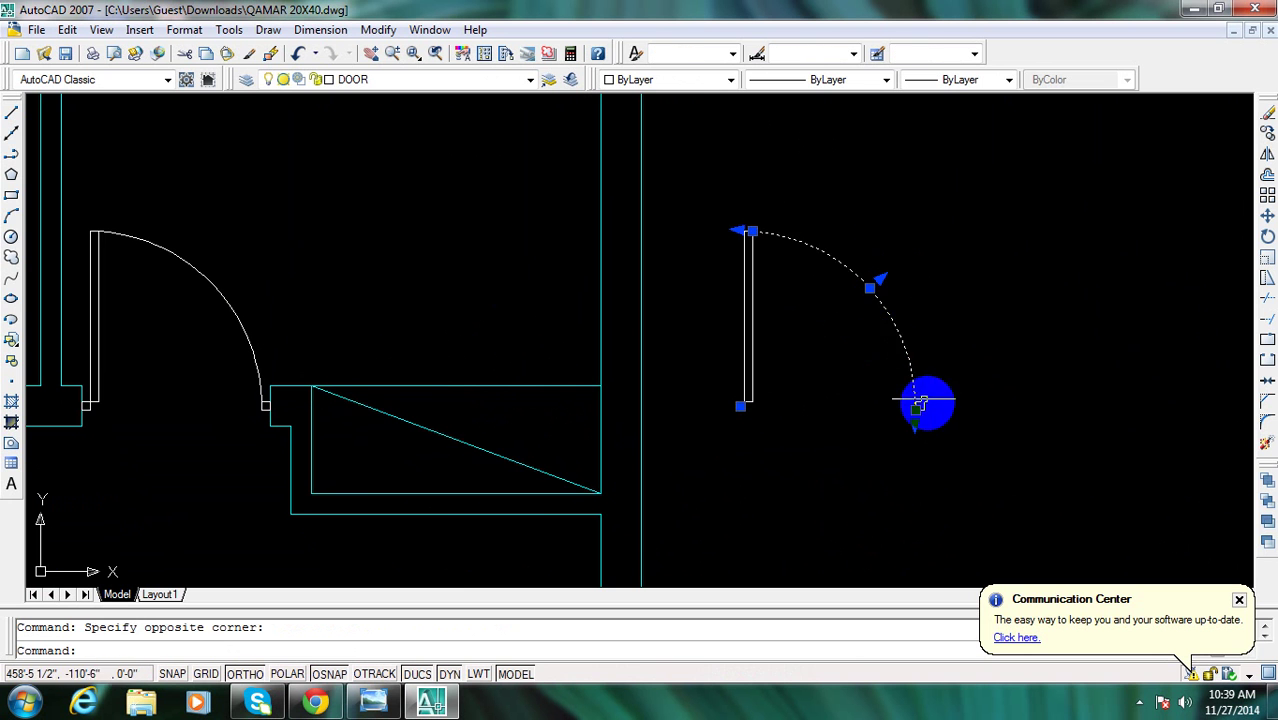
middle_drag(810, 356, 807, 334)
key(Escape)
click(780, 286)
key(Escape)
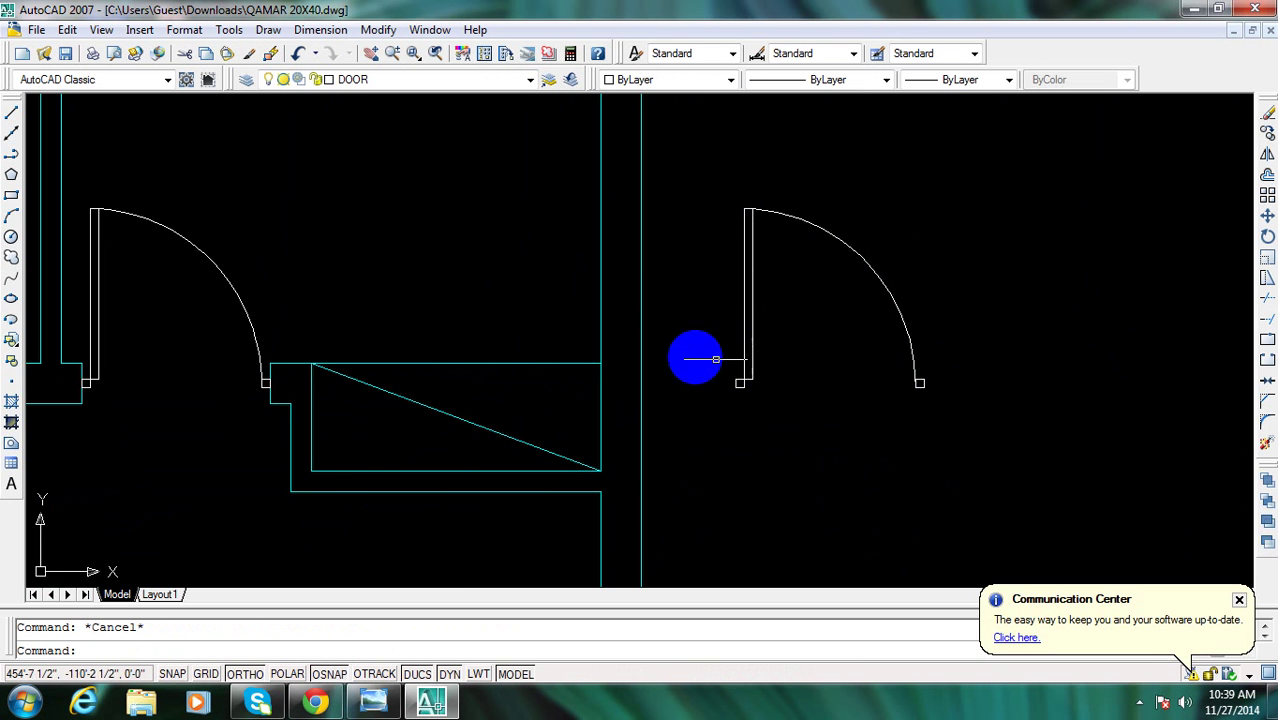
click(699, 354)
key(Escape)
click(850, 355)
key(Escape)
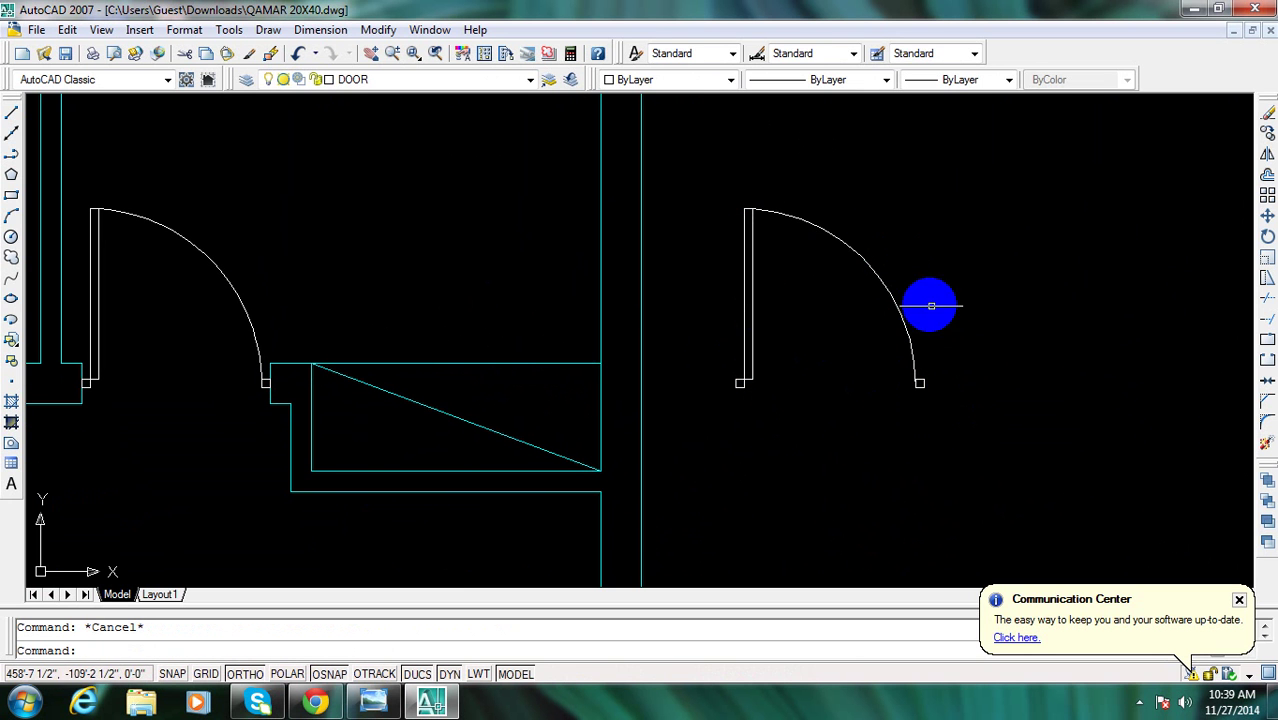
click(927, 300)
click(805, 345)
key(Escape)
Try window and crossing selections around the copied door, then clear them
click(787, 280)
key(Escape)
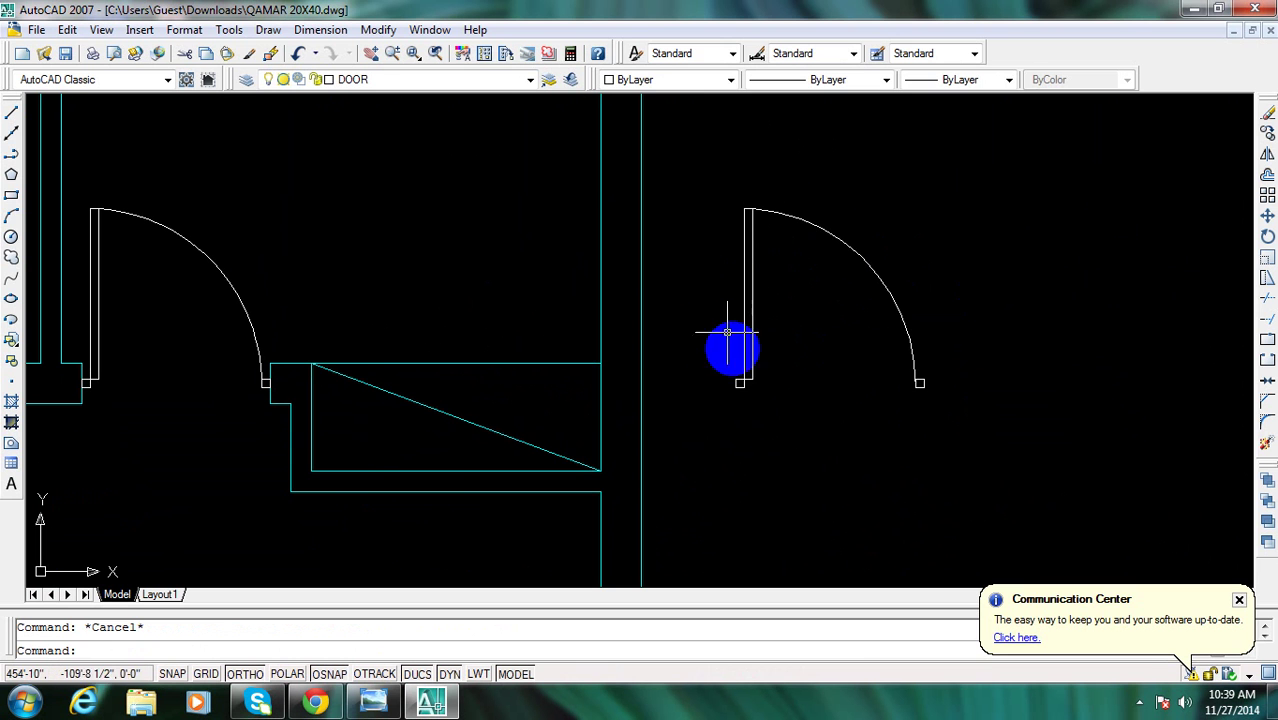
click(765, 389)
key(Escape)
click(711, 181)
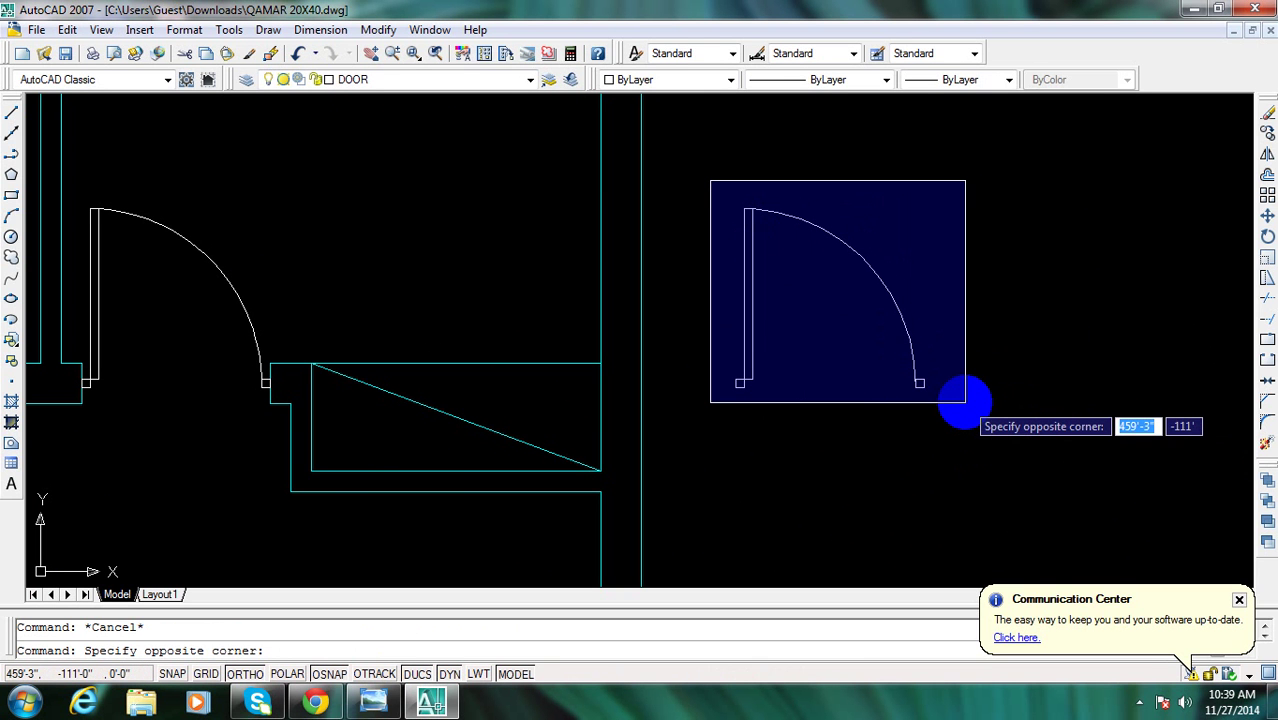
key(Escape)
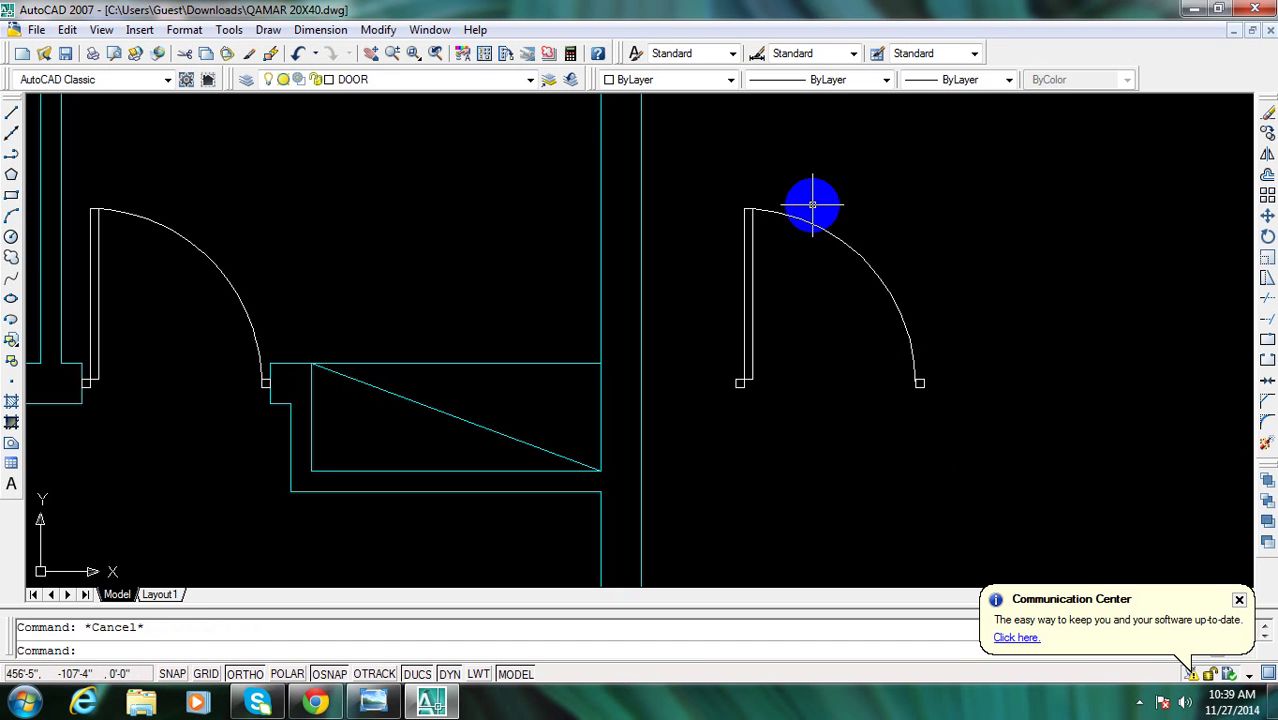
click(686, 170)
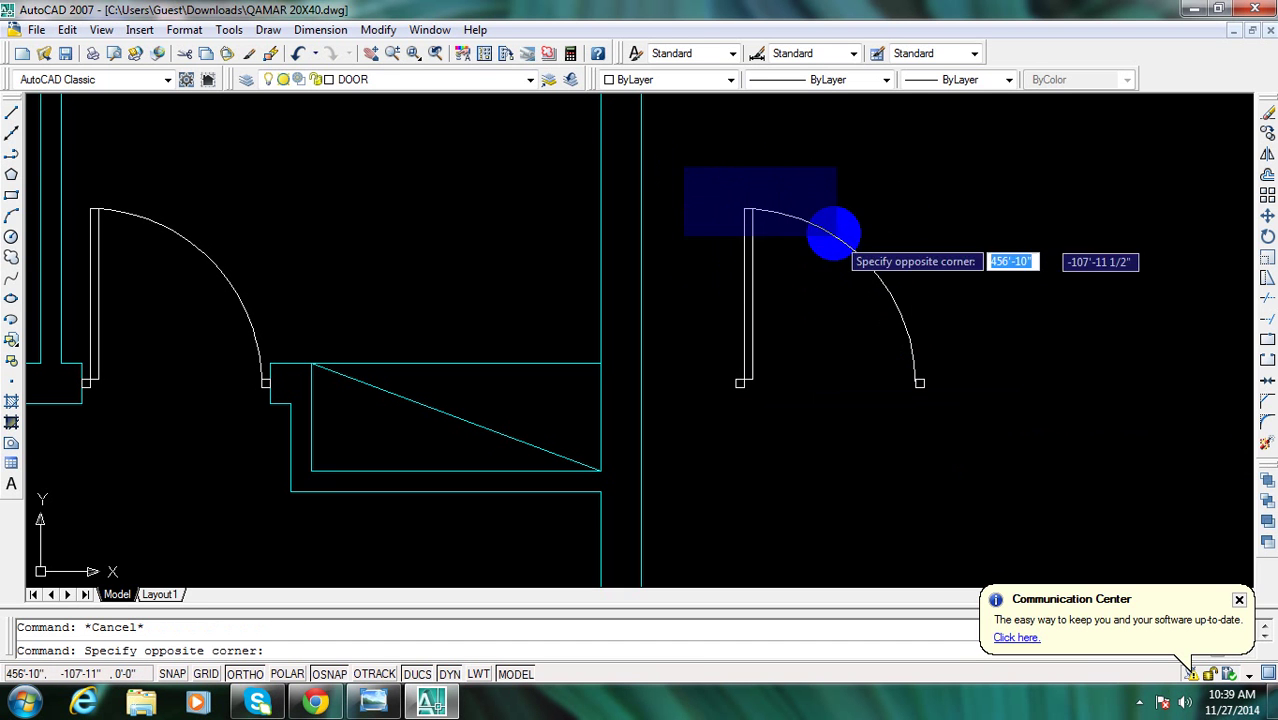
key(Escape)
click(833, 216)
click(805, 256)
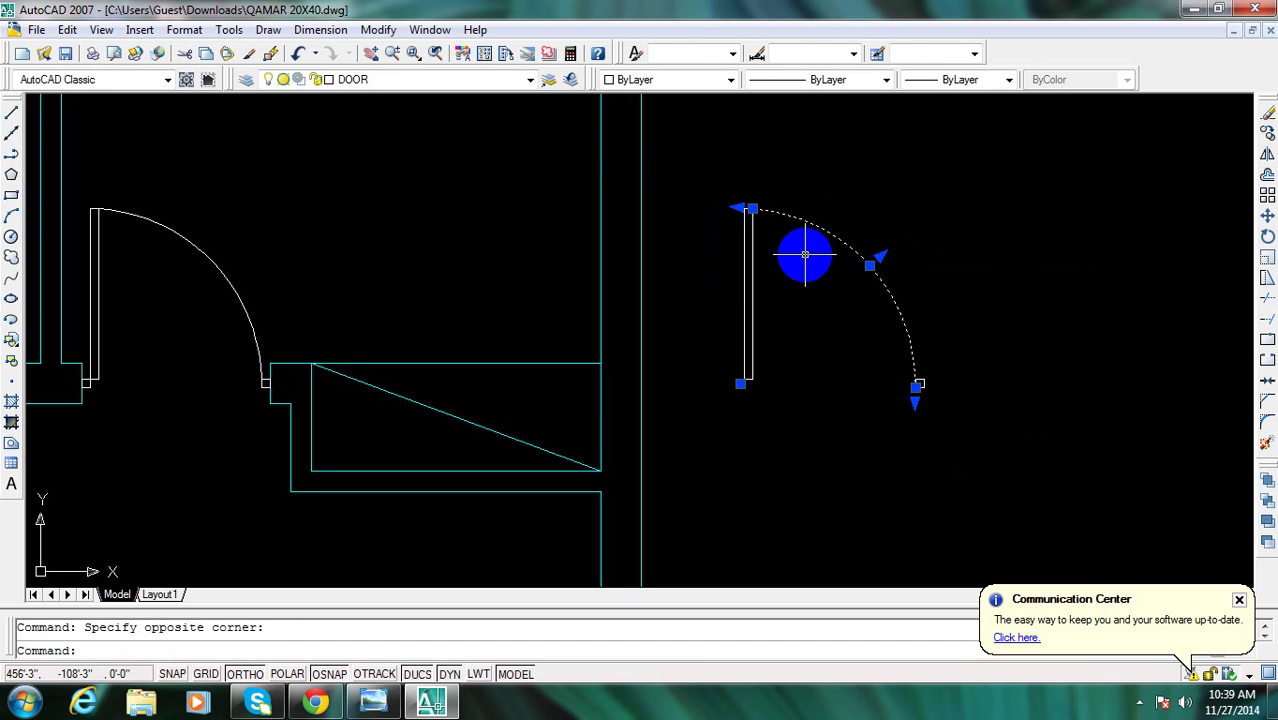
key(Escape)
click(703, 174)
key(Escape)
text(group)
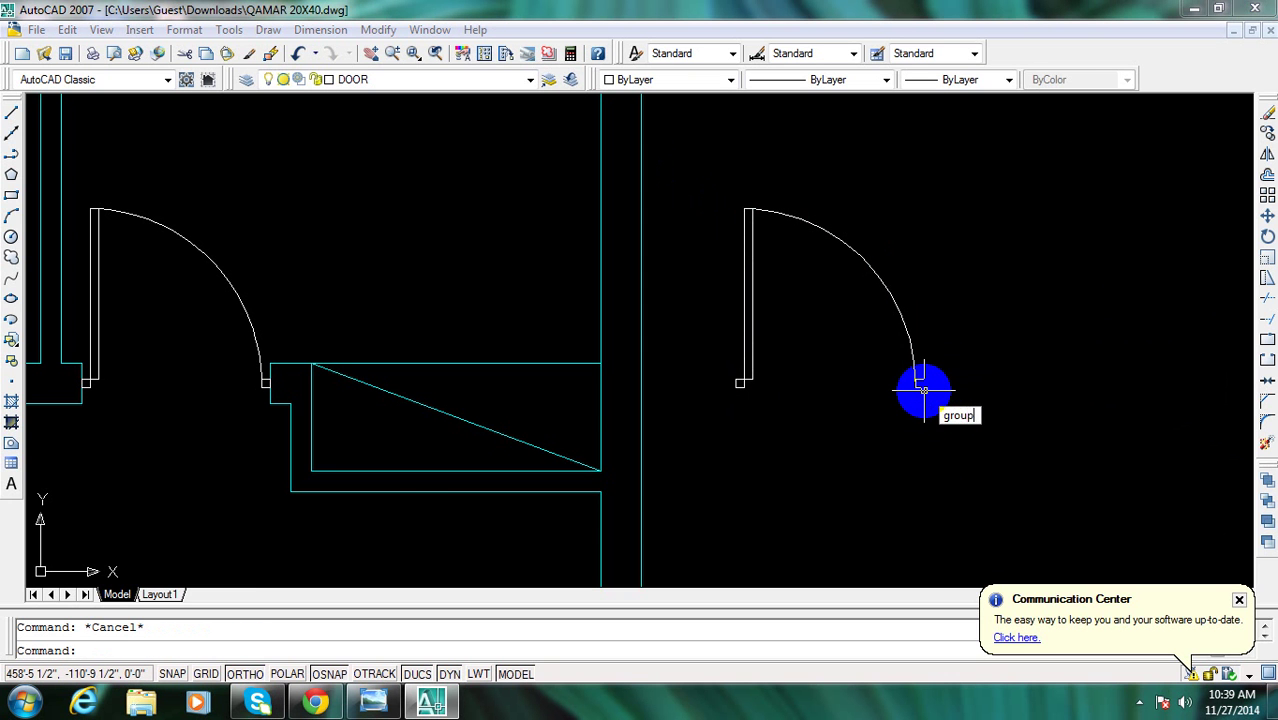
Group the right-hand door's leaf, arc and jambs into a single object
key(Return)
text(www)
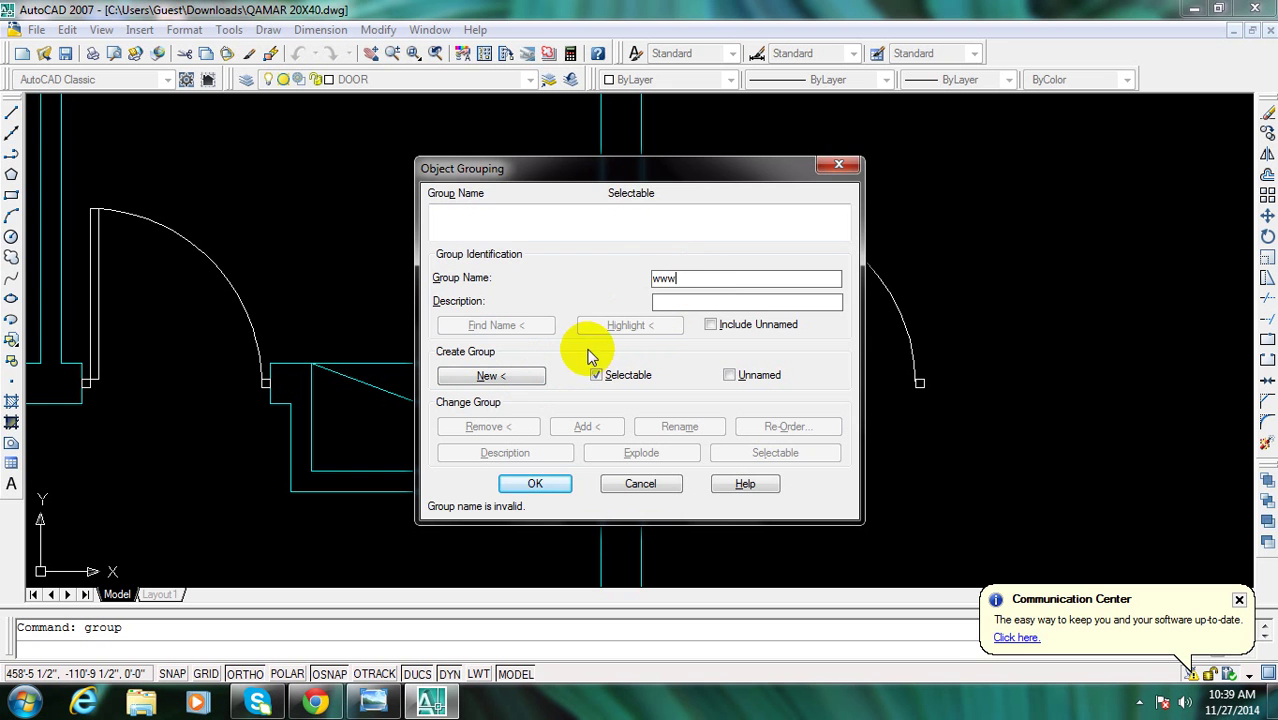
click(521, 376)
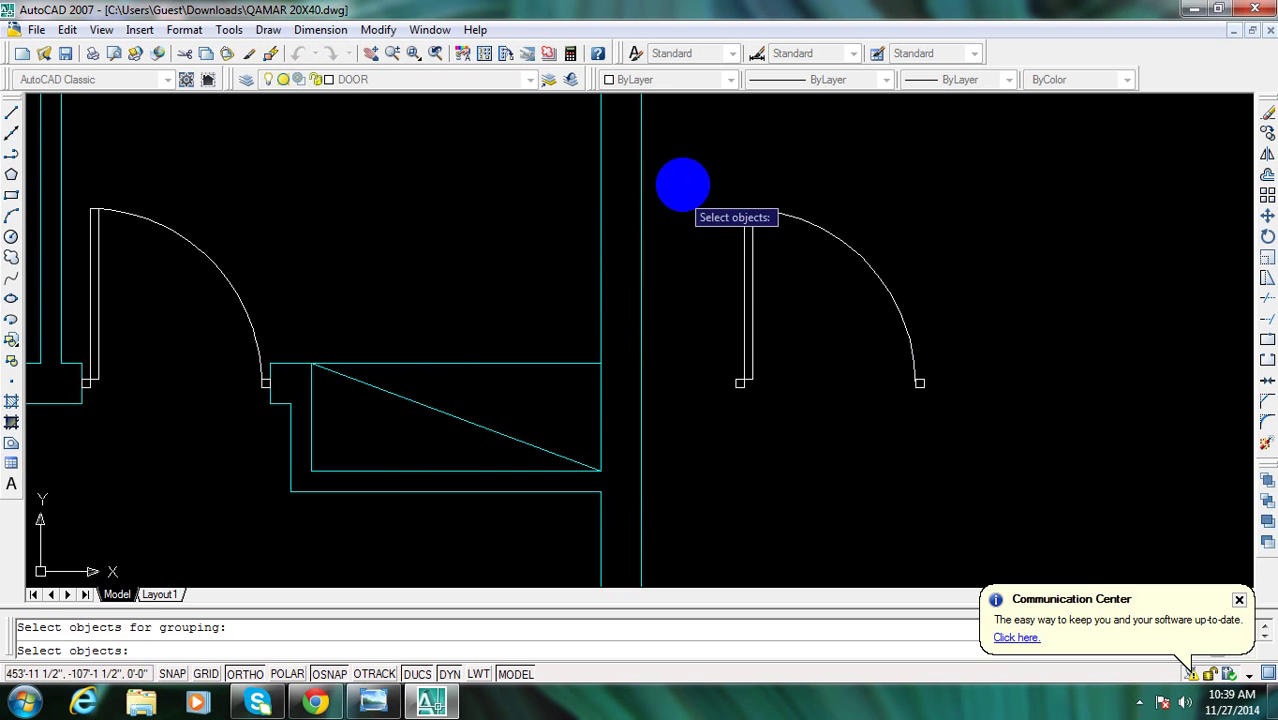
click(686, 186)
click(979, 437)
key(Return)
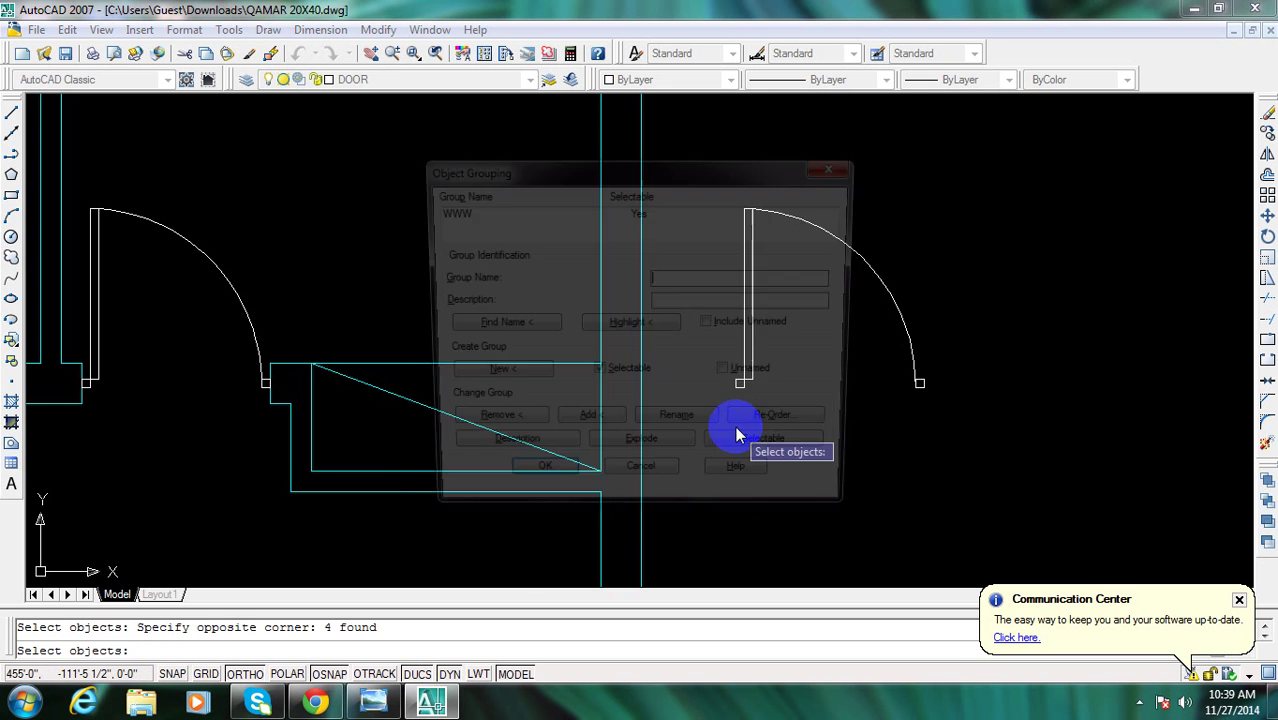
click(559, 486)
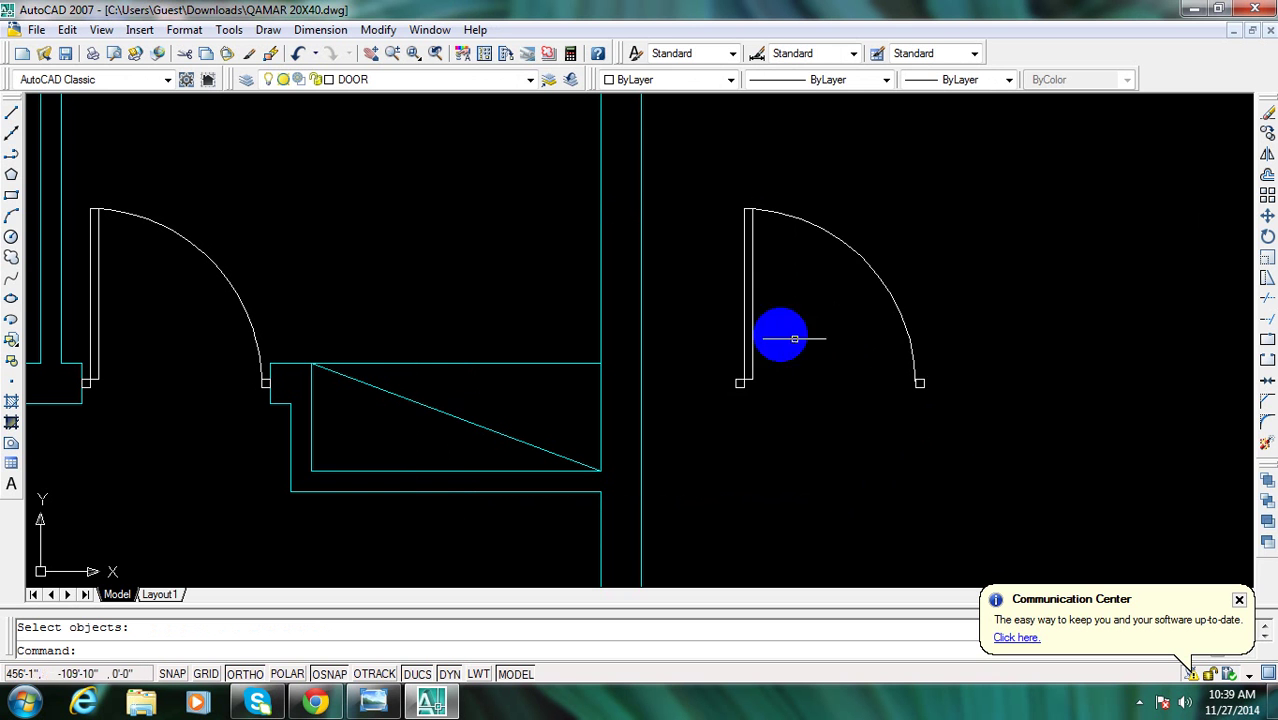
key(Escape)
Window-select the grouped door to check the group, then clear the selection
click(749, 315)
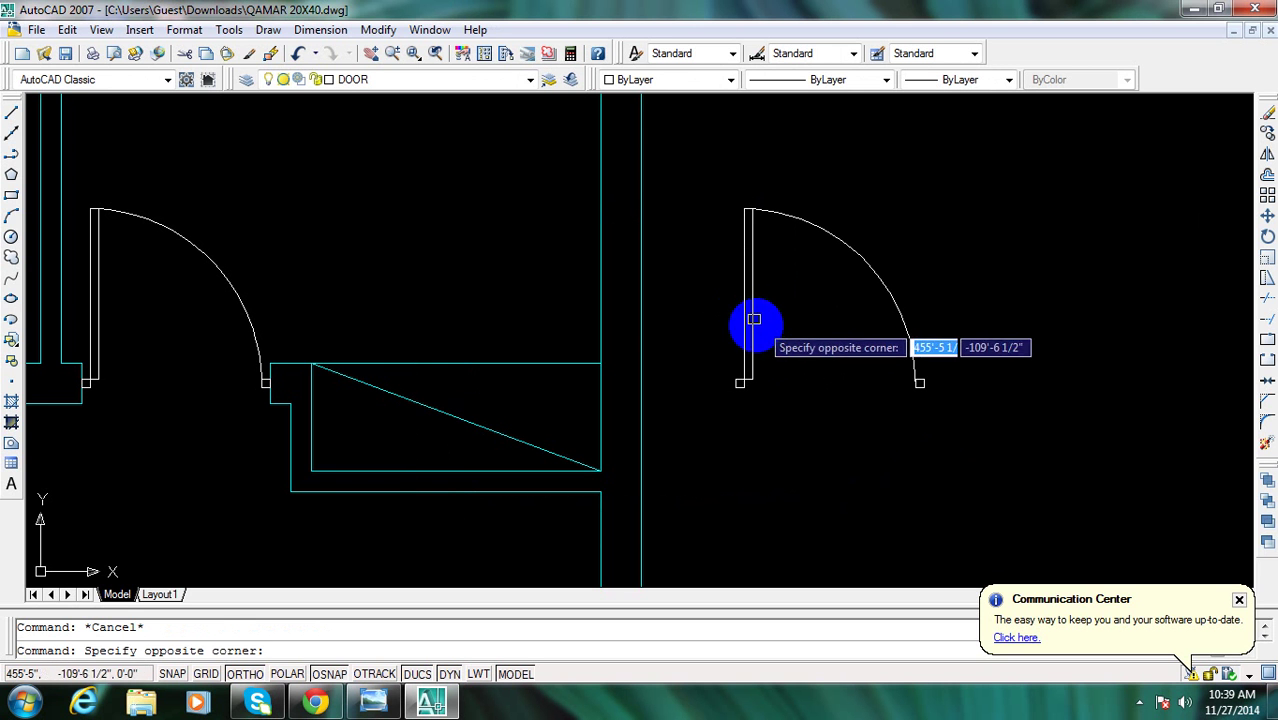
click(733, 341)
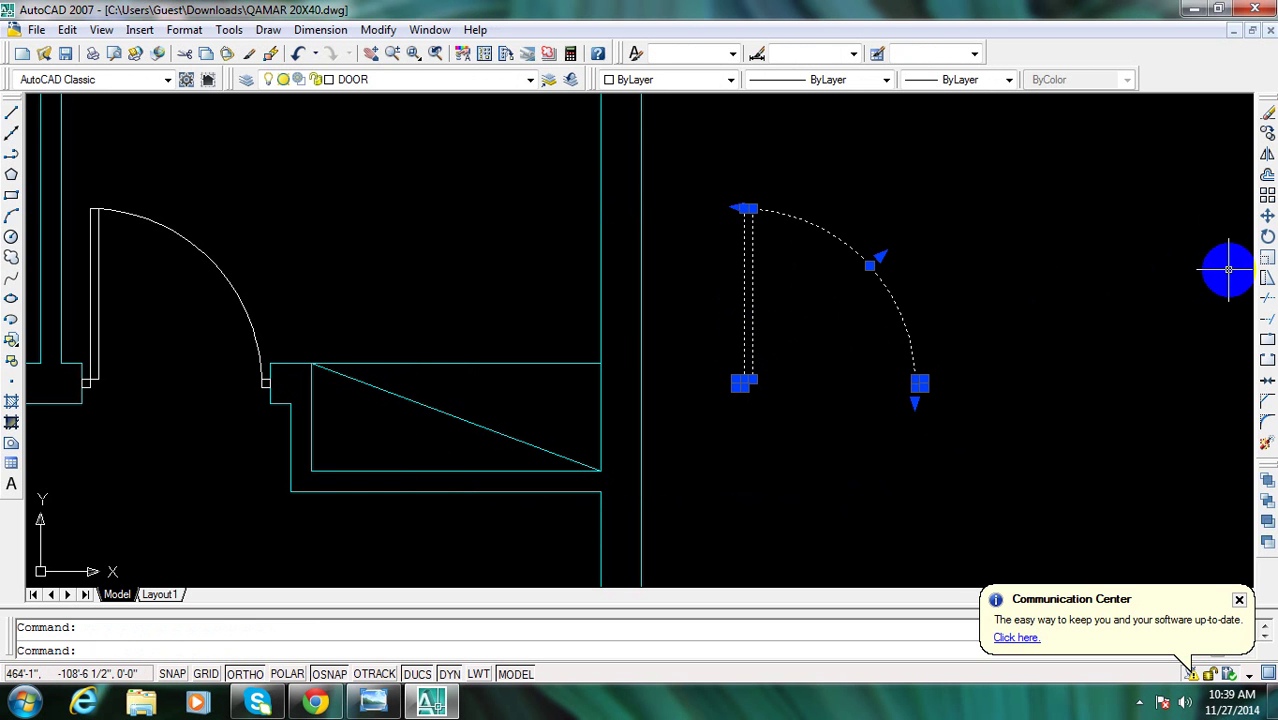
middle_drag(838, 390, 901, 383)
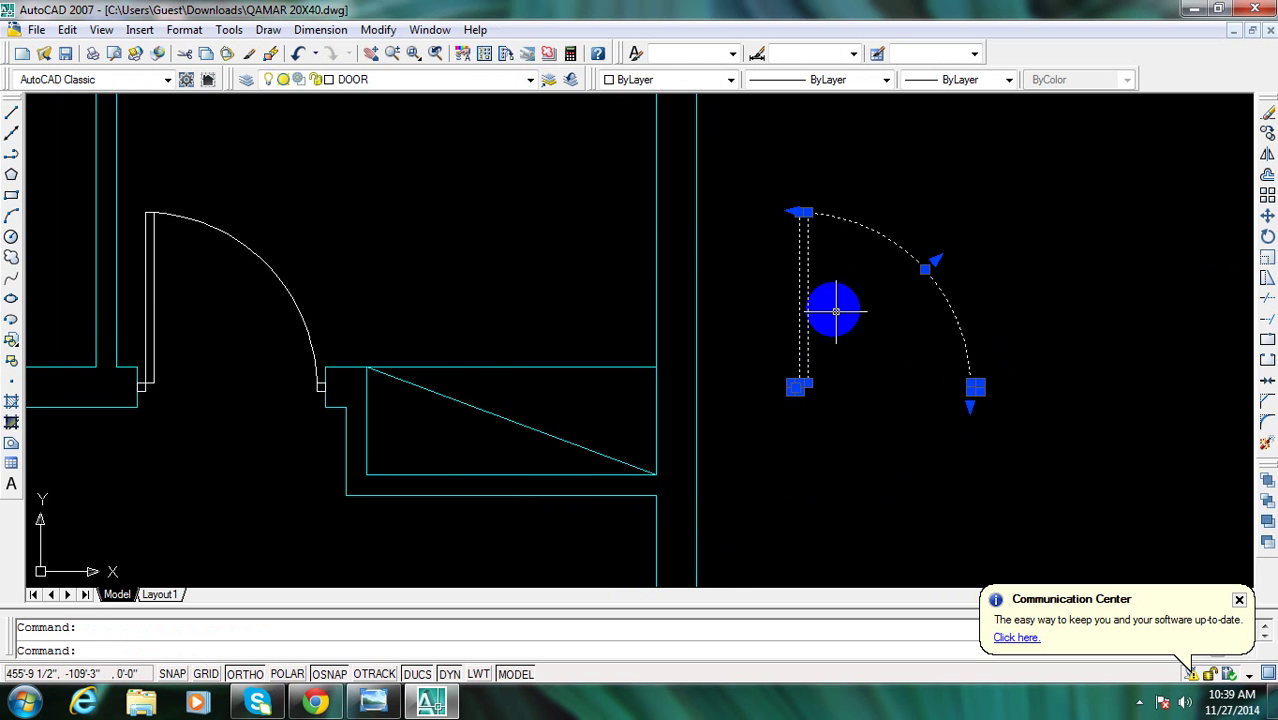
key(Escape)
middle_drag(813, 360, 850, 348)
click(850, 348)
click(843, 340)
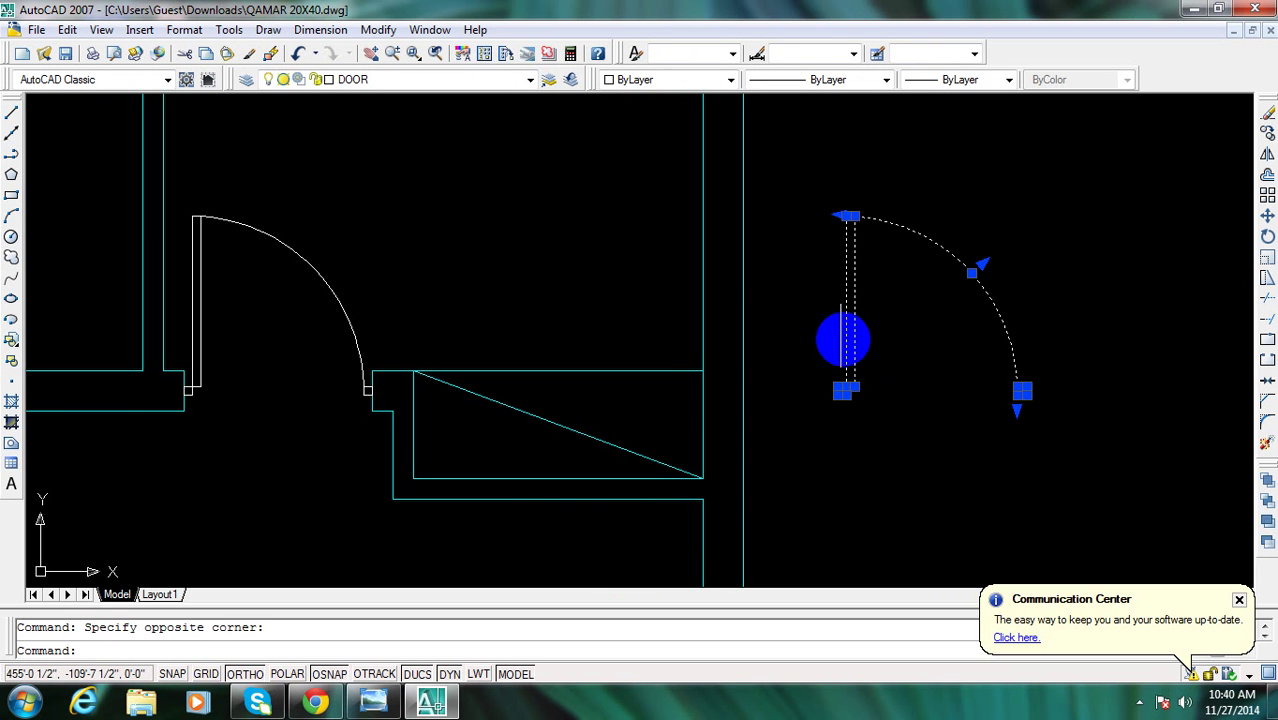
key(Escape)
Move the grouped door onto the wall left of the existing door
key(m)
key(Return)
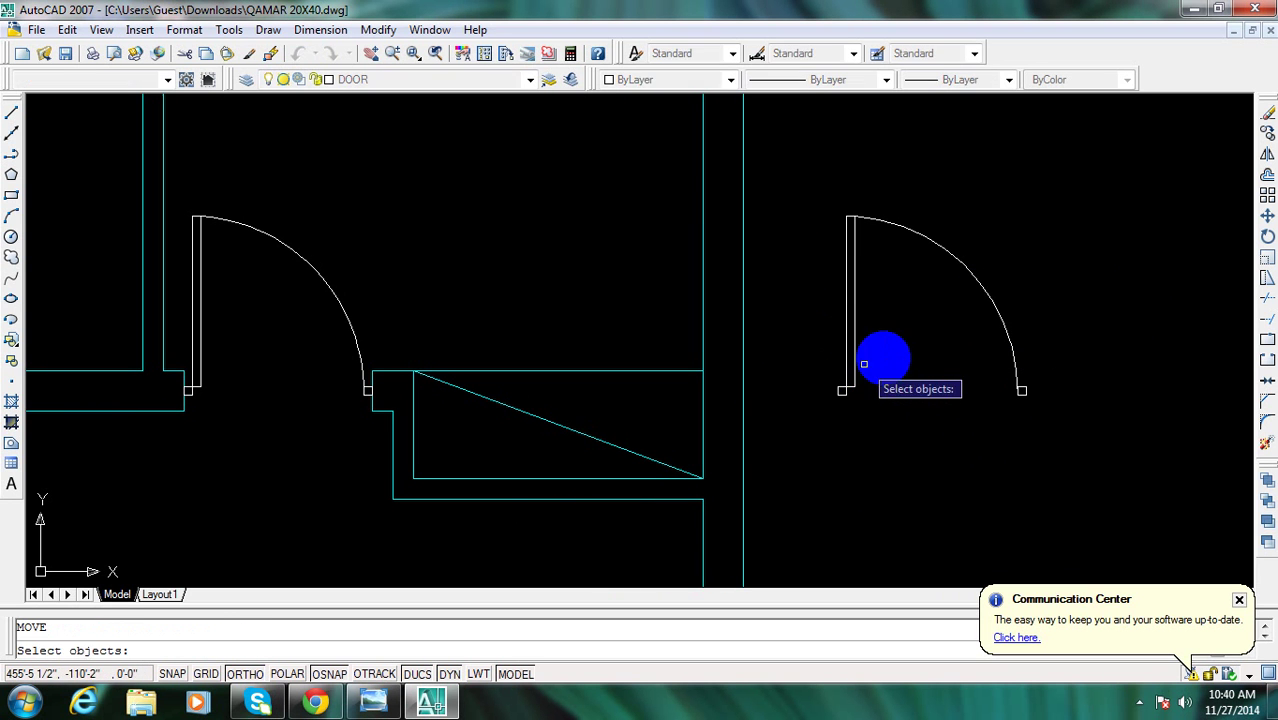
click(860, 360)
click(836, 331)
key(Return)
click(773, 383)
middle_drag(705, 383, 937, 414)
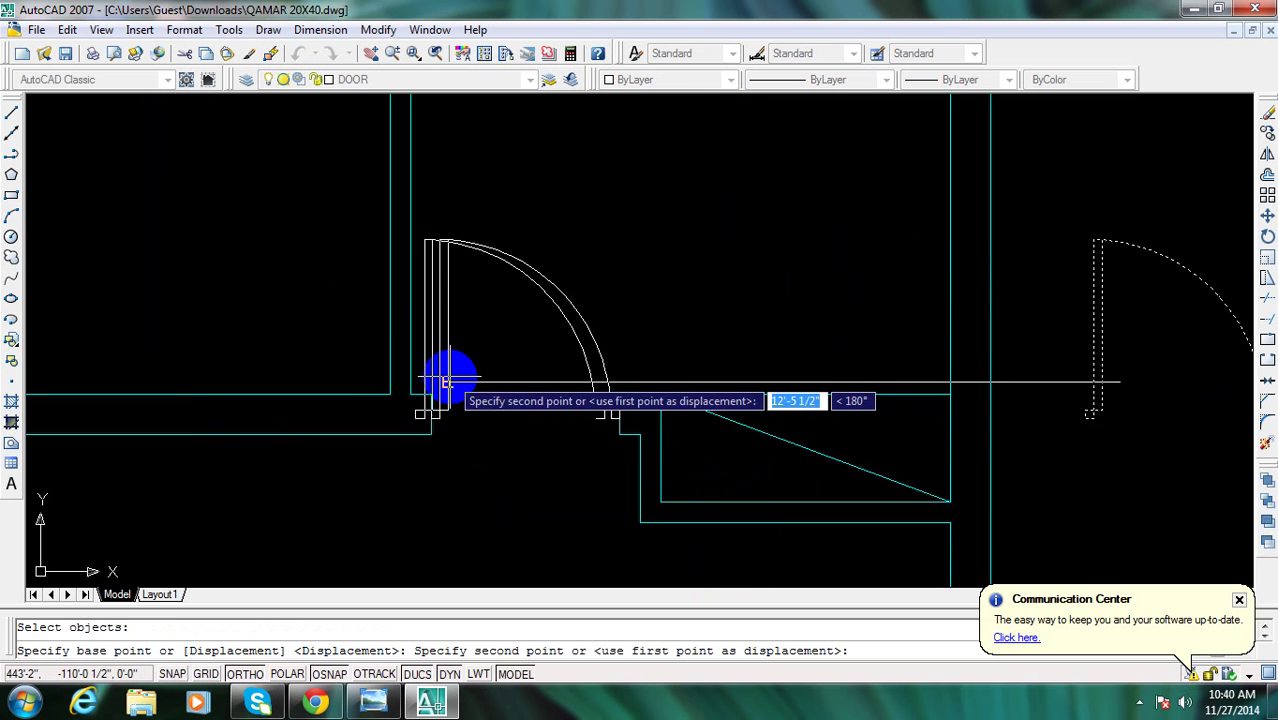
middle_drag(442, 371, 676, 400)
key(Escape)
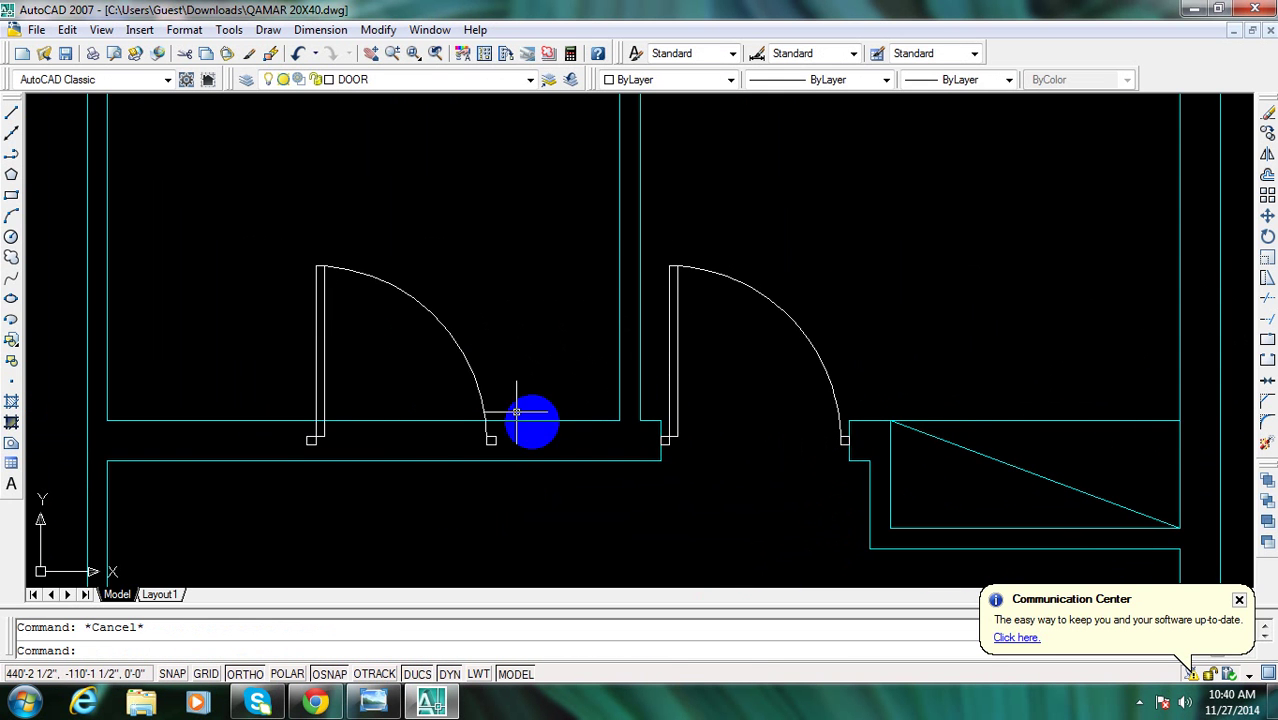
scroll(531, 422, up, 3)
middle_drag(582, 451, 636, 446)
Offset the vertical wall line 4 units to the left
key(o)
key(Return)
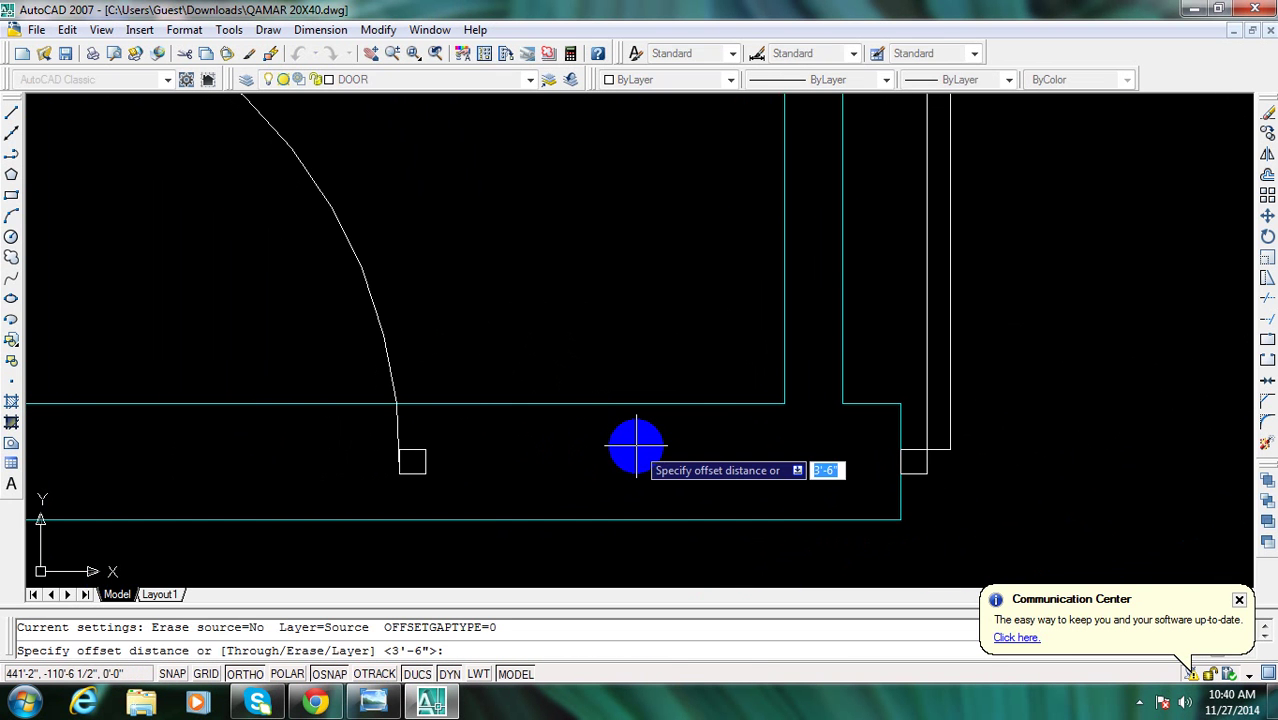
text(4)
key(Return)
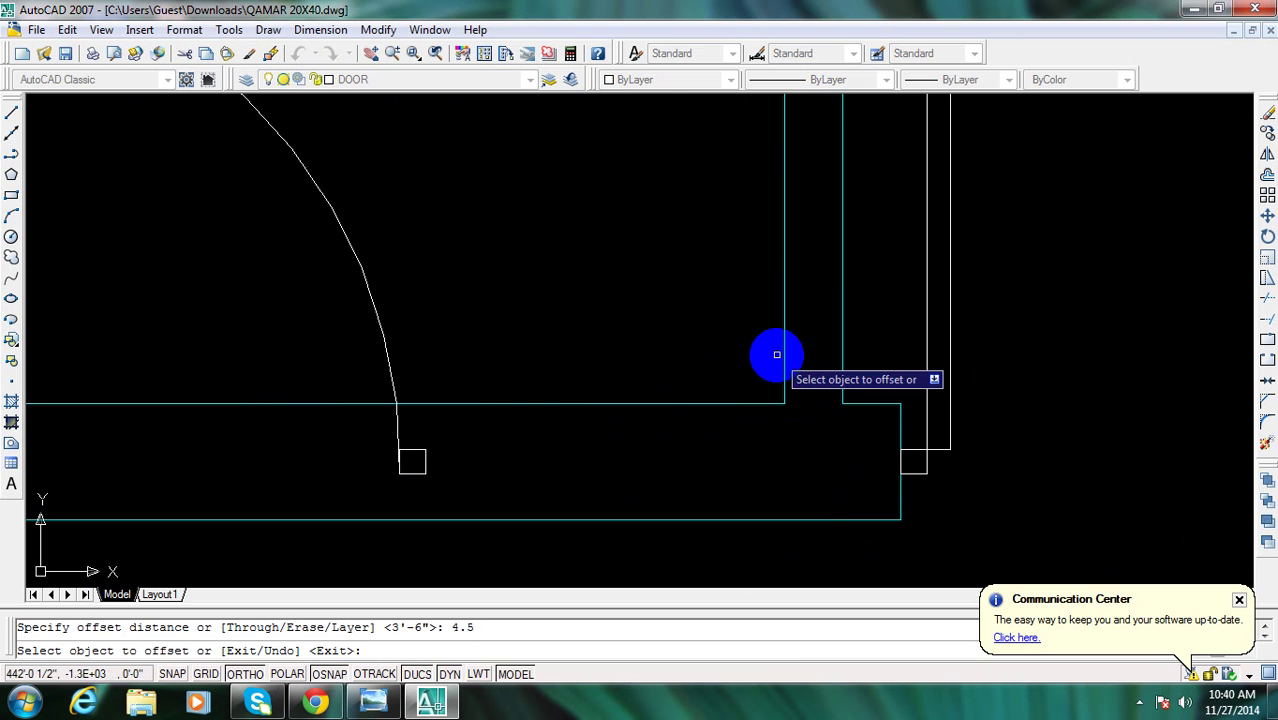
click(781, 352)
click(719, 448)
key(Escape)
Extend the new offset line down to meet the wall
key(e)
key(x)
key(Return)
key(Return)
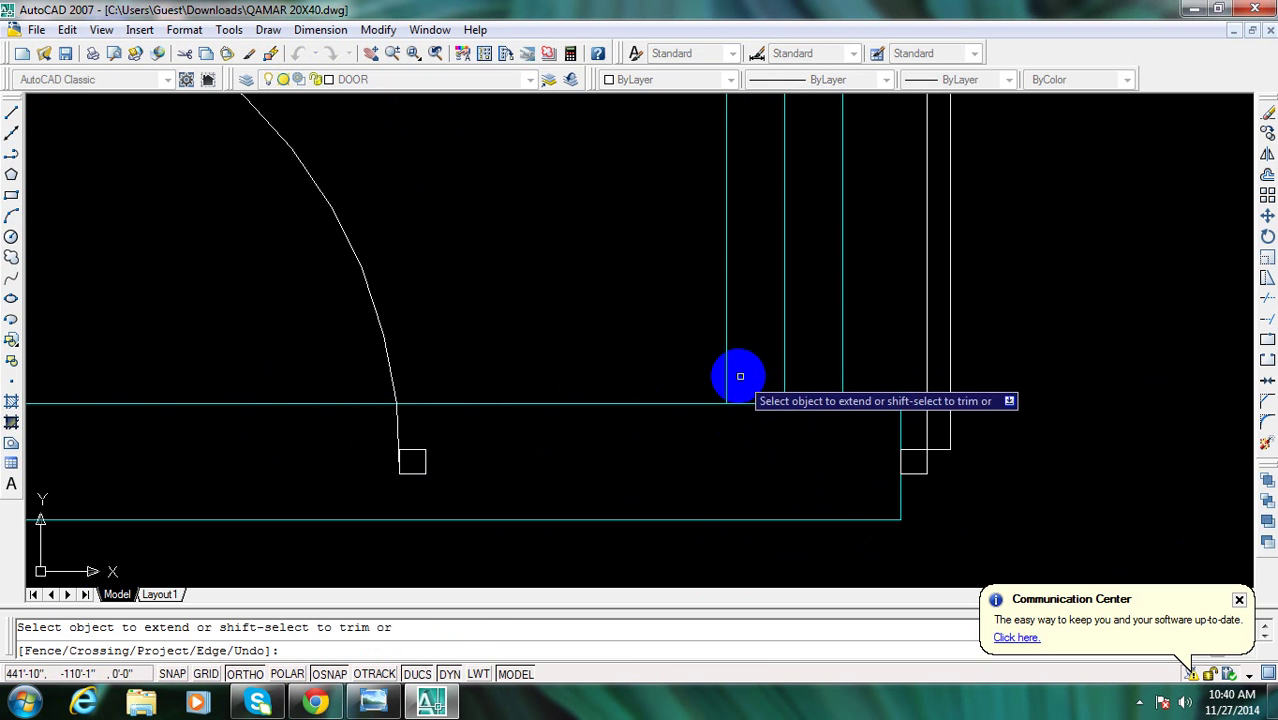
click(729, 370)
key(Escape)
key(t)
key(r)
key(Return)
key(Return)
click(722, 395)
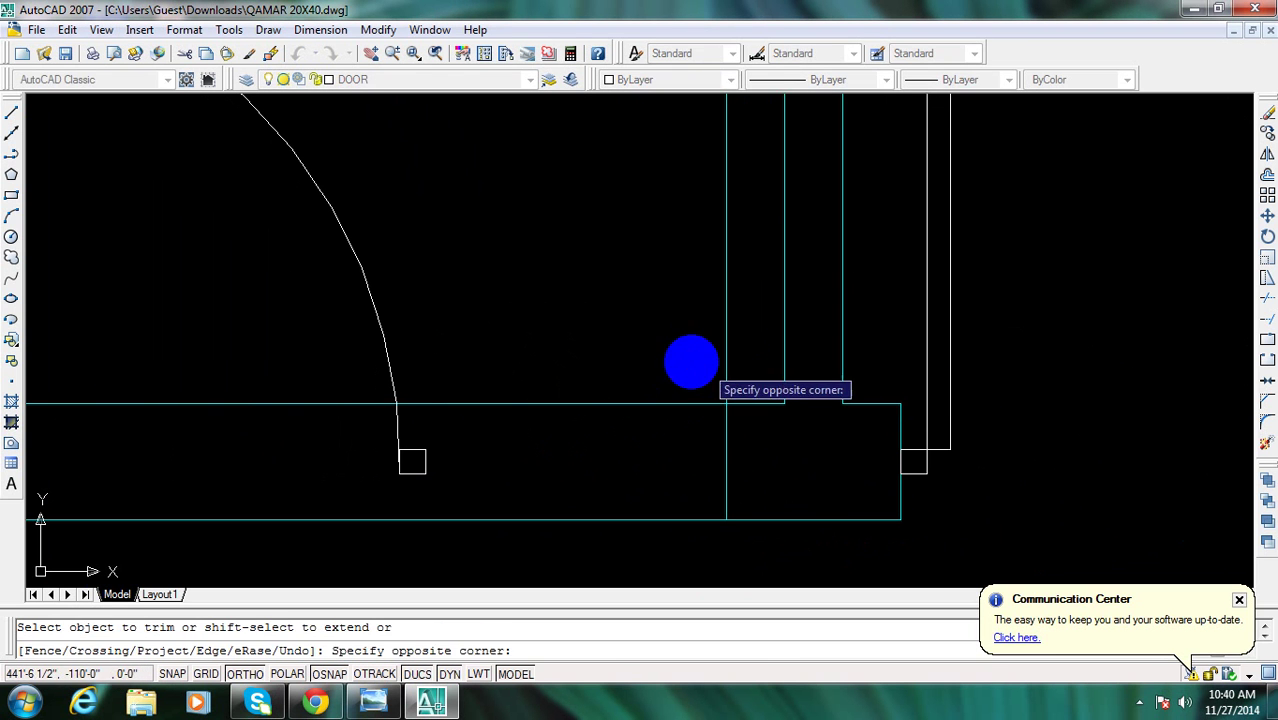
key(Escape)
scroll(665, 443, down, 3)
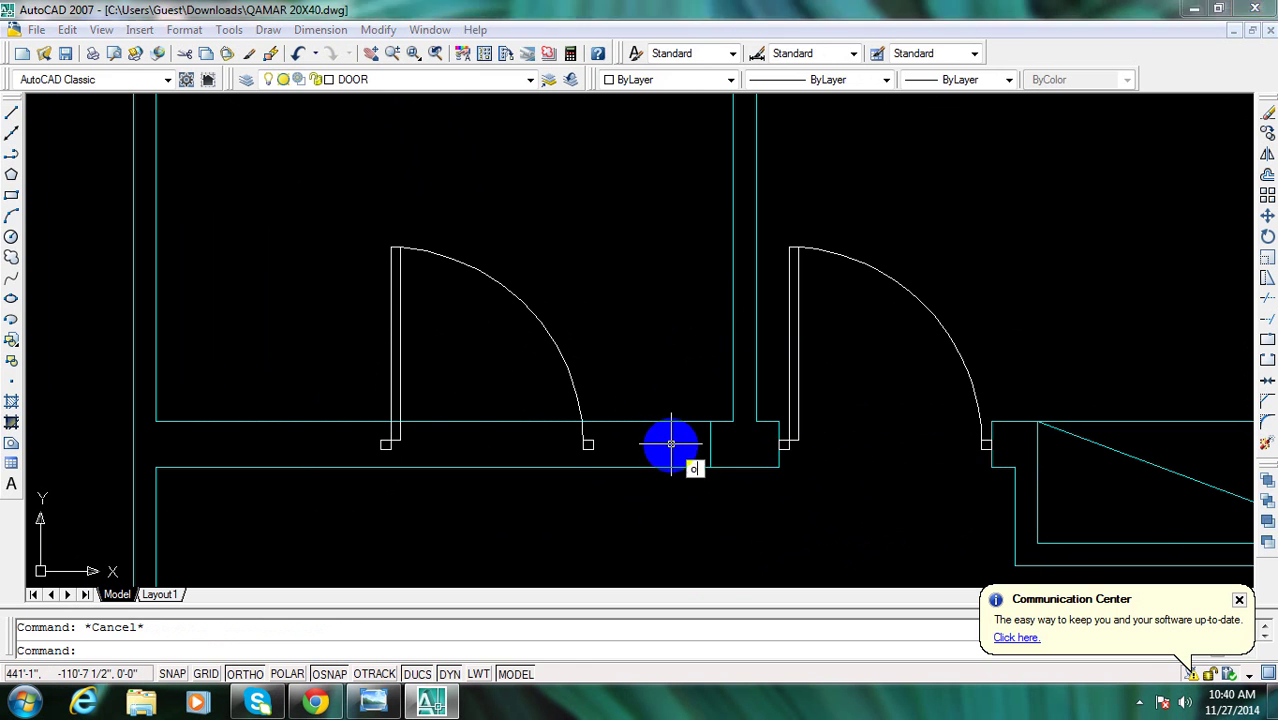
Offset the jamb line 3'6" to the left for the opening's other side
key(o)
key(Return)
key(Escape)
key(o)
key(Return)
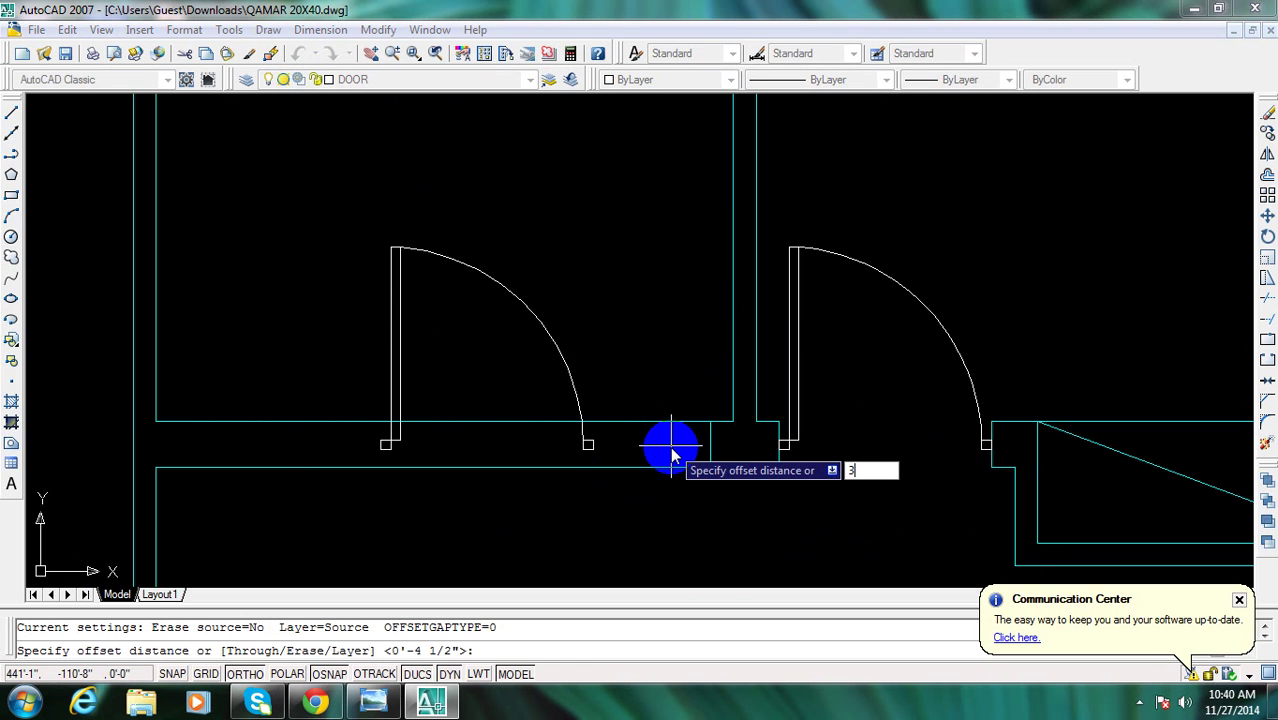
text(3'6)
key(Return)
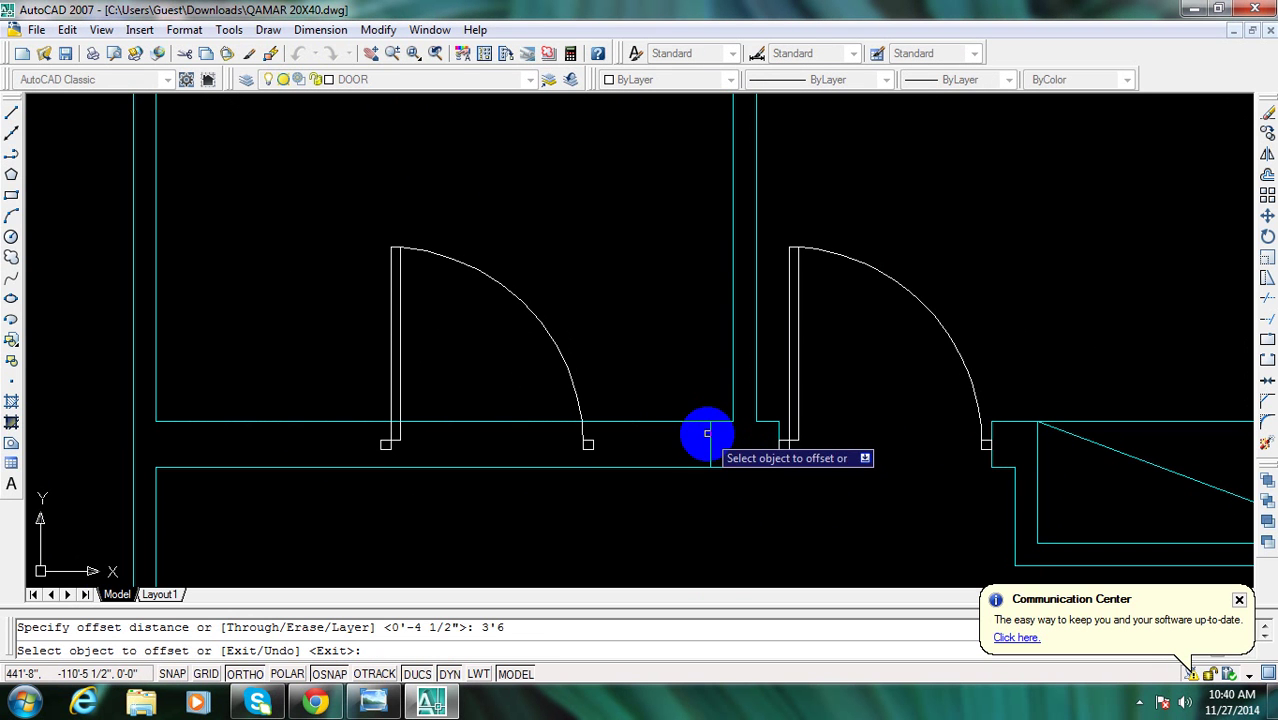
click(707, 431)
click(638, 484)
key(Escape)
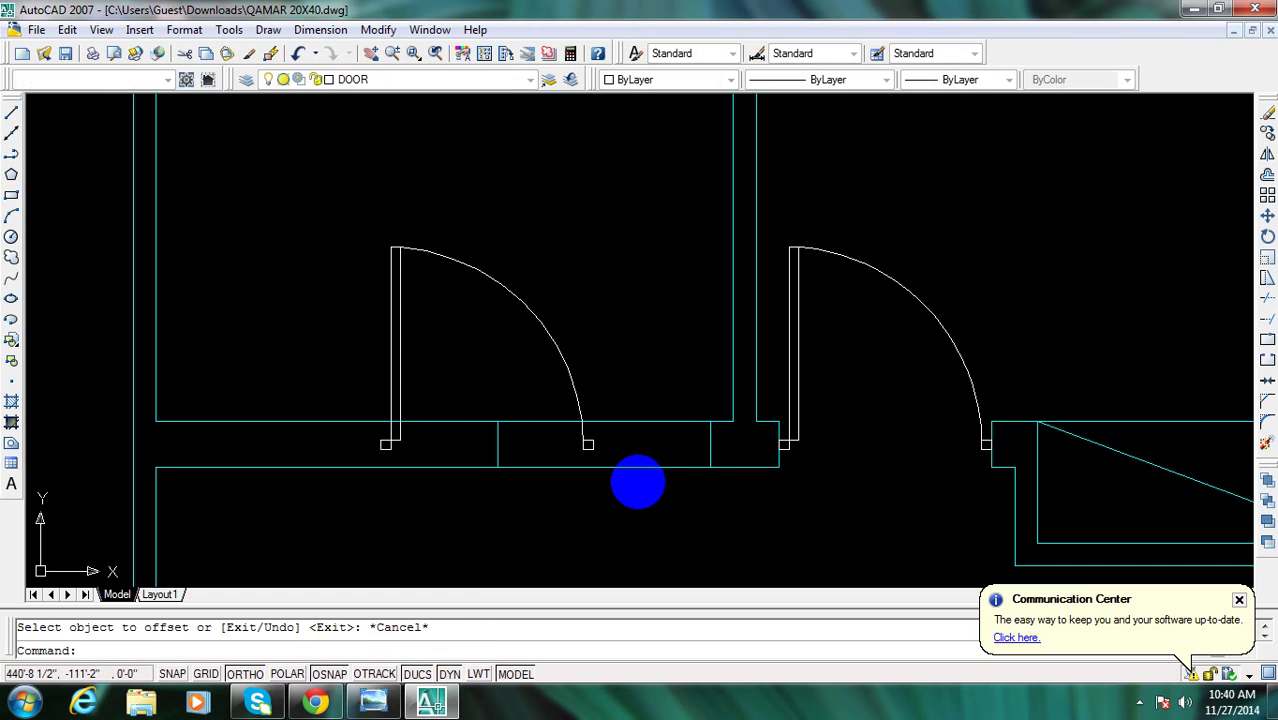
Trim the wall lines between the two jambs to open the doorway
text(tr)
key(Return)
key(Return)
click(636, 462)
click(613, 402)
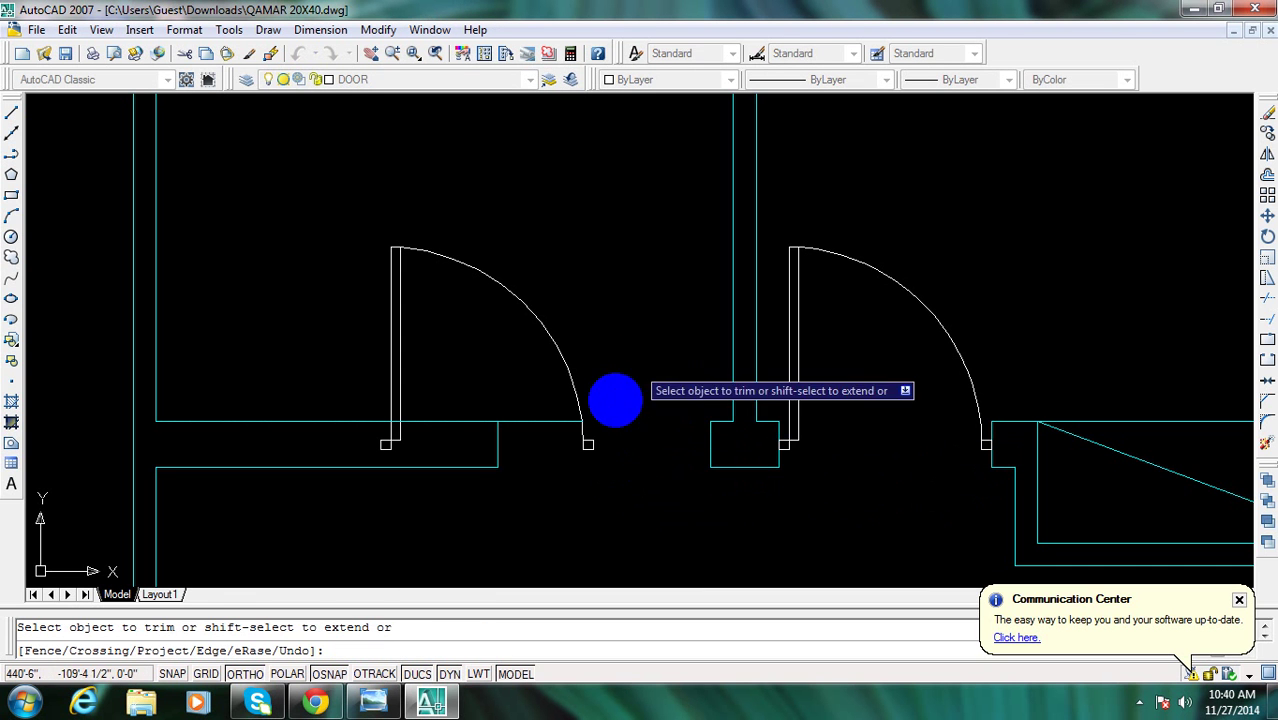
click(512, 418)
key(Escape)
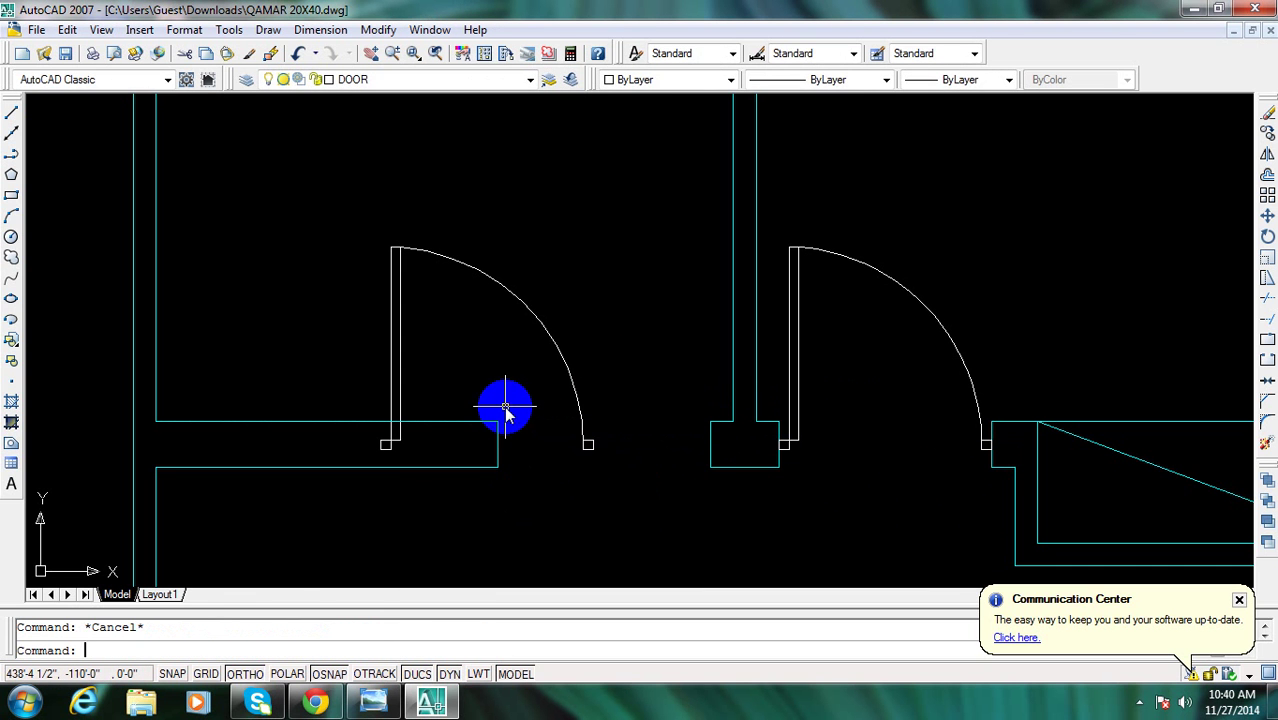
Begin rotating the left door with RO, then cancel the rotation
text(ro)
key(Return)
click(476, 366)
click(380, 272)
key(Return)
click(484, 250)
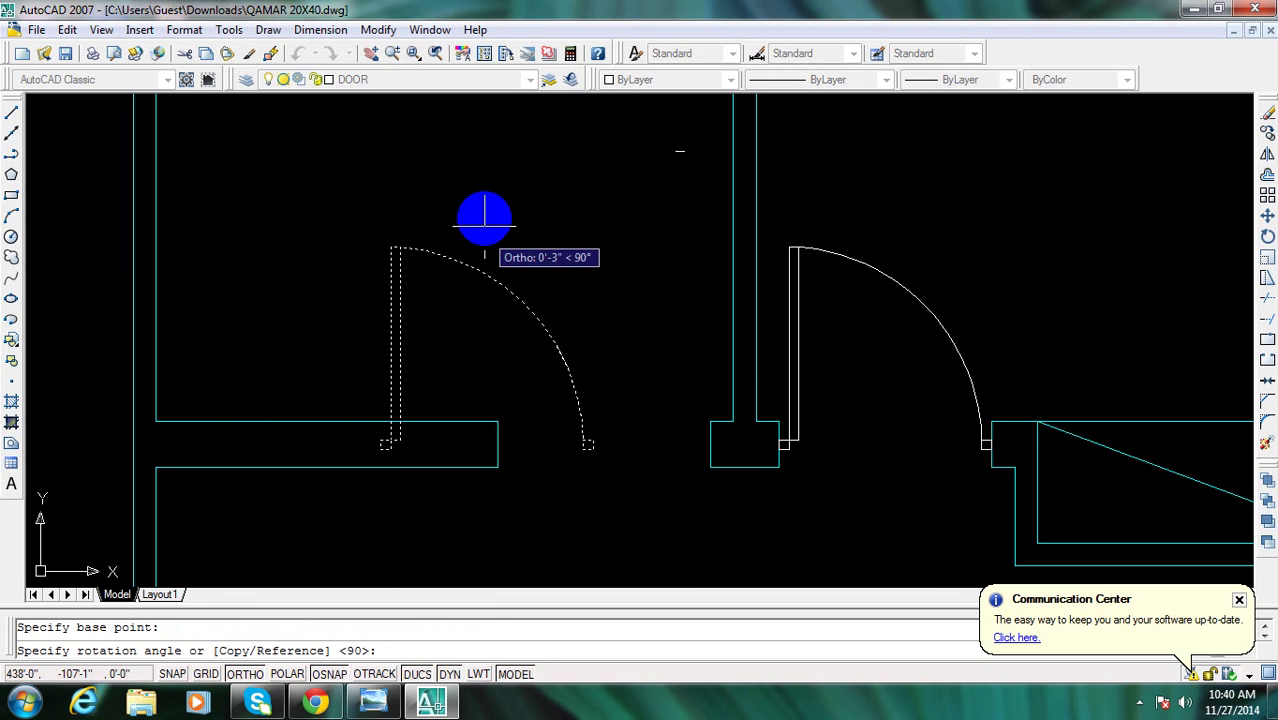
key(Escape)
scroll(430, 290, up, 2)
text(ro)
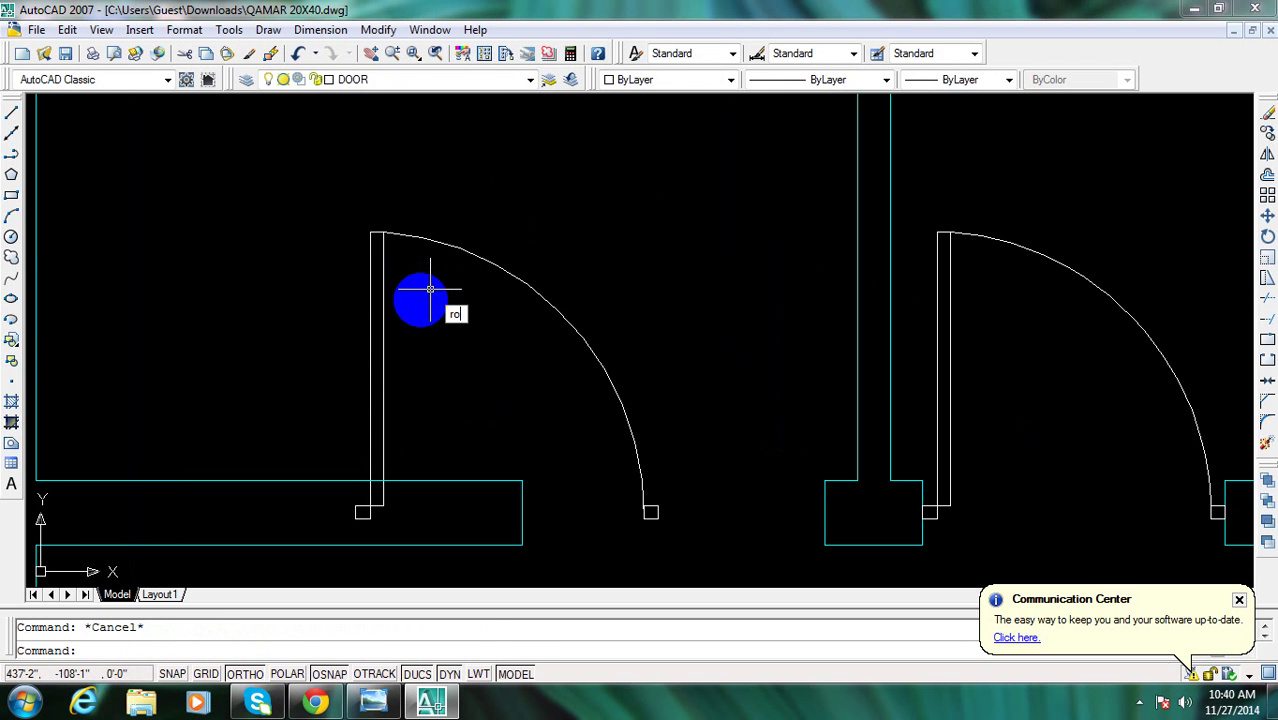
Retry rotating the door about its hinge point, then cancel and pan the view
key(Return)
click(430, 289)
click(371, 465)
key(Return)
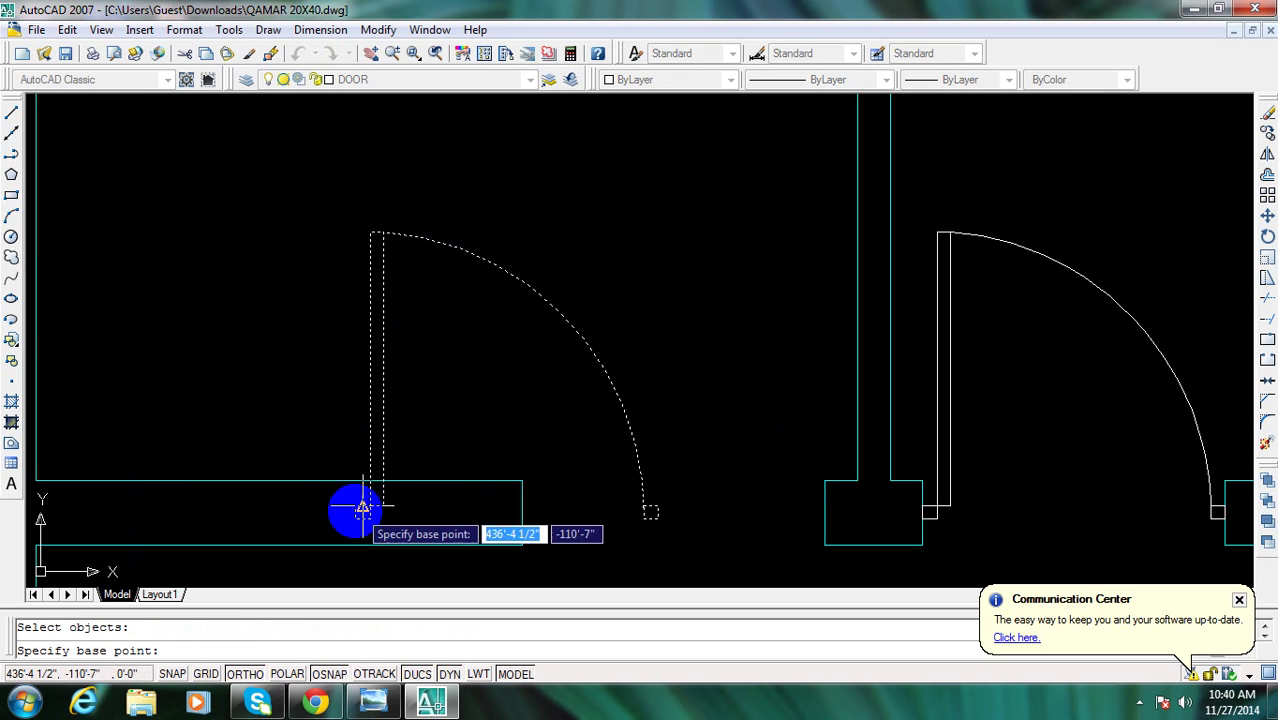
click(354, 507)
key(Escape)
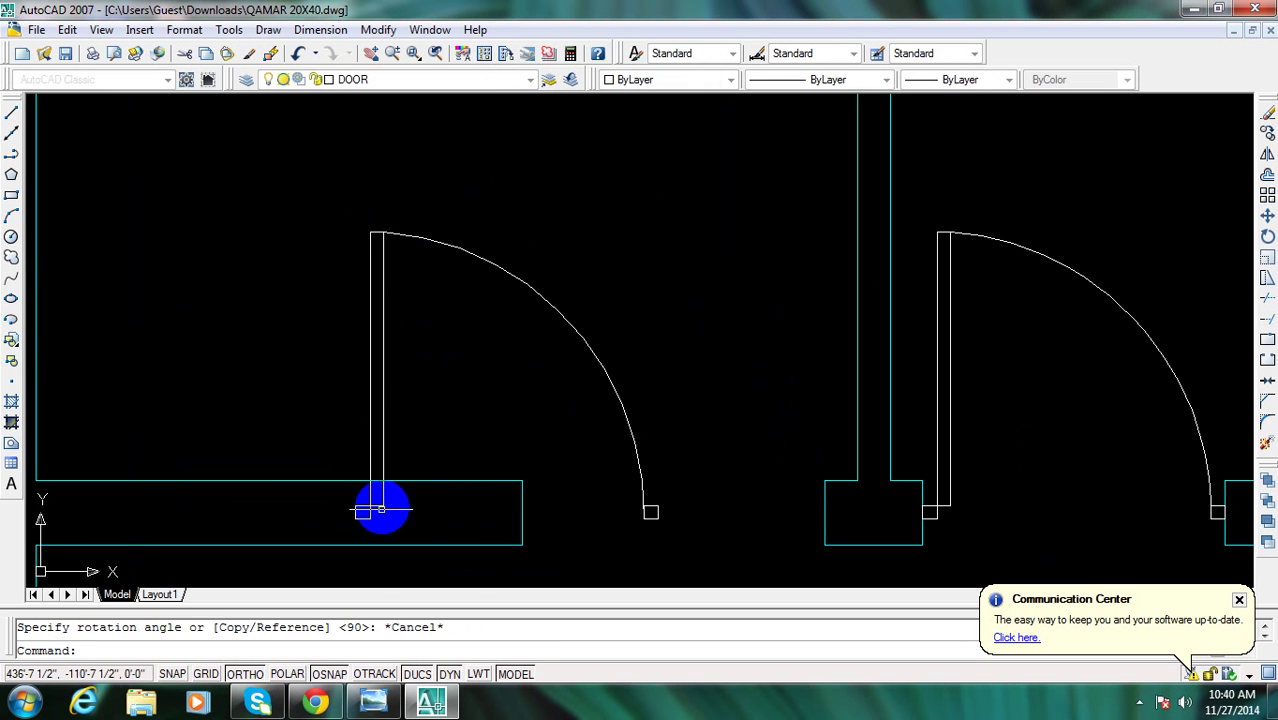
middle_drag(397, 495, 457, 458)
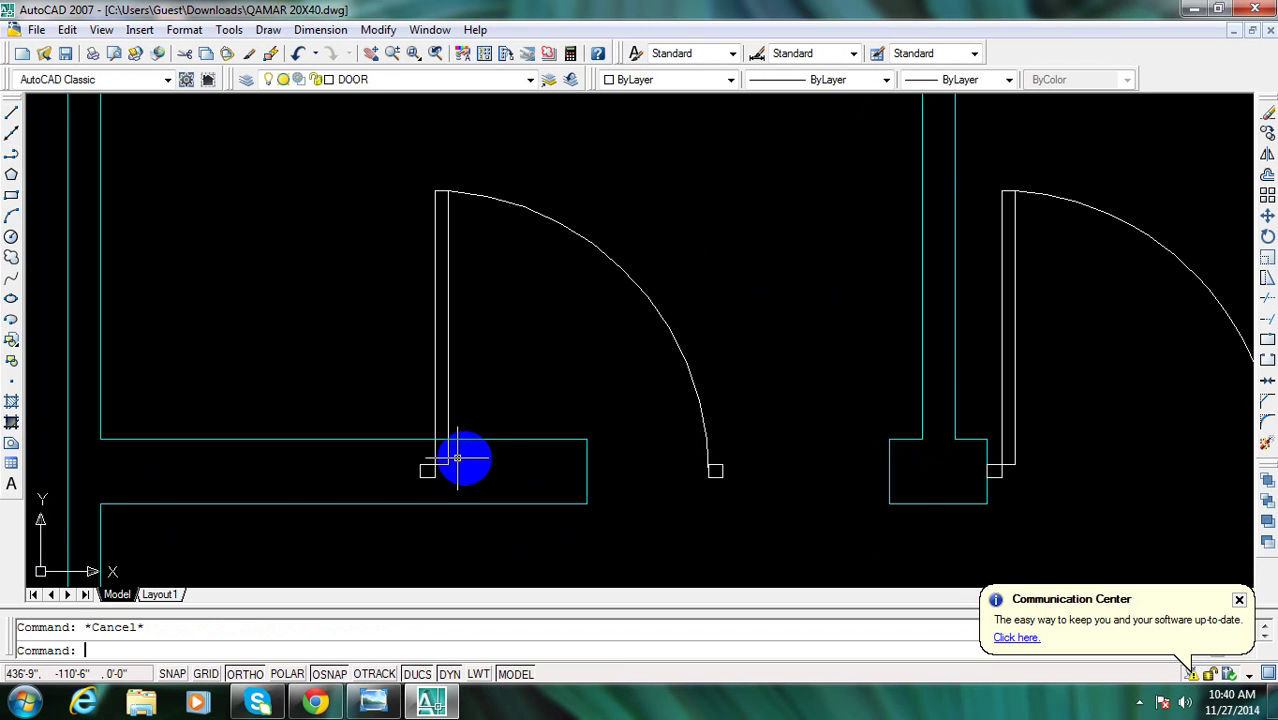
Mirror the left door about a vertical line through its hinge, erasing the original
text(mi)
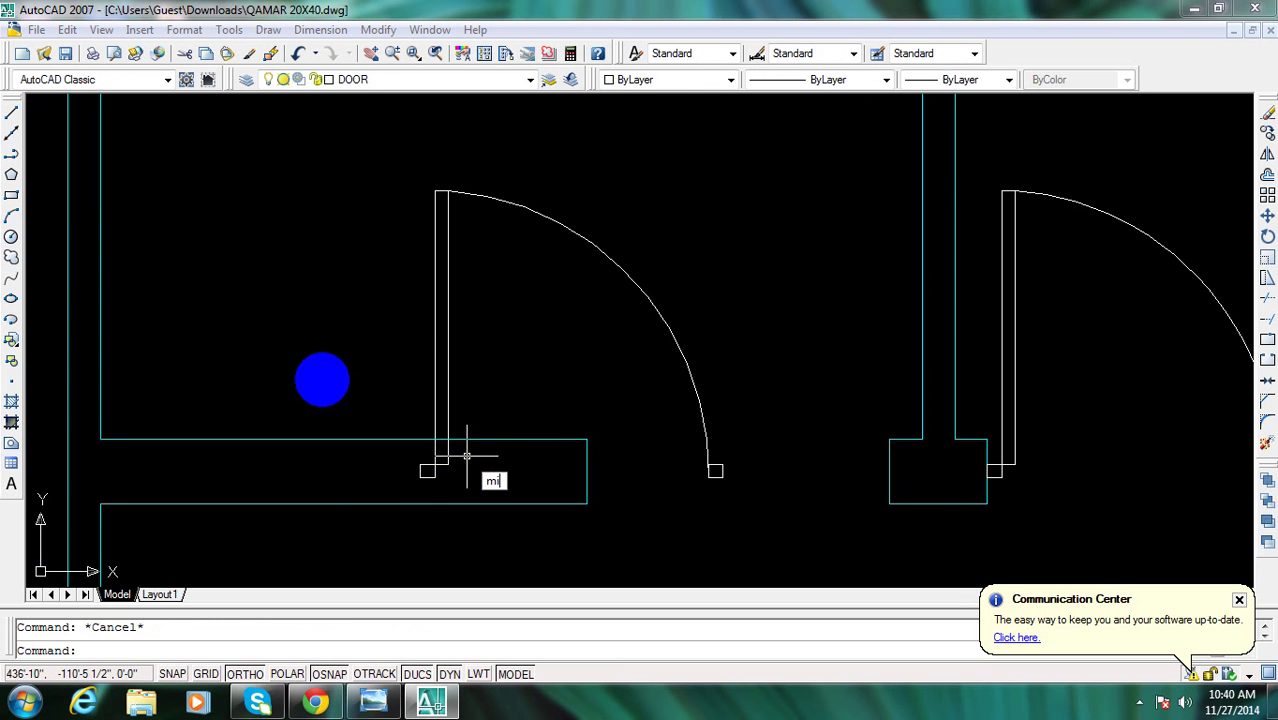
key(Return)
click(515, 345)
click(414, 314)
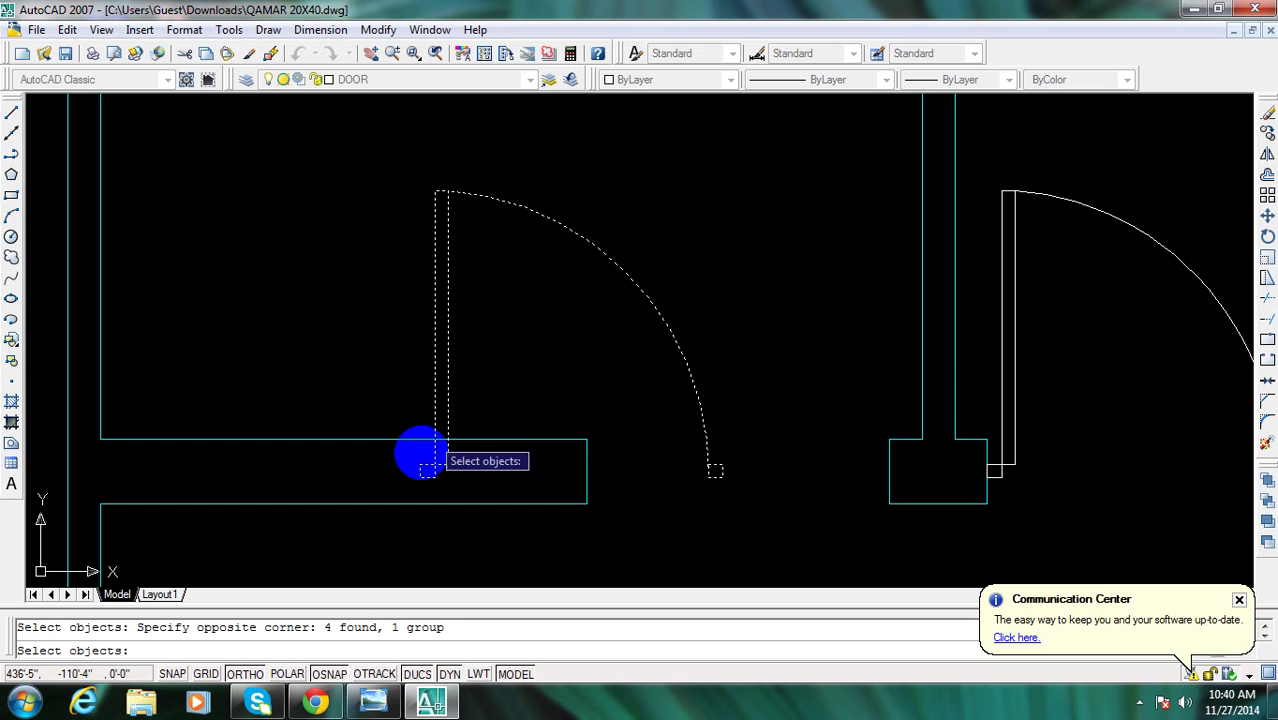
key(Return)
click(421, 470)
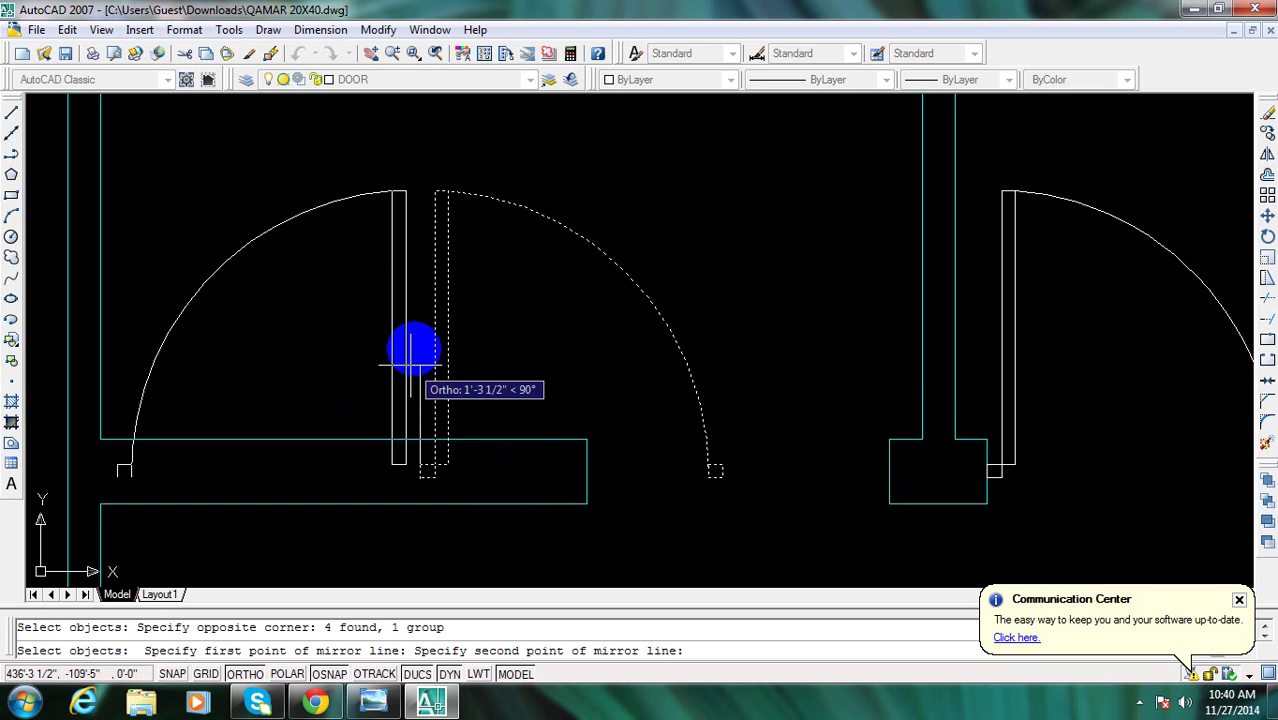
click(432, 152)
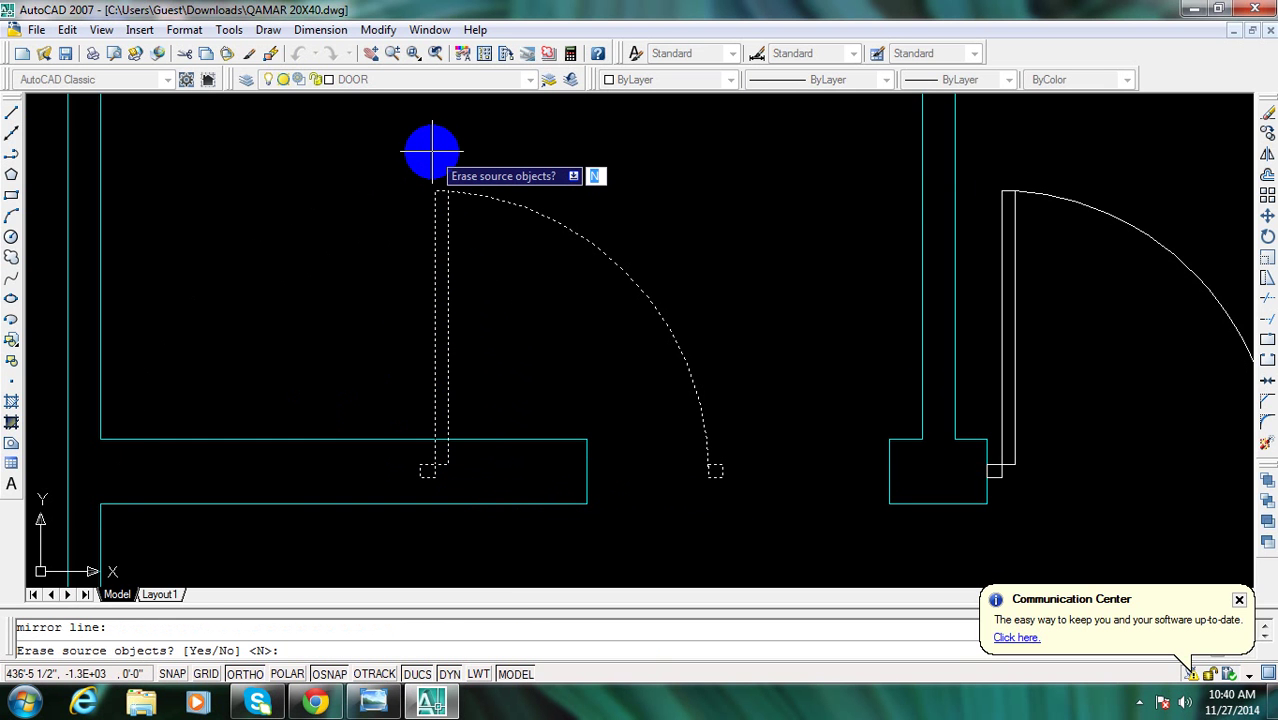
text(y)
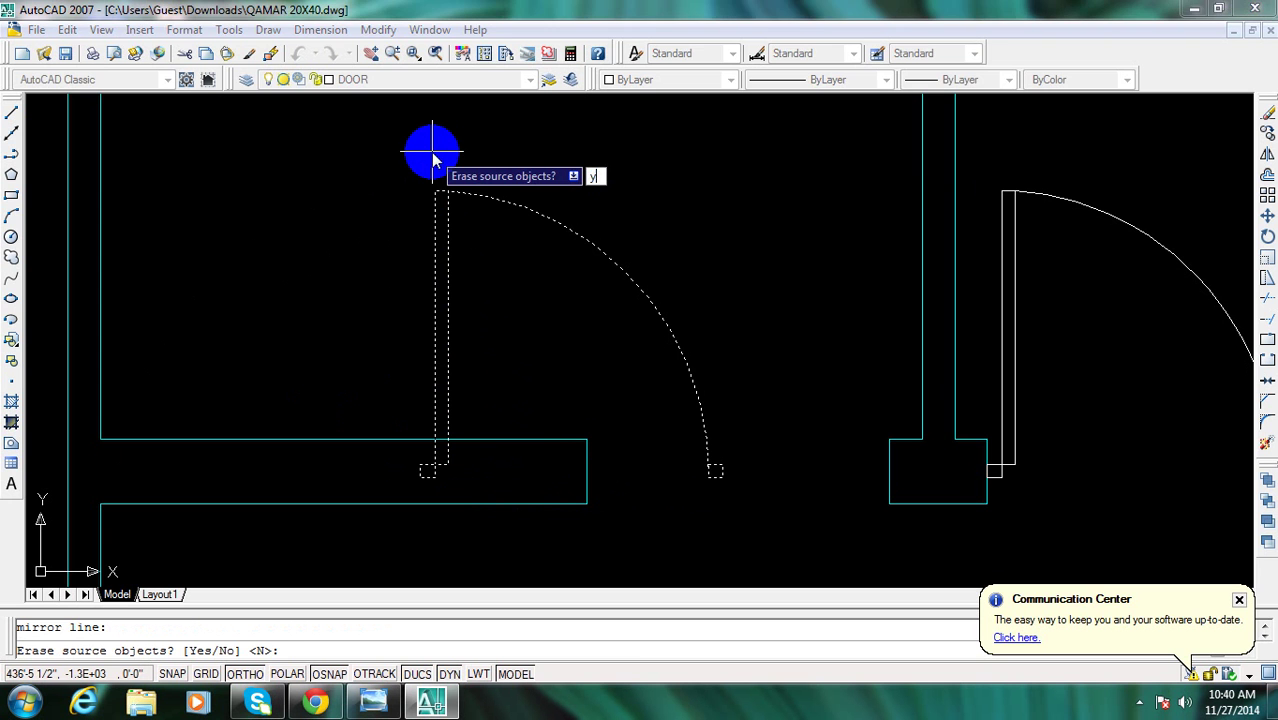
key(Return)
key(Escape)
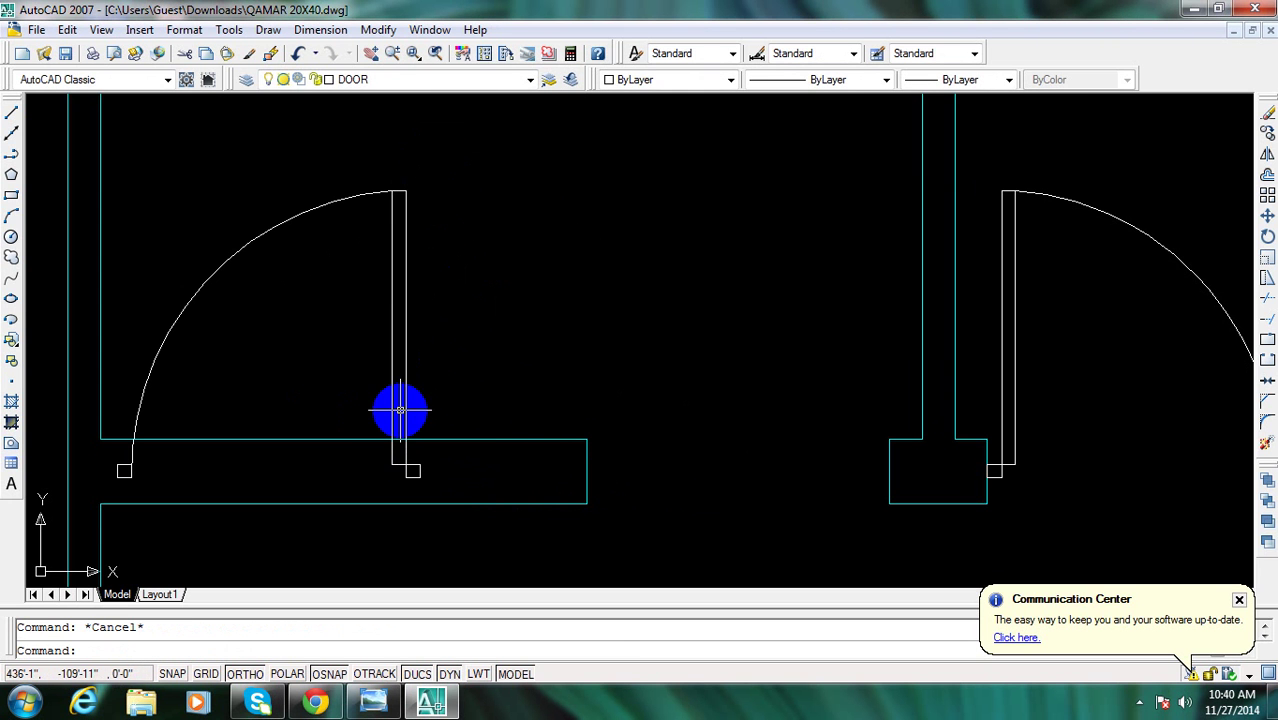
Select the mirrored door and begin moving it from its hinge, then cancel the move
click(405, 410)
key(Escape)
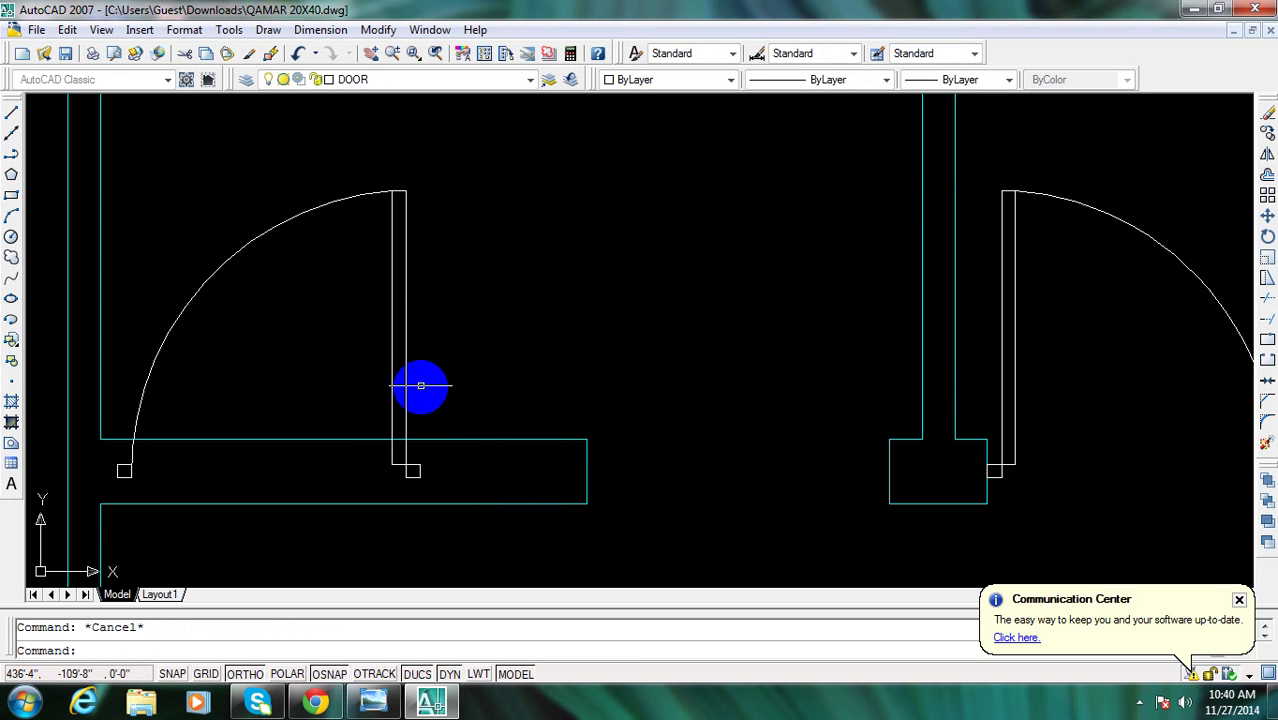
middle_drag(457, 402, 463, 396)
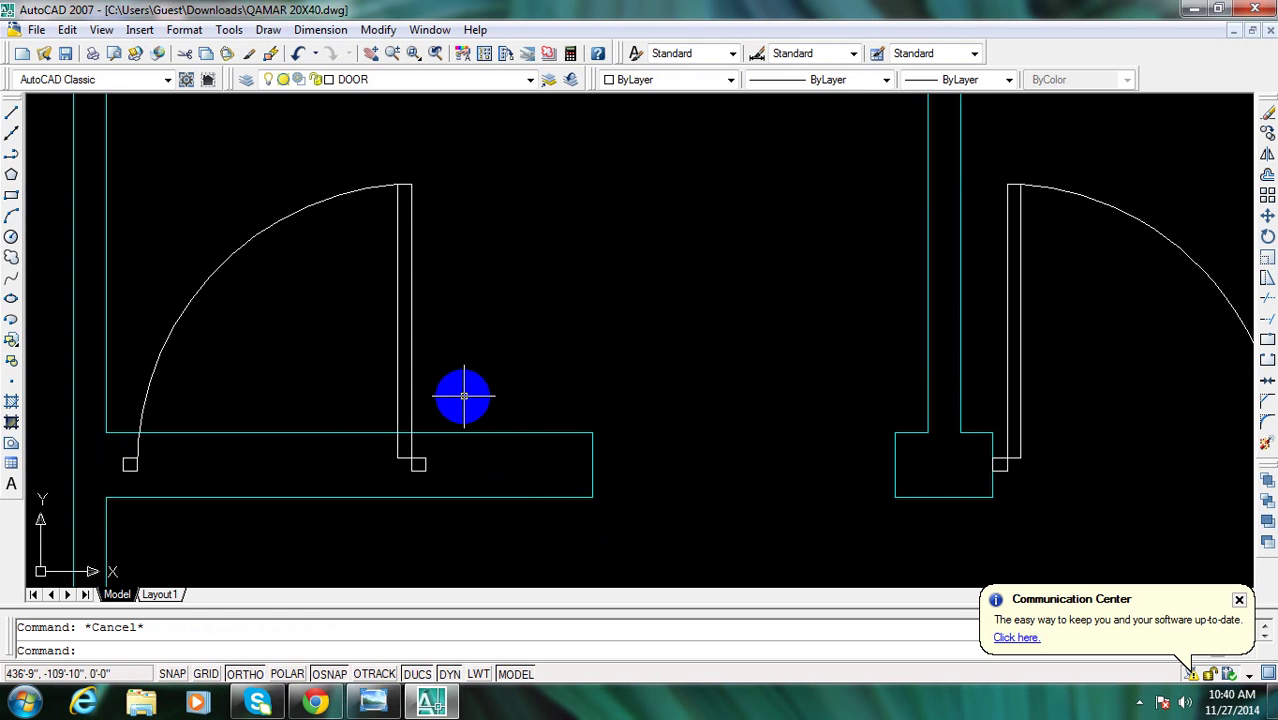
text(m)
key(Return)
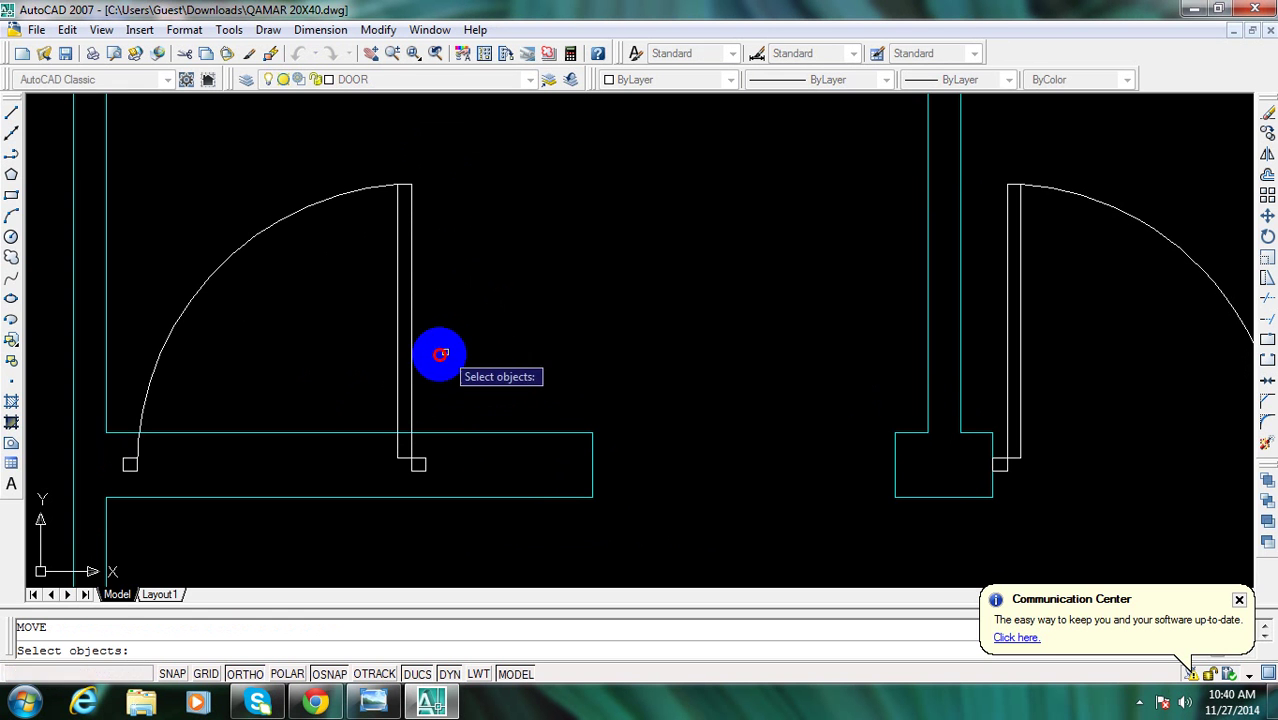
drag(437, 354, 391, 362)
key(Return)
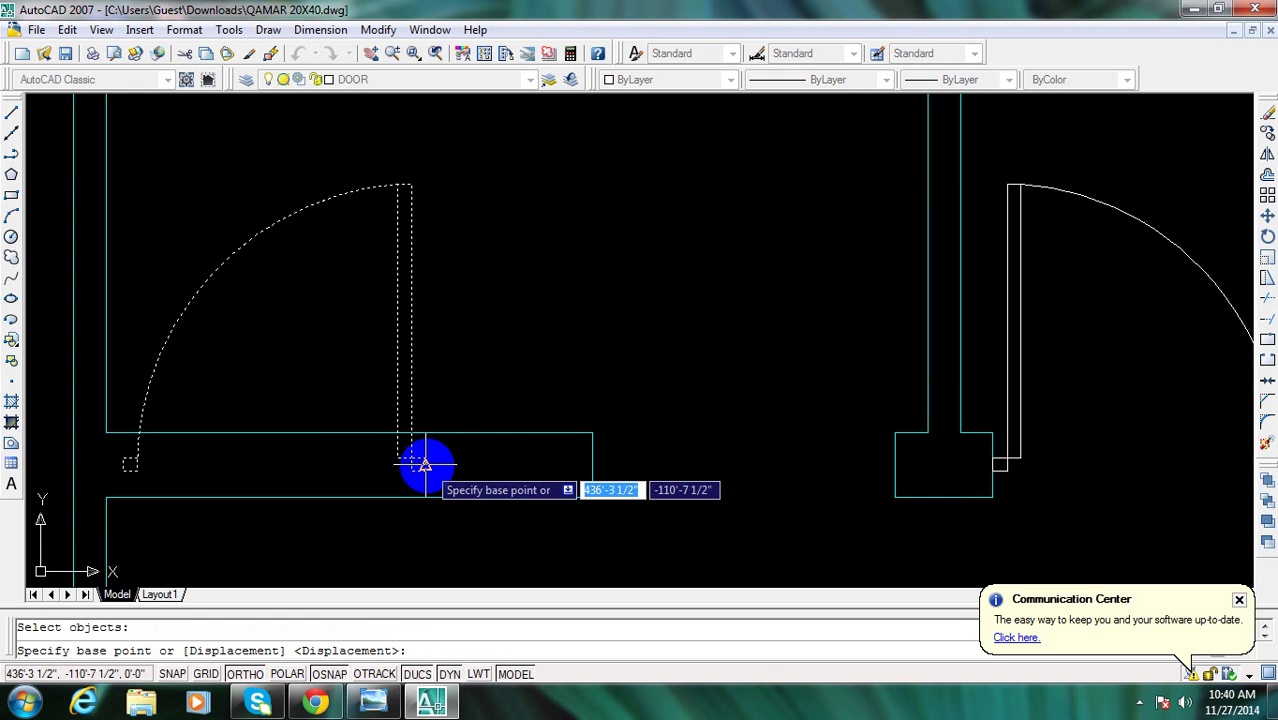
click(419, 463)
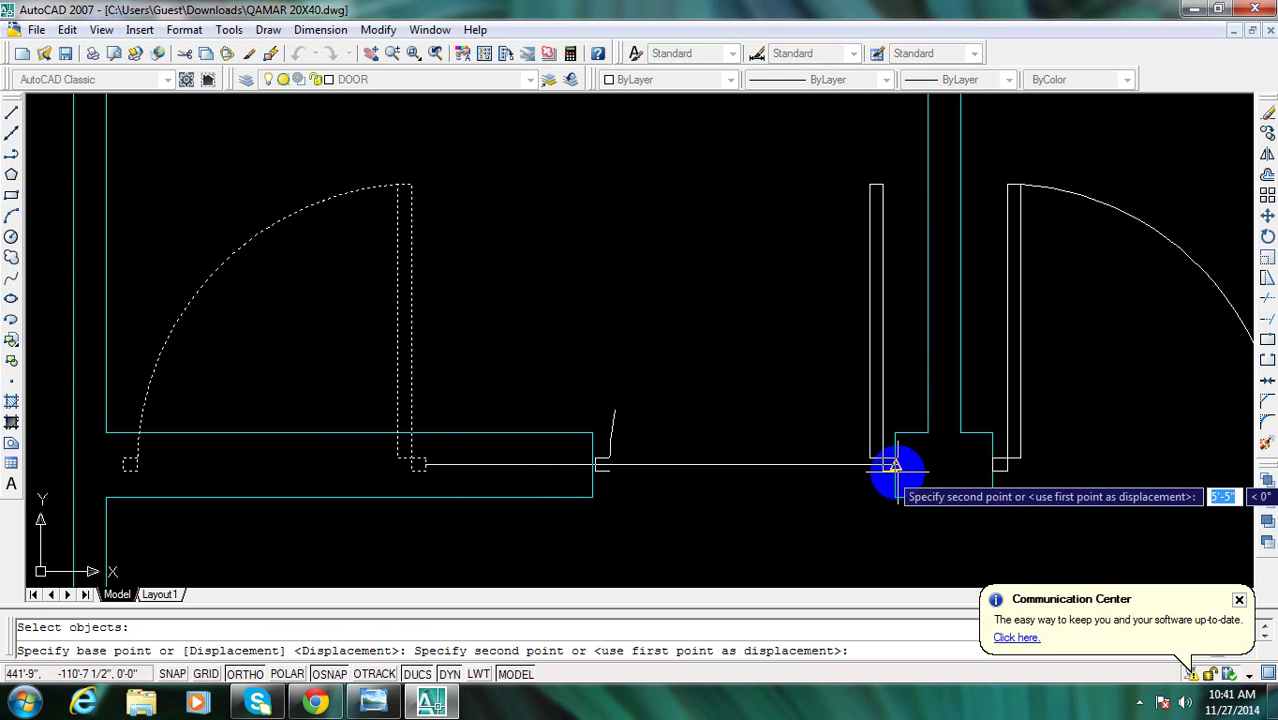
key(Escape)
Zoom out to check both door swings flanking the central wall stub
scroll(768, 467, down, 5)
scroll(768, 467, up, 2)
scroll(698, 350, up, 1)
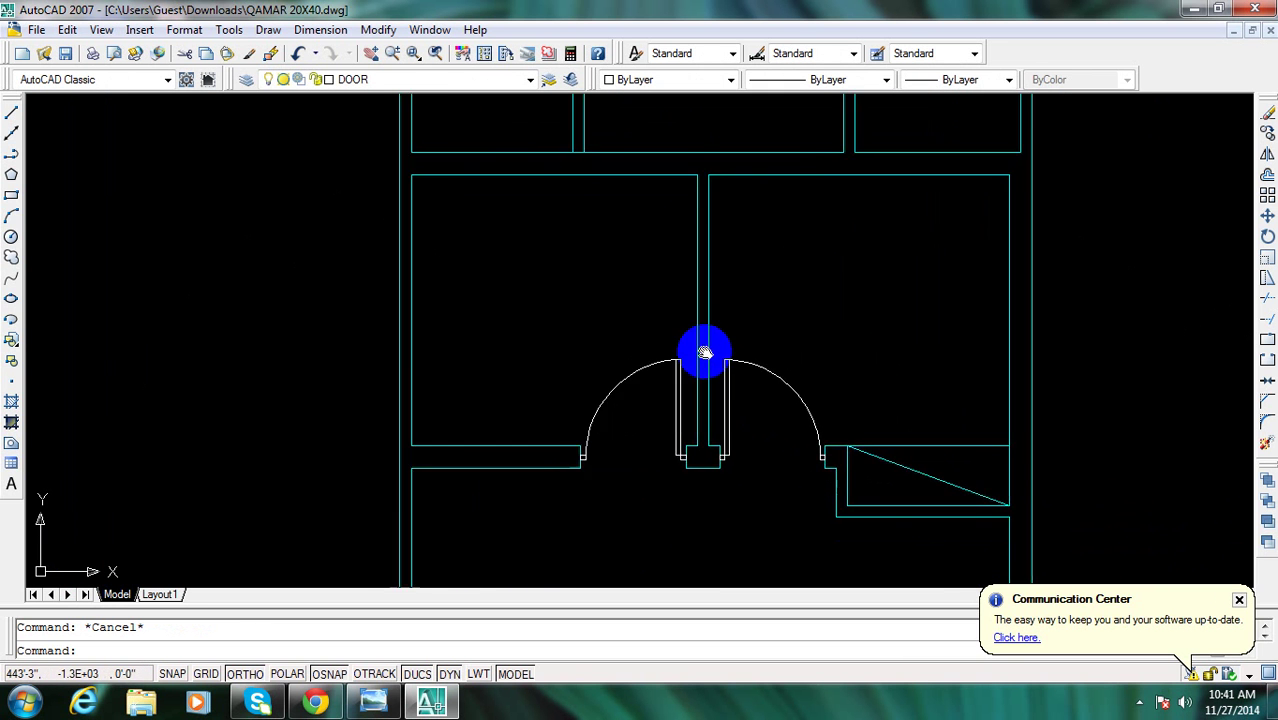
scroll(698, 365, down, 1)
scroll(722, 436, down, 4)
scroll(736, 334, up, 3)
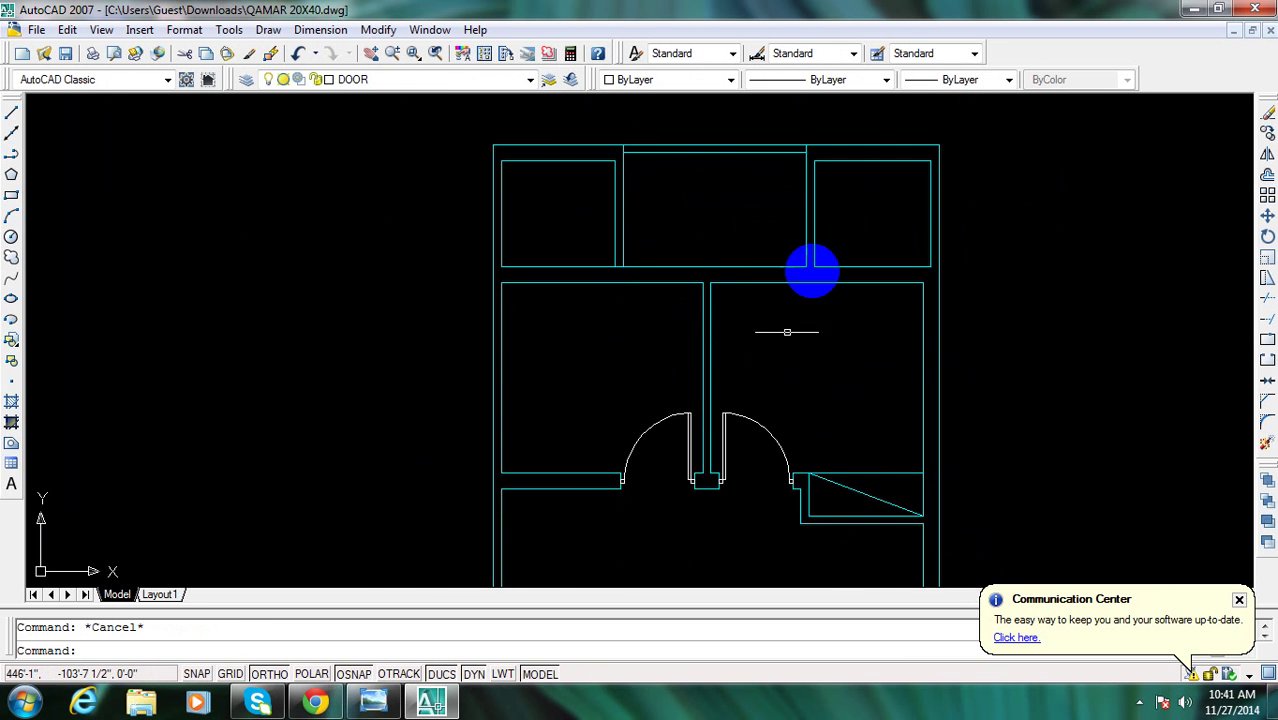
click(642, 442)
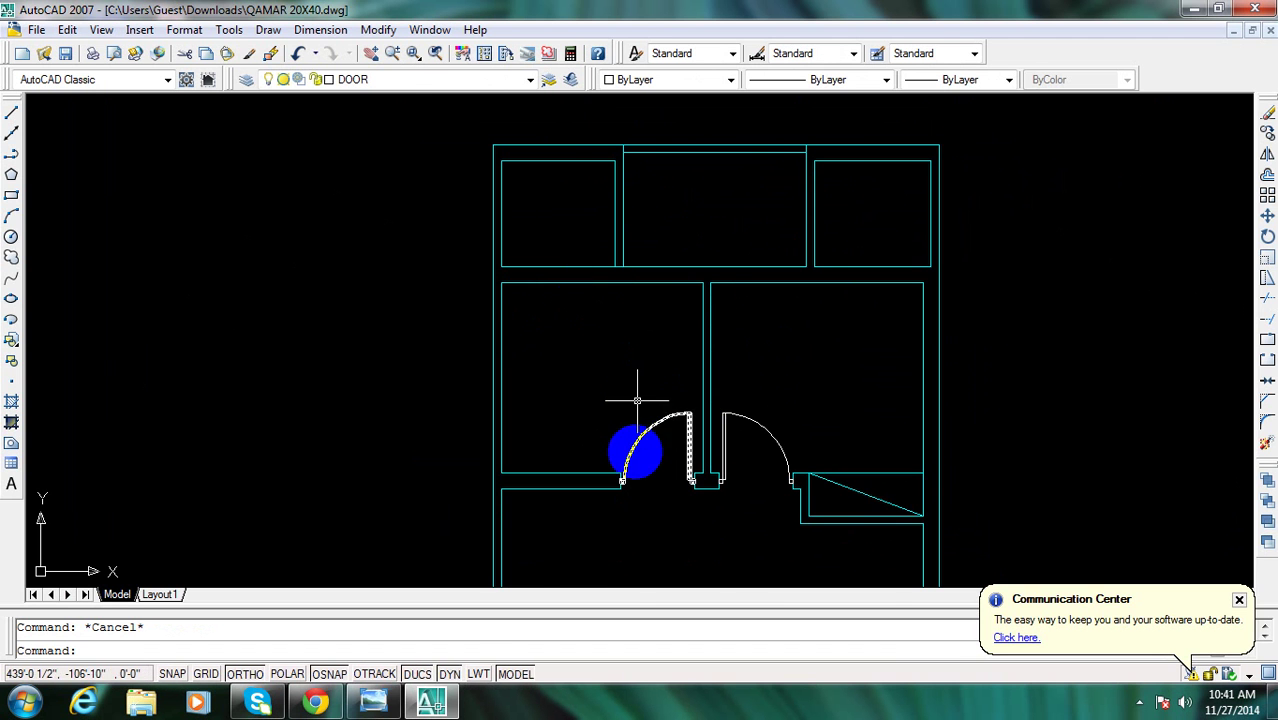
key(Escape)
Zoom the reference plan onto the 5'x5' and 5'-6"x5' baths around the 5' courtyard
click(396, 705)
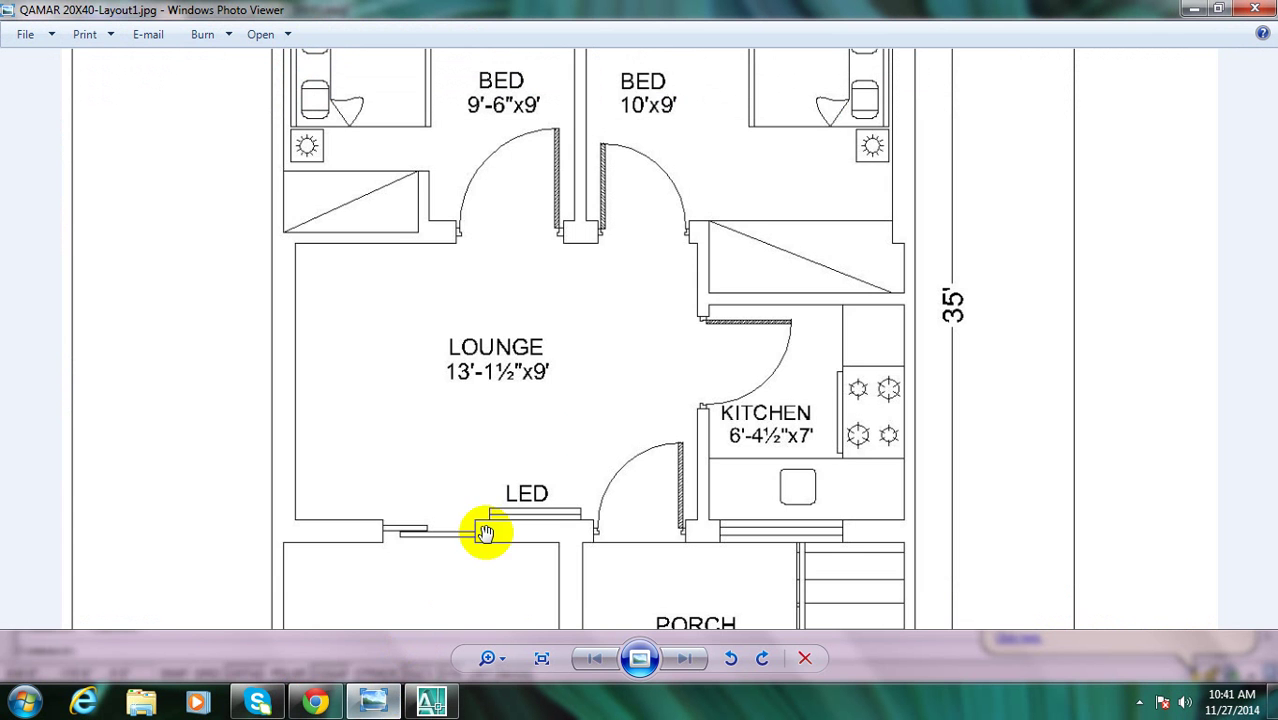
scroll(562, 395, down, 1)
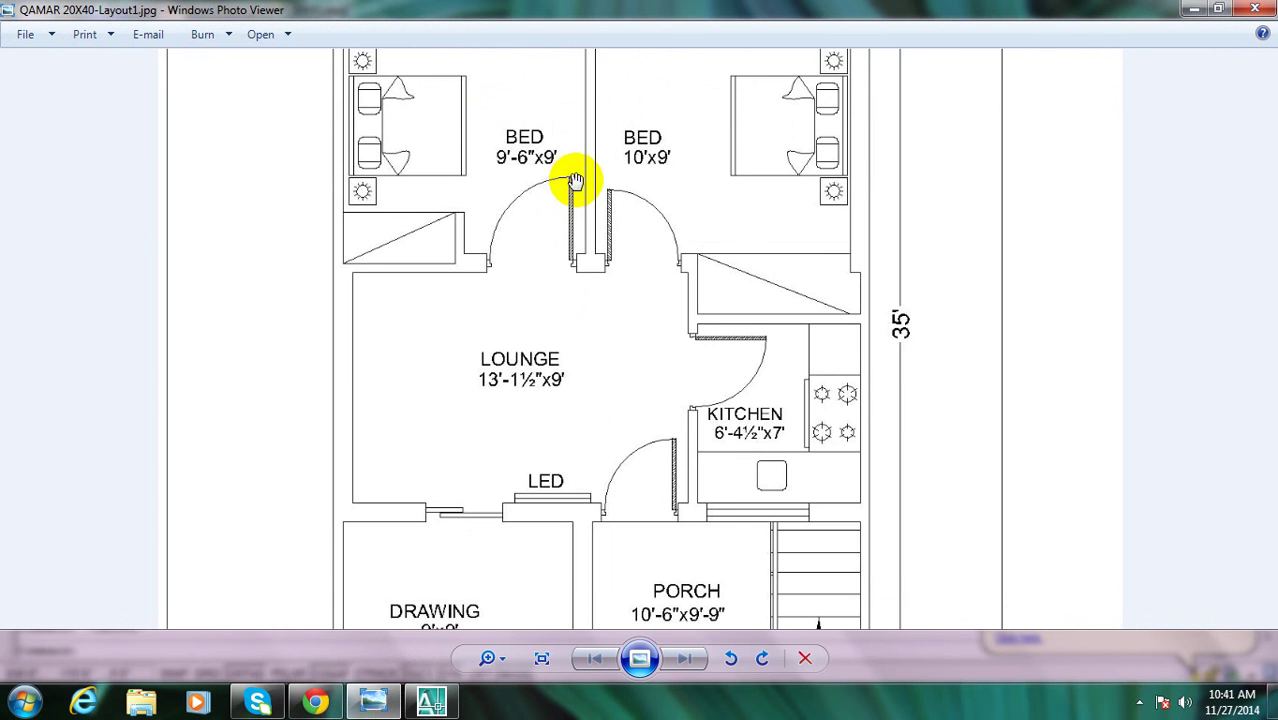
scroll(576, 180, down, 2)
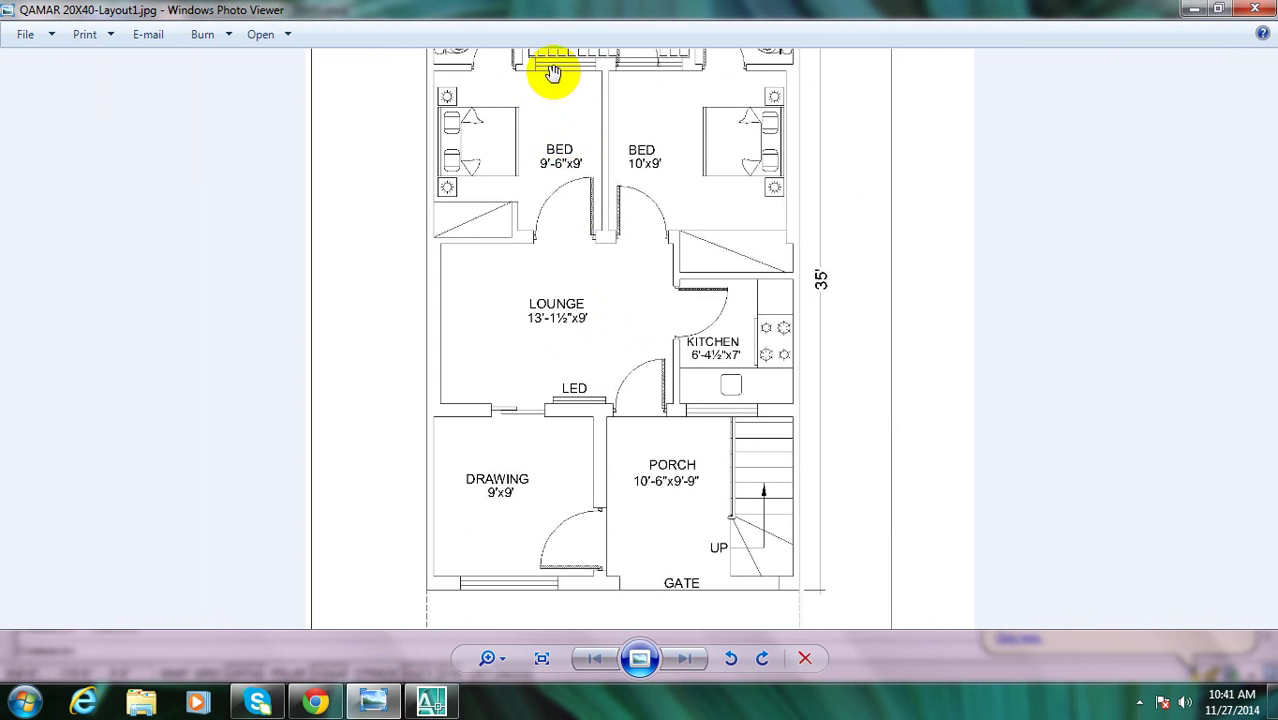
scroll(680, 245, down, 2)
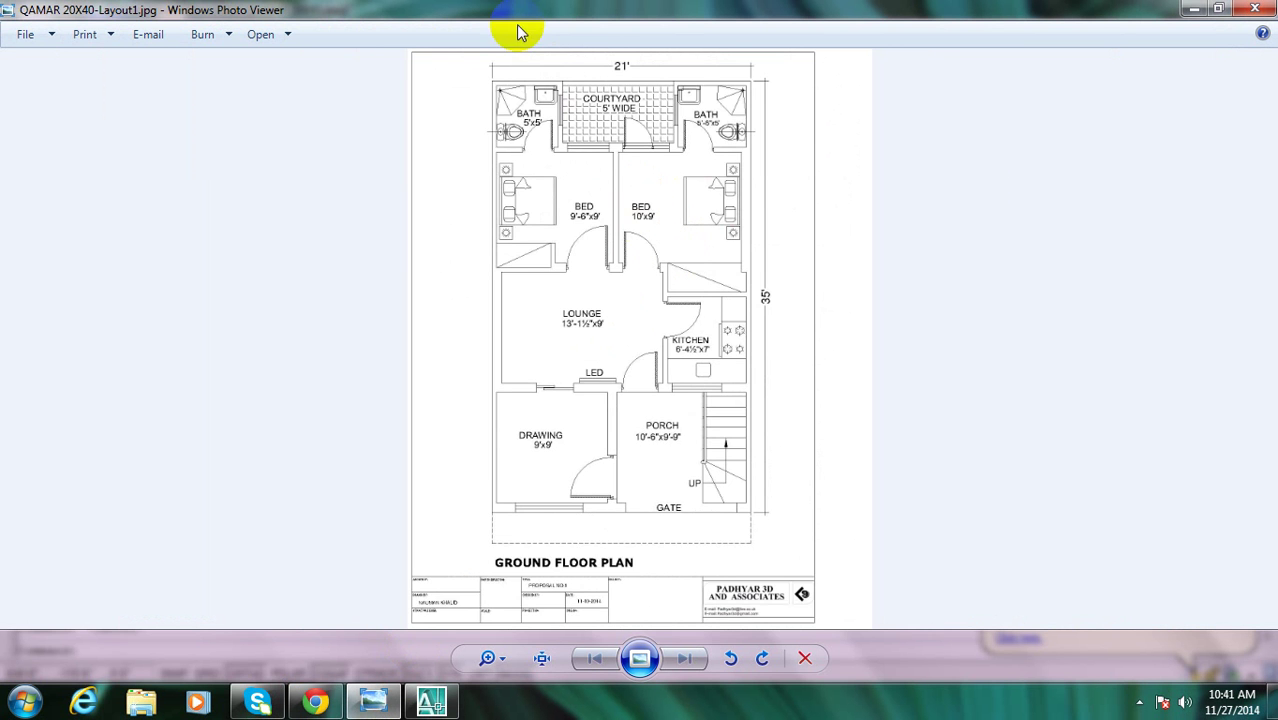
scroll(485, 114, up, 2)
scroll(388, 237, up, 1)
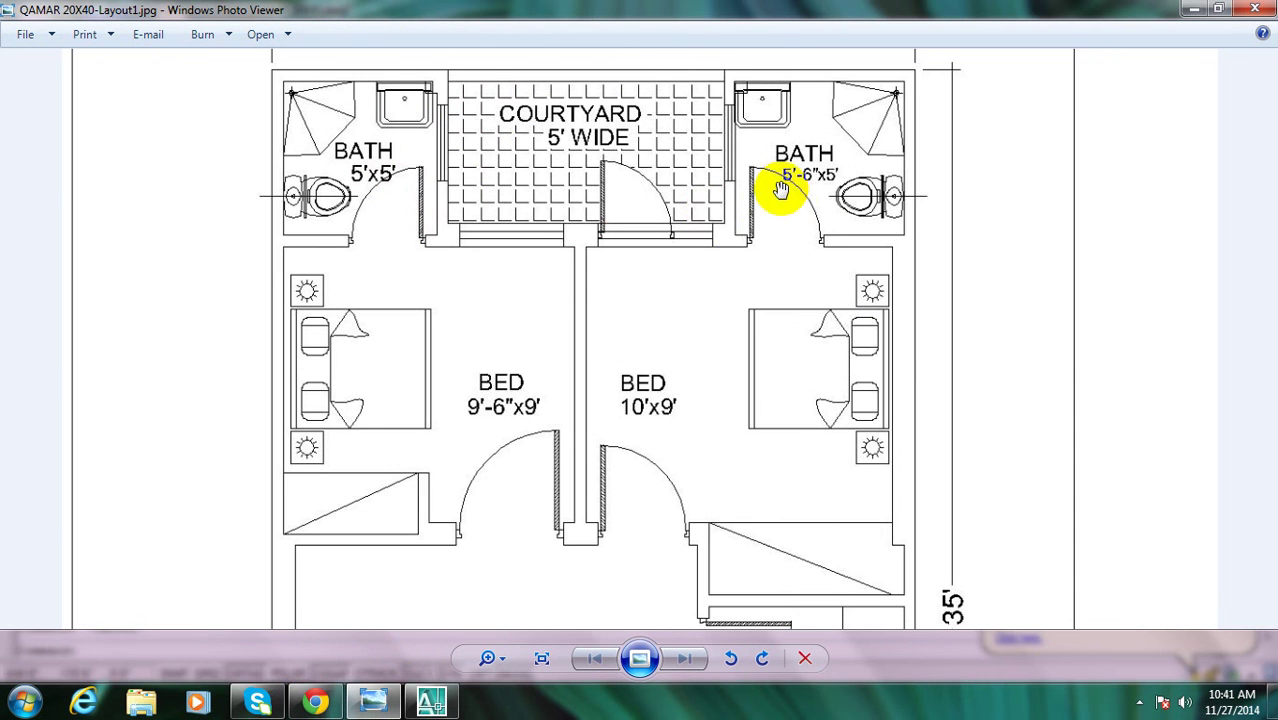
Start trimming the wall below the top rooms, check the reference plan, then cancel
click(431, 701)
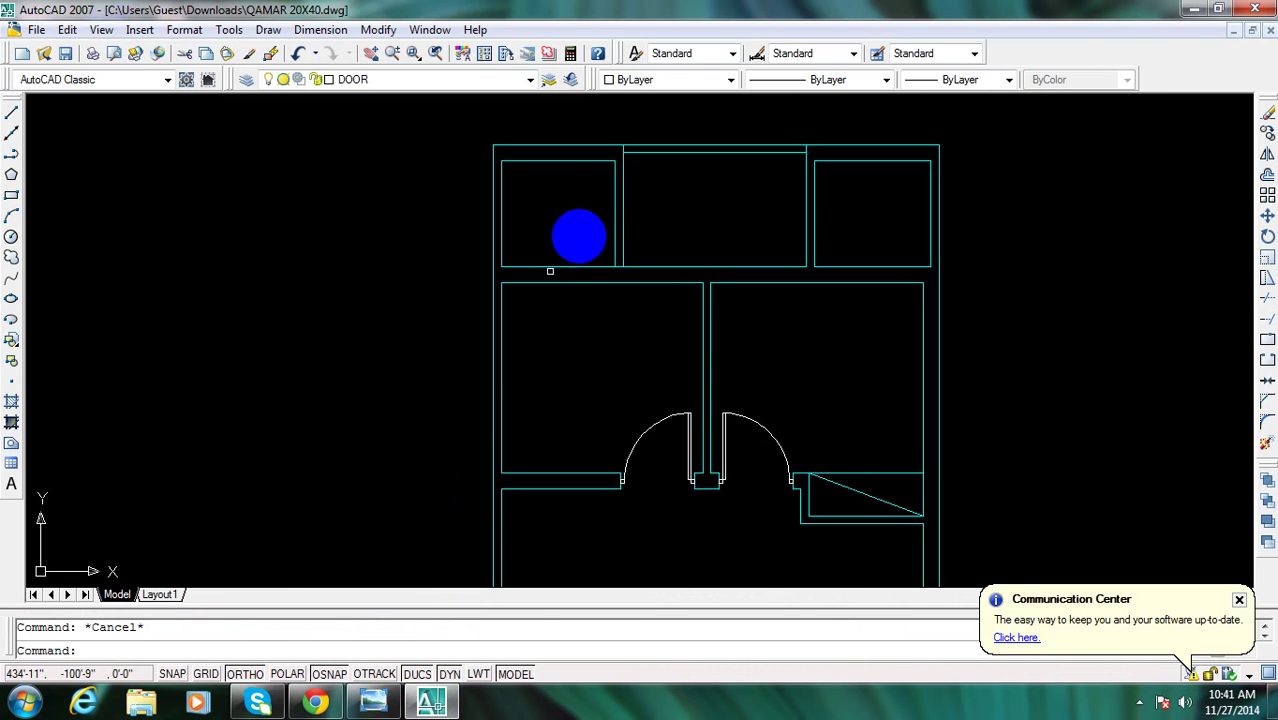
scroll(590, 245, up, 3)
text(tr)
key(Return)
key(Return)
scroll(631, 320, down, 2)
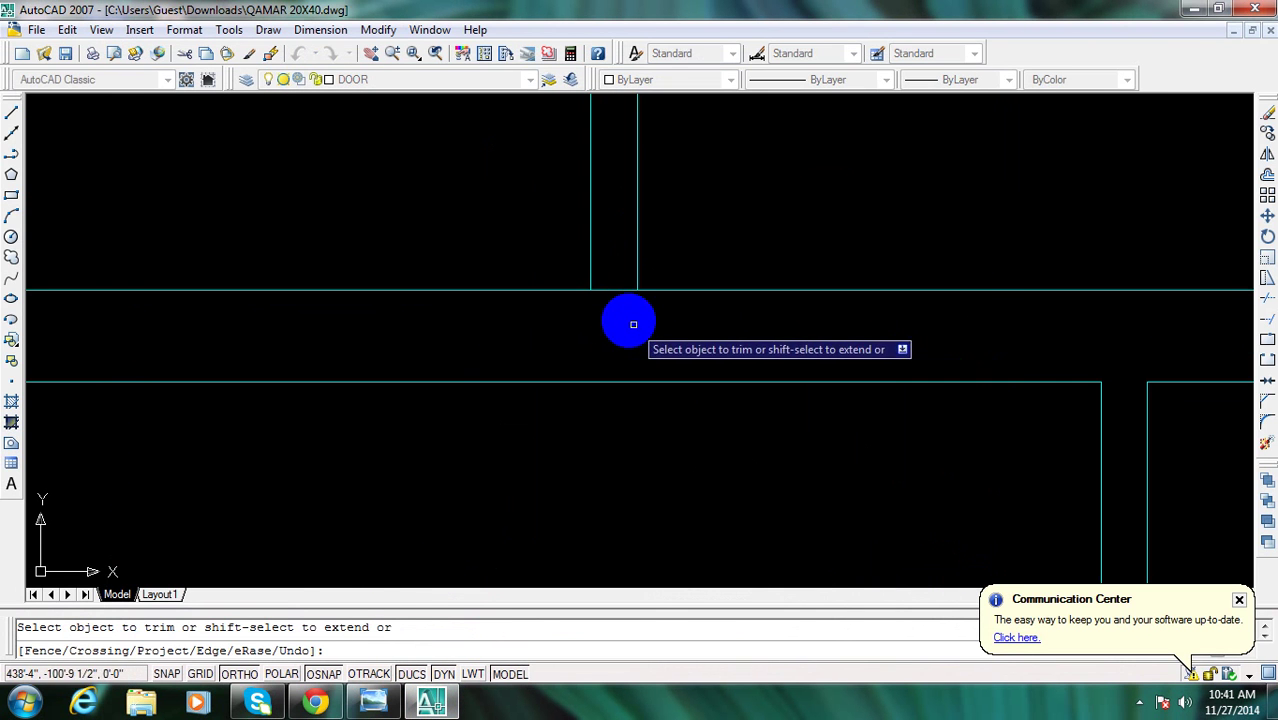
click(606, 271)
scroll(944, 302, up, 1)
click(944, 302)
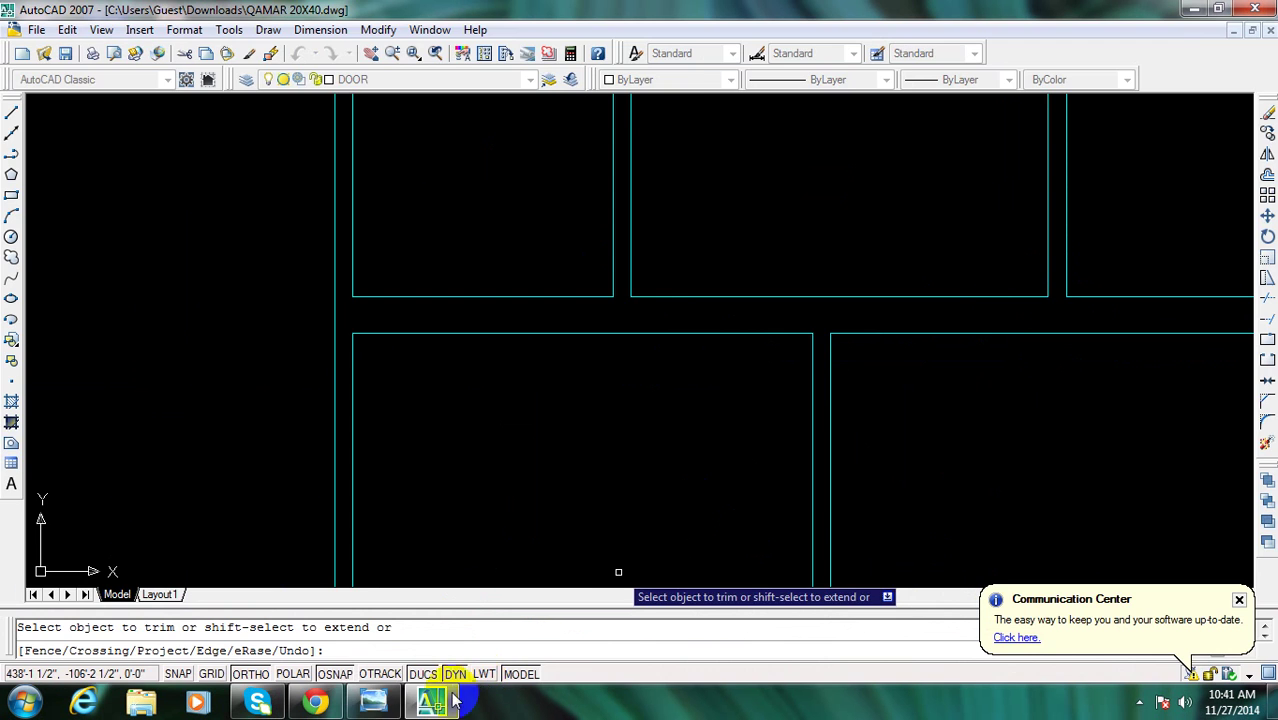
click(383, 703)
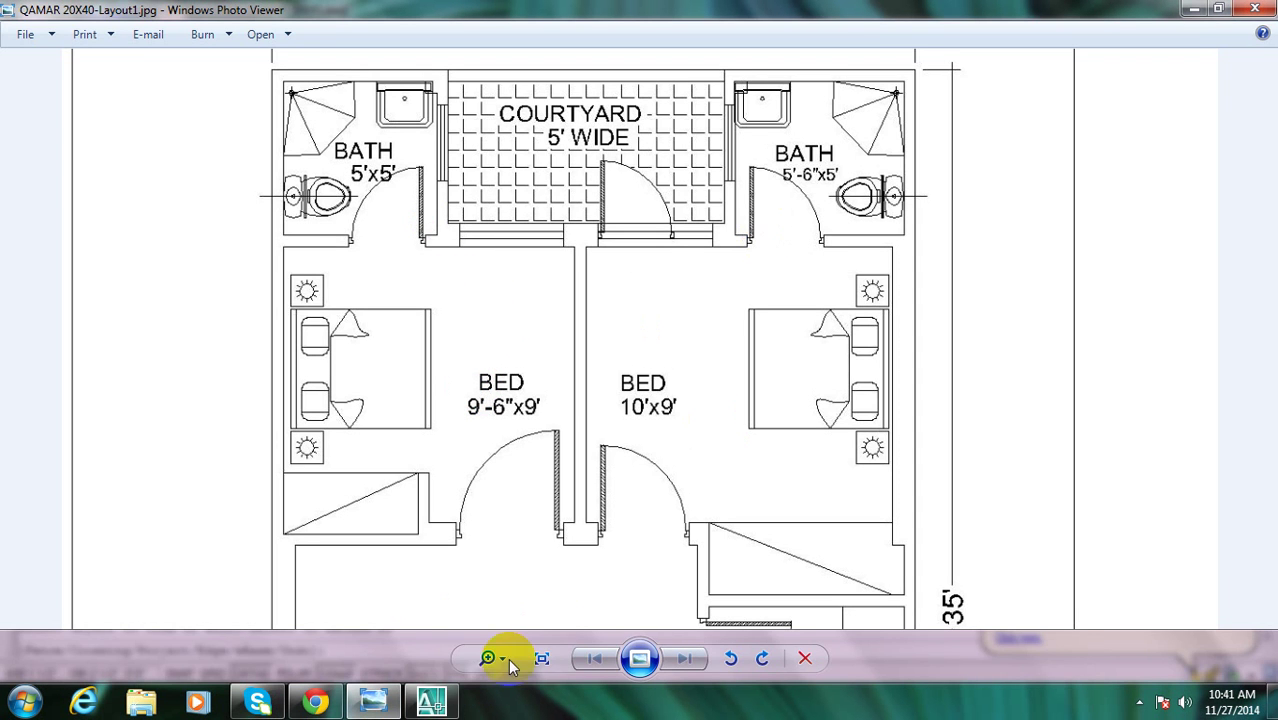
click(432, 703)
middle_drag(830, 278, 685, 291)
key(Escape)
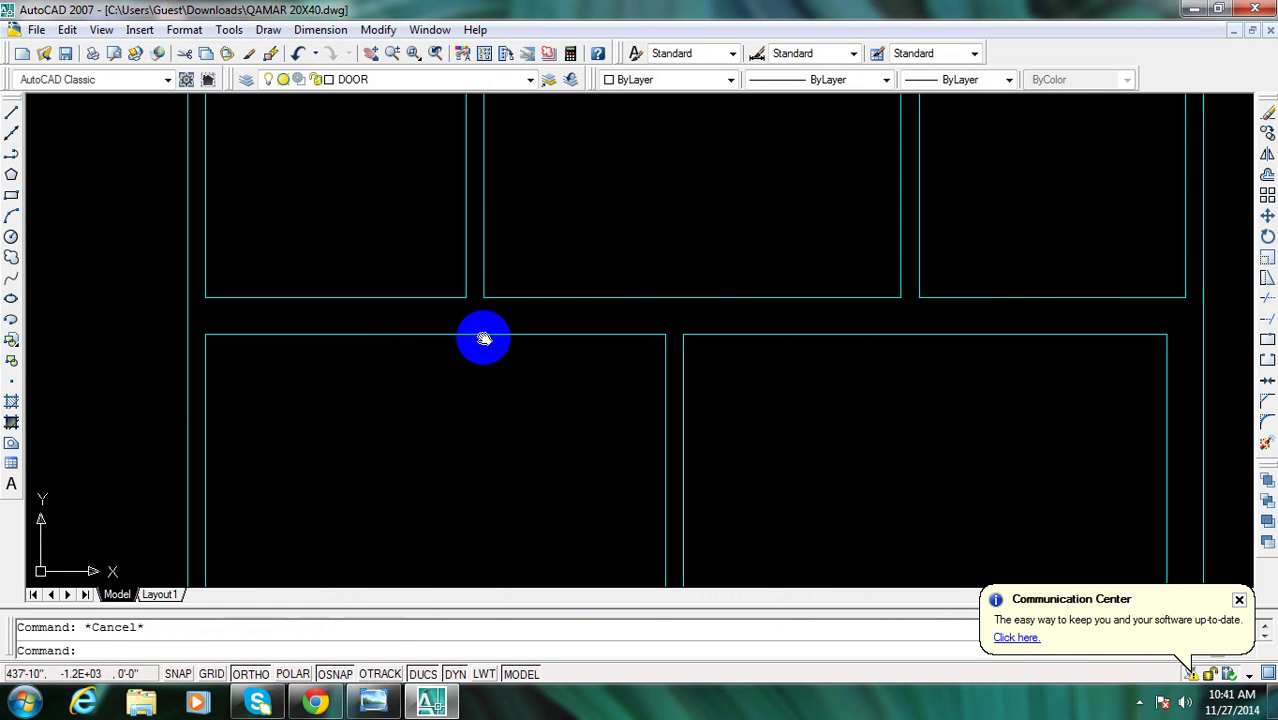
Offset the bath wall line 4 1/2" to the left to mark the first door jamb
middle_drag(485, 337, 503, 347)
text(o)
key(Return)
text(4.)
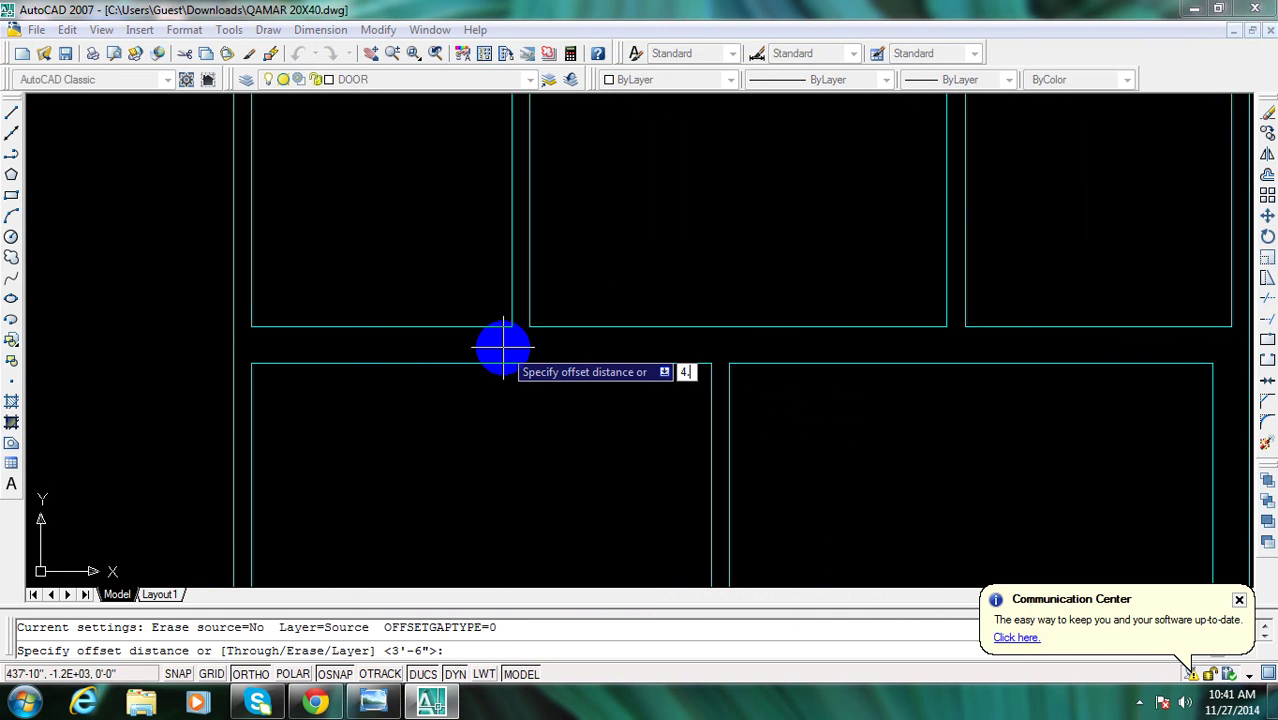
text(5)
key(Return)
click(510, 310)
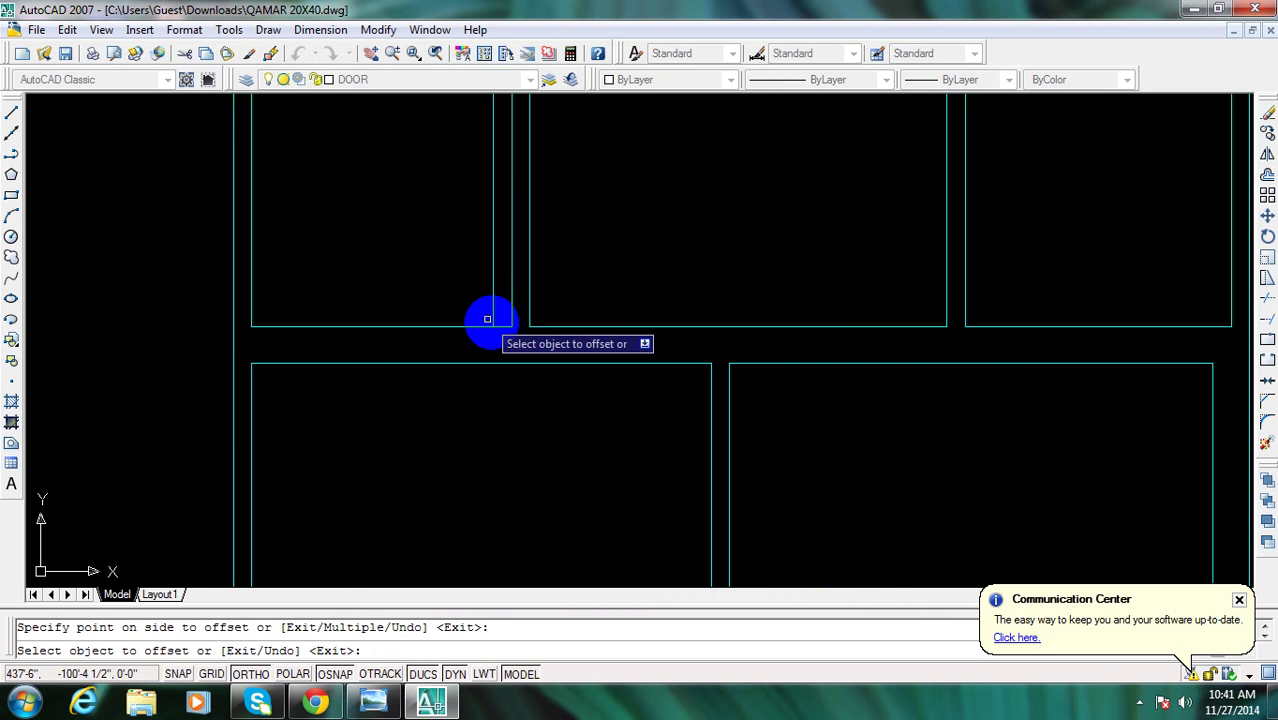
click(485, 320)
key(Escape)
Extend the new jamb line down to the bedroom wall and trim its stub above
text(ex)
key(Return)
key(Return)
click(493, 316)
key(Escape)
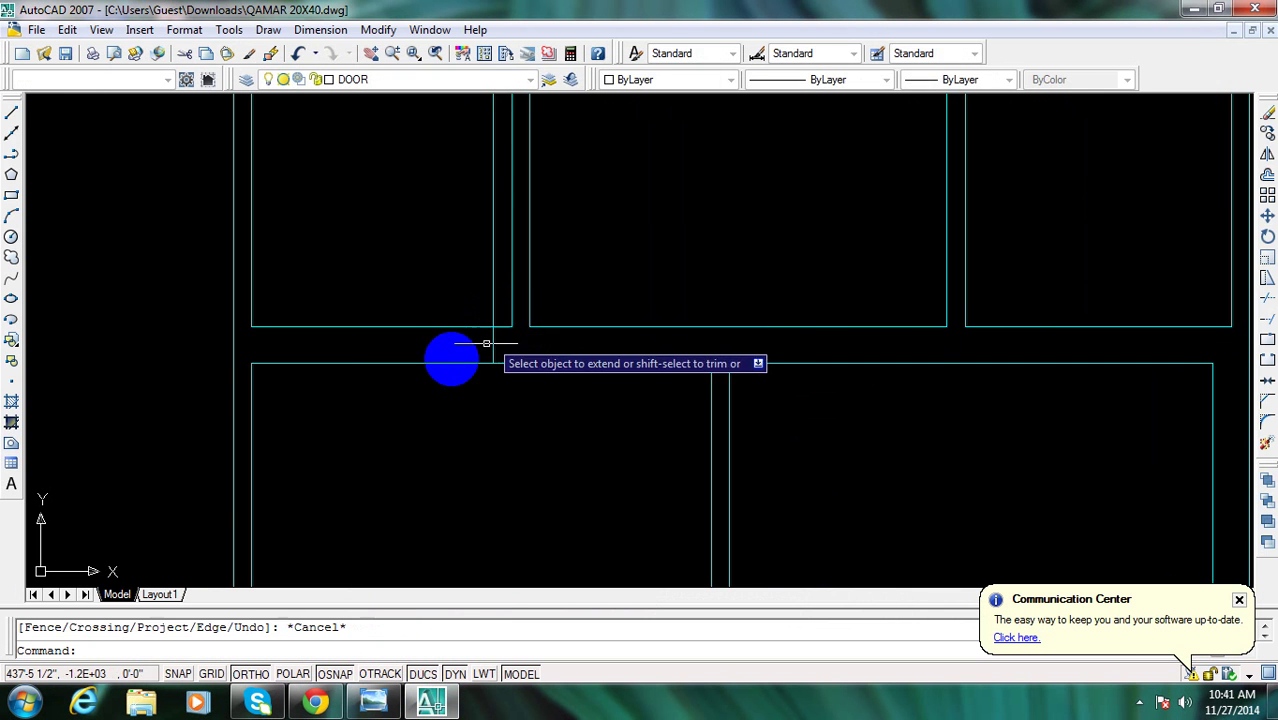
mouse_move(445, 359)
middle_down()
mouse_move(462, 366)
mouse_move(496, 348)
middle_up()
scroll(483, 348, up, 3)
key(Return)
click(530, 290)
key(Escape)
Offset the jamb line 2'6" to the left to form the second jamb
key(Return)
key(Escape)
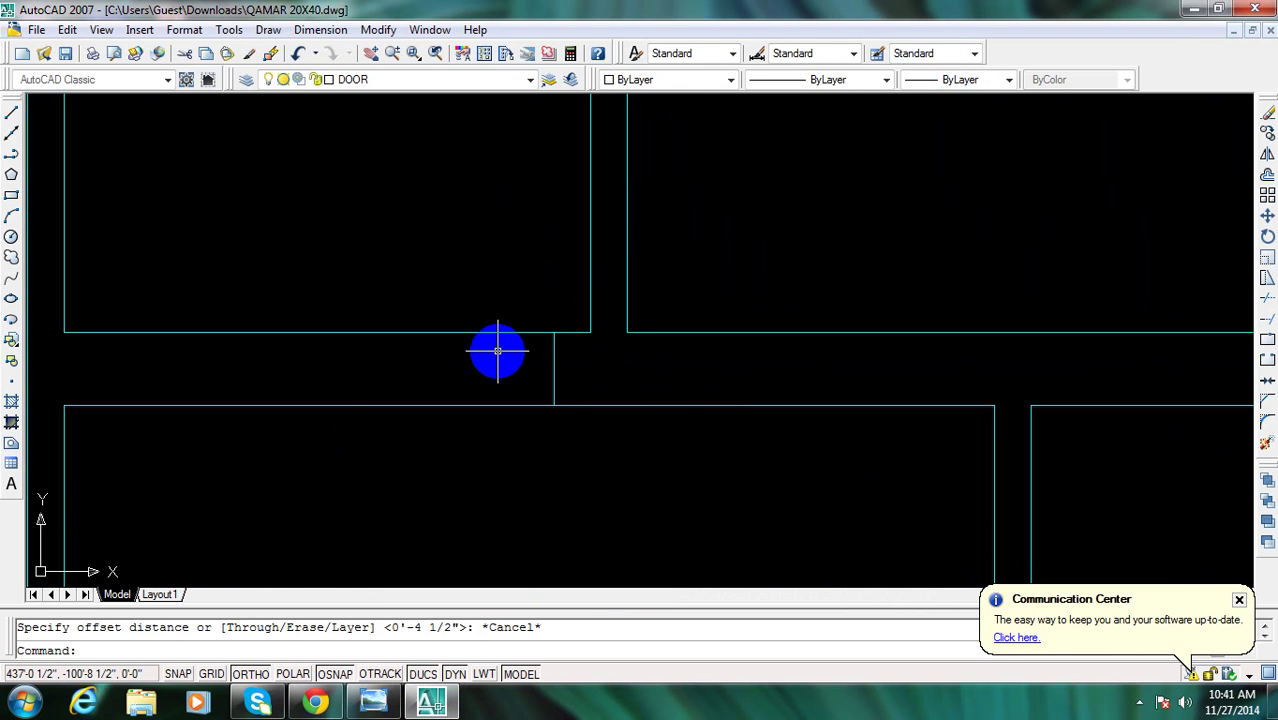
key(Return)
text(2'6)
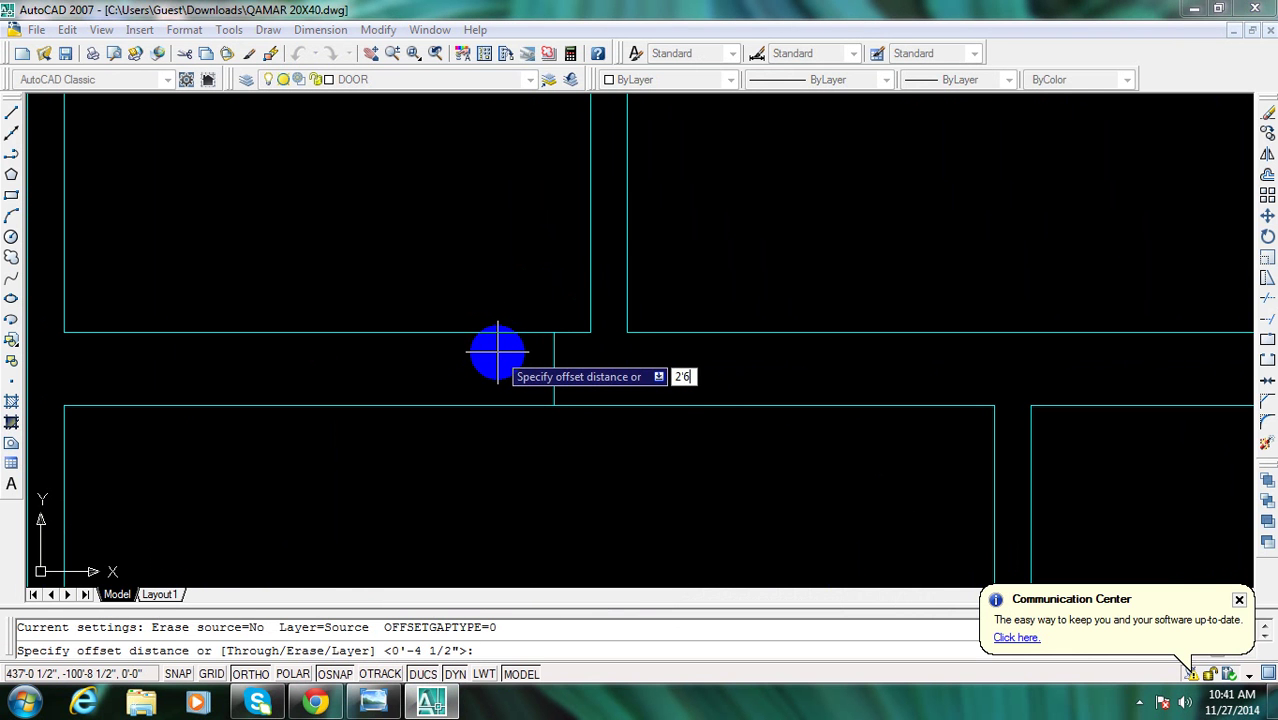
key(Return)
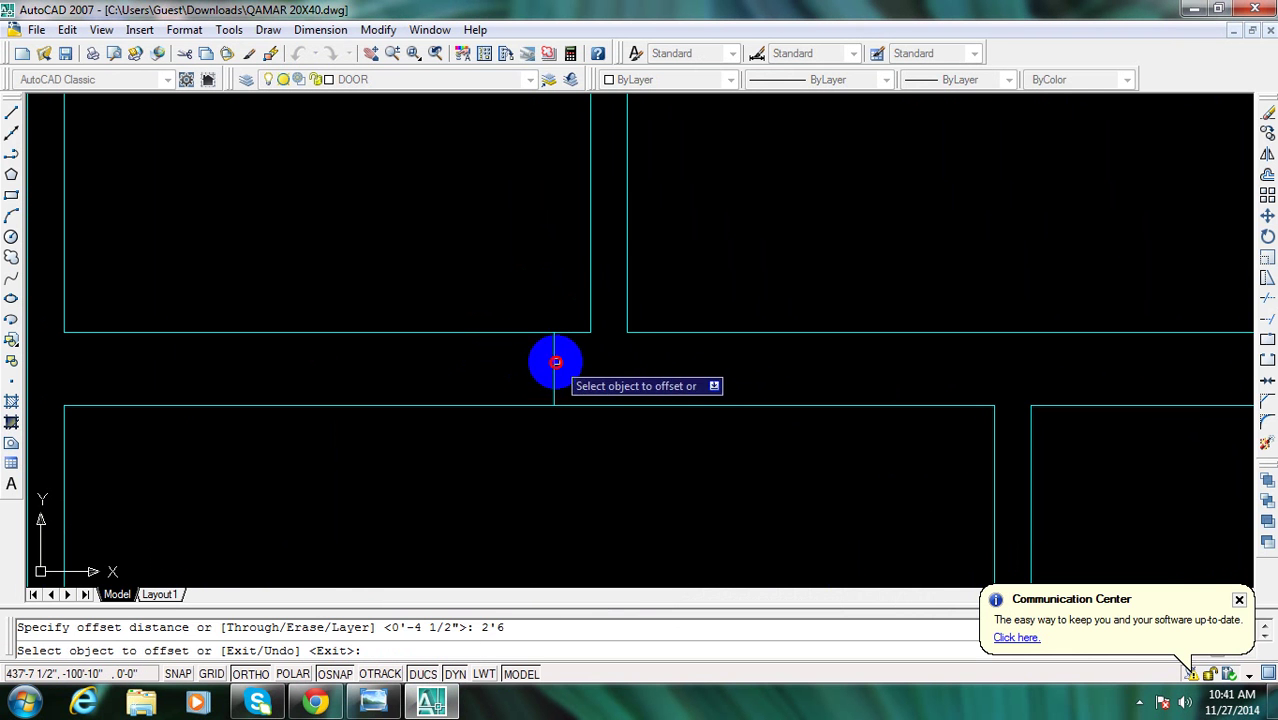
click(555, 362)
click(470, 413)
key(Escape)
Trim the wall lines between the two jambs to open the 2'6" doorway
text(t)
key(Return)
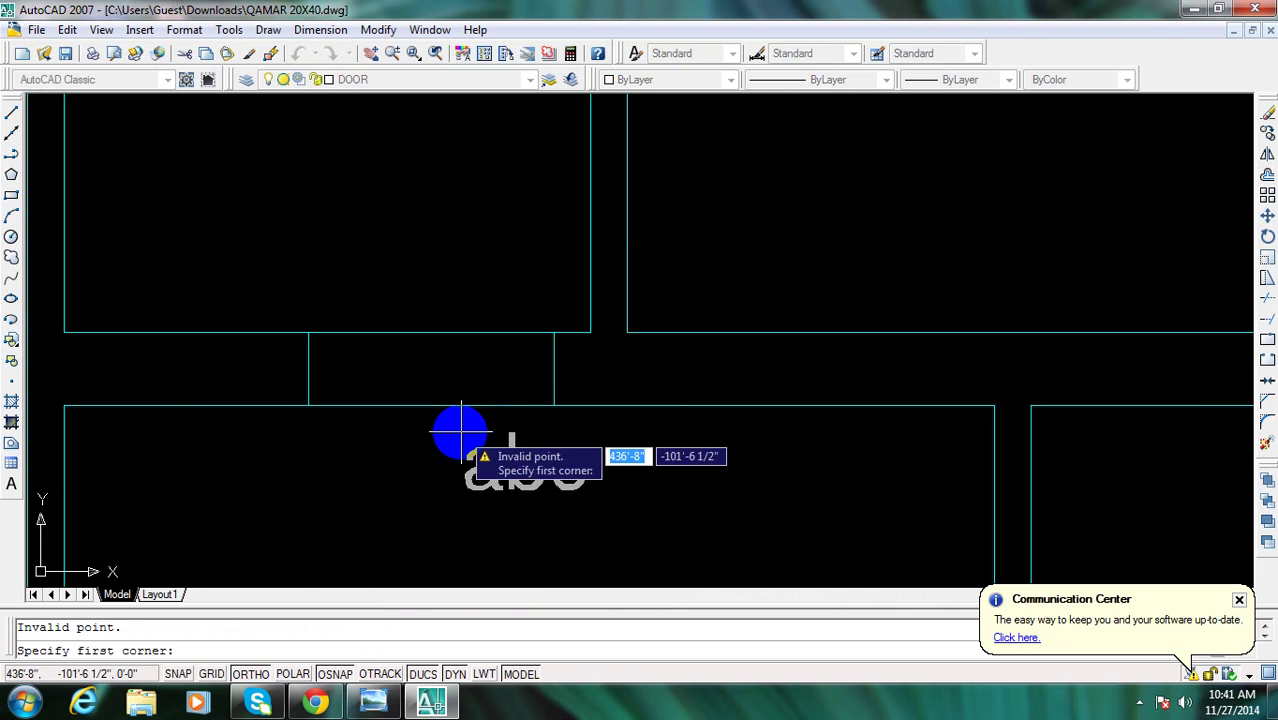
key(Escape)
text(tr)
key(Return)
click(464, 454)
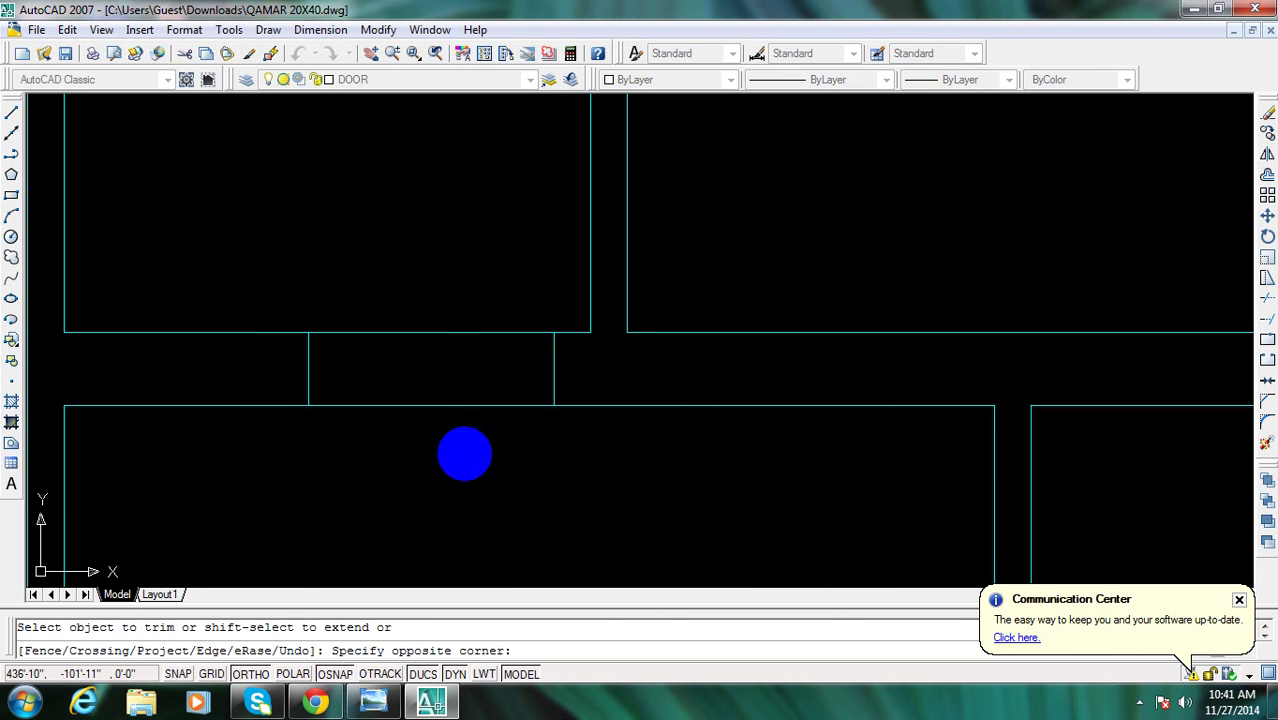
click(420, 282)
scroll(420, 320, down, 3)
key(Escape)
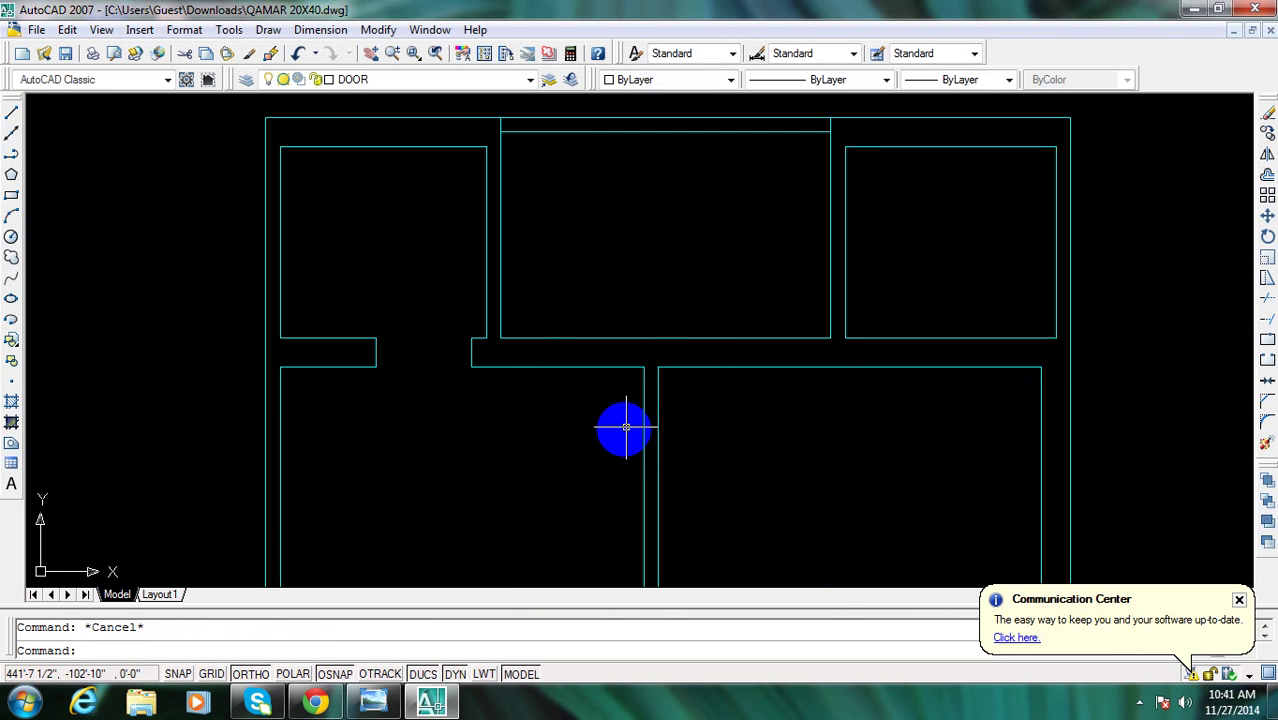
Start a copy with CO and pan to bring the bedroom doors into view
text(co)
key(Return)
middle_drag(604, 447, 570, 328)
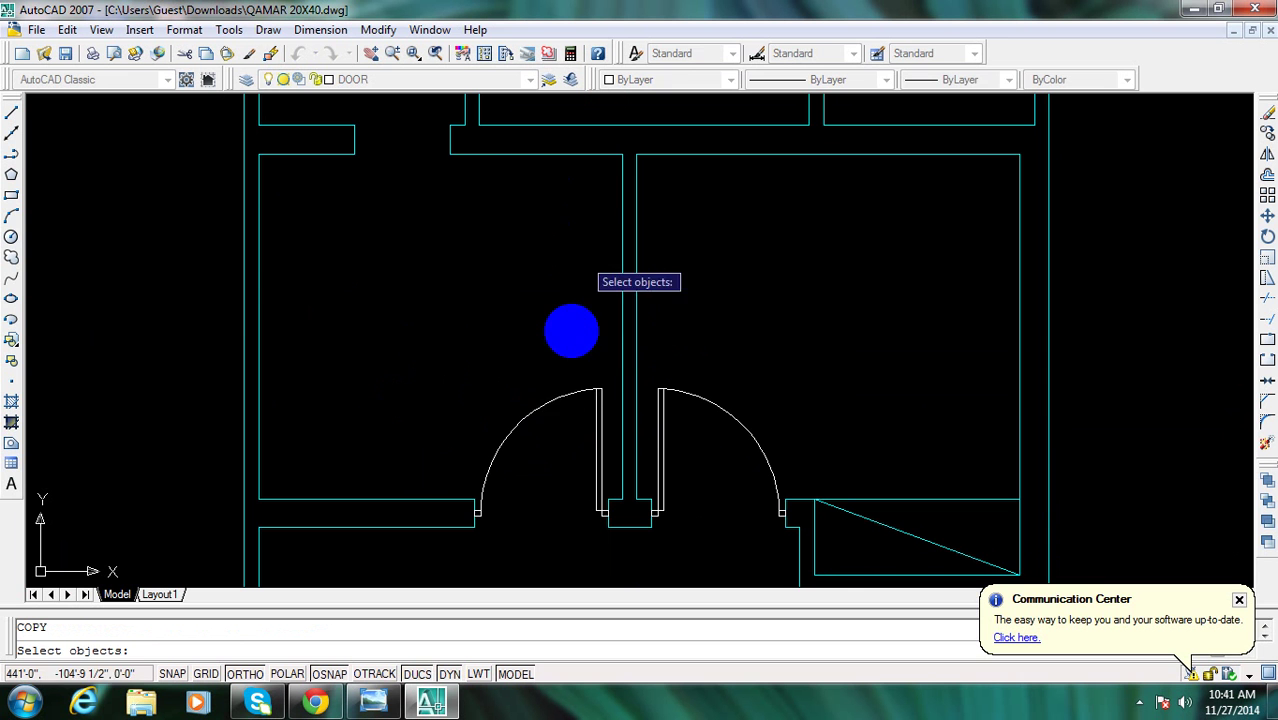
Copy the left bedroom door into the top-left bath's new wall opening
click(560, 408)
click(528, 428)
key(Return)
scroll(607, 525, up, 3)
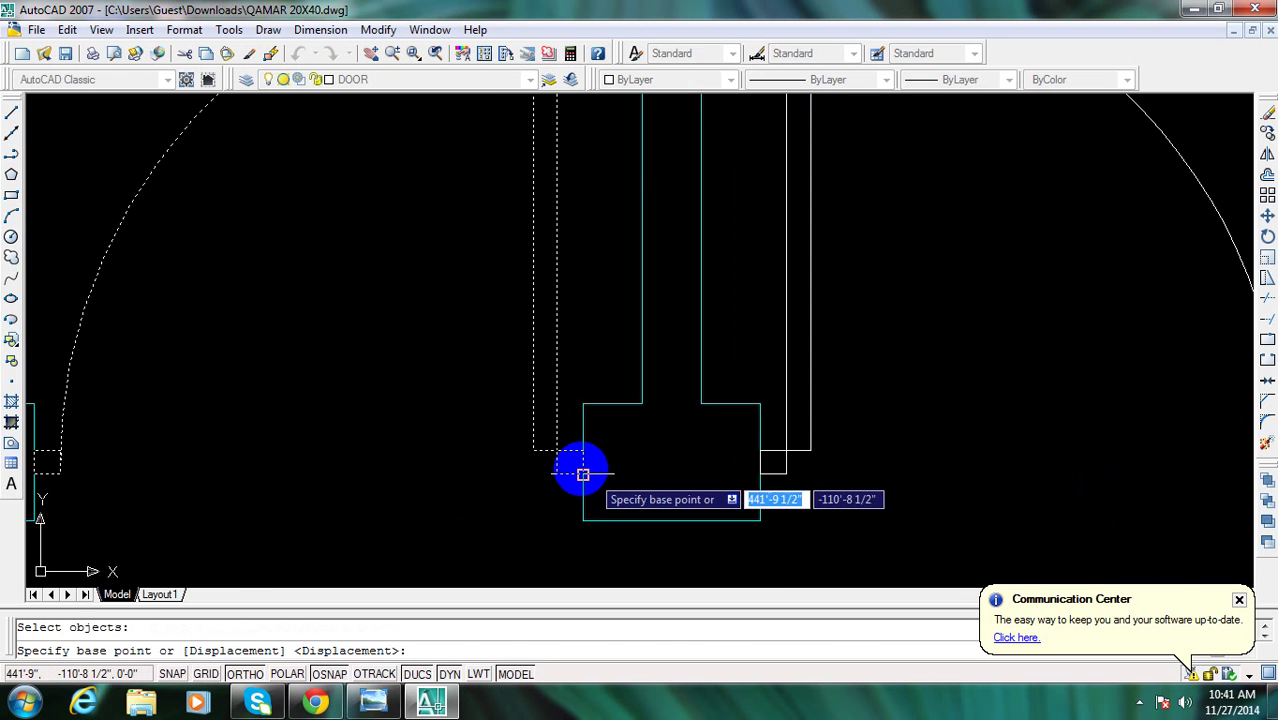
click(583, 474)
scroll(579, 459, down, 3)
scroll(522, 379, down, 2)
scroll(484, 238, up, 3)
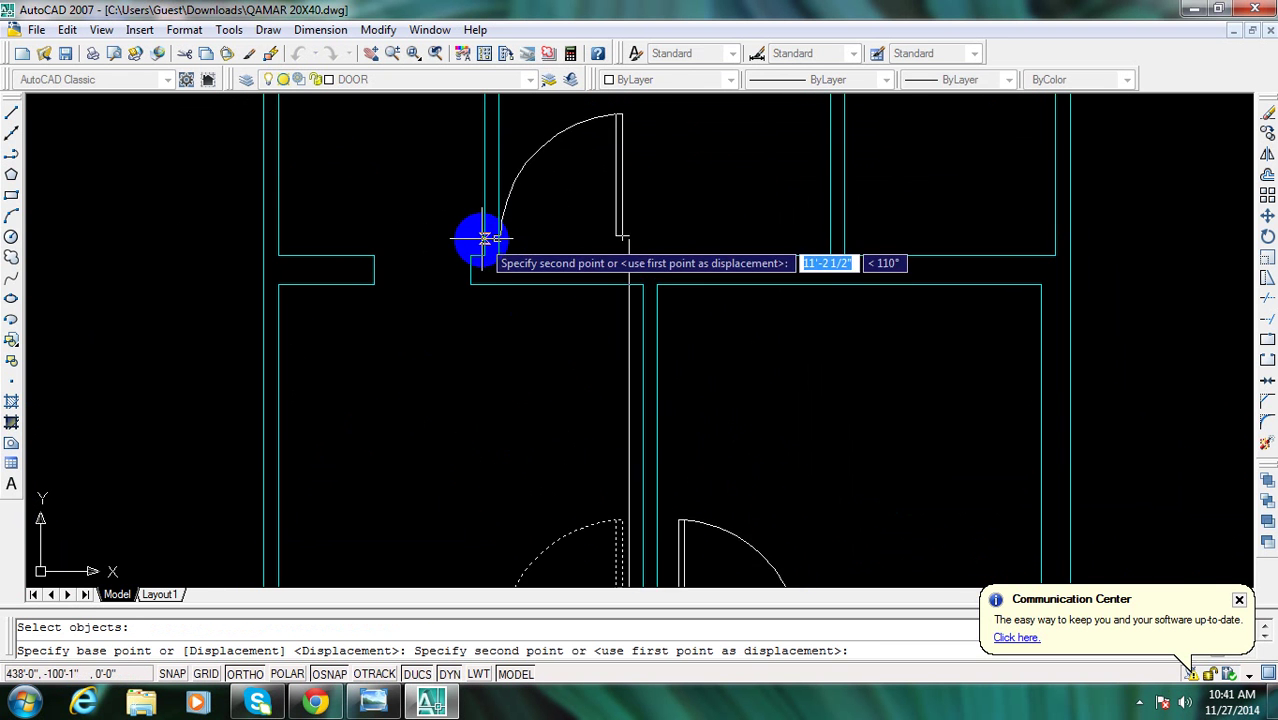
click(460, 330)
key(Escape)
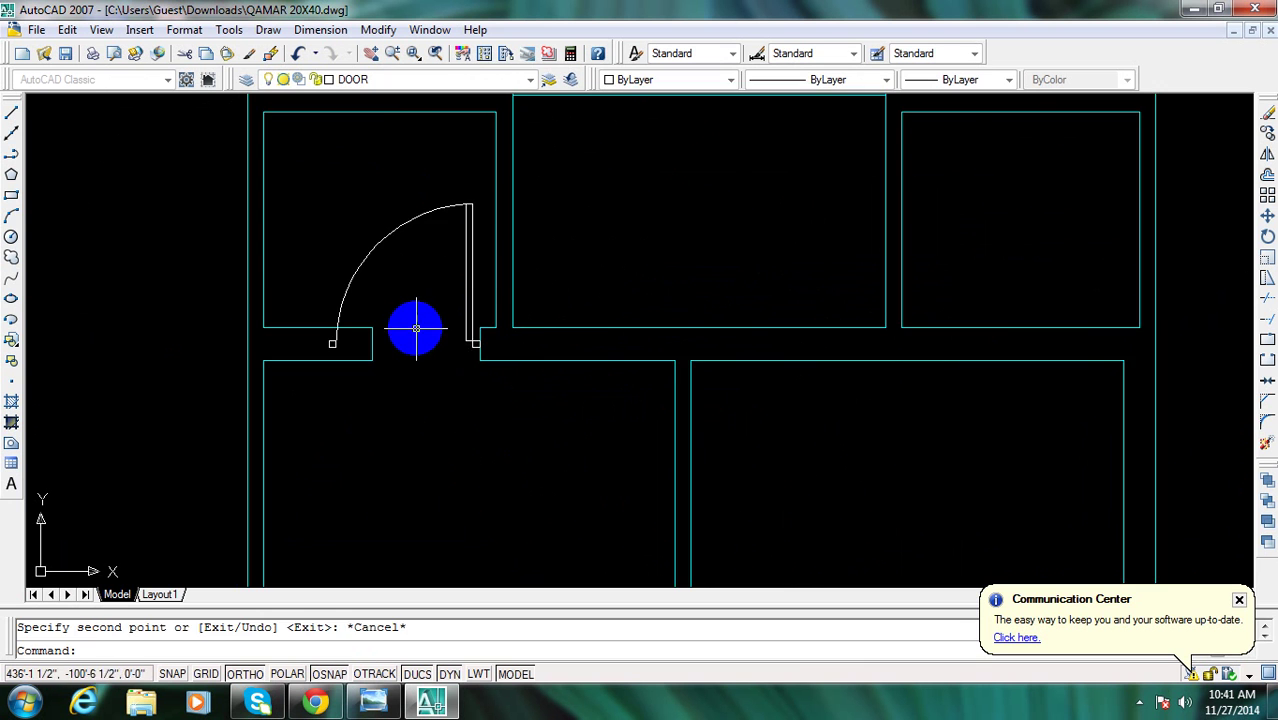
scroll(416, 328, up, 3)
middle_drag(456, 348, 511, 374)
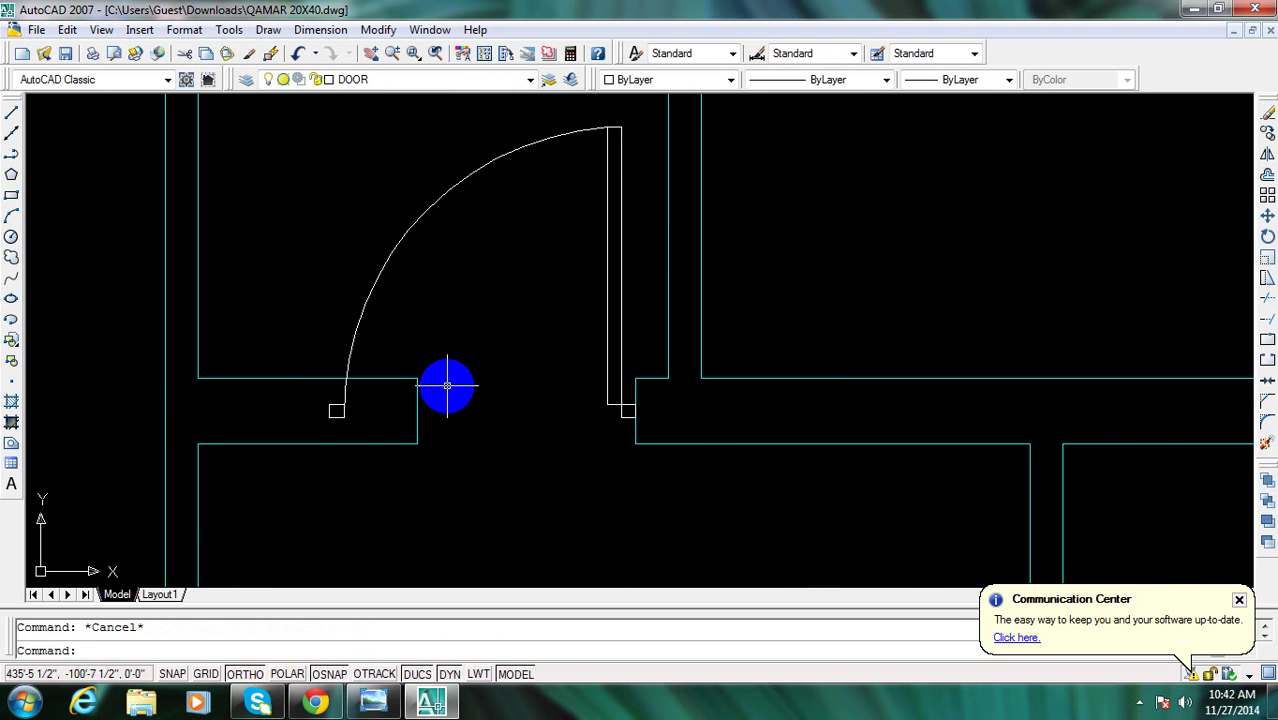
middle_drag(436, 290, 440, 298)
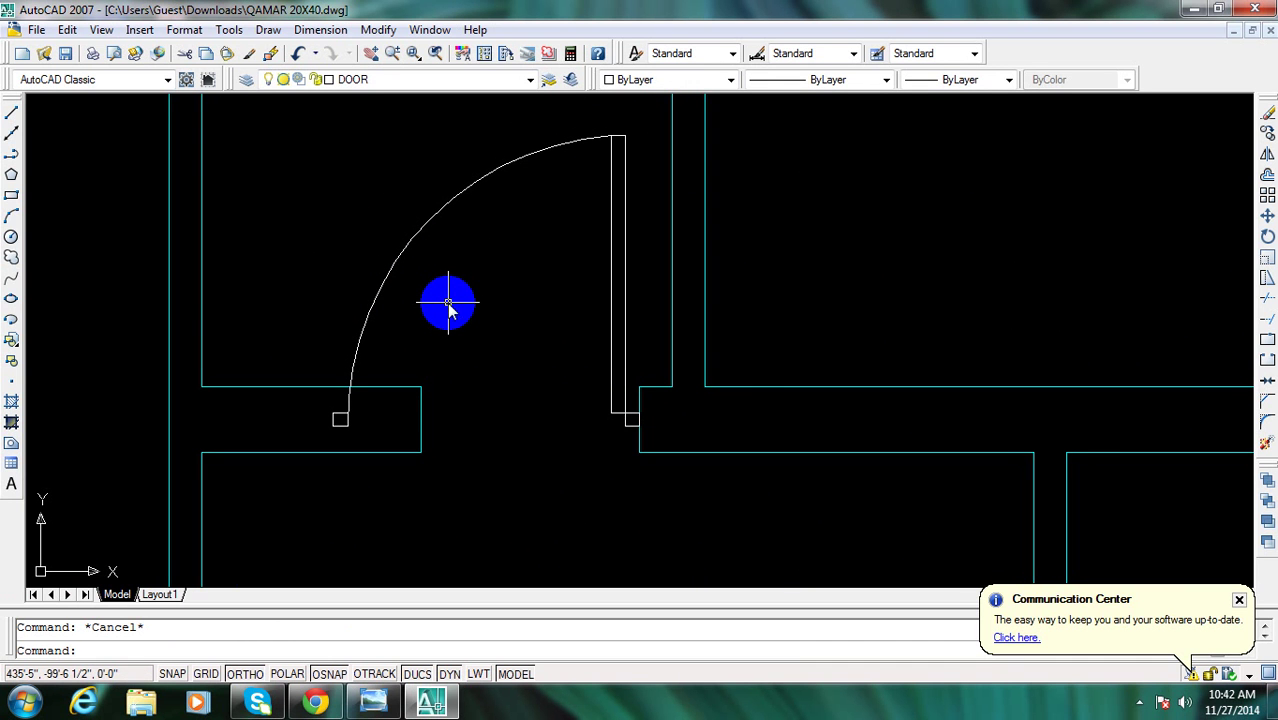
Scale the copied door by reference from the jamb corner to fit the 2'6" opening
text(sc)
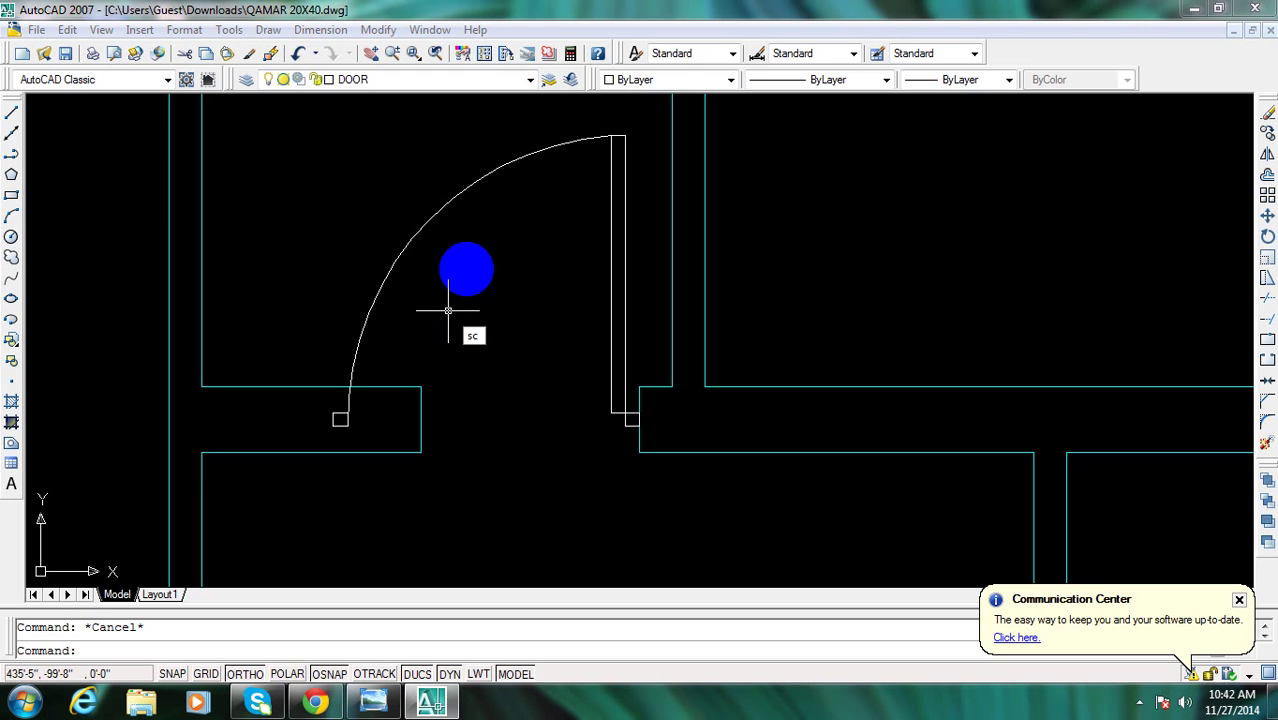
key(Return)
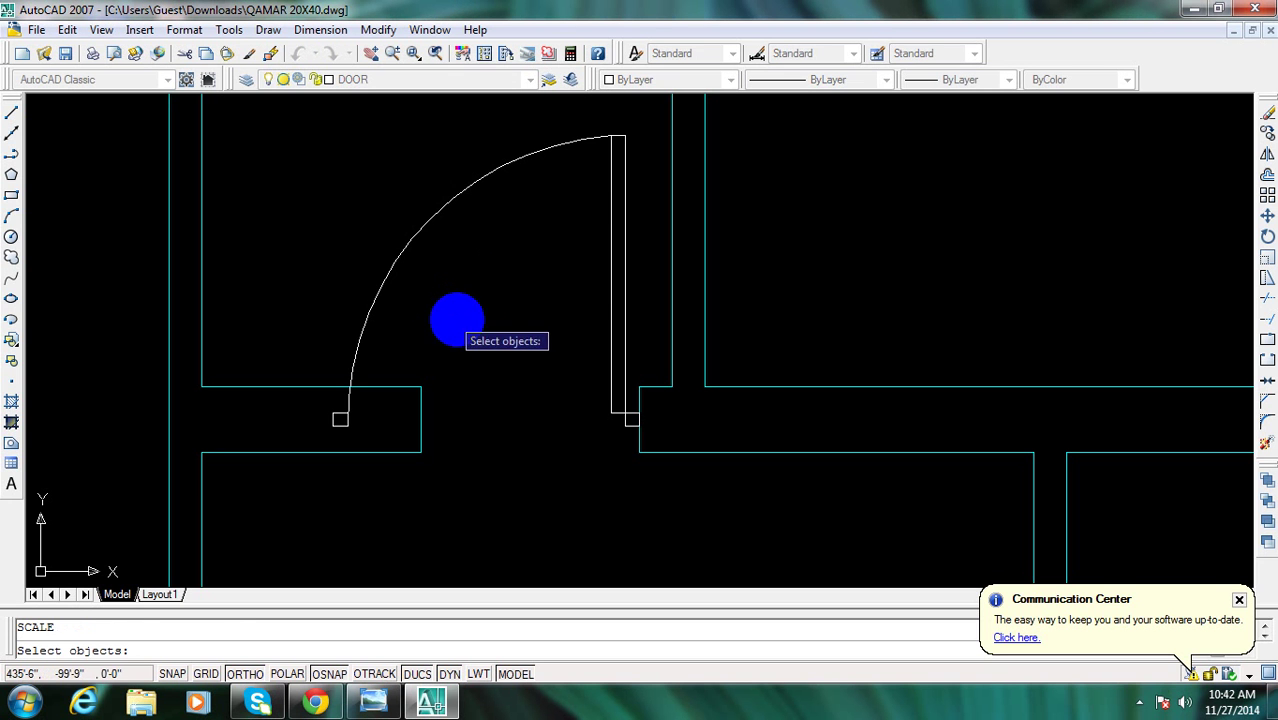
click(464, 322)
click(402, 217)
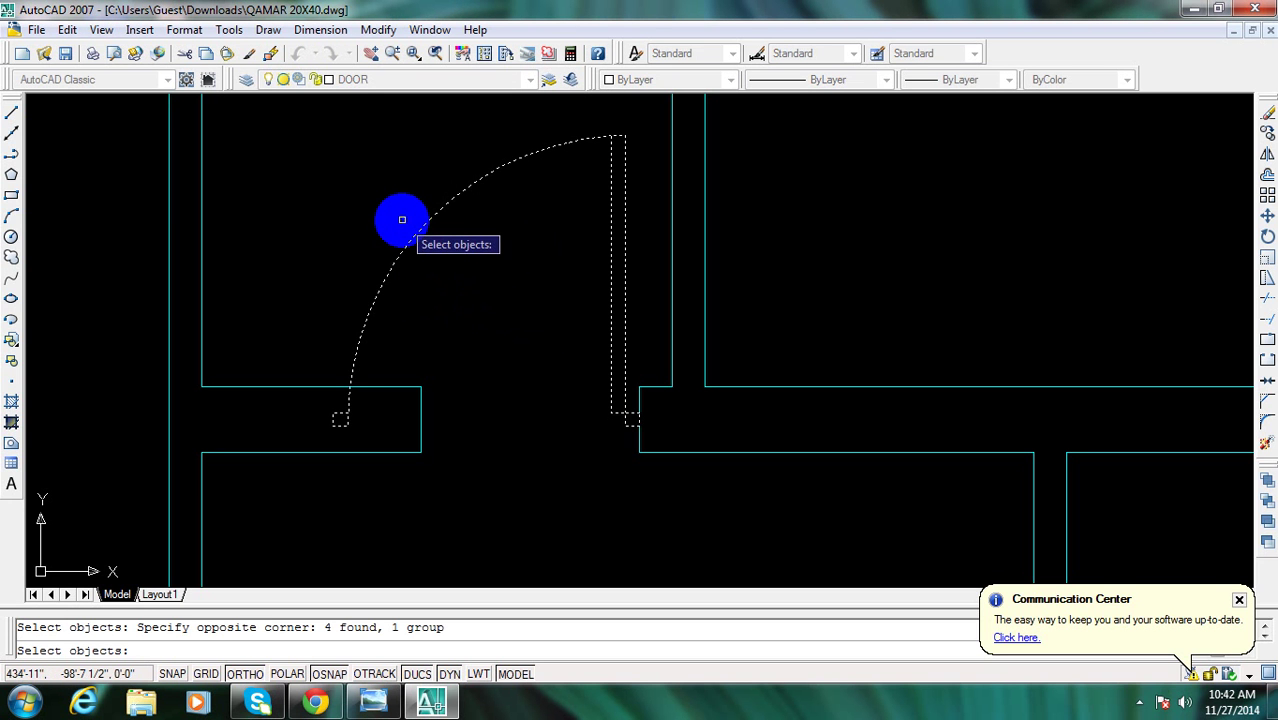
key(Return)
scroll(596, 415, up, 4)
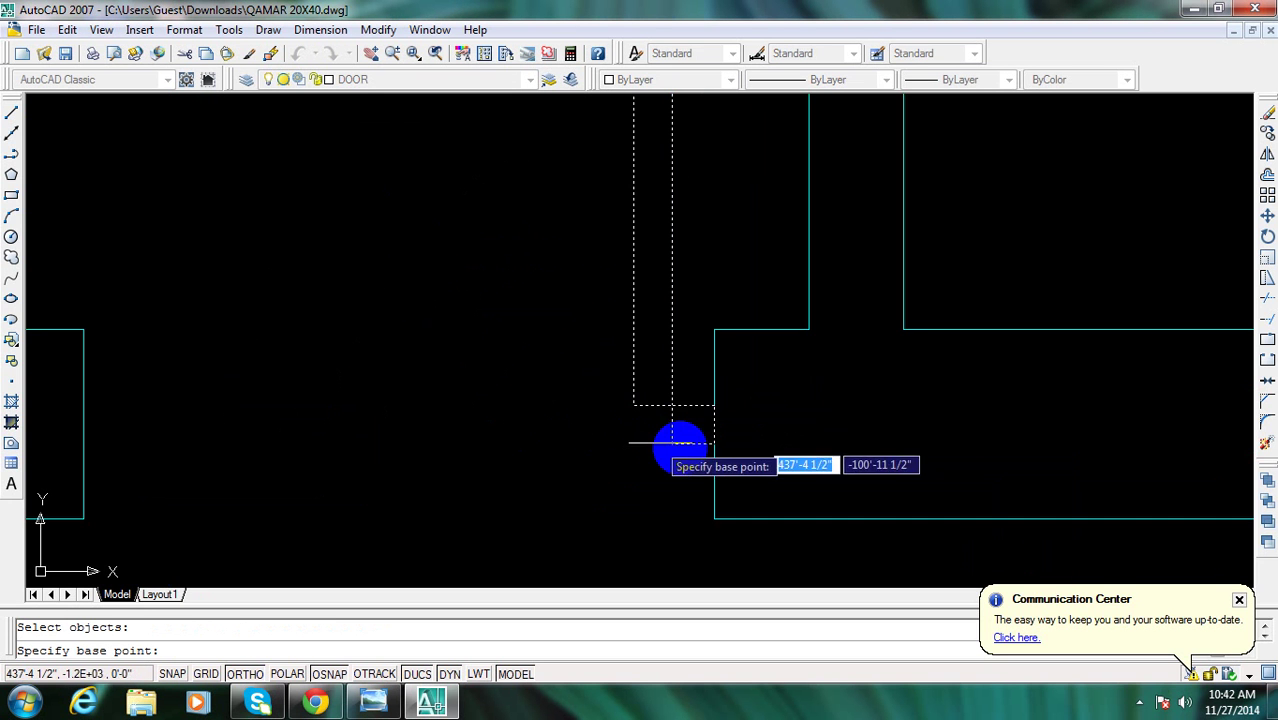
click(713, 425)
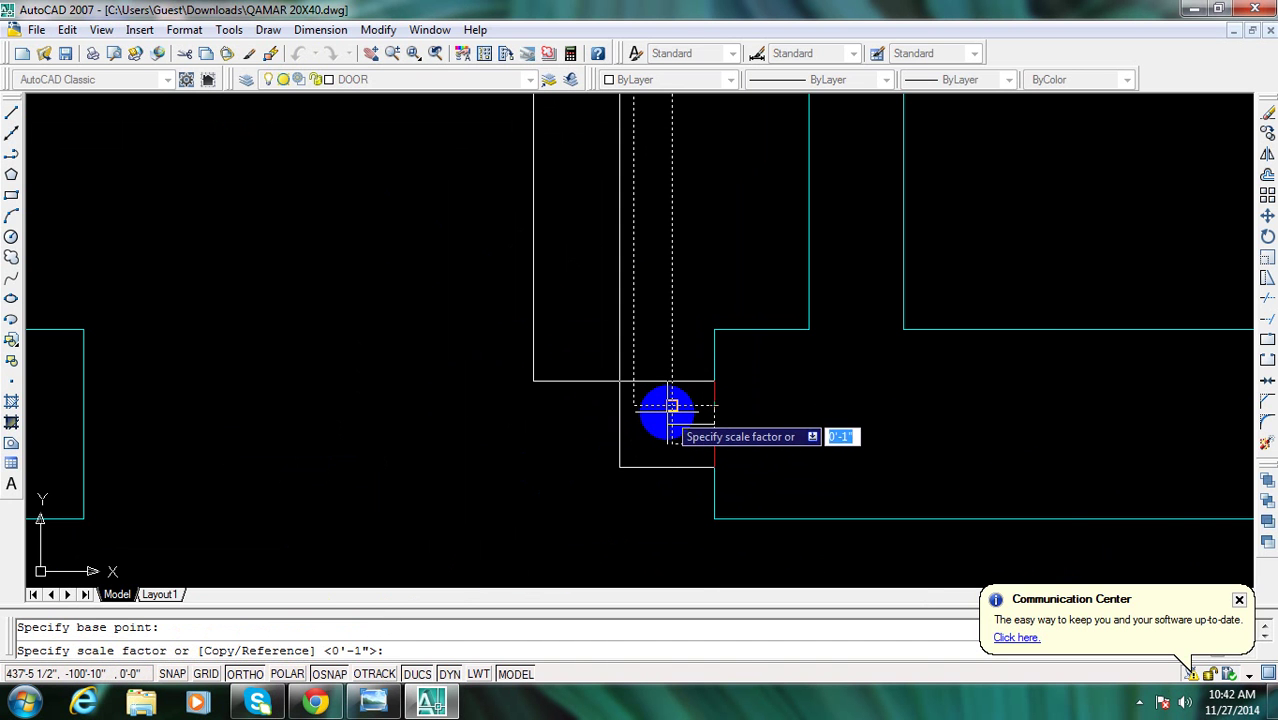
text(r)
key(Return)
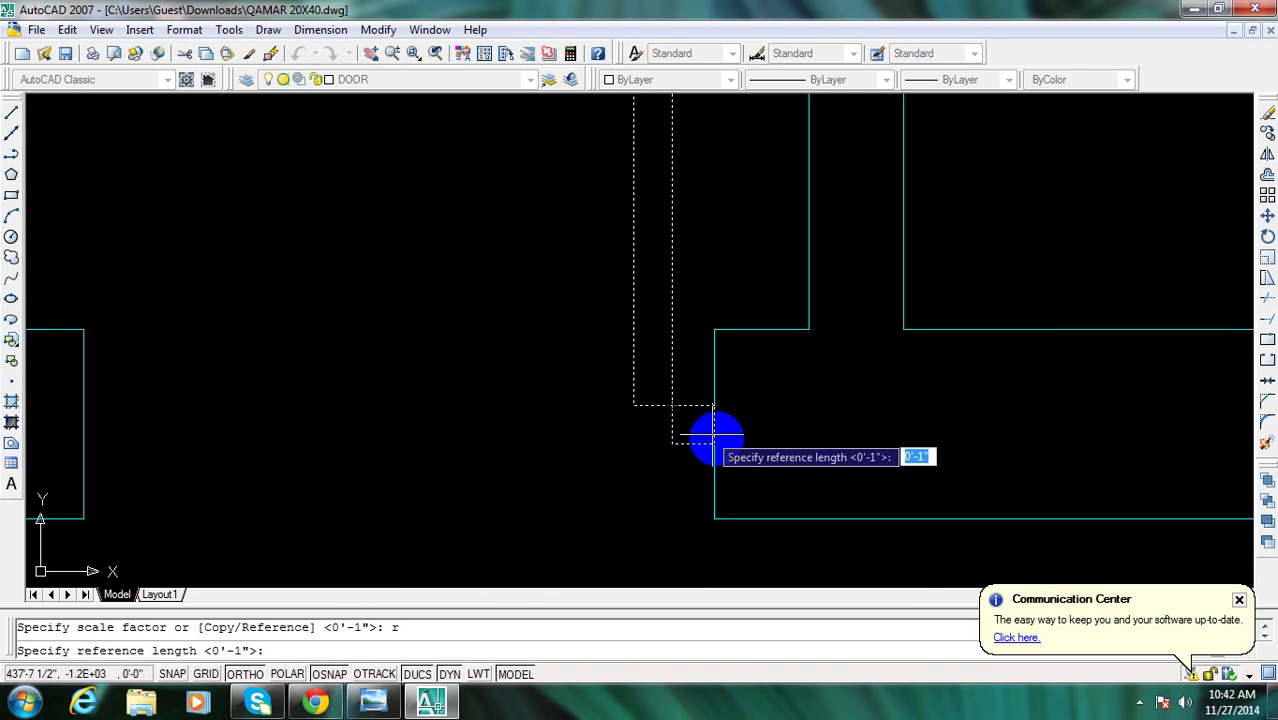
click(714, 443)
scroll(714, 476, down, 2)
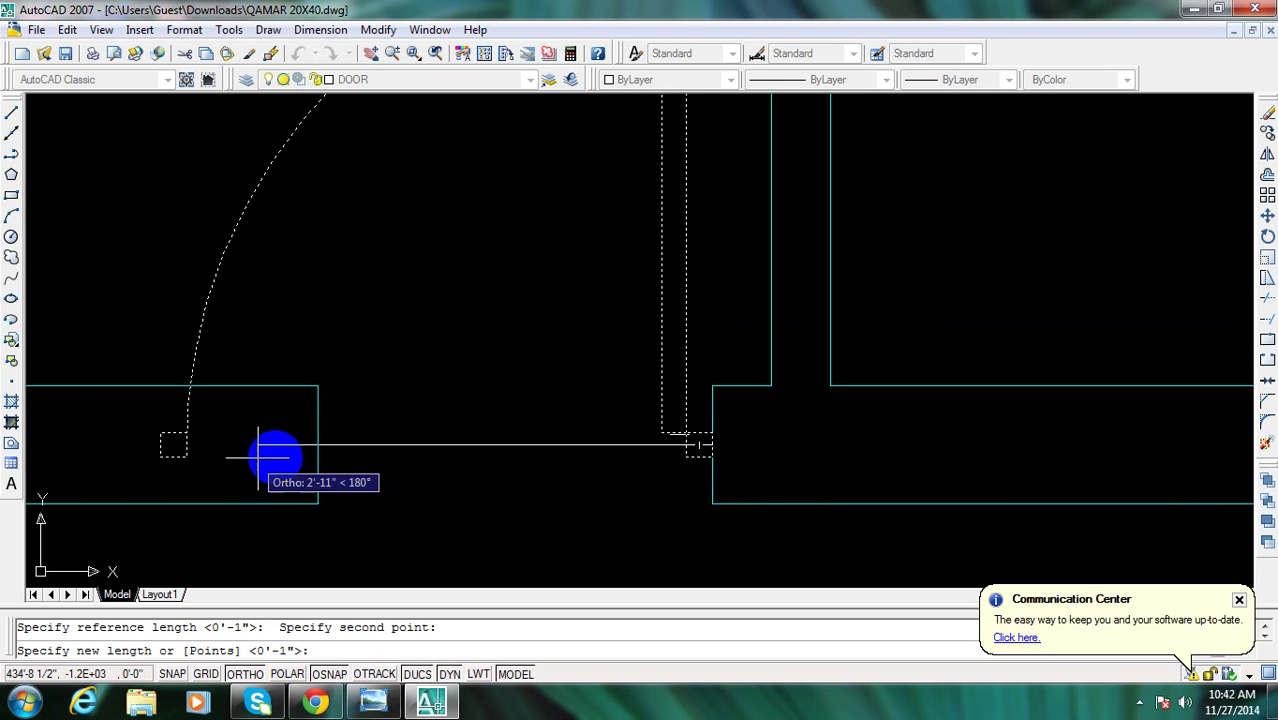
click(317, 458)
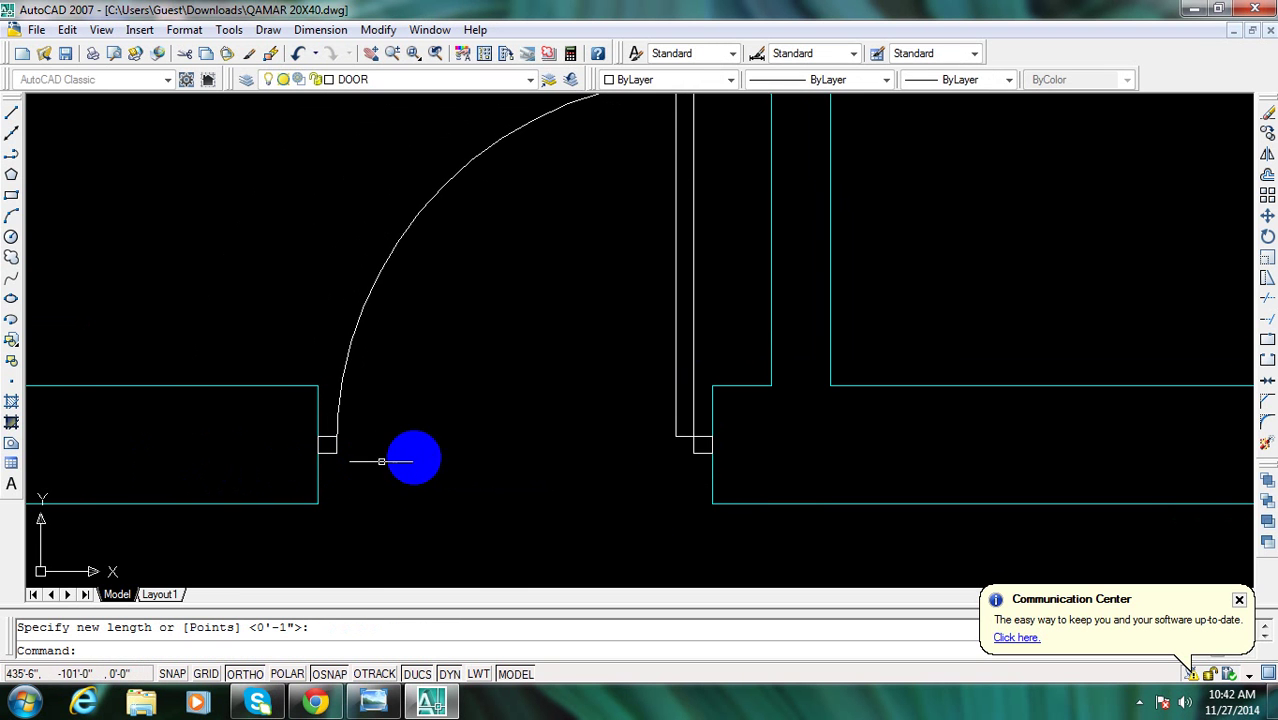
scroll(527, 453, down, 5)
scroll(613, 413, up, 2)
Frame the view around the resized door and clear the door selection
scroll(618, 408, up, 1)
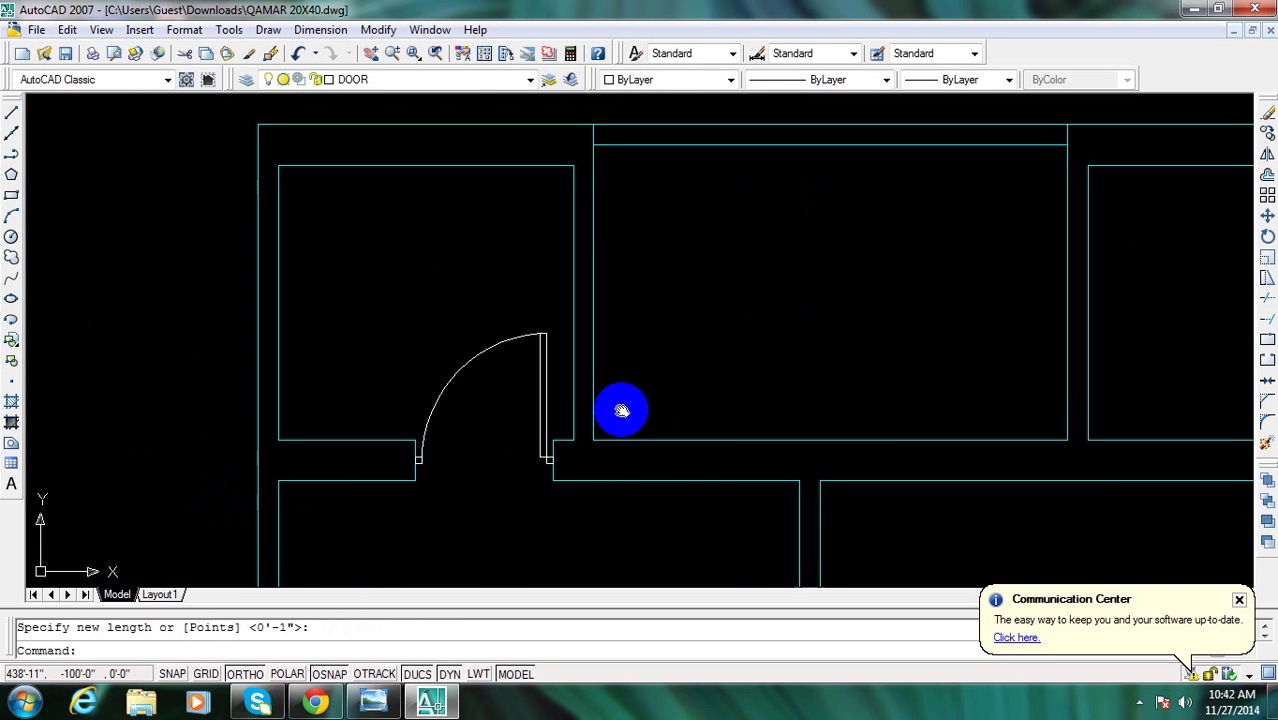
middle_drag(579, 342, 533, 290)
scroll(520, 300, down, 3)
scroll(491, 322, up, 4)
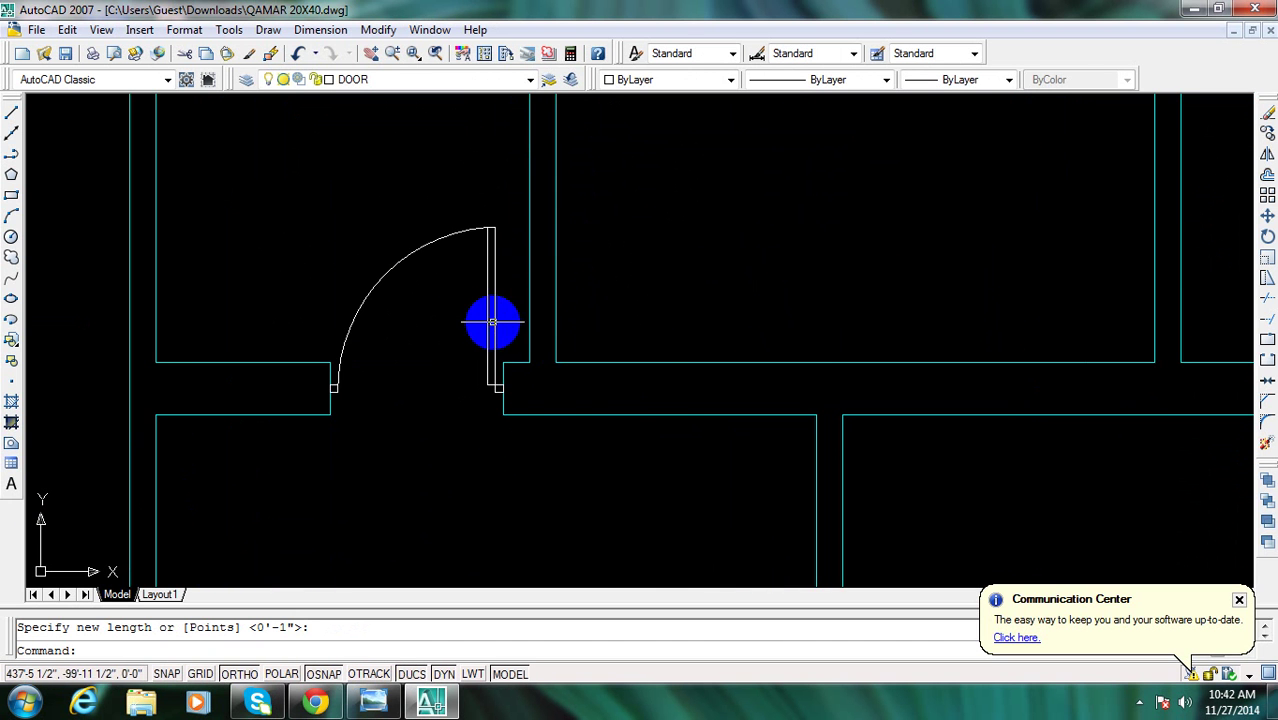
key(Escape)
scroll(508, 422, down, 3)
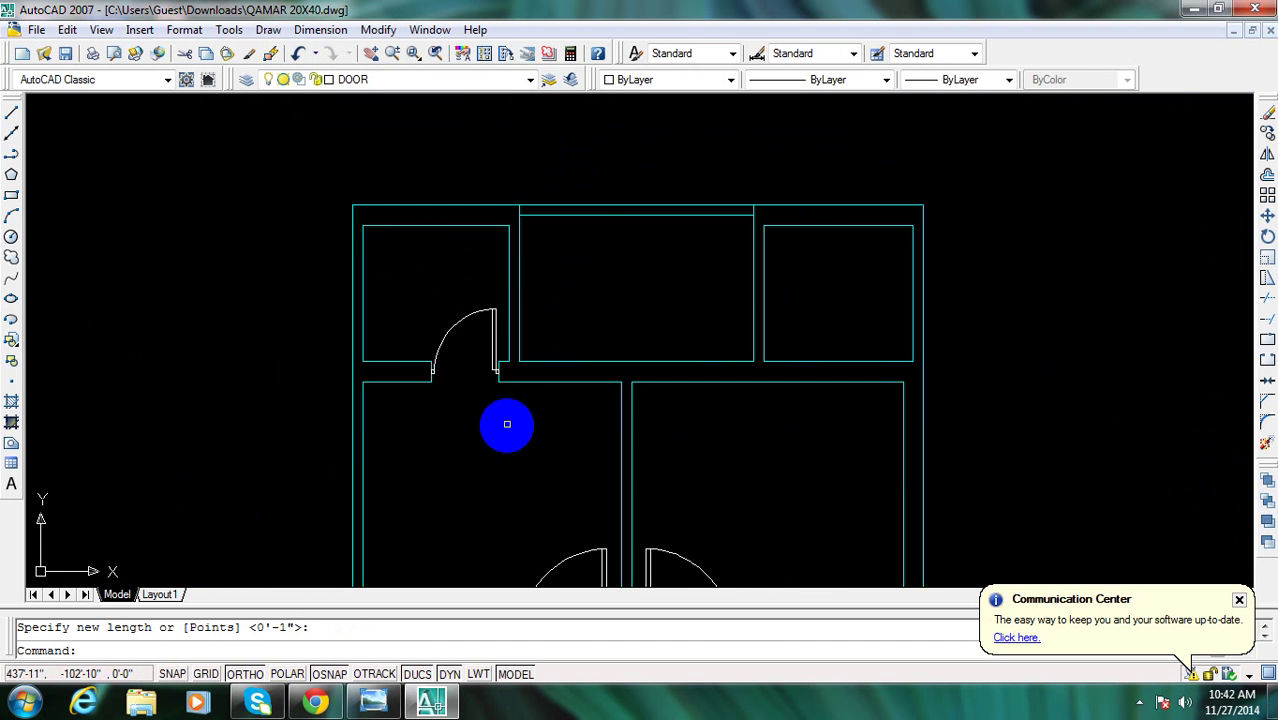
scroll(536, 442, up, 2)
scroll(545, 374, up, 1)
scroll(507, 262, down, 1)
scroll(490, 276, down, 1)
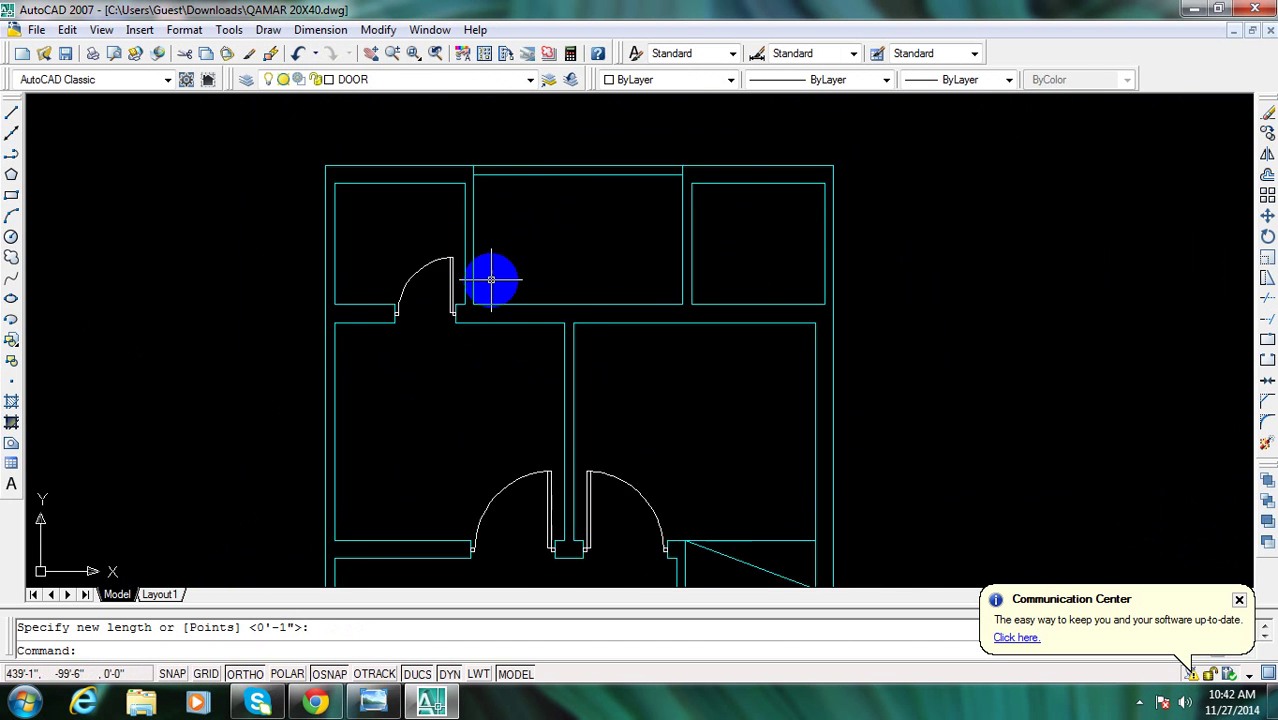
scroll(450, 308, down, 1)
key(Escape)
Copy the bath door to the next wall opening on the right
key(Return)
scroll(450, 310, up, 2)
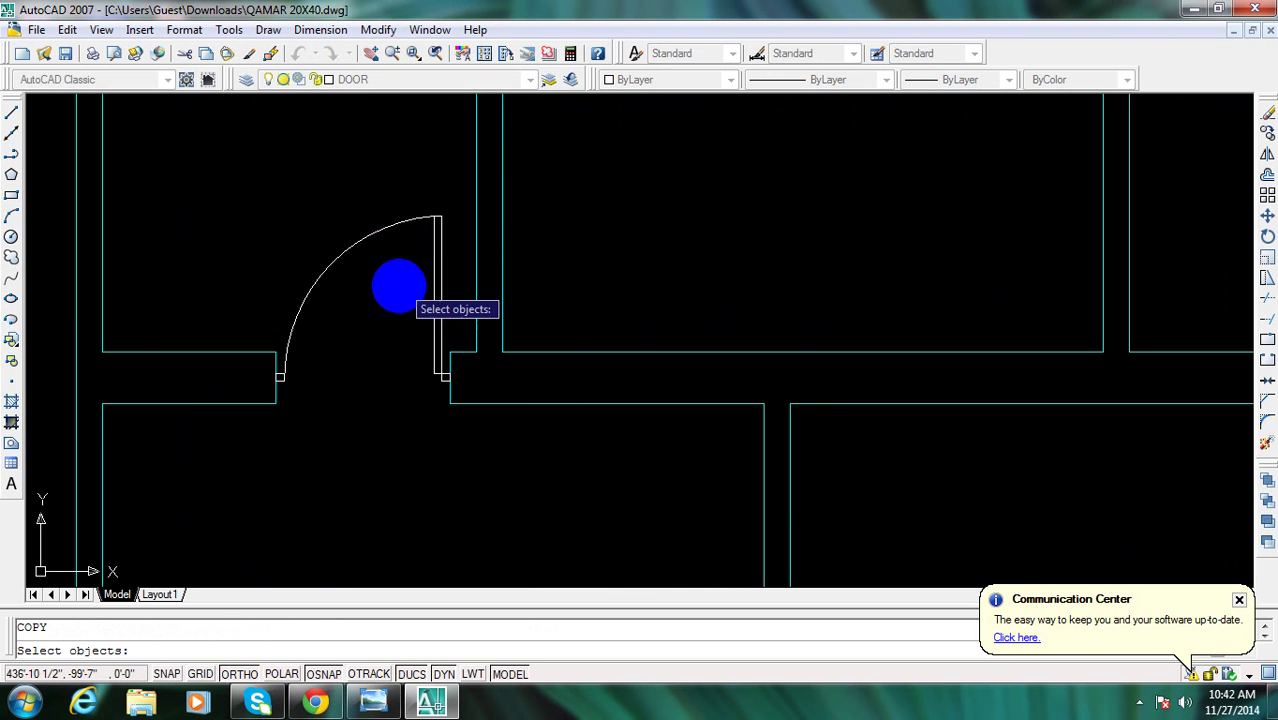
click(399, 285)
click(251, 291)
click(253, 285)
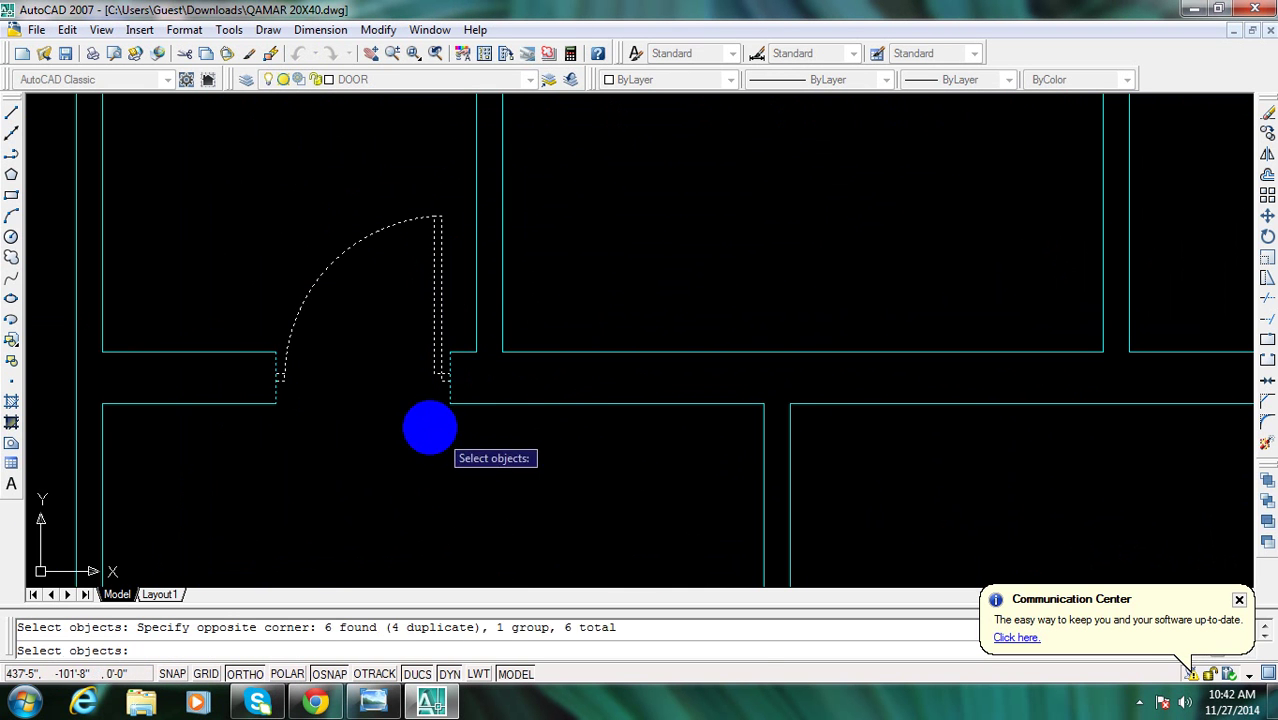
key(Return)
click(425, 412)
middle_drag(650, 422, 551, 405)
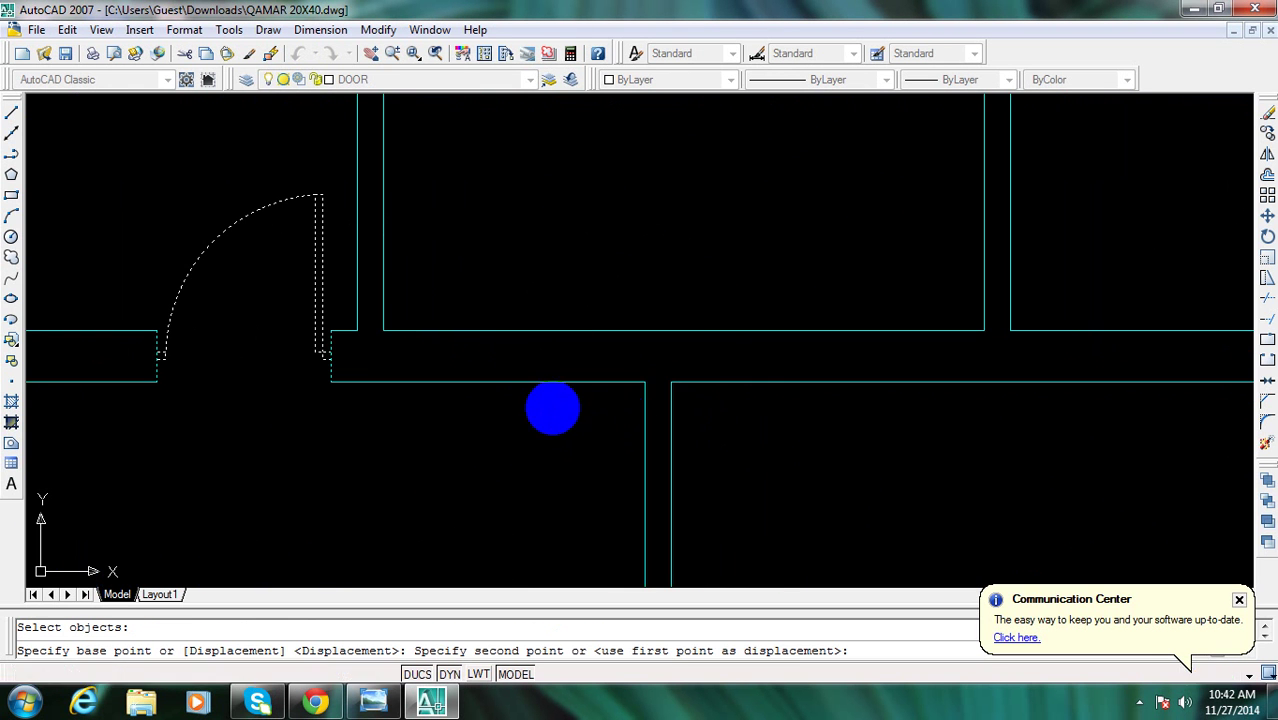
click(870, 414)
key(Escape)
Mirror the copied door across a vertical line so it swings the other way, deleting the source
middle_drag(904, 391, 833, 391)
text(mi)
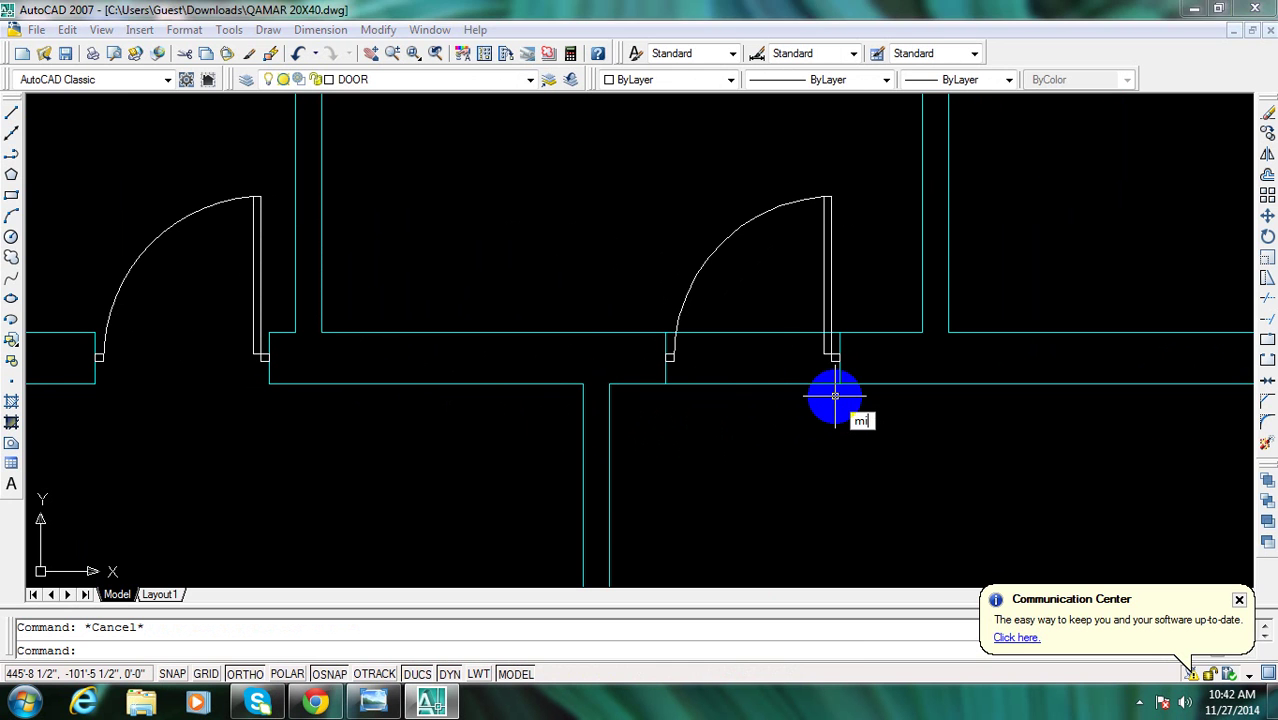
text(mi)
key(Return)
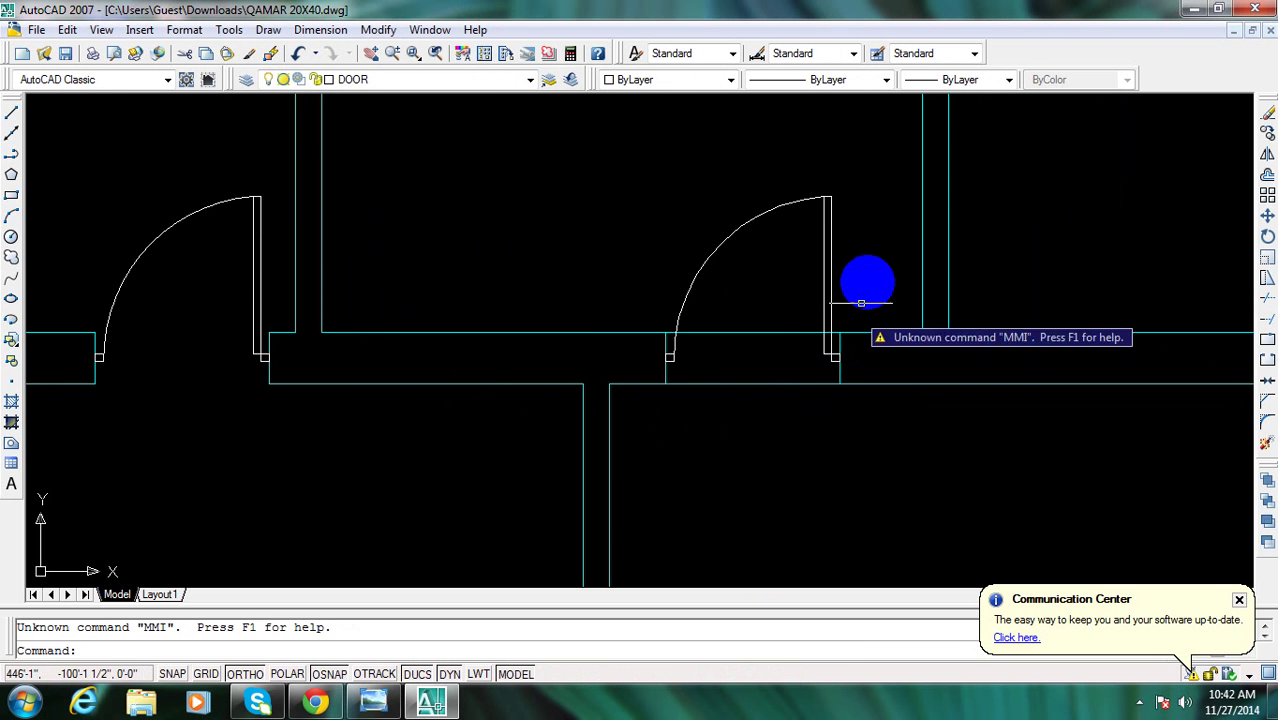
text(mi)
key(Return)
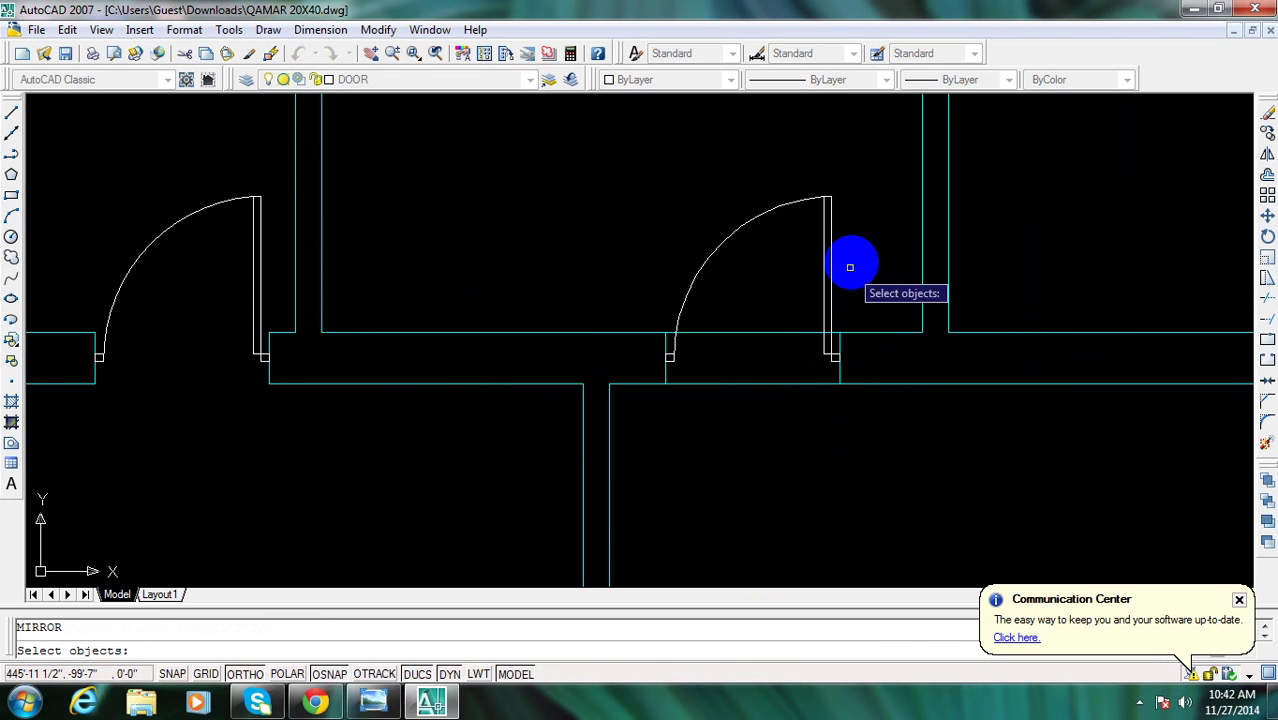
click(847, 263)
click(755, 215)
click(632, 310)
click(858, 408)
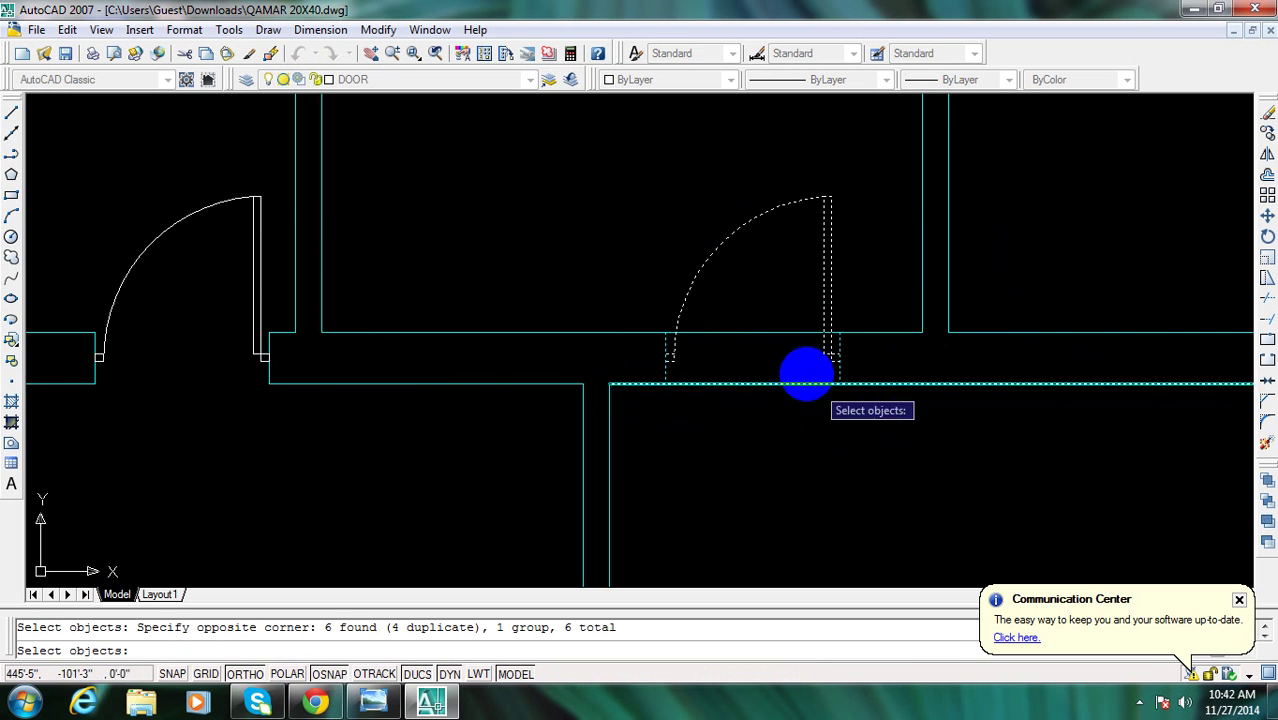
key(Return)
click(794, 355)
click(798, 428)
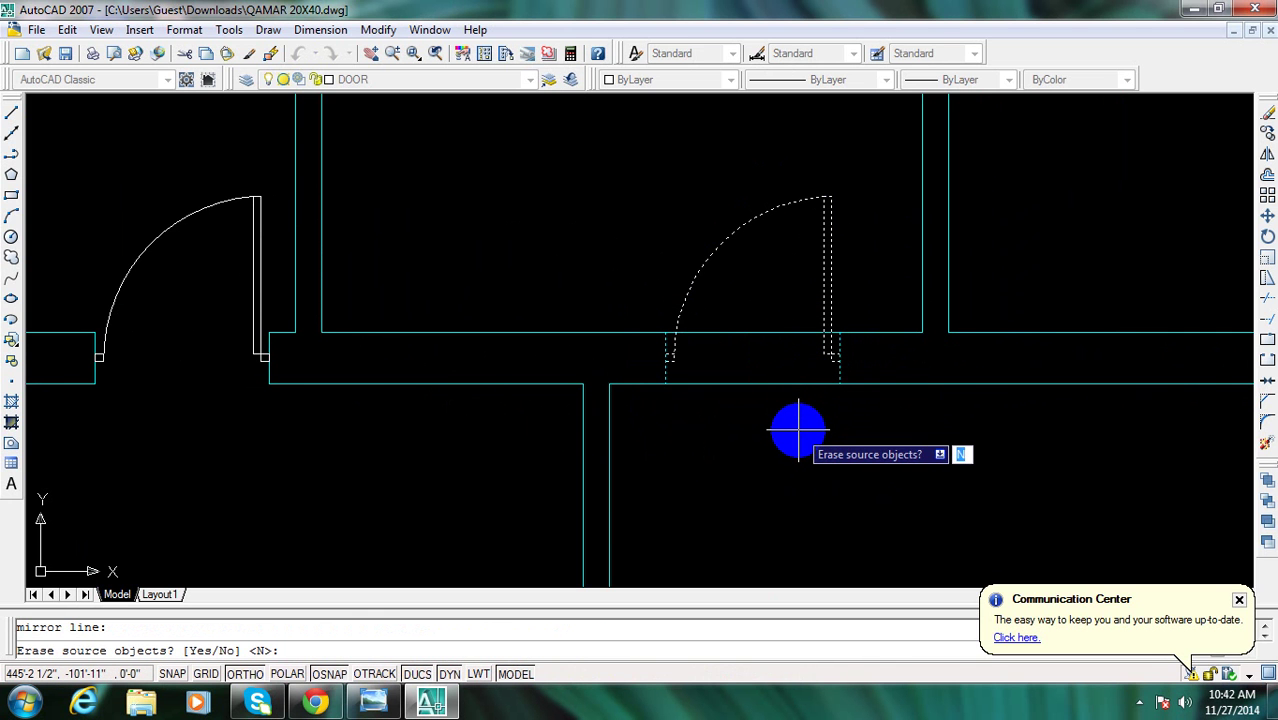
text(y)
key(Return)
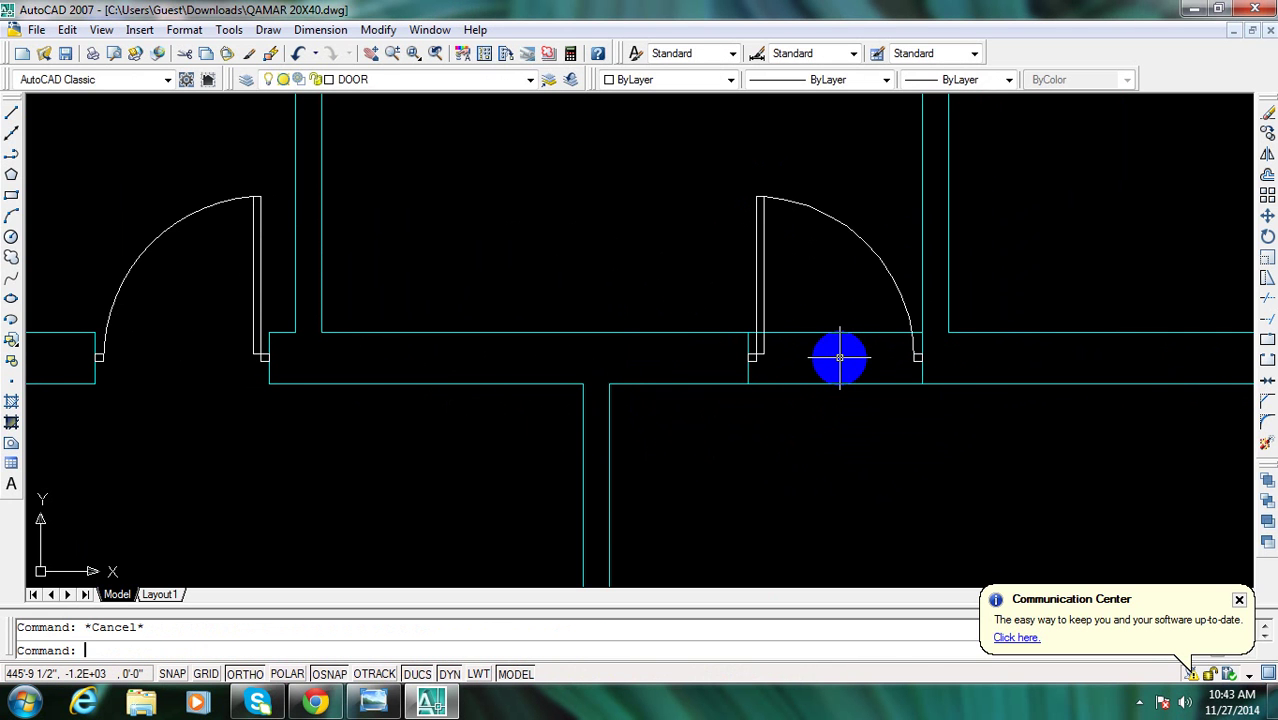
Move the mirrored door from its left corner into the wall opening
text(m)
key(Return)
key(Escape)
text(m)
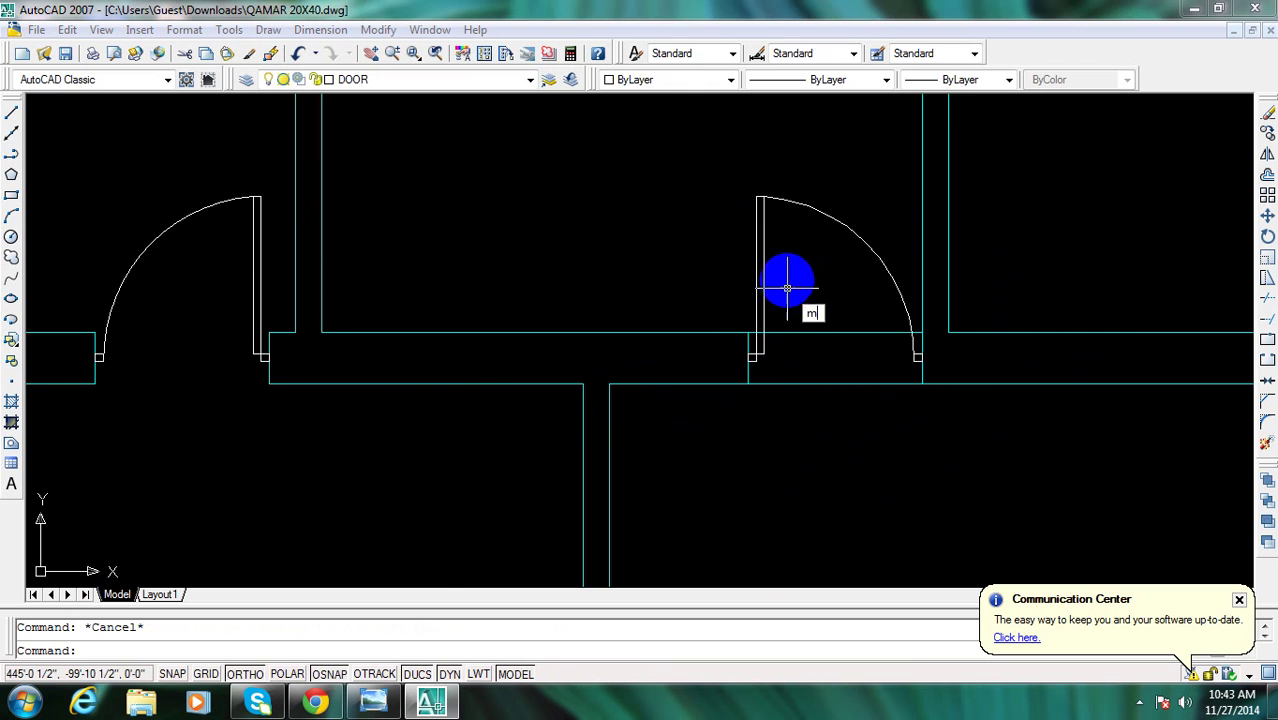
key(Return)
click(792, 255)
click(745, 241)
click(722, 265)
click(819, 391)
click(827, 288)
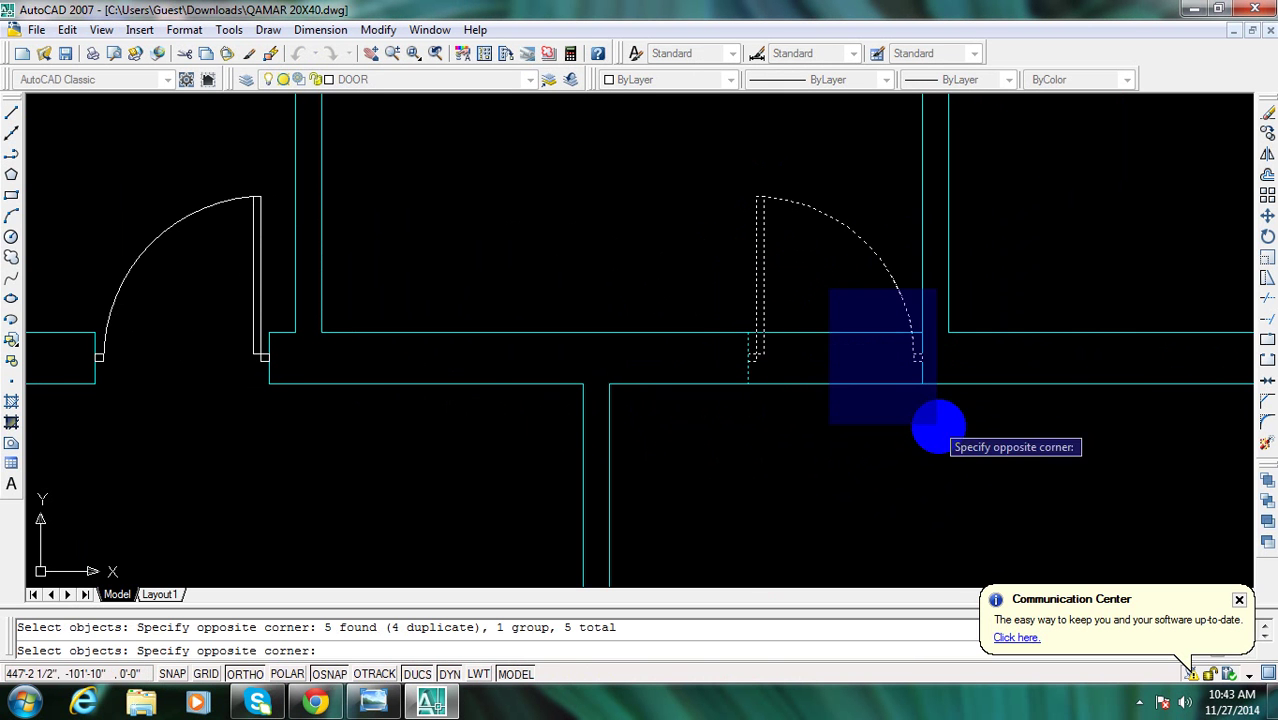
click(939, 425)
key(Return)
click(748, 332)
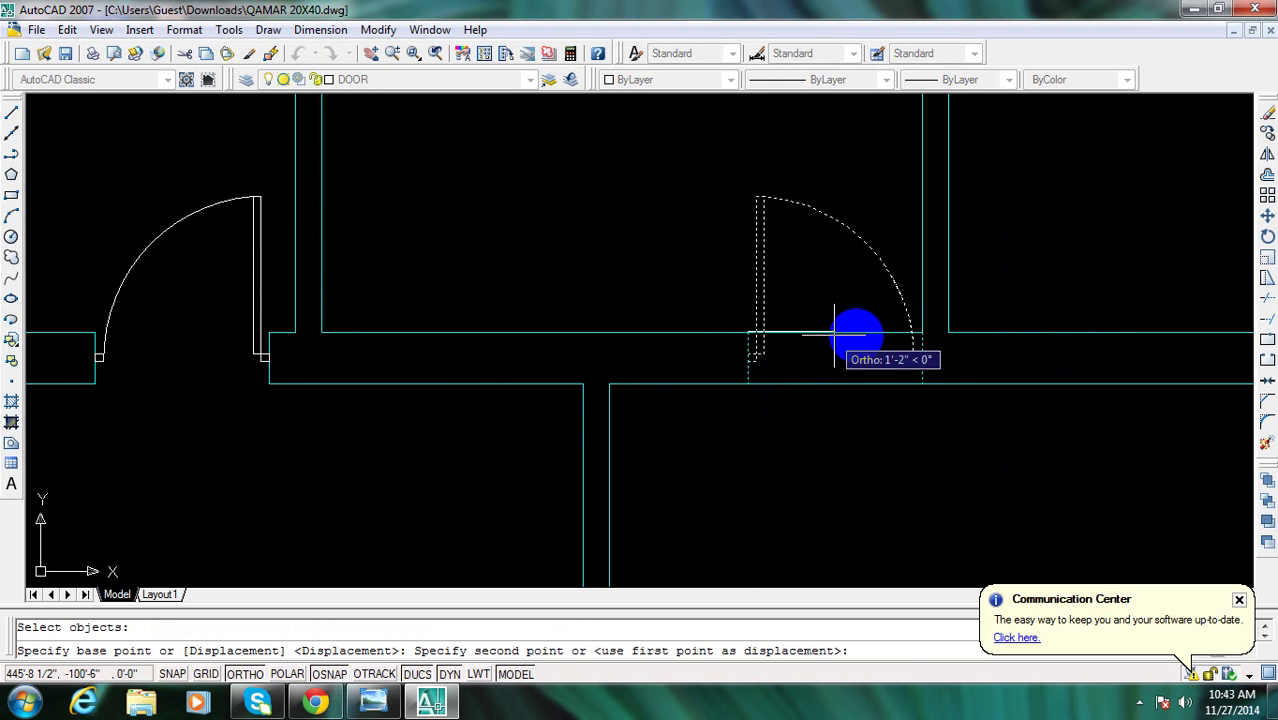
click(968, 330)
middle_drag(1007, 379, 750, 379)
key(Escape)
Using TRIM, select the door and both door jambs as cutting edges
text(tr)
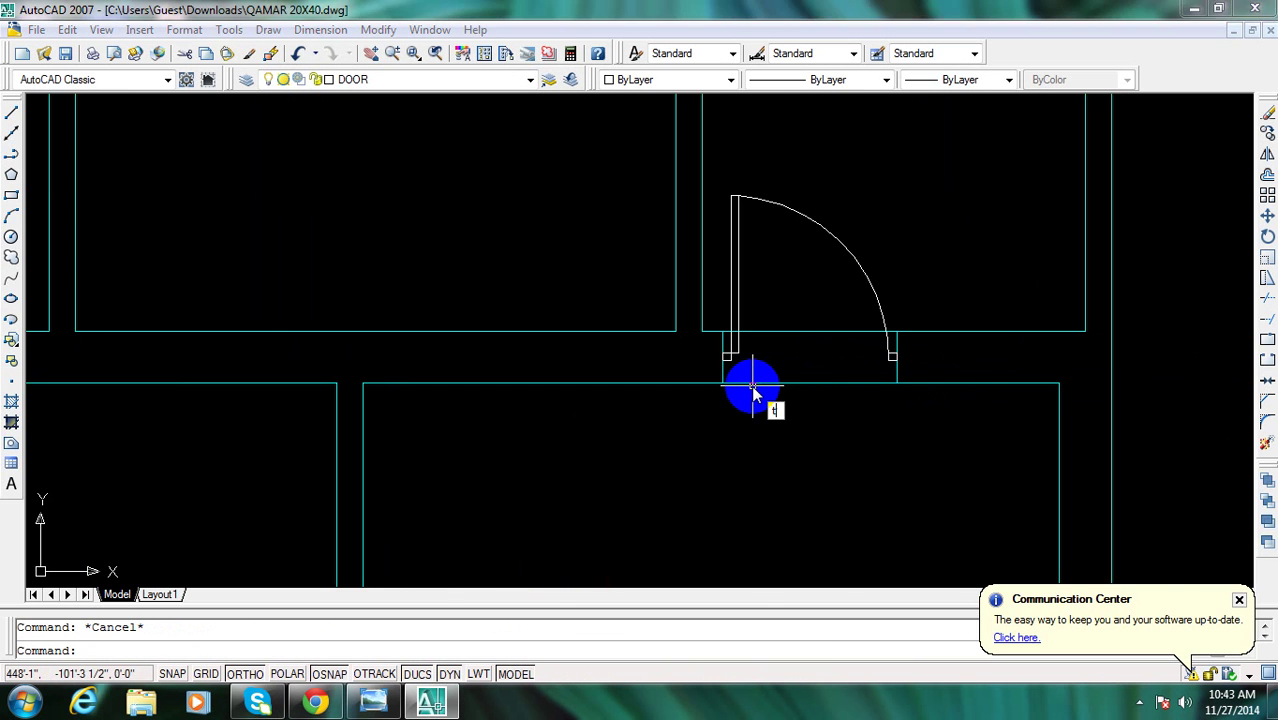
key(Return)
scroll(745, 332, up, 3)
click(722, 394)
click(788, 440)
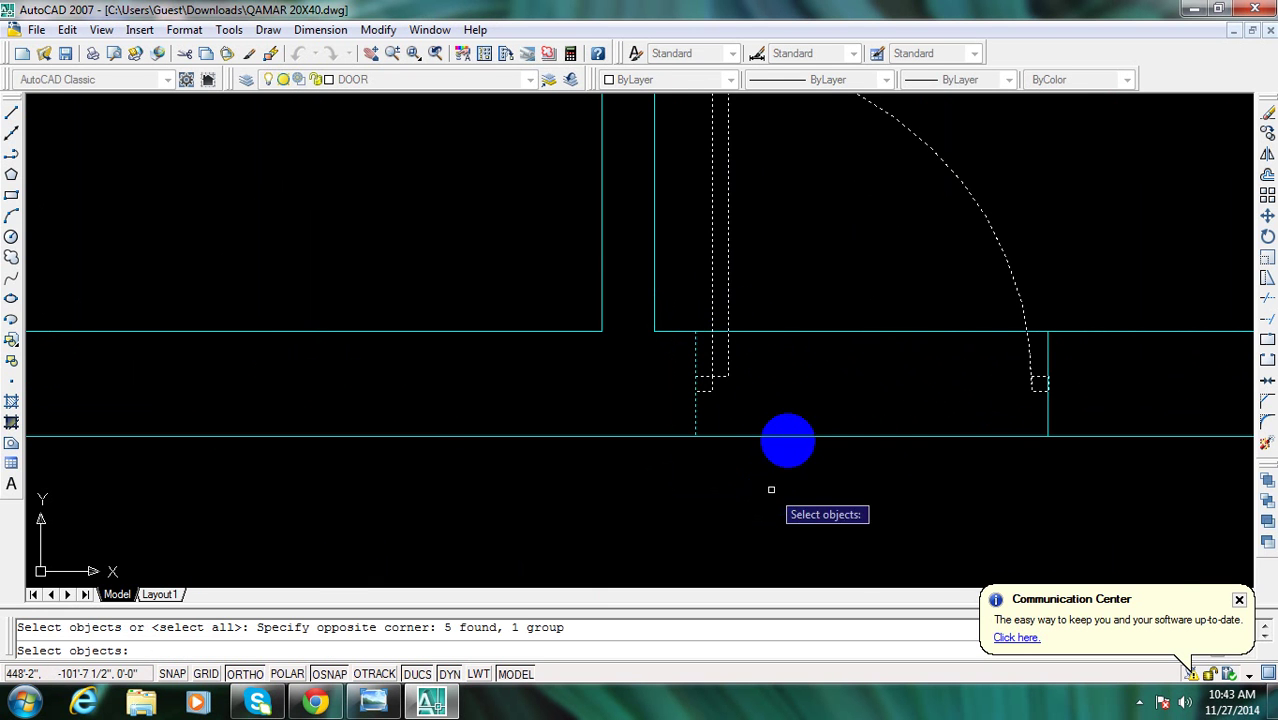
key(Escape)
text(tr)
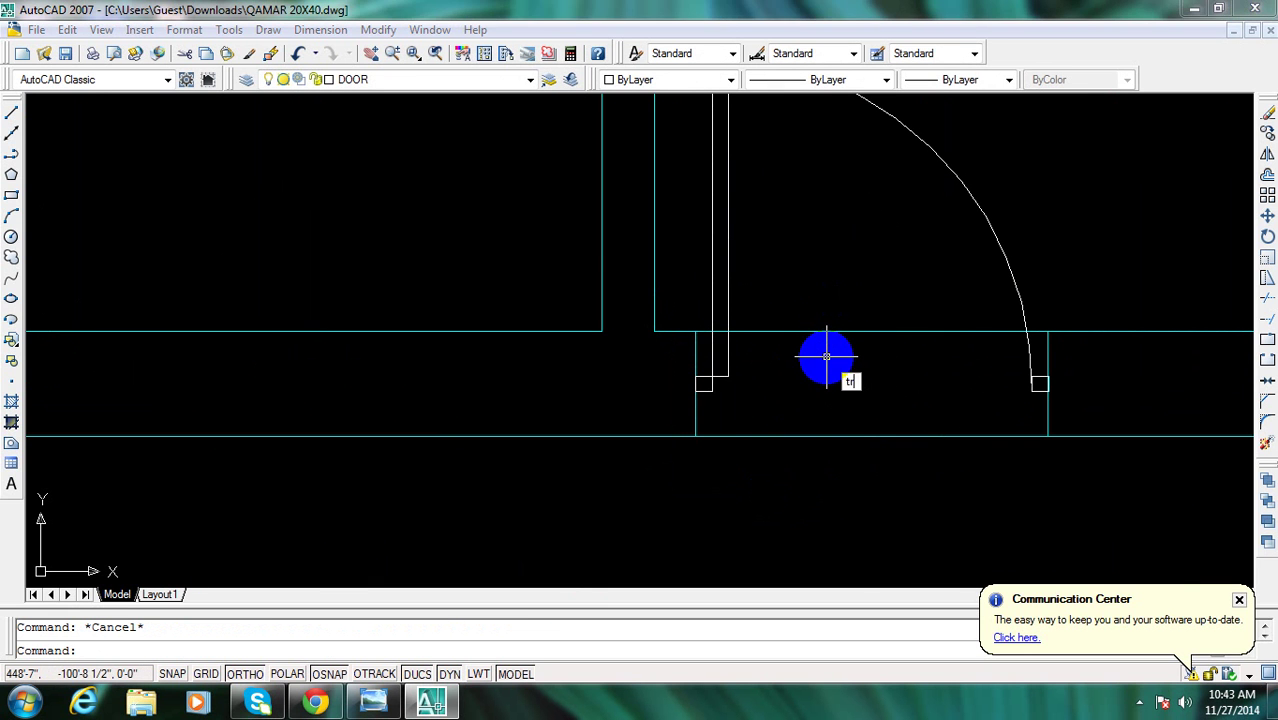
key(Return)
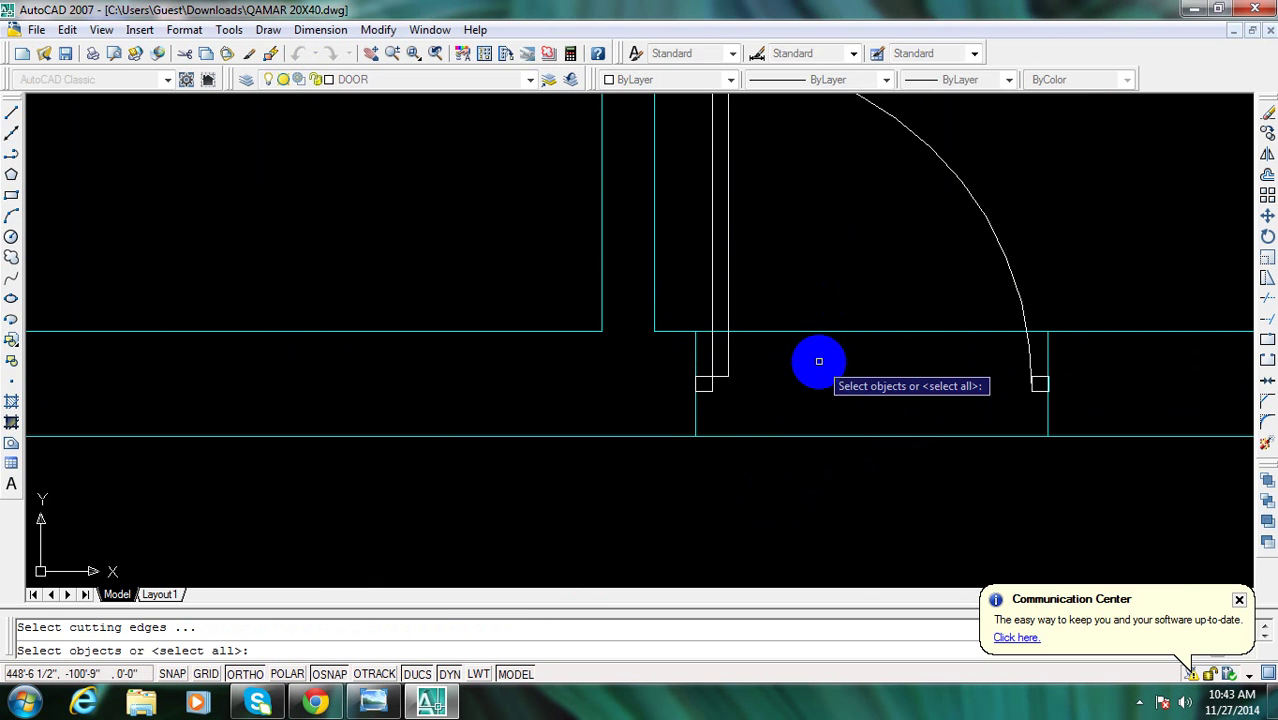
click(684, 318)
click(751, 497)
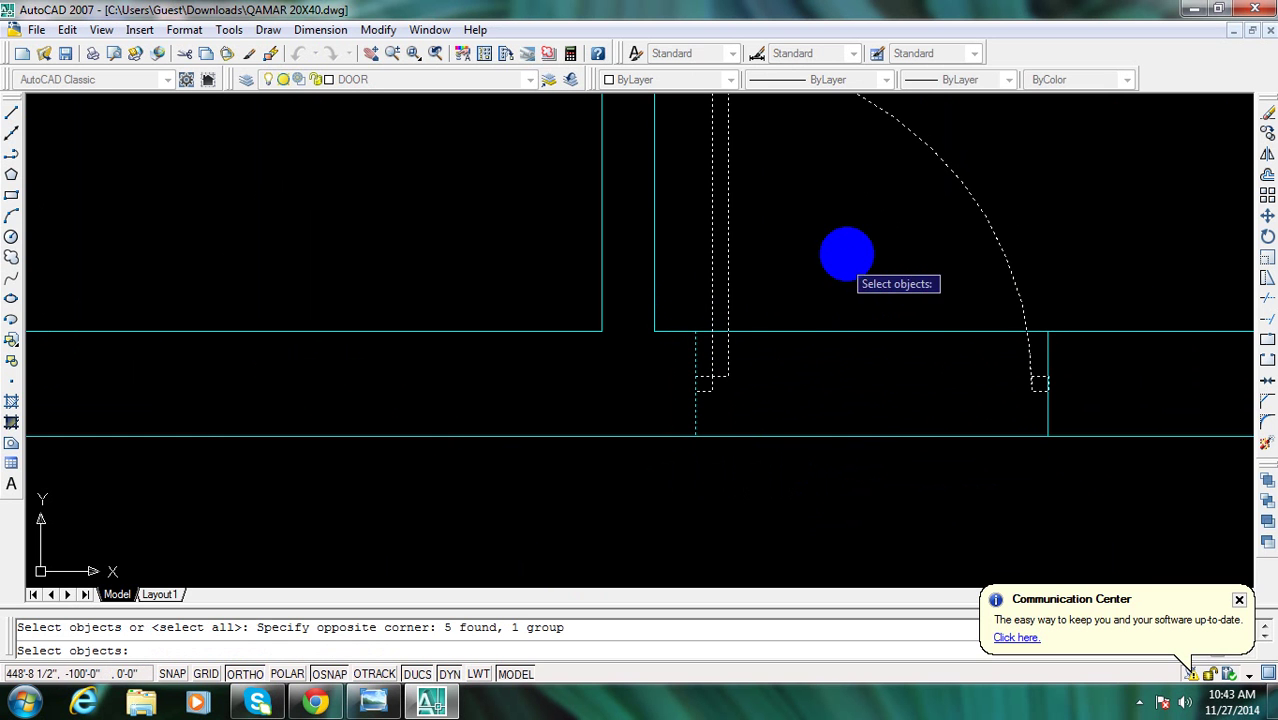
click(860, 242)
click(1036, 452)
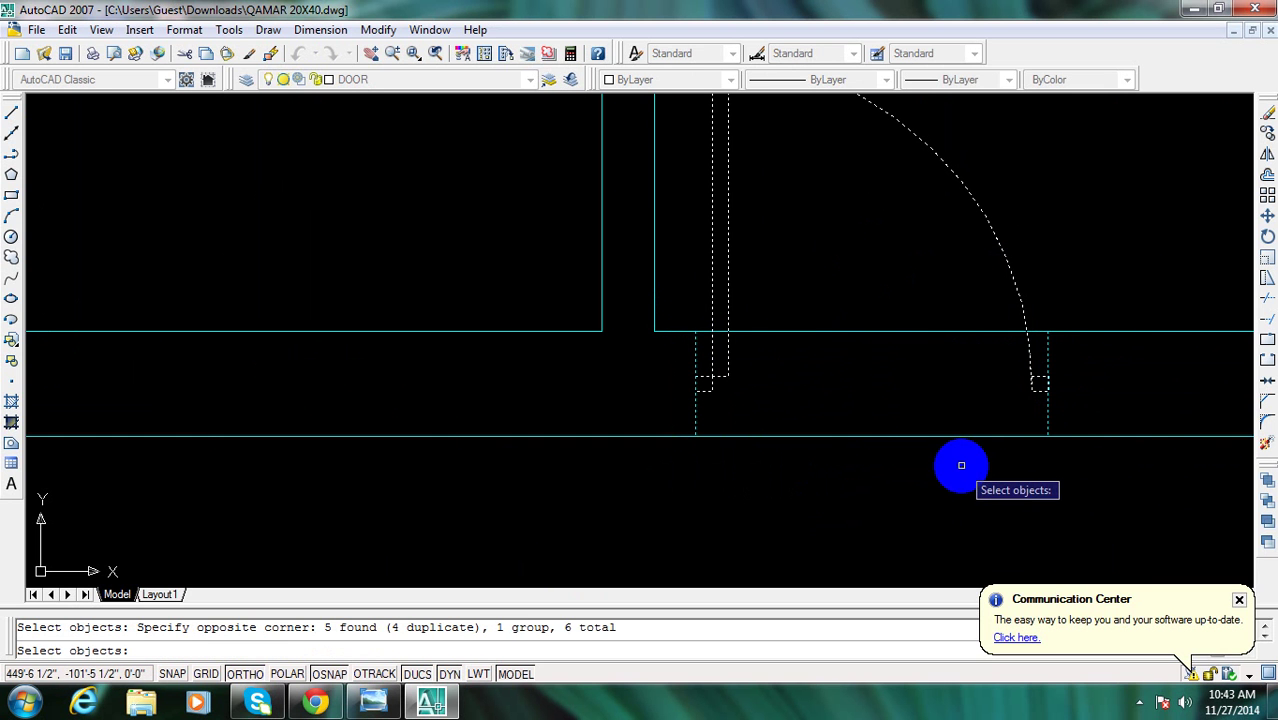
key(Return)
Trim both wall lines between the jambs to open the right bath doorway
click(958, 502)
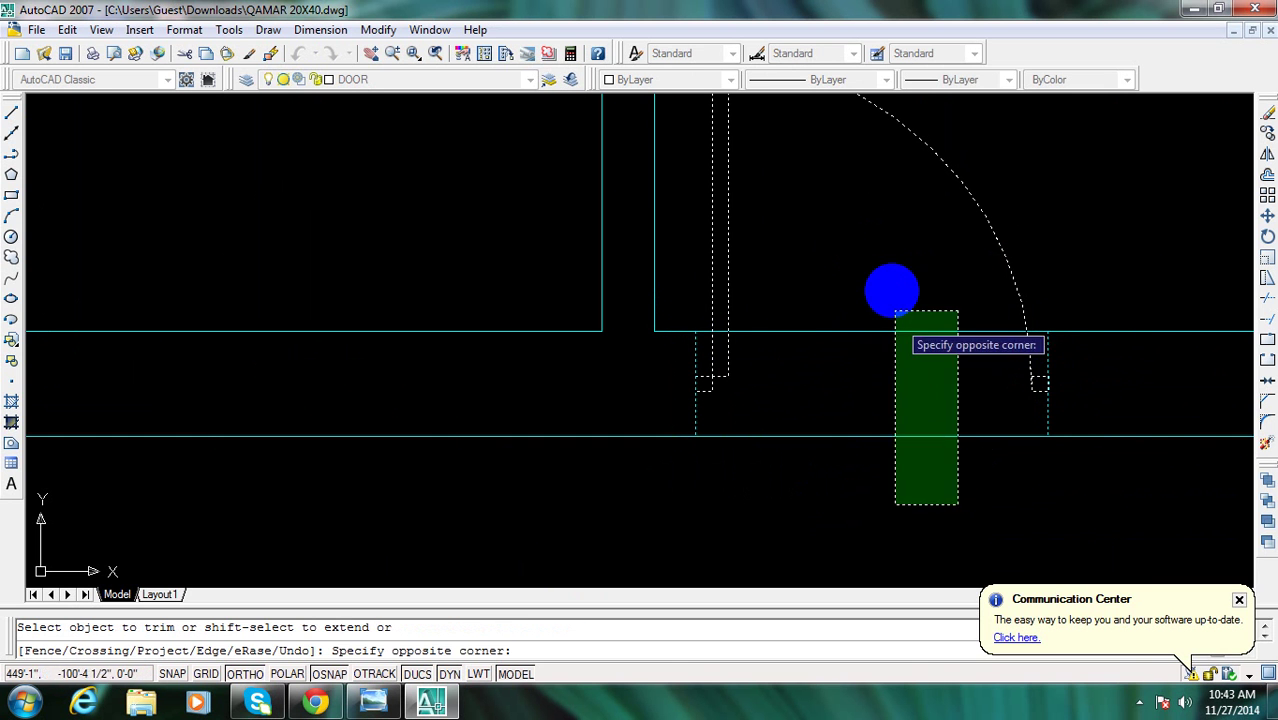
click(890, 318)
scroll(705, 337, up, 2)
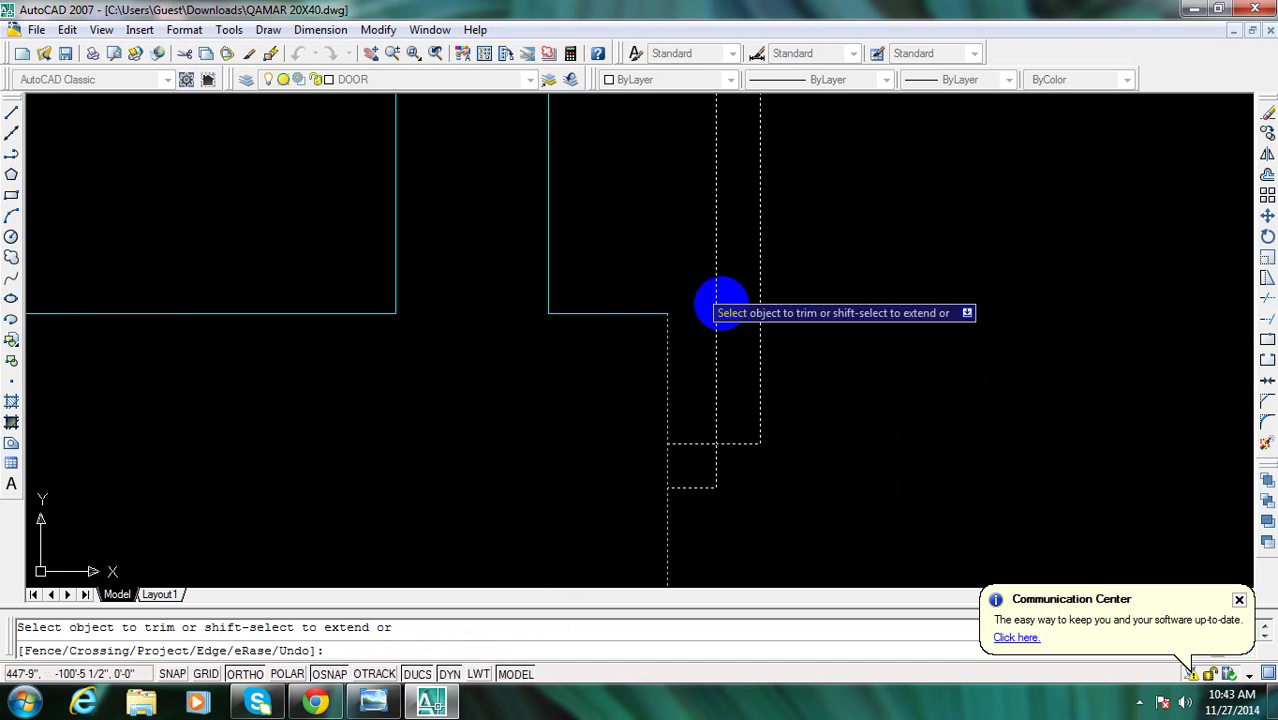
scroll(806, 381, down, 1)
scroll(1104, 340, up, 2)
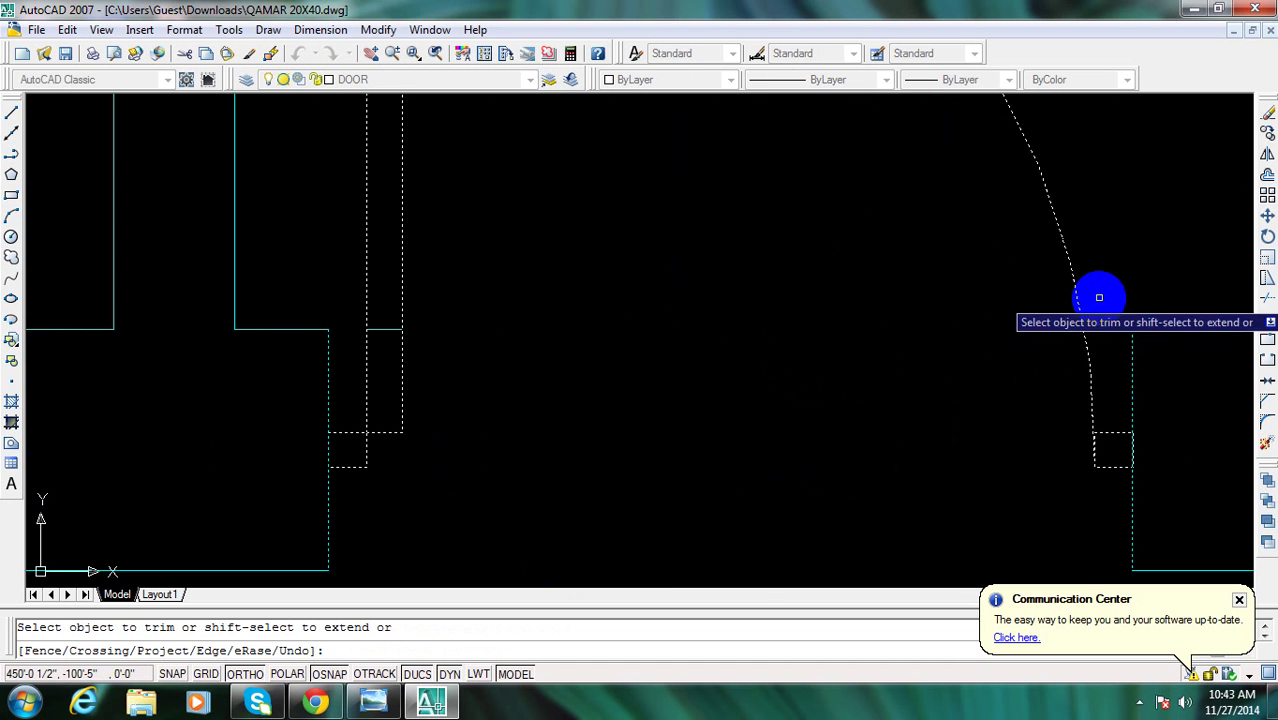
key(Escape)
Reposition the floor plan view and bring up the reference plan in Photo Viewer
text(e)
key(Return)
right_click(348, 300)
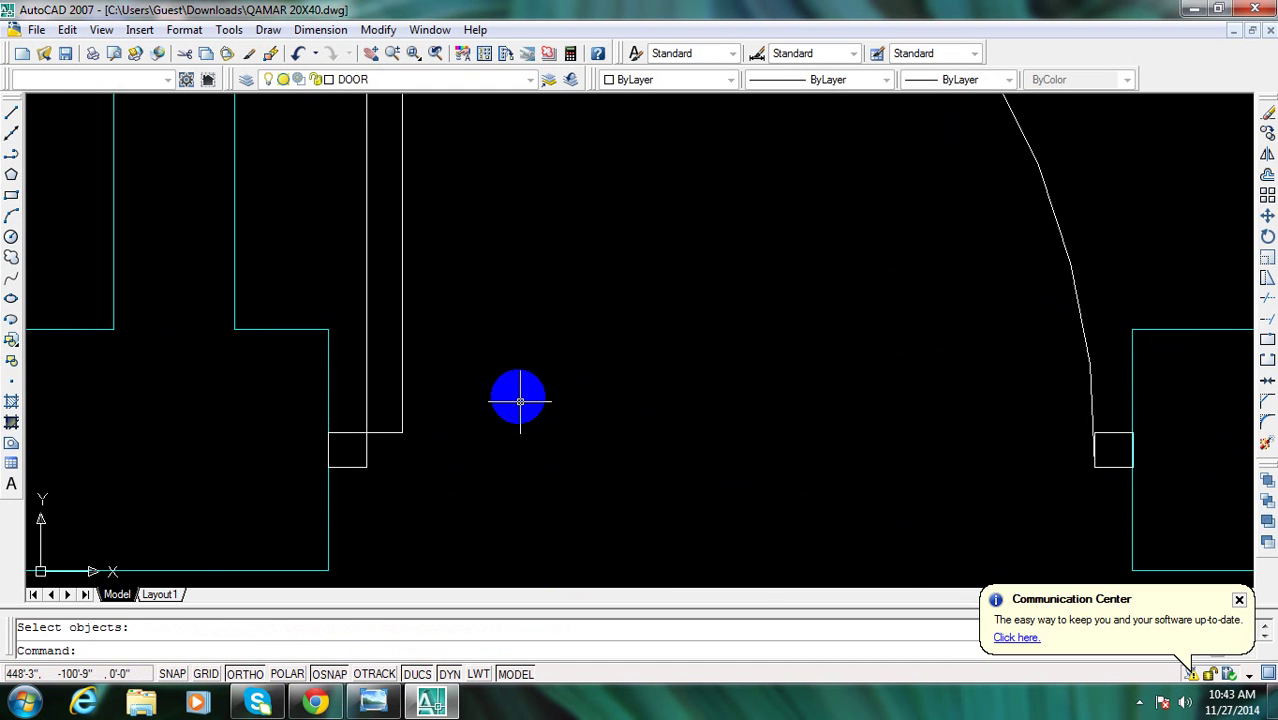
scroll(515, 394, down, 3)
scroll(515, 394, down, 4)
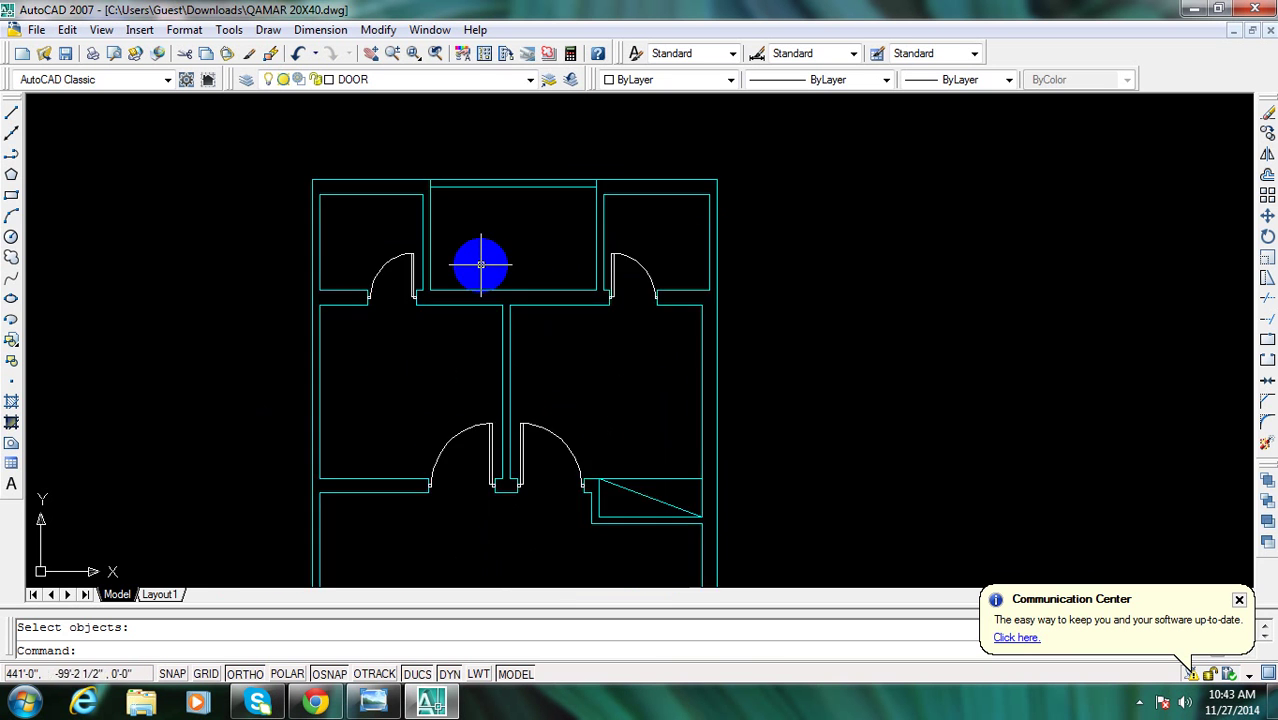
scroll(476, 241, up, 2)
middle_drag(476, 241, 507, 263)
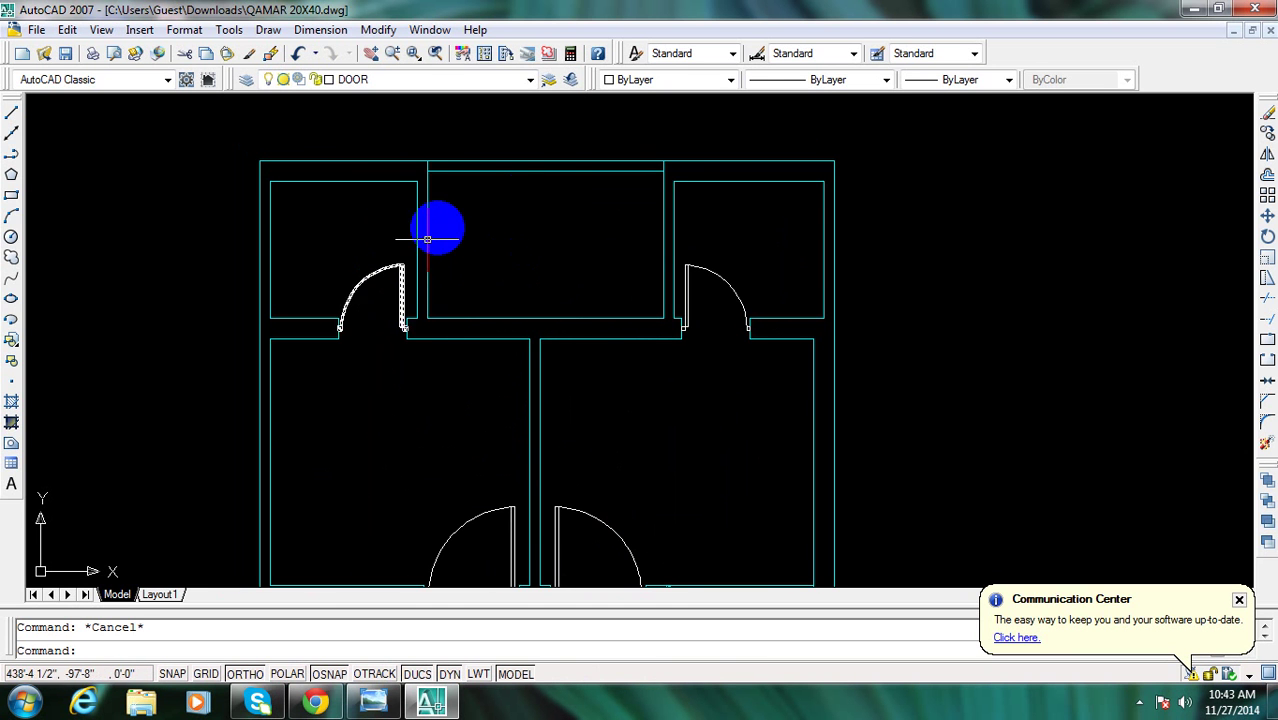
key(Escape)
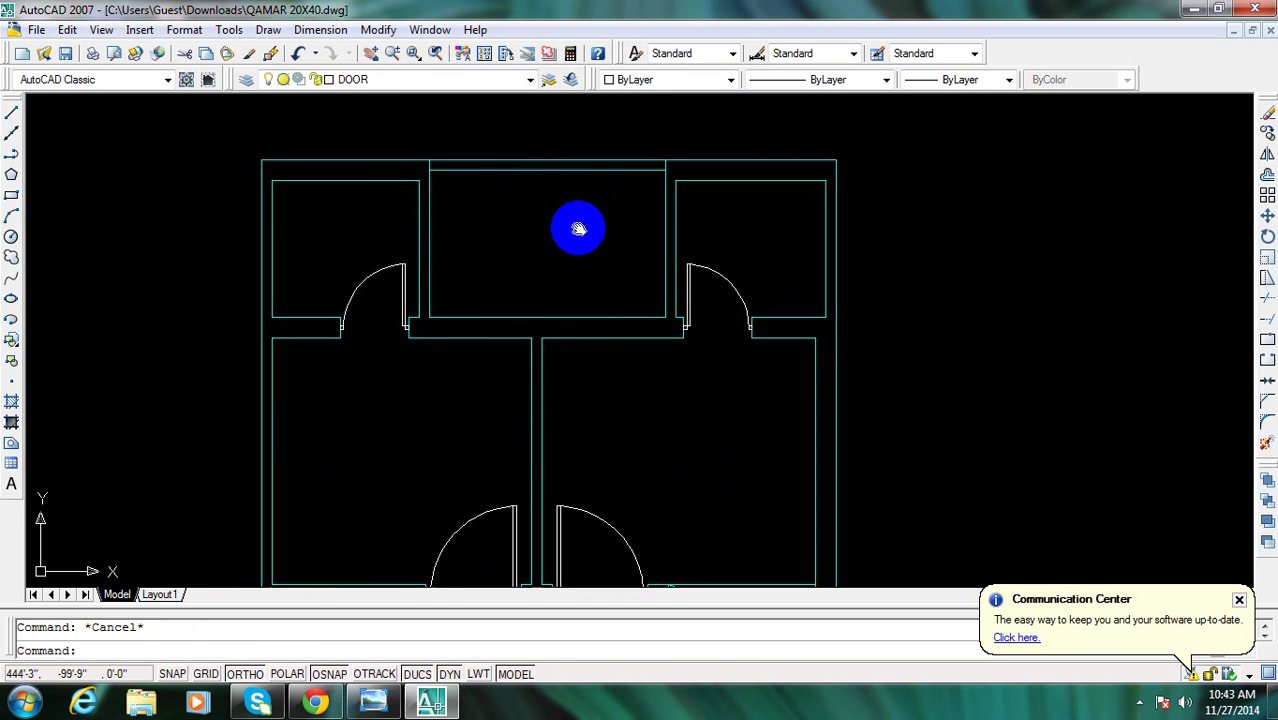
scroll(584, 277, down, 2)
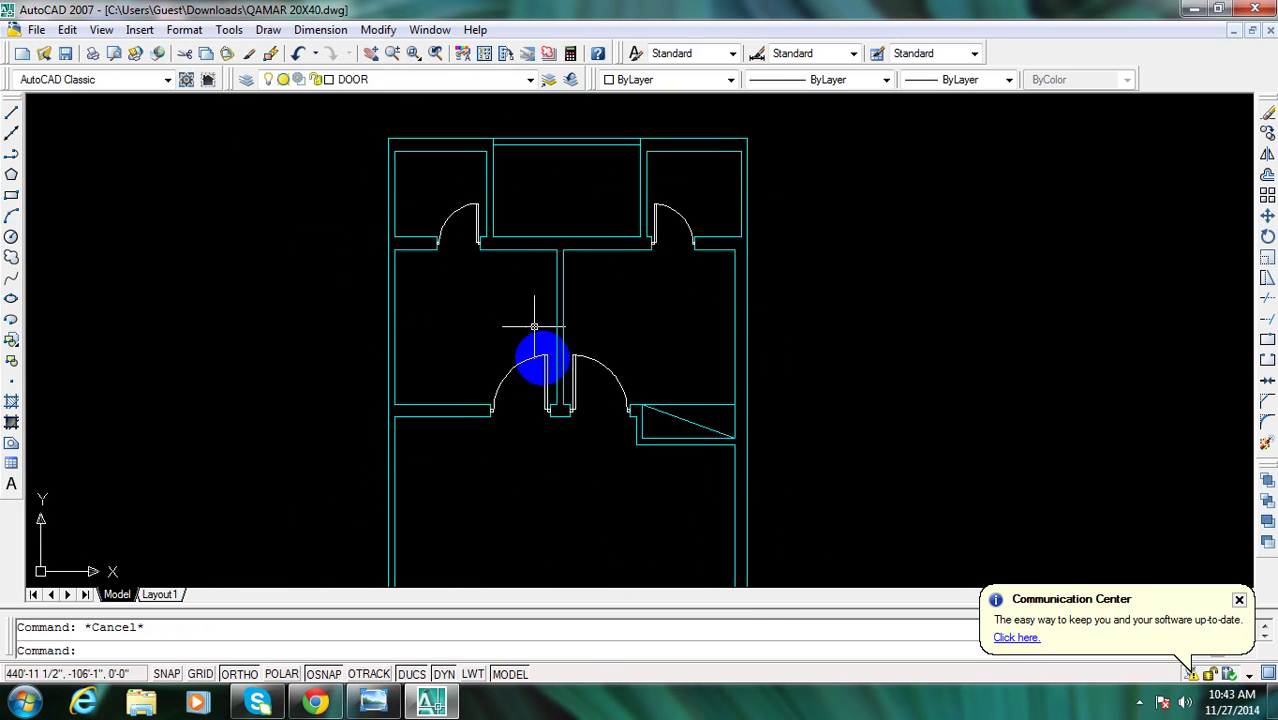
middle_drag(513, 348, 522, 293)
click(397, 700)
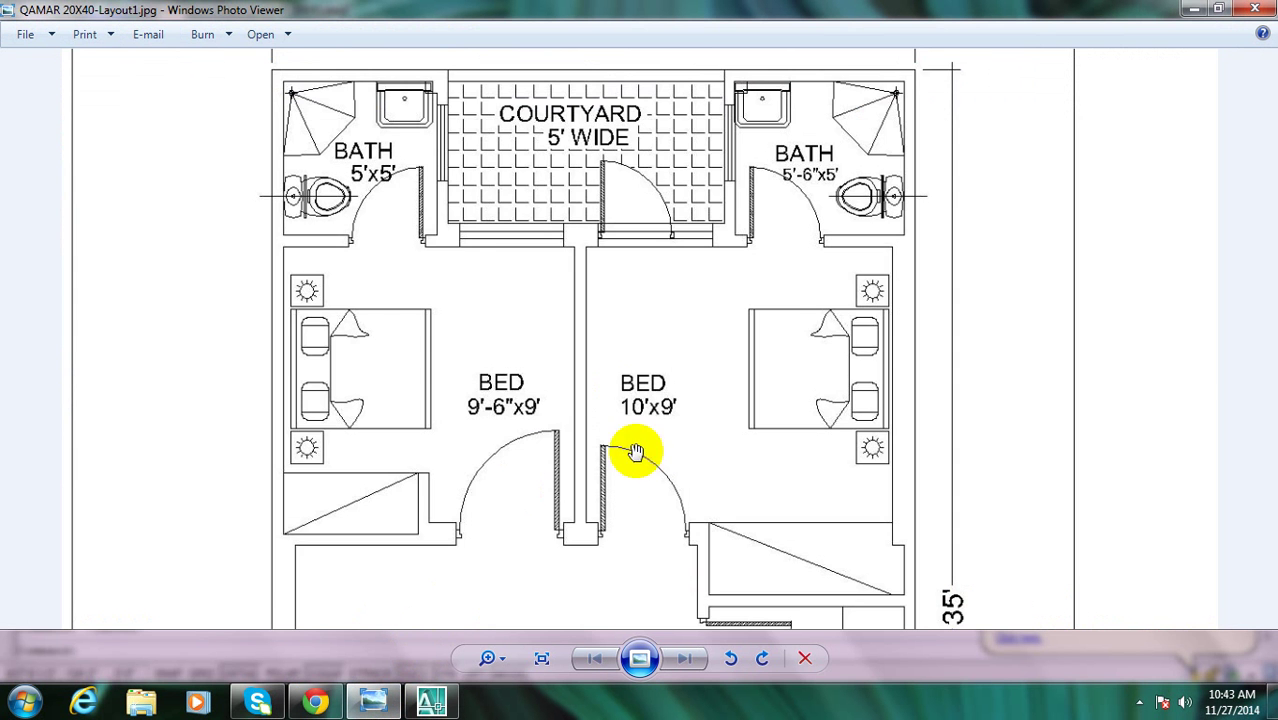
Zoom the reference image onto the kitchen layout, then go back to the AutoCAD drawing
scroll(636, 452, down, 3)
scroll(639, 516, up, 2)
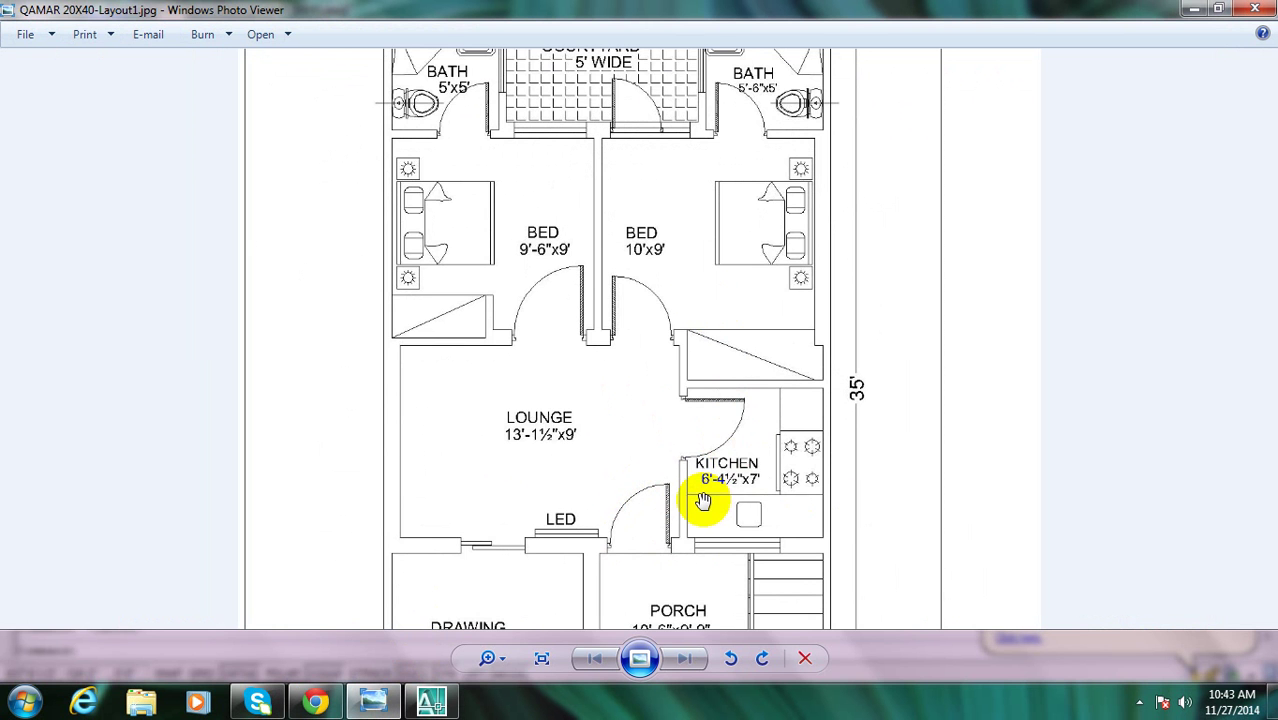
scroll(704, 500, up, 1)
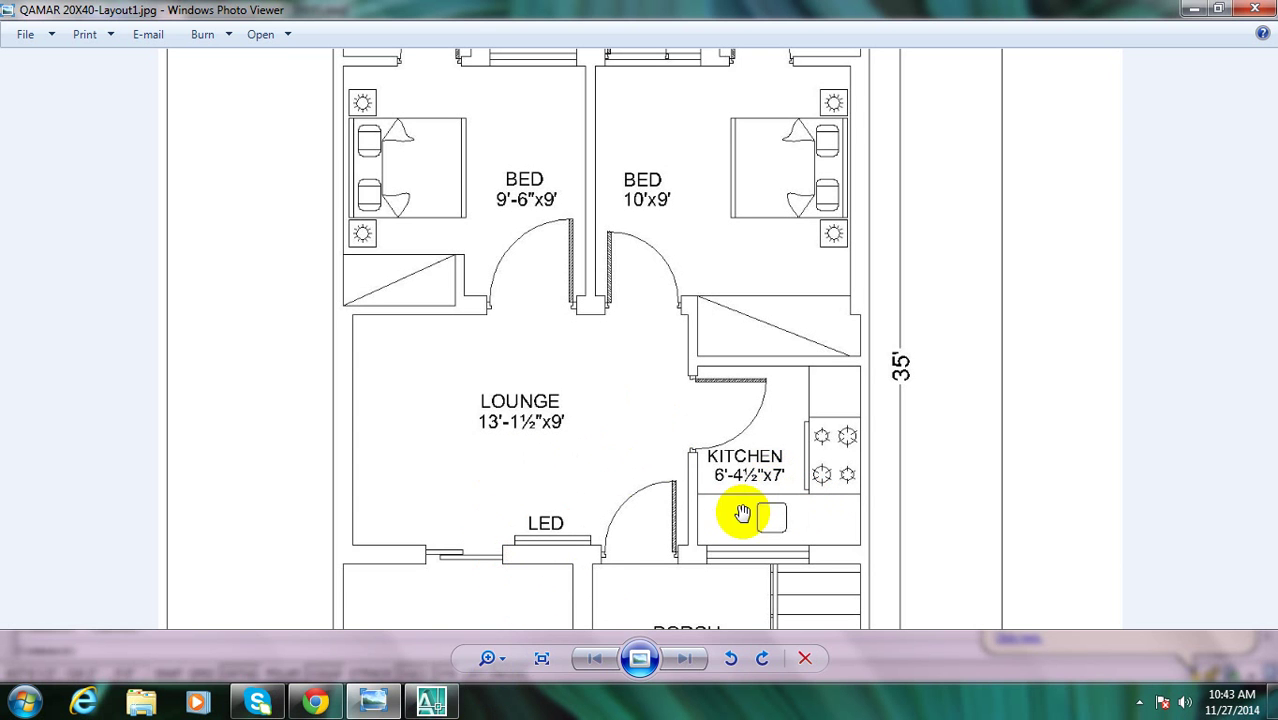
click(432, 702)
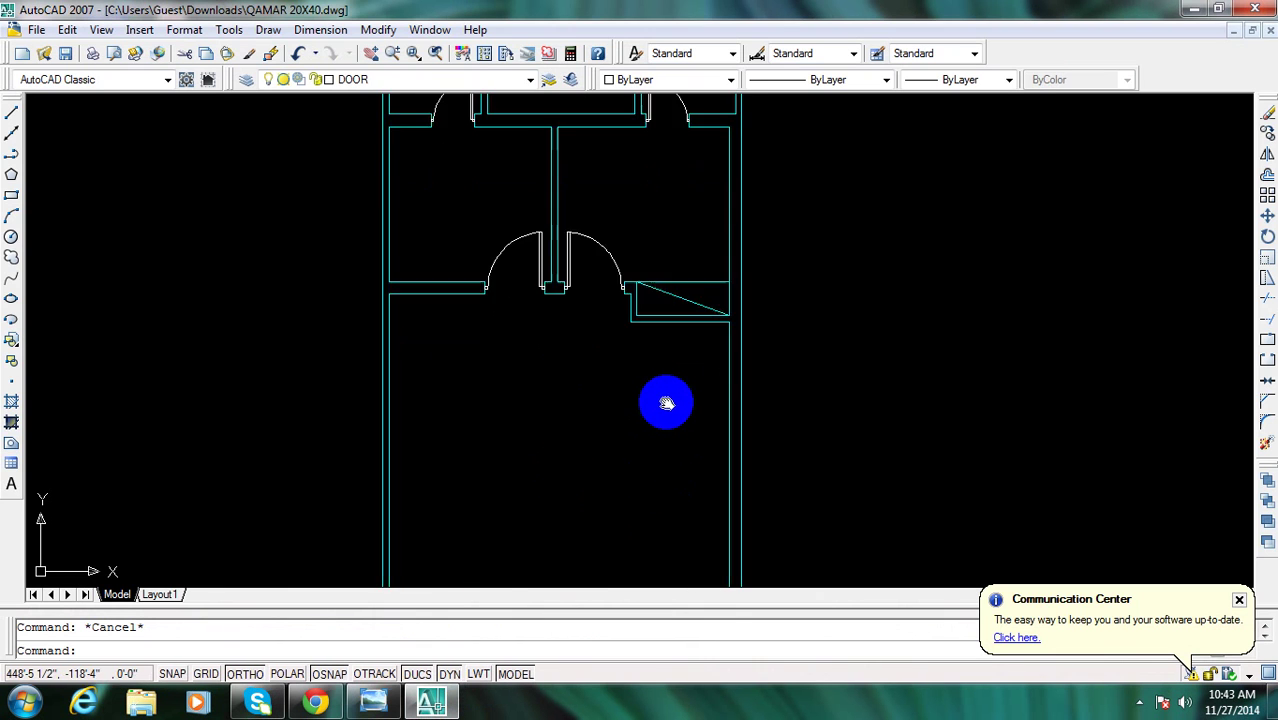
Offset the wall line 7' downward to form the kitchen counter line
scroll(664, 370, up, 2)
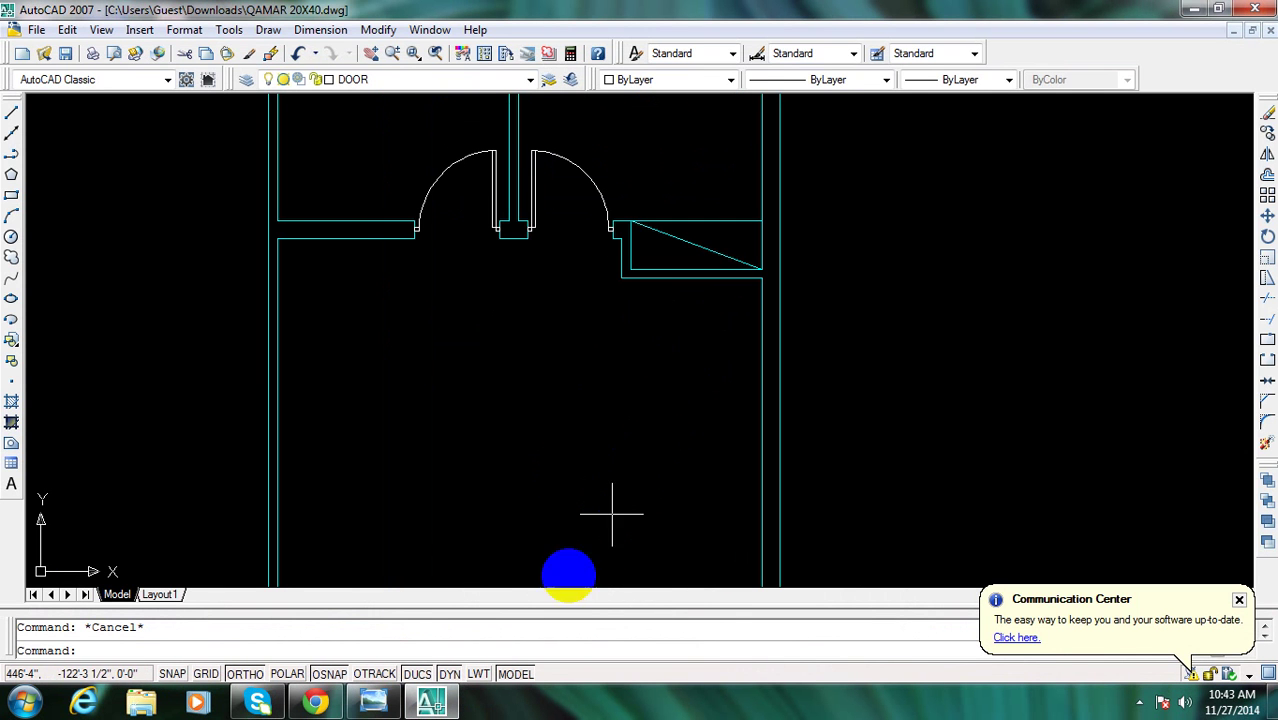
text(o)
key(Return)
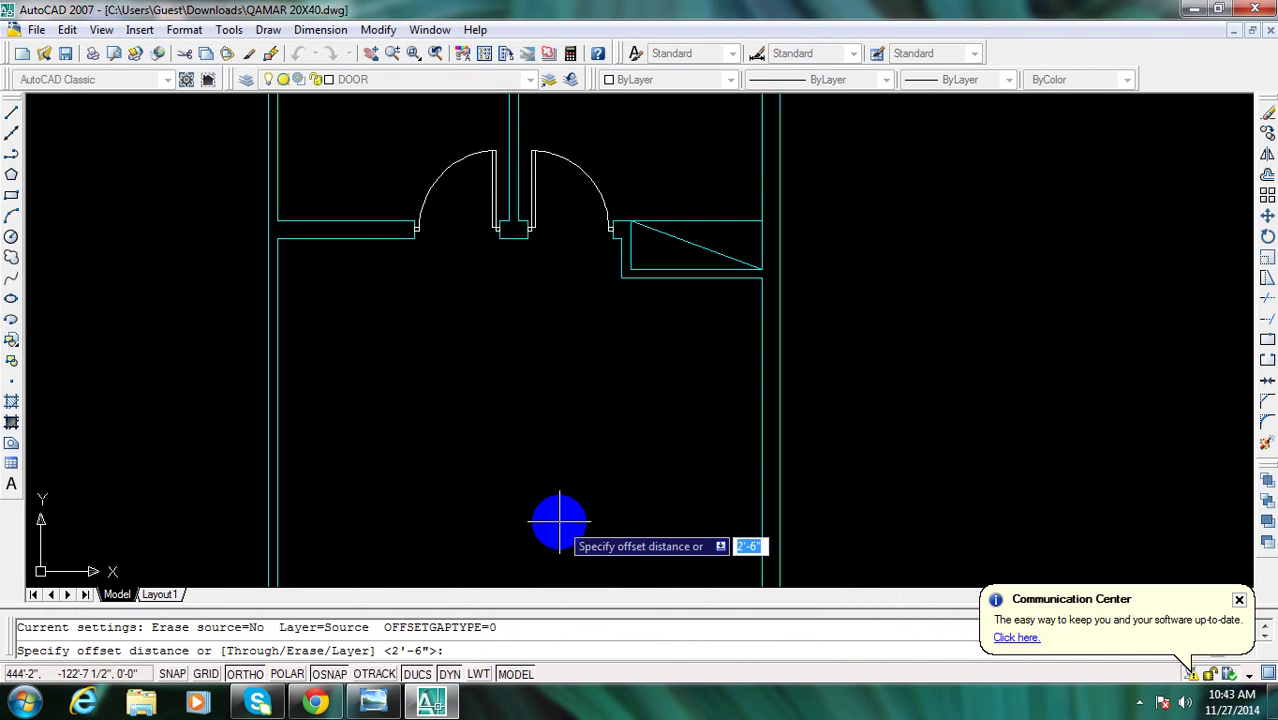
key(Escape)
key(alt+Tab)
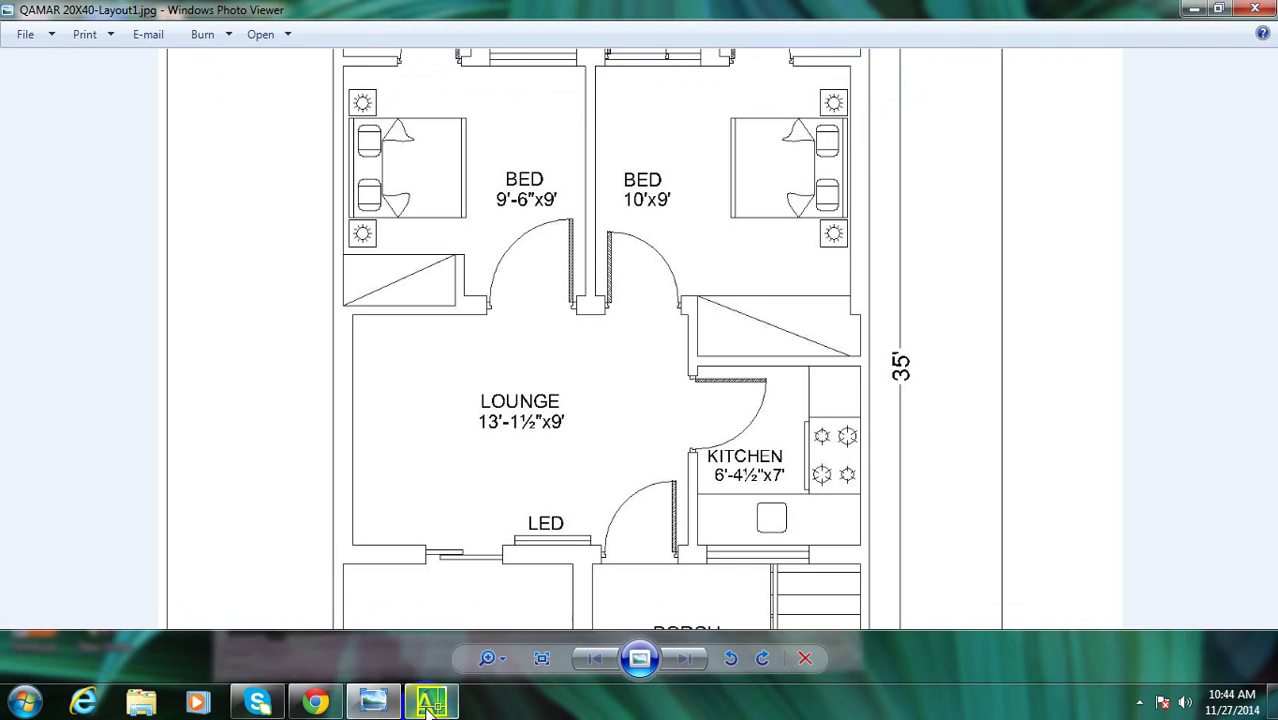
key(alt+Tab)
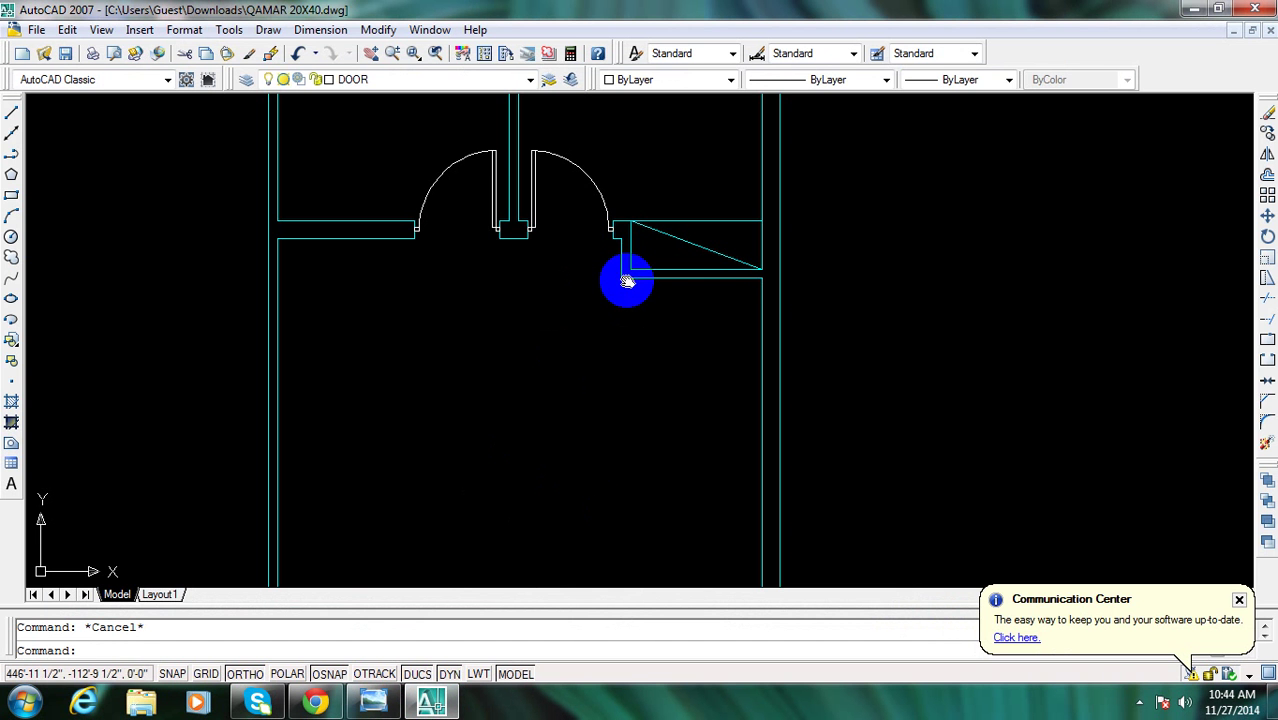
text(o)
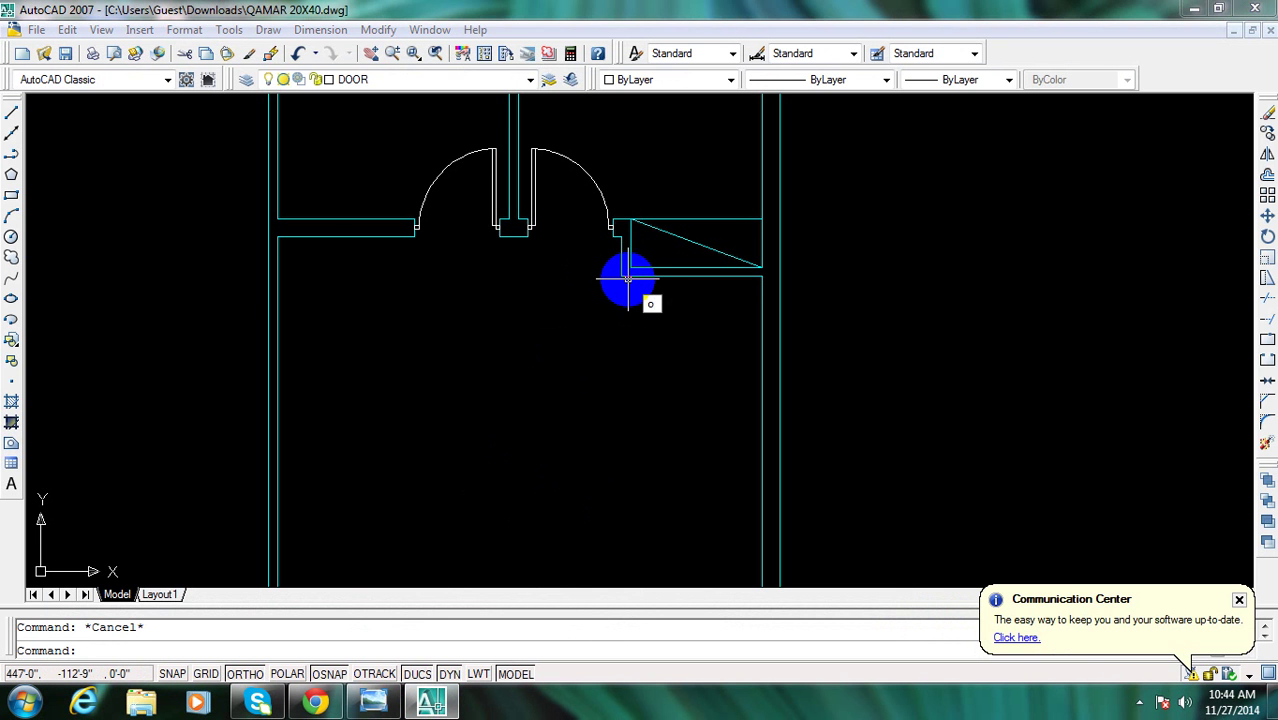
key(Return)
text(7')
key(Return)
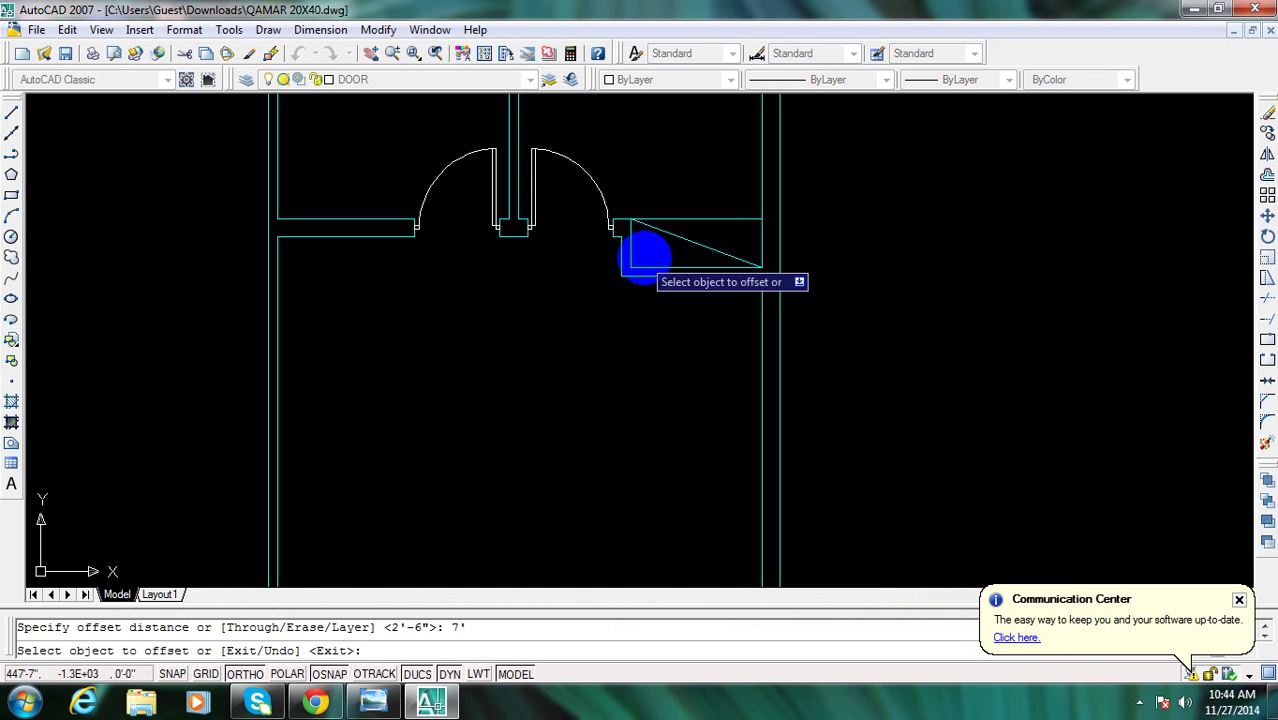
click(656, 274)
click(665, 419)
key(Escape)
Extend the counter line to the left wall
scroll(665, 370, up, 3)
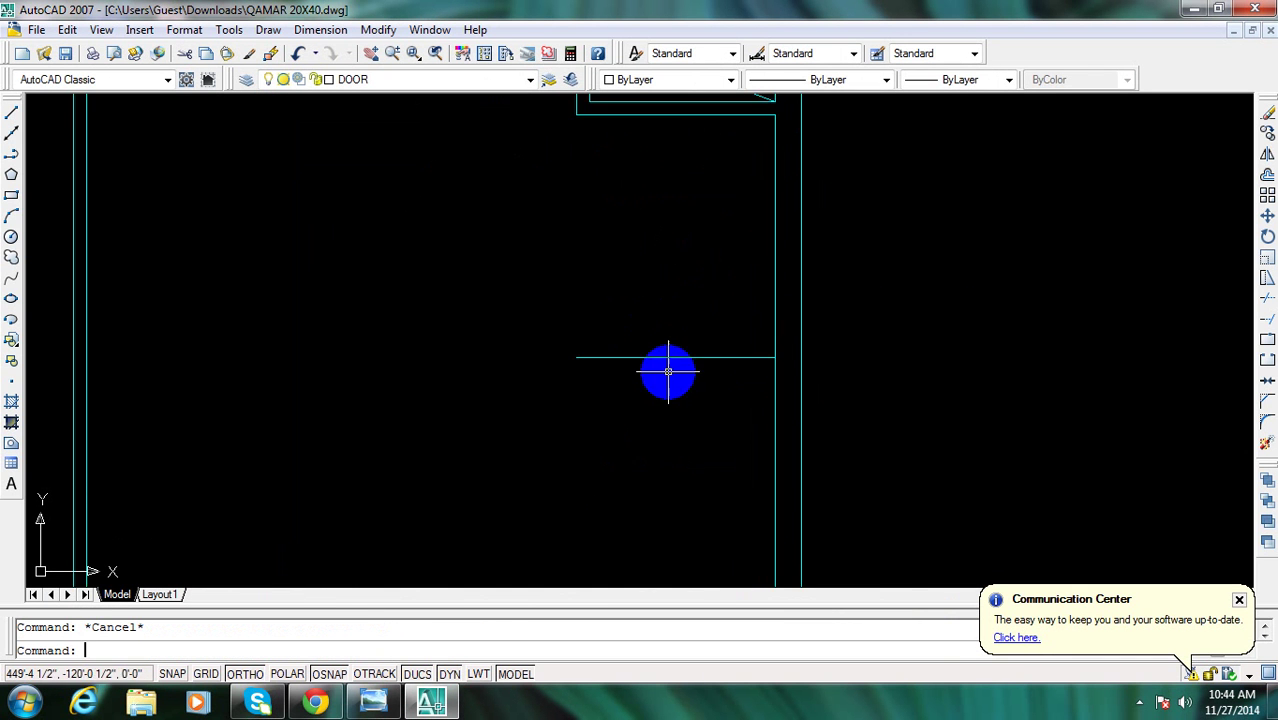
middle_drag(668, 372, 782, 369)
text(ex)
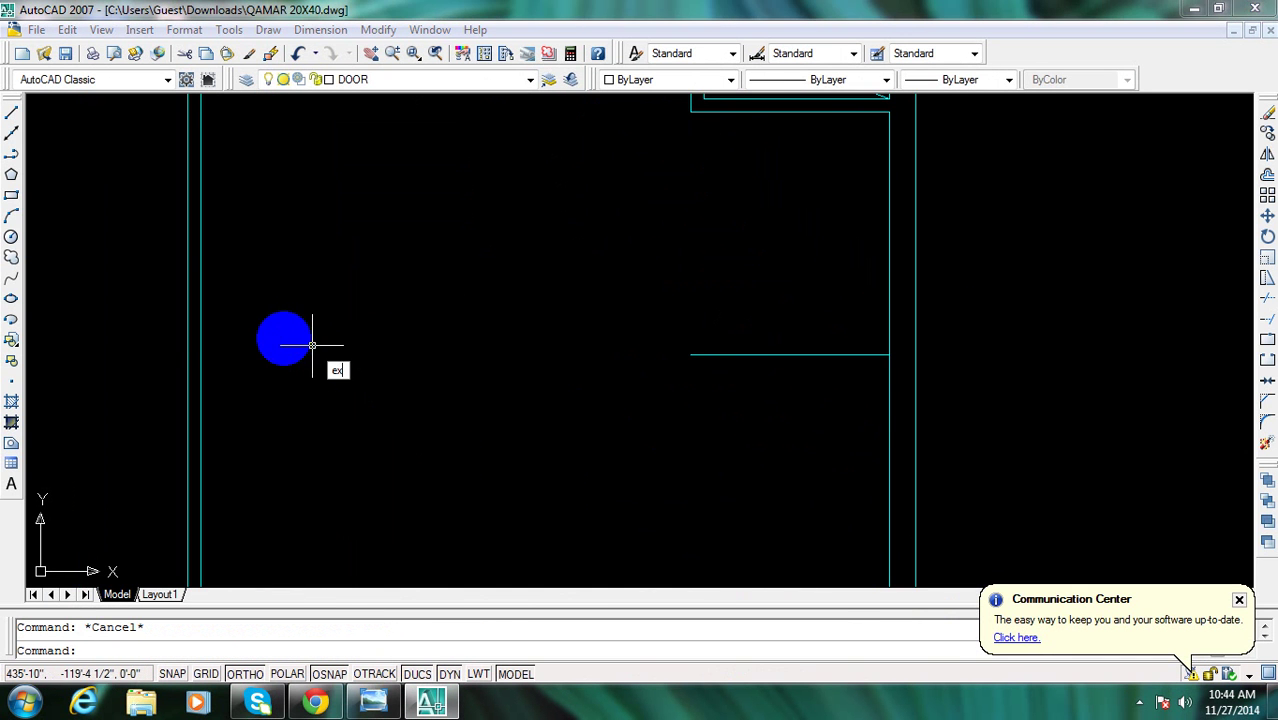
key(Return)
click(199, 327)
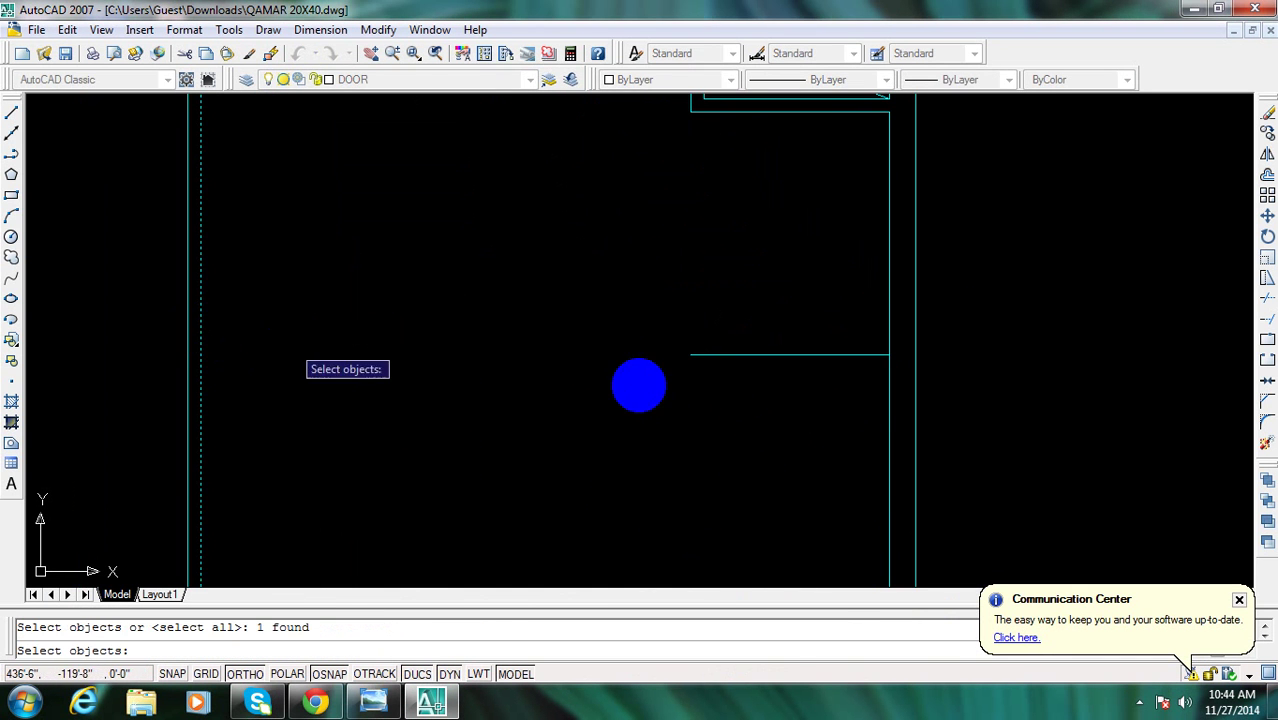
key(Return)
click(700, 356)
key(Escape)
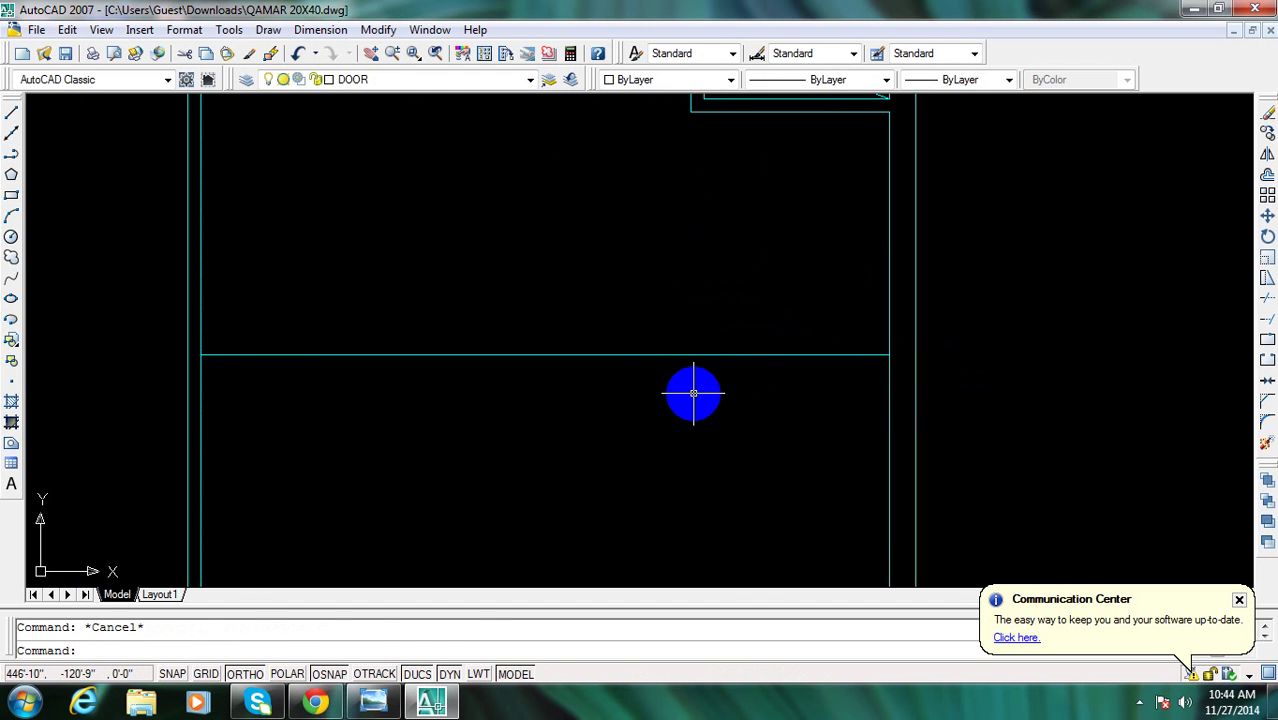
Offset the counter line 9 below to add a parallel line, then bring up the reference plan
text(o)
key(Return)
text(9)
key(Return)
click(690, 410)
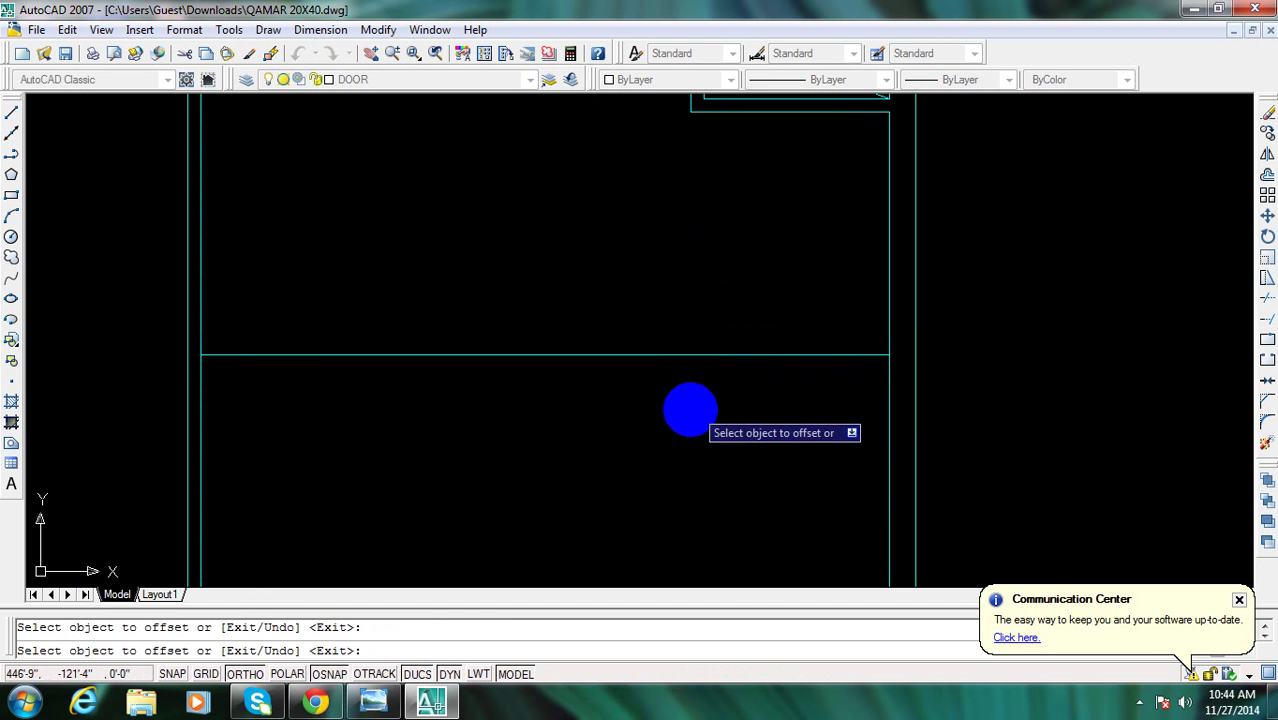
click(573, 531)
key(Escape)
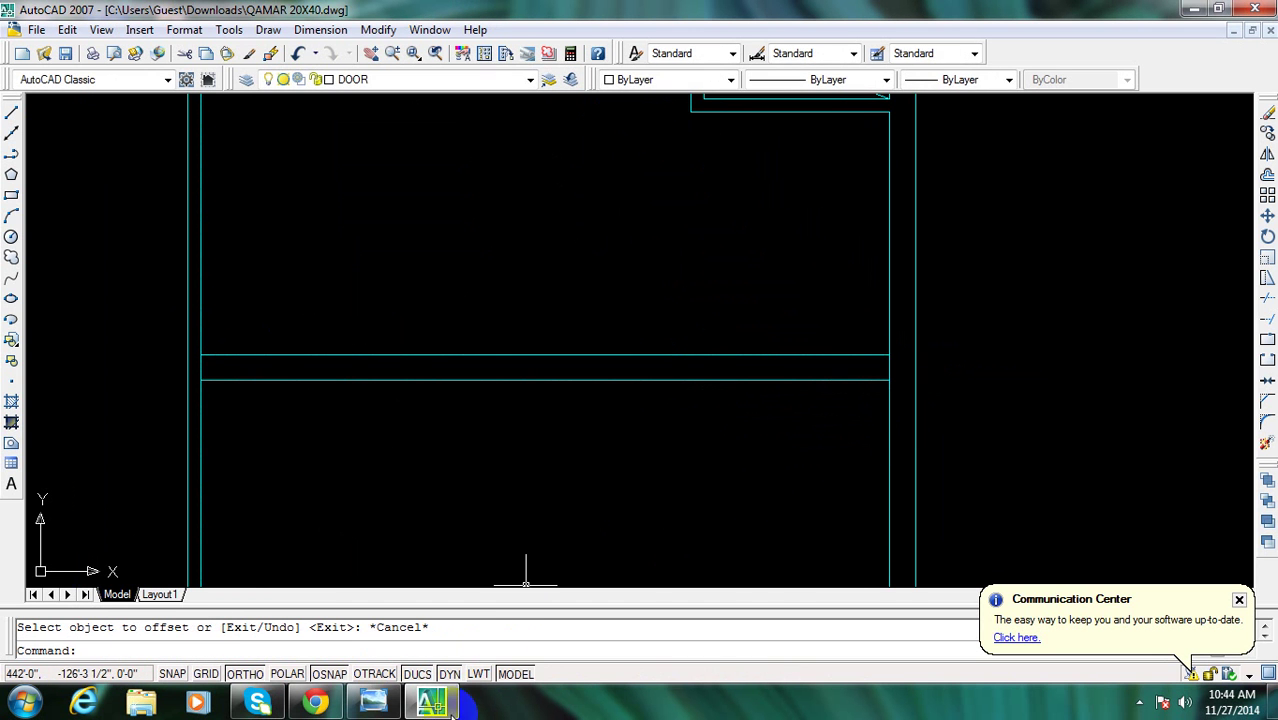
click(432, 703)
click(440, 705)
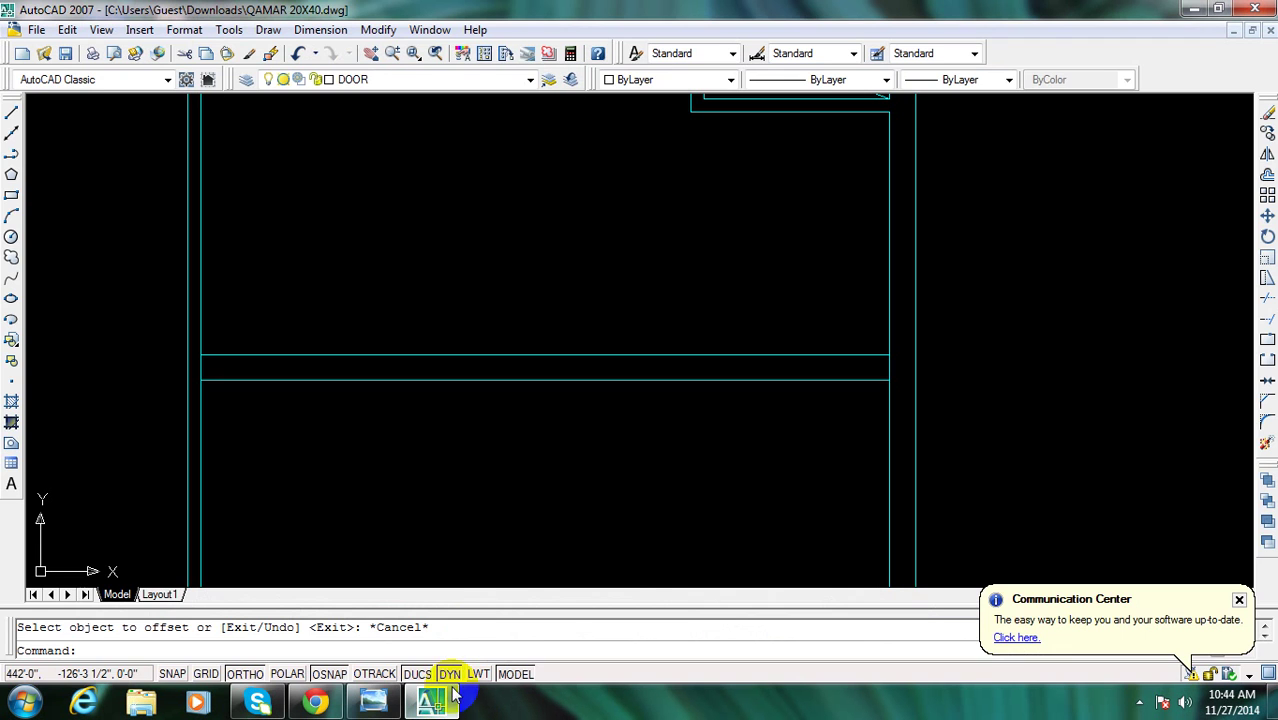
click(432, 703)
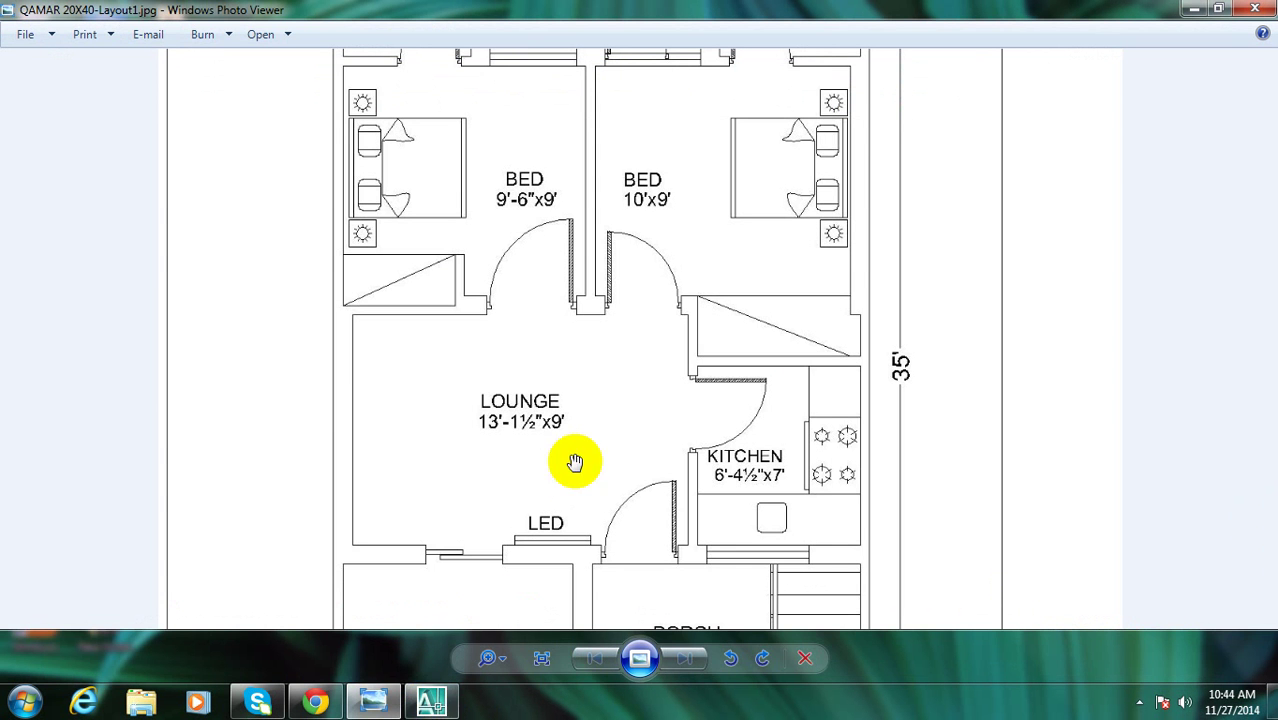
Extend both kitchen partition lines down to the lower wall line
click(414, 704)
middle_drag(706, 297, 720, 374)
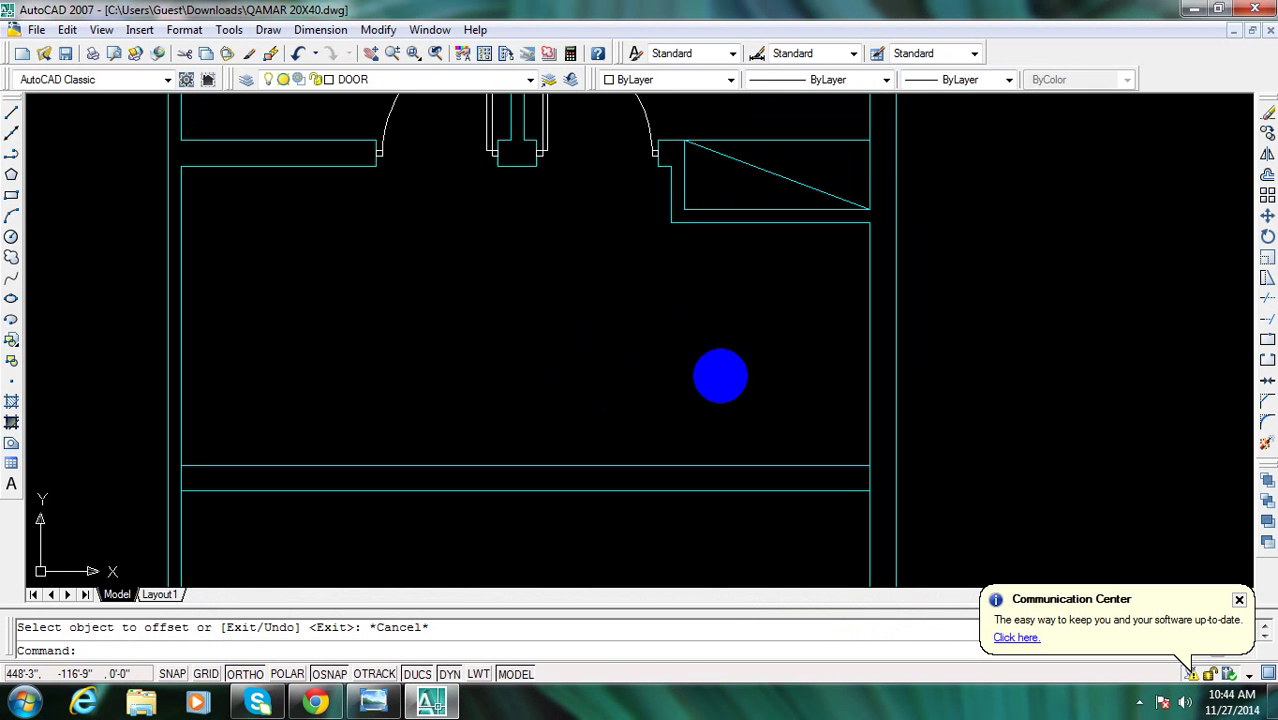
text(ex)
key(Return)
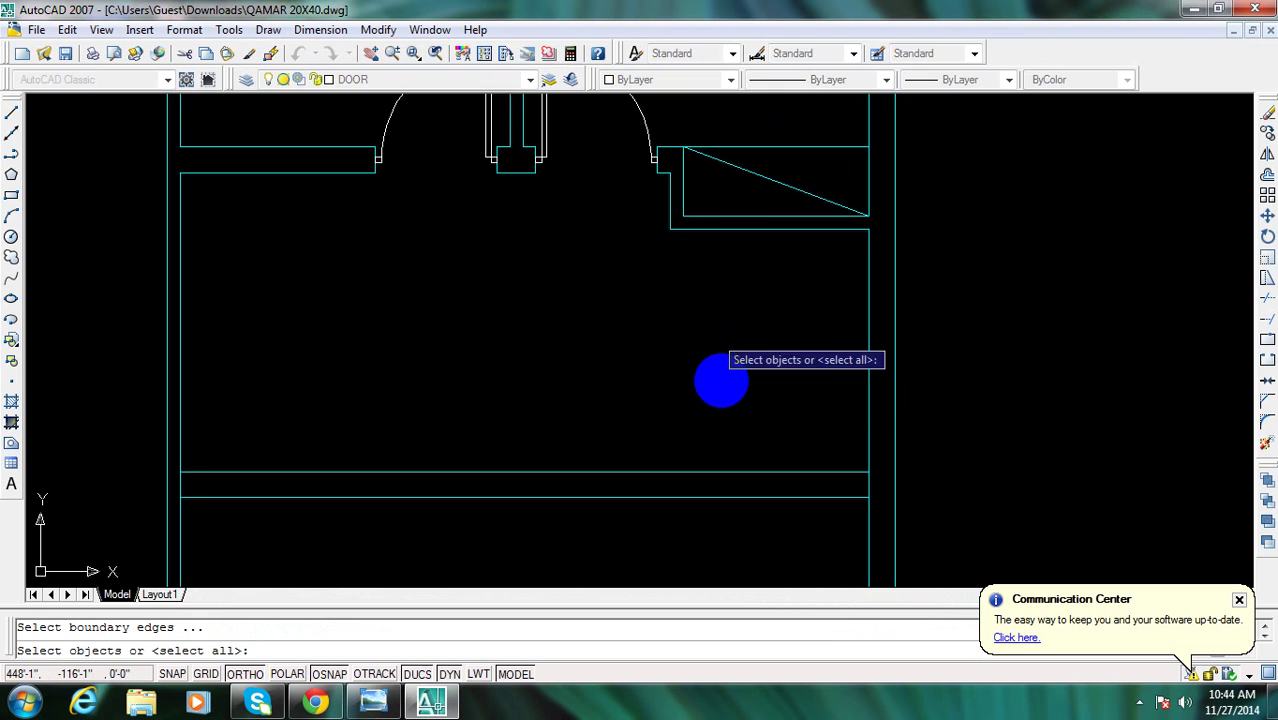
click(699, 465)
click(685, 485)
key(Return)
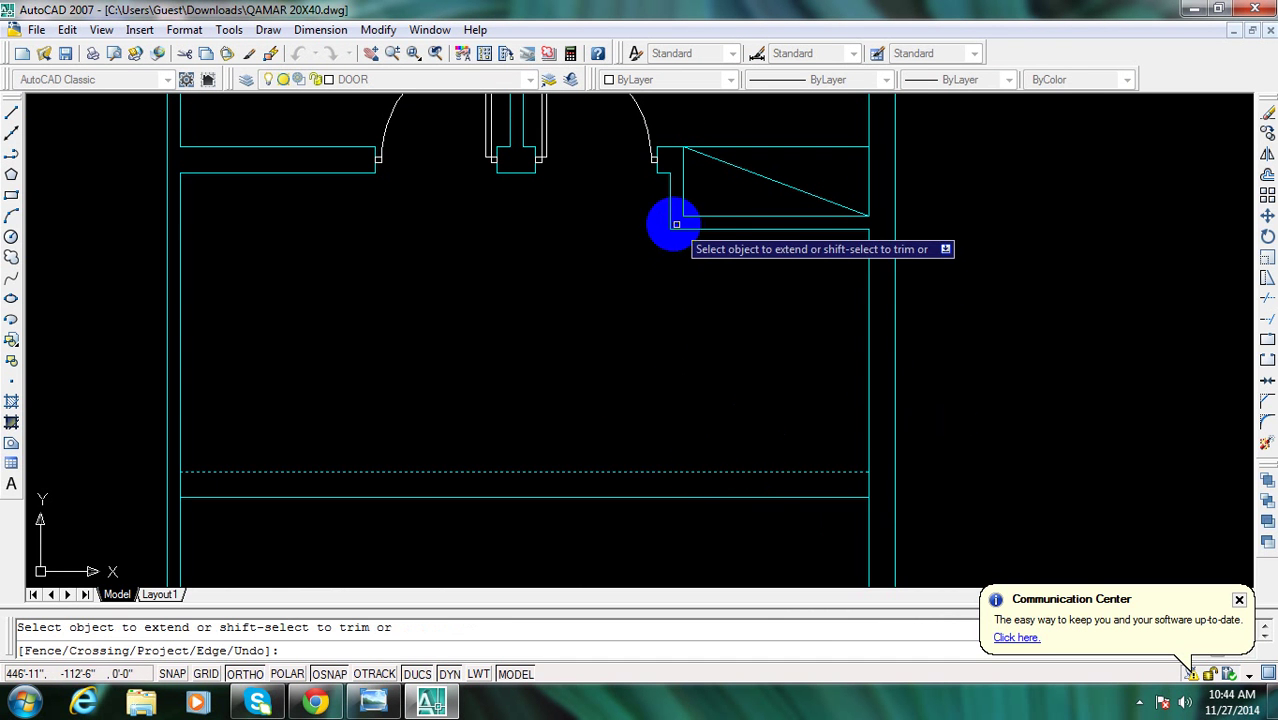
click(670, 222)
click(683, 212)
key(Escape)
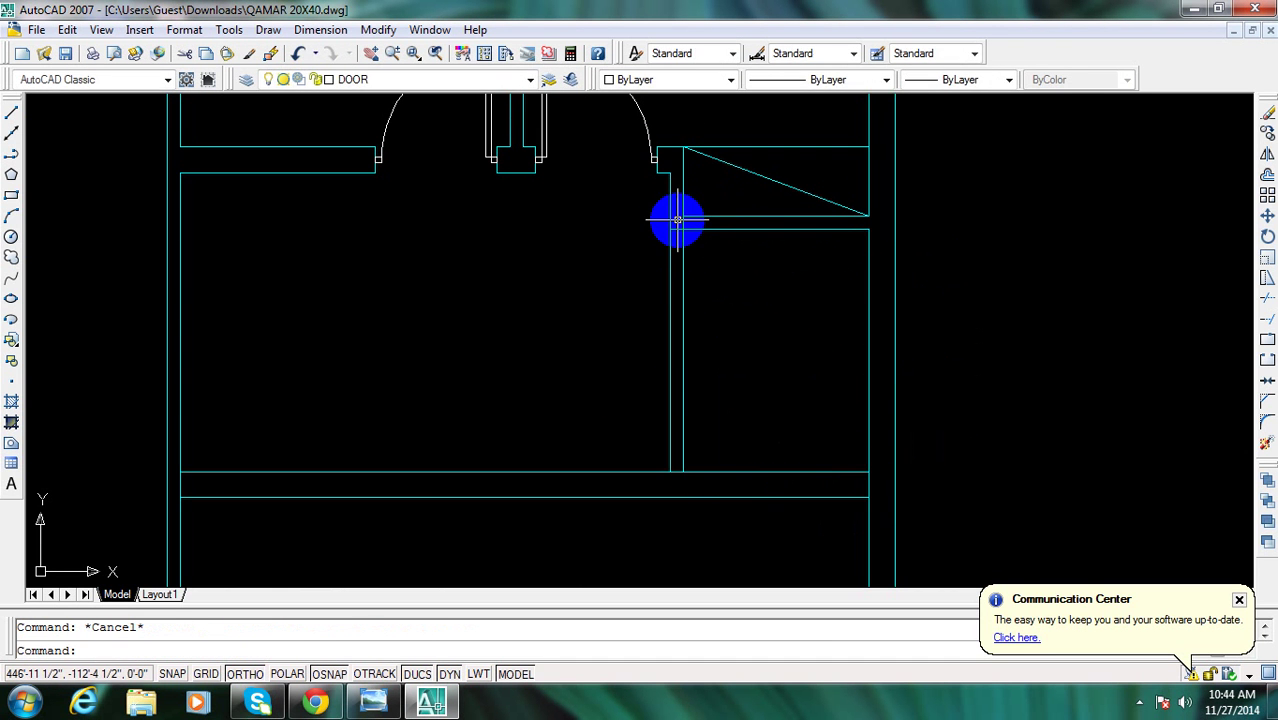
Start a trim, cancel it, and switch to the reference floor plan image
text(tr)
key(Return)
key(Return)
scroll(680, 212, up, 5)
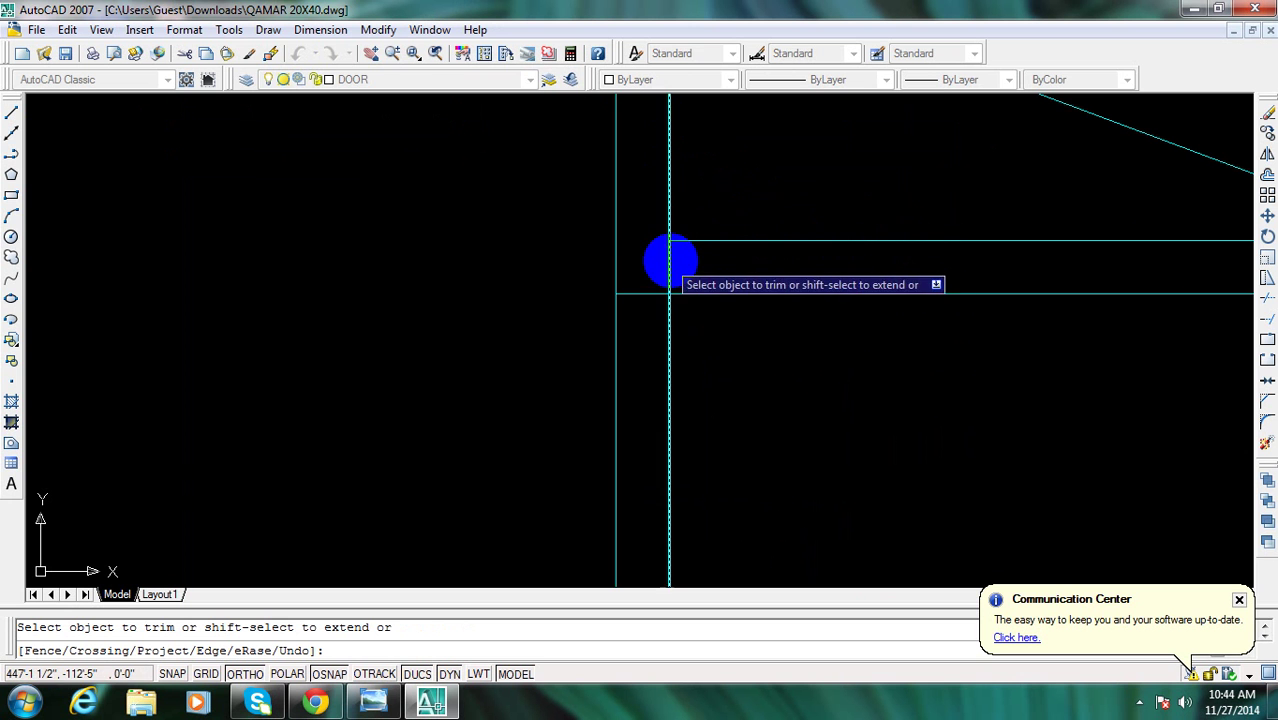
scroll(639, 310, down, 3)
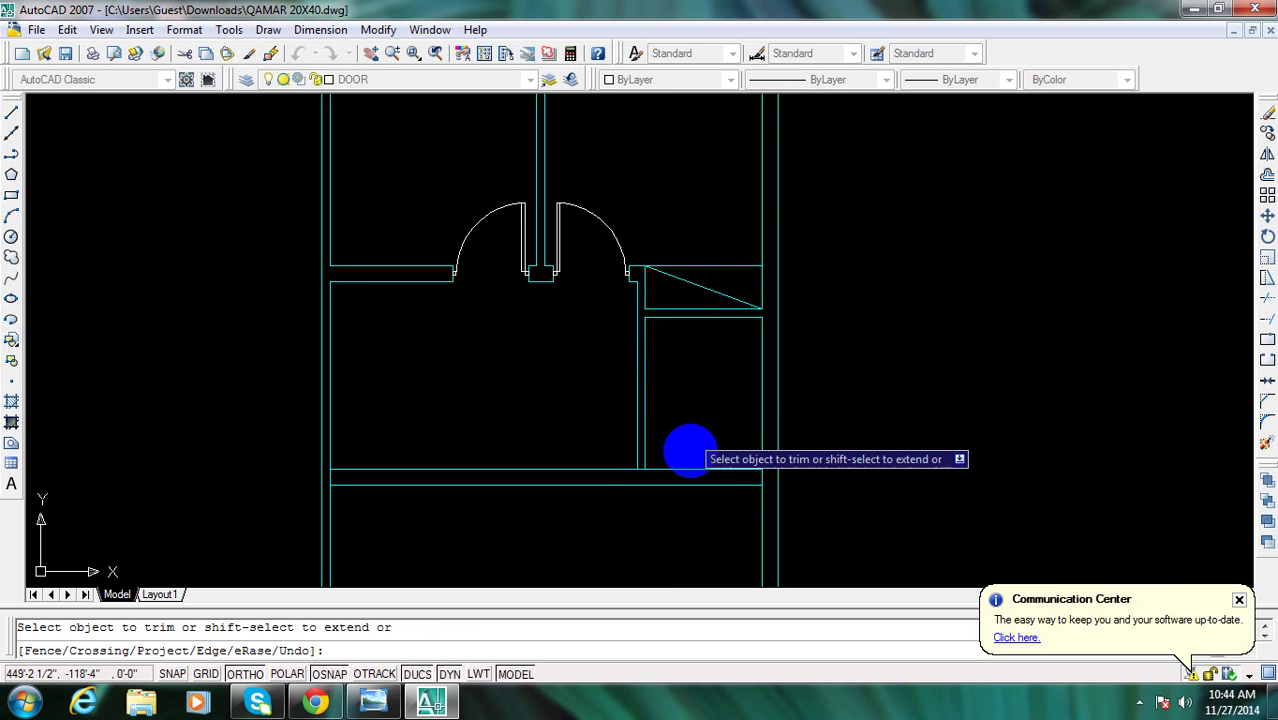
scroll(785, 490, up, 3)
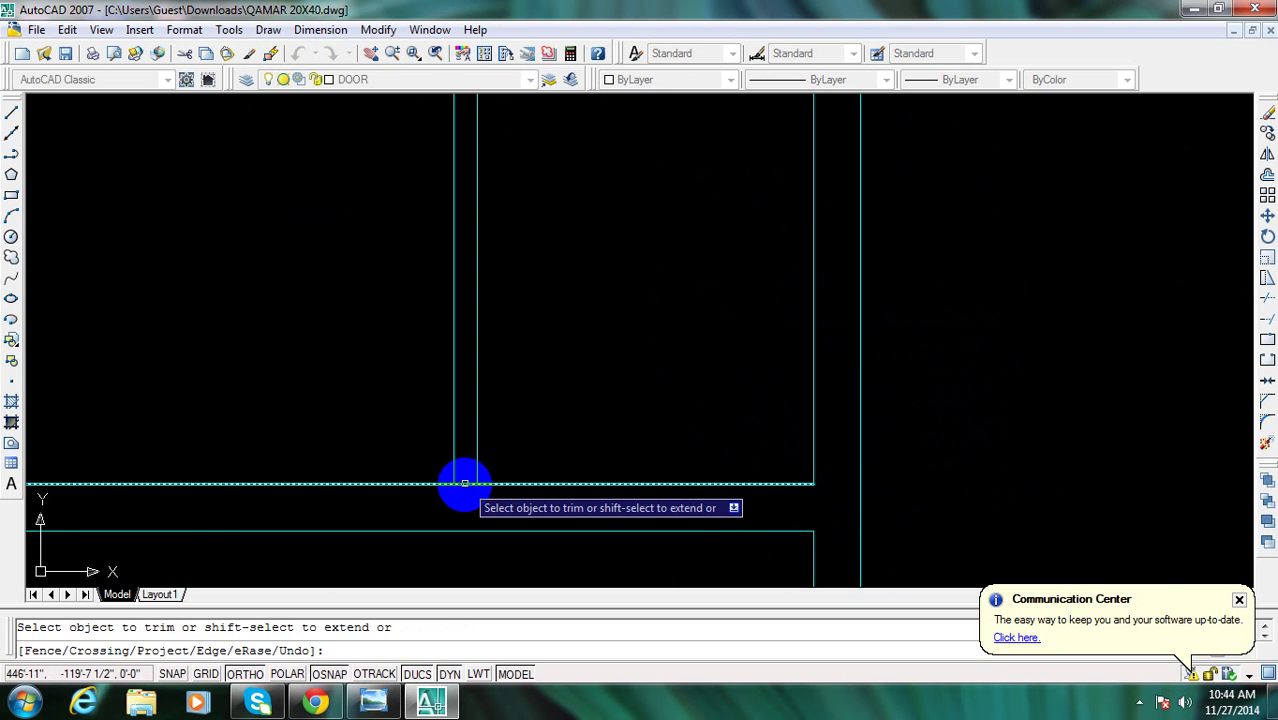
scroll(464, 485, up, 3)
scroll(464, 485, down, 5)
key(Escape)
scroll(465, 414, up, 3)
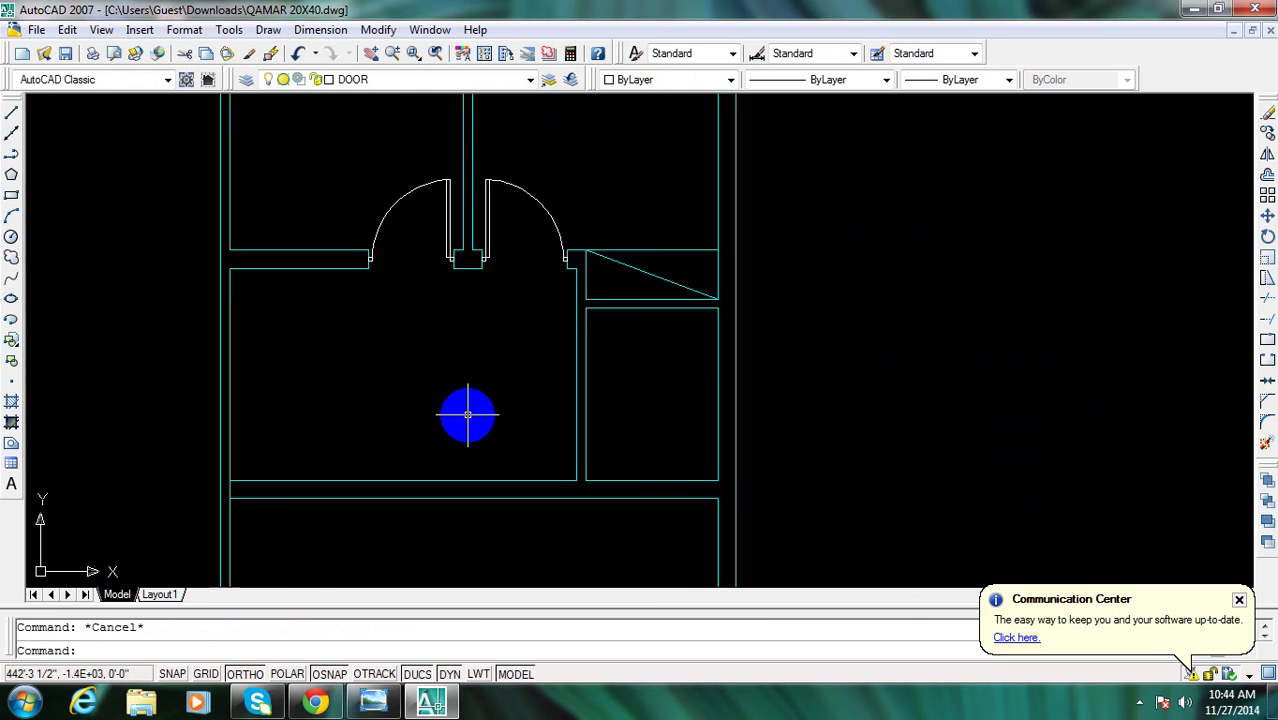
scroll(467, 489, up, 1)
click(440, 702)
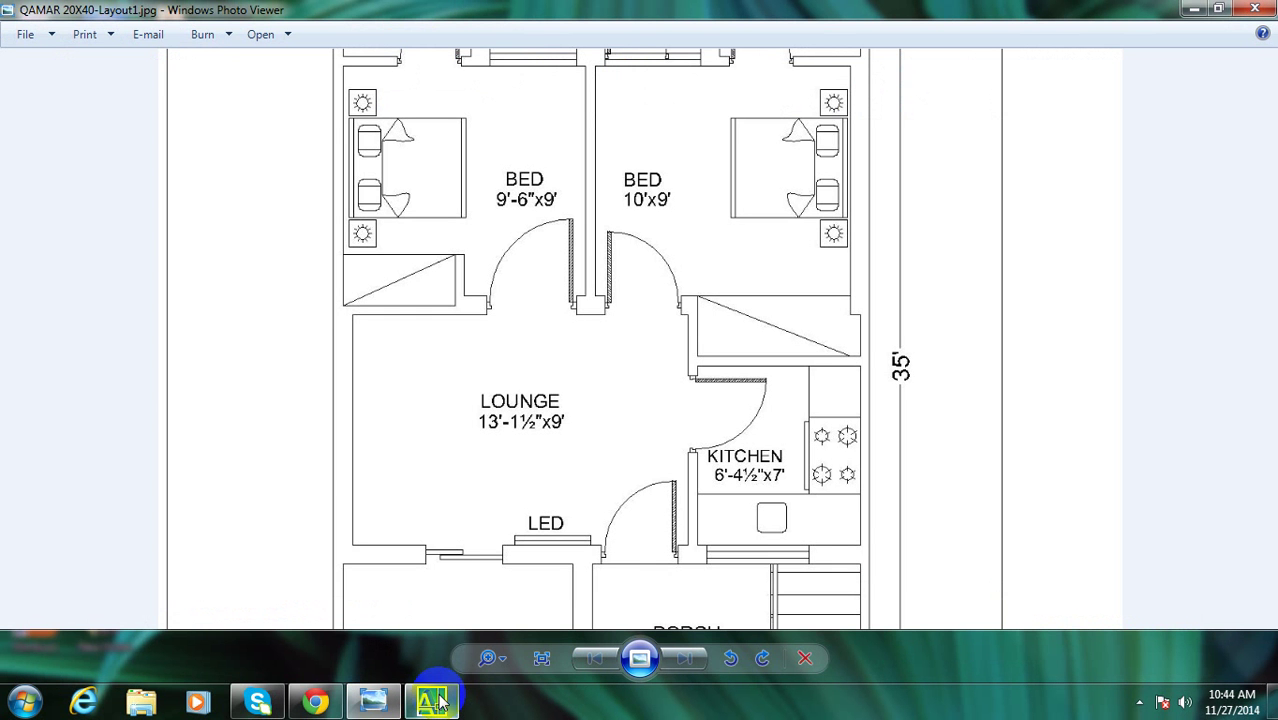
Back in AutoCAD, select the left bedroom door's leaf and arc for copying
click(438, 702)
scroll(590, 308, up, 2)
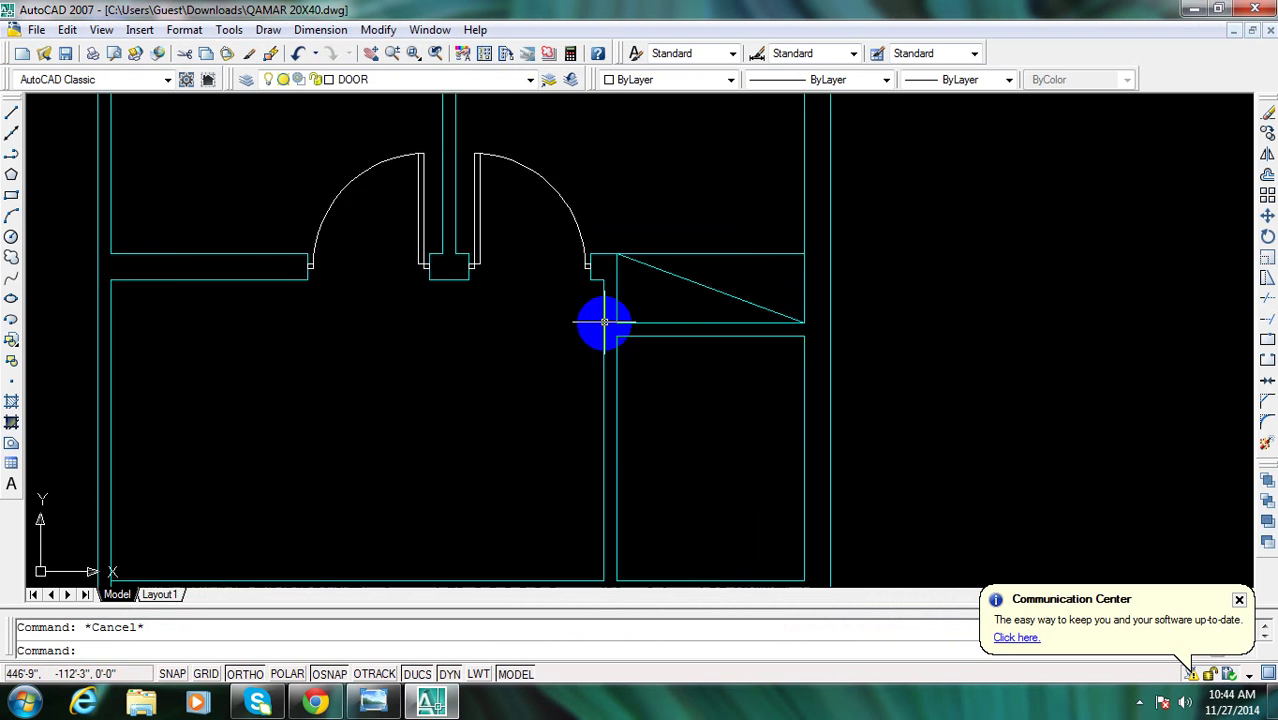
scroll(605, 322, up, 2)
key(Return)
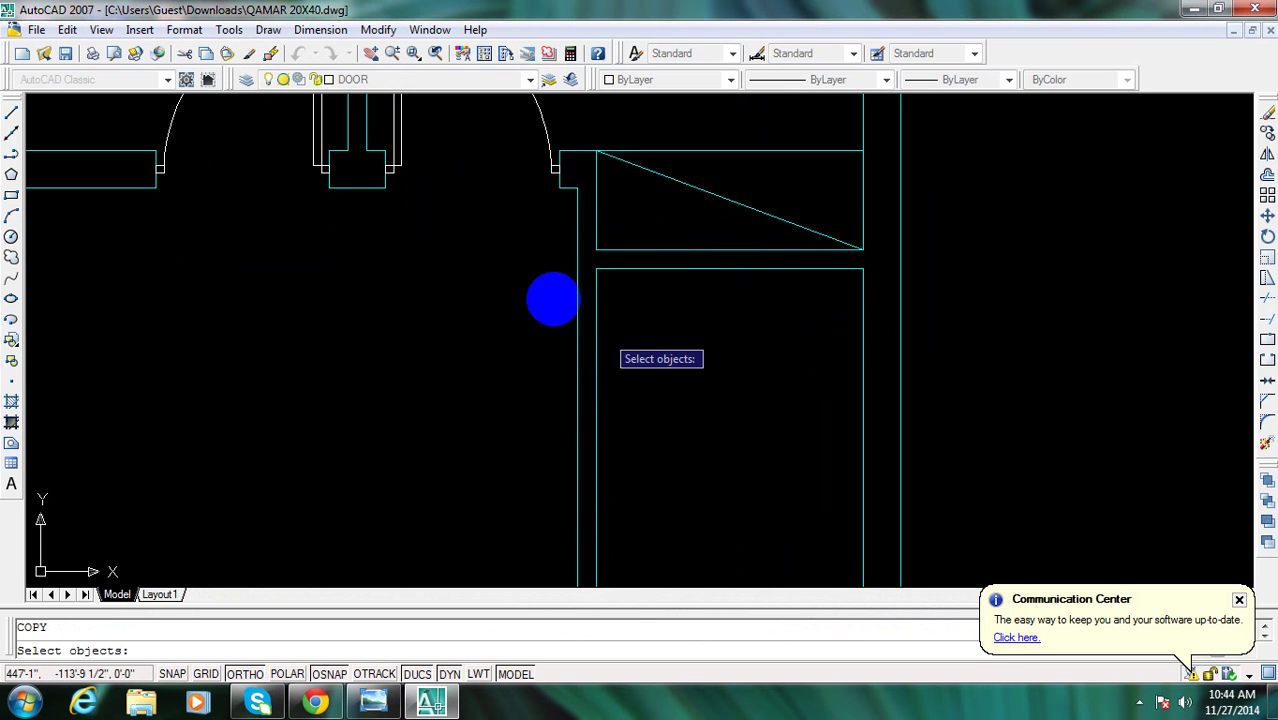
scroll(494, 385, up, 1)
scroll(447, 264, up, 1)
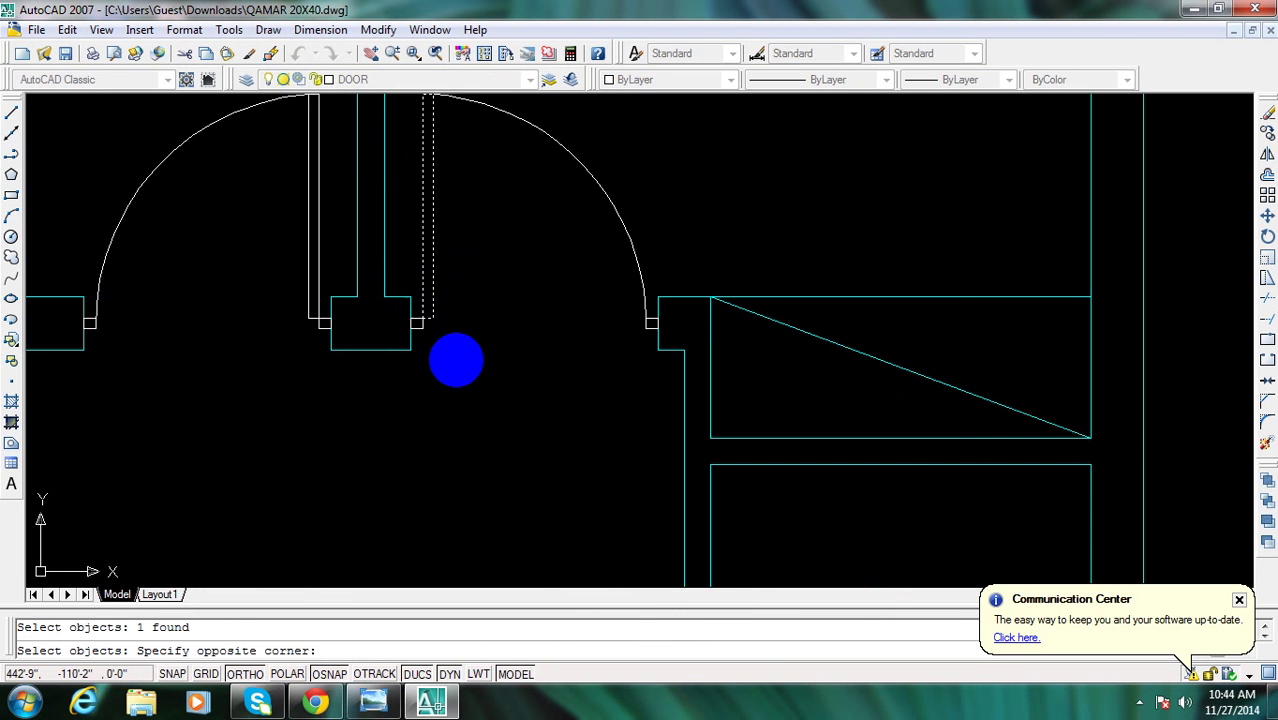
click(534, 329)
key(Escape)
key(Return)
middle_drag(281, 234, 442, 291)
click(485, 263)
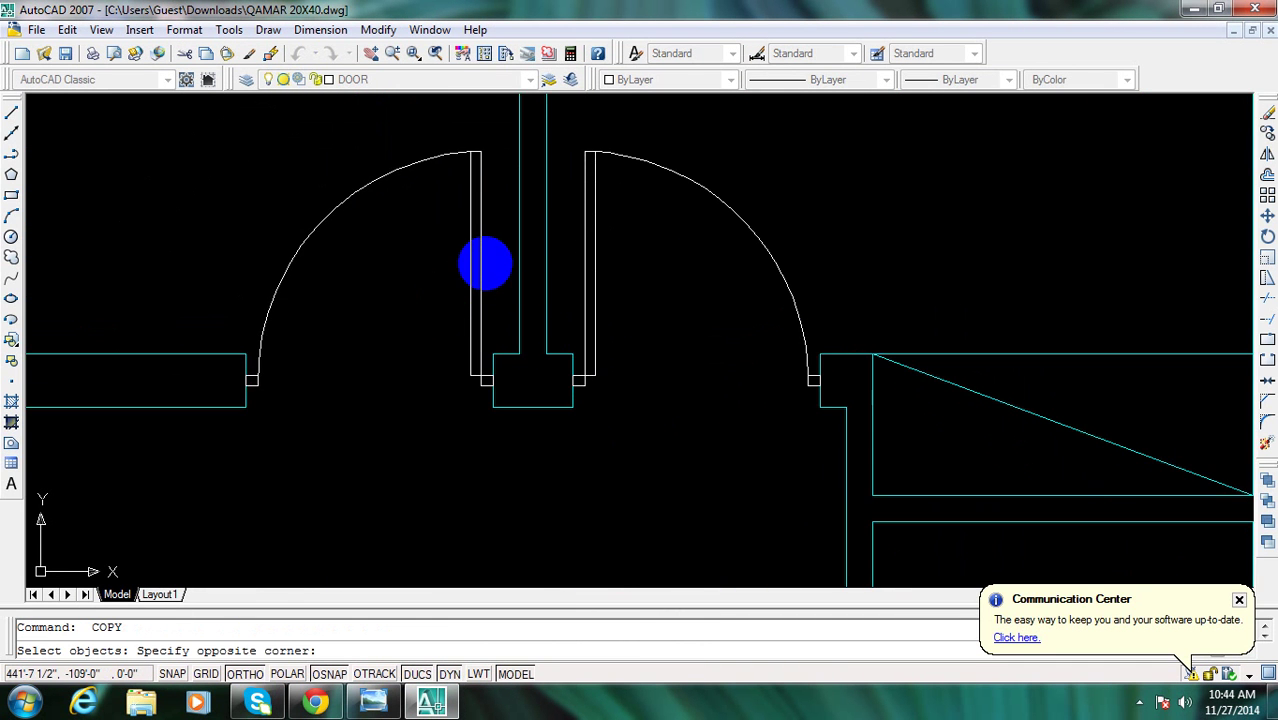
click(445, 285)
click(200, 308)
click(505, 440)
key(Return)
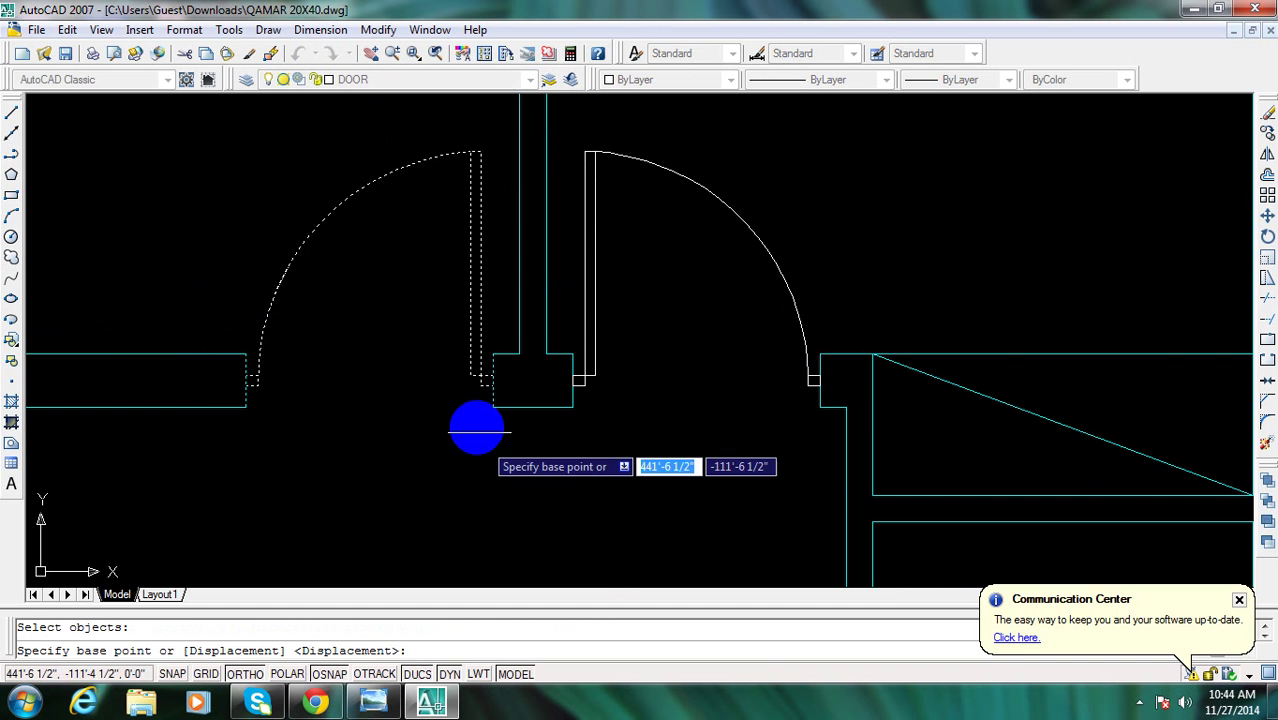
Copy the selected door down into the lounge
click(477, 432)
scroll(484, 450, down, 1)
scroll(505, 450, down, 1)
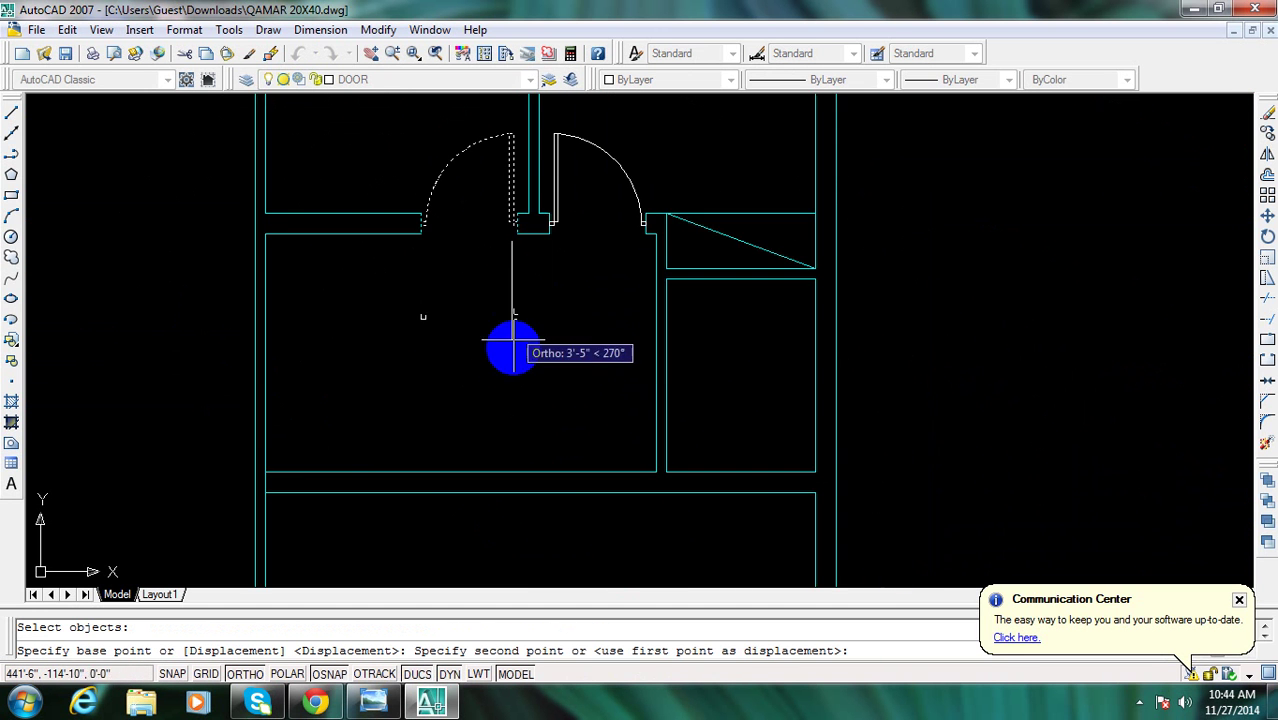
click(513, 343)
key(Escape)
Rotate the copied lounge door 270° about its hinge
scroll(516, 355, up, 1)
text(ro)
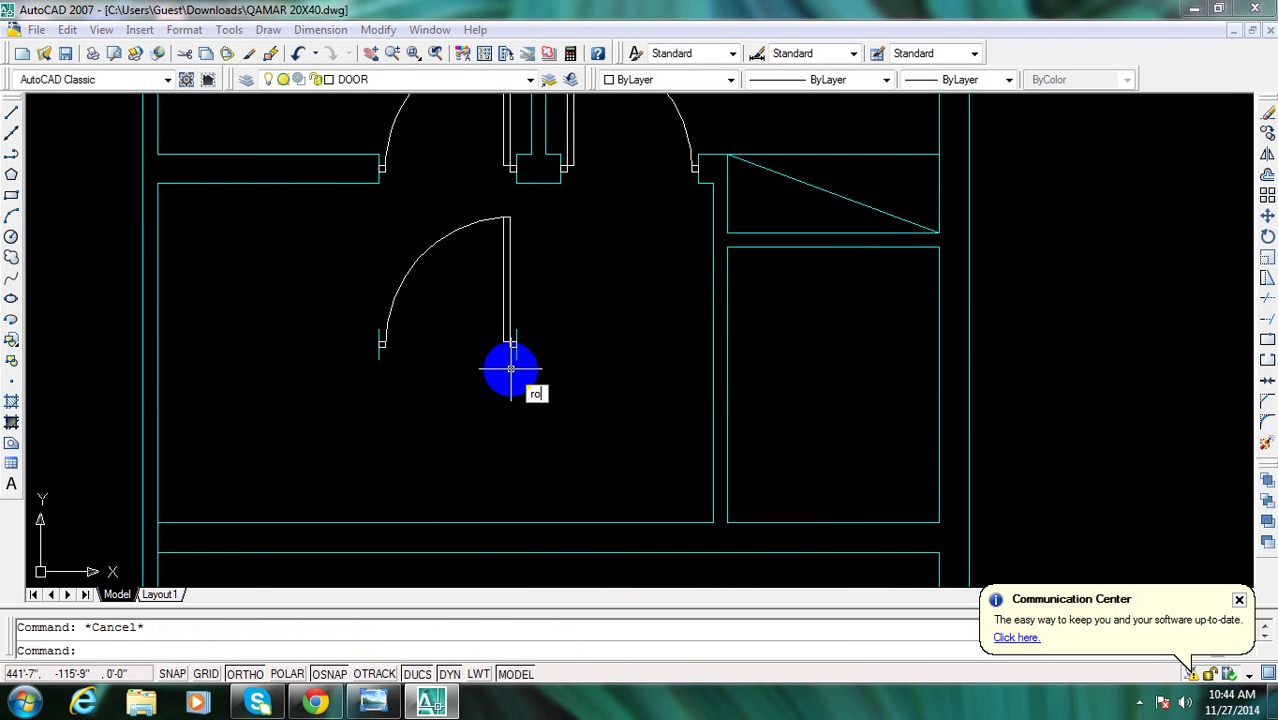
key(Return)
click(534, 386)
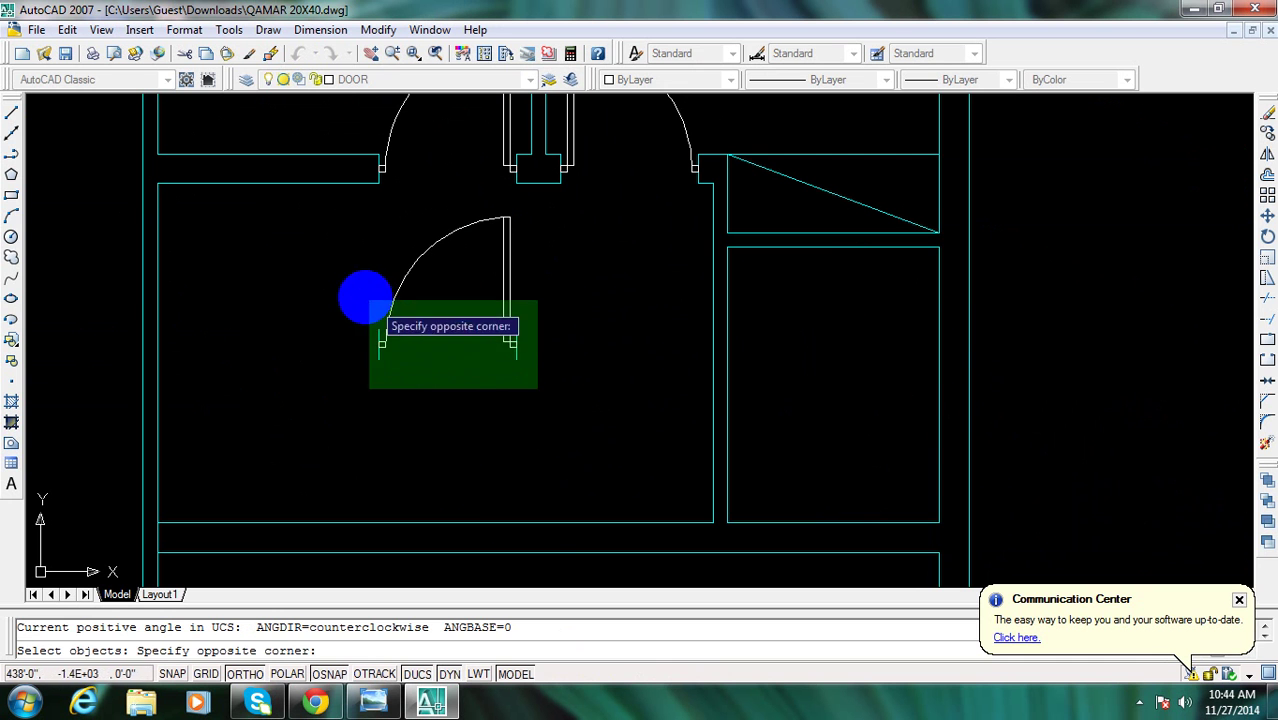
click(385, 302)
key(Return)
click(517, 356)
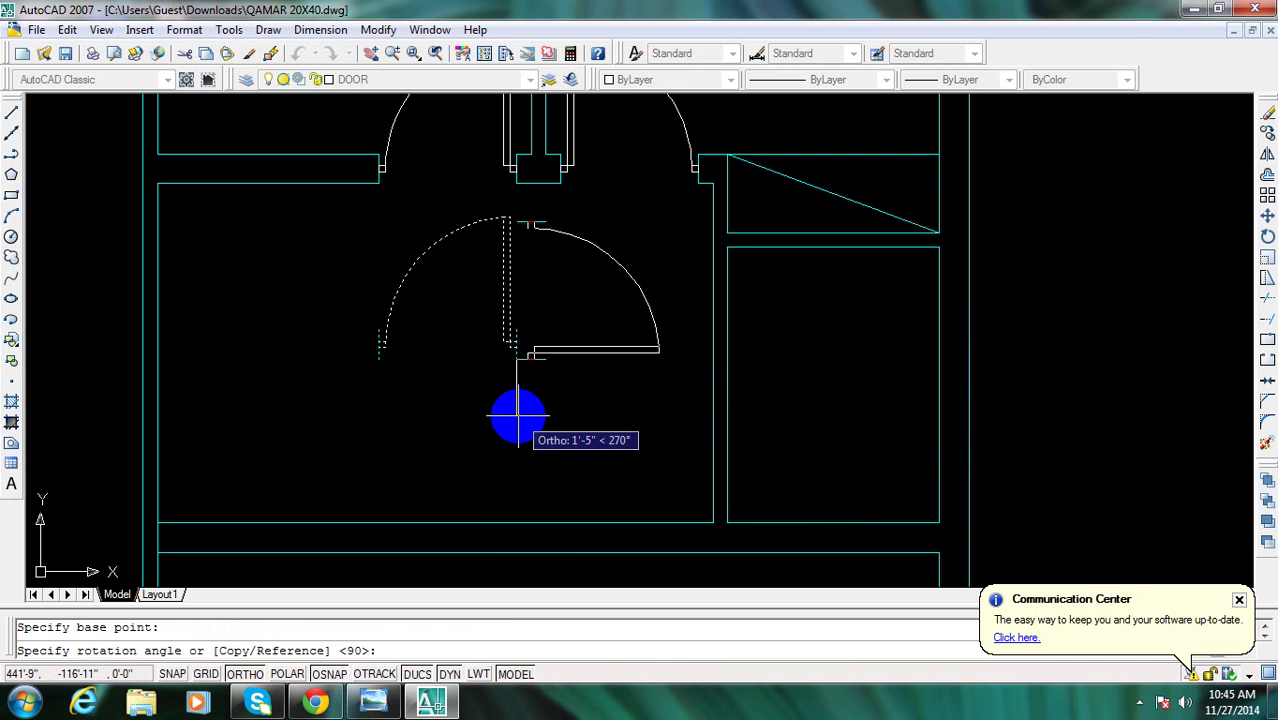
click(517, 416)
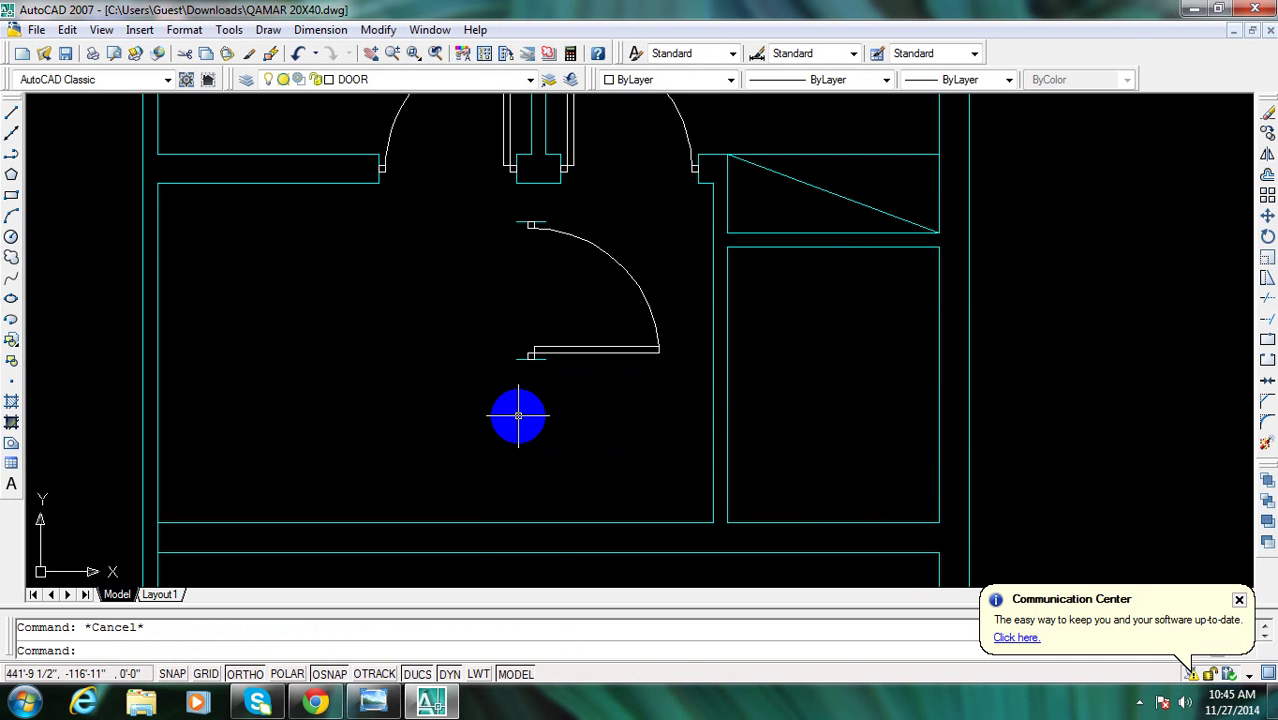
Mirror the lounge door so it swings the other way, erasing the original
text(mi)
key(Escape)
text(mi)
key(Return)
click(590, 386)
click(515, 214)
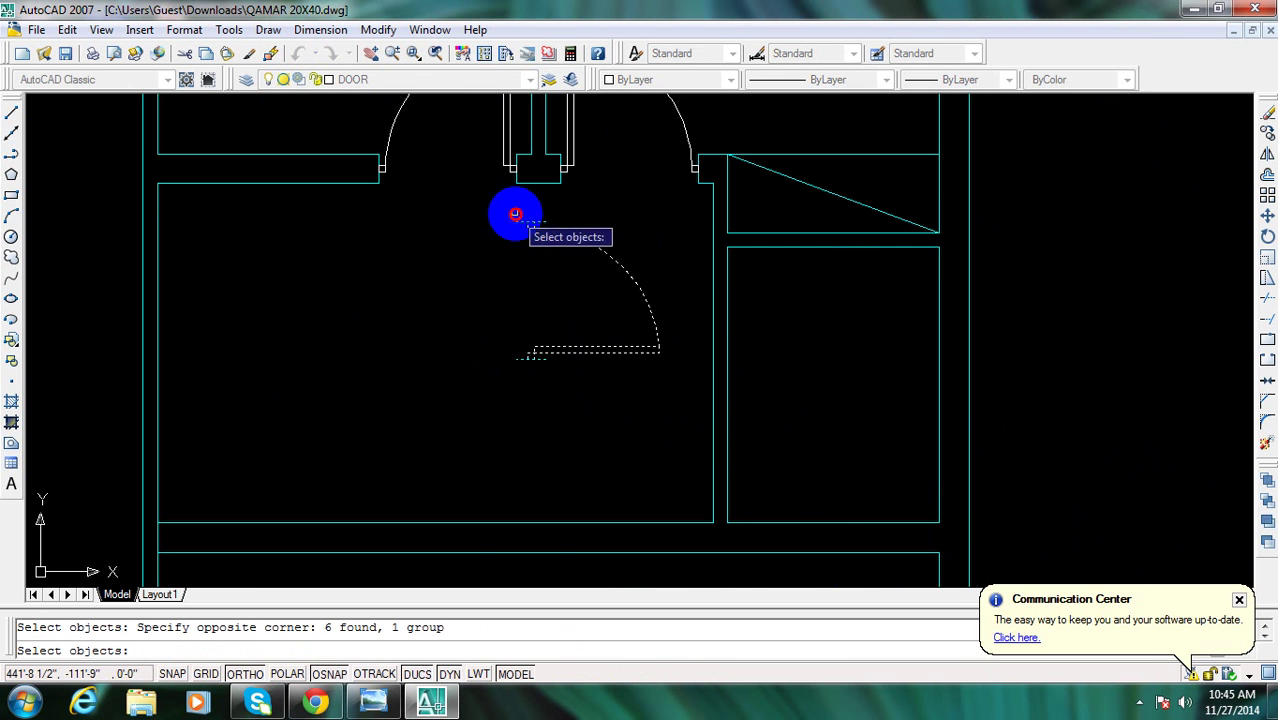
key(Return)
click(535, 286)
click(399, 302)
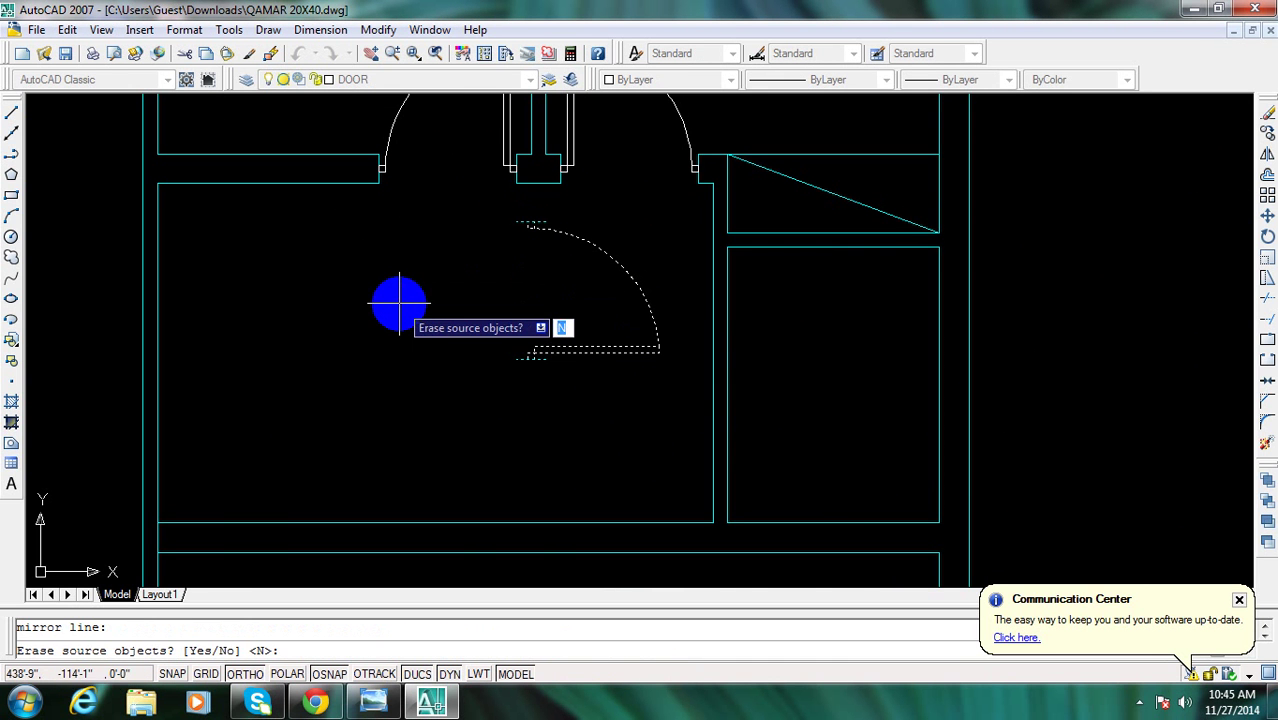
text(y)
key(Return)
key(Escape)
Move the flipped door onto the kitchen partition wall, checking the reference plan image
middle_drag(605, 334, 593, 371)
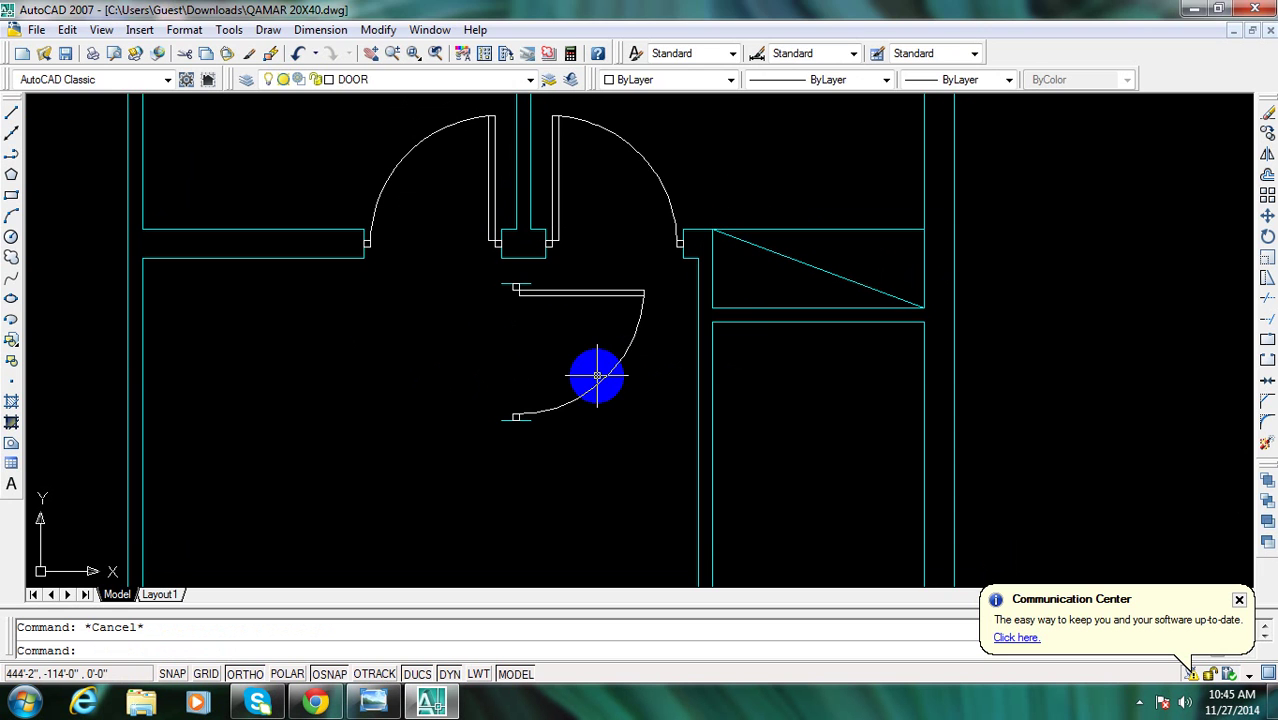
text(m)
key(Return)
click(510, 282)
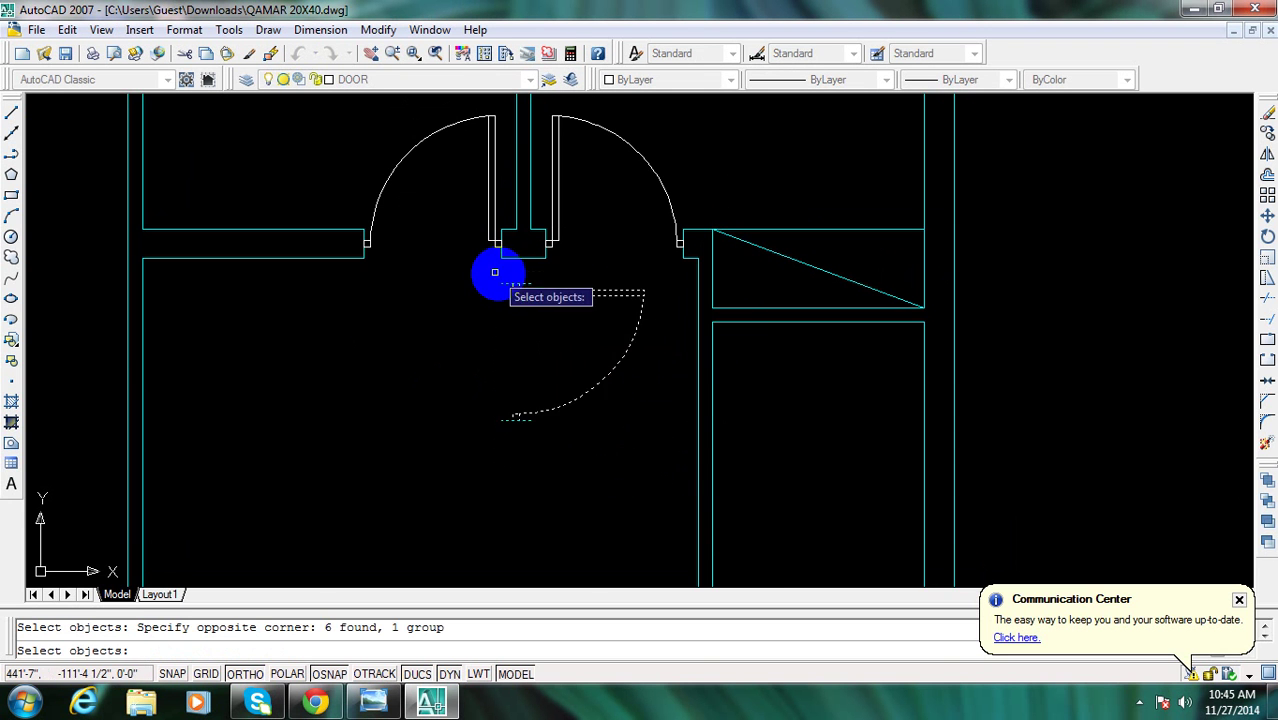
scroll(505, 285, up, 2)
key(Return)
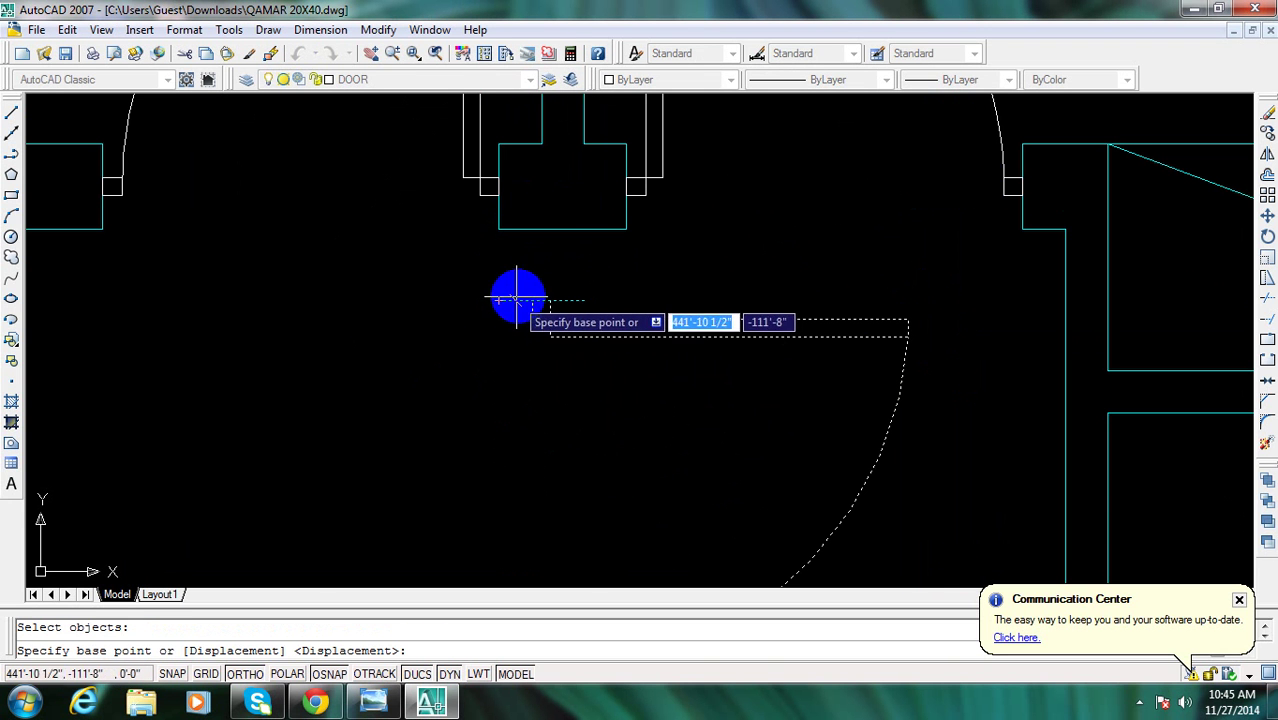
click(521, 299)
middle_drag(935, 322, 642, 263)
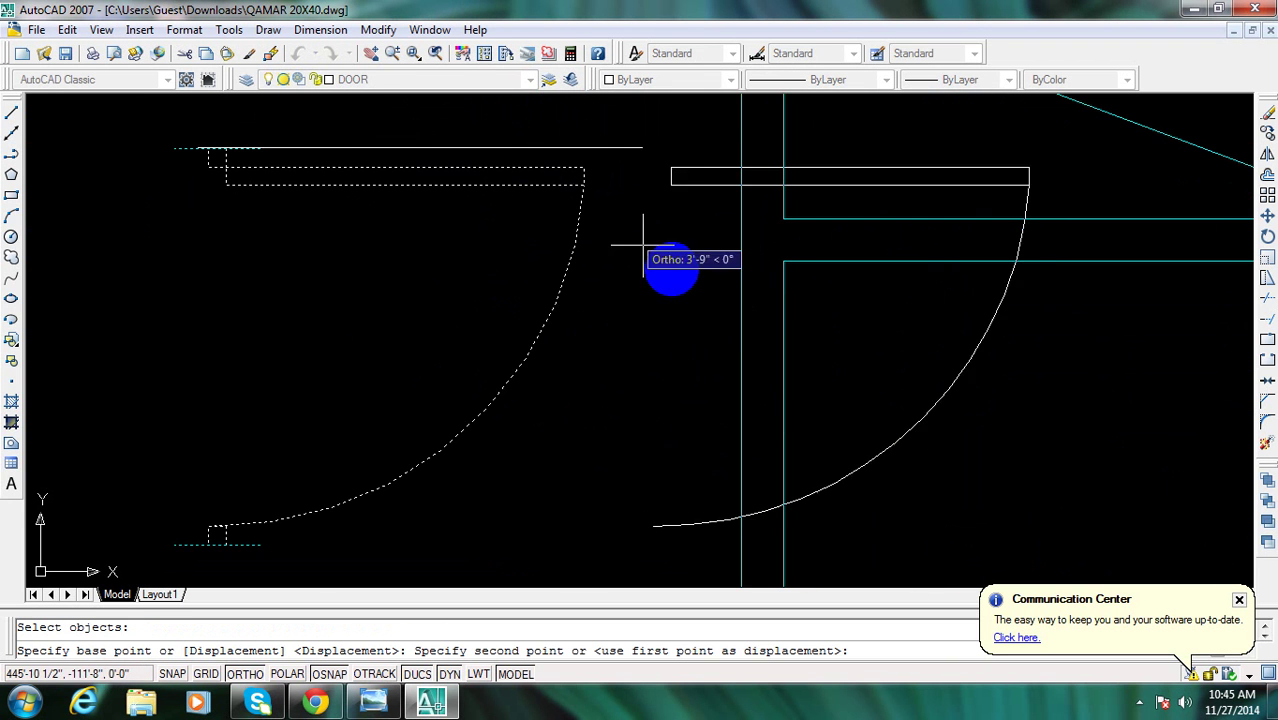
click(741, 330)
scroll(753, 362, down, 5)
key(Escape)
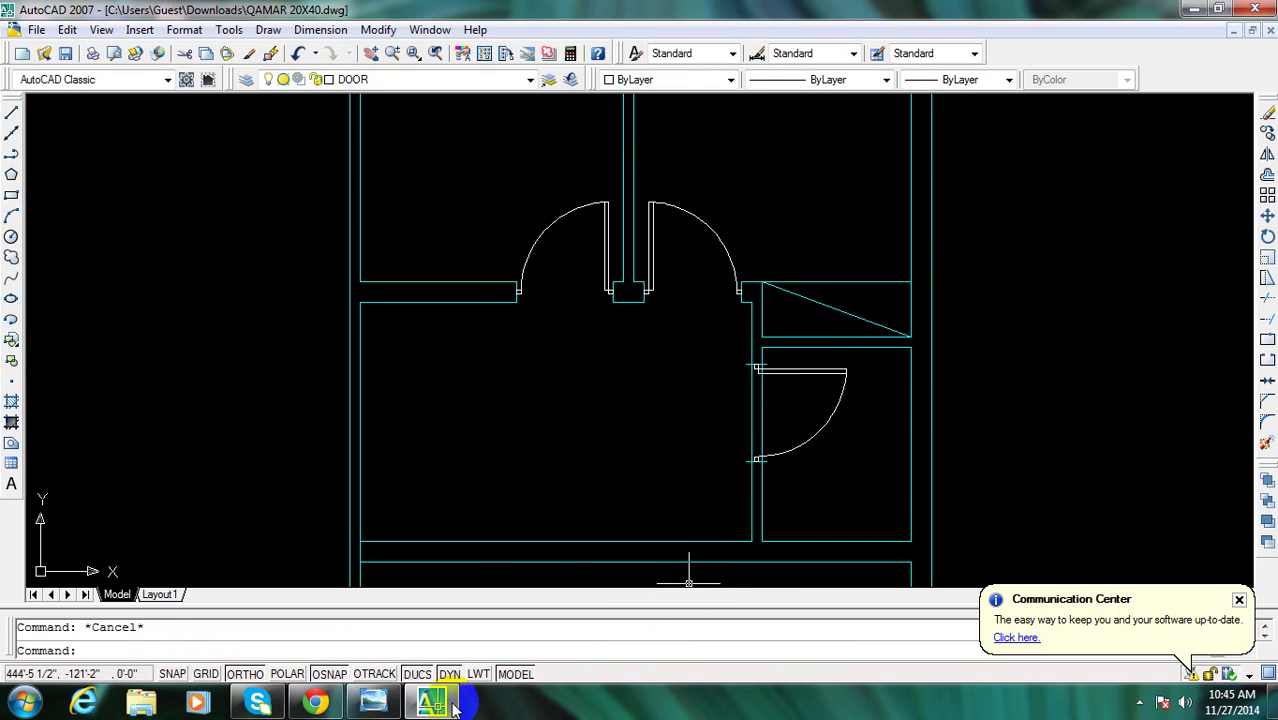
click(452, 708)
click(432, 705)
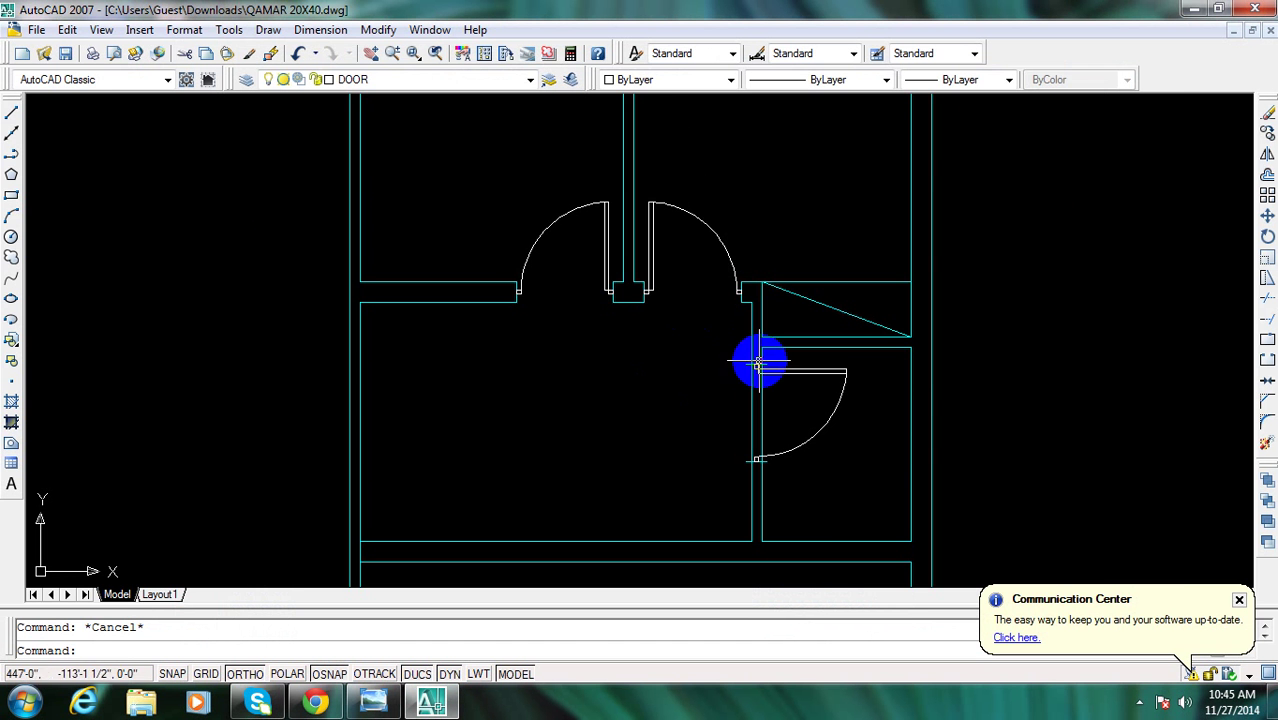
Trim the wall at the kitchen door using the door jambs as cutting edges
scroll(760, 364, up, 5)
text(tr)
key(Return)
click(671, 338)
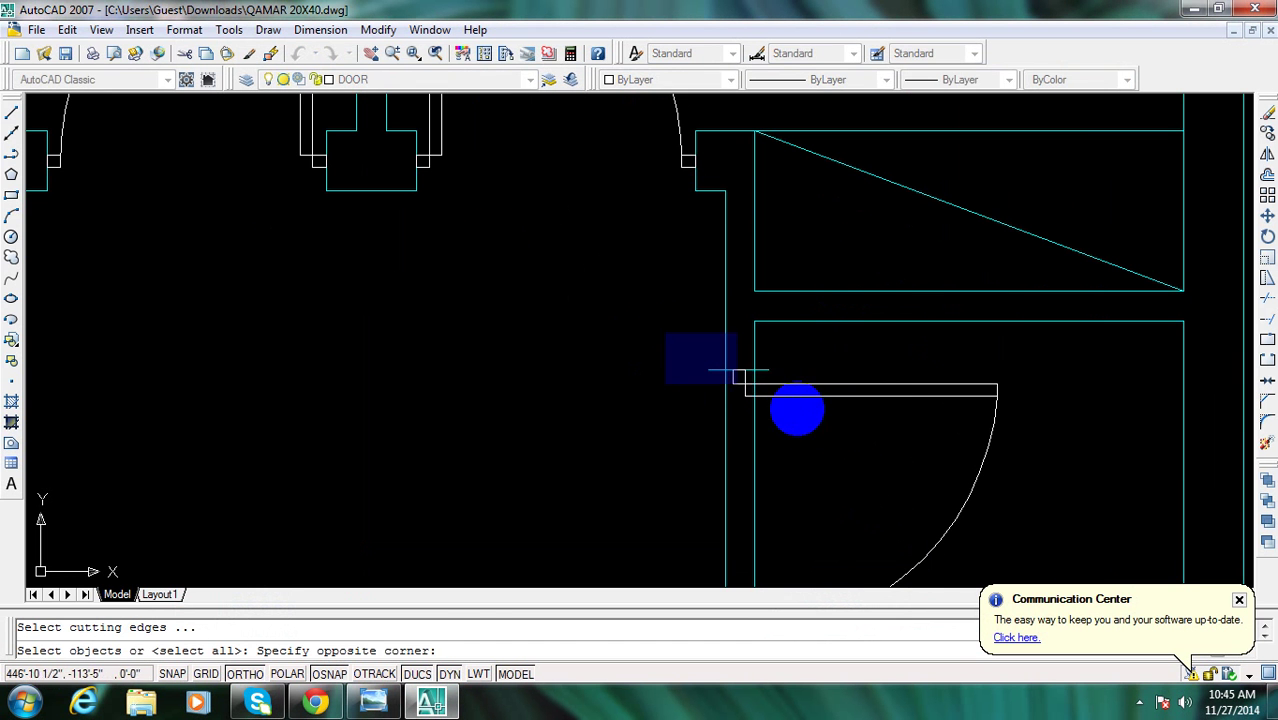
click(813, 449)
middle_drag(813, 449, 783, 341)
key(Escape)
key(Return)
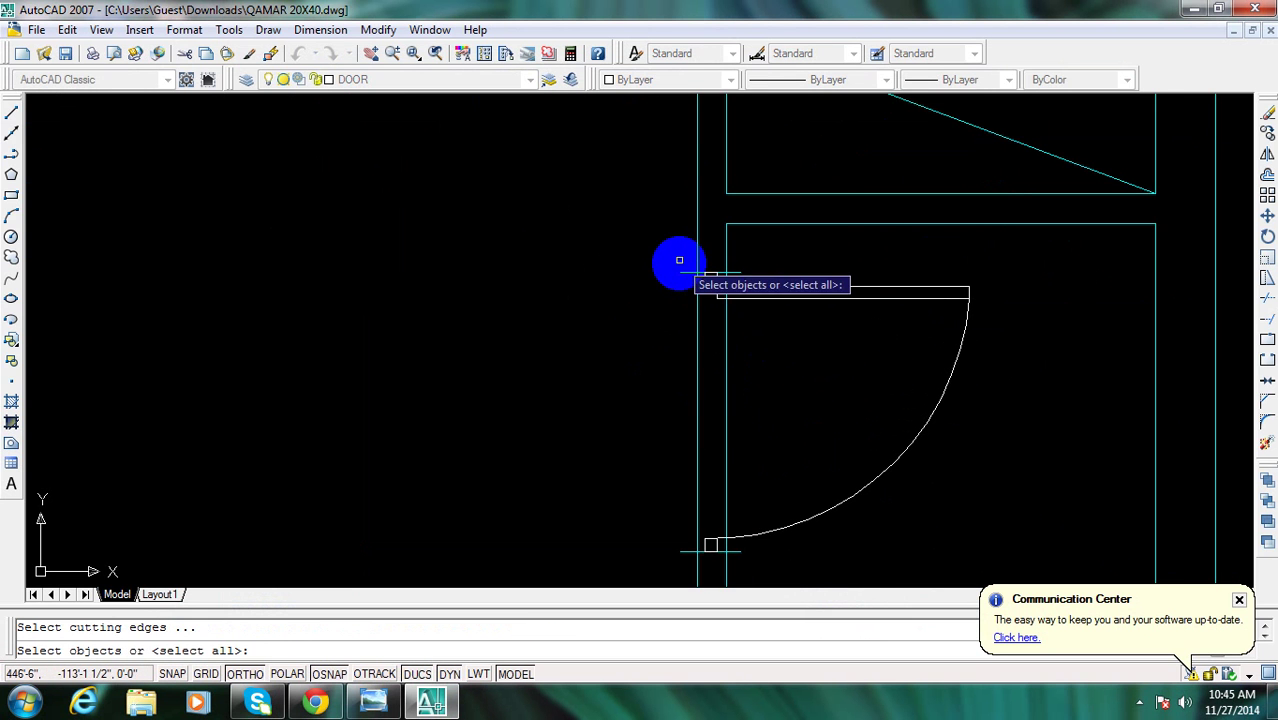
click(676, 271)
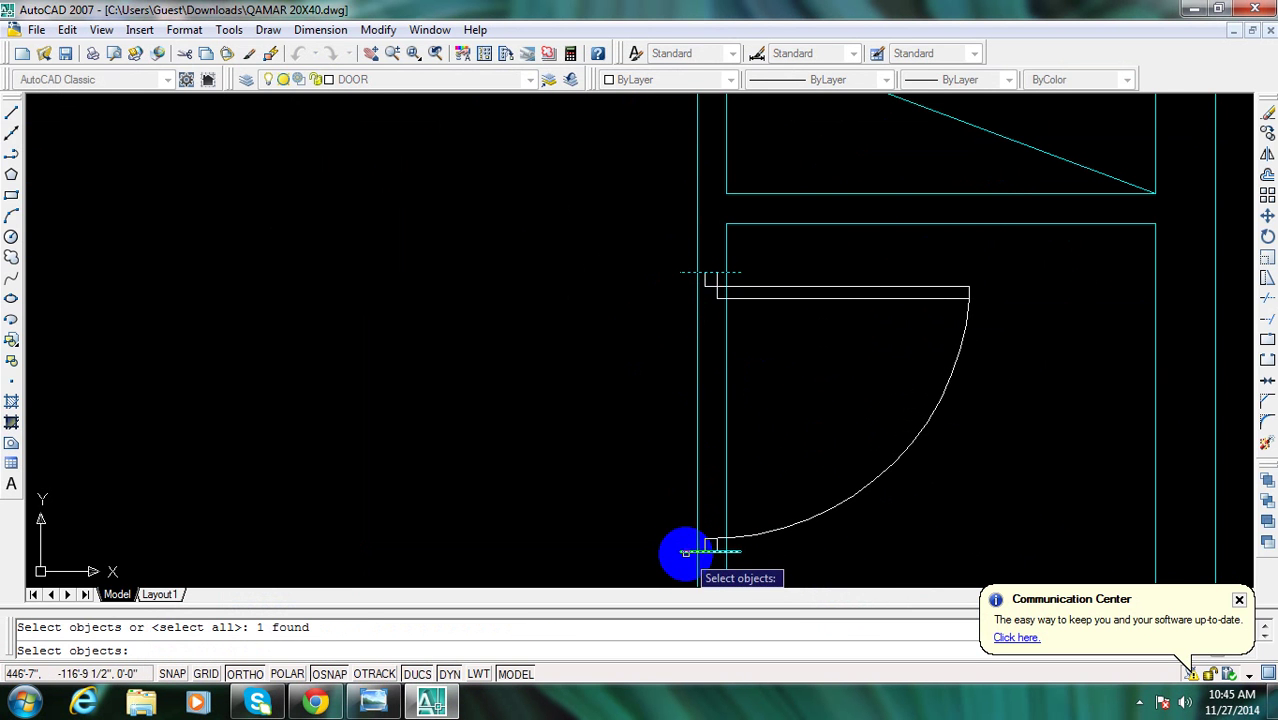
key(Return)
key(Escape)
scroll(687, 320, up, 3)
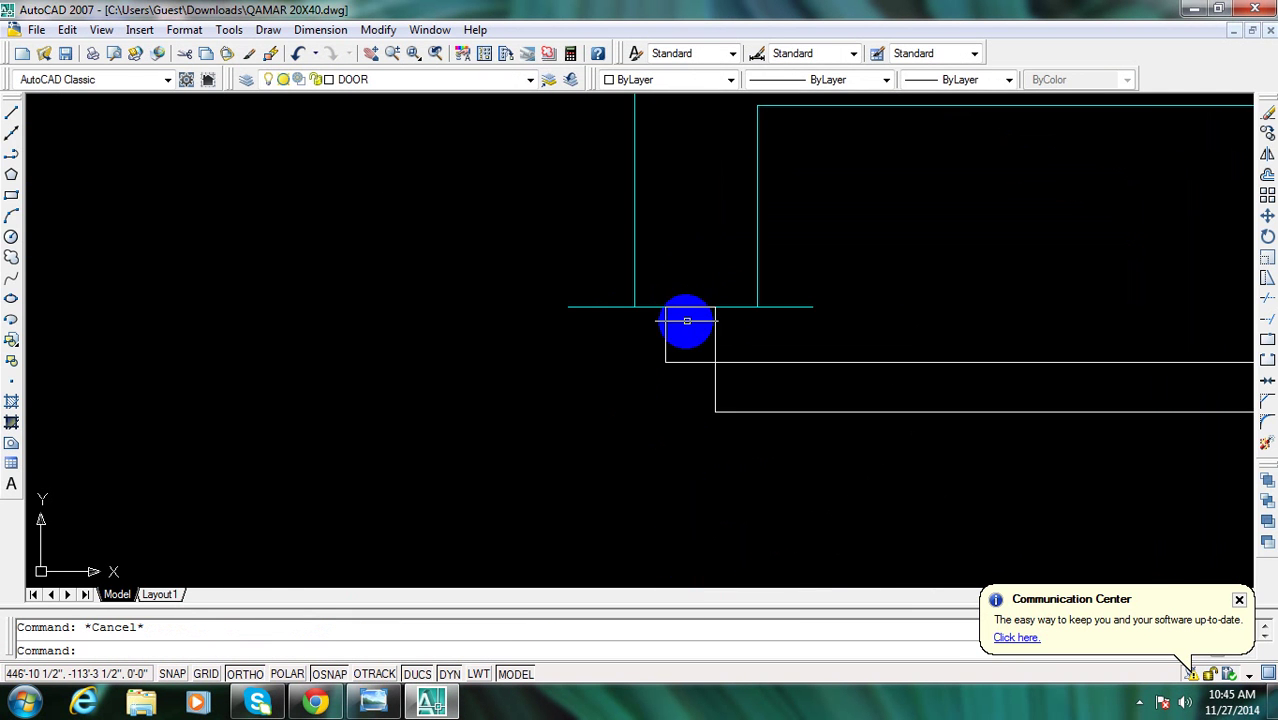
scroll(687, 320, up, 3)
Fillet the upper-left and upper-right doorway wall corners square with radius 0
text(f)
key(Return)
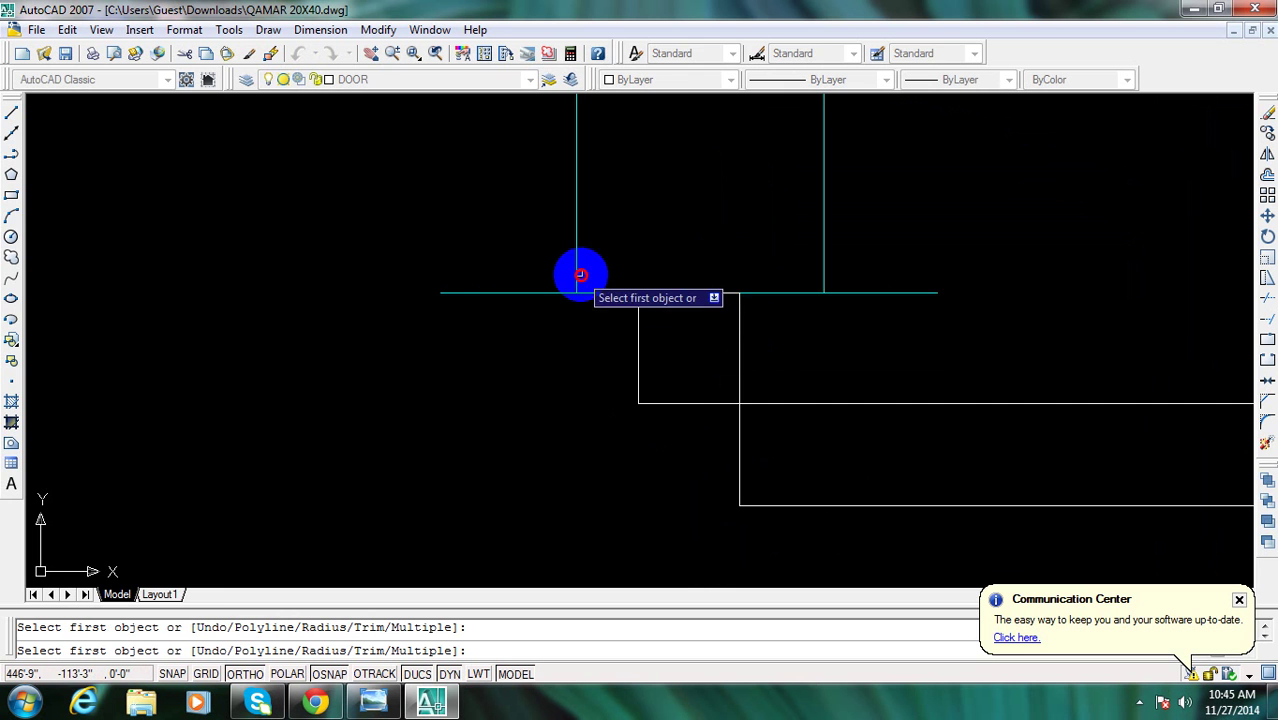
click(592, 294)
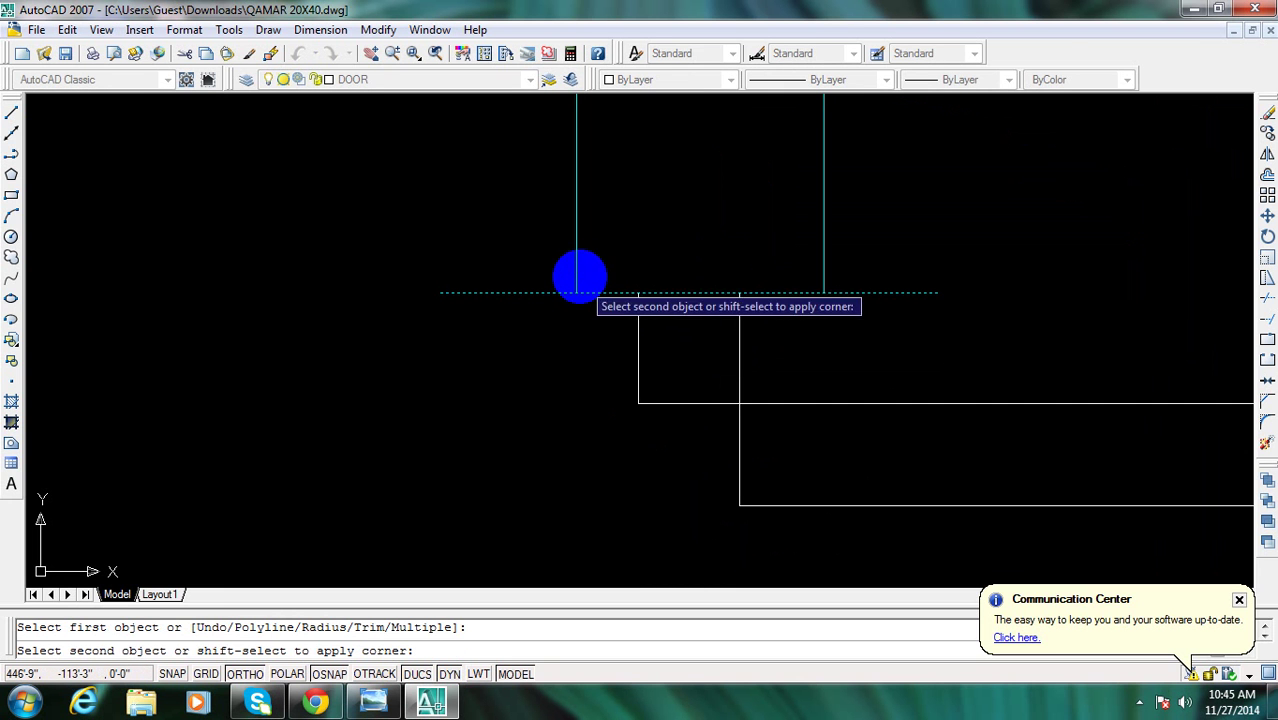
click(578, 273)
key(Return)
click(806, 291)
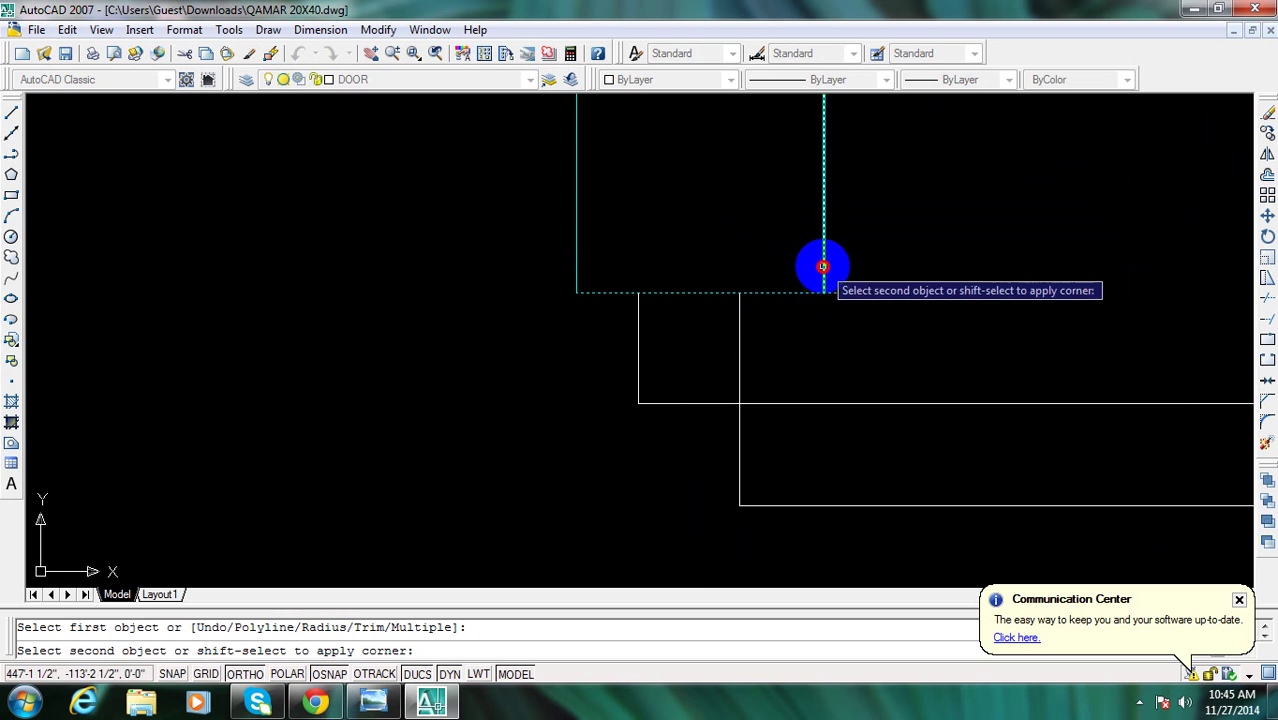
click(822, 266)
Square off the lower-left corner by the door with another zero-radius fillet
scroll(746, 508, up, 3)
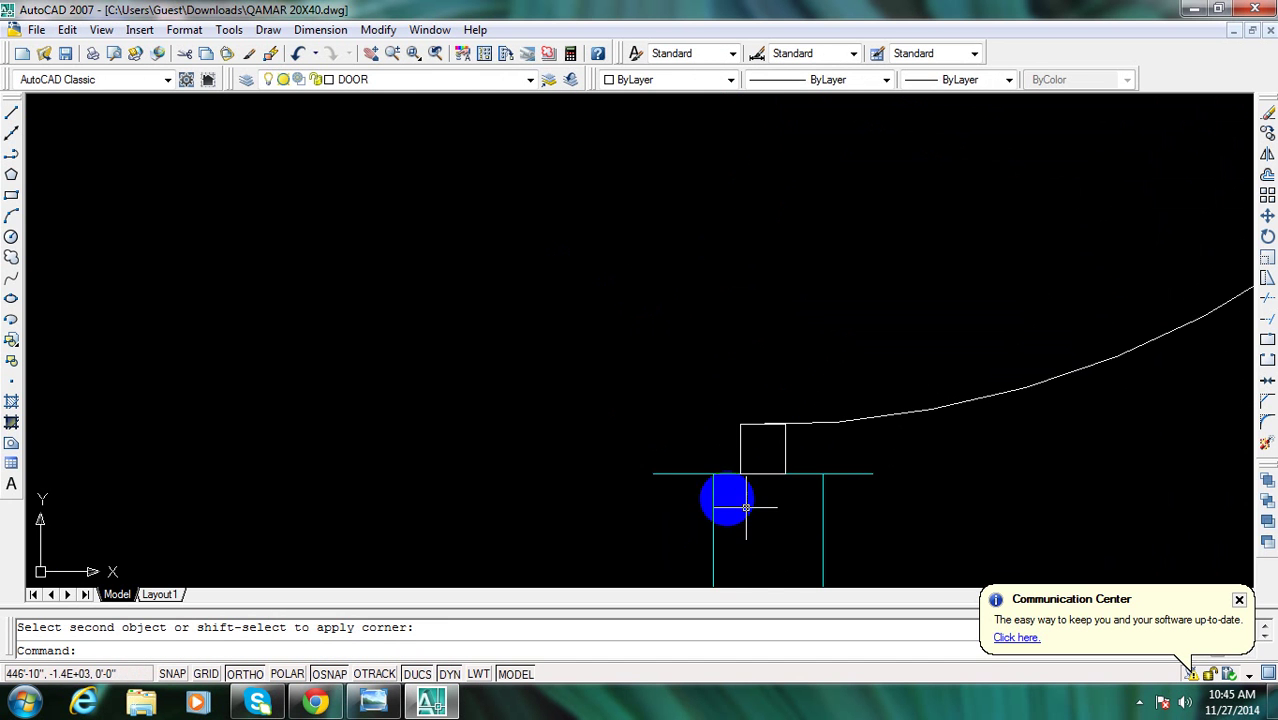
key(Return)
click(719, 474)
click(713, 487)
key(Return)
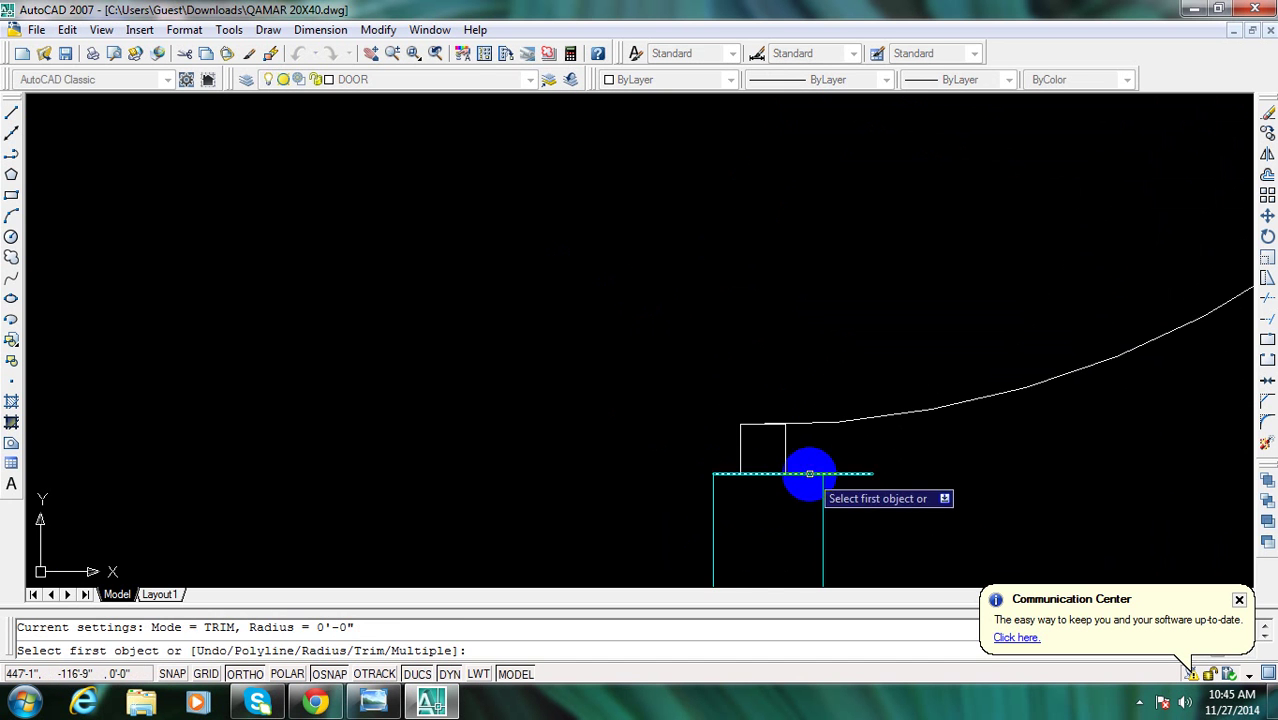
click(809, 474)
key(Escape)
scroll(807, 408, down, 3)
key(Escape)
scroll(807, 408, down, 2)
scroll(821, 465, up, 3)
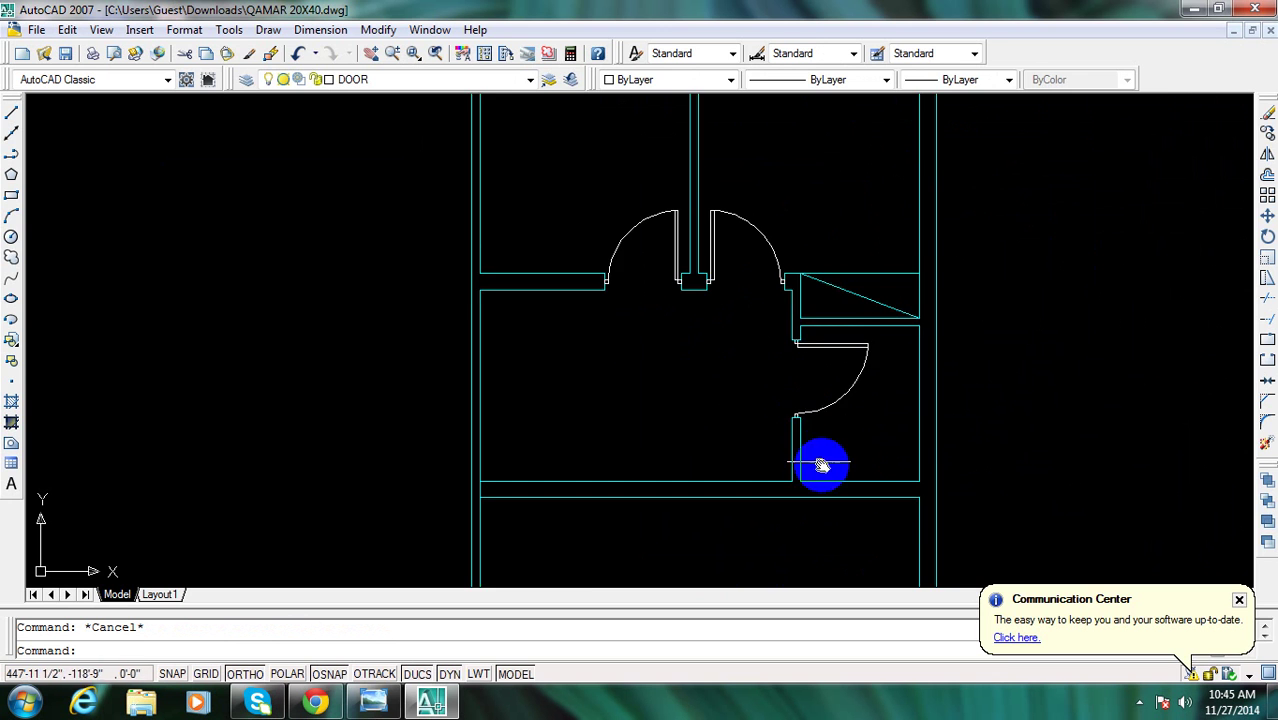
middle_drag(821, 465, 848, 408)
click(423, 705)
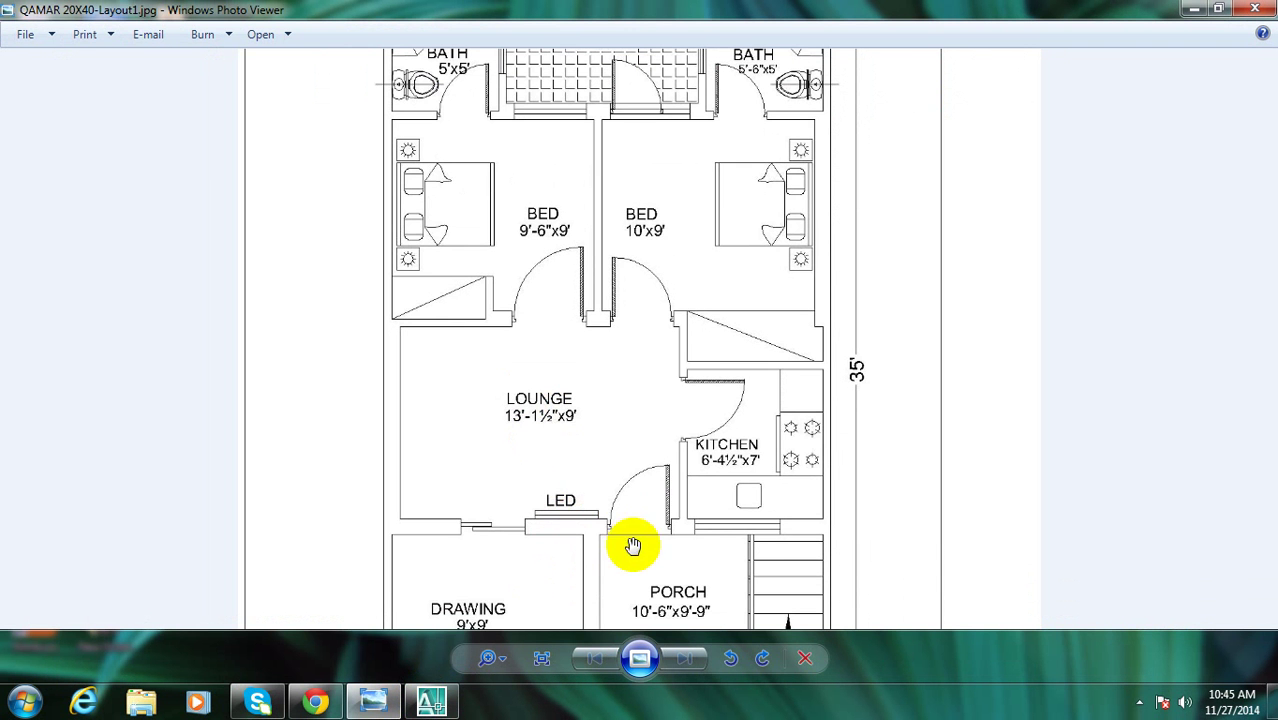
scroll(592, 457, down, 2)
scroll(553, 468, up, 2)
scroll(502, 422, up, 1)
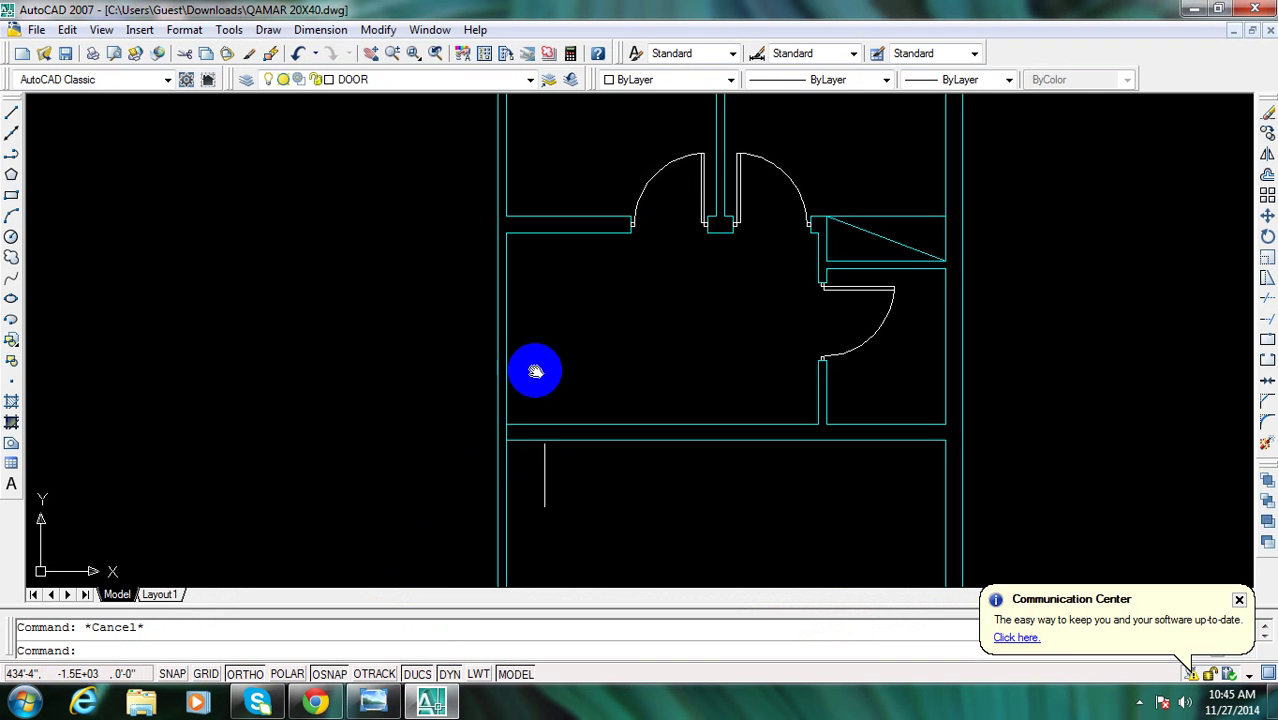
middle_drag(535, 371, 509, 327)
click(390, 708)
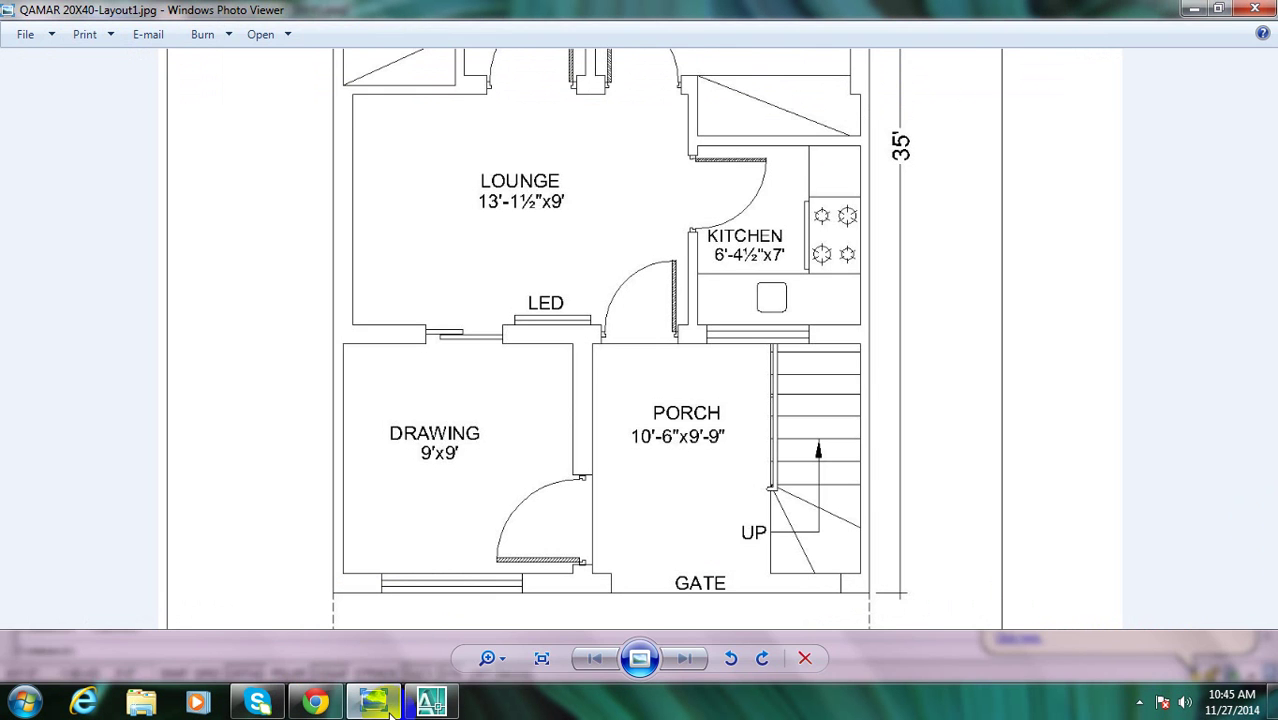
click(390, 708)
mouse_move(507, 257)
middle_down()
mouse_move(507, 419)
mouse_move(462, 248)
middle_up()
scroll(510, 442, up, 2)
scroll(510, 442, up, 1)
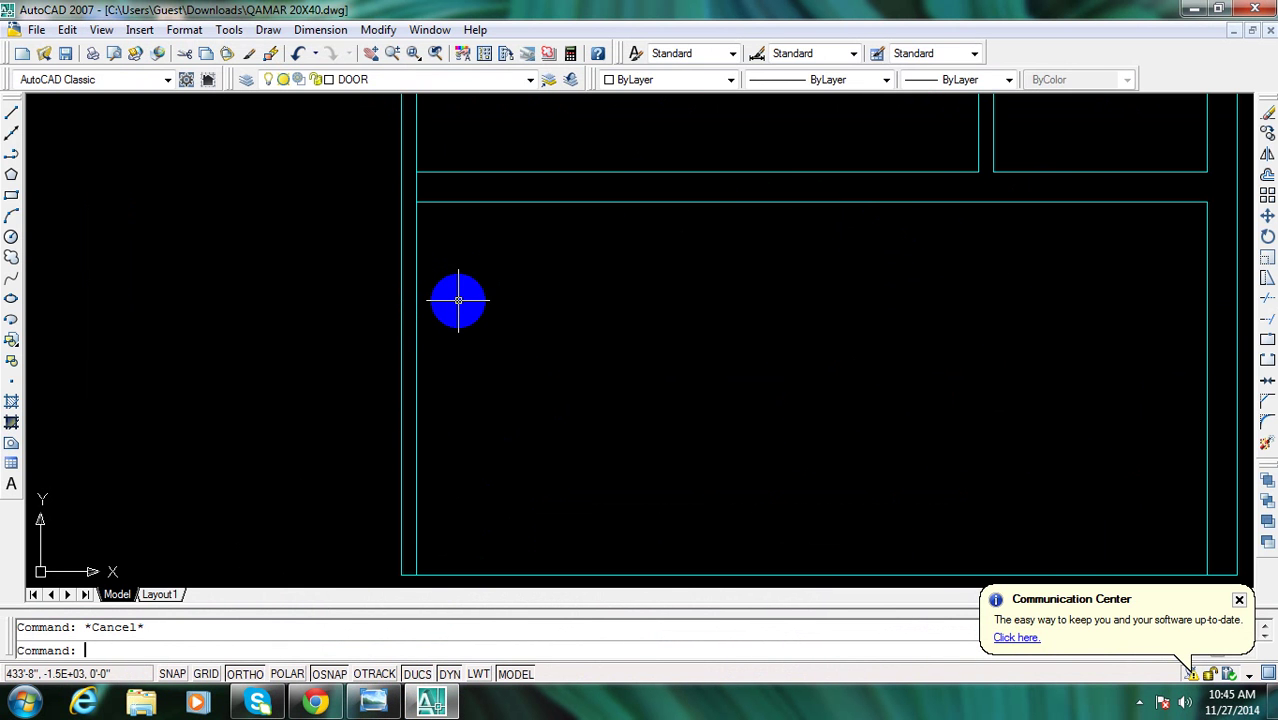
Offset the left wall 9' to the right to start the new partition wall
text(o)
key(Return)
text(9')
key(Return)
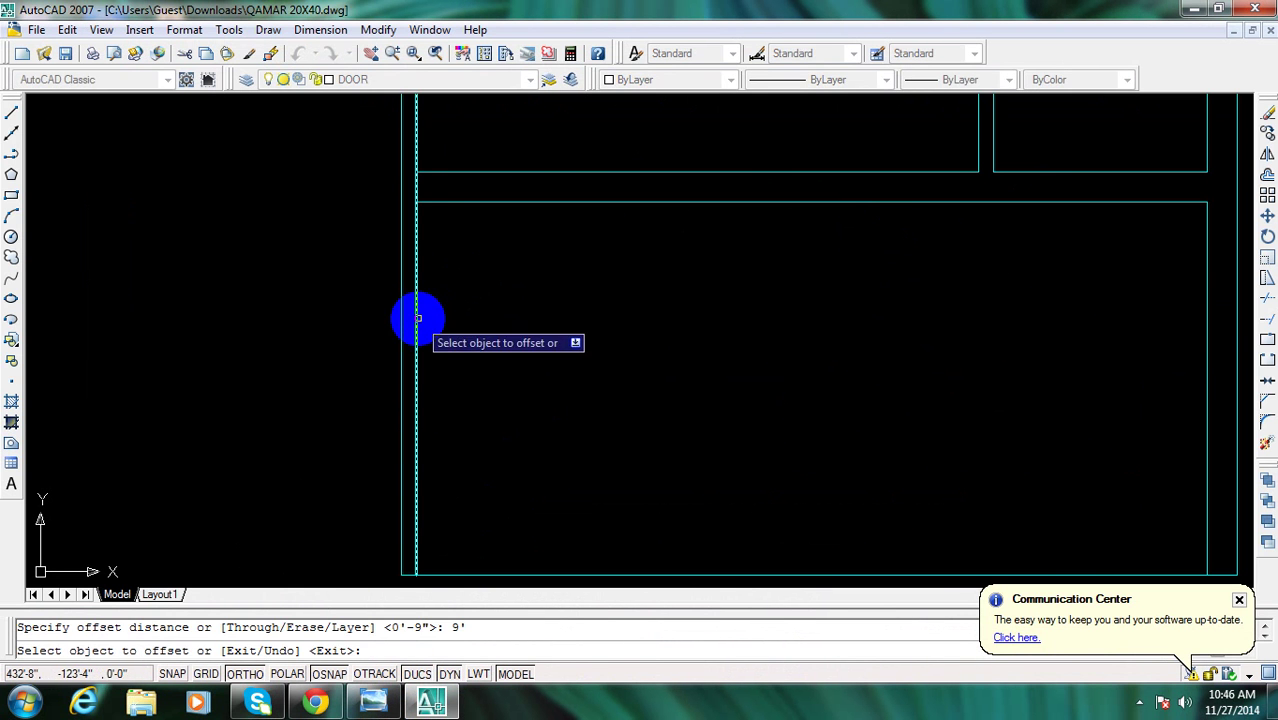
click(417, 318)
click(733, 326)
key(Escape)
Offset the new partition line 9 to the right for the wall thickness
key(Return)
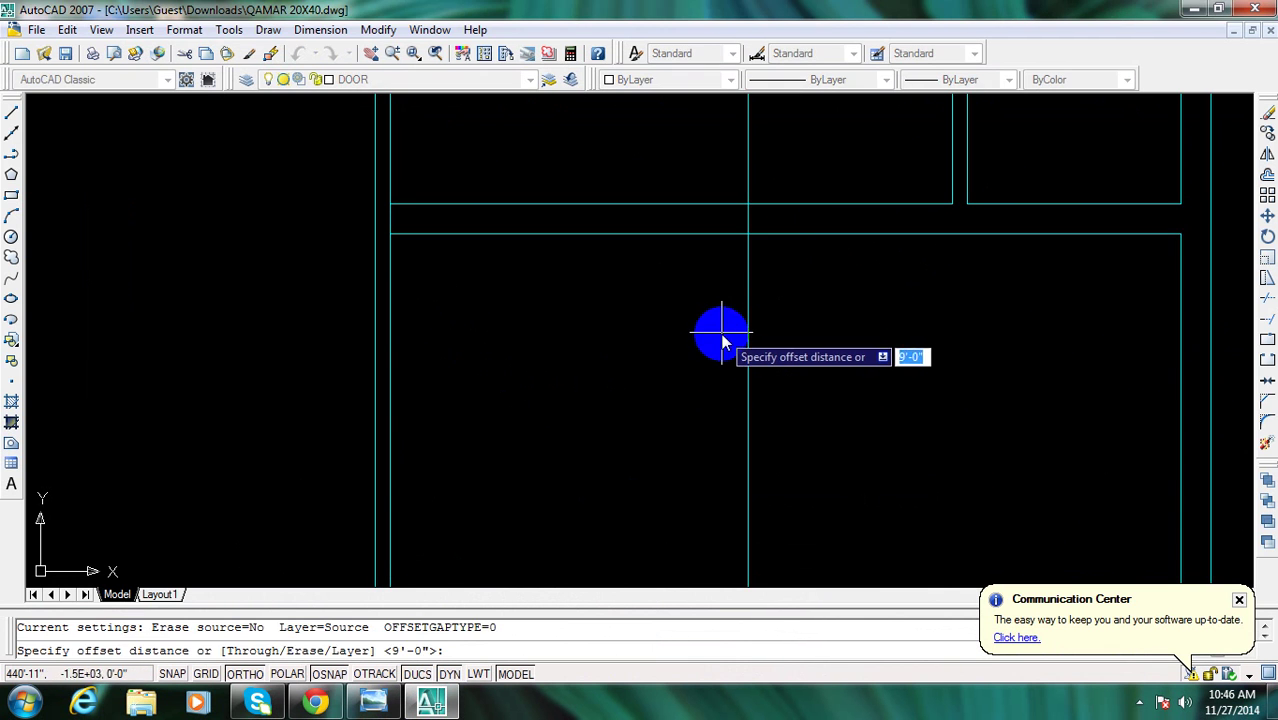
text(9)
key(Return)
click(748, 316)
click(776, 342)
key(Escape)
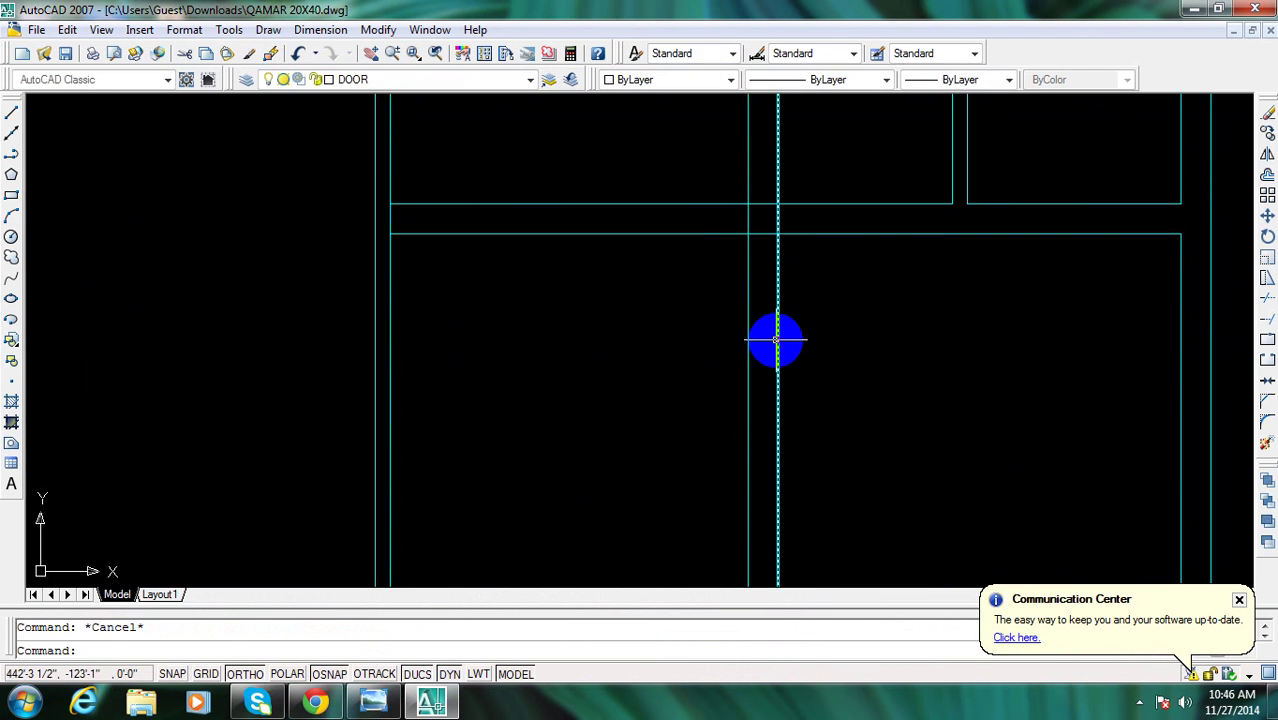
Begin trimming the overlapping lines with selected cutting edges, then cancel
text(tr)
key(Return)
click(808, 258)
click(800, 218)
key(Return)
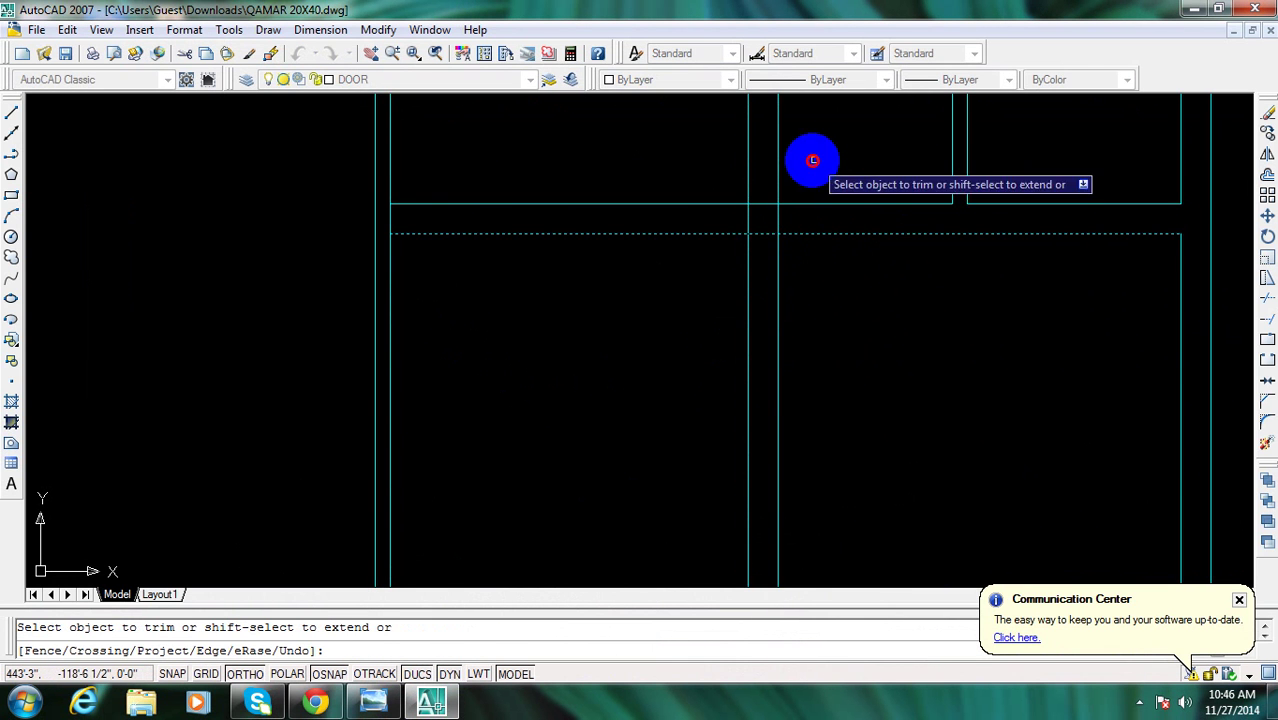
scroll(734, 266, down, 3)
scroll(734, 266, up, 2)
key(Escape)
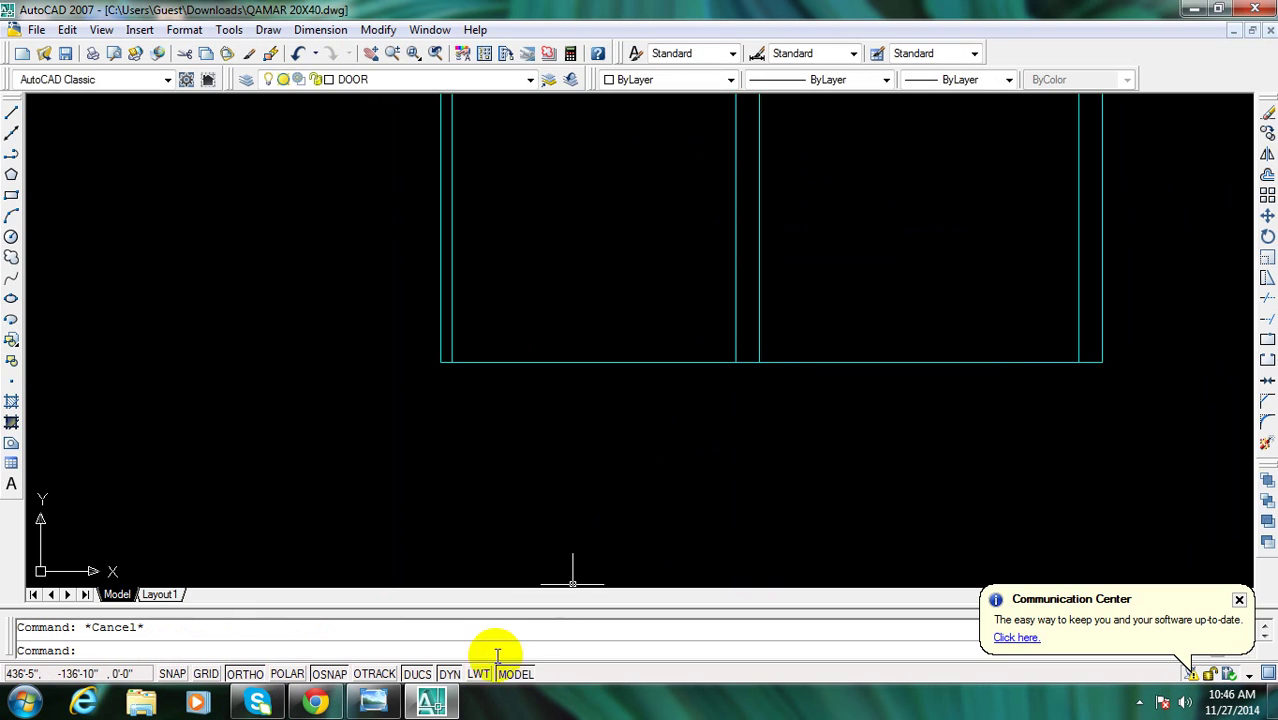
Check the reference floor plan image and return to the drawing
click(440, 704)
click(440, 704)
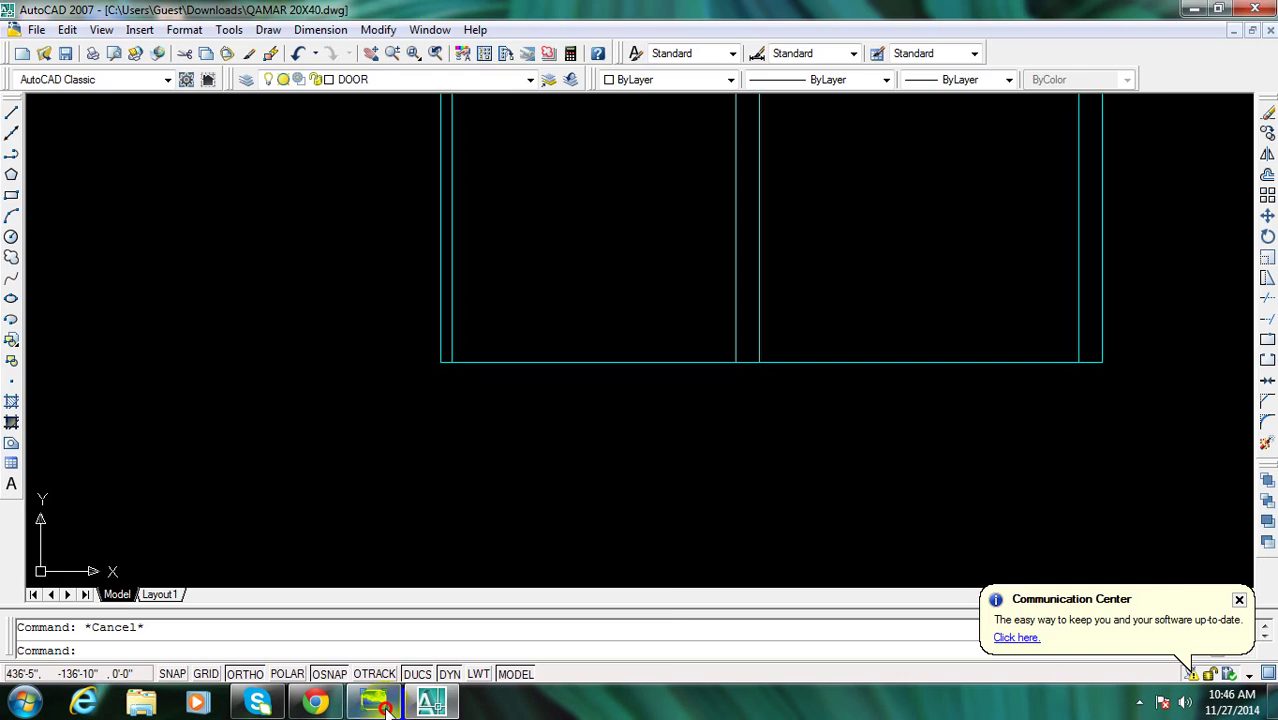
key(alt+Tab)
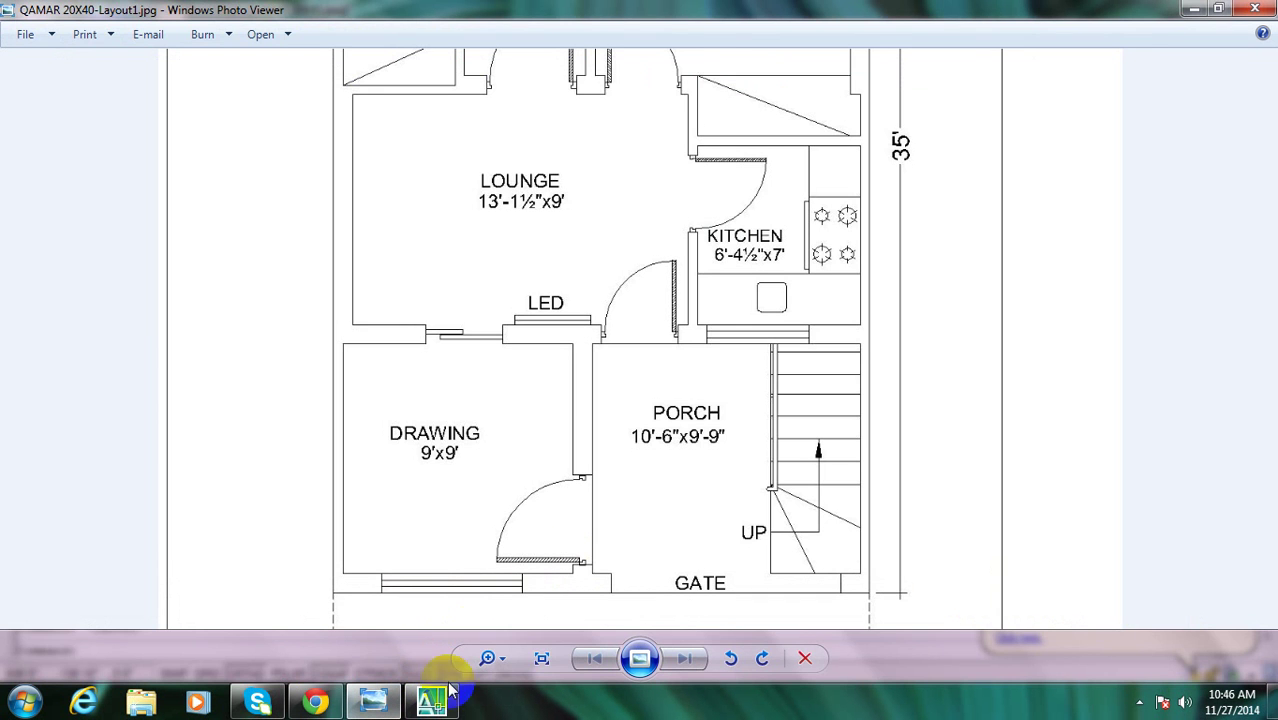
click(450, 690)
Offset the bottom wall line 9 upward
text(o)
key(Return)
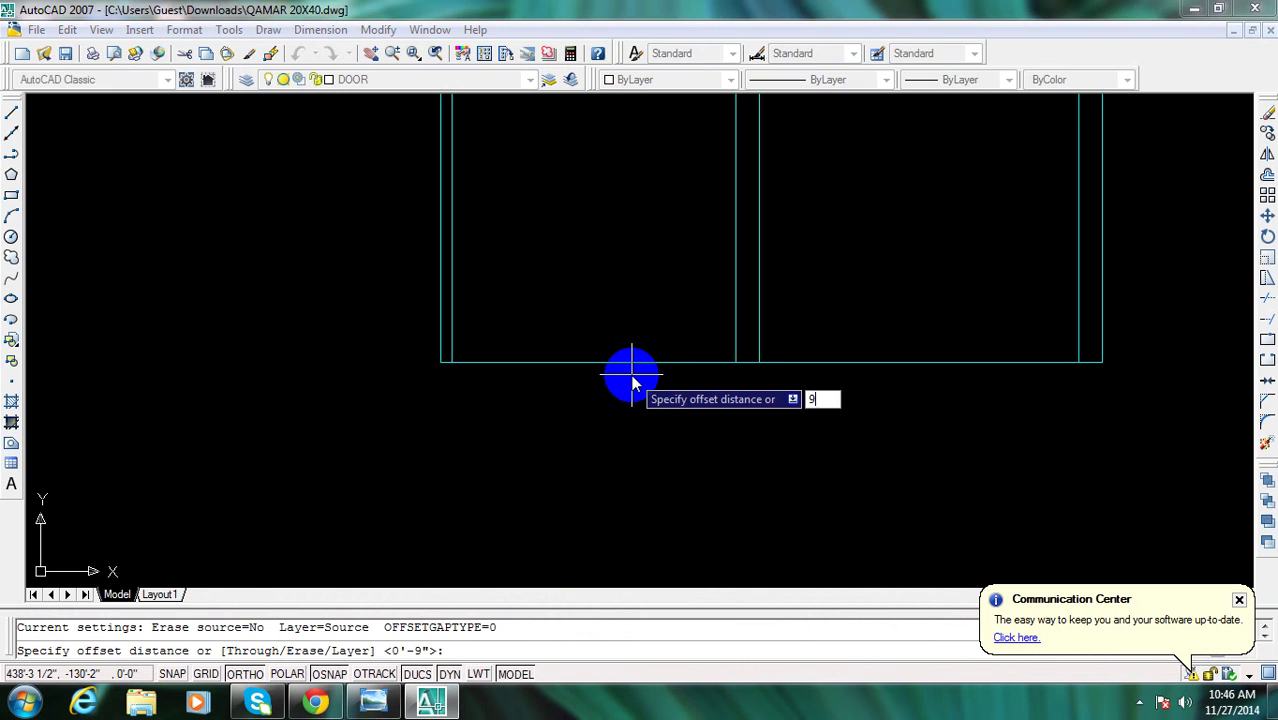
key(Escape)
key(Return)
text(9)
key(Return)
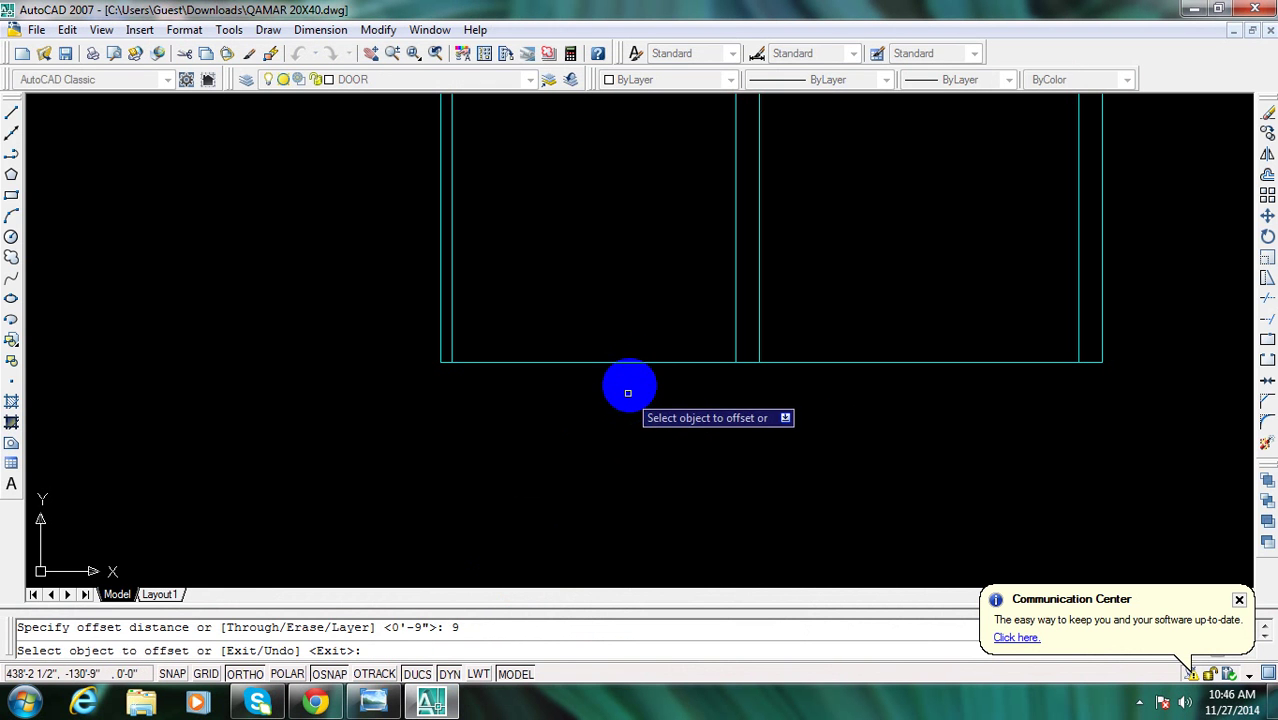
click(634, 362)
click(540, 345)
key(Escape)
Fillet the new horizontal line with the left wall to close the corner
scroll(525, 346, up, 1)
text(f)
key(Return)
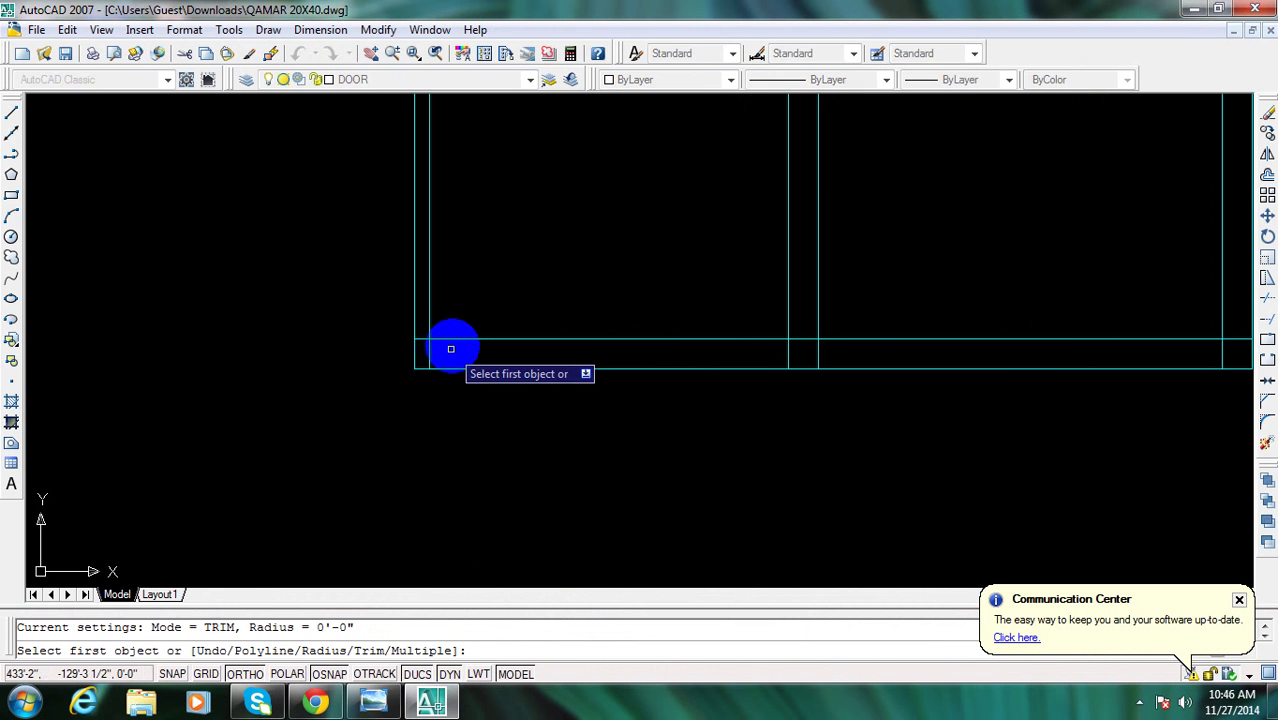
click(434, 340)
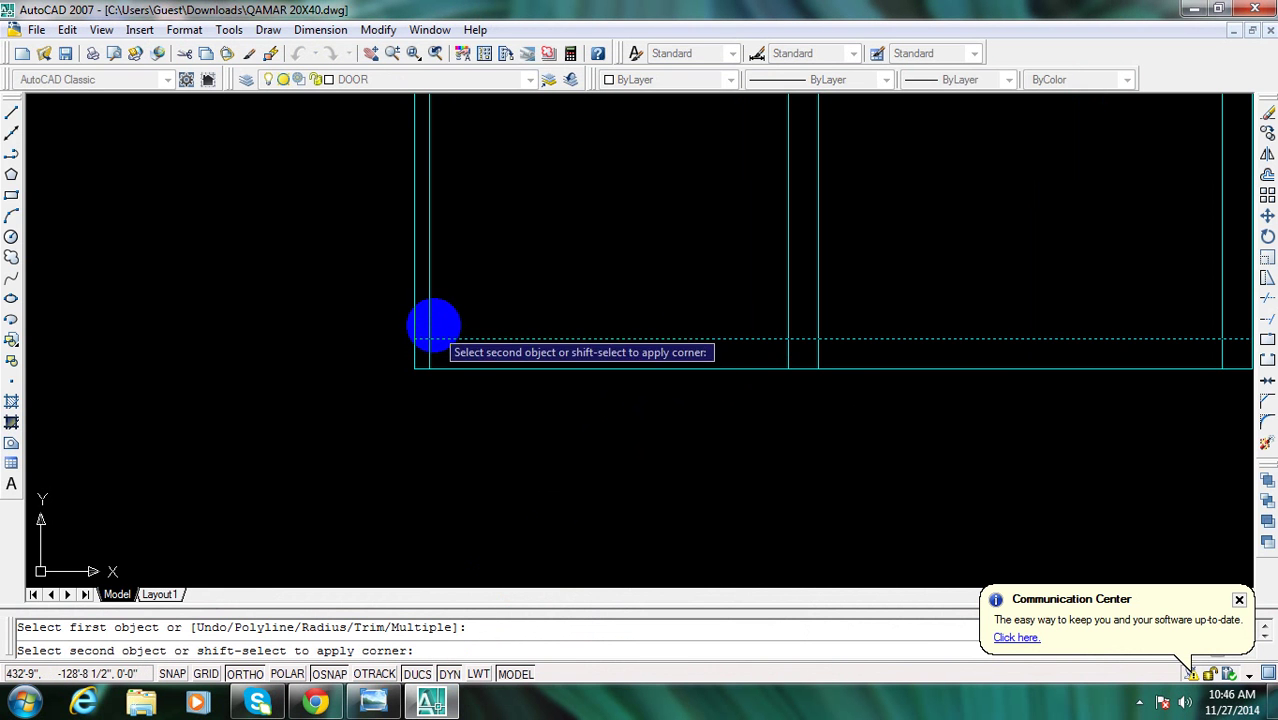
click(434, 323)
key(Escape)
Trim the overlap at the new wall using a crossing window
scroll(770, 385, up, 2)
text(tr)
key(Return)
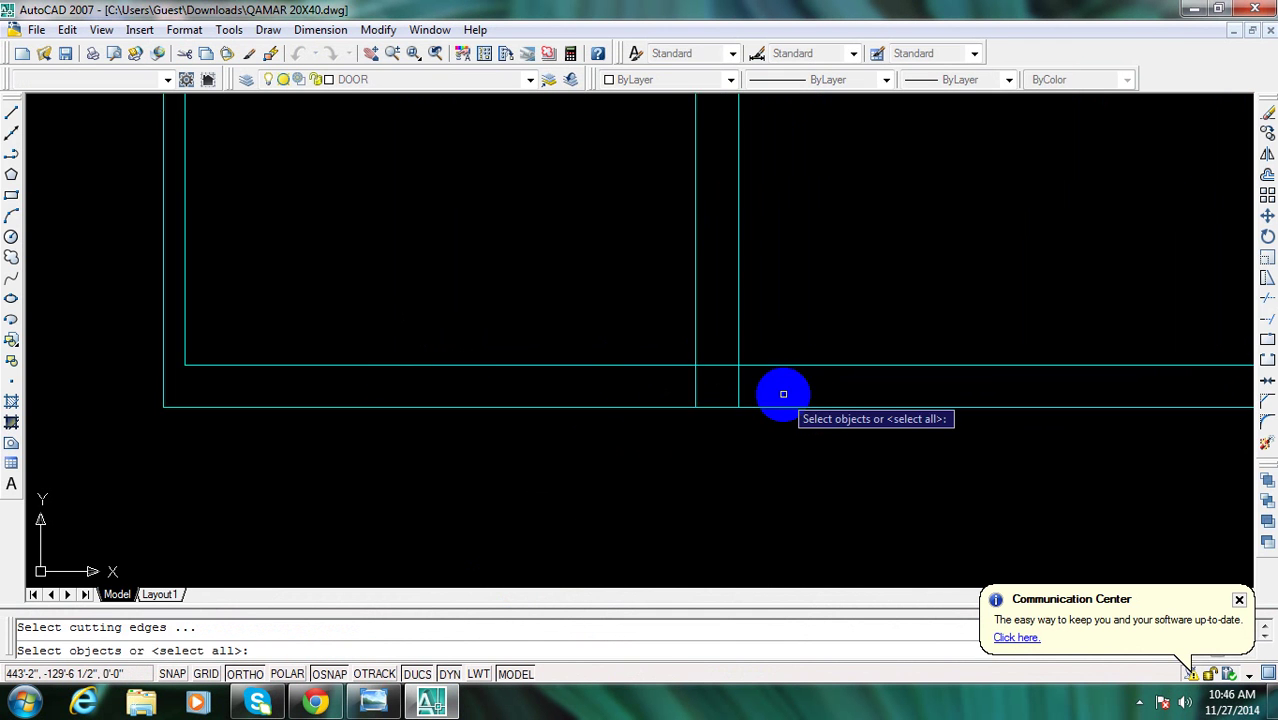
scroll(783, 394, up, 3)
key(Return)
click(590, 338)
click(571, 292)
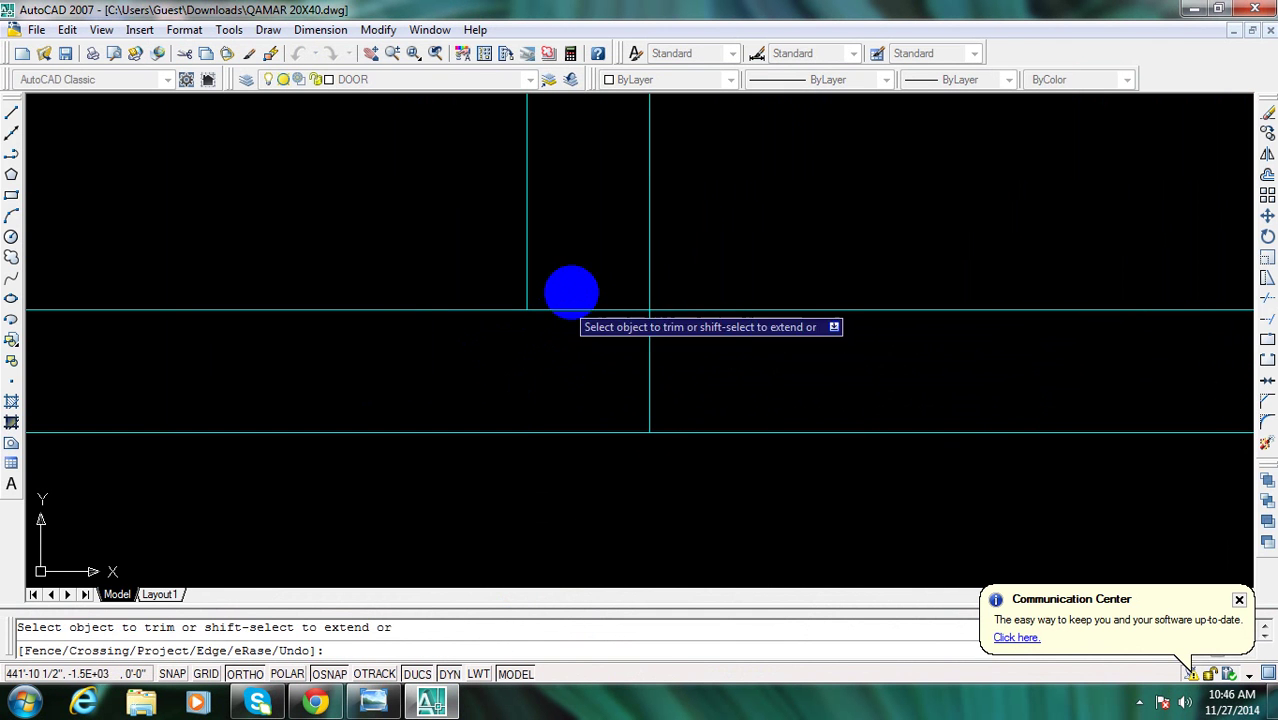
key(Escape)
Erase the extra bottom line of the box
scroll(681, 351, down, 5)
key(e)
key(Return)
click(696, 343)
key(Return)
scroll(692, 323, up, 1)
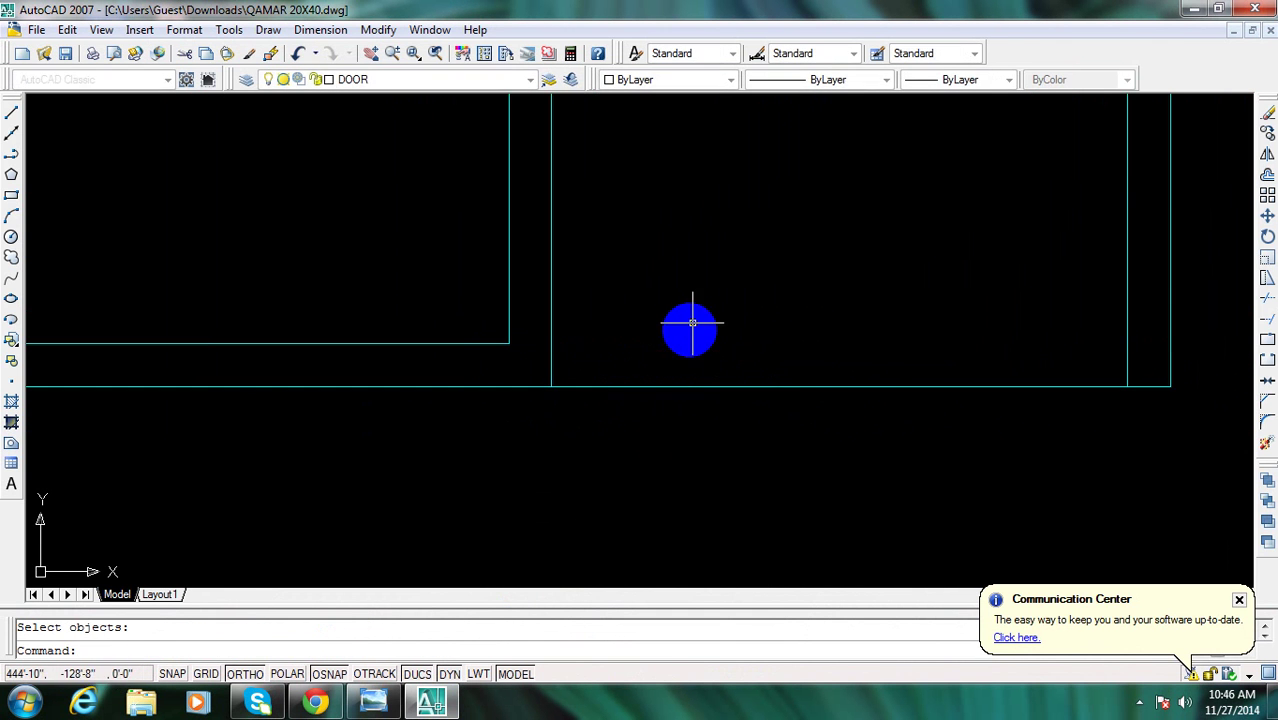
scroll(692, 323, down, 3)
middle_drag(619, 328, 616, 282)
scroll(616, 282, up, 3)
scroll(596, 342, up, 1)
key(Escape)
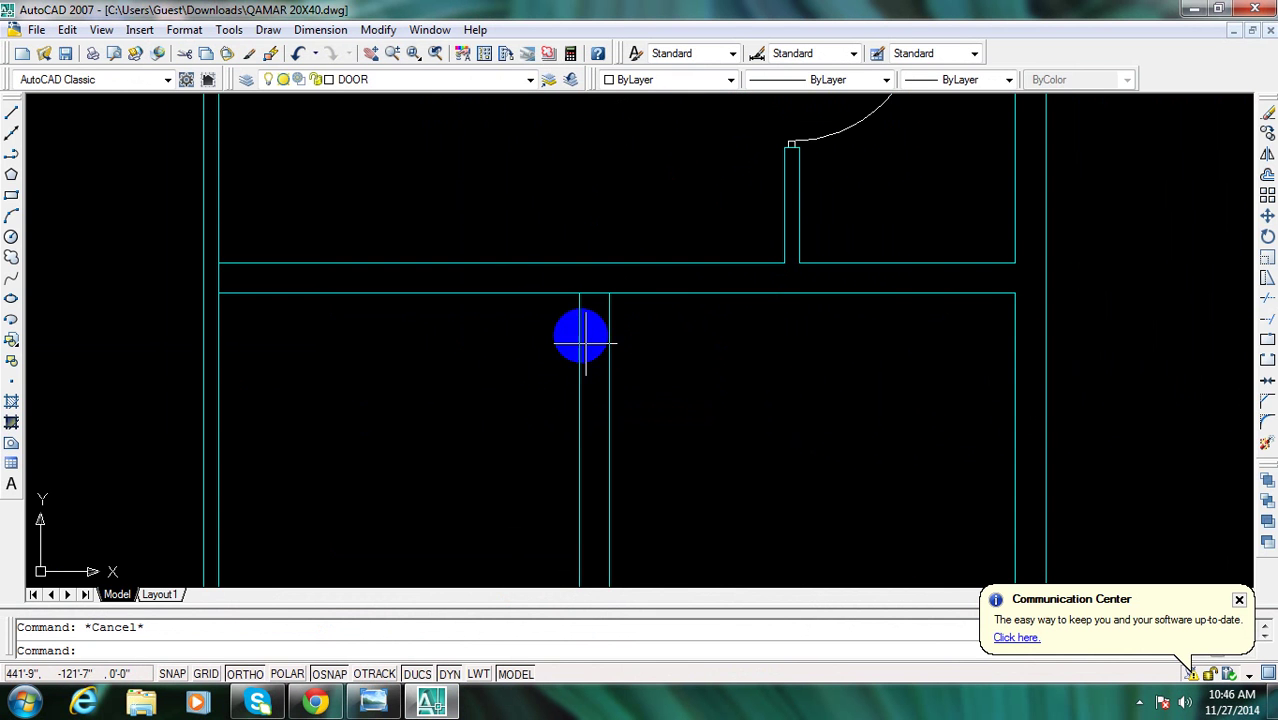
Trim the remaining overlaps at the new wall junctions, then show the reference plan
scroll(605, 314, up, 1)
text(tr)
key(Return)
key(Return)
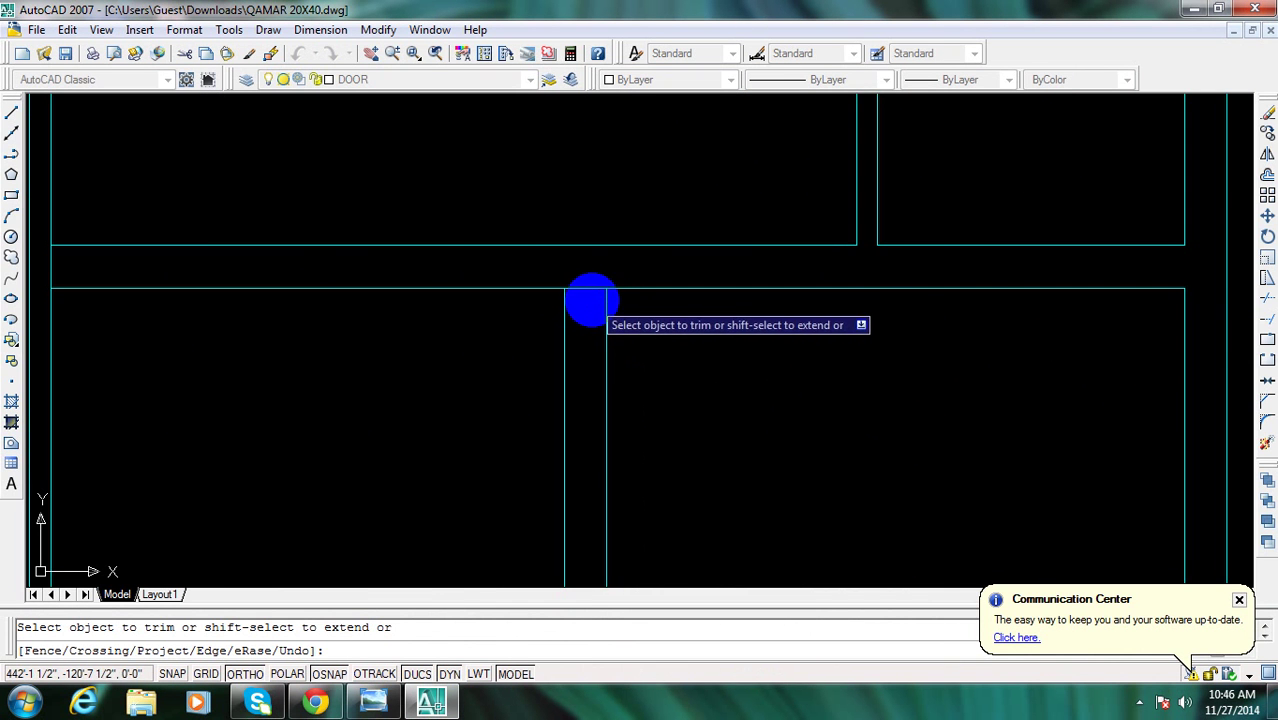
click(588, 295)
click(583, 278)
middle_drag(459, 289, 507, 289)
scroll(430, 280, up, 2)
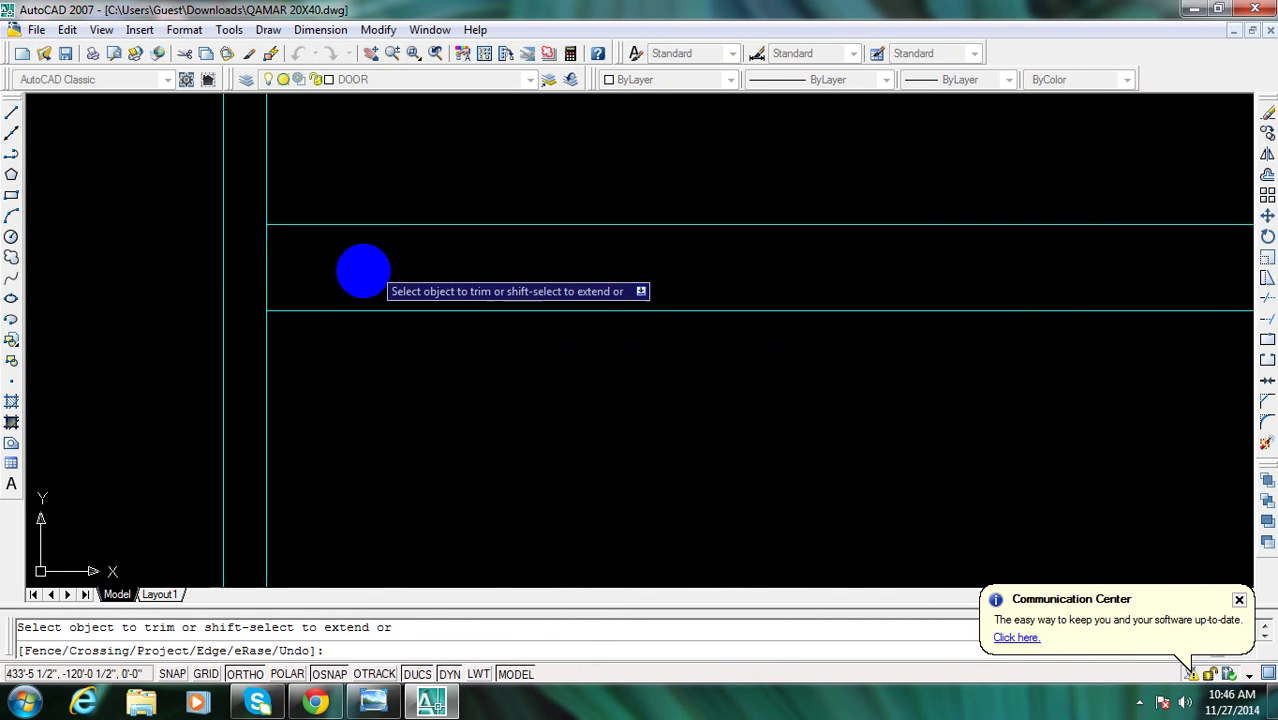
click(359, 268)
click(359, 367)
scroll(359, 225, down, 3)
key(Escape)
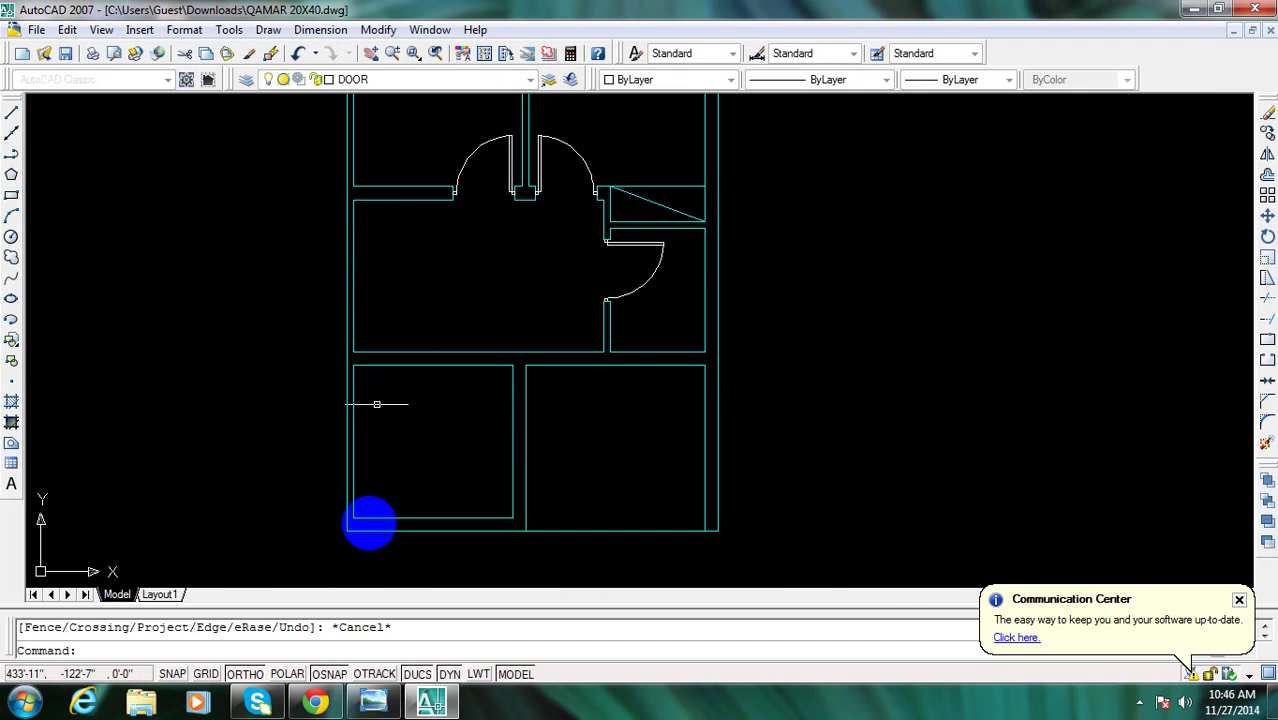
scroll(371, 580, up, 2)
click(373, 702)
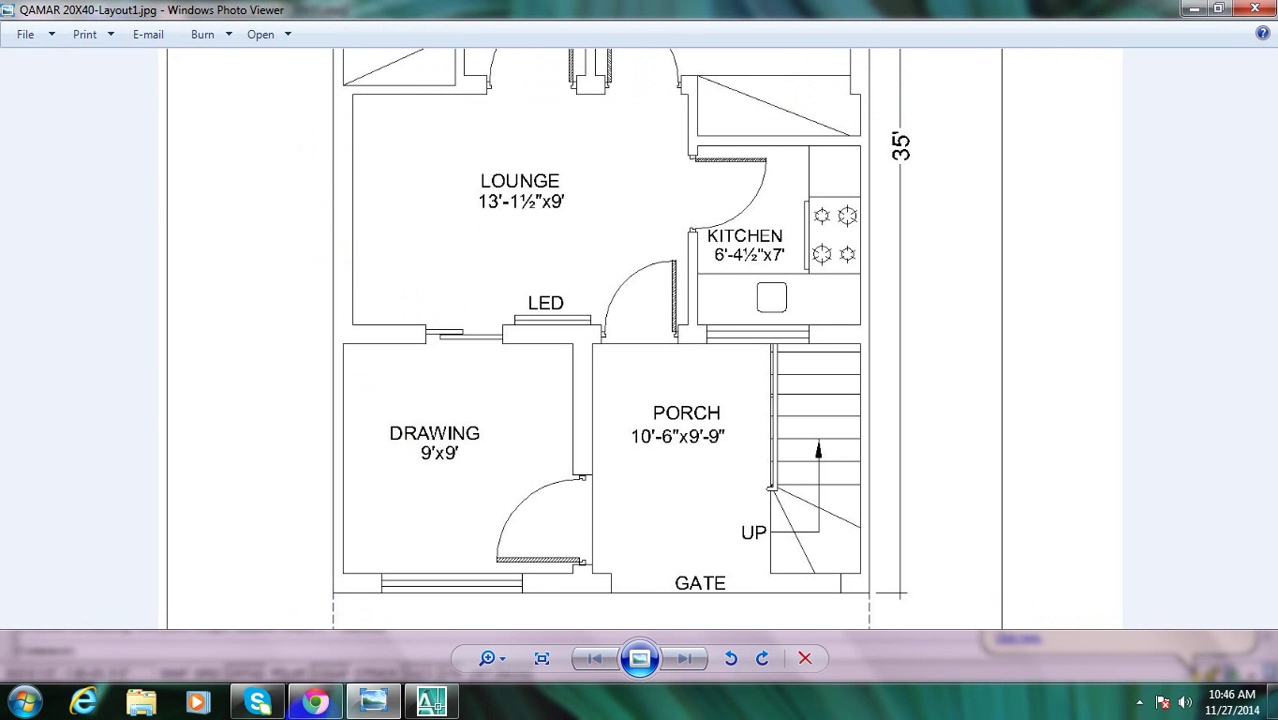
Stretch the lounge's inner left wall line 4.5 units to the right
click(428, 702)
middle_drag(354, 257, 424, 340)
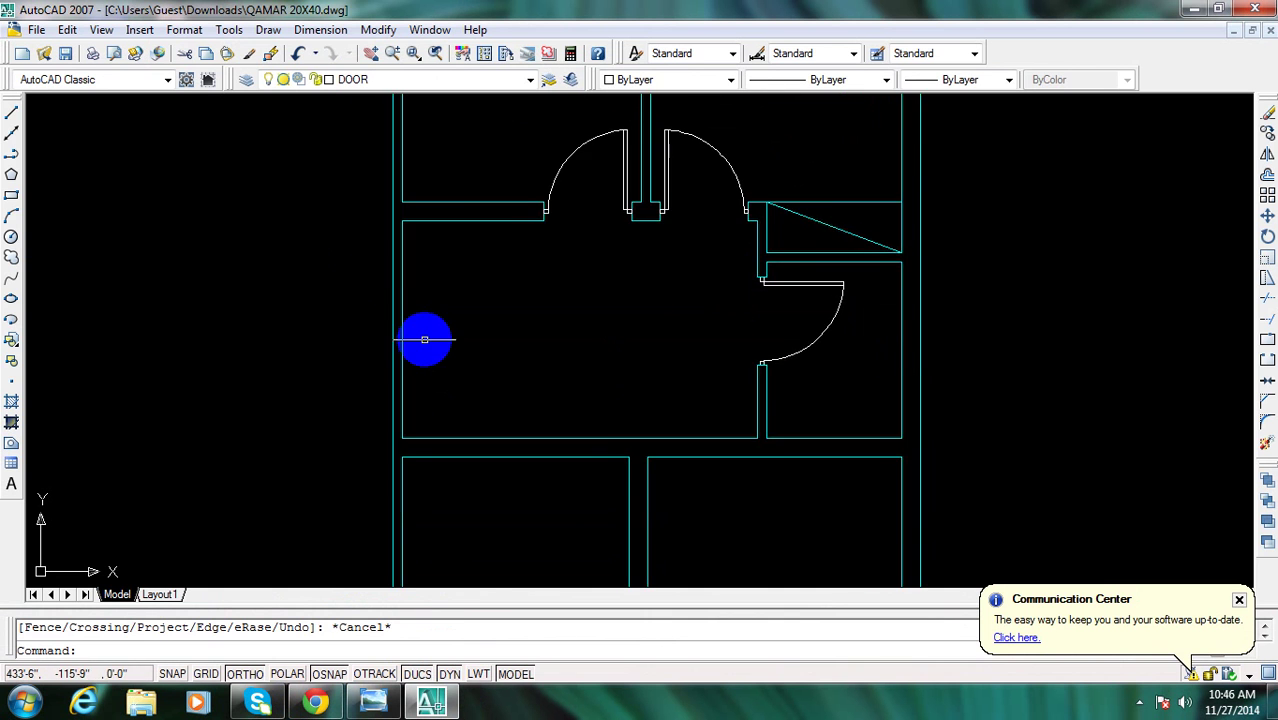
scroll(424, 343, up, 2)
key(Escape)
scroll(420, 480, up, 2)
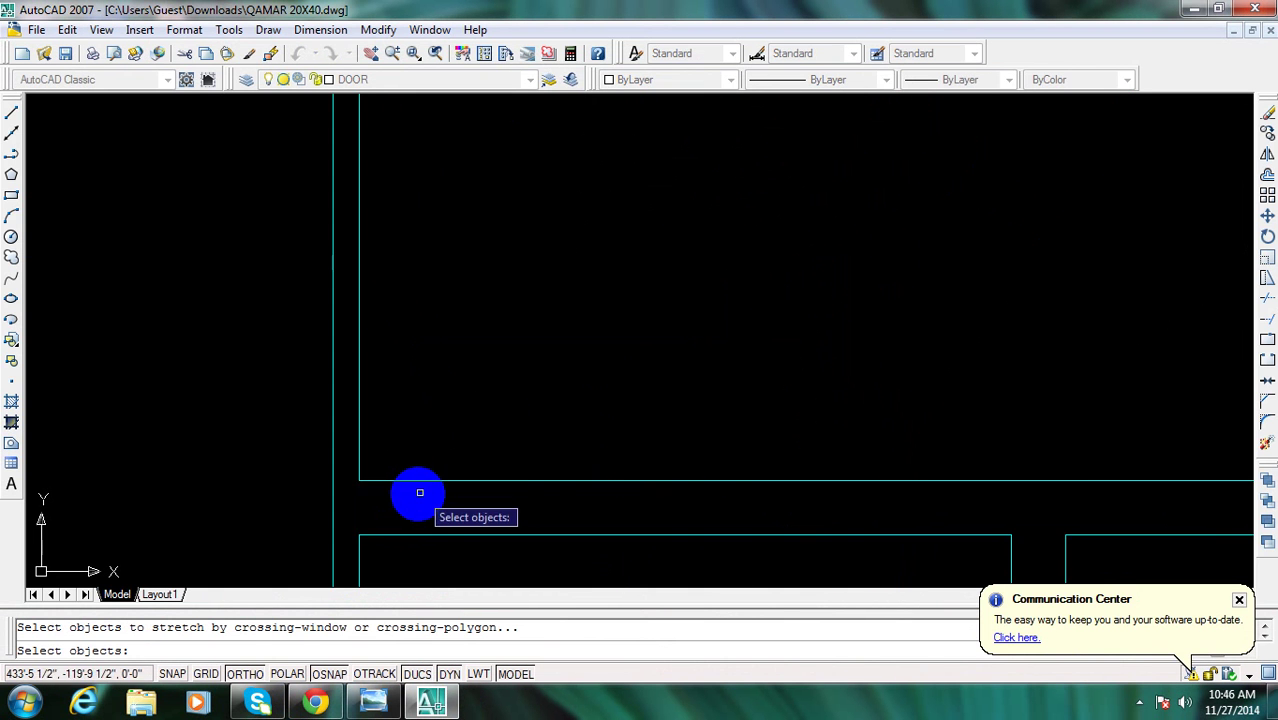
click(415, 490)
scroll(371, 451, down, 3)
click(367, 204)
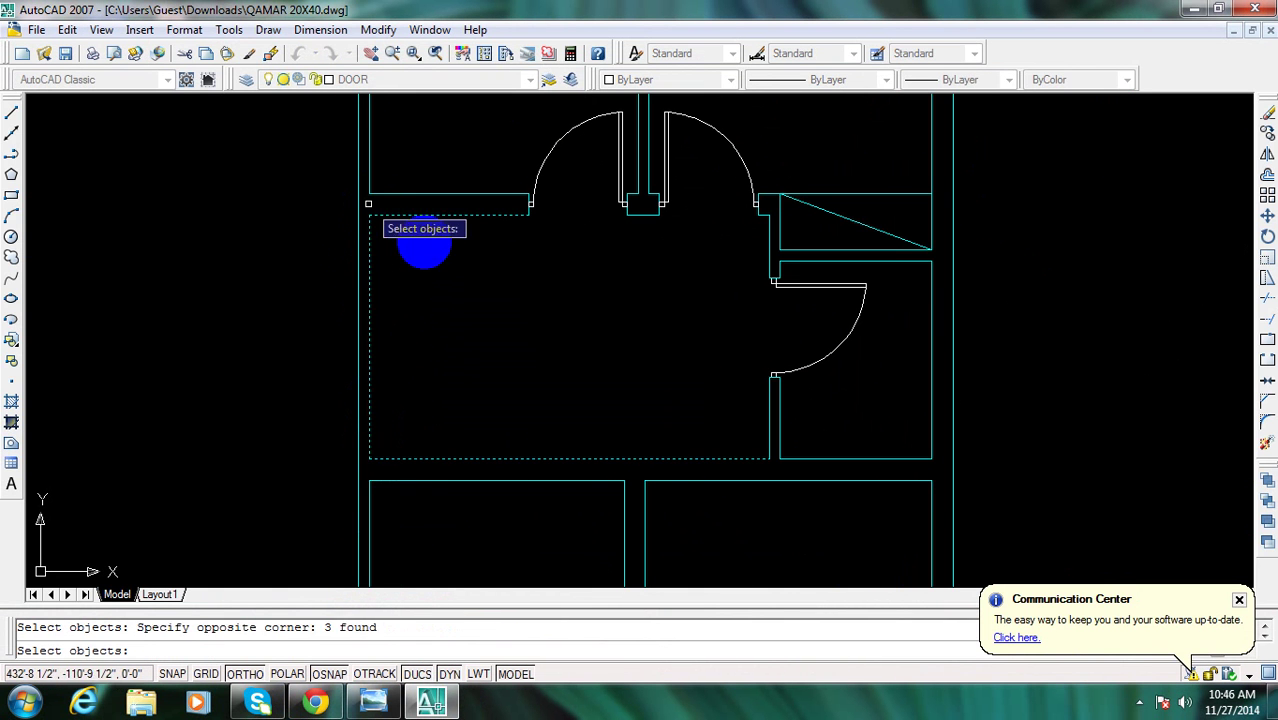
key(Return)
click(438, 256)
text(4.5)
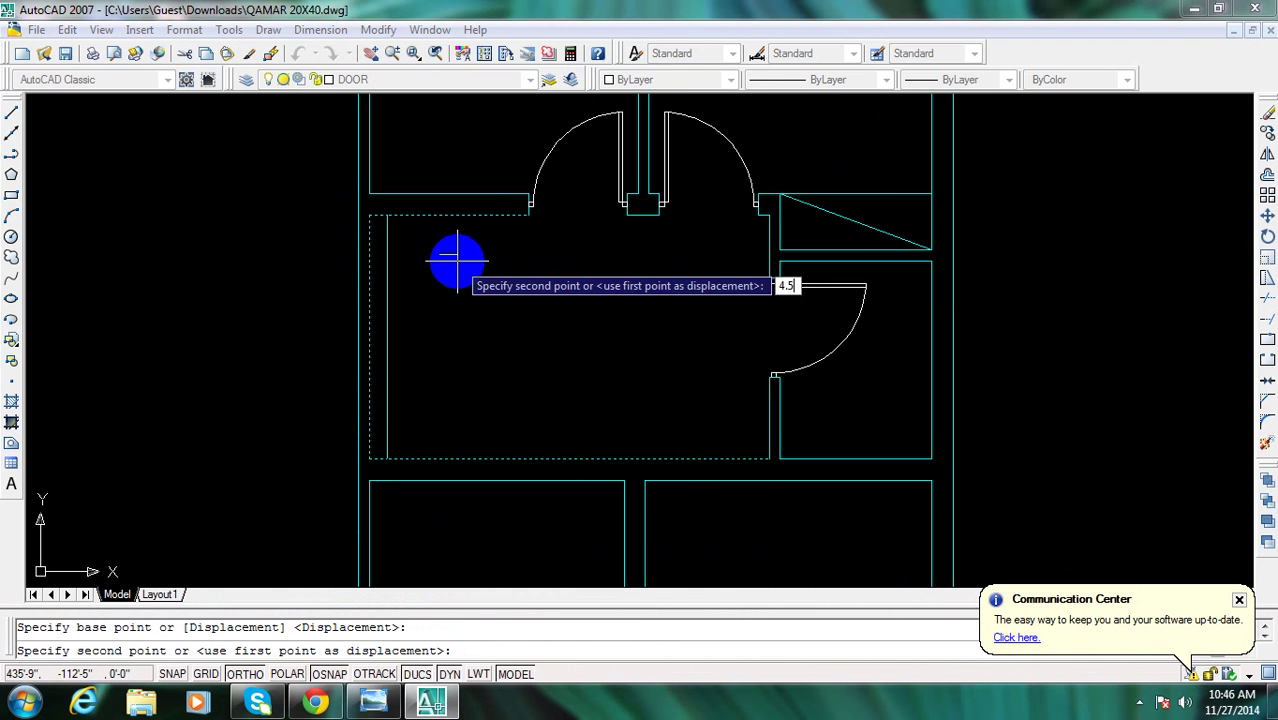
key(Return)
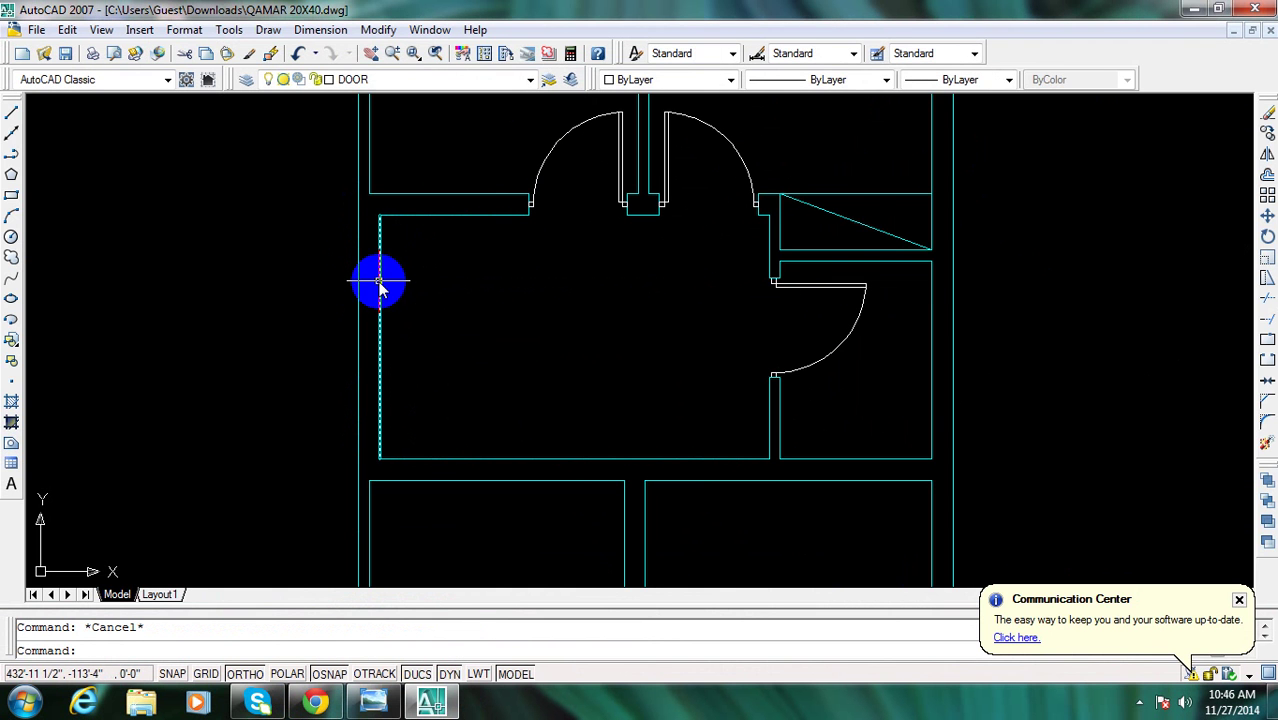
Start a linear dimension with DL, then cancel it
text(dli)
key(Return)
key(Escape)
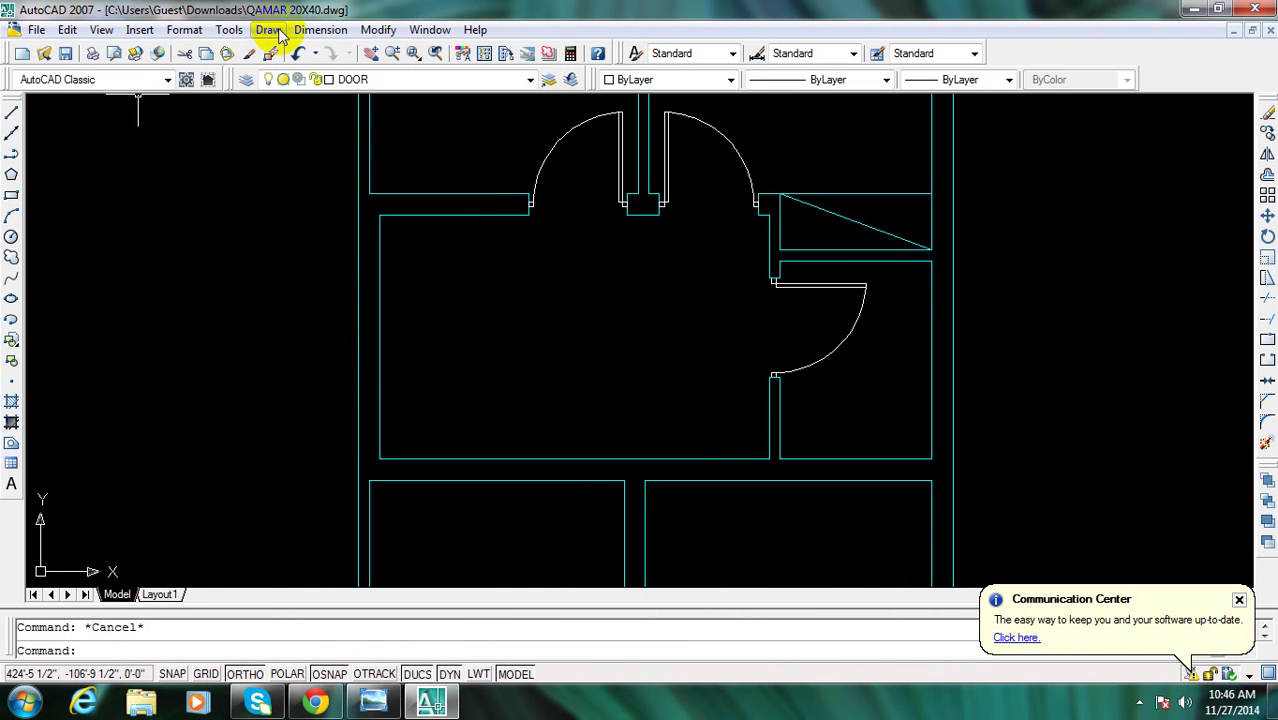
Place a linear dimension across the left wall, reading 9"
click(322, 30)
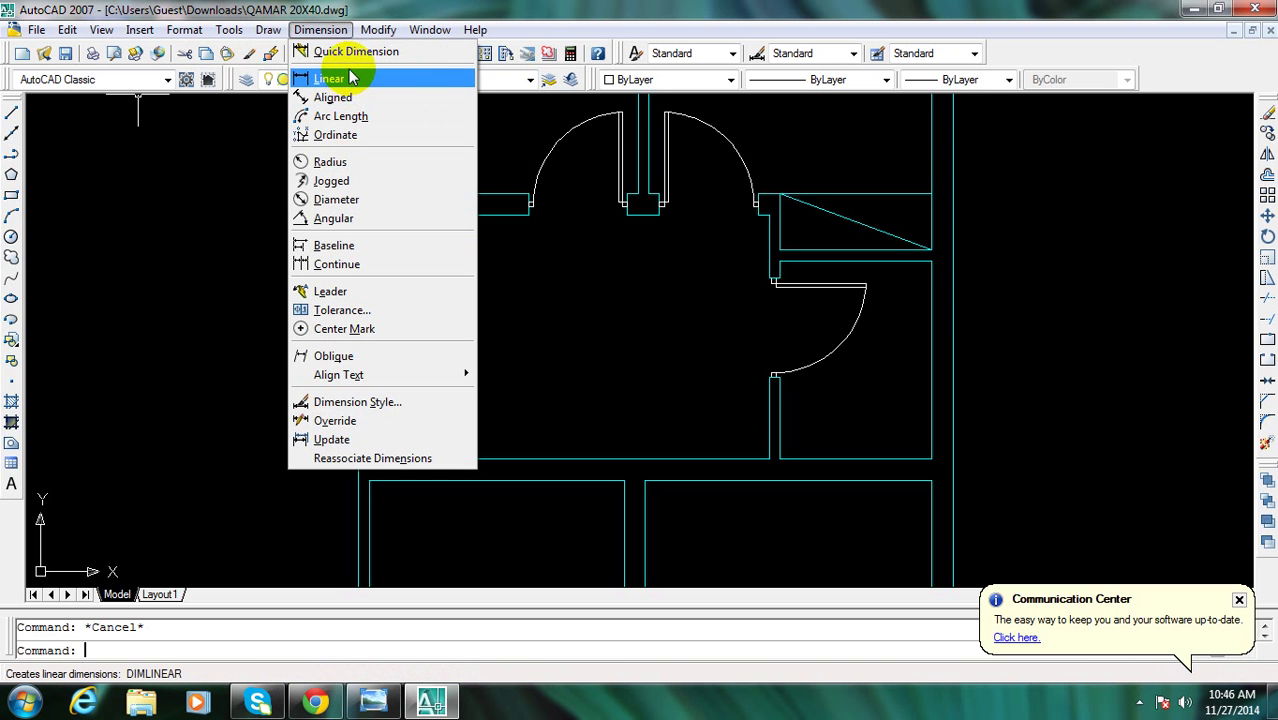
click(358, 52)
right_click(381, 219)
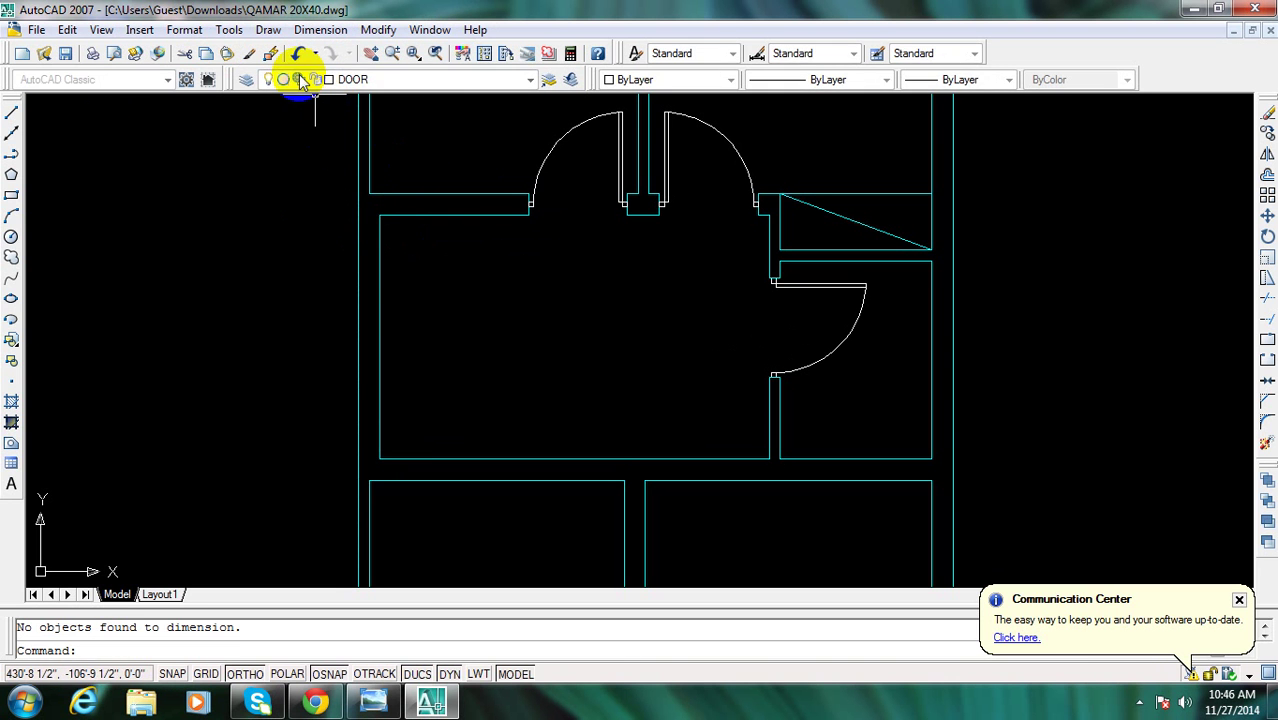
click(331, 33)
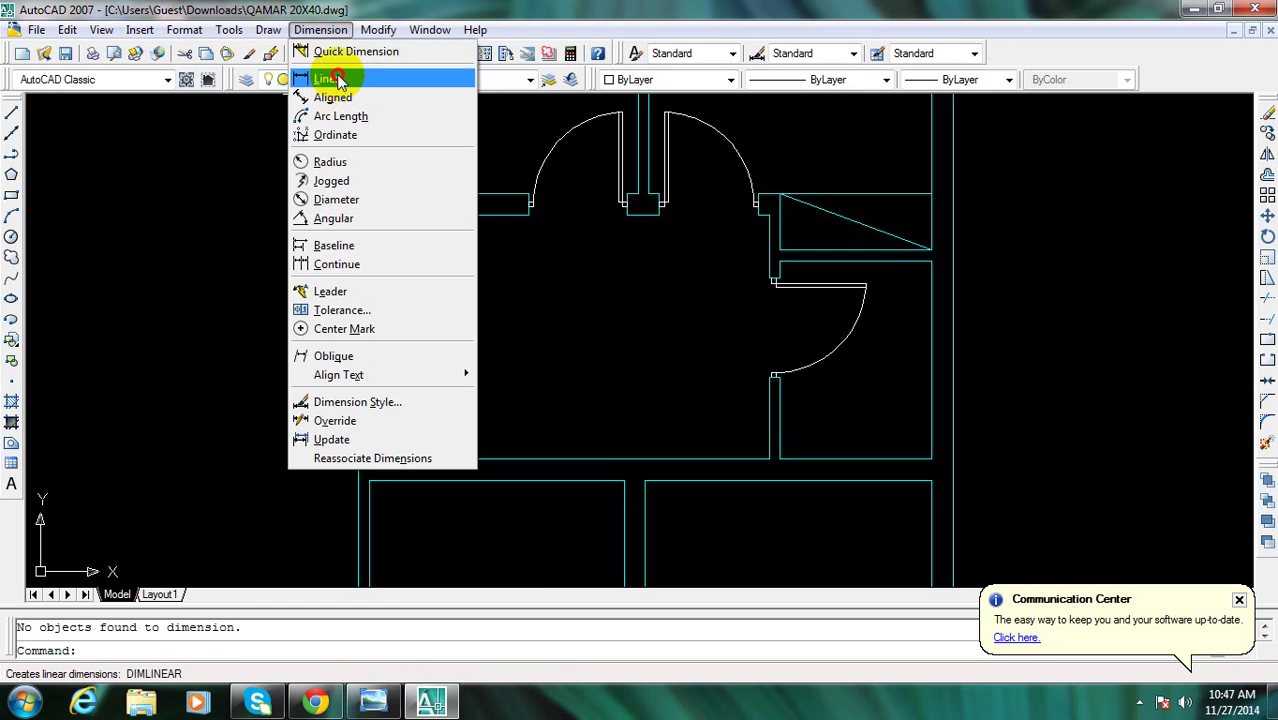
click(334, 78)
click(381, 217)
click(358, 224)
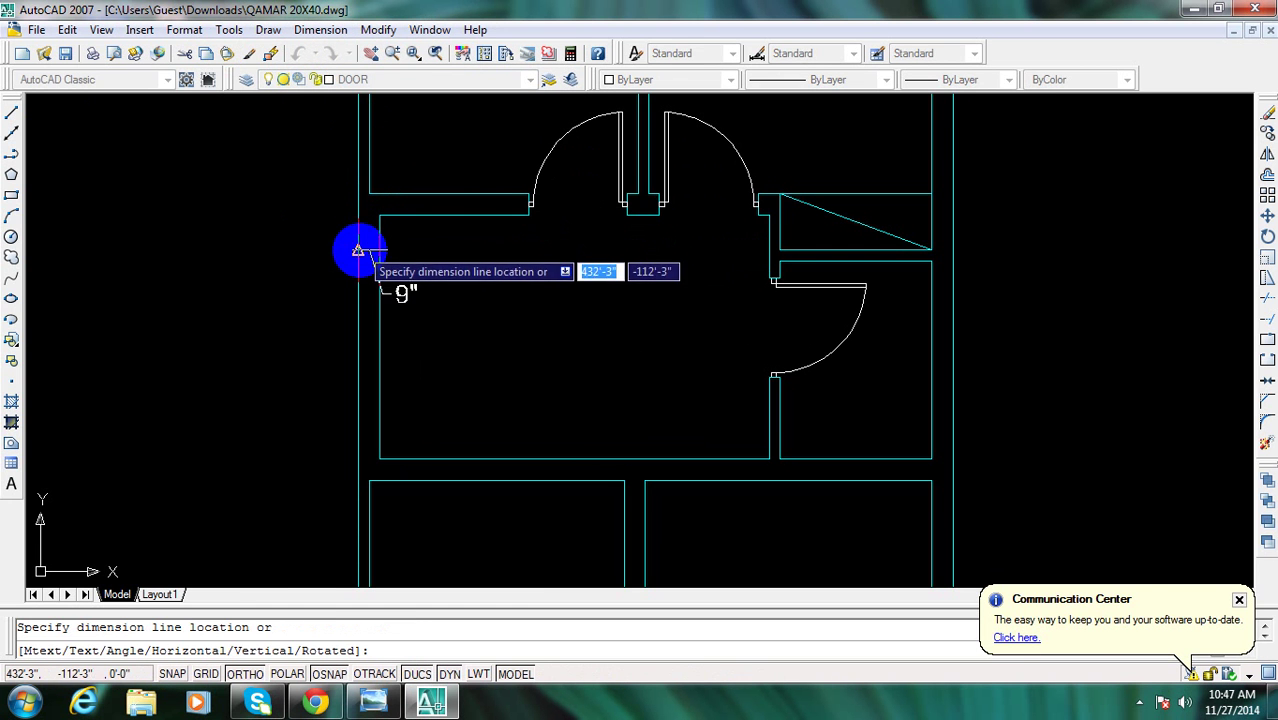
click(368, 248)
scroll(397, 287, up, 3)
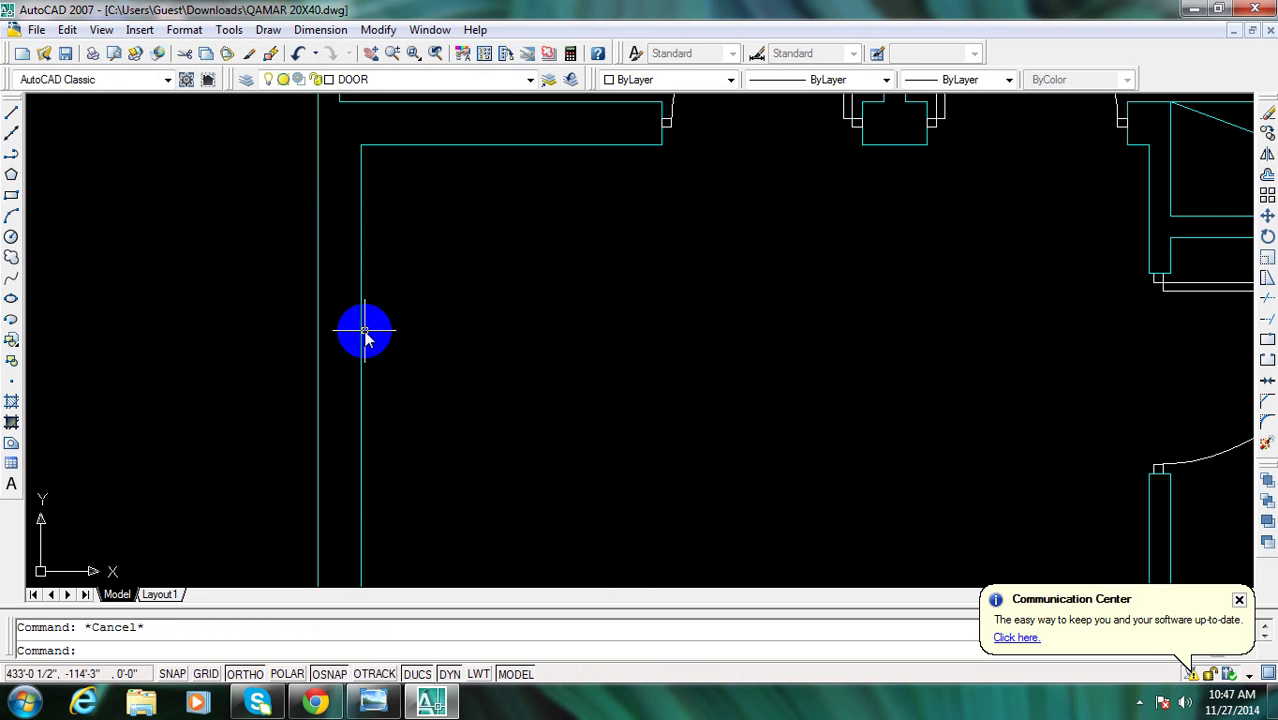
Dimension the wall's outer-to-inner thickness again at 9", then delete the dimension
text(d)
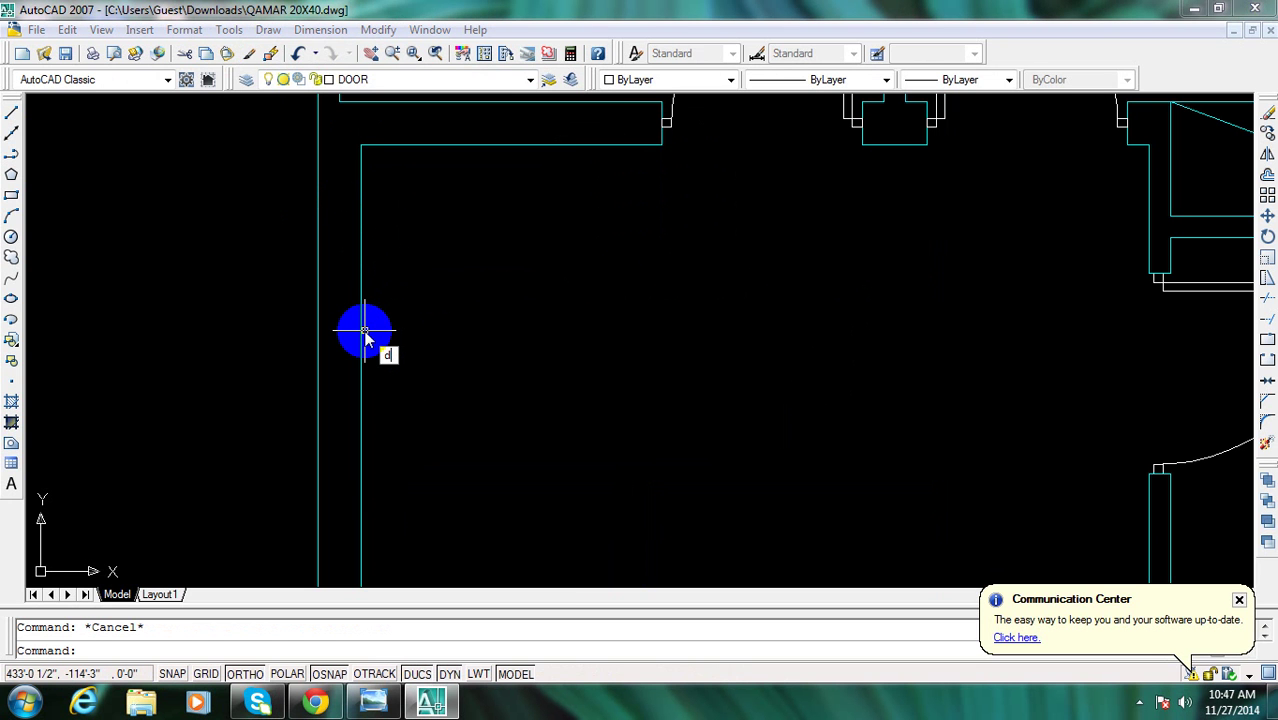
text(i)
key(Return)
click(361, 331)
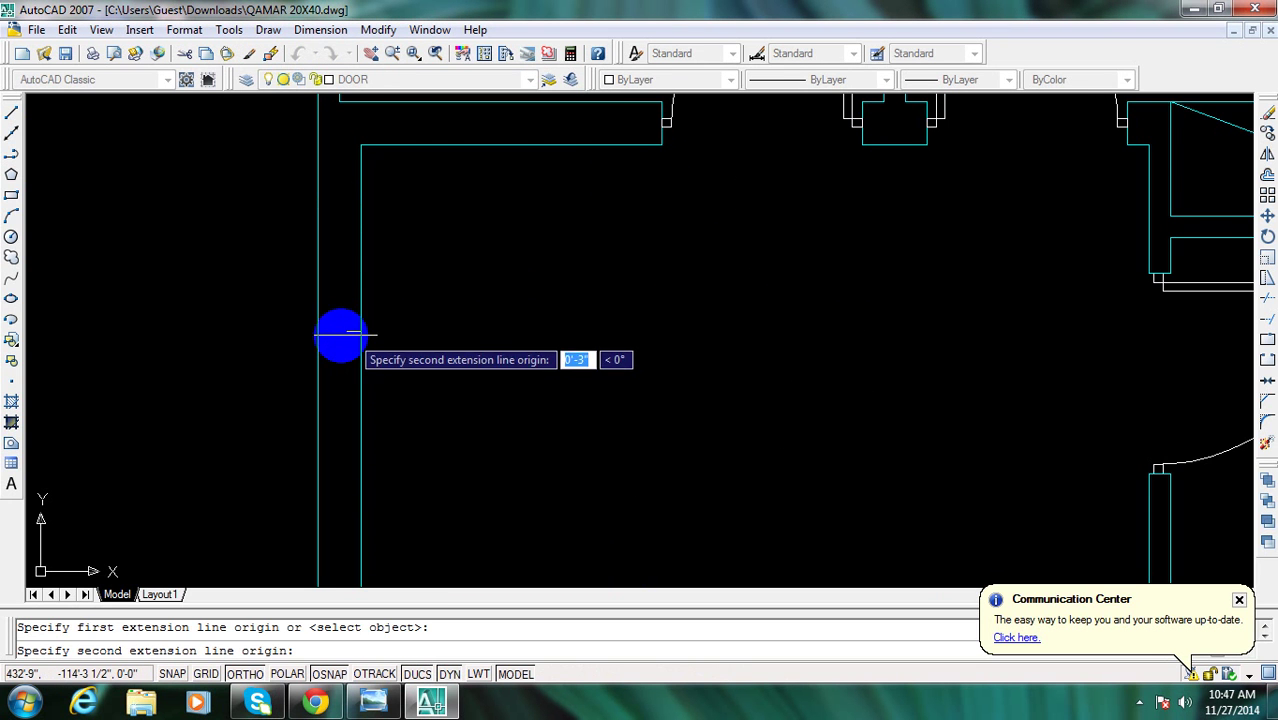
click(317, 331)
click(369, 250)
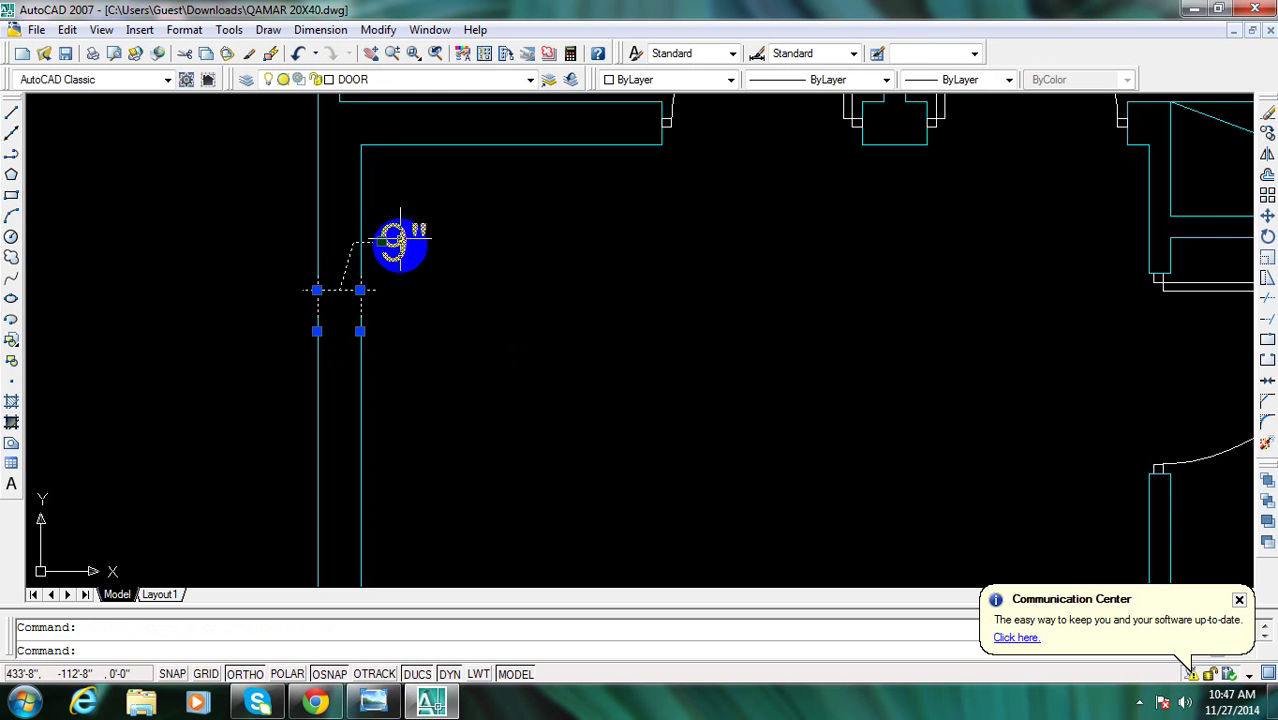
key(Delete)
scroll(400, 245, down, 3)
scroll(399, 314, down, 2)
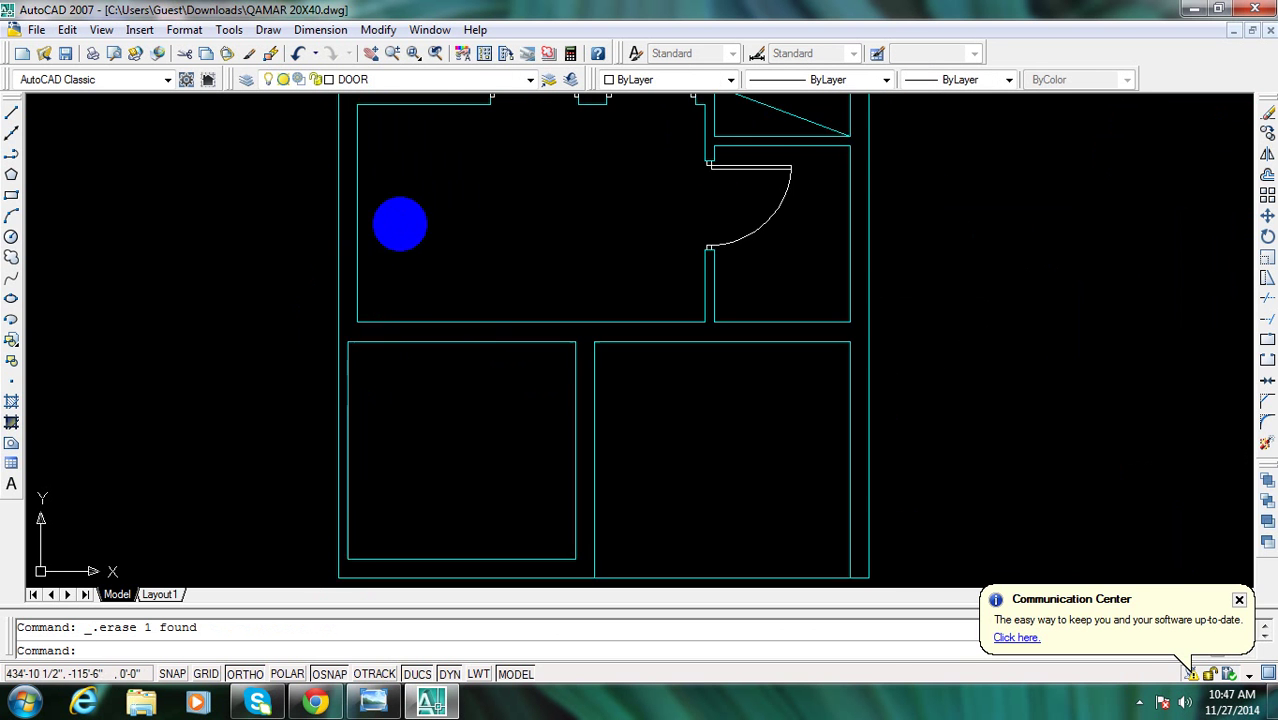
middle_drag(636, 357, 571, 379)
Select the existing door arc, leaf and jamb lines to copy
click(432, 703)
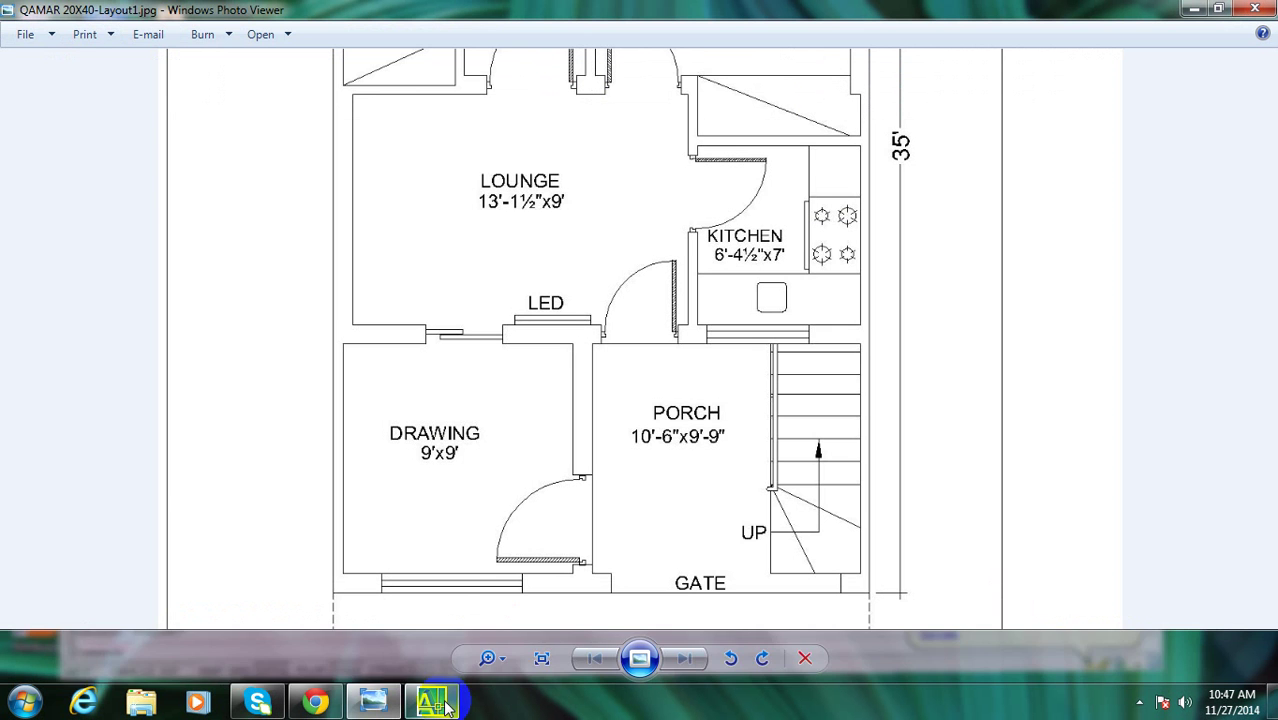
click(445, 706)
scroll(599, 194, up, 2)
scroll(536, 251, up, 2)
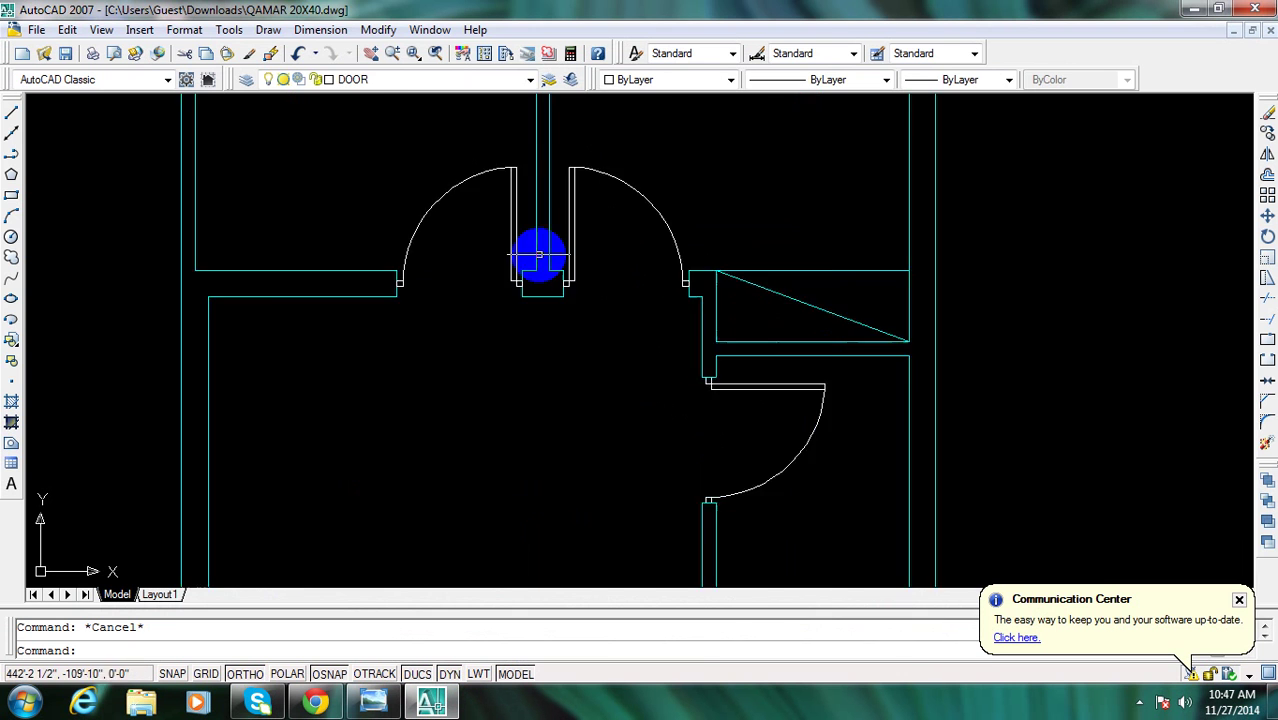
scroll(517, 266, up, 2)
text(co)
key(Return)
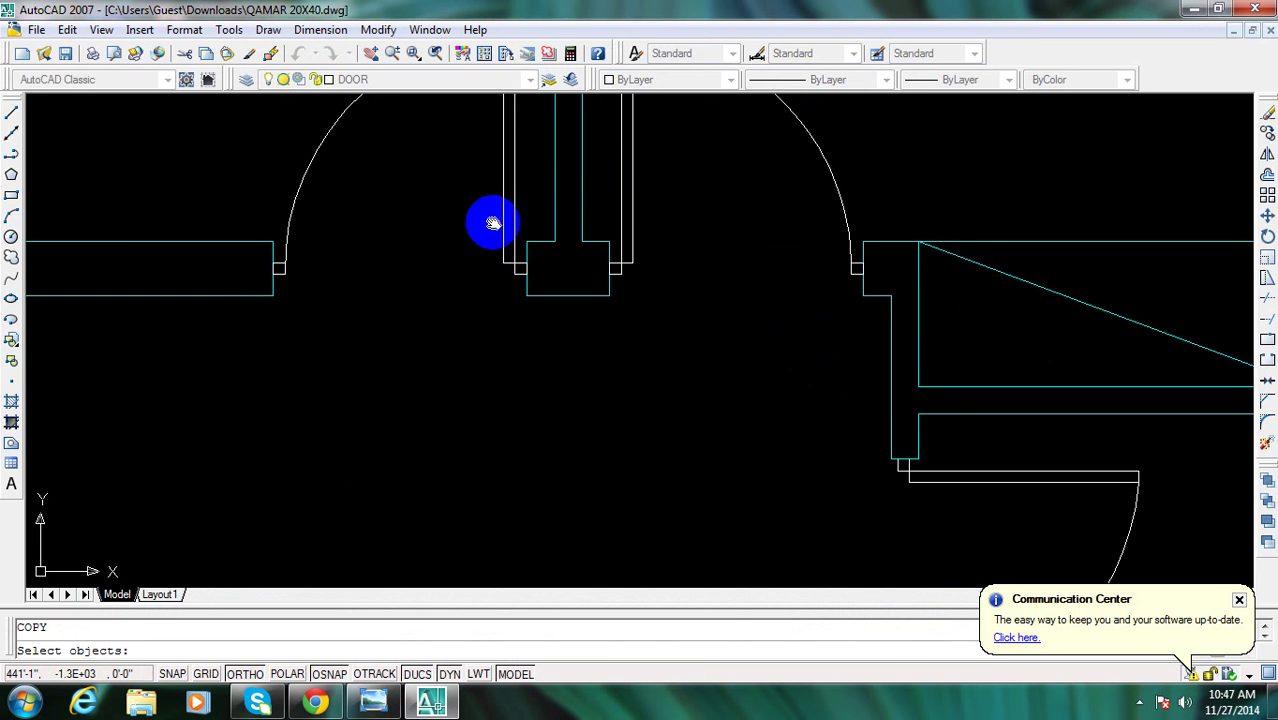
middle_drag(490, 217, 588, 264)
click(588, 264)
click(595, 263)
click(365, 257)
click(303, 238)
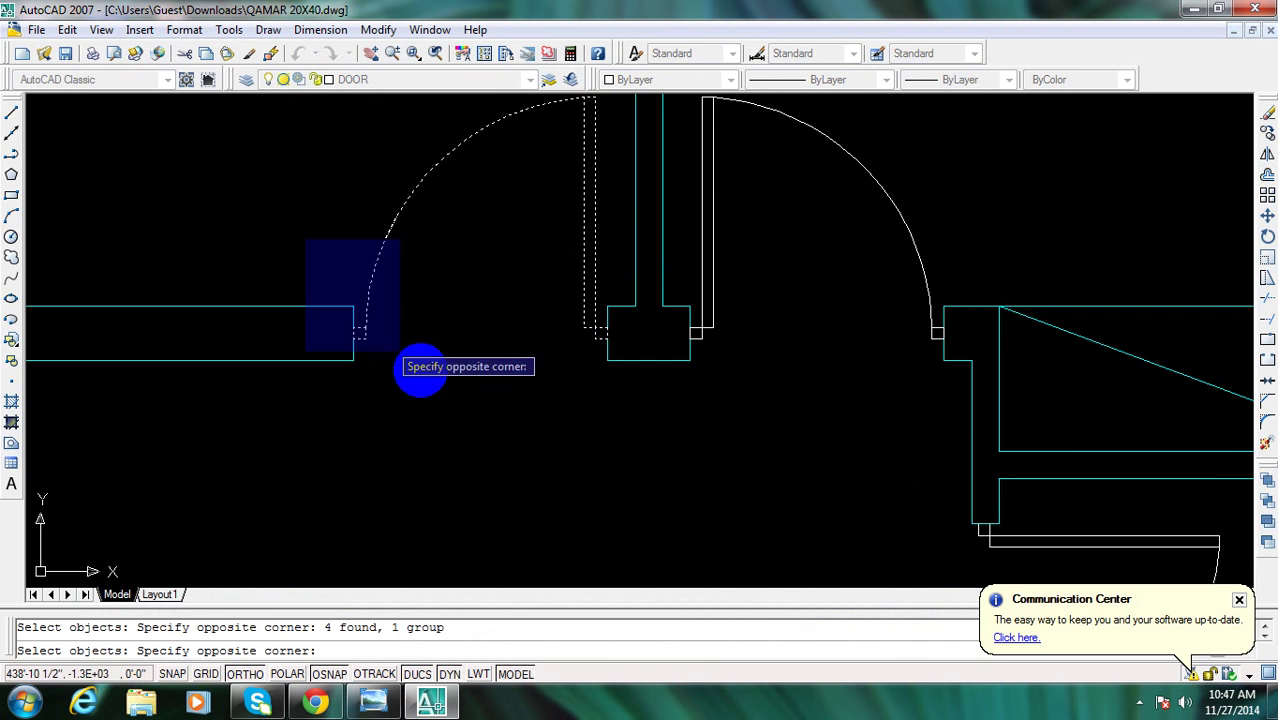
click(415, 395)
click(484, 241)
click(600, 386)
key(Return)
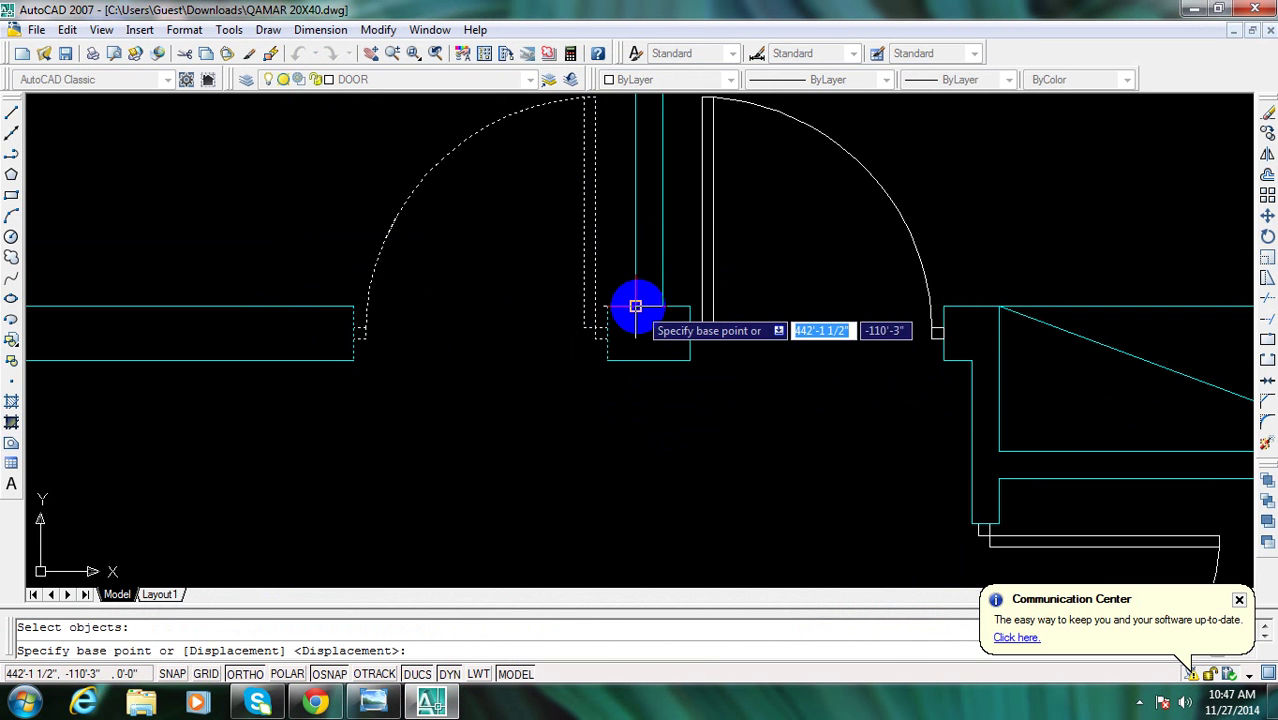
Place the door copy from its jamb onto the lounge's lower wall
click(634, 302)
scroll(645, 340, down, 4)
scroll(693, 485, up, 3)
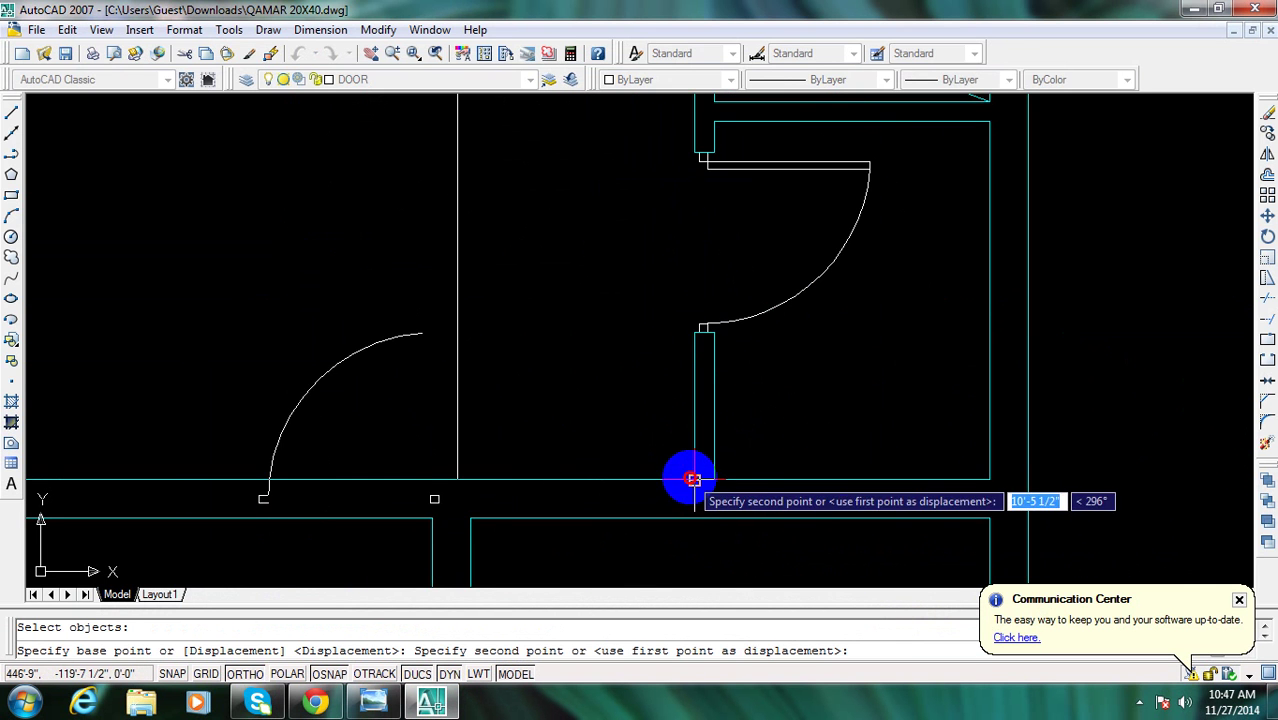
click(631, 508)
key(Escape)
Choose the new door's jamb and door lines as trim cutting edges
middle_drag(594, 497, 584, 419)
text(tr)
key(Return)
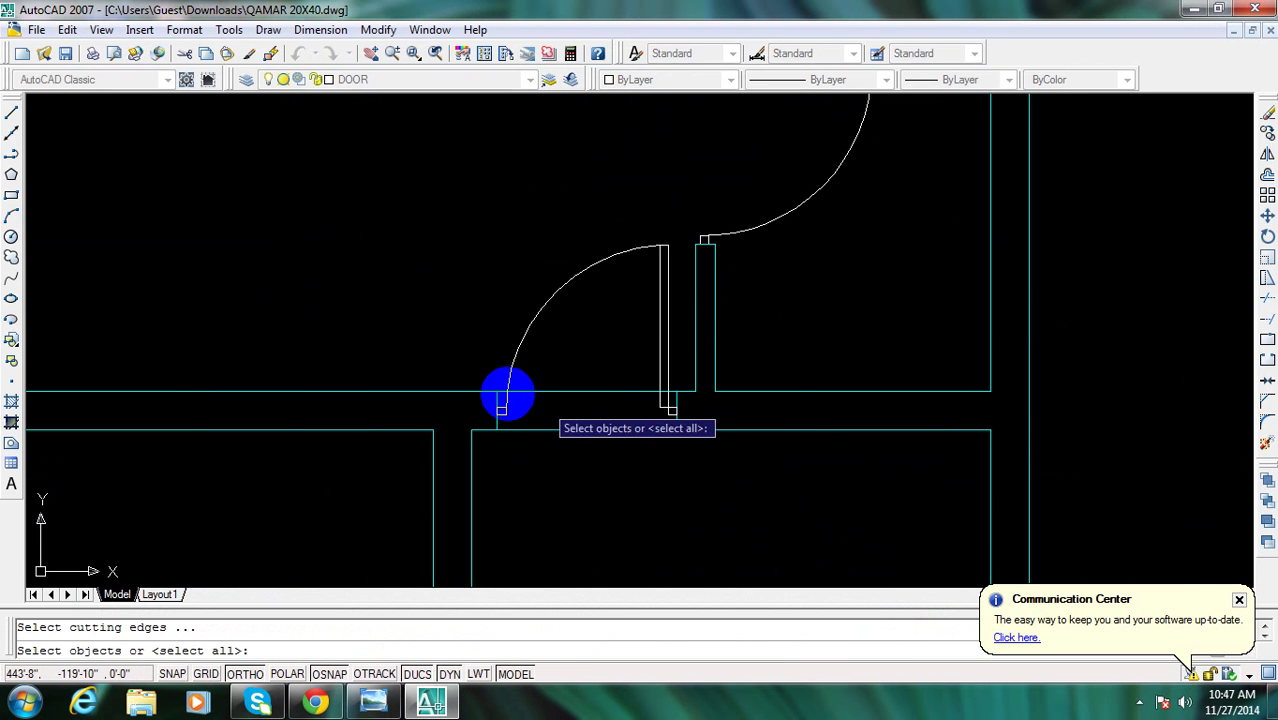
scroll(499, 387, up, 2)
click(471, 380)
click(505, 524)
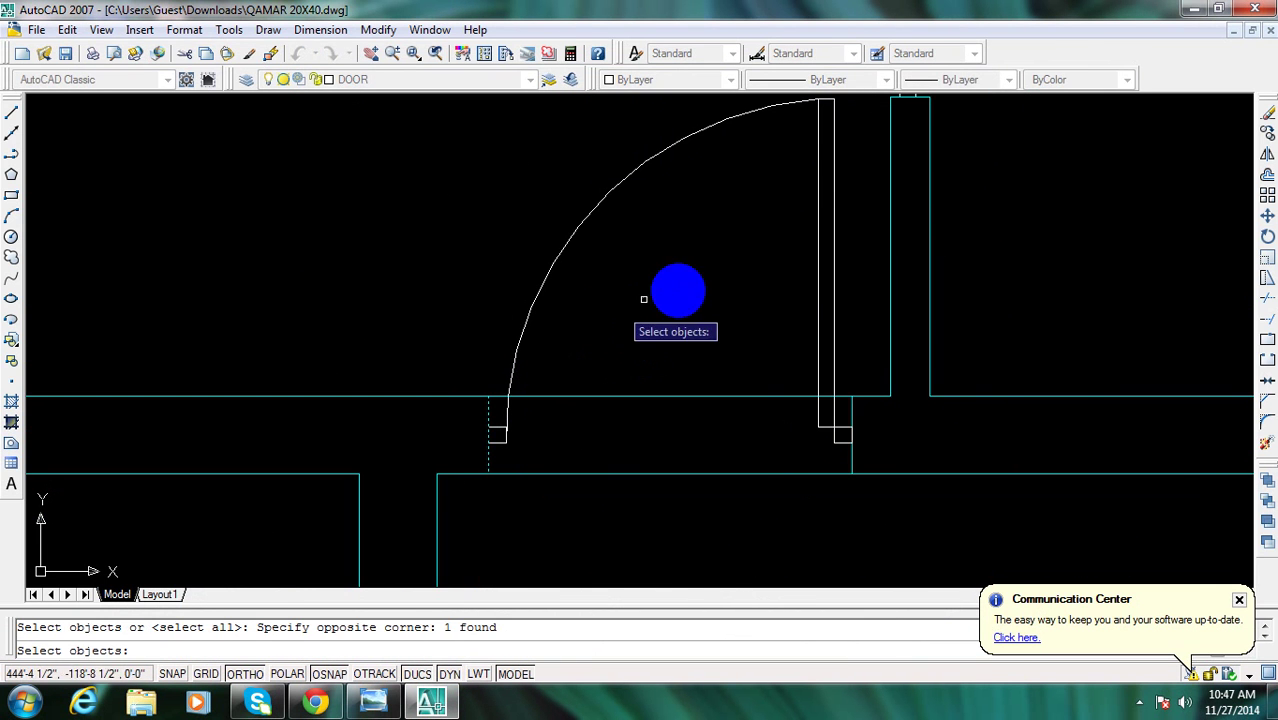
click(861, 528)
click(848, 365)
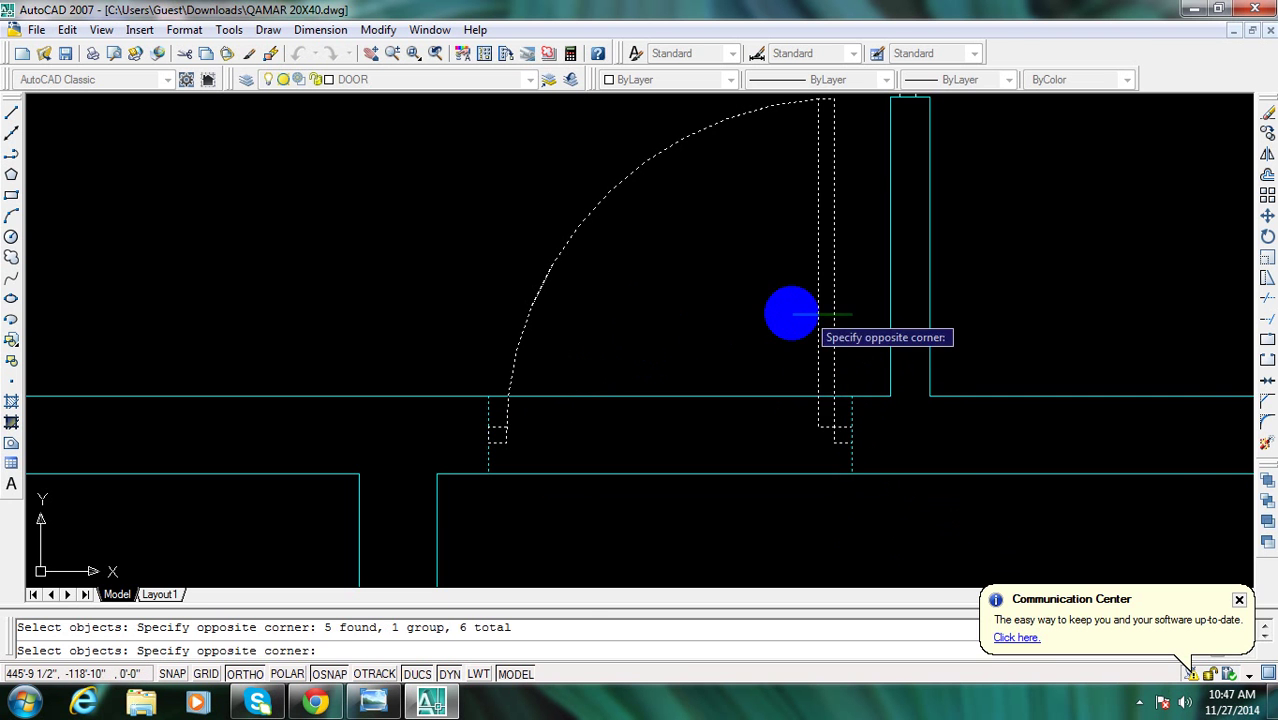
shift+click(766, 292)
key(Return)
Trim away the two wall lines inside the new doorway
click(727, 474)
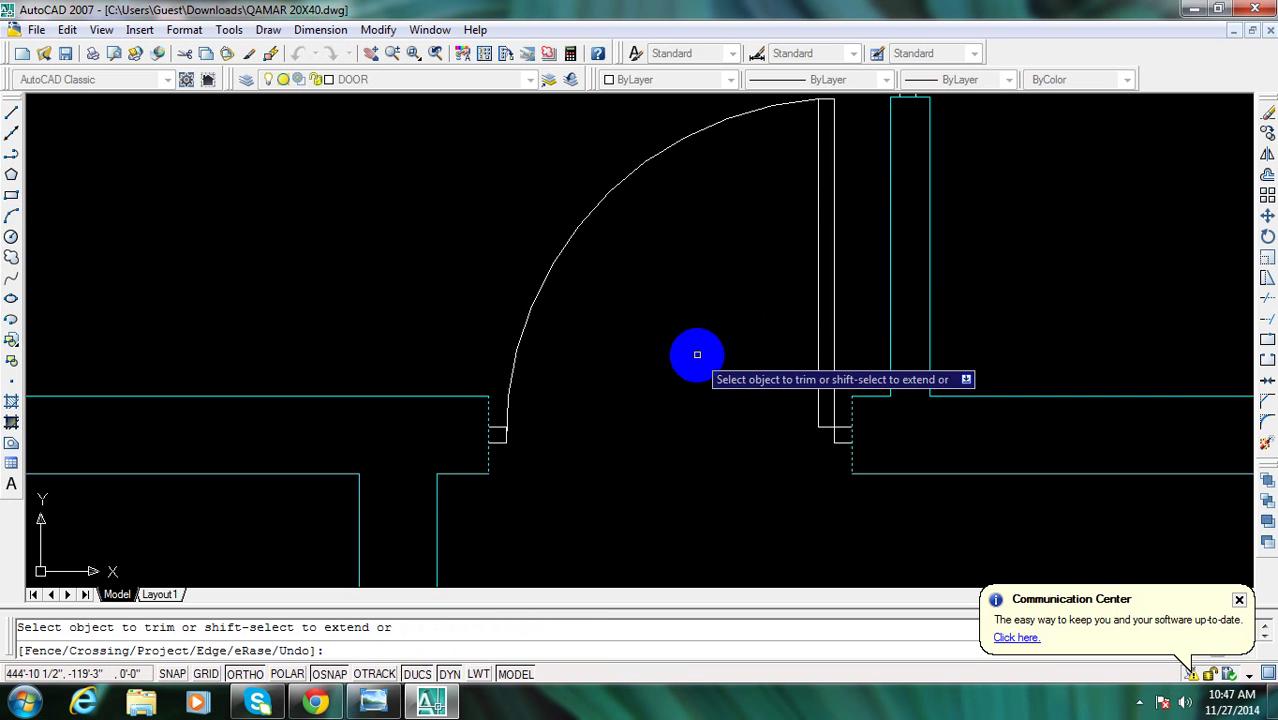
click(729, 396)
key(Escape)
scroll(623, 320, down, 3)
scroll(600, 380, down, 4)
scroll(588, 493, up, 2)
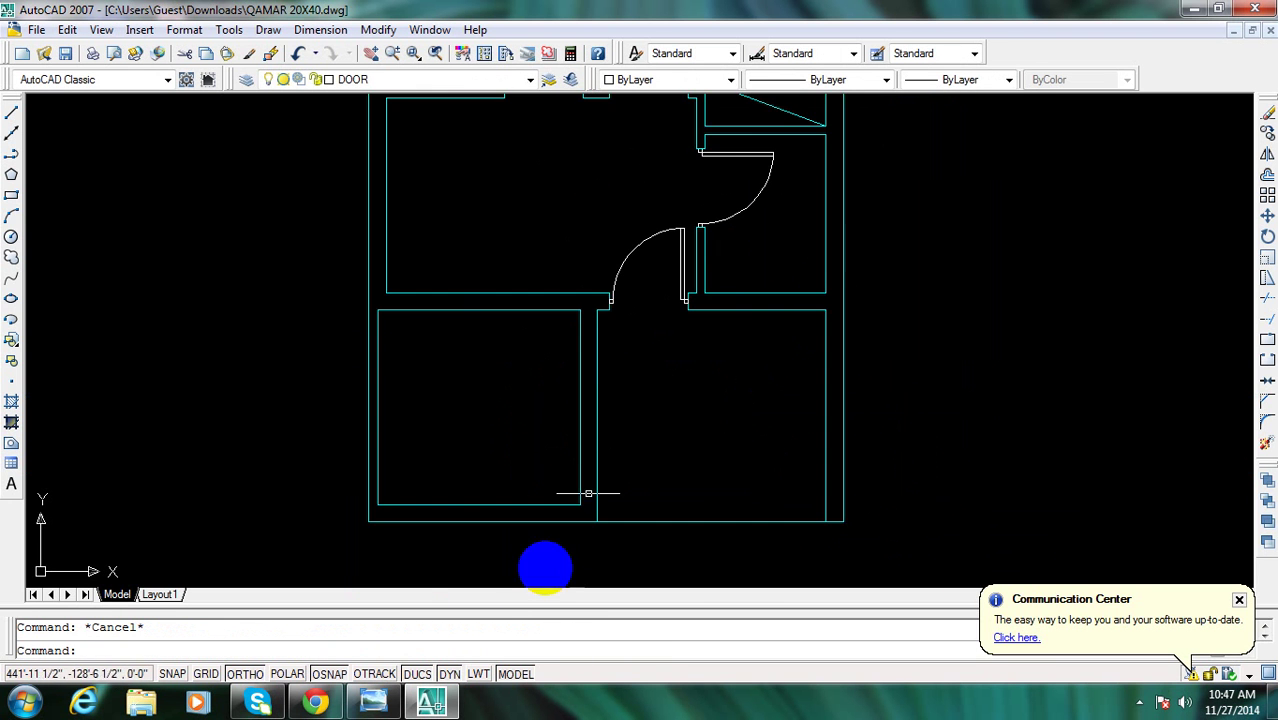
click(443, 706)
Select the door swing and leaf for another copy
click(443, 706)
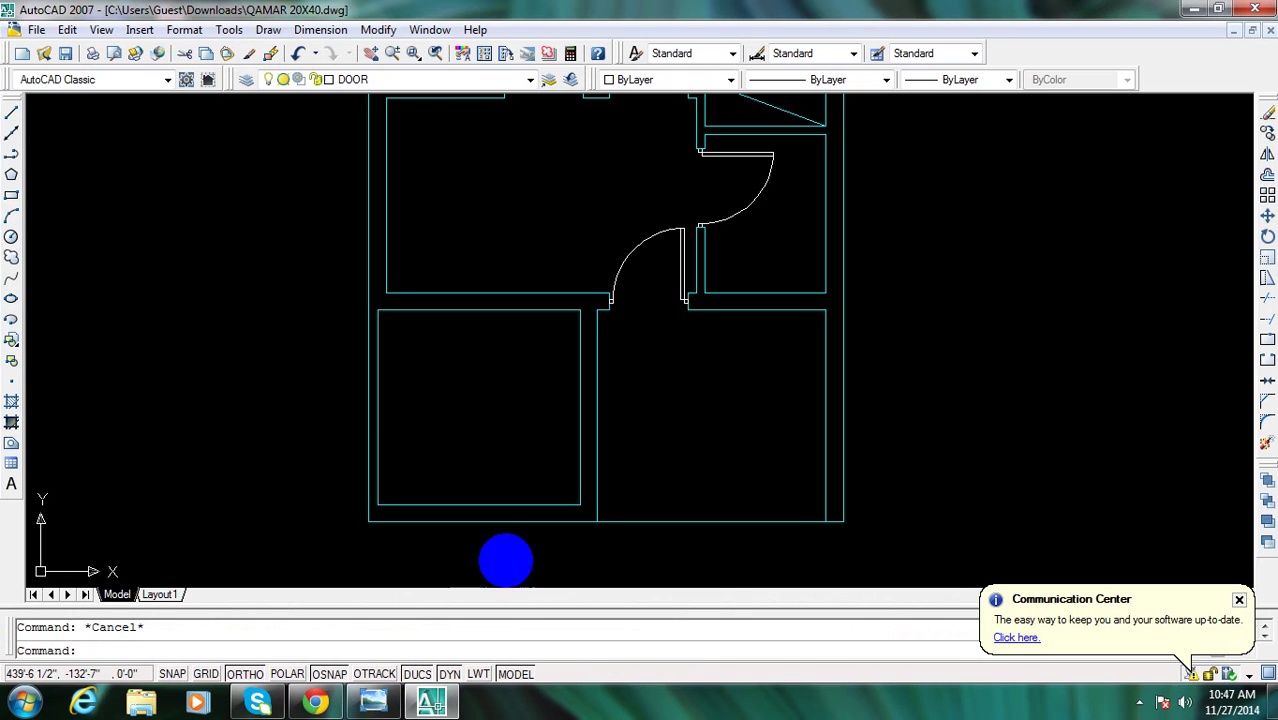
text(c)
key(Return)
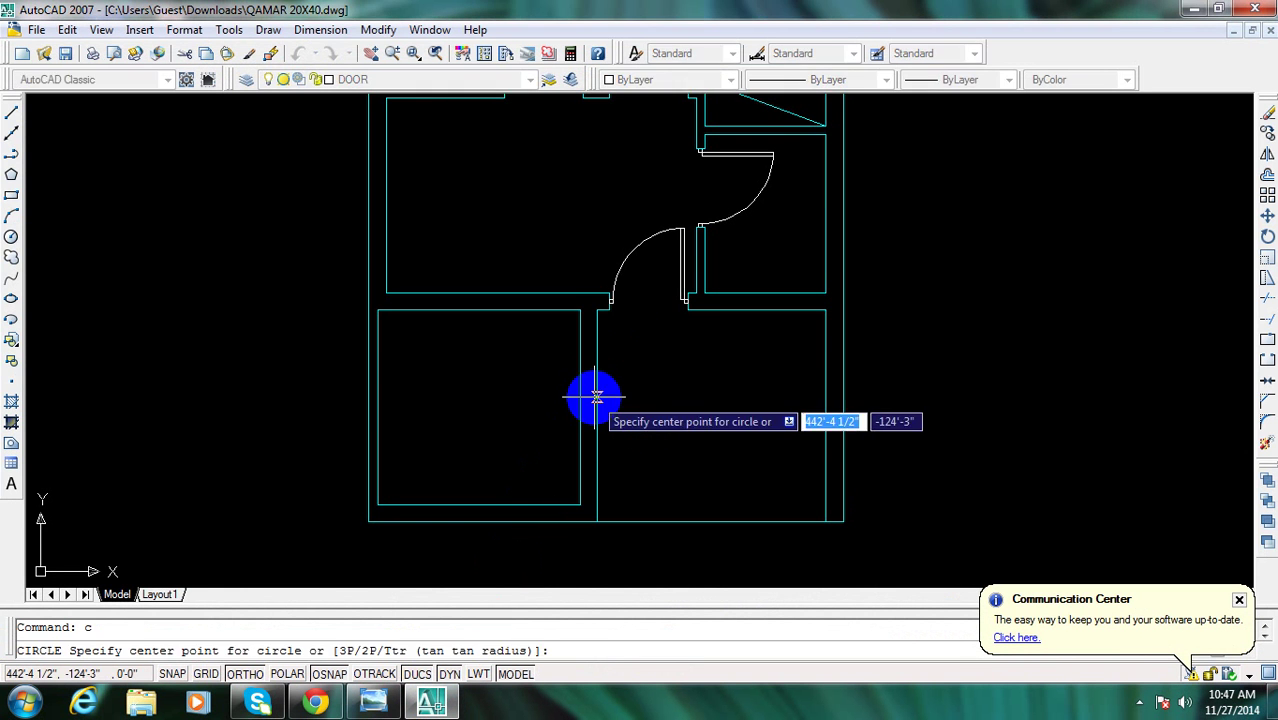
key(Escape)
text(co)
key(Return)
scroll(594, 398, up, 3)
click(668, 228)
click(602, 185)
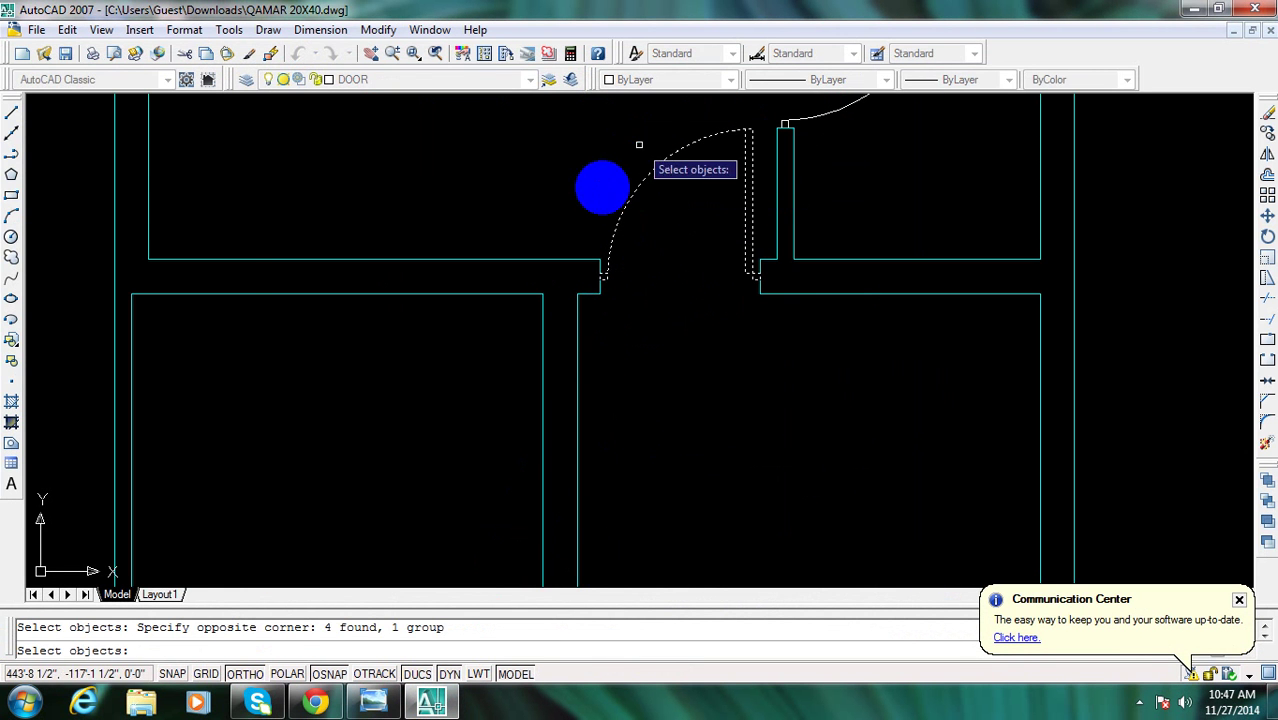
click(599, 194)
click(690, 385)
click(704, 244)
click(752, 300)
key(Return)
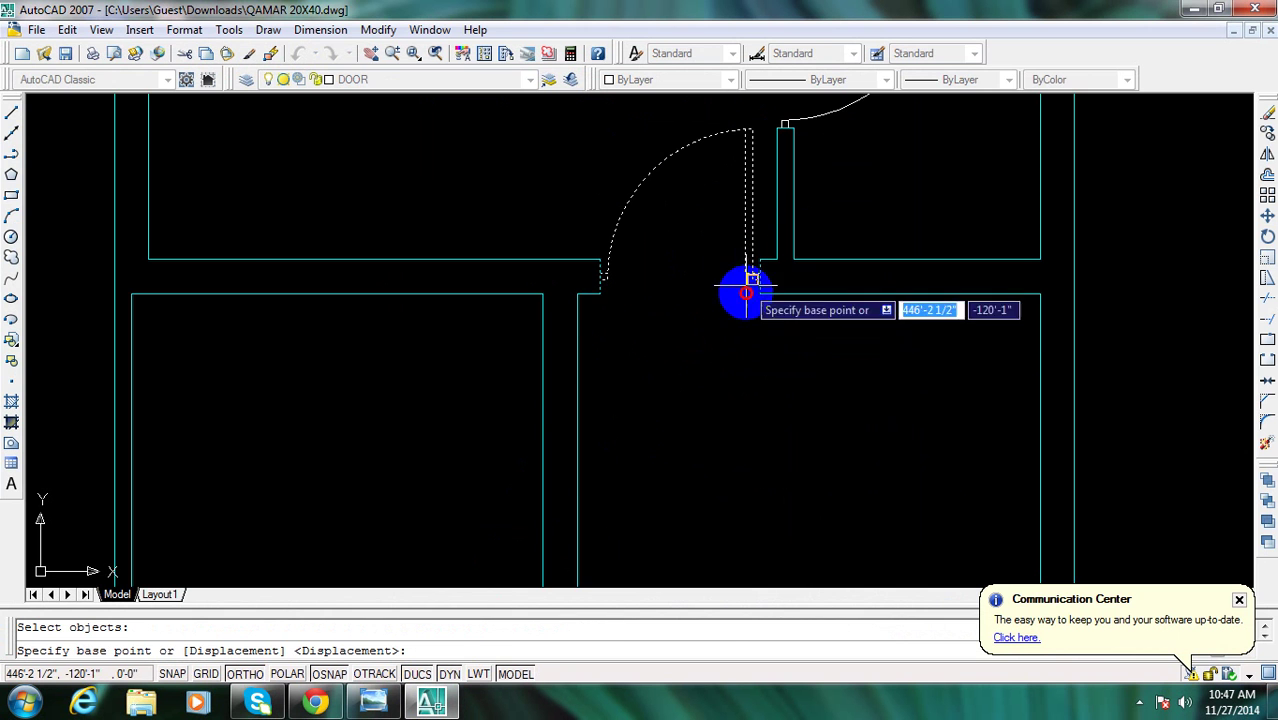
Place the door copy lower in the room from its jamb corner
click(748, 285)
middle_drag(728, 372, 699, 222)
click(707, 440)
key(Escape)
key(Escape)
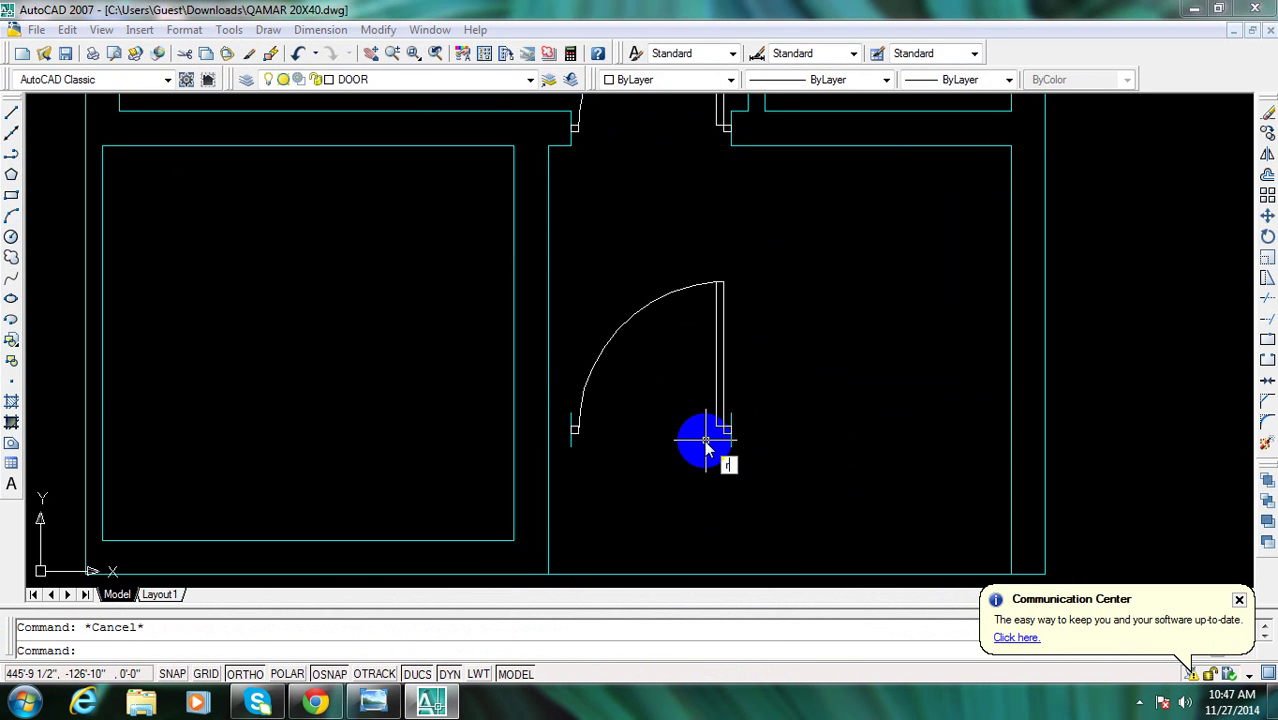
Rotate the copied door 90 degrees about its jamb
text(ro)
key(Return)
click(762, 465)
click(570, 340)
key(Return)
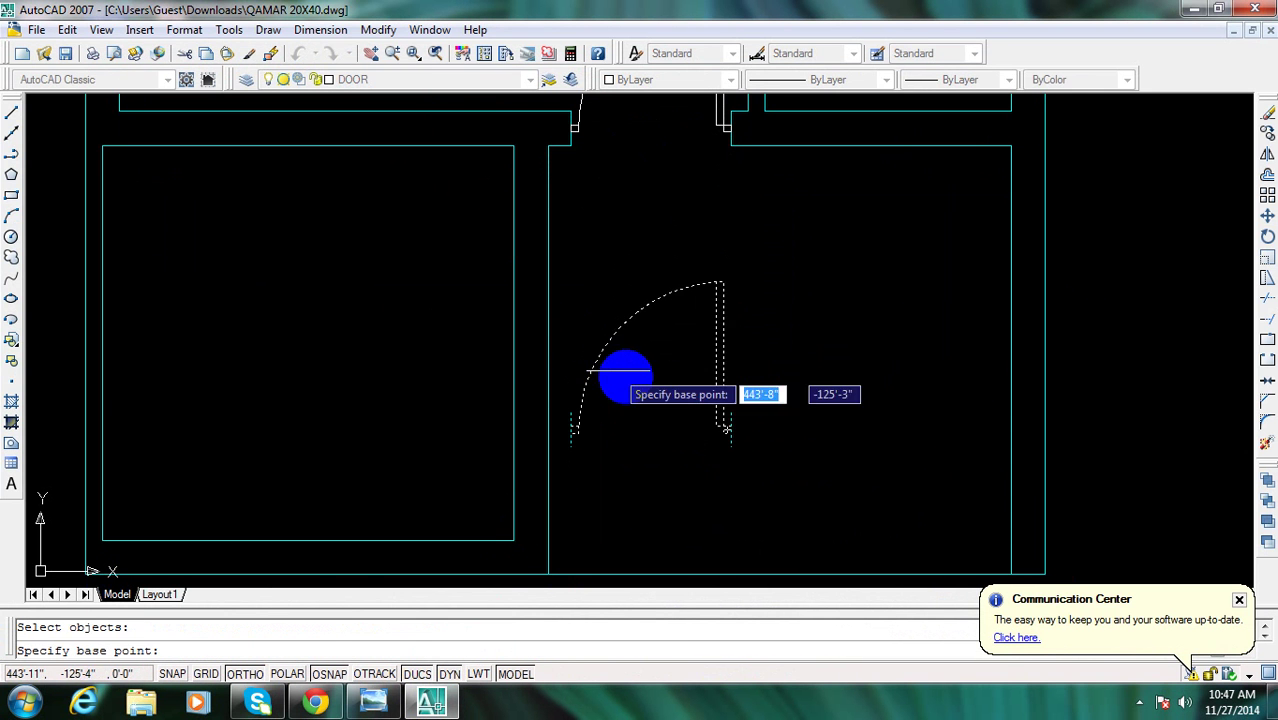
click(627, 377)
click(629, 270)
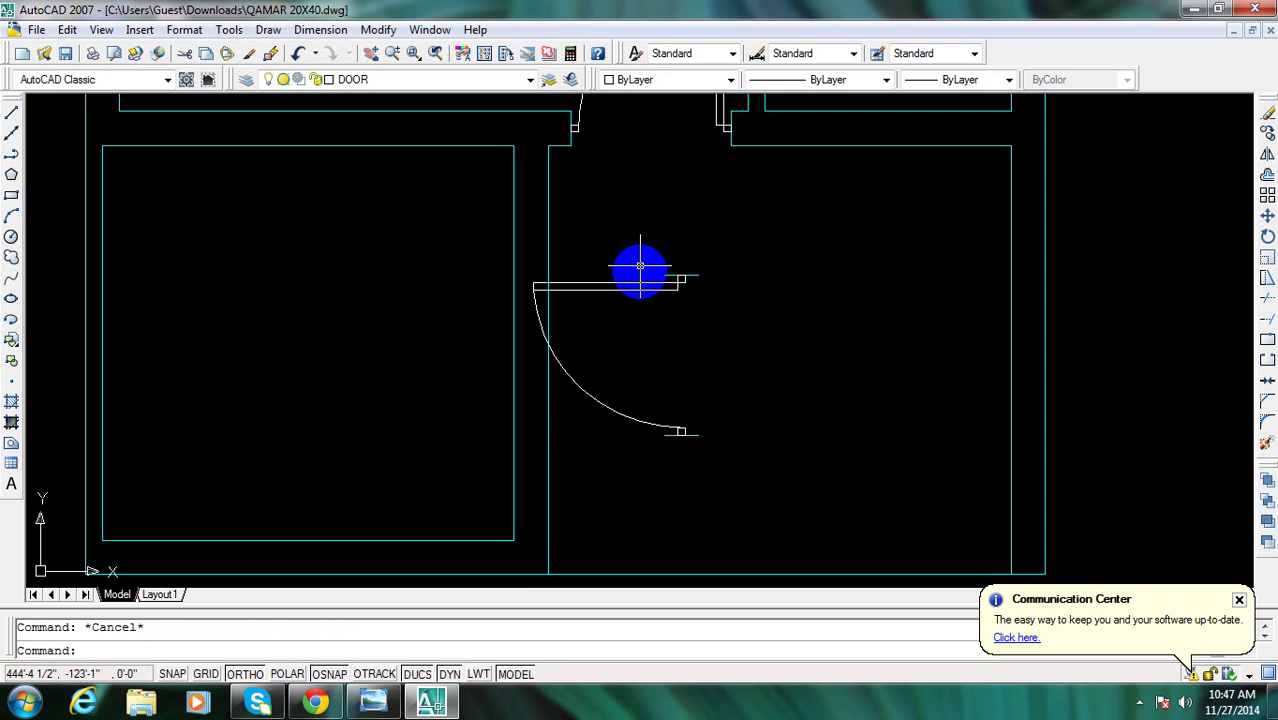
text(m)
key(Return)
key(Escape)
click(376, 705)
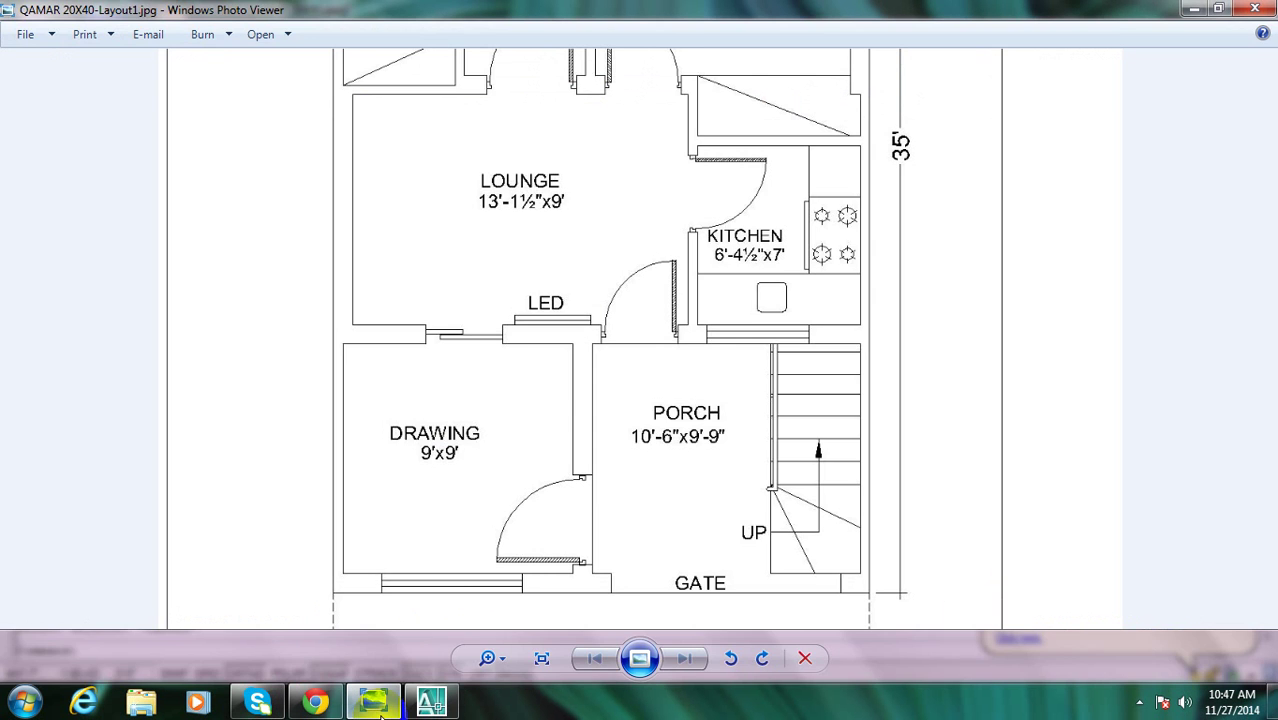
click(380, 712)
Mirror the rotated door and erase the original
text(mi)
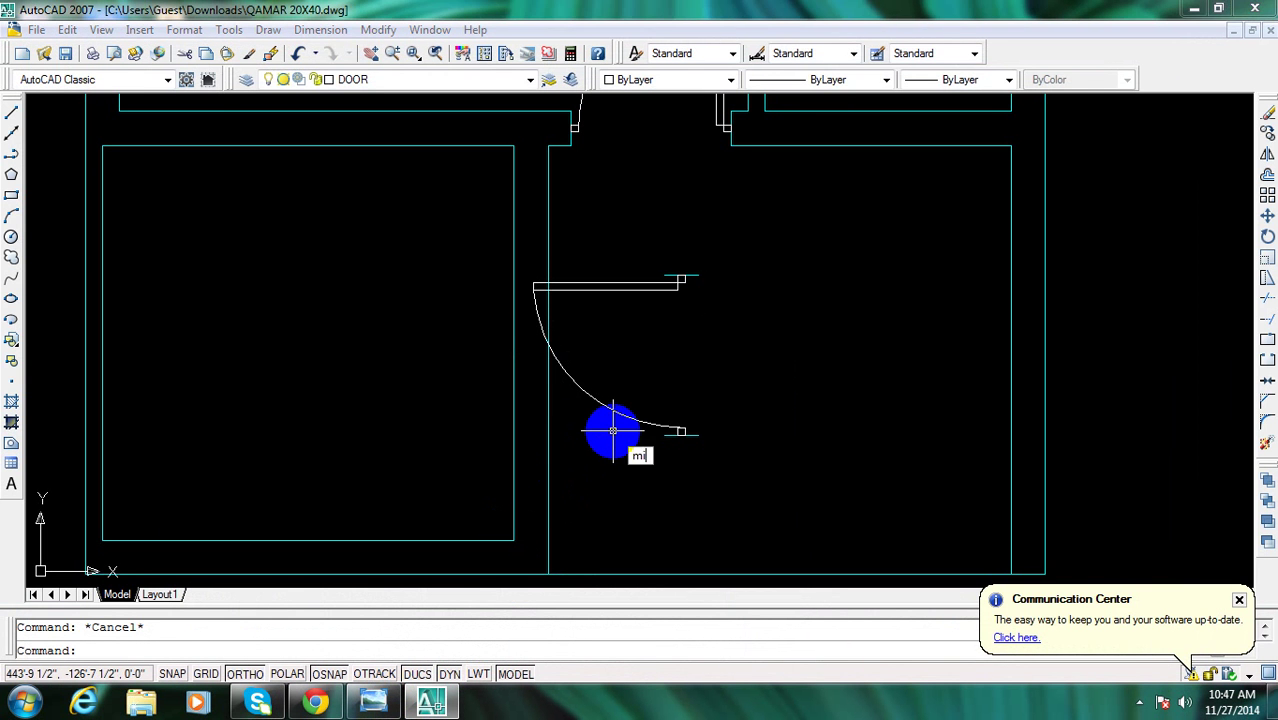
key(Return)
click(719, 451)
click(674, 288)
key(Return)
click(713, 321)
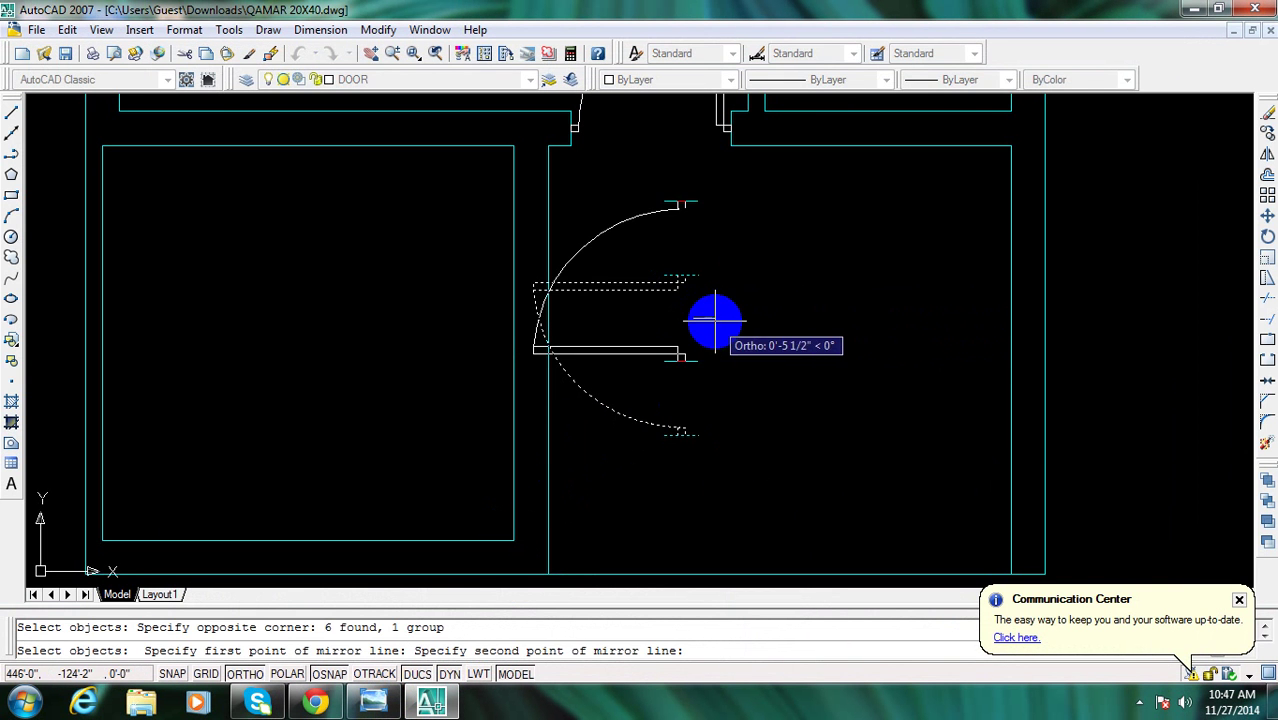
click(716, 320)
text(y)
key(Return)
Move the mirrored door into the drawing-room wall opening
text(m)
key(Return)
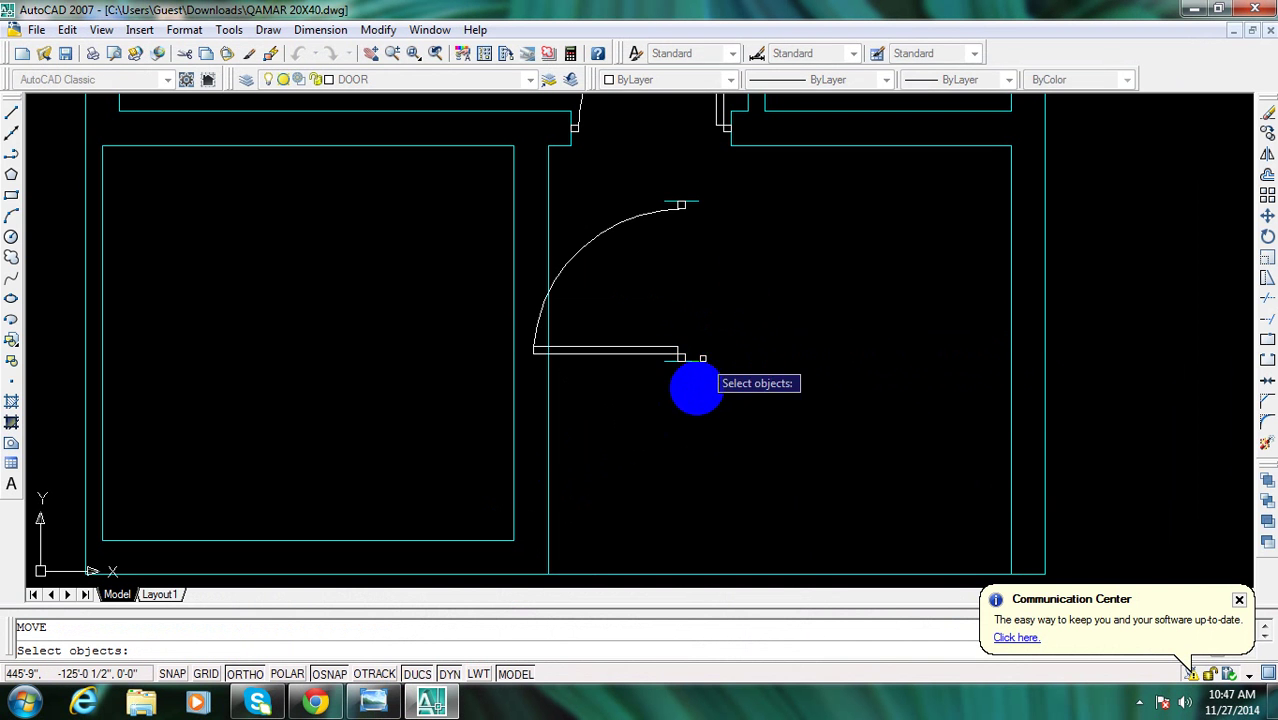
click(699, 398)
click(650, 172)
key(Return)
click(653, 354)
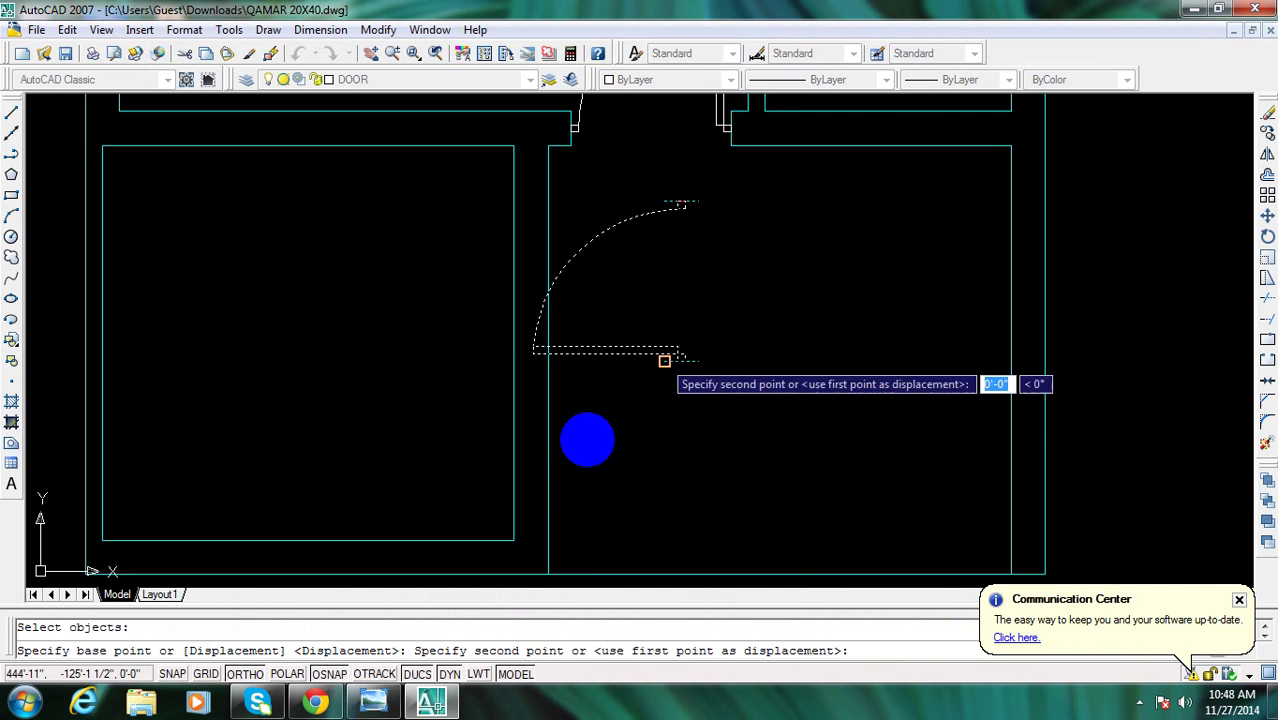
click(503, 510)
key(Escape)
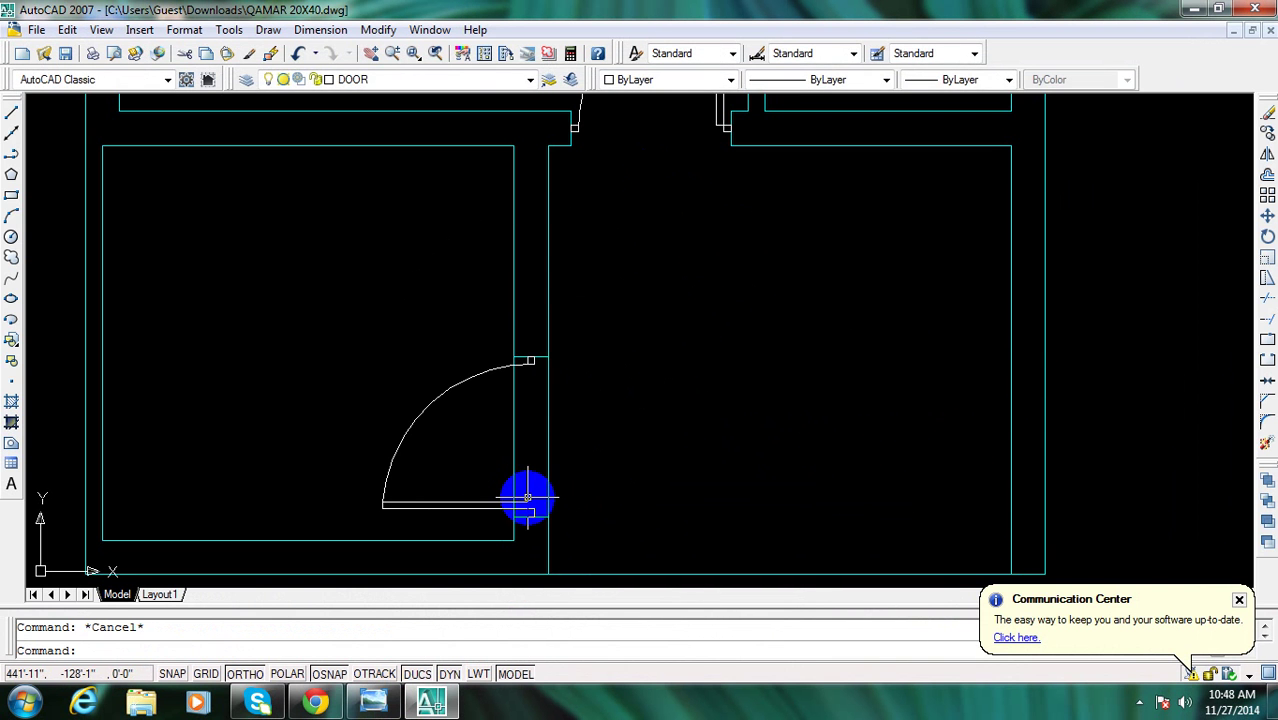
Trim the wall lines across the drawing-room door opening
click(471, 320)
click(571, 420)
scroll(500, 470, up, 2)
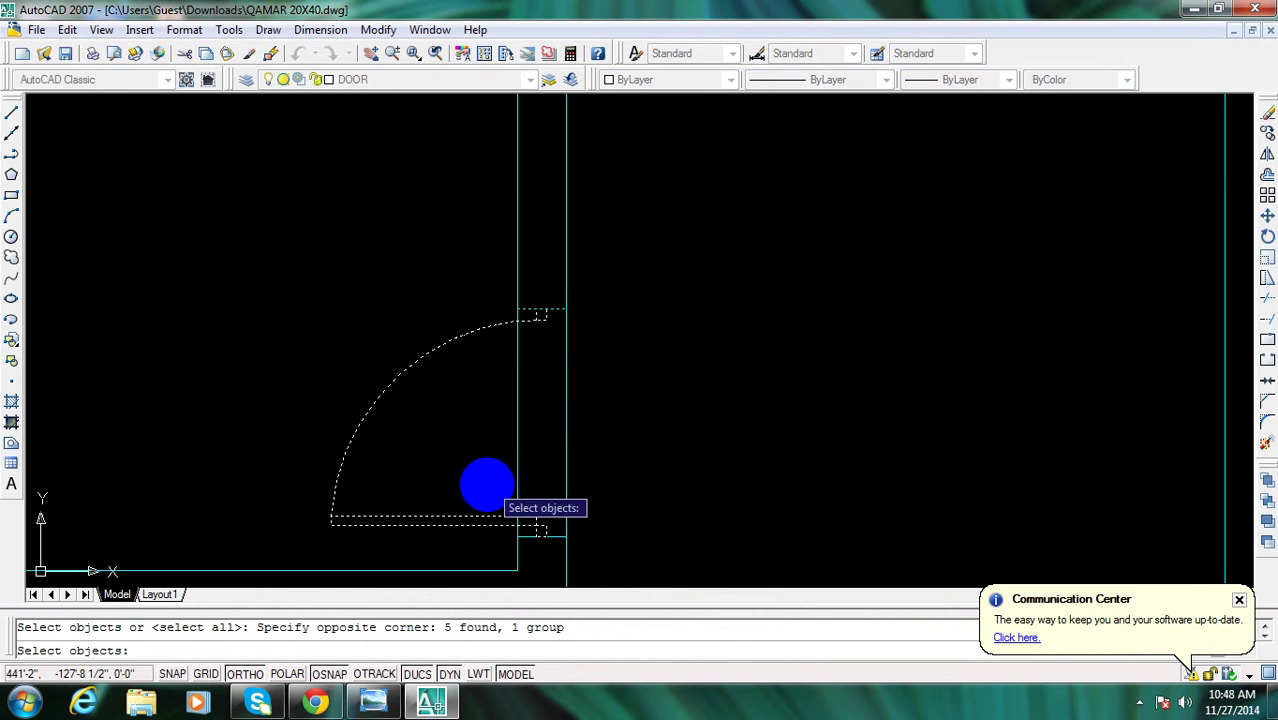
click(486, 478)
shift+click(602, 544)
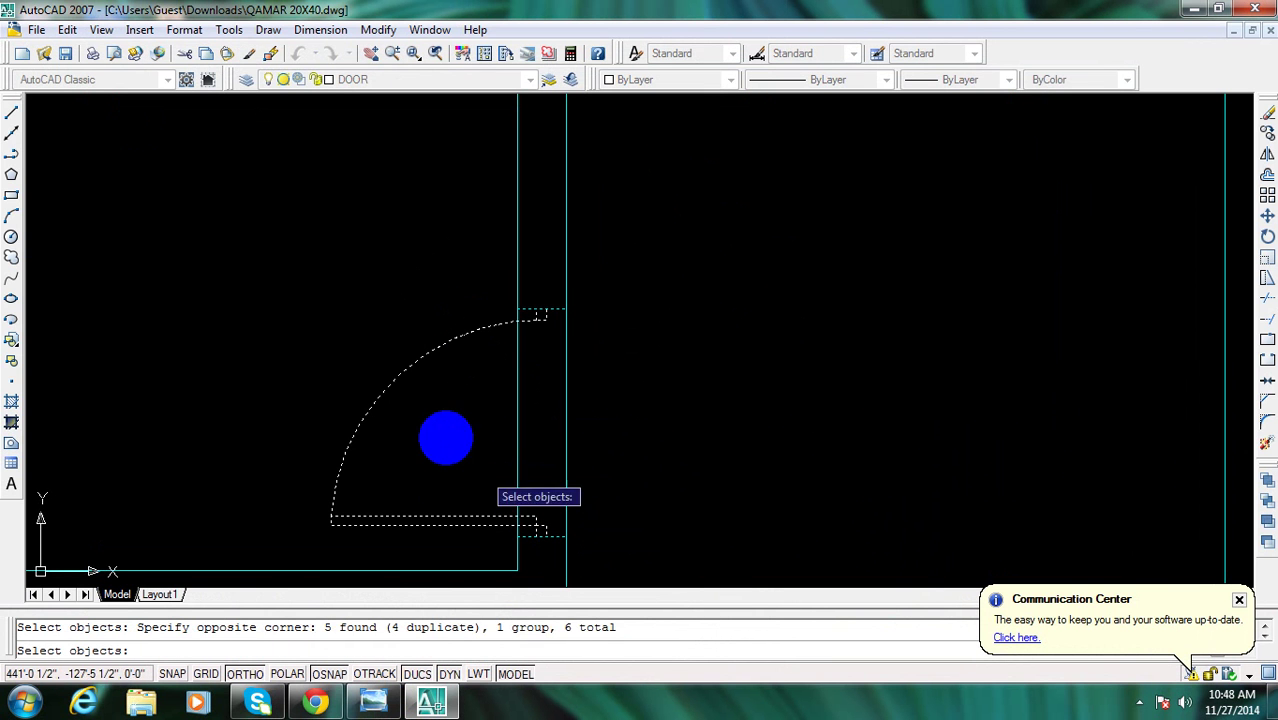
key(Return)
click(599, 371)
click(491, 408)
scroll(562, 422, down, 3)
key(Escape)
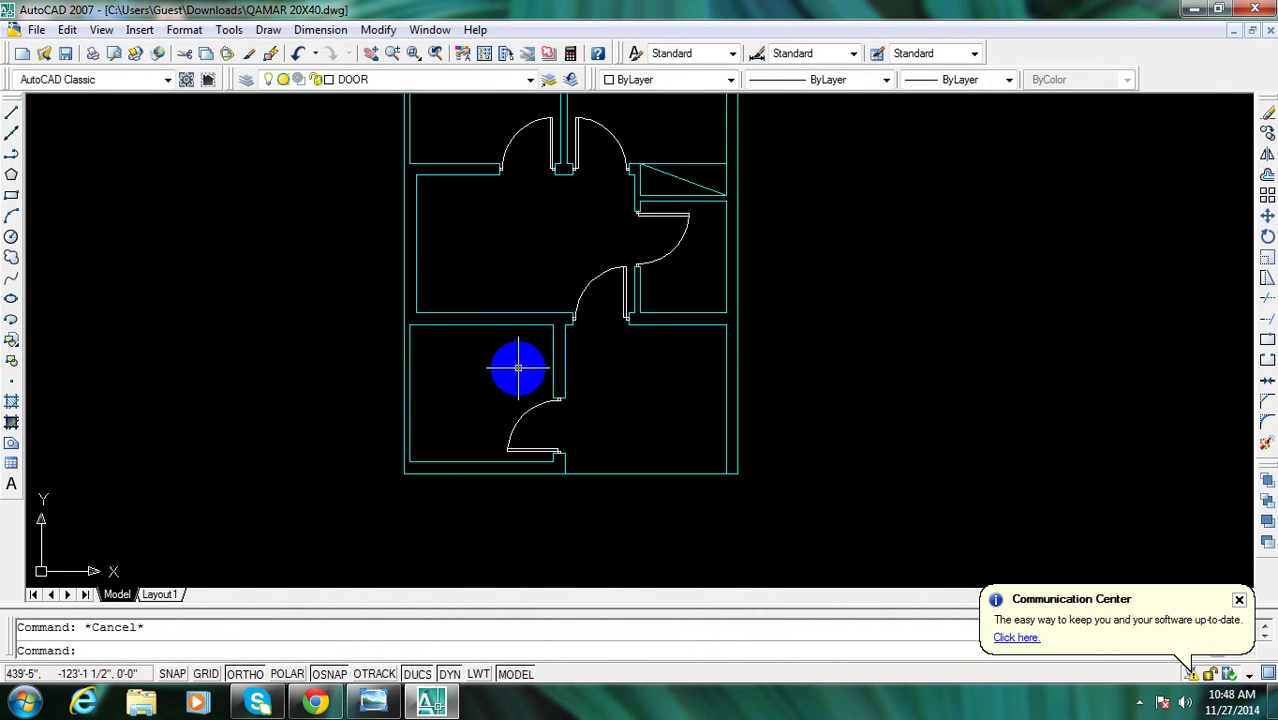
scroll(518, 368, up, 2)
Check the reference floor plan, then zoom into the kitchen and its doors
click(435, 705)
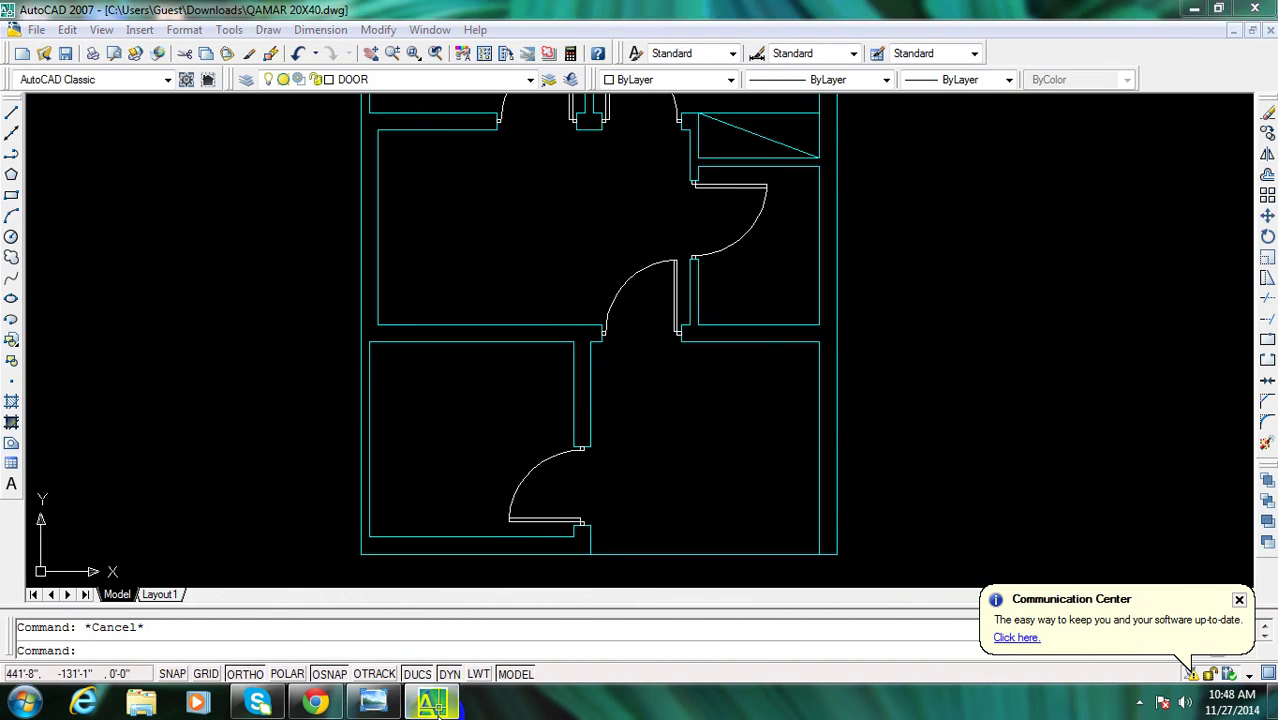
click(430, 705)
click(373, 703)
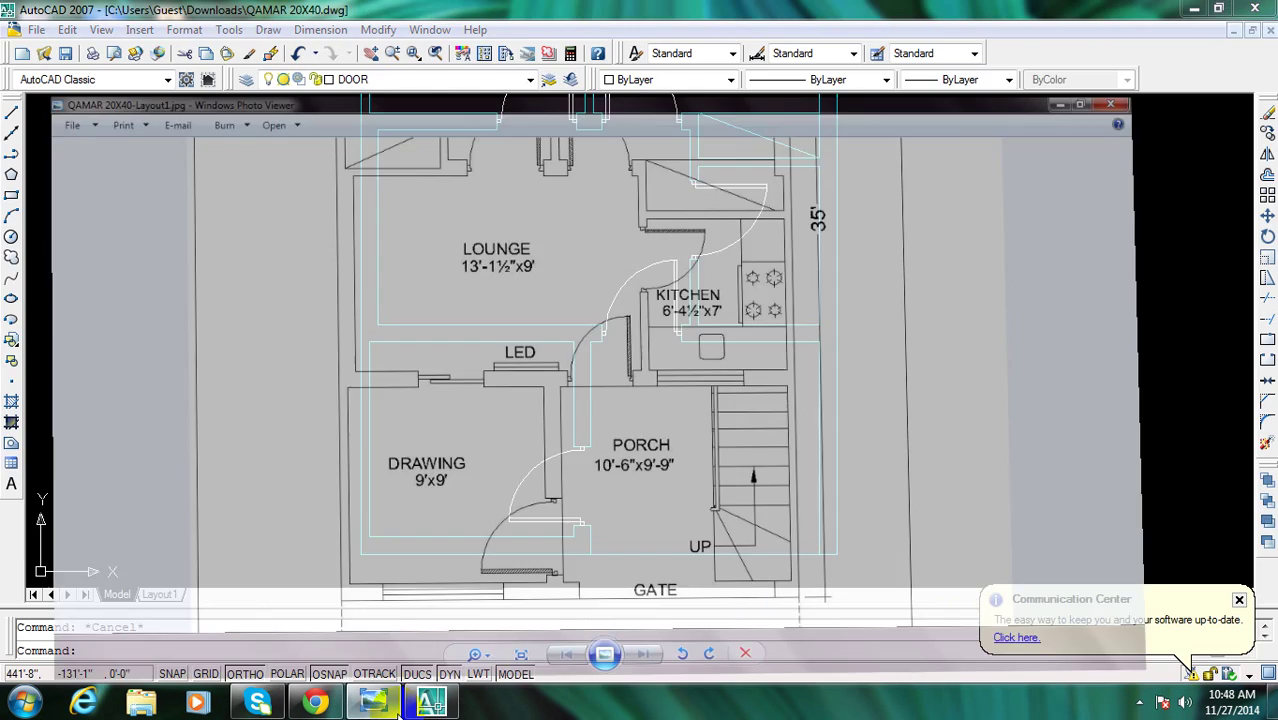
click(400, 705)
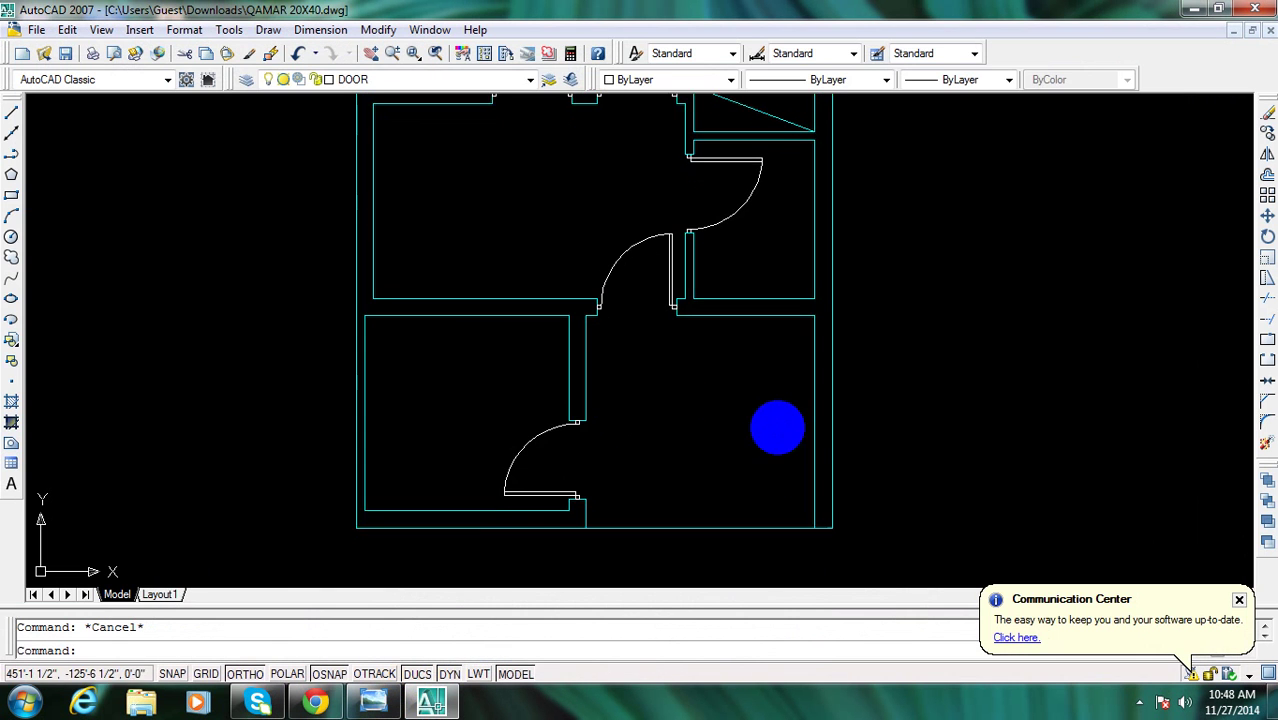
scroll(573, 418, down, 2)
middle_drag(469, 326, 484, 367)
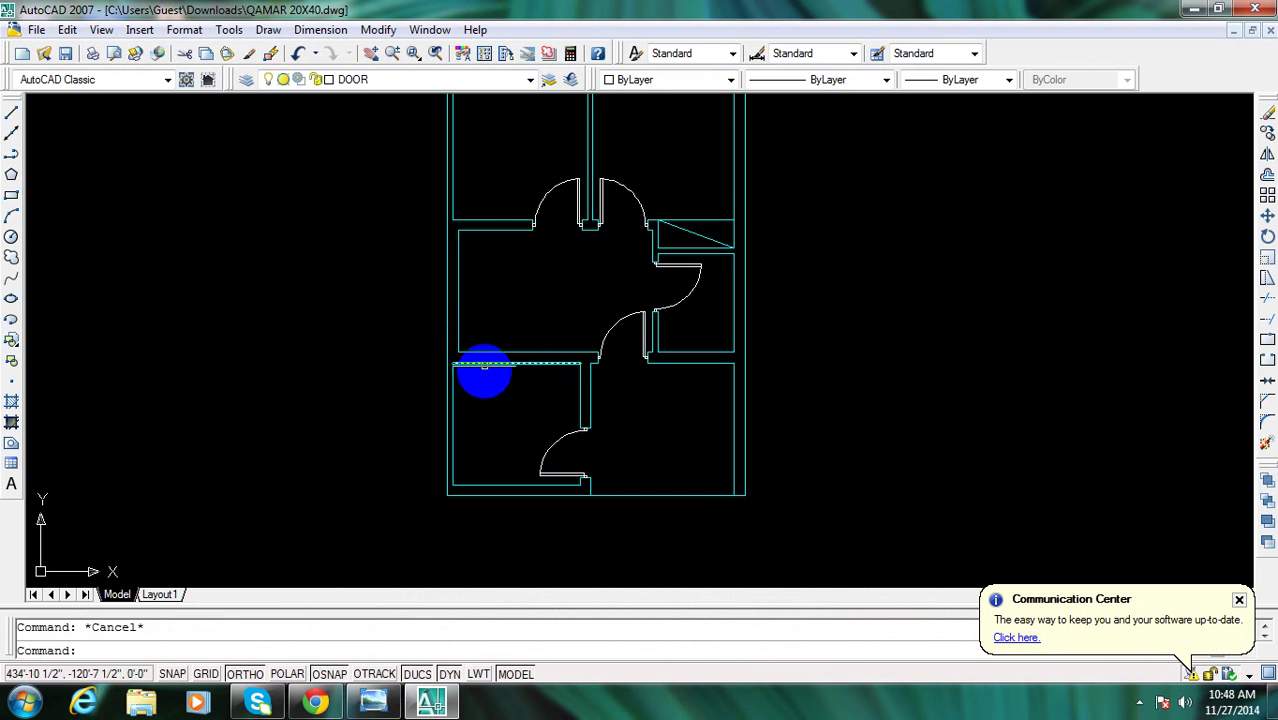
middle_drag(536, 322, 676, 285)
scroll(700, 290, up, 3)
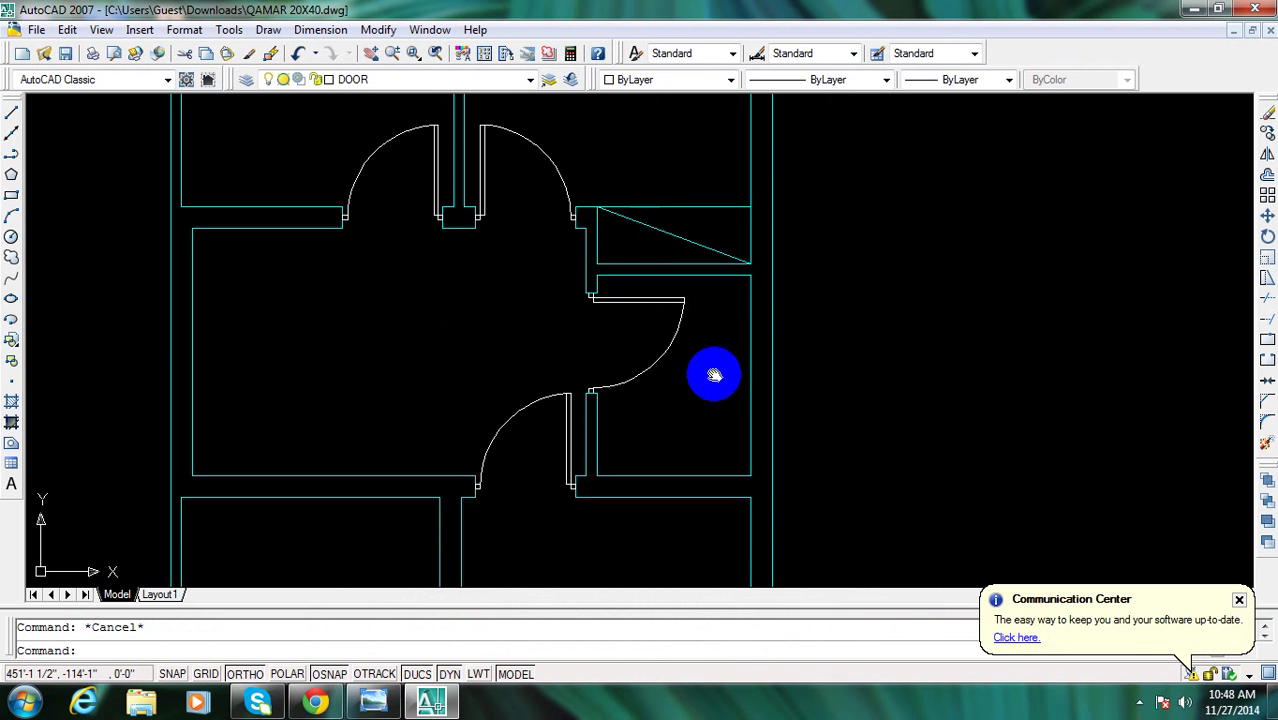
middle_drag(656, 540, 633, 504)
scroll(637, 385, up, 2)
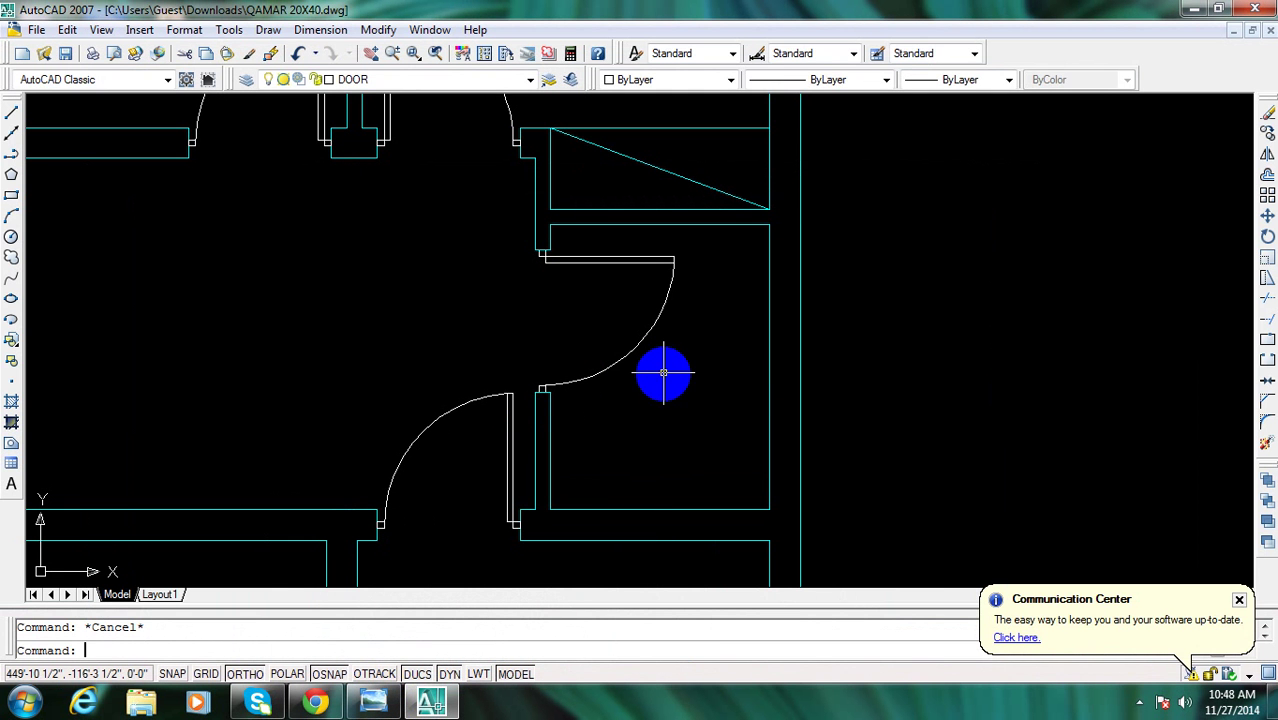
Offset the kitchen's bottom wall upward and right side wall inward by 24
text(o)
key(Return)
key(Escape)
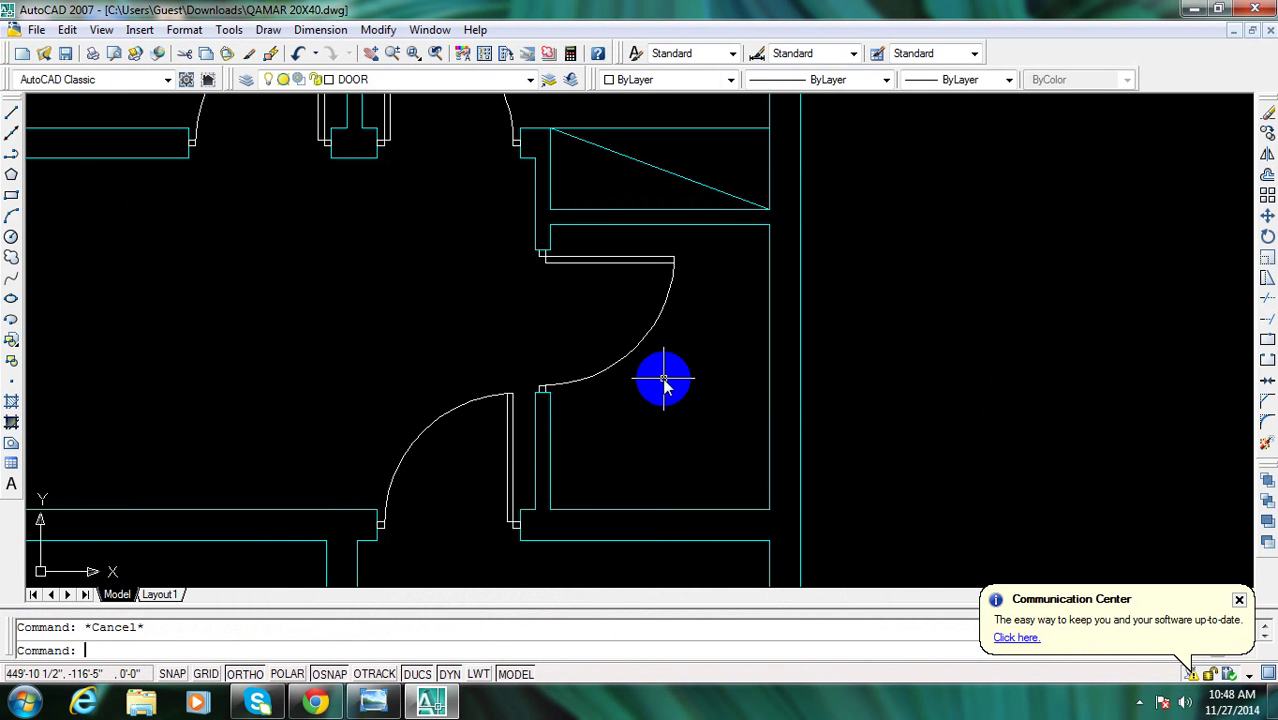
key(Return)
key(Escape)
key(Return)
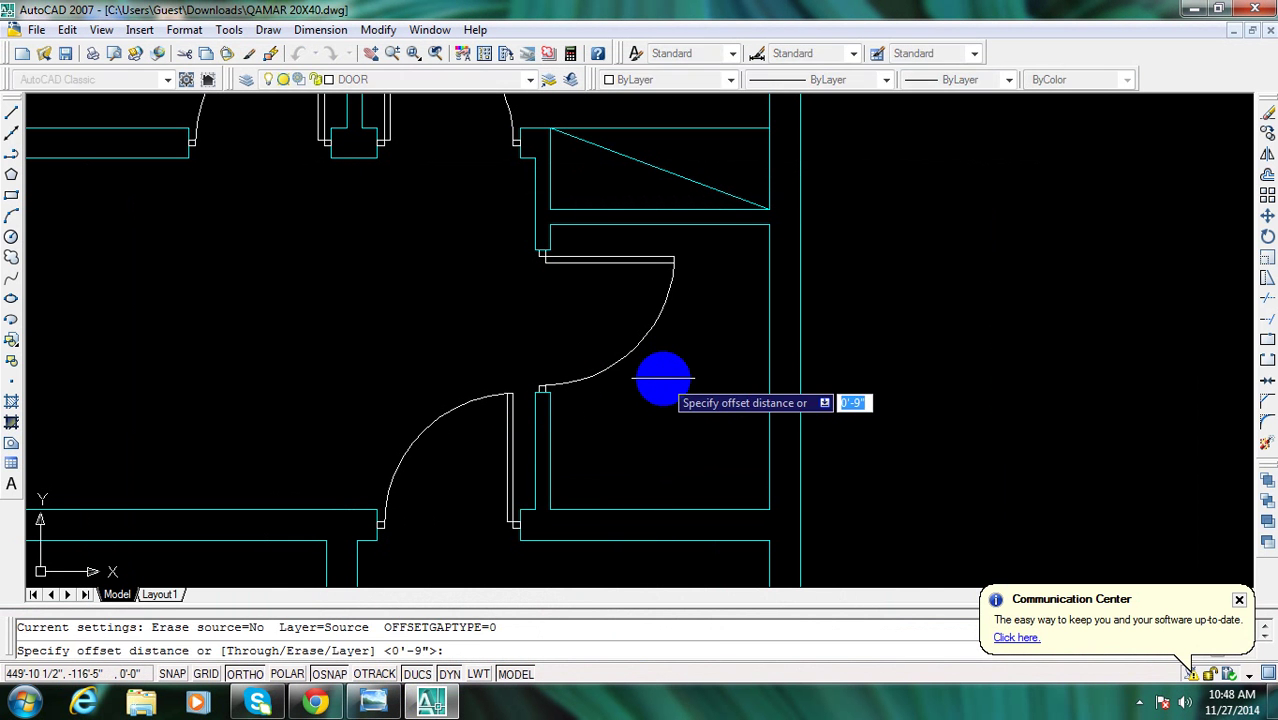
text(4)
key(Return)
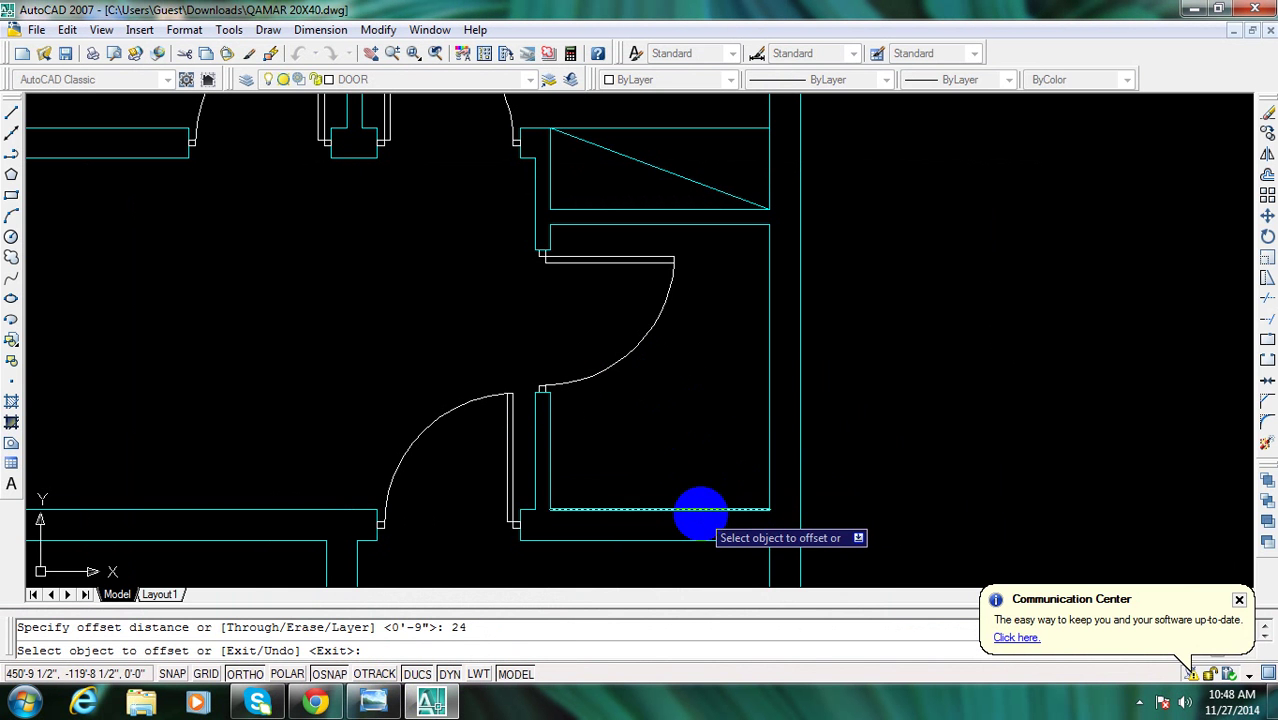
click(698, 509)
click(758, 410)
click(768, 405)
click(735, 410)
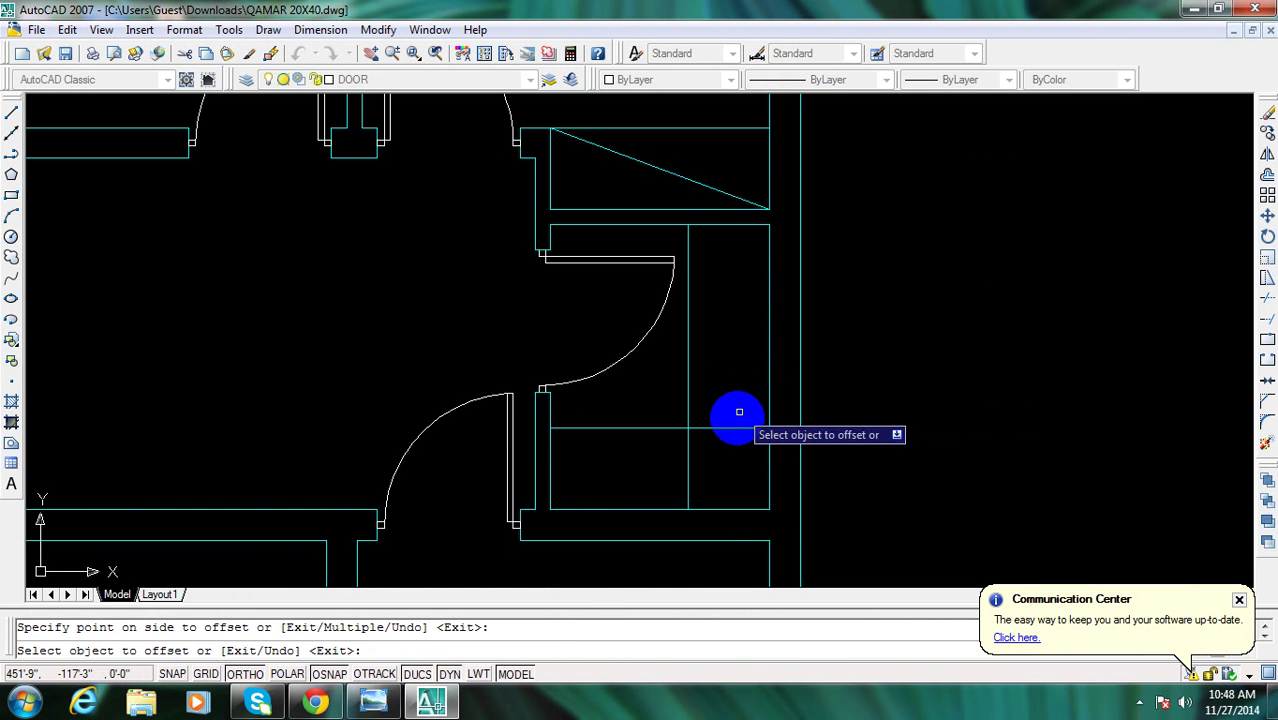
key(Escape)
Compare the new counter lines against the reference floor plan image
click(437, 706)
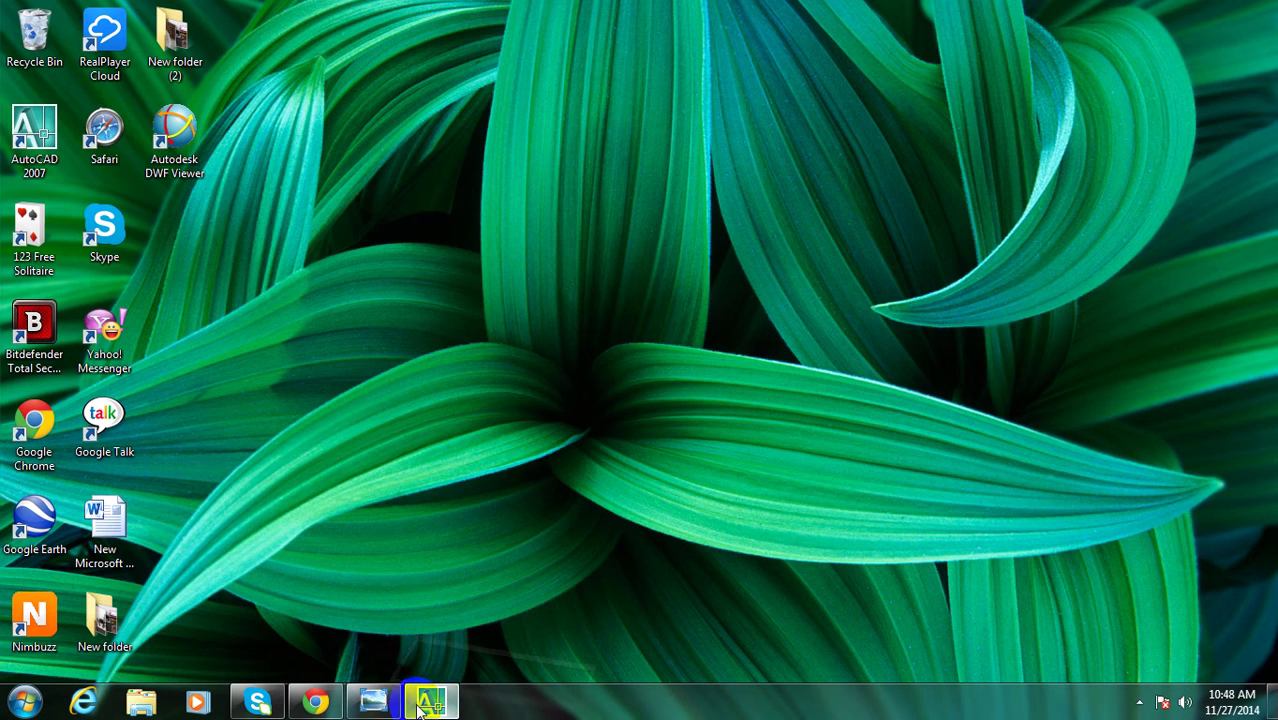
click(430, 705)
click(398, 706)
click(431, 705)
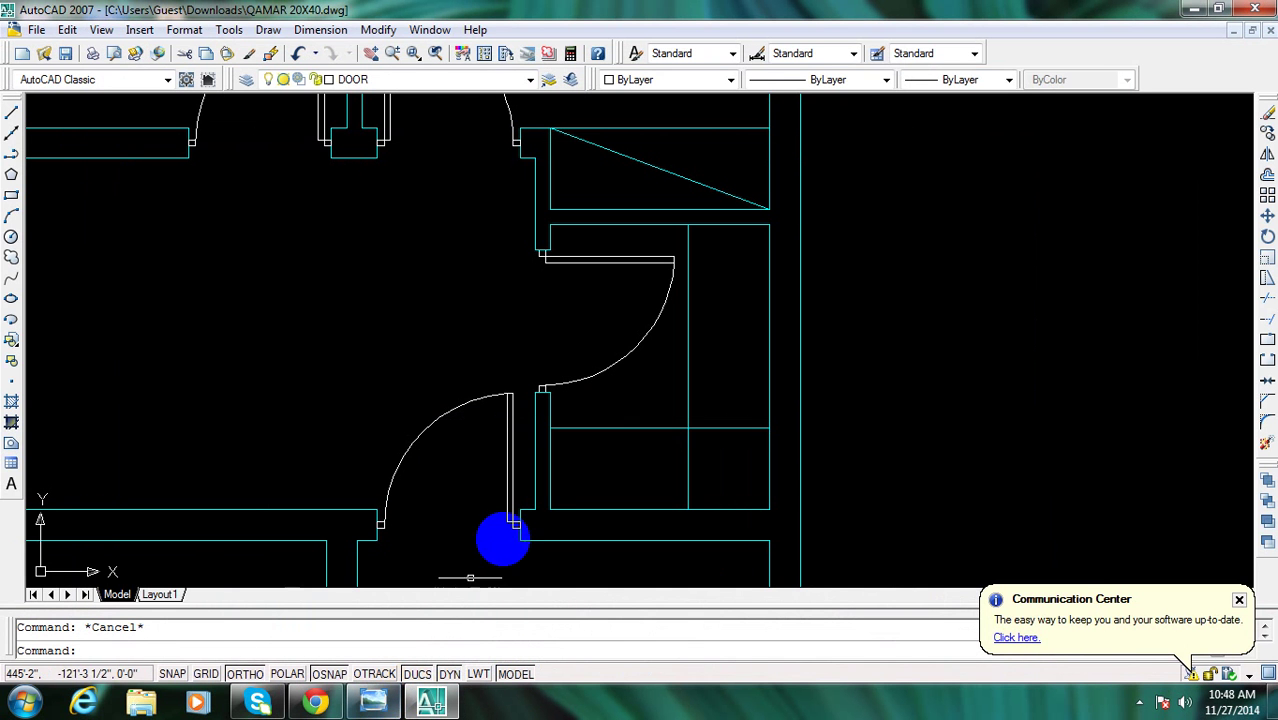
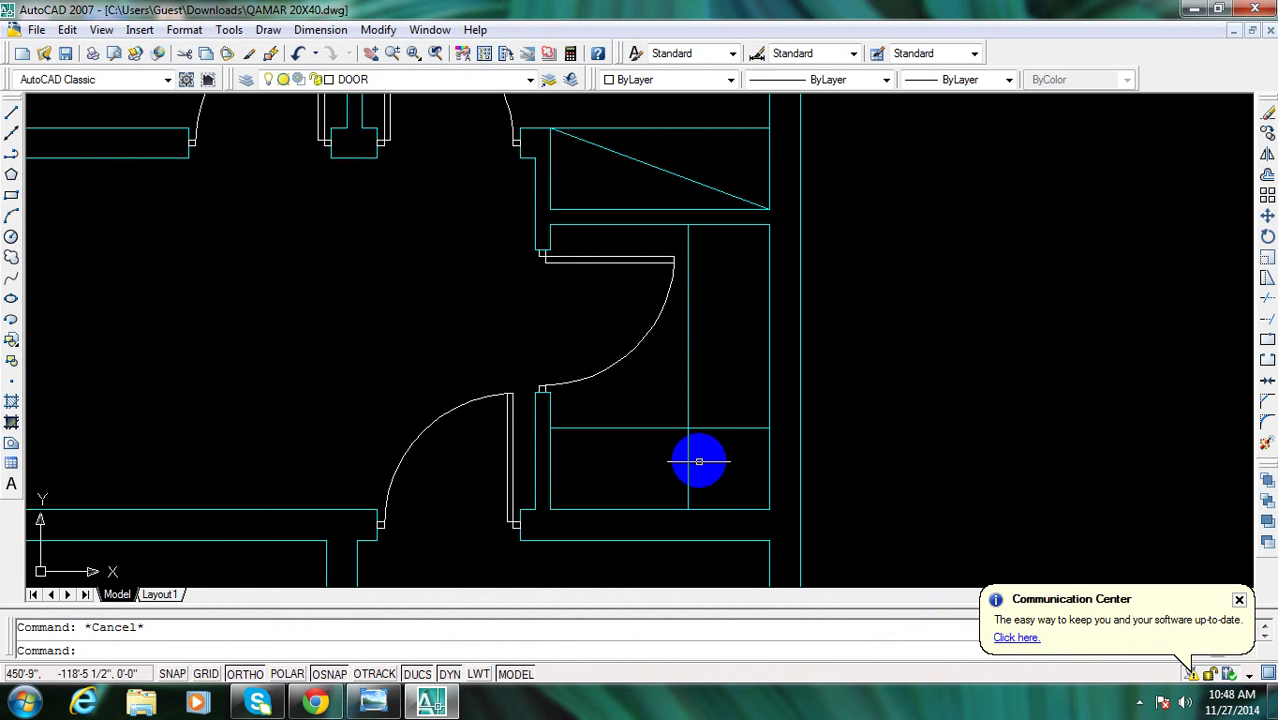
Erase the old lines inside the small room
key(e)
key(Return)
click(701, 459)
key(Escape)
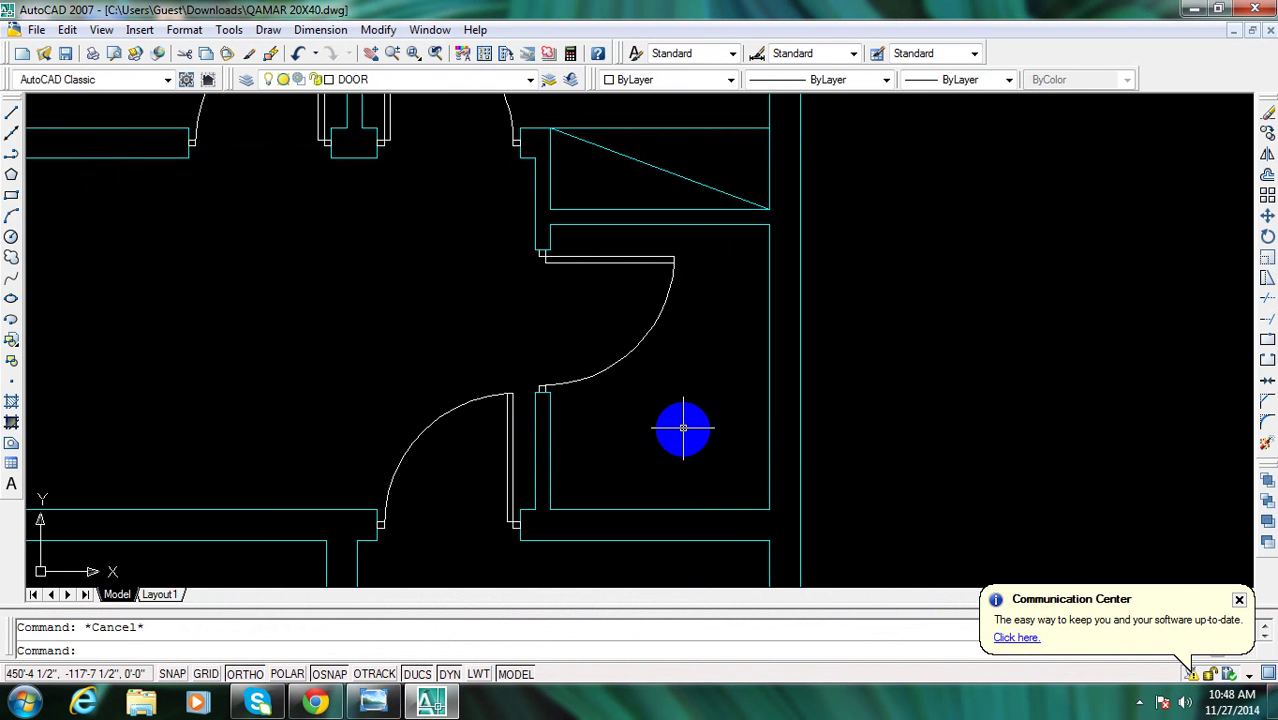
Offset the right and bottom walls 18 inches inward into the room
key(o)
key(Return)
text(1)
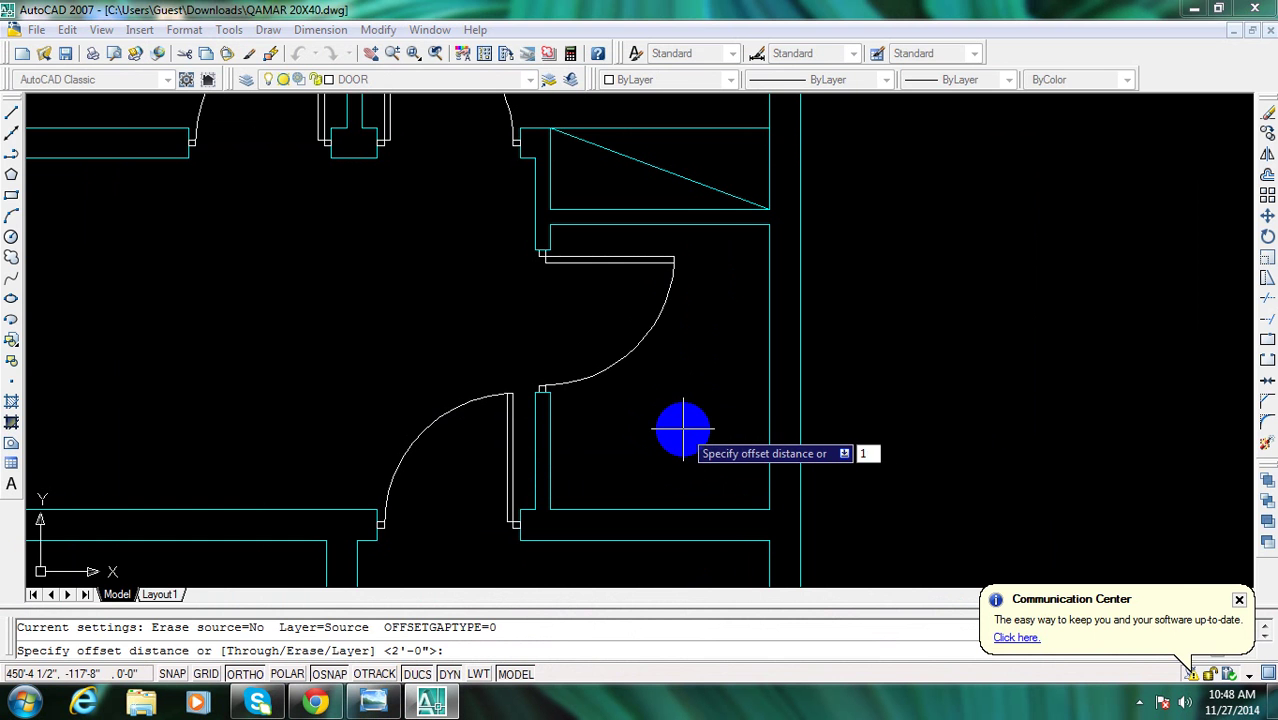
text(8)
key(Return)
click(766, 429)
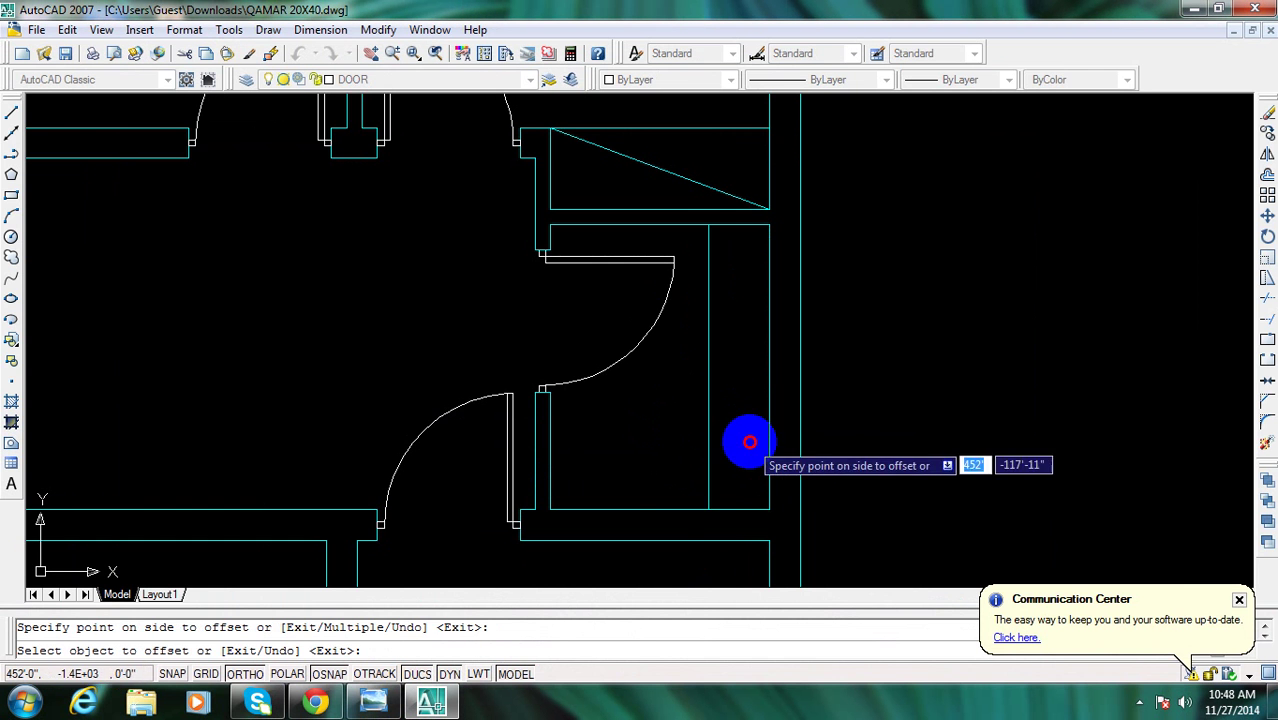
click(690, 490)
click(674, 505)
click(676, 490)
key(Escape)
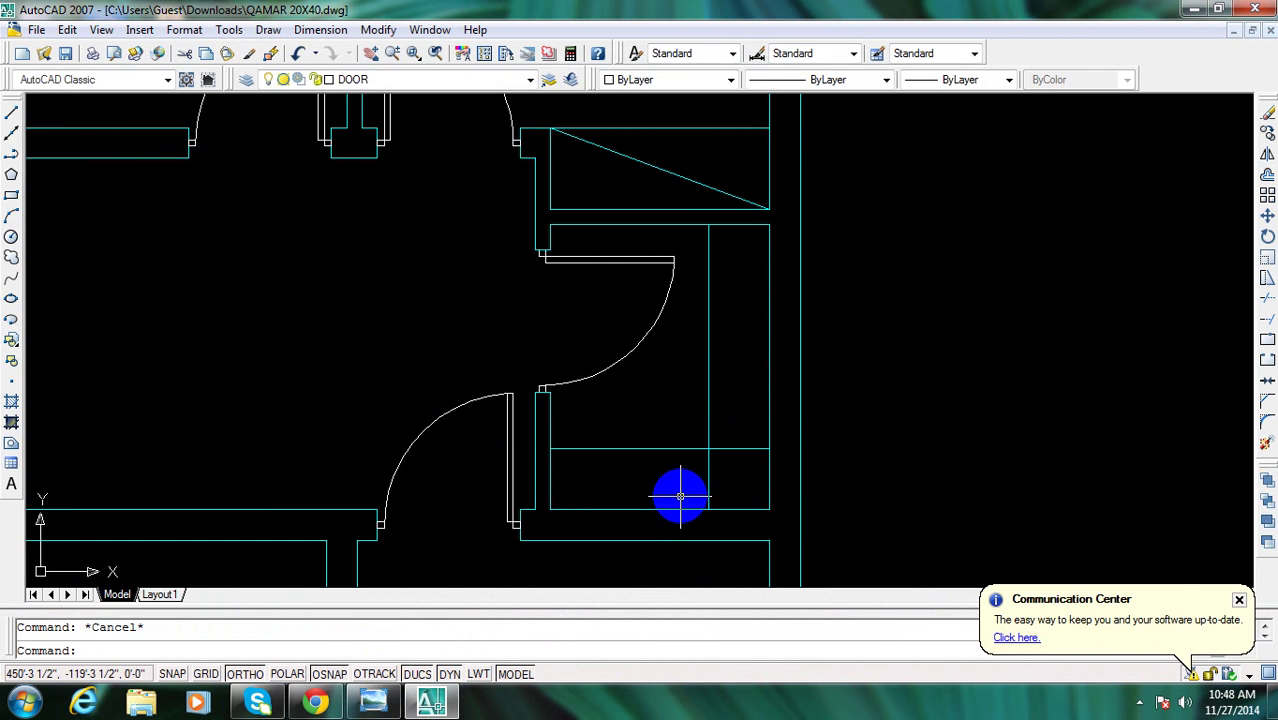
Fillet the two new offset lines into a clean corner
key(f)
key(Return)
click(703, 448)
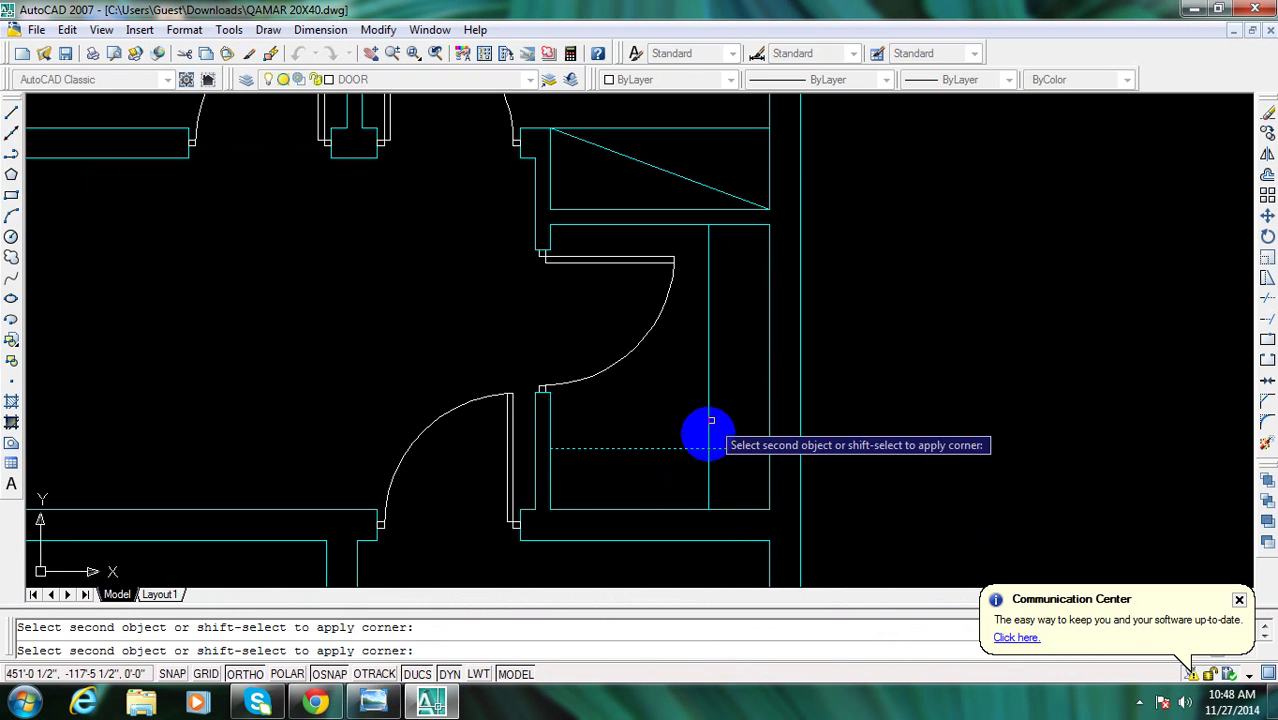
key(Escape)
key(Return)
click(689, 451)
scroll(710, 421, down, 5)
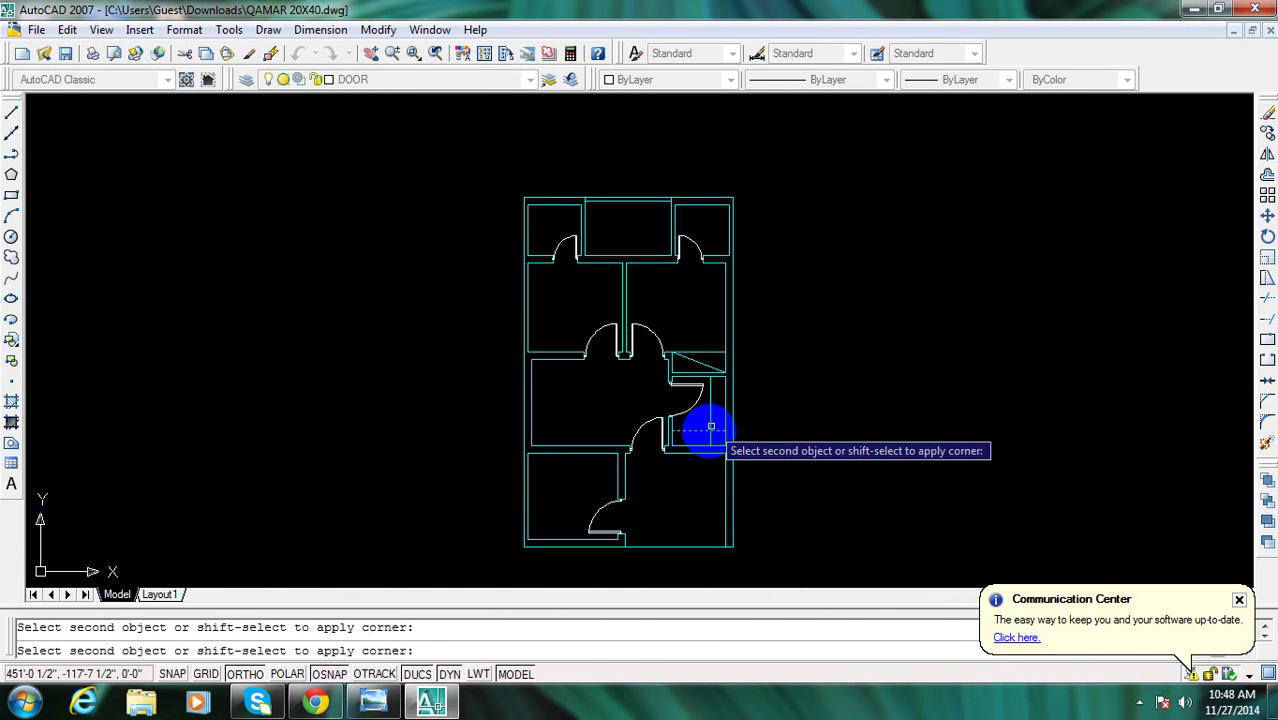
scroll(709, 431, up, 5)
key(Escape)
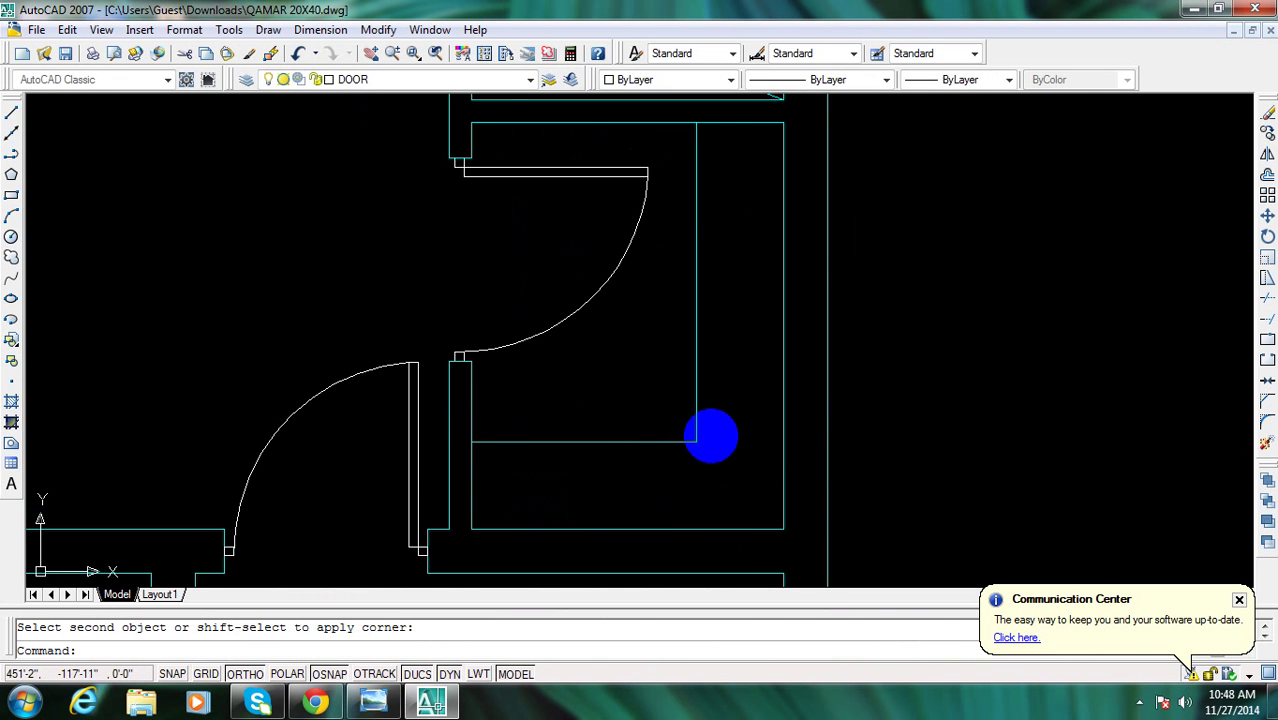
scroll(700, 434, down, 4)
middle_drag(659, 434, 708, 428)
scroll(709, 428, down, 4)
scroll(628, 491, up, 2)
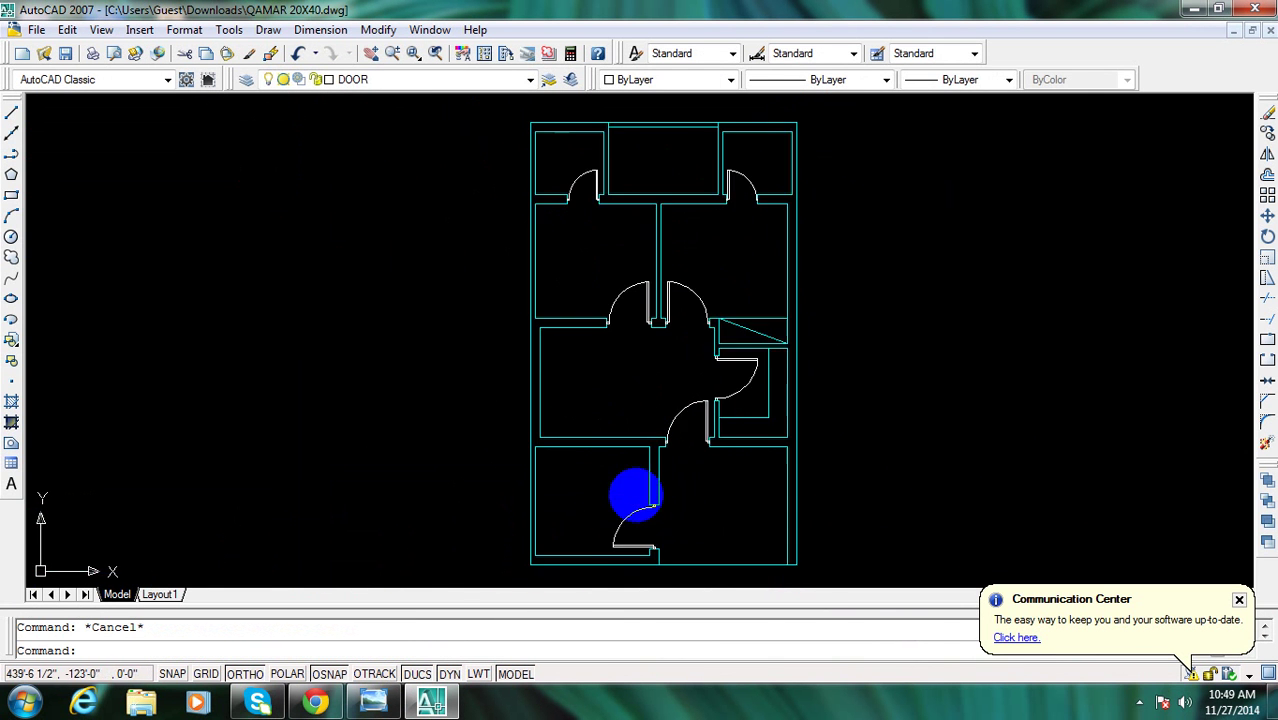
middle_drag(628, 491, 633, 434)
scroll(642, 425, down, 1)
middle_drag(639, 360, 636, 493)
scroll(633, 223, up, 3)
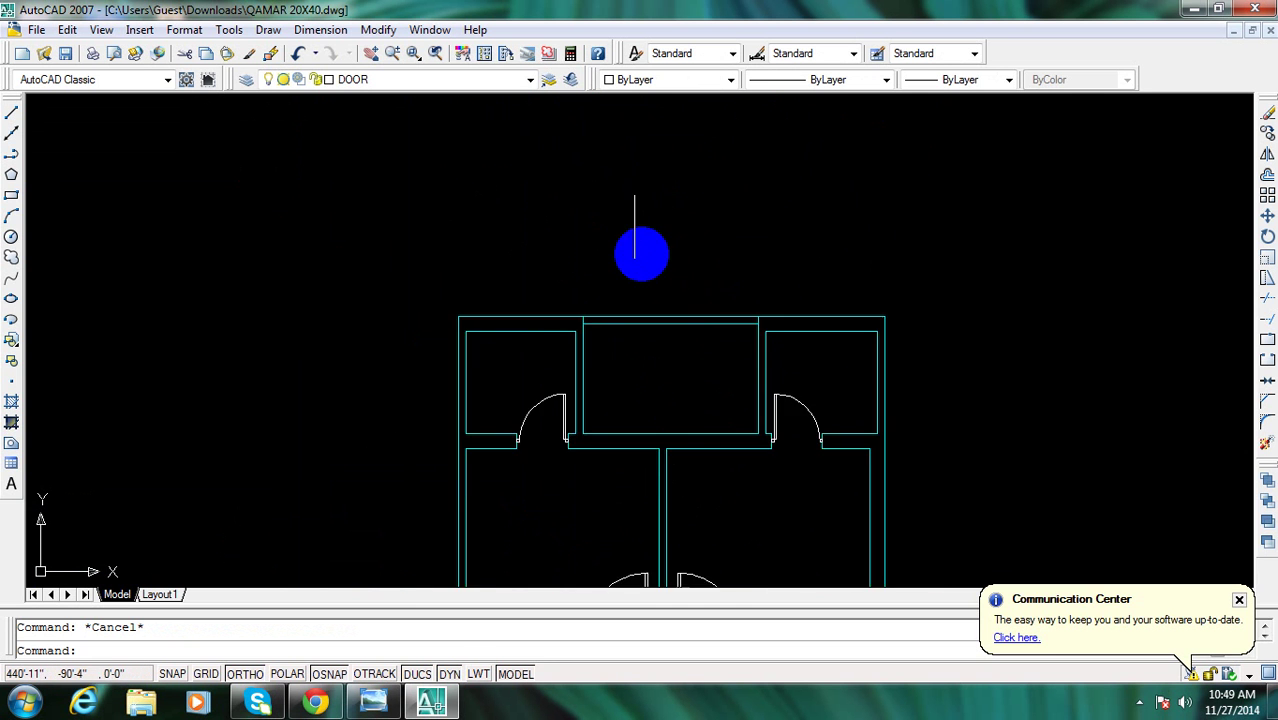
scroll(633, 223, down, 1)
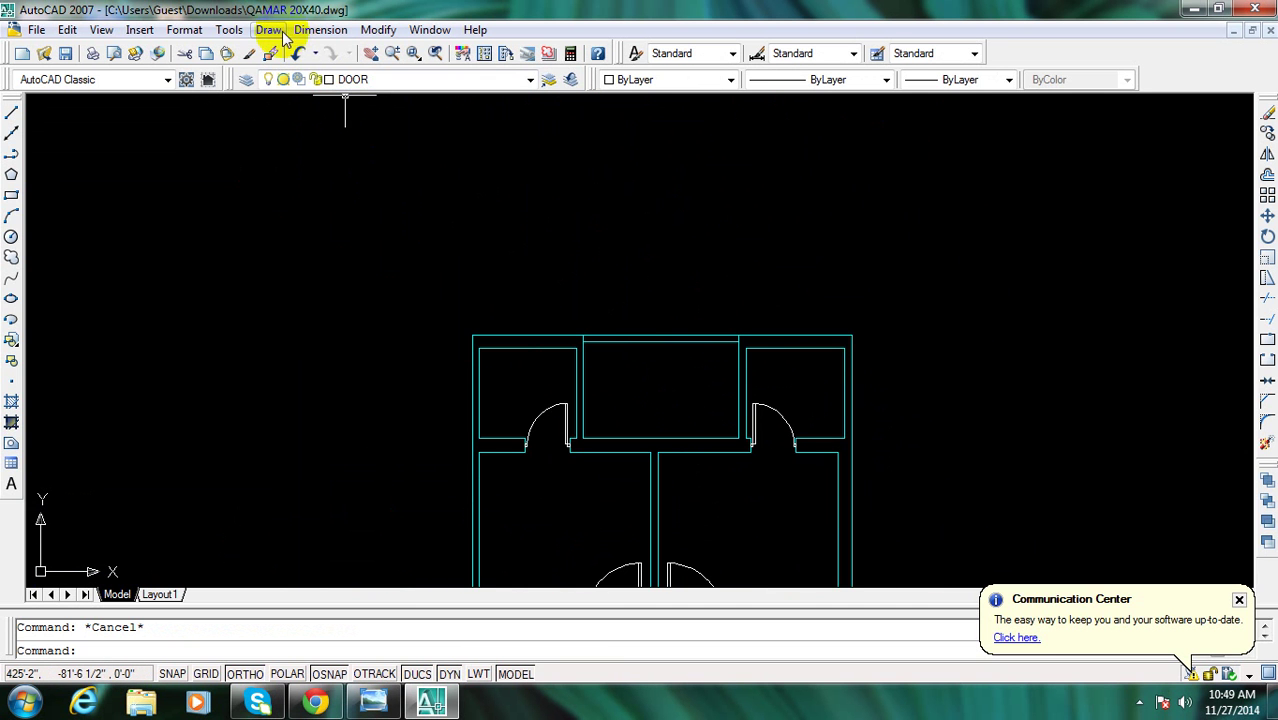
middle_drag(388, 205, 422, 206)
scroll(422, 206, up, 2)
middle_drag(514, 286, 514, 257)
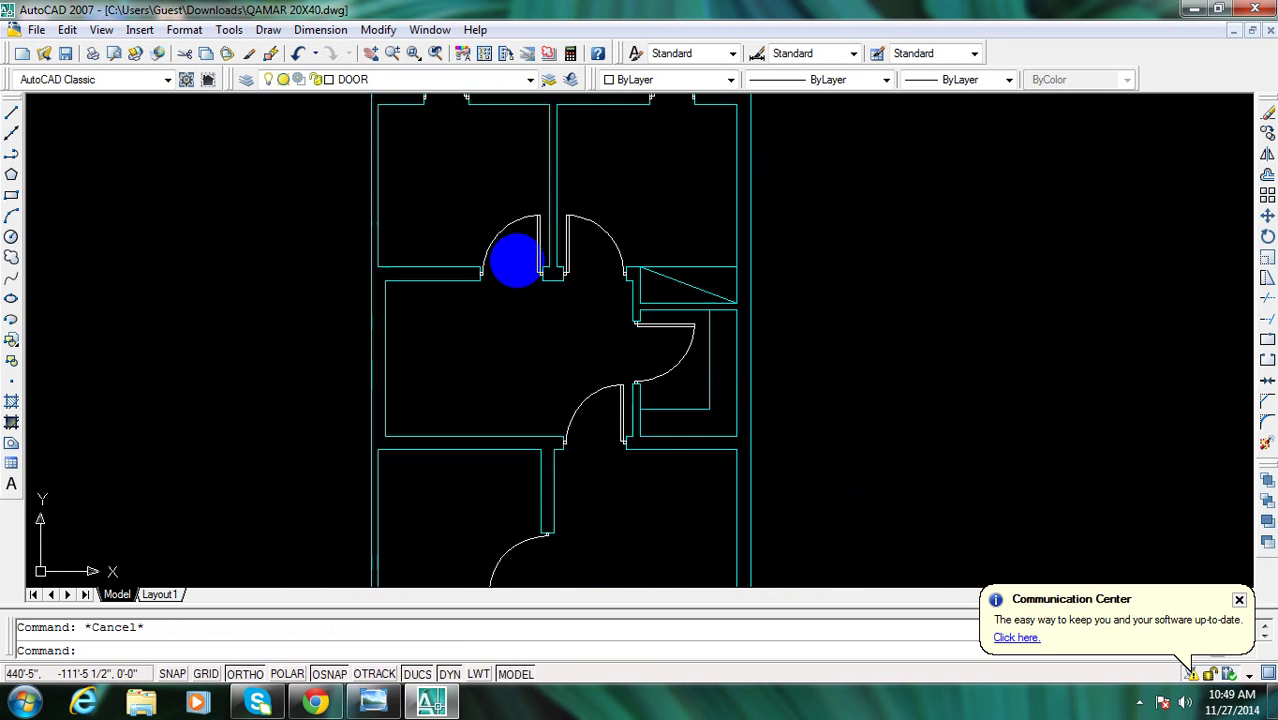
scroll(709, 428, up, 2)
text(dli)
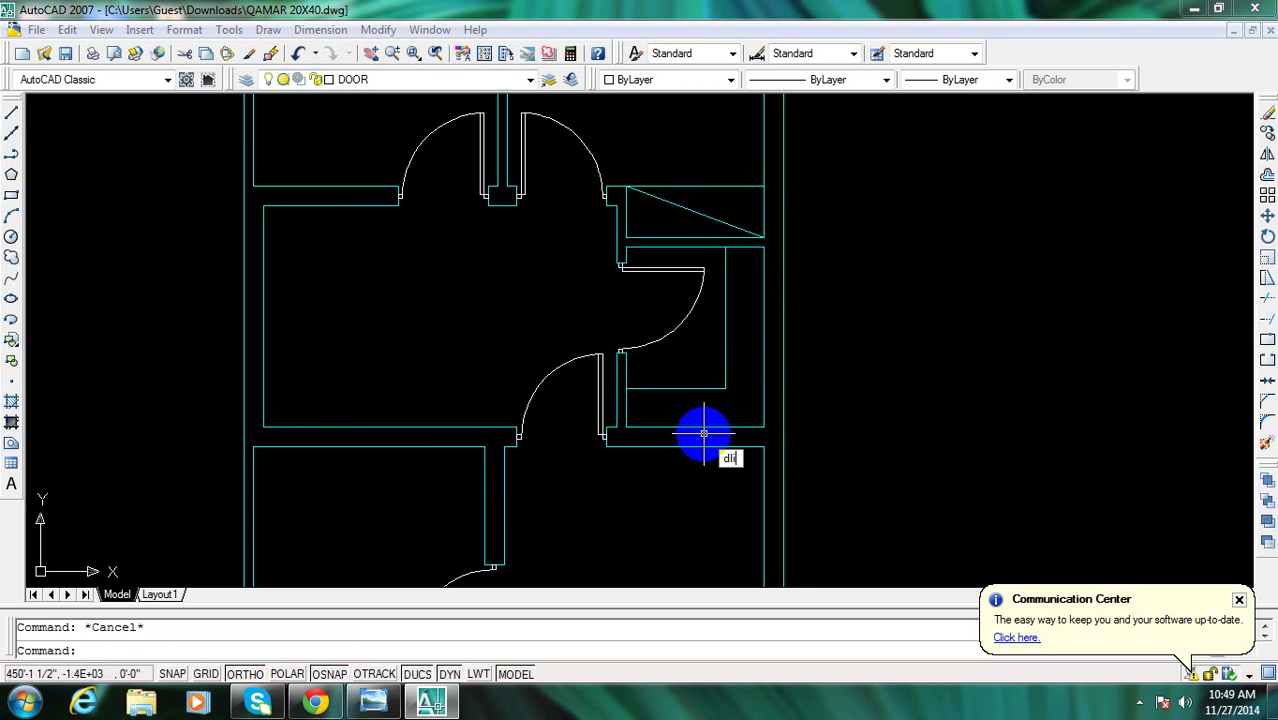
key(Return)
scroll(700, 428, up, 2)
click(691, 422)
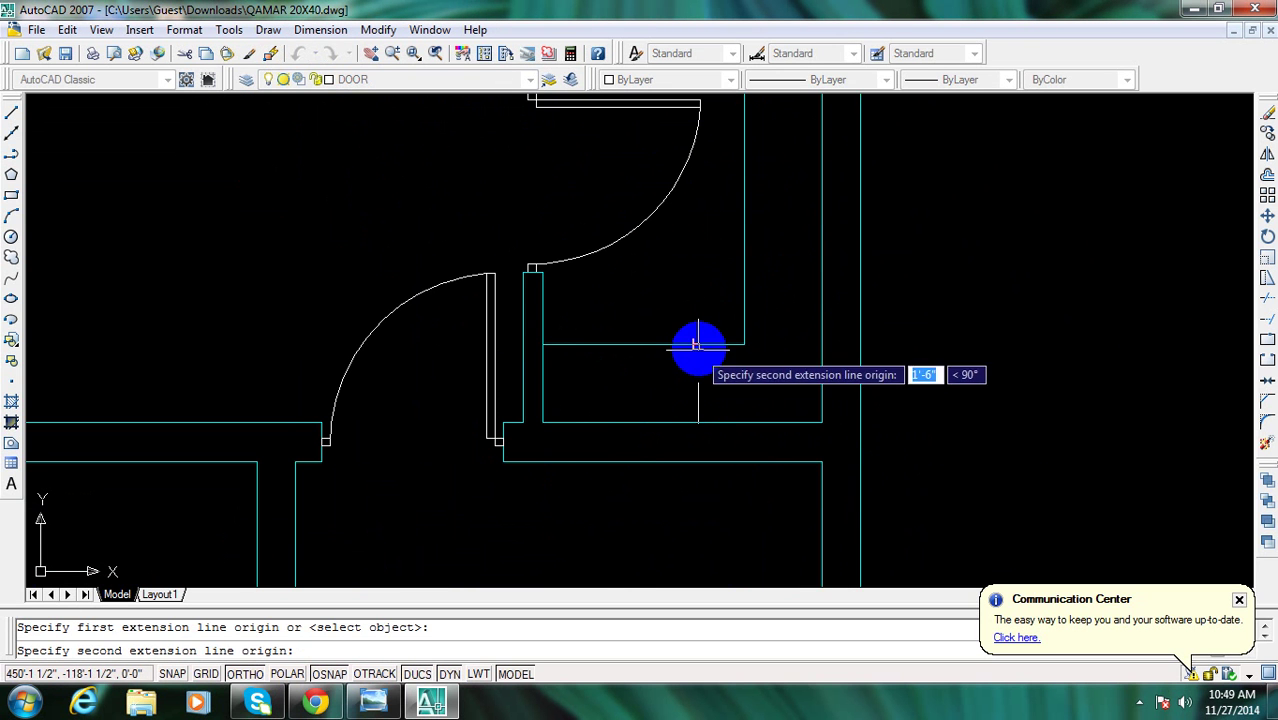
click(691, 344)
click(662, 362)
middle_drag(702, 428, 704, 430)
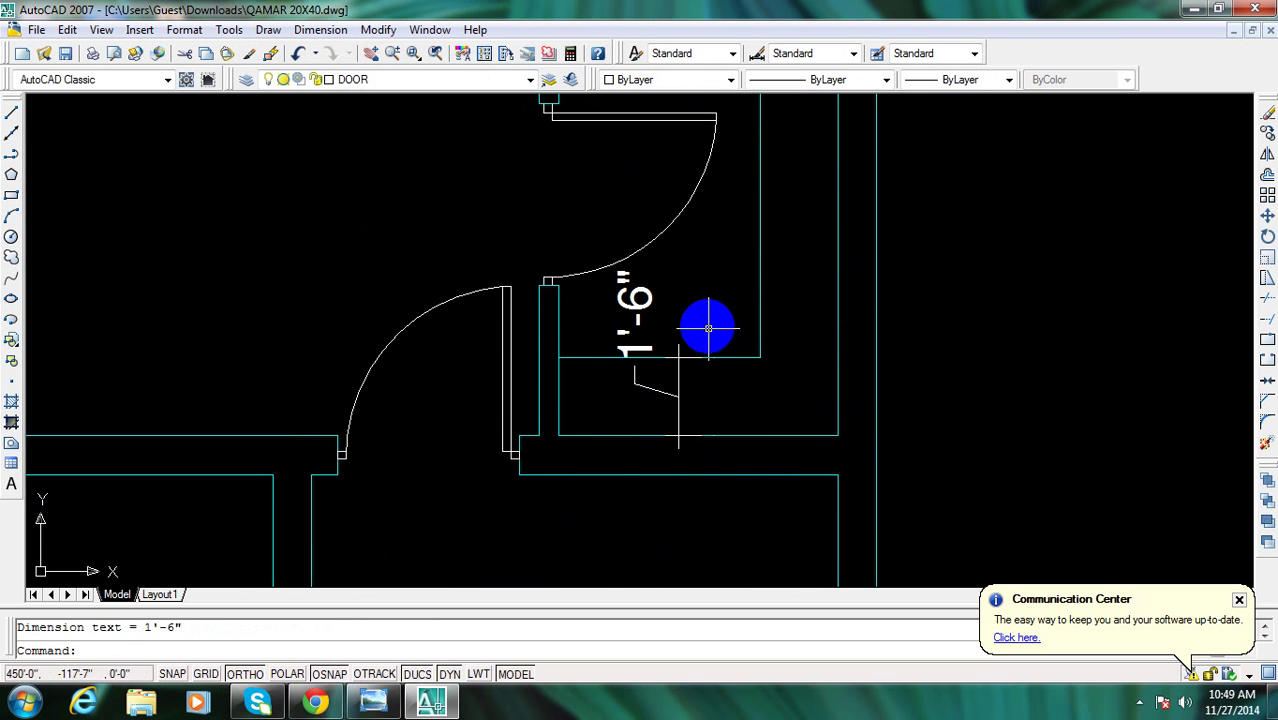
text(e)
key(Return)
click(645, 310)
key(Return)
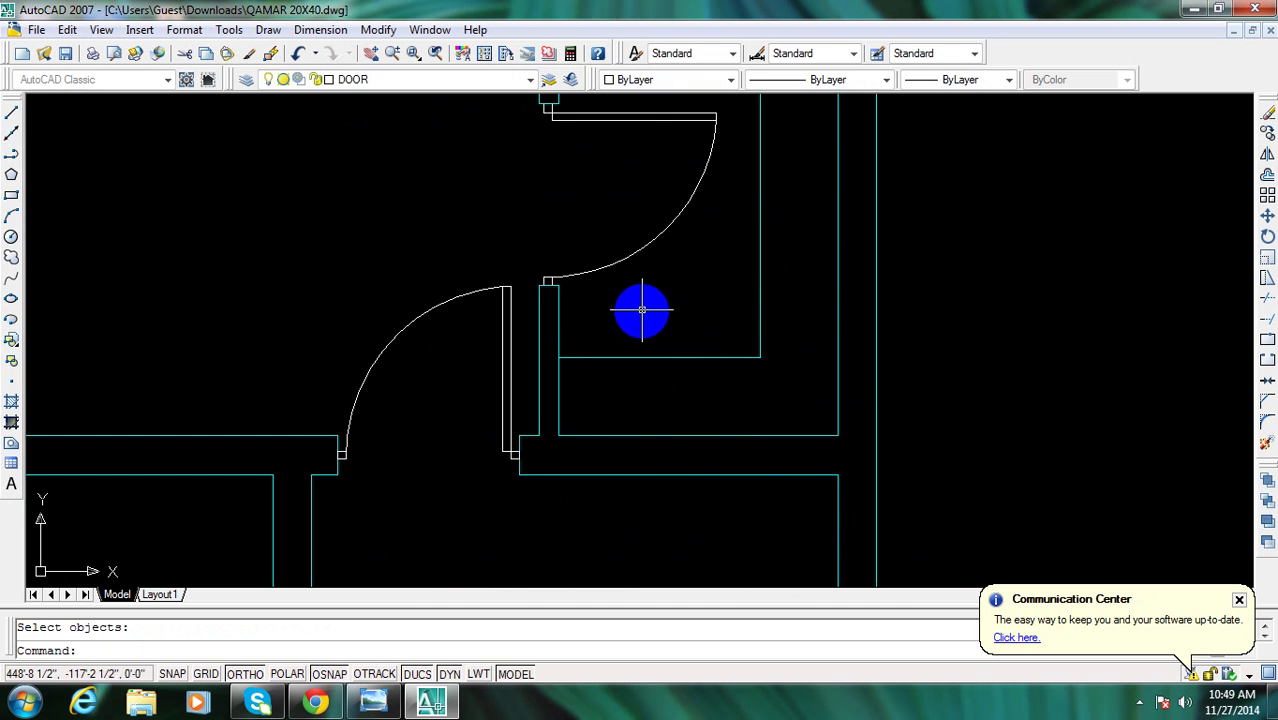
scroll(613, 286, down, 5)
scroll(613, 286, up, 3)
scroll(602, 434, down, 4)
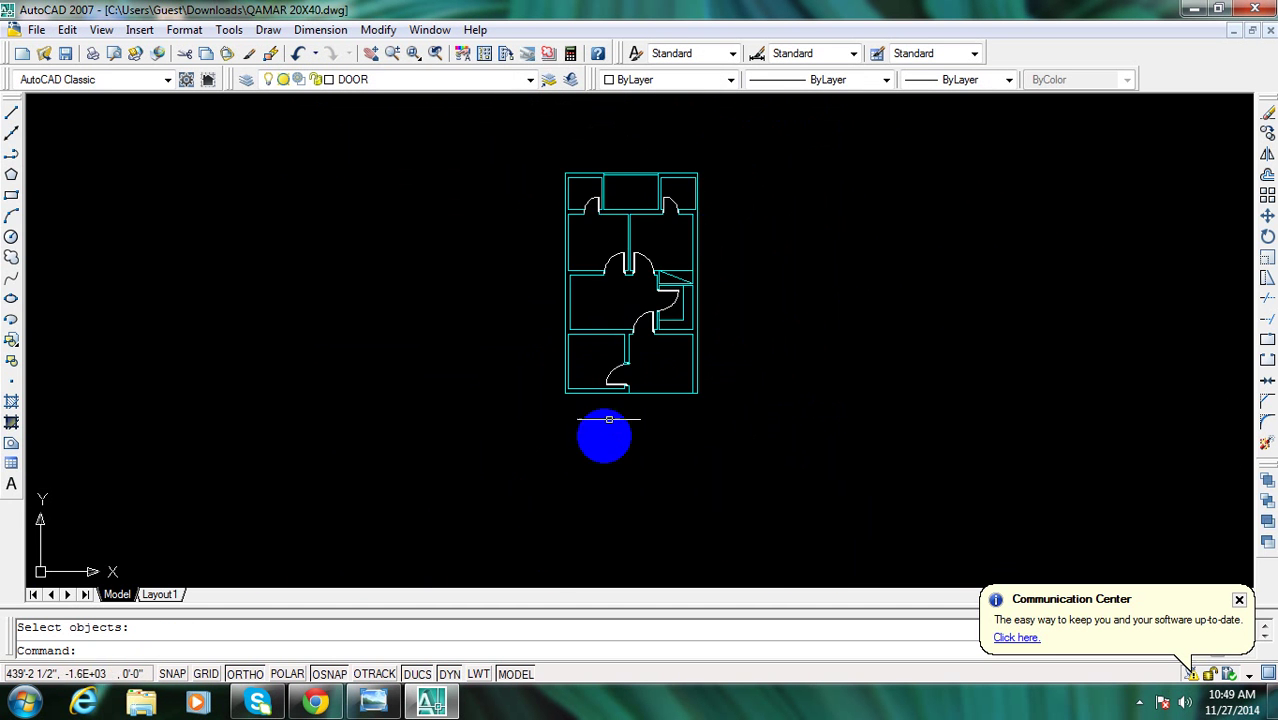
scroll(626, 265, up, 4)
scroll(626, 265, up, 2)
mouse_move(551, 351)
middle_down()
mouse_move(528, 220)
mouse_move(359, 257)
mouse_move(360, 568)
middle_up()
click(430, 700)
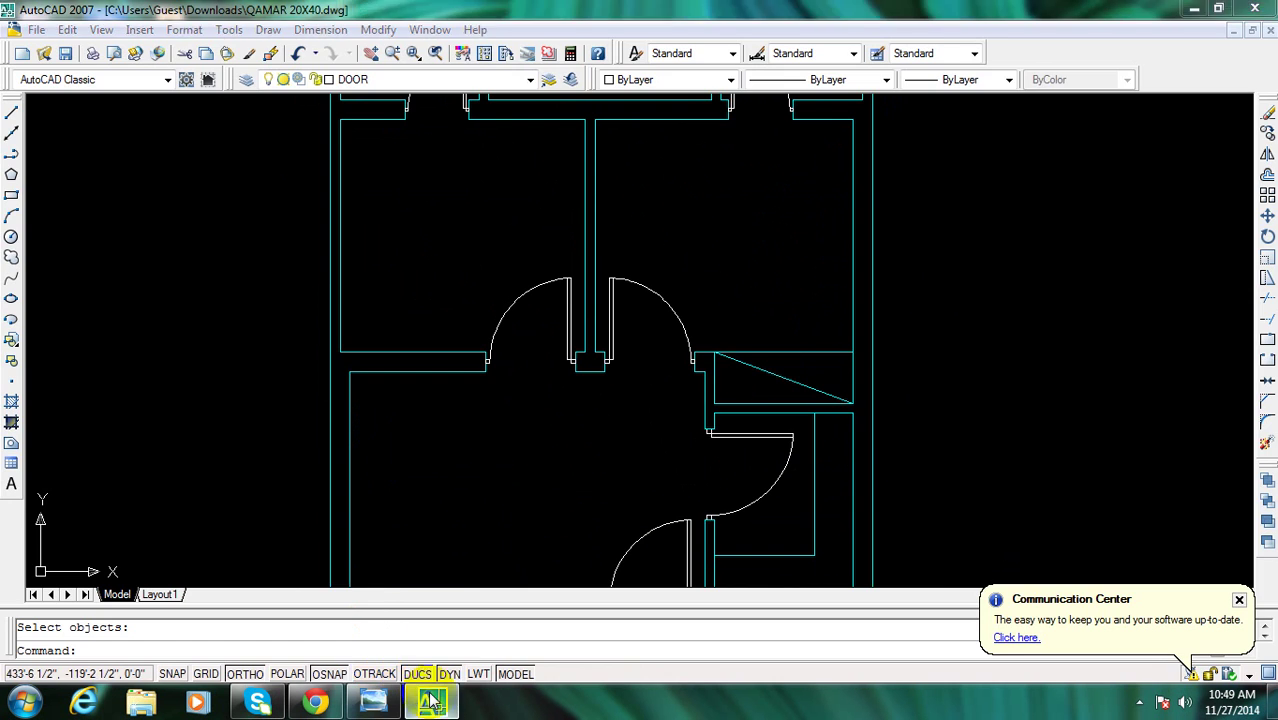
click(374, 703)
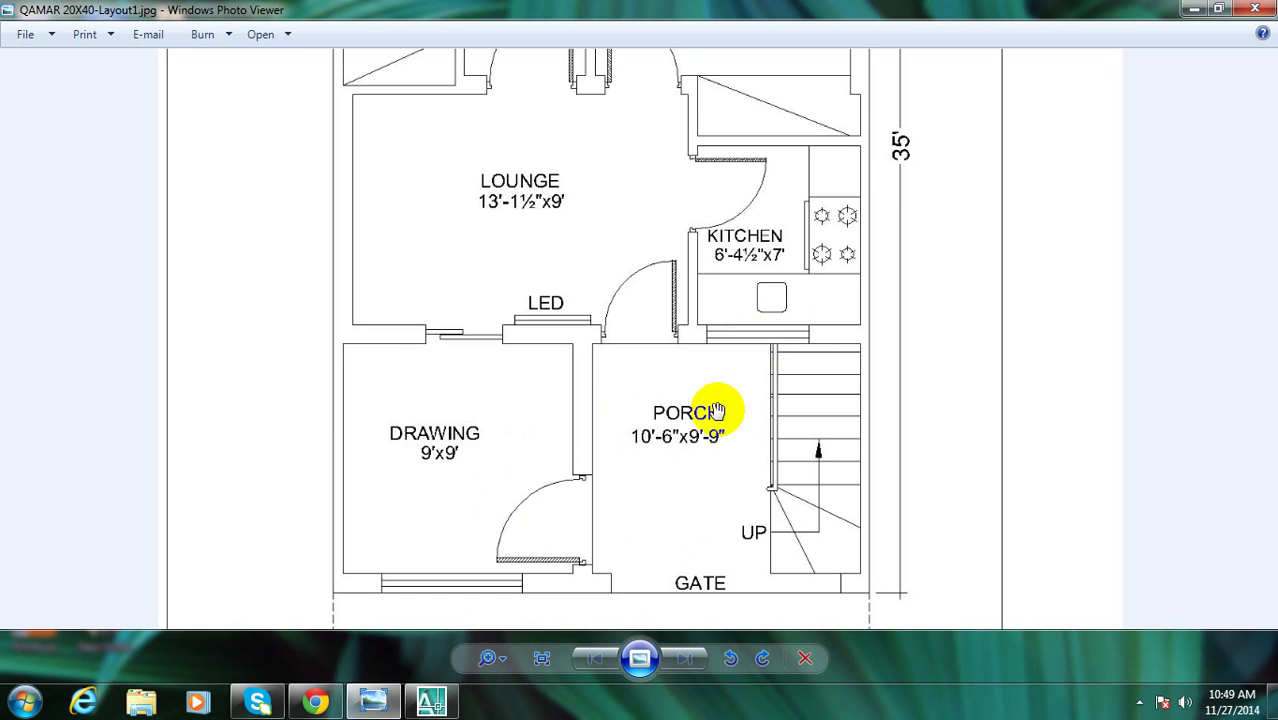
Zoom around the porch, kitchen and stairs on the reference JPG, then go back to AutoCAD
scroll(621, 380, down, 2)
scroll(751, 513, up, 2)
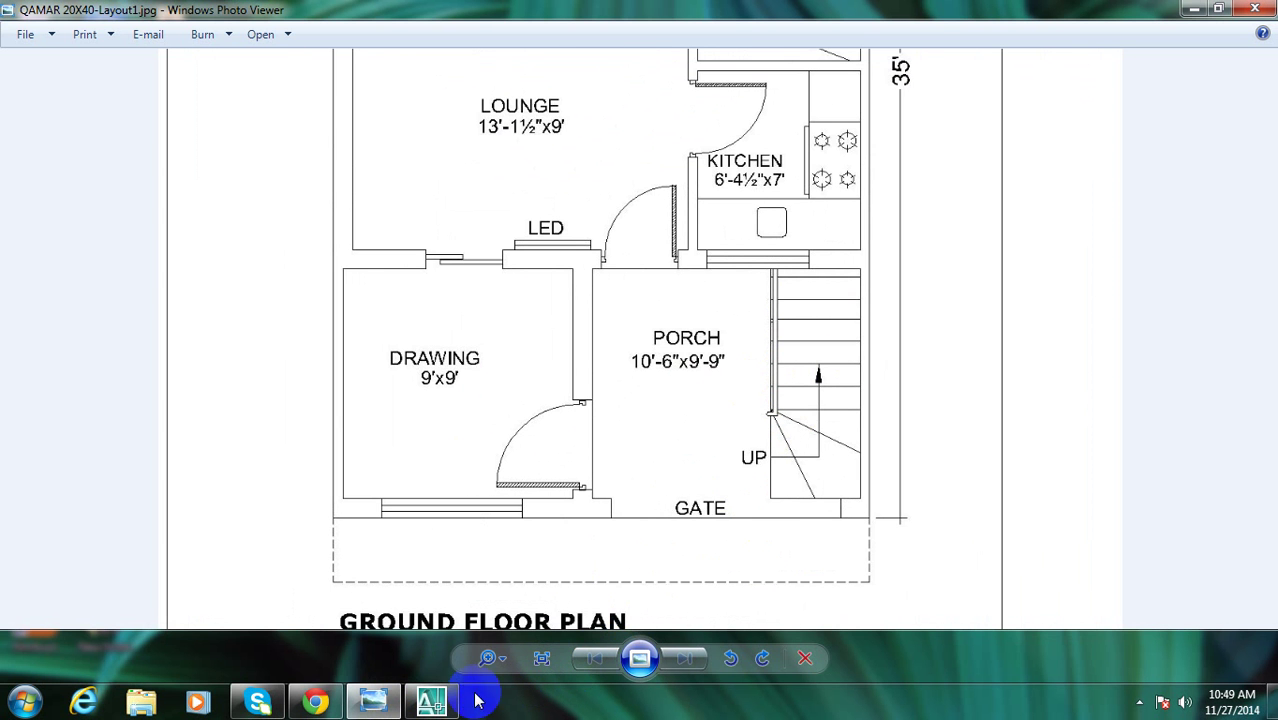
click(425, 706)
Stretch the inner right wall line 4.5 inches using a crossing selection
scroll(750, 466, down, 2)
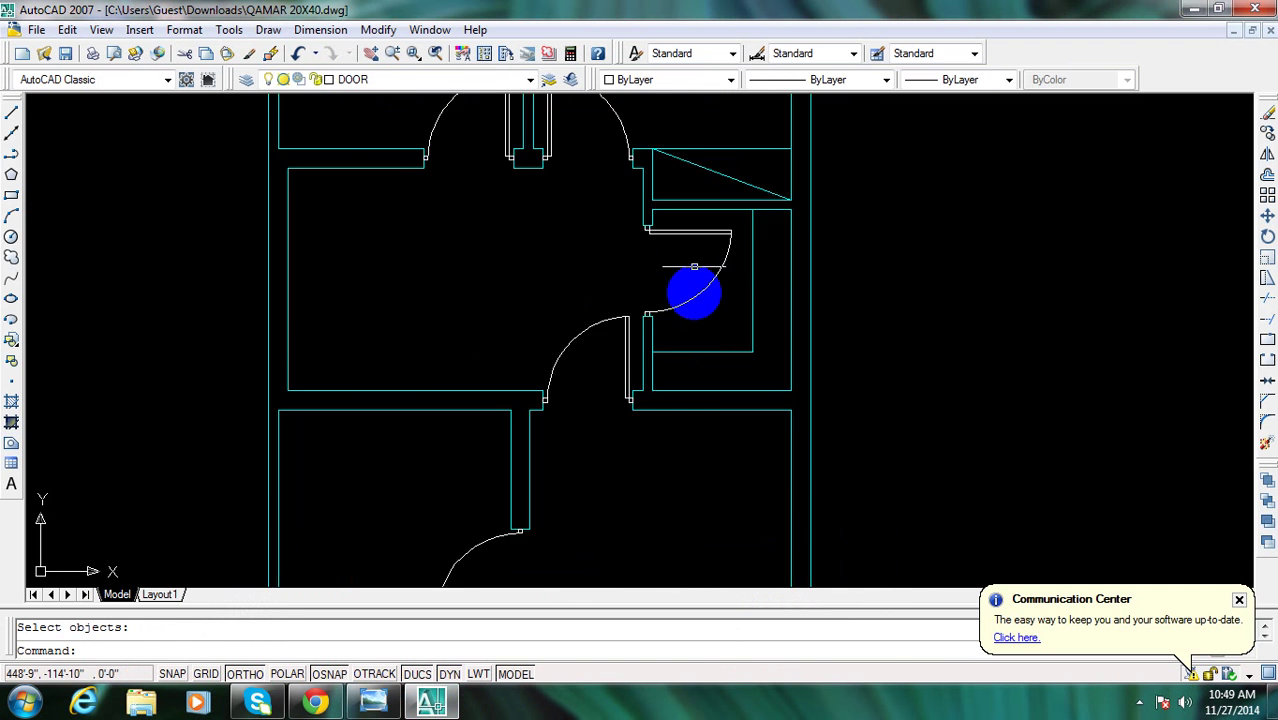
scroll(690, 285, down, 1)
scroll(748, 451, up, 2)
scroll(779, 286, up, 2)
scroll(771, 320, up, 2)
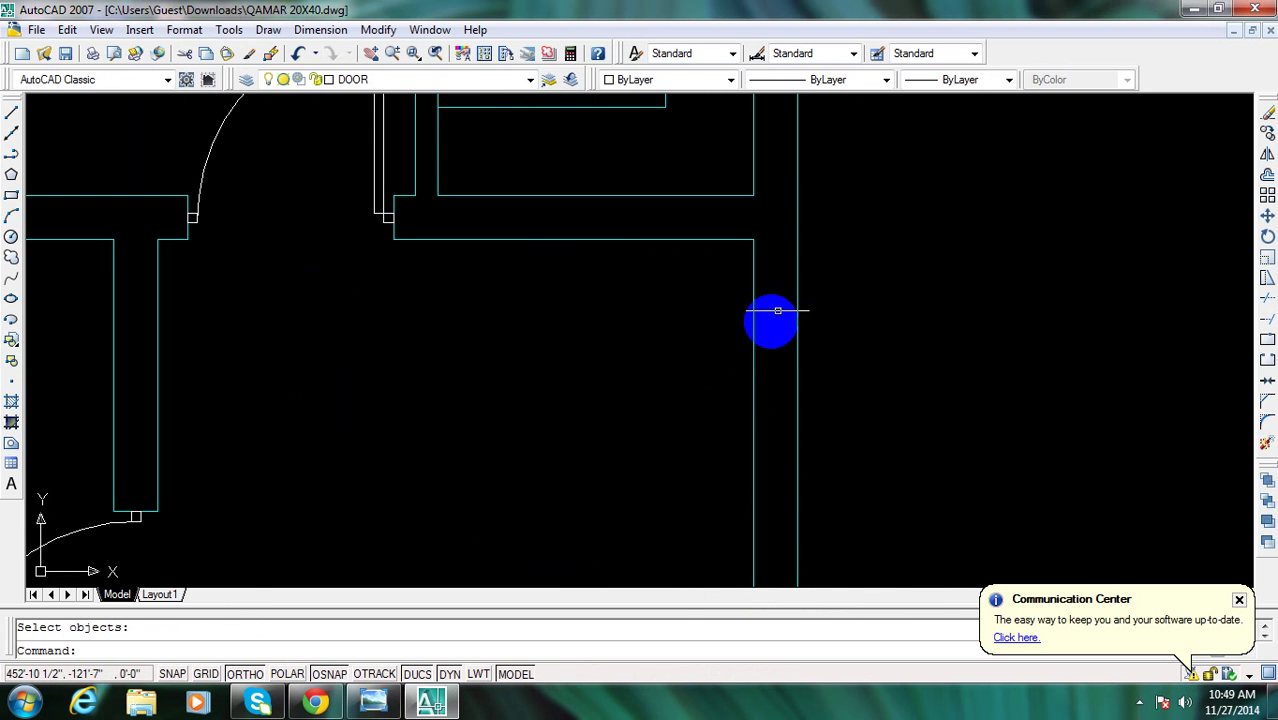
scroll(755, 320, down, 1)
key(Escape)
scroll(748, 427, down, 1)
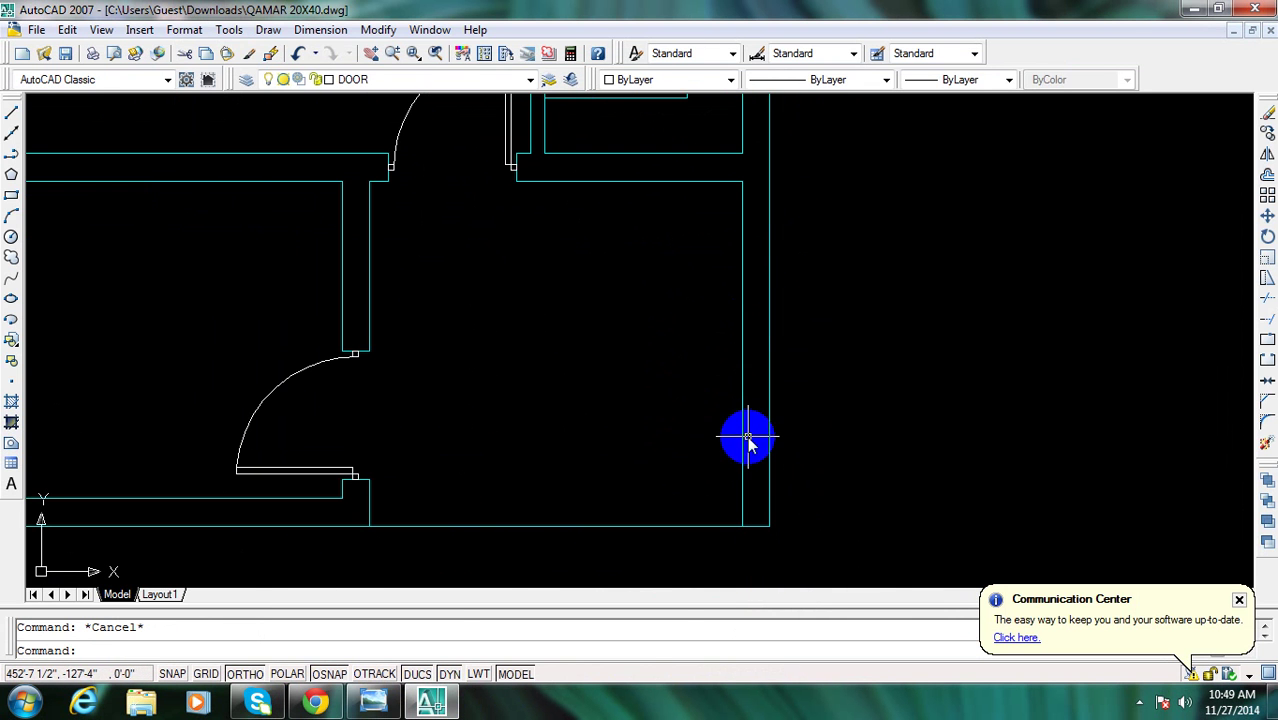
text(s)
key(Return)
click(750, 550)
click(712, 172)
key(Return)
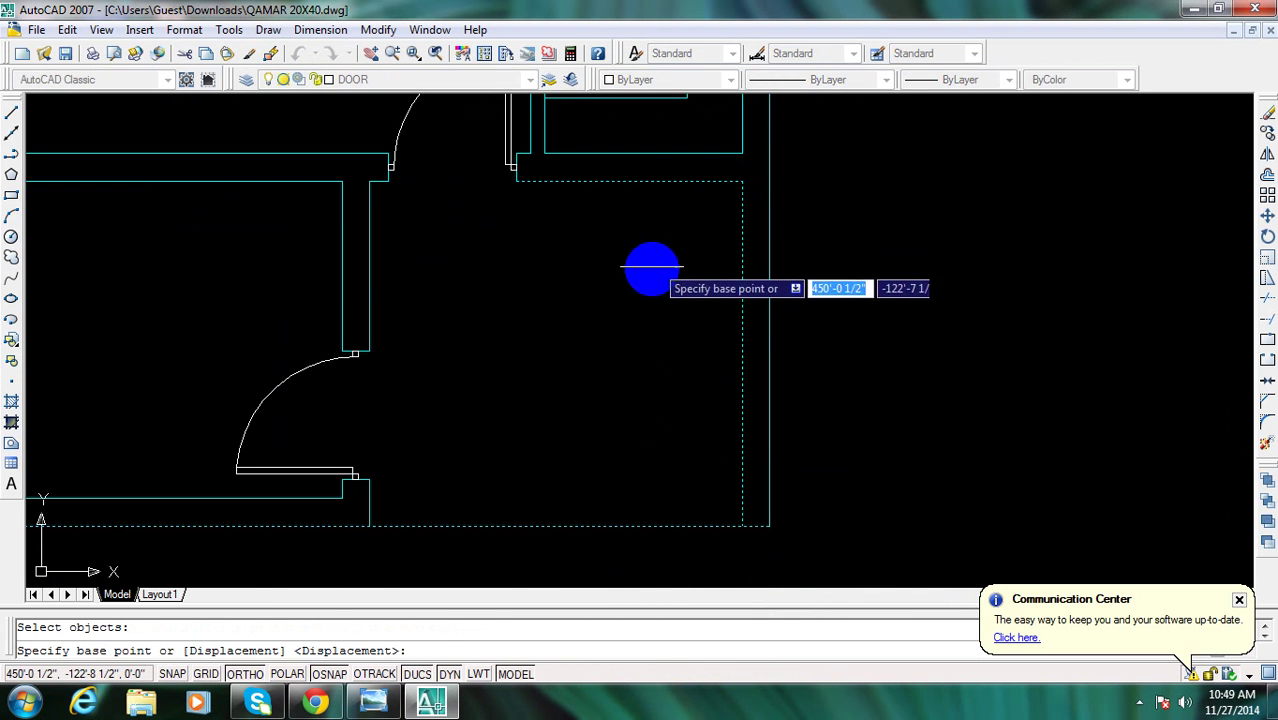
click(651, 268)
text(4.5)
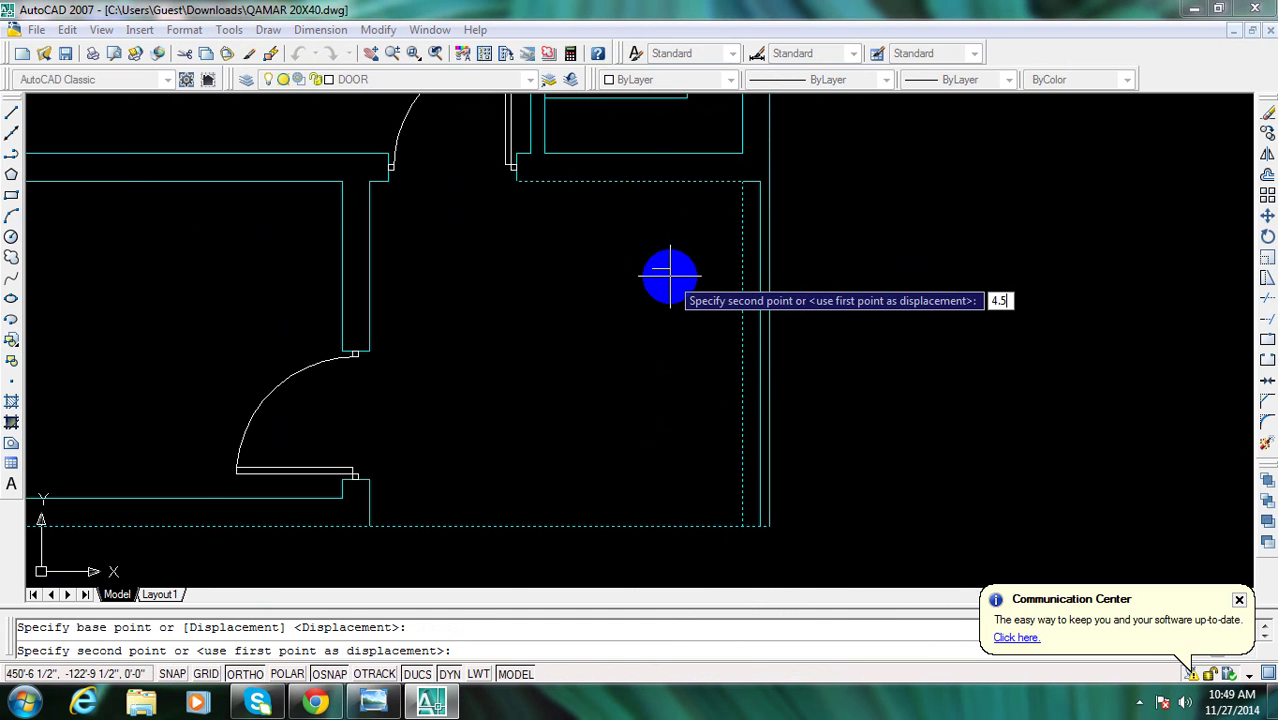
key(Return)
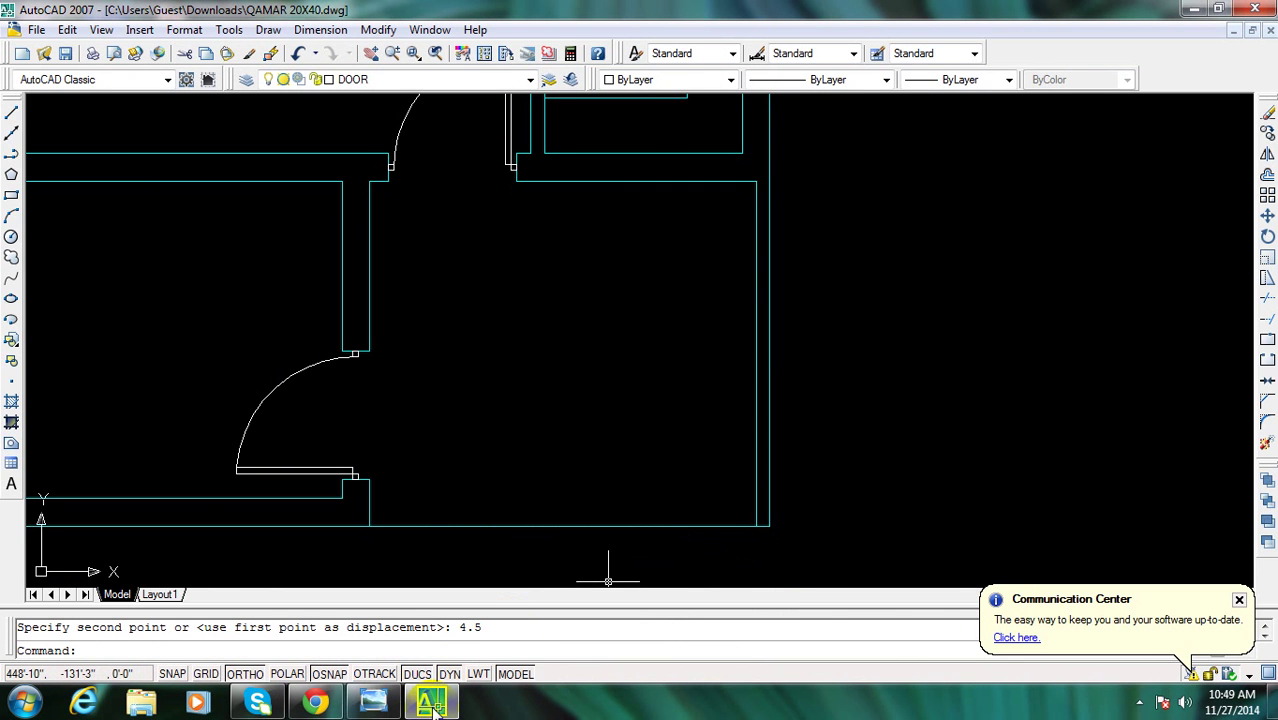
Compare the drawing against the reference plan image
click(410, 705)
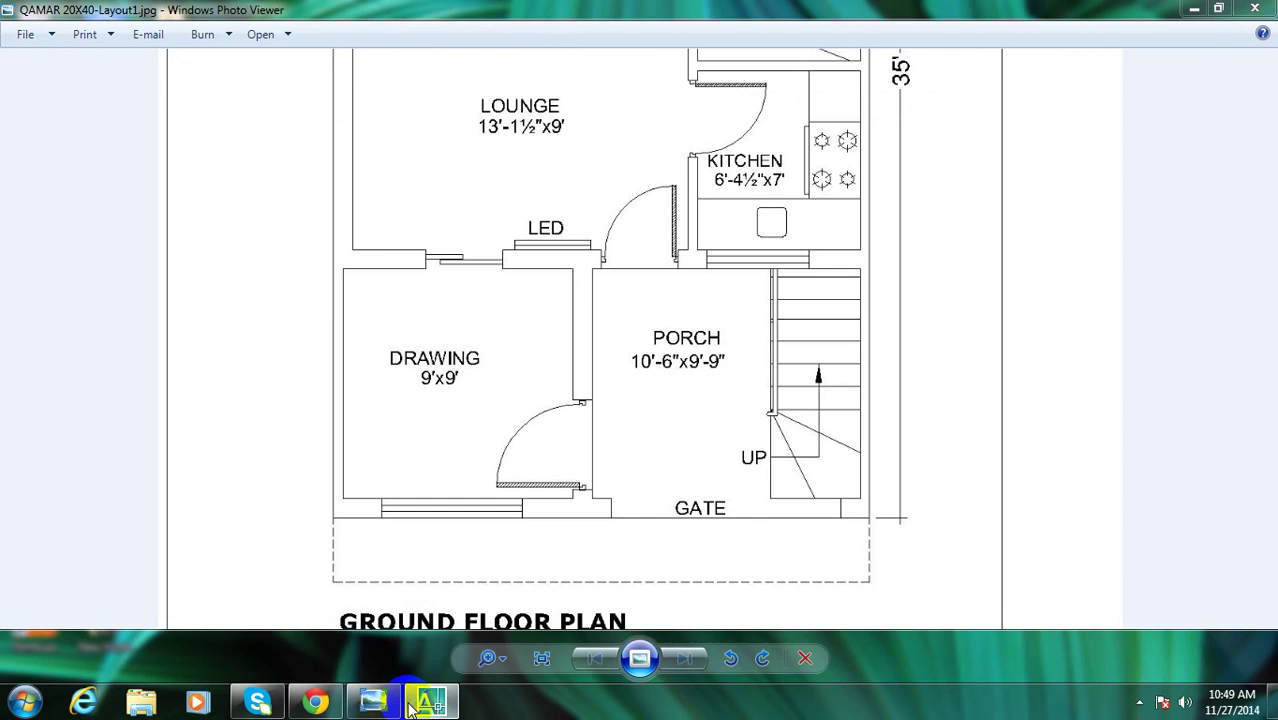
click(430, 703)
click(731, 281)
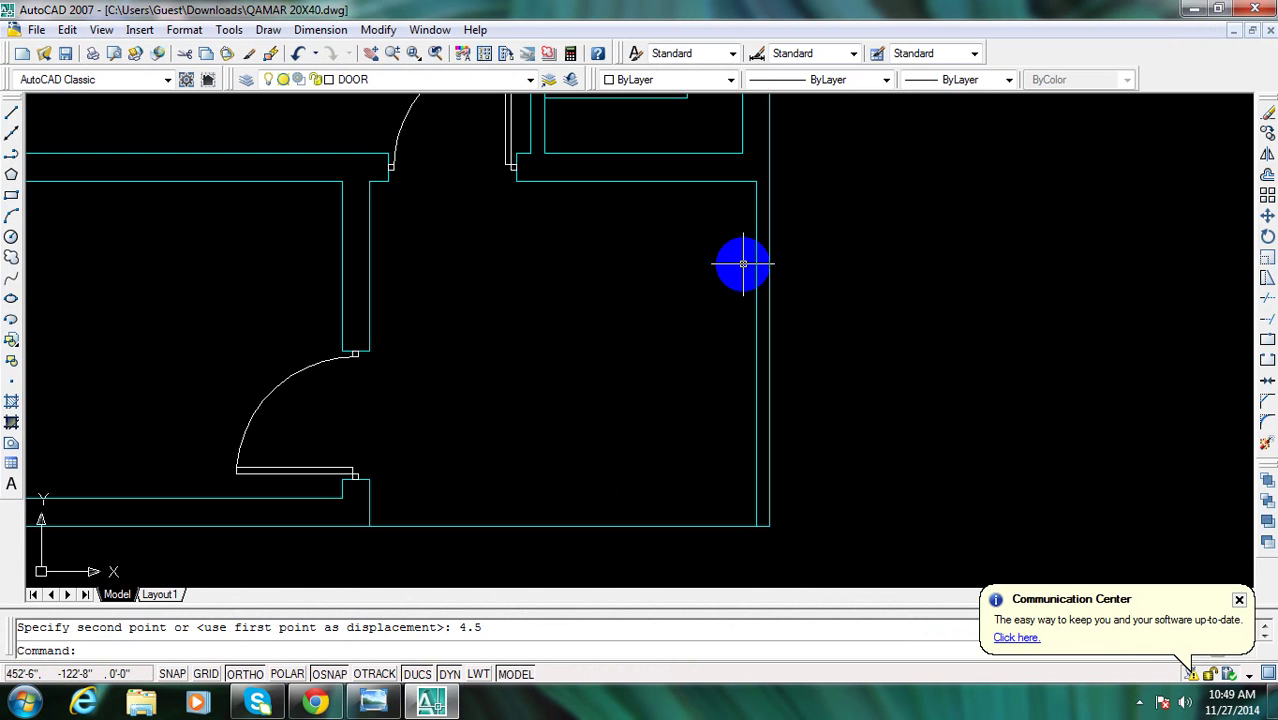
Offset the right wall leftward and the bottom wall upward by 3'-6" into the porch
text(o)
key(Return)
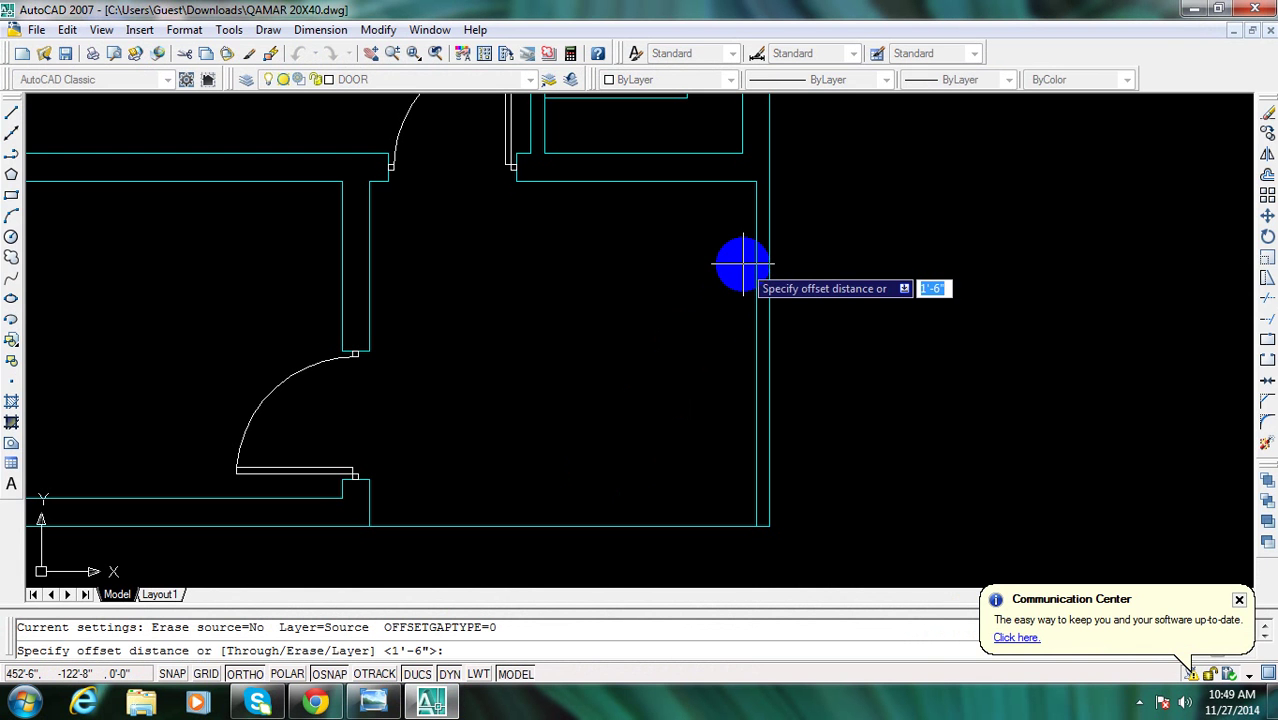
text(3'6)
key(Return)
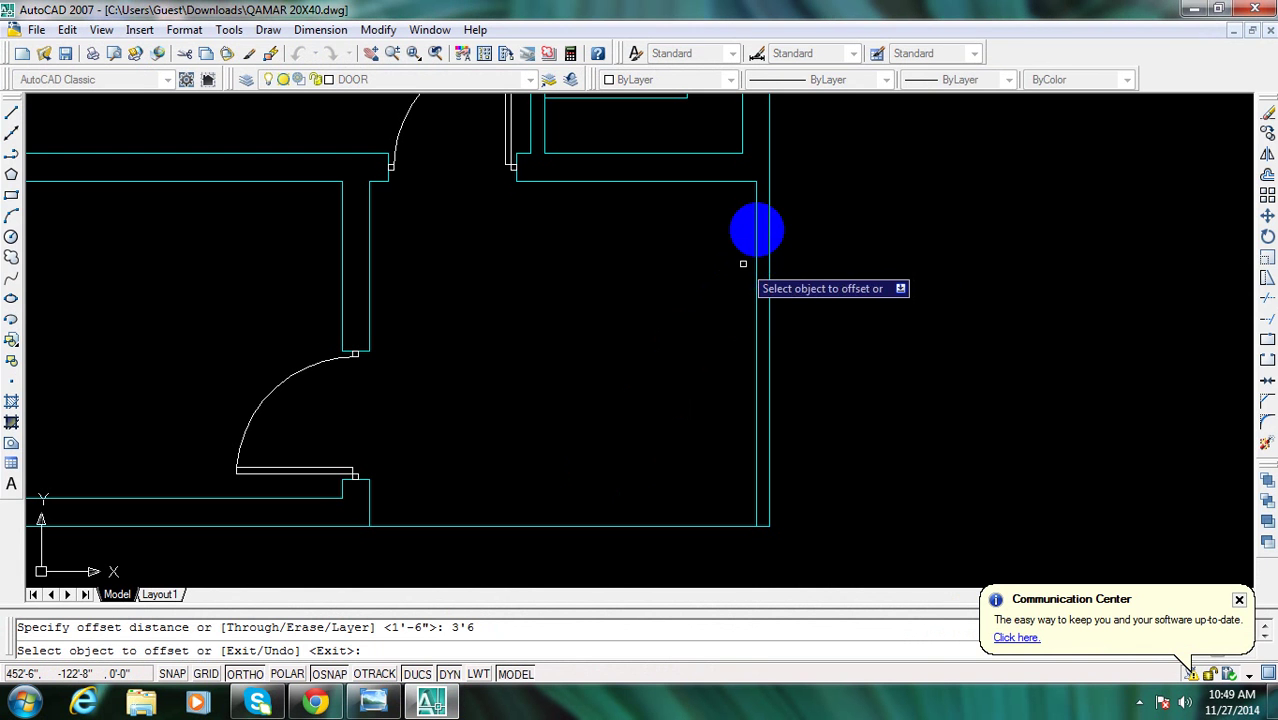
click(754, 281)
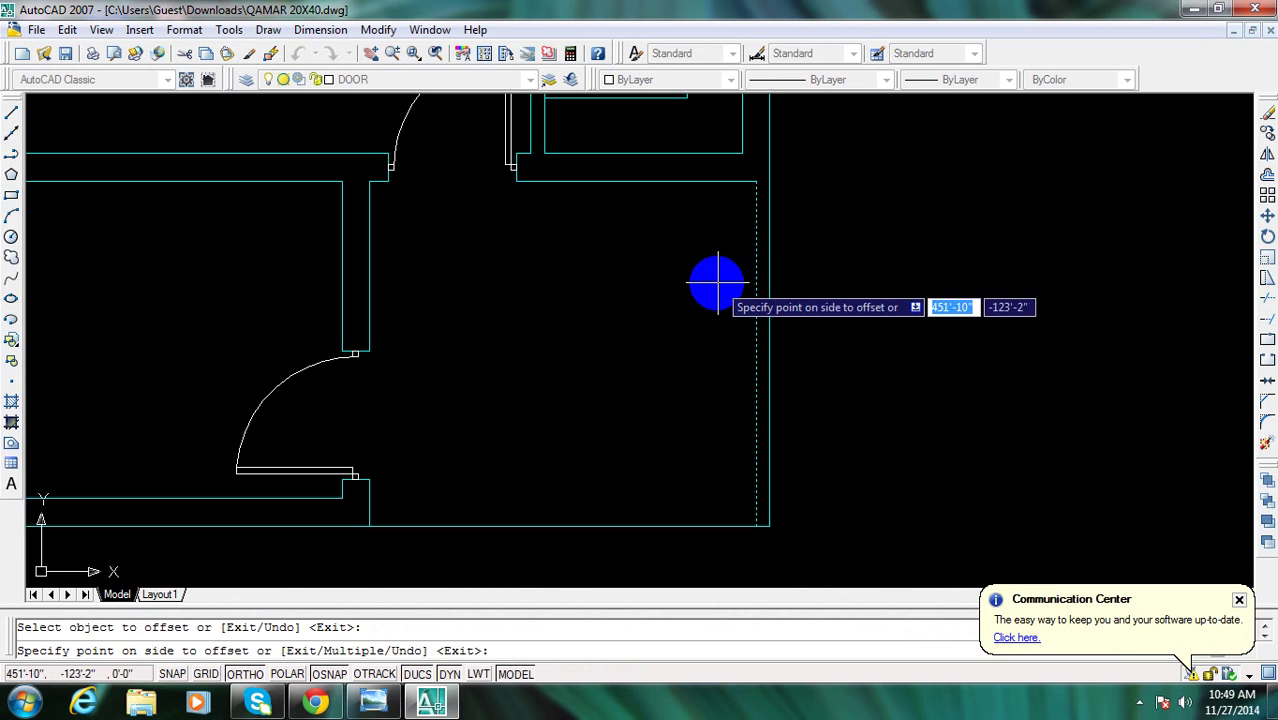
click(711, 288)
click(707, 522)
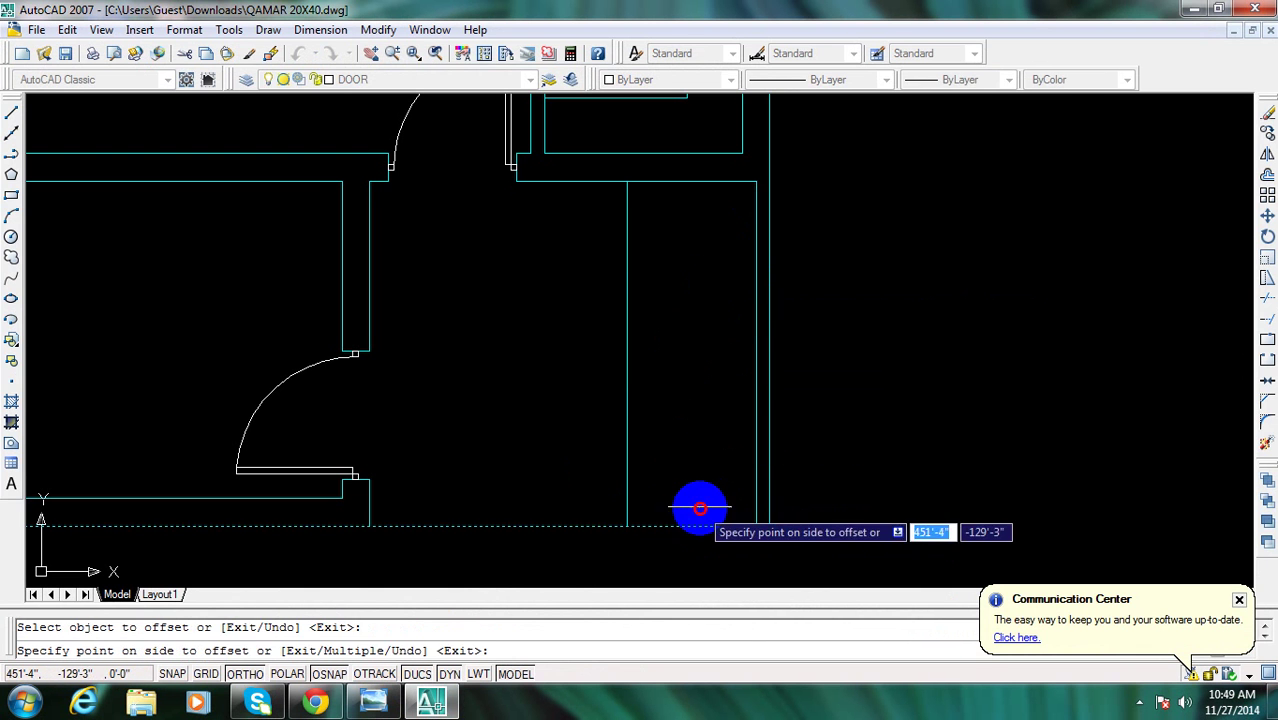
click(699, 506)
key(Escape)
click(380, 703)
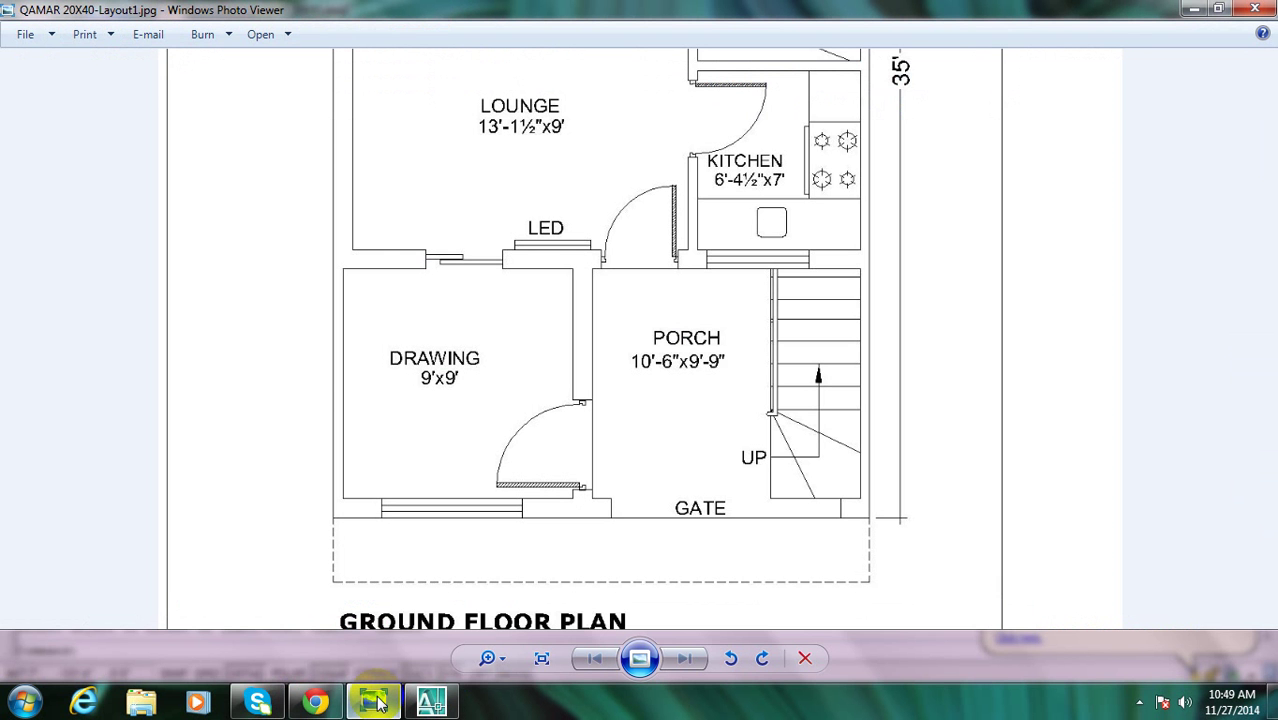
click(458, 703)
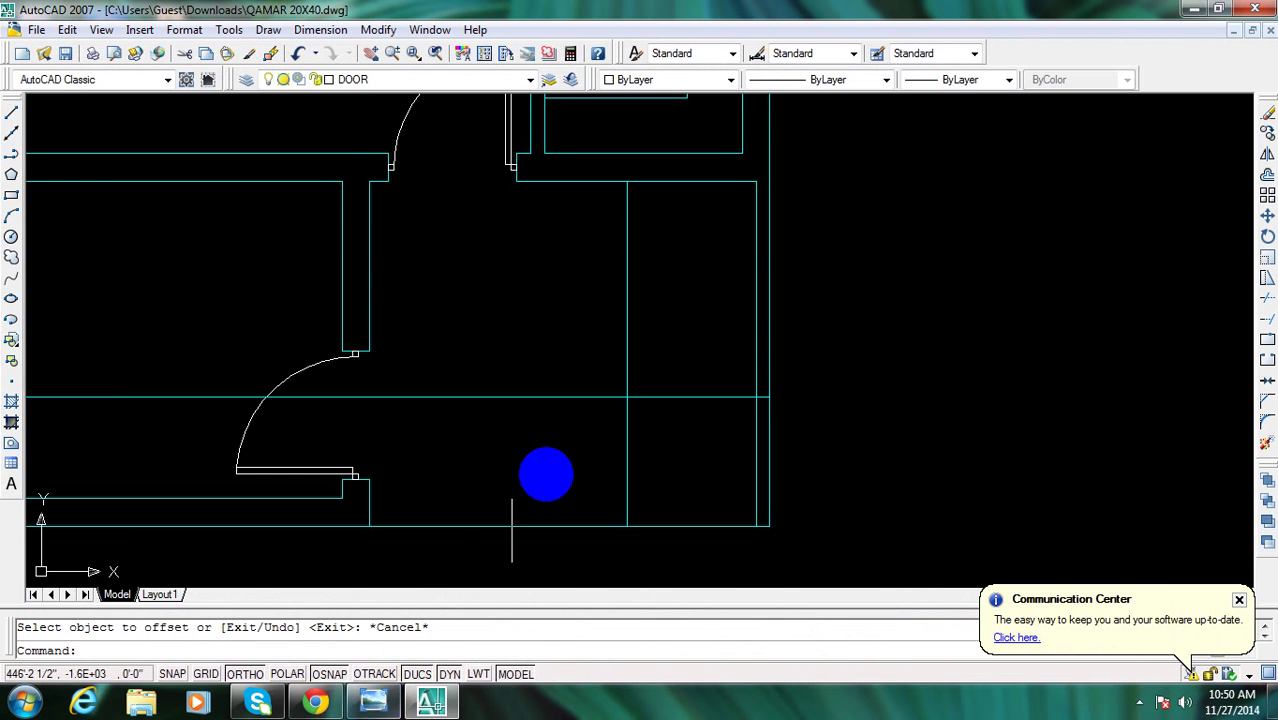
Cancel the current command and recheck the reference floor plan image
key(Escape)
click(441, 704)
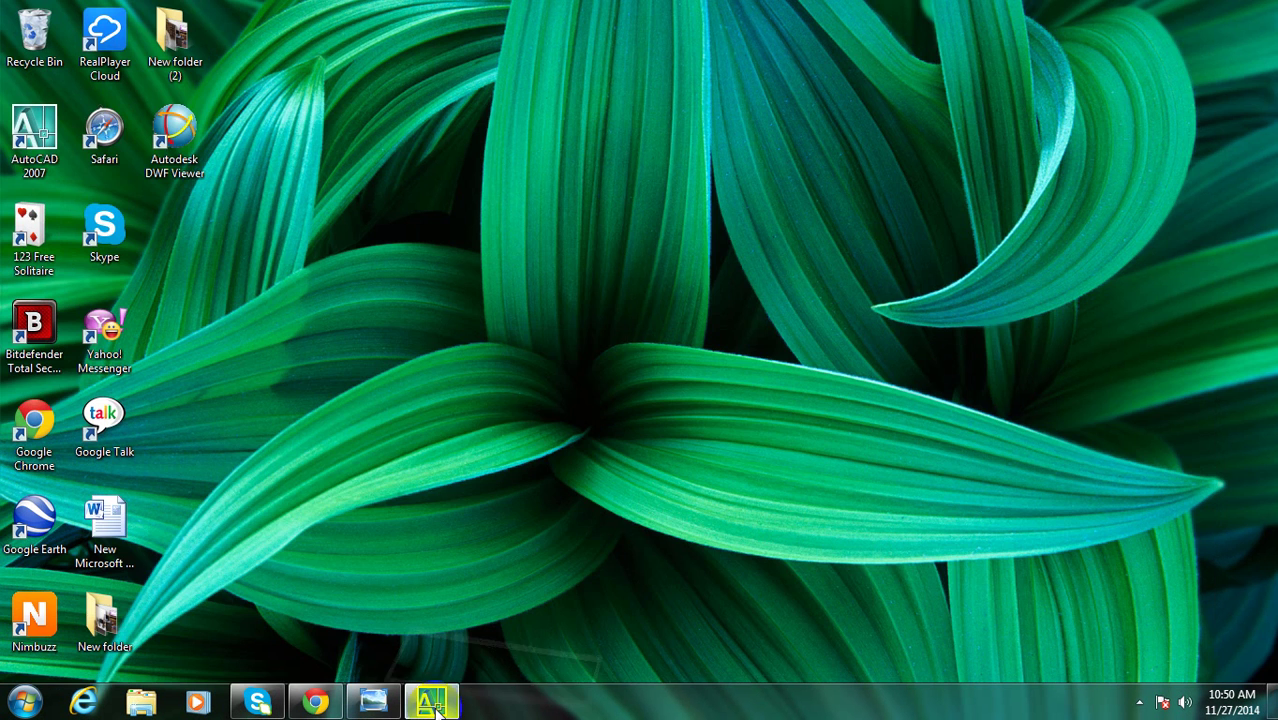
click(437, 708)
click(372, 706)
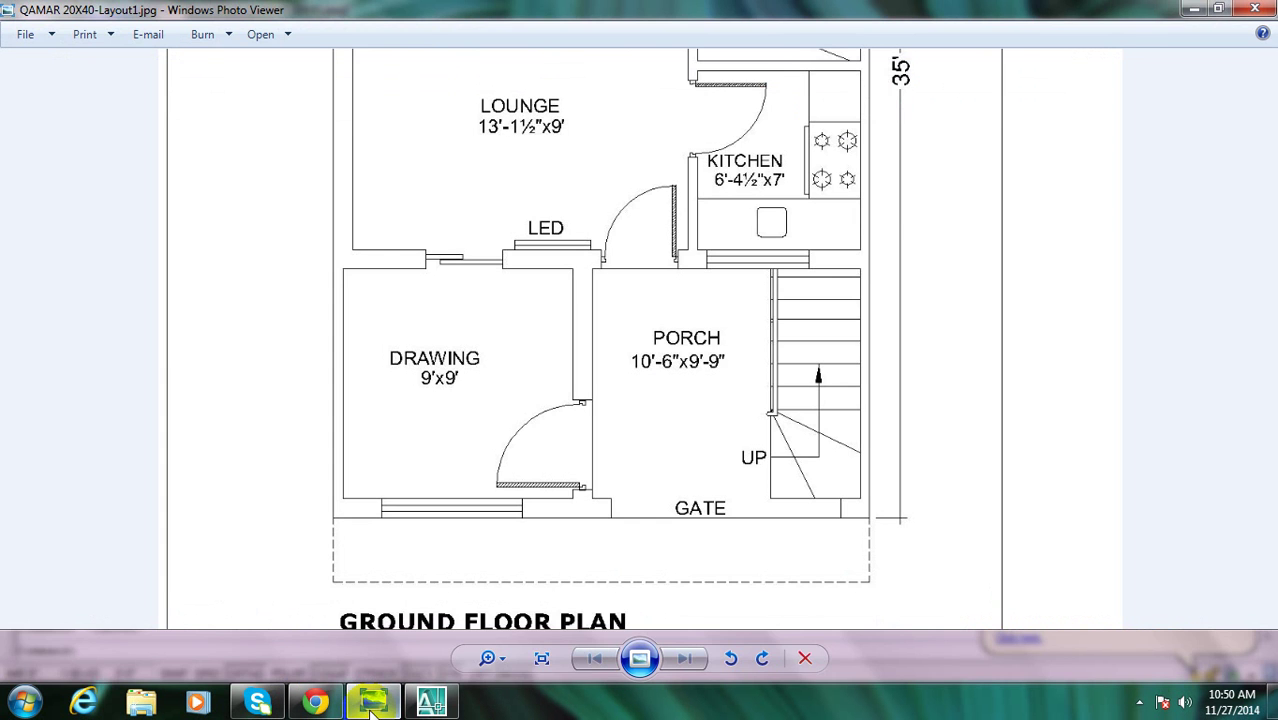
click(372, 706)
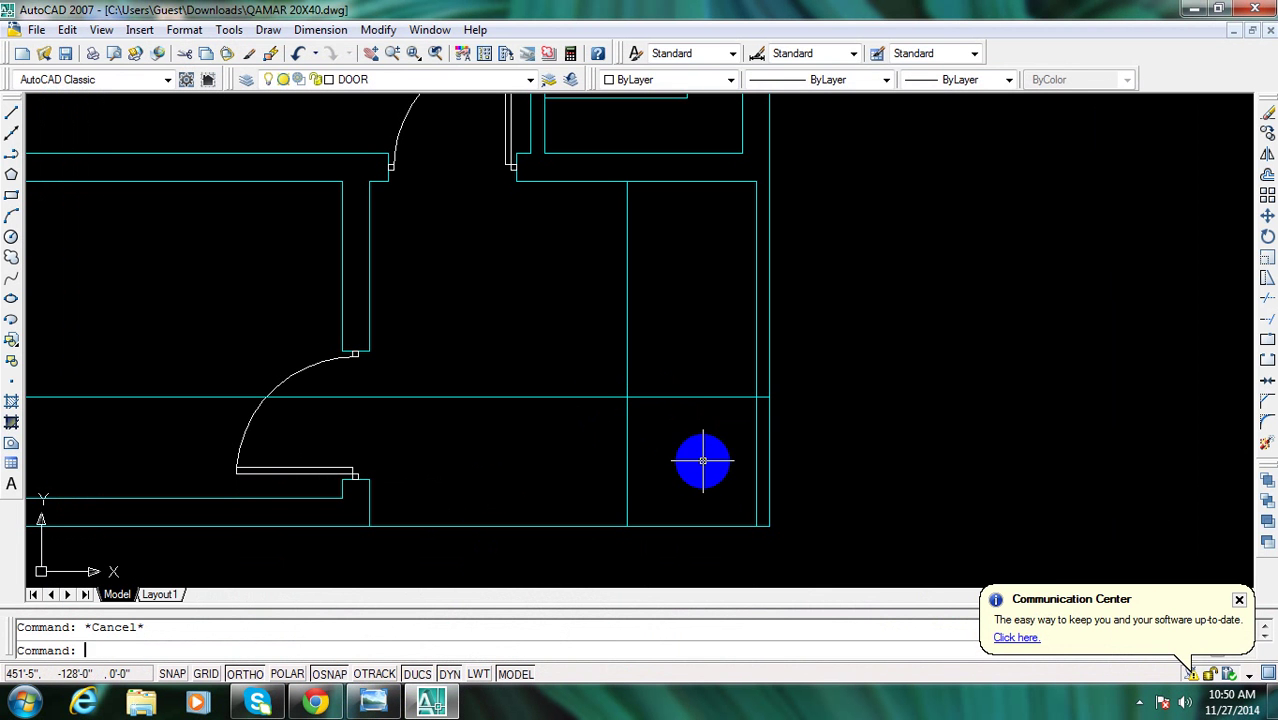
text(l)
key(Return)
key(Escape)
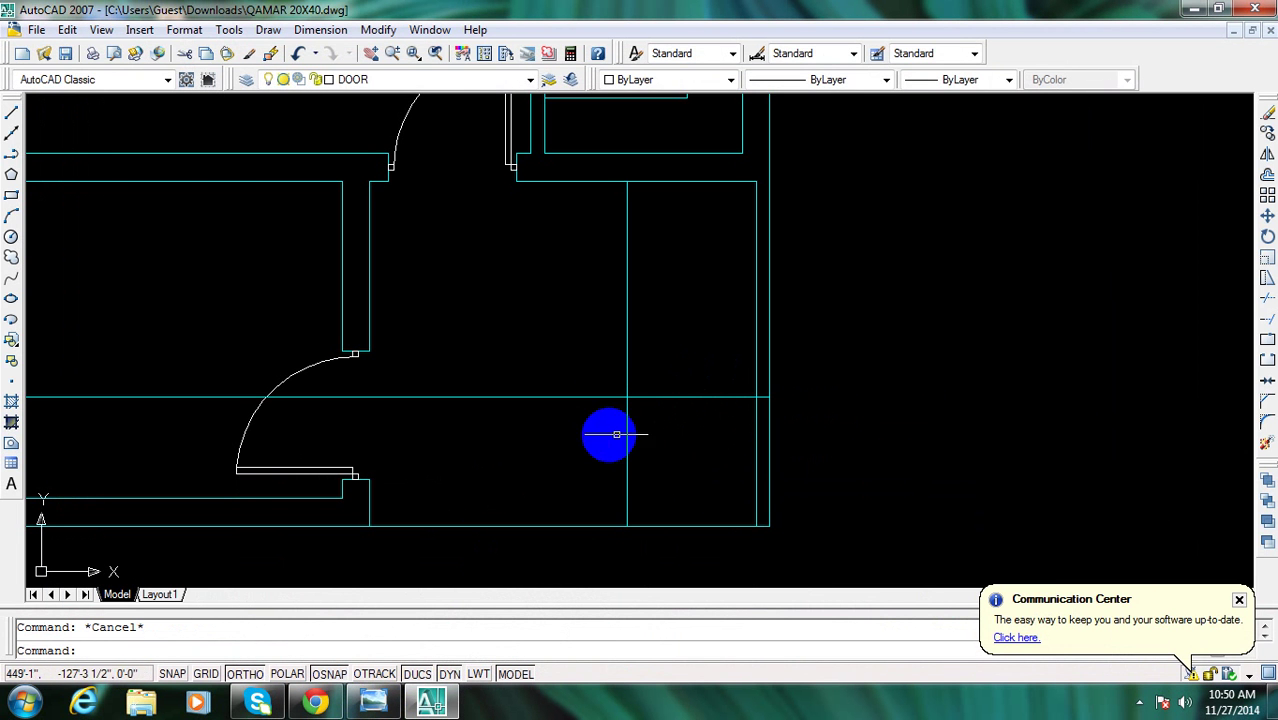
Trim the horizontal guide line left of the vertical stair edge
text(tr)
key(Return)
click(608, 434)
click(595, 420)
key(Return)
click(570, 395)
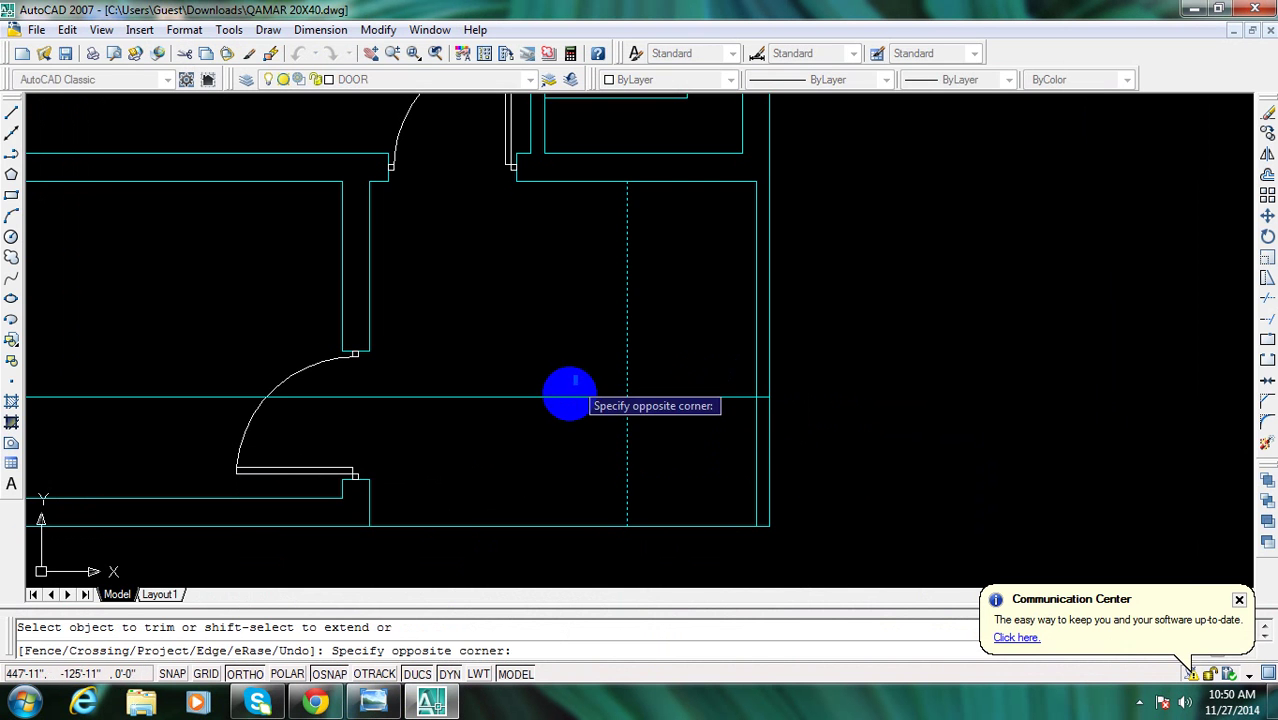
click(585, 428)
key(Escape)
Trim the short stub extending beyond the wall line
scroll(705, 405, up, 3)
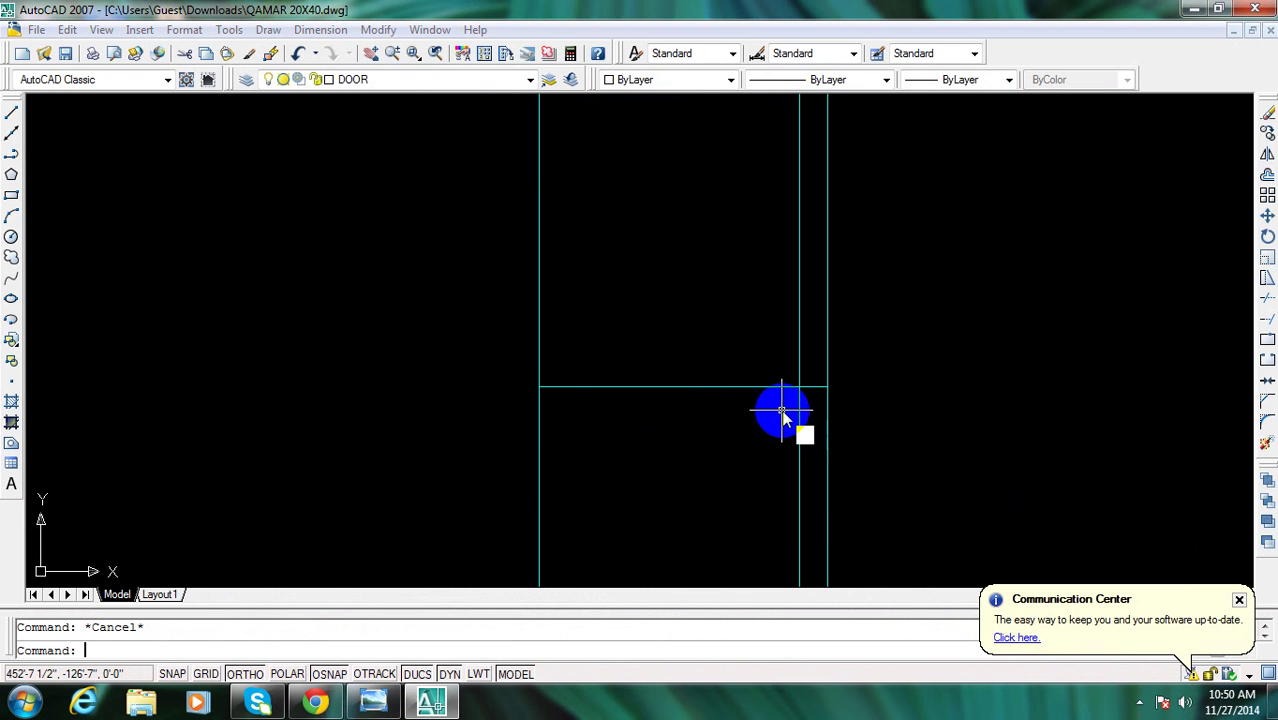
key(Return)
key(Return)
scroll(805, 397, up, 3)
click(813, 345)
click(800, 395)
scroll(790, 382, down, 2)
key(Escape)
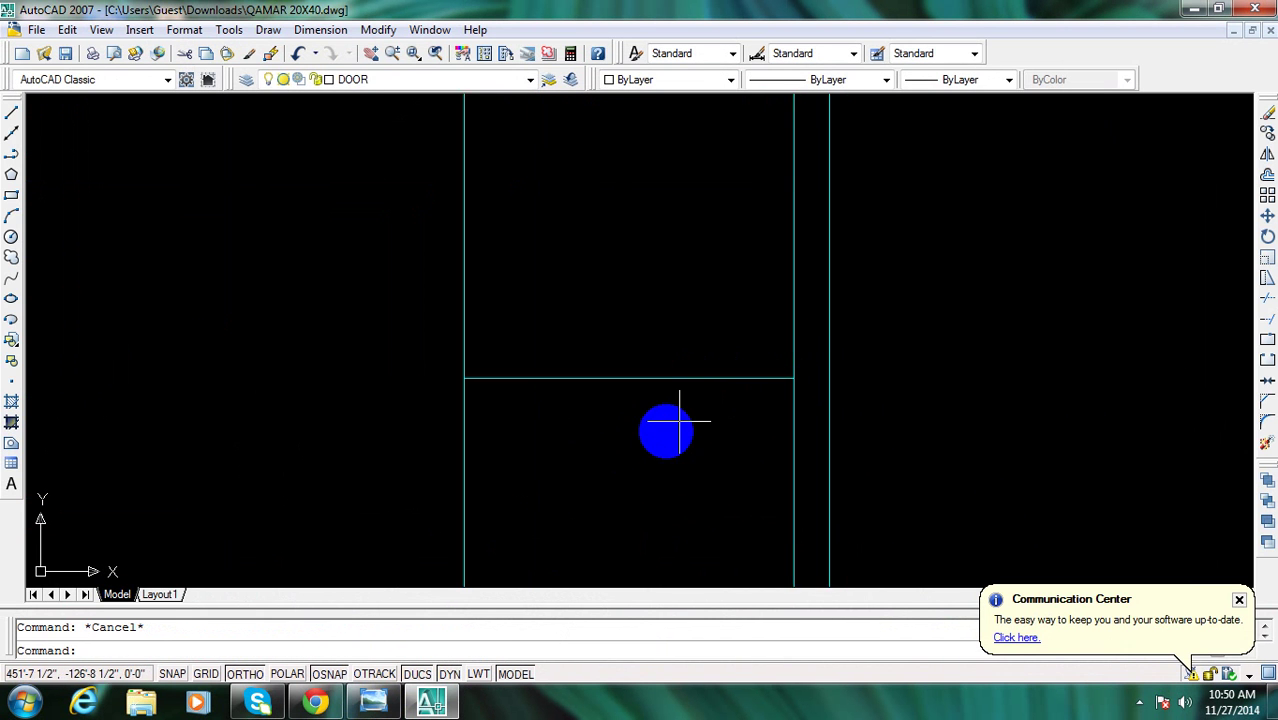
scroll(679, 422, up, 2)
Offset the bottom stair line repeatedly at 10 spacing to fill the stair with treads
text(o)
key(Return)
text(10)
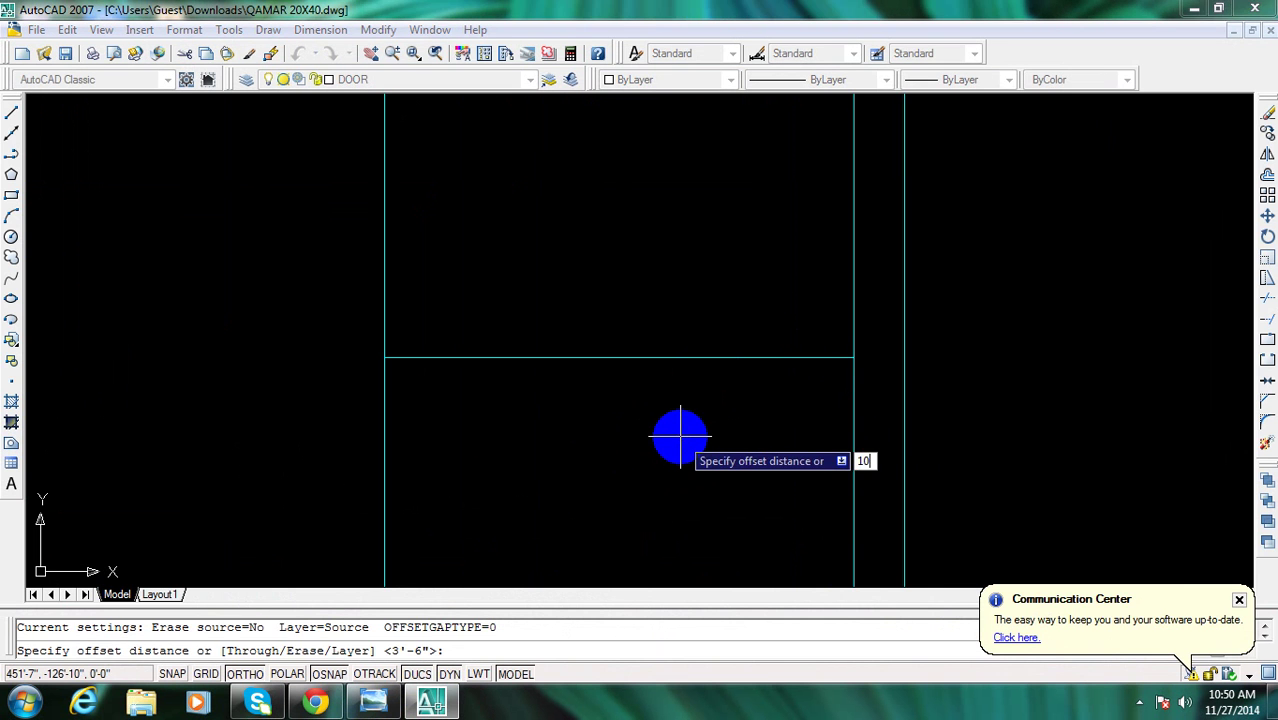
key(Return)
click(719, 355)
click(719, 345)
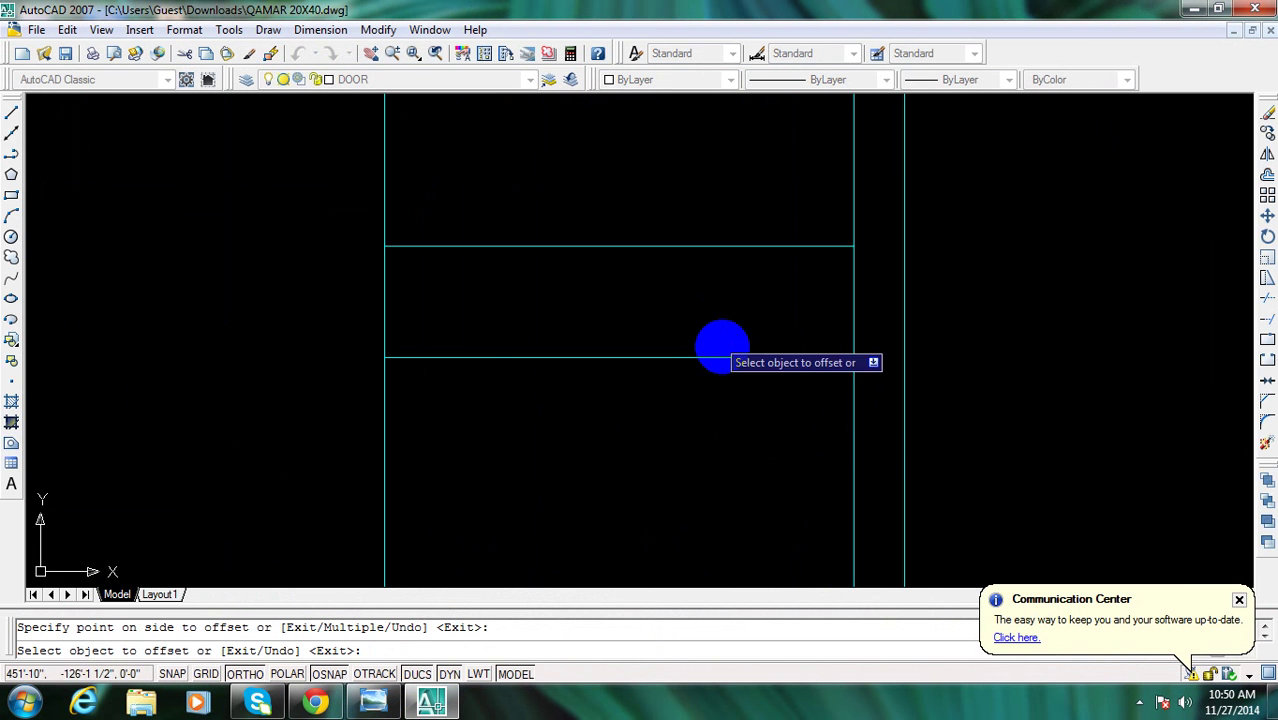
scroll(720, 335, down, 5)
click(721, 309)
click(722, 214)
middle_drag(722, 240, 716, 397)
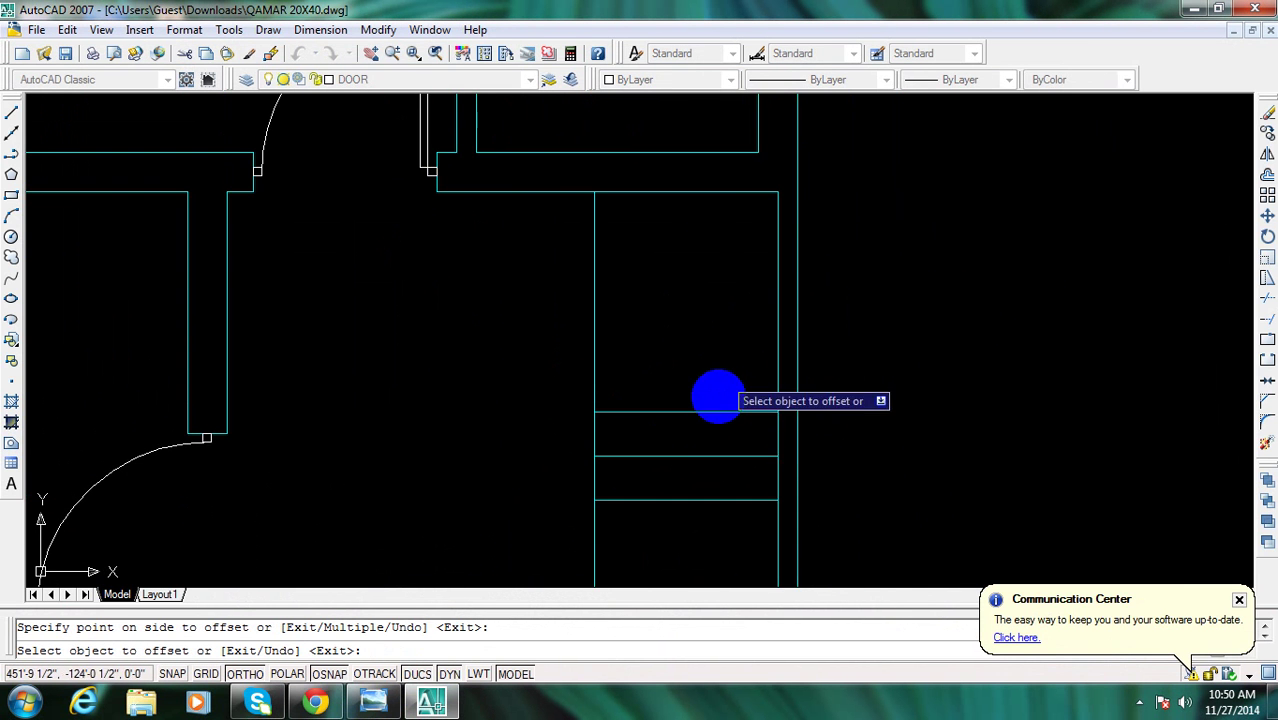
click(709, 410)
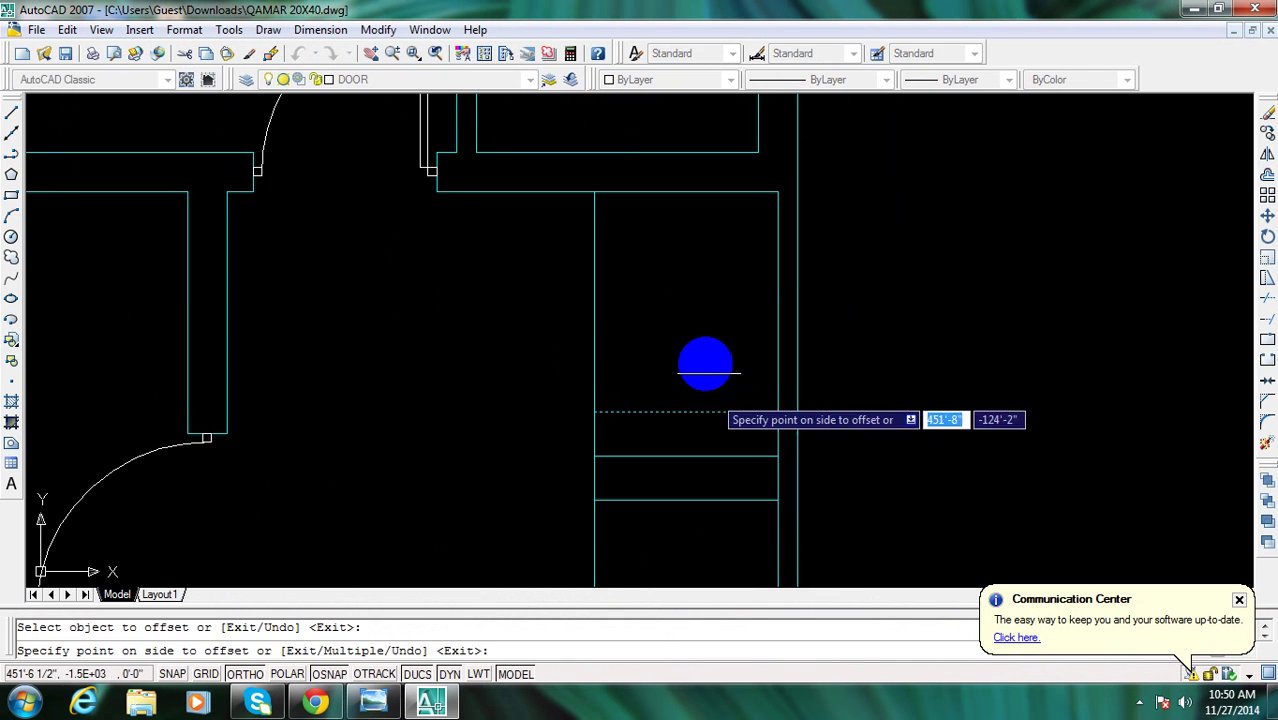
click(704, 364)
click(709, 369)
click(707, 338)
click(718, 272)
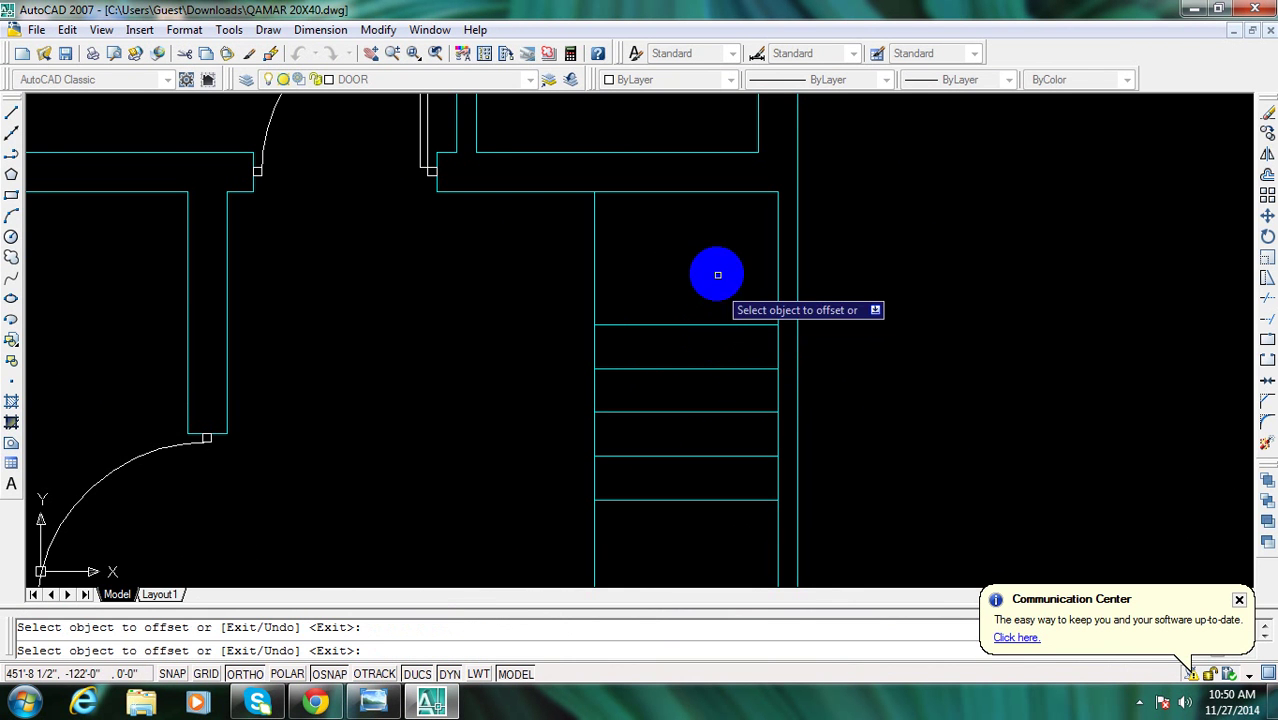
click(719, 323)
click(721, 302)
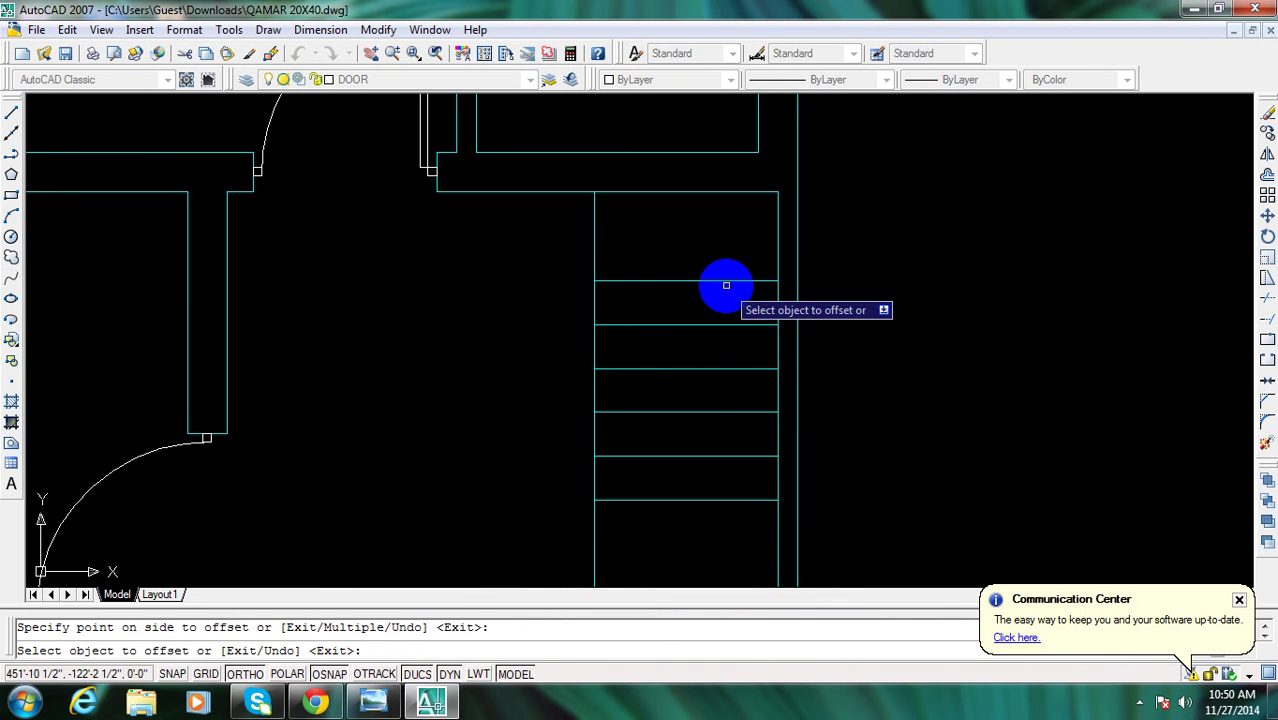
click(725, 281)
click(726, 248)
scroll(722, 300, down, 2)
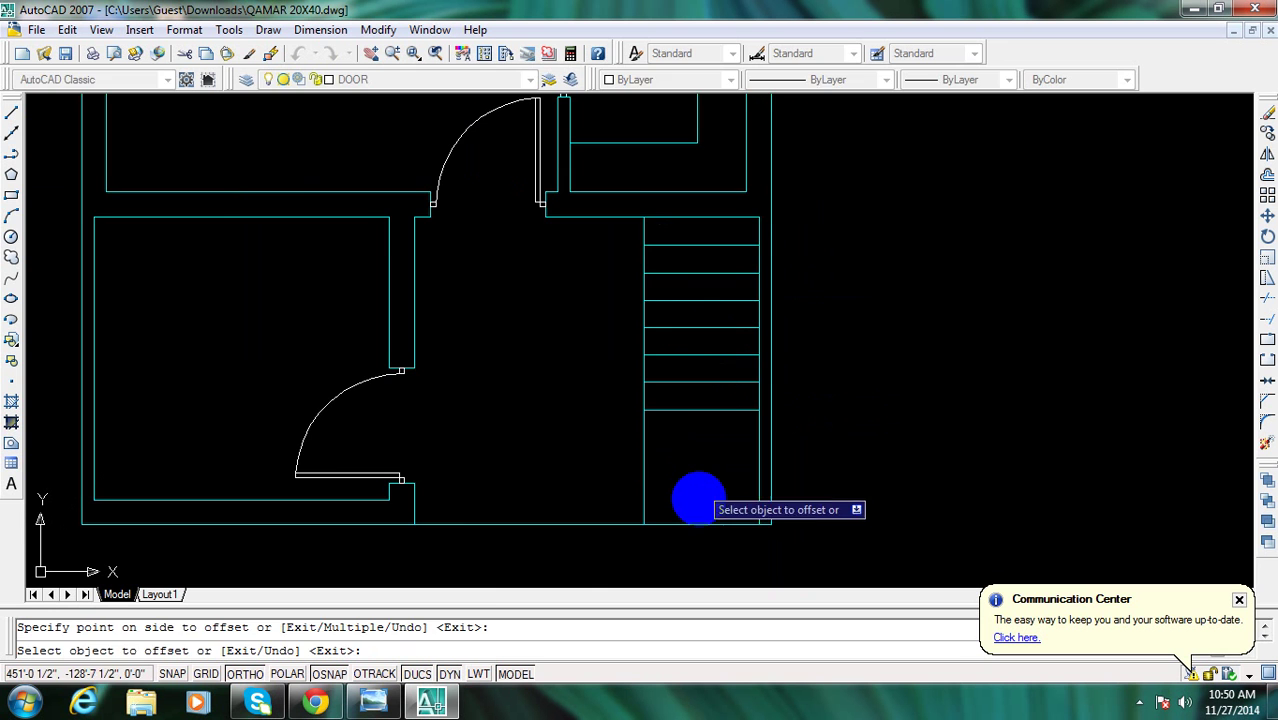
key(Escape)
scroll(702, 505, up, 2)
scroll(710, 508, up, 1)
Draw two diagonal winder lines from the stair's right edge and bottom to the stair corner
text(l)
key(Return)
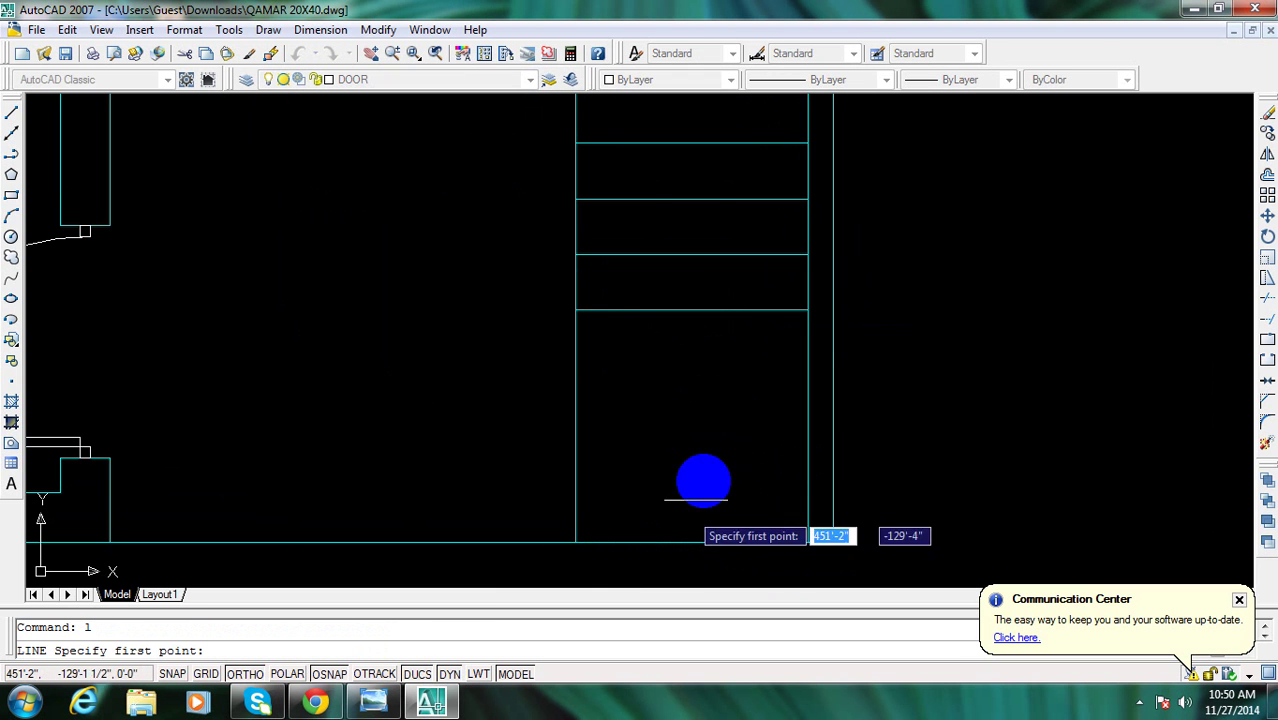
click(808, 310)
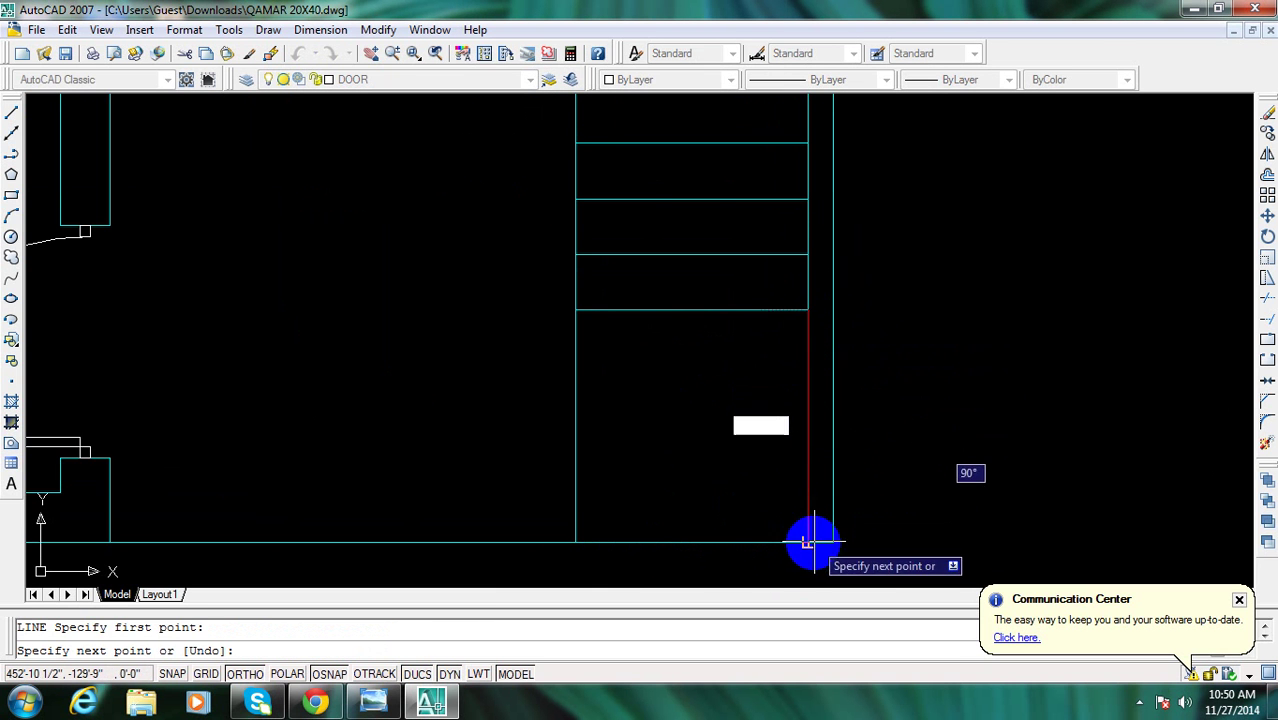
key(Escape)
key(Return)
click(808, 425)
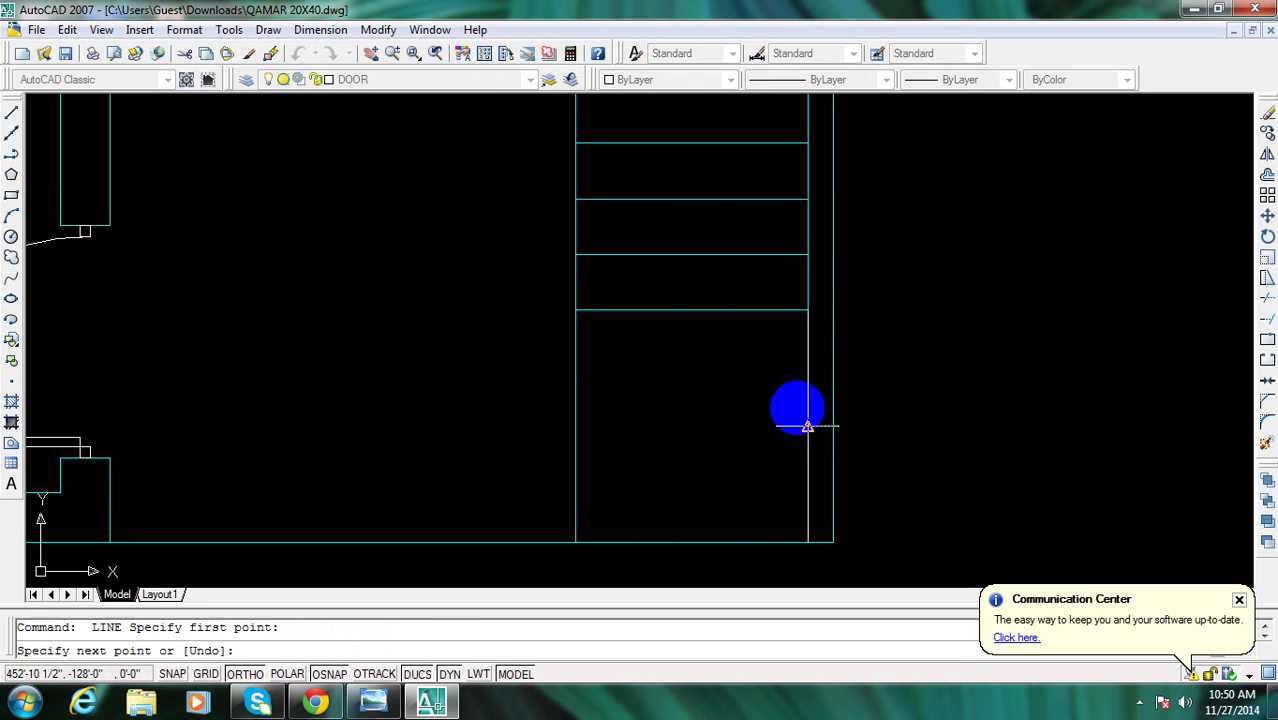
click(576, 310)
key(Escape)
key(Return)
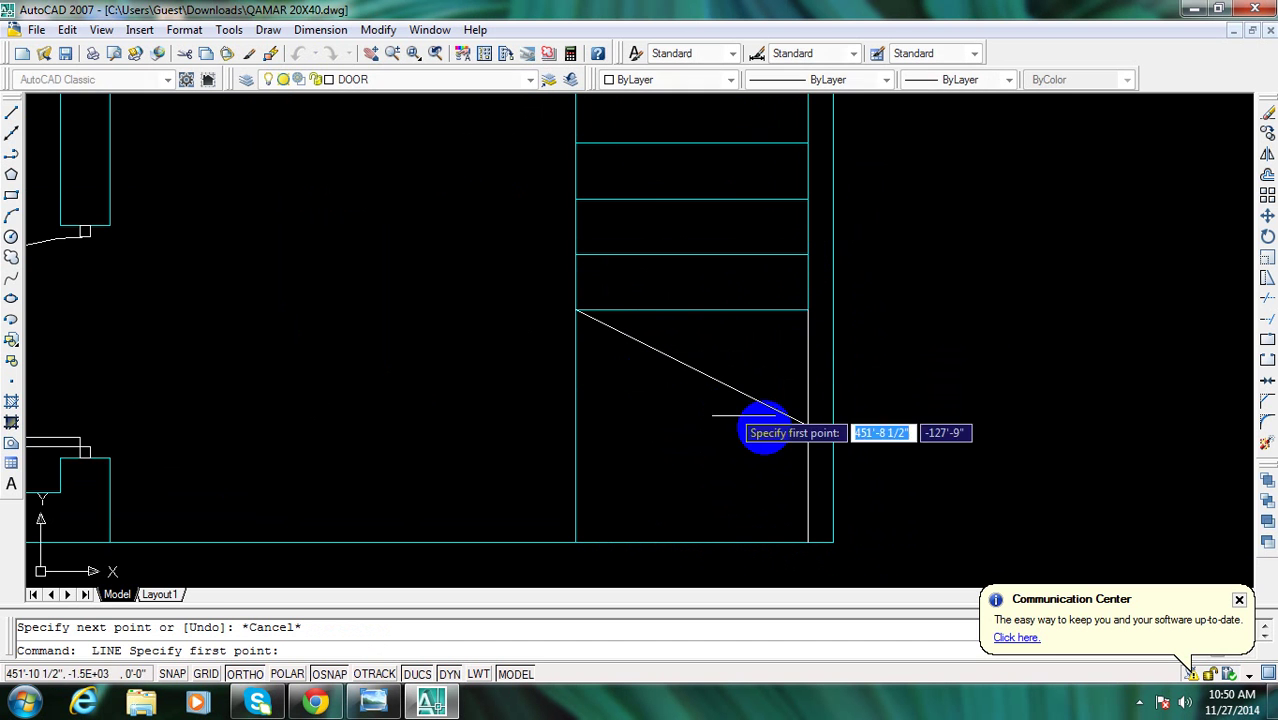
click(575, 542)
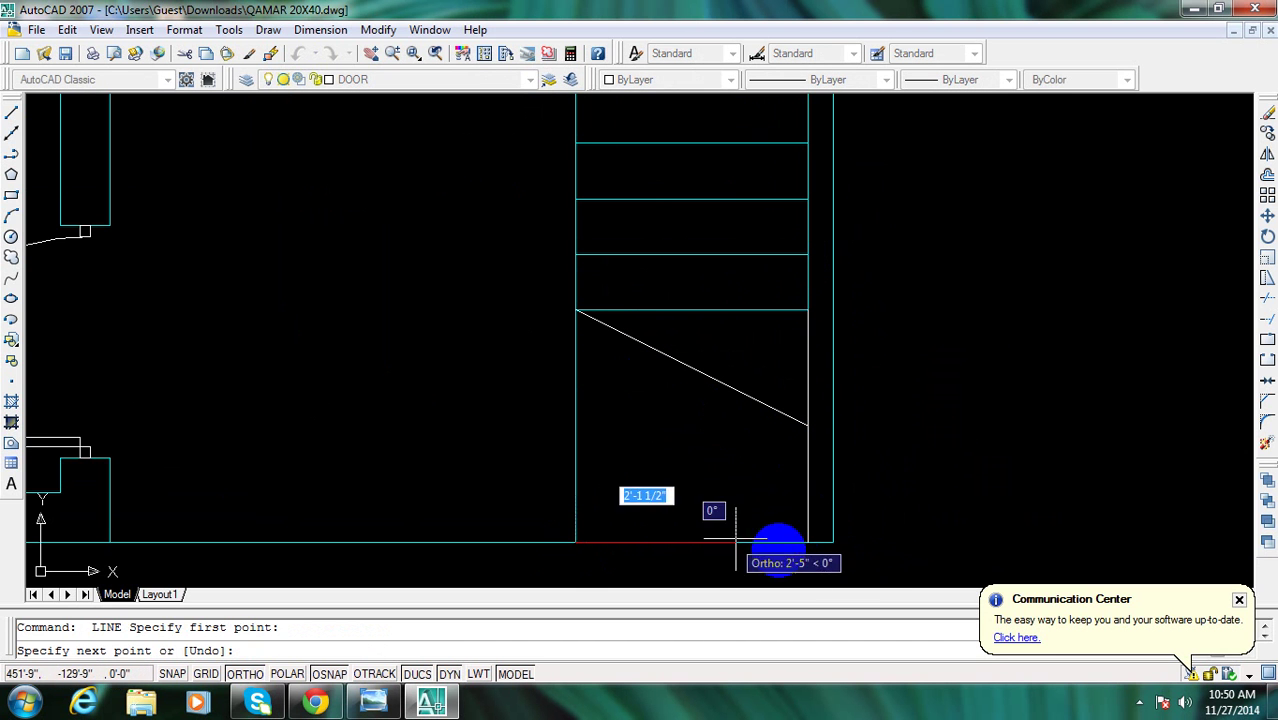
key(Escape)
key(Return)
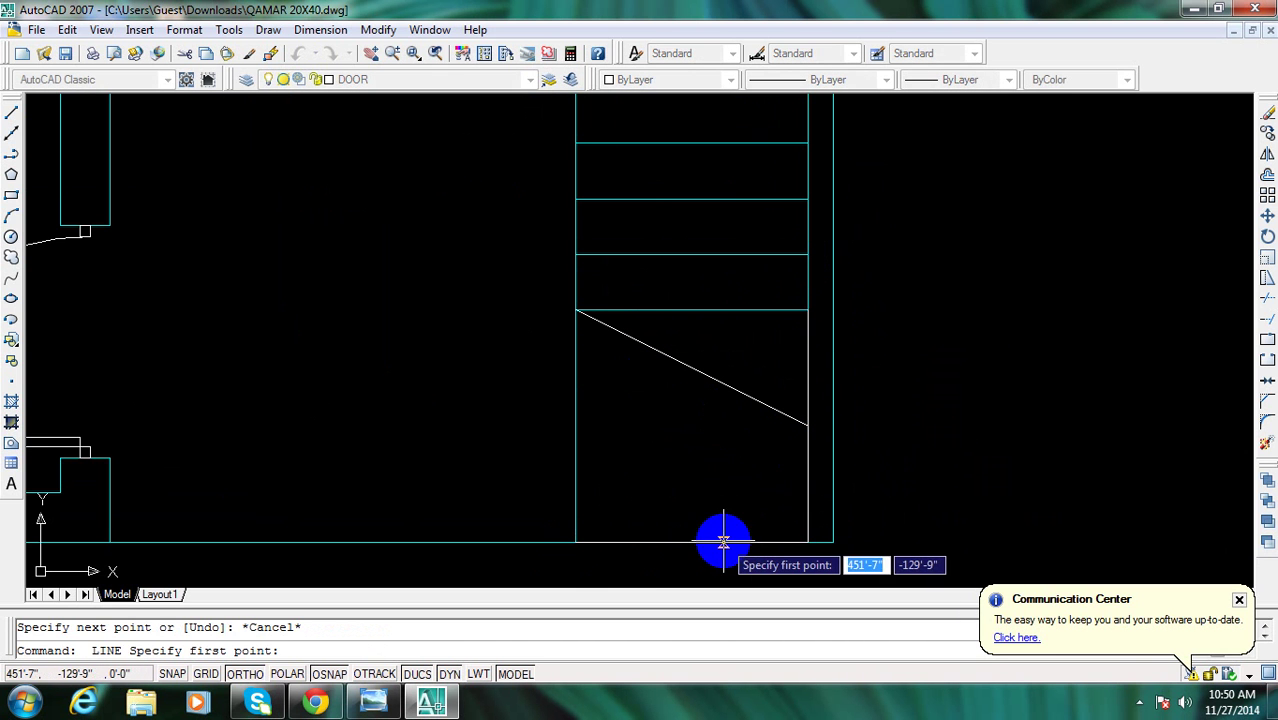
click(691, 542)
click(575, 310)
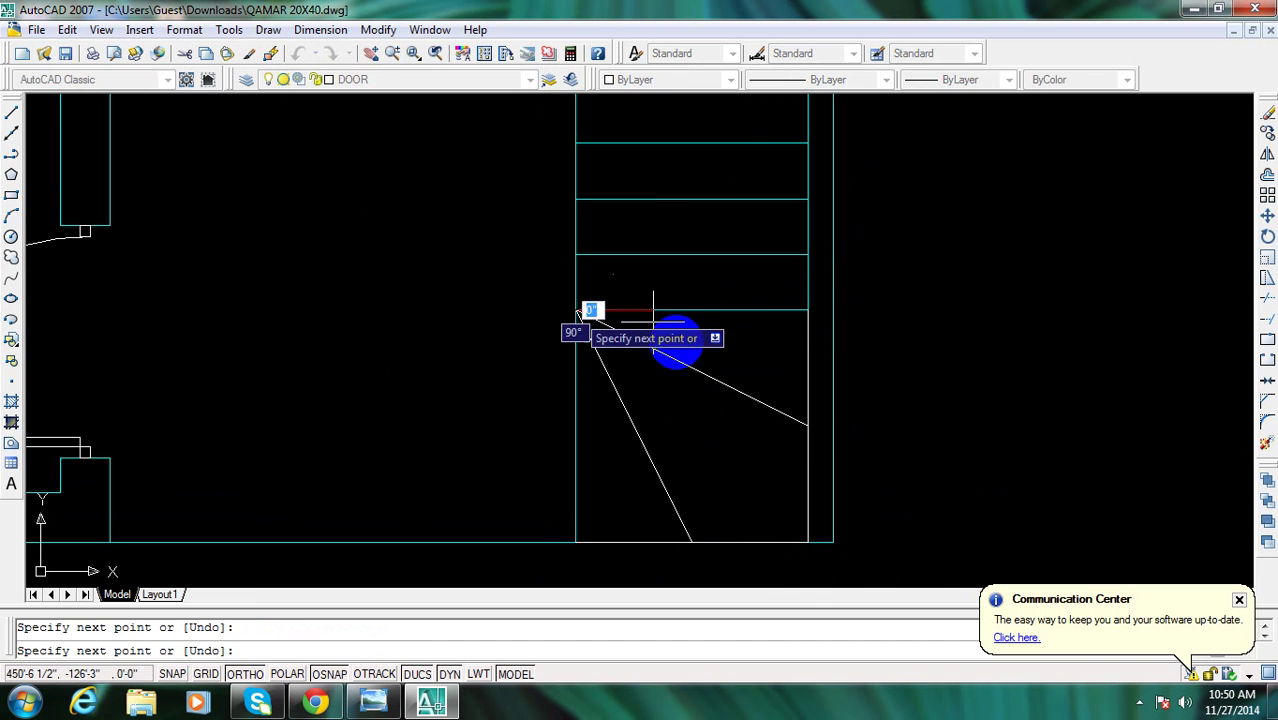
key(Escape)
Start erasing the bottom stair line, then cancel without removing it
text(e)
key(Return)
click(766, 541)
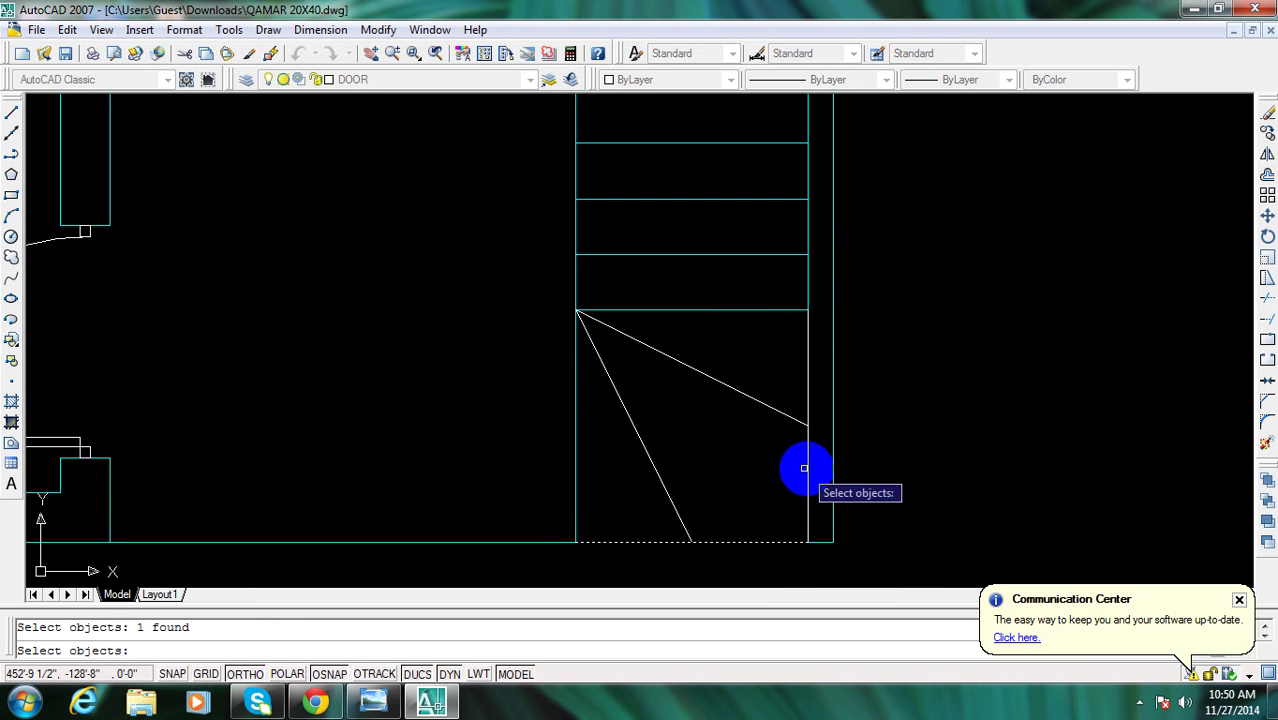
key(Return)
scroll(780, 460, down, 3)
key(Escape)
scroll(730, 420, up, 1)
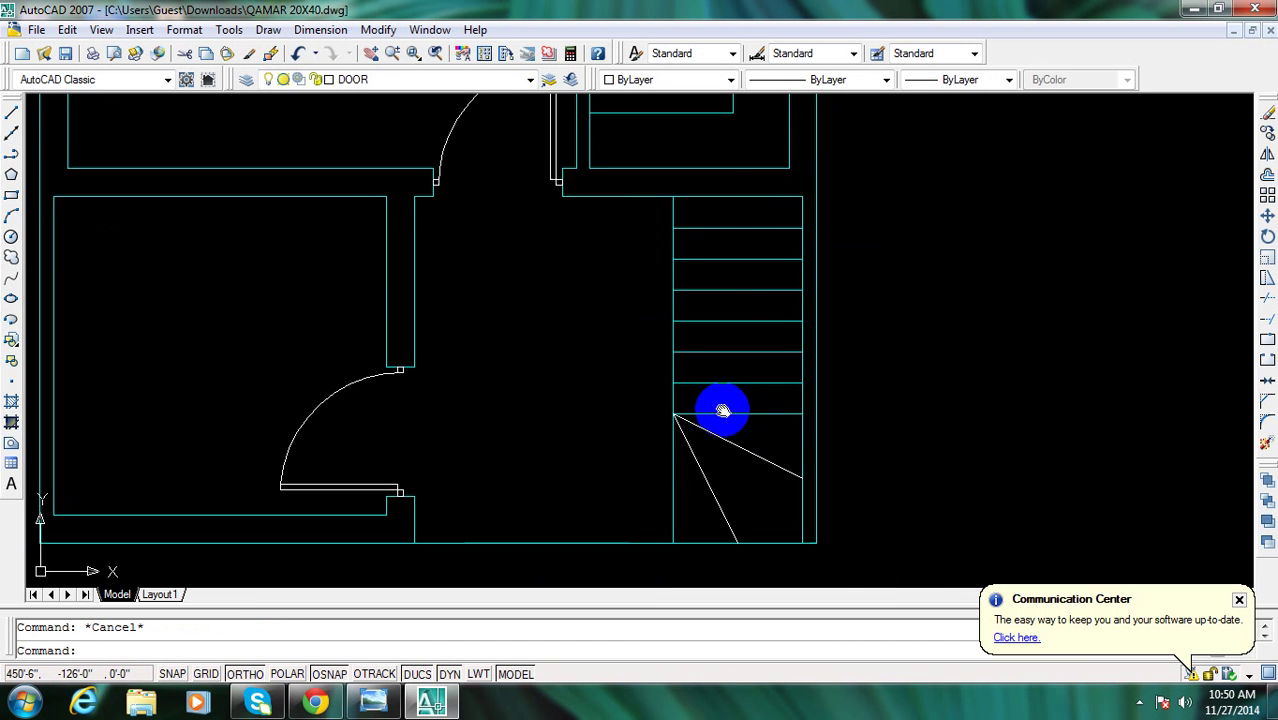
Select all the stair lines and move them onto the STAIR layer
middle_drag(723, 410, 730, 416)
click(736, 566)
click(650, 218)
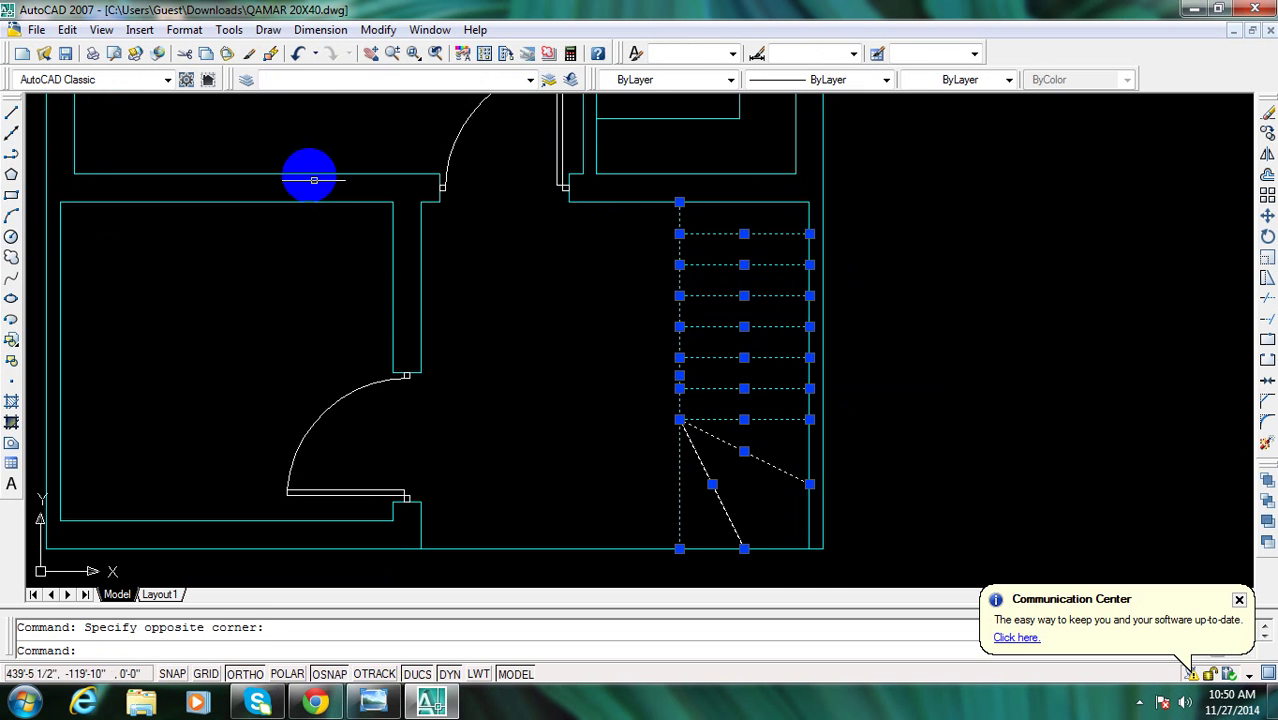
click(386, 82)
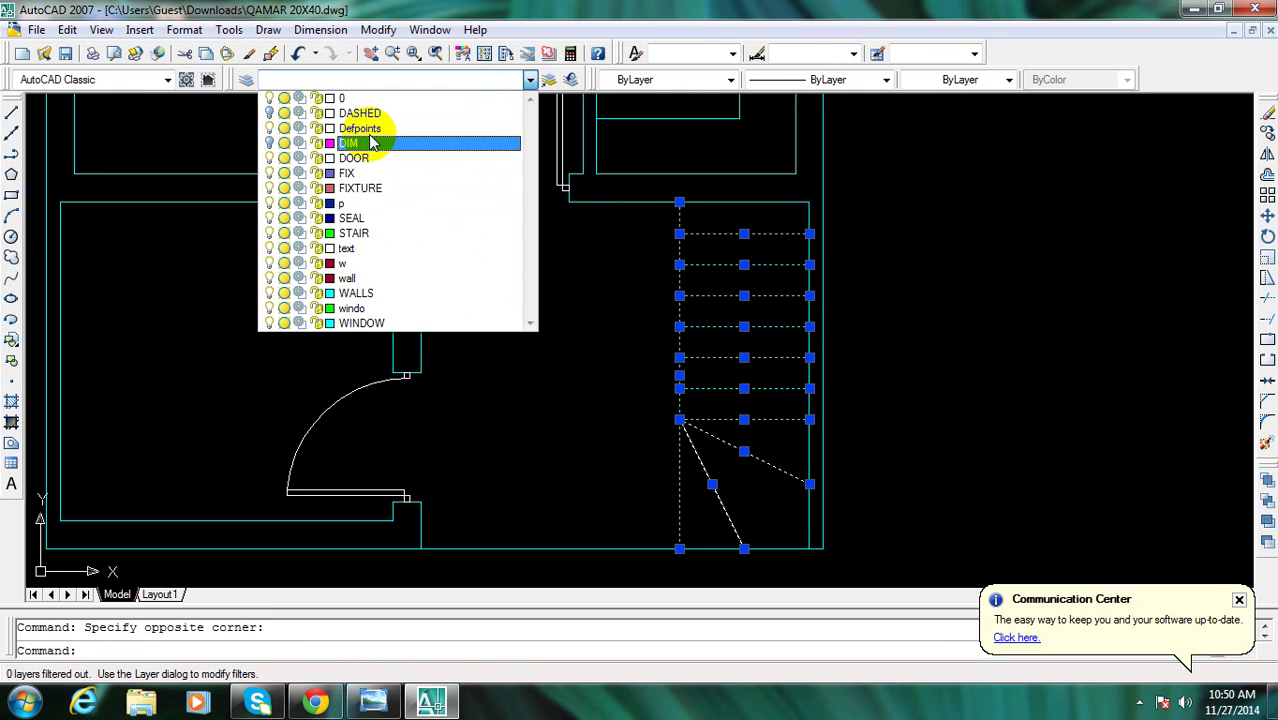
click(367, 235)
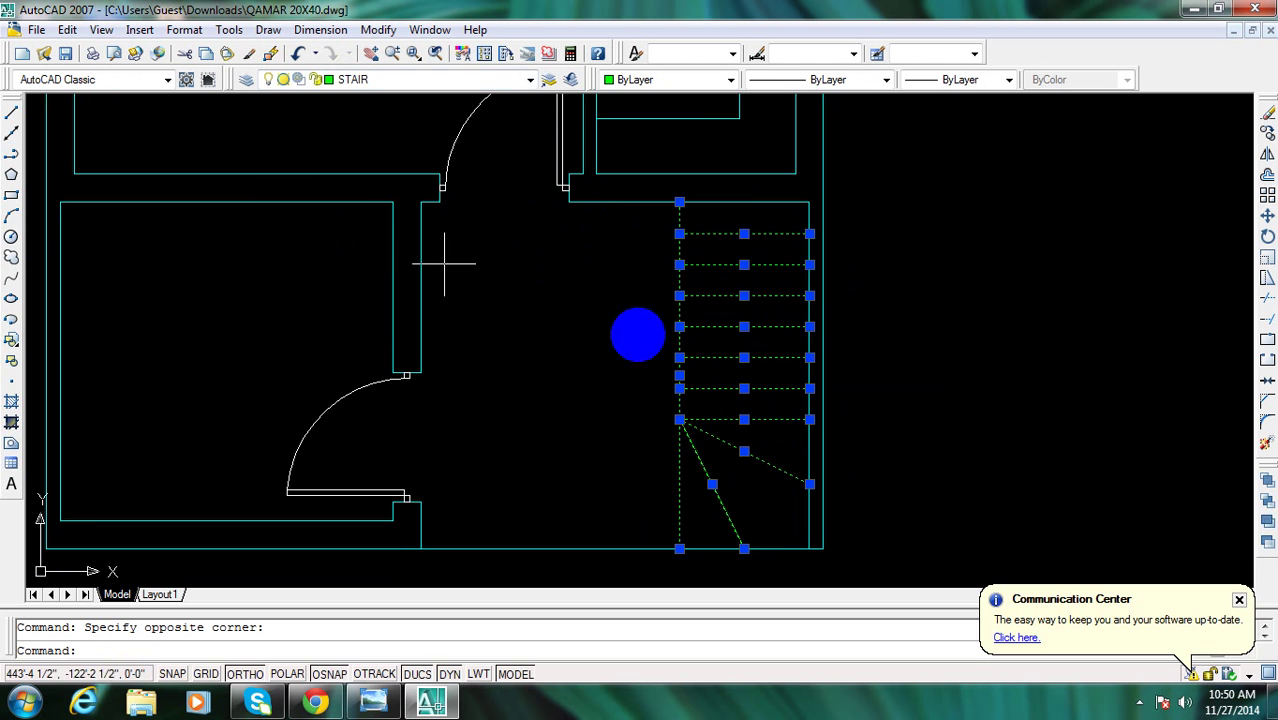
key(Escape)
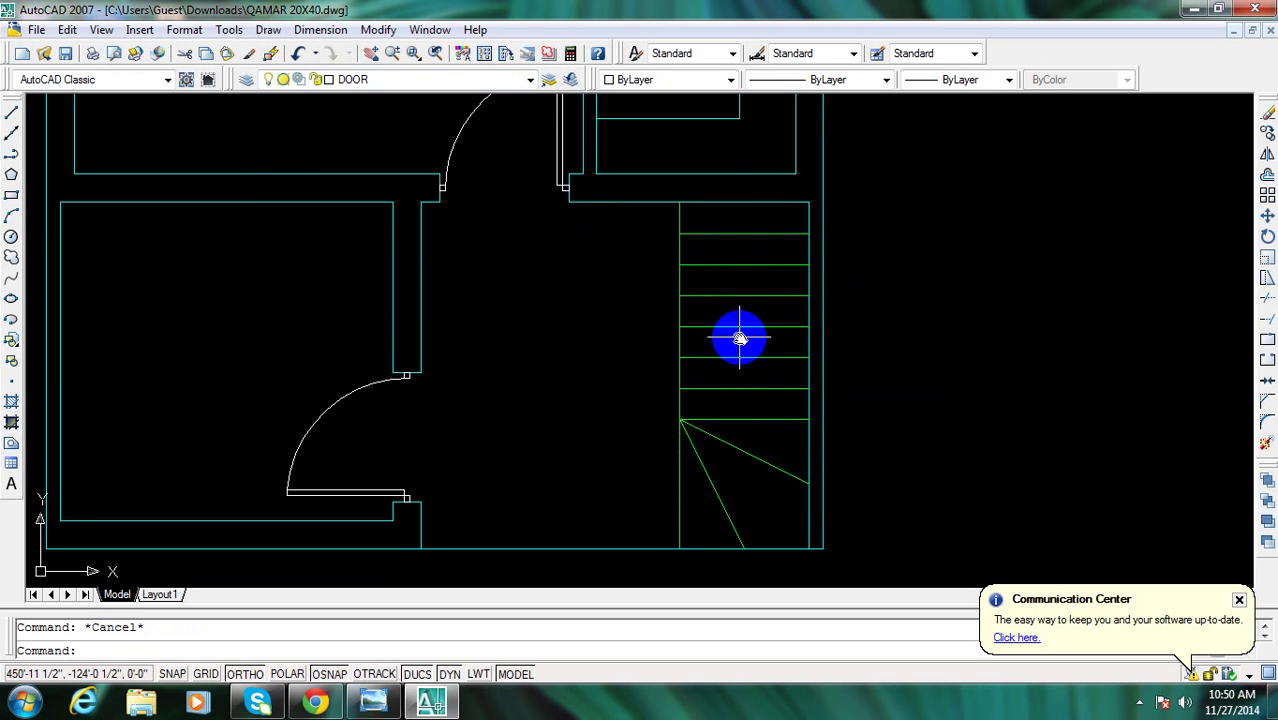
scroll(458, 408, down, 2)
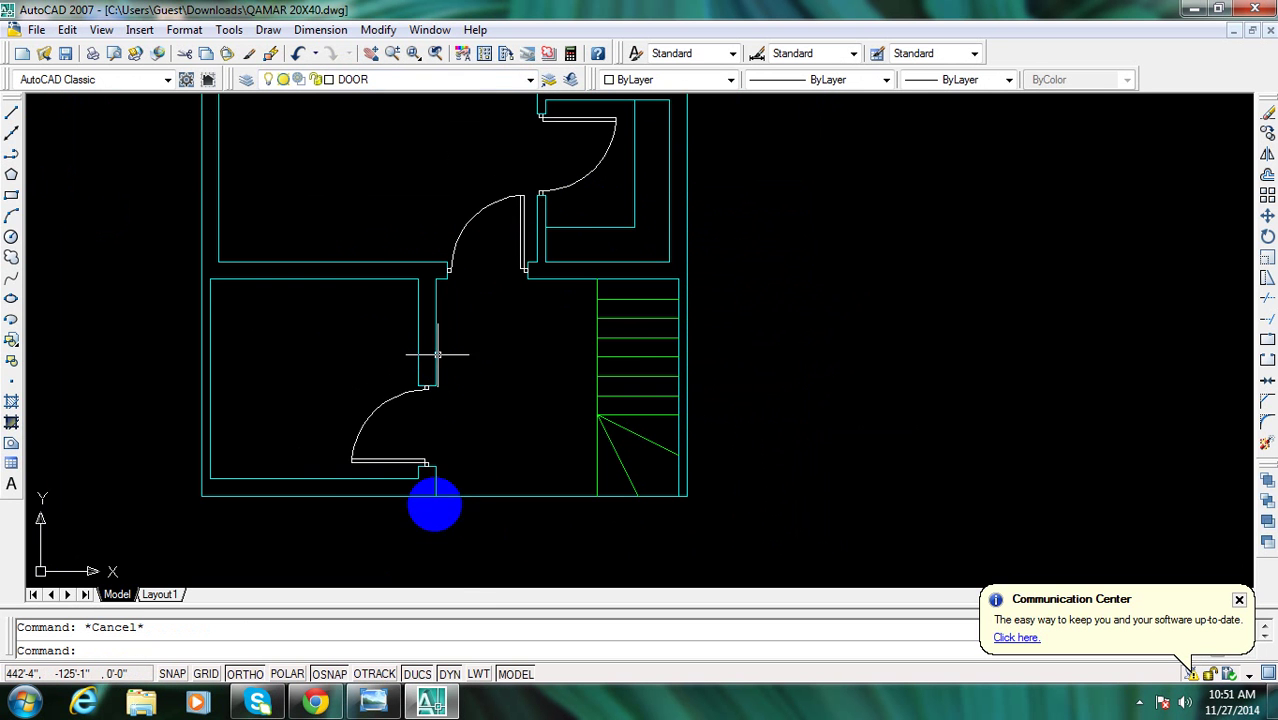
Zoom over the reference JPG's bedrooms, baths and courtyard, then pan AutoCAD toward the upper rooms
click(435, 706)
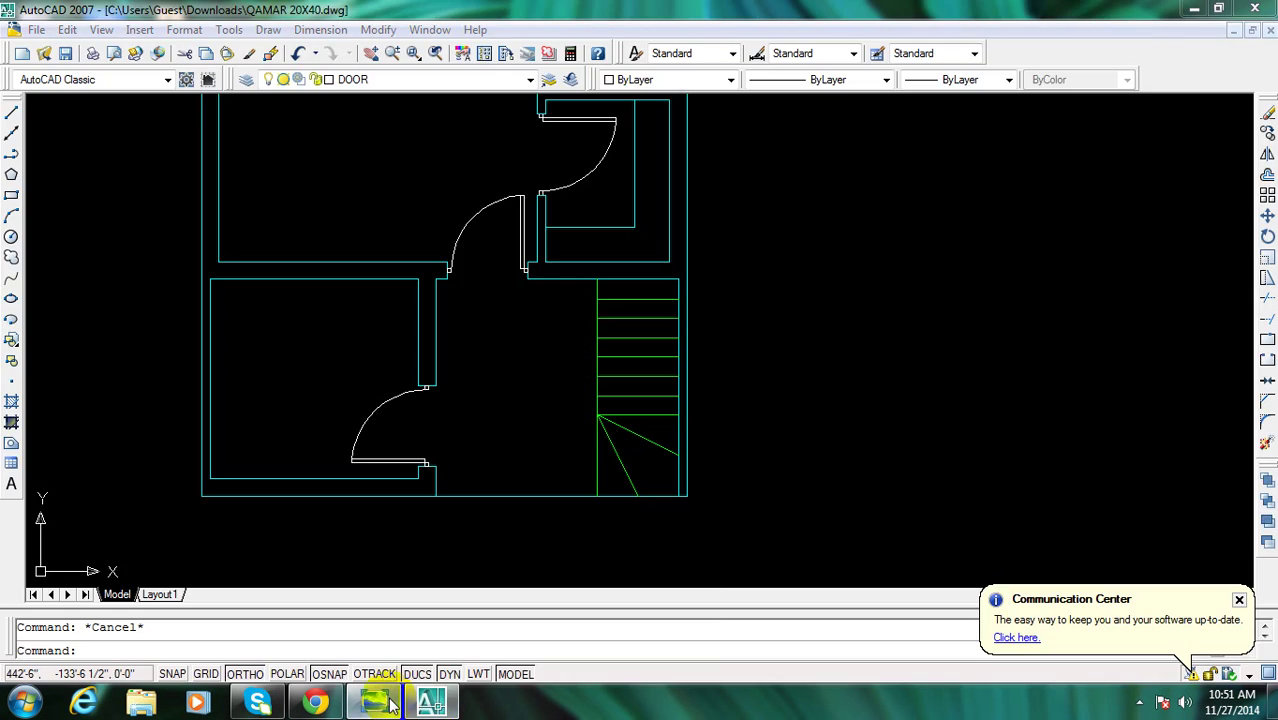
click(380, 702)
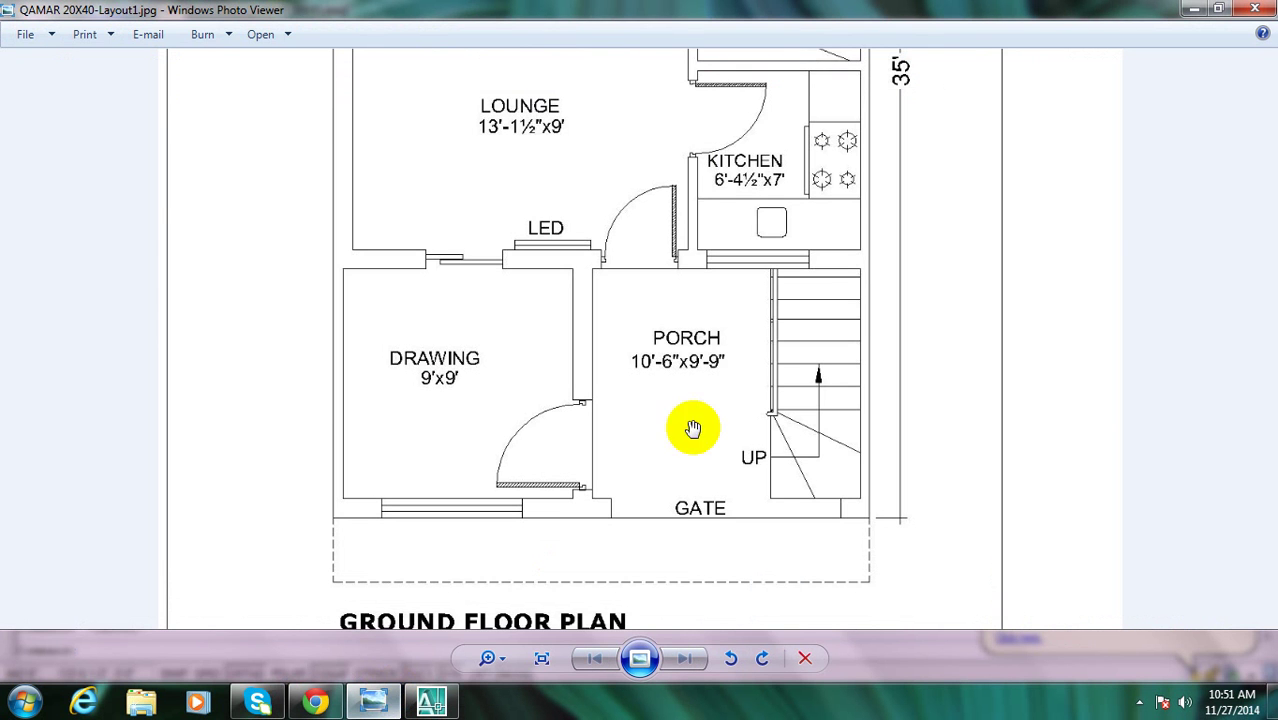
scroll(642, 171, down, 3)
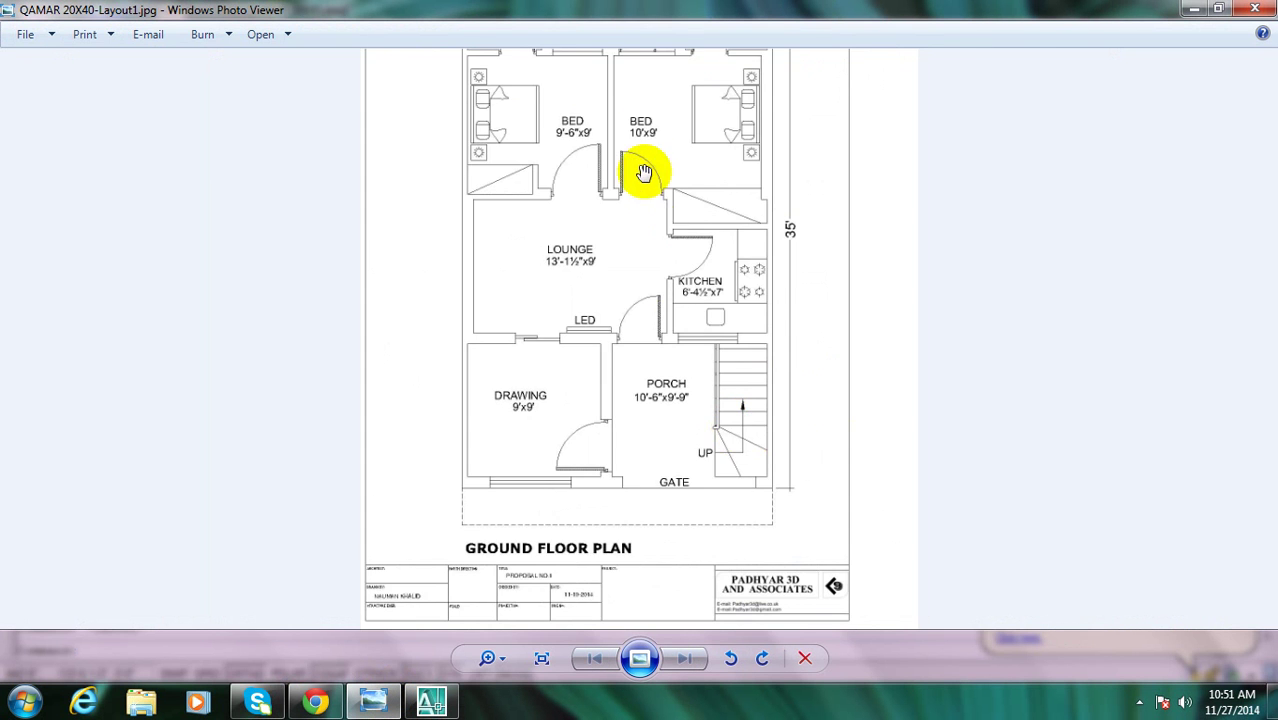
scroll(645, 128, up, 1)
scroll(650, 126, up, 1)
scroll(640, 67, down, 2)
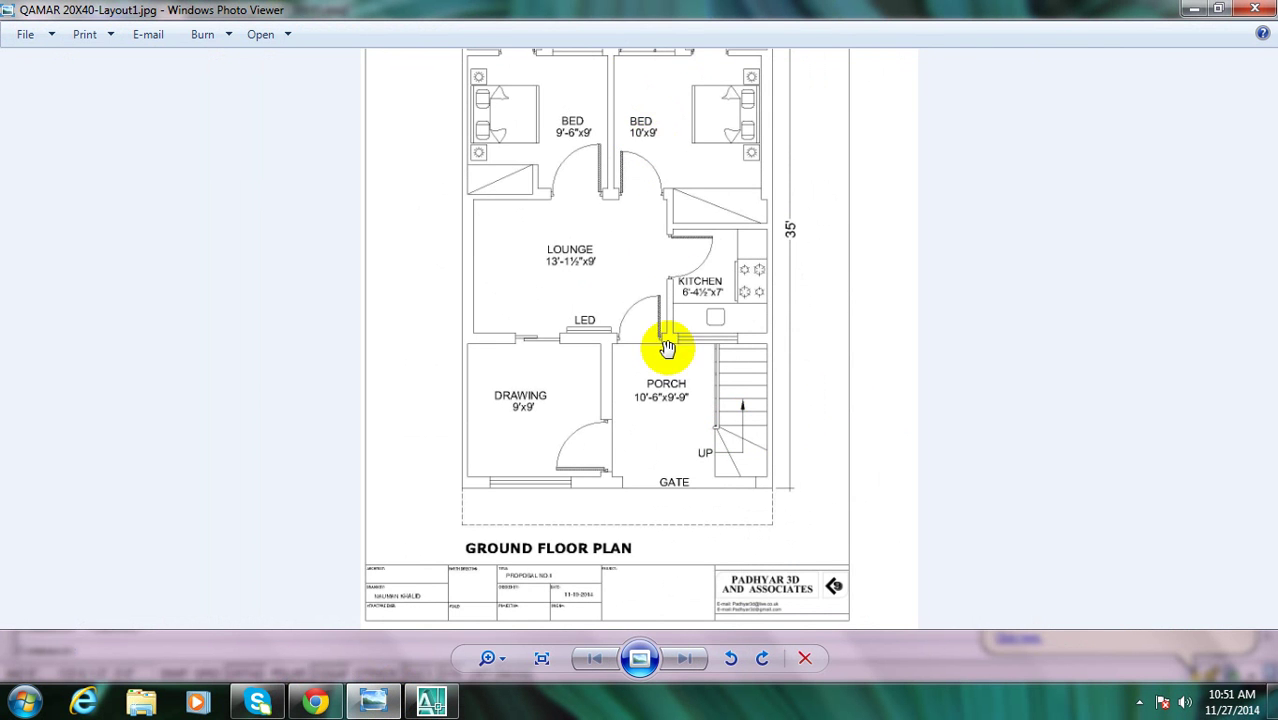
scroll(669, 360, down, 1)
scroll(604, 90, up, 2)
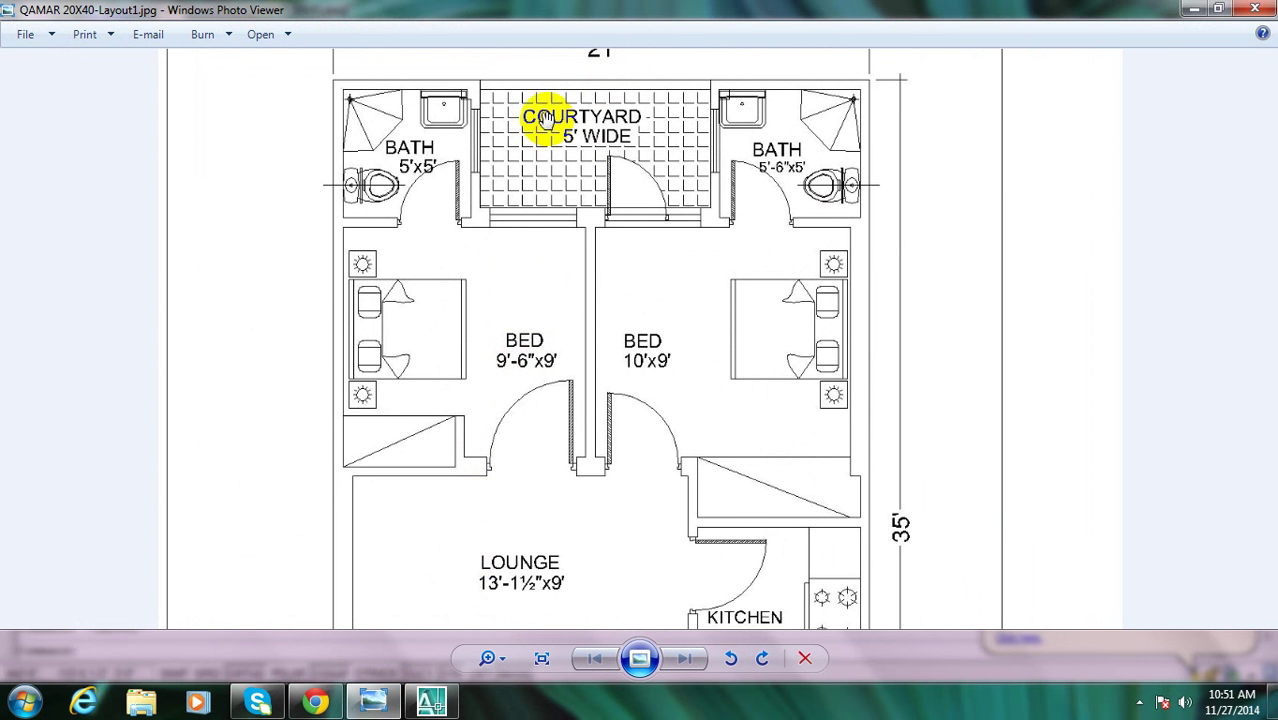
click(425, 707)
middle_drag(479, 354, 528, 443)
Frame the bedrooms and drag an MTEXT label box inside the right bedroom
scroll(508, 366, down, 2)
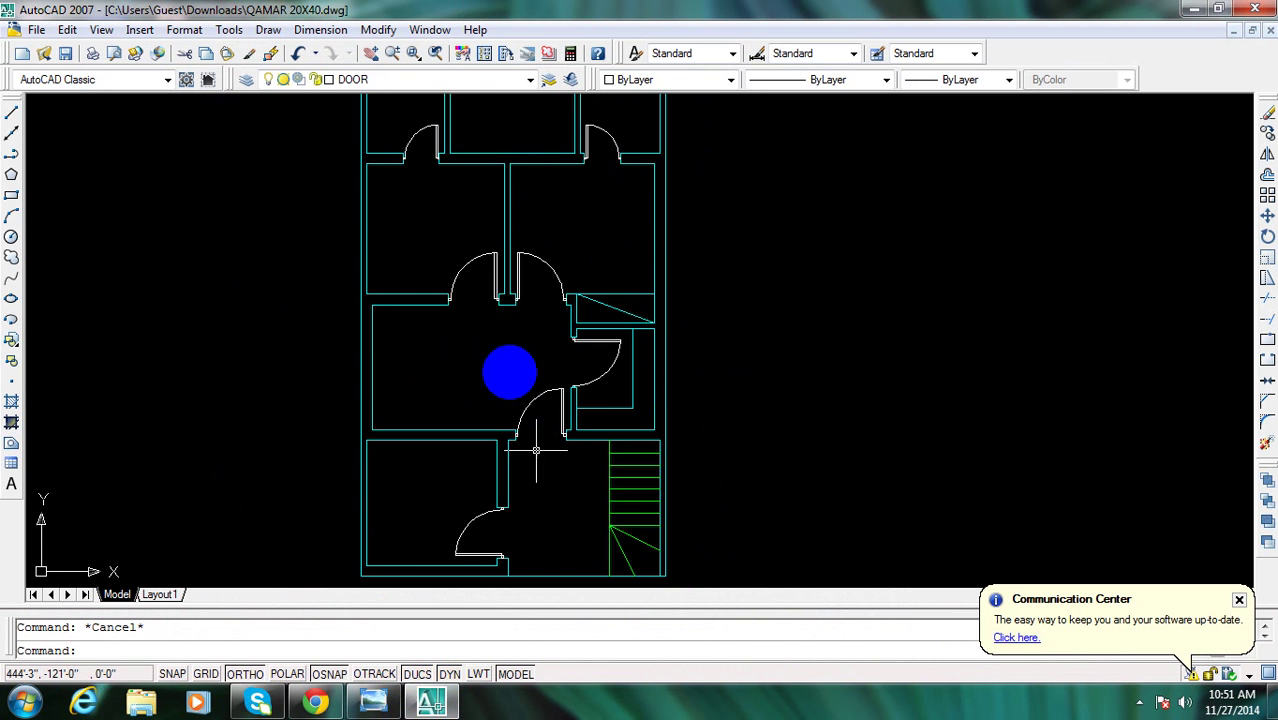
scroll(487, 305, up, 2)
middle_drag(479, 264, 492, 332)
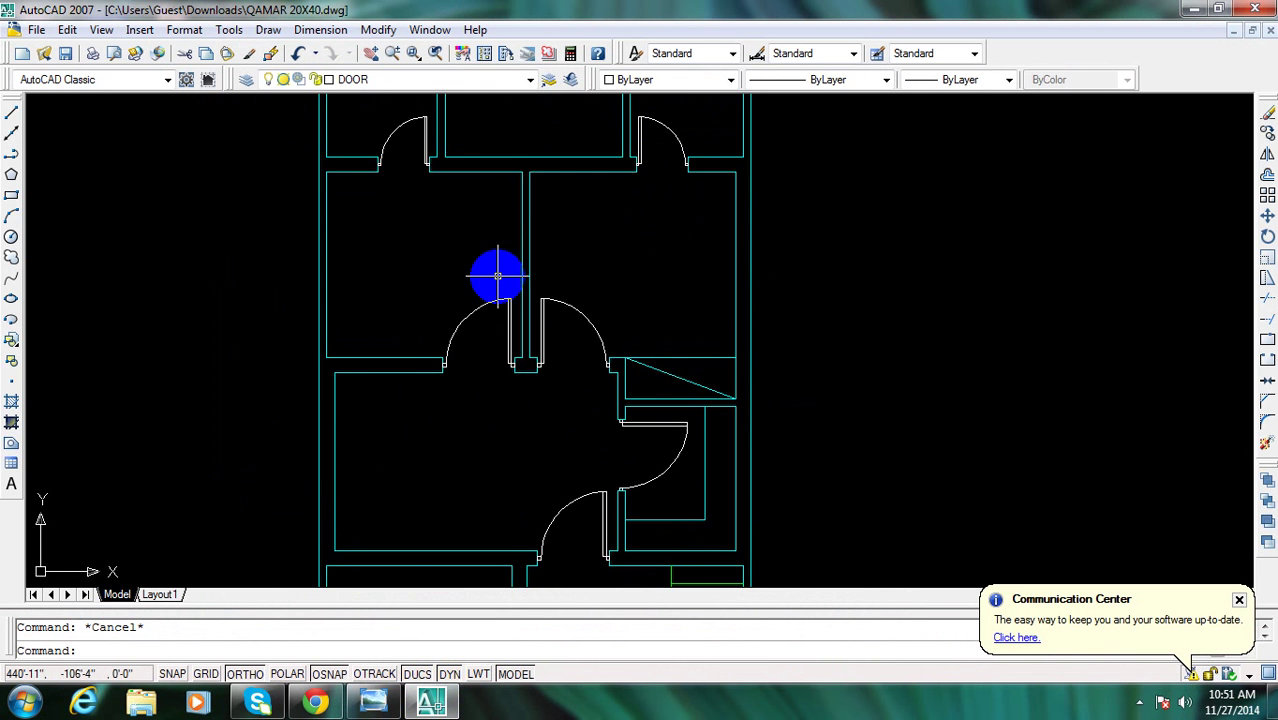
middle_drag(503, 240, 513, 331)
scroll(508, 271, up, 1)
scroll(608, 214, up, 1)
text(t)
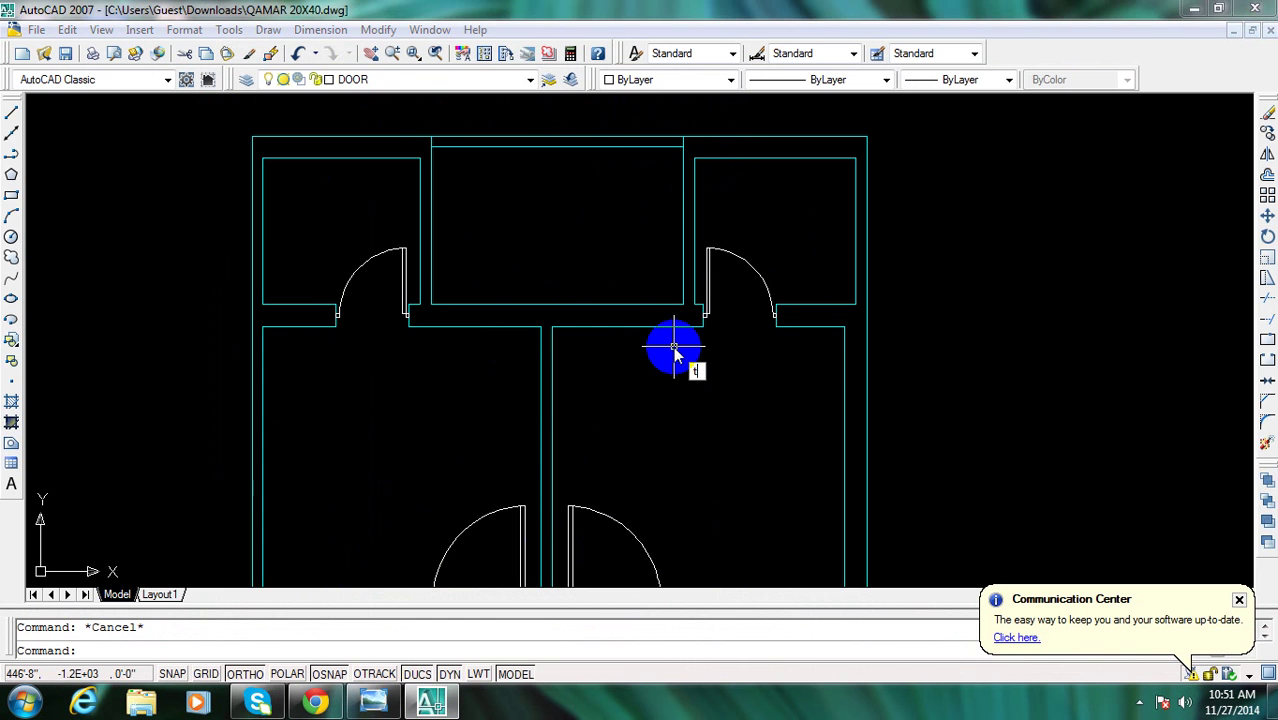
key(Return)
middle_drag(676, 422, 641, 332)
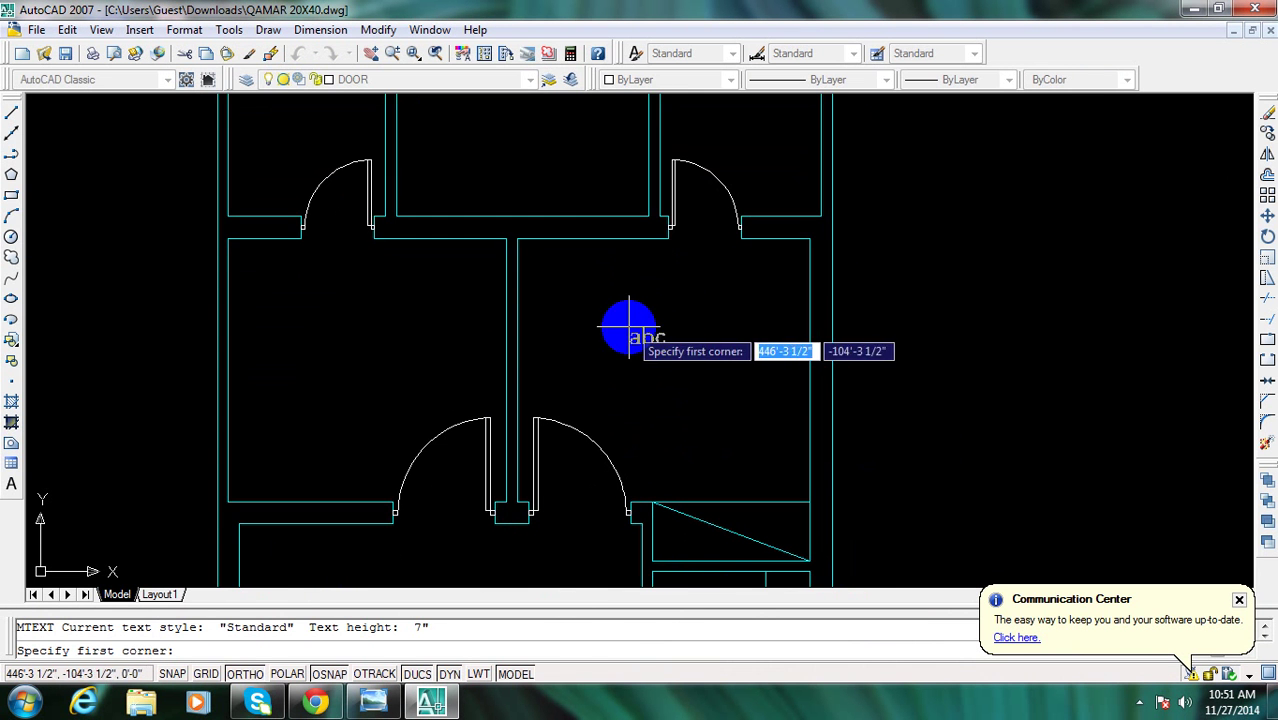
click(628, 326)
click(762, 387)
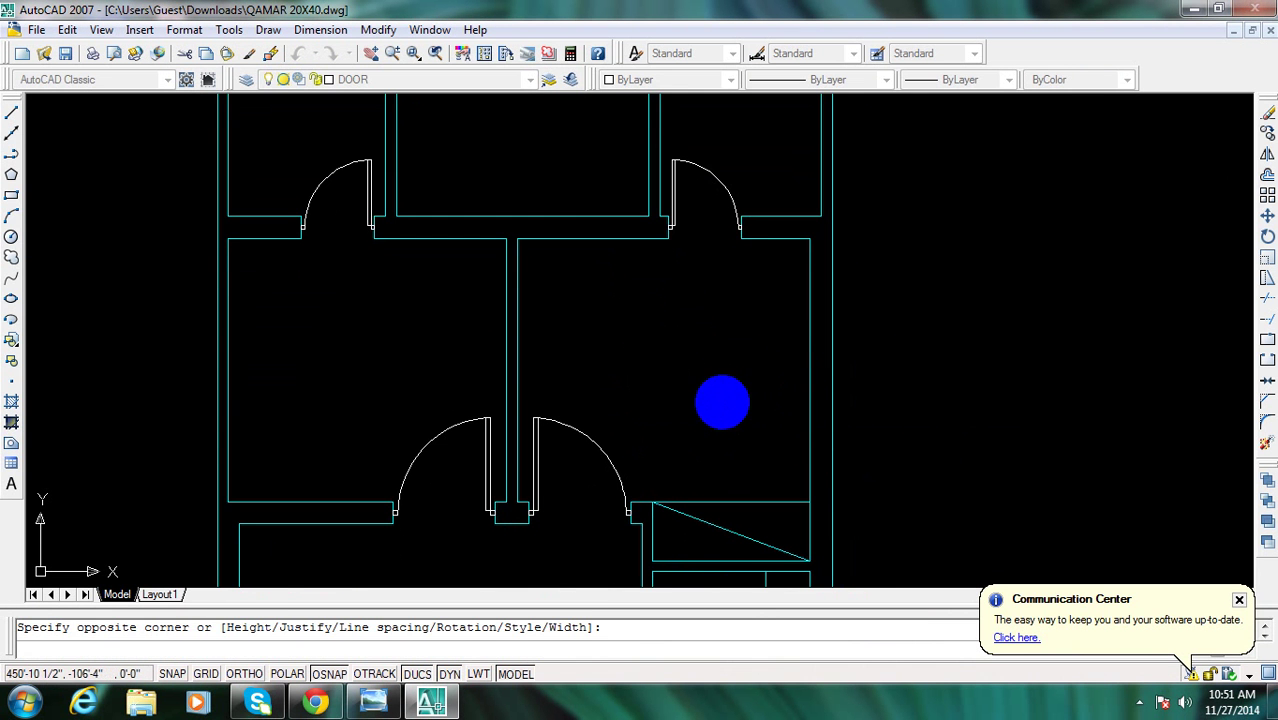
click(427, 706)
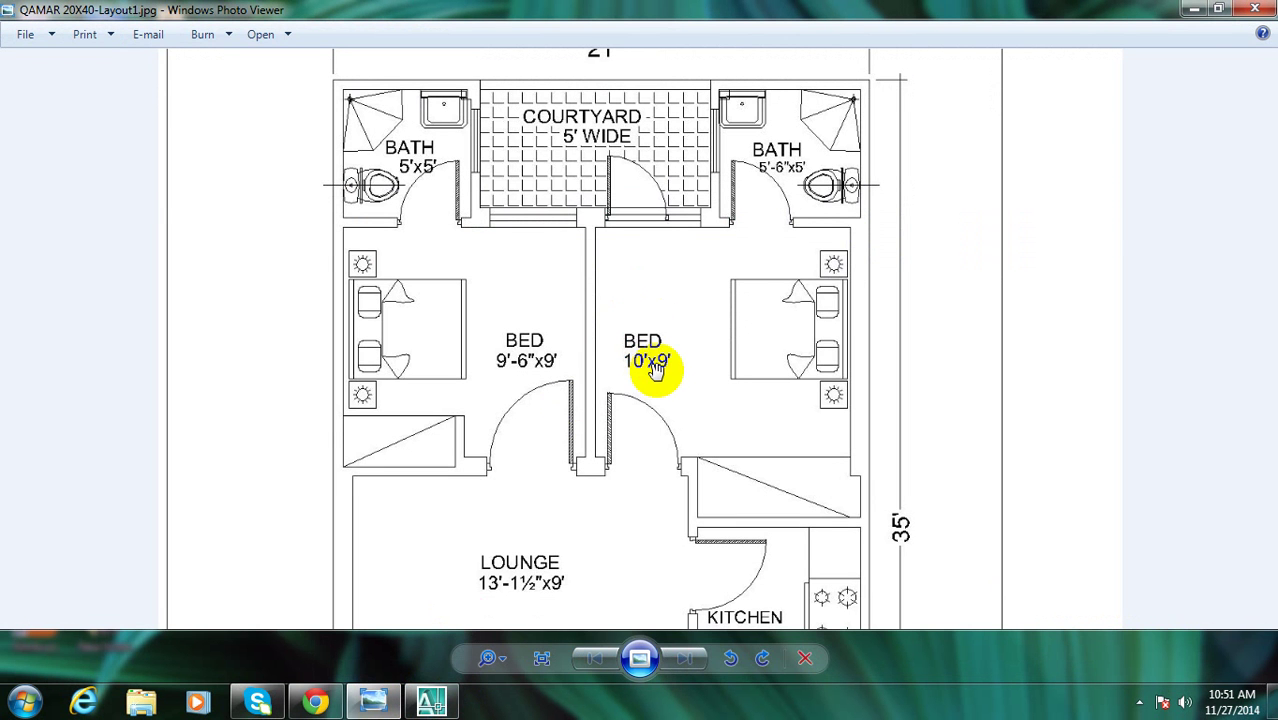
Read the bedroom size off the reference, then enter BED and 10'x9' in AutoCAD's label box
click(397, 703)
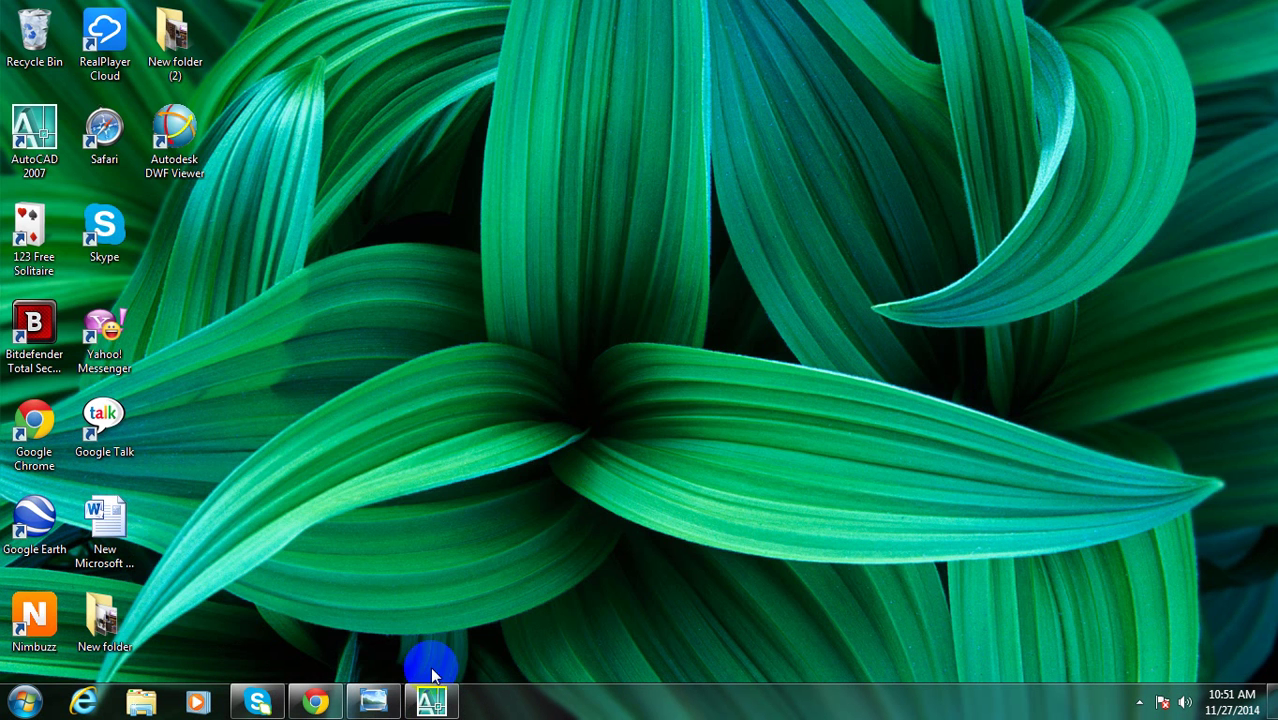
click(434, 703)
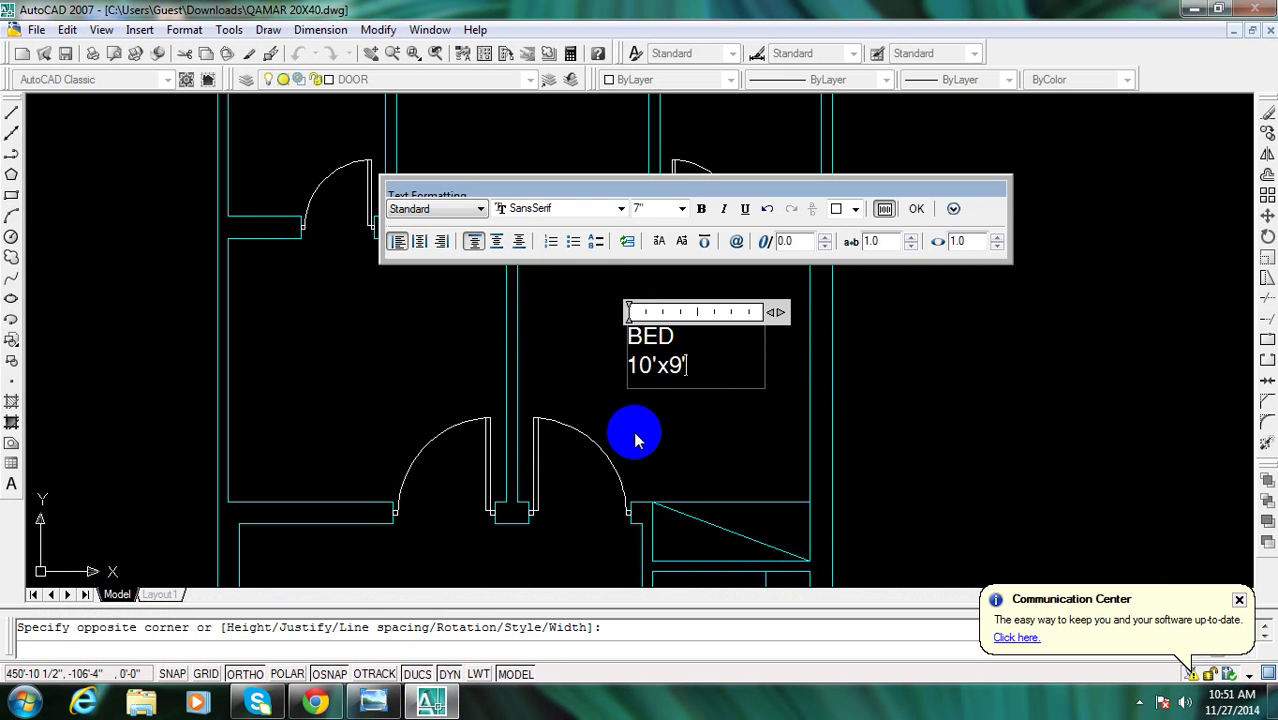
Commit the BED 10'x9' label and MOVE it slightly within the right bedroom
click(634, 437)
scroll(676, 360, up, 2)
text(m)
key(Return)
click(680, 330)
key(Return)
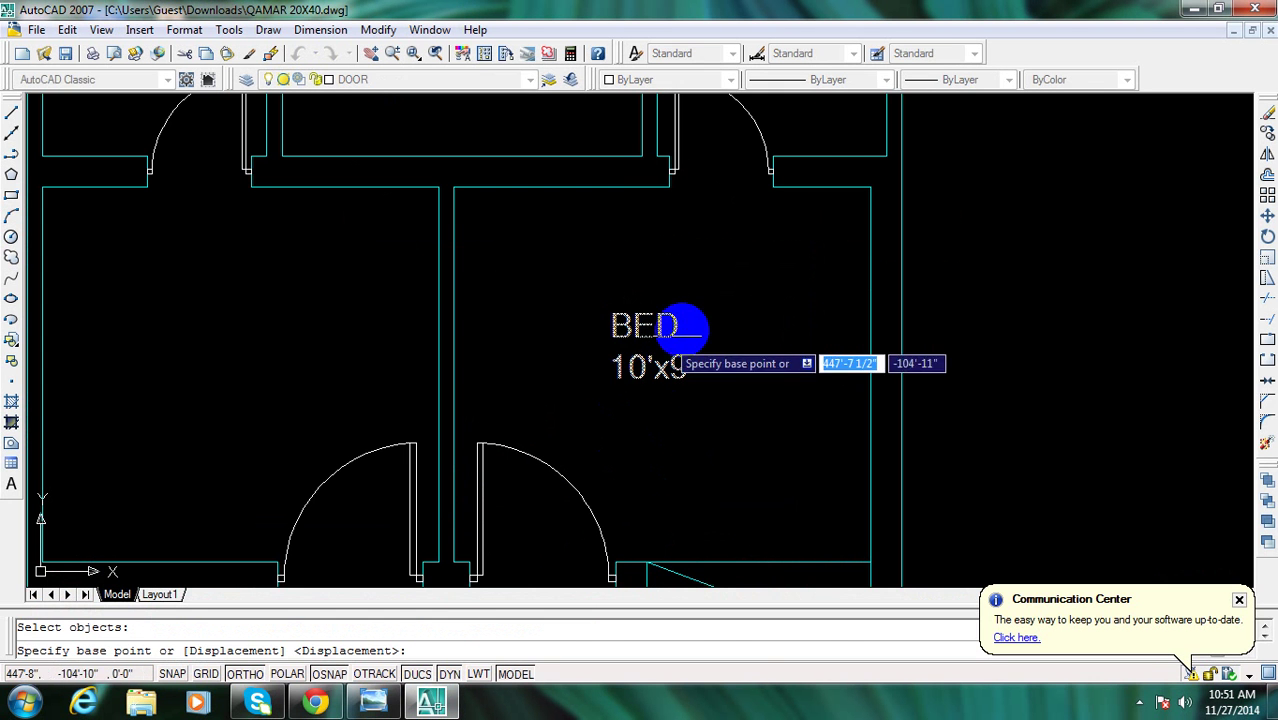
click(700, 333)
click(705, 334)
key(Escape)
middle_drag(648, 374, 662, 362)
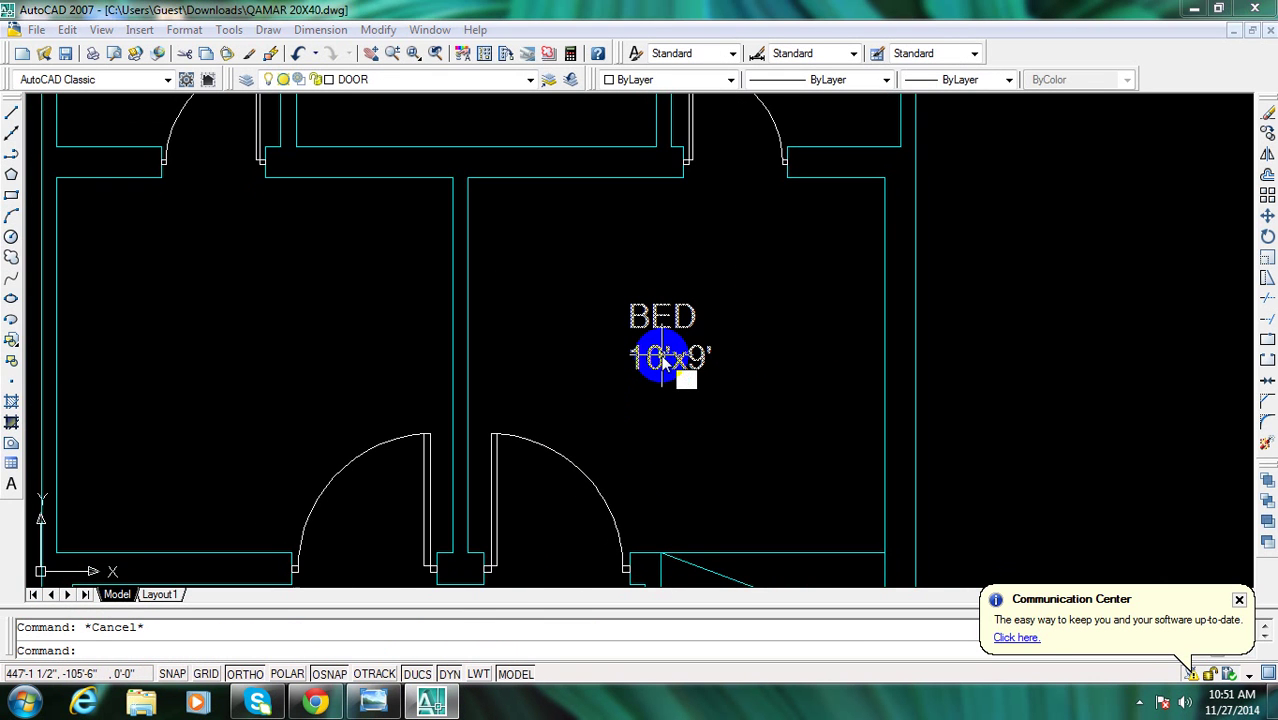
Add a 10' linear dimension across the bedroom's top wall, above the label
text(li)
key(Return)
key(Escape)
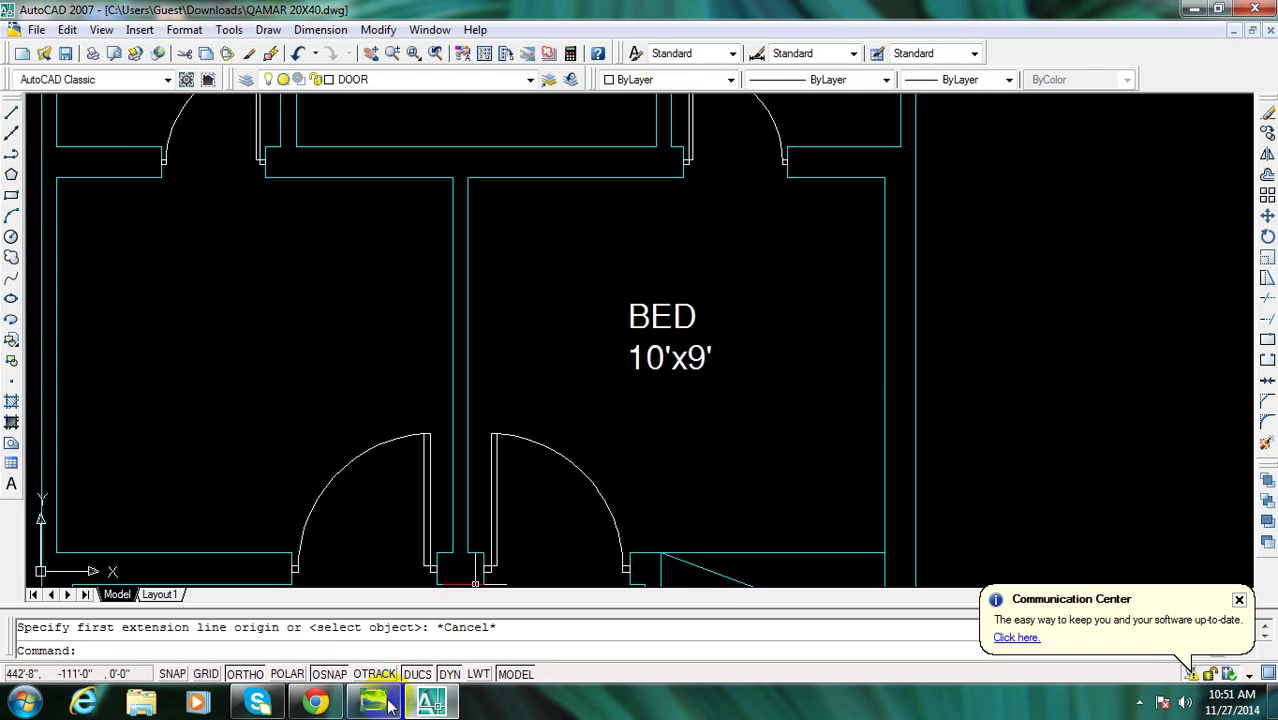
click(372, 703)
click(372, 703)
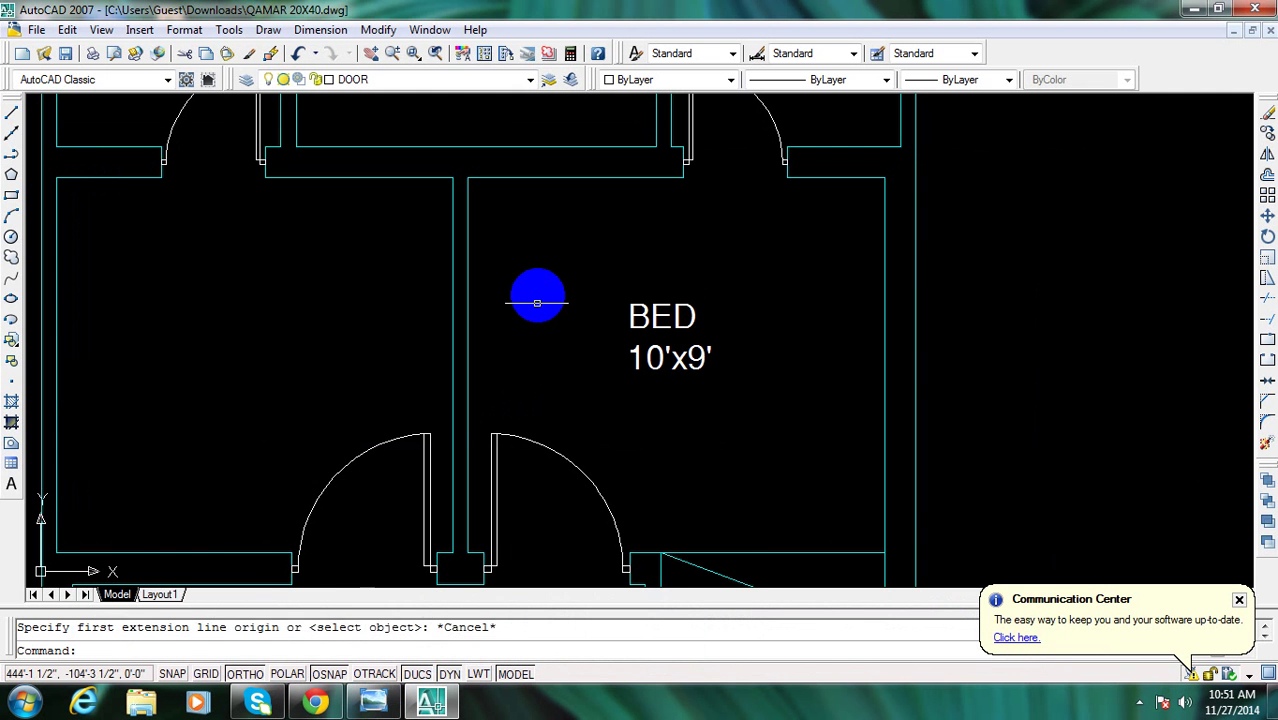
text(D)
key(Return)
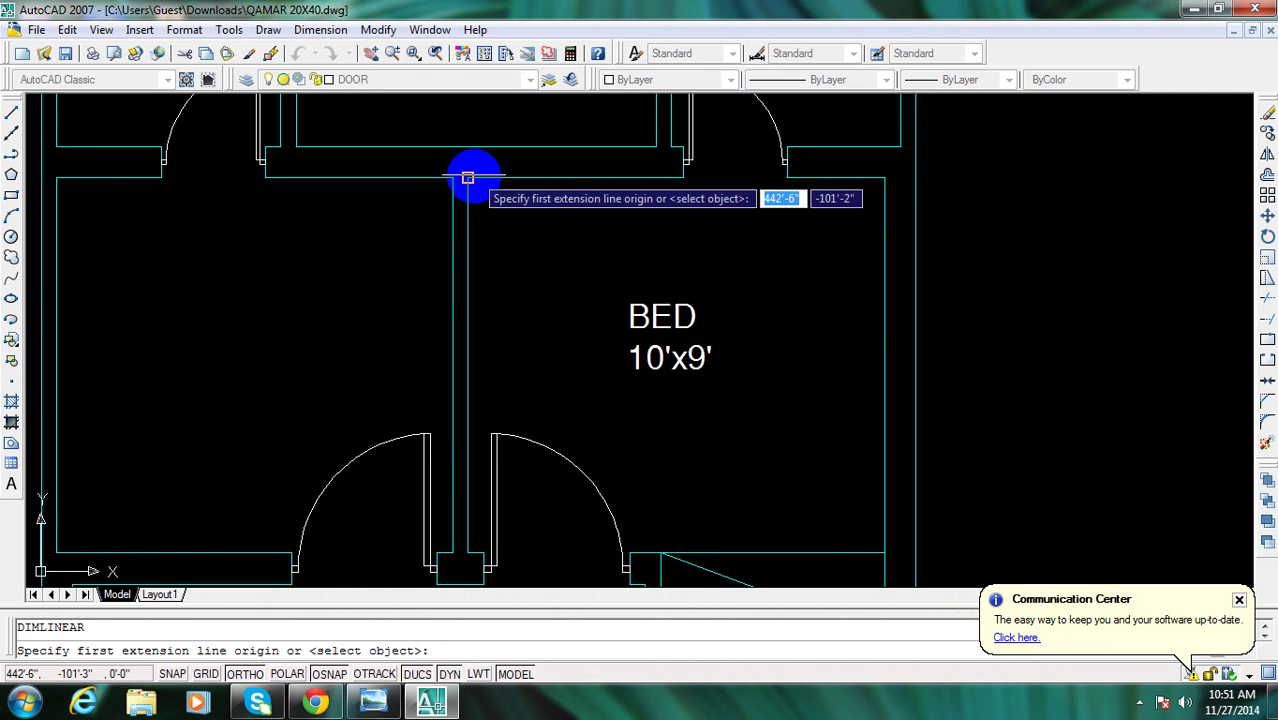
click(468, 178)
click(884, 179)
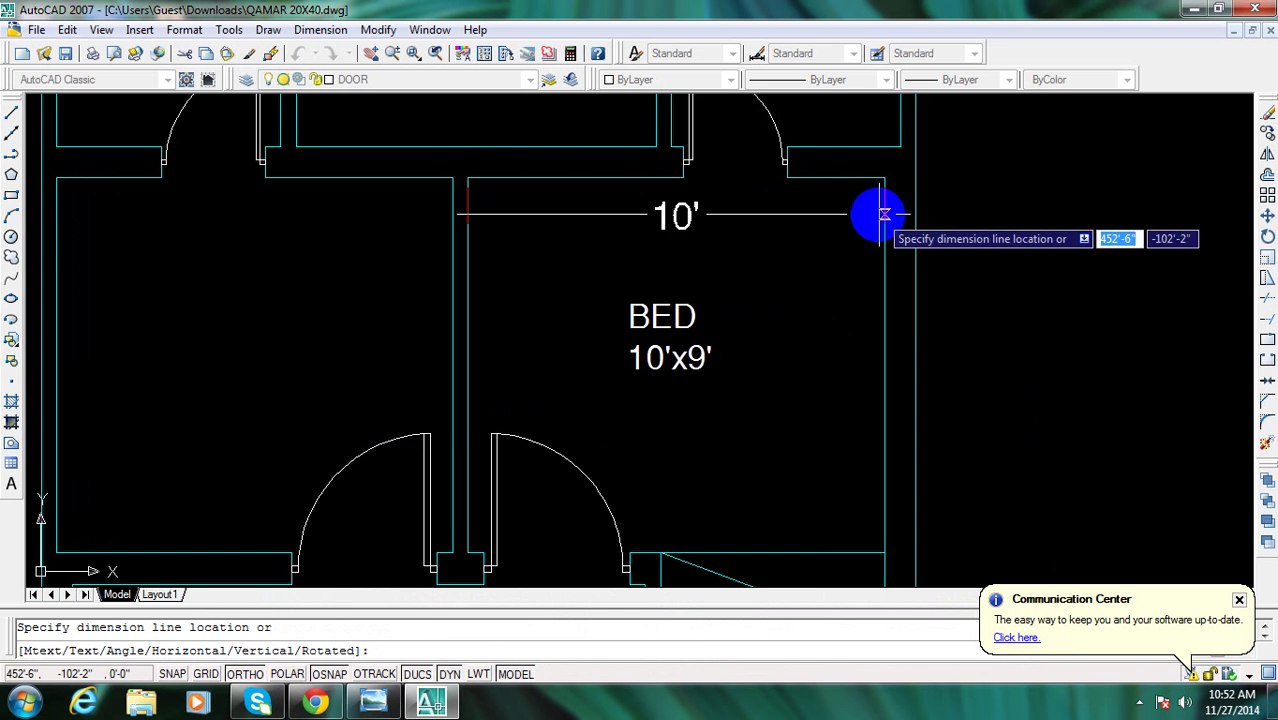
click(872, 223)
Add a 9' linear dimension along the bedroom's right wall
key(Return)
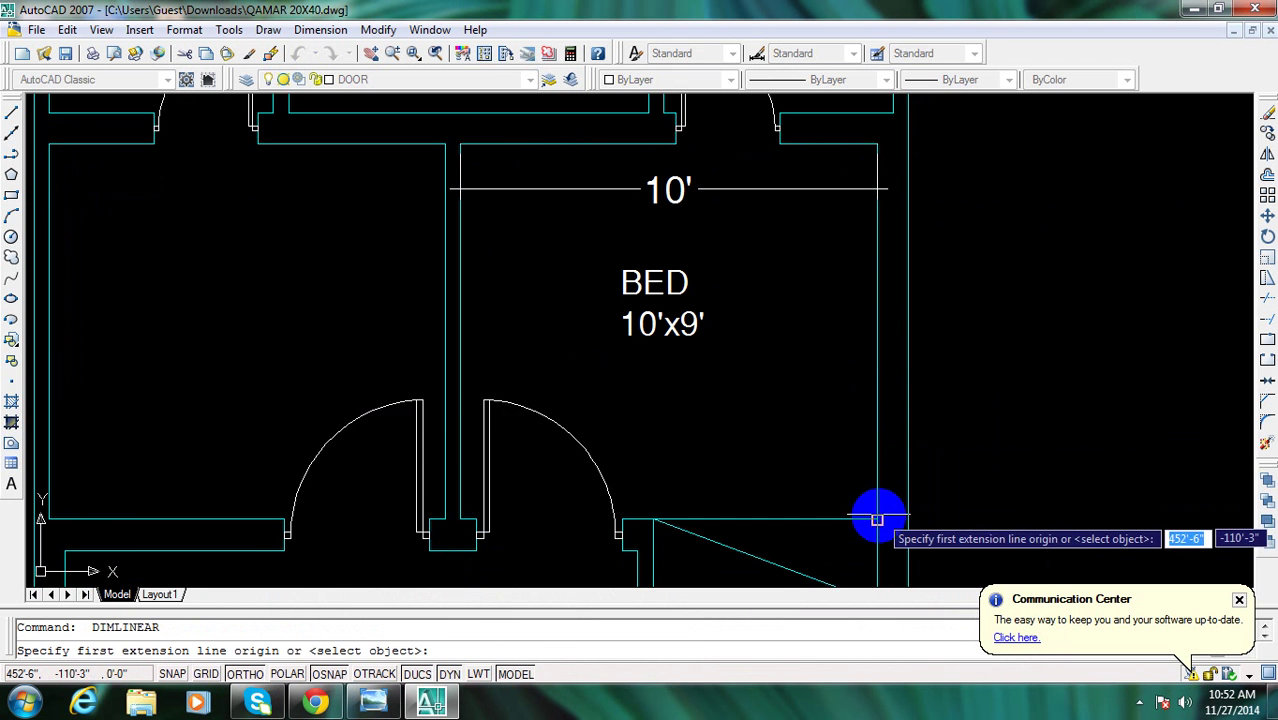
click(876, 518)
click(877, 144)
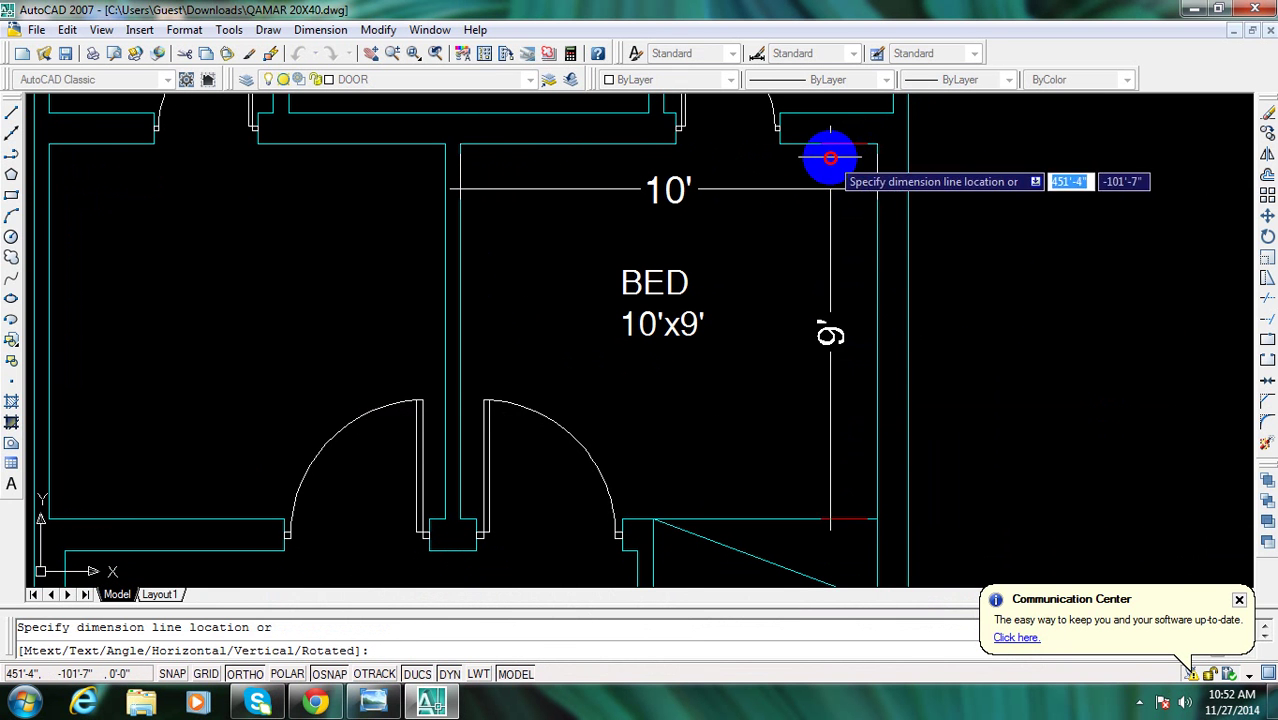
click(830, 151)
key(Escape)
Attempt a window erase of the dimensions, cancel it, and abandon a menu linear dimension
key(e)
key(Return)
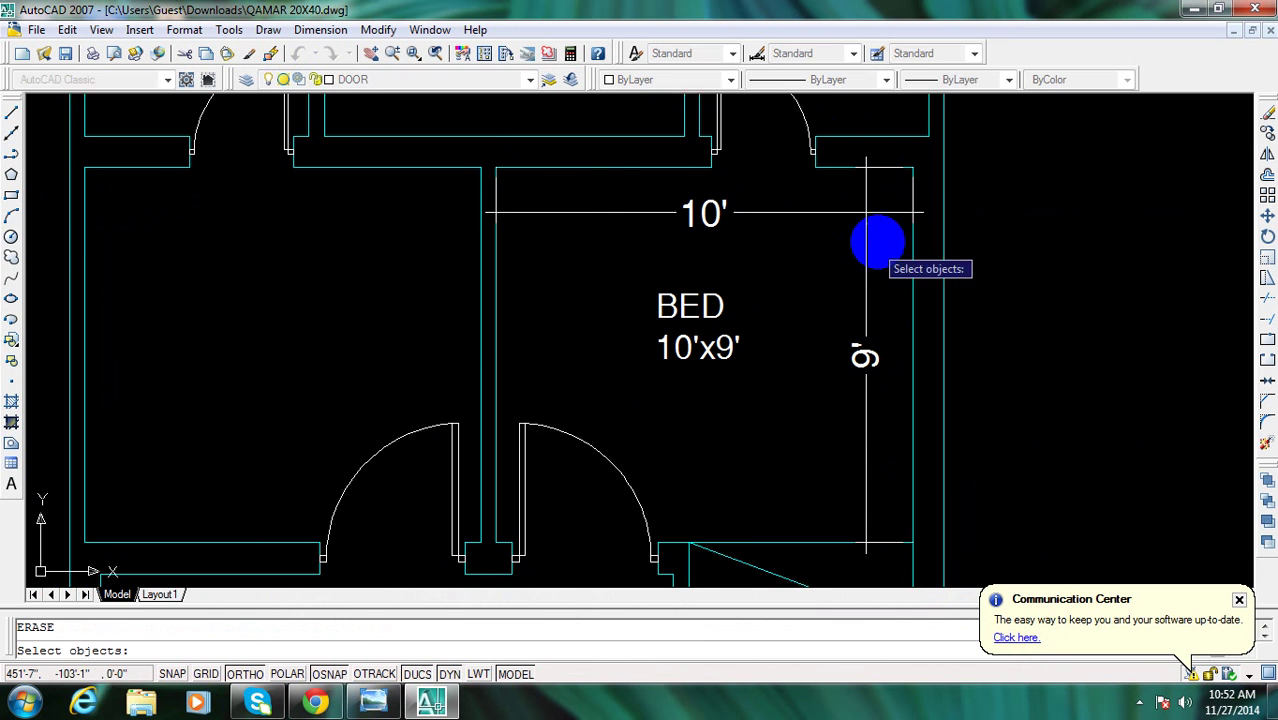
click(872, 240)
click(838, 210)
mouse_move(835, 334)
middle_down()
mouse_move(863, 266)
mouse_move(840, 384)
middle_up()
key(Escape)
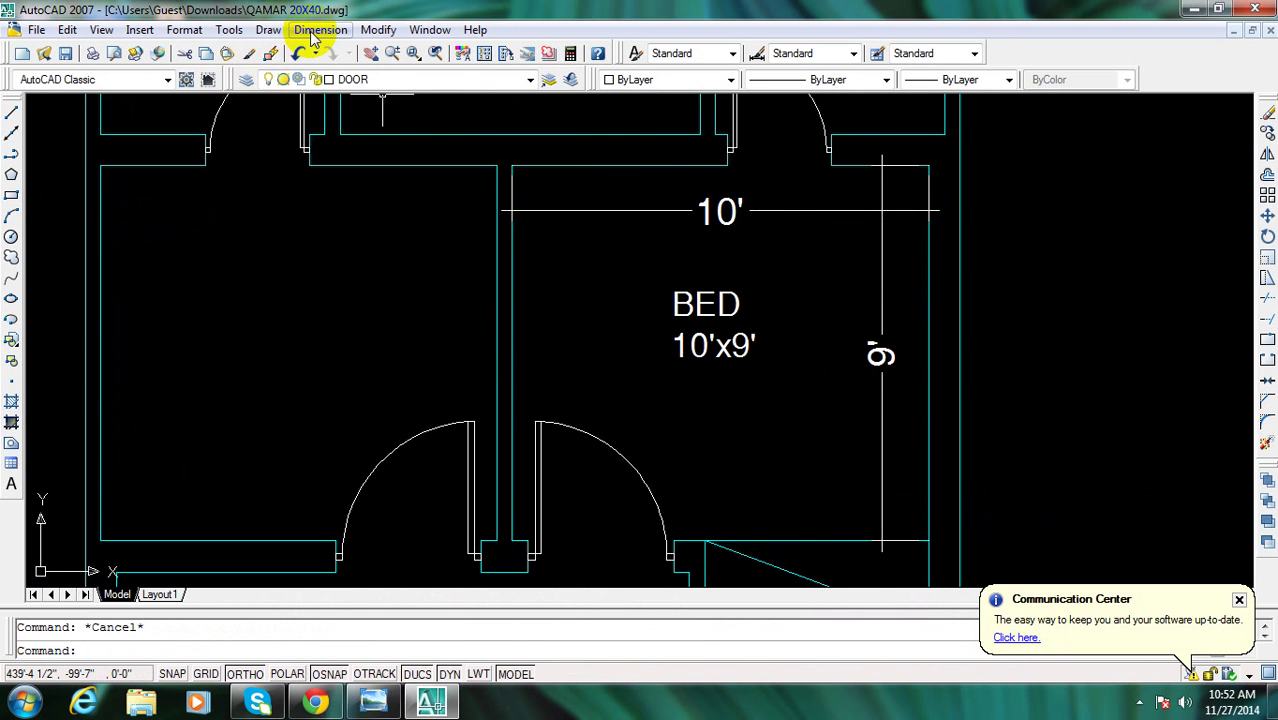
click(316, 30)
click(325, 85)
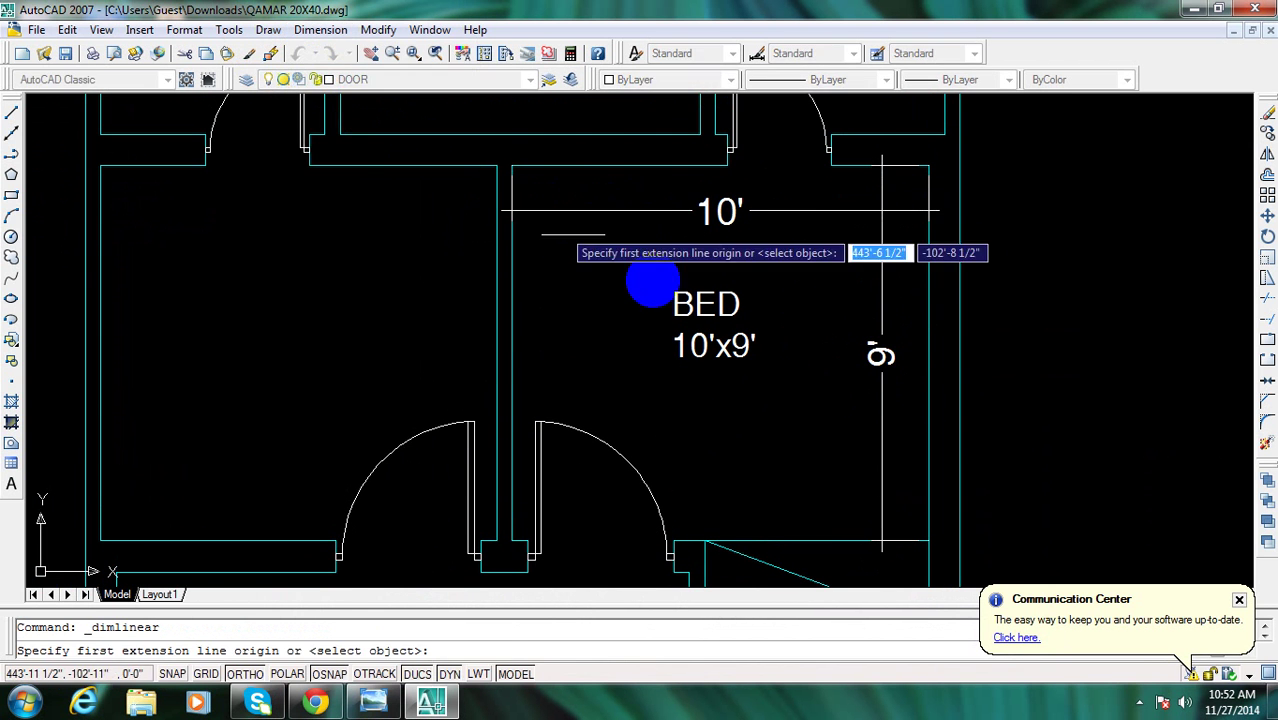
key(Escape)
Erase the 10' and 9' dimensions with a crossing window
text(e)
key(Return)
click(881, 245)
click(855, 206)
key(Return)
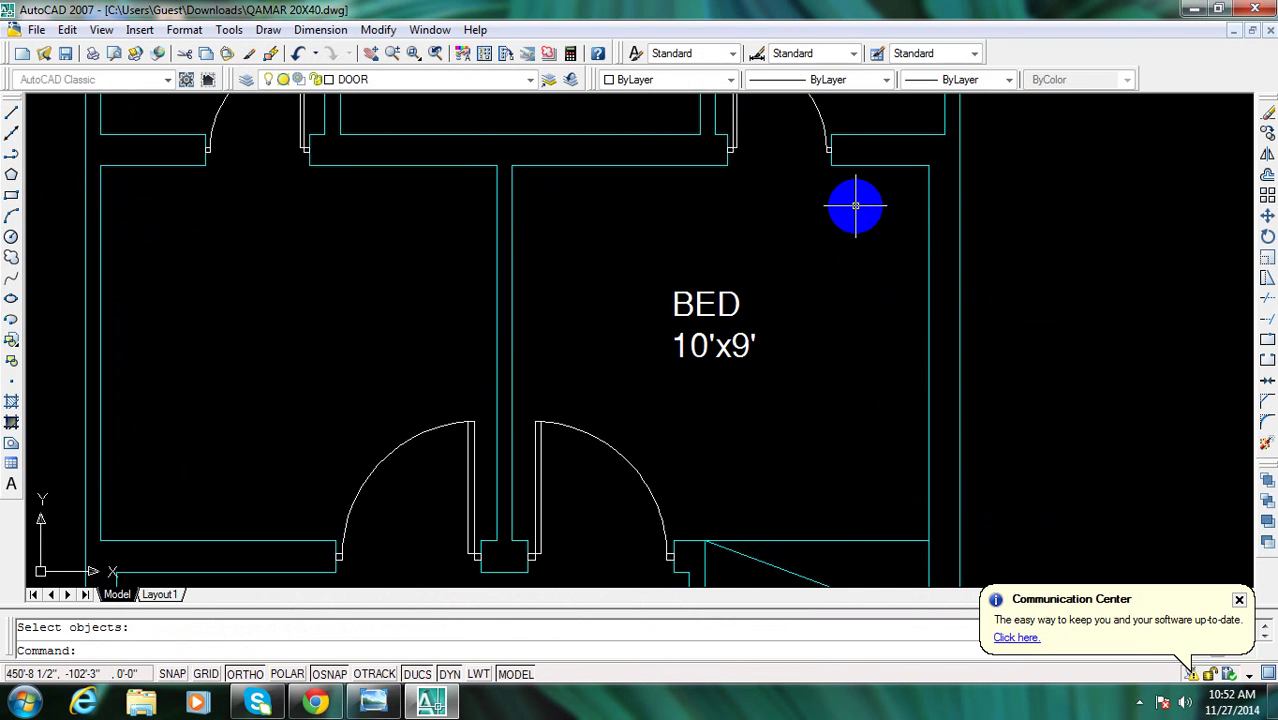
Draw a 9' dimension along the right wall, then erase it again
text(d)
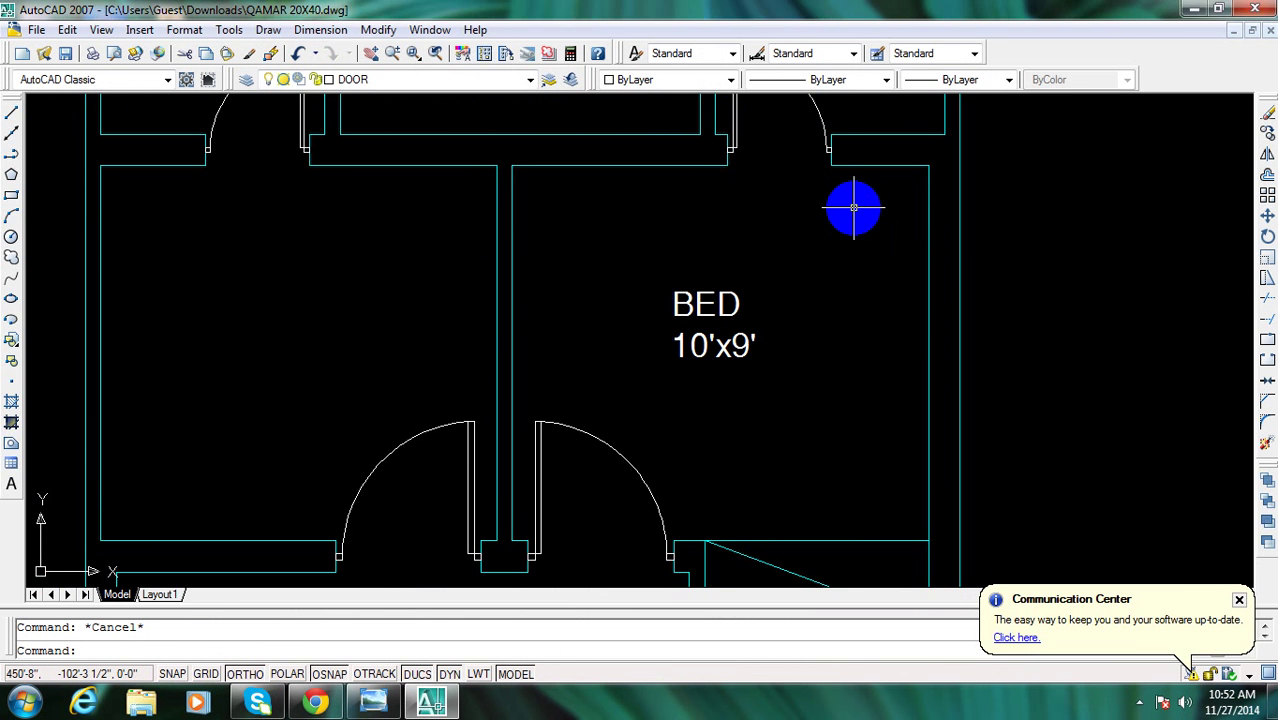
key(Return)
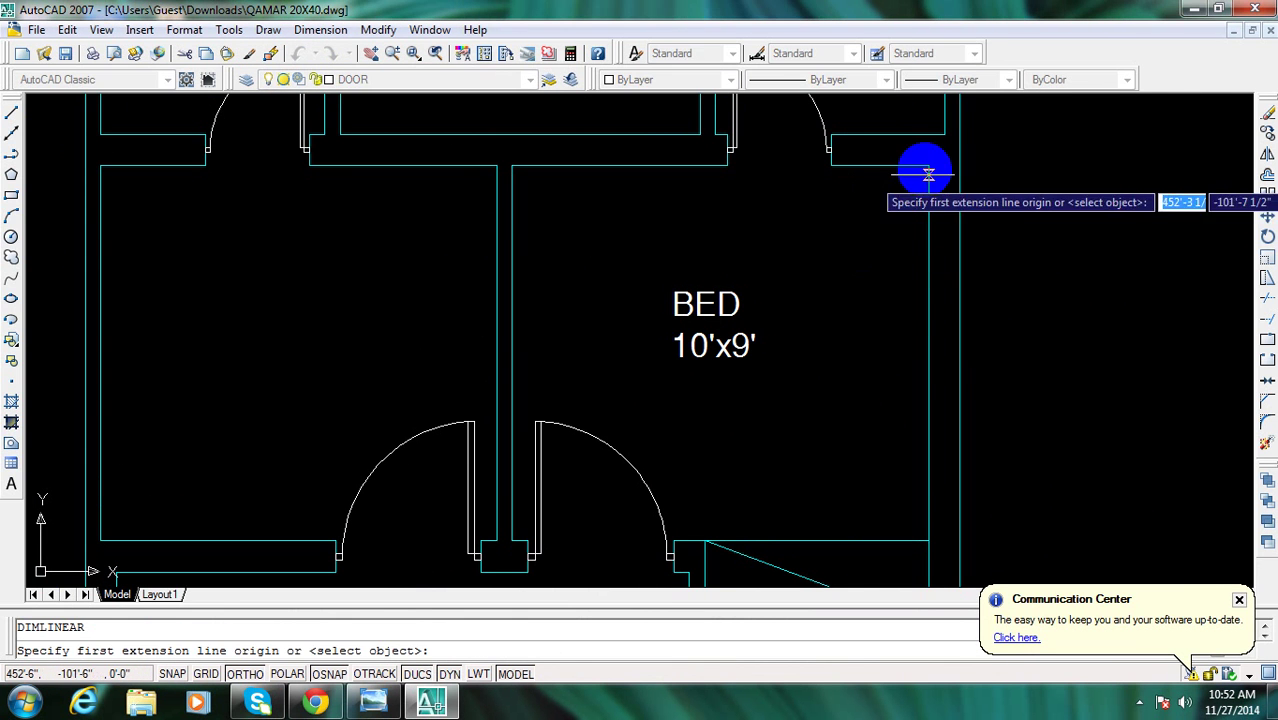
click(928, 166)
click(929, 540)
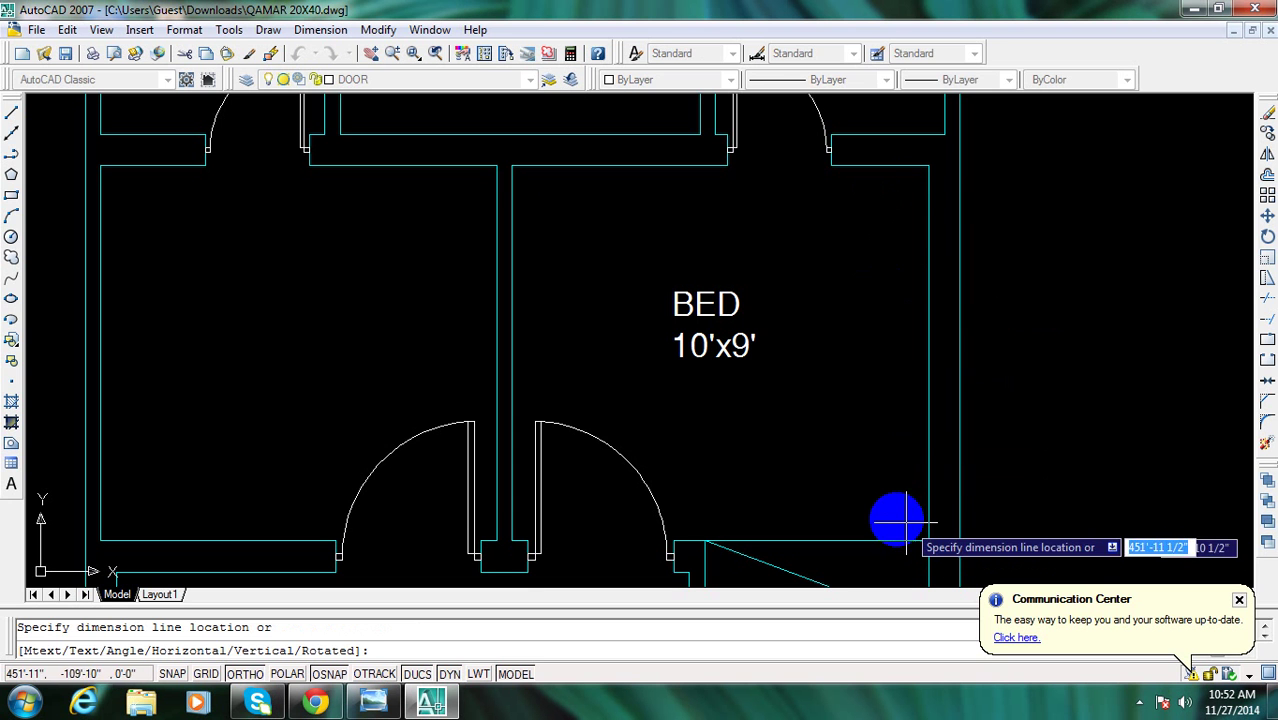
click(885, 490)
key(Escape)
text(e)
key(Return)
click(880, 360)
key(Return)
COPY the BED 10'x9' label into the left bedroom
middle_drag(650, 328, 676, 334)
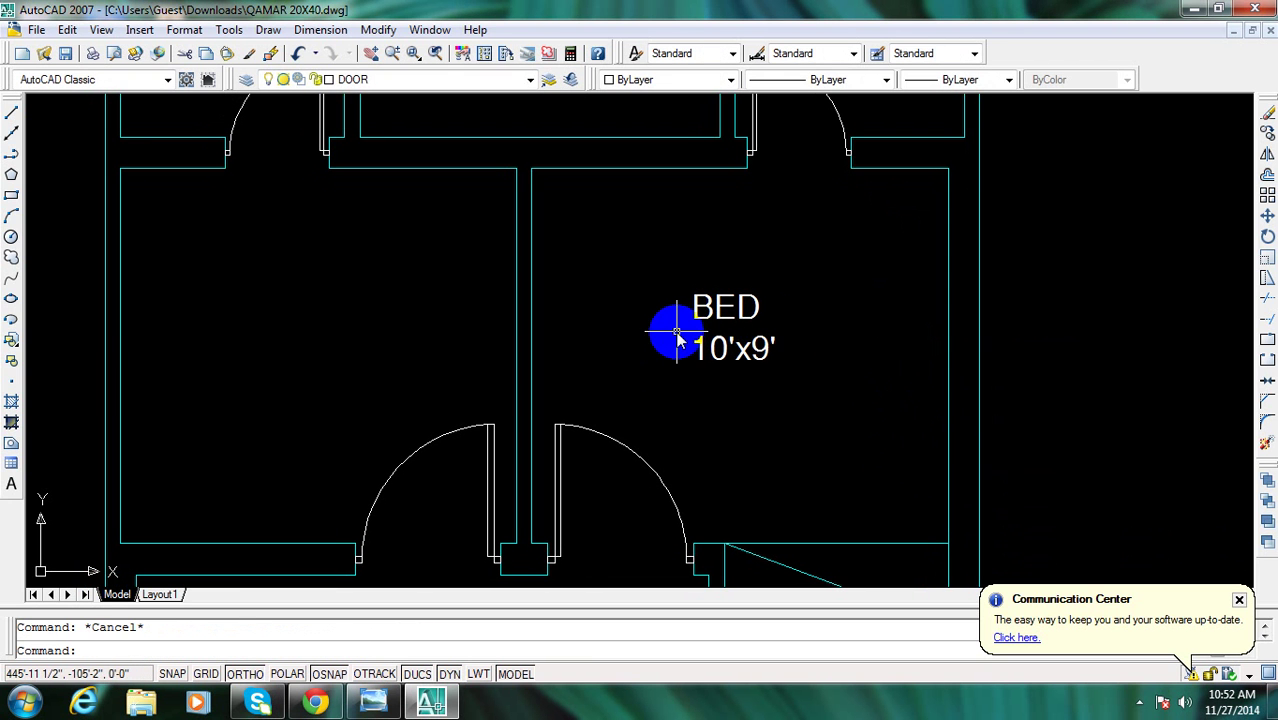
text(co)
key(Return)
click(713, 375)
key(Return)
click(721, 343)
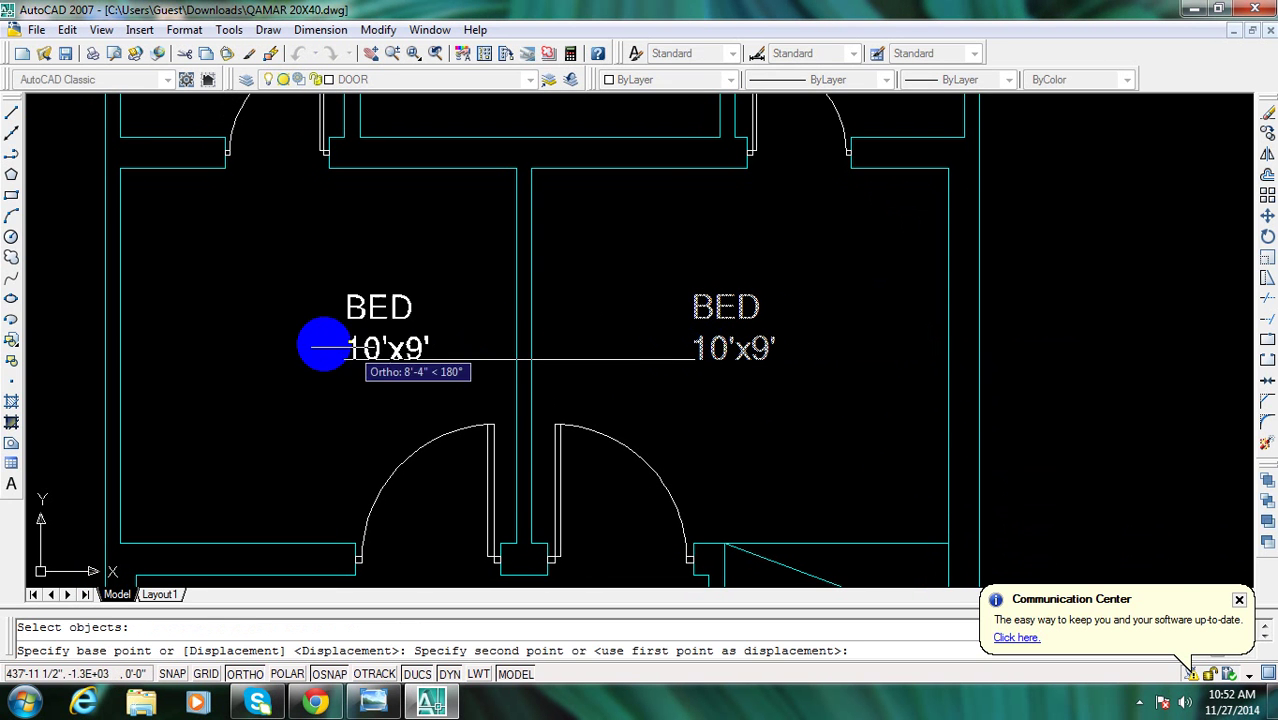
click(314, 343)
key(Escape)
Edit the left bedroom's copied label to read BED 9'-6"x9', per the reference plan
click(378, 700)
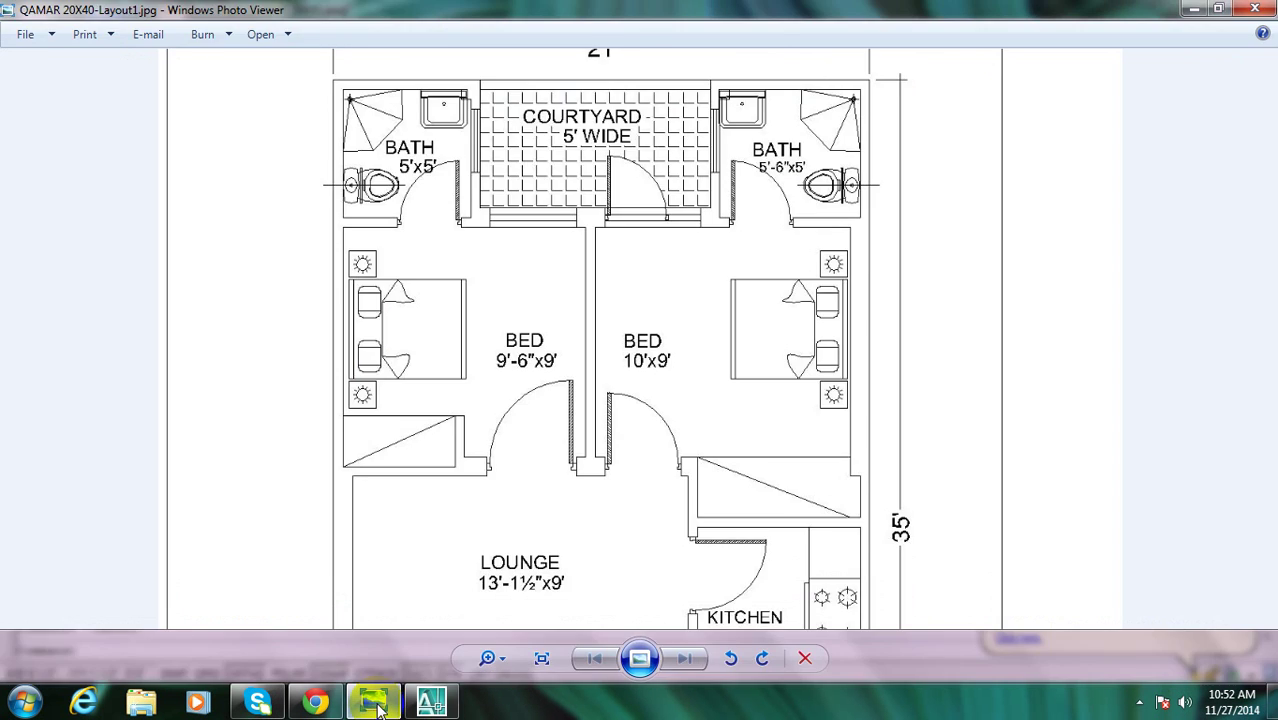
click(430, 700)
scroll(295, 350, up, 2)
double_click(318, 352)
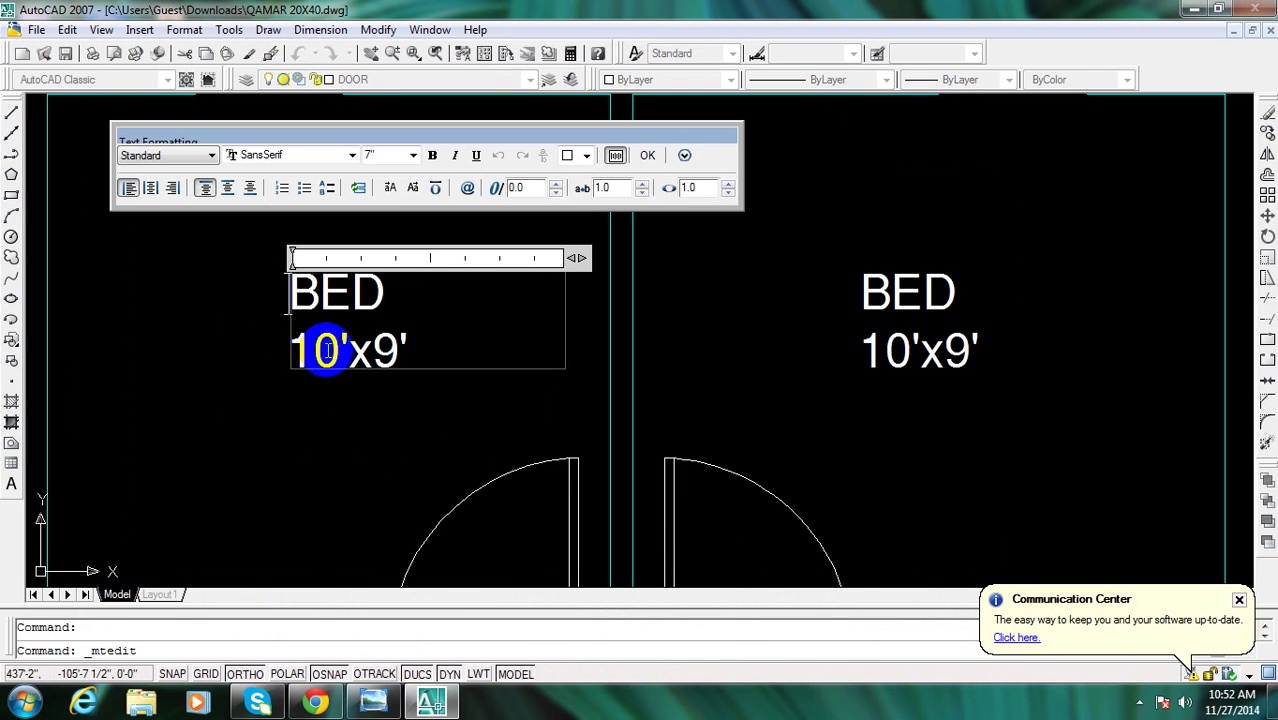
click(268, 432)
middle_drag(342, 323, 413, 360)
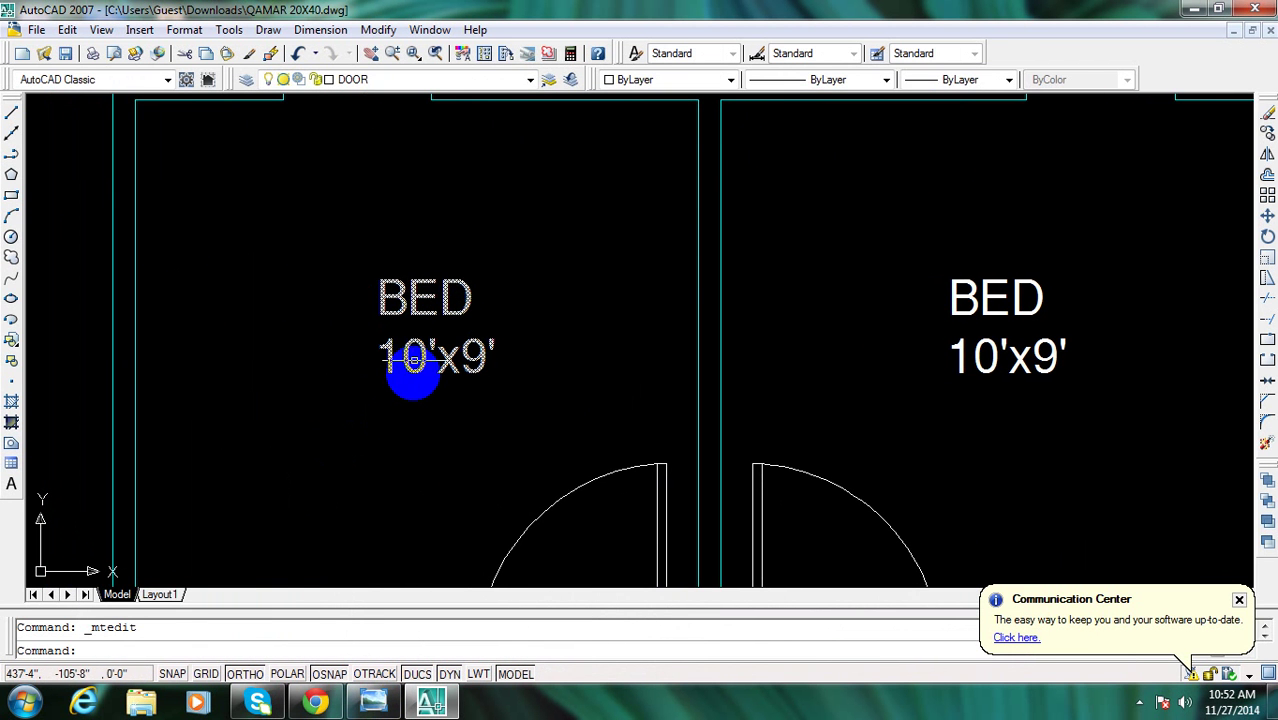
double_click(413, 372)
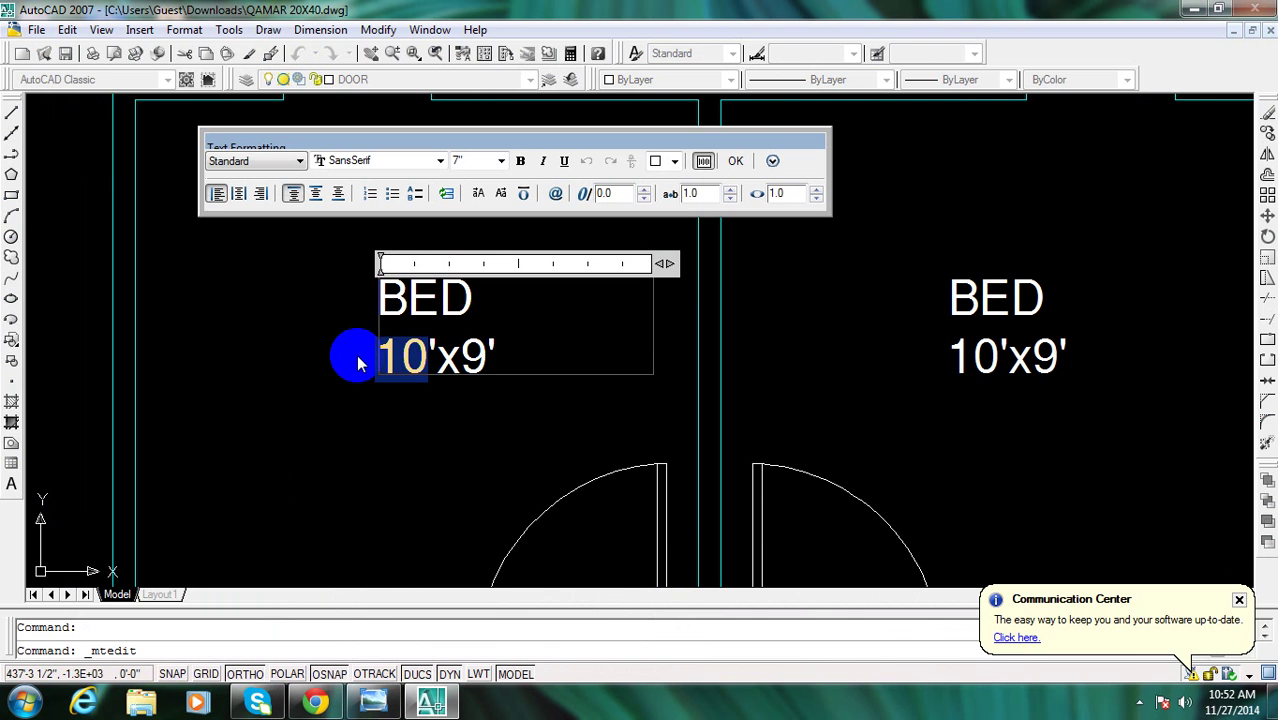
text(9)
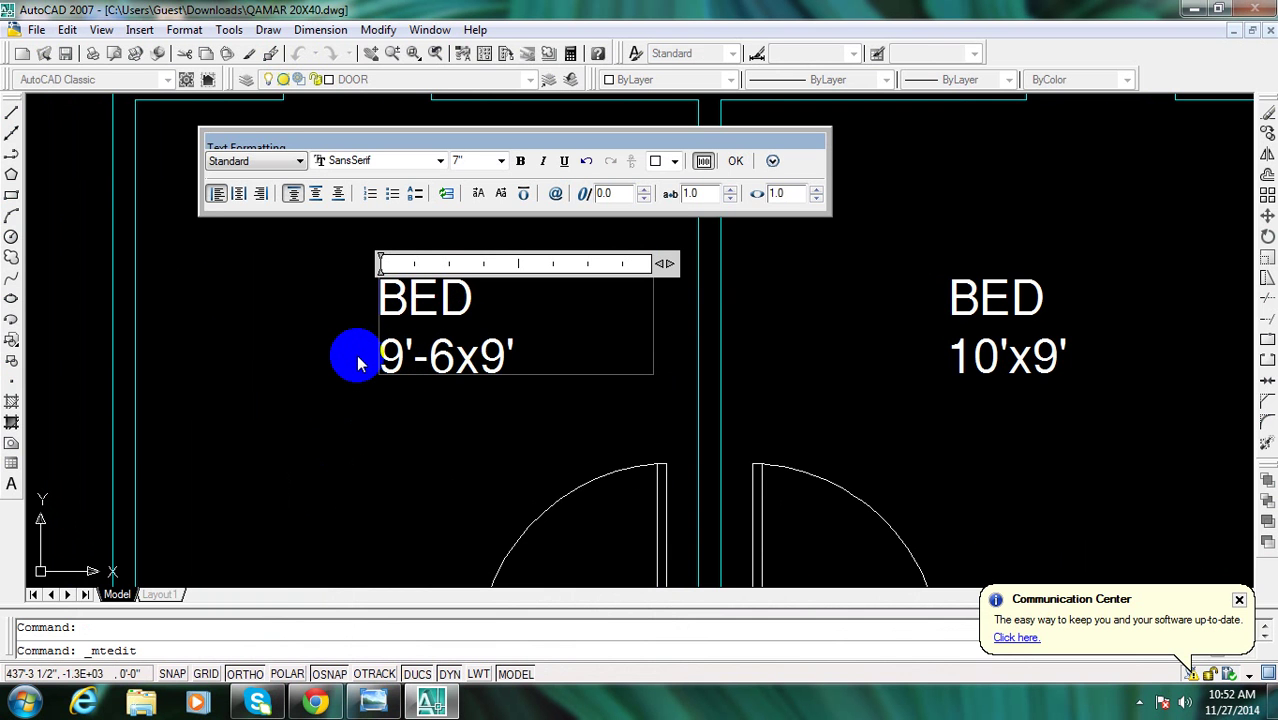
text(")
click(373, 702)
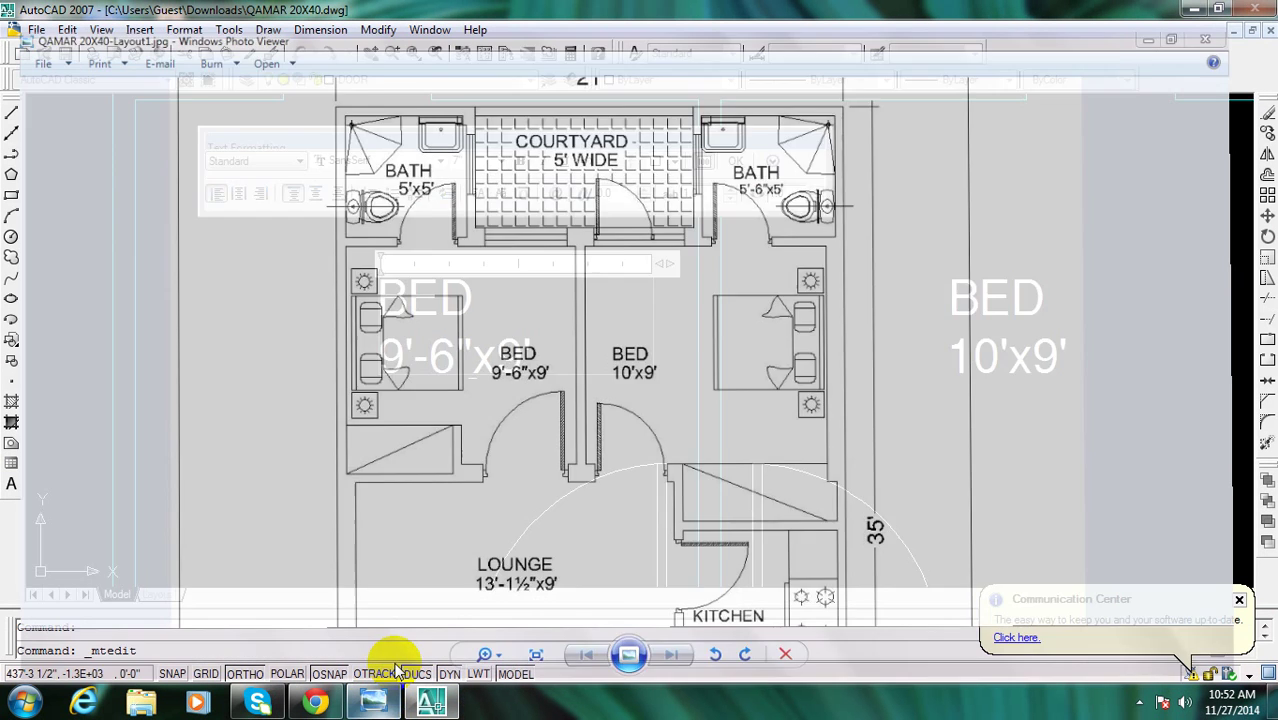
click(437, 491)
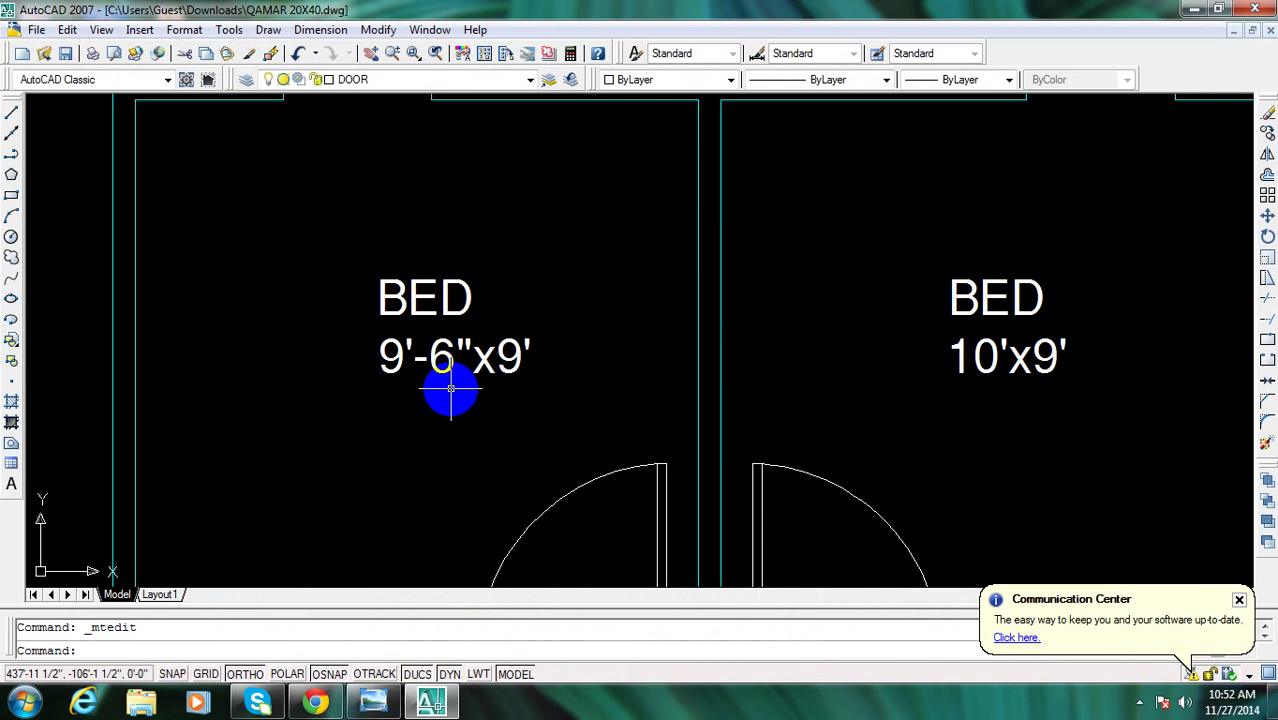
scroll(451, 386, down, 2)
scroll(466, 382, down, 1)
COPY the left BED label into the upper-right bath
text(co)
key(Return)
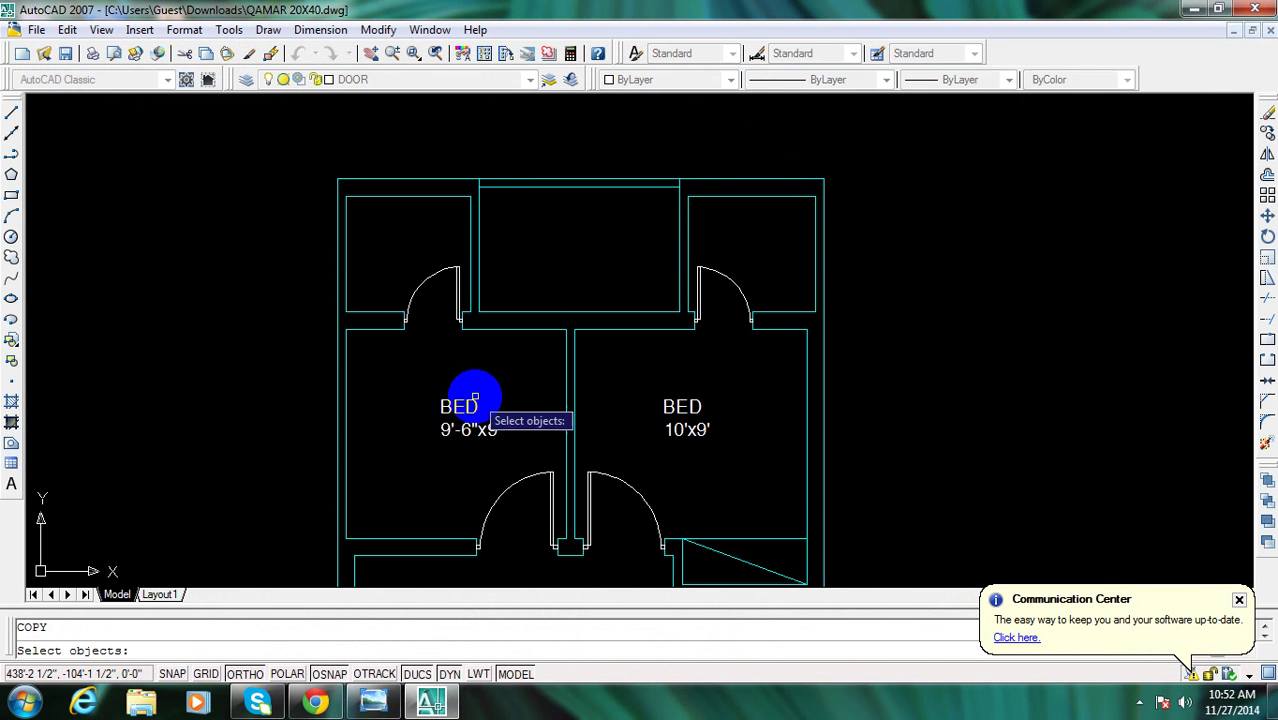
click(470, 405)
key(Return)
click(460, 430)
scroll(693, 236, up, 3)
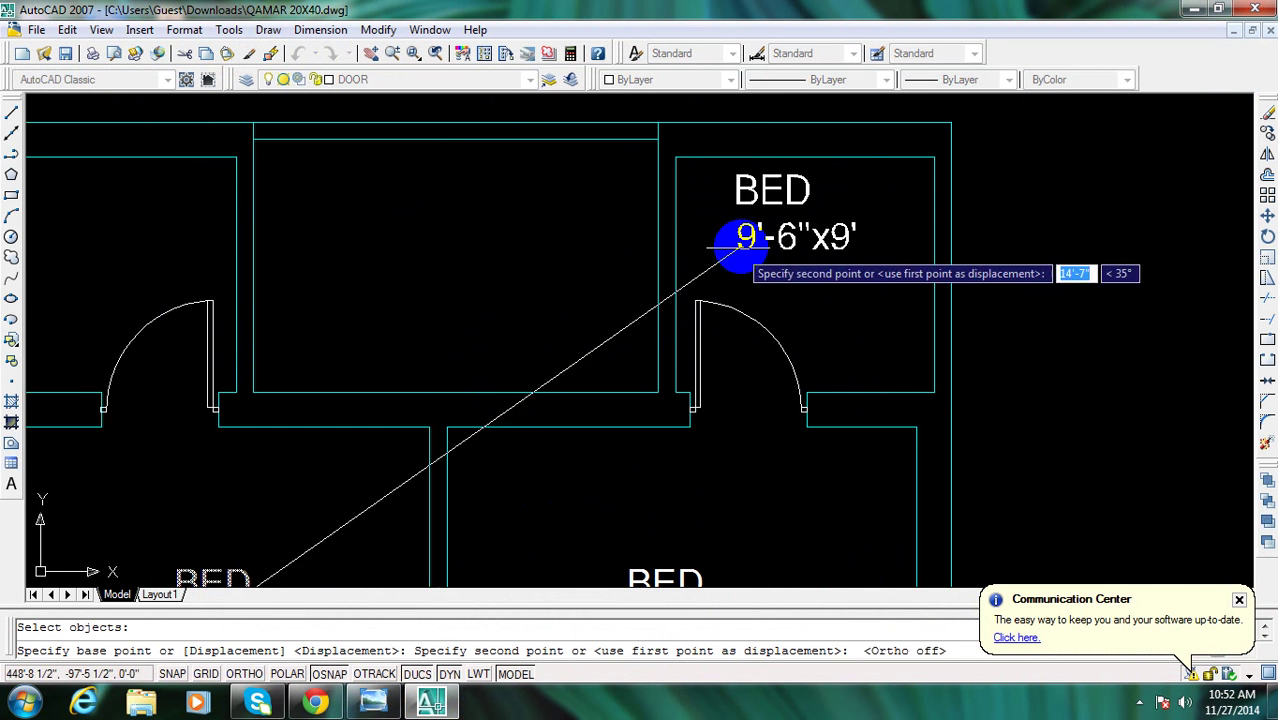
click(769, 265)
key(Return)
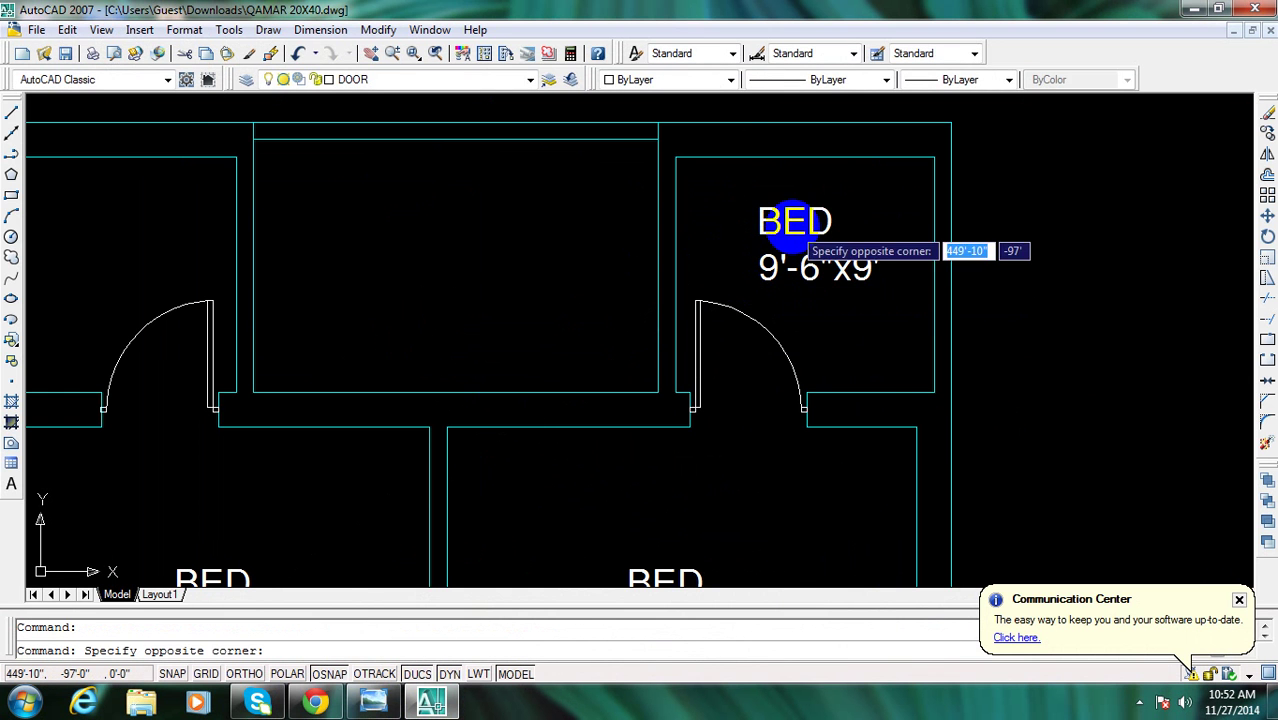
Edit the copied label to read BATH 5'-6"x5', checking the reference plan
double_click(790, 218)
text(BATH)
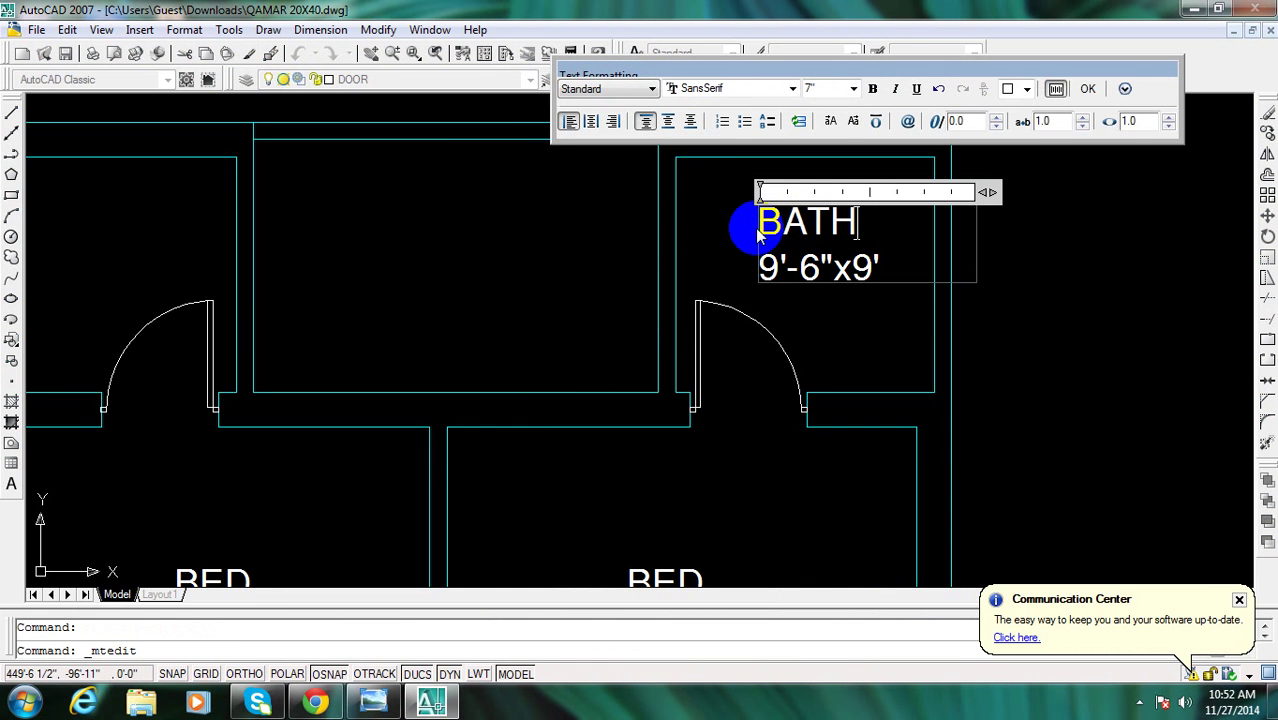
click(430, 702)
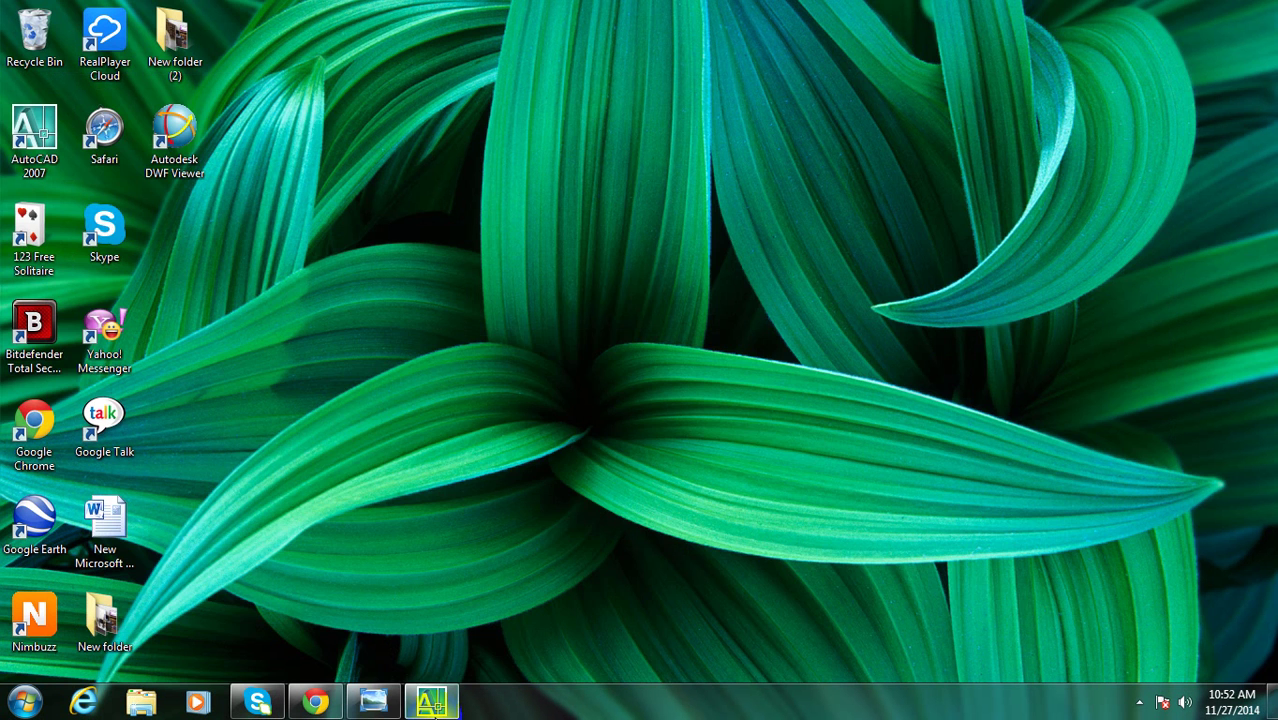
click(430, 702)
click(373, 702)
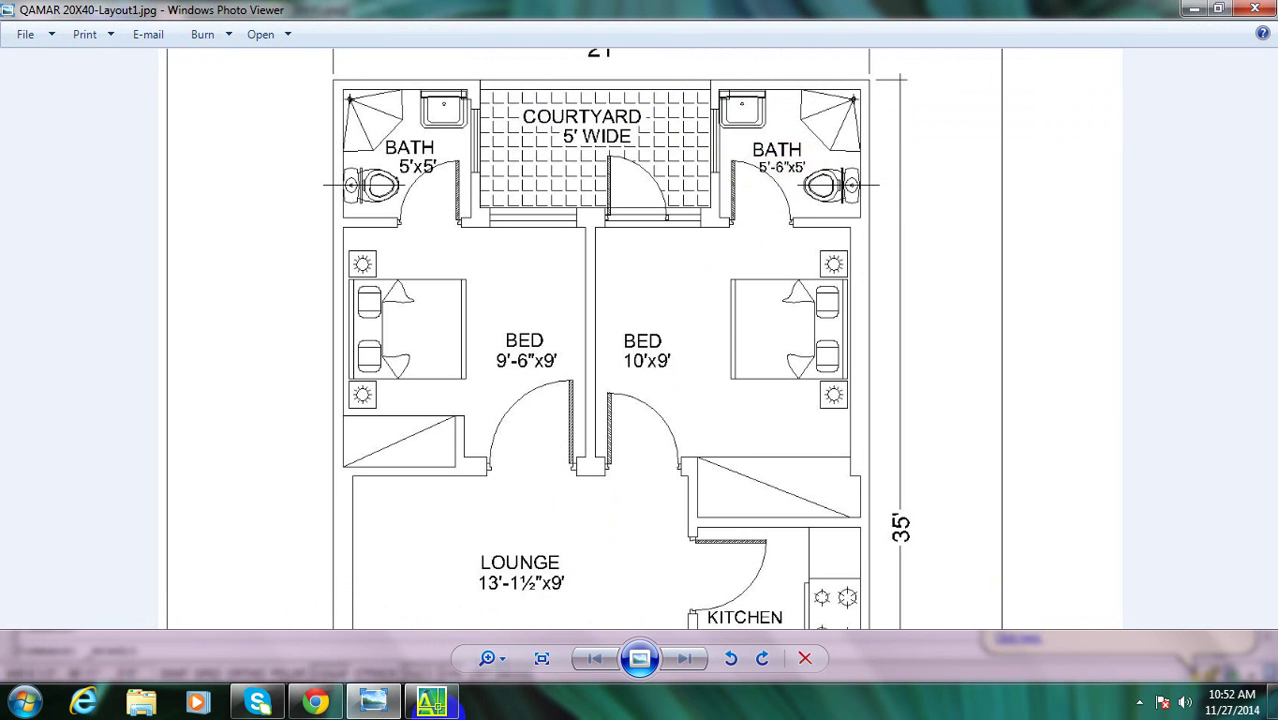
click(430, 702)
drag(760, 267, 828, 293)
text(5'-6"x9)
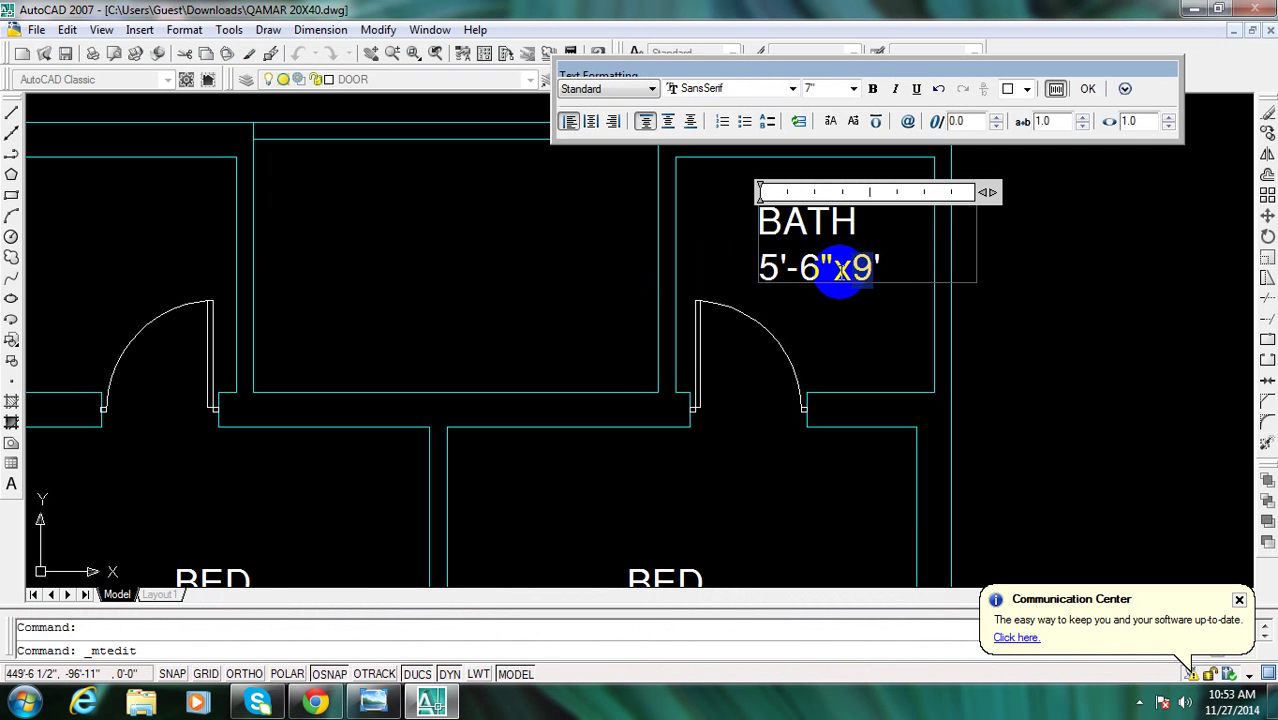
text(5)
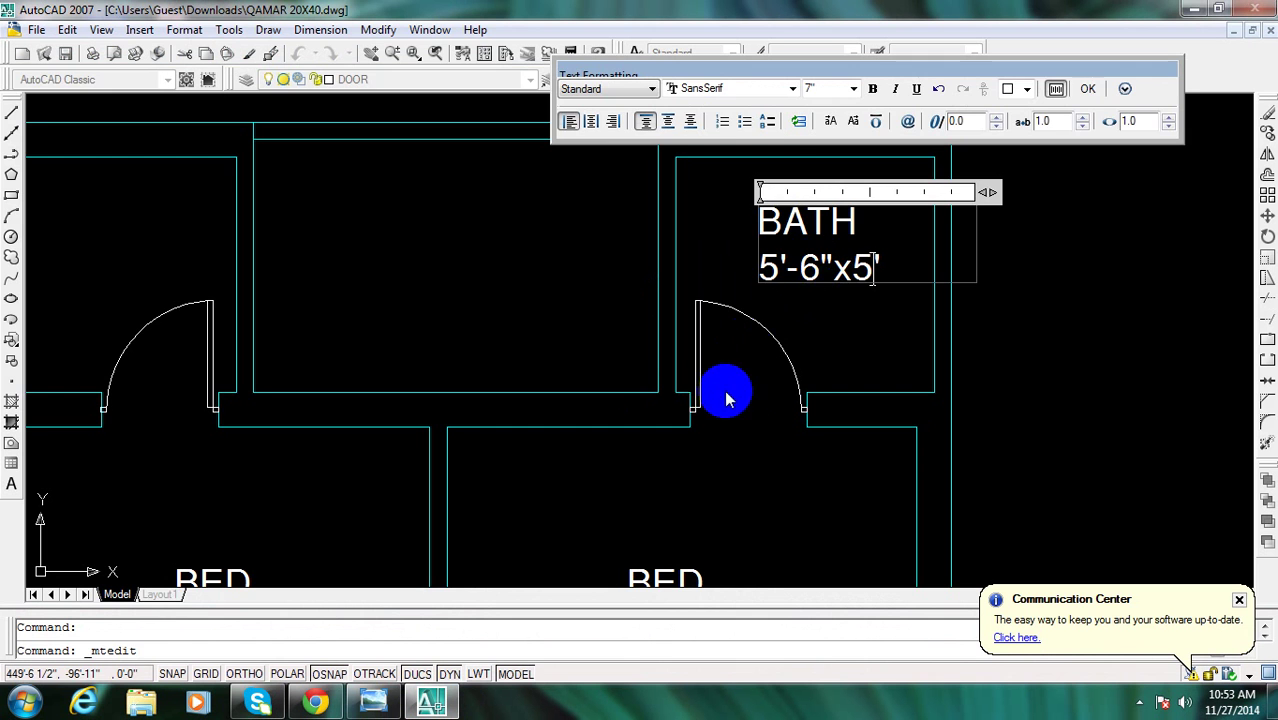
click(707, 335)
COPY the BATH 5'-6"x5' label into the left bath
middle_drag(707, 335, 807, 315)
text(o)
key(Return)
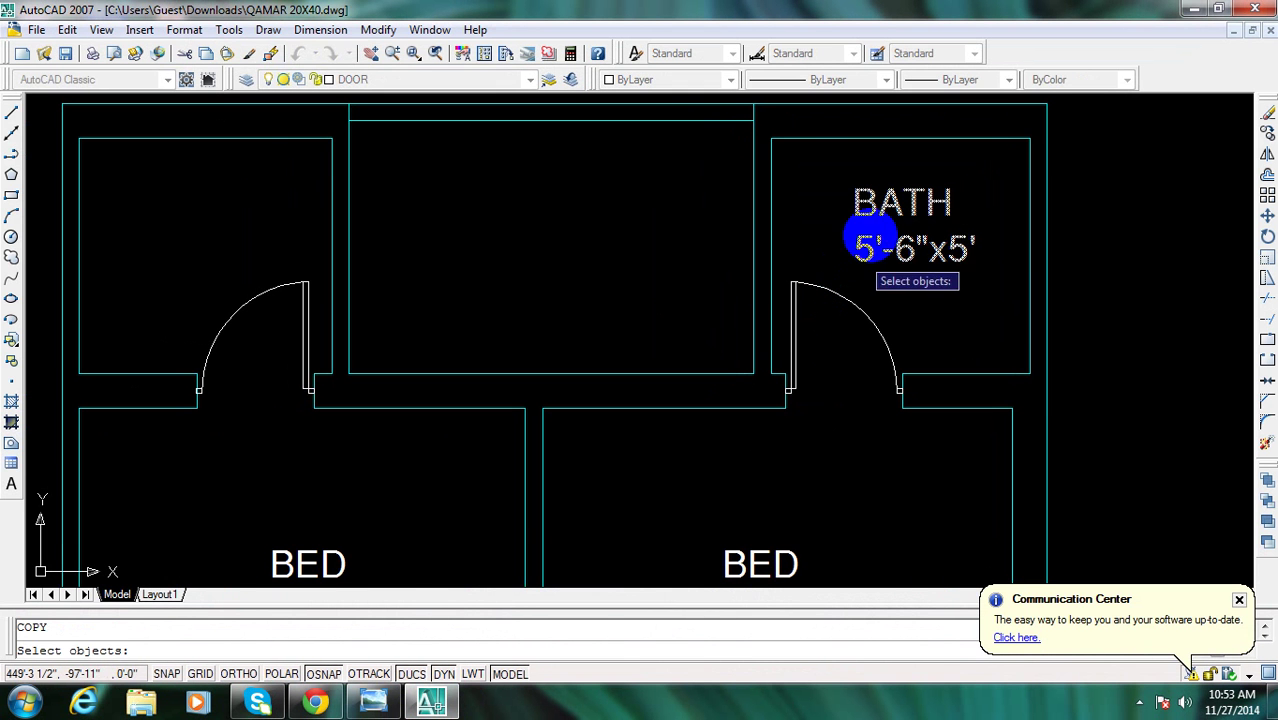
click(870, 250)
key(Return)
click(835, 257)
middle_drag(671, 328, 862, 343)
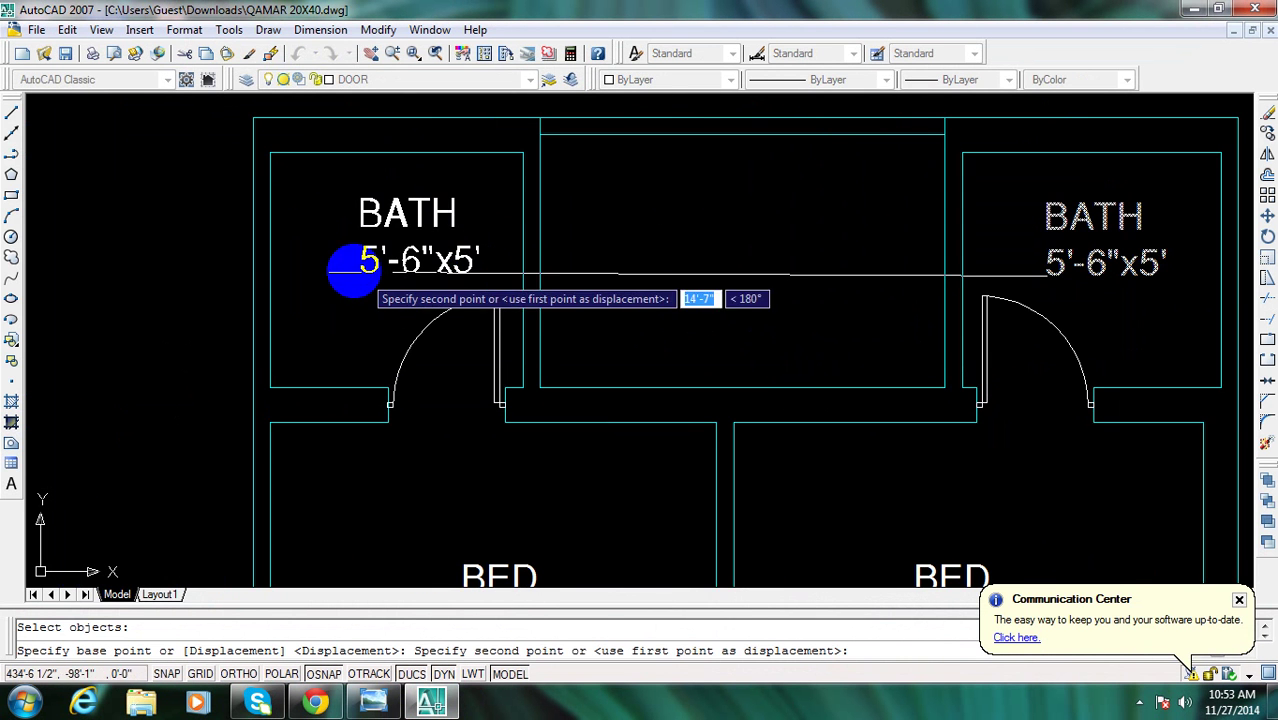
click(330, 266)
key(Escape)
Delete the inches so the left bath label reads BATH 5'x5'
click(373, 703)
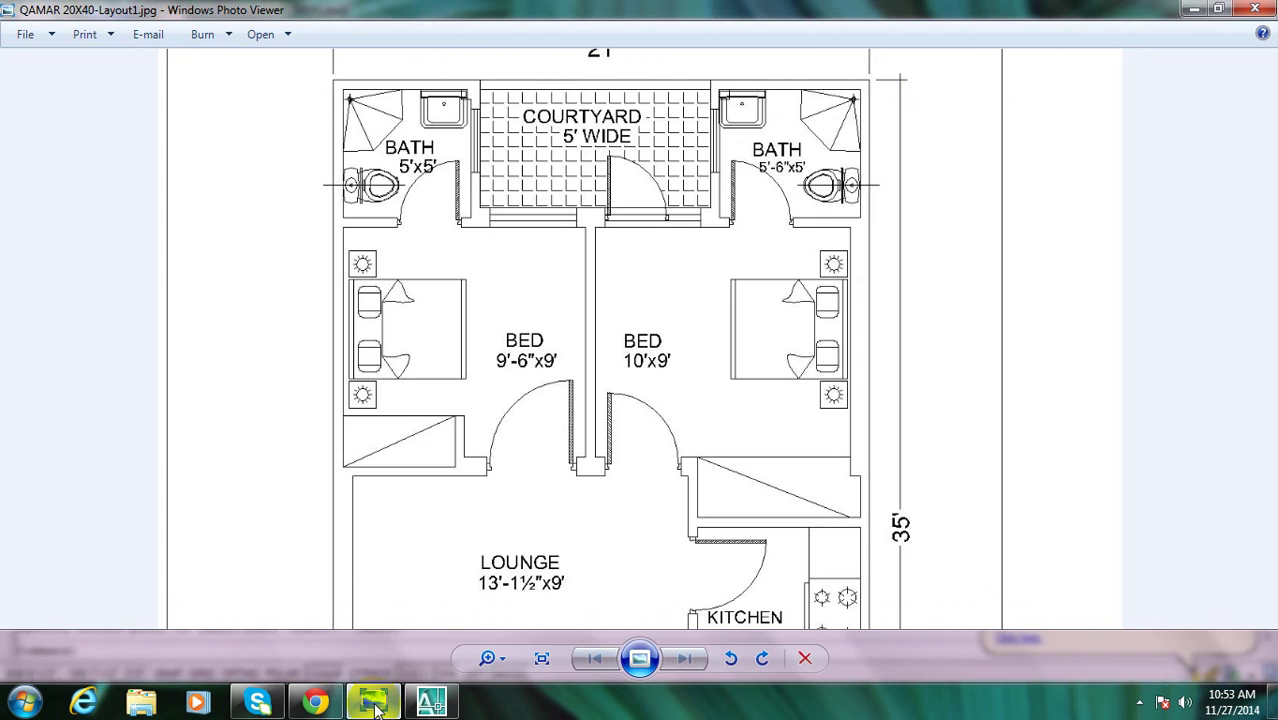
click(373, 703)
scroll(379, 277, up, 3)
click(371, 248)
double_click(400, 245)
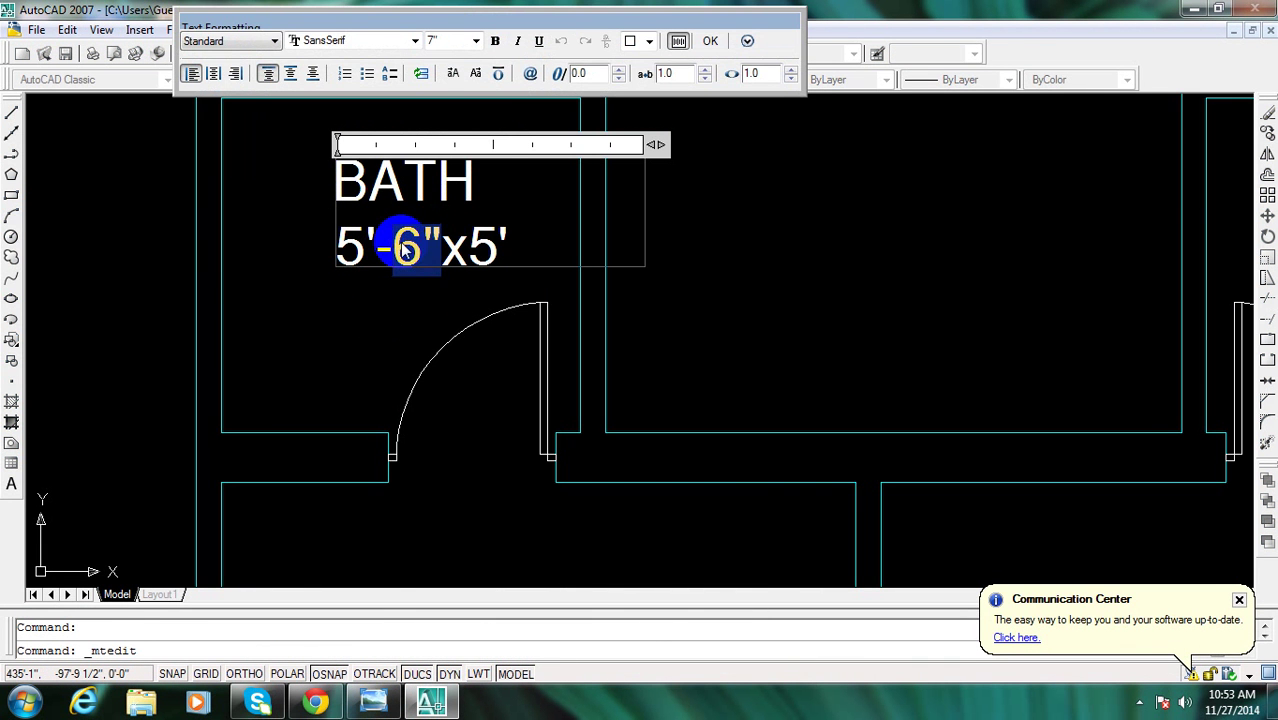
key(Delete)
click(377, 355)
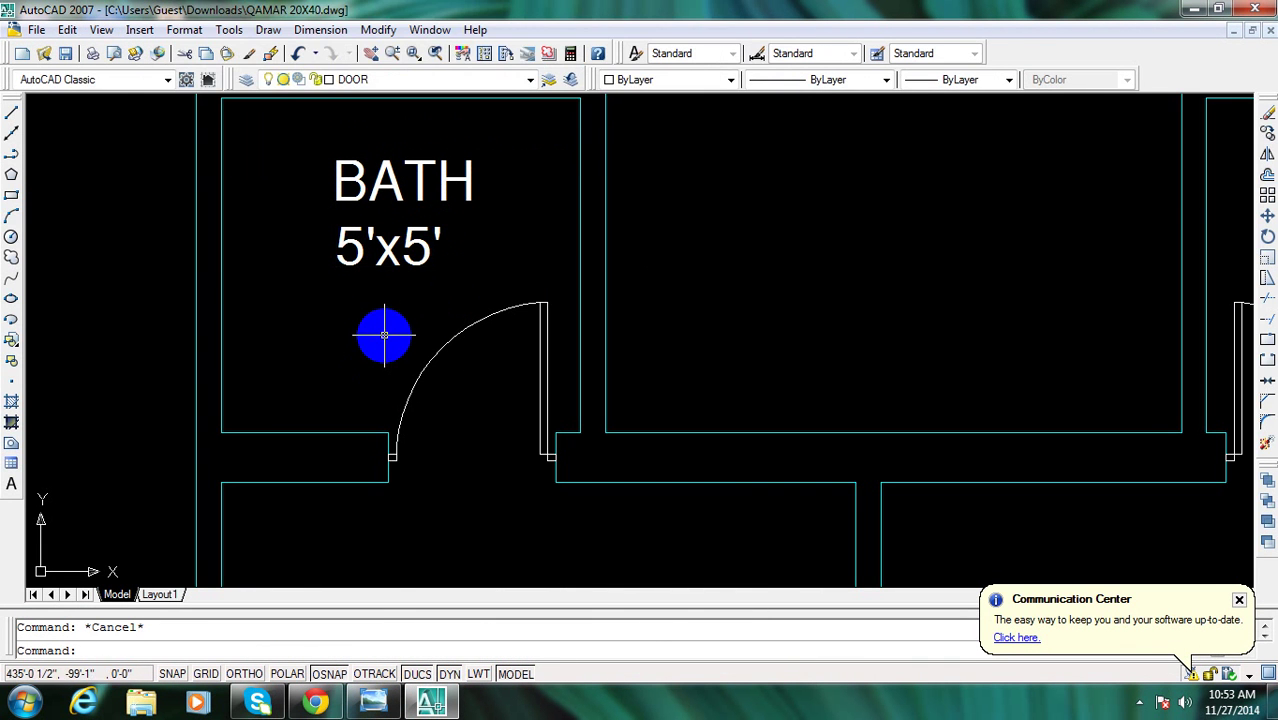
Begin another COPY and select the left BATH label
text(co)
key(Return)
double_click(390, 255)
Copy the BATH 5'x5' label into the middle courtyard room and compare with the reference plan
click(425, 250)
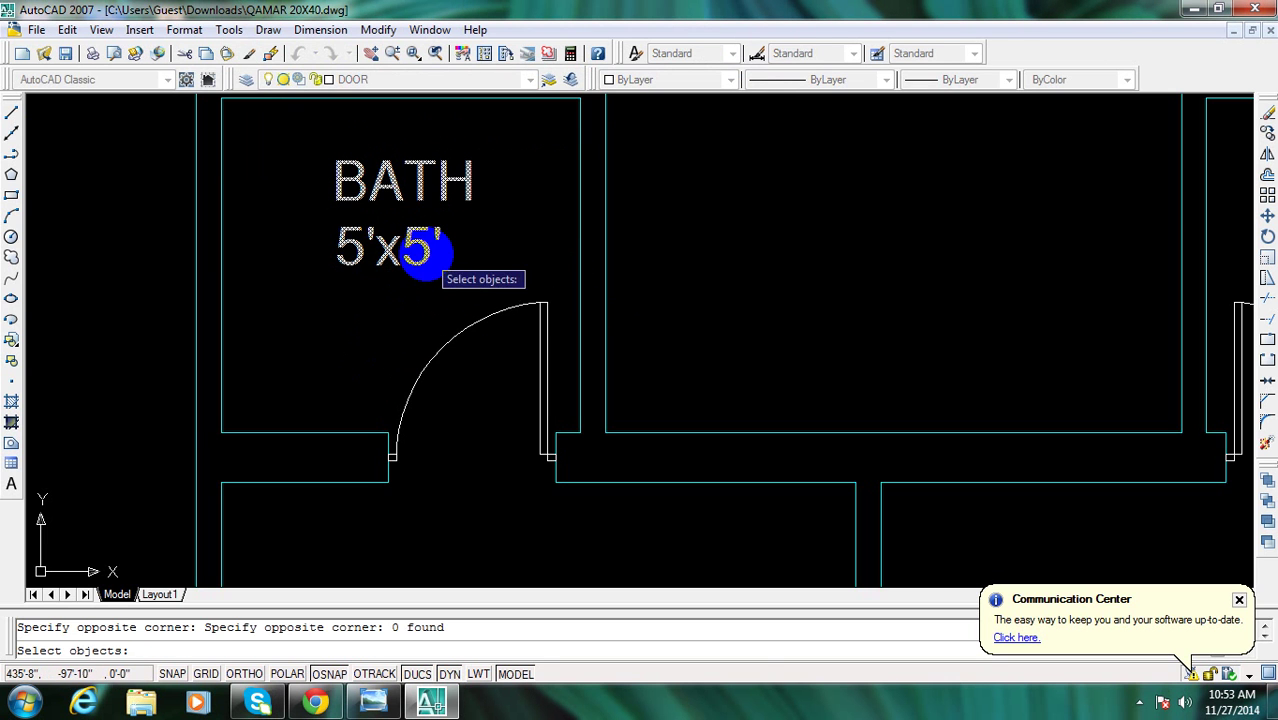
key(Return)
scroll(451, 242, down, 2)
click(451, 250)
scroll(662, 382, up, 2)
click(670, 470)
key(Escape)
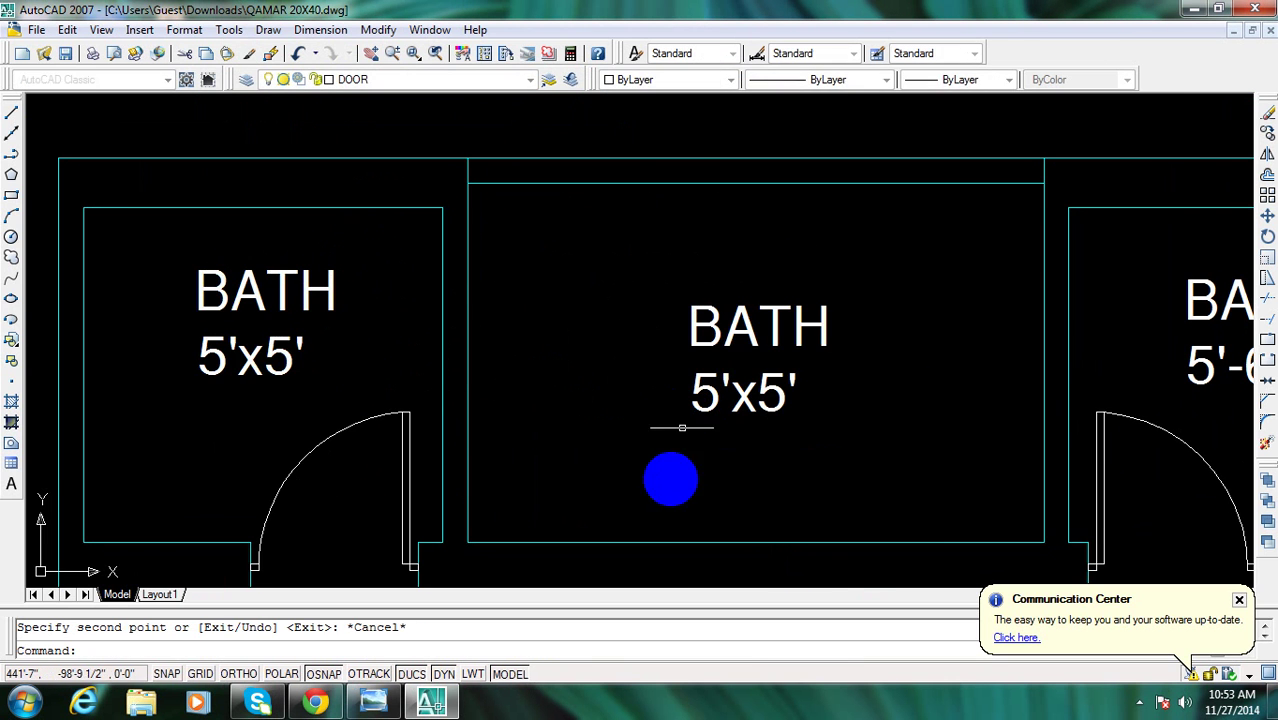
click(428, 702)
click(420, 702)
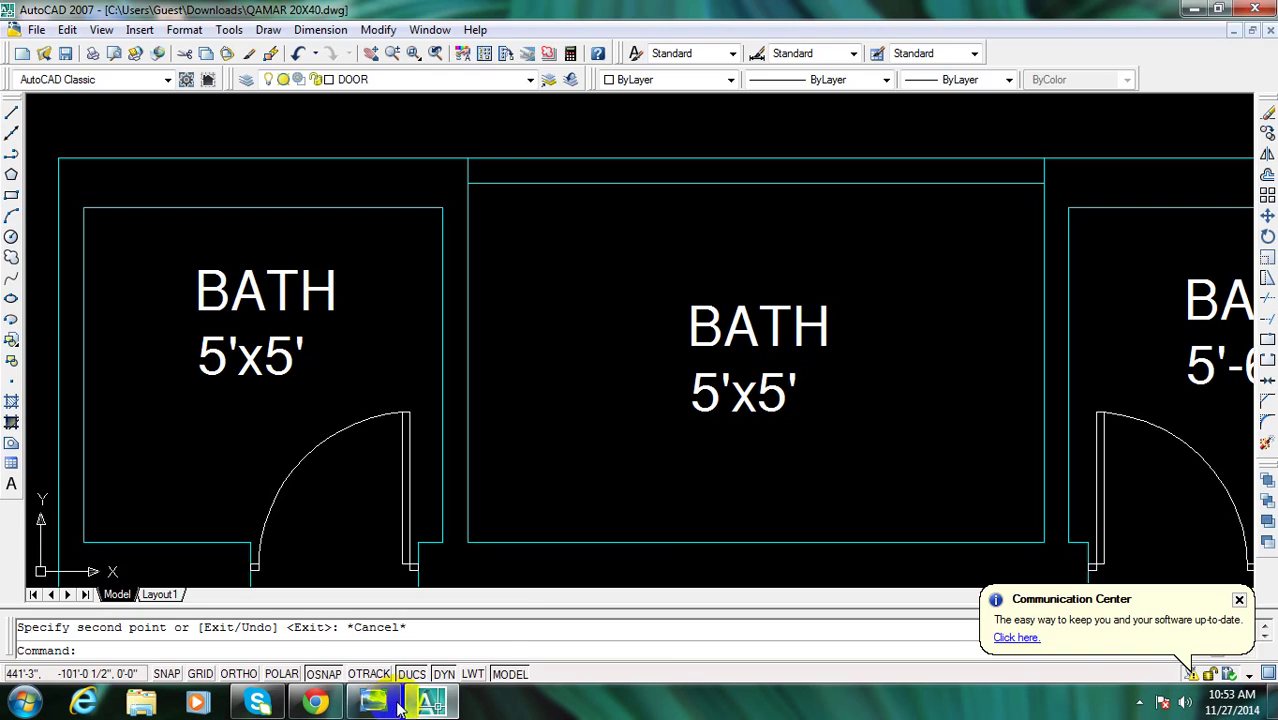
click(393, 707)
click(393, 707)
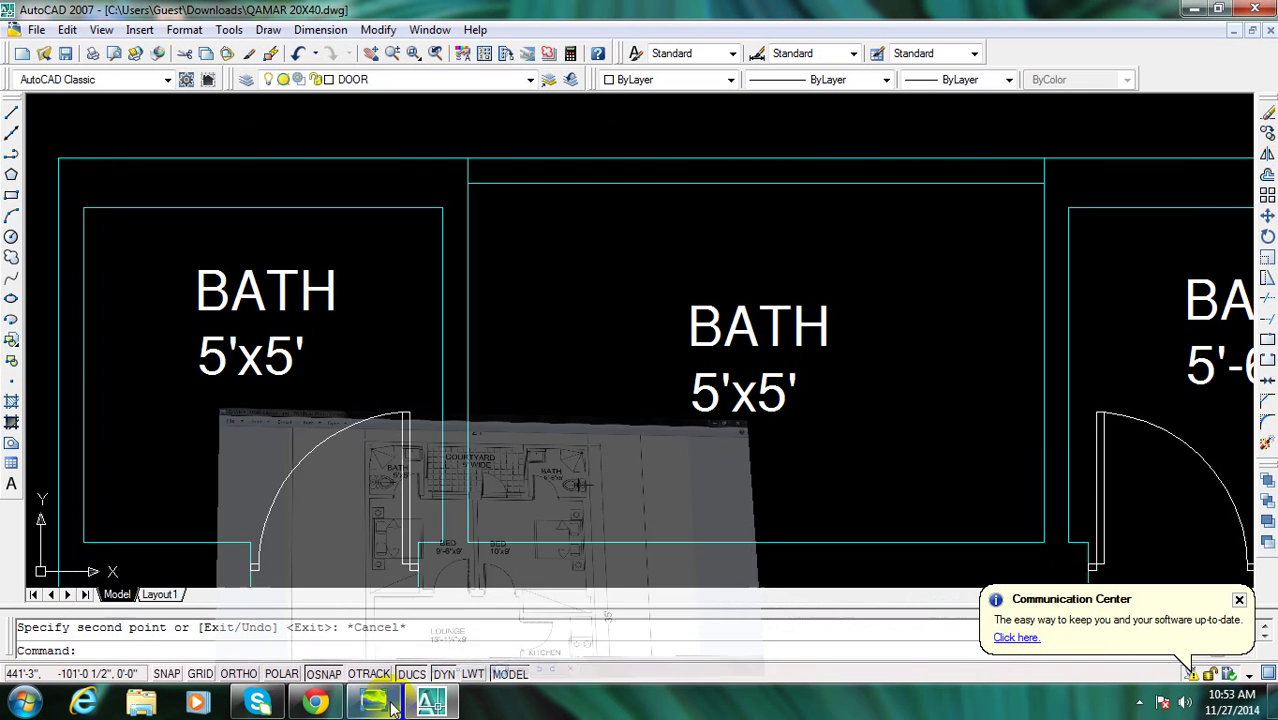
Edit the copied label to read COURTYARD 5' WIDE, deleting the x5' size part
double_click(750, 330)
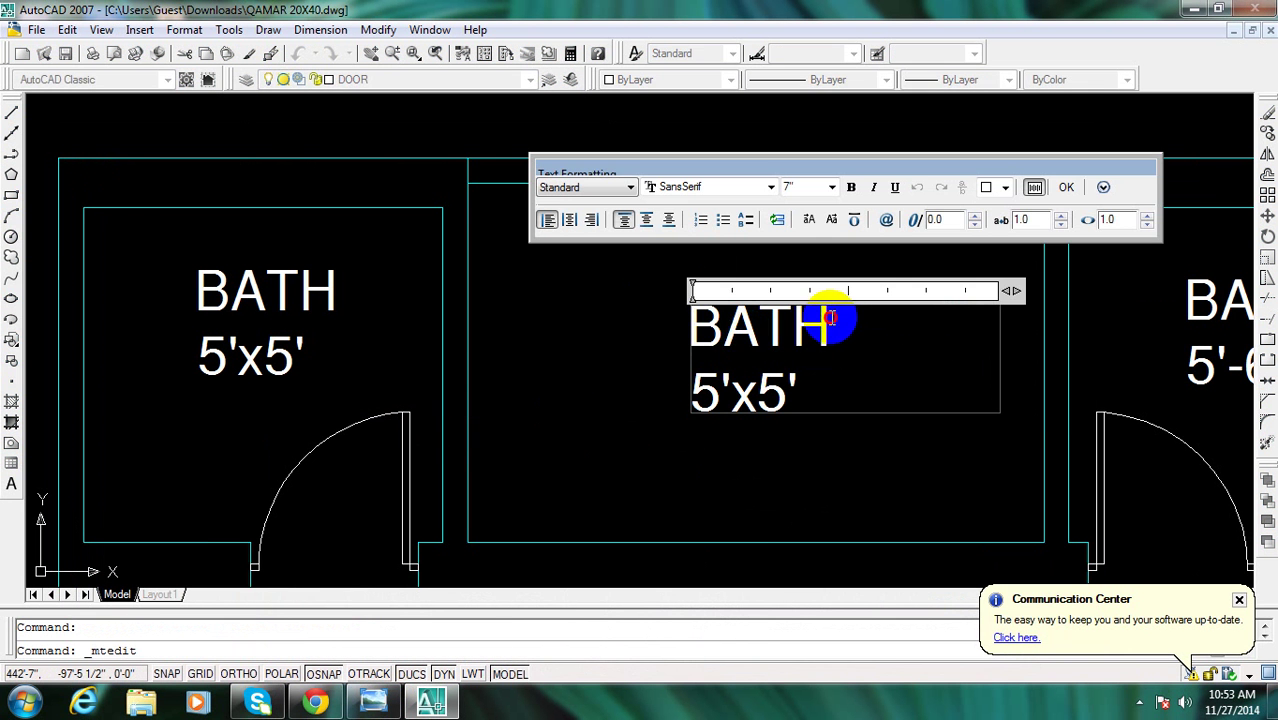
drag(830, 318, 698, 330)
text(COUR)
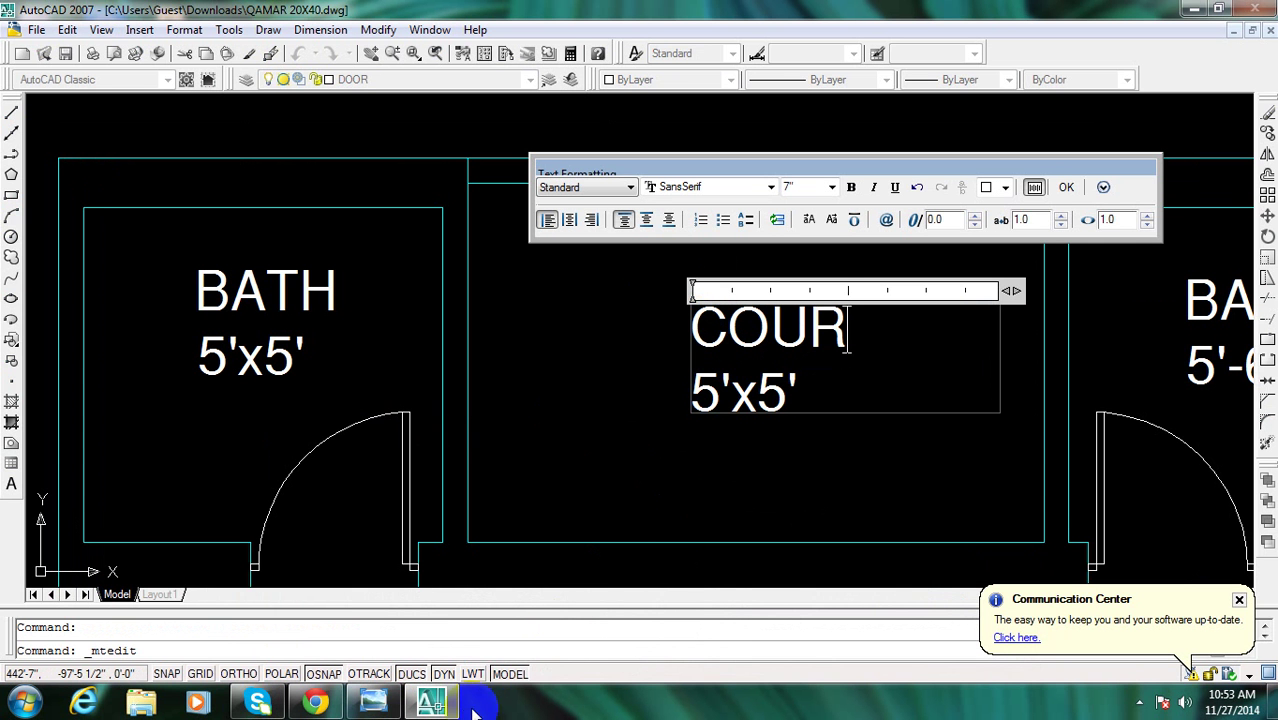
click(432, 703)
click(432, 703)
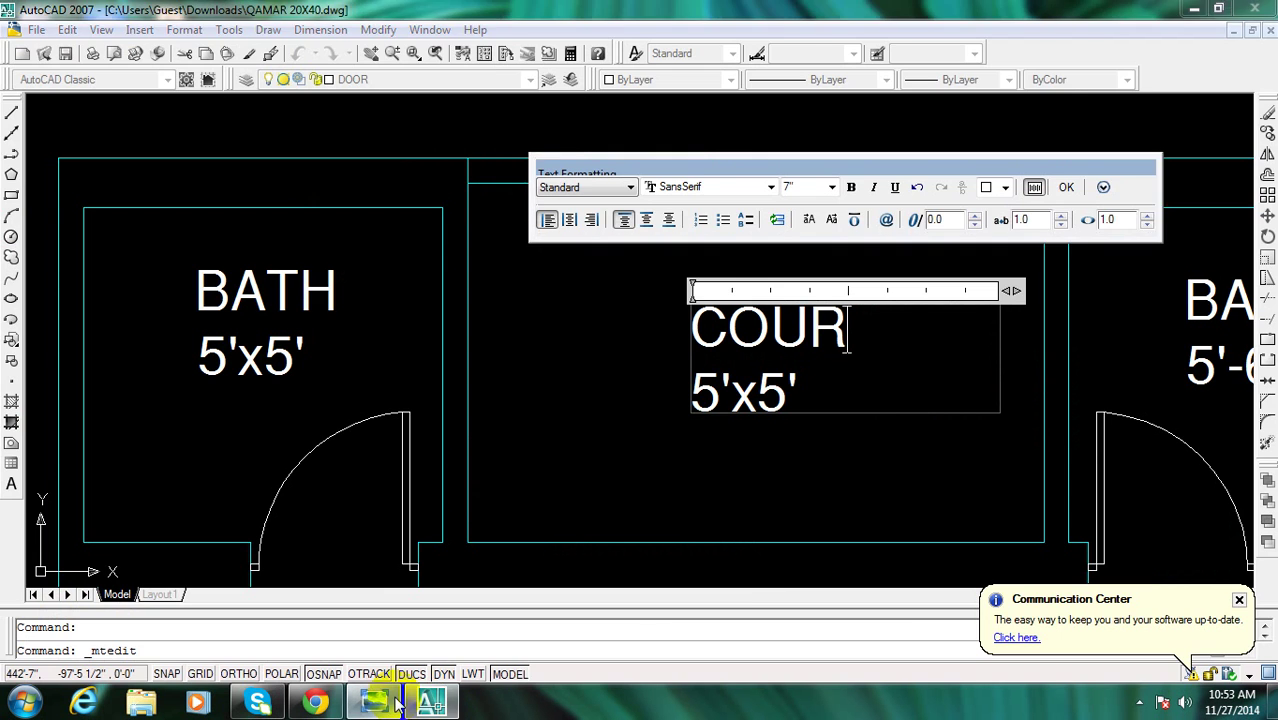
click(395, 703)
click(397, 703)
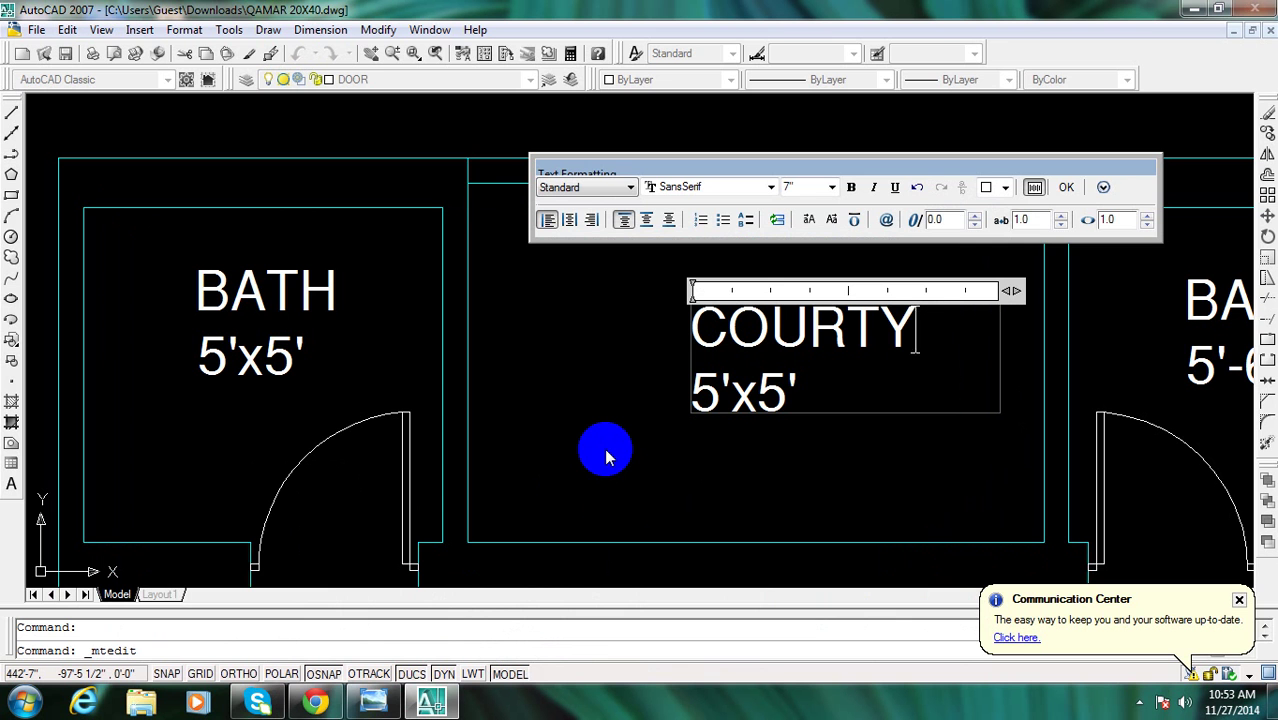
drag(760, 398, 790, 407)
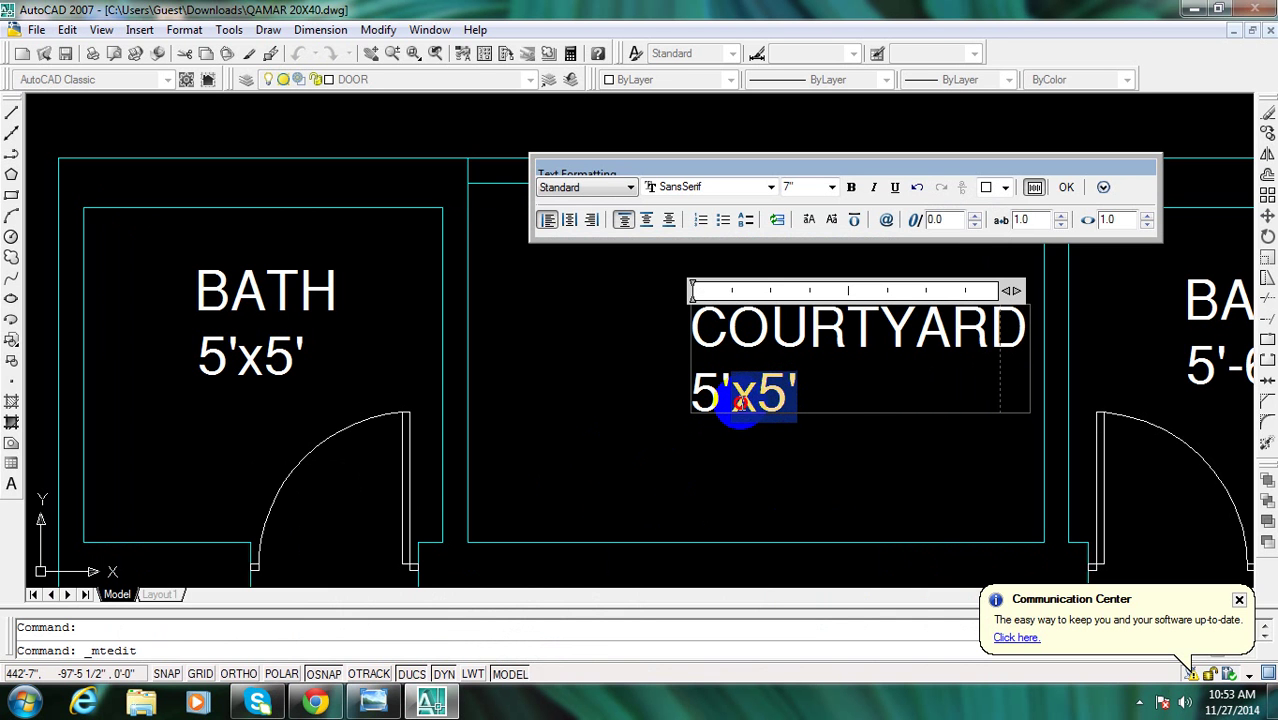
key(Delete)
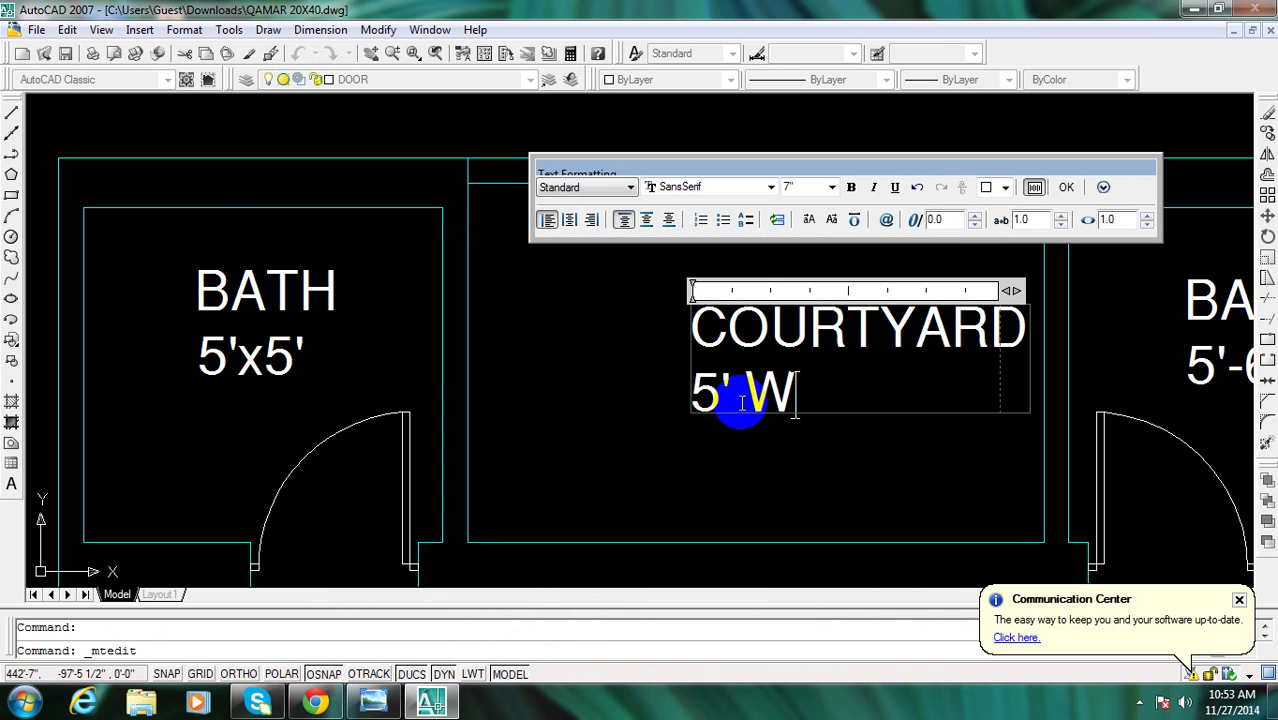
key(Escape)
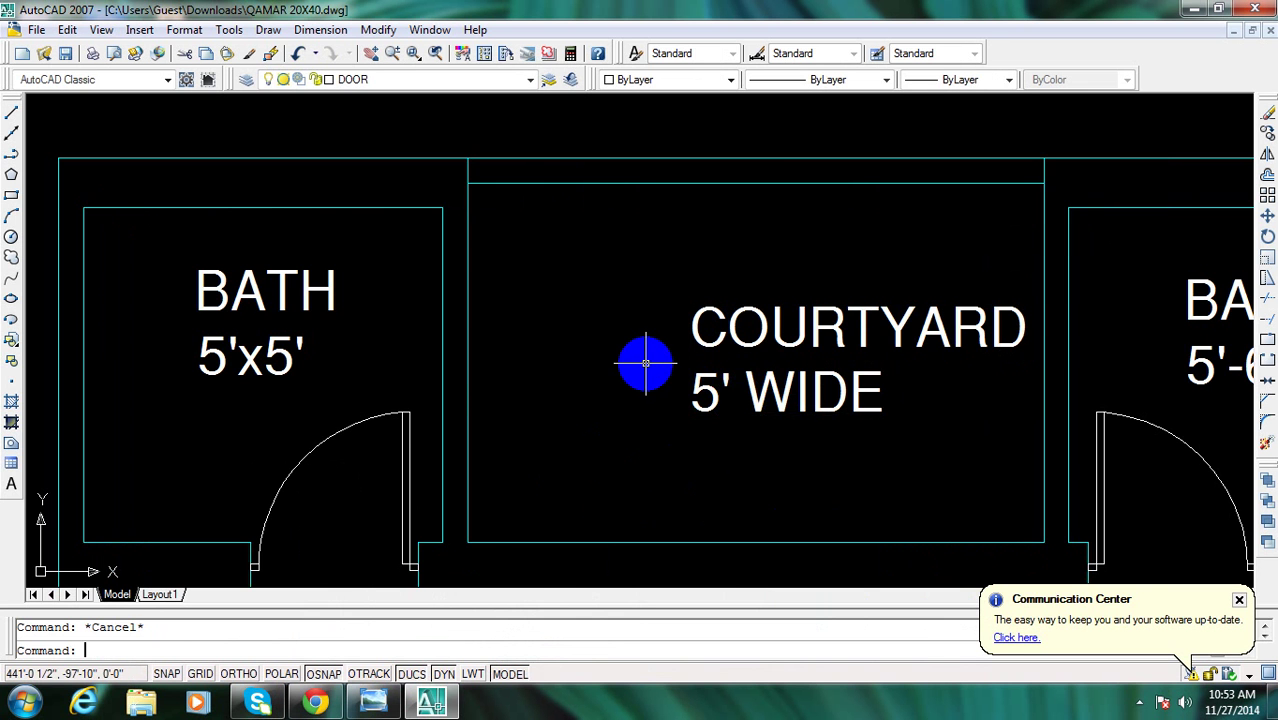
Move the COURTYARD 5' WIDE label left so it sits centred in the courtyard
scroll(645, 362, down, 2)
key(Return)
click(765, 429)
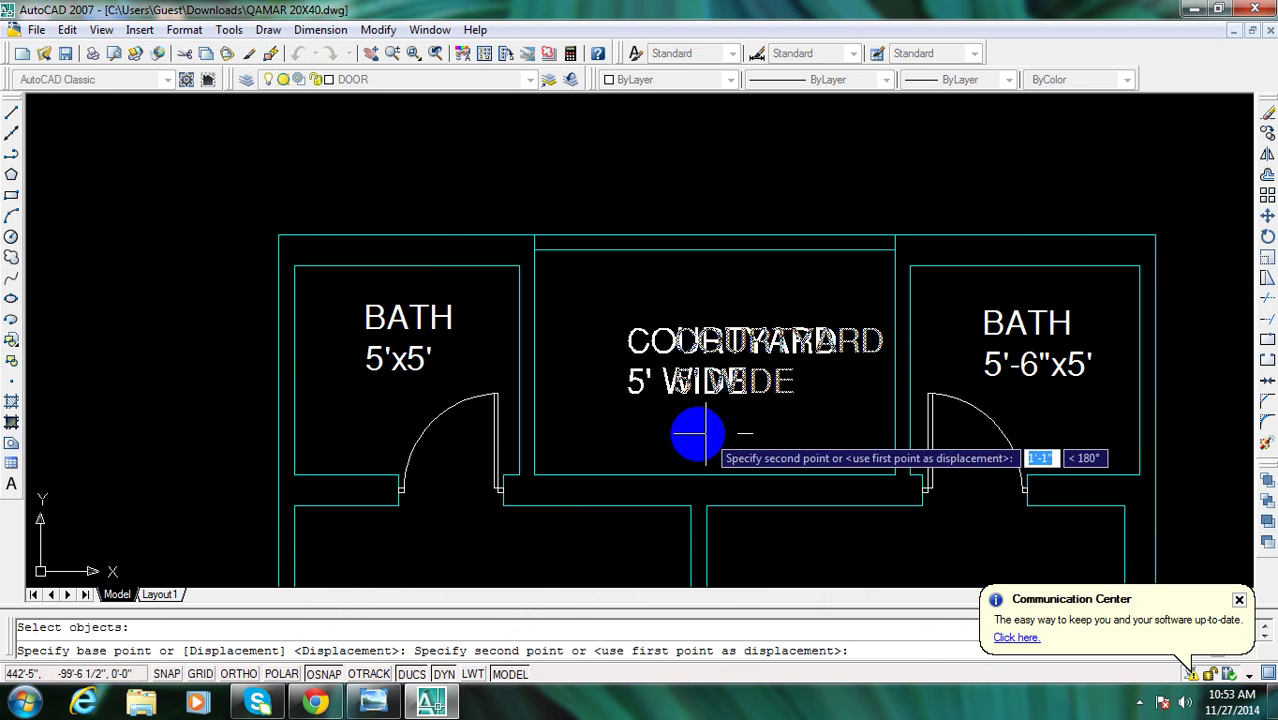
click(707, 426)
key(Escape)
middle_drag(650, 286, 645, 348)
click(606, 296)
key(Escape)
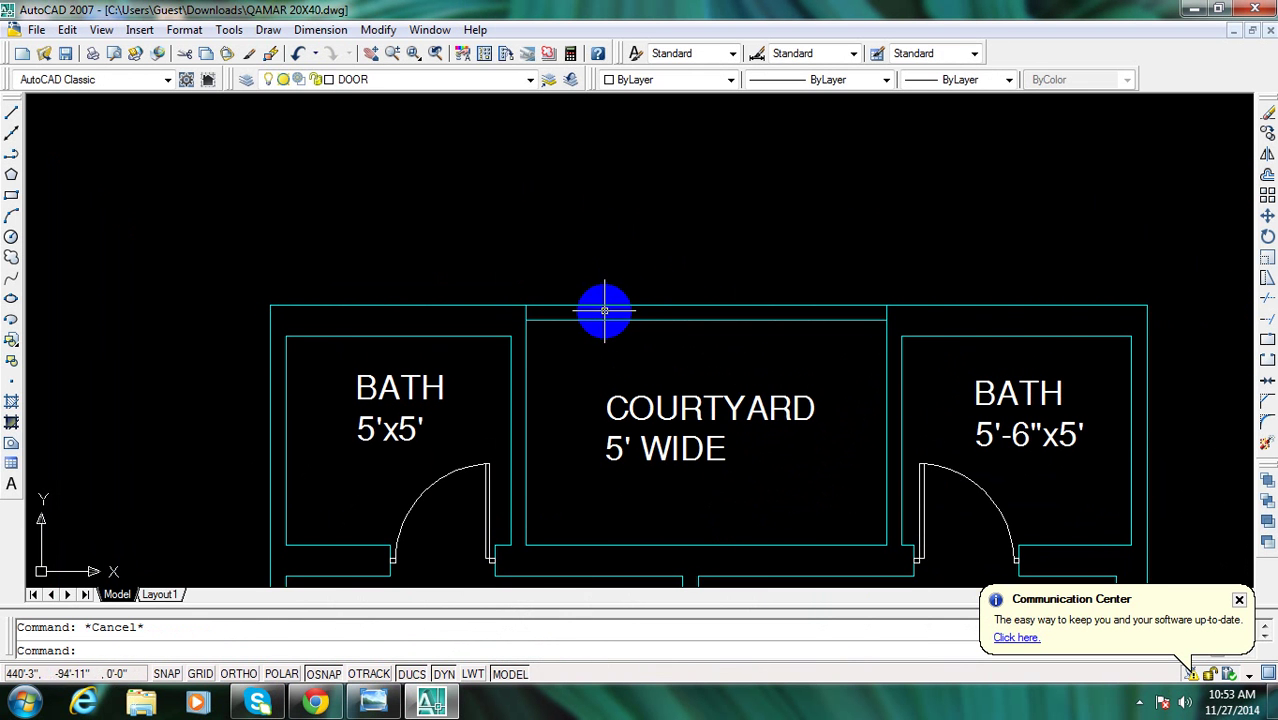
Begin copying the left bedroom label with the co command
scroll(614, 297, down, 2)
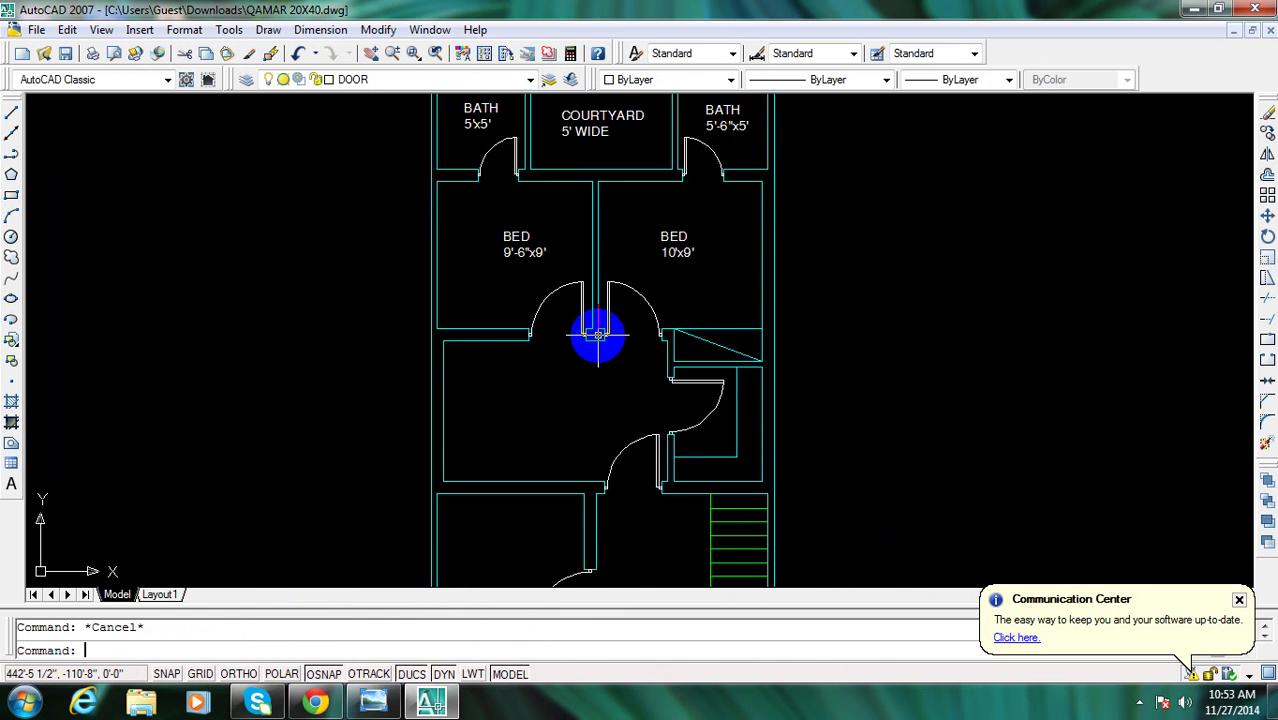
text(co)
key(Return)
scroll(593, 337, up, 4)
click(456, 177)
Copy the BED 9'-6"x9' label into the lounge
key(Return)
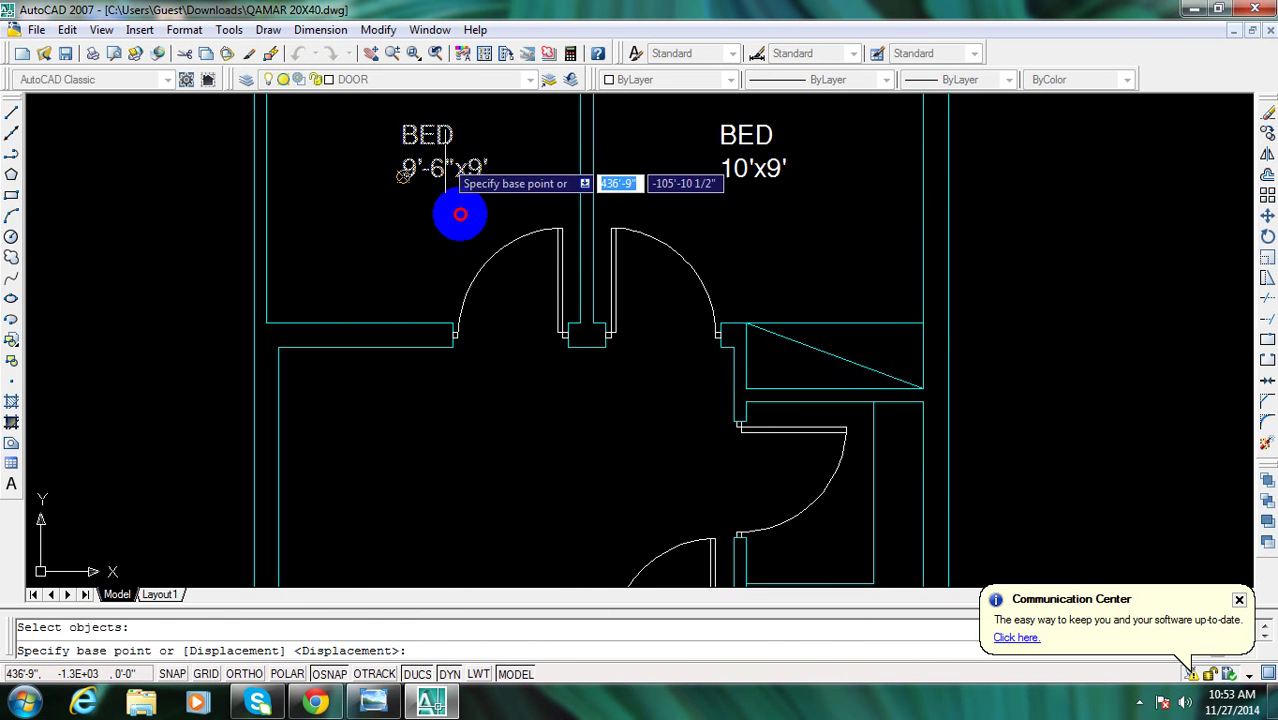
click(457, 206)
middle_drag(476, 404, 470, 298)
key(Escape)
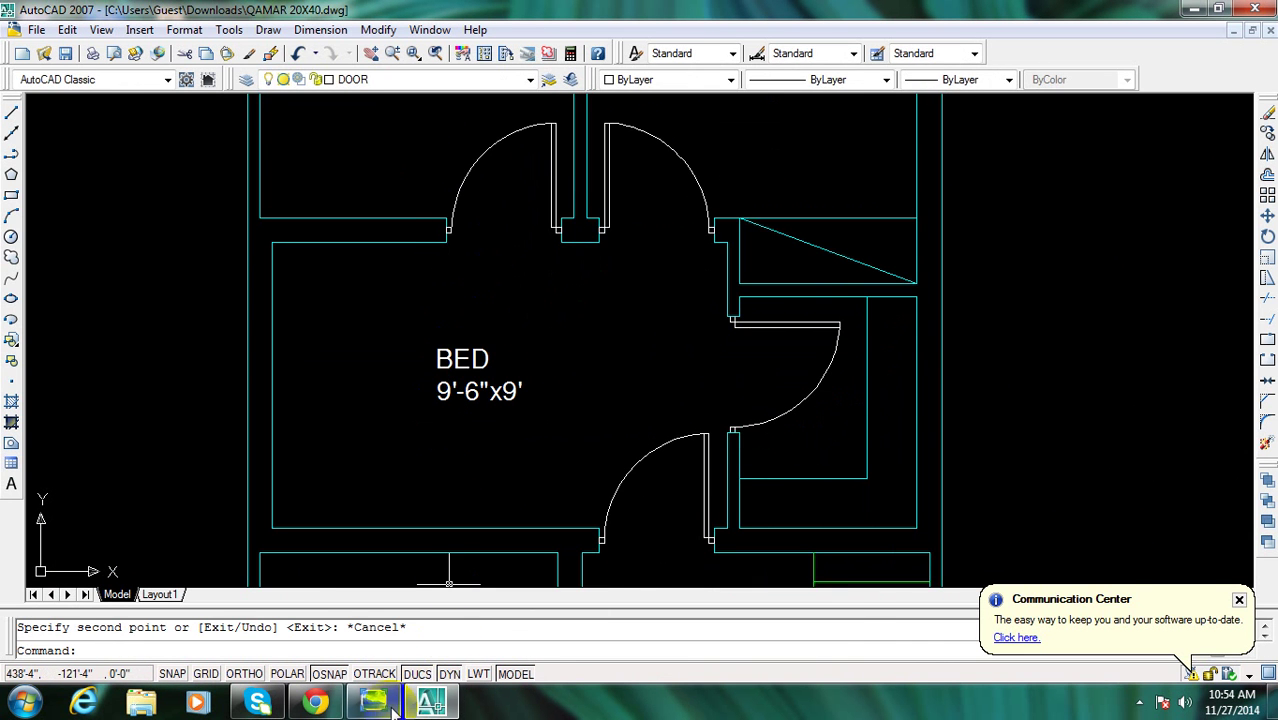
click(390, 708)
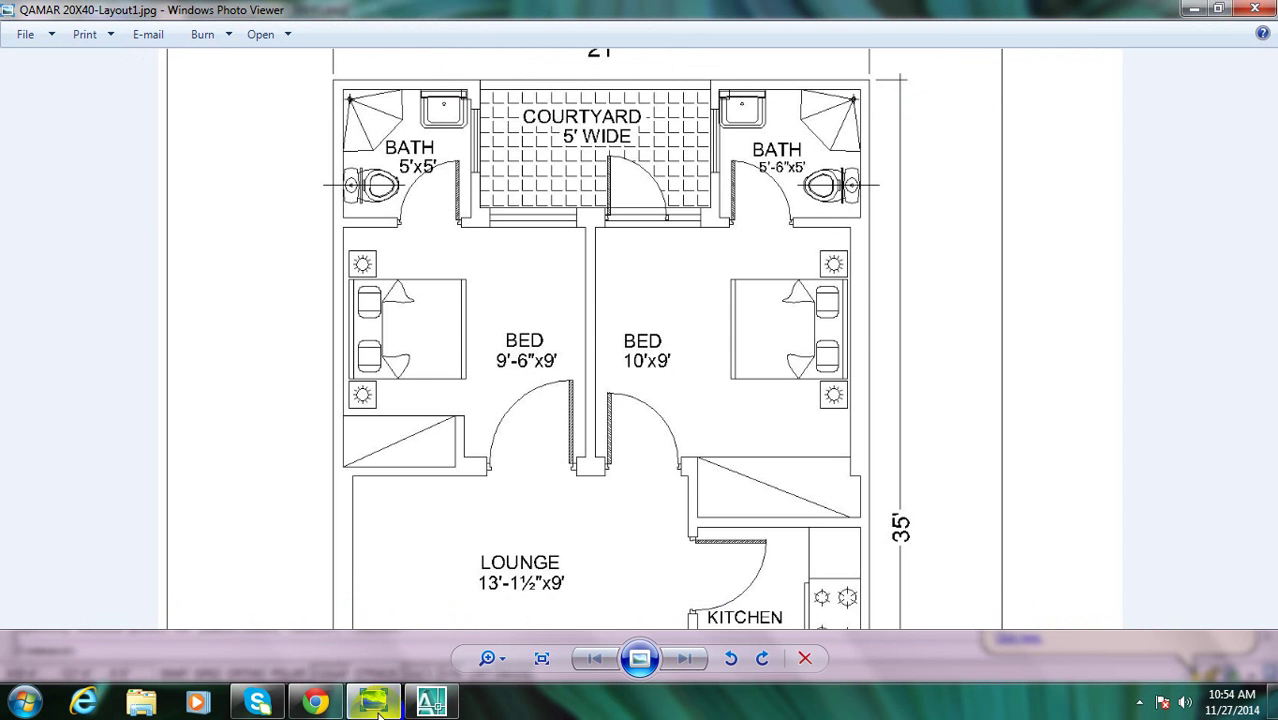
click(431, 700)
scroll(456, 385, up, 2)
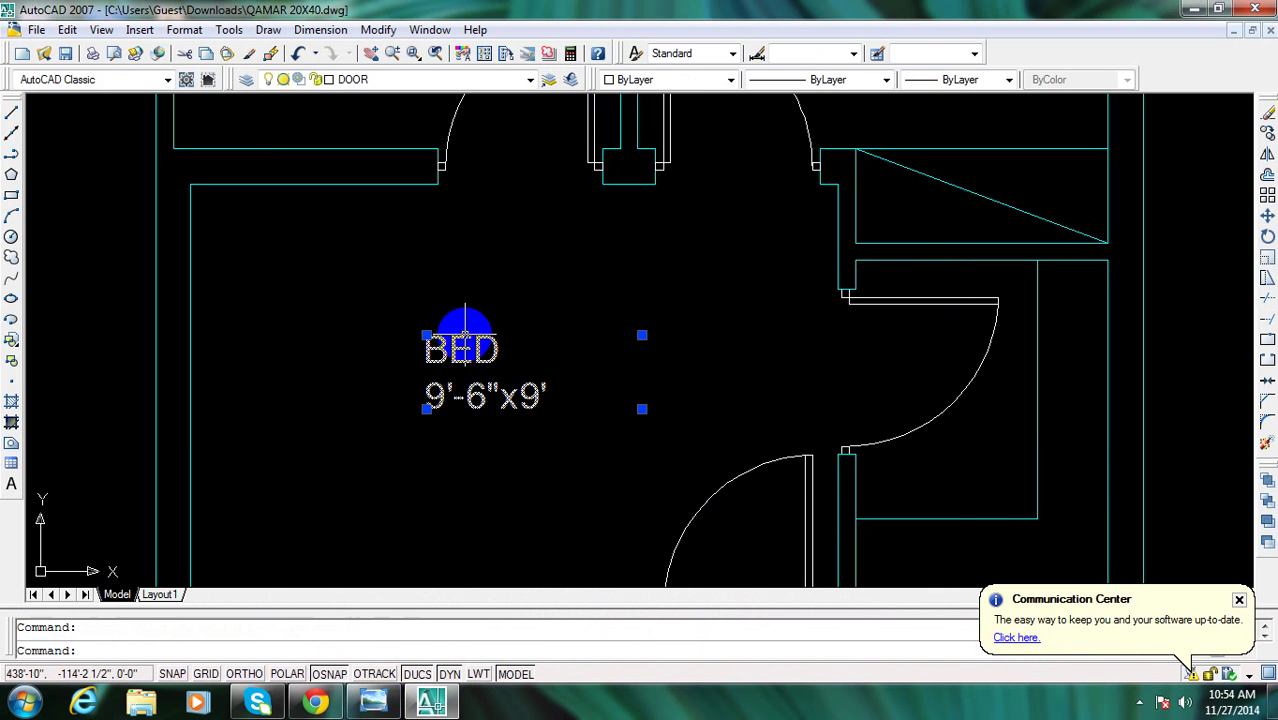
Change the copied label to LOUNGE 13'-1½"x9' and check it against the reference plan
double_click(450, 345)
drag(552, 354, 410, 348)
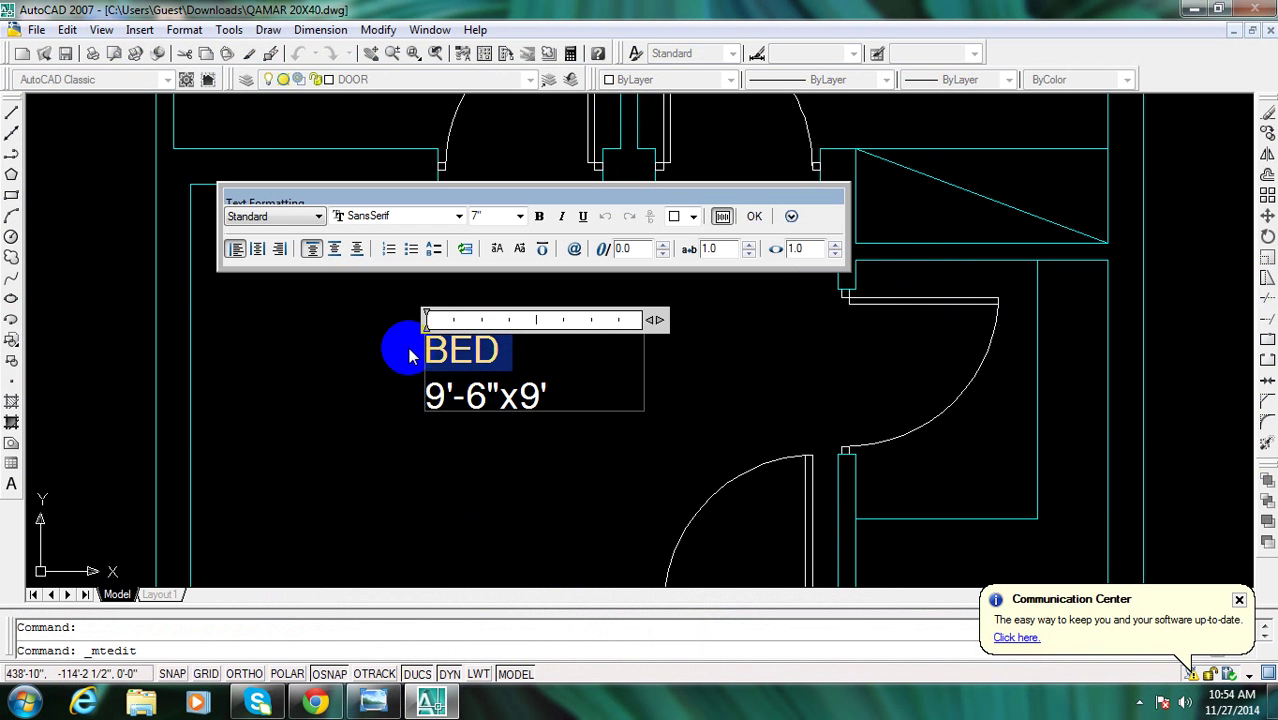
text(LOUNGE)
key(Return)
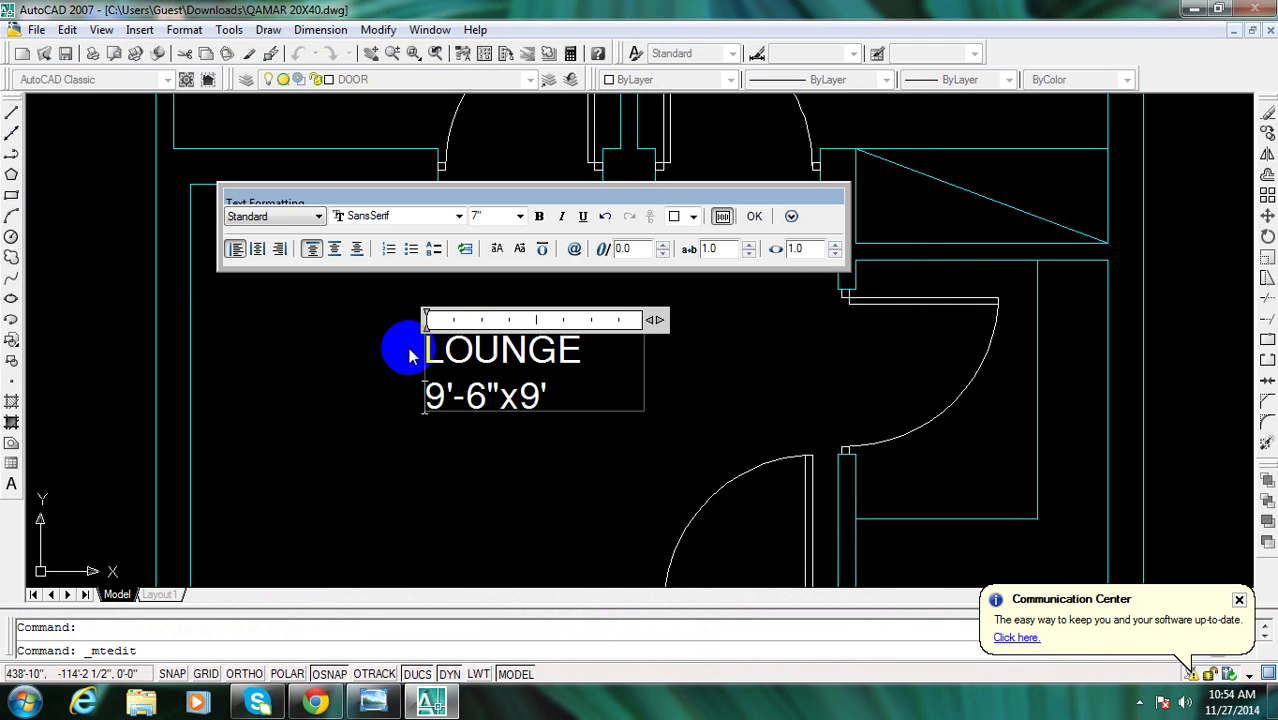
click(447, 386)
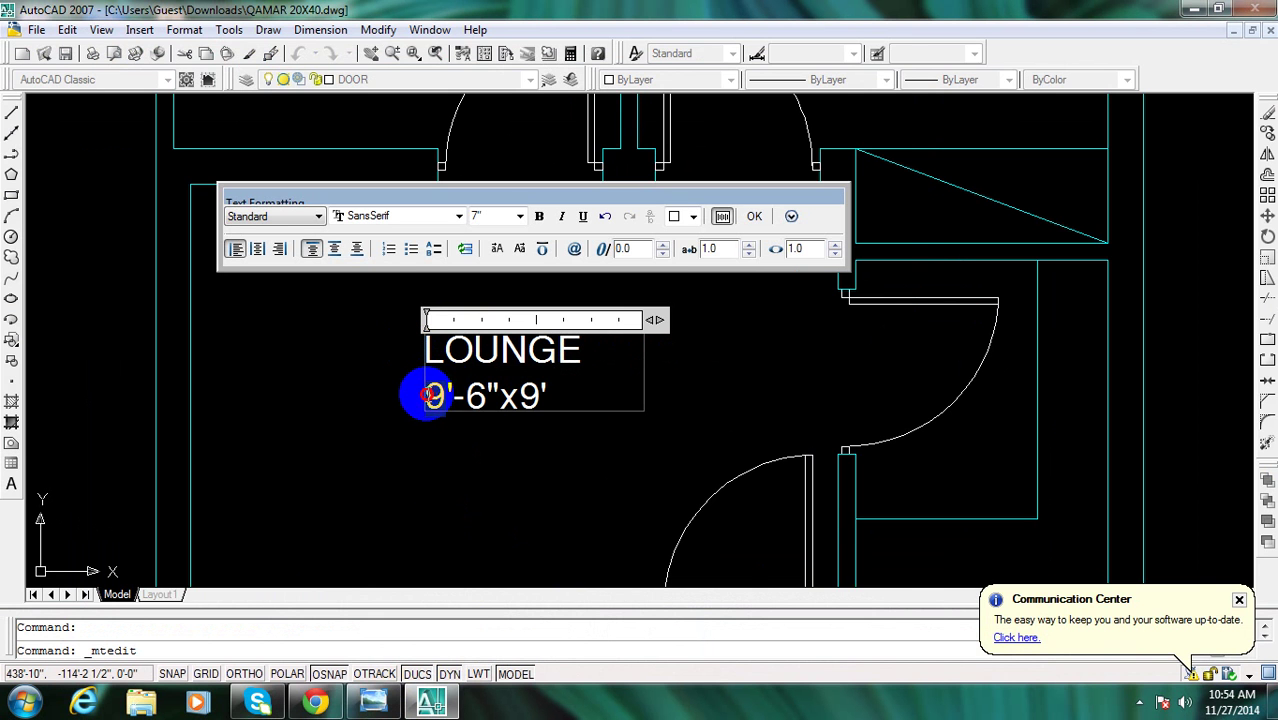
text(13)
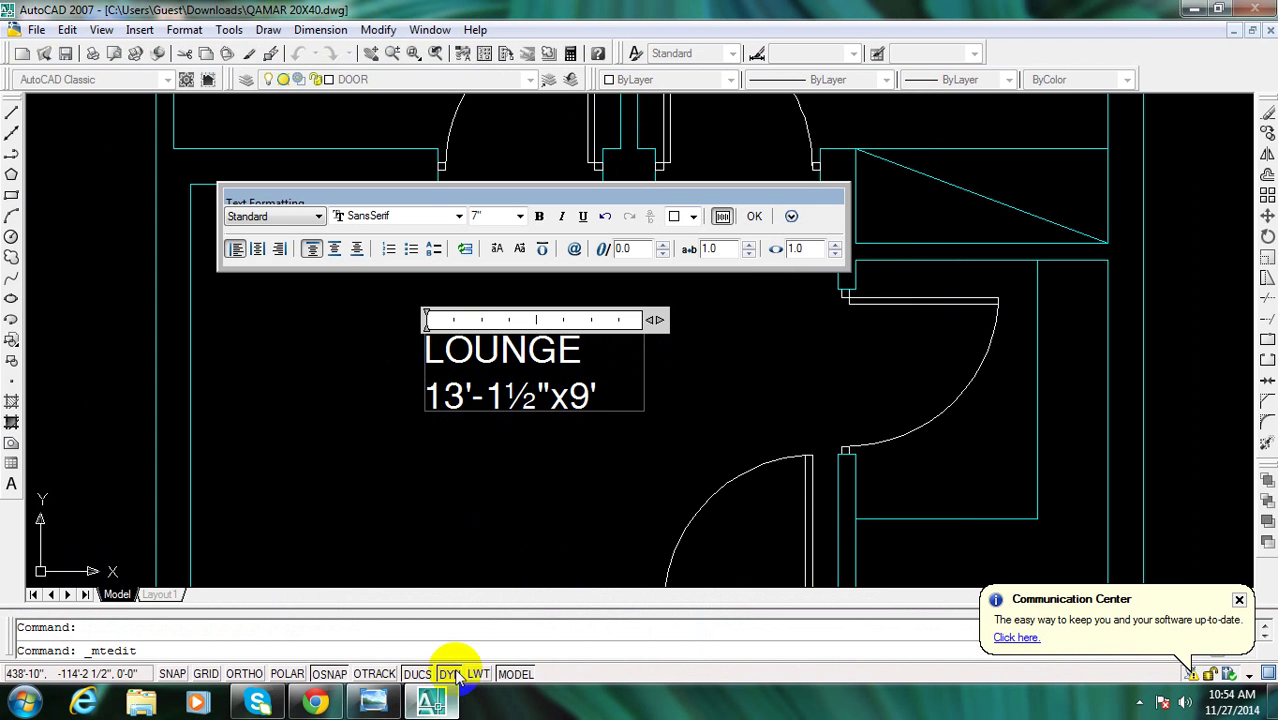
click(472, 590)
click(431, 702)
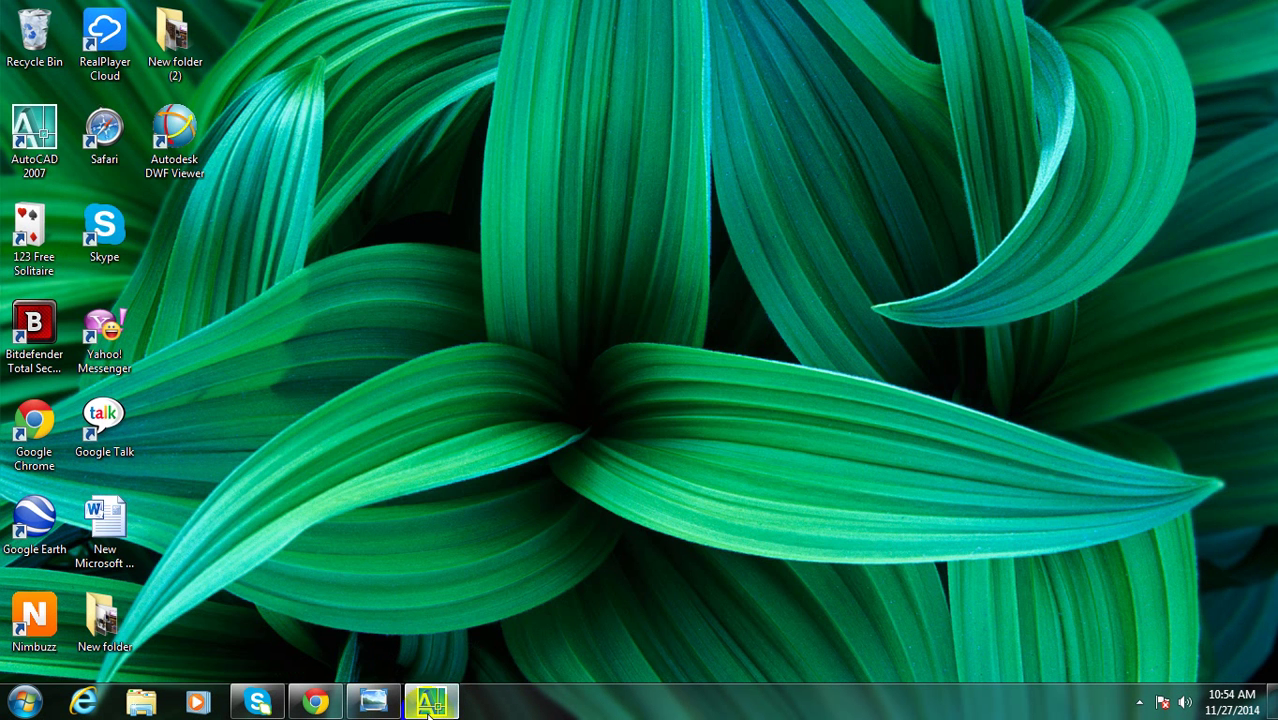
click(431, 705)
click(378, 702)
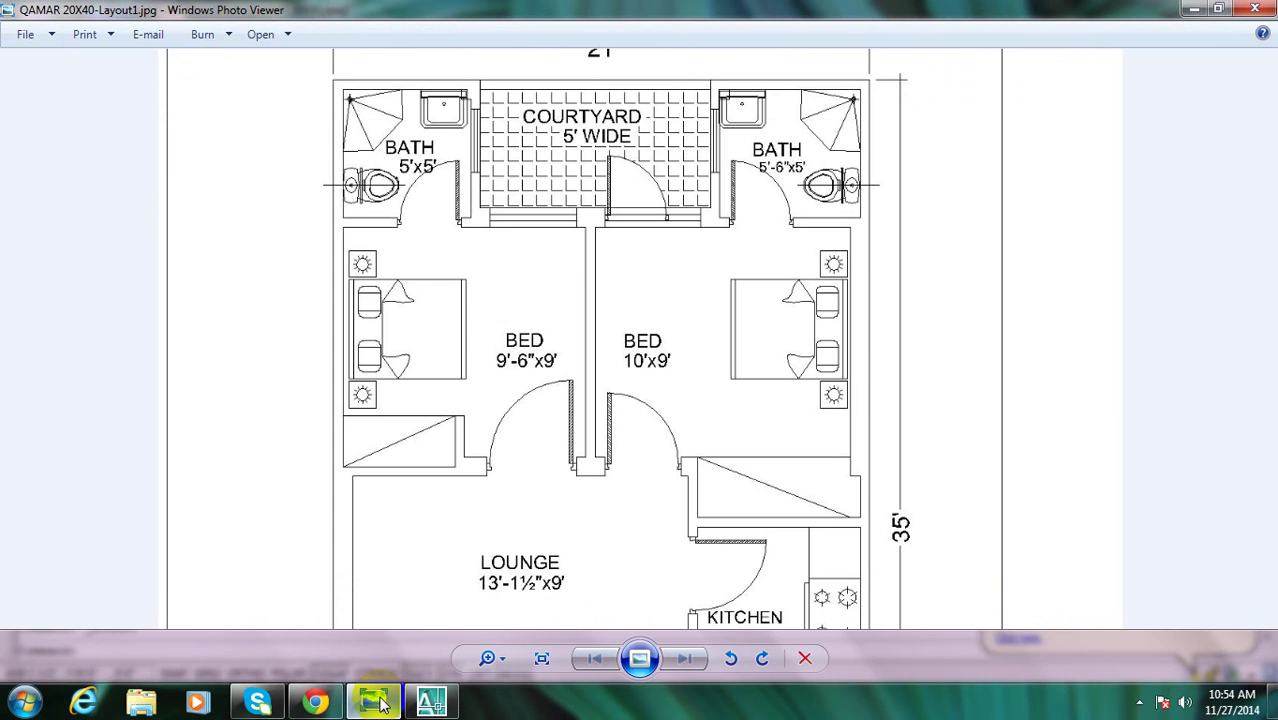
click(378, 702)
scroll(549, 483, down, 3)
scroll(541, 390, up, 1)
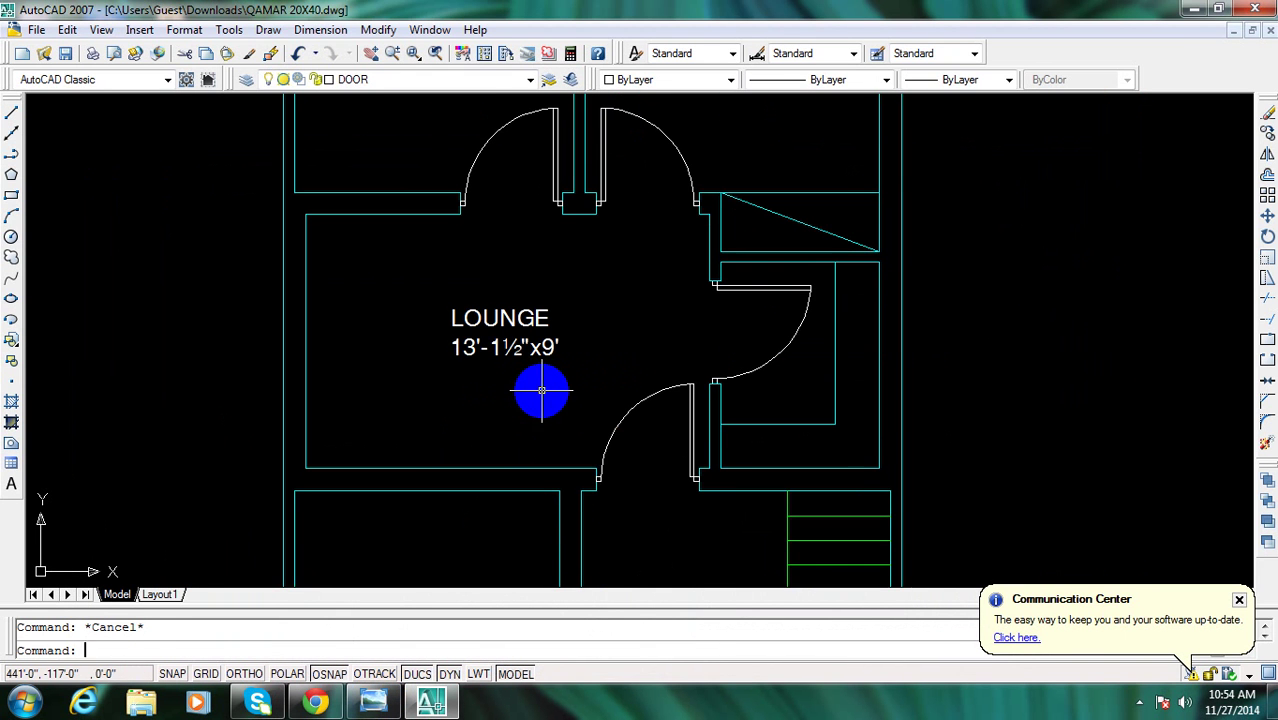
Copy the BED 10'x9' label into the kitchen beside the lounge
middle_drag(609, 331, 599, 428)
text(co)
key(Return)
click(693, 151)
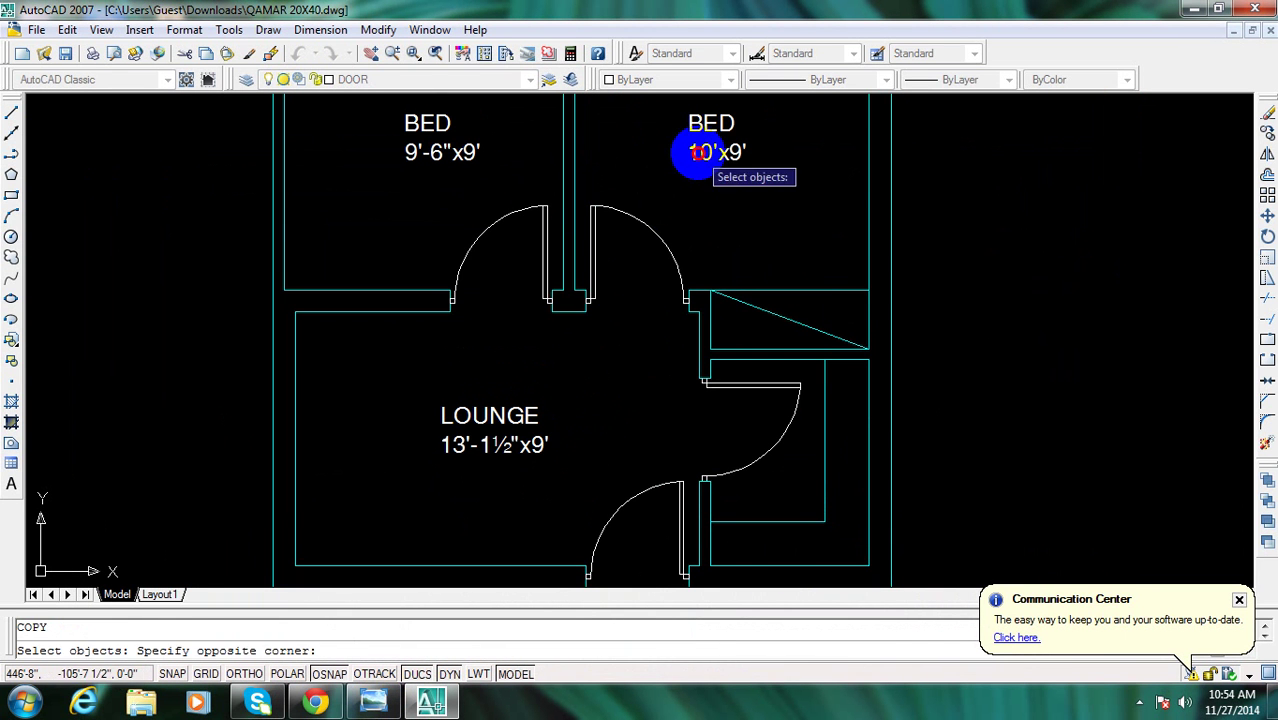
click(725, 313)
click(699, 148)
key(Return)
click(717, 228)
scroll(730, 445, up, 2)
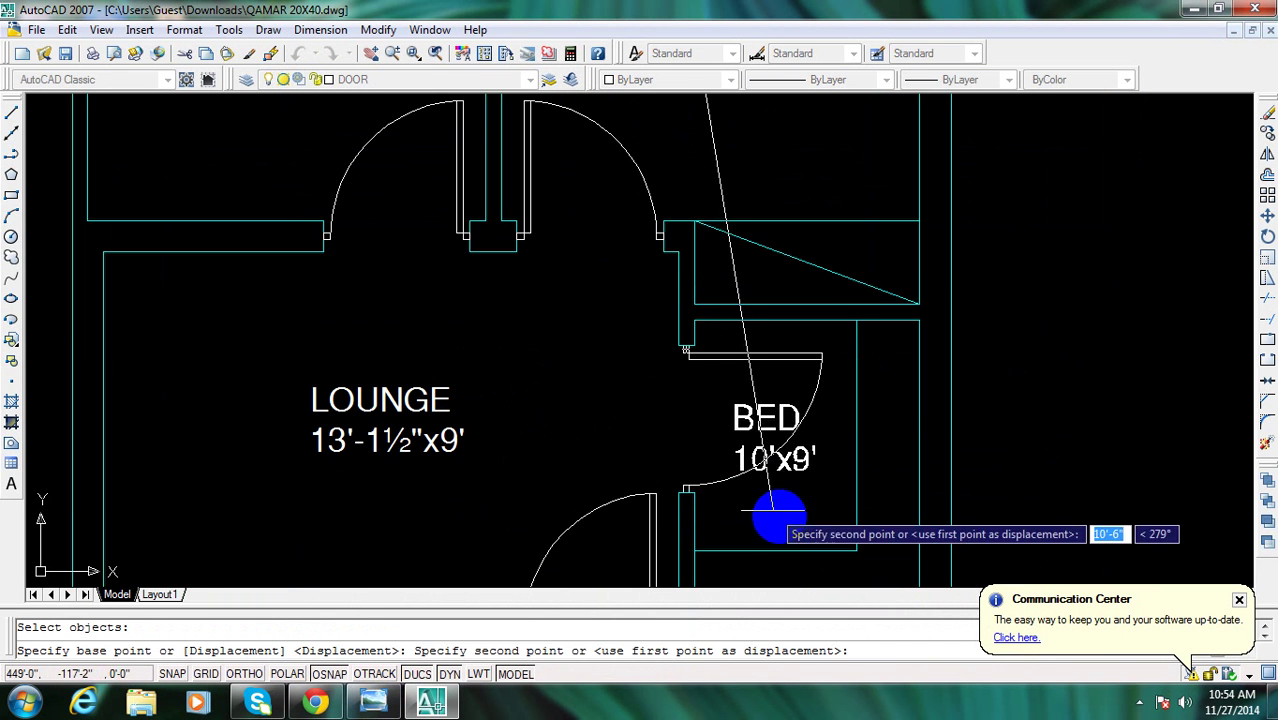
click(814, 548)
middle_drag(798, 560, 699, 490)
key(Escape)
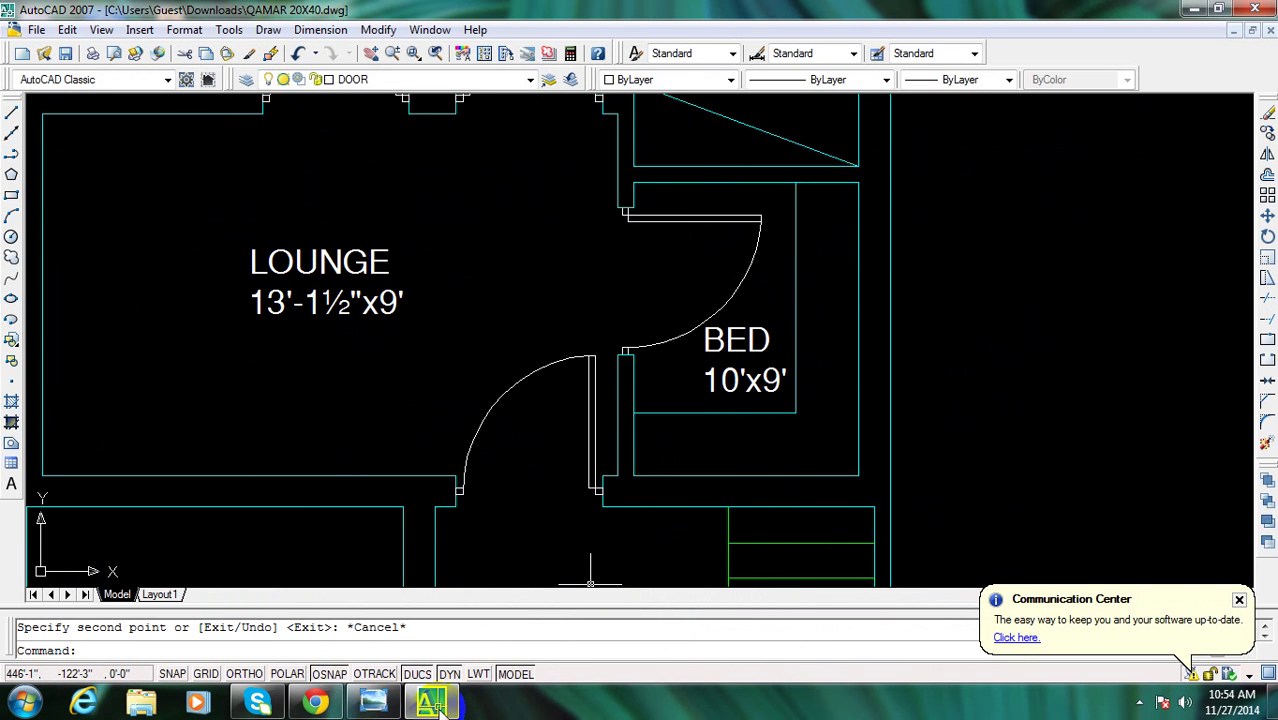
click(375, 703)
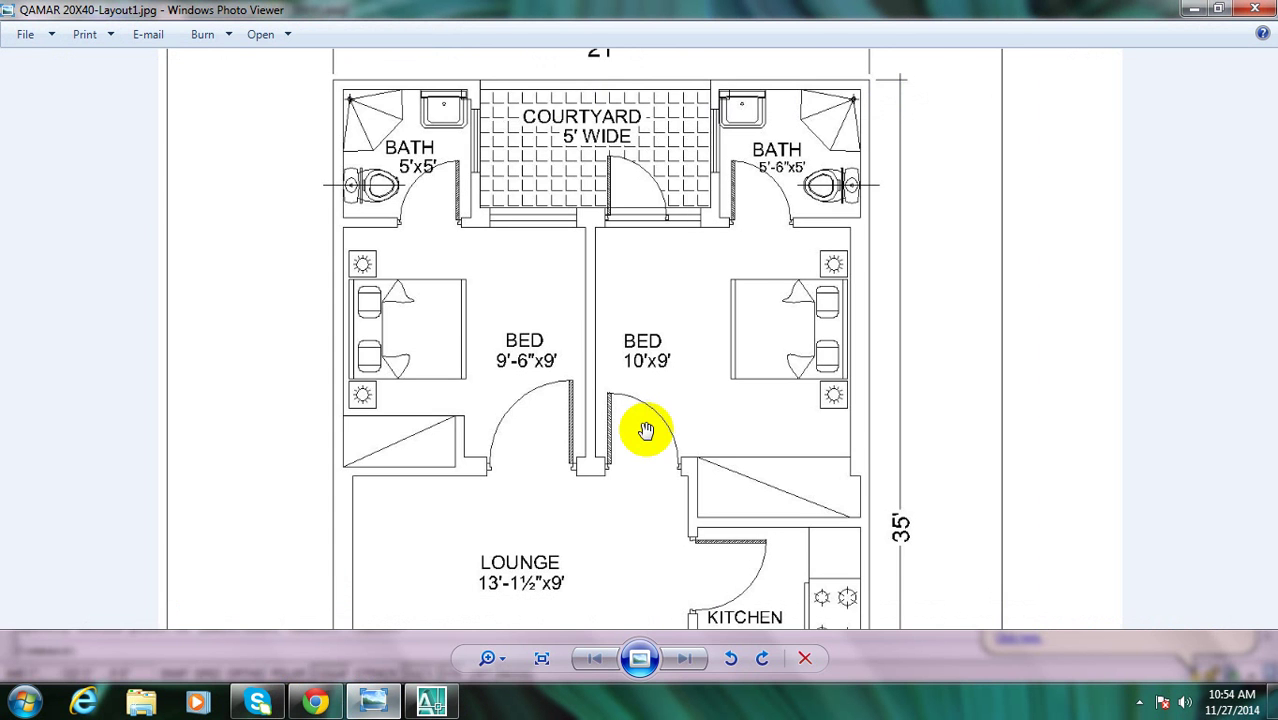
click(431, 702)
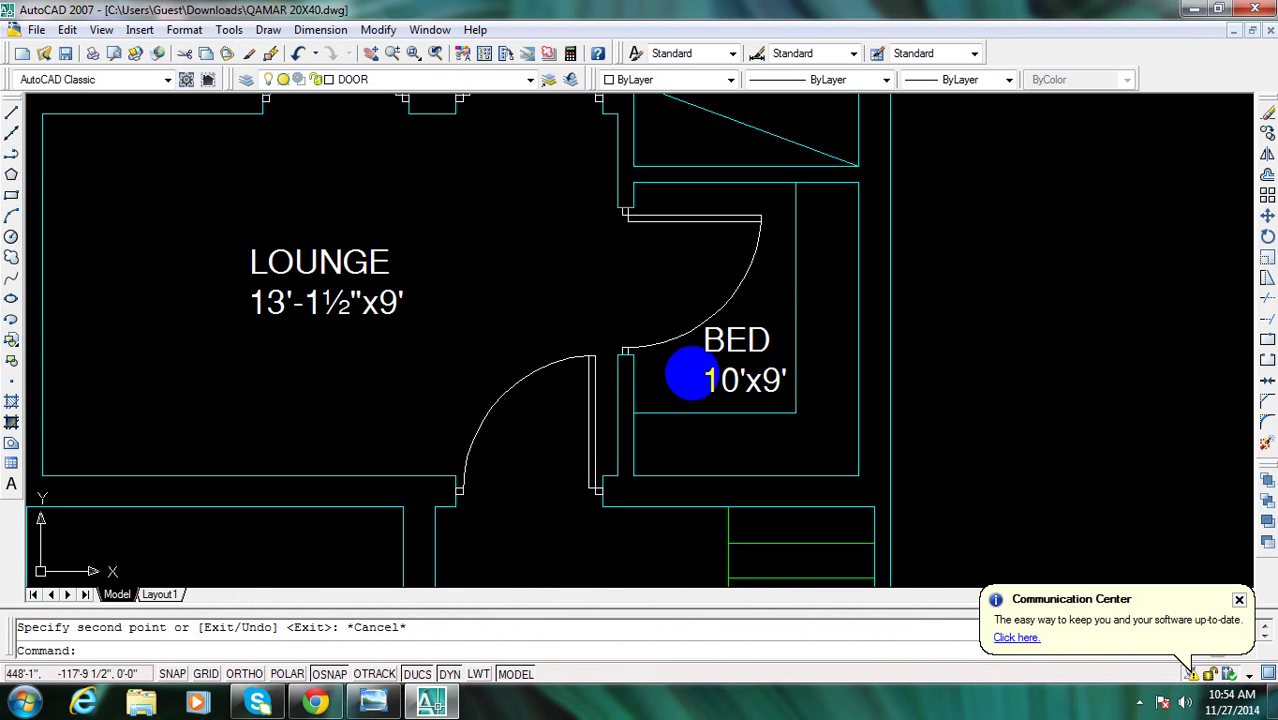
scroll(693, 365, up, 1)
Edit the kitchen copy to read KITCHEN 6'-4½"x7'
click(738, 385)
click(734, 392)
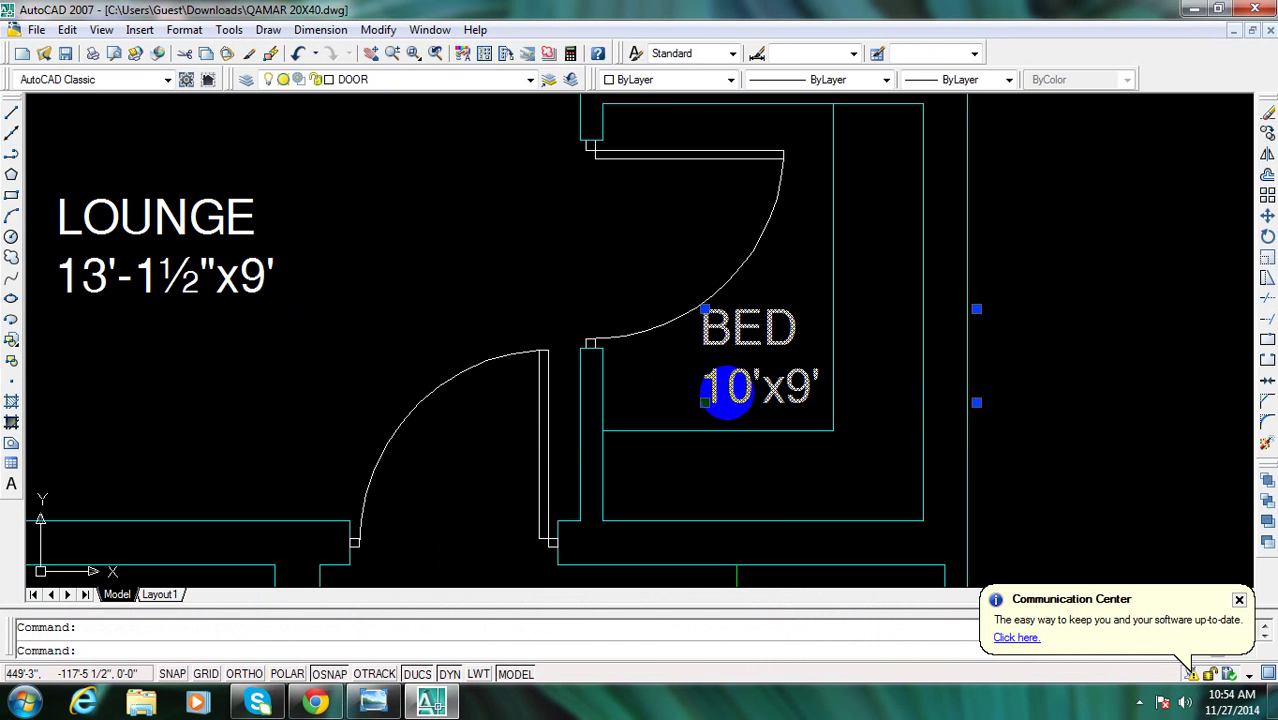
double_click(775, 392)
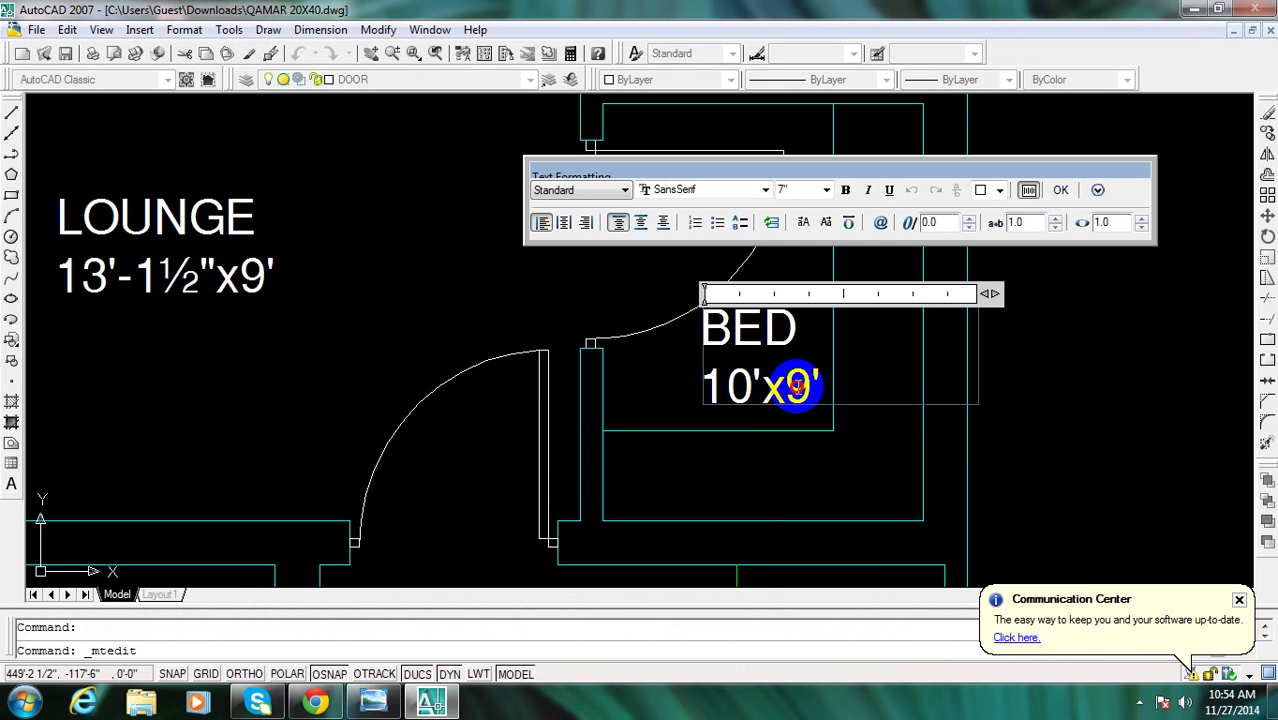
text(7)
drag(752, 392, 719, 393)
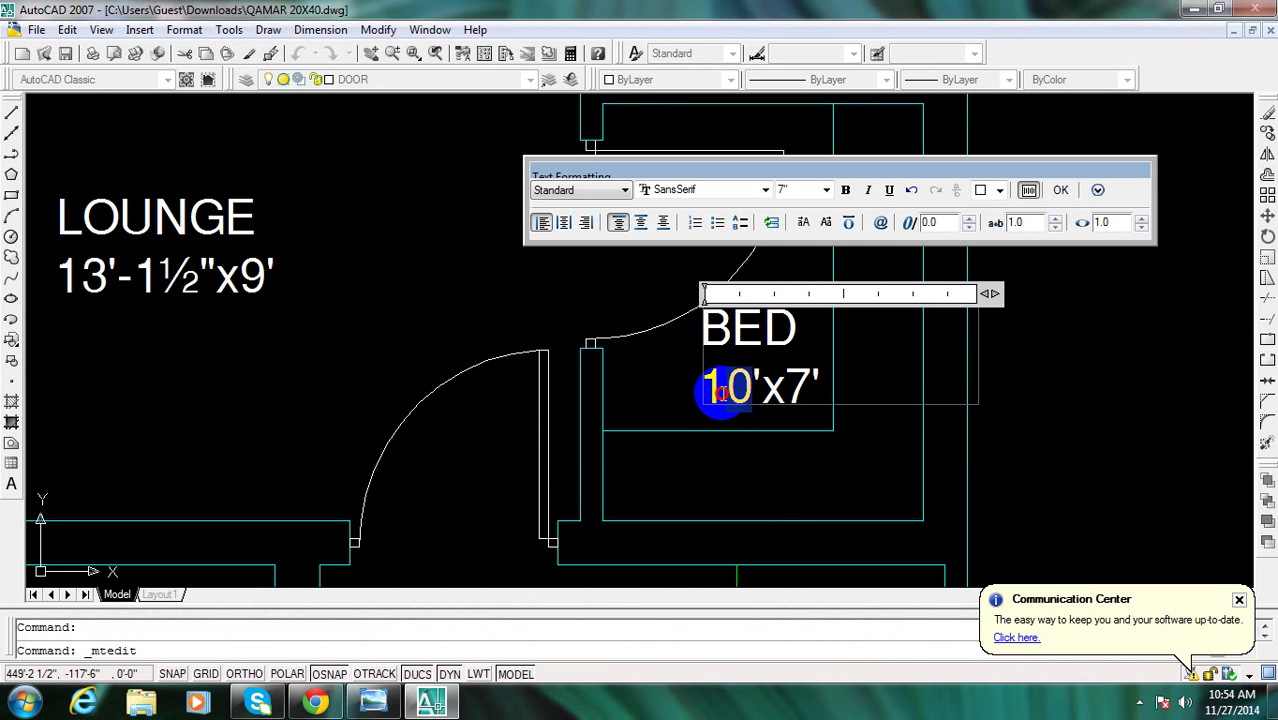
text(6)
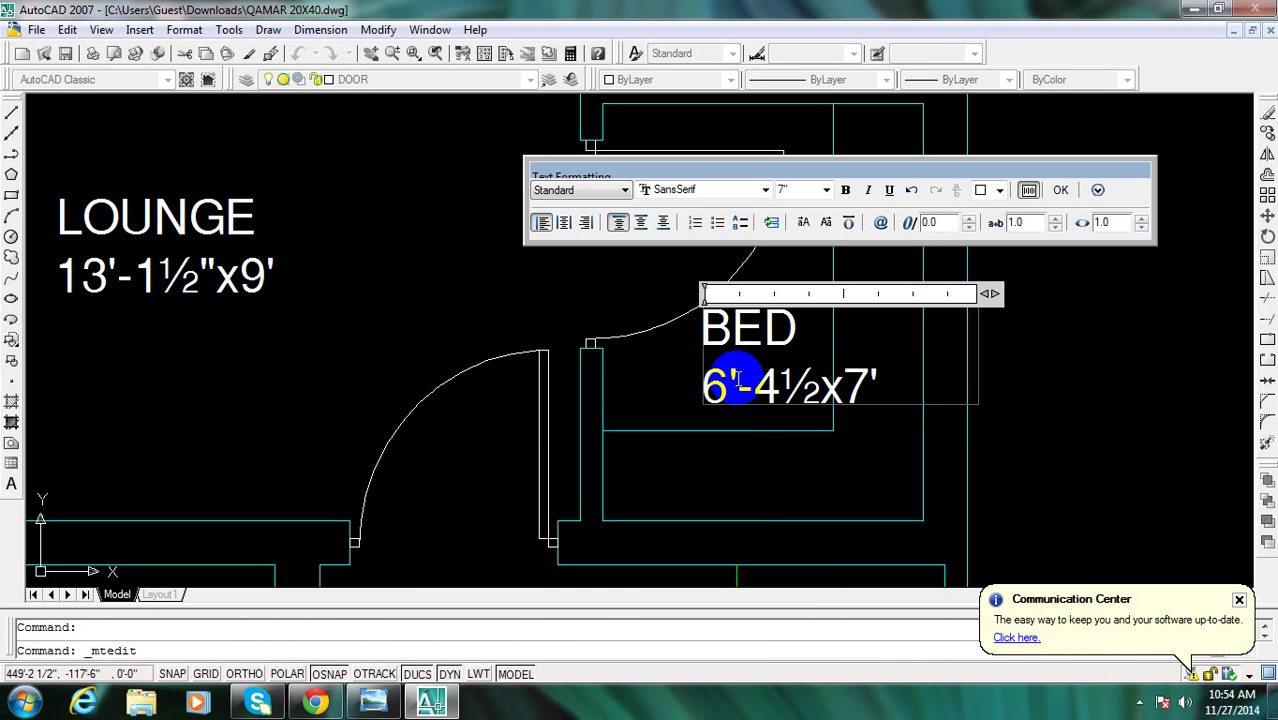
text(")
drag(808, 332, 750, 336)
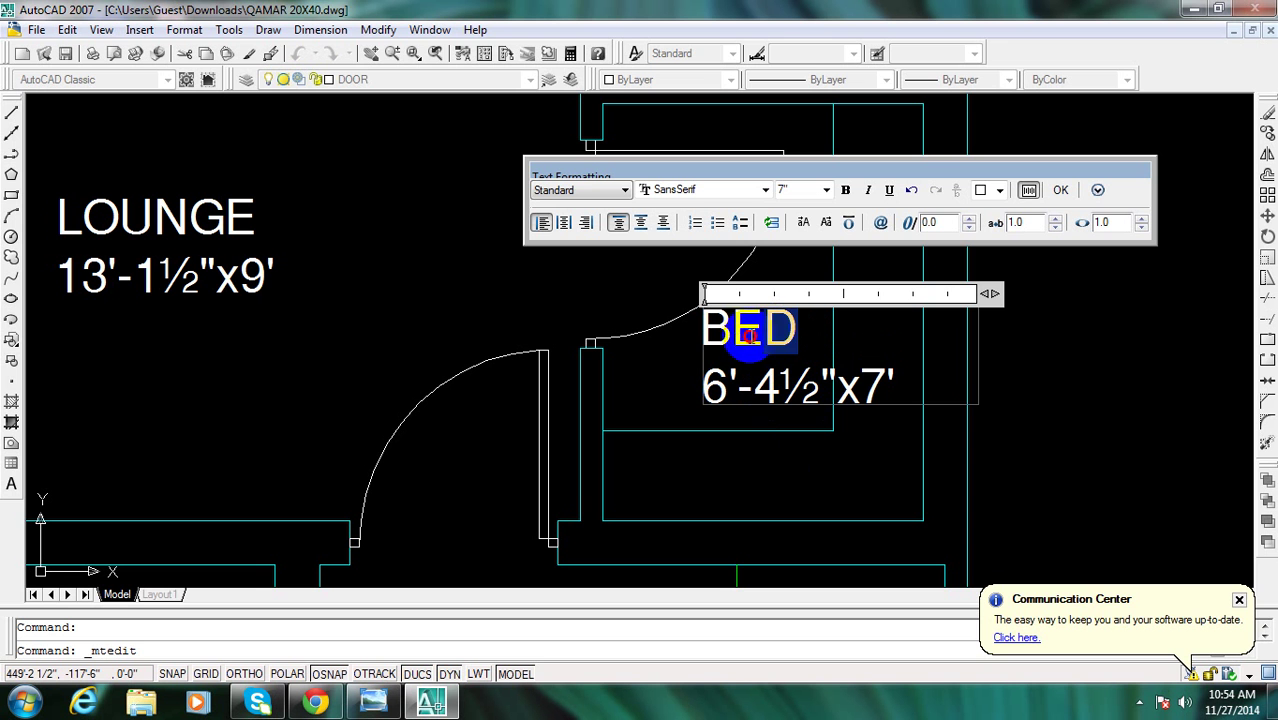
text(KITCHEN)
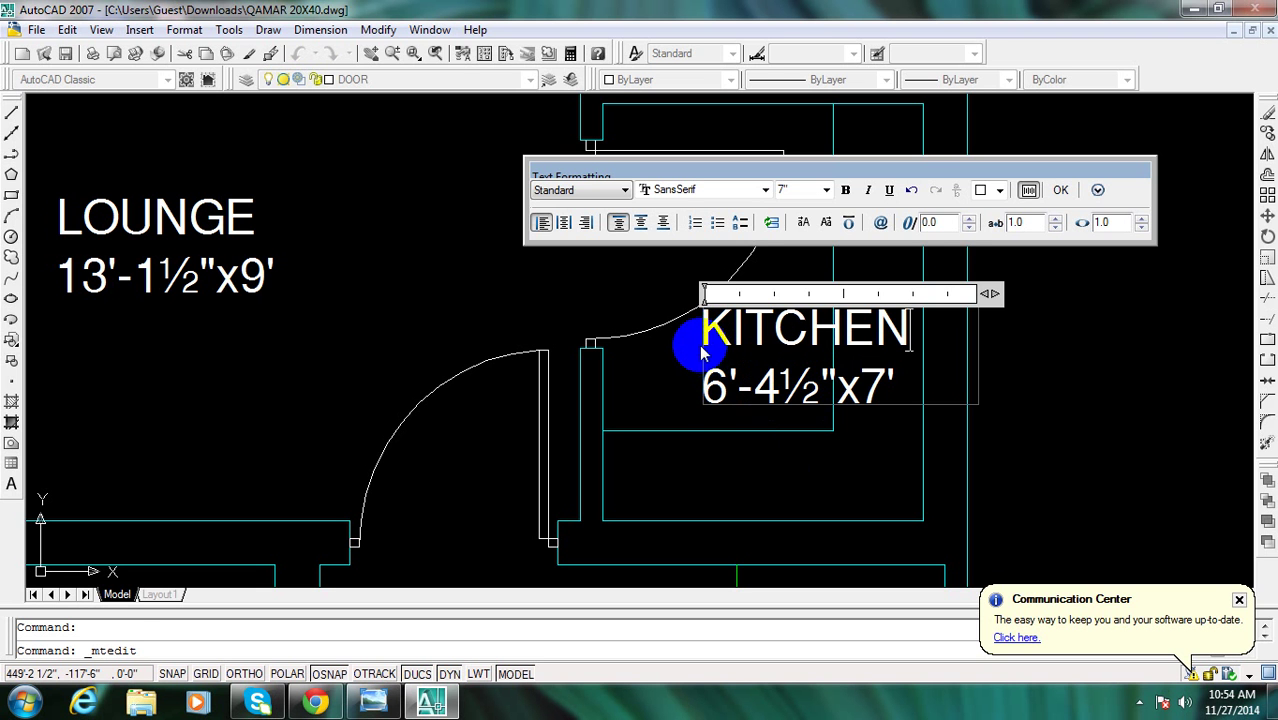
click(543, 285)
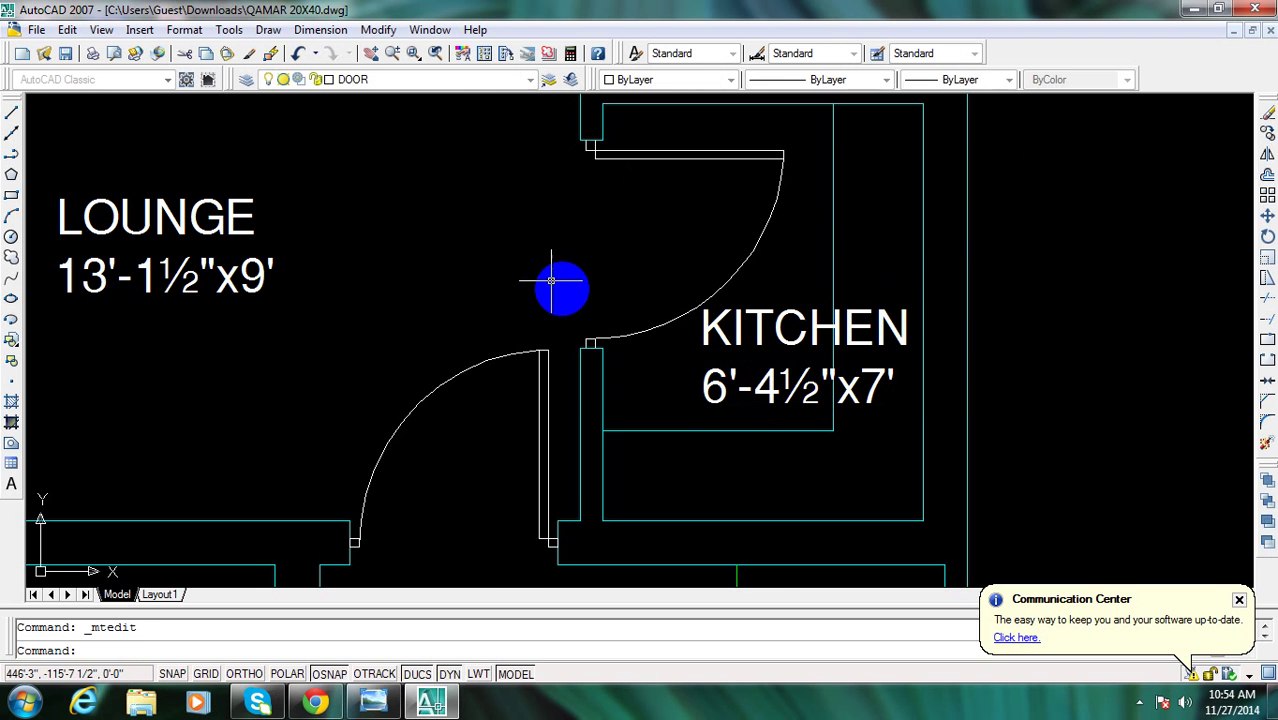
scroll(656, 414, down, 3)
text(c)
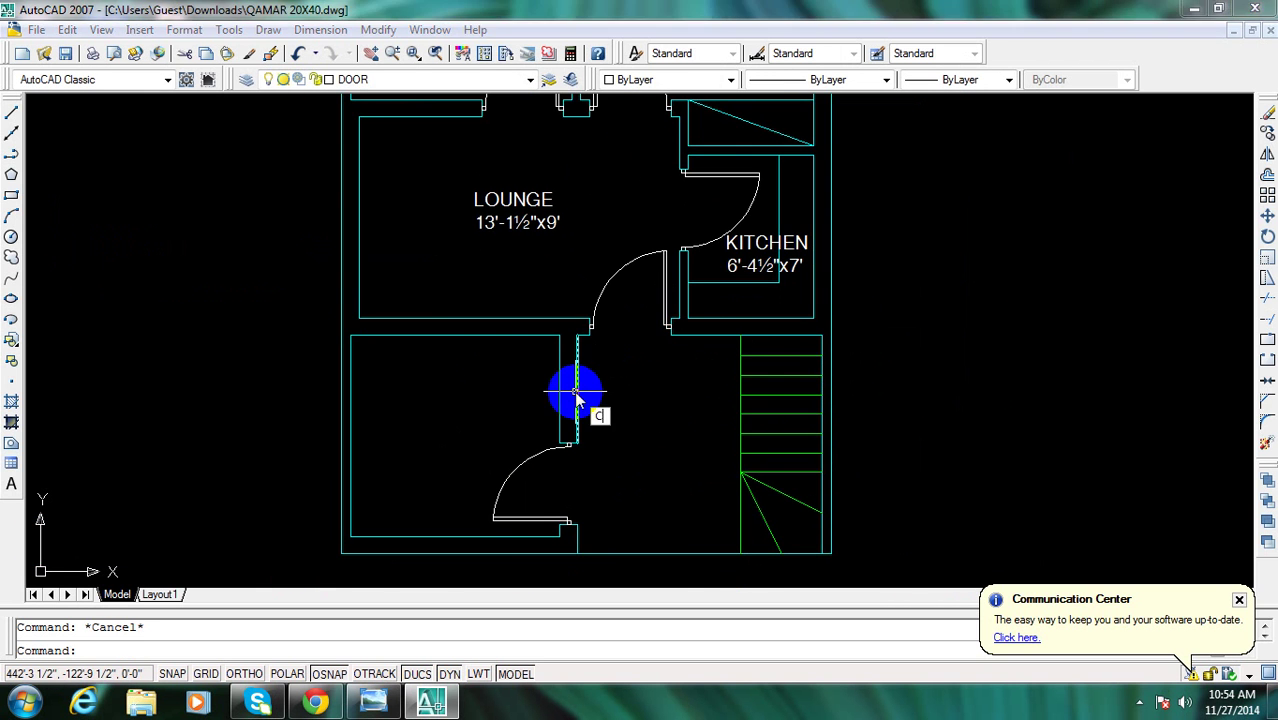
key(Return)
Copy the BED 9'-6"x9' label into the room below the lounge, beside the stairs
key(Escape)
text(co)
key(Return)
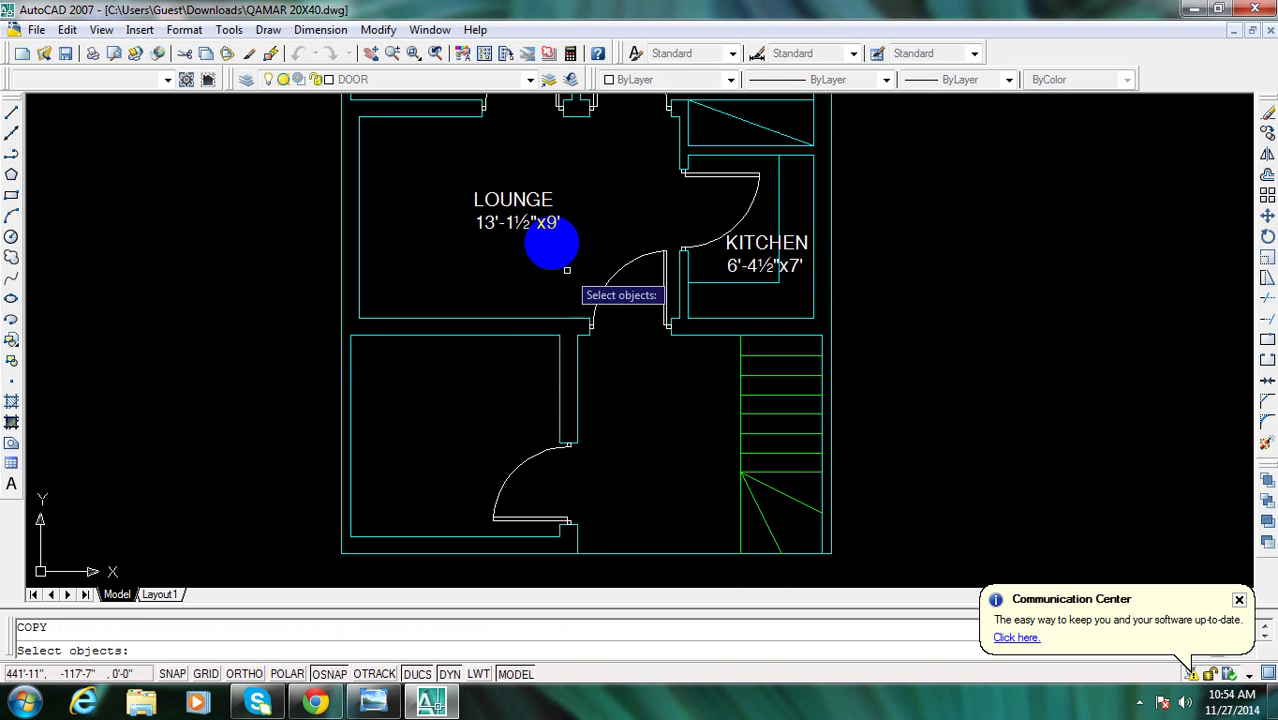
click(513, 215)
key(Return)
click(484, 200)
middle_drag(486, 200, 525, 378)
key(Return)
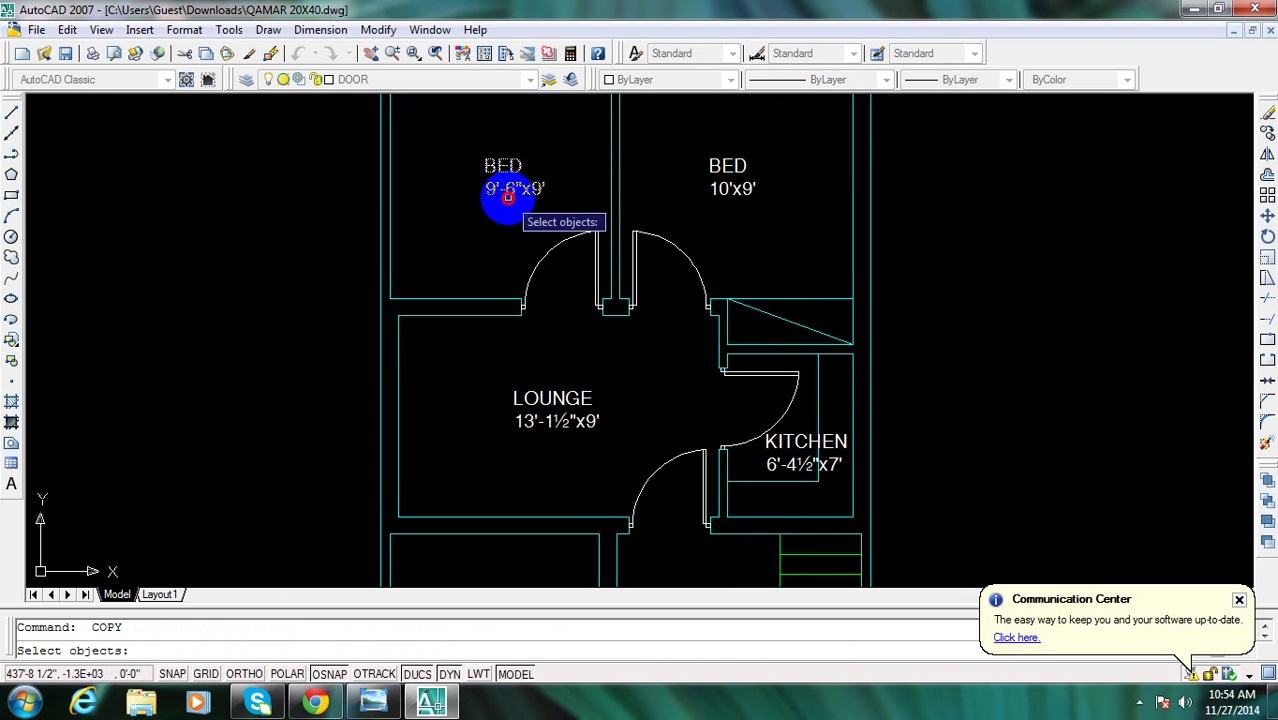
click(500, 190)
key(Return)
click(471, 193)
scroll(475, 320, down, 4)
scroll(484, 418, up, 3)
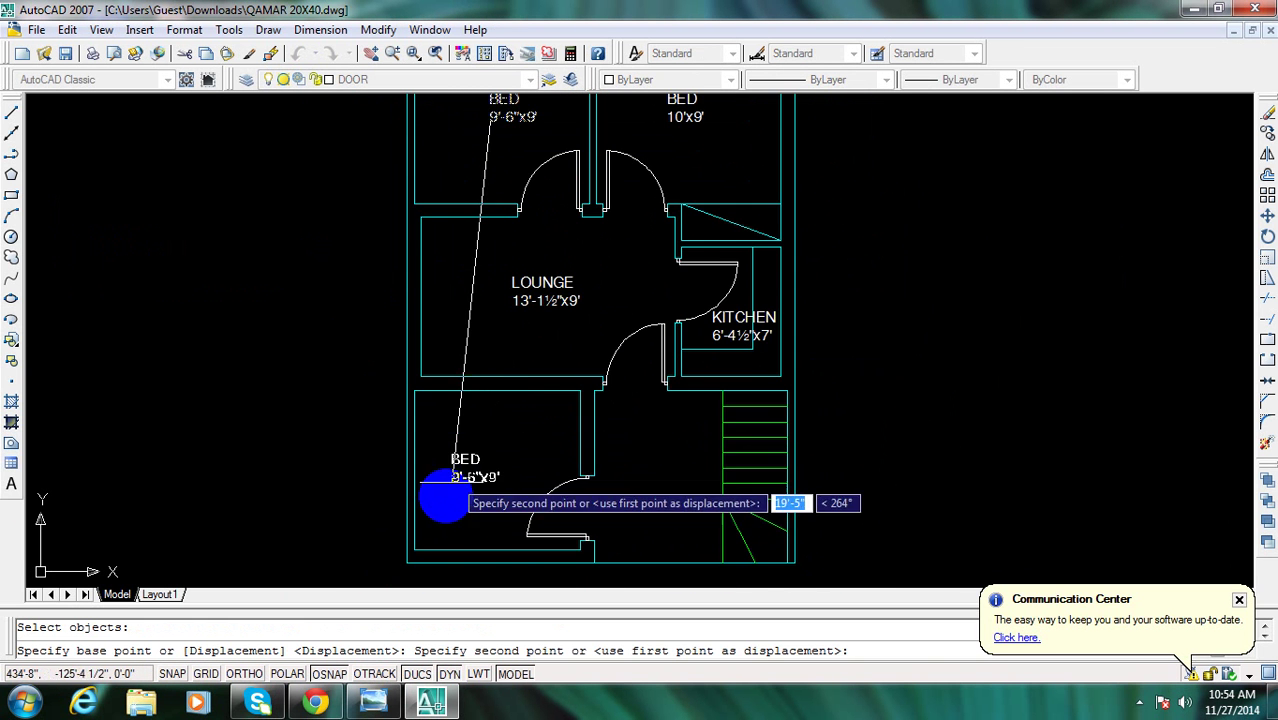
click(444, 486)
key(Escape)
Compare with the reference plan, then try a linear dimension on the lower-left room's left wall
click(373, 703)
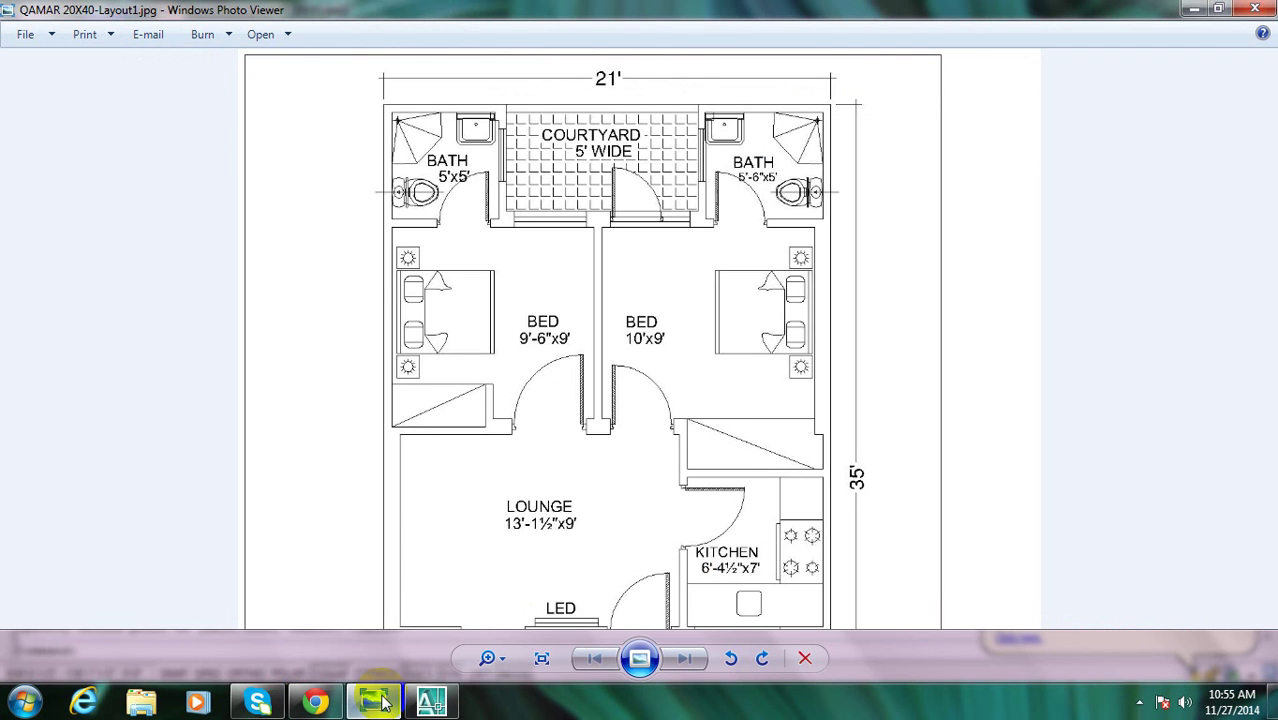
scroll(450, 514, down, 2)
scroll(507, 461, up, 2)
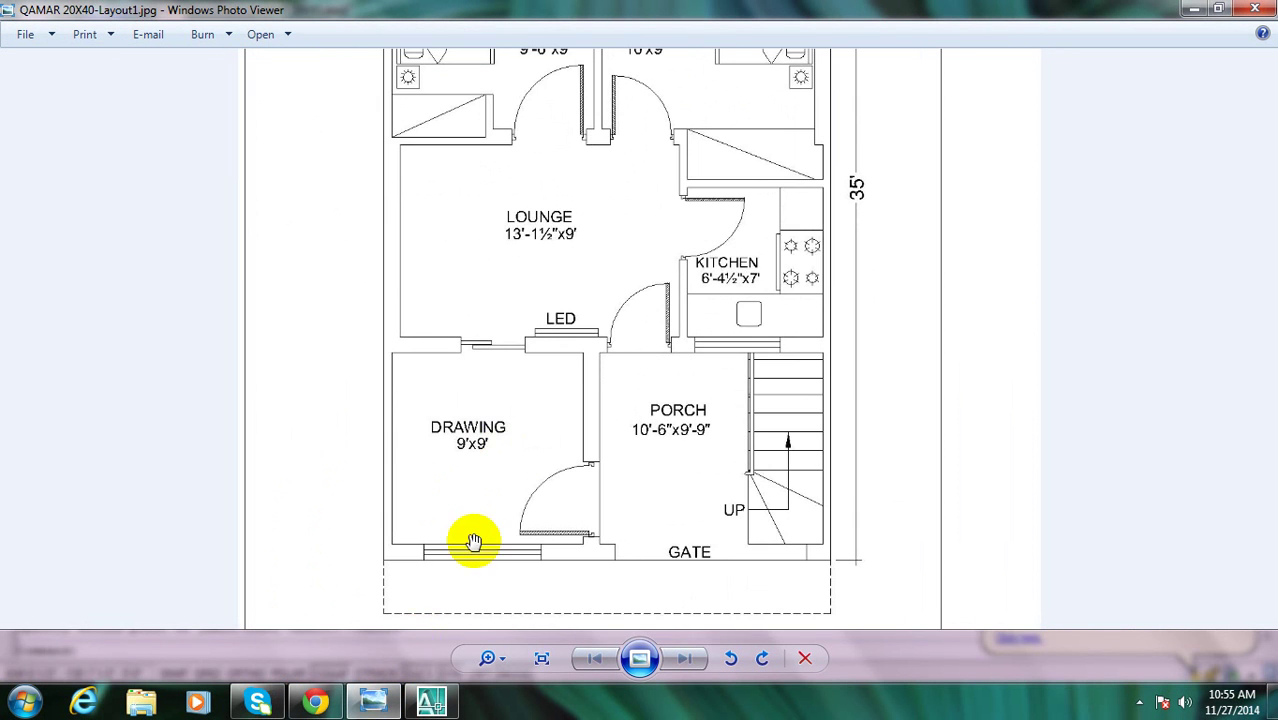
click(432, 700)
scroll(456, 465, up, 3)
scroll(513, 360, up, 3)
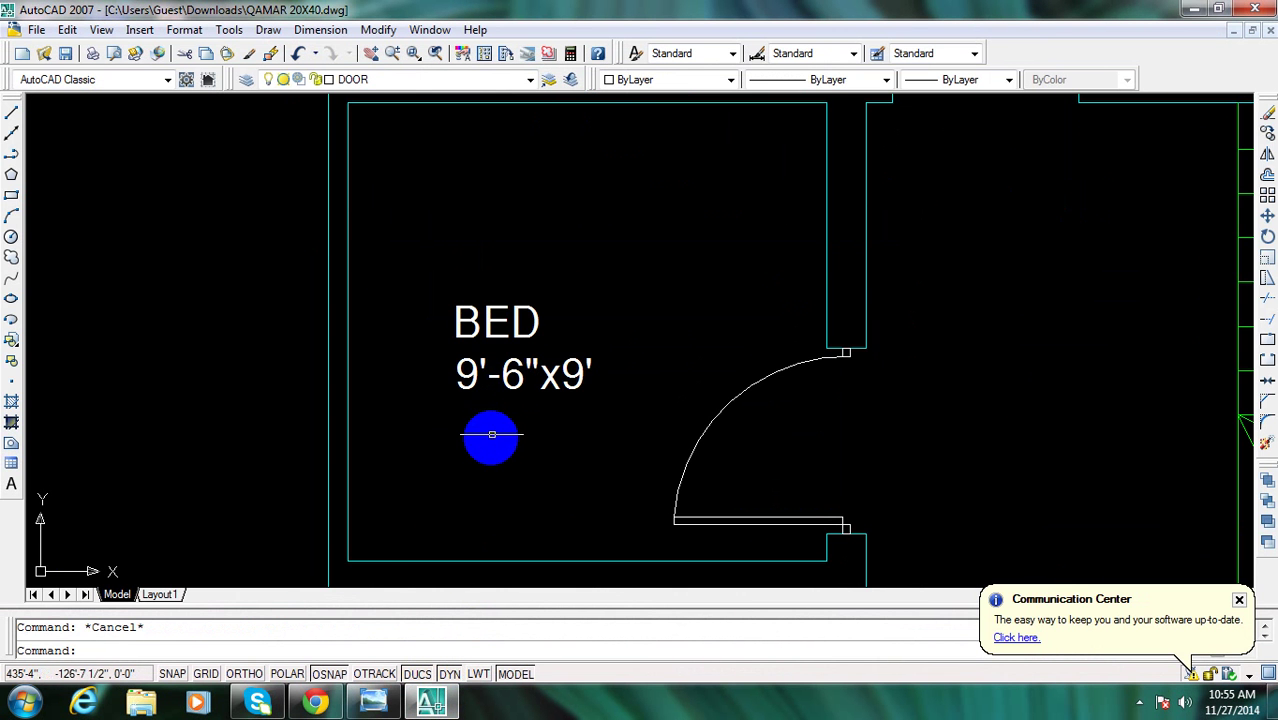
text(d)
key(BackSpace)
key(BackSpace)
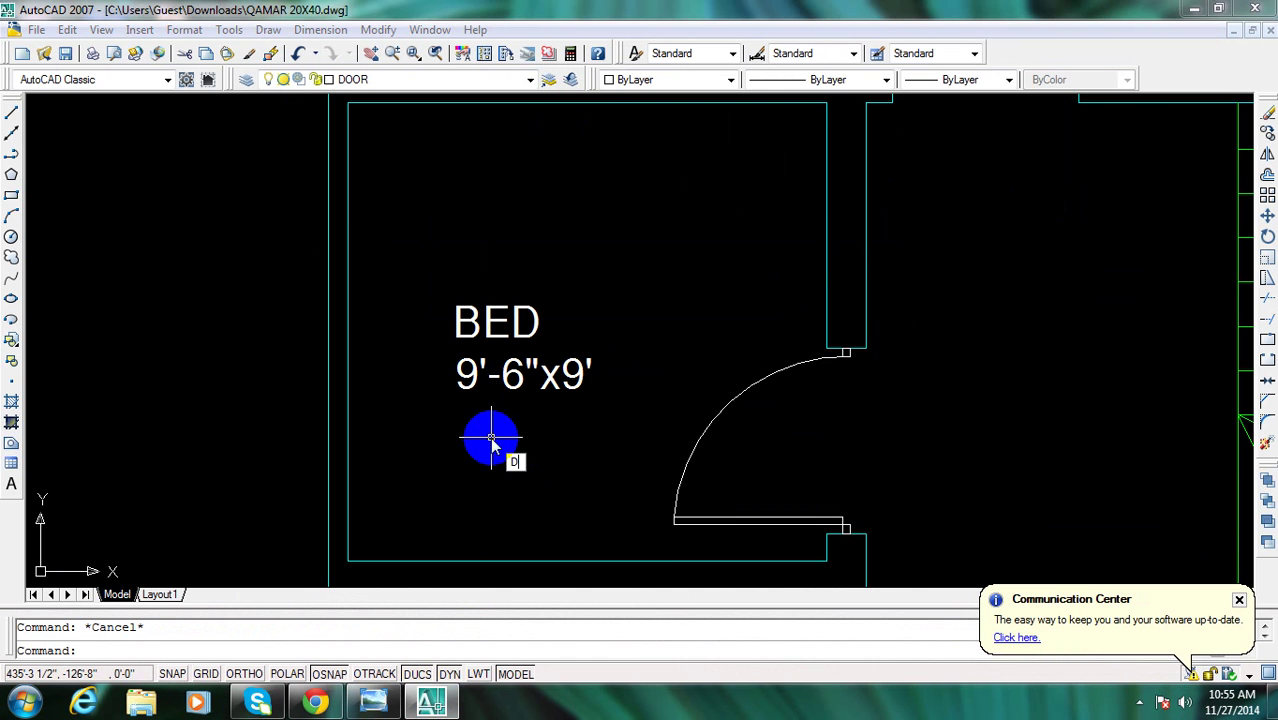
key(Return)
middle_drag(476, 342, 527, 442)
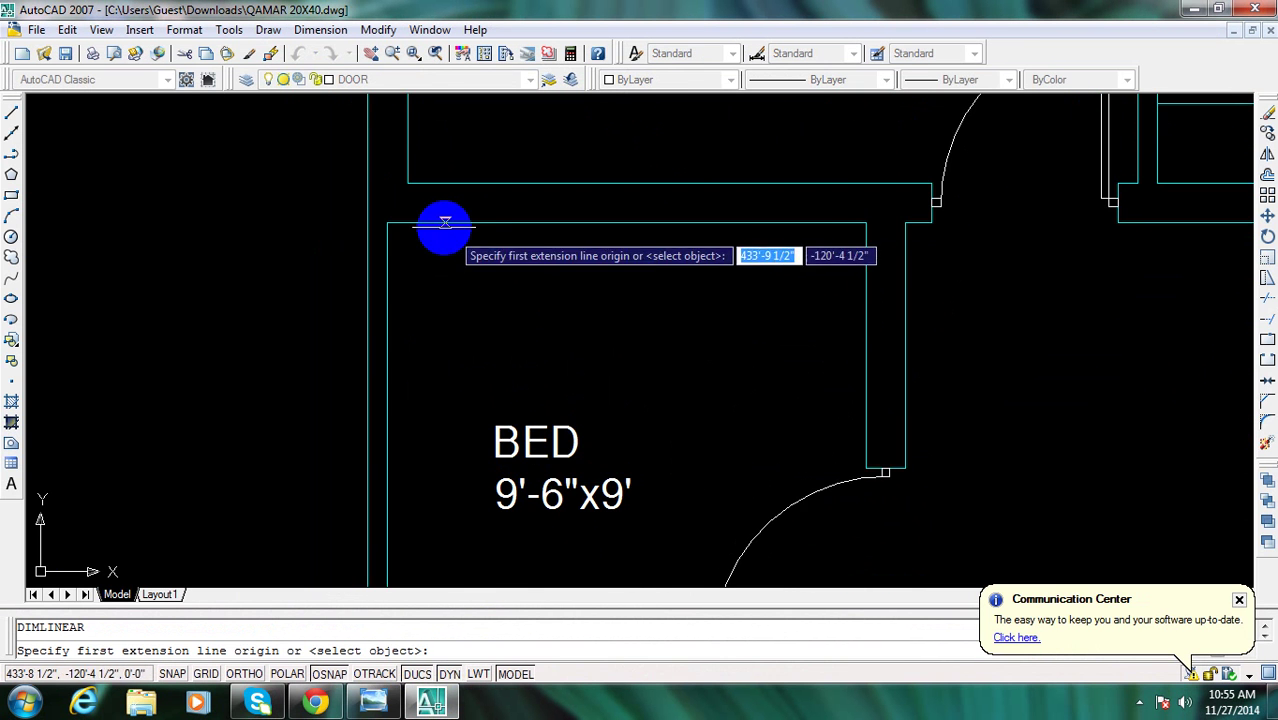
scroll(422, 350, down, 2)
key(Return)
click(402, 348)
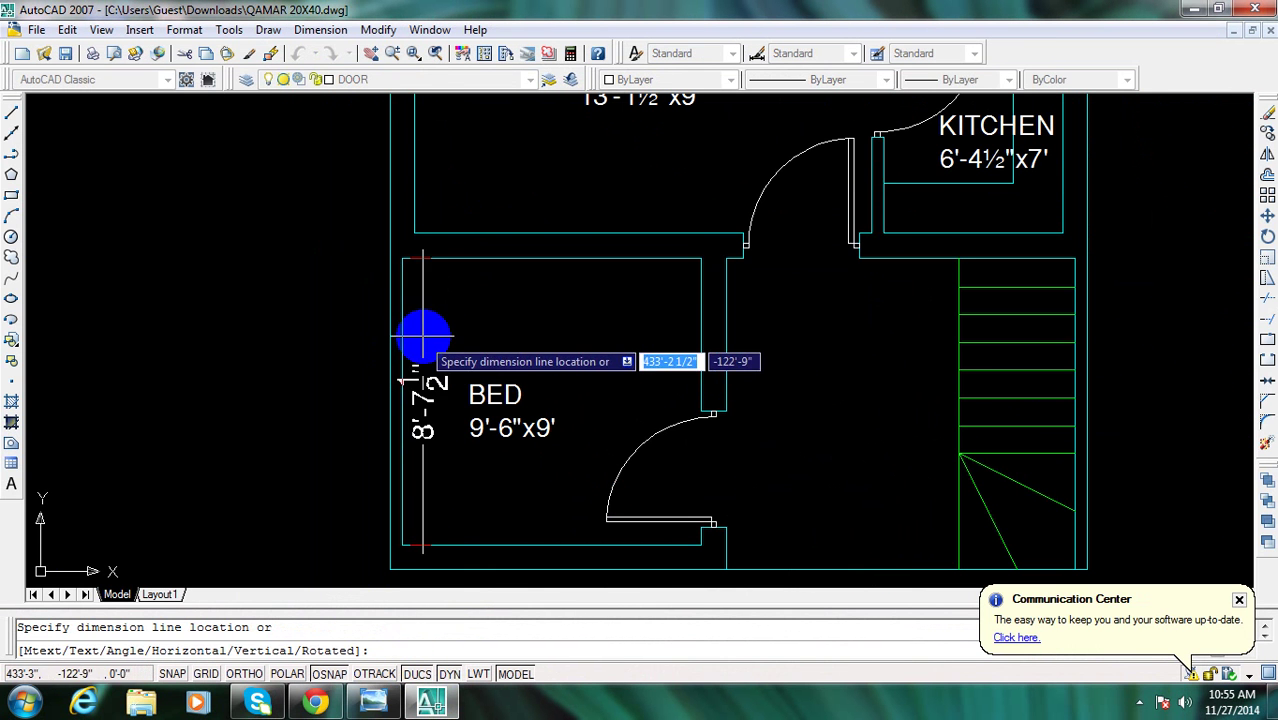
key(Escape)
Add a 9' linear dimension along the room's top wall
key(Return)
key(Return)
key(Escape)
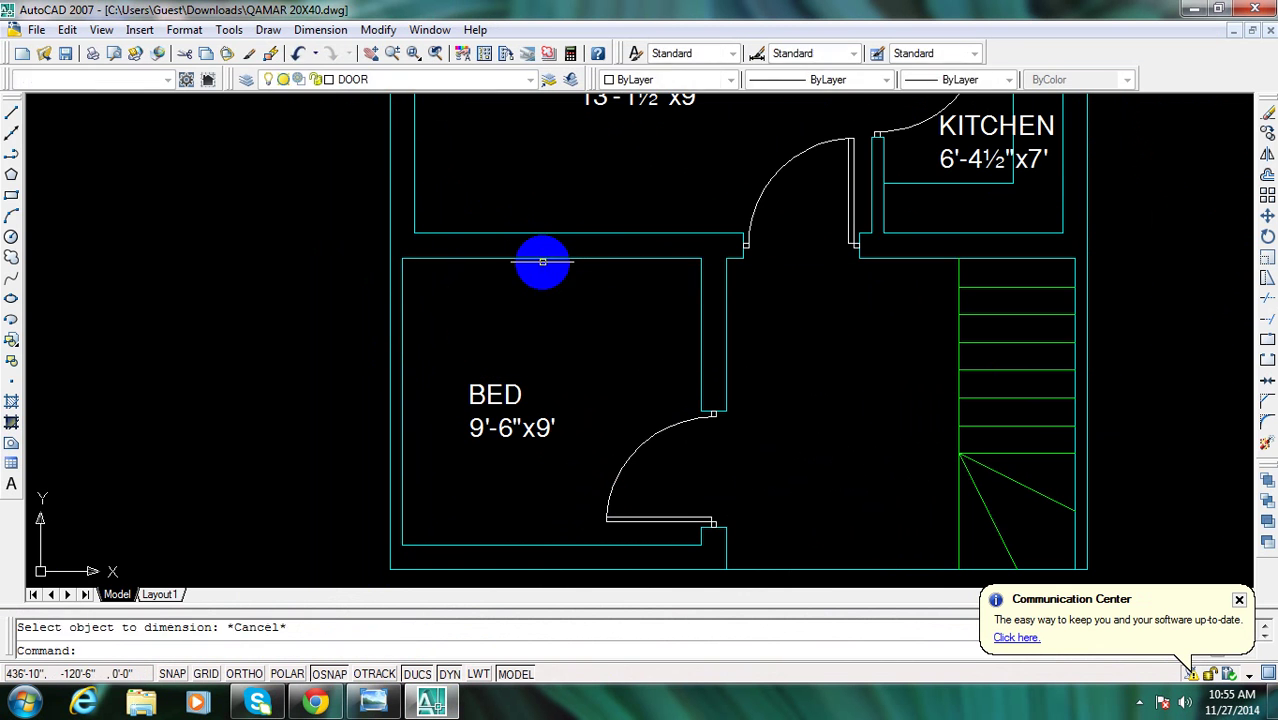
key(Return)
key(Return)
key(Escape)
key(Return)
key(Return)
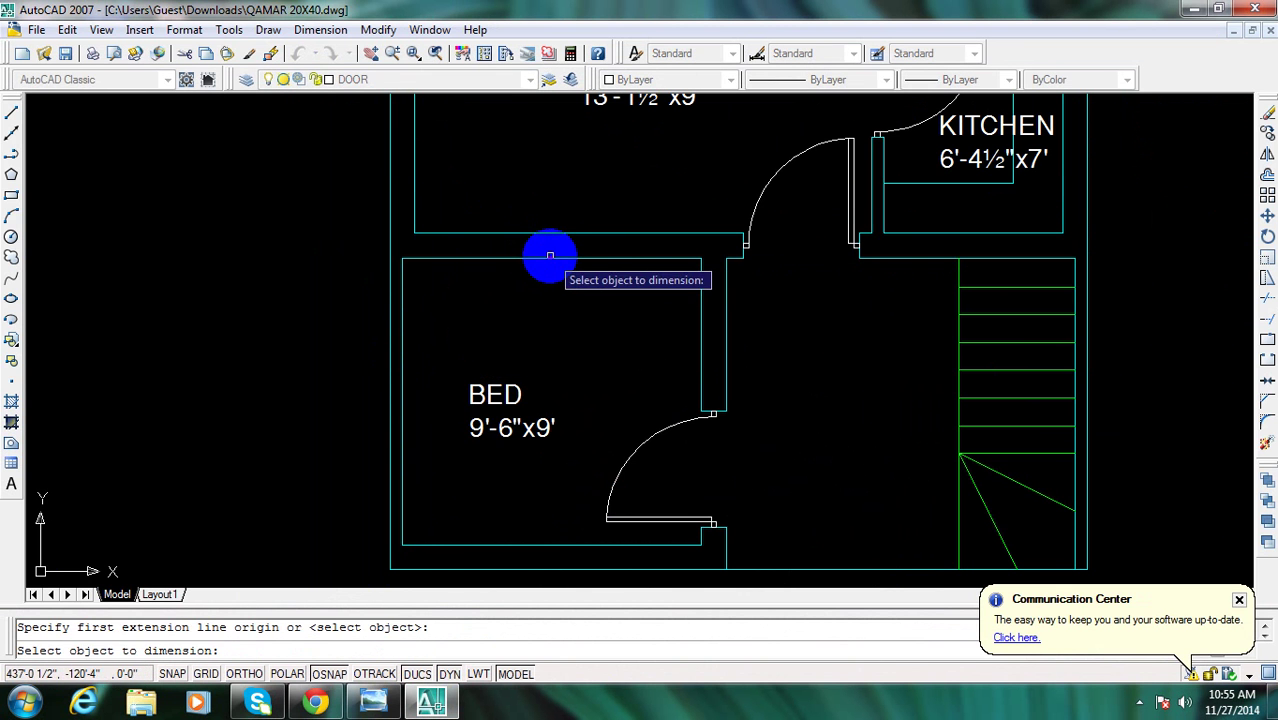
click(552, 261)
click(550, 286)
key(Escape)
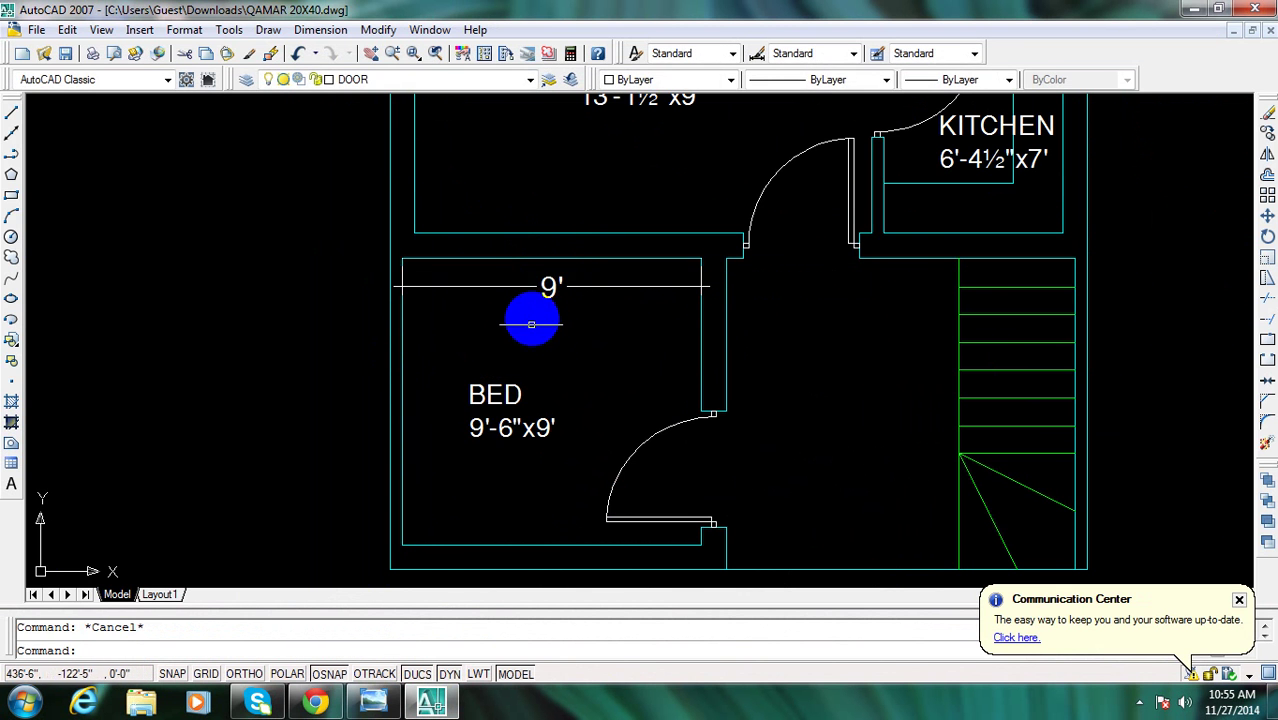
Erase the 9' dimension with the e command
text(e)
key(Return)
click(550, 286)
key(Return)
Edit the copied BED label so it reads DRAWING 9'x9' with the size on its own line
scroll(505, 425, up, 2)
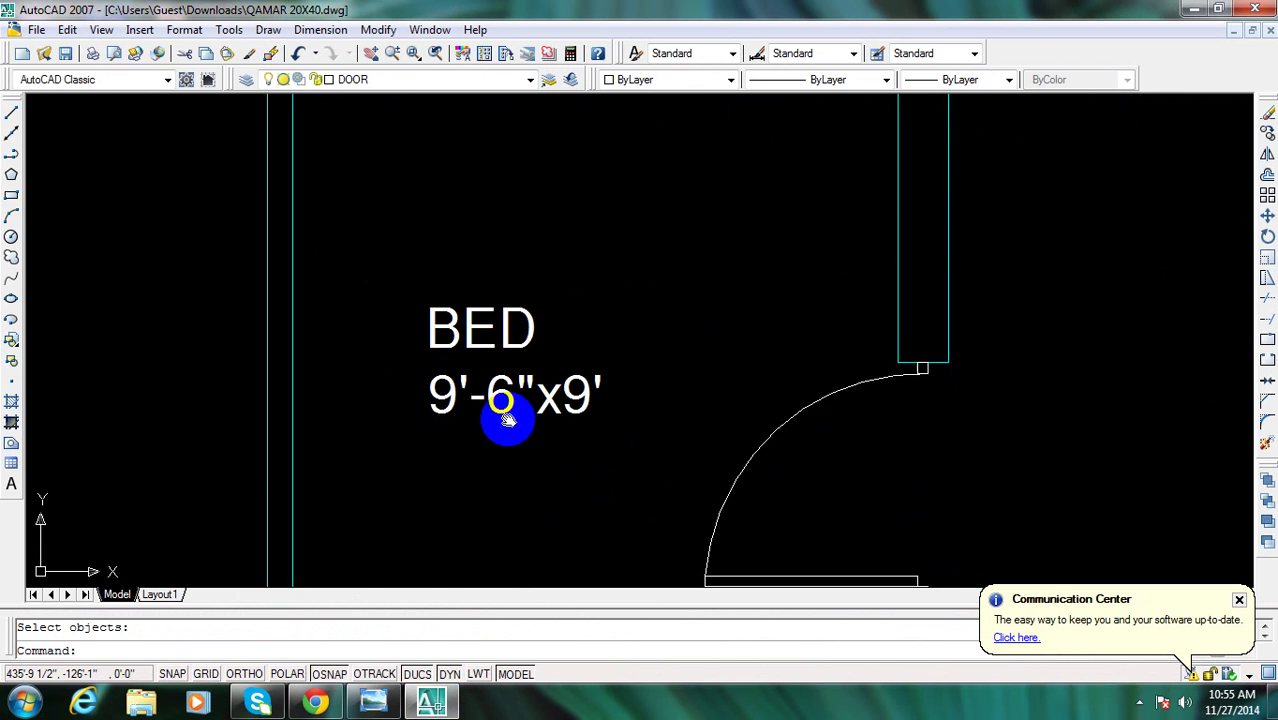
scroll(508, 422, down, 3)
scroll(476, 400, up, 1)
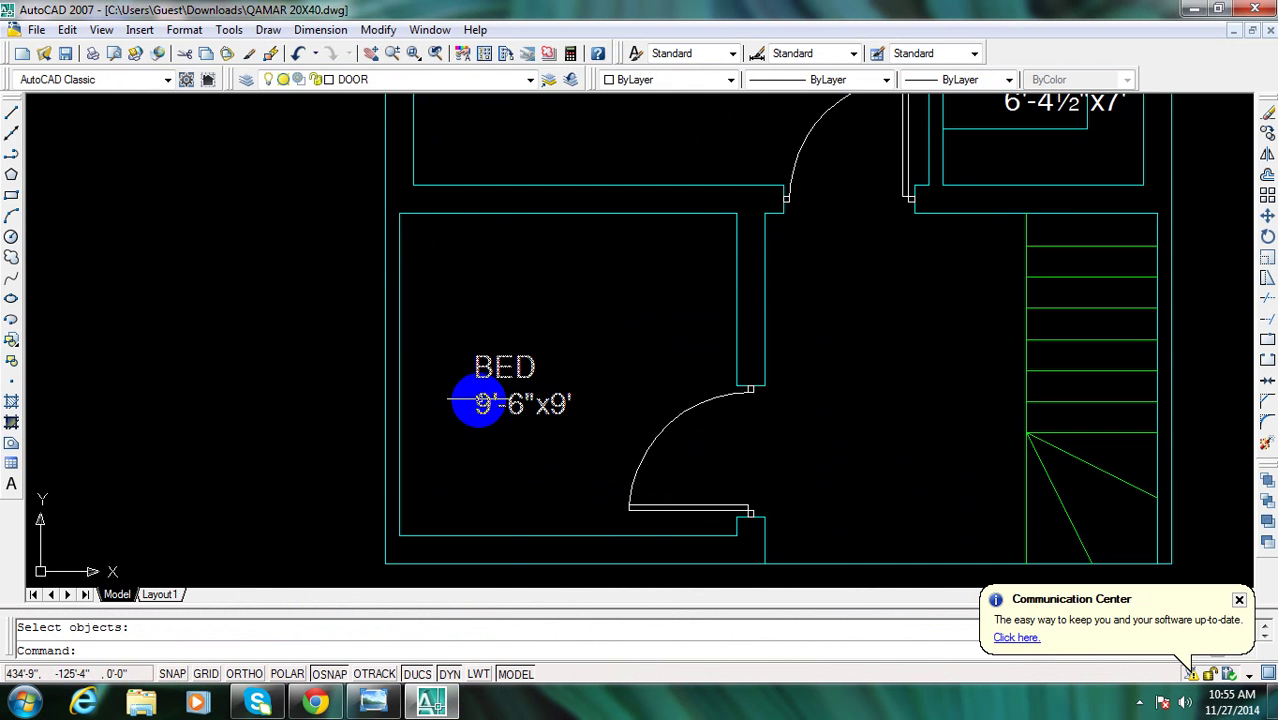
scroll(483, 404, up, 1)
double_click(483, 404)
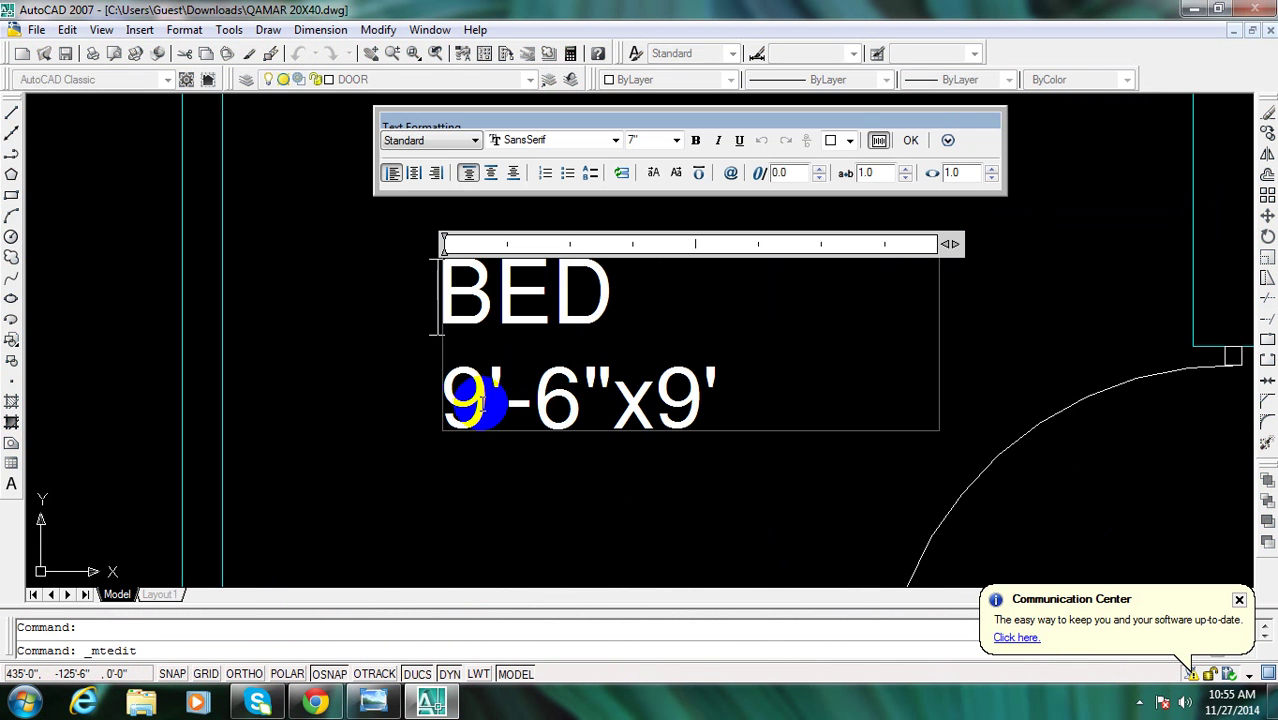
drag(612, 380, 530, 378)
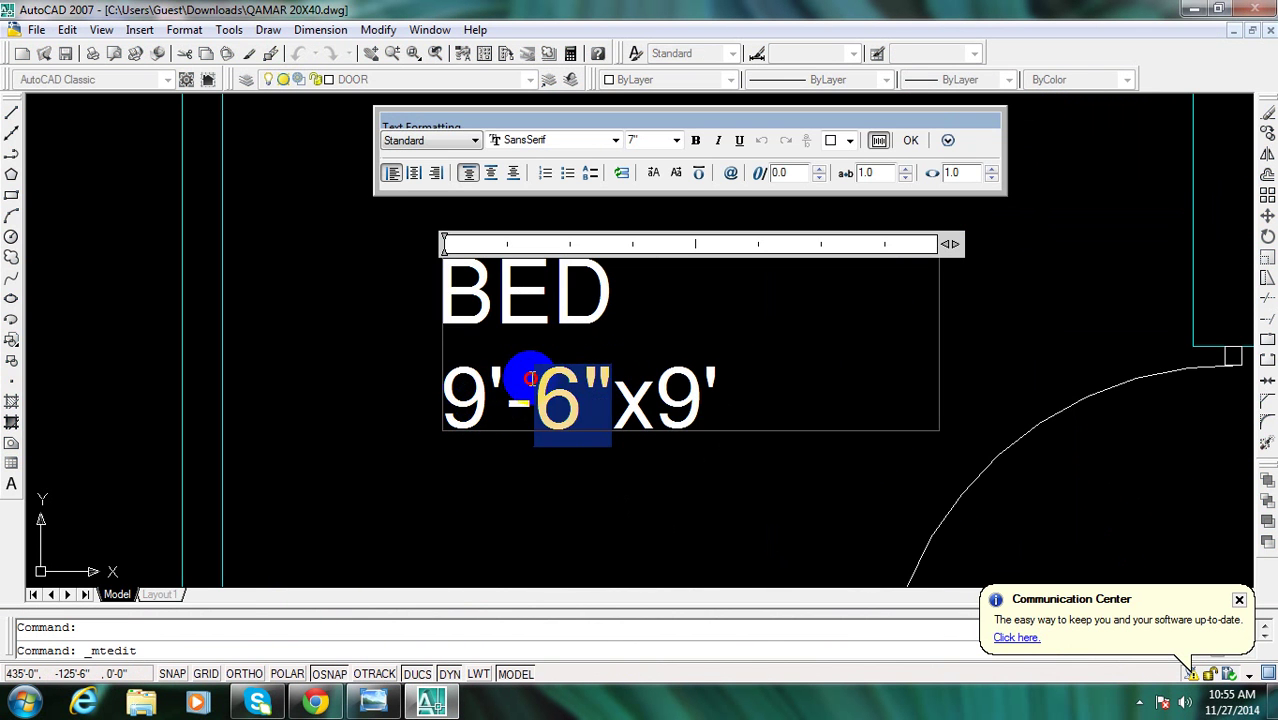
key(BackSpace)
key(BackSpace)
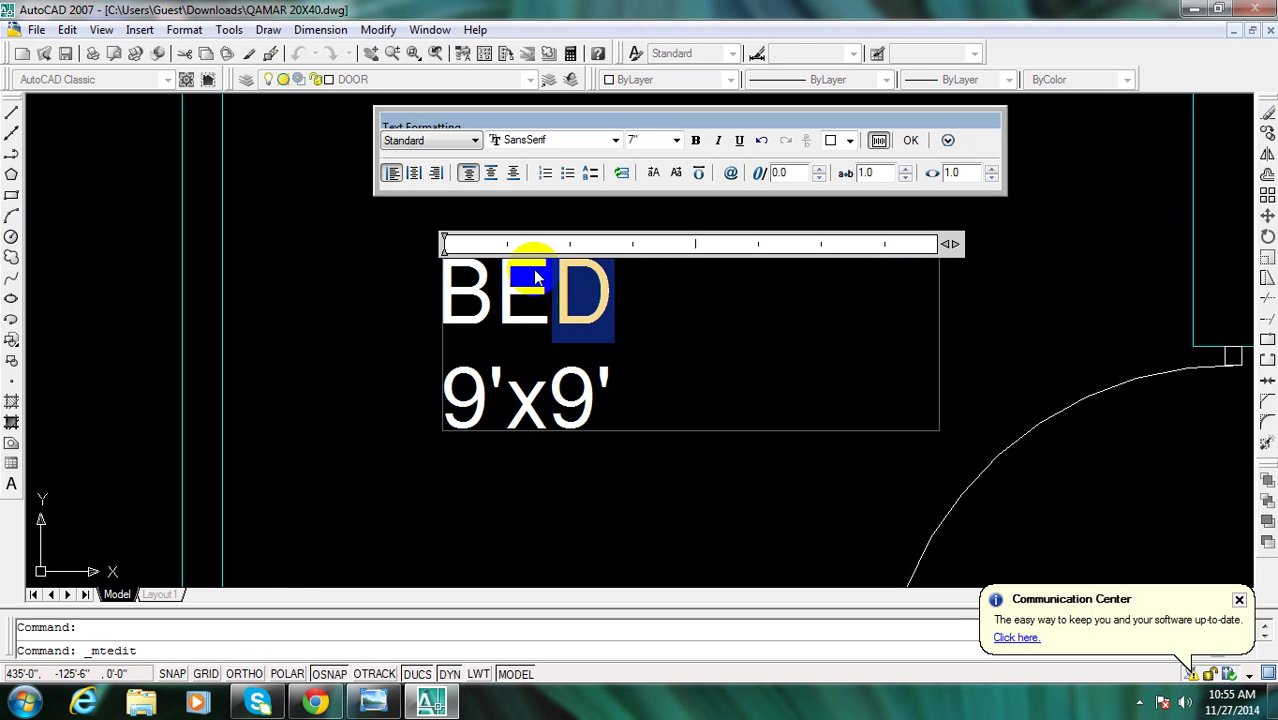
mouse_move(550, 258)
mouse_down()
mouse_move(640, 303)
mouse_move(445, 284)
mouse_up()
text(D)
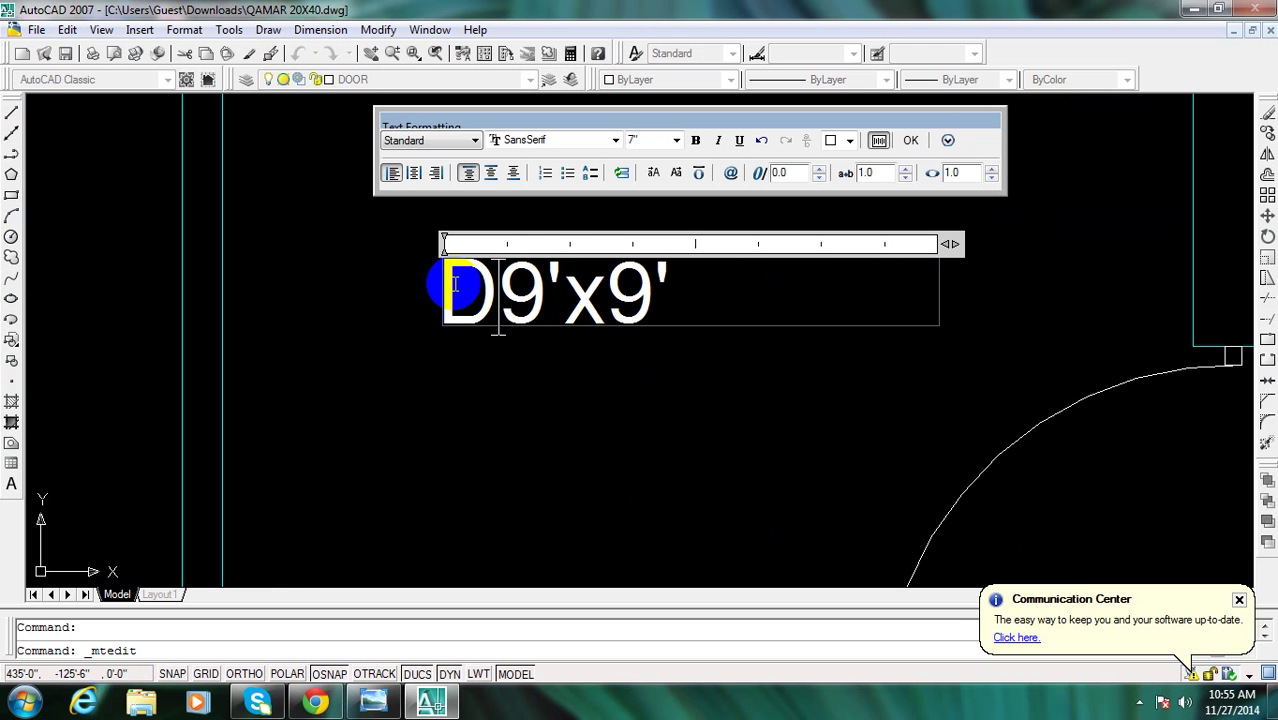
text(RAWING)
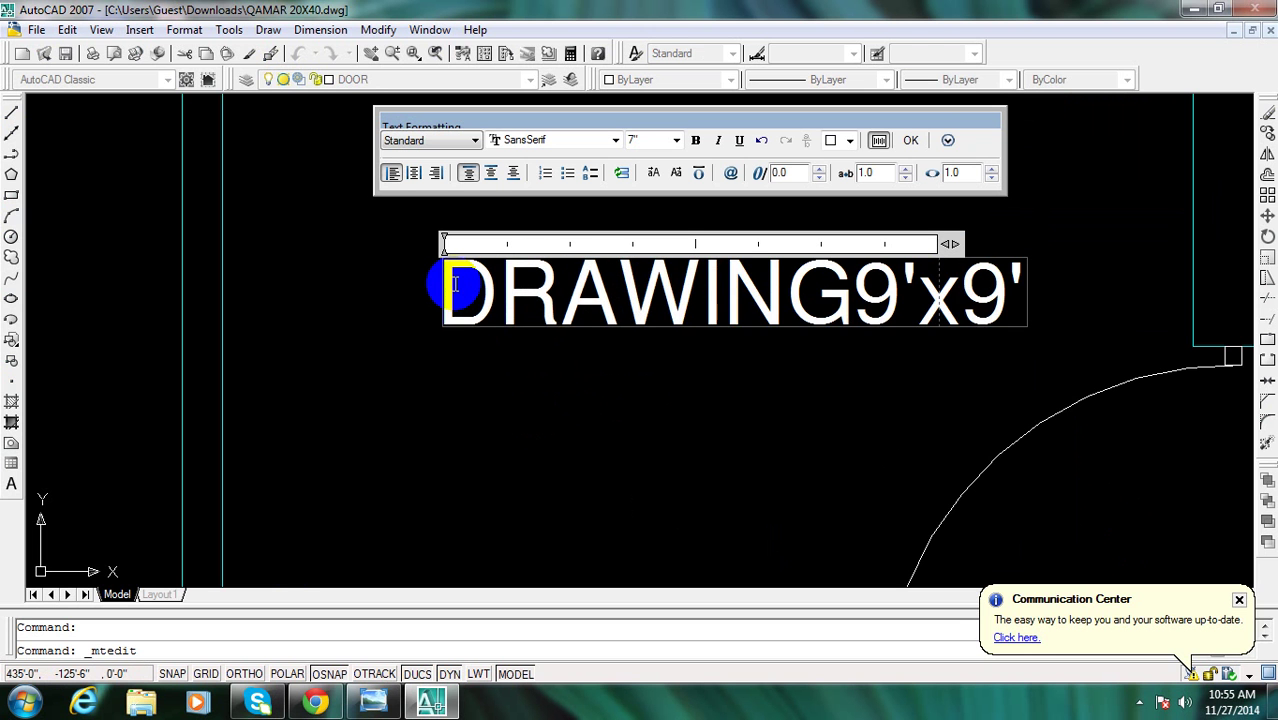
key(Return)
key(Escape)
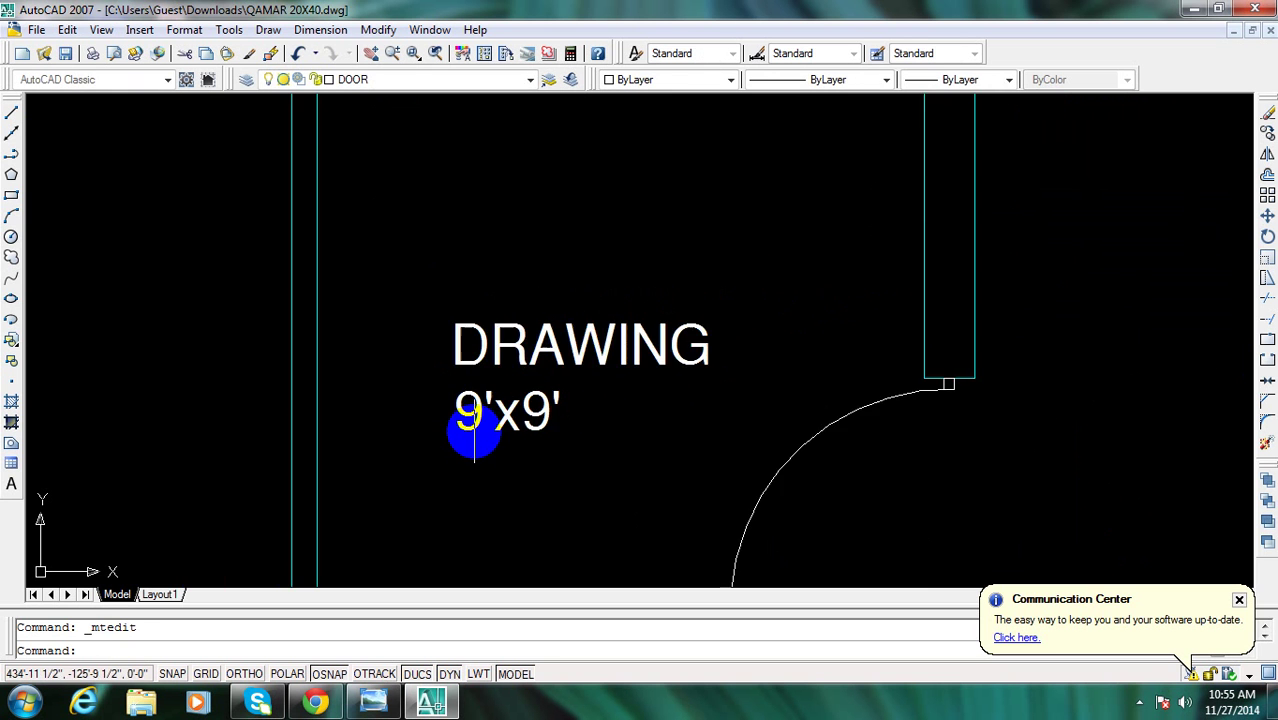
Copy the DRAWING 9'x9' label into the area beside the stairs
scroll(471, 428, down, 3)
text(co)
key(Return)
click(541, 399)
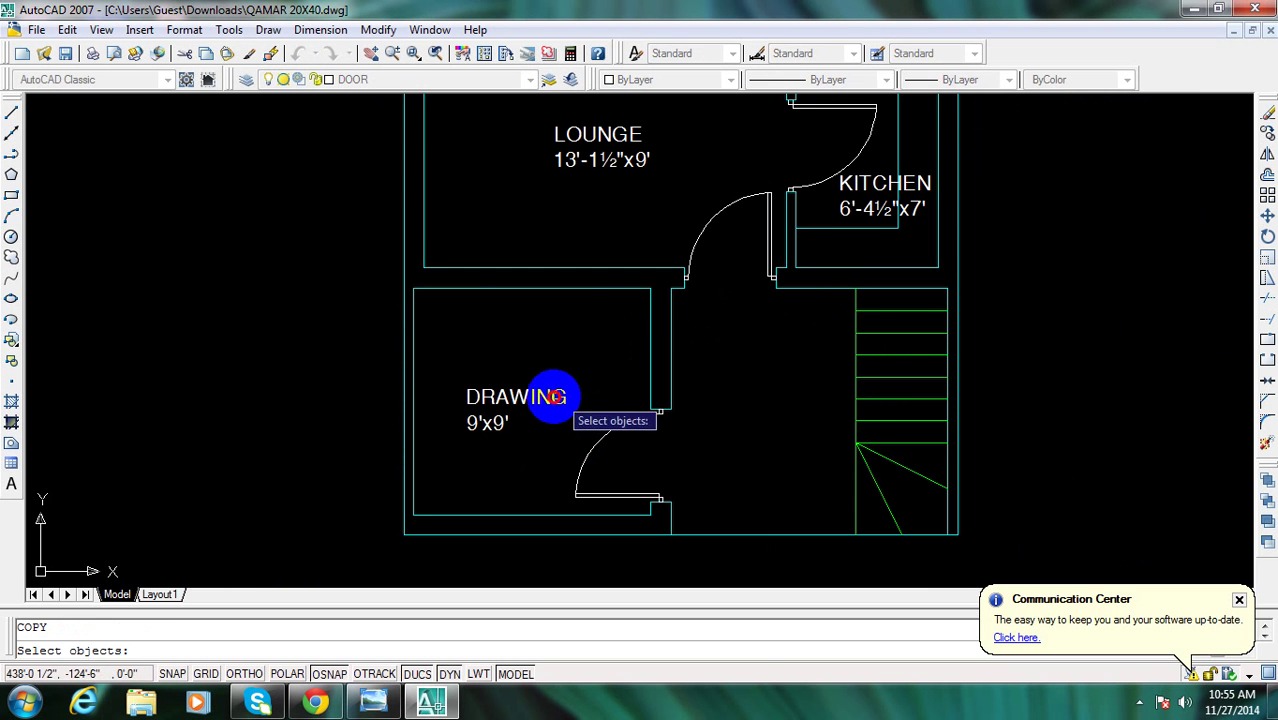
key(Return)
click(587, 431)
scroll(758, 414, up, 3)
scroll(790, 440, up, 2)
click(965, 455)
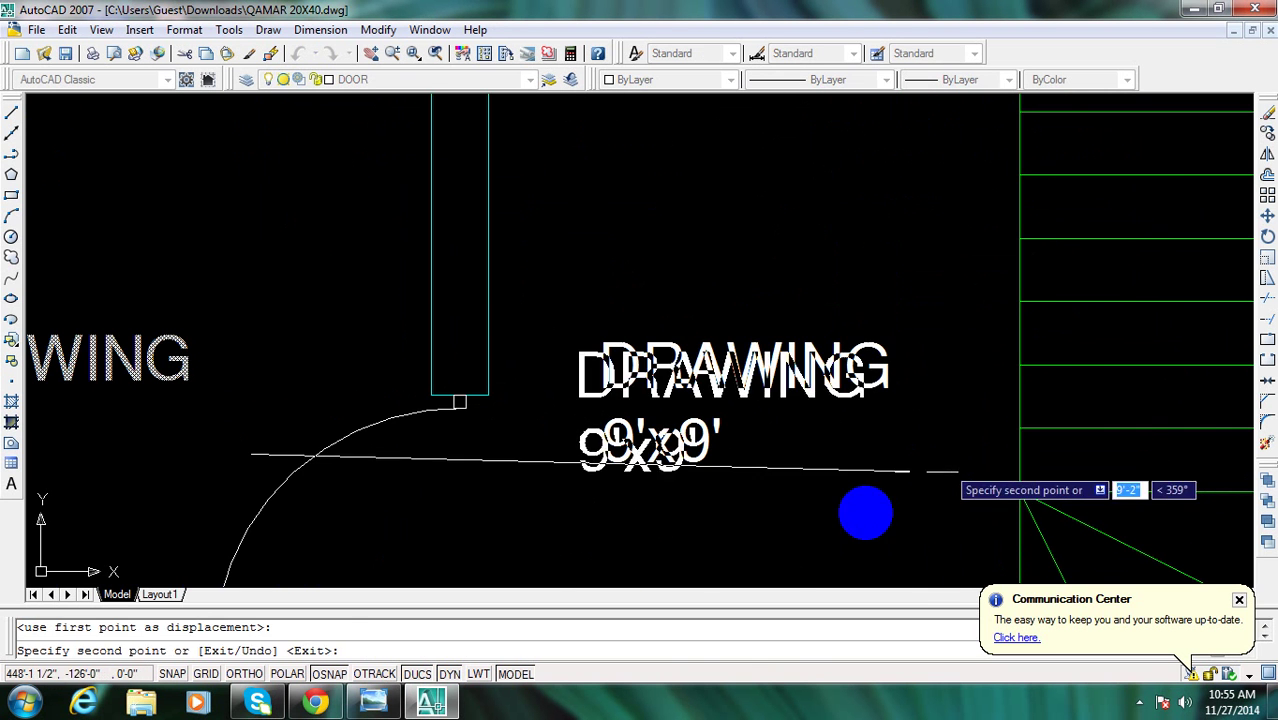
key(Escape)
Compare with the reference floor-plan image, then select the copied label
click(357, 706)
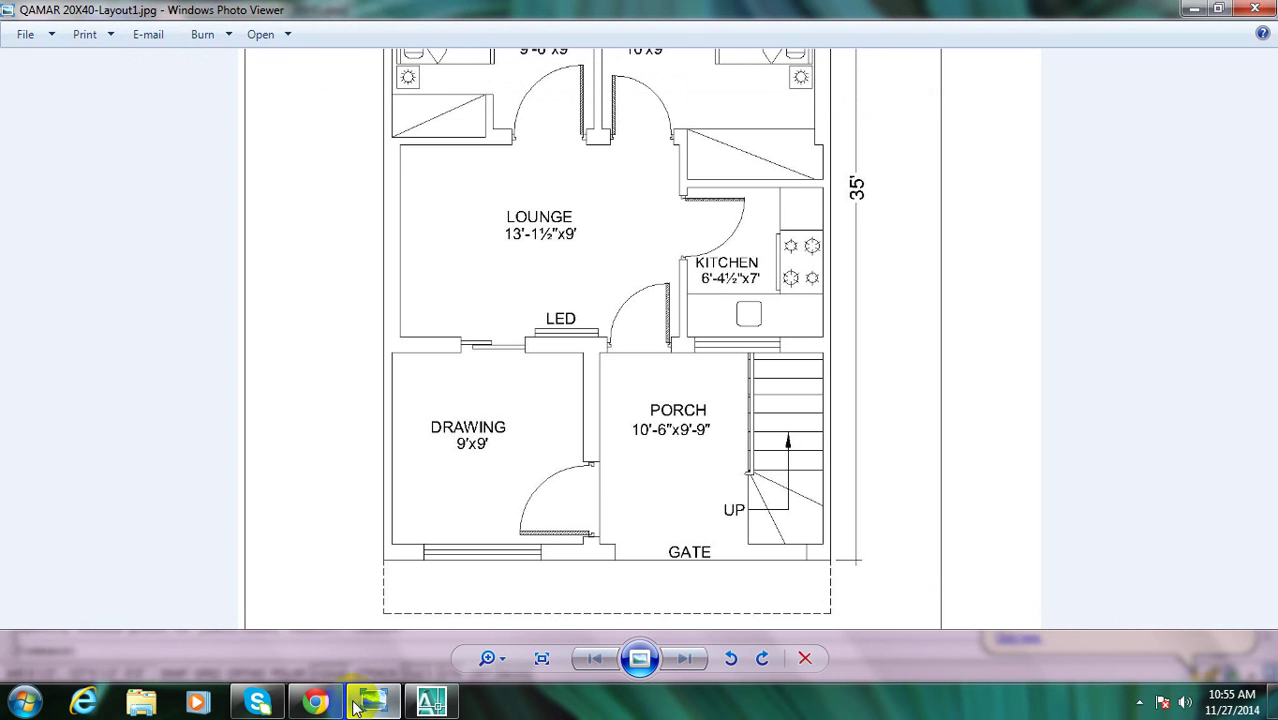
click(357, 706)
click(632, 448)
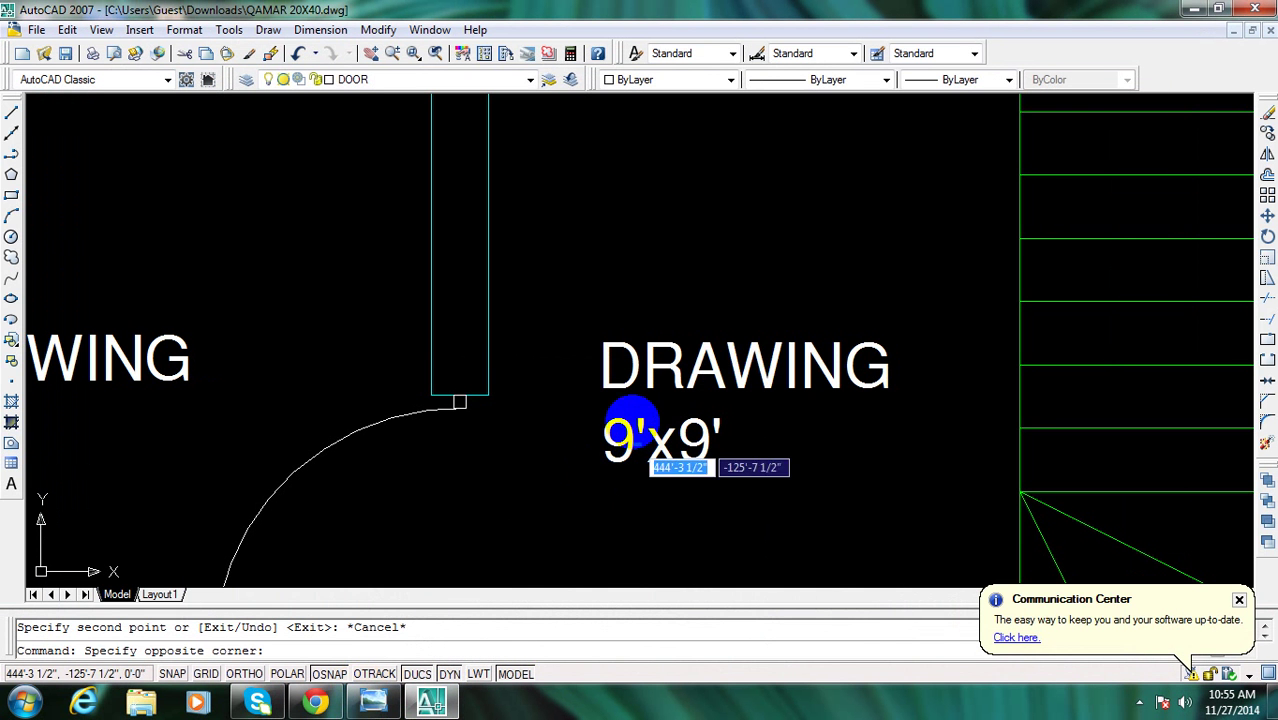
Reword the copied label to PORCH and begin its size line with 10
click(645, 375)
double_click(650, 371)
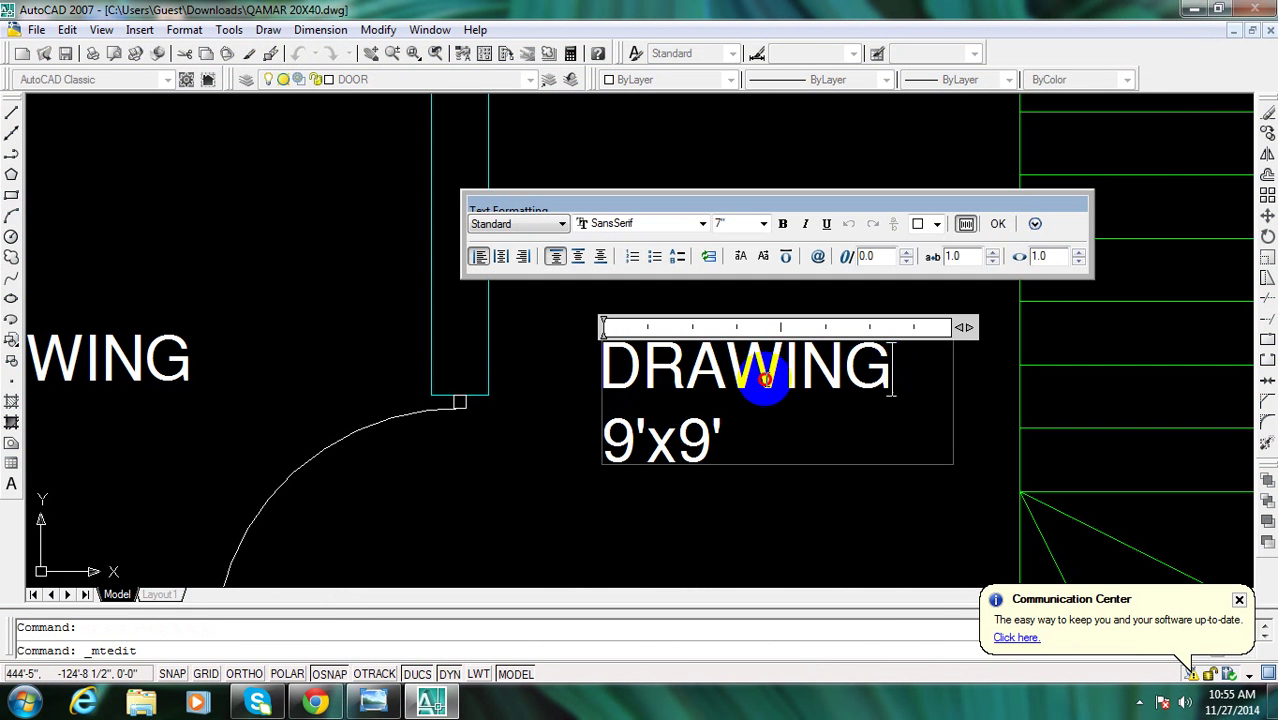
drag(891, 372, 559, 368)
text(P9'x9)
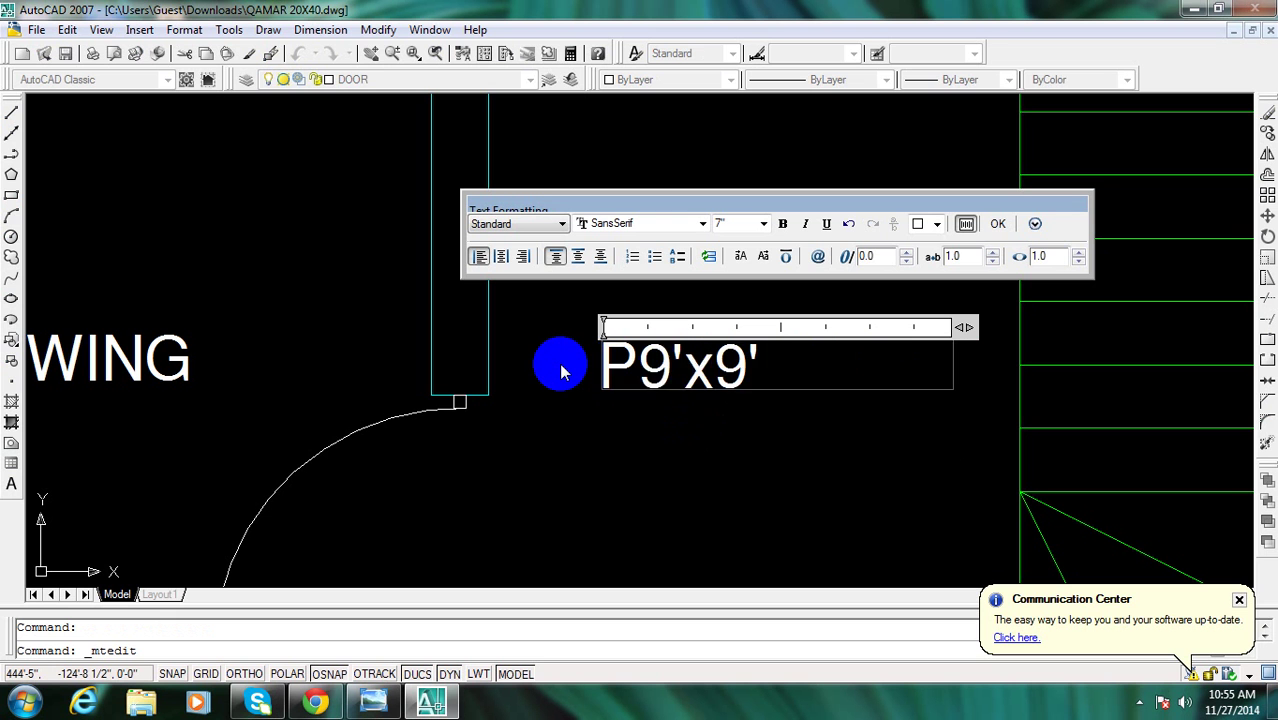
text(RO)
key(BackSpace)
key(BackSpace)
text(ORC)
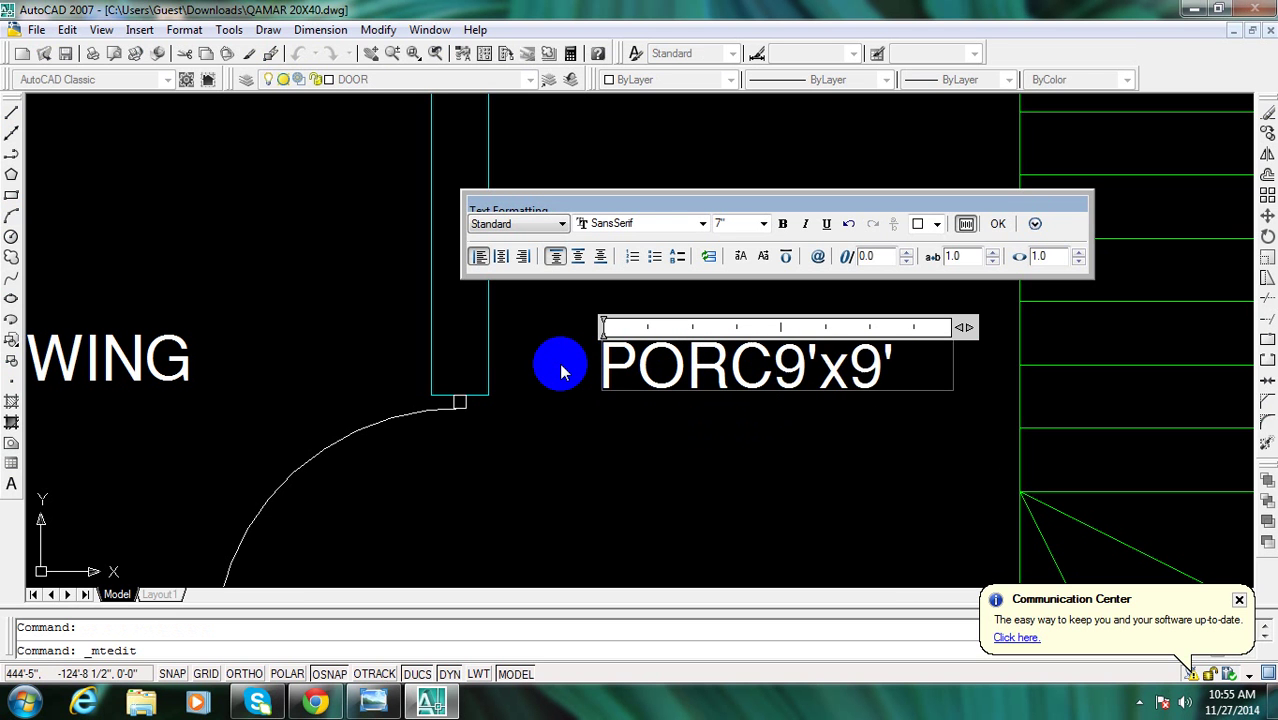
text(H)
key(Return)
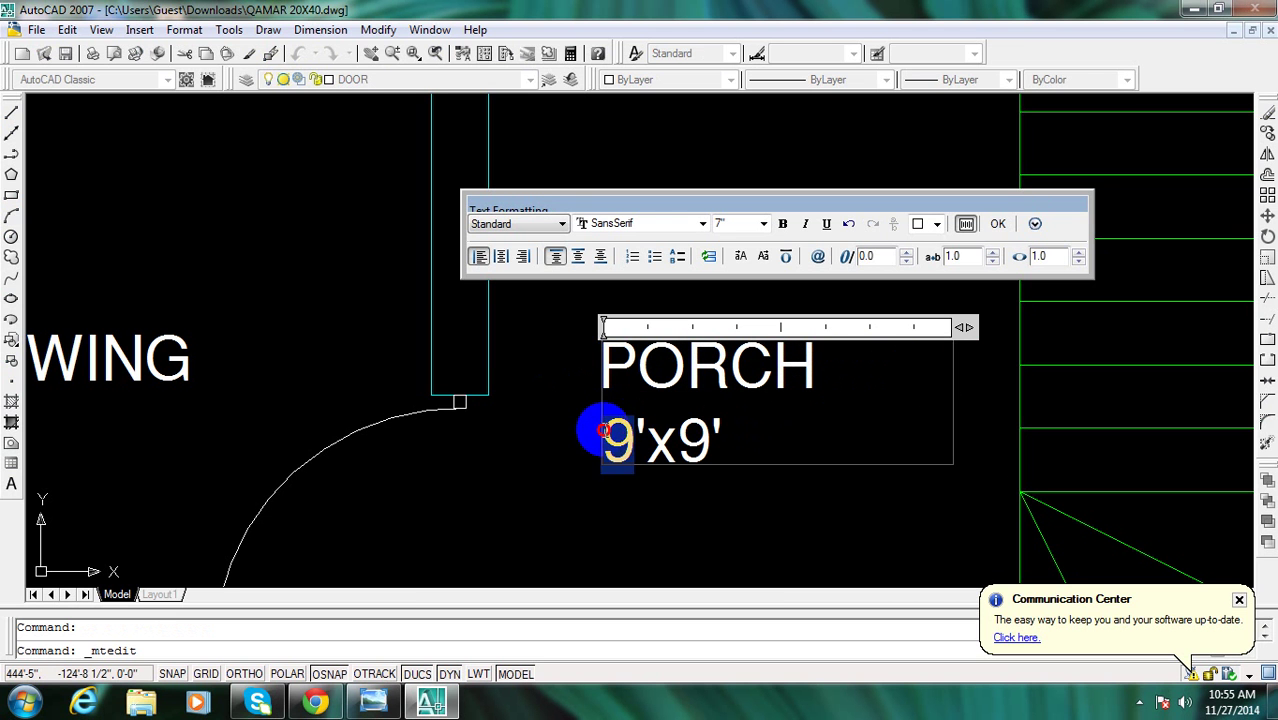
text(10)
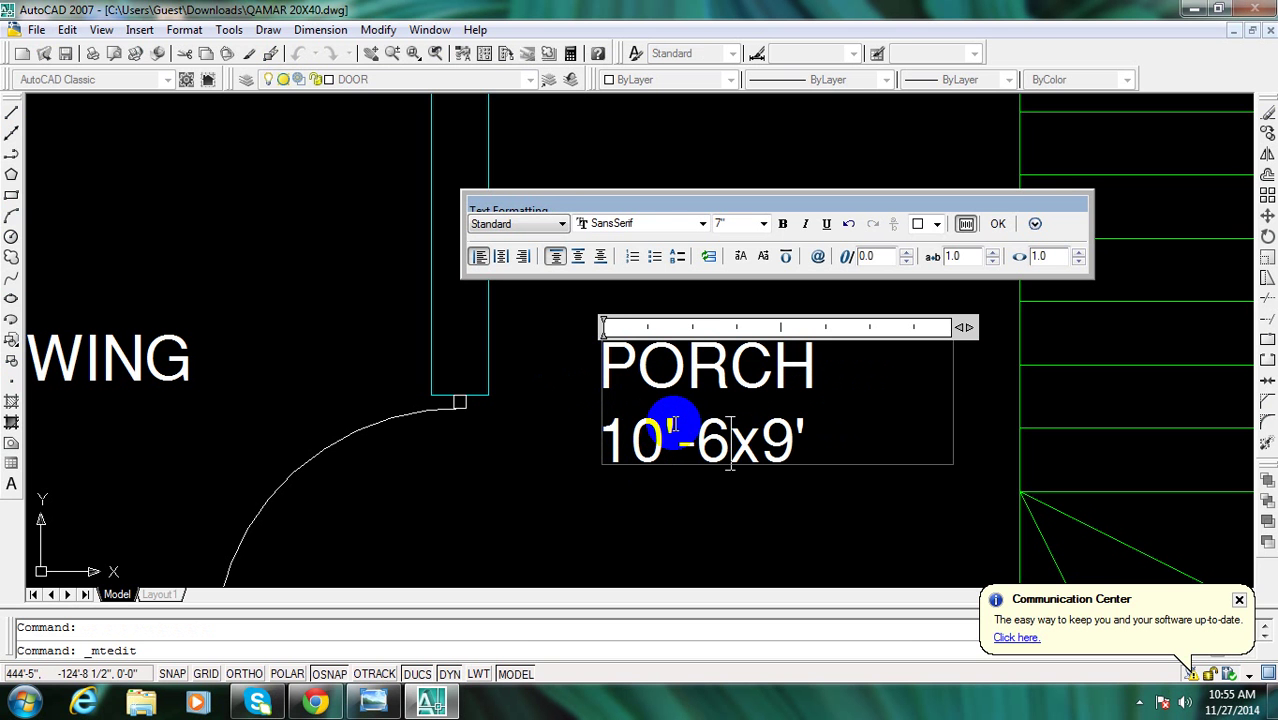
Check the reference plan and finish the label as PORCH 10'-6"x9'-9"
click(432, 703)
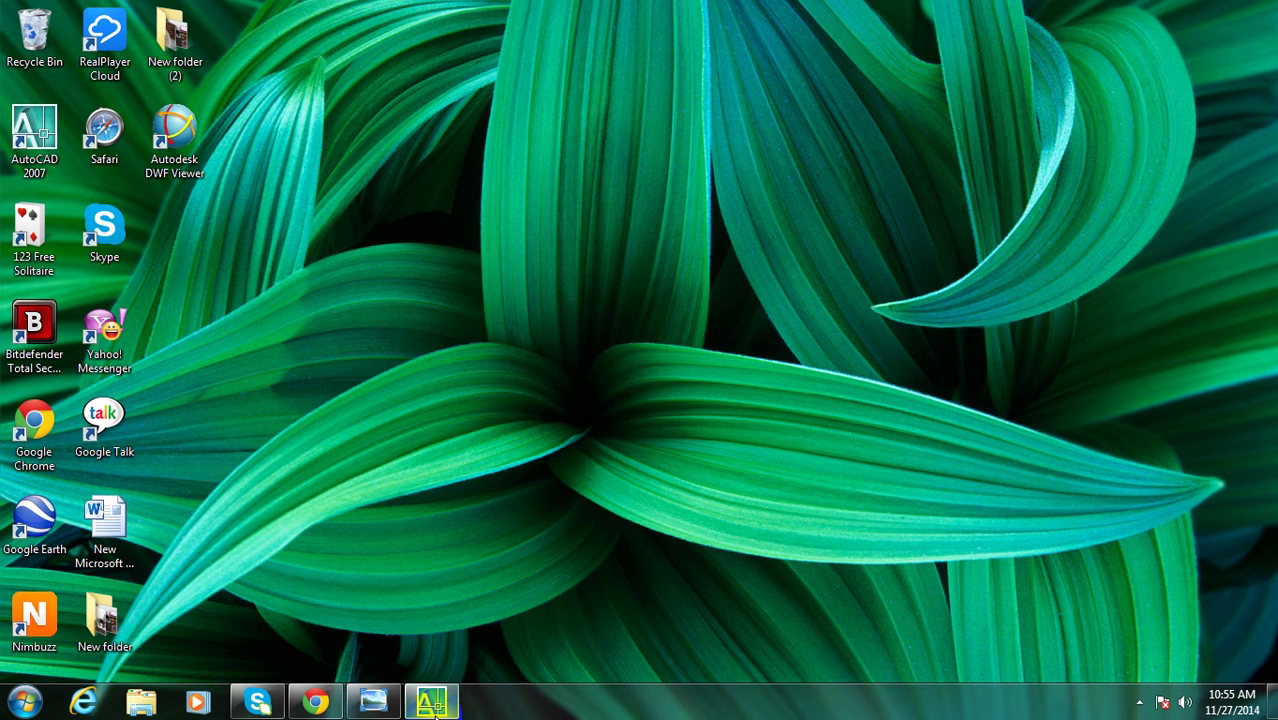
click(432, 703)
mouse_move(373, 701)
click(531, 530)
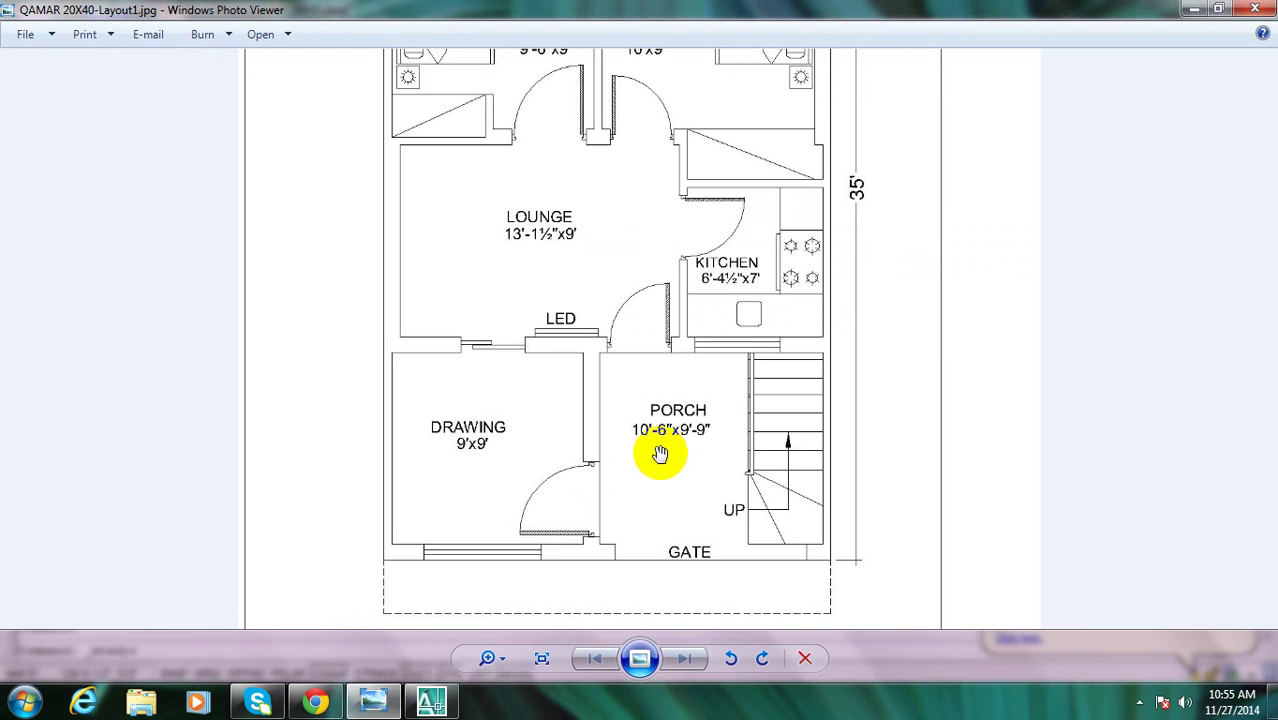
click(440, 703)
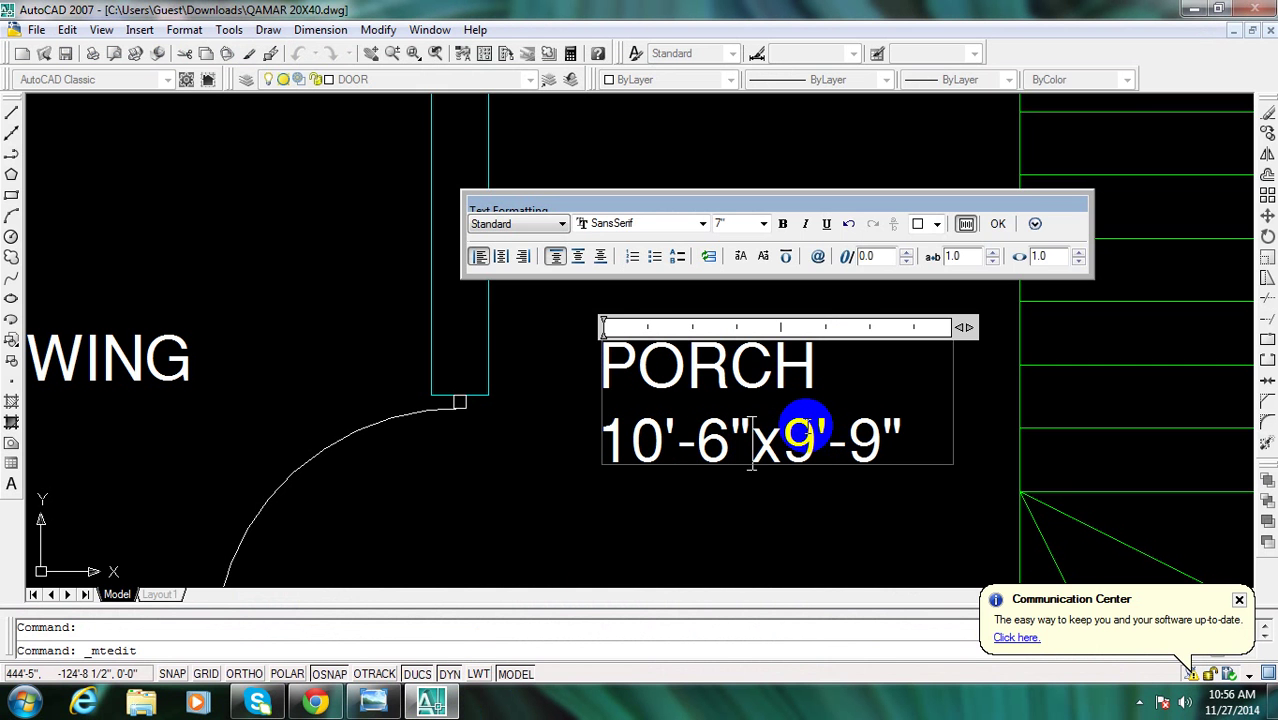
click(350, 337)
scroll(736, 371, down, 5)
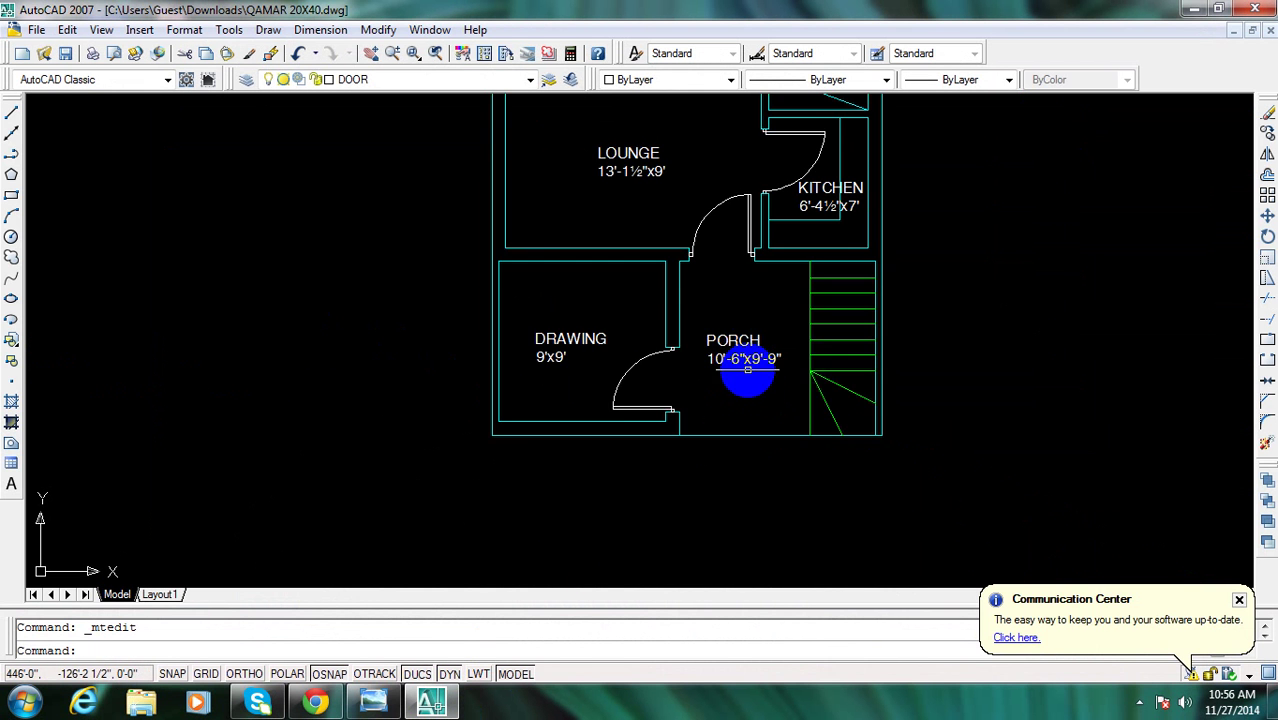
scroll(672, 265, down, 1)
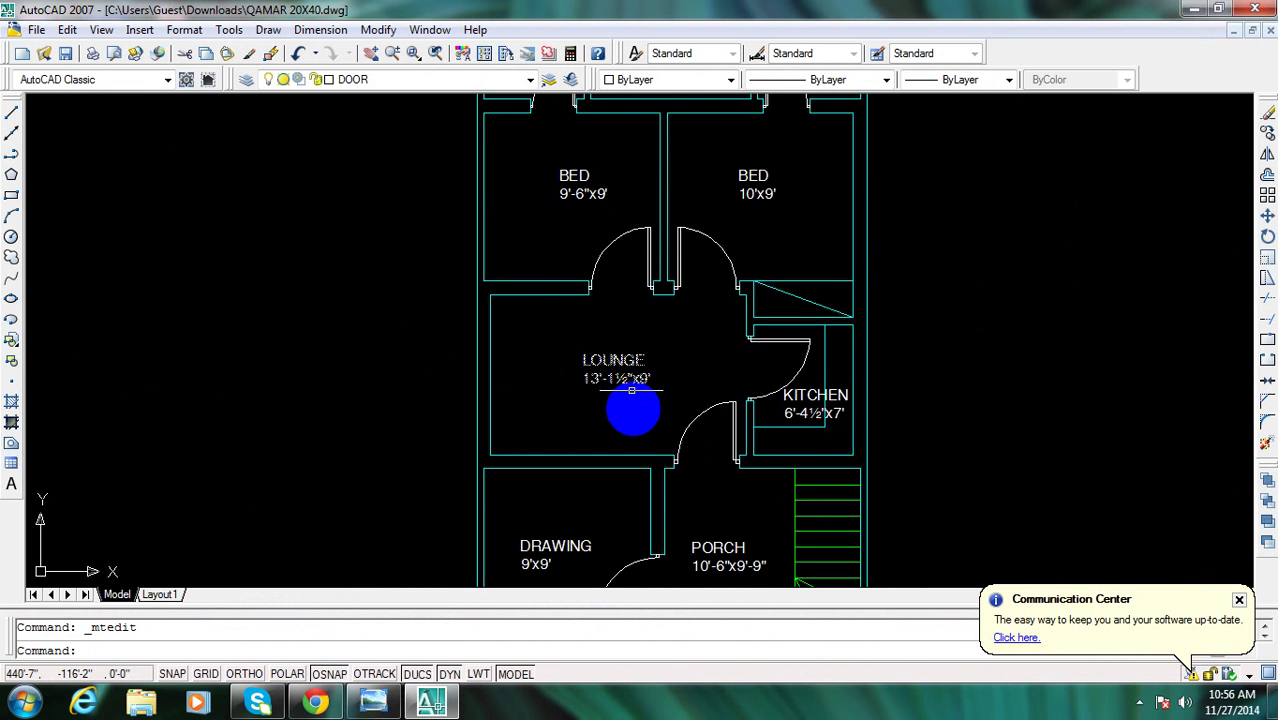
middle_drag(633, 405, 600, 260)
Copy the PORCH label to just below the porch's front wall
text(o)
key(Return)
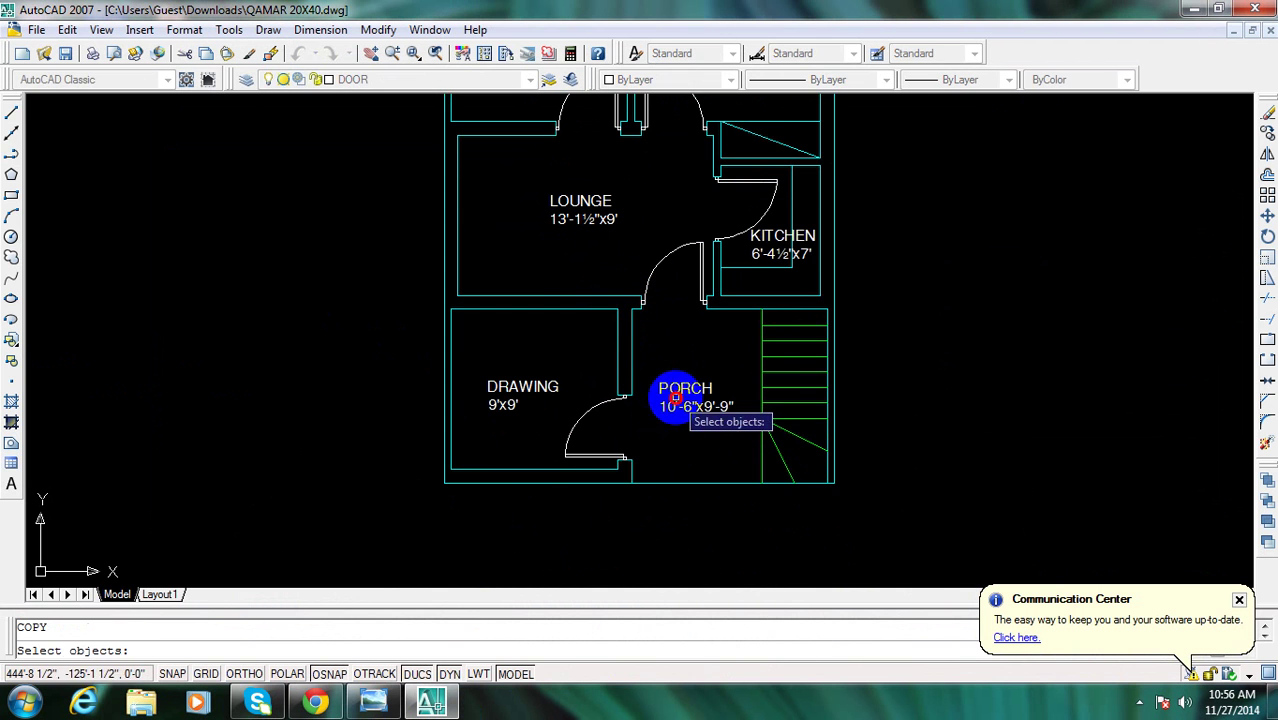
click(685, 380)
click(599, 457)
key(Return)
click(686, 398)
scroll(665, 513, up, 3)
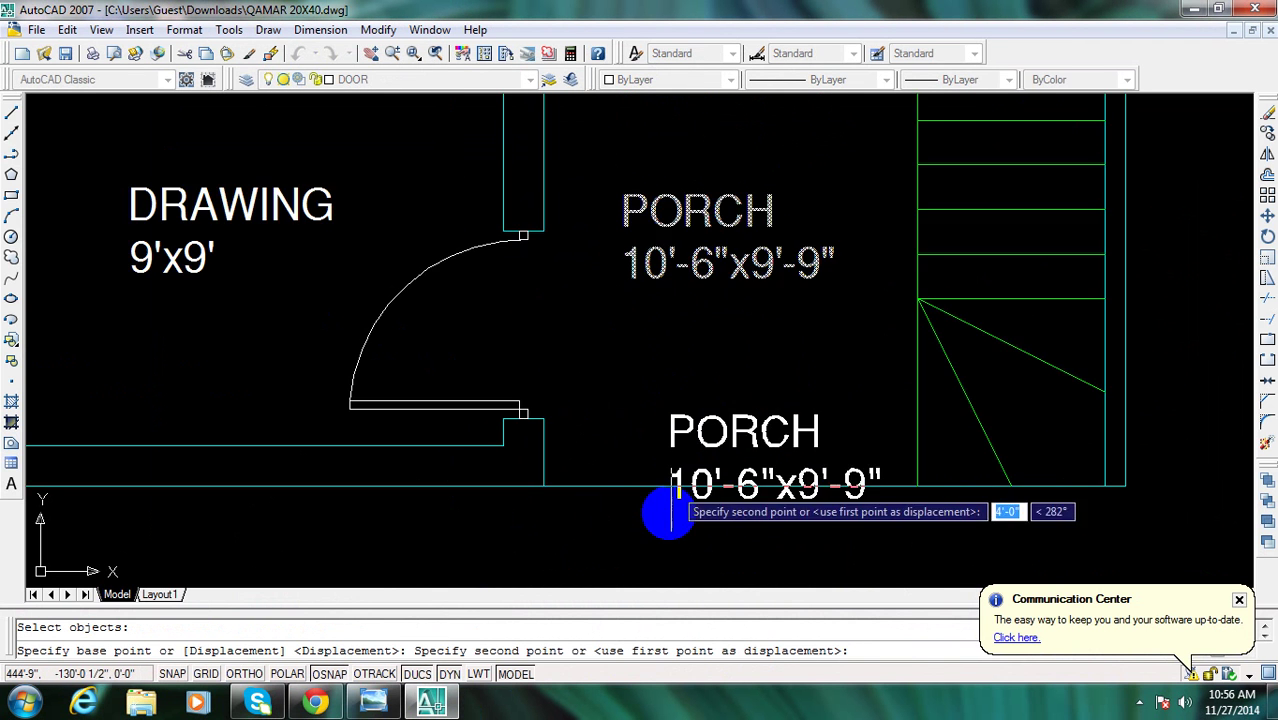
scroll(665, 513, up, 1)
click(655, 455)
key(Escape)
Change the copied label's text to GATE
double_click(665, 418)
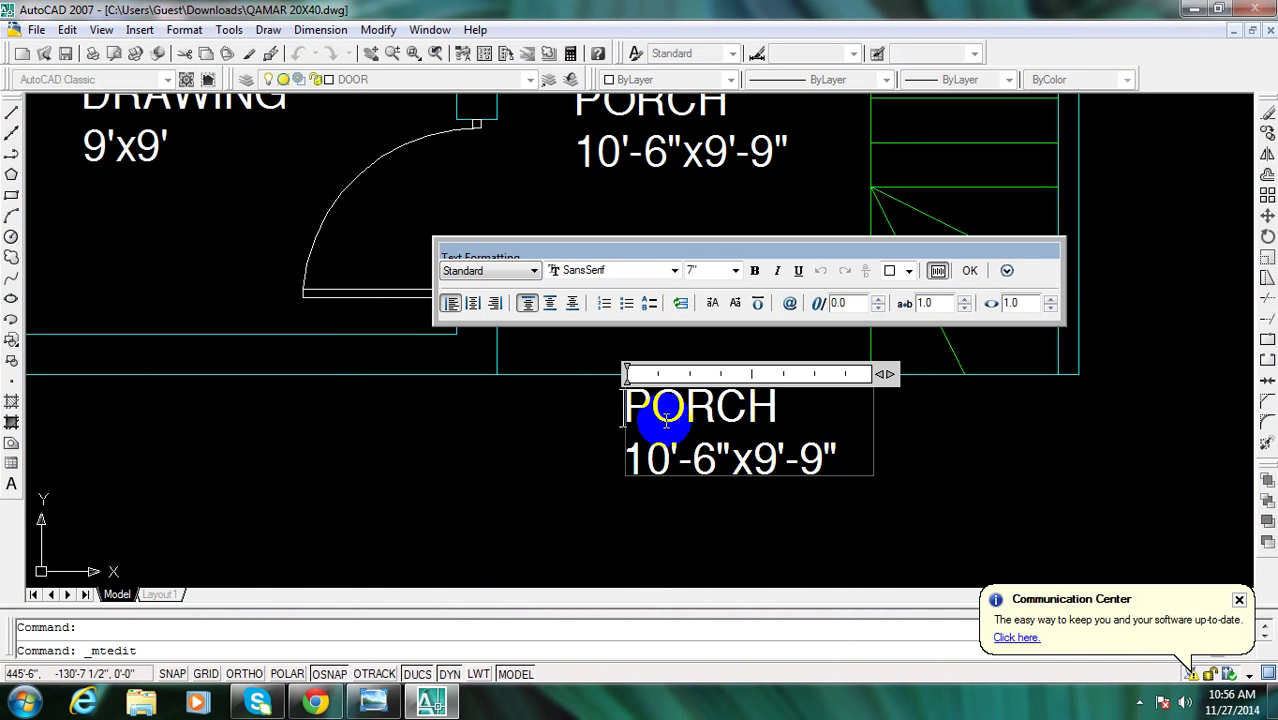
text(GATE)
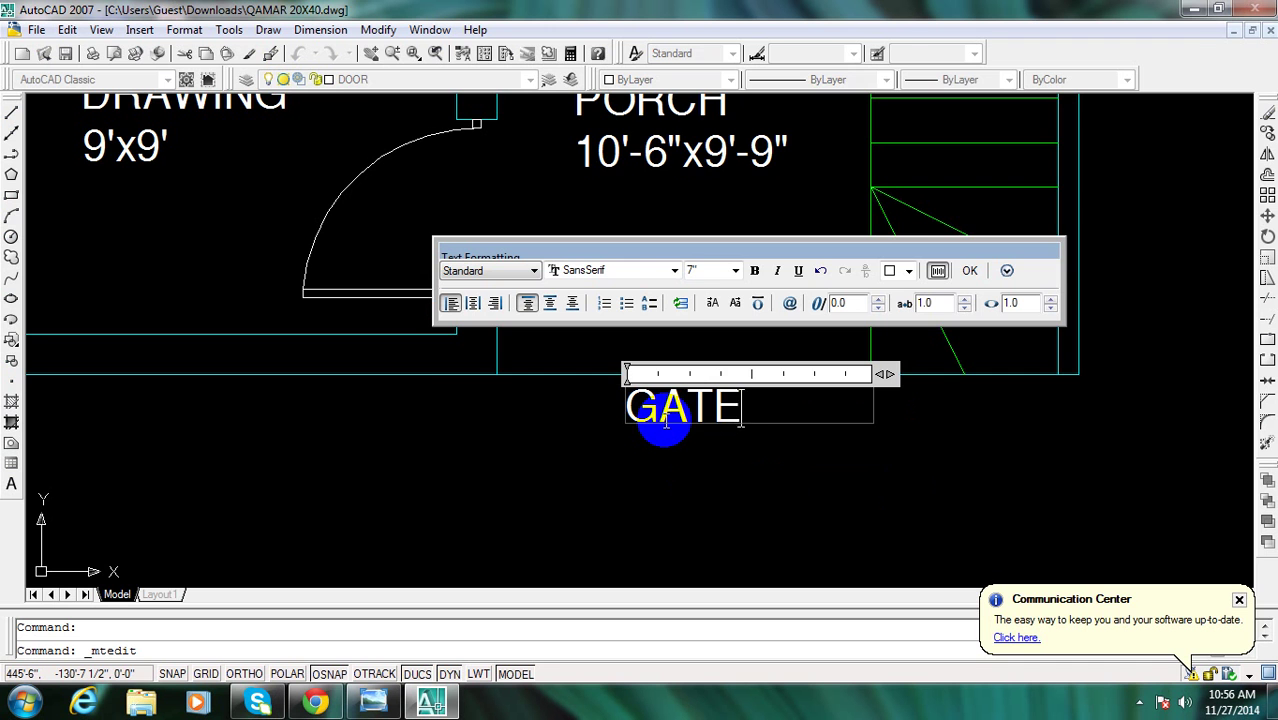
click(616, 485)
scroll(618, 470, down, 4)
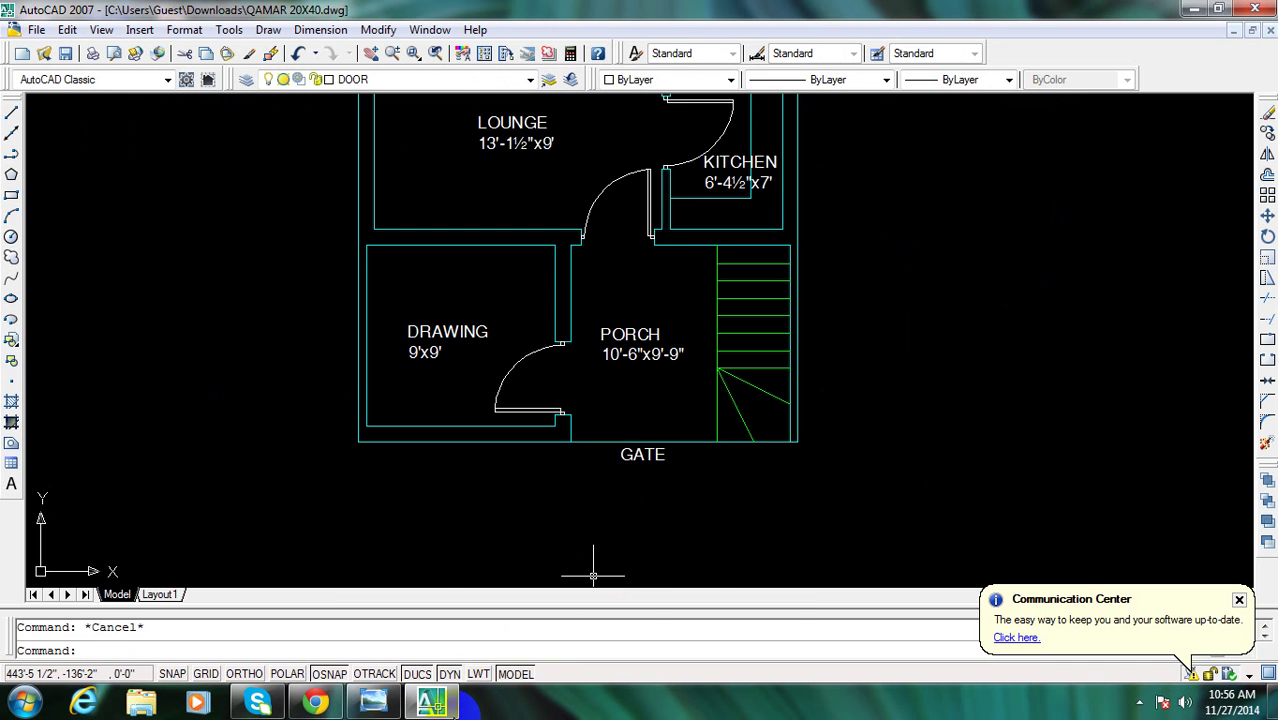
Compare the GATE label's position against the reference floor-plan image
key(alt+Tab)
scroll(580, 457, down, 2)
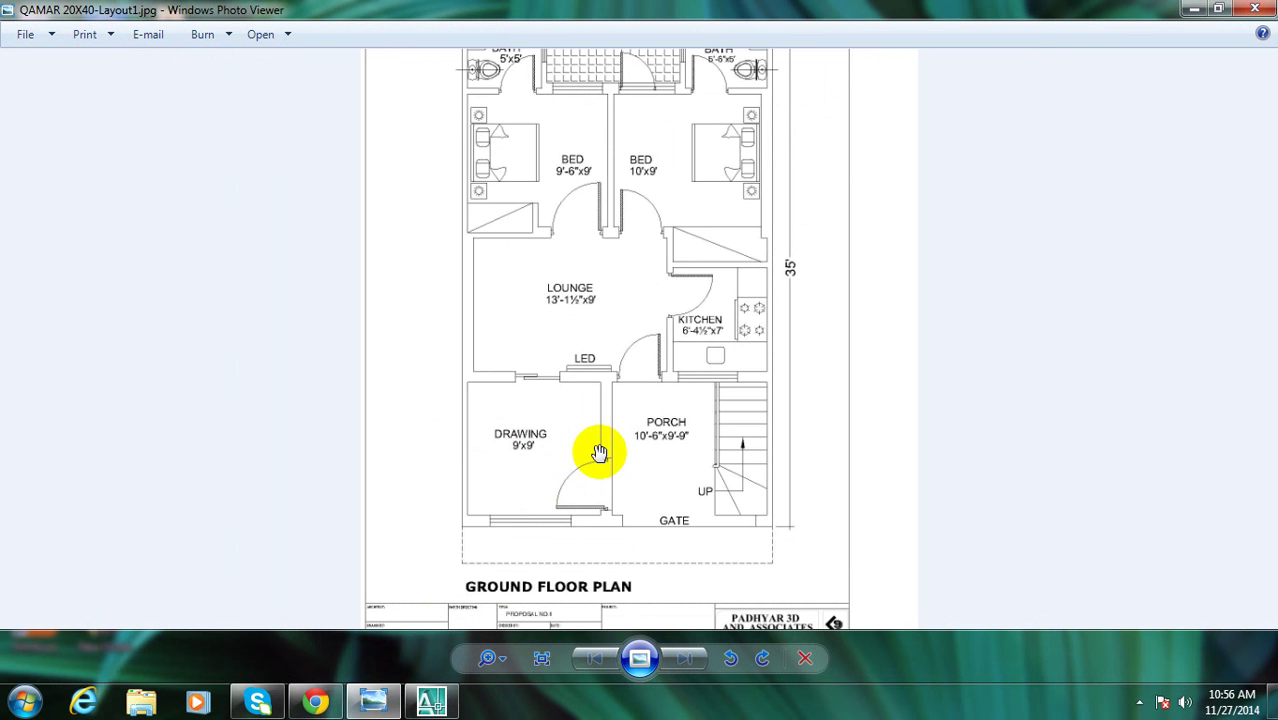
scroll(748, 216, down, 1)
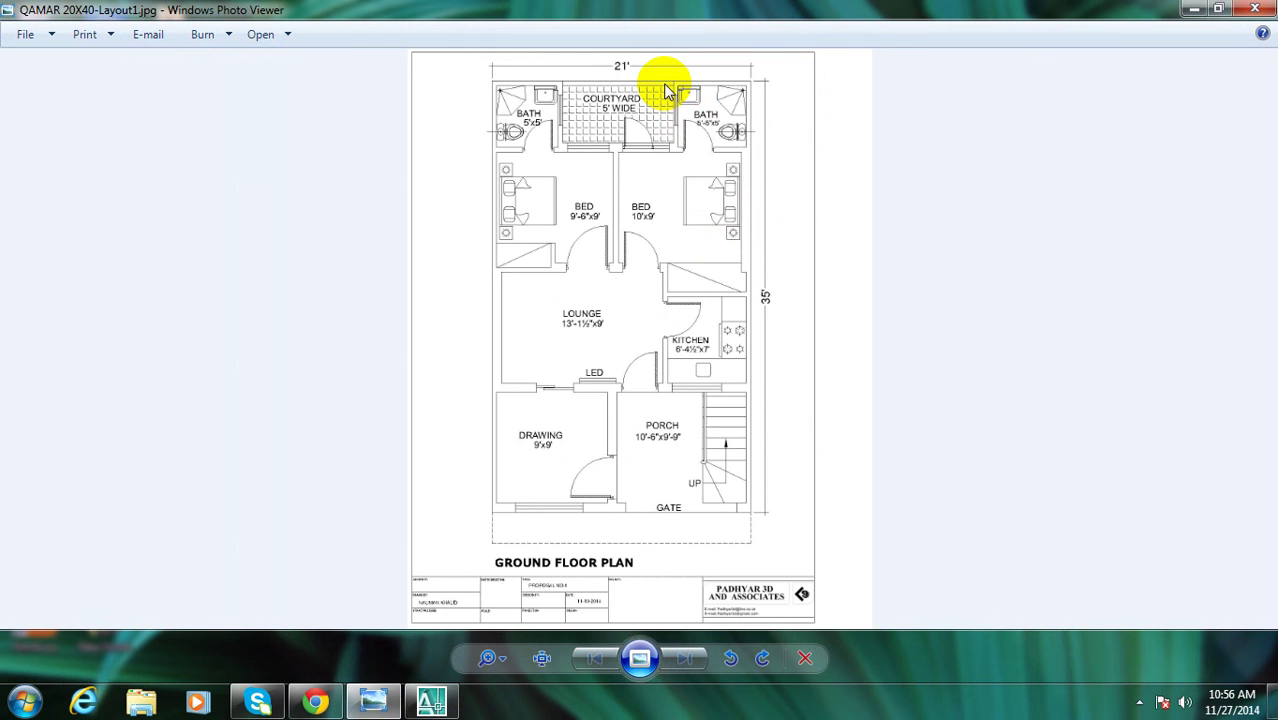
scroll(667, 90, up, 1)
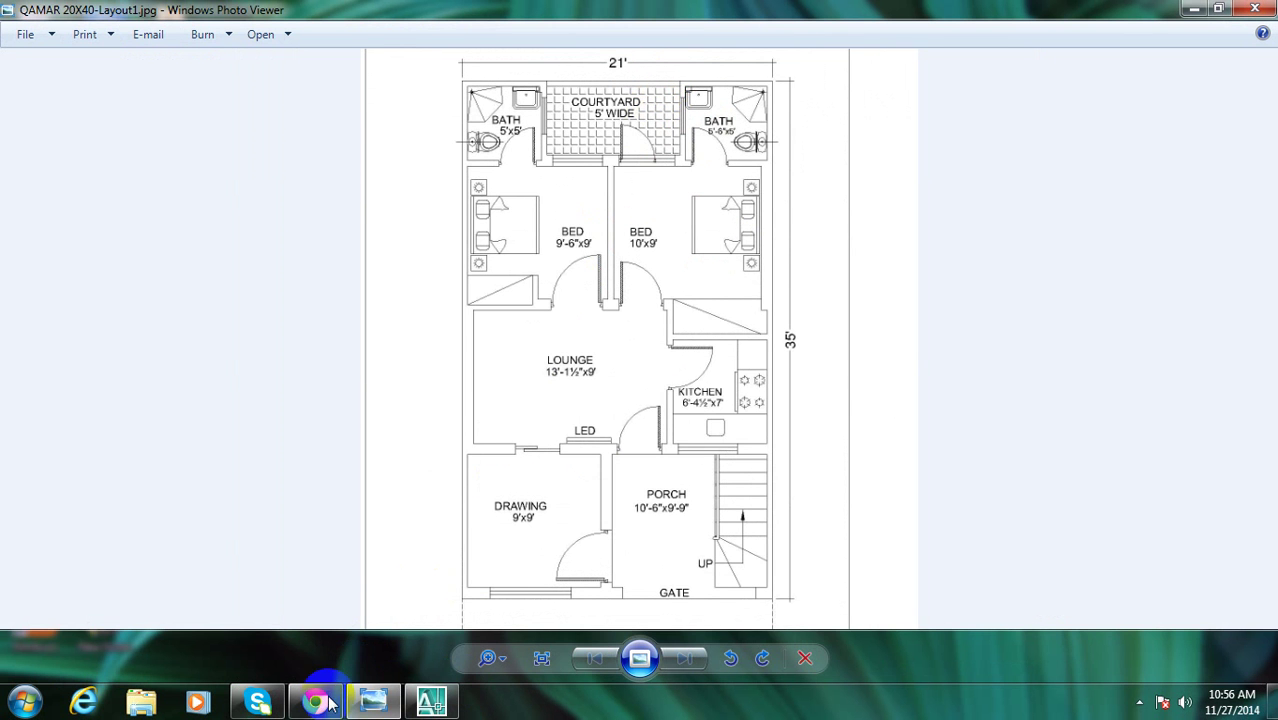
click(424, 700)
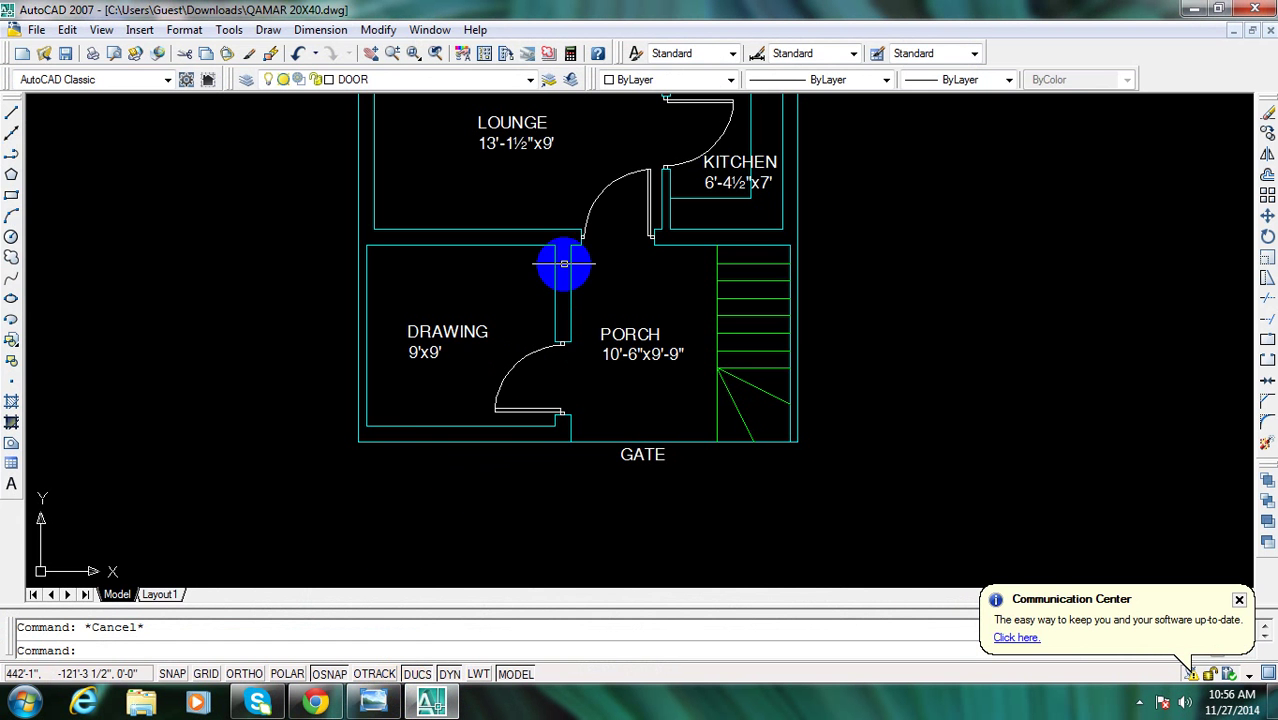
Zoom to the drawing room's front wall and check the reference plan
scroll(513, 322, down, 3)
scroll(513, 322, up, 6)
scroll(503, 440, down, 1)
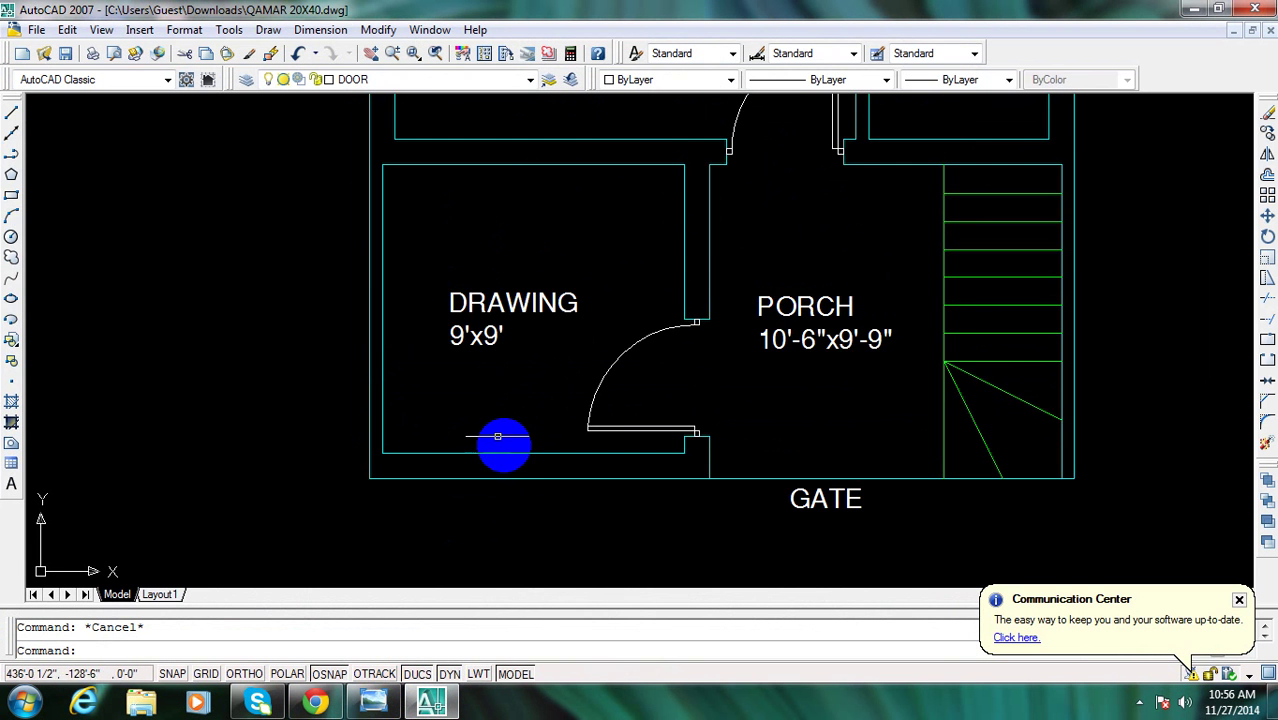
scroll(497, 436, up, 1)
middle_drag(502, 442, 490, 379)
scroll(490, 379, up, 1)
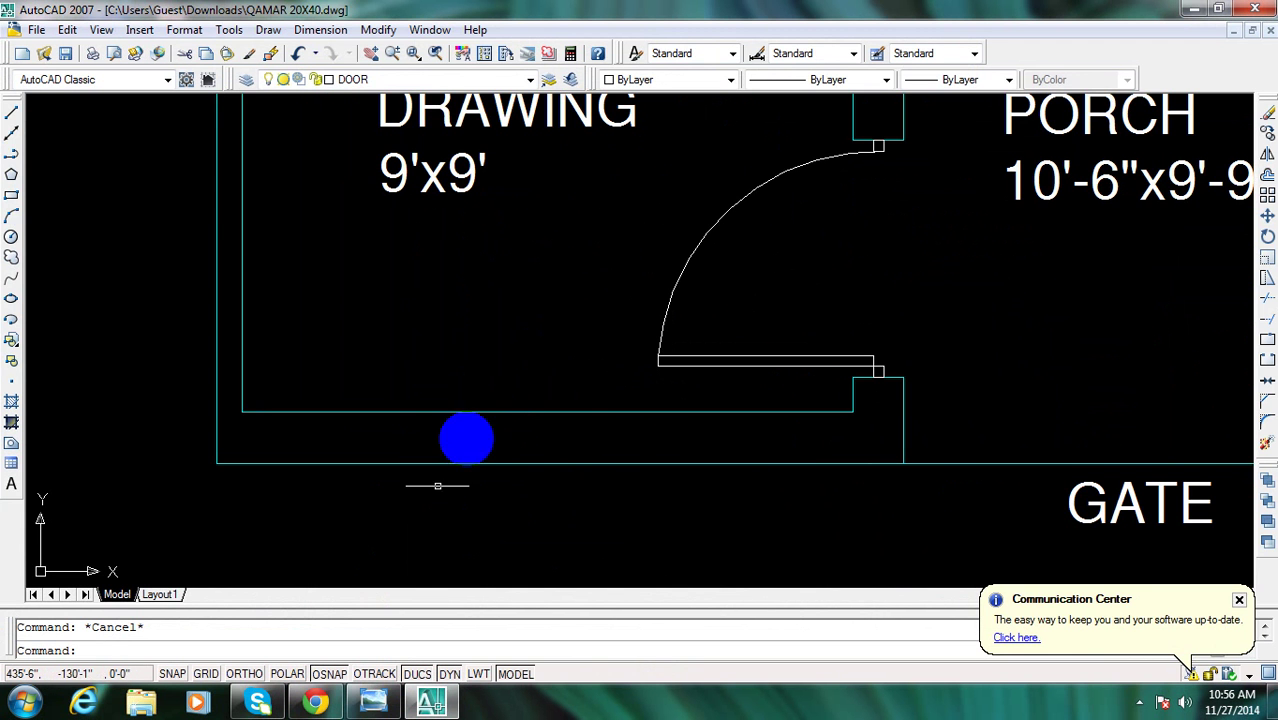
click(371, 709)
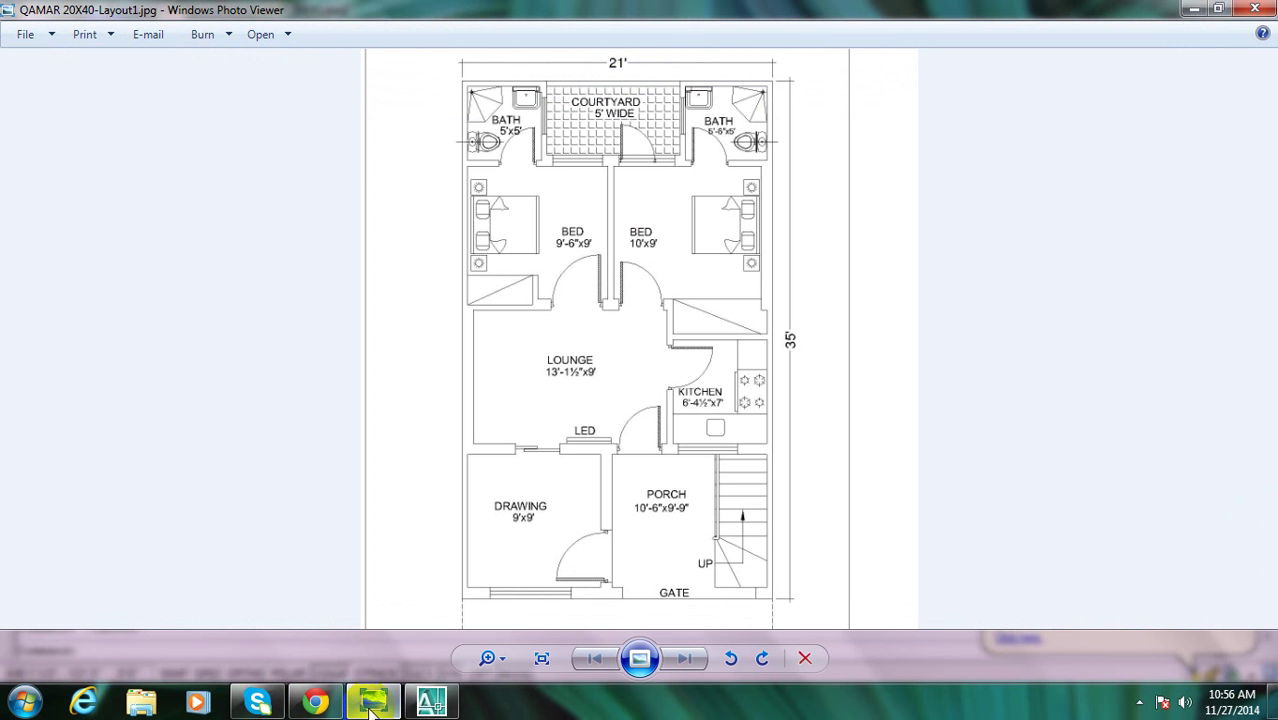
click(443, 707)
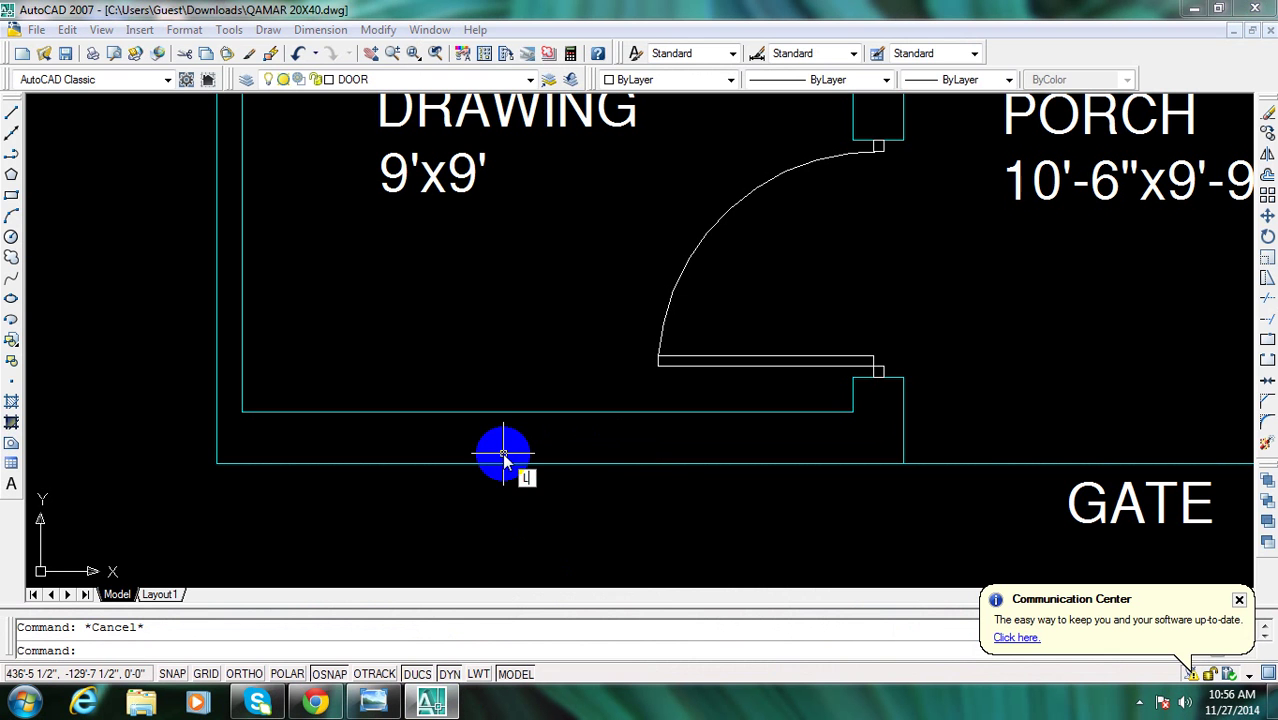
Draw a short vertical line across the front wall marking the window centre
text(l)
key(Return)
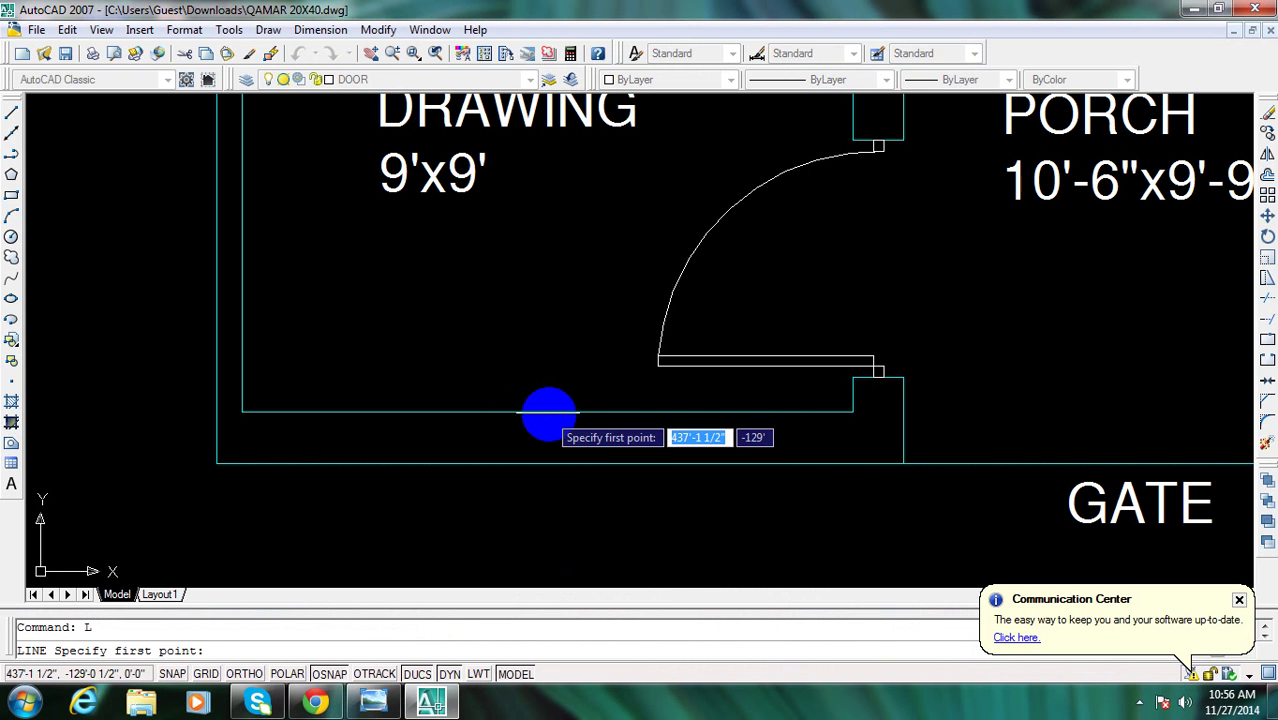
click(549, 438)
key(Escape)
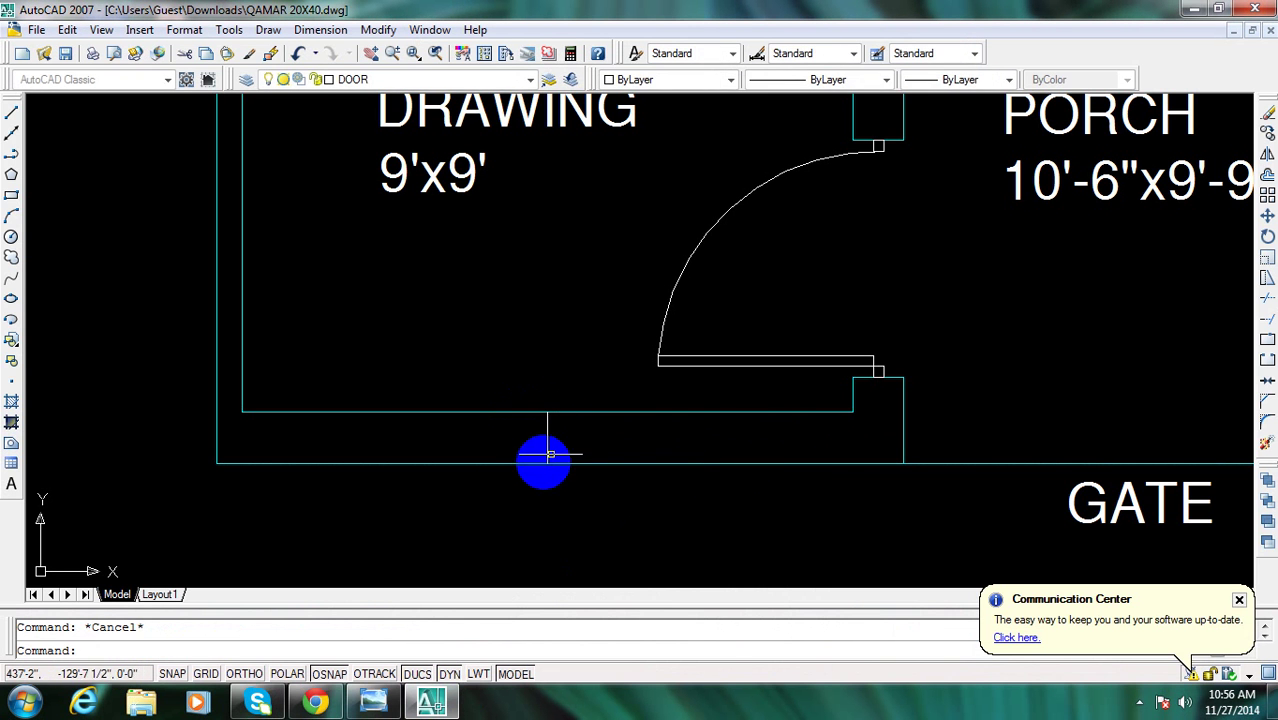
scroll(542, 455, down, 3)
scroll(551, 404, down, 2)
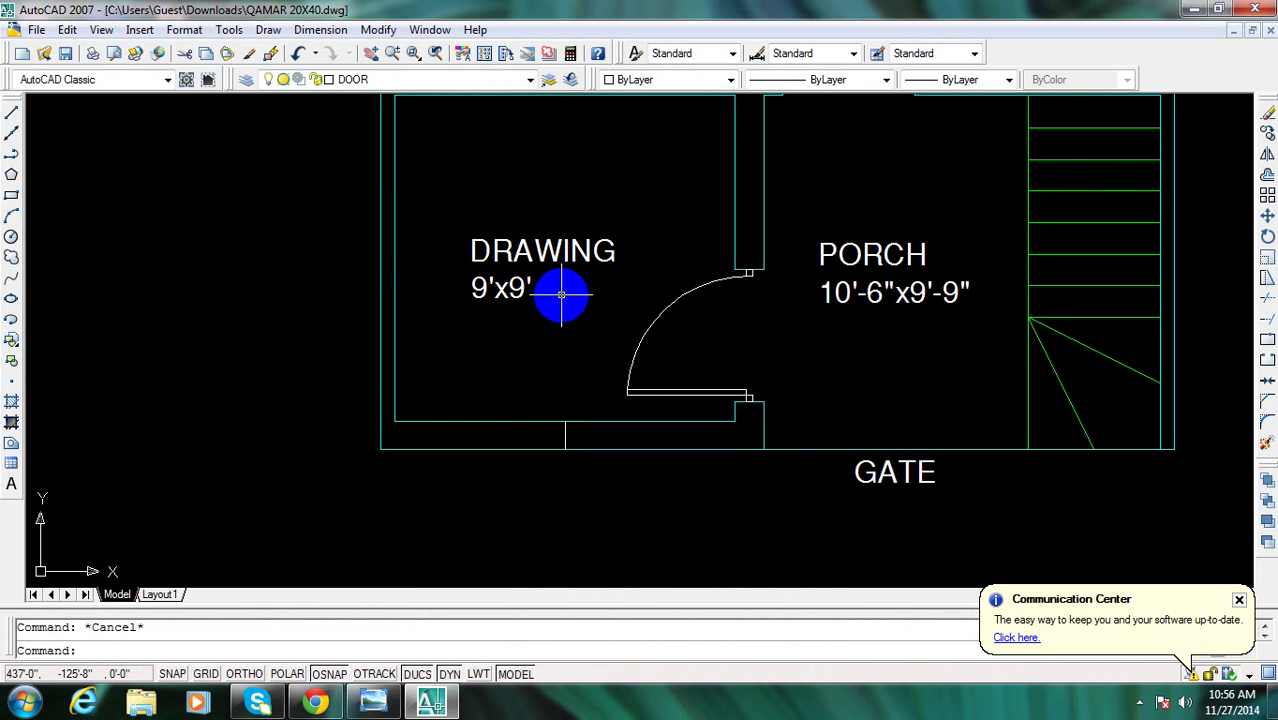
Offset the centre mark line 3' to each side
text(o)
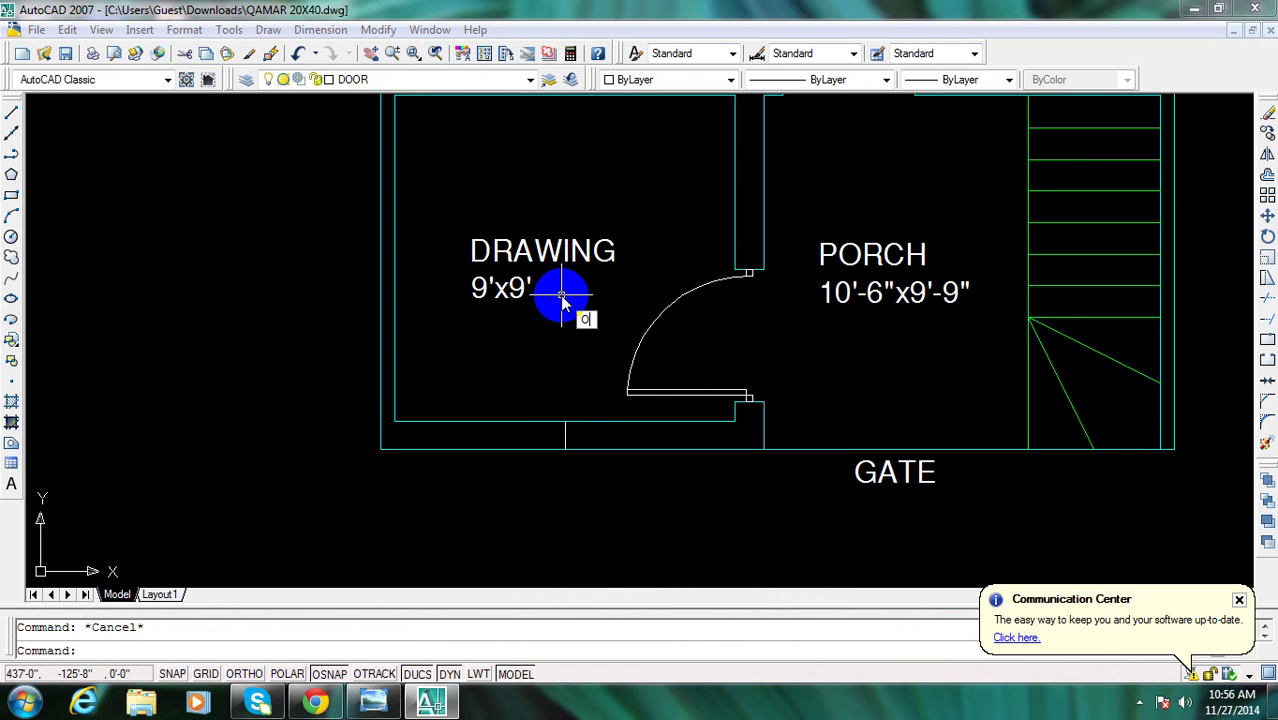
key(Return)
text(3)
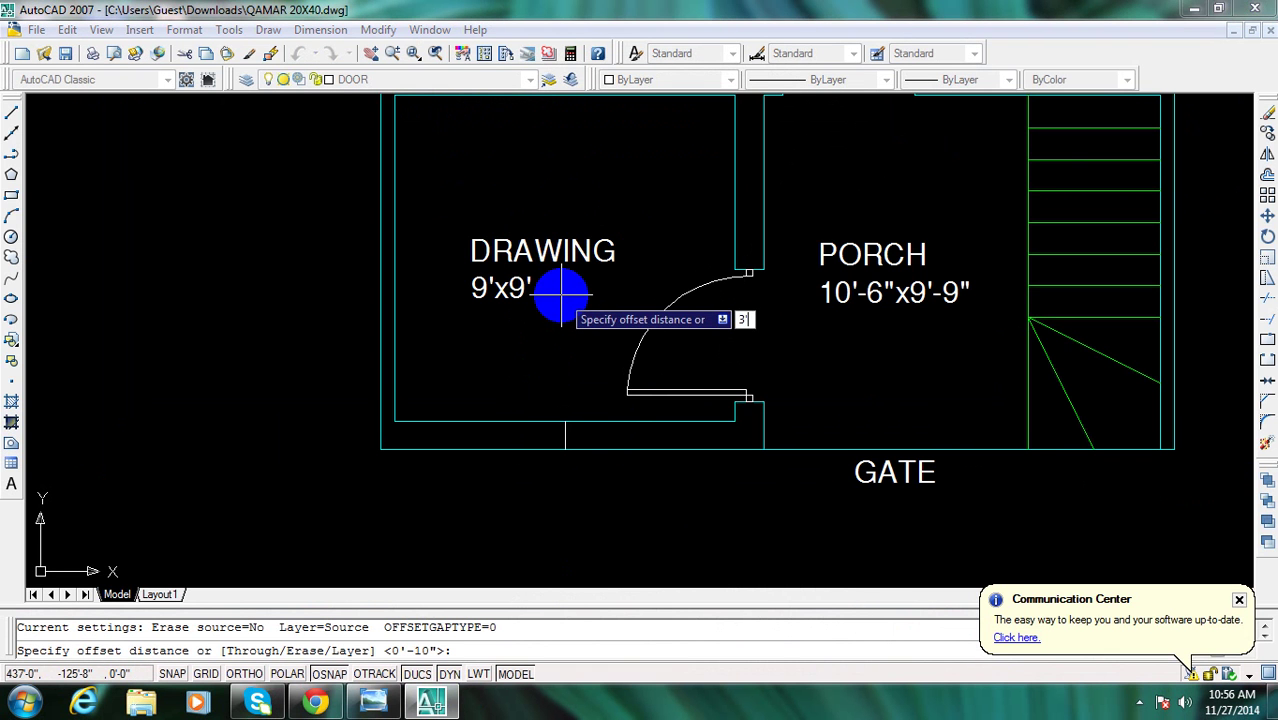
key(Return)
scroll(585, 448, up, 2)
scroll(573, 491, up, 1)
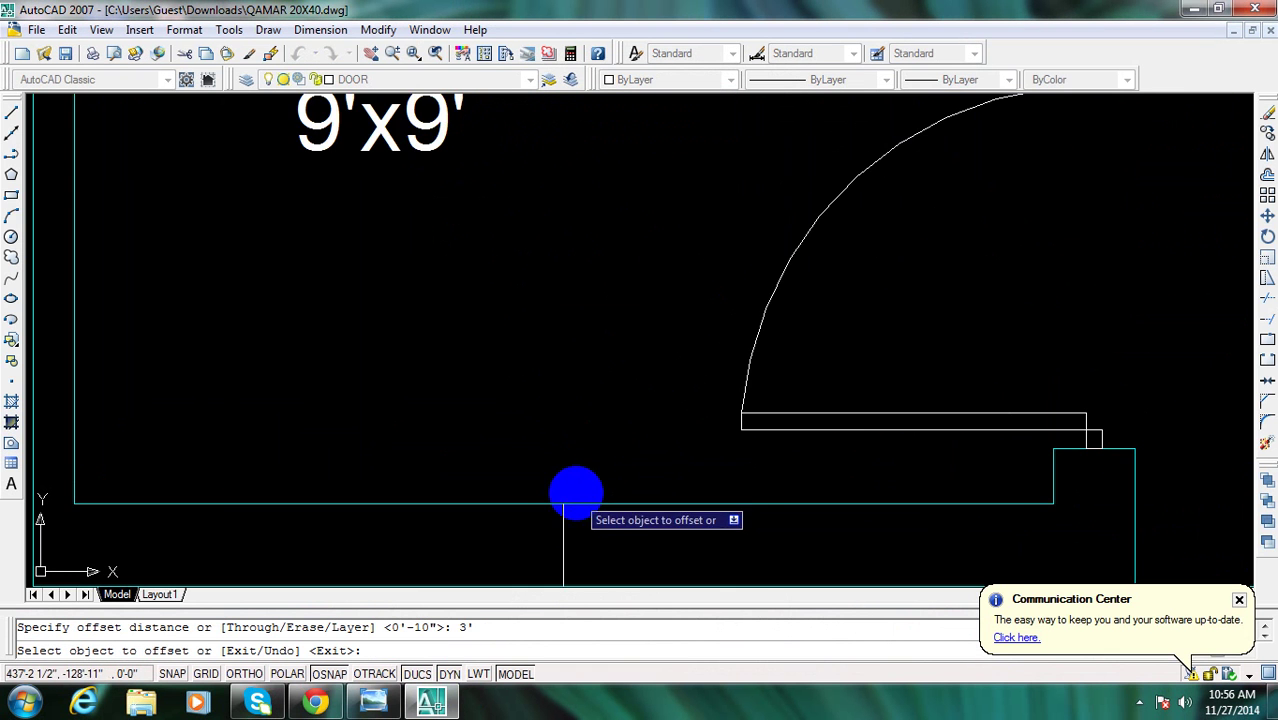
scroll(548, 440, up, 1)
click(555, 435)
click(622, 414)
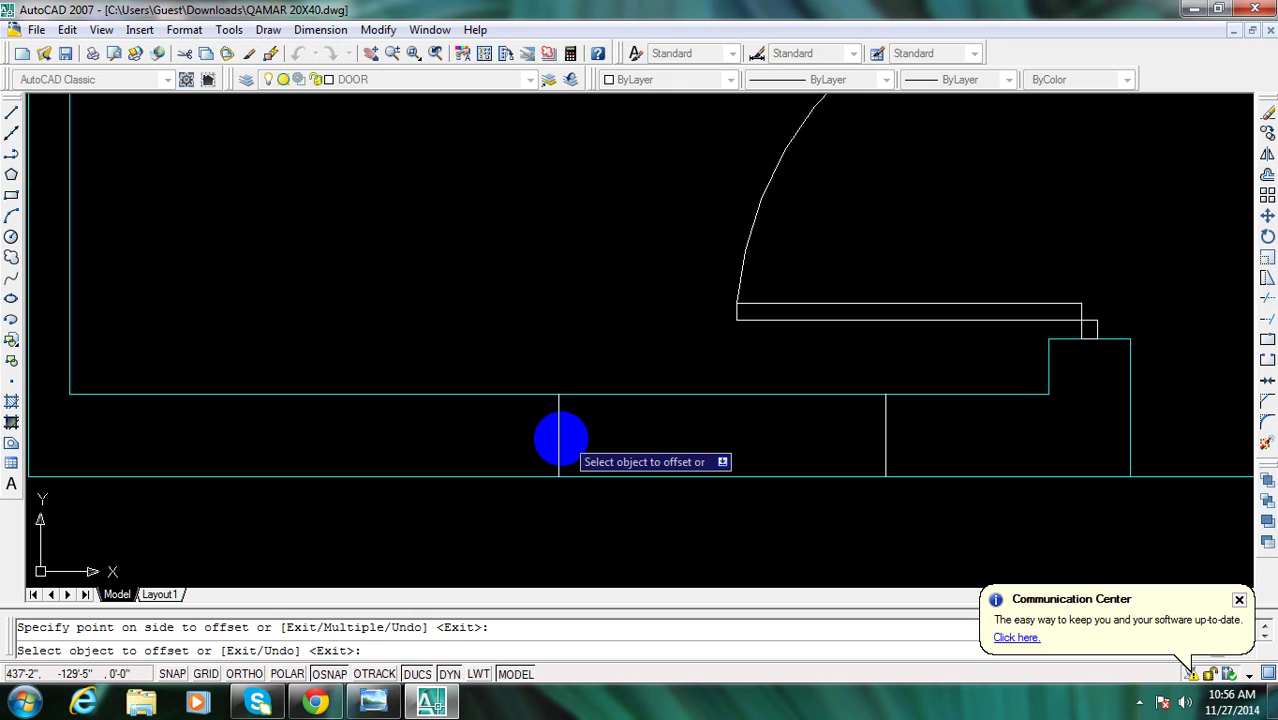
click(559, 440)
click(534, 440)
key(Escape)
scroll(528, 463, down, 2)
Trim the wall lines between the two offset lines to open the window
text(tr)
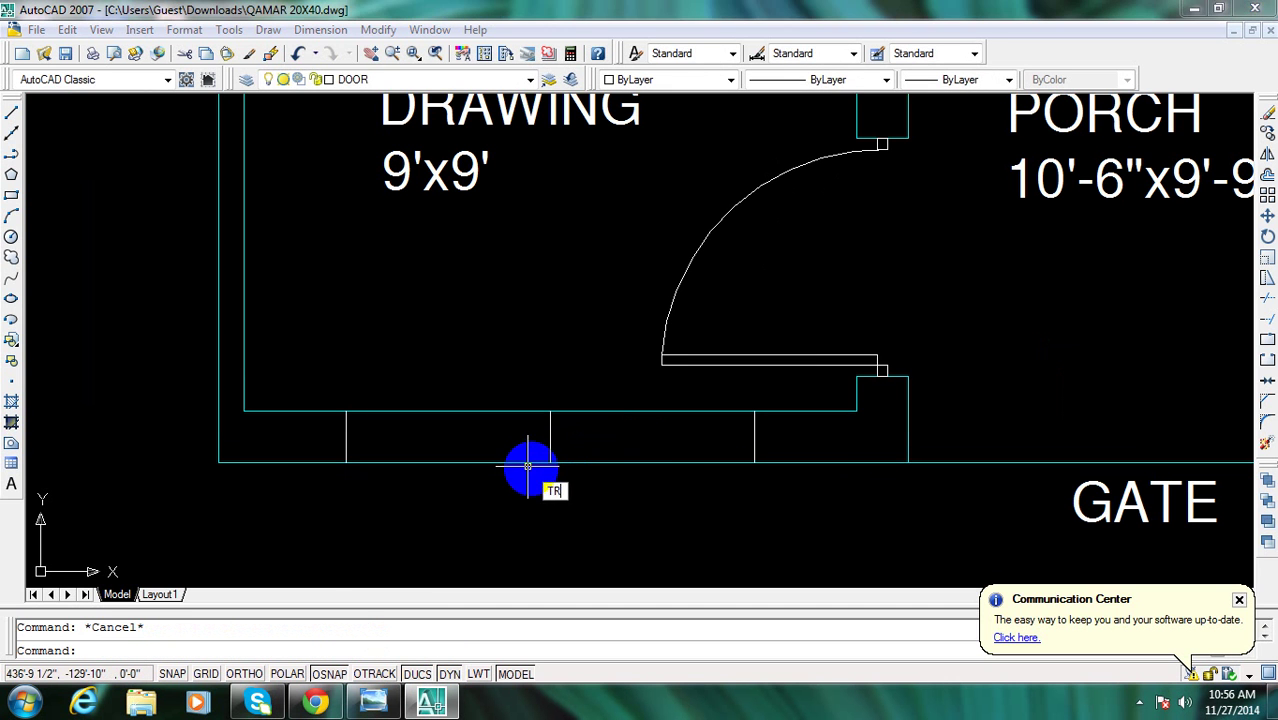
key(Return)
key(Return)
click(597, 500)
click(494, 406)
key(Escape)
key(e)
key(Return)
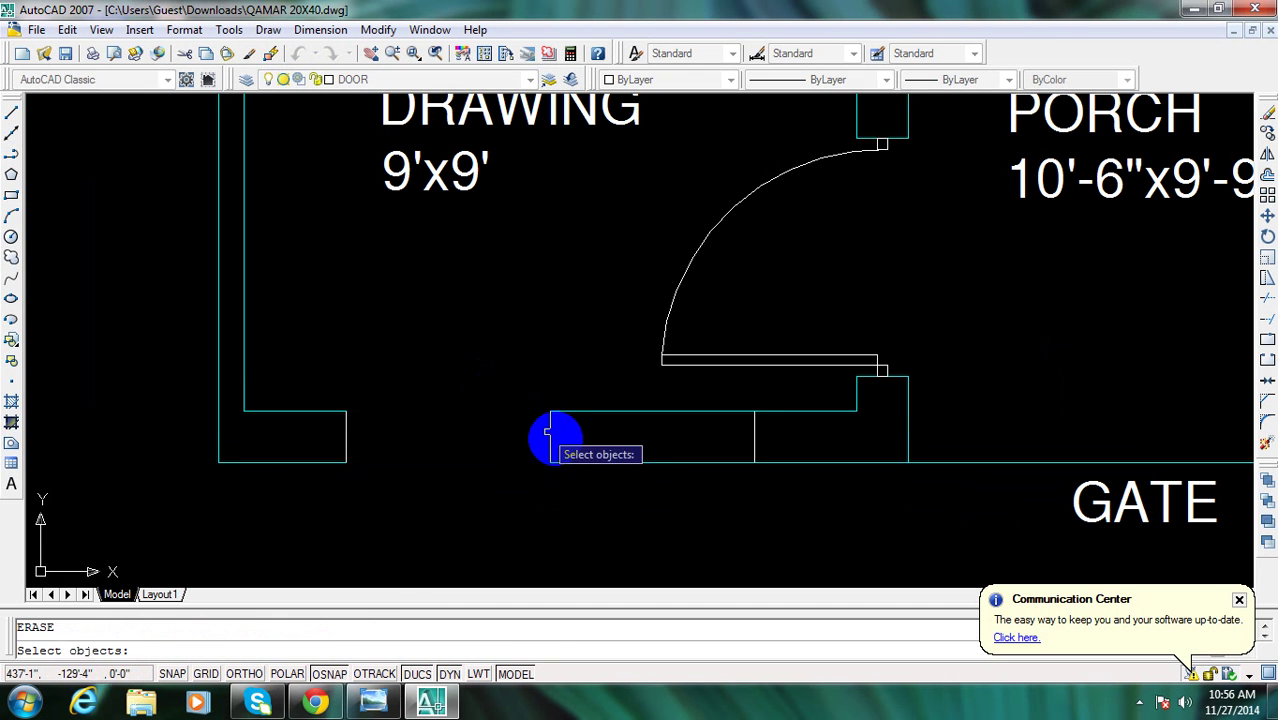
key(Escape)
text(tr)
key(Return)
Erase the leftover centre mark line
key(Return)
click(626, 492)
click(605, 410)
key(Escape)
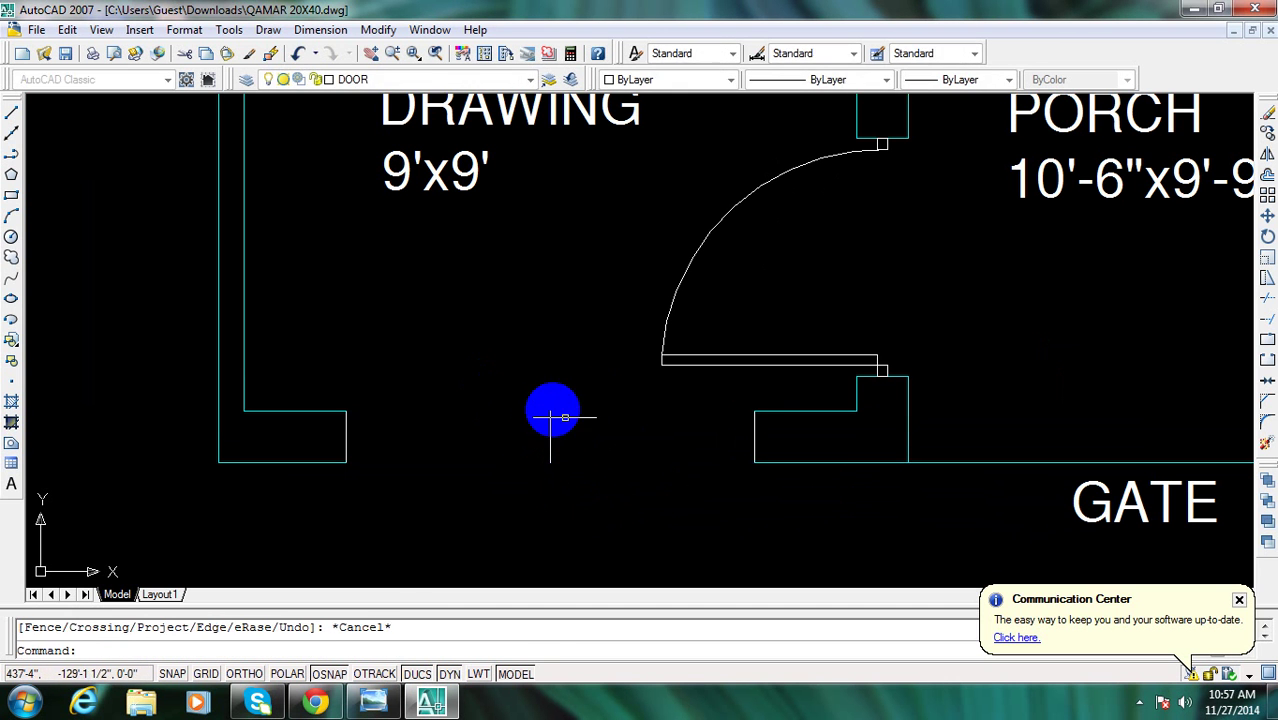
key(e)
key(Return)
click(556, 408)
click(593, 492)
key(Return)
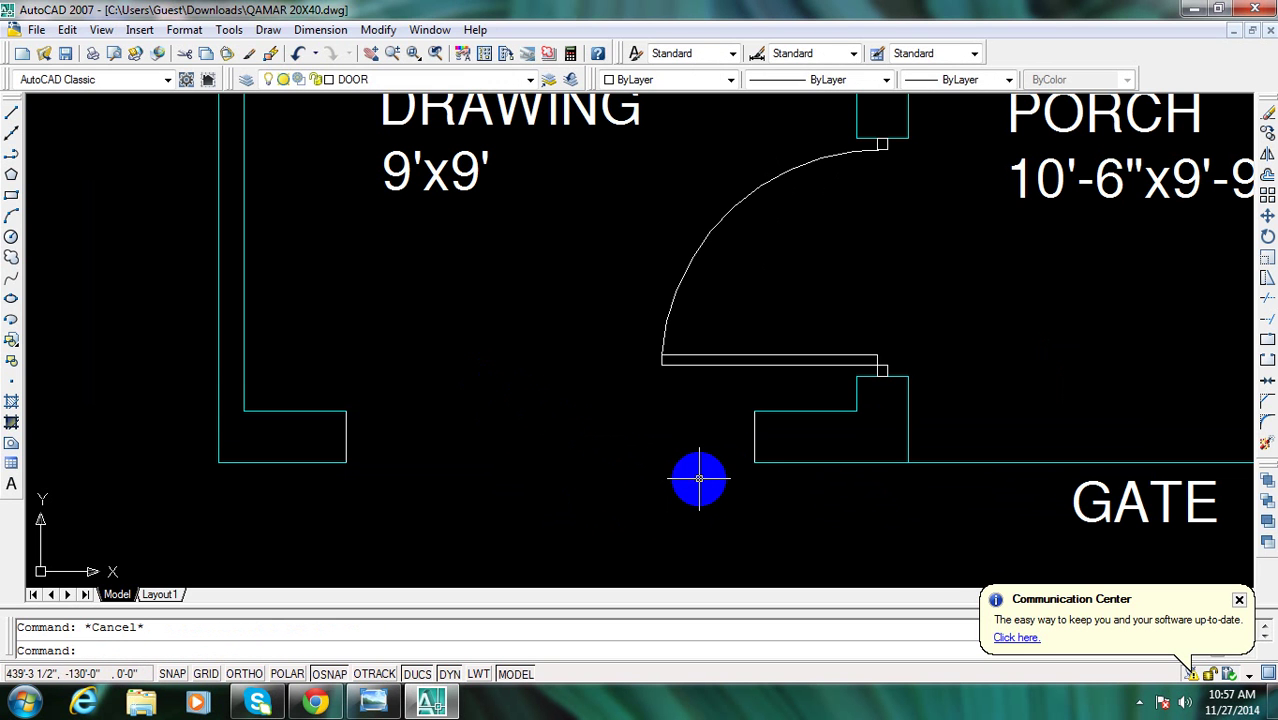
text(l)
key(Return)
Start a line from the opening's corner with Ortho turned on
click(752, 462)
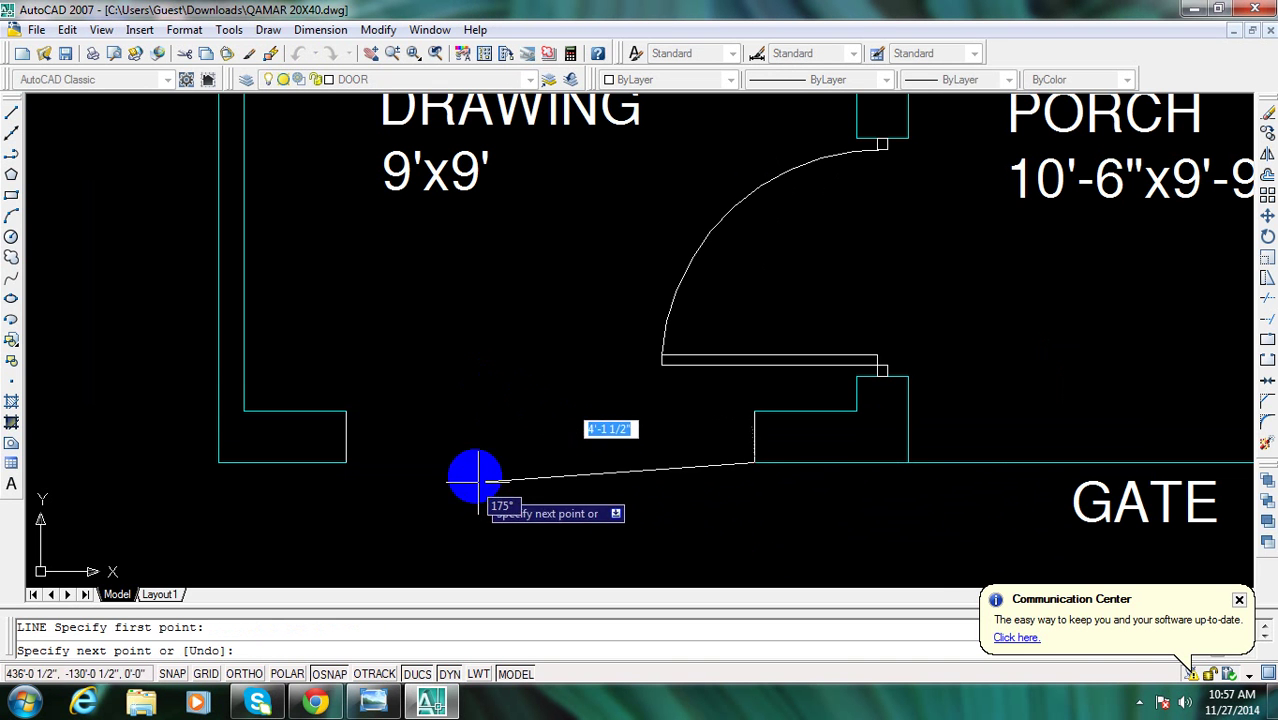
key(F8)
key(Escape)
key(Return)
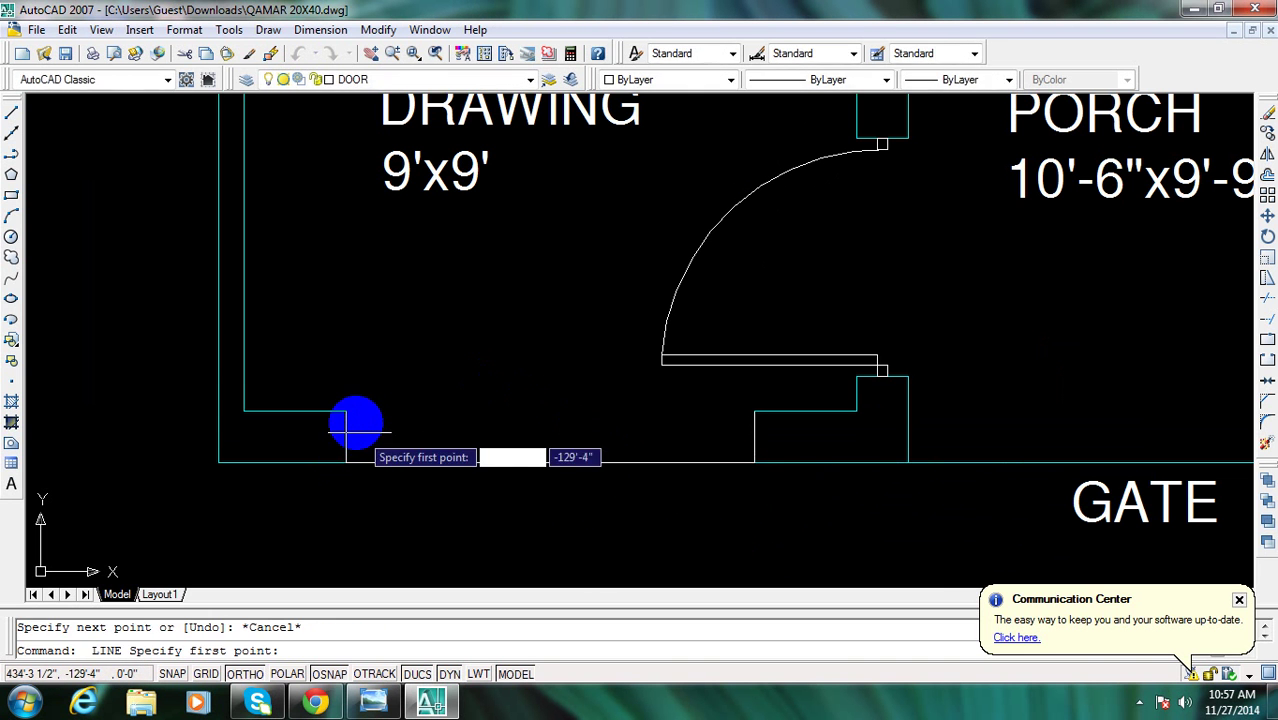
click(346, 412)
Bring the drawing-room front window opening into view and measure its distance from the wall line
key(Escape)
scroll(627, 475, up, 2)
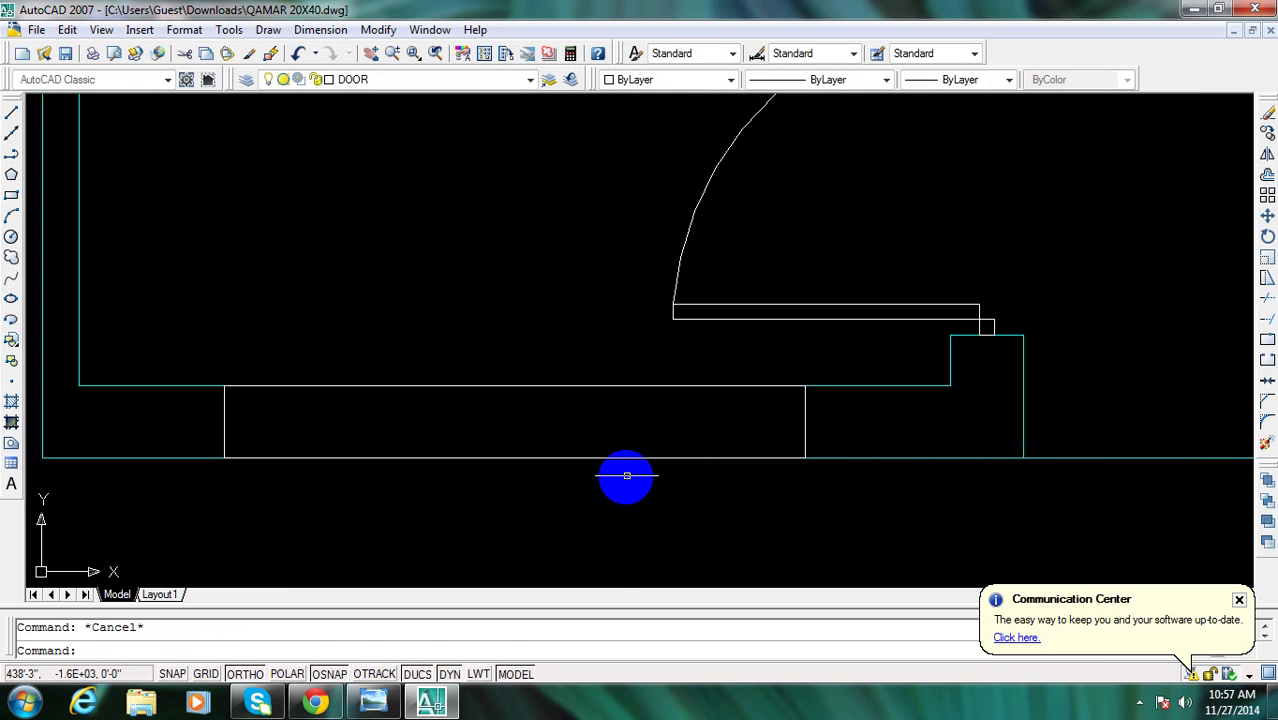
text(o)
key(Return)
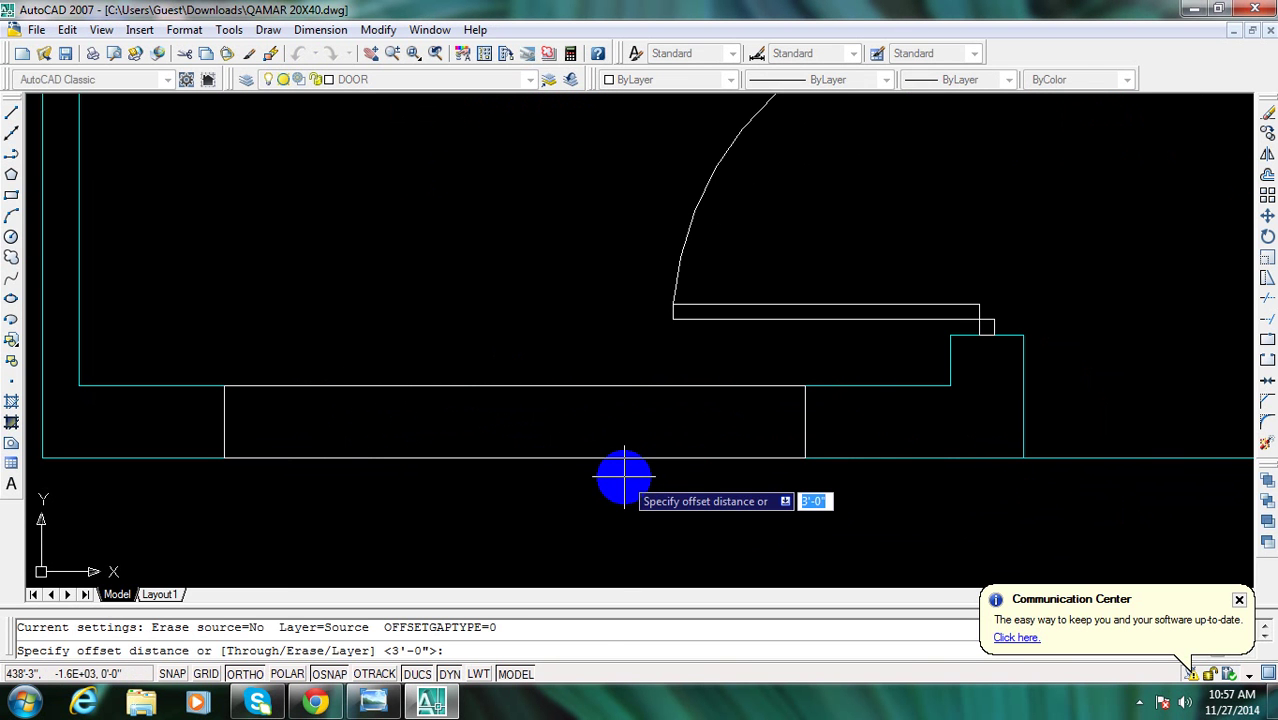
scroll(753, 434, up, 1)
scroll(882, 410, up, 2)
click(890, 403)
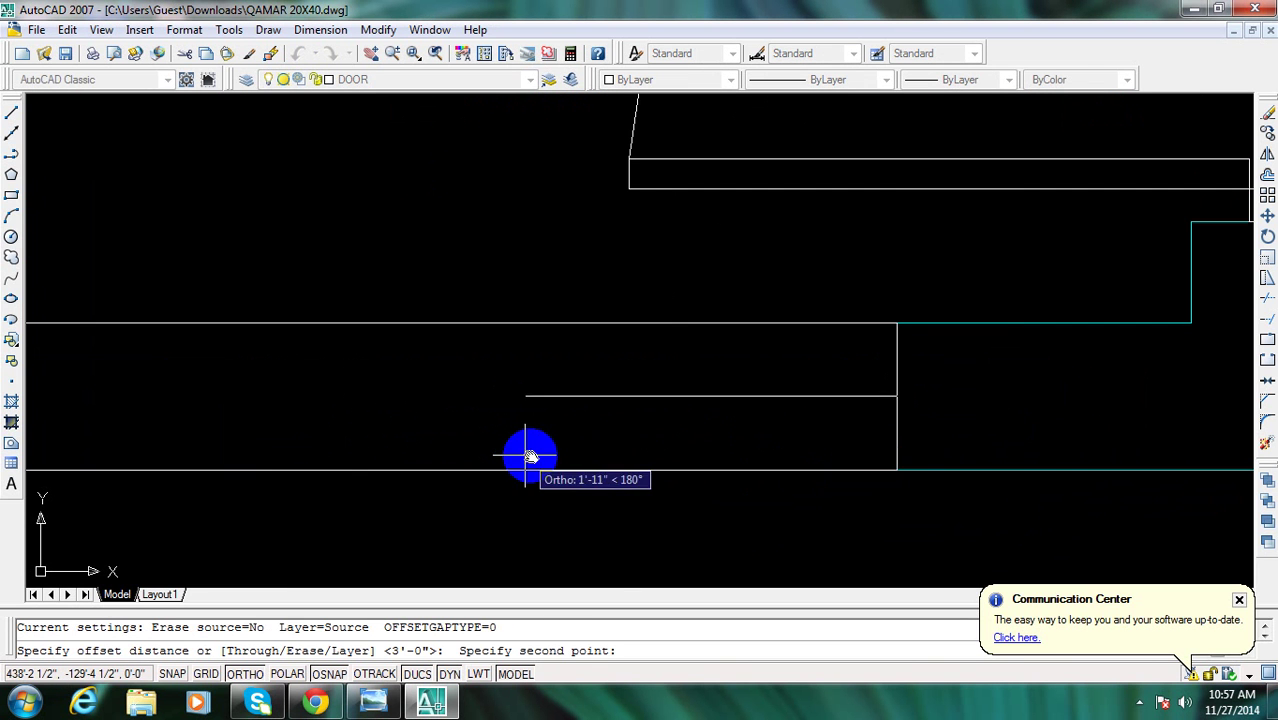
middle_drag(528, 451, 833, 423)
scroll(622, 420, down, 3)
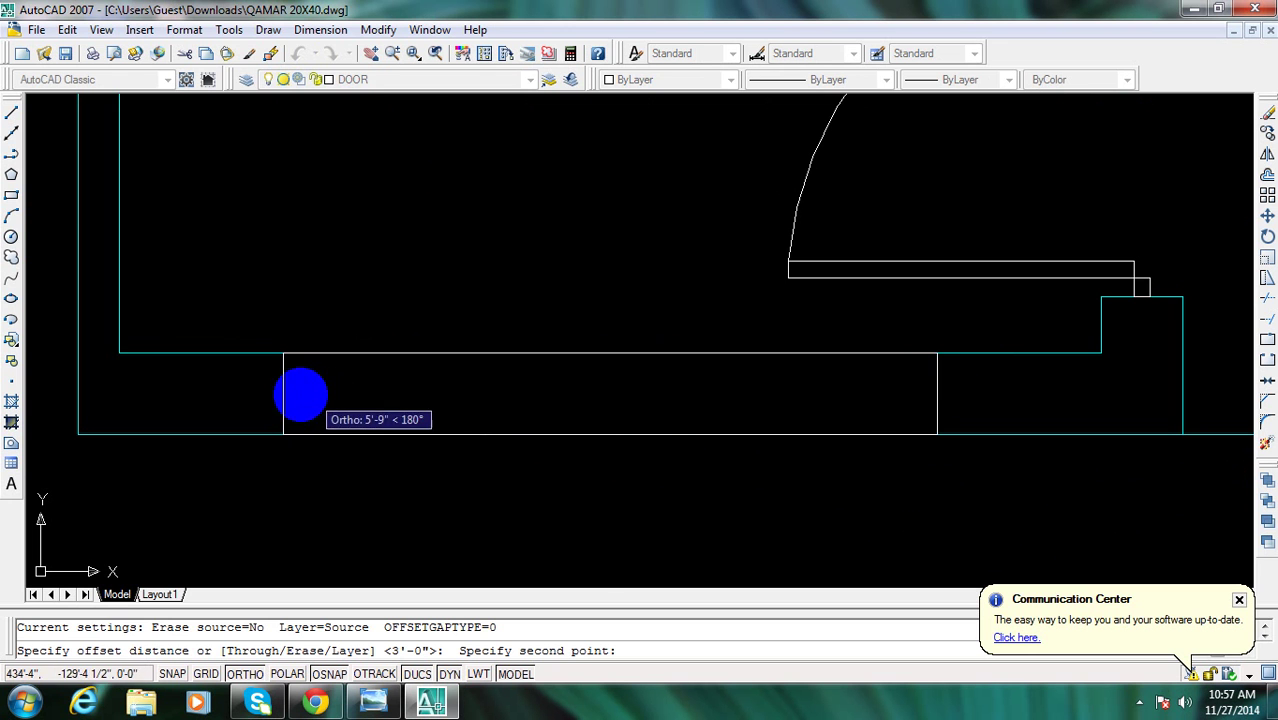
key(Escape)
Offset the window line twice at distance 3, making four parallel lines inside the opening
key(Return)
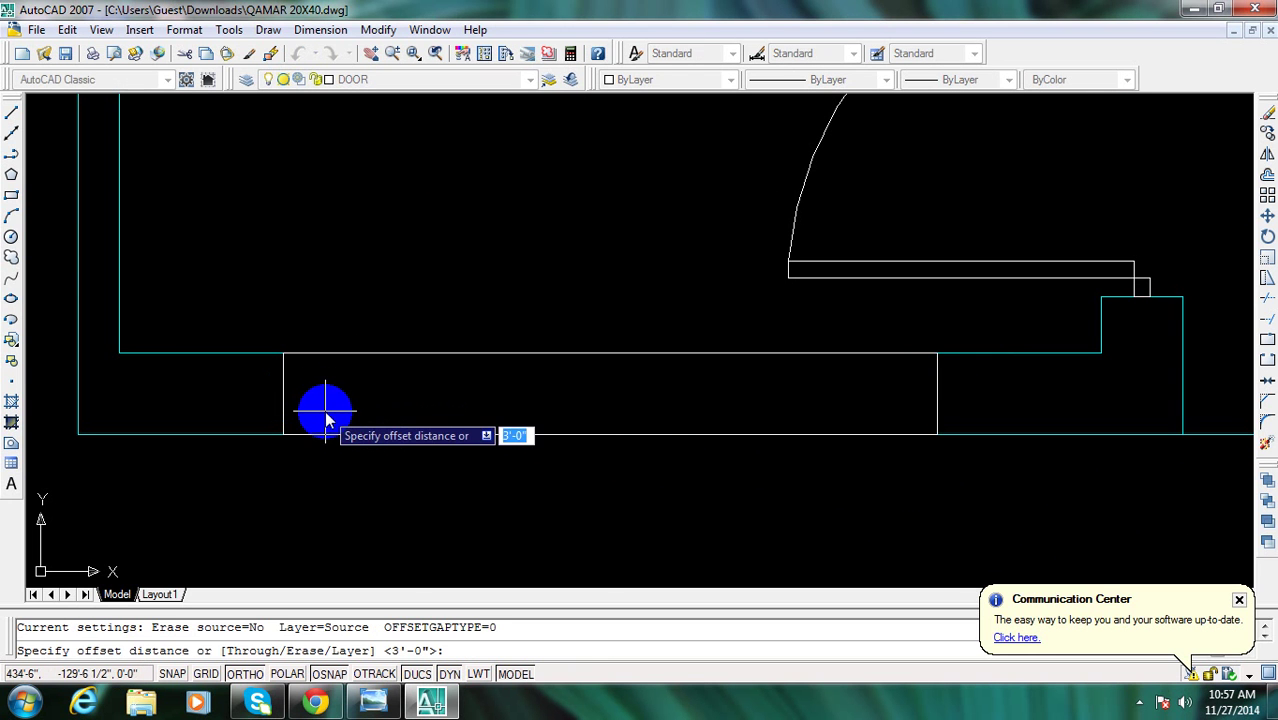
text(3)
key(Return)
click(418, 356)
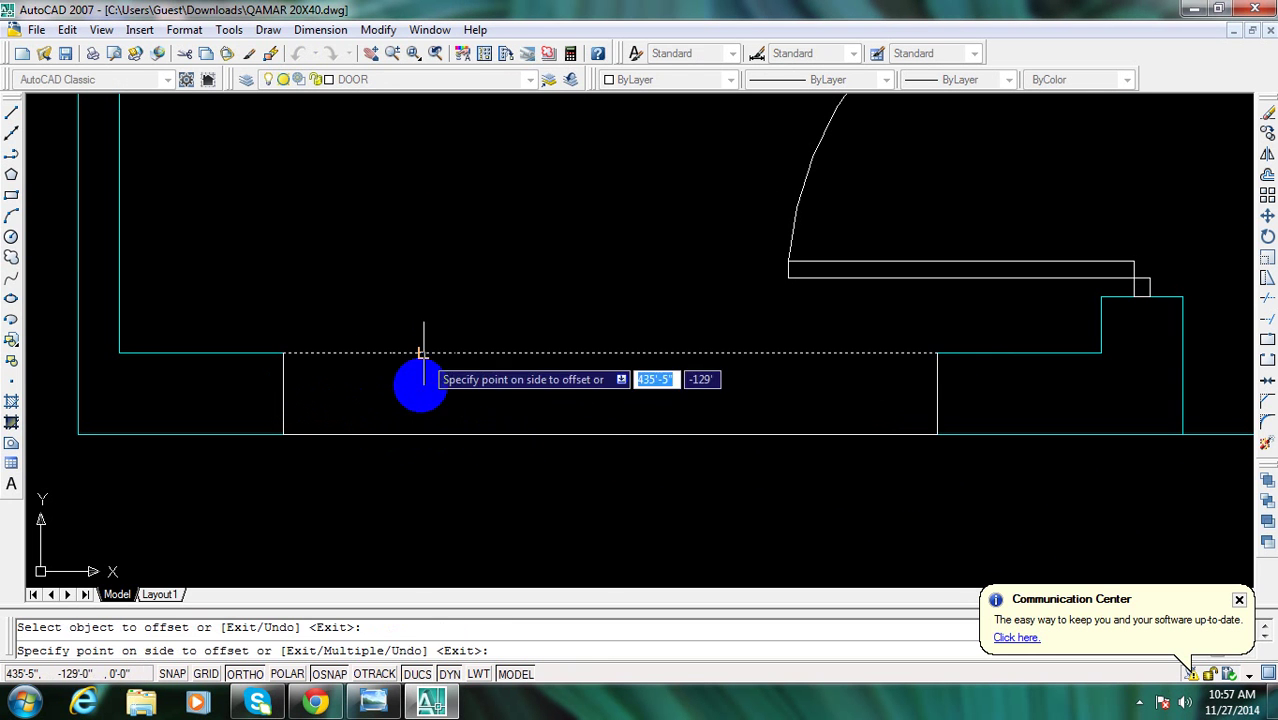
click(420, 378)
click(420, 432)
click(405, 415)
key(Escape)
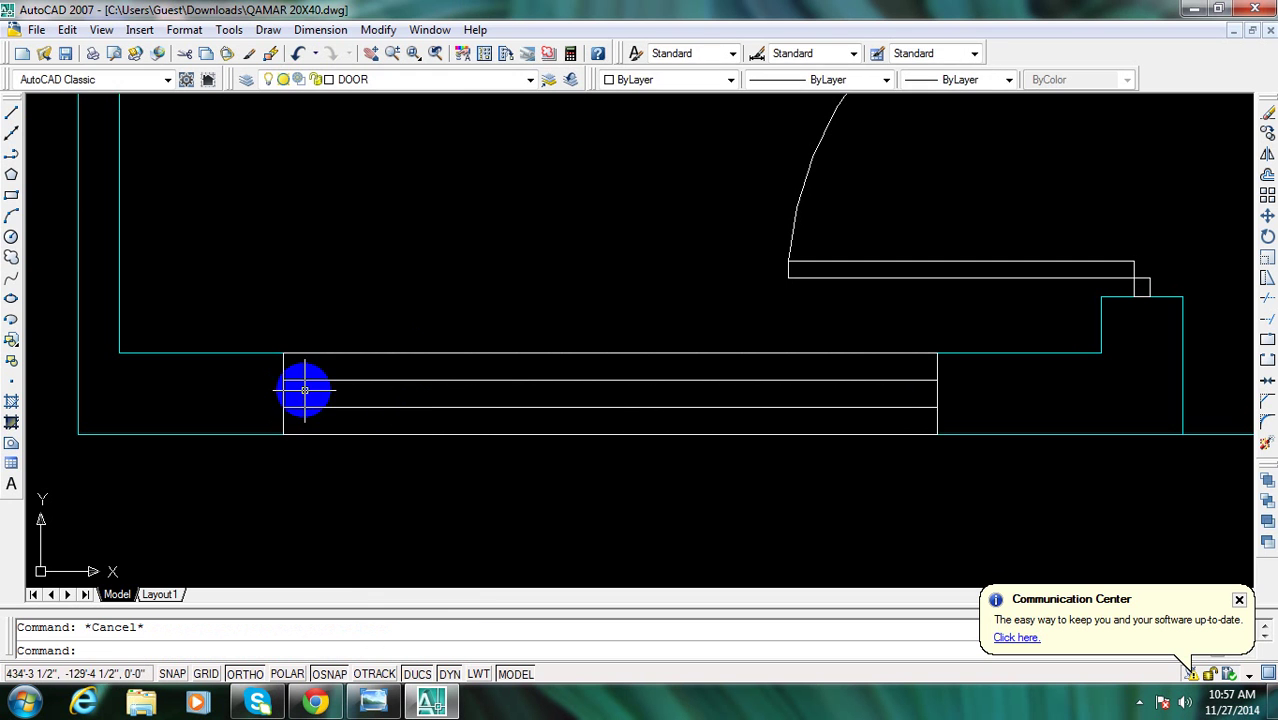
text(MA)
Put the four window lines on the windo layer so they show green
key(Return)
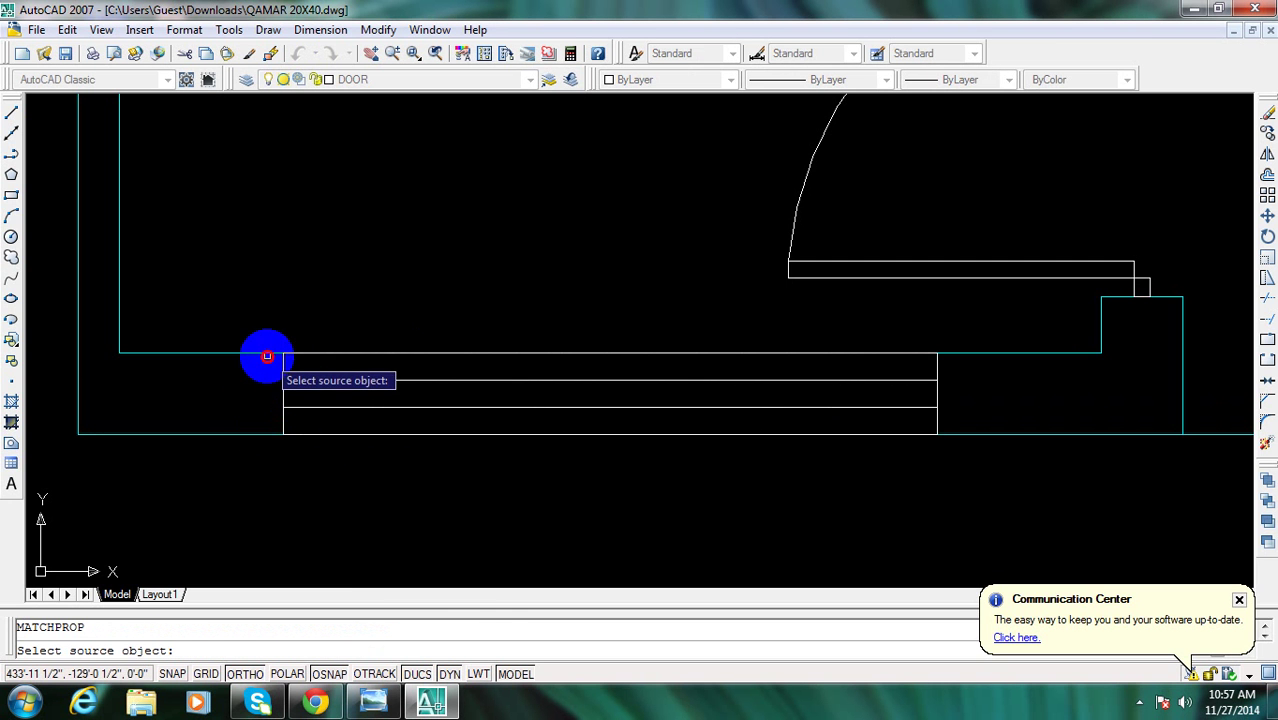
click(267, 353)
click(264, 330)
click(328, 471)
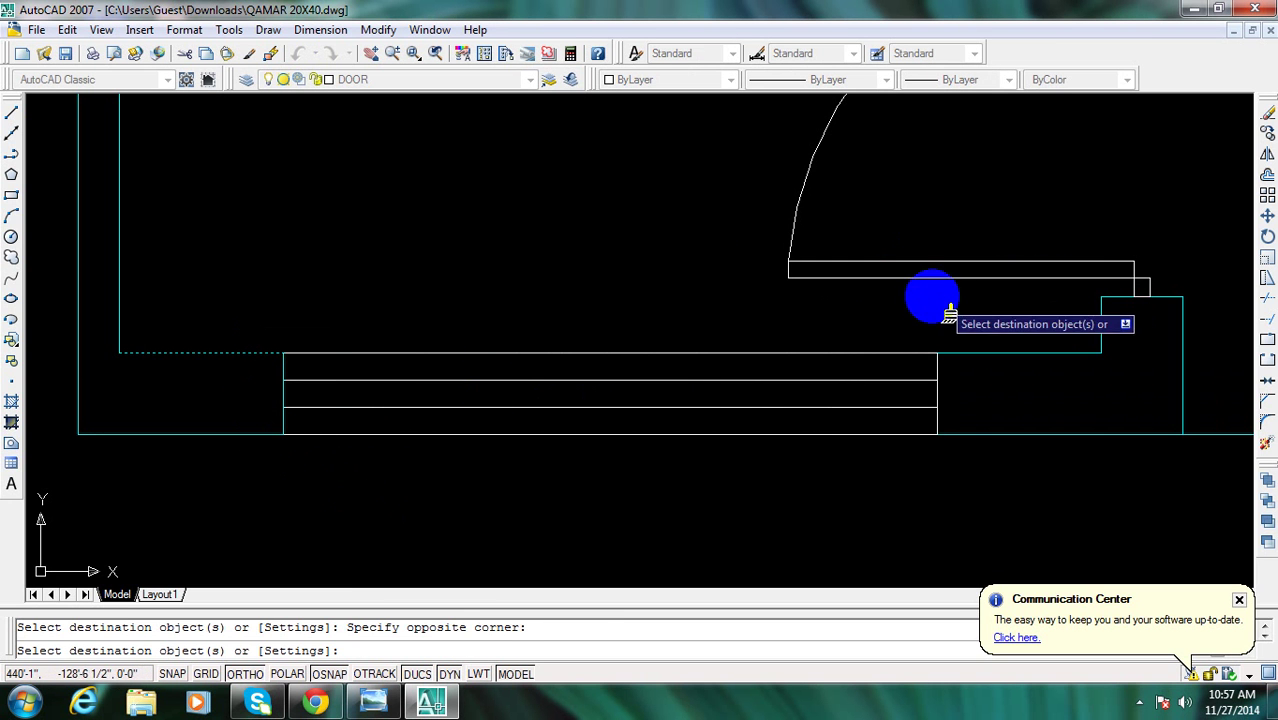
click(930, 297)
key(Escape)
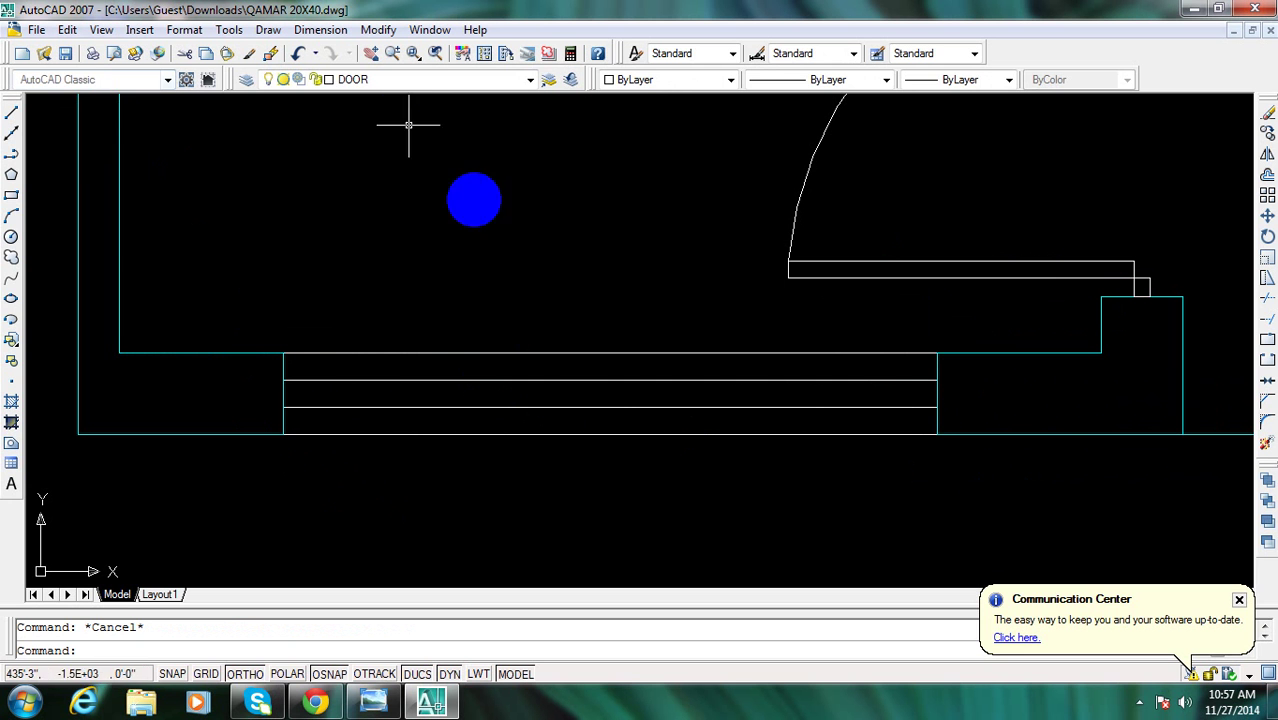
click(377, 128)
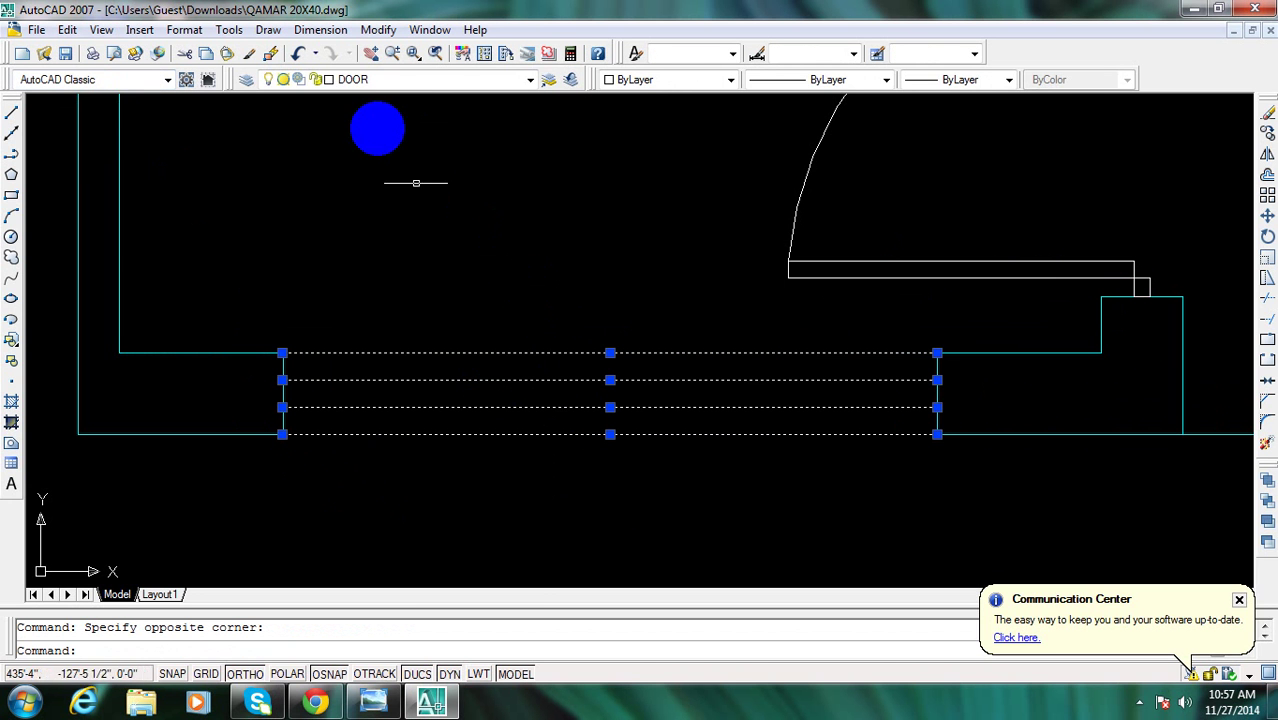
click(420, 79)
click(378, 309)
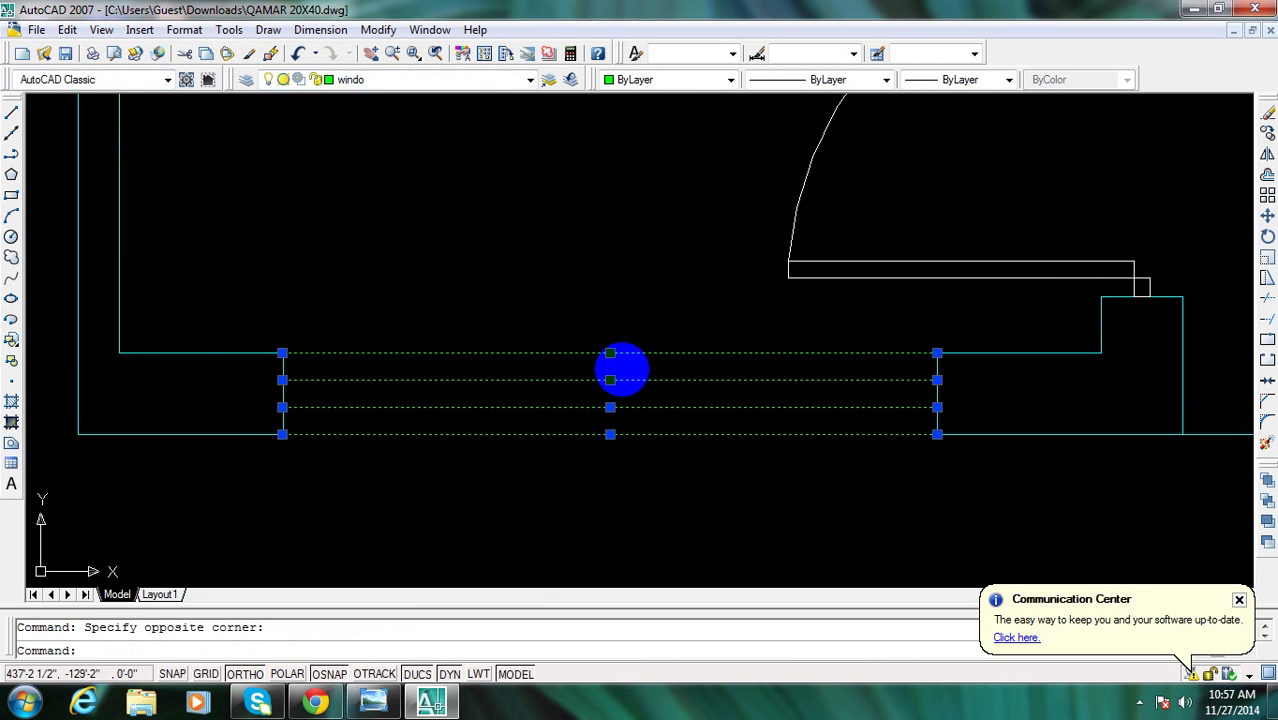
key(Escape)
Compare the new window with the reference floor-plan image
scroll(619, 365, down, 5)
scroll(627, 377, down, 5)
click(378, 706)
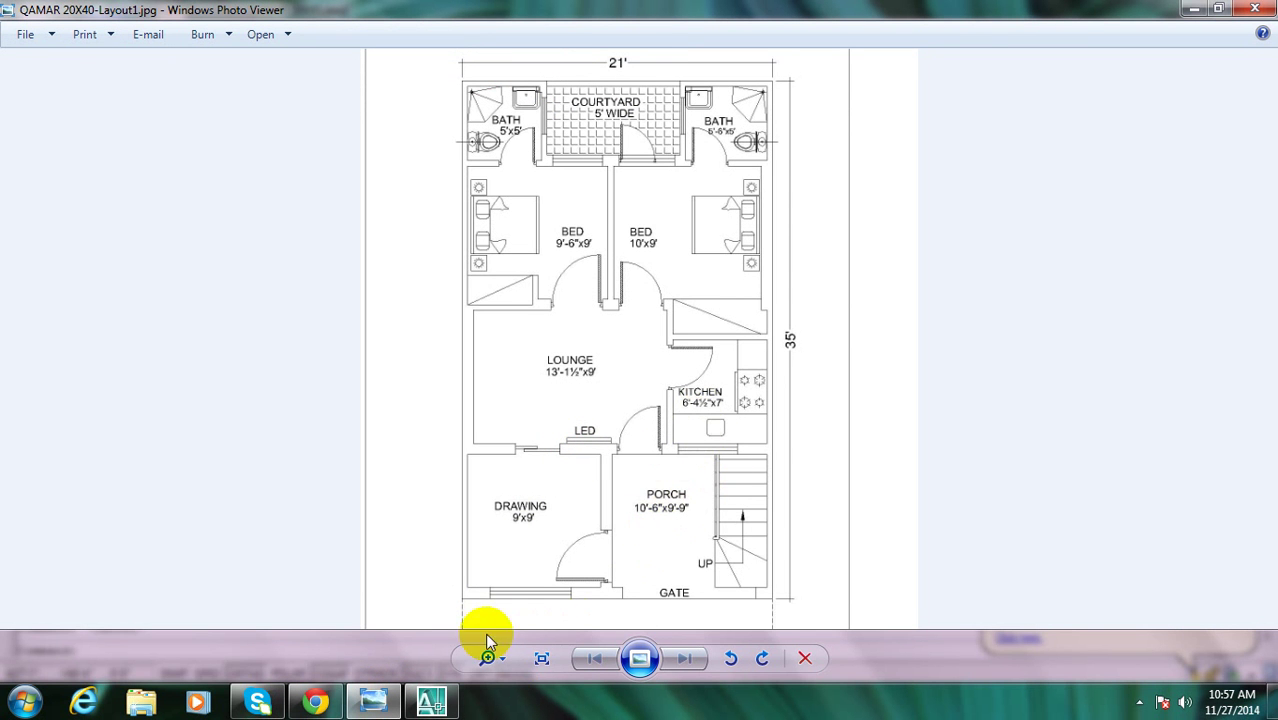
click(443, 705)
scroll(717, 376, up, 3)
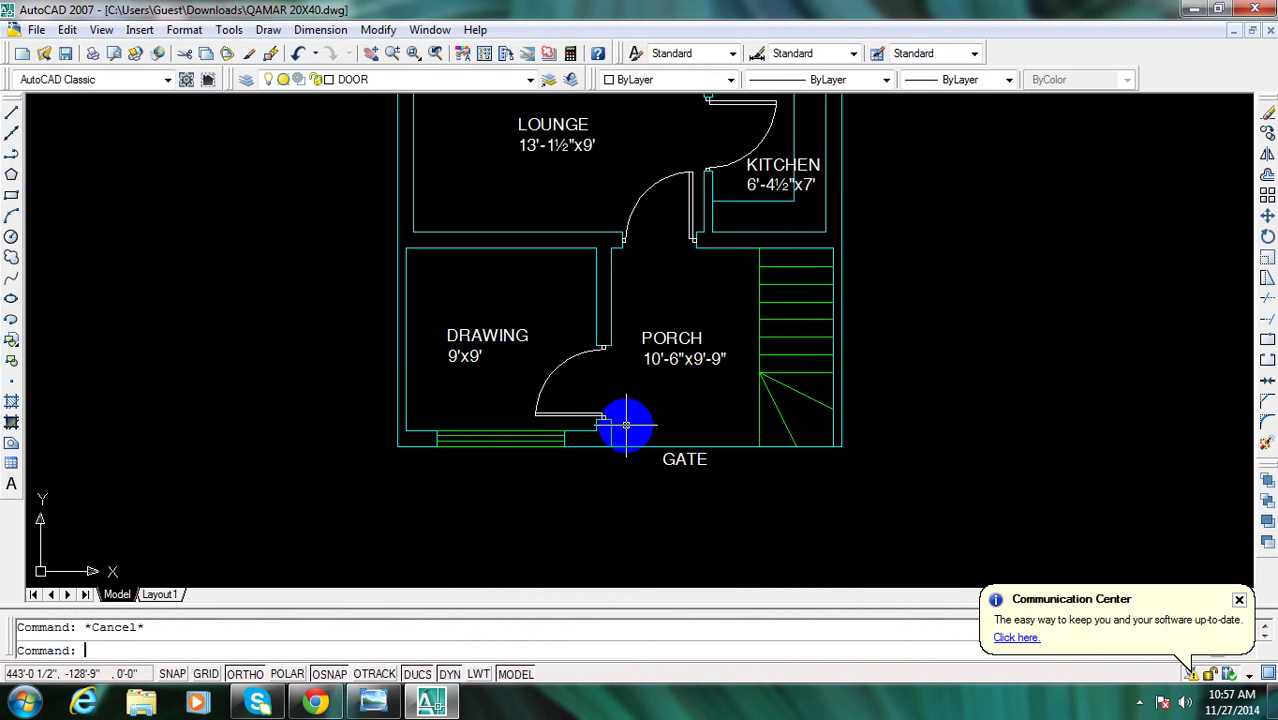
Copy the drawing-room window lines onto the kitchen's bottom wall
text(co)
key(Return)
scroll(600, 430, up, 2)
scroll(450, 440, up, 2)
click(272, 400)
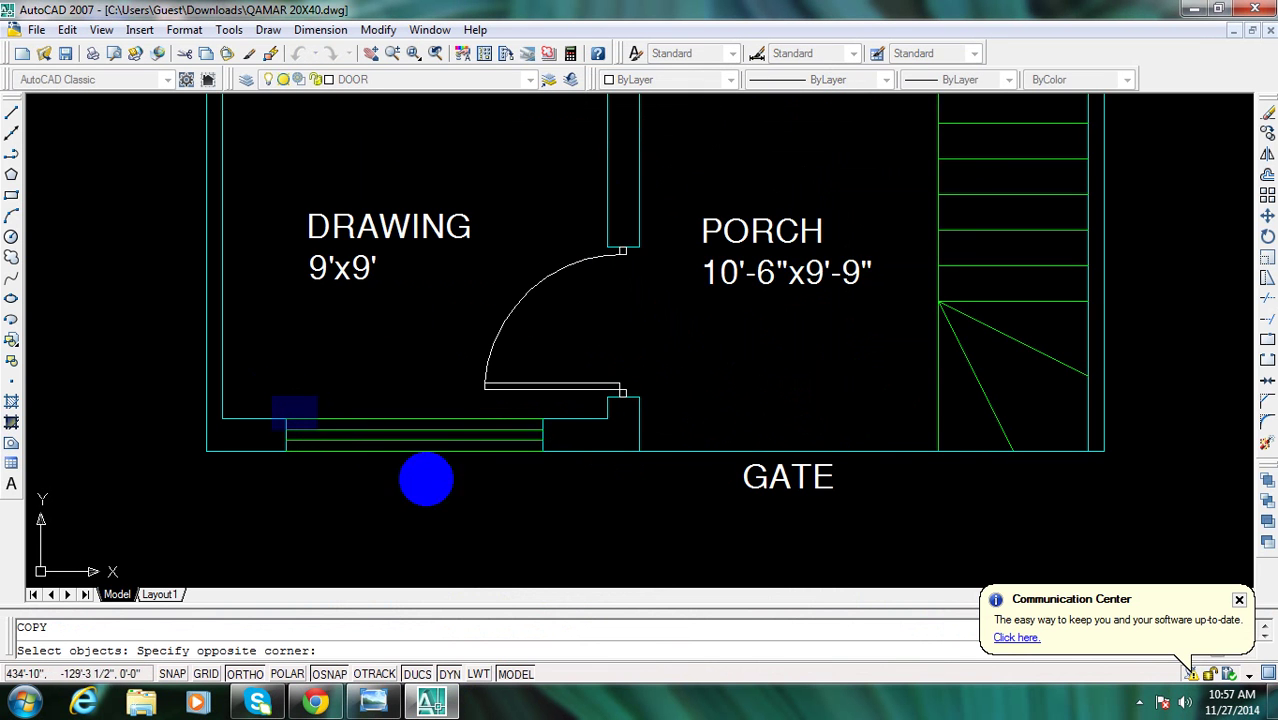
click(565, 490)
key(Return)
click(286, 418)
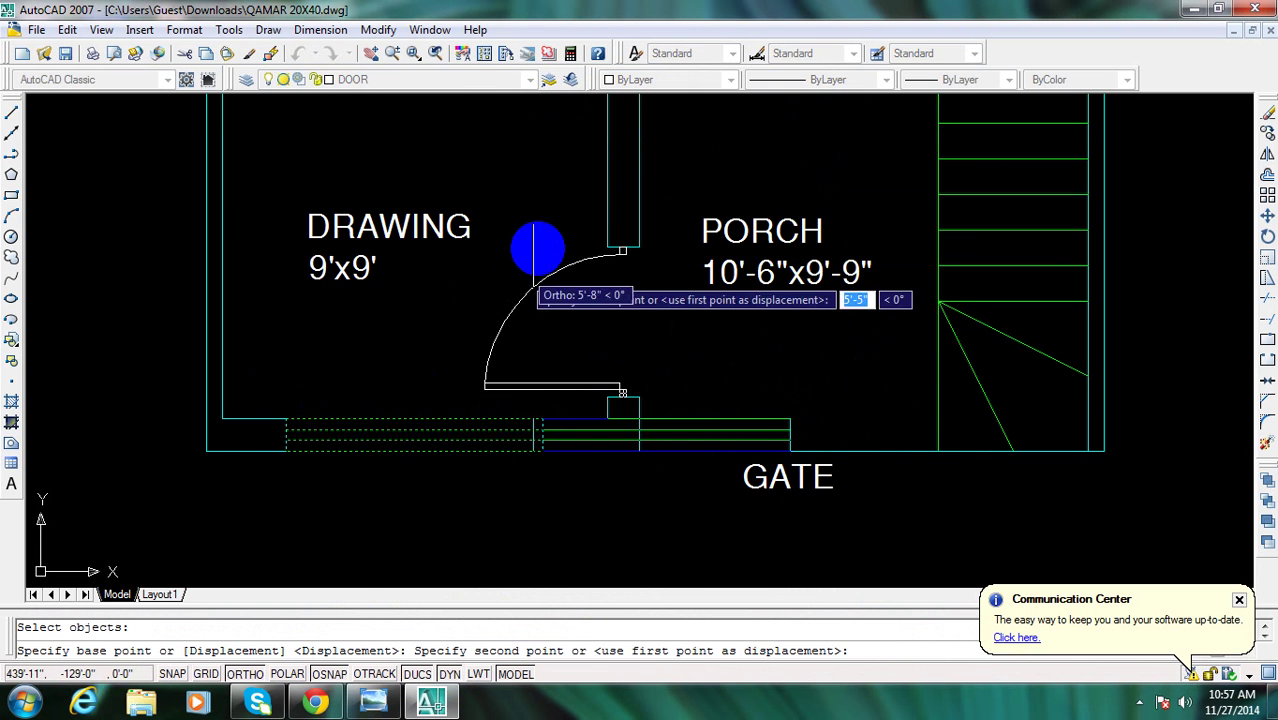
middle_drag(538, 250, 398, 509)
scroll(685, 288, up, 1)
scroll(730, 277, up, 2)
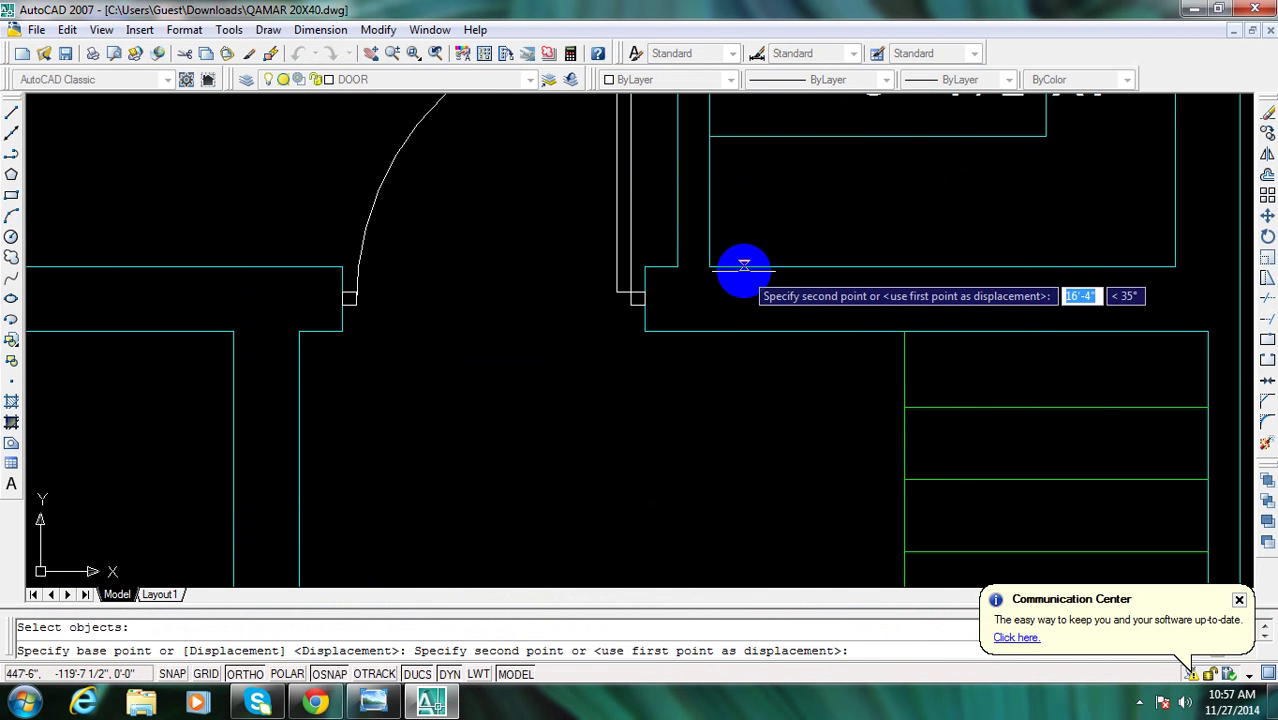
click(744, 265)
scroll(862, 305, down, 2)
scroll(1047, 288, up, 2)
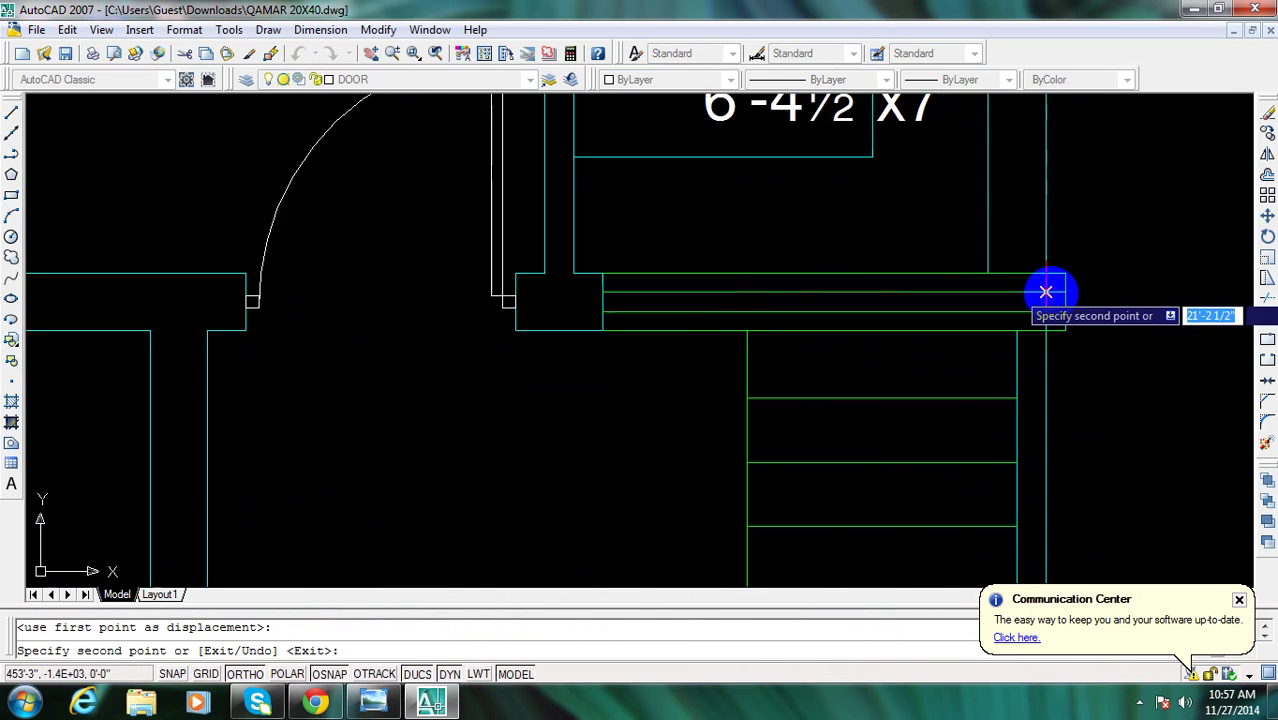
scroll(1086, 350, up, 2)
key(Escape)
Draw a 3' reference circle at the wall corner, then delete it
middle_drag(1004, 382, 961, 399)
scroll(961, 399, down, 2)
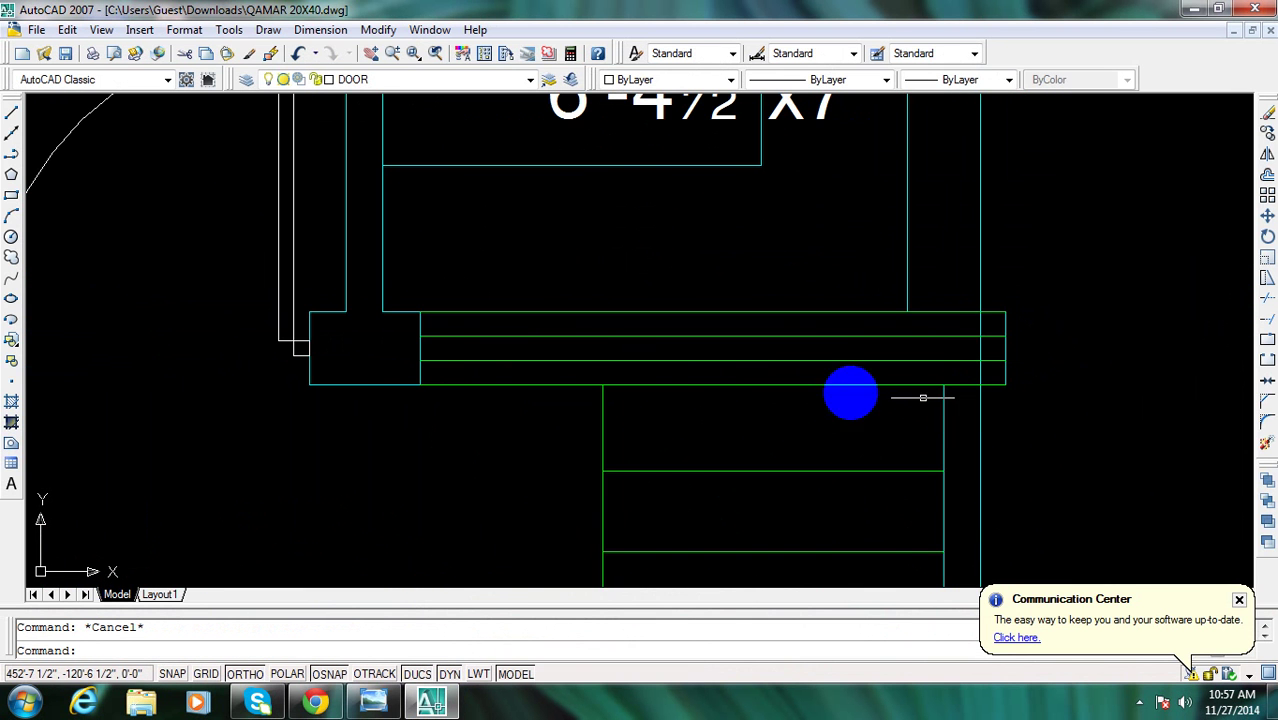
text(c)
key(Return)
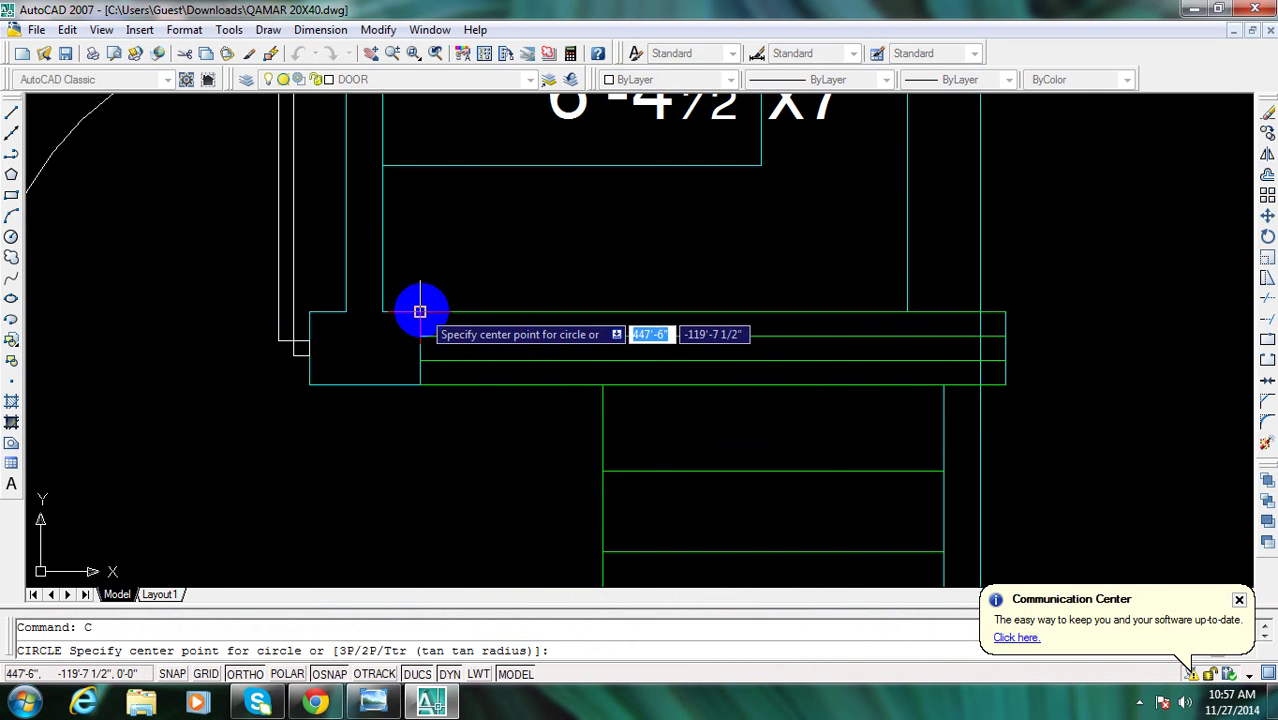
click(420, 312)
text(3)
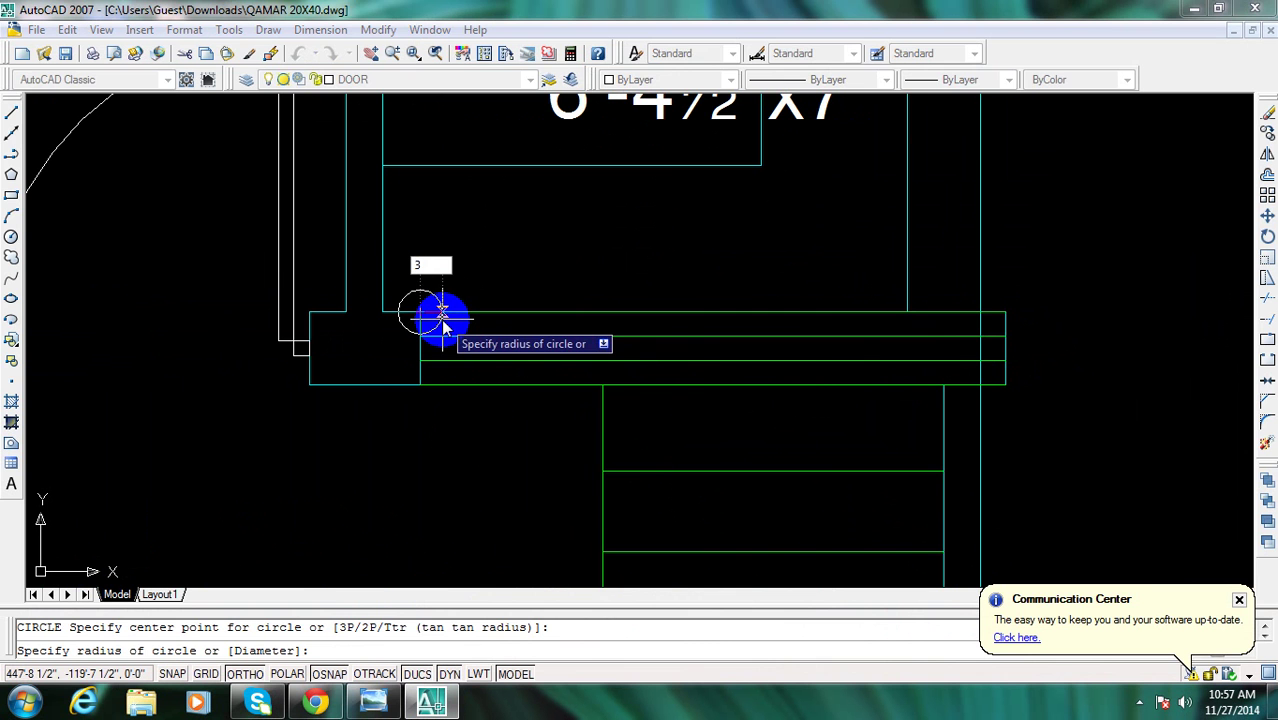
text(')
key(Return)
click(730, 228)
click(658, 275)
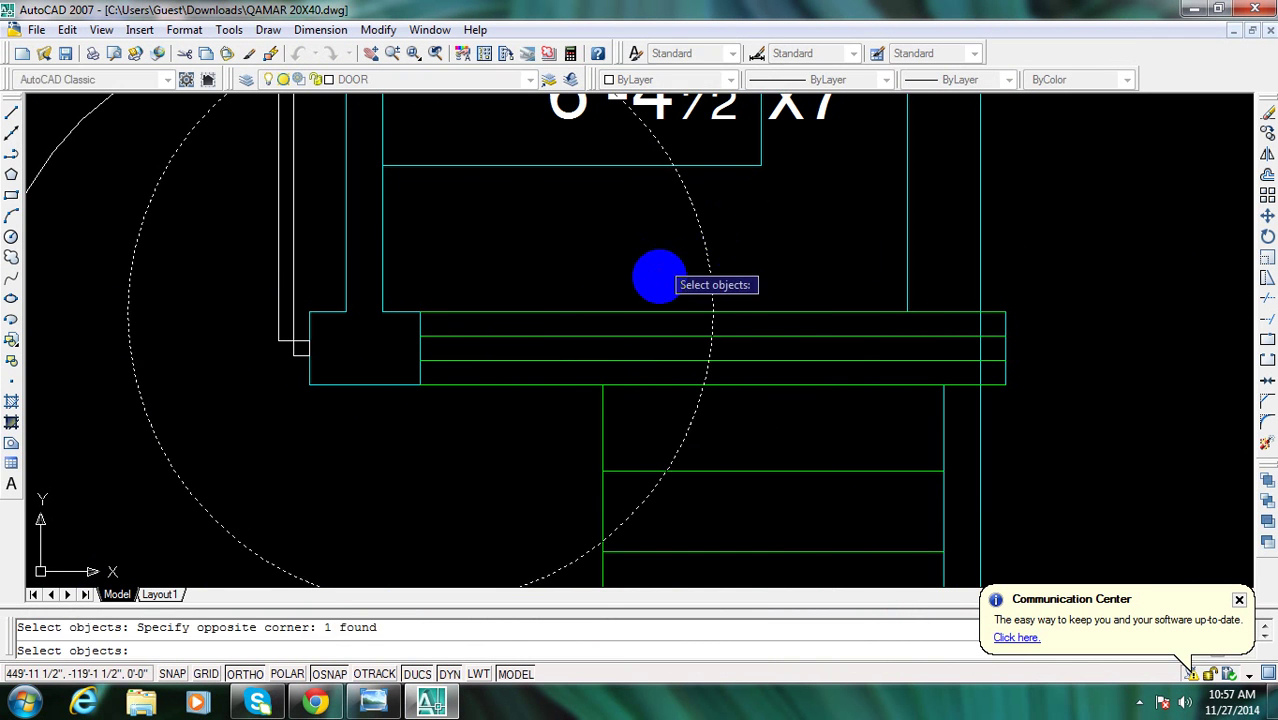
key(Return)
key(Escape)
Stretch the copied window's right end left so it fits between the kitchen walls
text(s)
key(Return)
click(1056, 418)
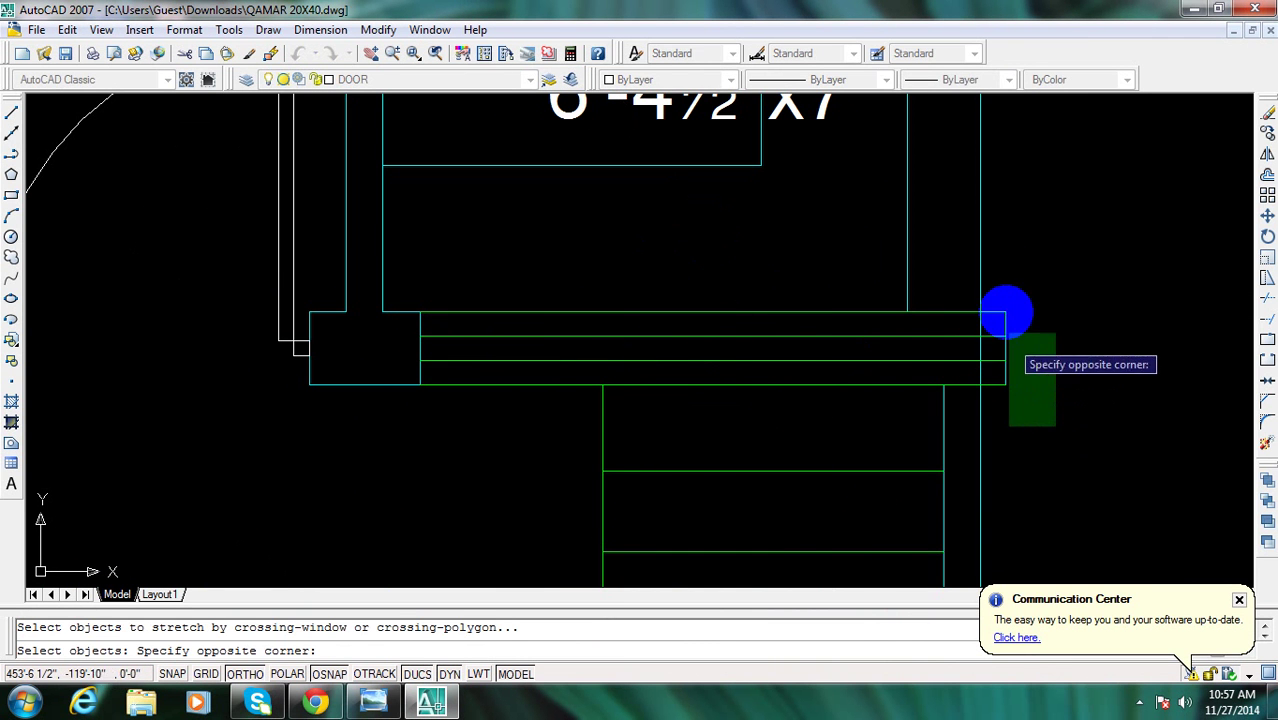
click(998, 277)
key(Return)
click(1122, 309)
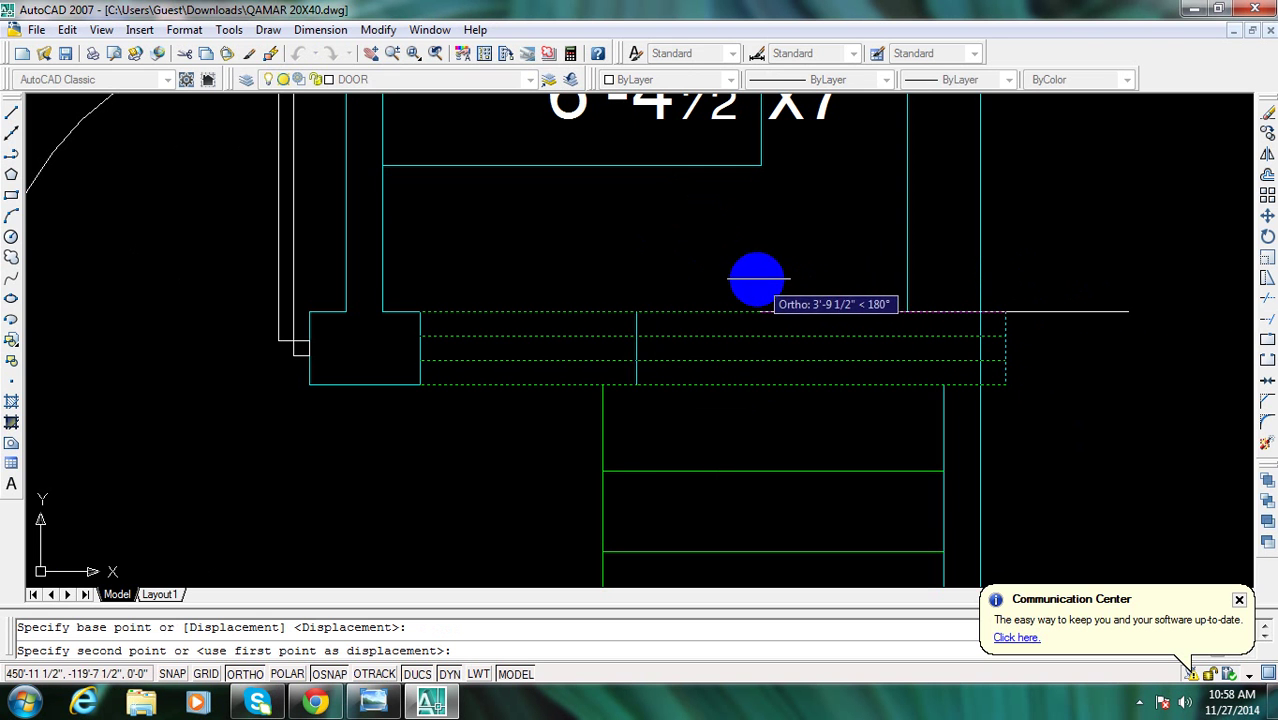
click(755, 283)
middle_drag(405, 336, 422, 351)
key(Escape)
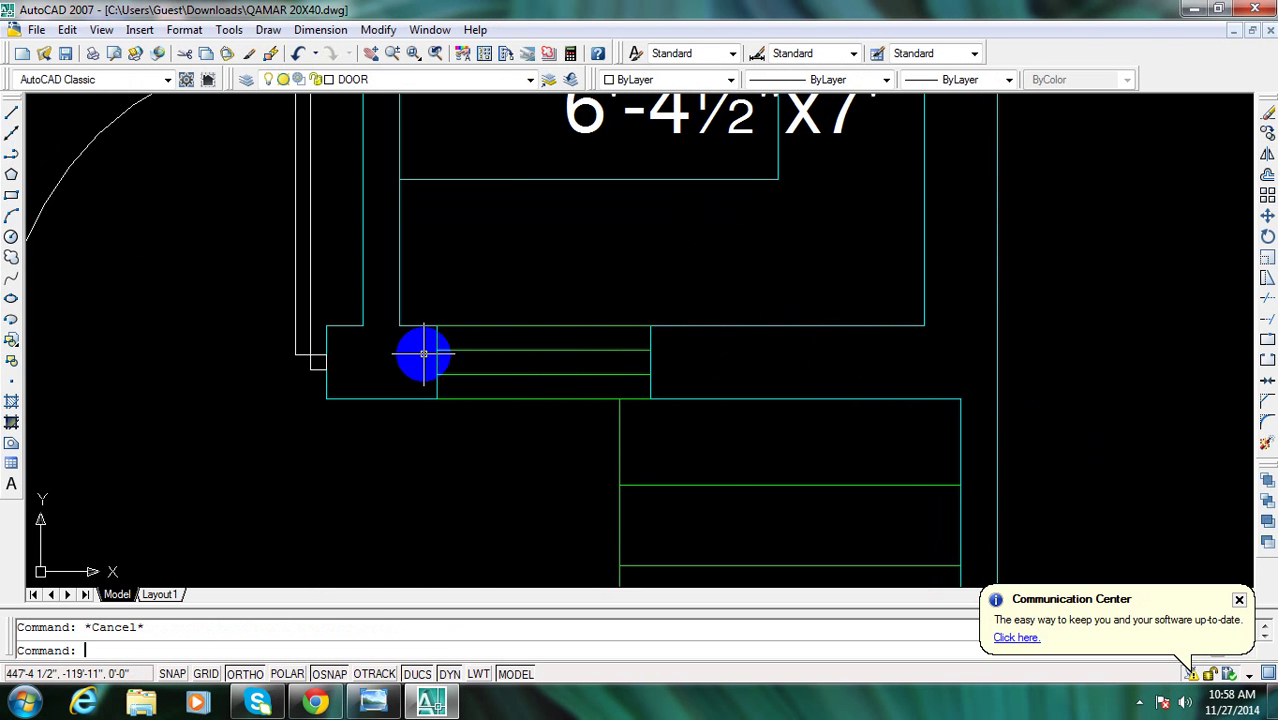
Check the kitchen window against the reference plan
scroll(430, 330, down, 8)
scroll(520, 450, up, 1)
scroll(450, 400, up, 1)
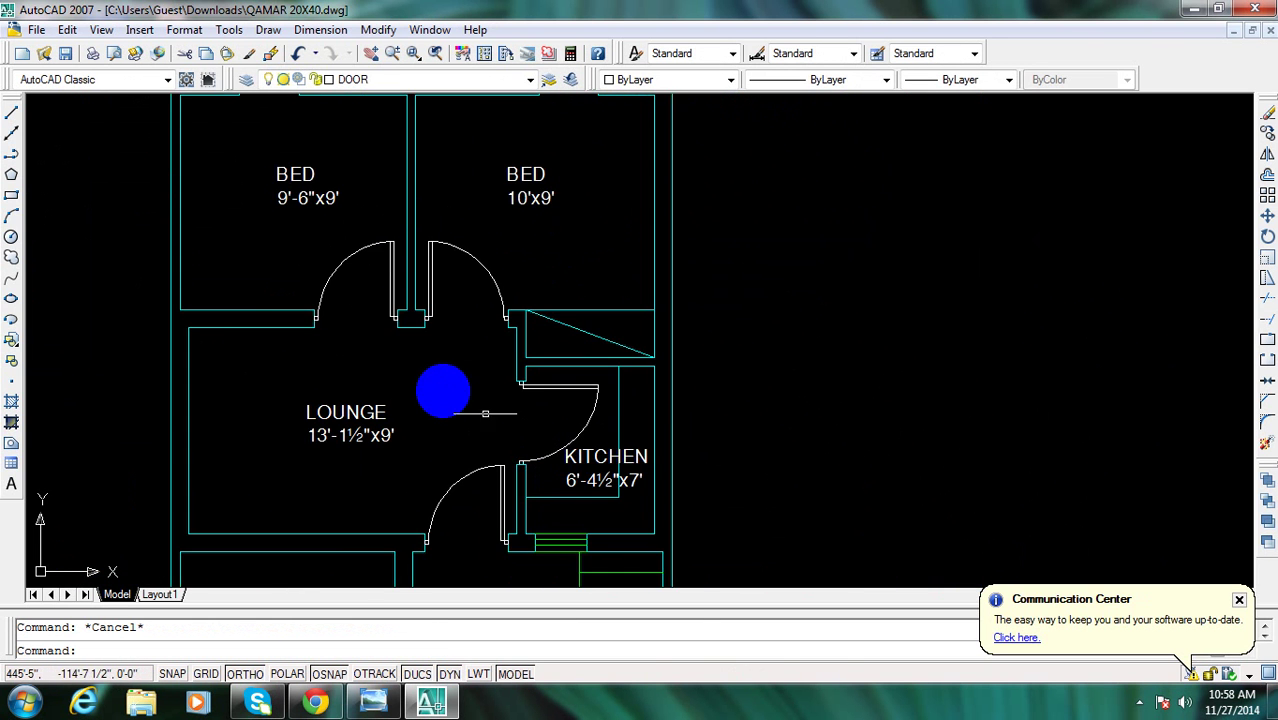
scroll(430, 420, down, 2)
click(421, 709)
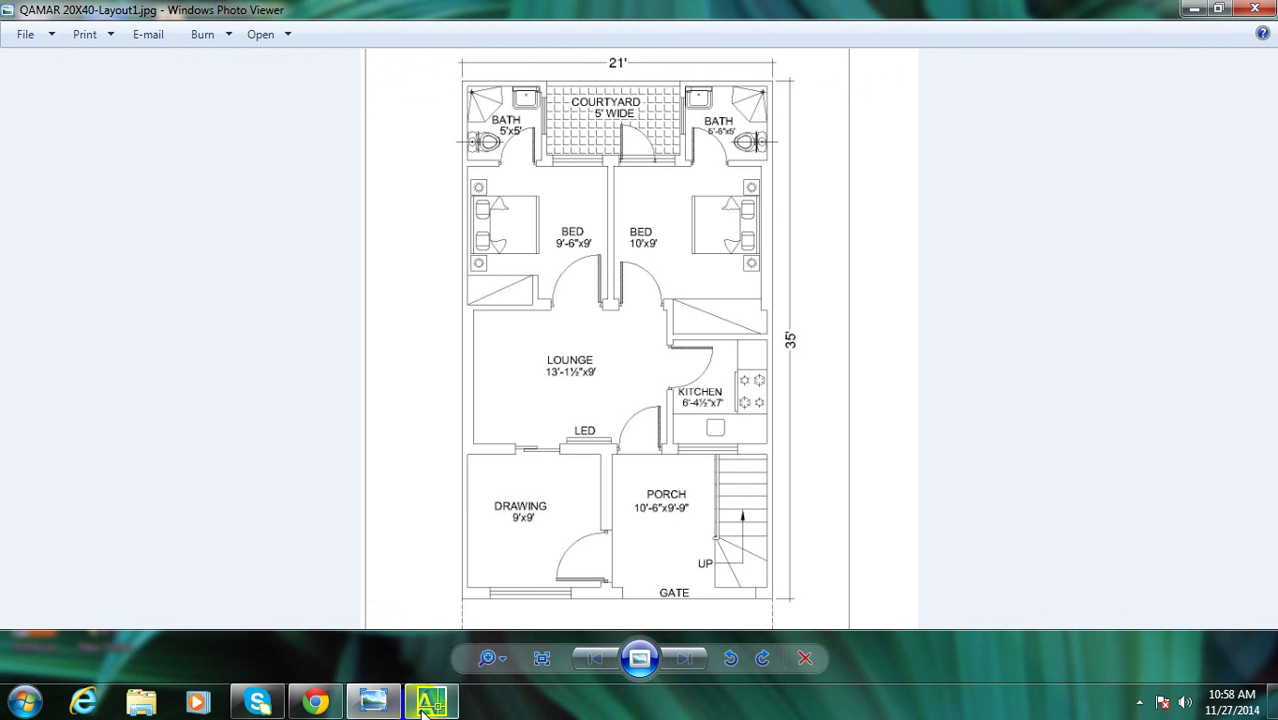
click(425, 708)
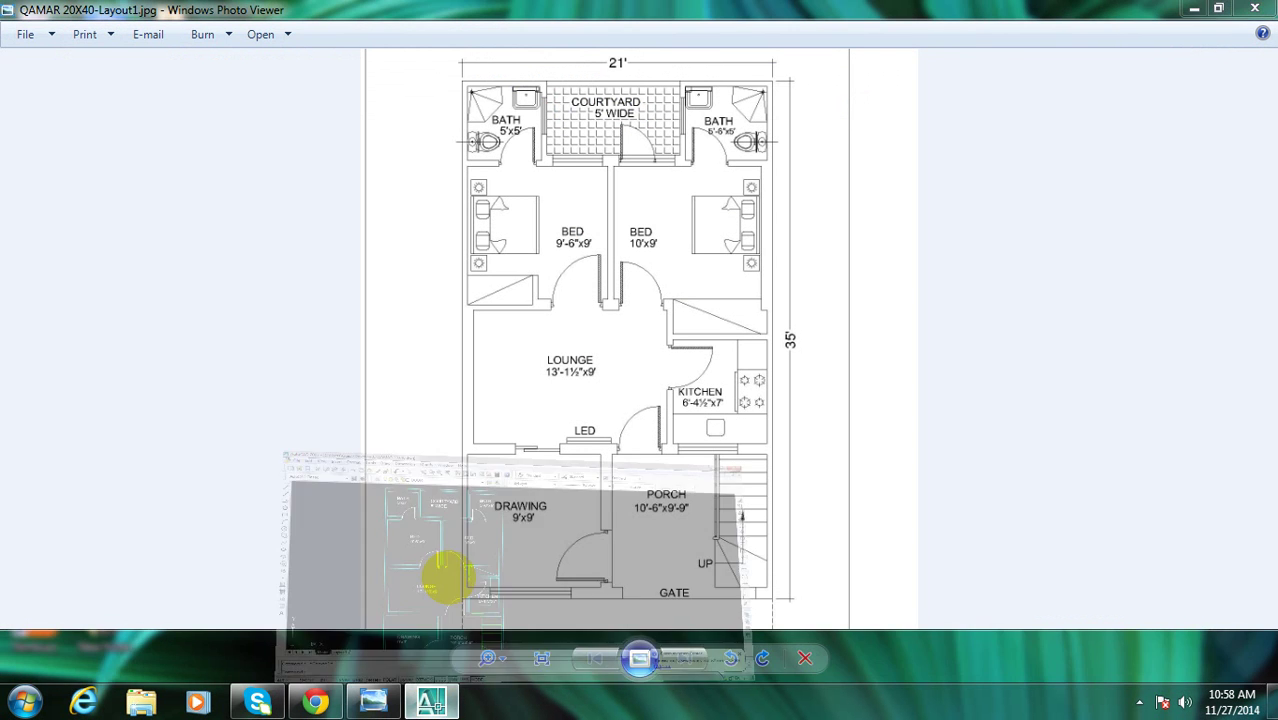
Copy the kitchen window lines to the bottom wall below the courtyard
text(co)
key(Return)
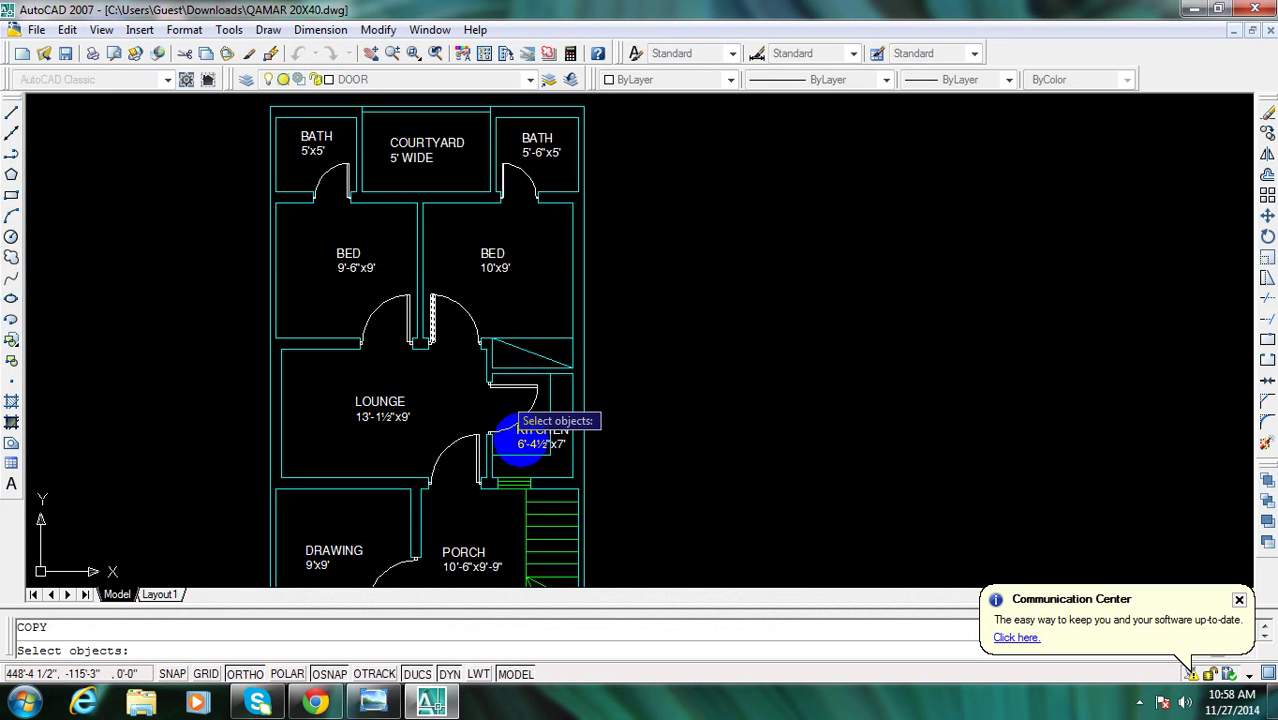
scroll(515, 470, up, 6)
click(403, 374)
click(556, 472)
key(Return)
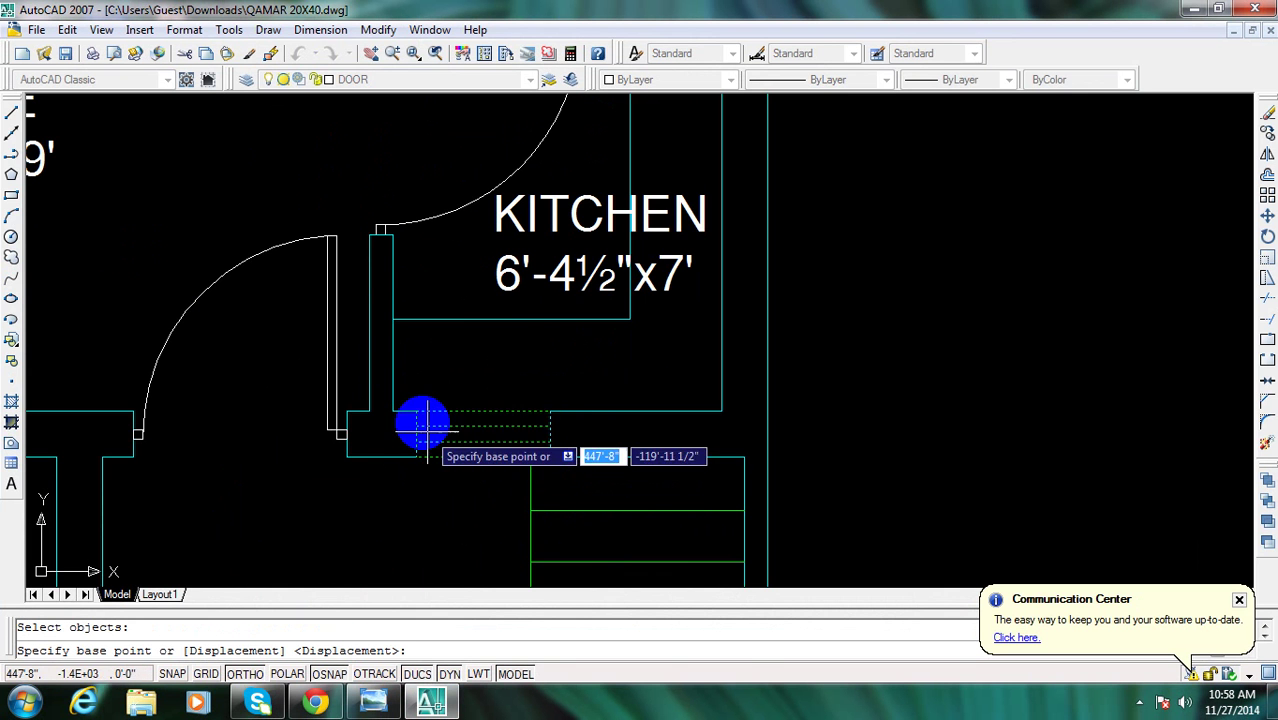
click(416, 420)
scroll(470, 500, down, 6)
scroll(400, 313, up, 6)
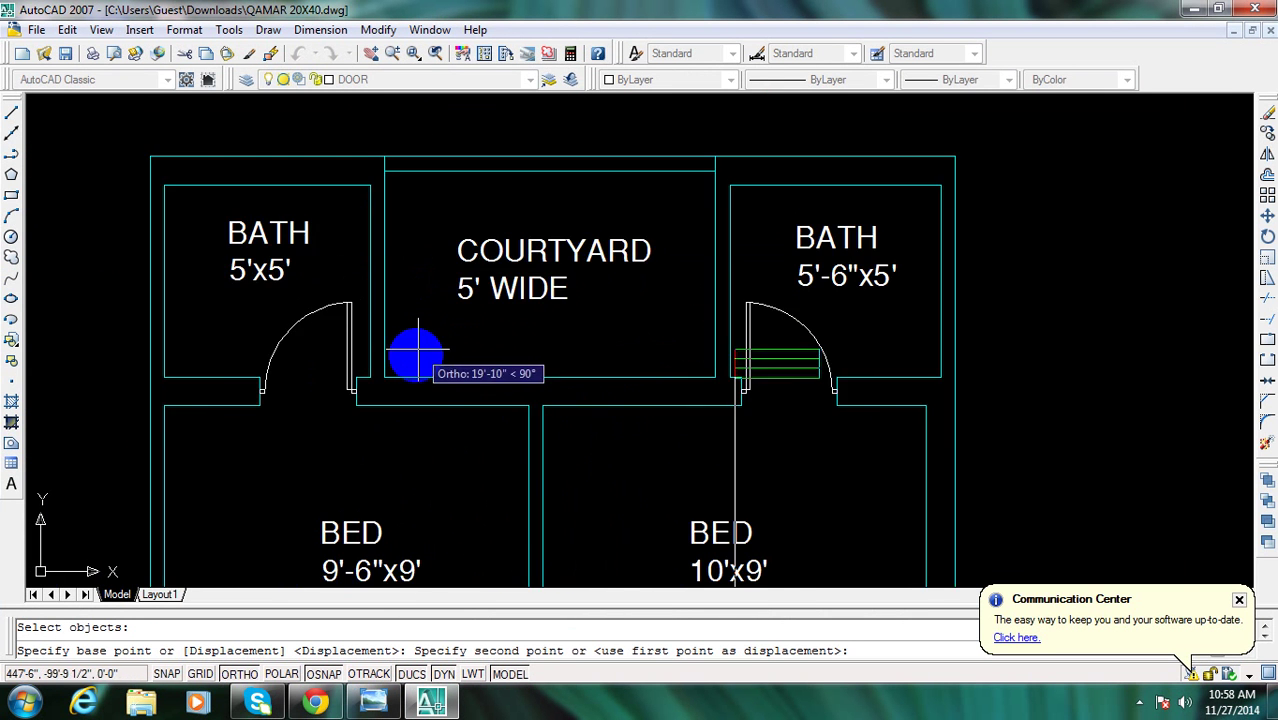
scroll(408, 354, up, 2)
click(375, 402)
key(Escape)
scroll(593, 471, up, 1)
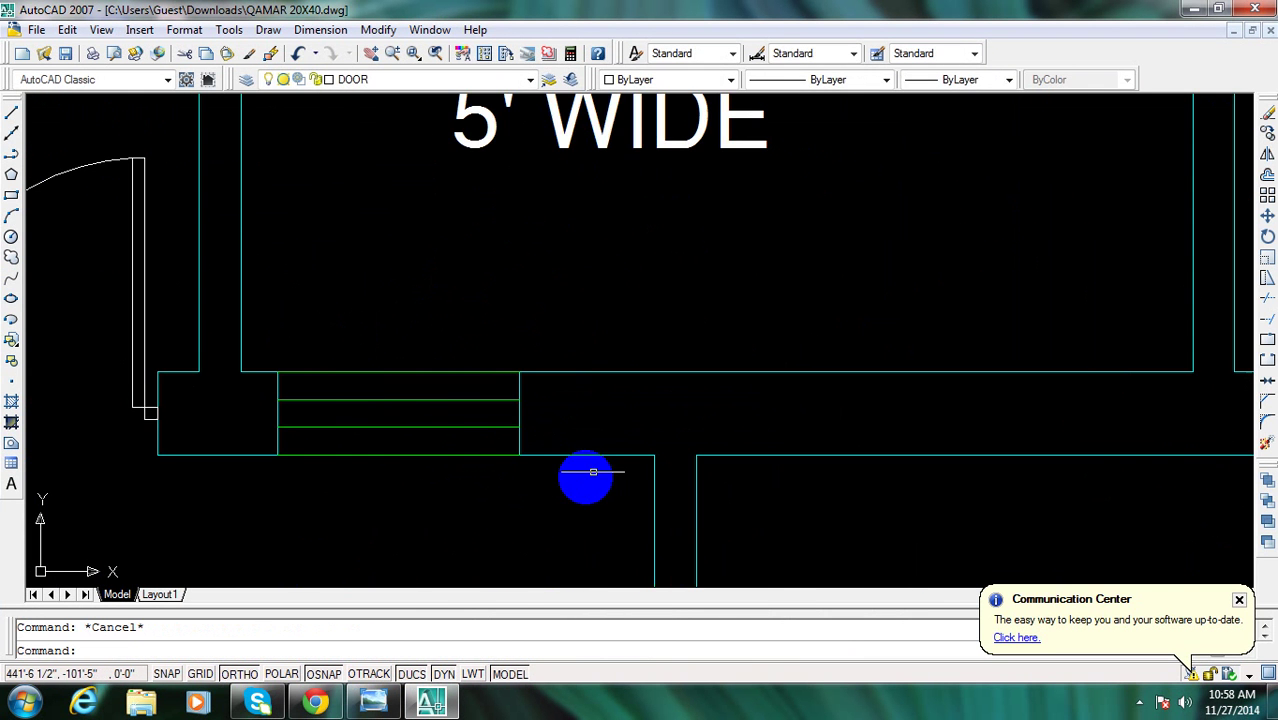
Stretch the copied lines so they reach the wall
text(s)
key(Return)
click(567, 483)
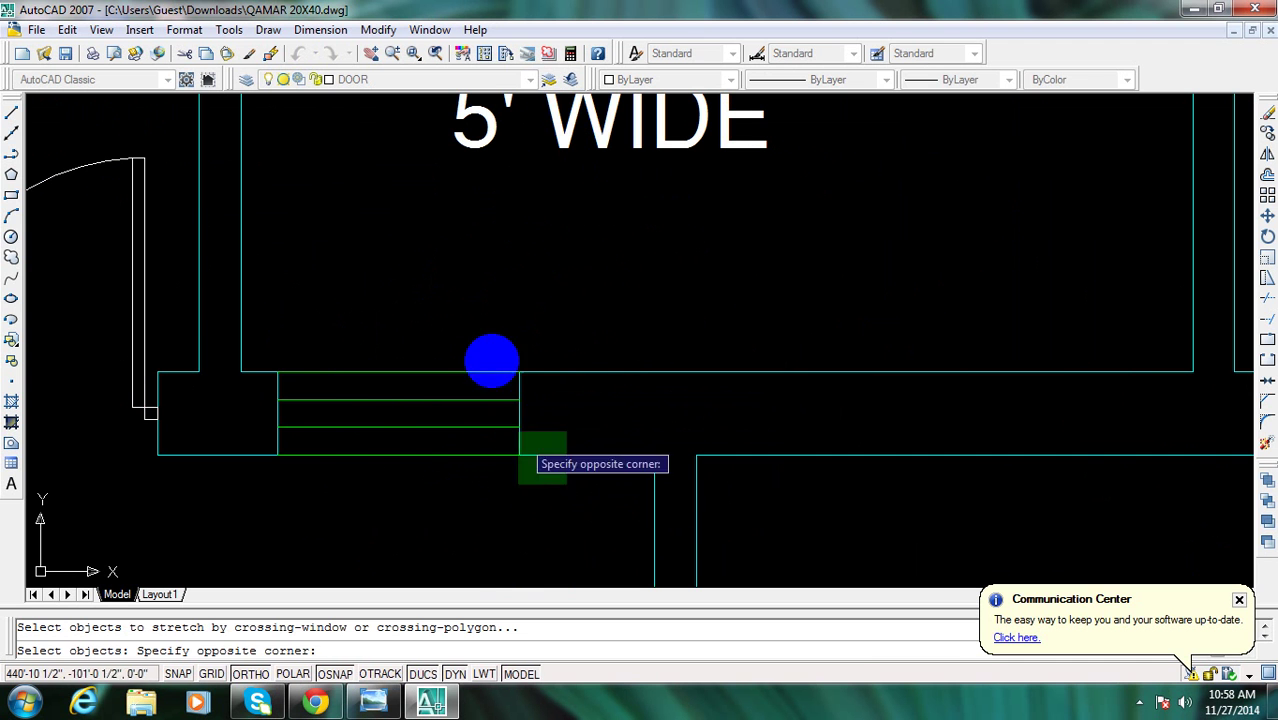
click(488, 295)
key(Return)
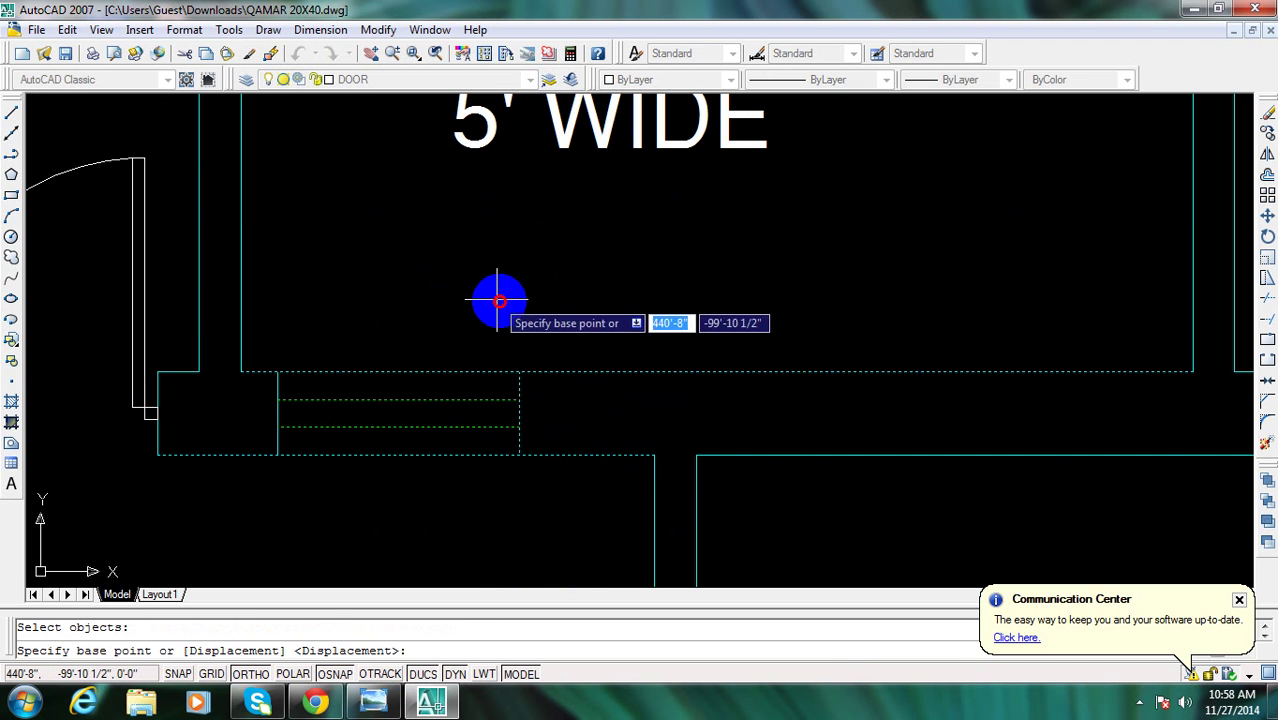
click(497, 298)
click(589, 307)
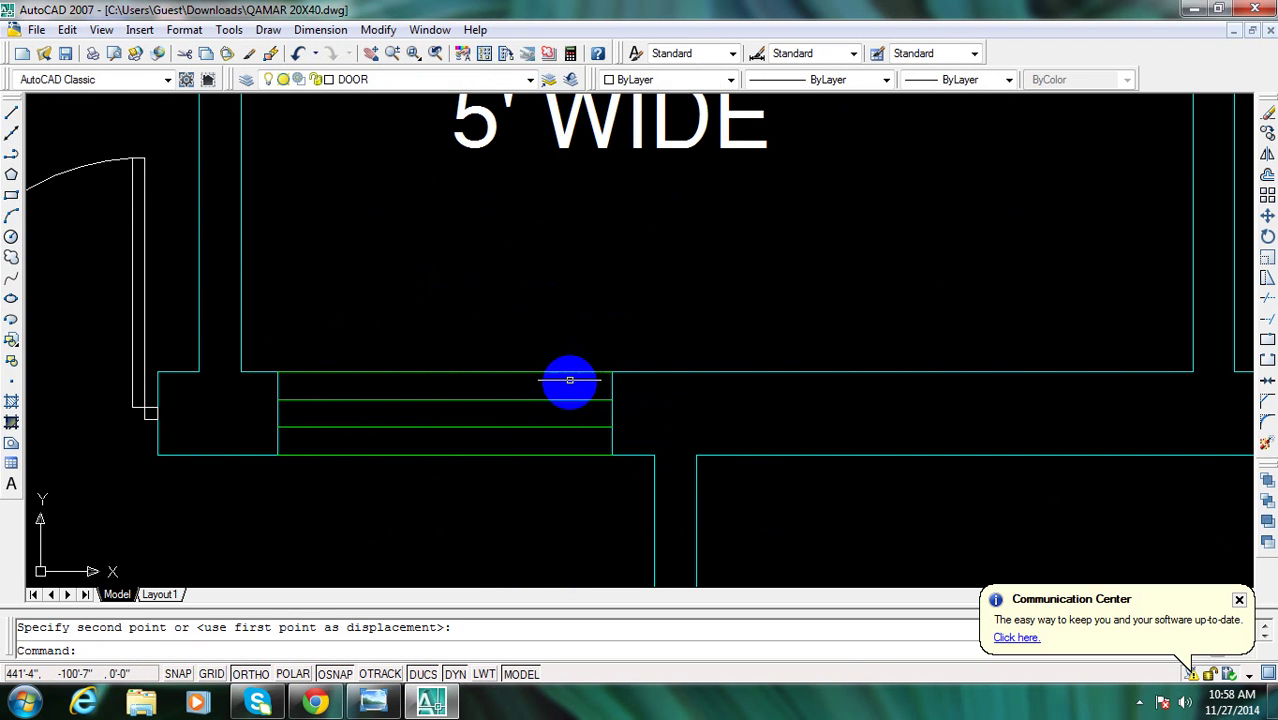
scroll(524, 404, down, 2)
Copy the lines to the right side of the central wall
text(co)
key(Return)
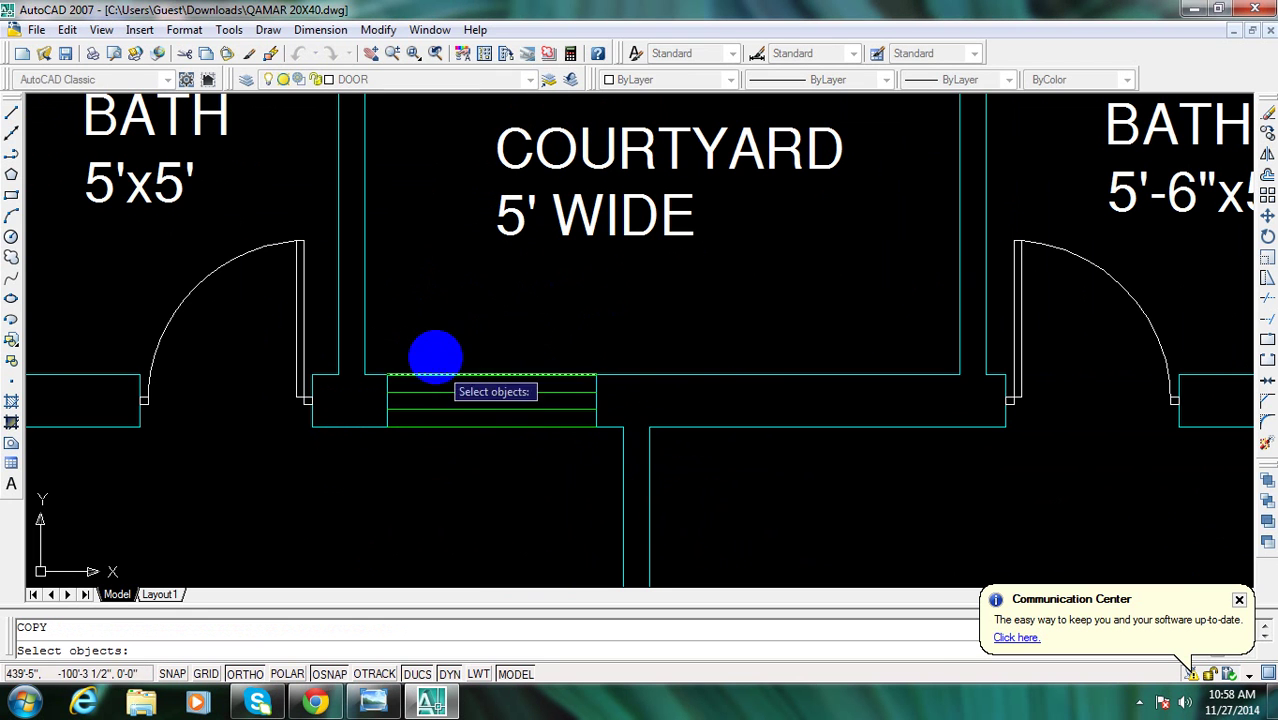
click(380, 356)
click(600, 460)
key(Return)
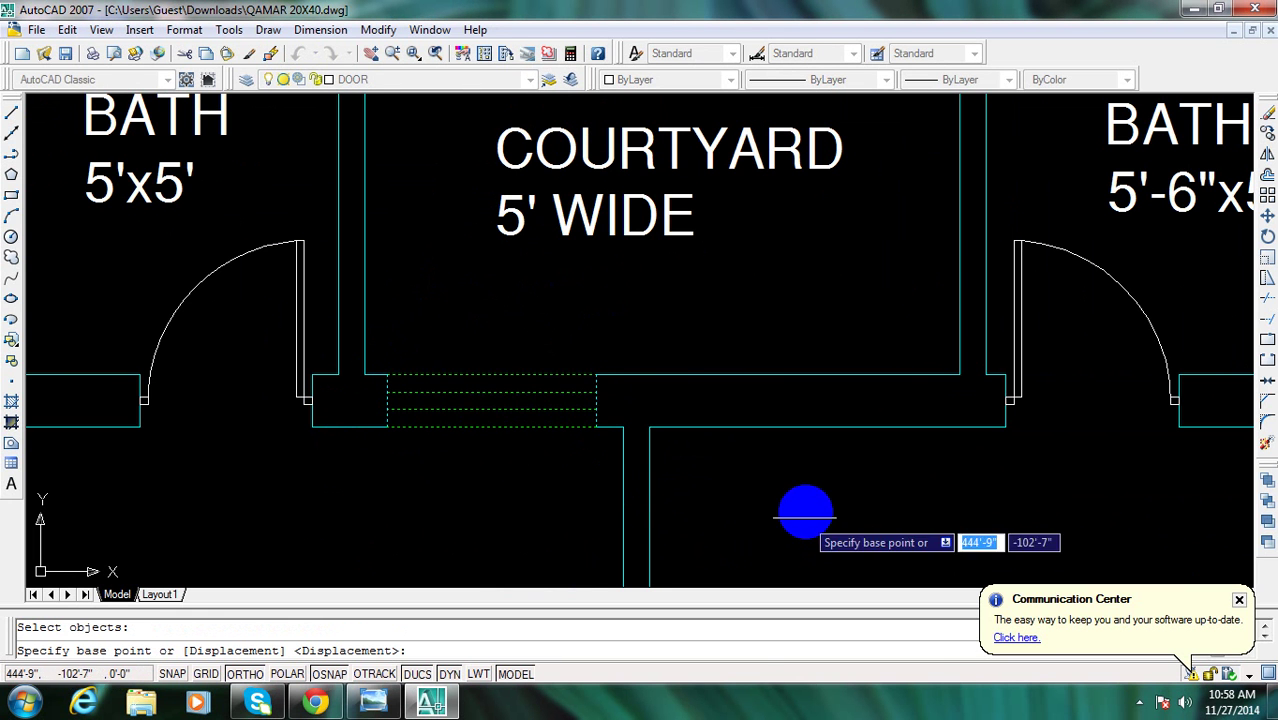
click(806, 511)
click(1086, 531)
key(Return)
key(Return)
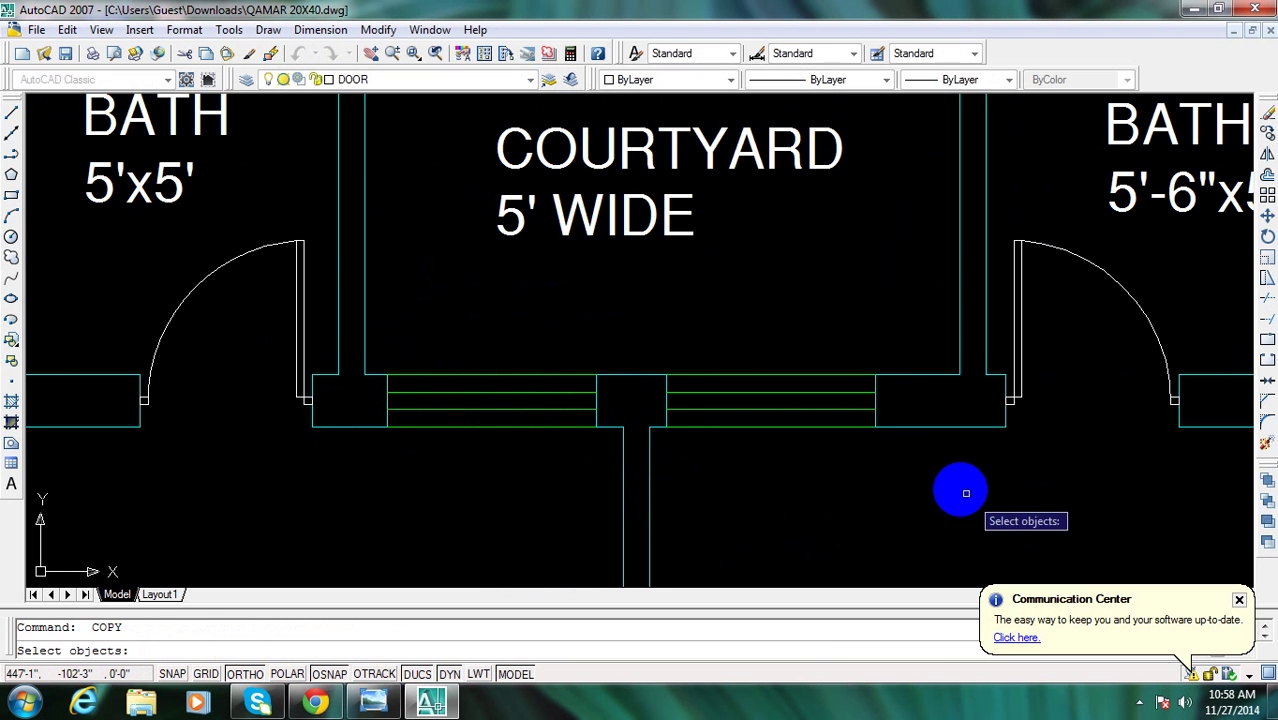
Attempt to stretch the right-hand copy, then abandon it unchanged
key(Escape)
key(s)
key(Return)
click(922, 457)
click(838, 337)
key(Return)
click(838, 337)
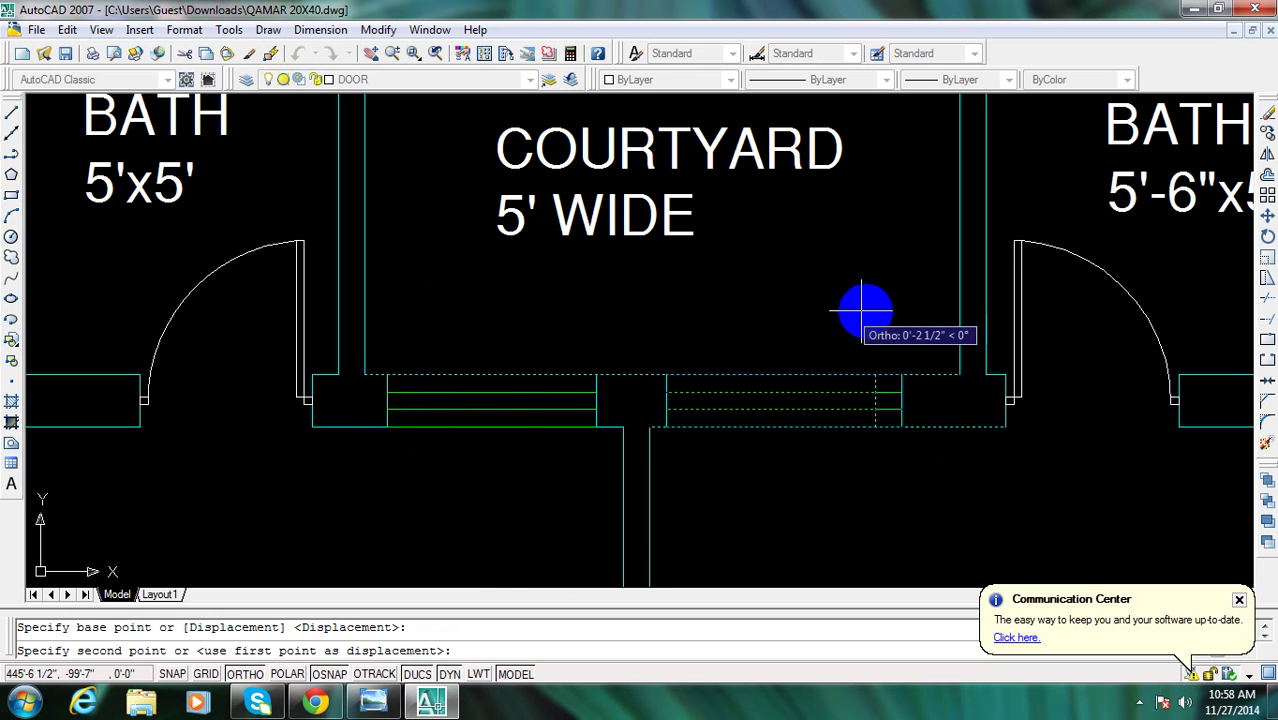
scroll(890, 311, down, 2)
key(Escape)
scroll(893, 388, down, 2)
scroll(861, 365, up, 2)
key(Escape)
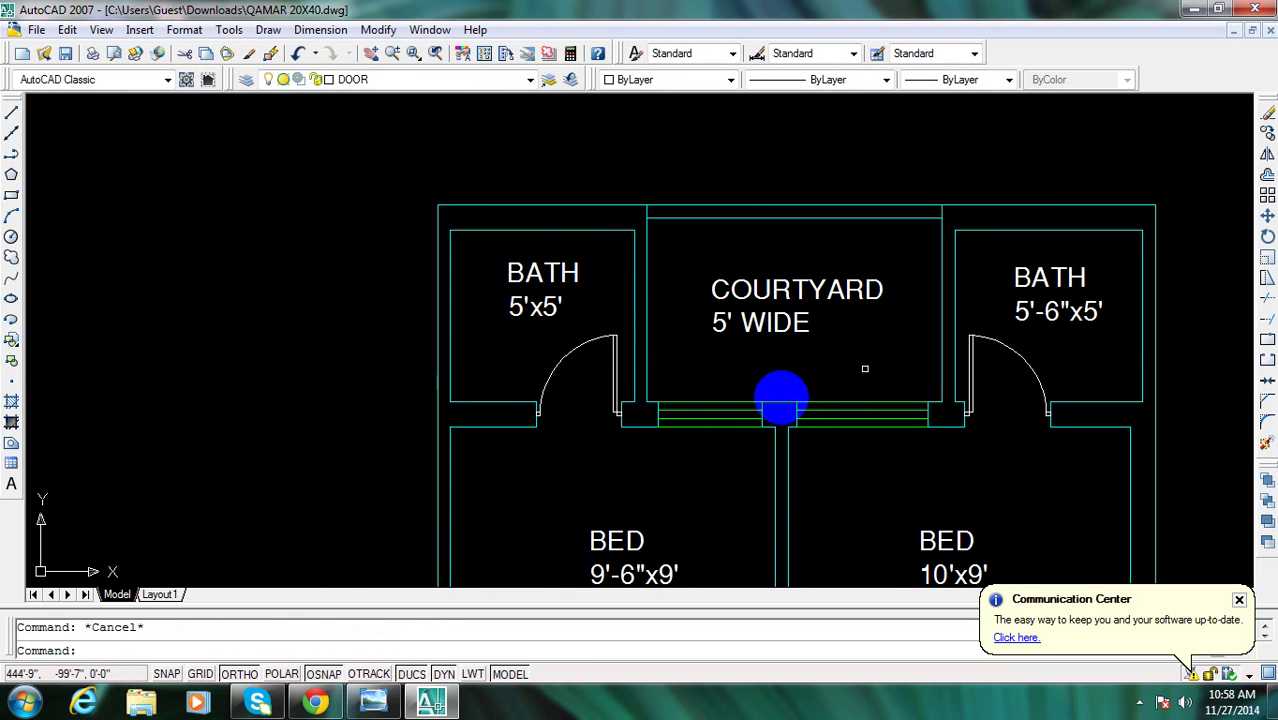
Start another copy and cancel it before selecting anything
text(co)
key(Return)
scroll(536, 499, up, 3)
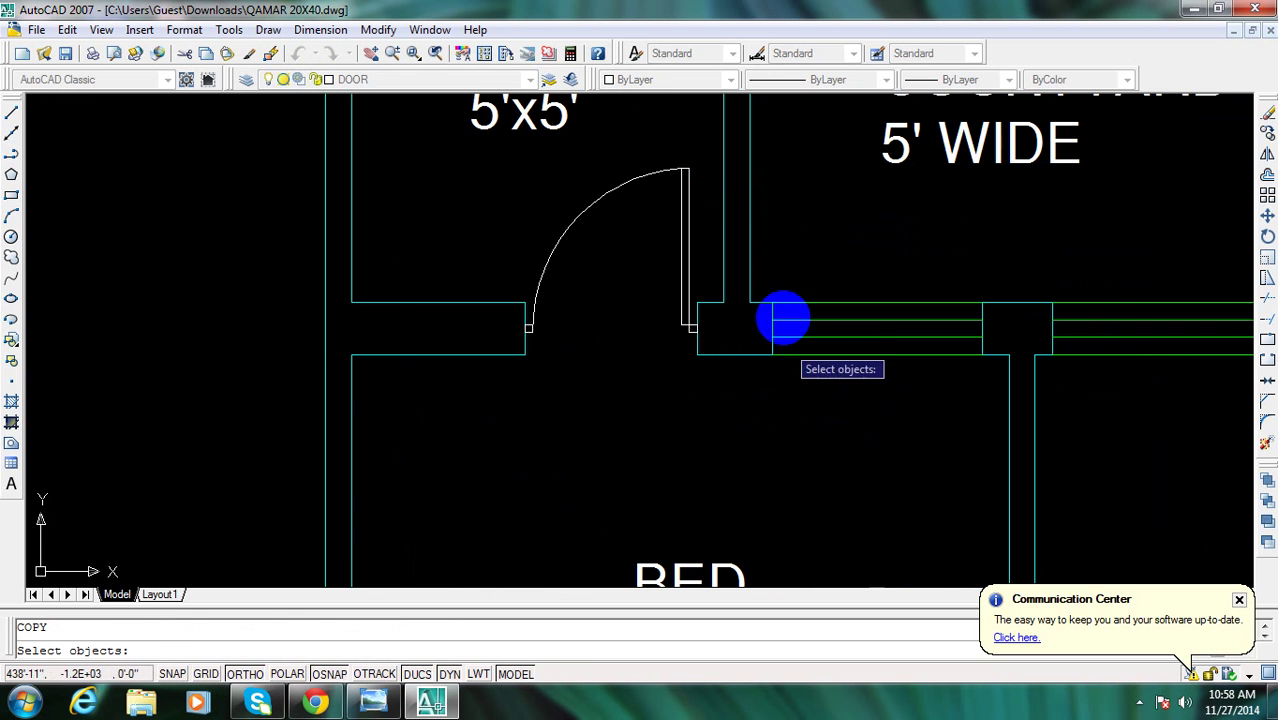
key(Escape)
scroll(735, 305, down, 2)
scroll(667, 263, up, 2)
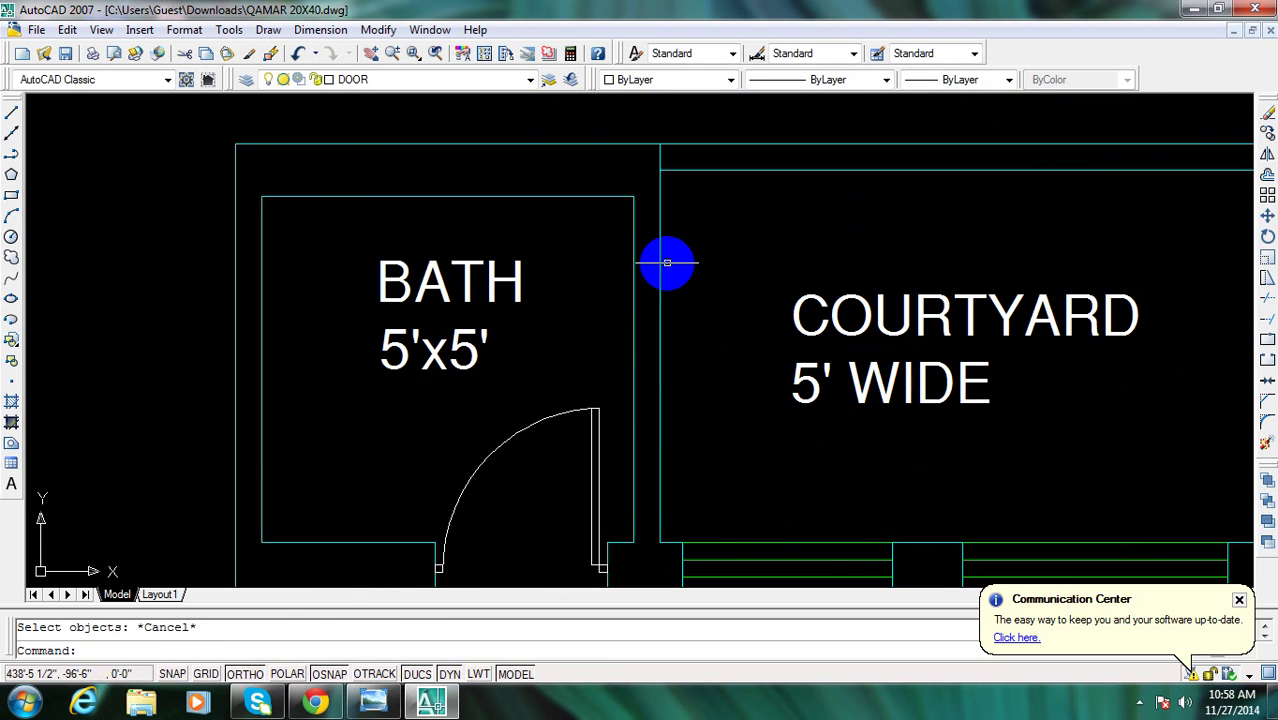
Offset the bath–courtyard wall edge 2' to mark the window opening
middle_drag(699, 297, 642, 280)
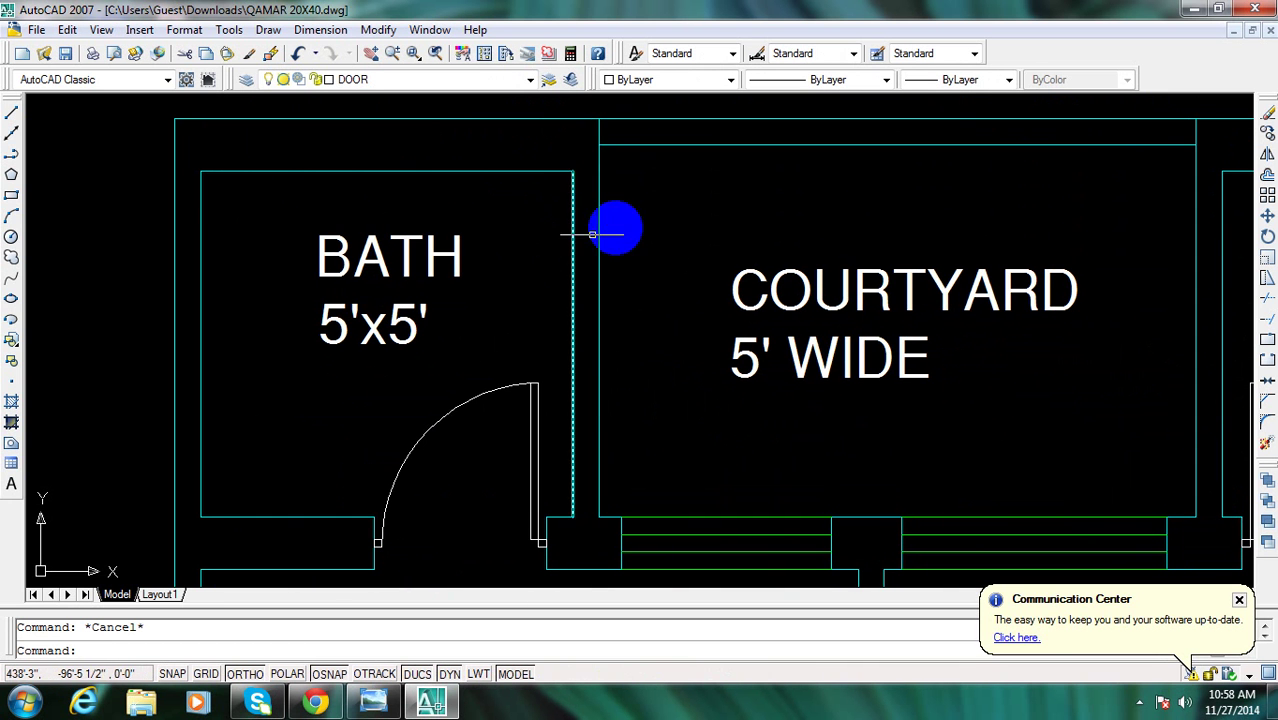
mouse_move(646, 320)
middle_down()
mouse_move(670, 375)
mouse_move(667, 445)
middle_up()
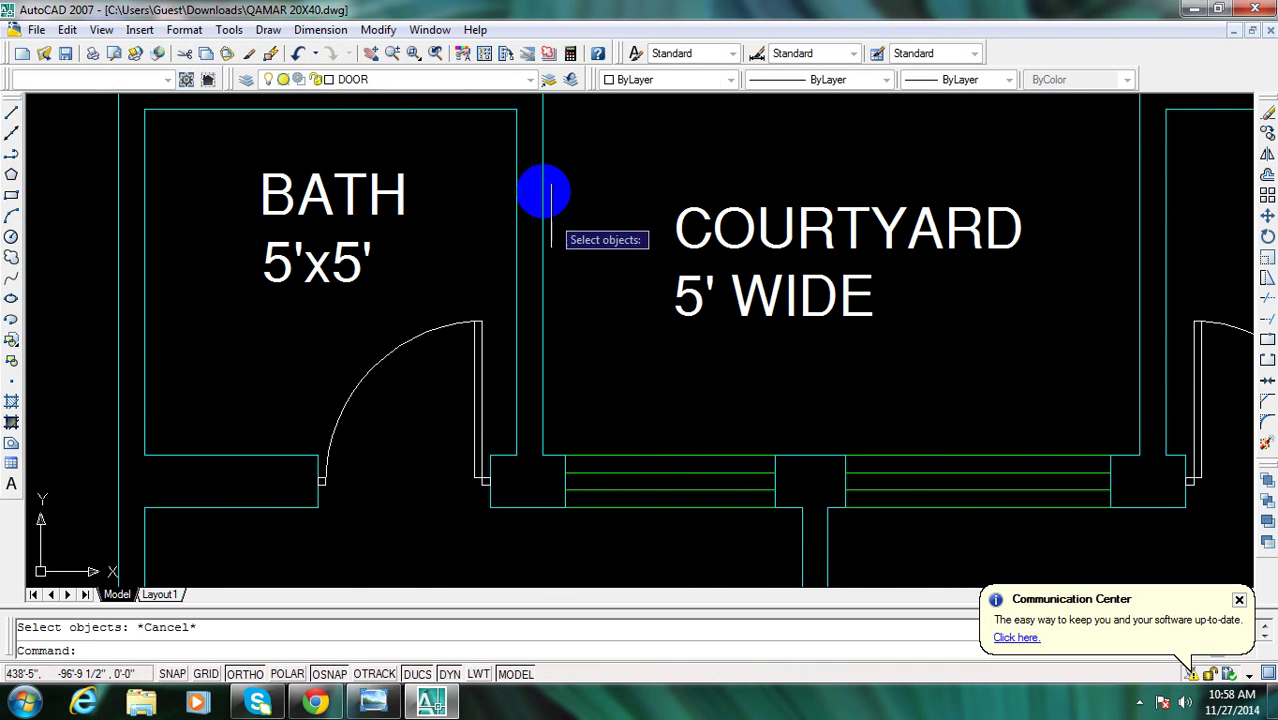
middle_drag(543, 190, 573, 300)
text(L)
key(Return)
scroll(556, 268, up, 3)
scroll(542, 265, down, 2)
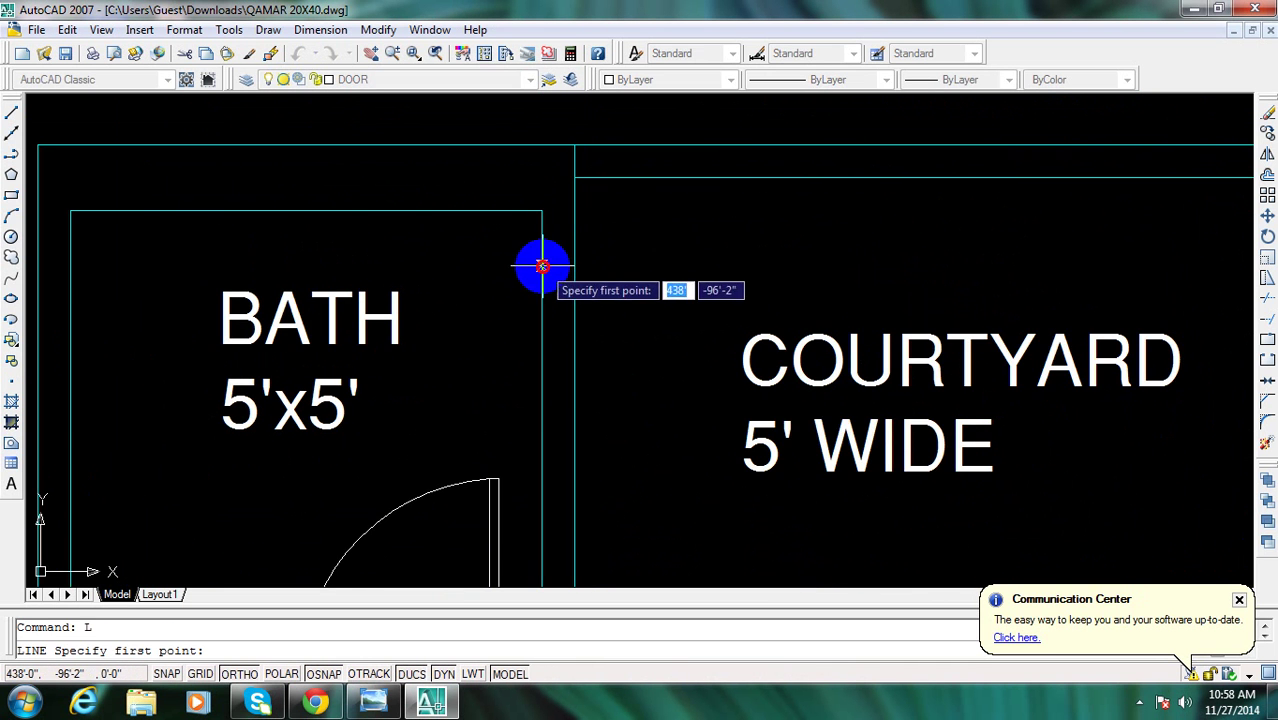
click(542, 266)
key(Escape)
scroll(551, 300, up, 3)
text(O)
key(Return)
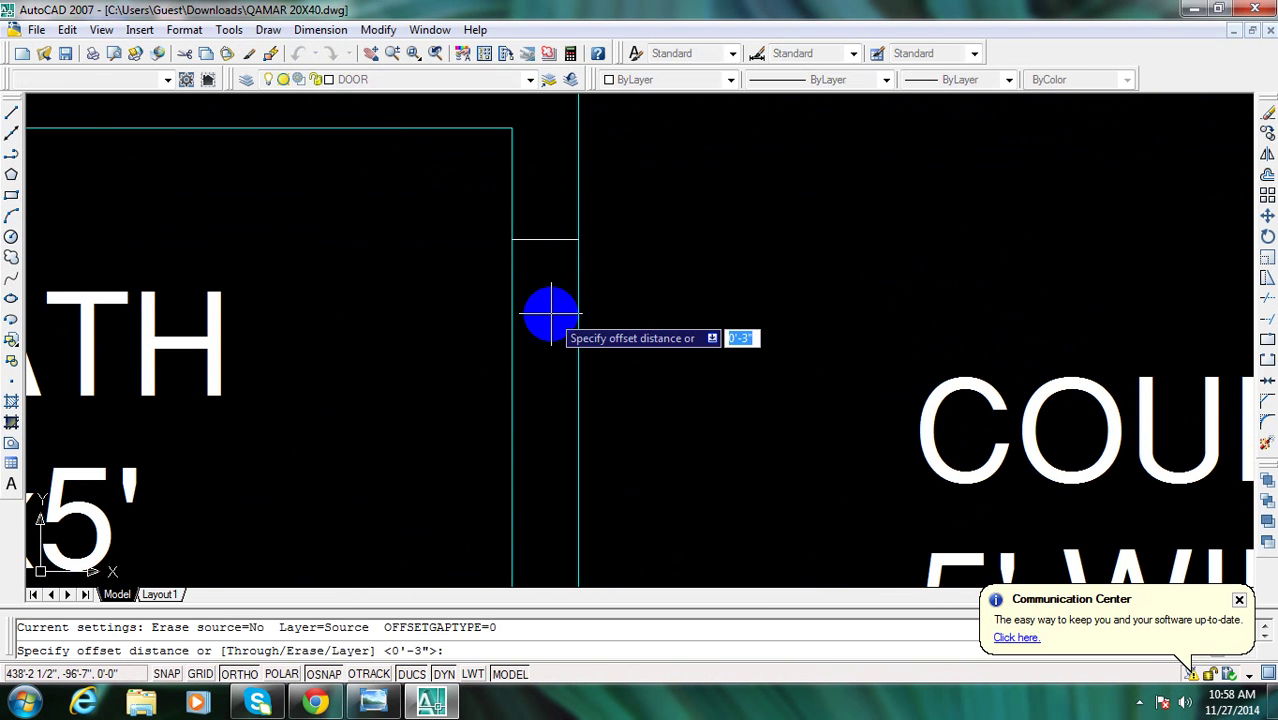
key(Escape)
key(Return)
text(2')
key(Return)
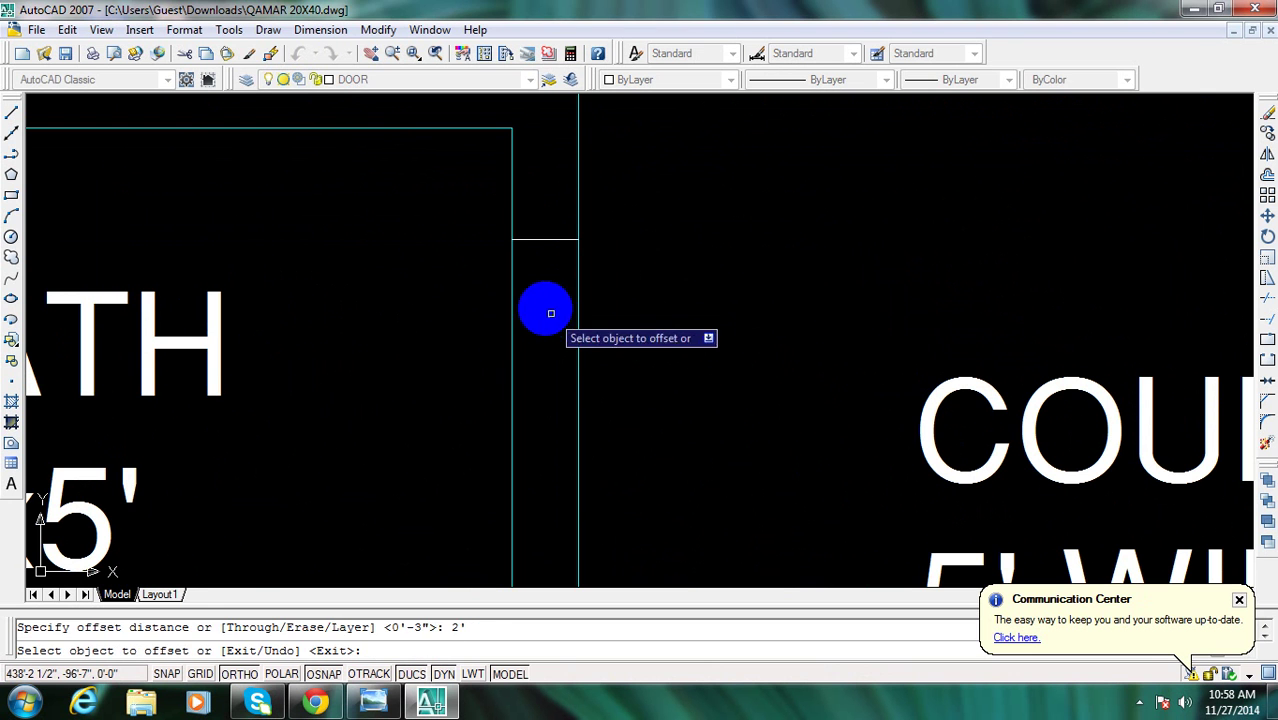
click(556, 240)
click(551, 300)
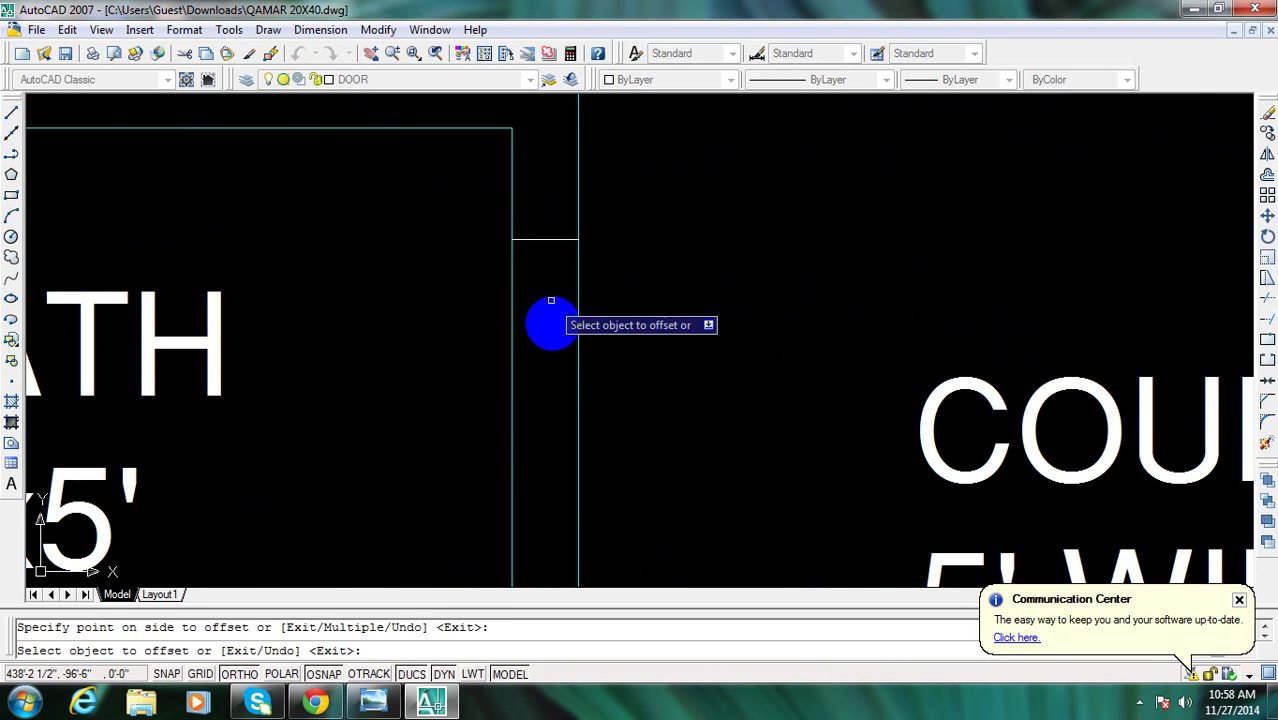
scroll(562, 385, down, 3)
scroll(559, 394, up, 1)
key(Escape)
Trim the wall lines out of the window opening
text(tr)
key(Return)
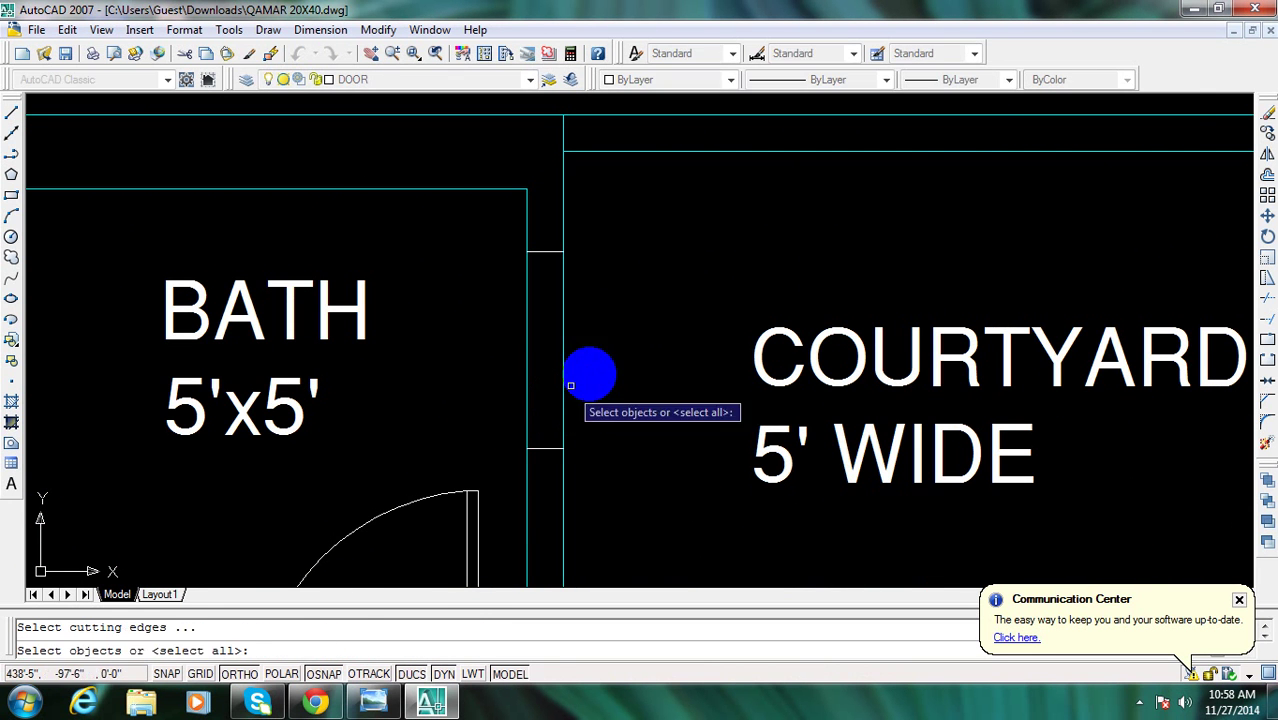
key(Return)
click(599, 318)
click(528, 334)
key(Escape)
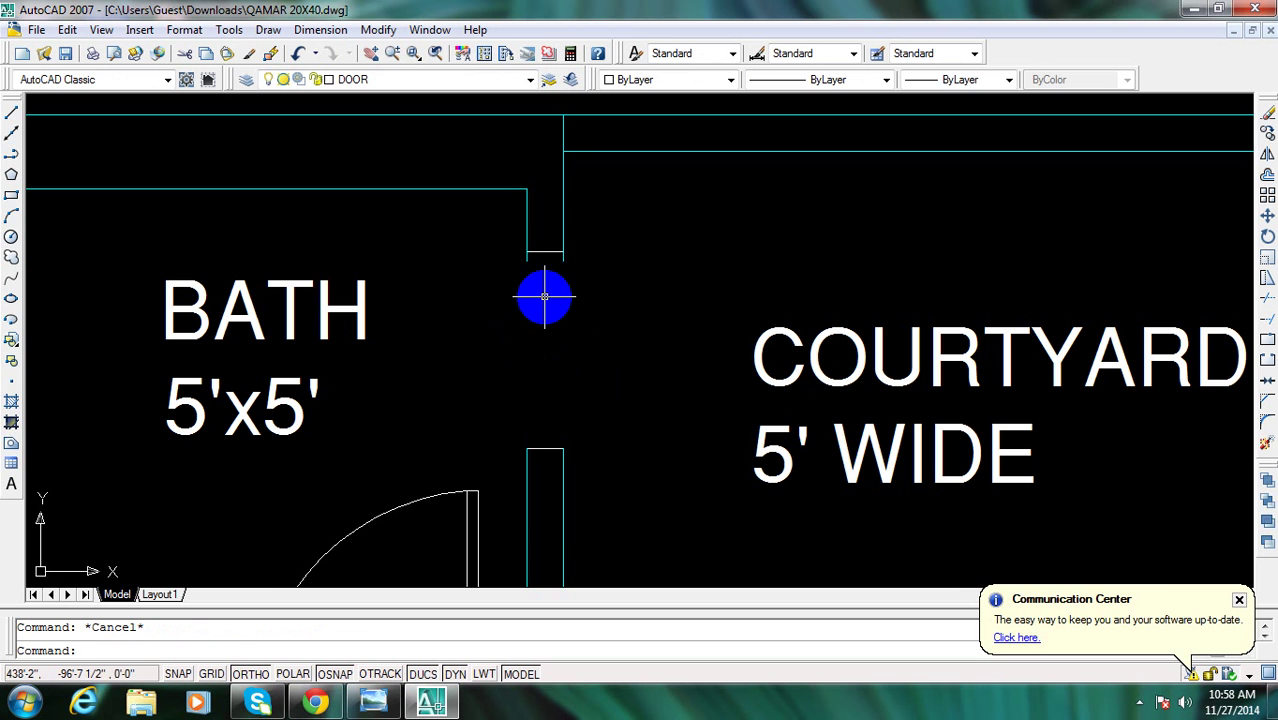
key(Return)
Draw a line closing the side of the window opening between the jambs
key(Return)
scroll(556, 285, up, 5)
click(599, 277)
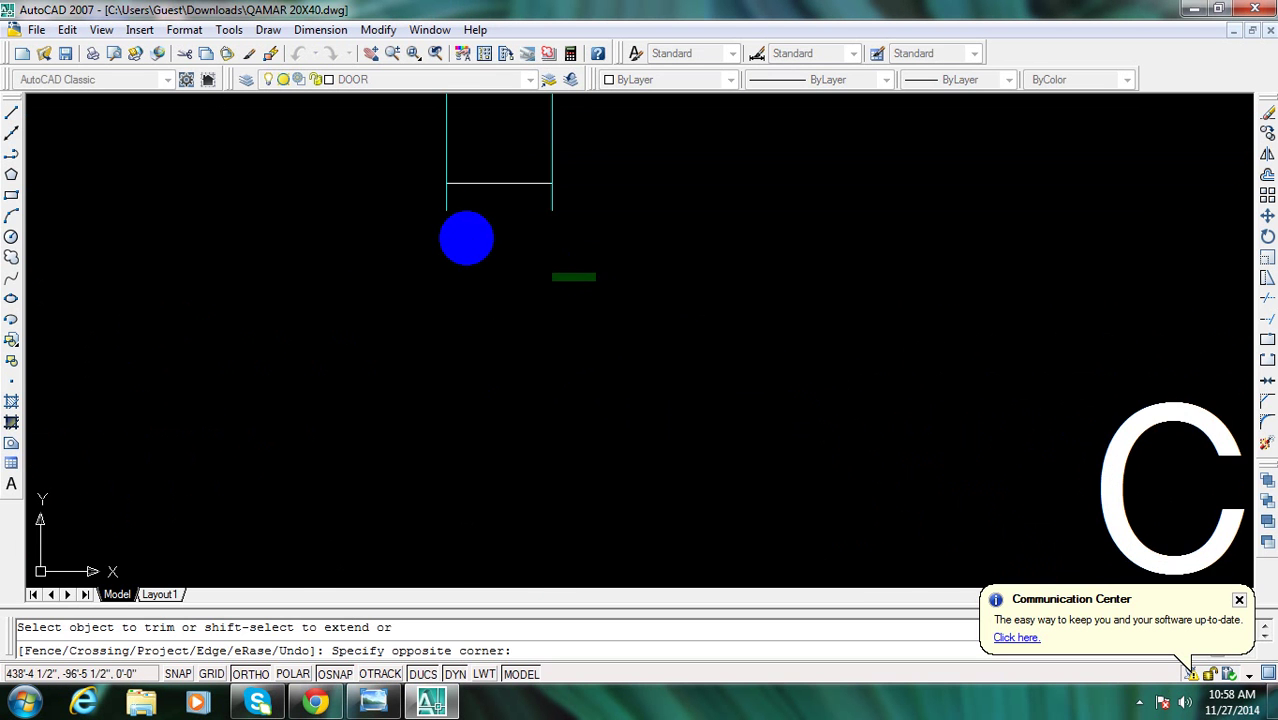
key(Escape)
scroll(440, 218, down, 4)
text(l)
key(Return)
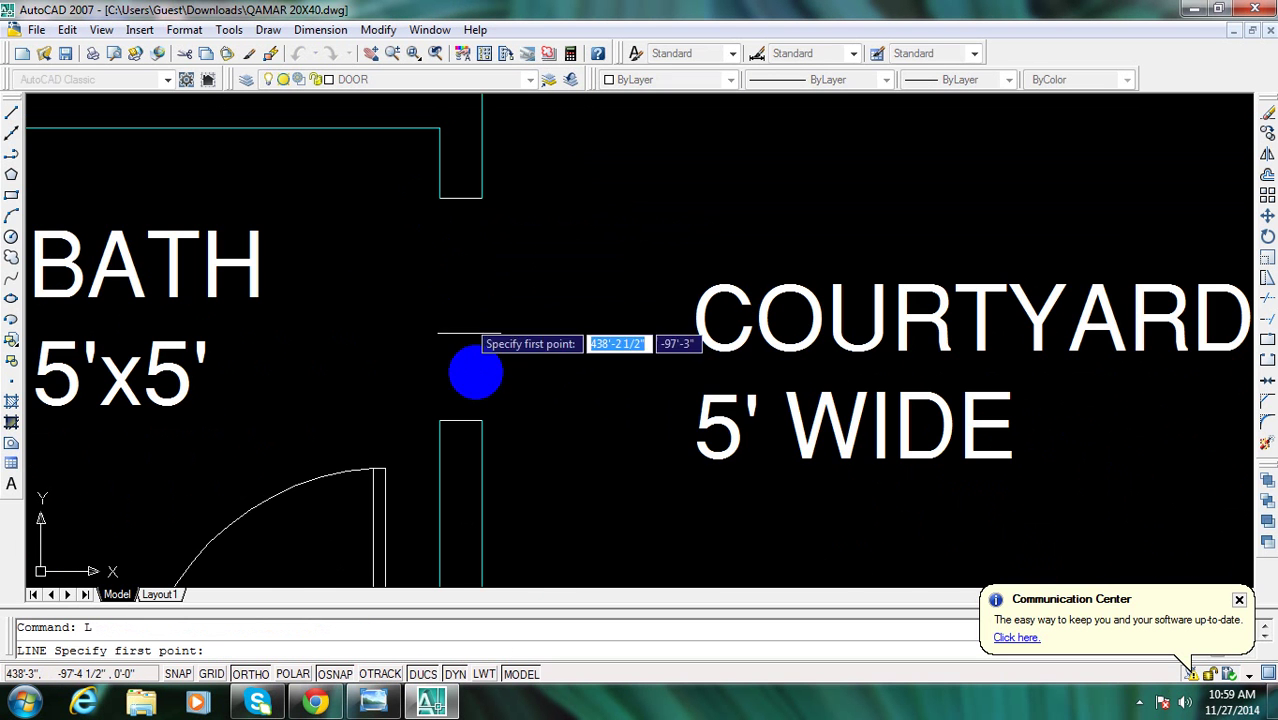
click(482, 420)
key(Escape)
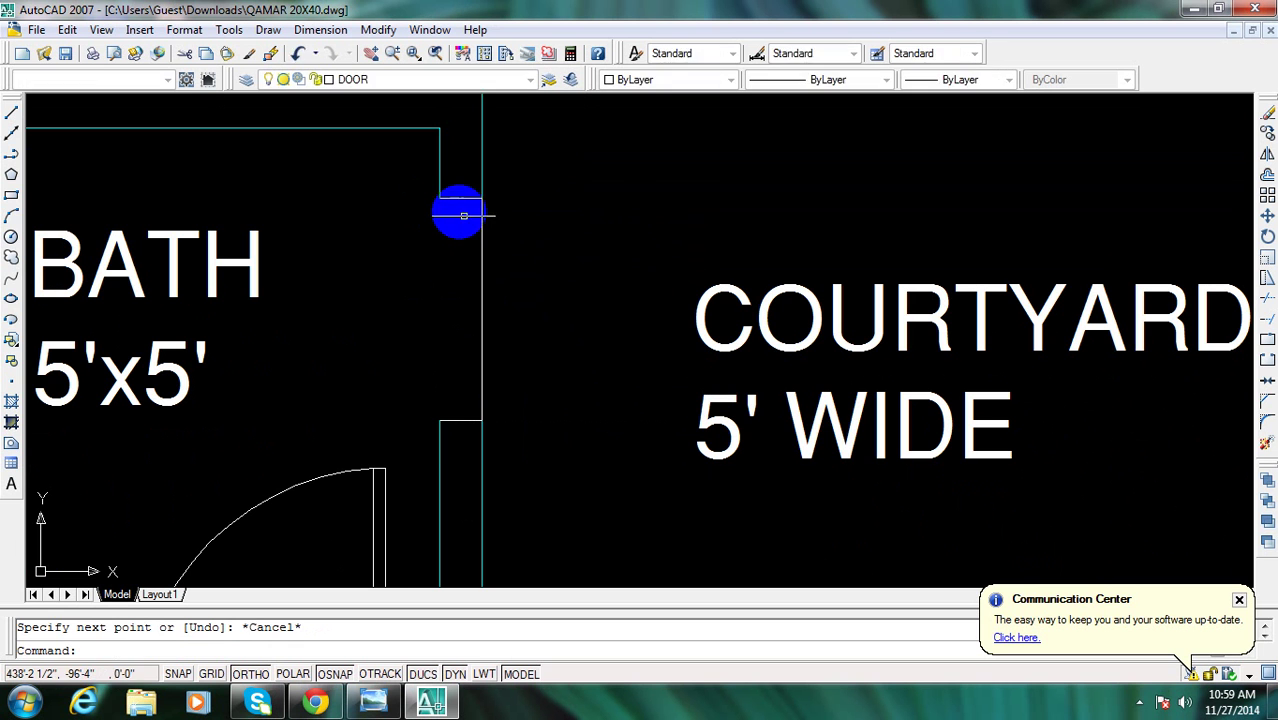
key(Return)
click(440, 198)
click(438, 420)
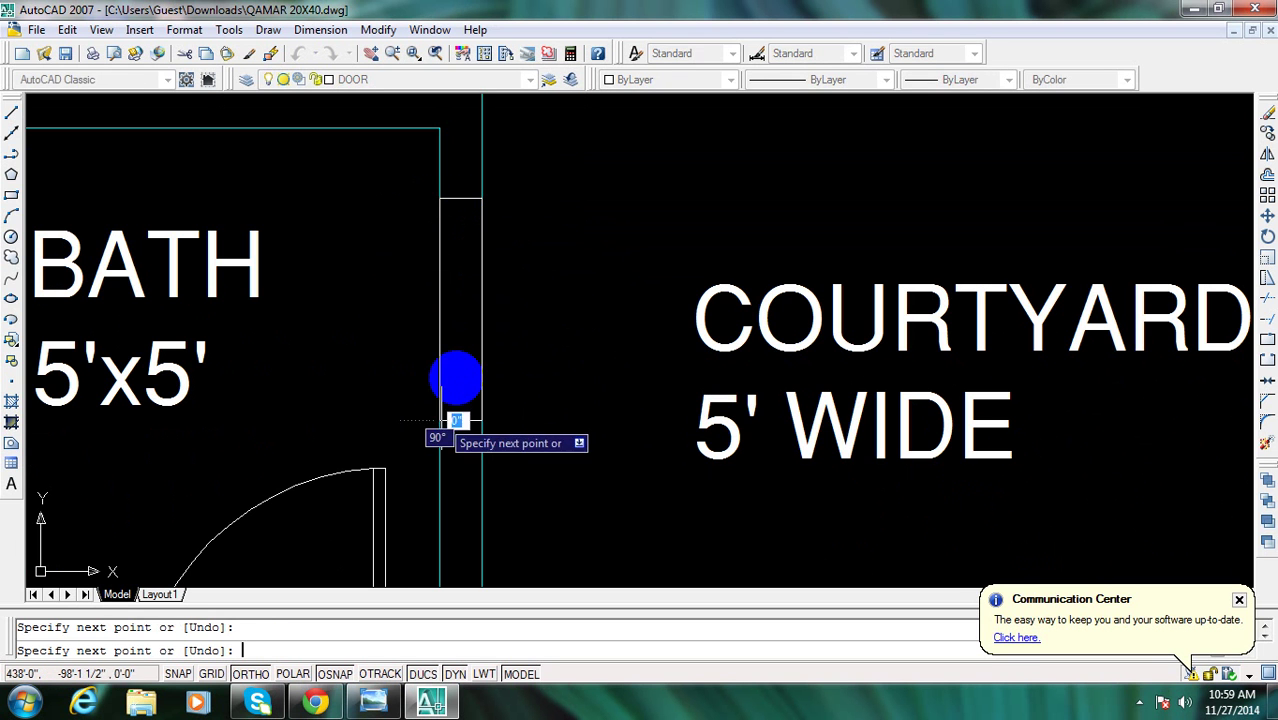
key(Escape)
Offset the window line by 3 to form the window's inner line
scroll(470, 391, up, 2)
text(o)
key(Return)
text(3)
key(Return)
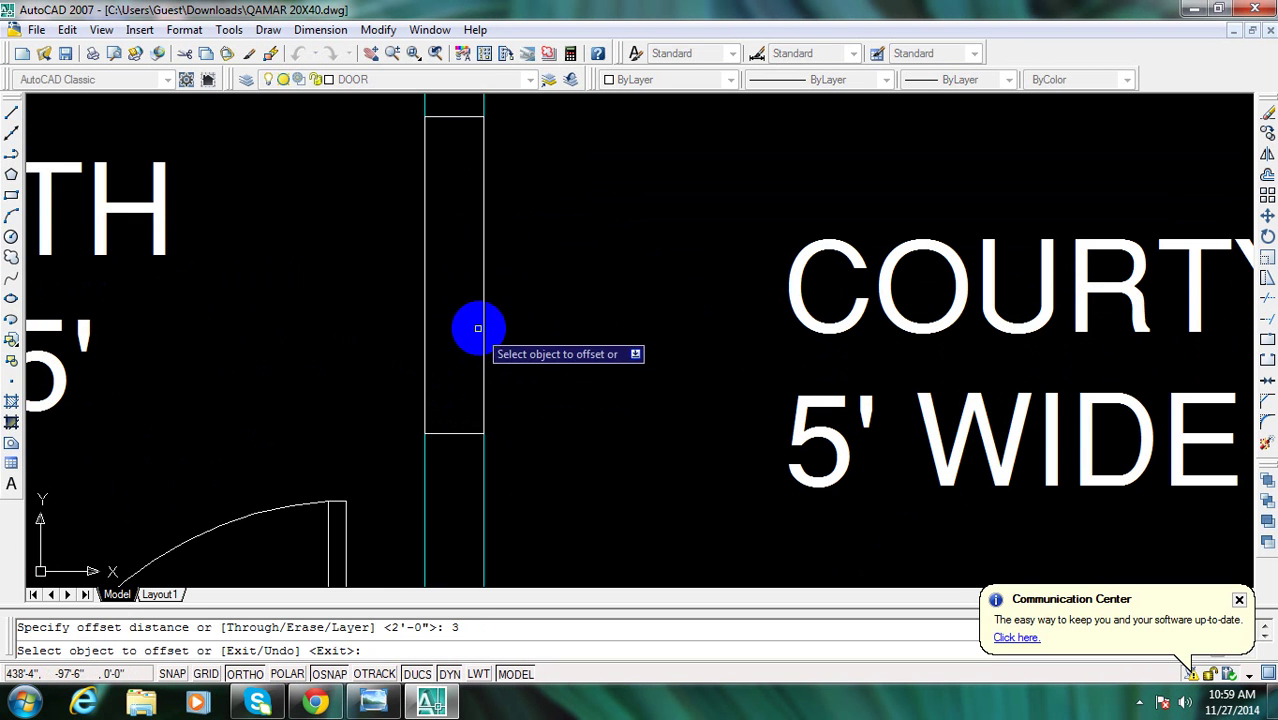
click(483, 327)
click(432, 358)
key(Escape)
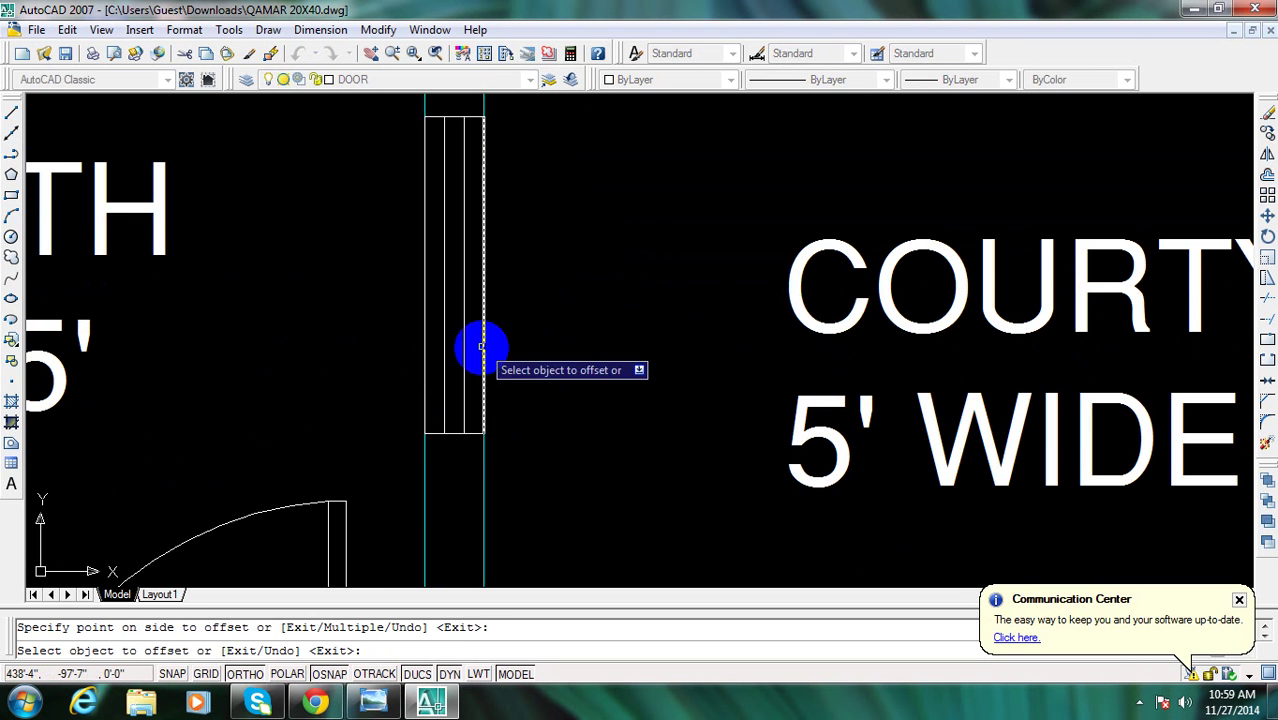
scroll(478, 360, down, 2)
middle_drag(490, 401, 456, 351)
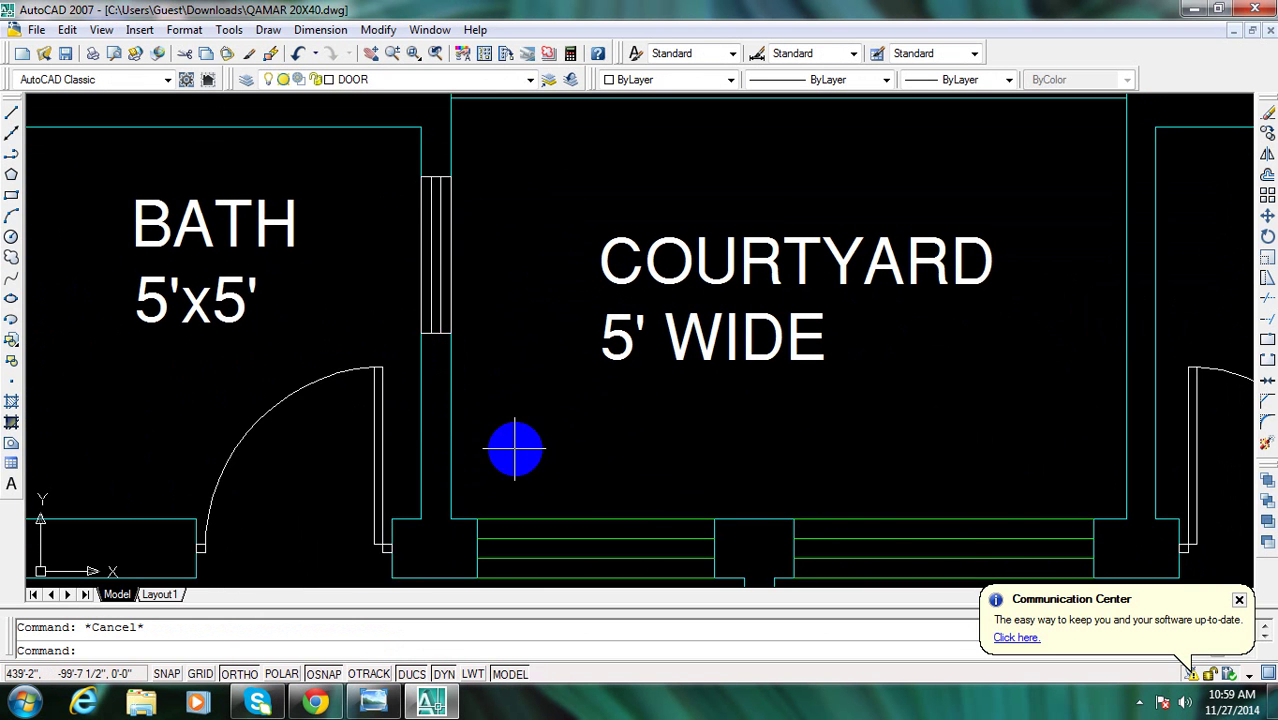
Use MATCHPROP to copy a green window line's properties onto the new bath–courtyard window lines
middle_drag(513, 448, 485, 405)
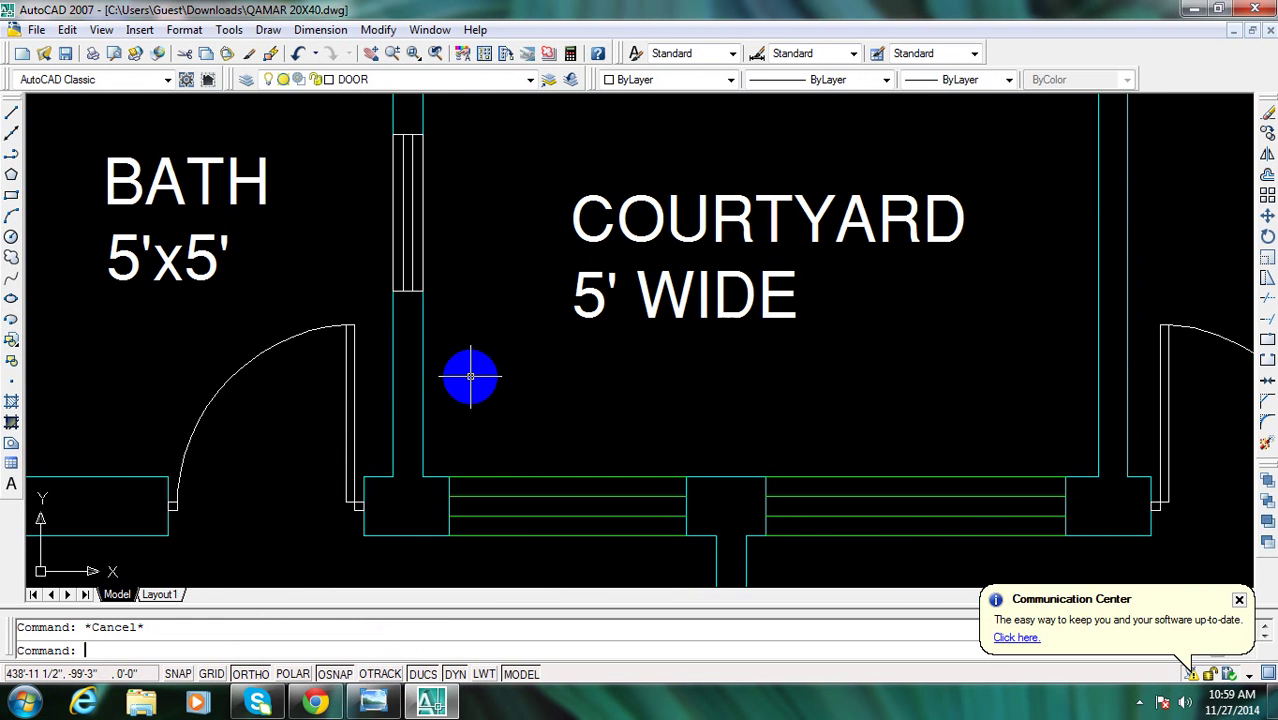
text(MS)
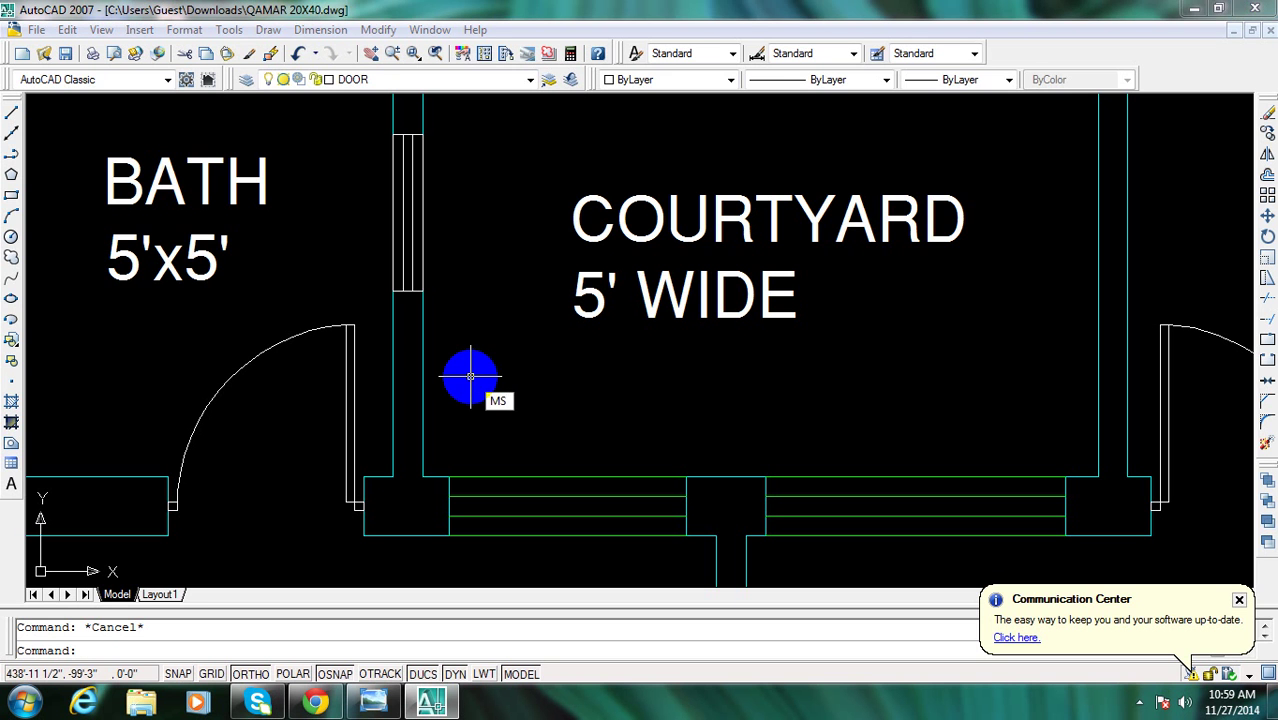
key(Return)
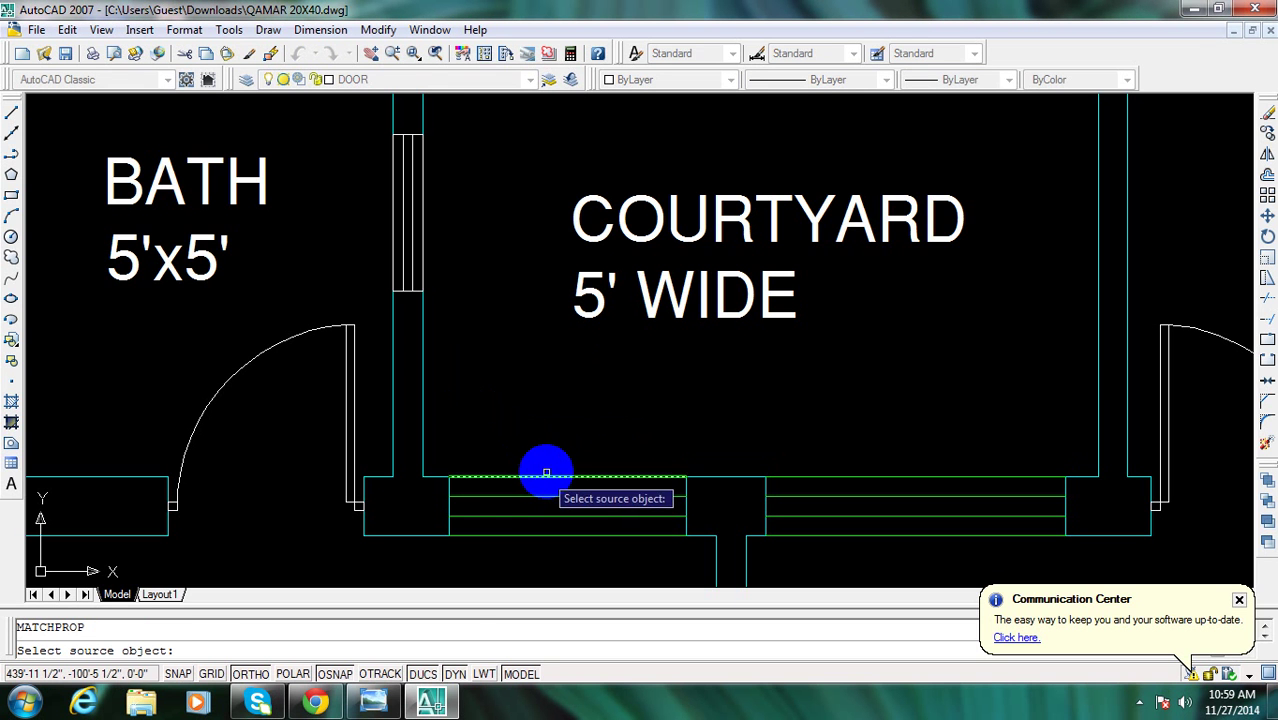
click(546, 476)
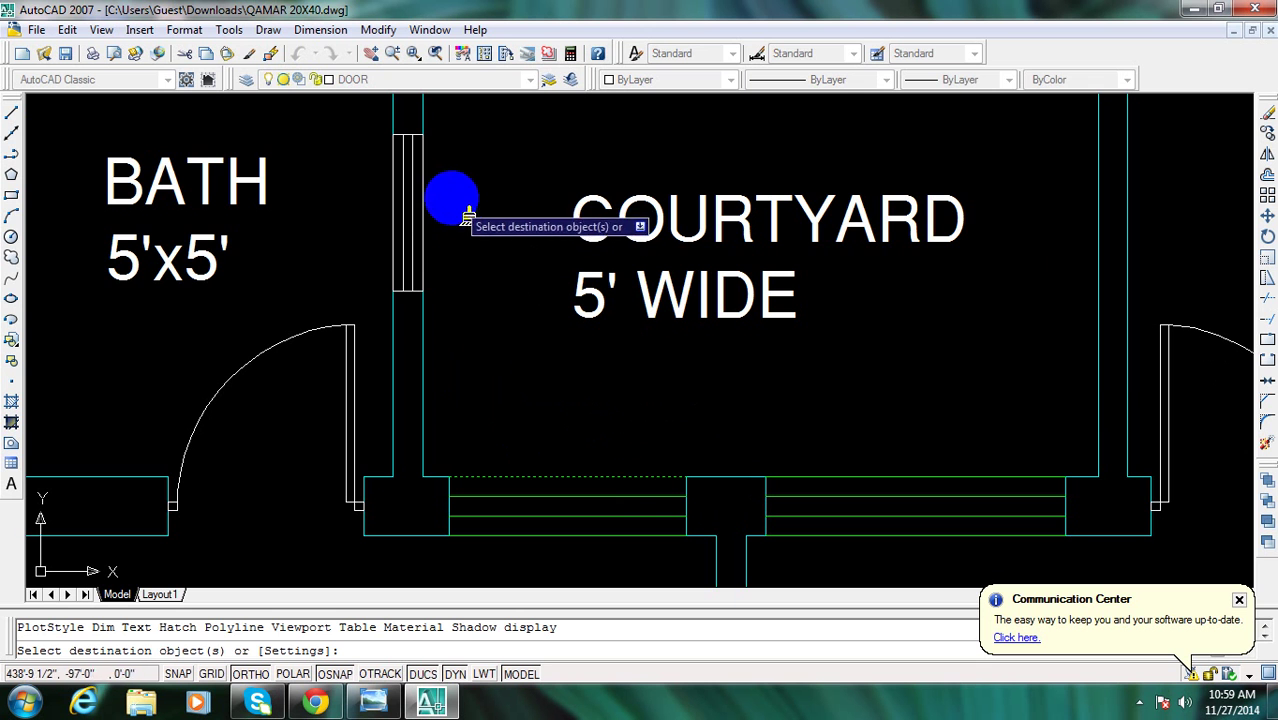
click(420, 199)
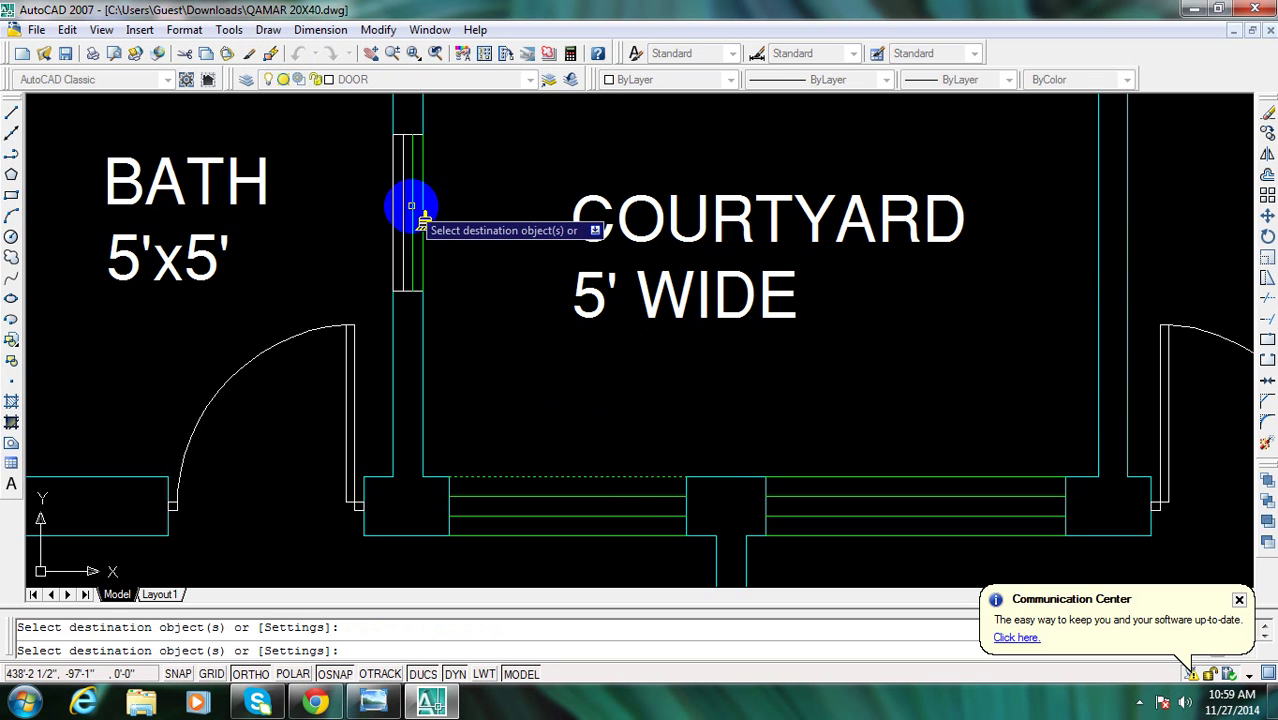
click(402, 212)
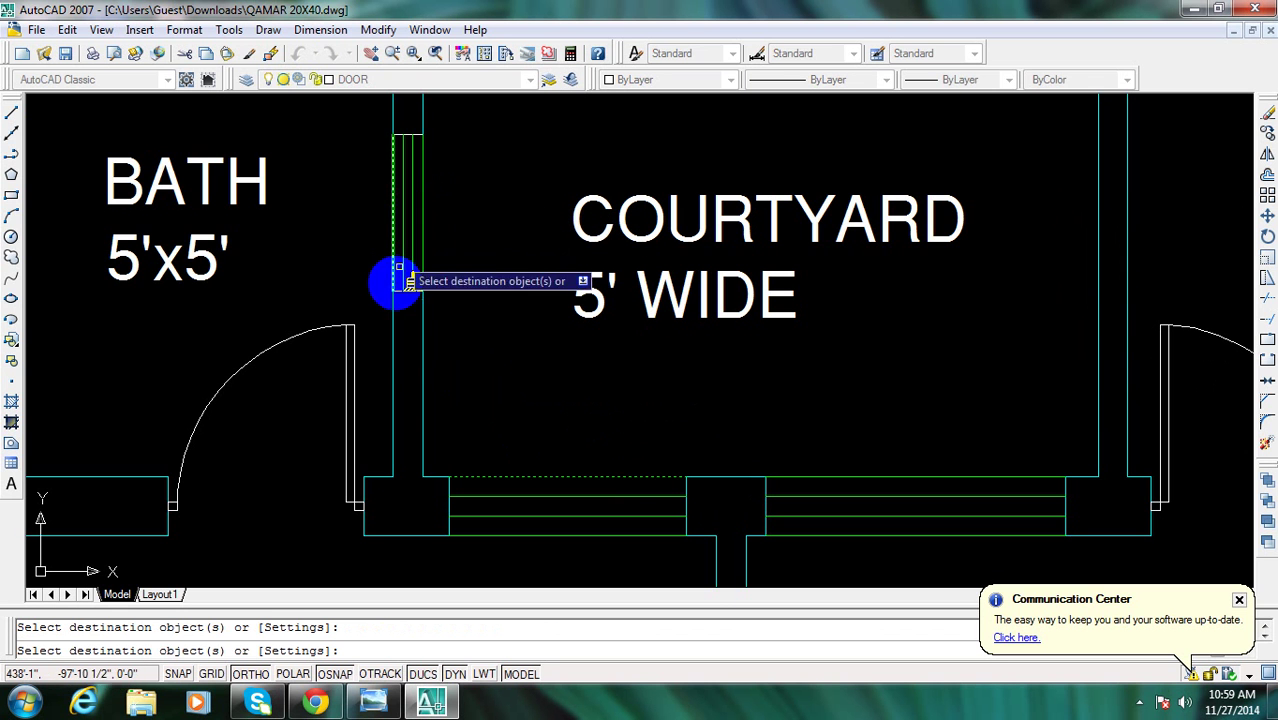
key(Escape)
key(Return)
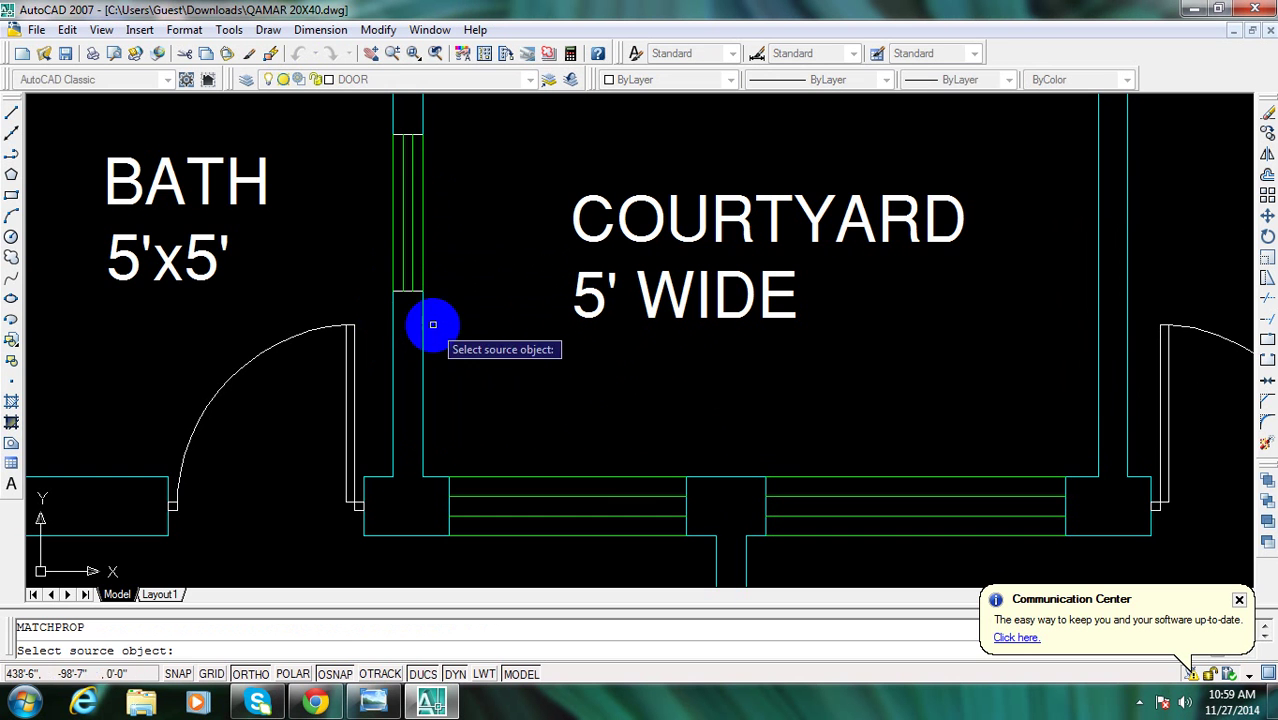
click(400, 302)
click(422, 314)
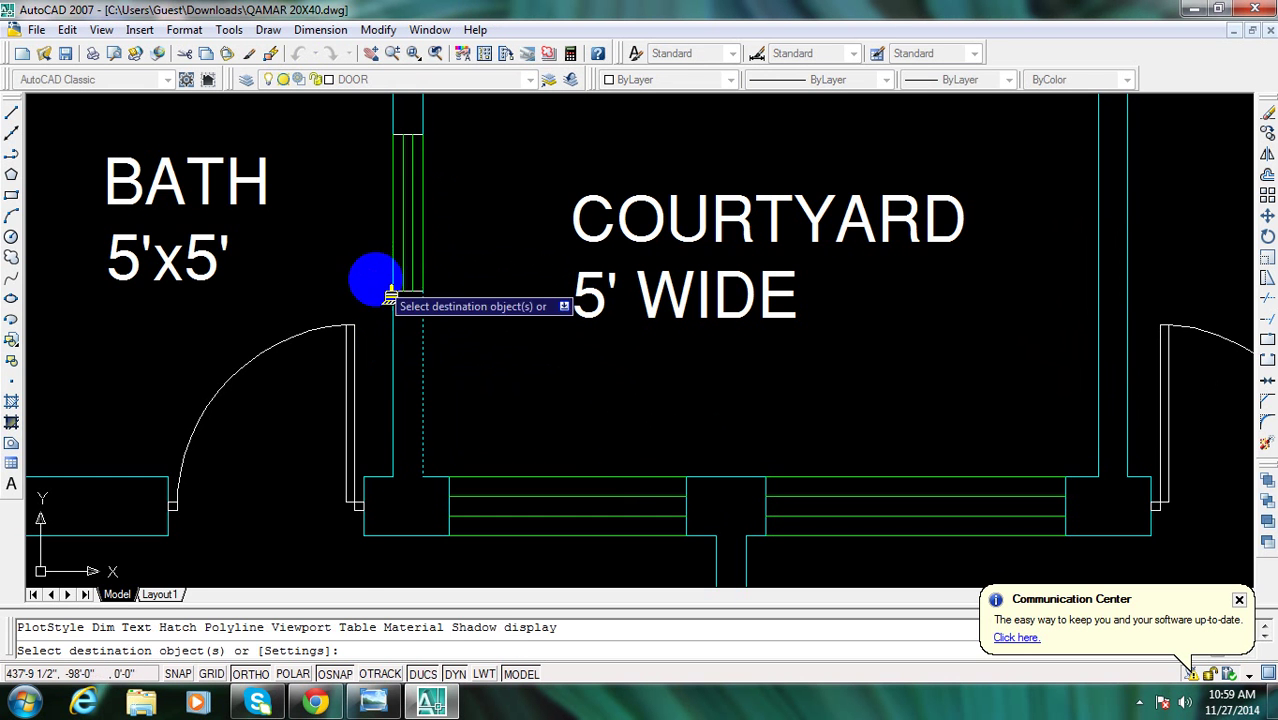
drag(371, 280, 428, 222)
middle_drag(370, 145, 380, 235)
click(381, 200)
key(Escape)
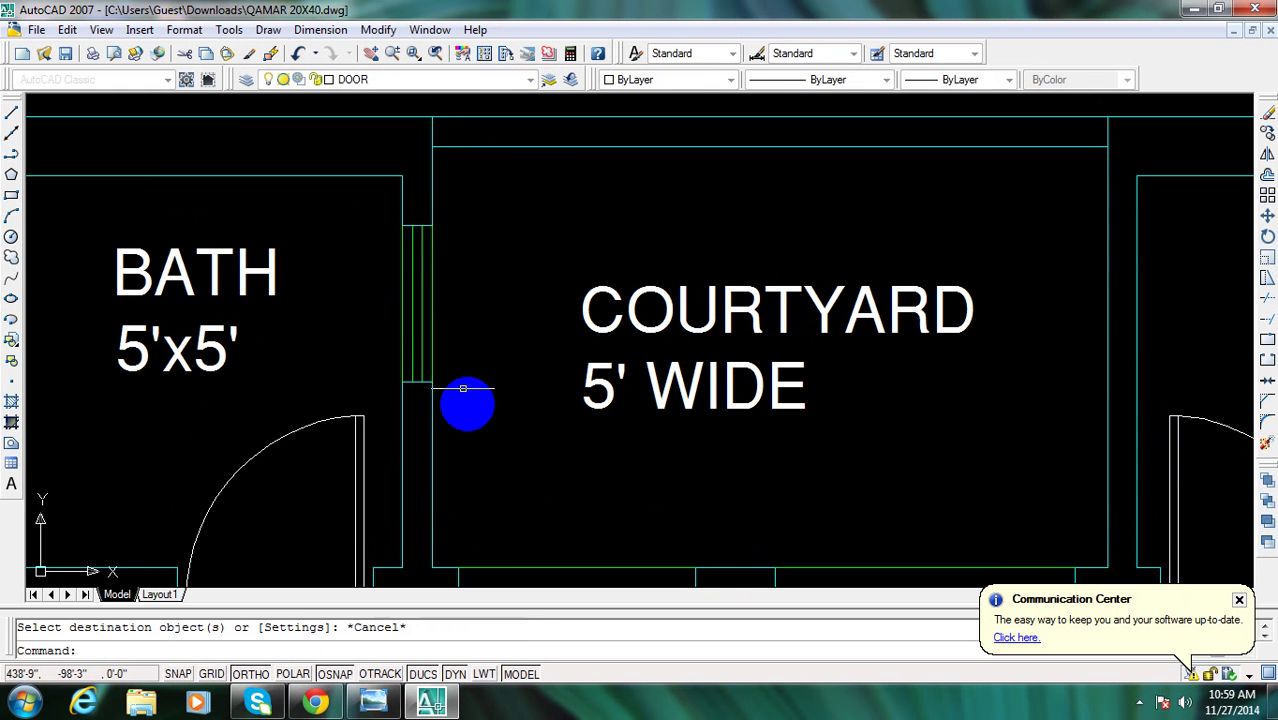
Select wall and window lines, including the courtyard's bottom window, to check their layers
middle_drag(405, 337, 504, 256)
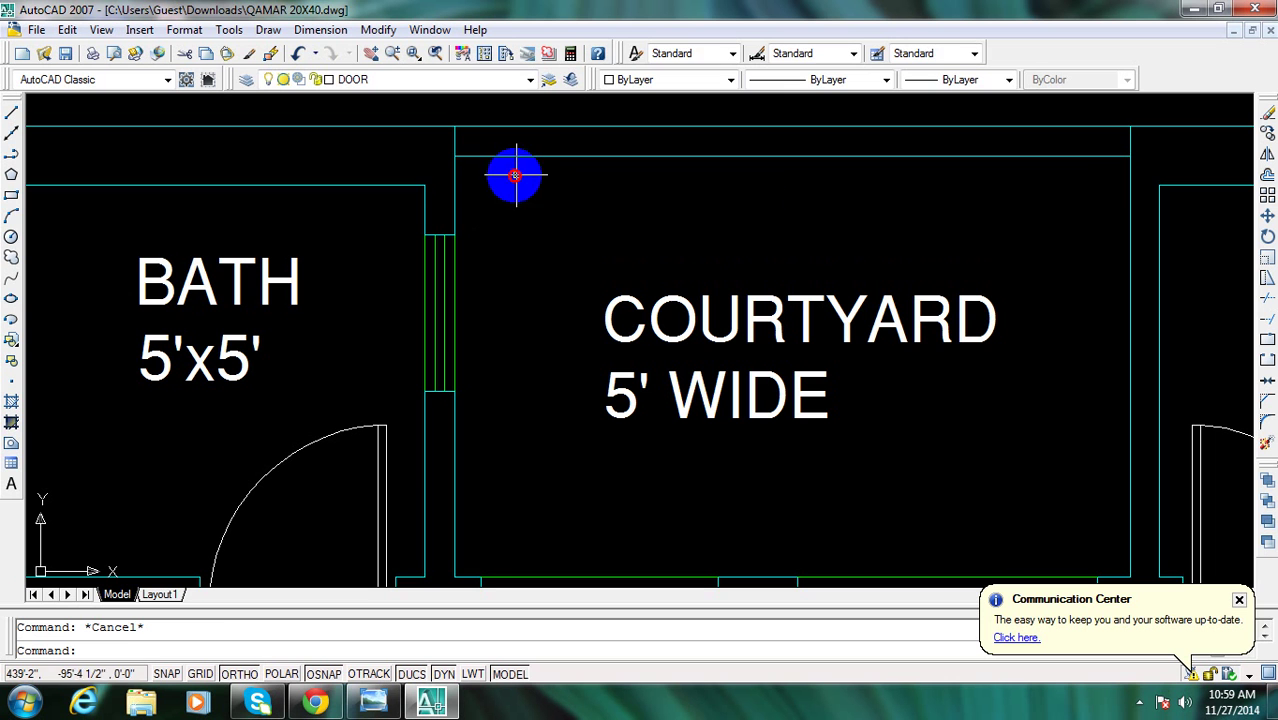
click(455, 170)
click(430, 190)
key(Escape)
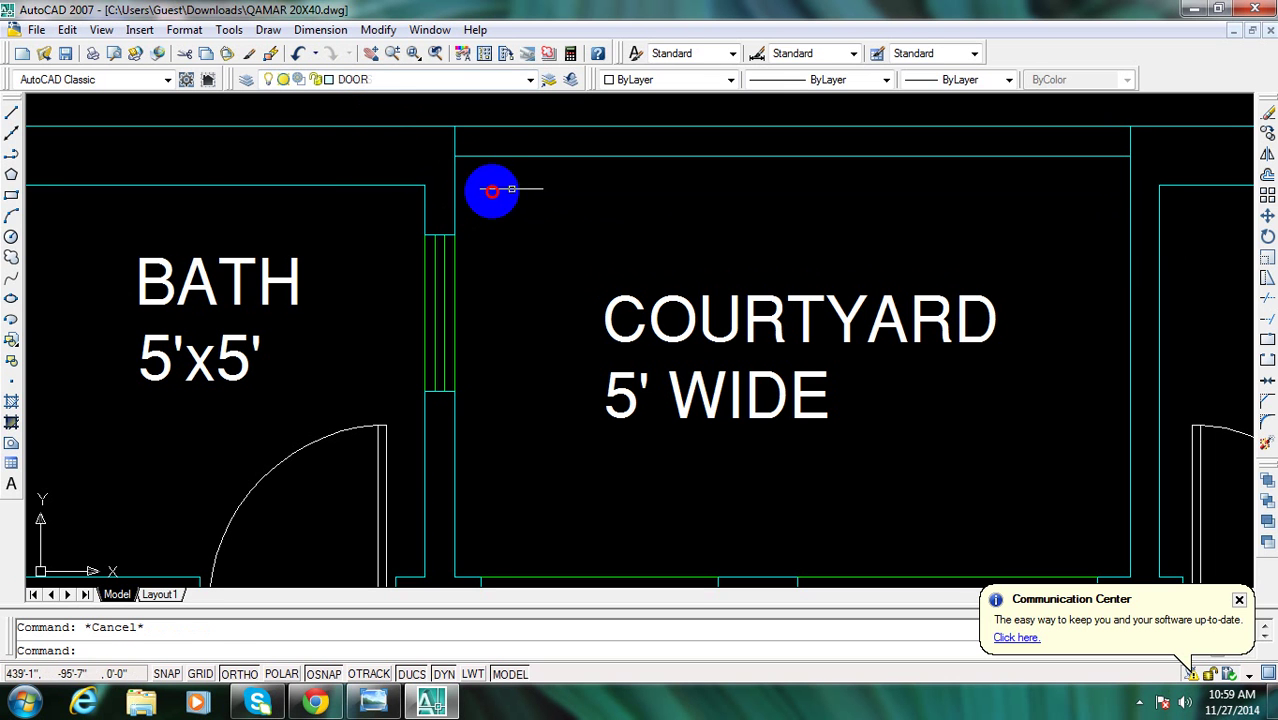
click(508, 186)
click(366, 186)
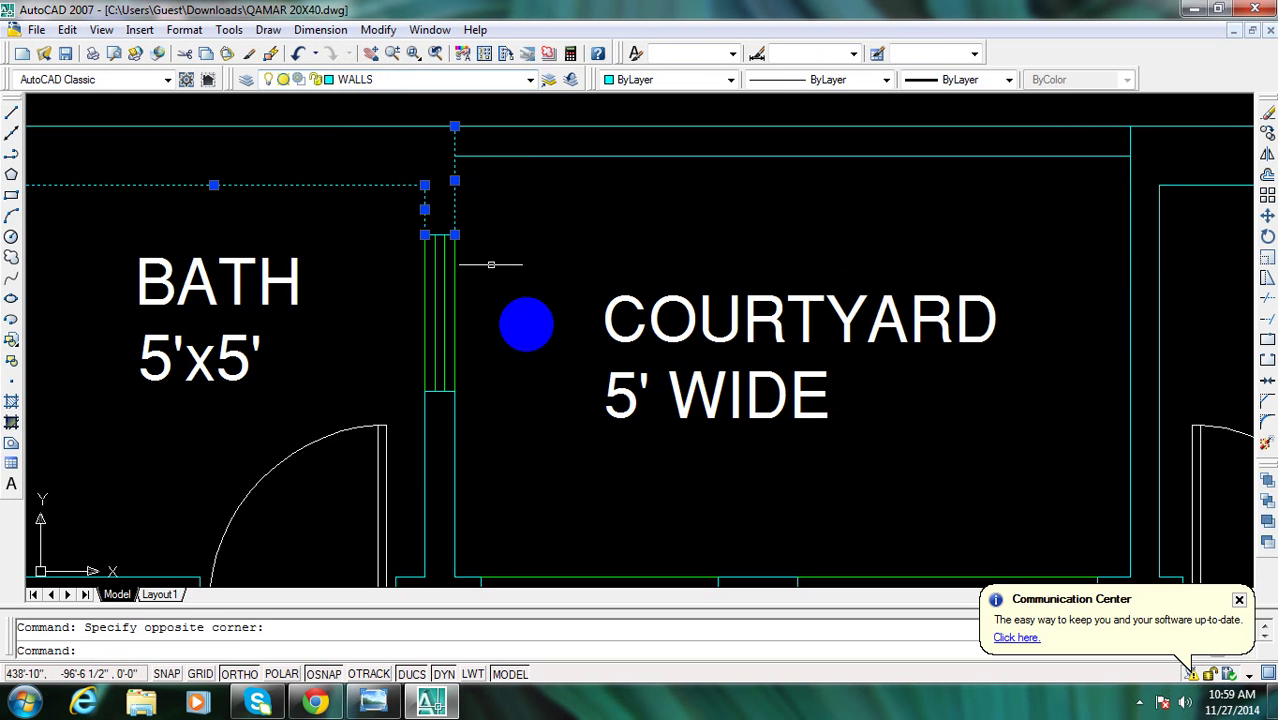
middle_drag(525, 325, 521, 303)
key(Escape)
middle_drag(600, 500, 550, 349)
click(550, 349)
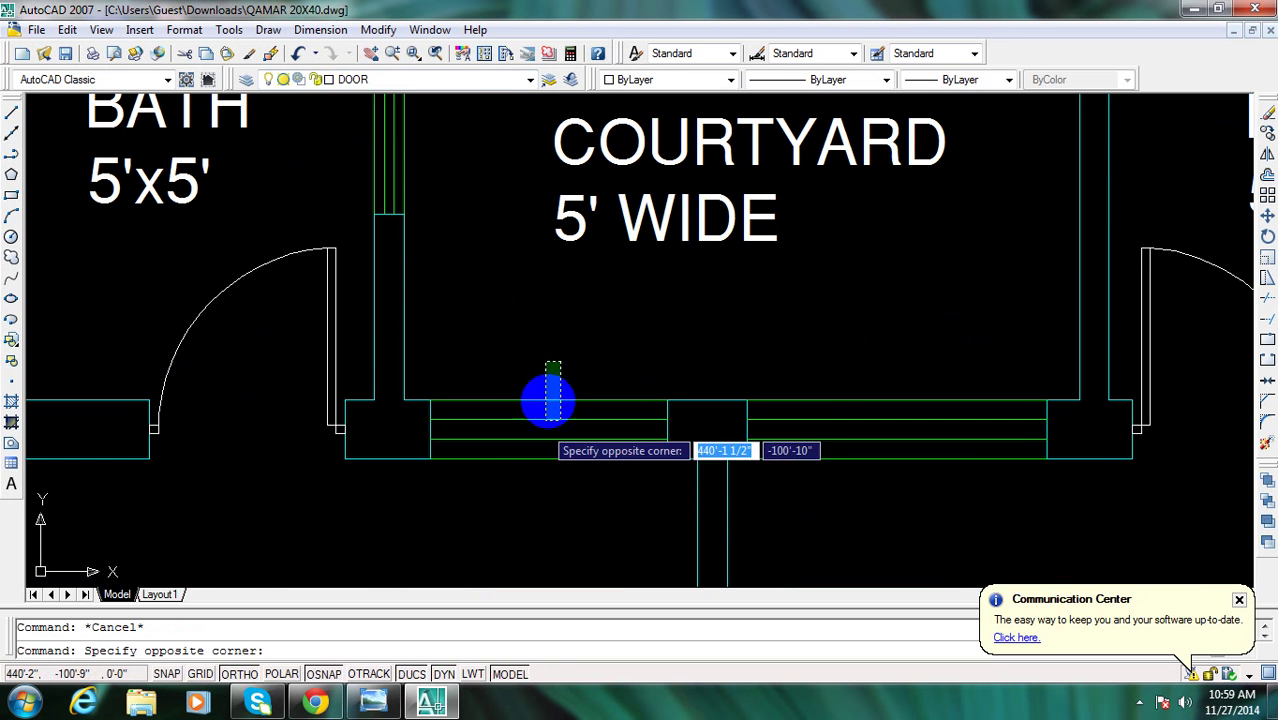
click(362, 200)
click(394, 172)
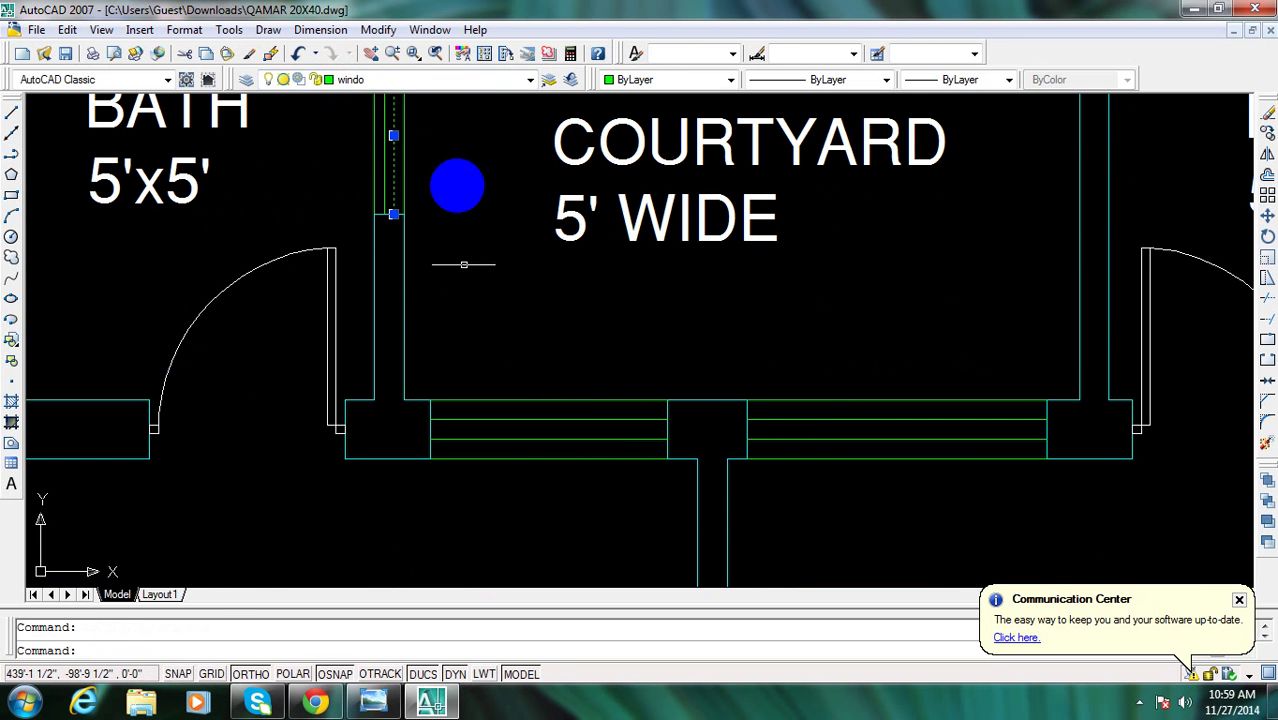
key(Escape)
scroll(510, 375, down, 4)
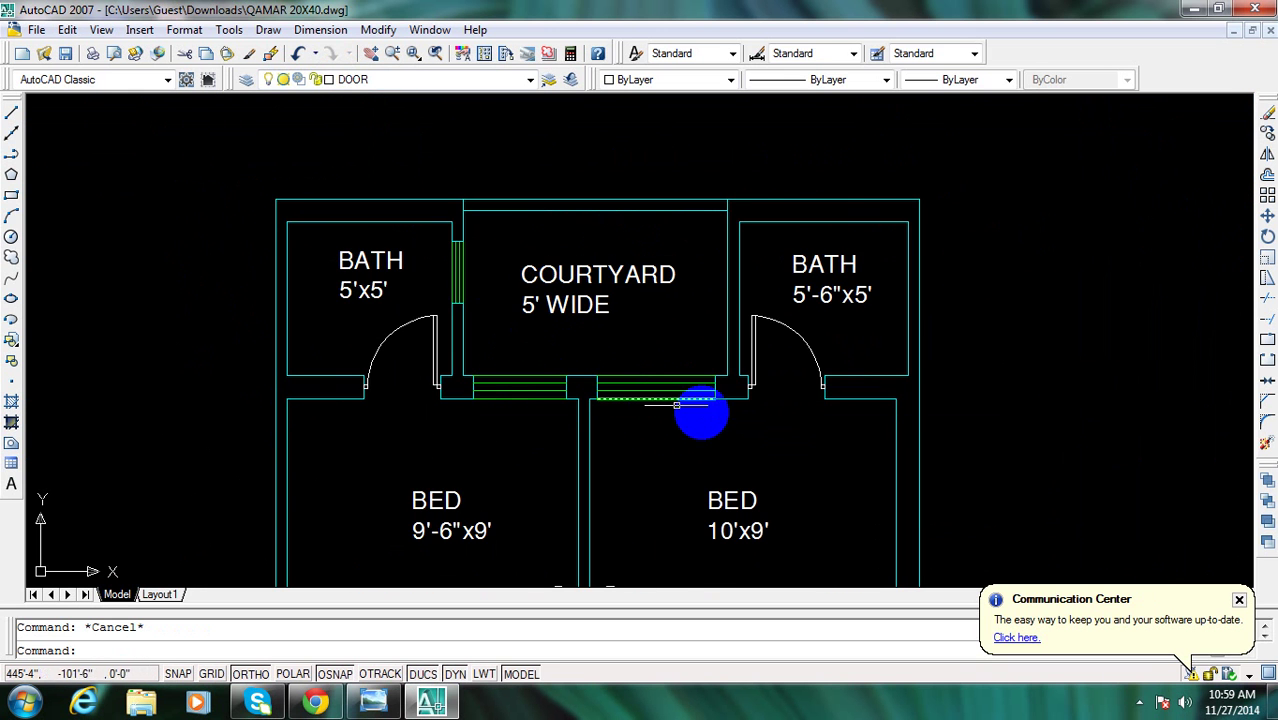
Copy the left window strip into the courtyard's right wall
text(co)
key(Return)
scroll(525, 251, up, 5)
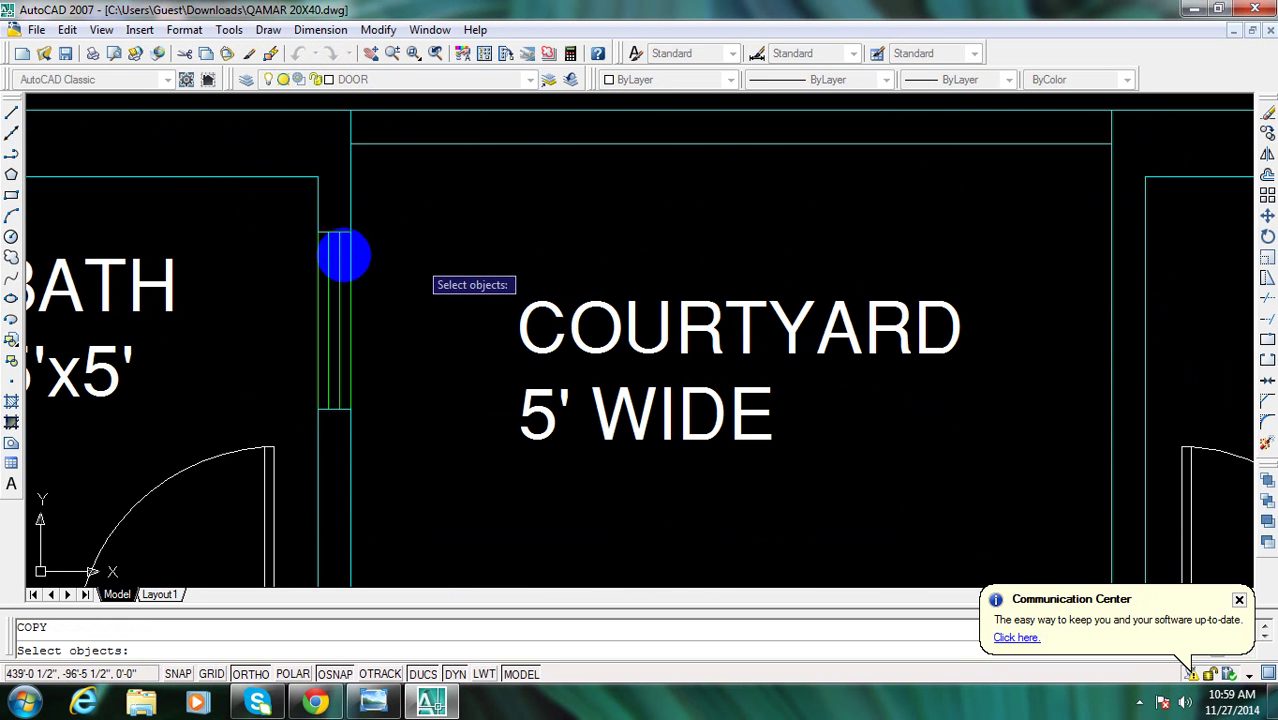
click(280, 218)
click(389, 441)
key(Return)
click(385, 286)
scroll(385, 286, down, 1)
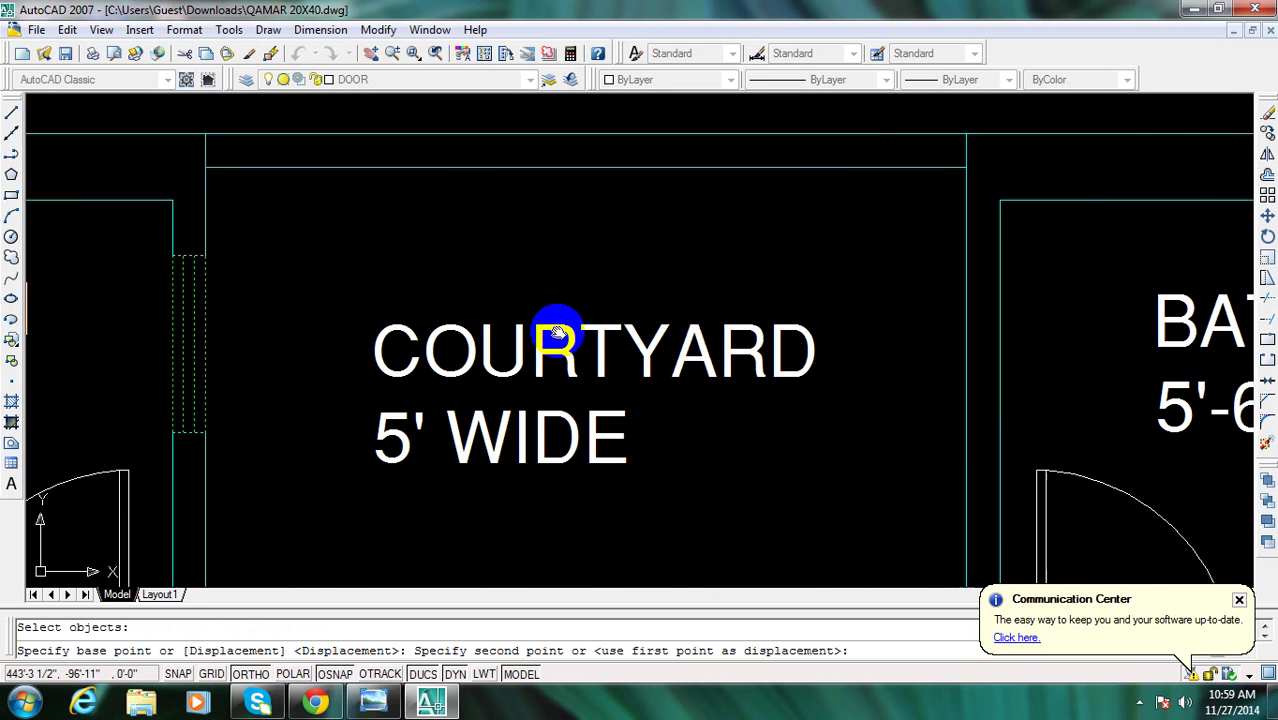
scroll(556, 337, up, 1)
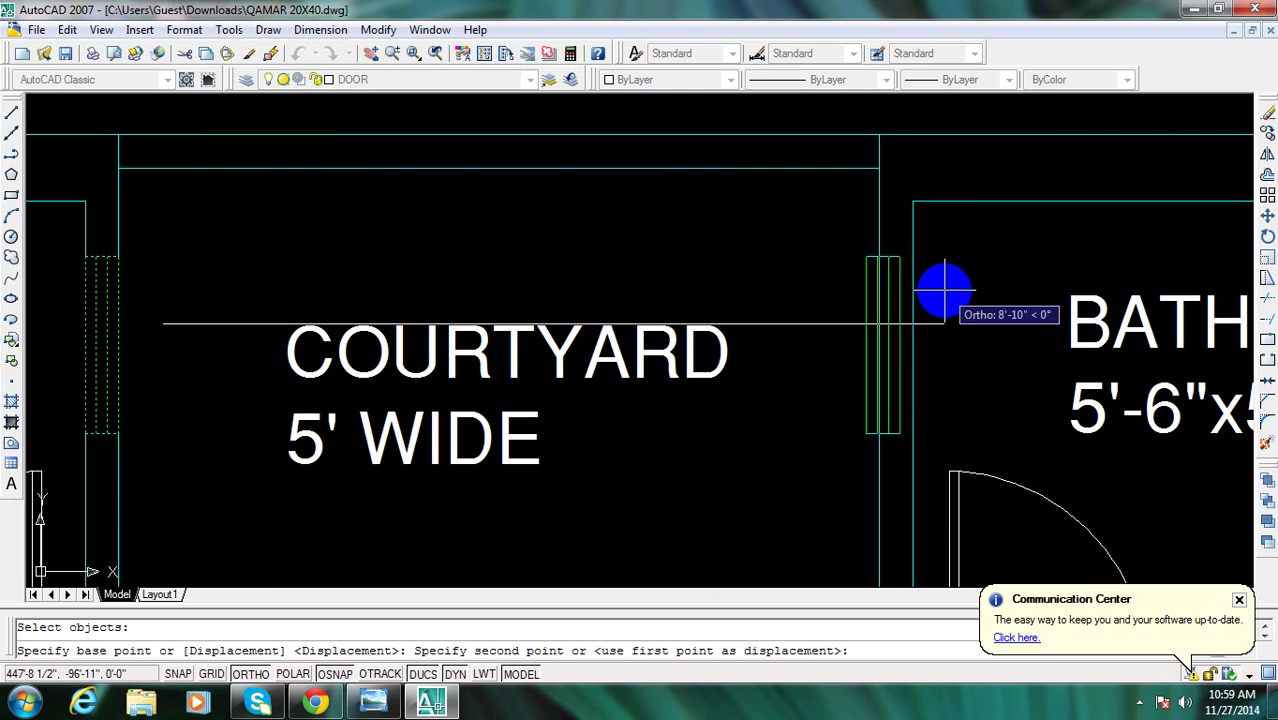
scroll(959, 319, up, 3)
click(686, 324)
key(Escape)
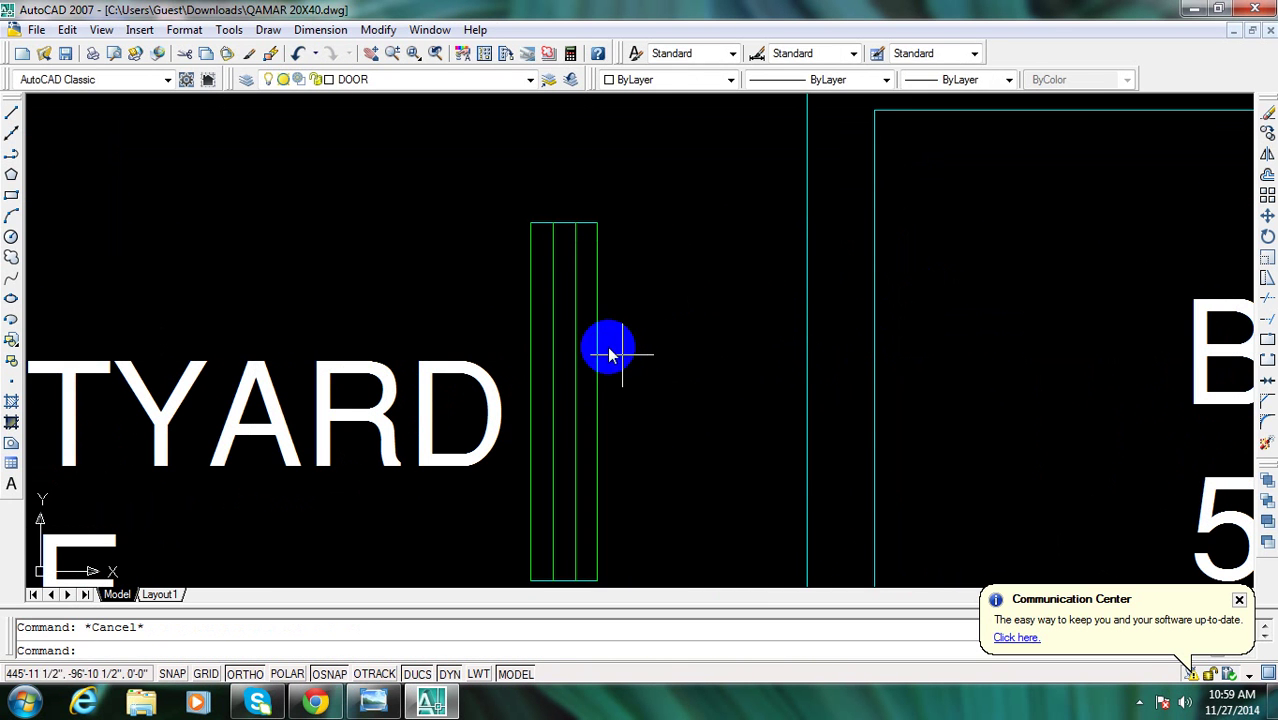
Move the copied strip to align inside the right bath–courtyard wall, then bring up the reference plan image
text(m)
key(Return)
click(490, 201)
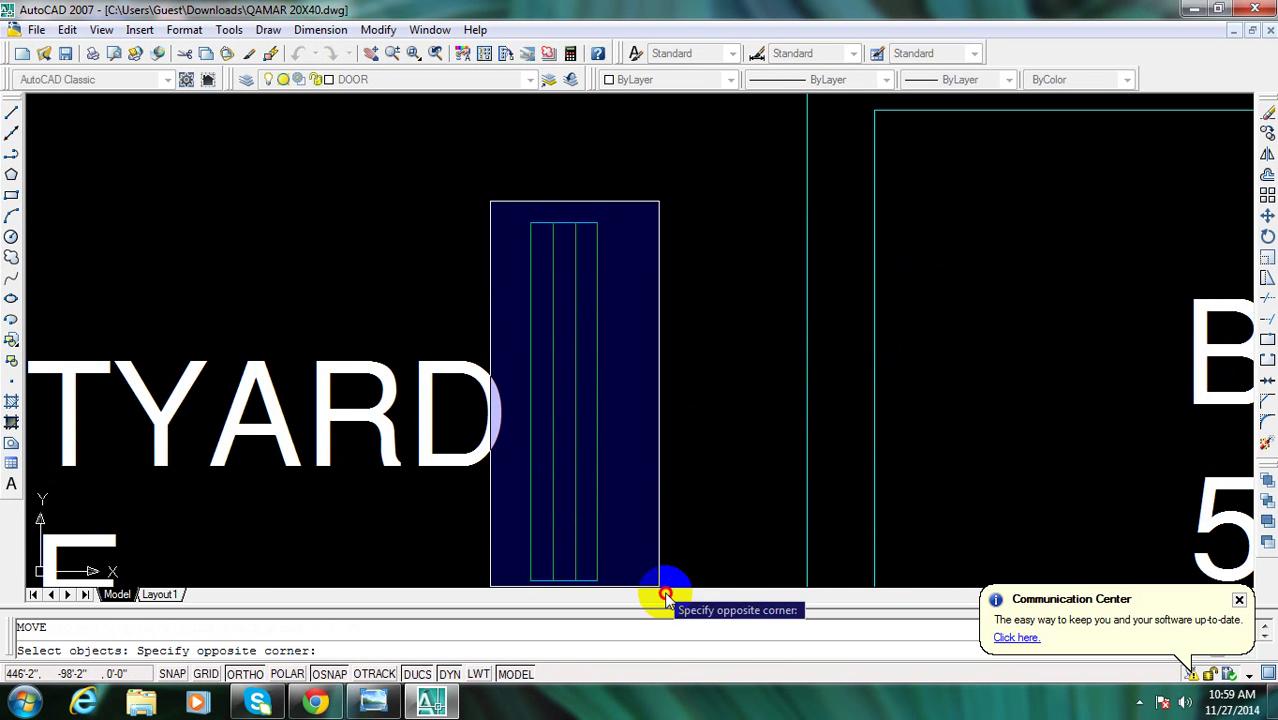
scroll(645, 560, down, 3)
click(642, 560)
scroll(596, 405, up, 2)
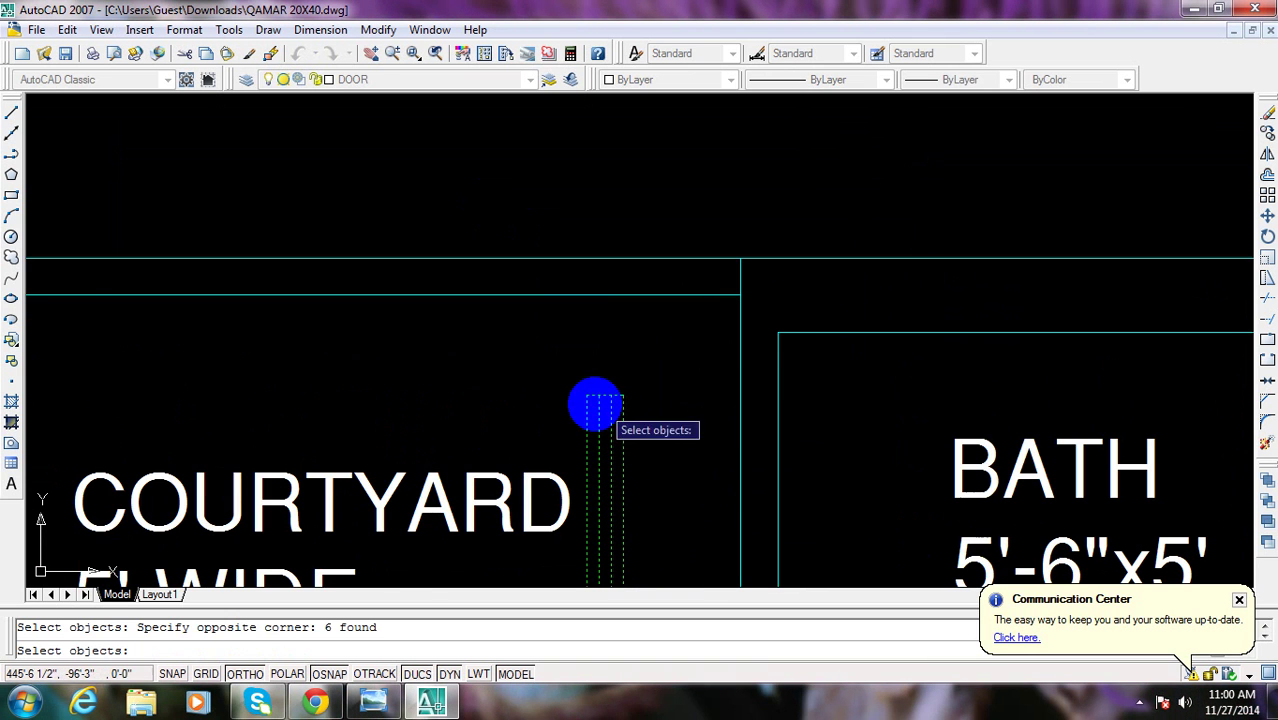
key(Return)
click(588, 398)
click(742, 400)
key(Escape)
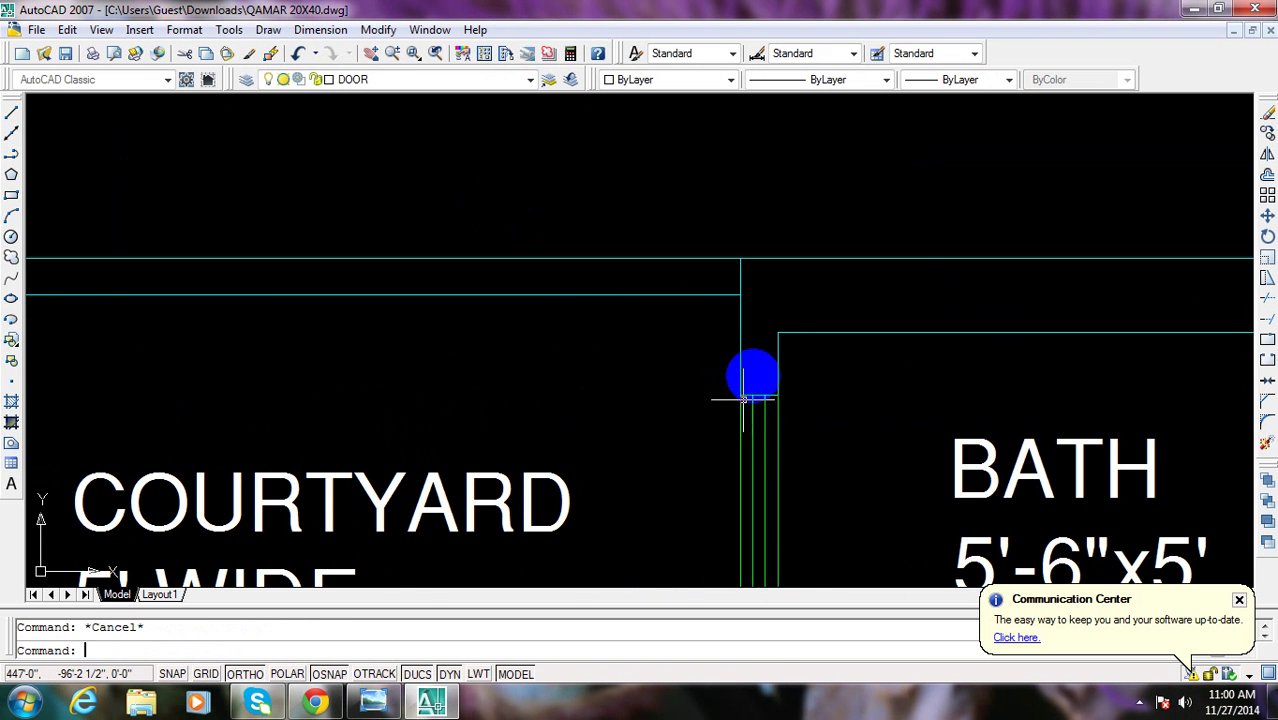
scroll(743, 400, down, 2)
scroll(730, 430, down, 1)
scroll(690, 300, down, 1)
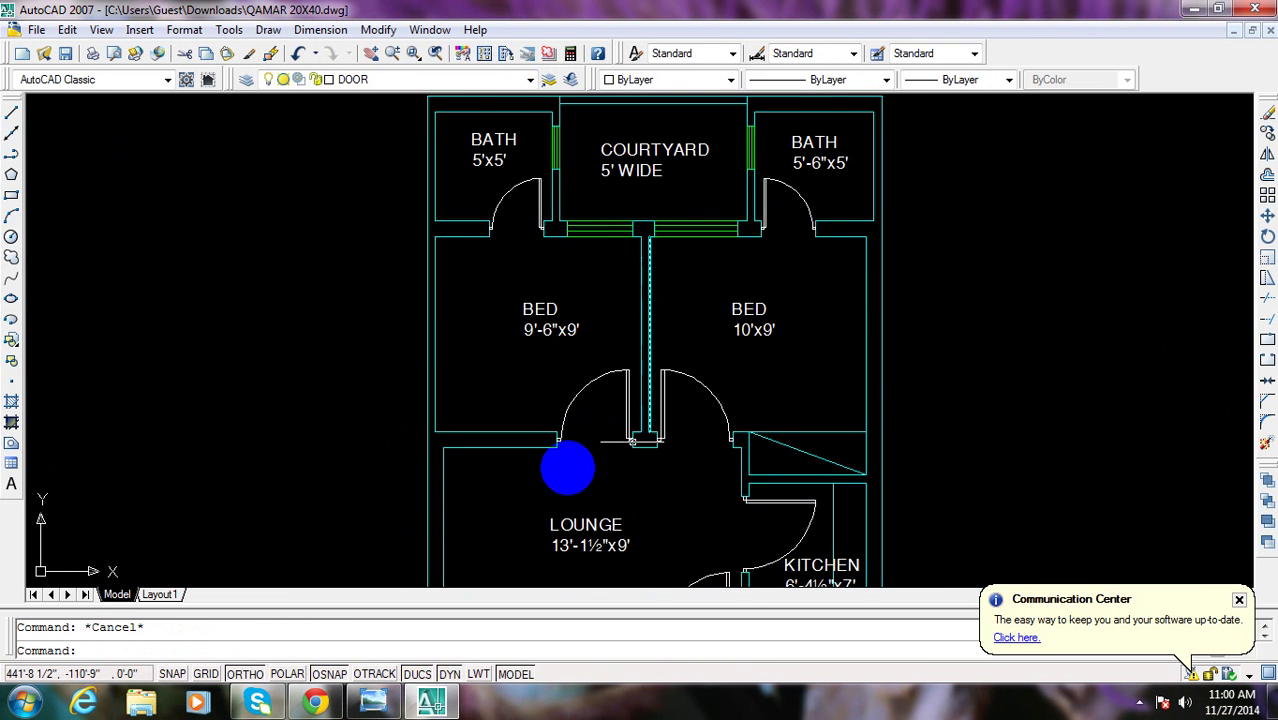
click(428, 703)
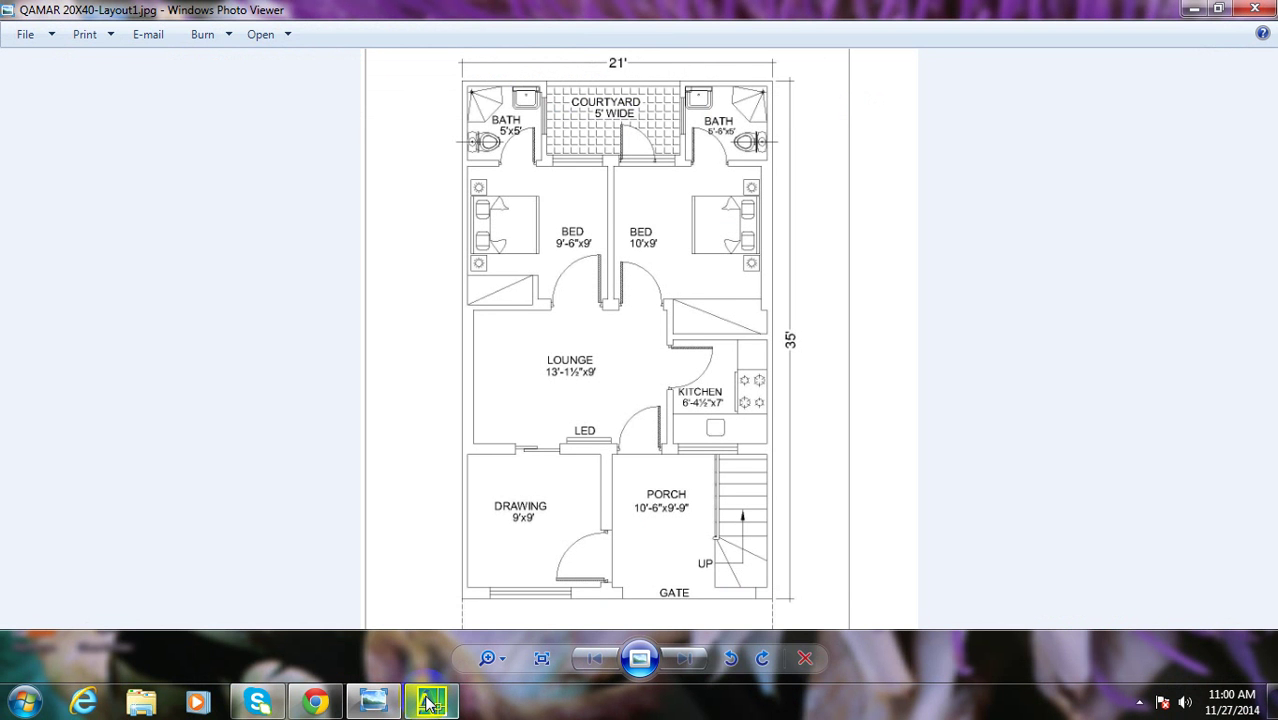
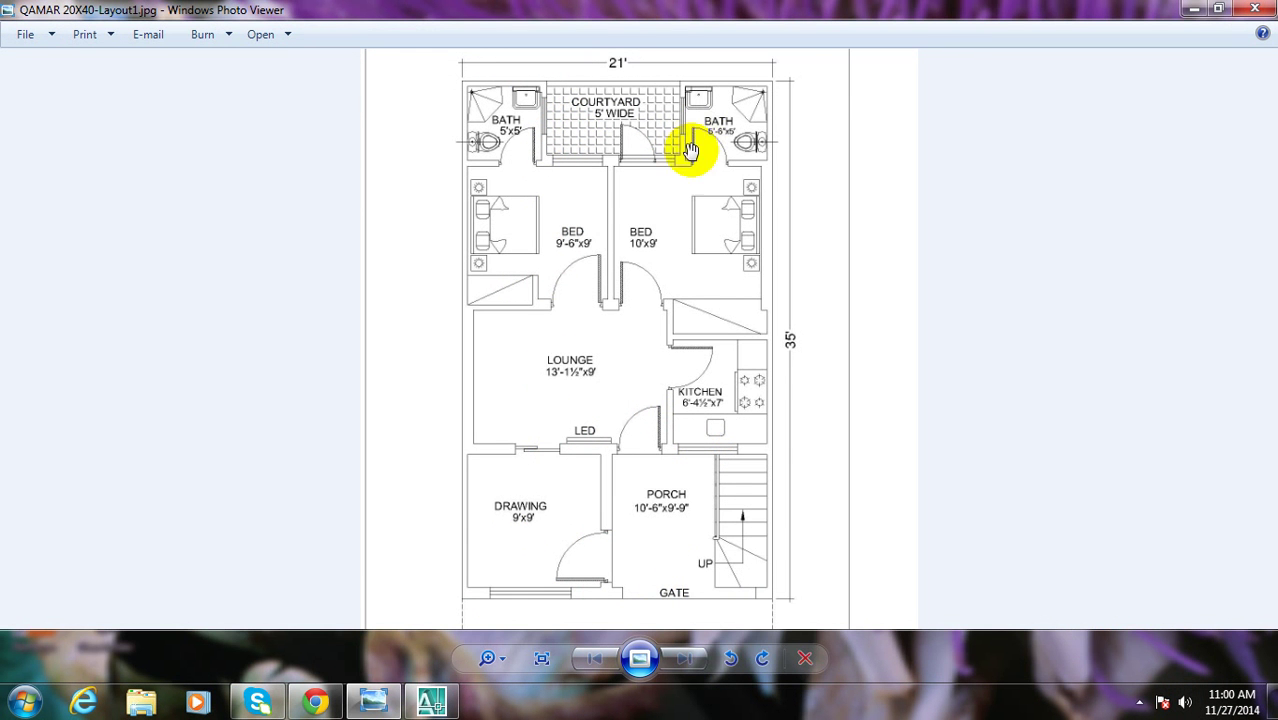
Switch from Windows Photo Viewer back to the AutoCAD 2007 floor-plan drawing
click(430, 702)
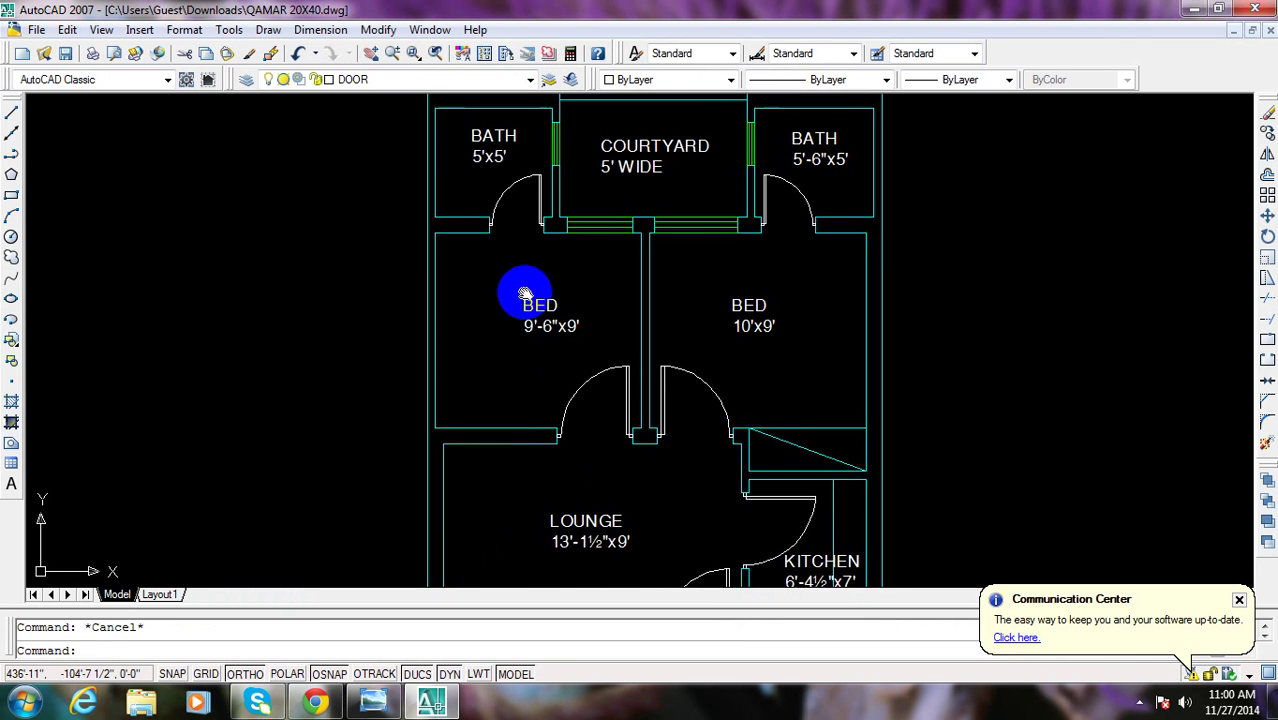
Draw a line across the lounge–drawing room wall to mark one side of the opening
scroll(525, 300, down, 3)
middle_drag(528, 342, 519, 234)
scroll(522, 462, up, 4)
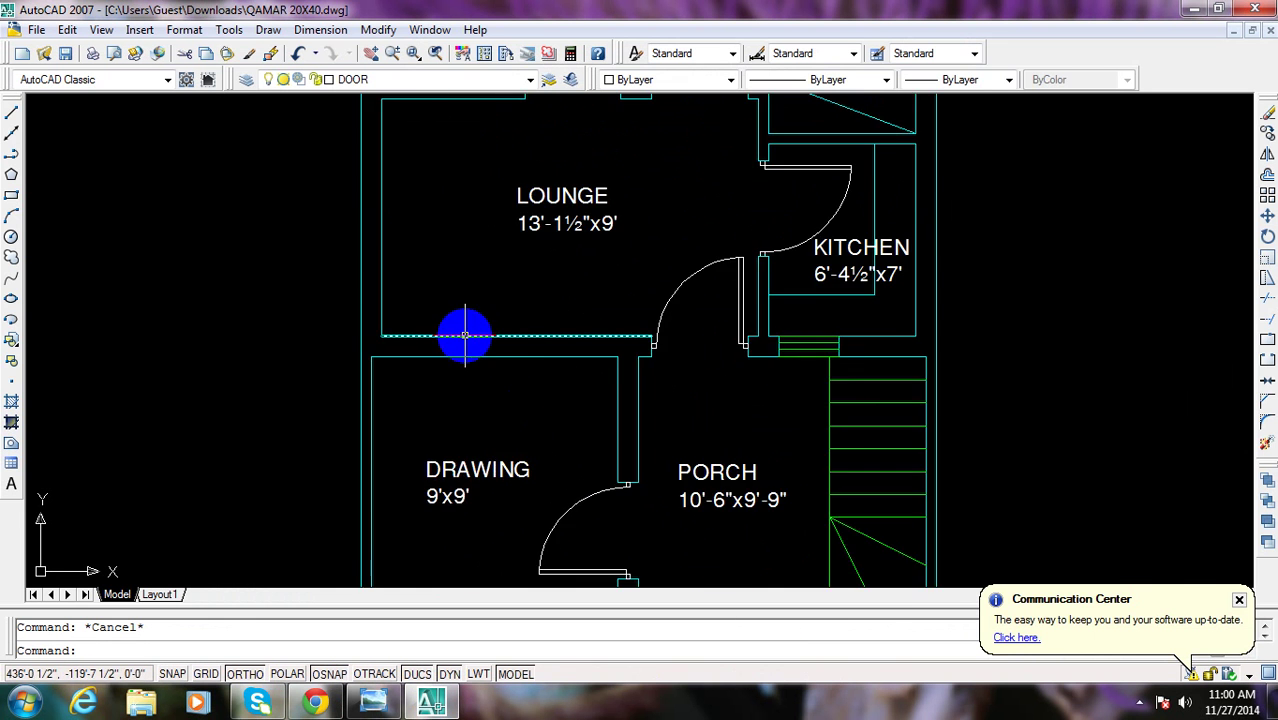
scroll(465, 335, up, 2)
text(l)
key(Return)
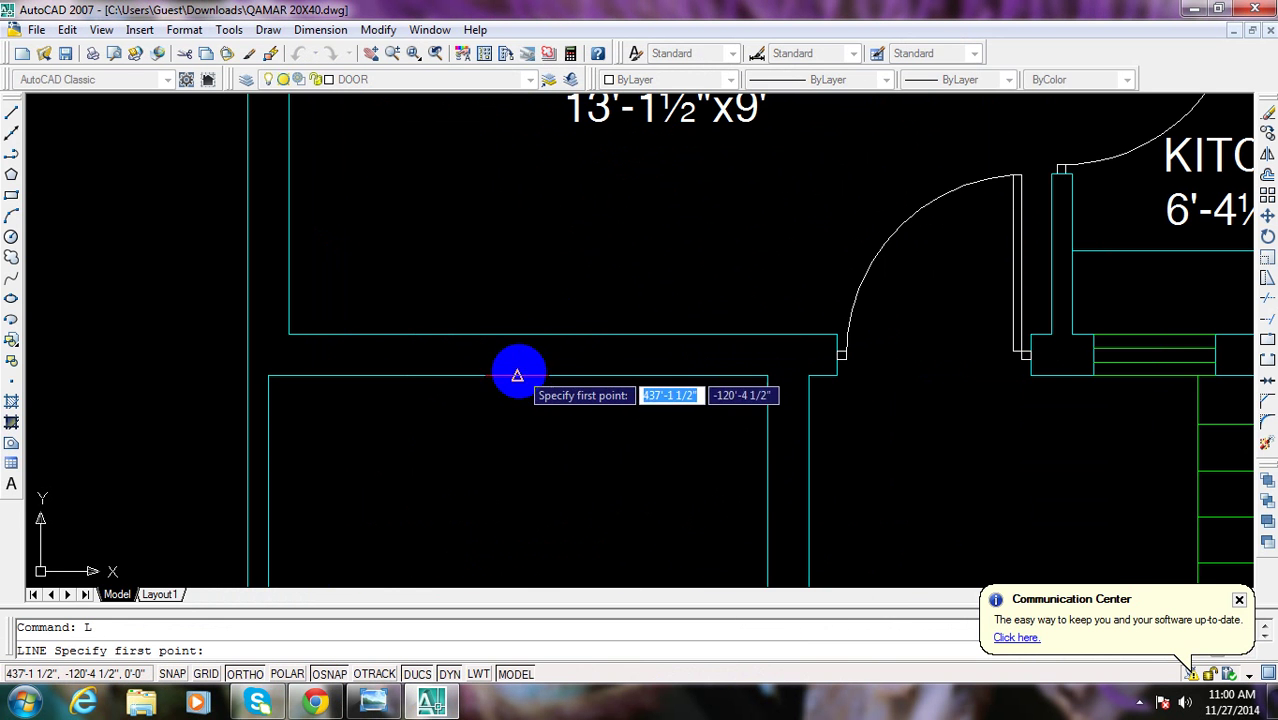
click(517, 371)
click(514, 336)
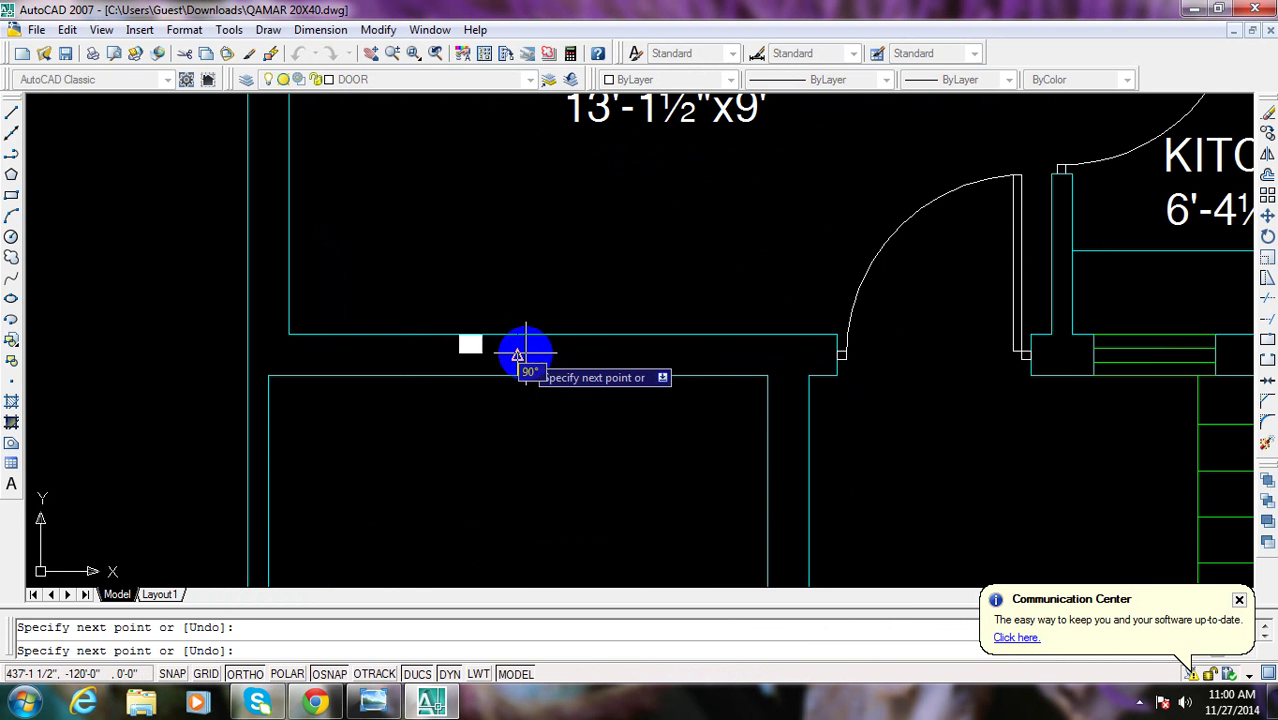
key(Escape)
Offset that cross-wall line by 24 to mark the opening's other side
scroll(523, 388, up, 2)
text(o)
key(Return)
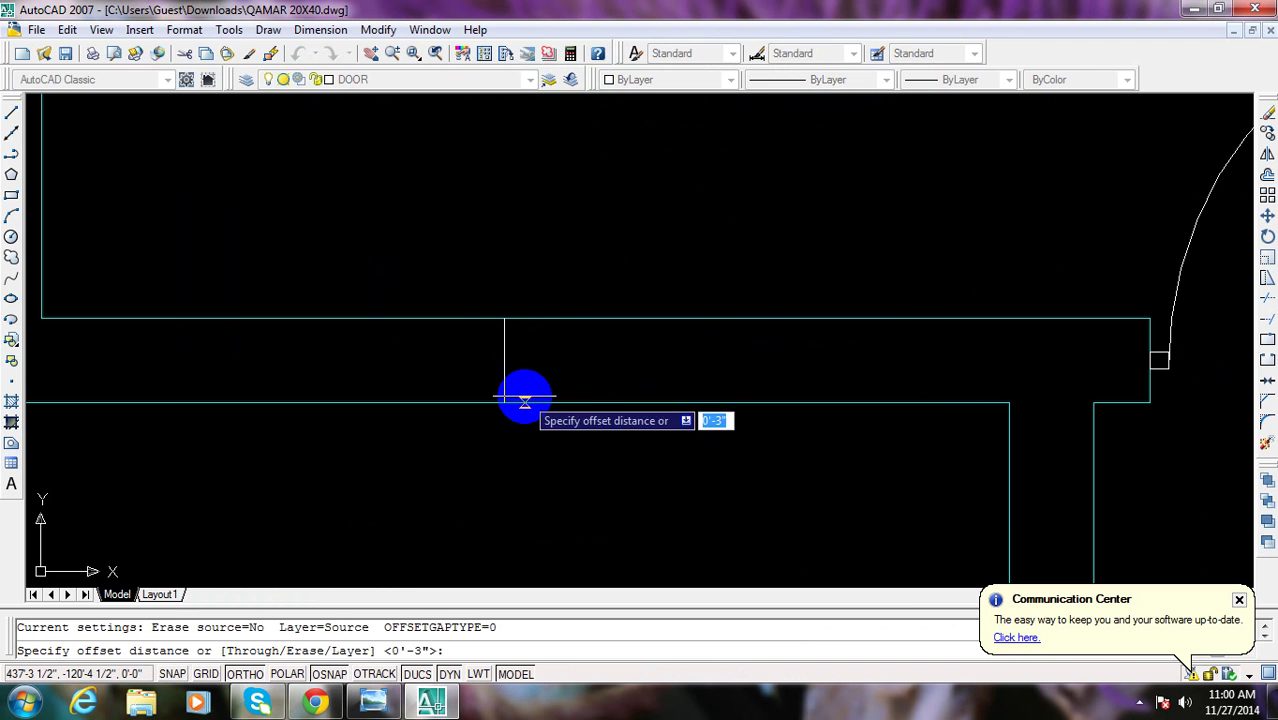
text(24)
key(Return)
click(504, 349)
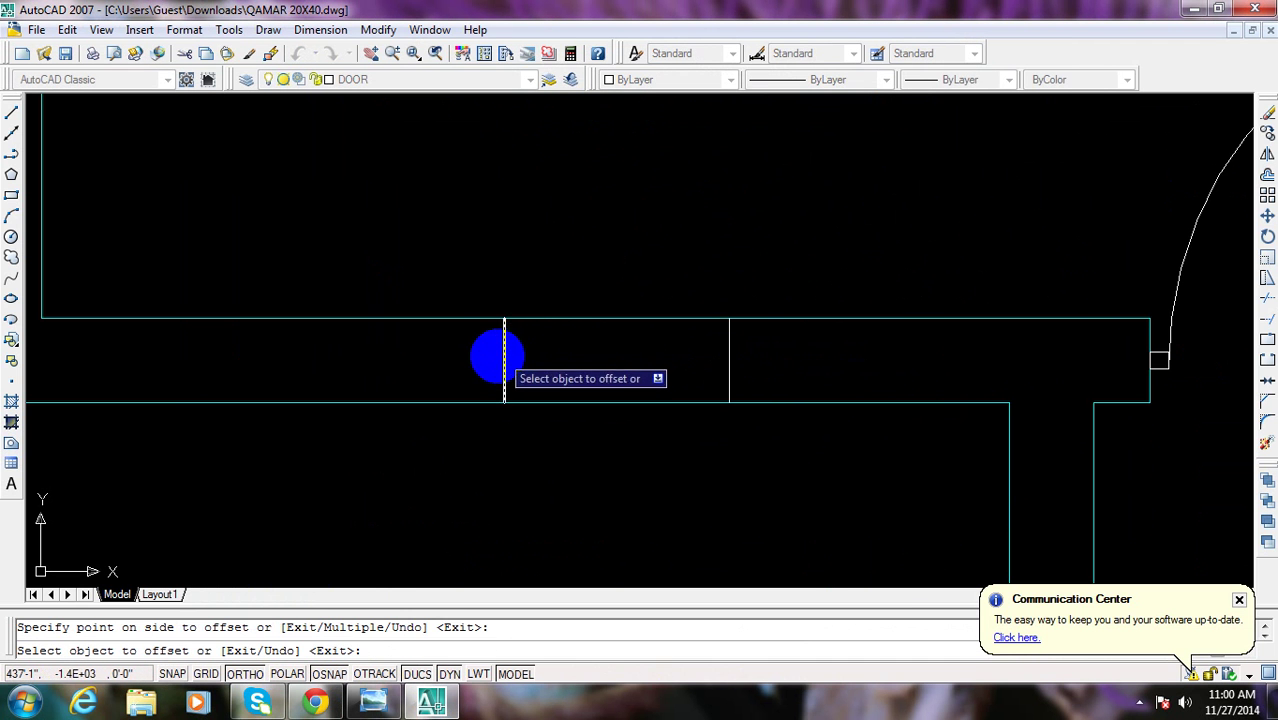
scroll(490, 365, down, 2)
key(Escape)
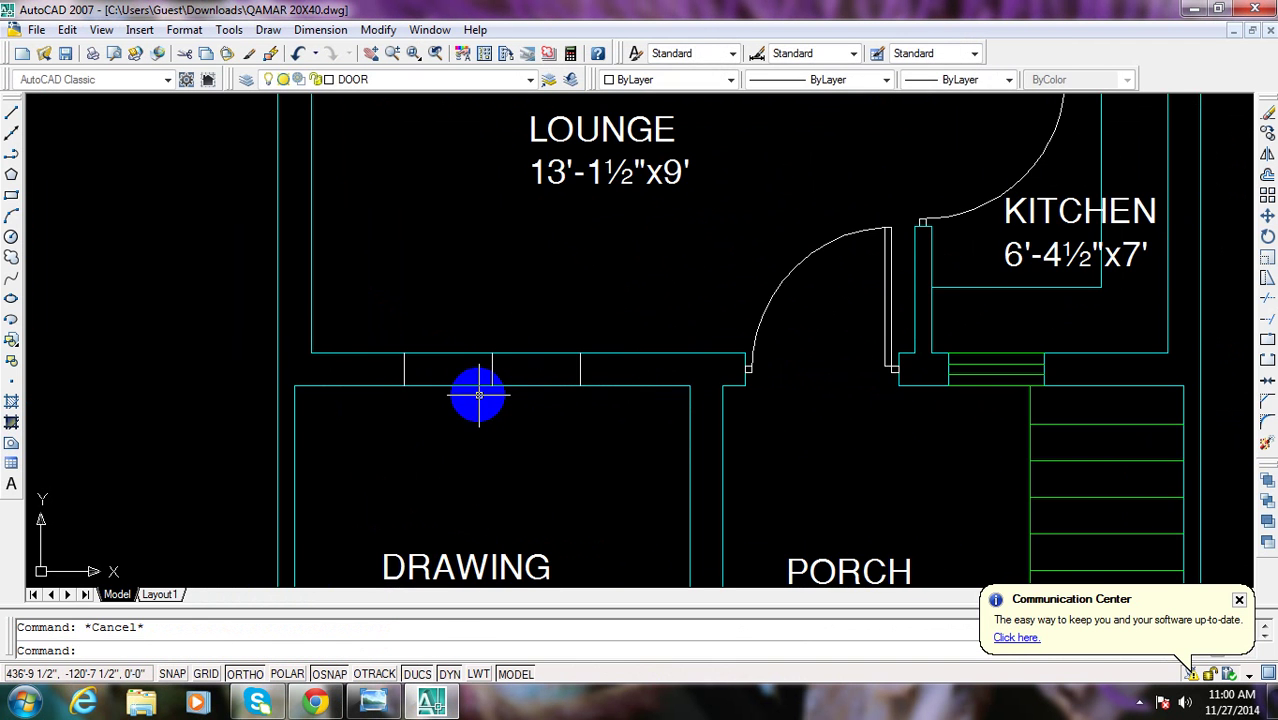
Trim the wall lines between the two cross lines to open the wall
text(tr)
key(Return)
click(470, 381)
click(455, 335)
key(Escape)
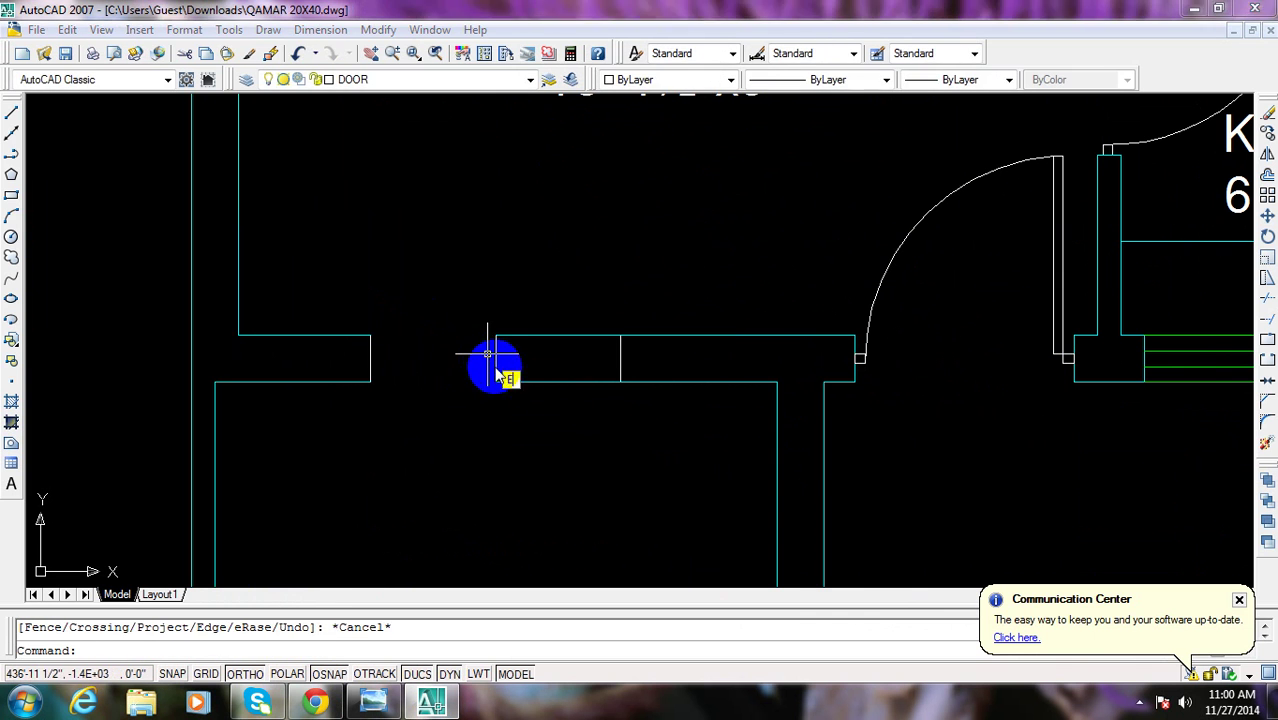
key(Escape)
key(Return)
Erase the leftover cross line inside the opening
key(Return)
click(530, 335)
key(Escape)
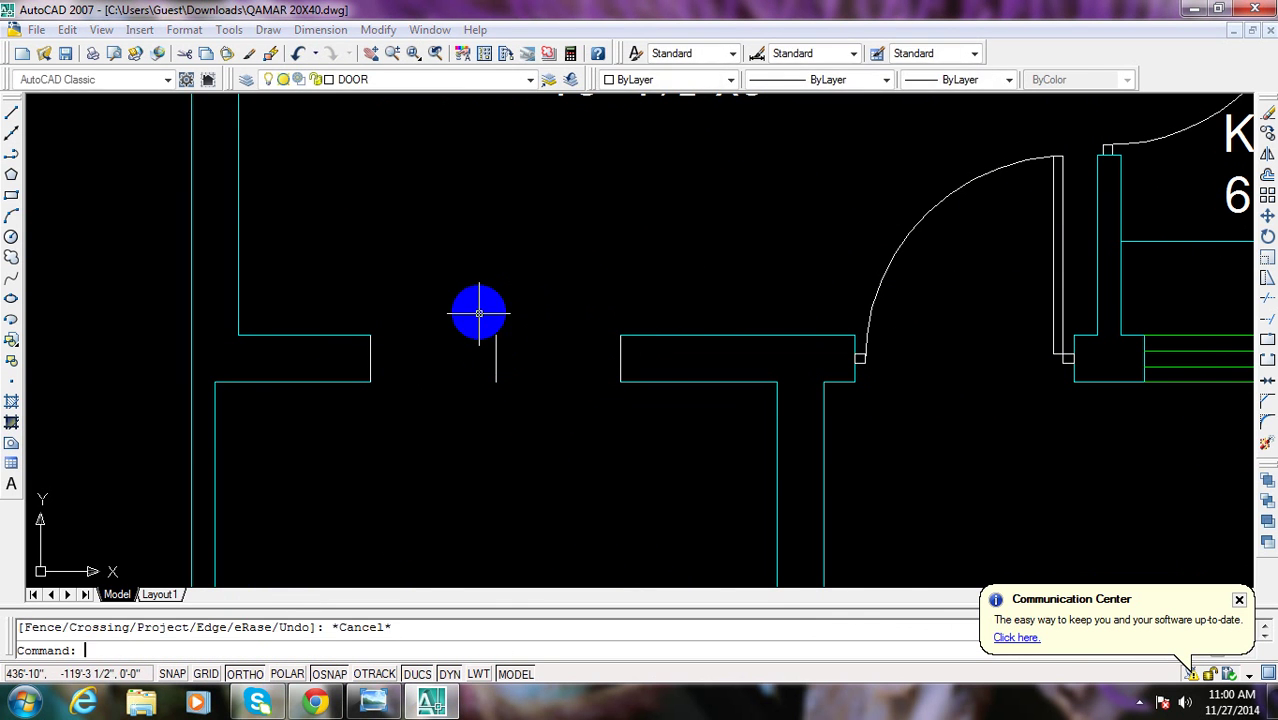
text(e)
drag(473, 305, 533, 433)
key(Return)
text(ma)
key(Return)
Try matching properties from a source object onto a wall line, then cancel
click(631, 387)
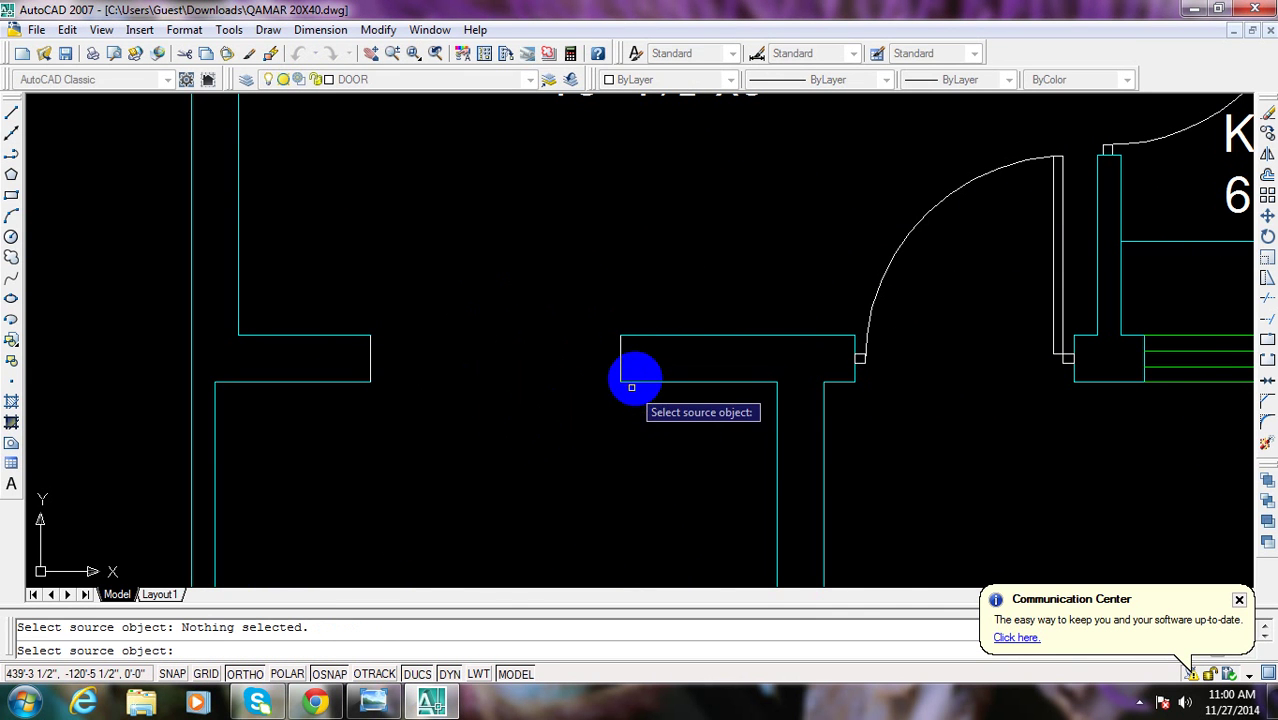
click(634, 382)
click(599, 306)
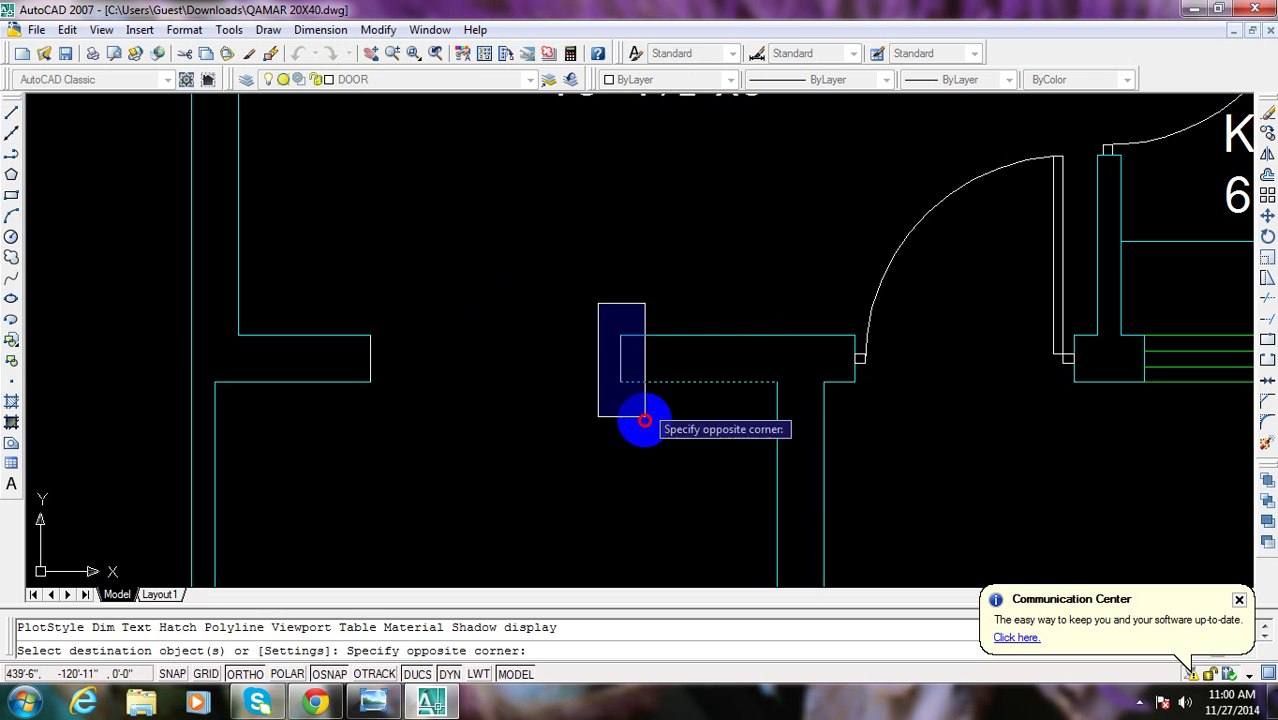
click(630, 420)
key(Escape)
scroll(464, 372, up, 3)
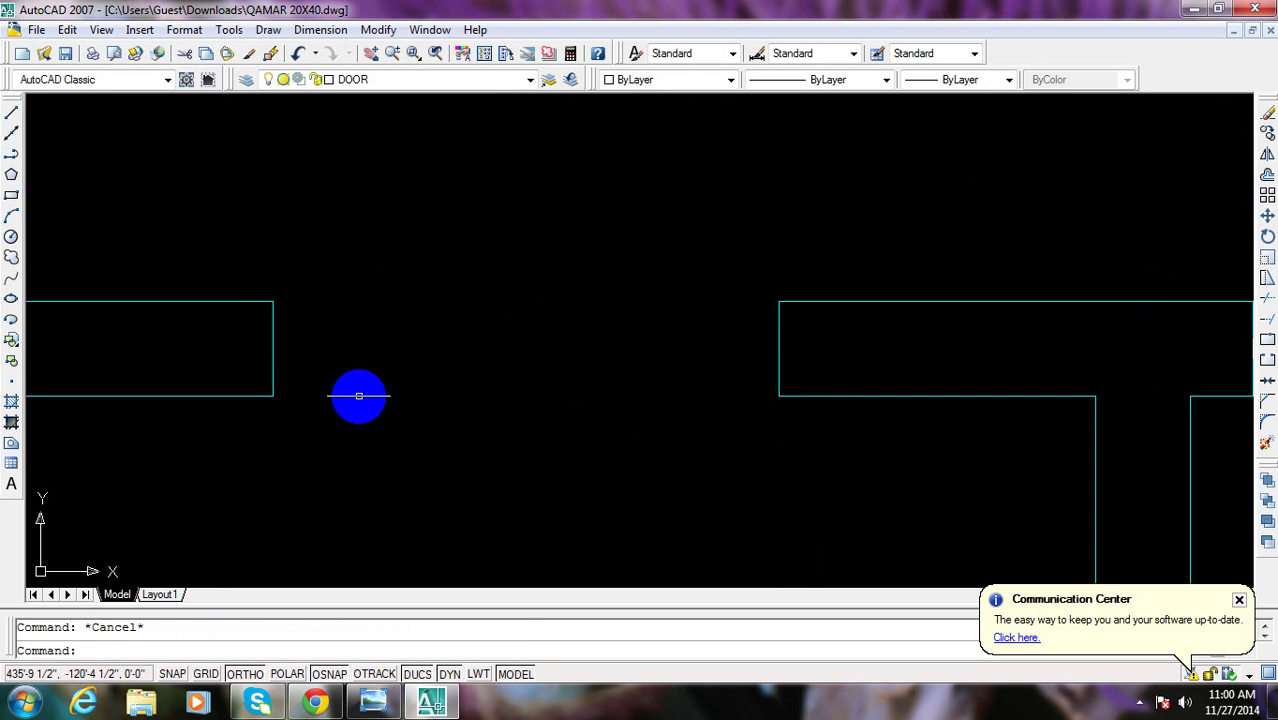
text(rc)
key(Return)
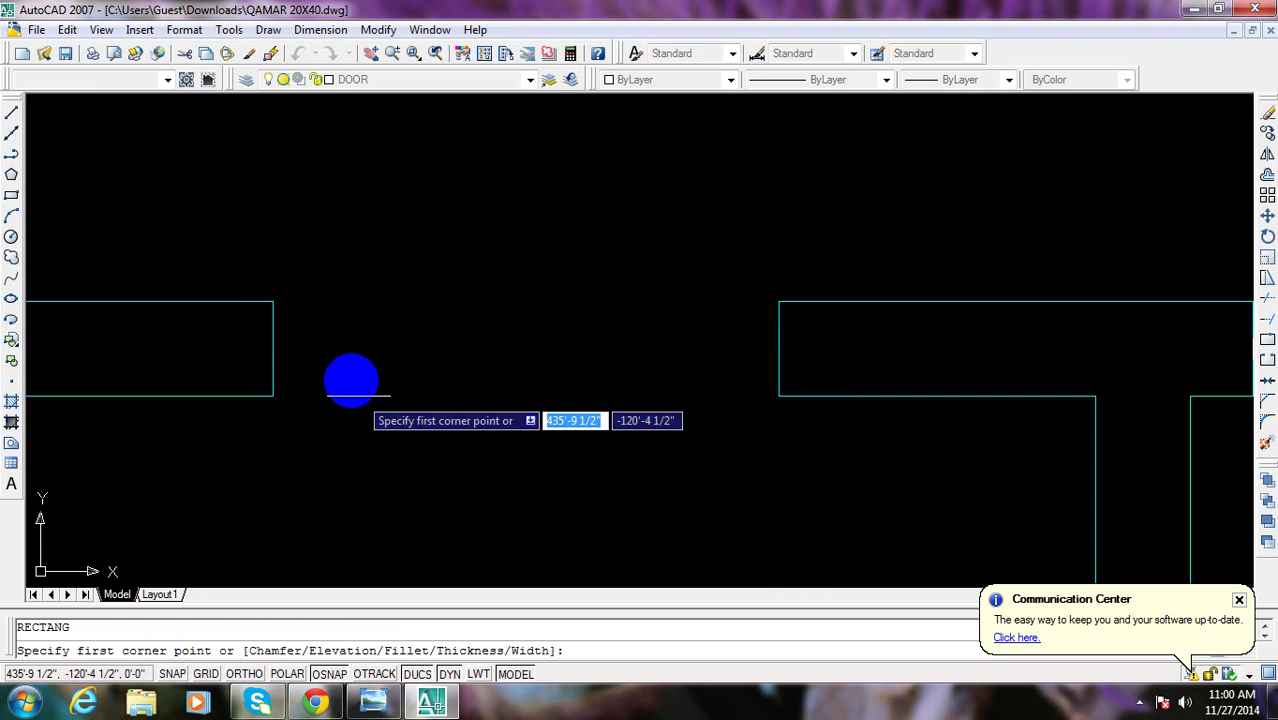
click(273, 349)
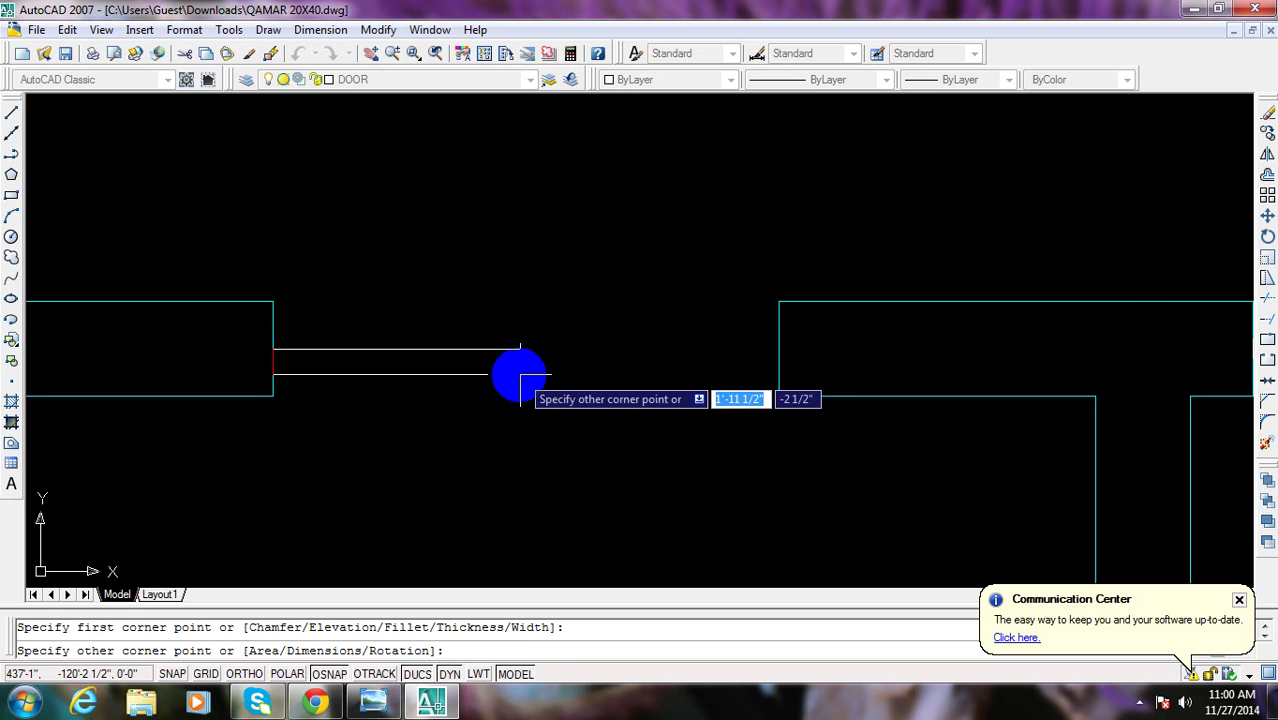
click(519, 374)
text(co)
key(Return)
click(516, 408)
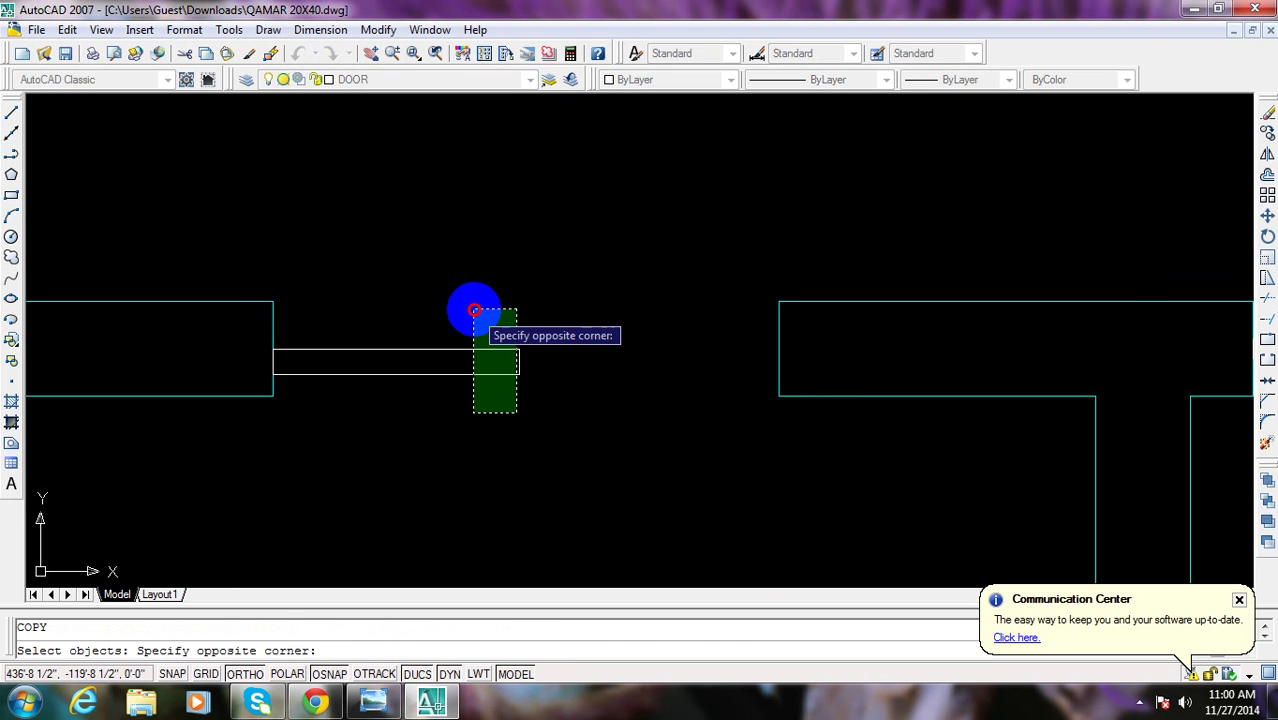
click(470, 305)
key(Return)
click(508, 327)
click(510, 263)
key(Escape)
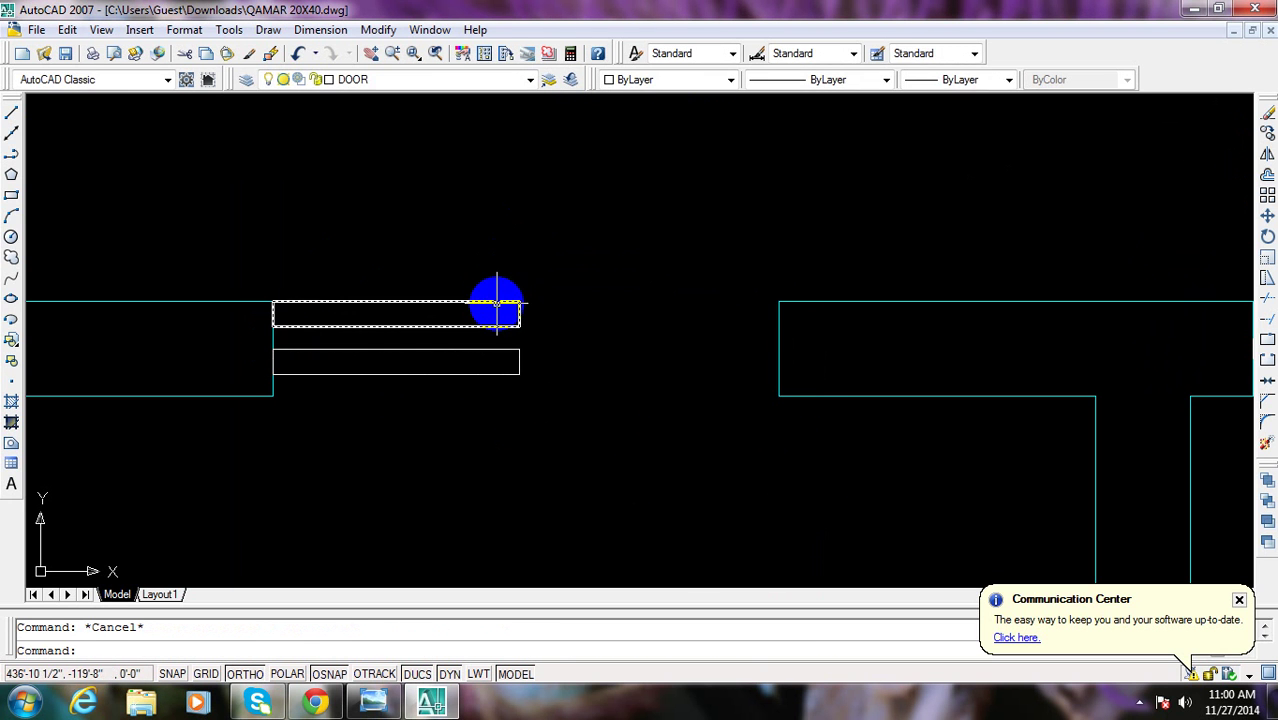
text(m)
key(Return)
click(519, 312)
key(Return)
click(519, 326)
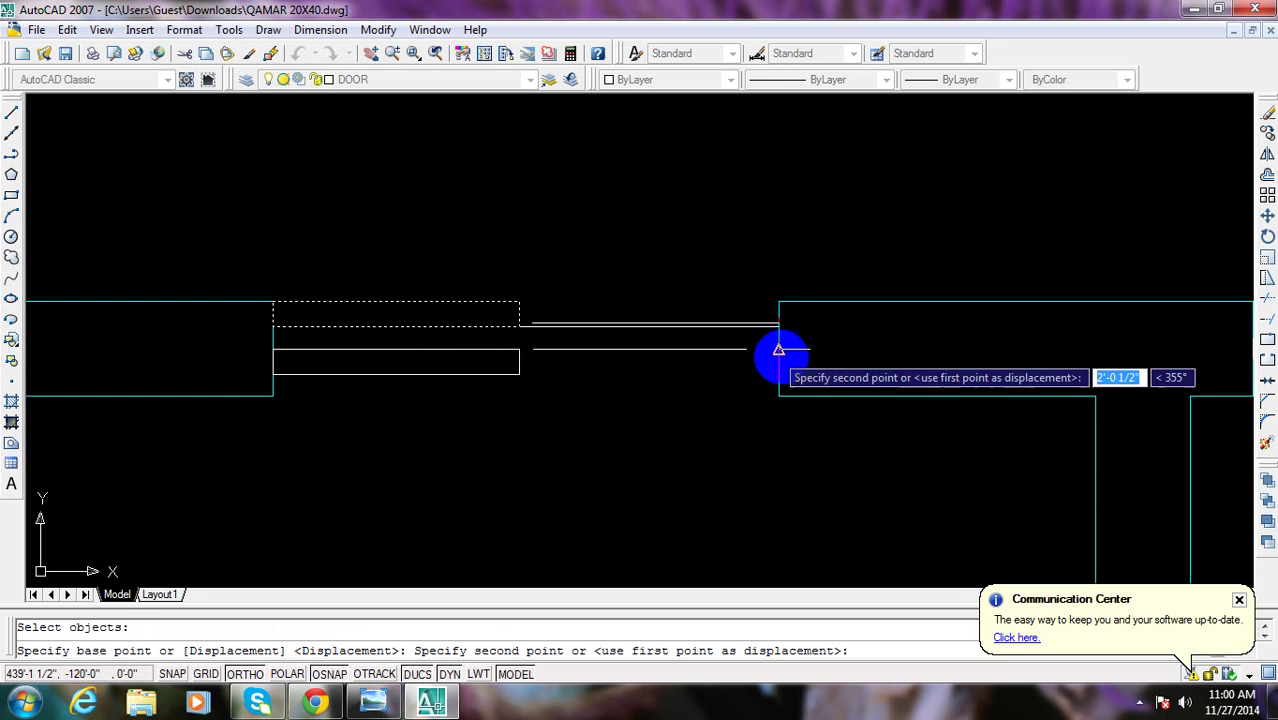
click(779, 349)
key(Escape)
scroll(577, 358, up, 5)
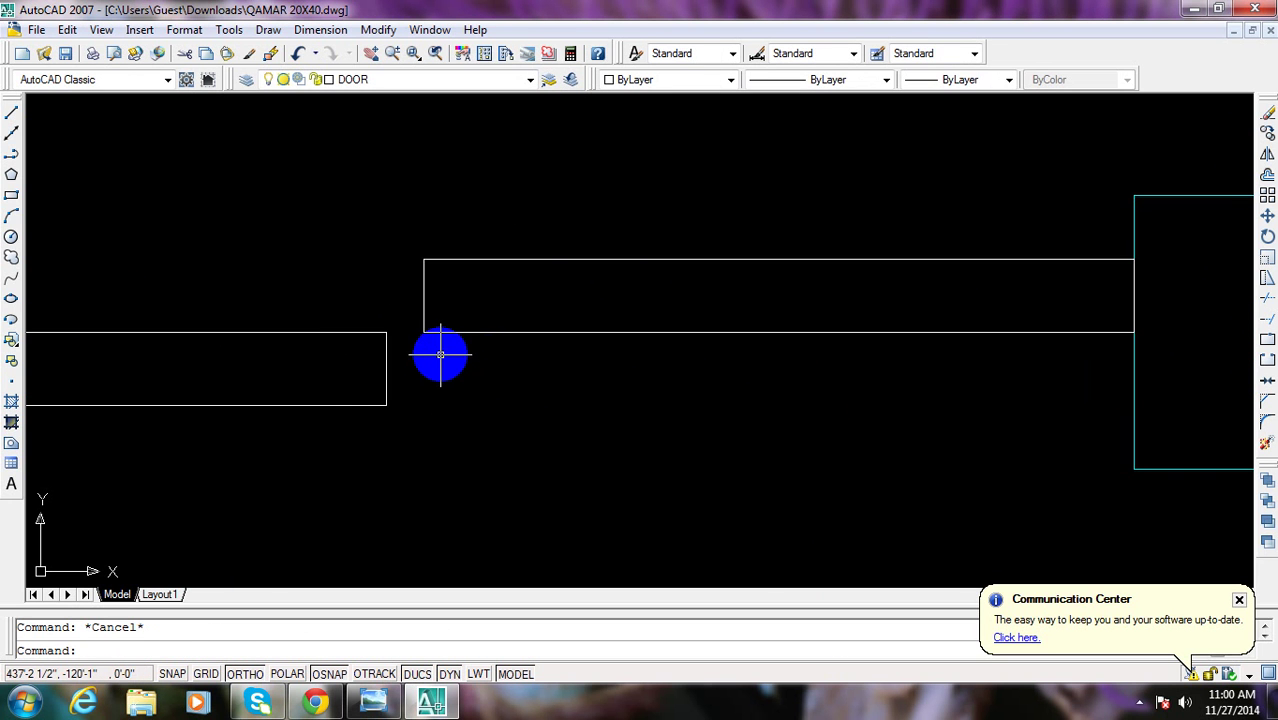
text(s)
key(Return)
click(438, 345)
click(408, 214)
key(Return)
click(411, 177)
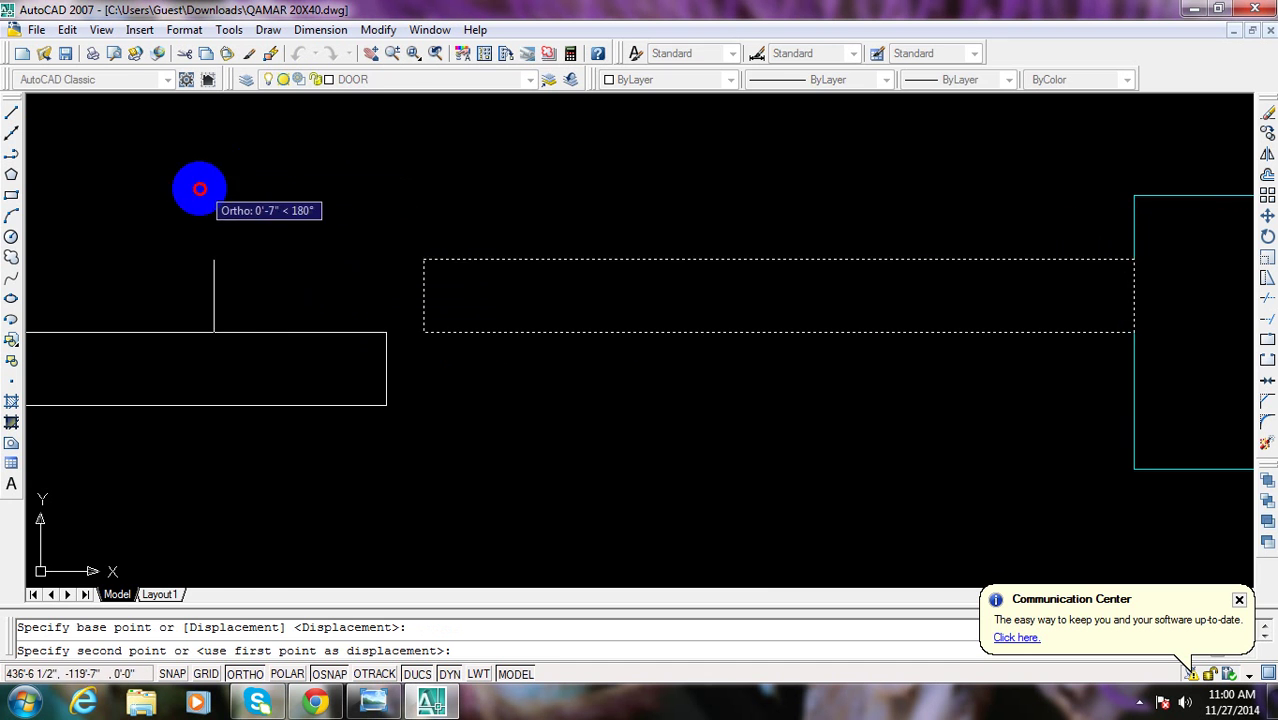
click(194, 188)
scroll(428, 399, down, 5)
middle_drag(428, 399, 485, 385)
scroll(394, 322, down, 2)
scroll(394, 322, up, 3)
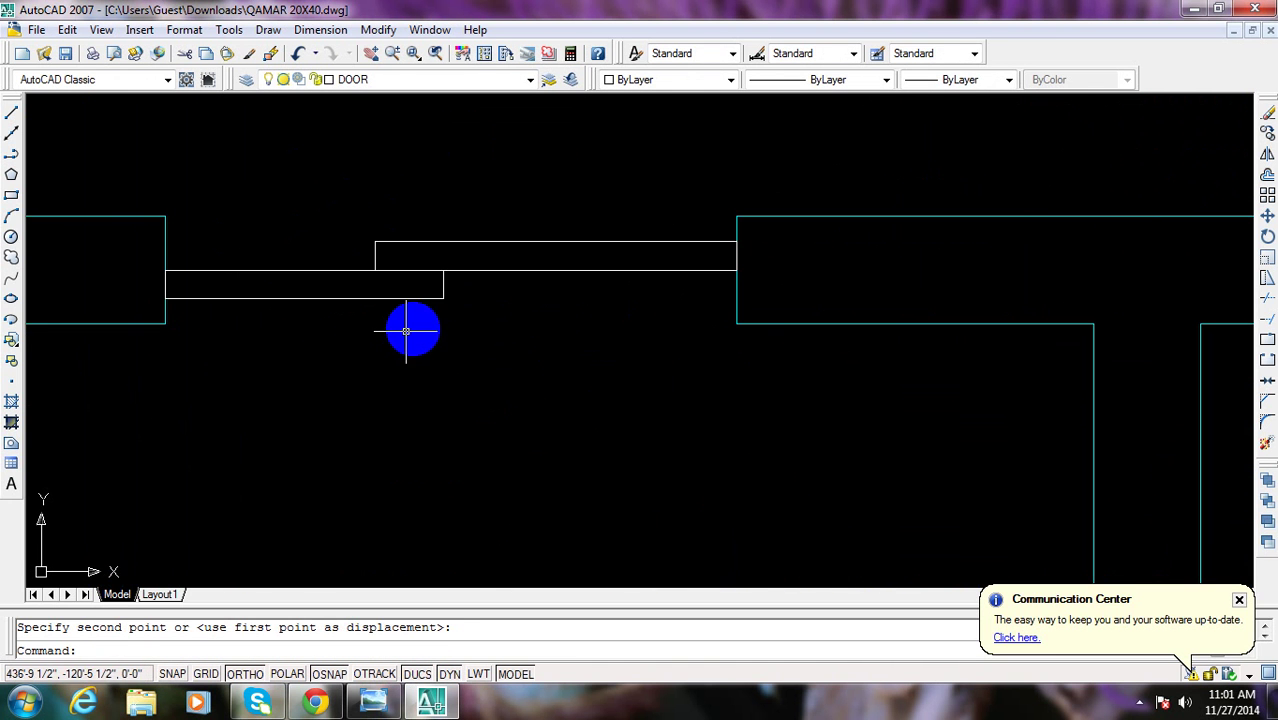
key(Return)
click(434, 285)
click(422, 265)
key(Return)
click(498, 317)
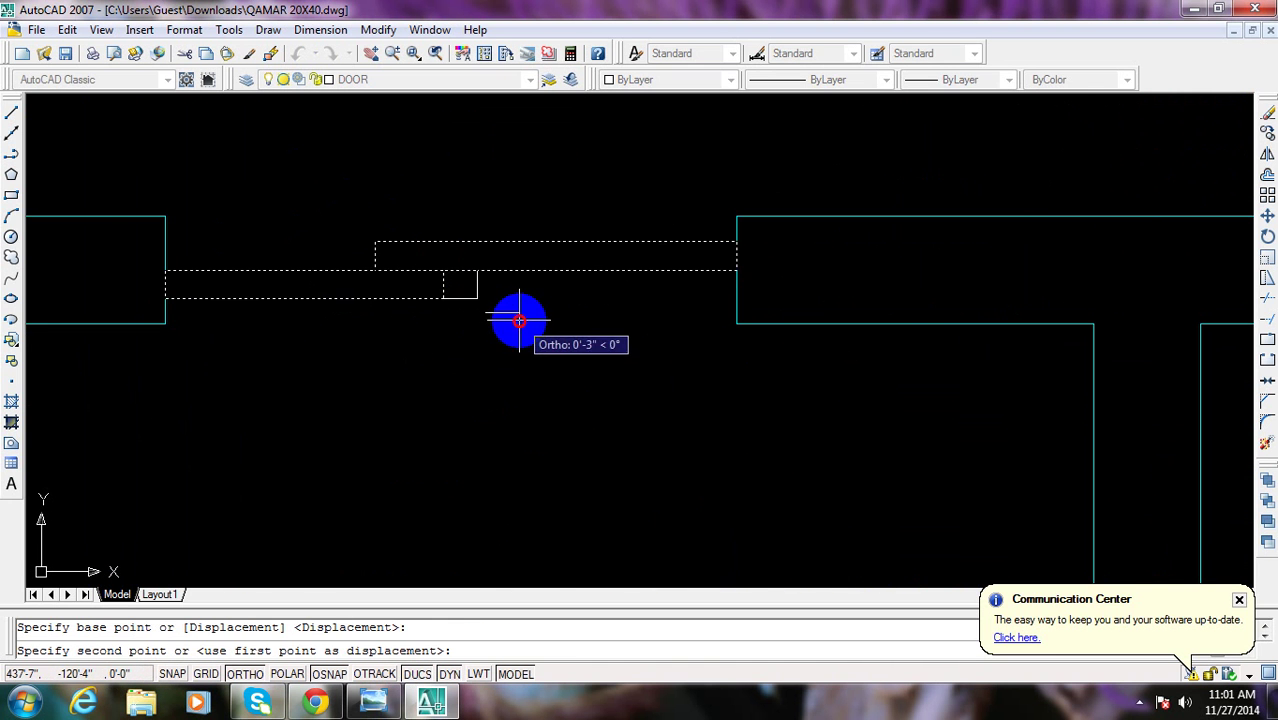
key(Escape)
scroll(504, 354, down, 4)
text(ma)
key(Return)
scroll(501, 300, down, 5)
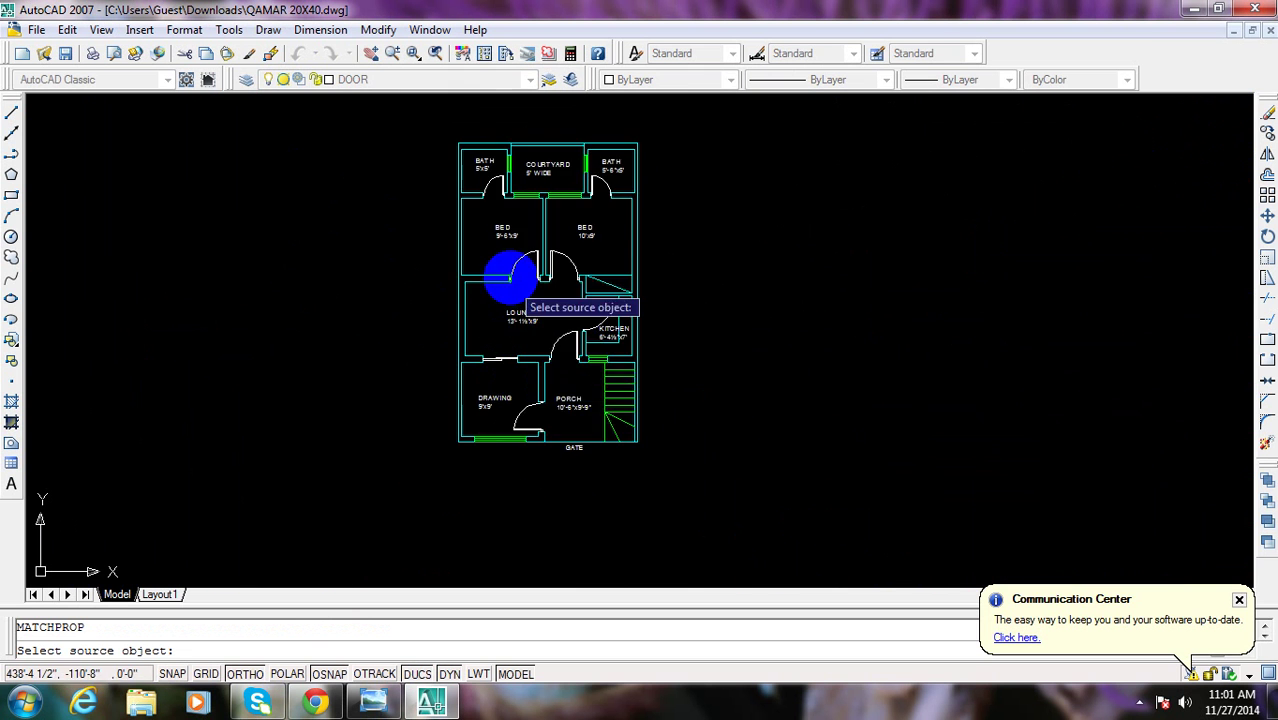
scroll(520, 210, up, 3)
click(546, 128)
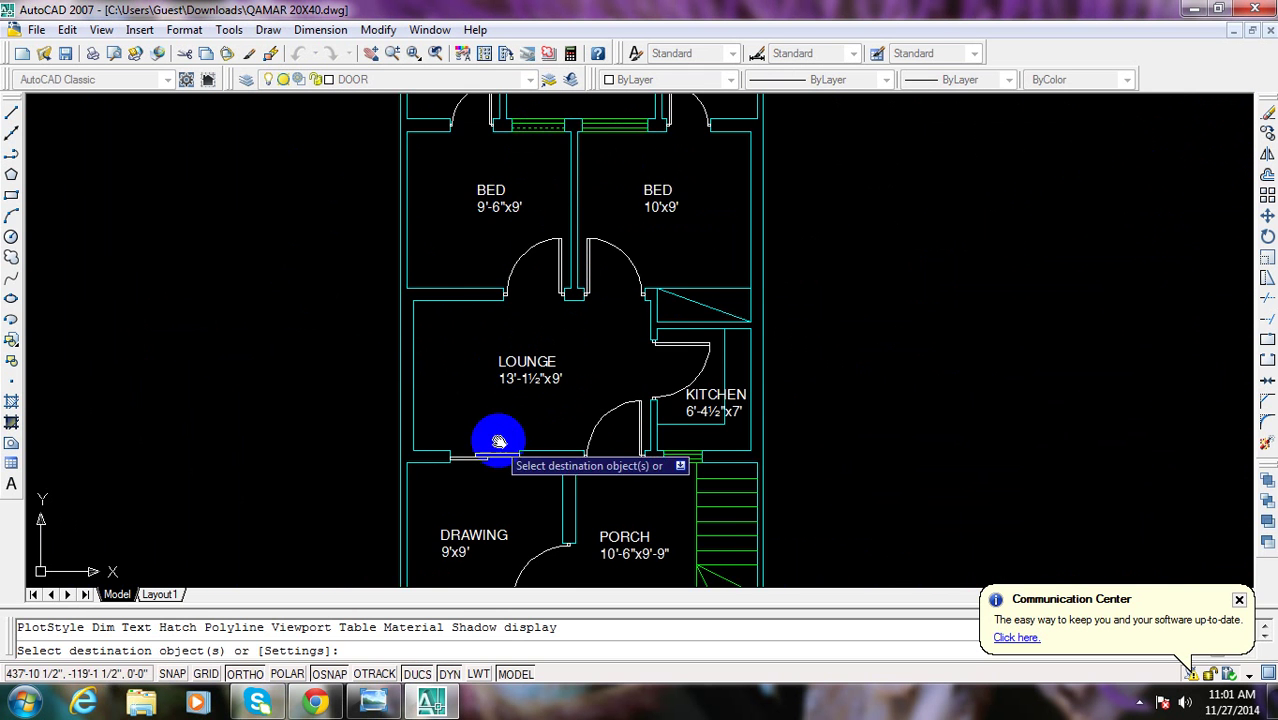
scroll(485, 448, up, 2)
click(485, 434)
click(479, 382)
key(Escape)
scroll(515, 470, down, 4)
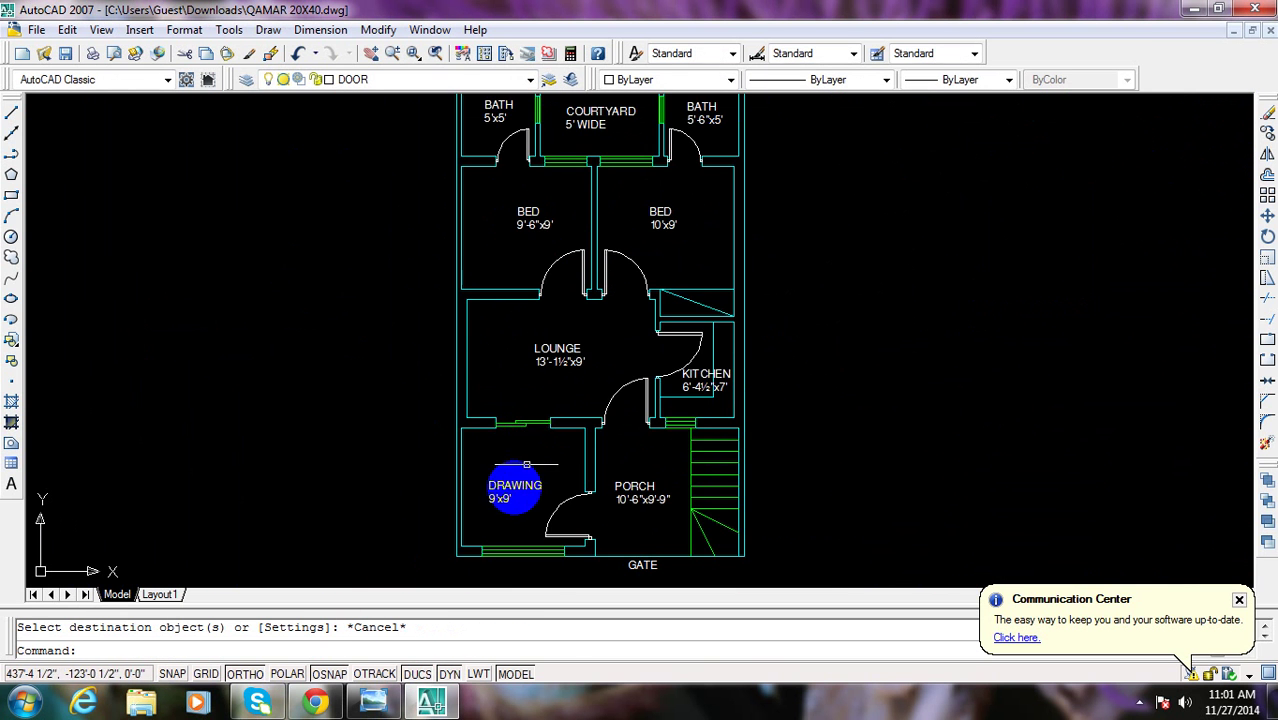
middle_drag(513, 491, 536, 385)
scroll(588, 374, up, 3)
scroll(607, 378, down, 3)
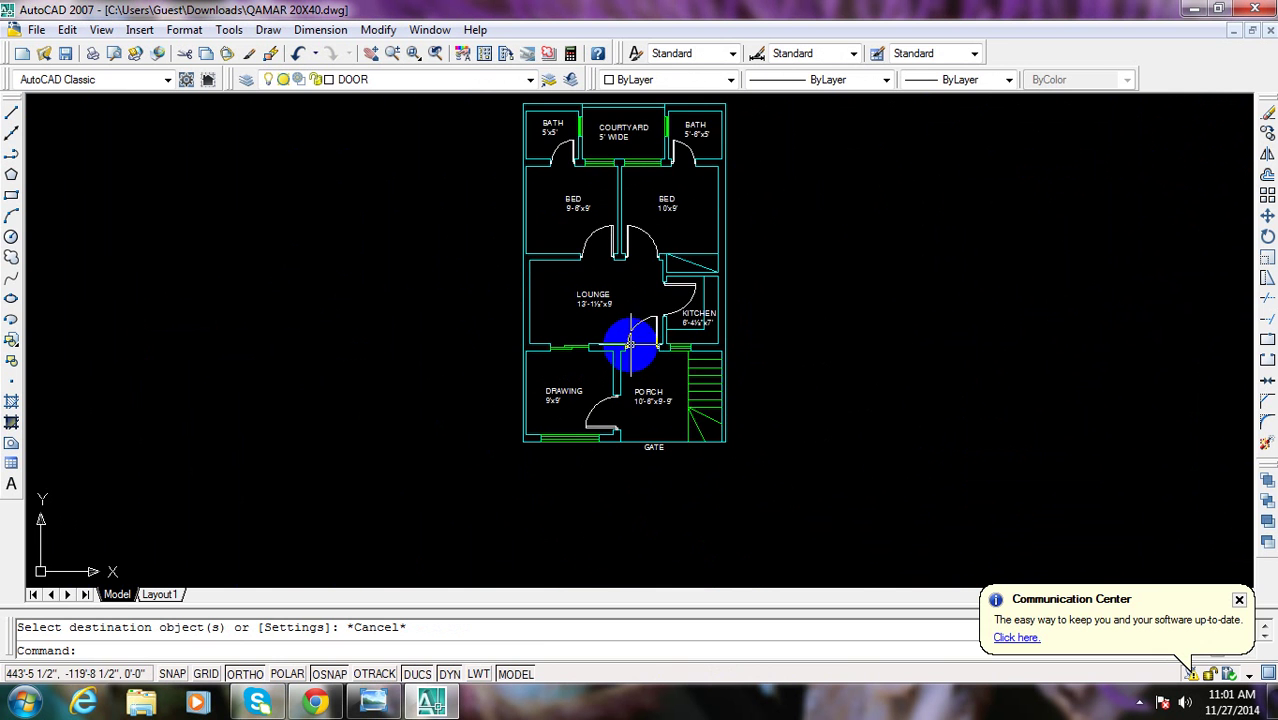
middle_drag(629, 343, 608, 380)
scroll(587, 220, up, 2)
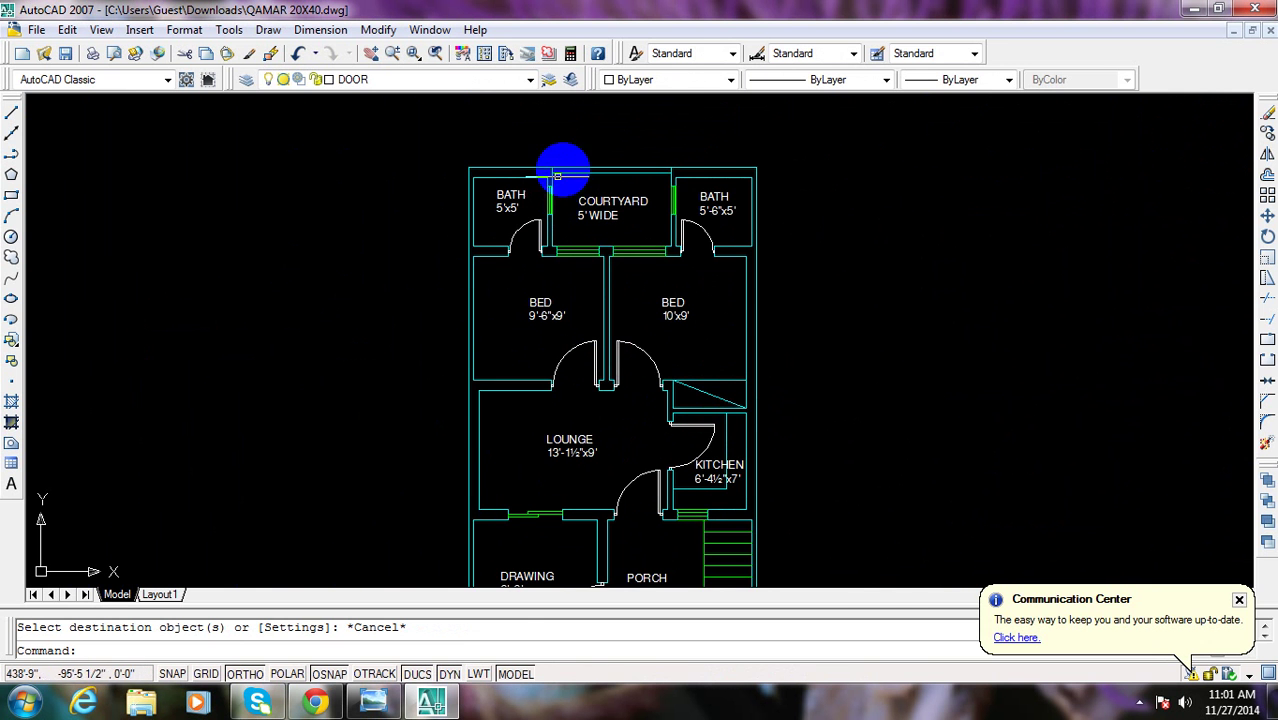
click(441, 706)
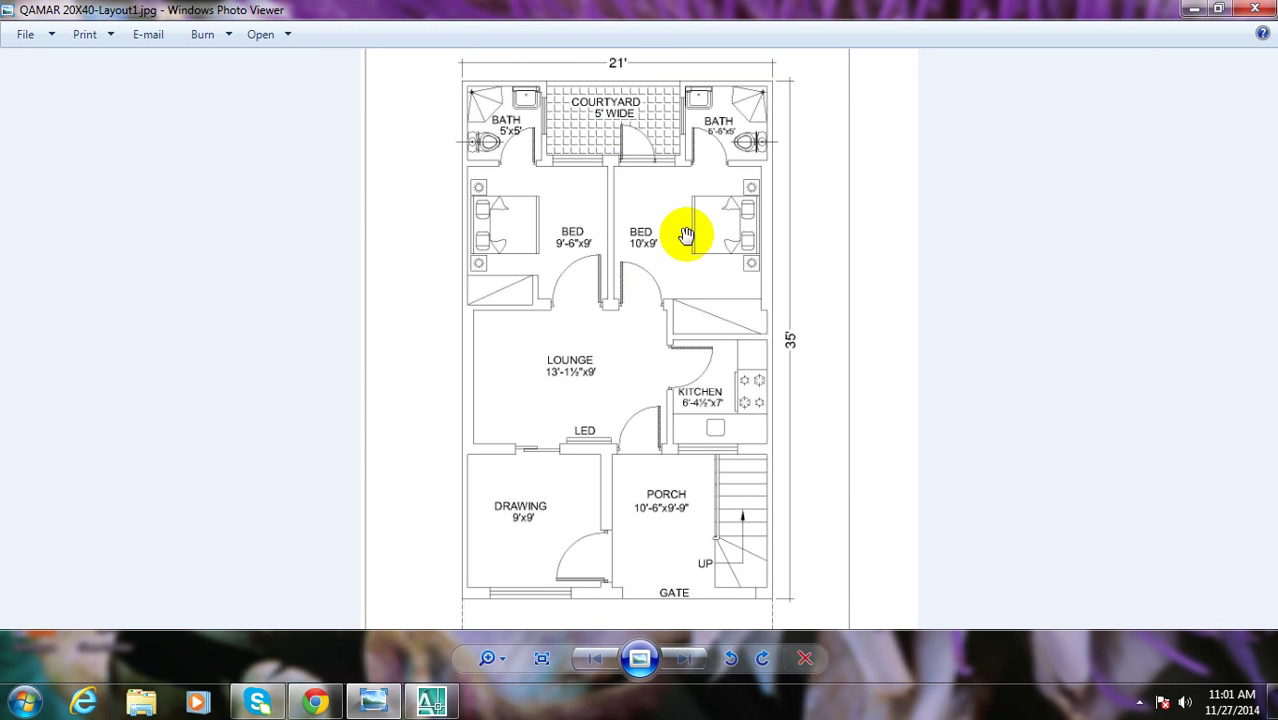
click(375, 701)
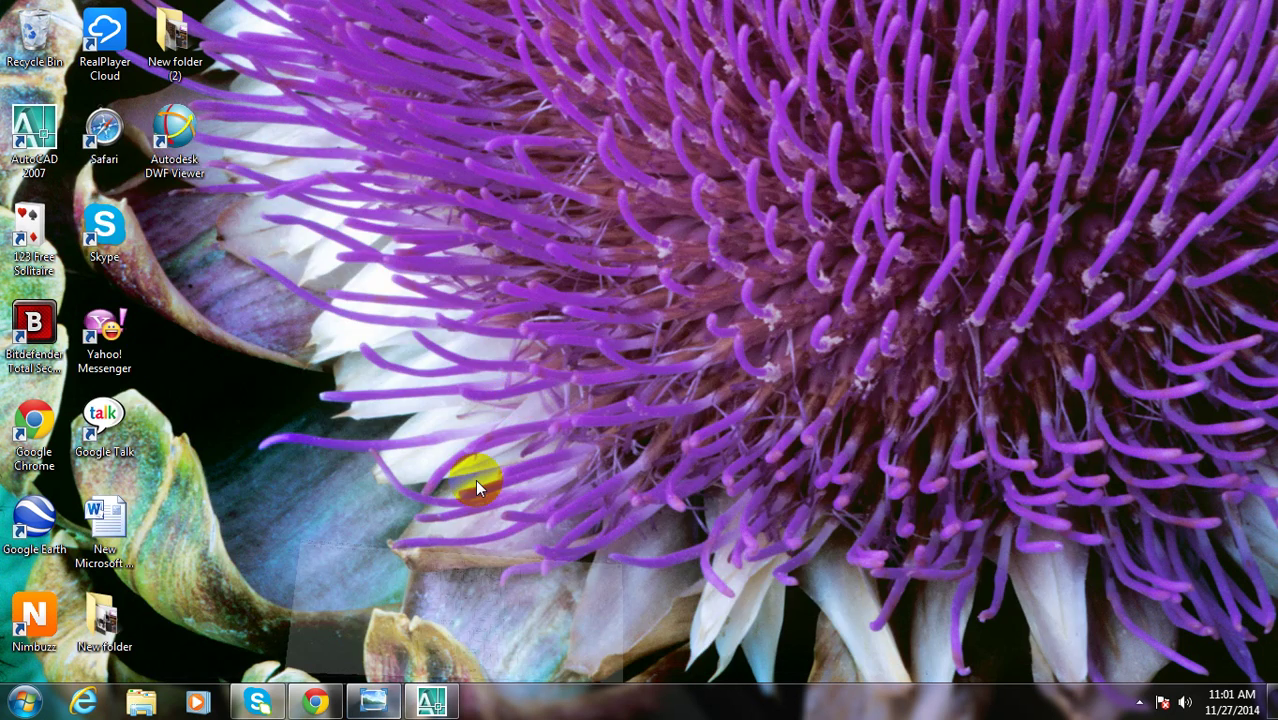
Back in AutoCAD, add a 21' linear dimension across the plan's top edge
click(421, 706)
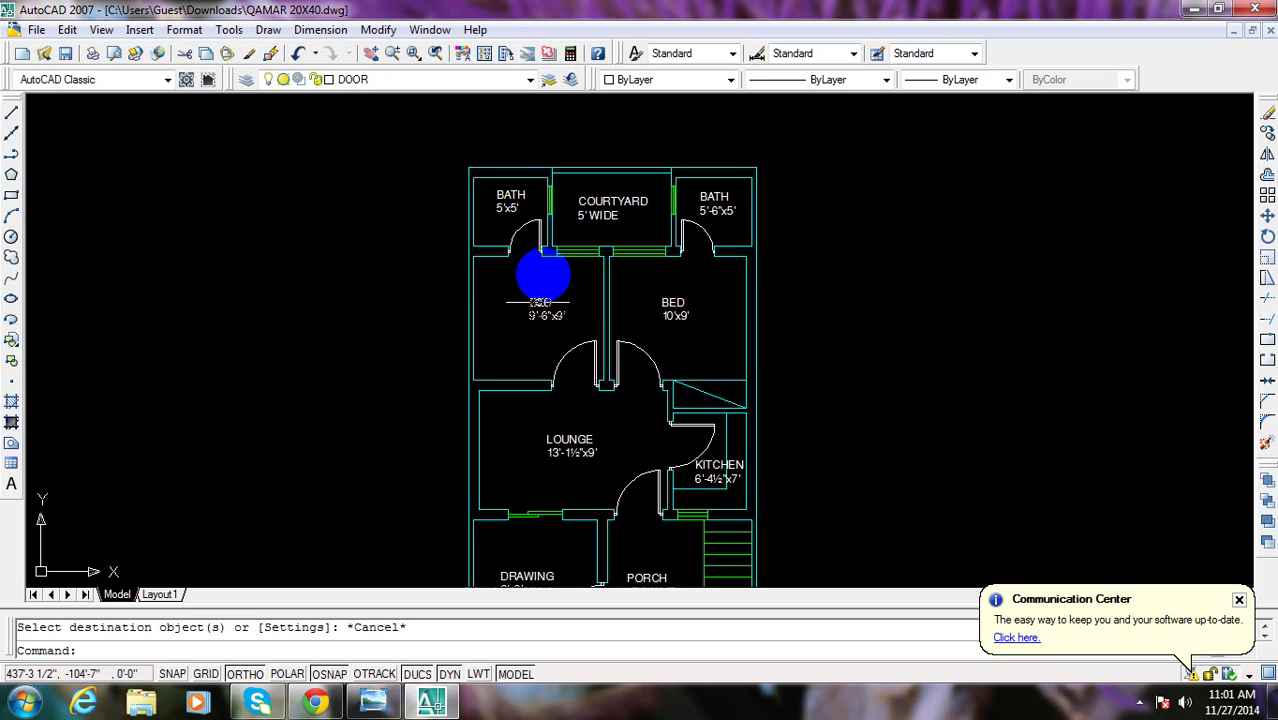
scroll(536, 225, up, 3)
scroll(528, 228, up, 1)
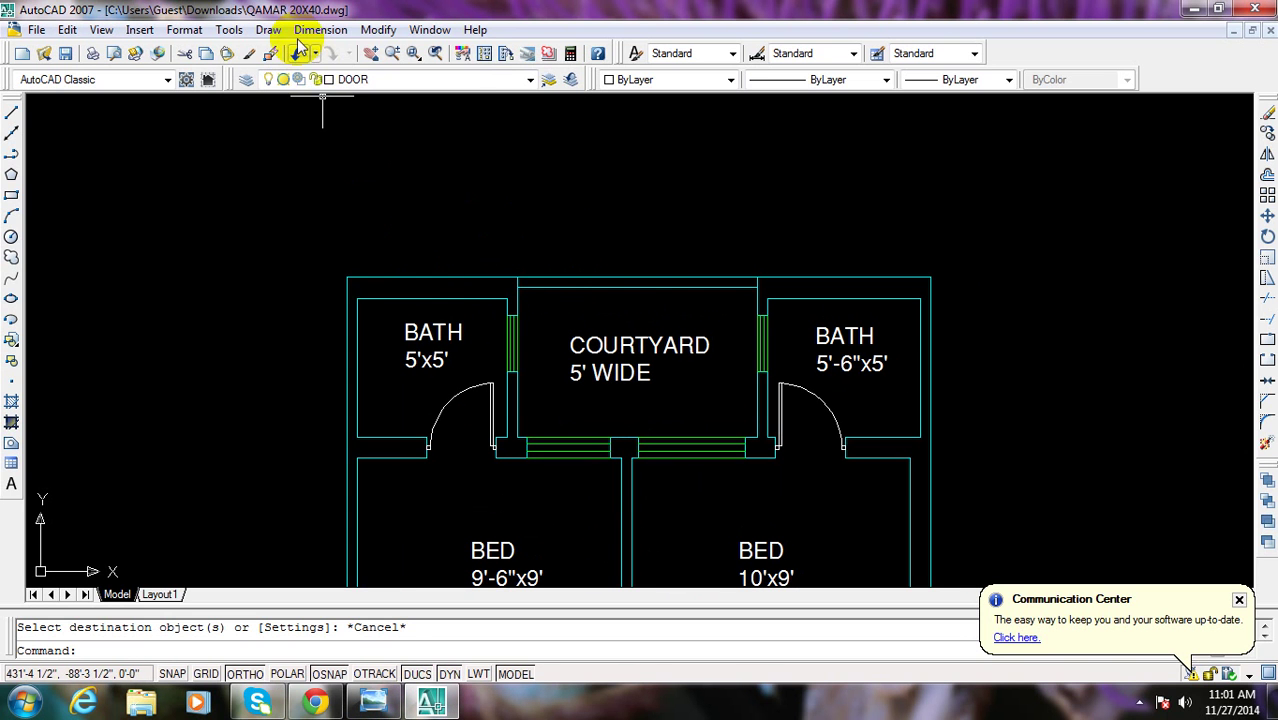
click(320, 29)
click(330, 75)
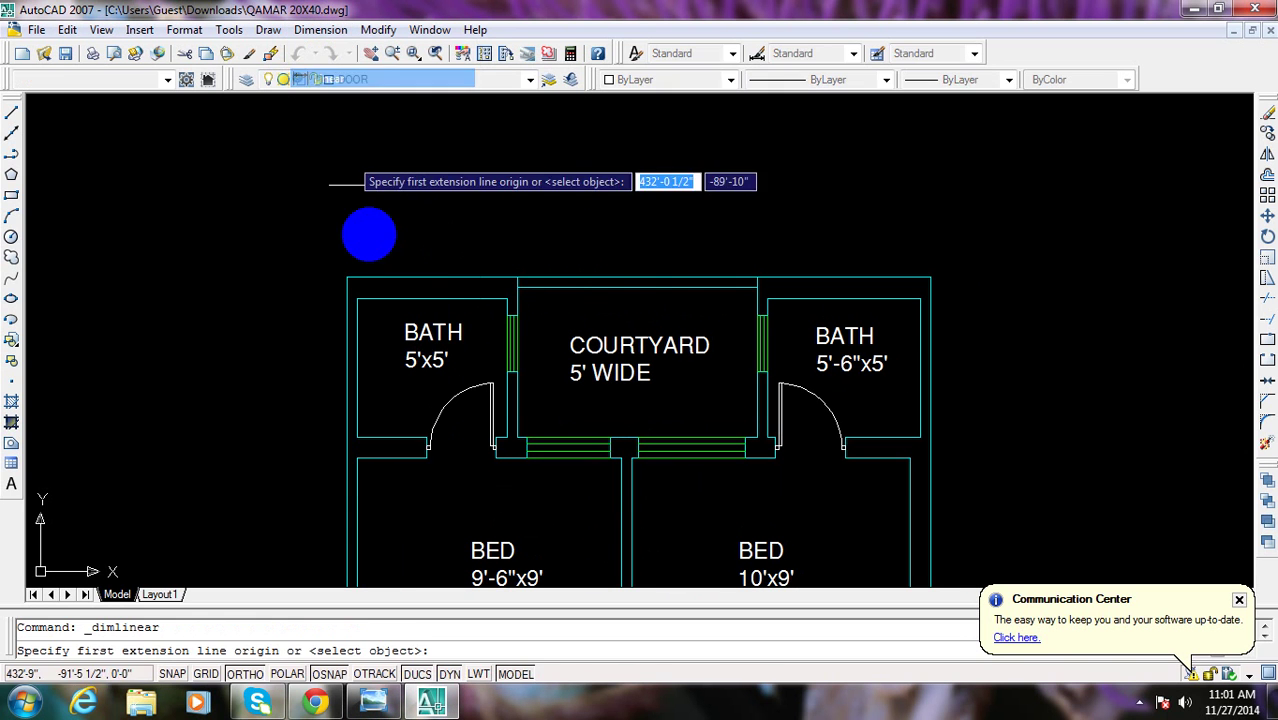
click(355, 275)
click(931, 277)
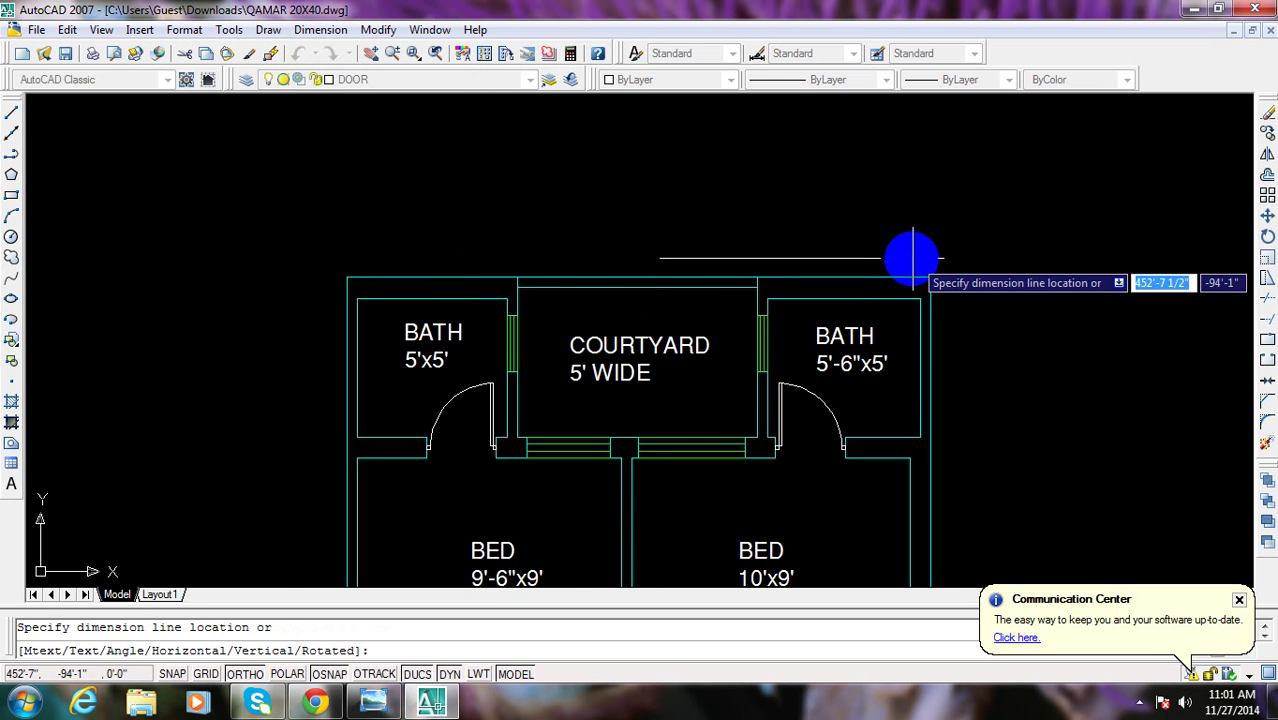
click(899, 243)
Add a 35' linear dimension along the plan's right side
middle_drag(893, 371, 833, 293)
key(Return)
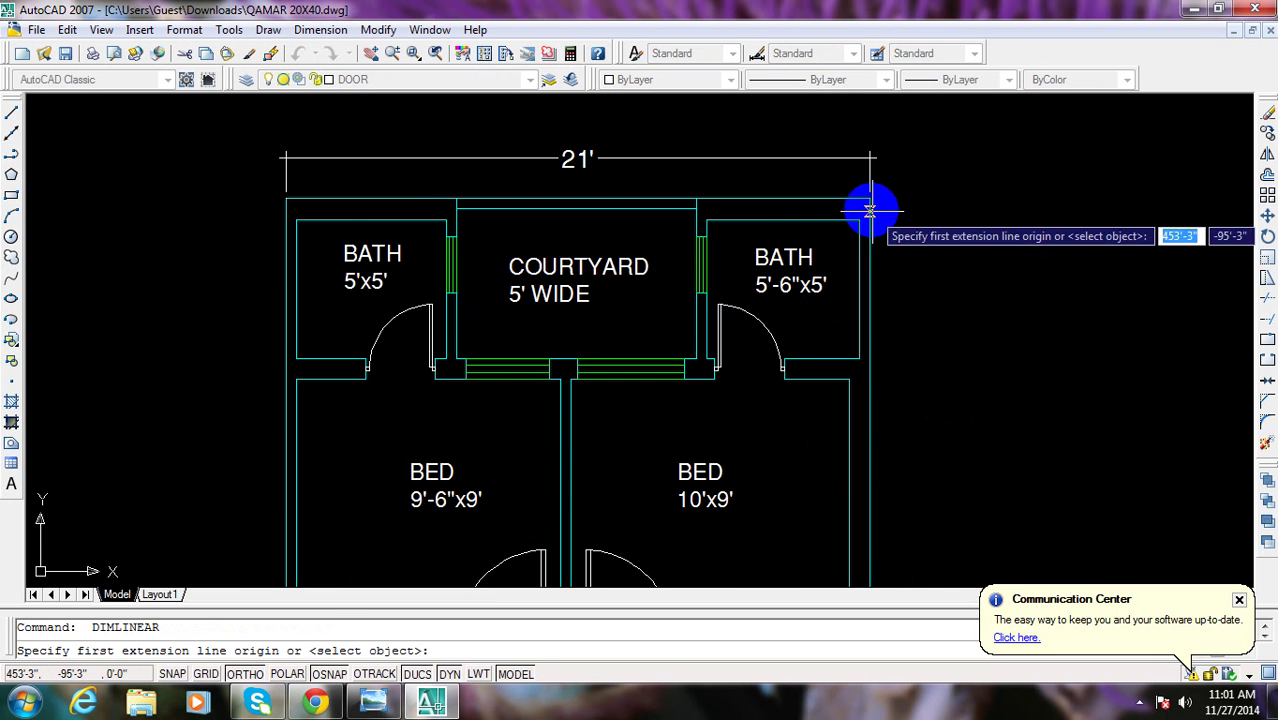
click(870, 199)
scroll(866, 205, down, 6)
scroll(850, 371, up, 5)
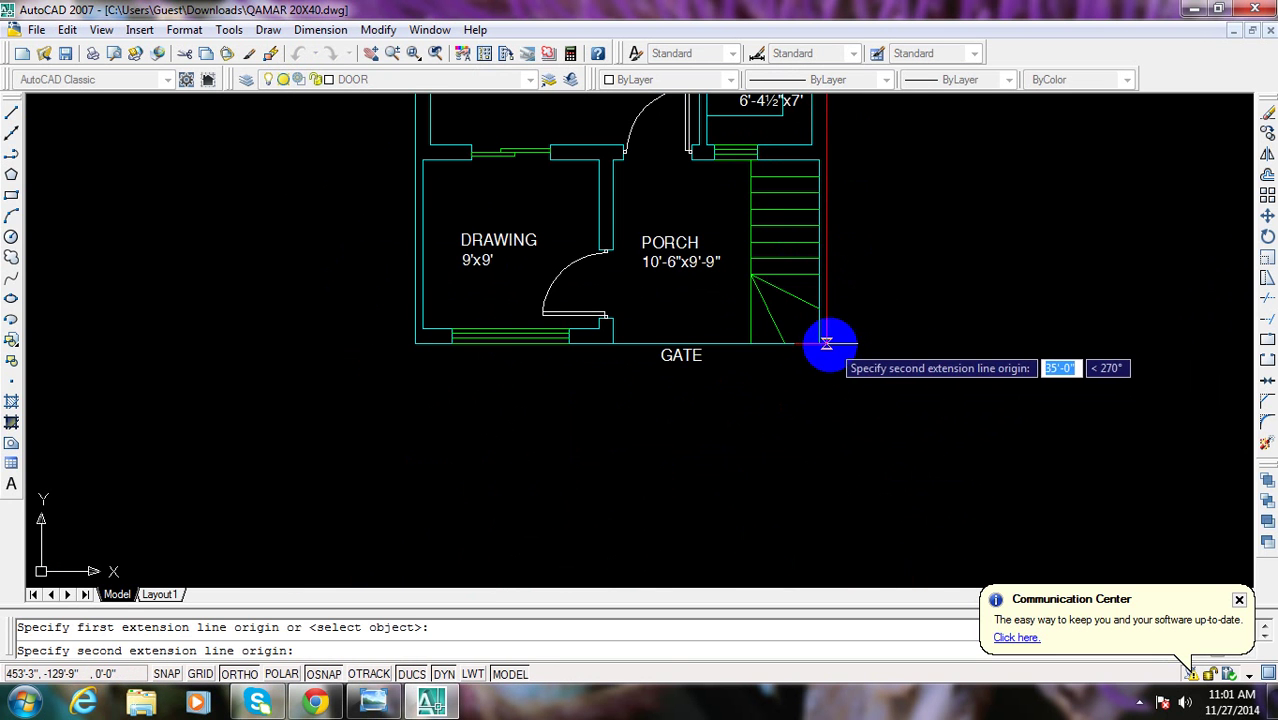
click(826, 343)
click(876, 268)
Pan and zoom to review the new 35' dimension and the bedroom doors area
middle_drag(876, 268, 870, 434)
scroll(870, 285, up, 2)
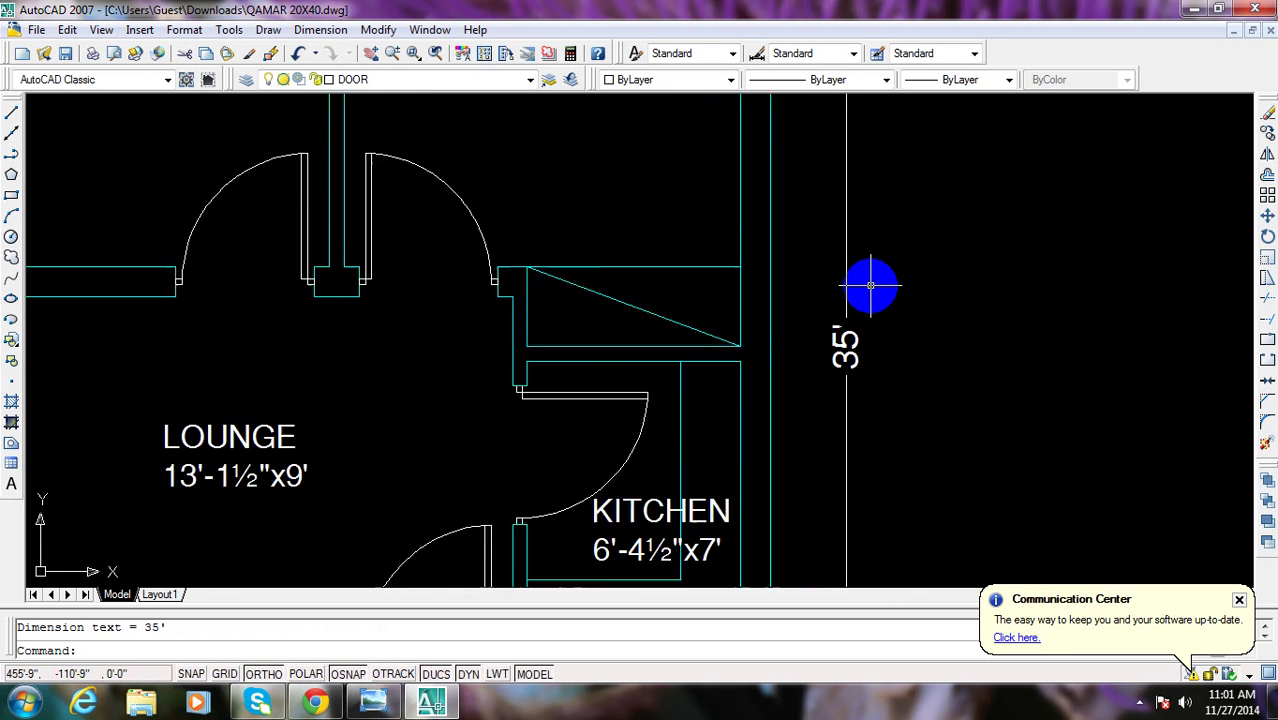
scroll(866, 292, down, 6)
scroll(780, 130, up, 3)
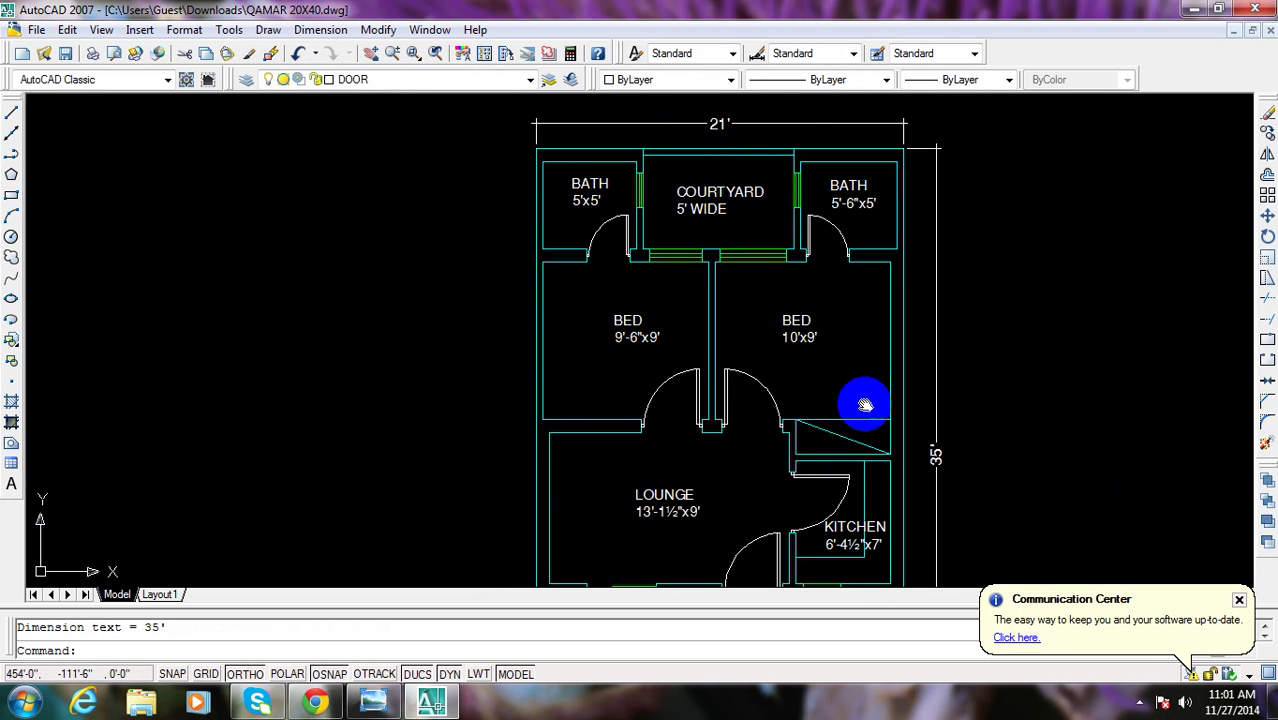
middle_drag(865, 405, 842, 371)
scroll(765, 371, down, 3)
scroll(847, 334, up, 2)
scroll(858, 340, up, 4)
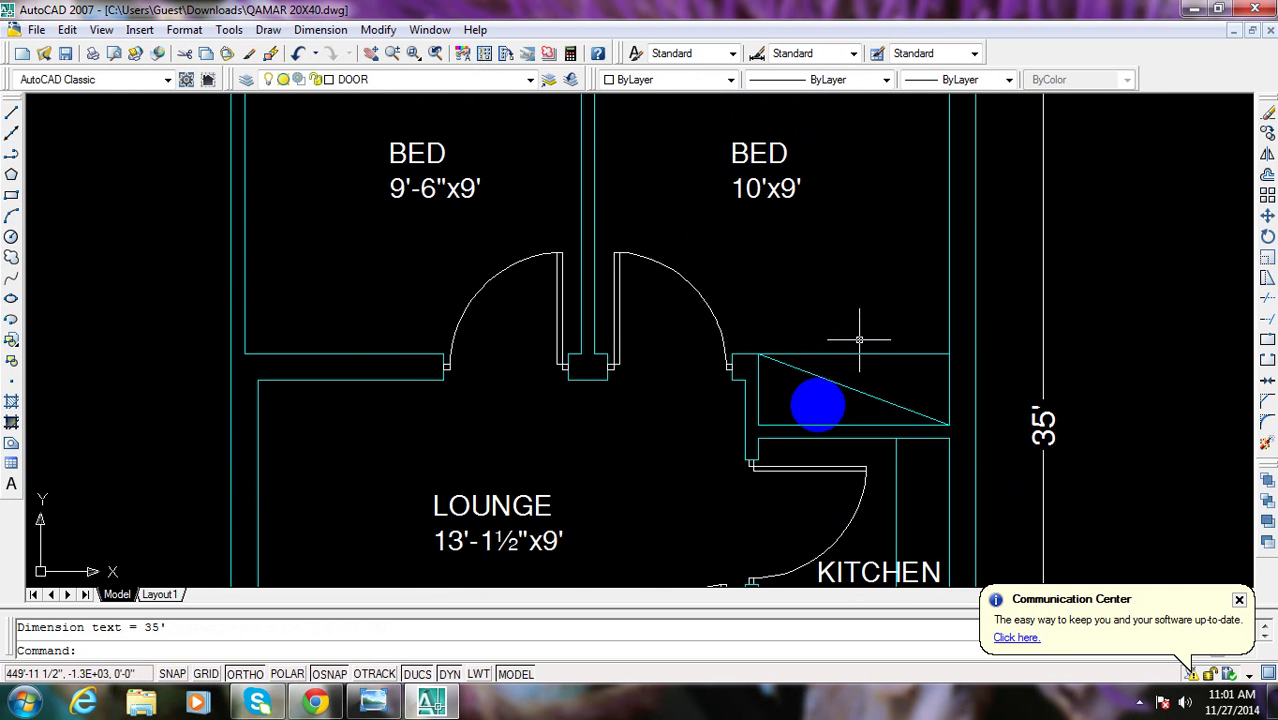
scroll(765, 428, down, 1)
middle_drag(765, 428, 688, 280)
Start and cancel Match Properties, then center the plan with the space below it visible
text(ma)
key(Return)
key(Escape)
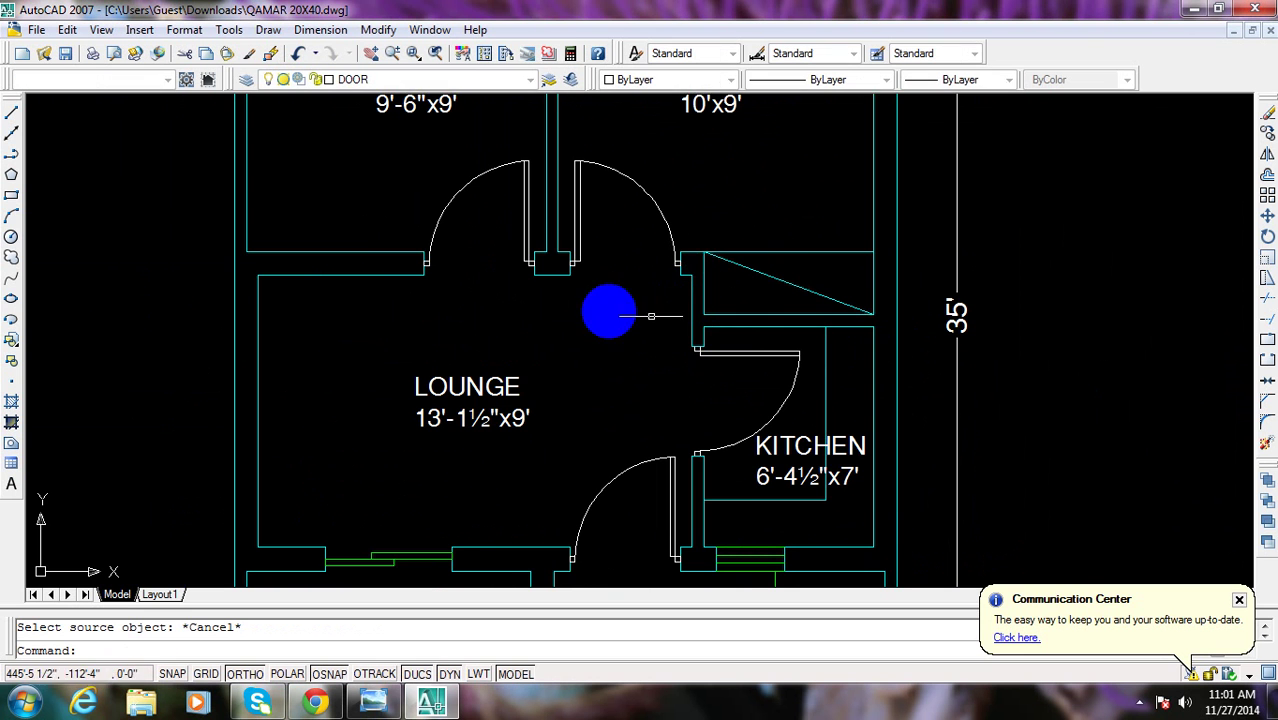
scroll(499, 571, down, 3)
middle_drag(499, 571, 513, 394)
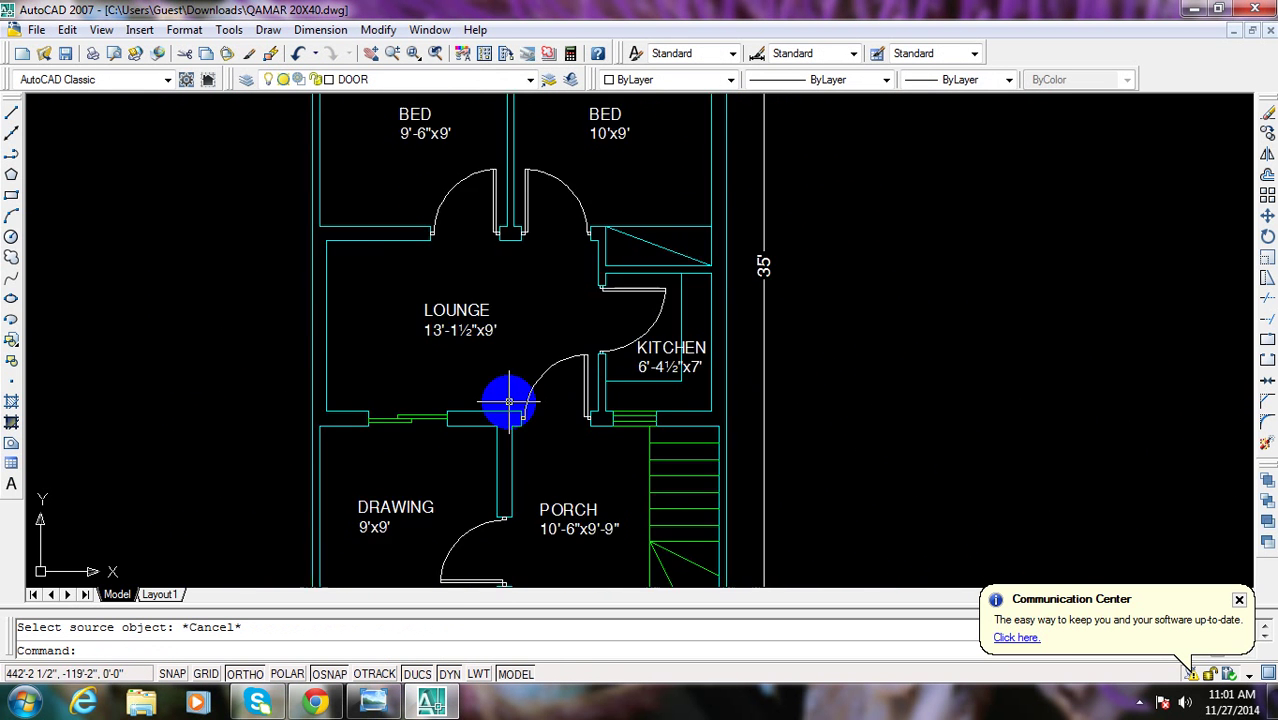
scroll(500, 585, down, 3)
scroll(465, 575, up, 1)
key(Escape)
middle_drag(456, 544, 473, 508)
text(CO)
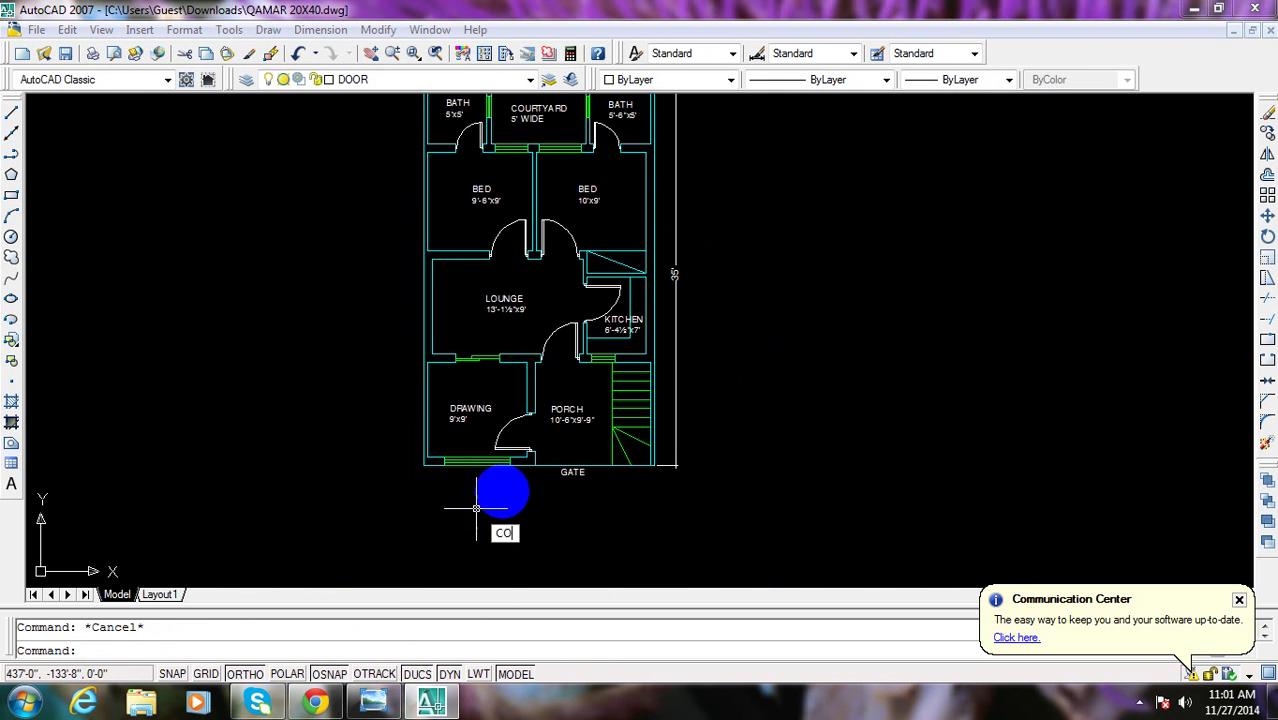
Copy the GATE label to a spot below the plan
key(Return)
scroll(476, 508, up, 3)
click(608, 465)
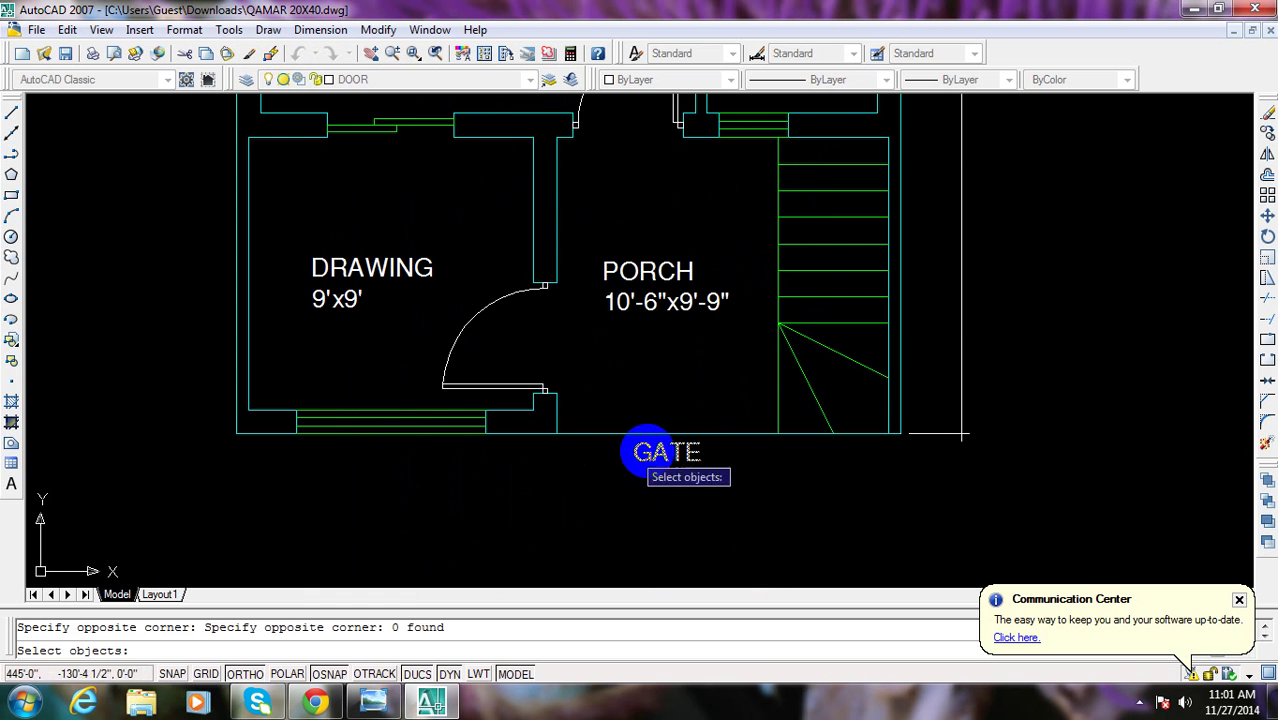
click(640, 452)
key(Return)
click(600, 499)
middle_drag(479, 508, 519, 393)
key(F8)
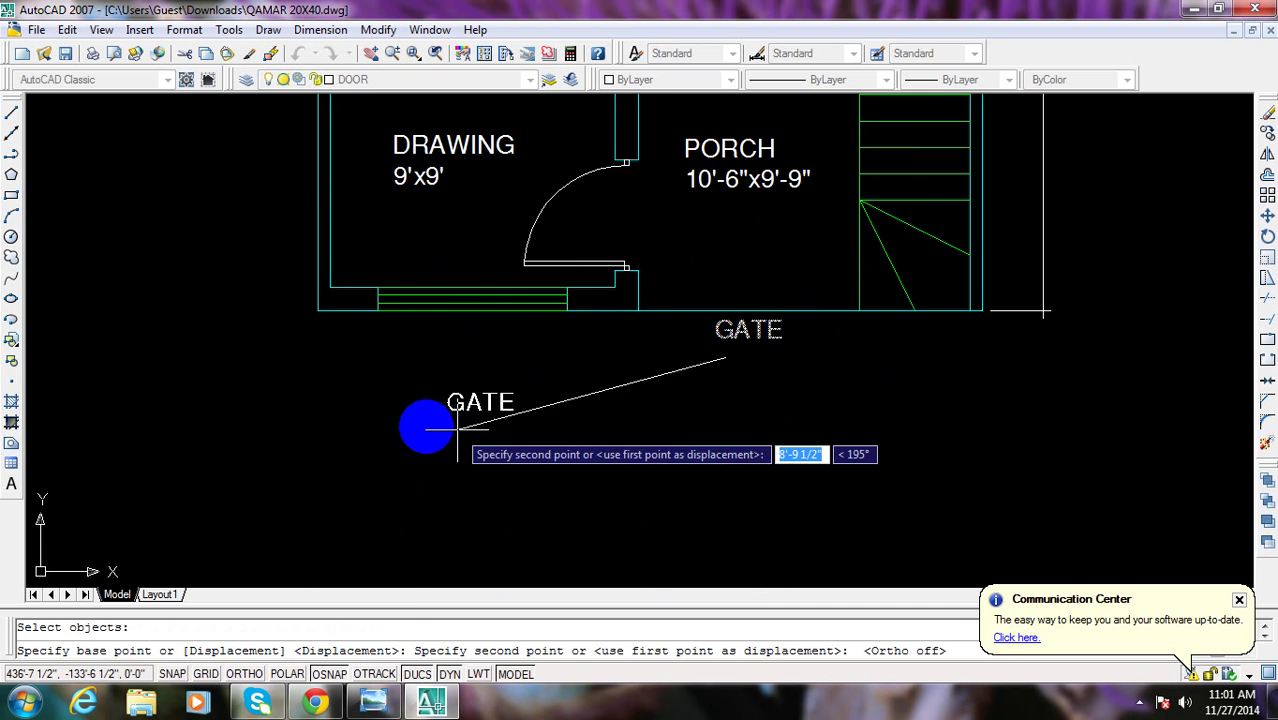
click(395, 418)
key(Escape)
Edit the copied text to read GROUND FLOOR PLAN, widening the box to fit one line
scroll(395, 418, up, 2)
click(408, 380)
double_click(476, 379)
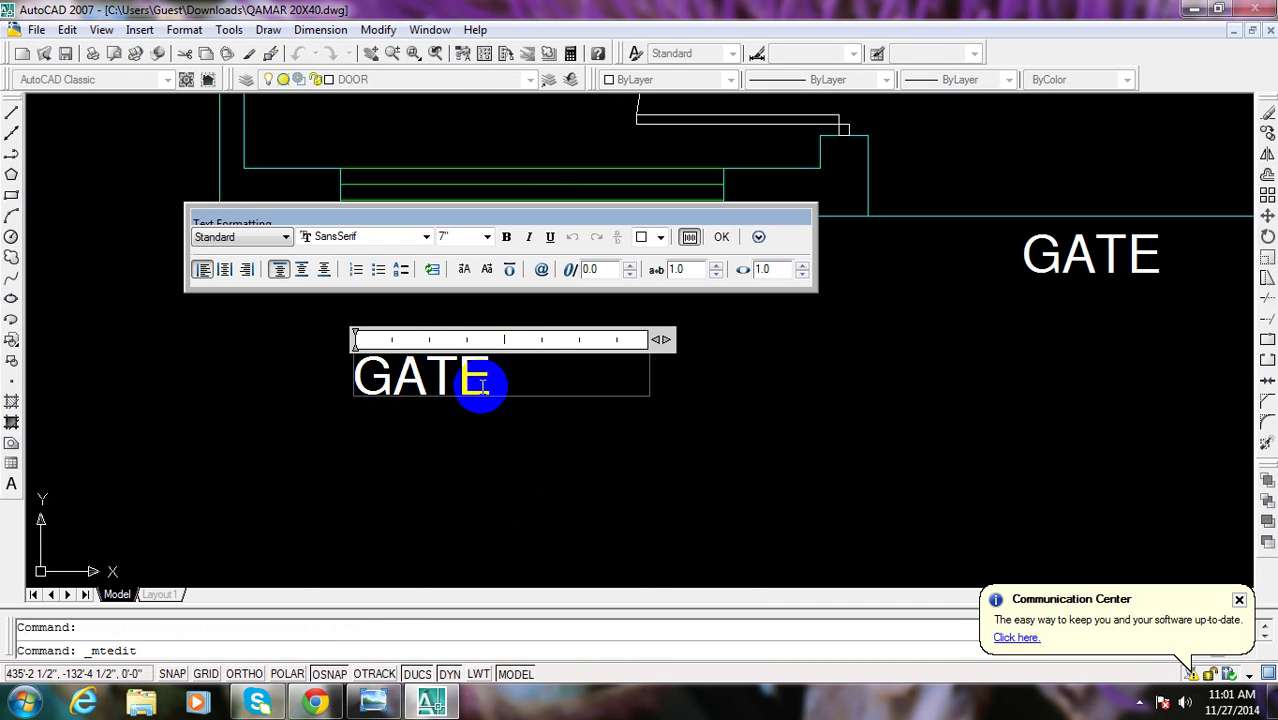
drag(490, 380, 367, 390)
text(GROUND FLOO)
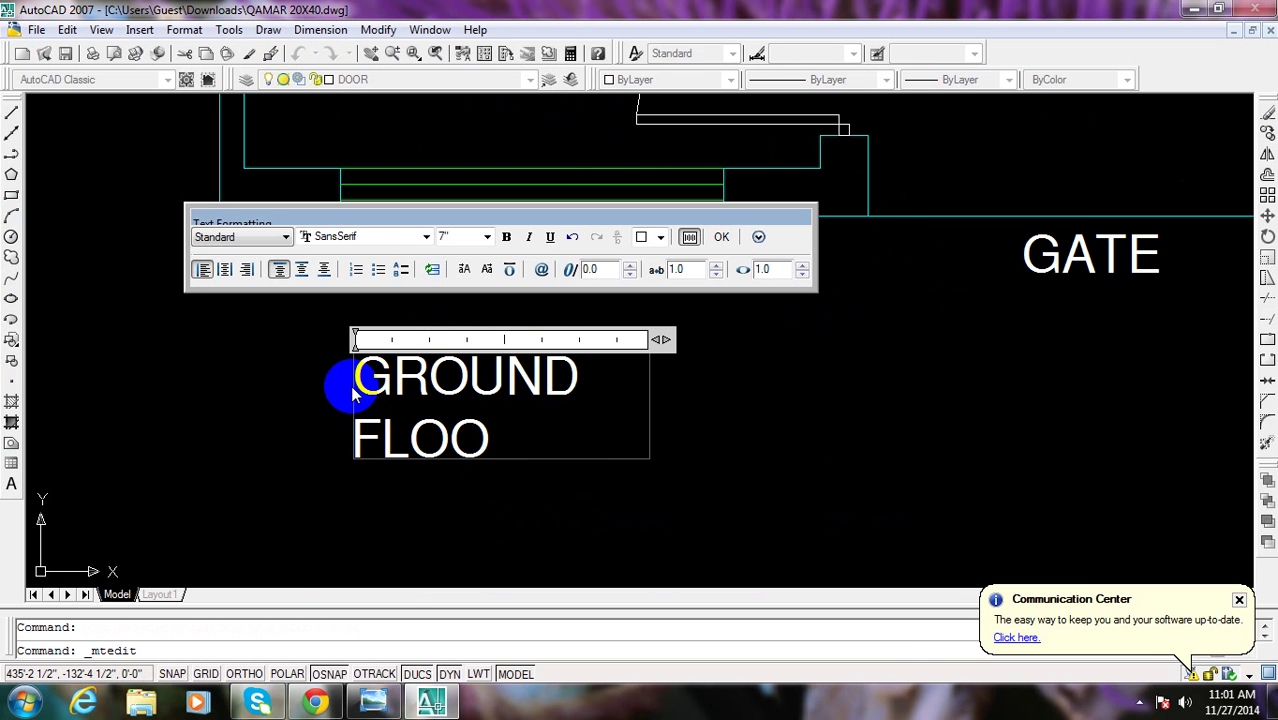
text(AN)
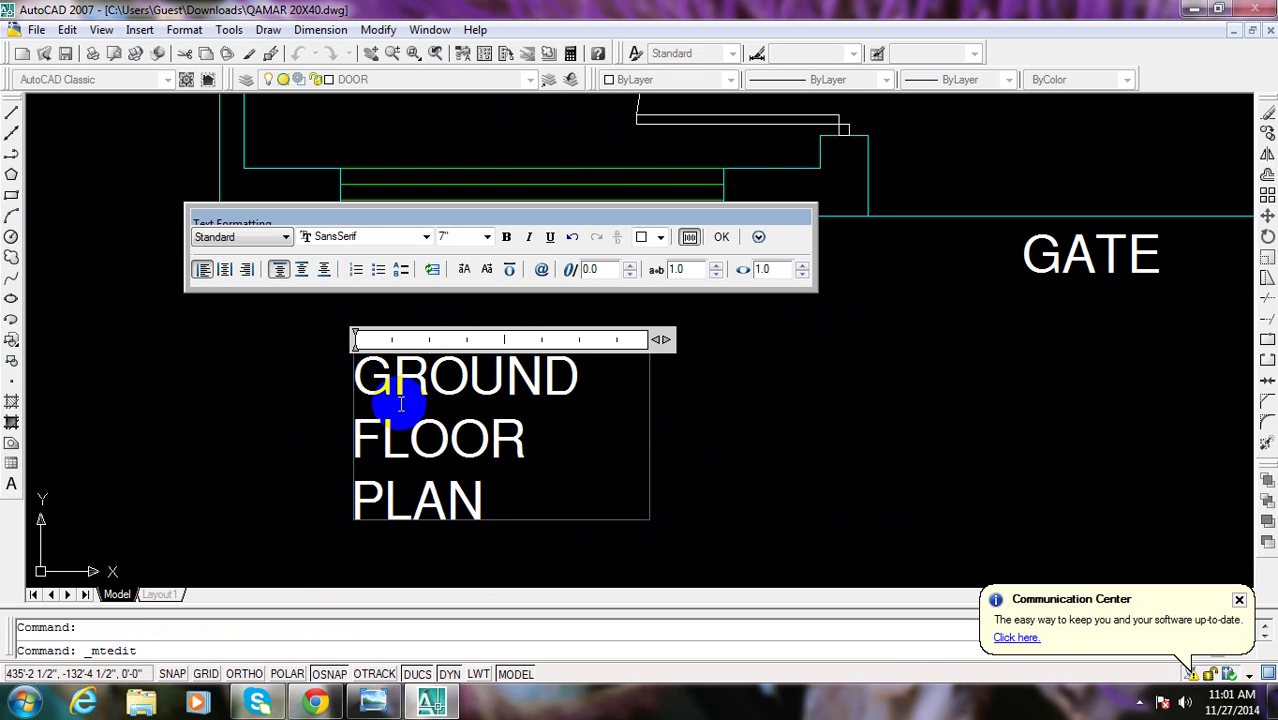
drag(662, 339, 972, 341)
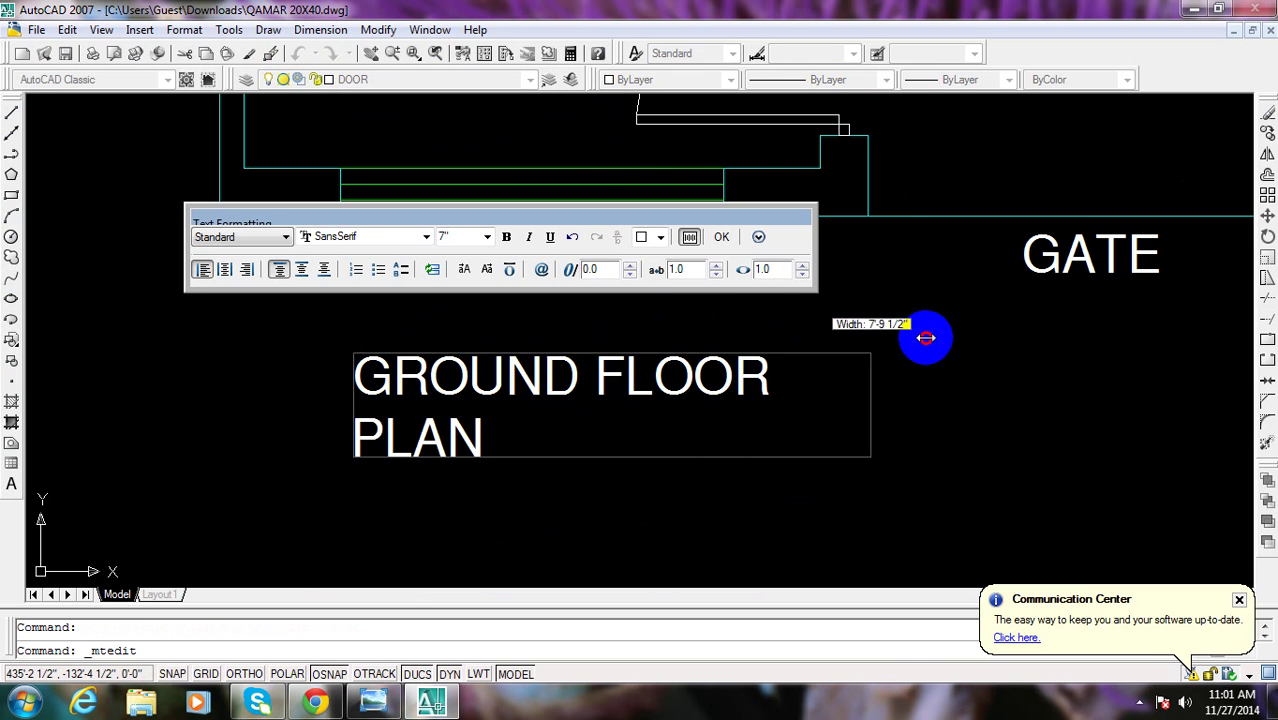
click(772, 490)
key(Escape)
Move the GROUND FLOOR PLAN title so it sits centered beneath the plan
scroll(770, 485, down, 5)
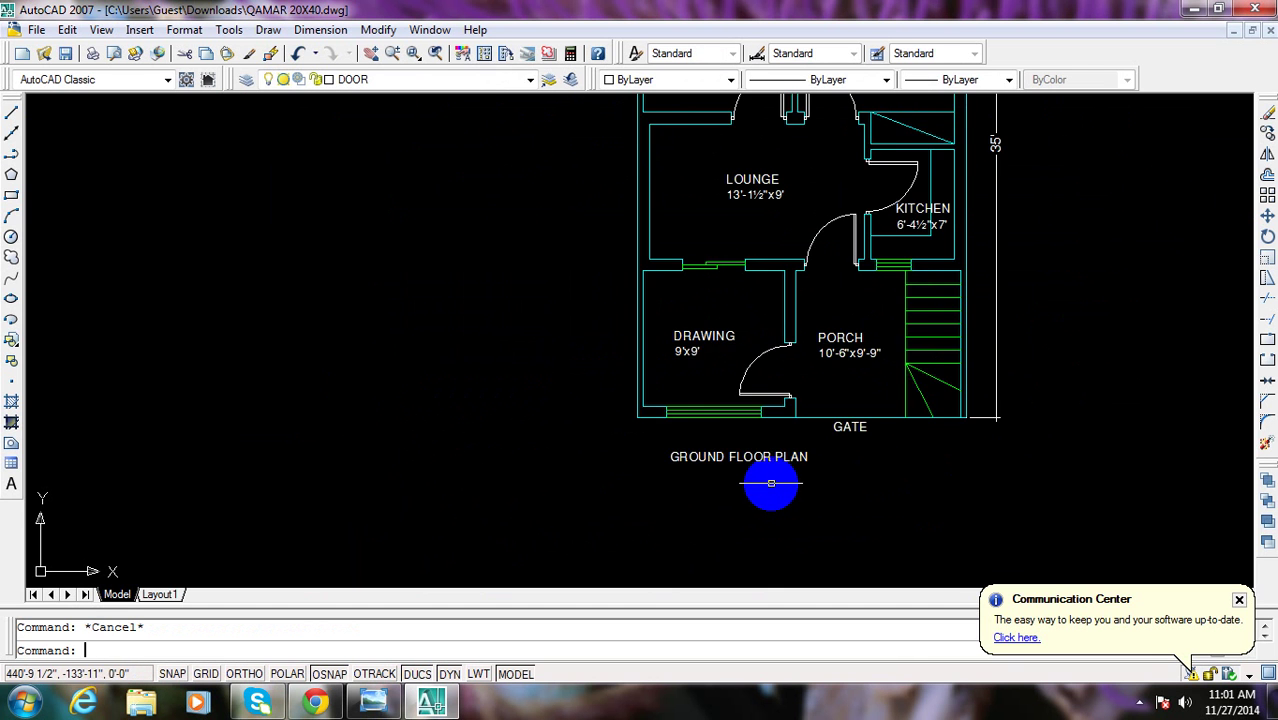
scroll(770, 485, up, 3)
text(m)
key(Return)
click(706, 425)
key(Return)
click(727, 491)
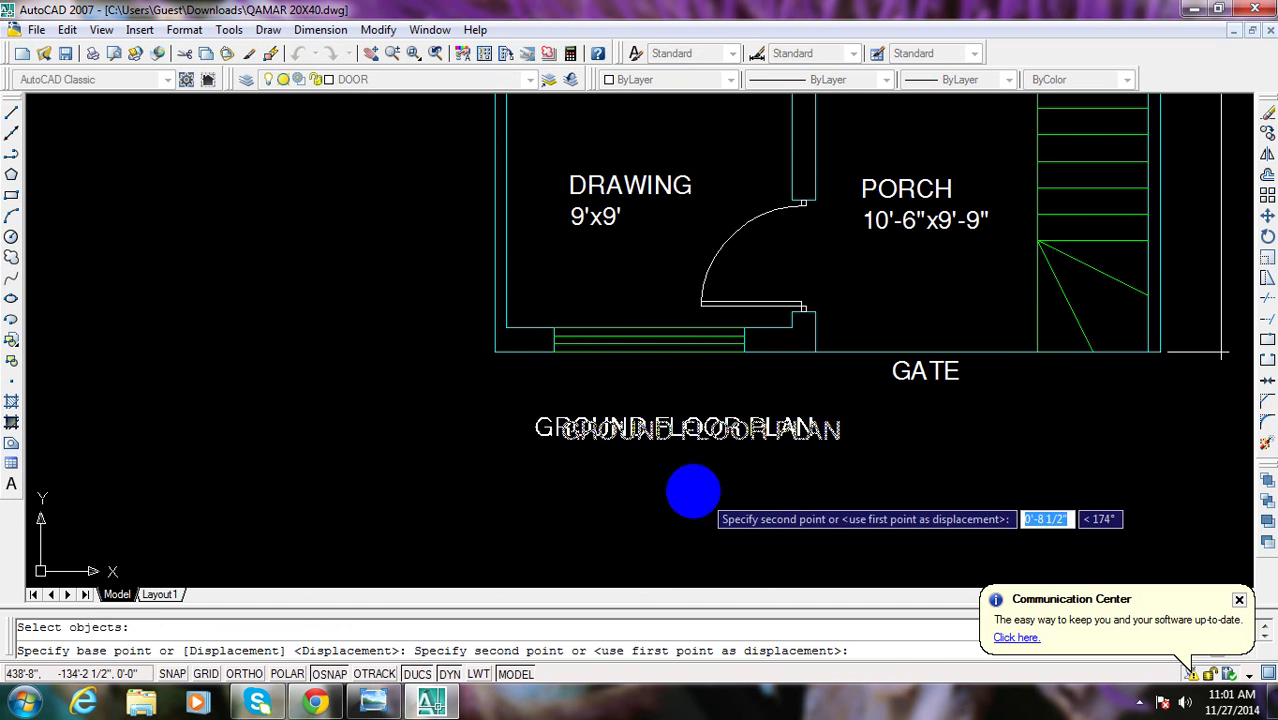
click(690, 491)
scroll(709, 295, down, 5)
scroll(706, 295, up, 2)
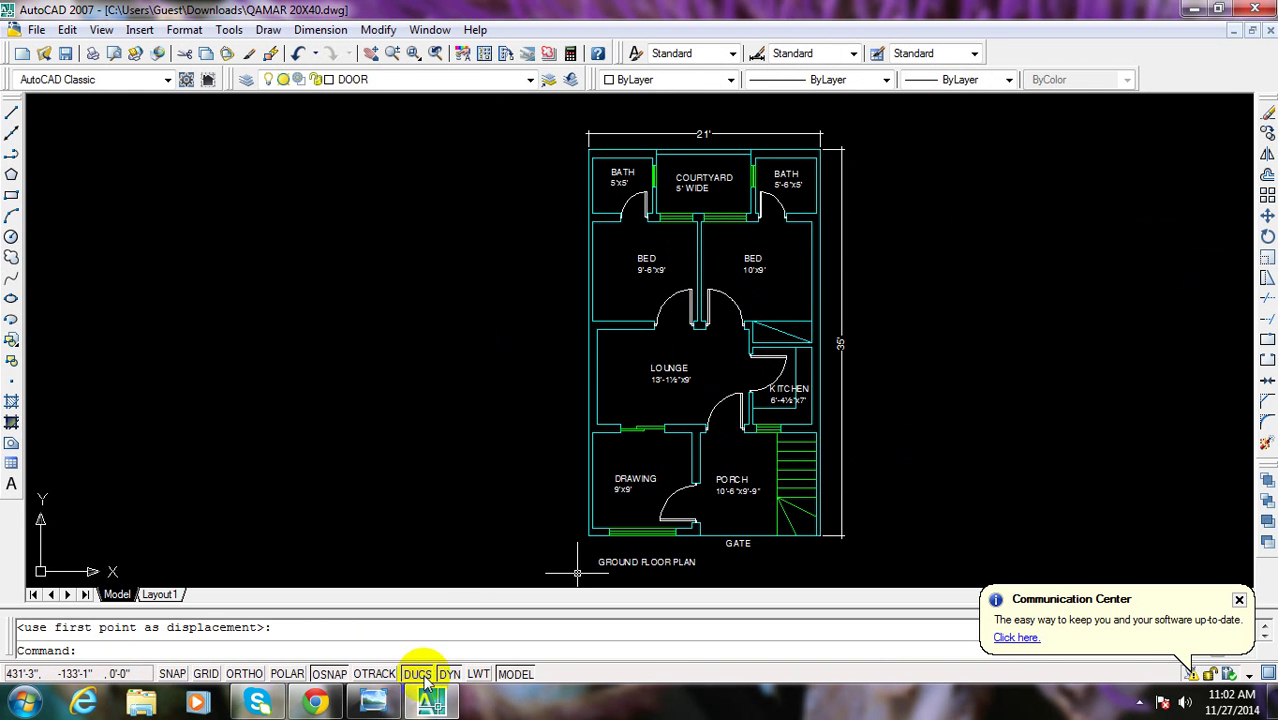
click(373, 703)
scroll(570, 393, down, 1)
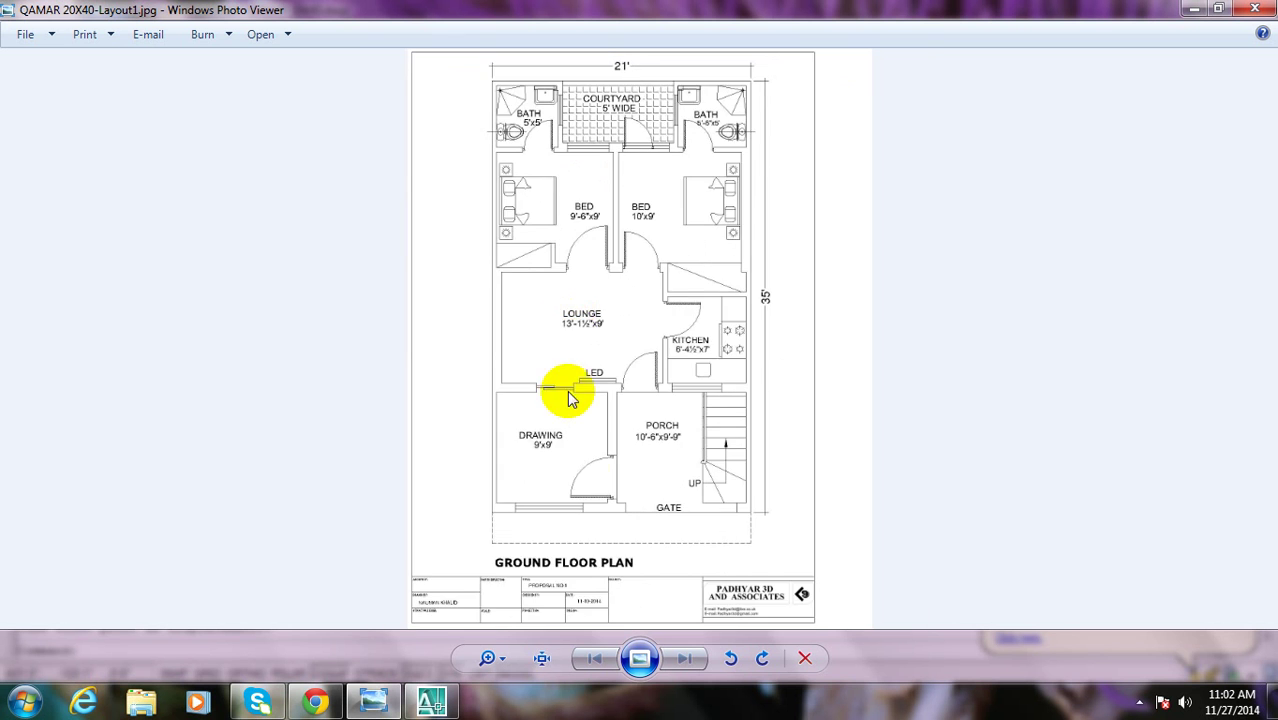
scroll(583, 470, up, 2)
scroll(588, 440, down, 2)
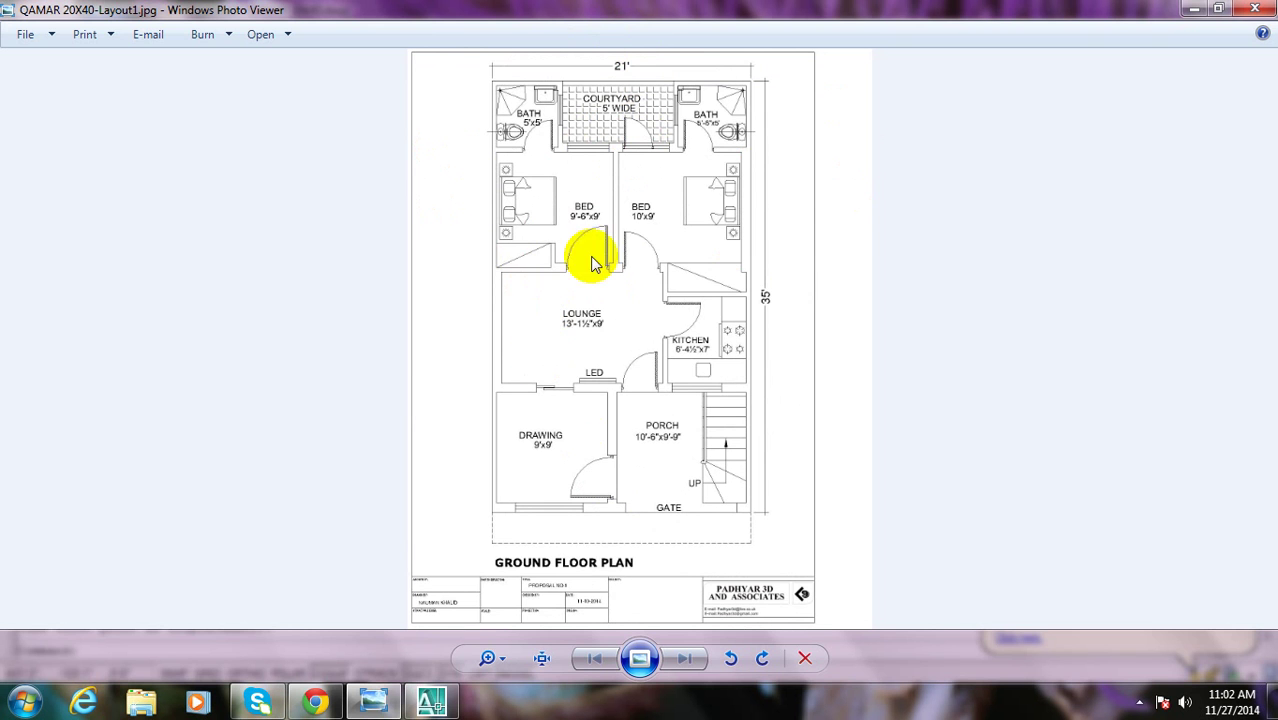
click(432, 703)
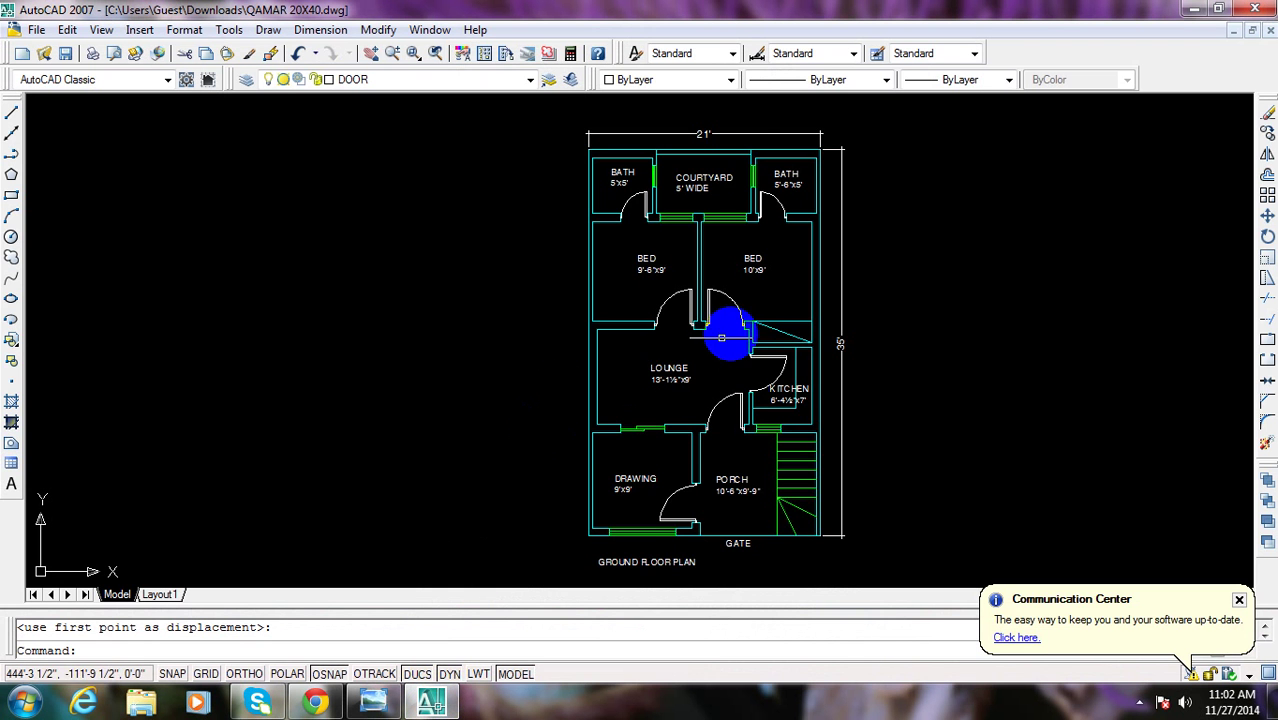
Pan and zoom across the plan to inspect the lounge, kitchen, GATE and title
scroll(722, 338, up, 2)
middle_drag(687, 251, 671, 325)
scroll(599, 194, up, 2)
scroll(602, 192, down, 1)
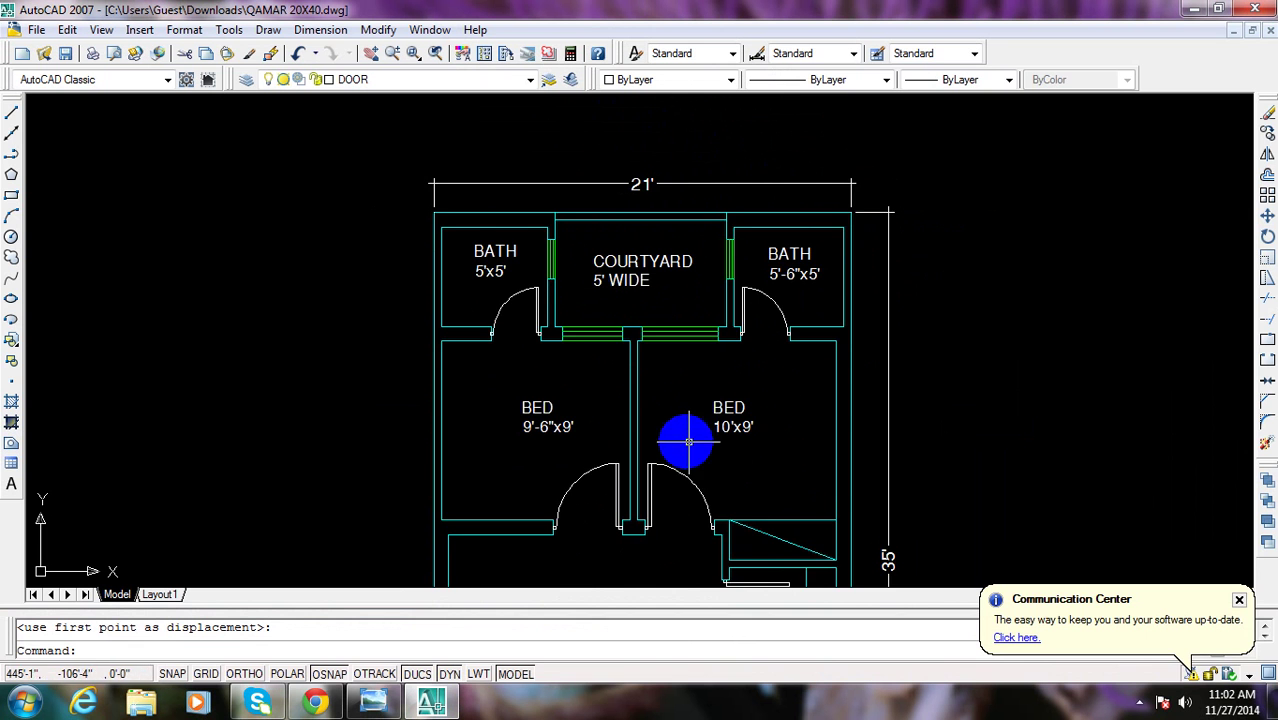
mouse_move(688, 441)
middle_down()
mouse_move(622, 300)
mouse_move(633, 365)
mouse_move(633, 248)
middle_up()
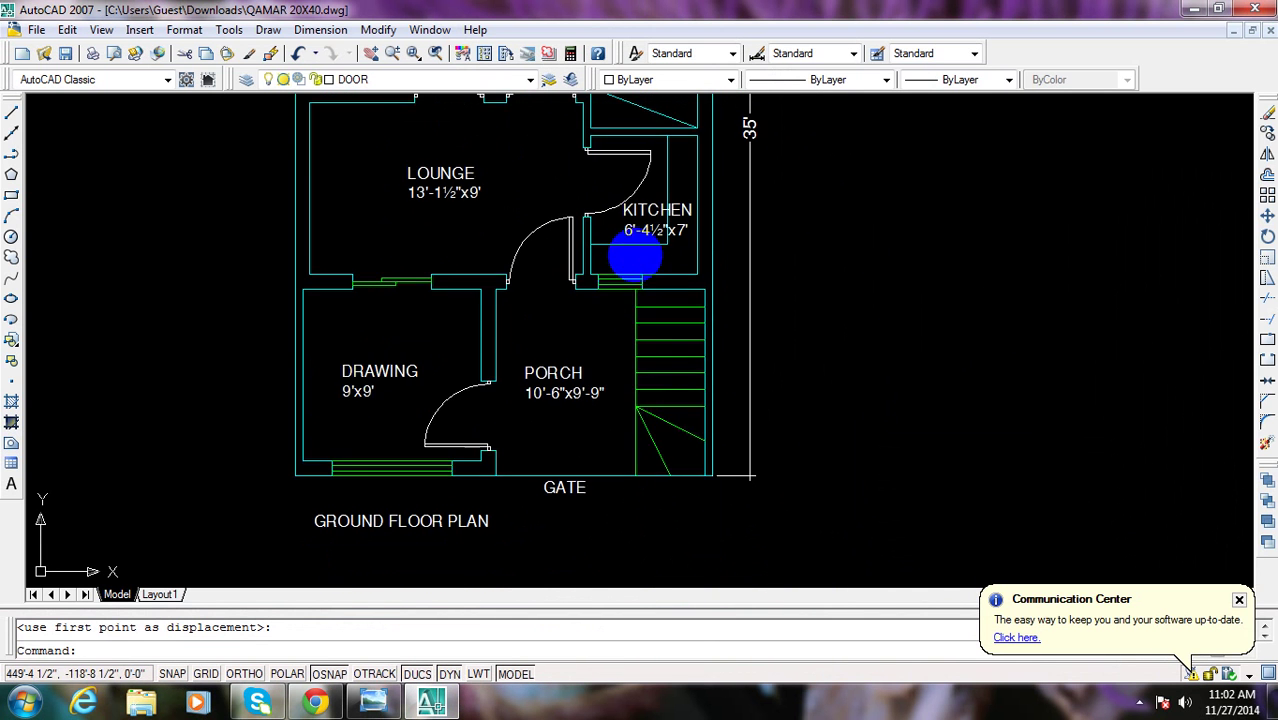
mouse_move(545, 319)
middle_down()
mouse_move(592, 388)
mouse_move(642, 516)
mouse_move(441, 496)
middle_up()
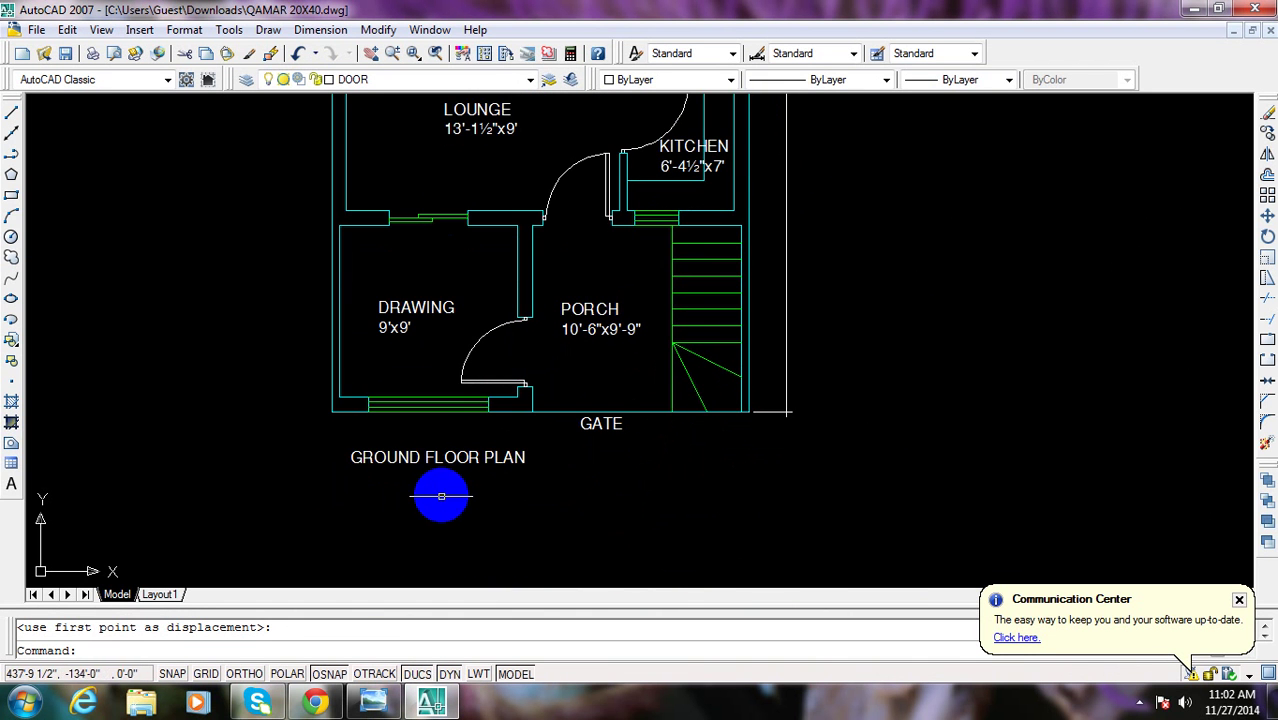
scroll(446, 394, down, 4)
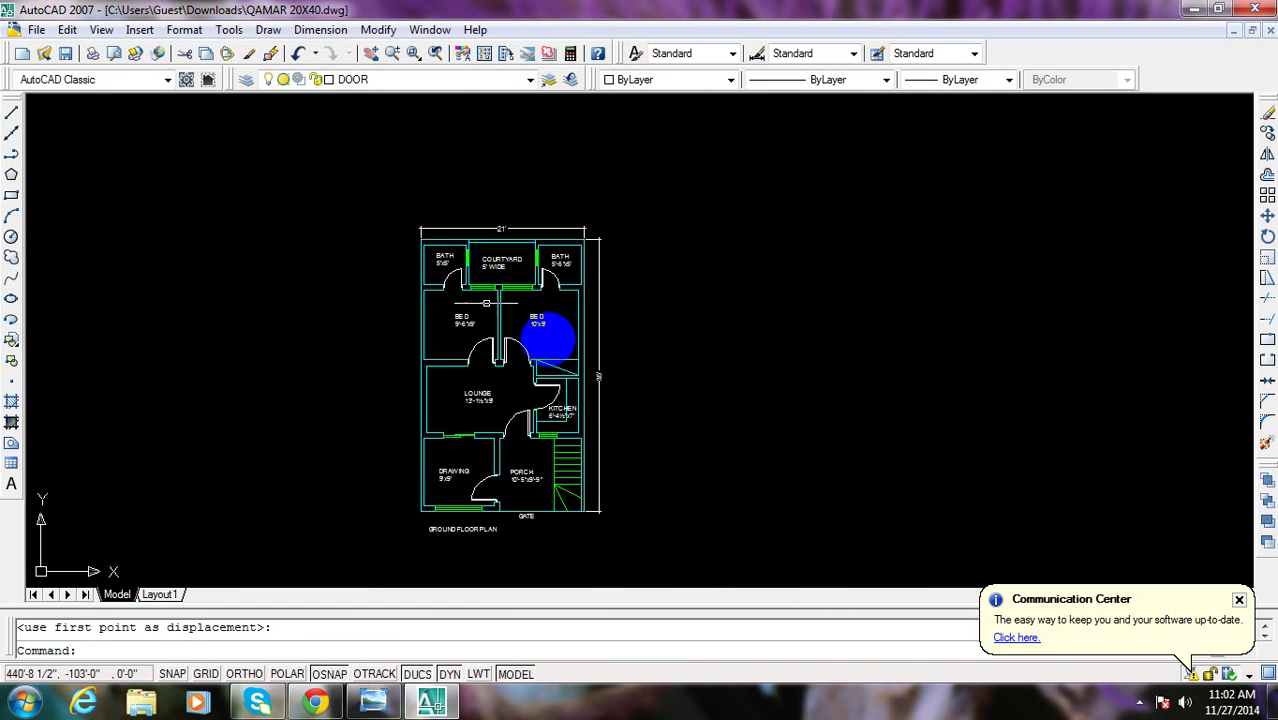
Close the Communication Center notification balloon and zoom in and out on the plan
click(1240, 600)
scroll(596, 410, up, 4)
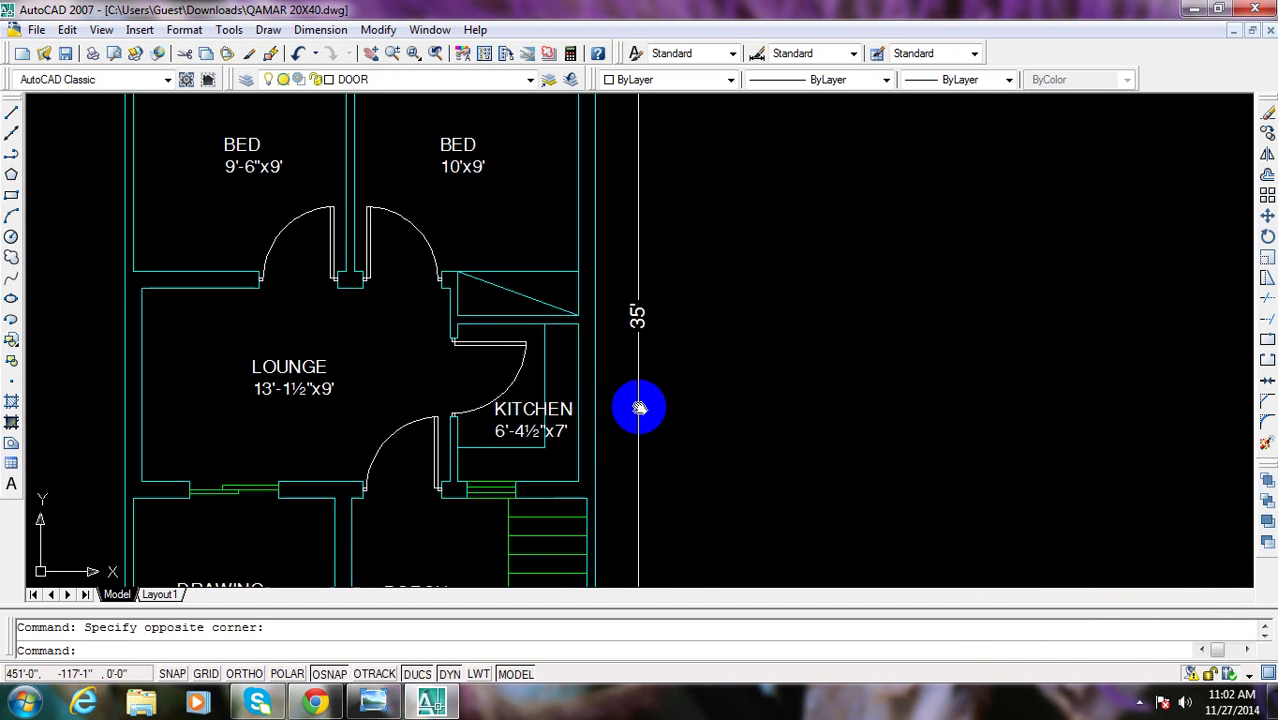
scroll(730, 340, down, 1)
scroll(720, 360, down, 1)
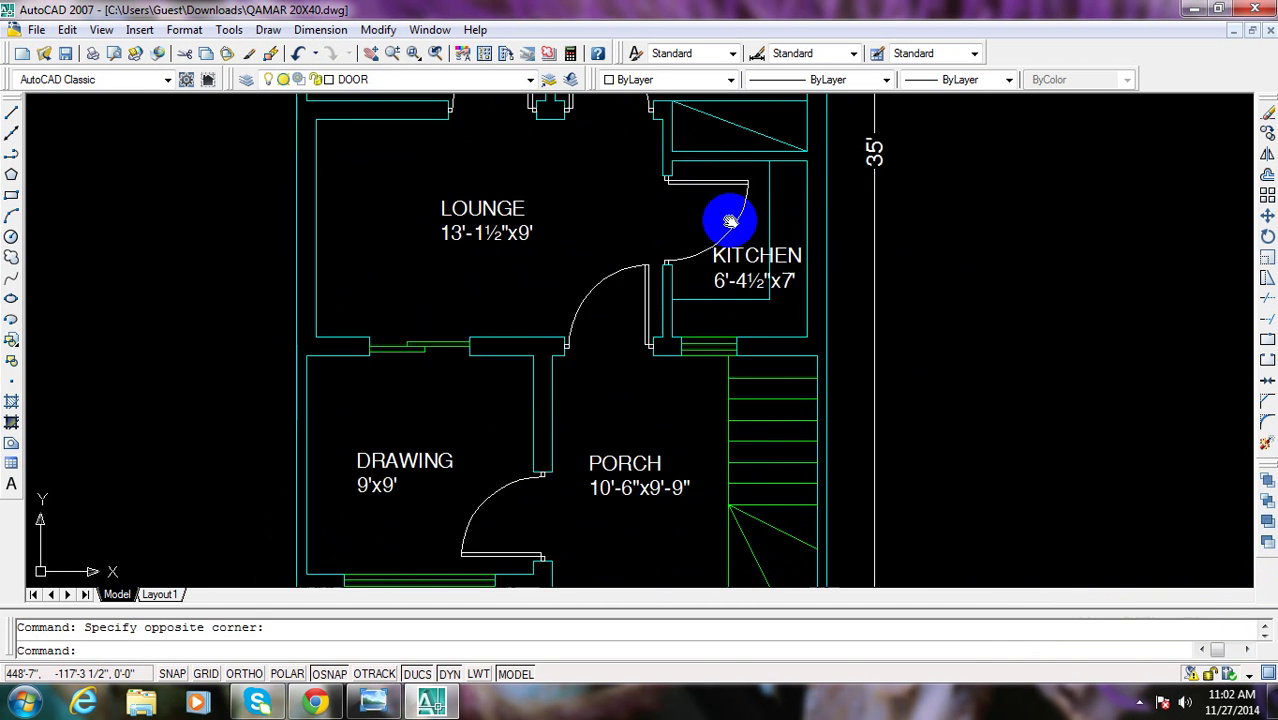
scroll(727, 214, down, 2)
scroll(735, 300, up, 3)
scroll(580, 315, down, 5)
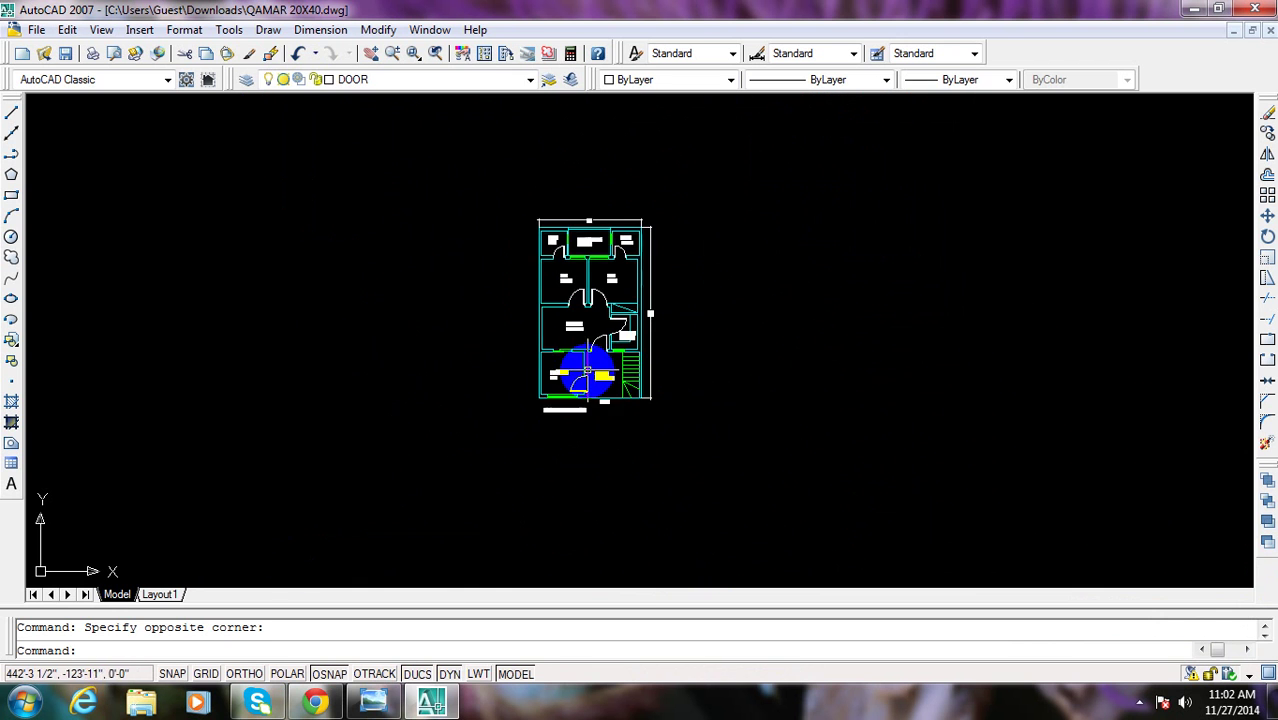
scroll(490, 470, up, 2)
click(375, 703)
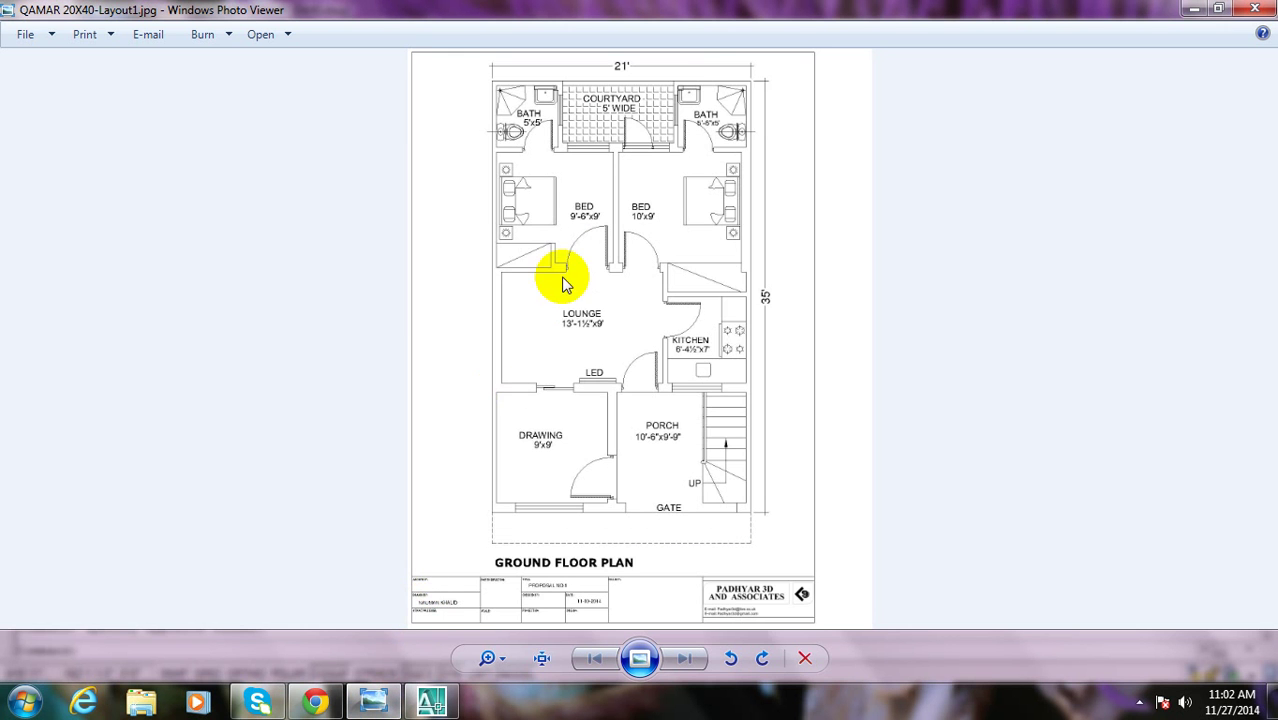
scroll(572, 488, up, 1)
scroll(578, 234, up, 1)
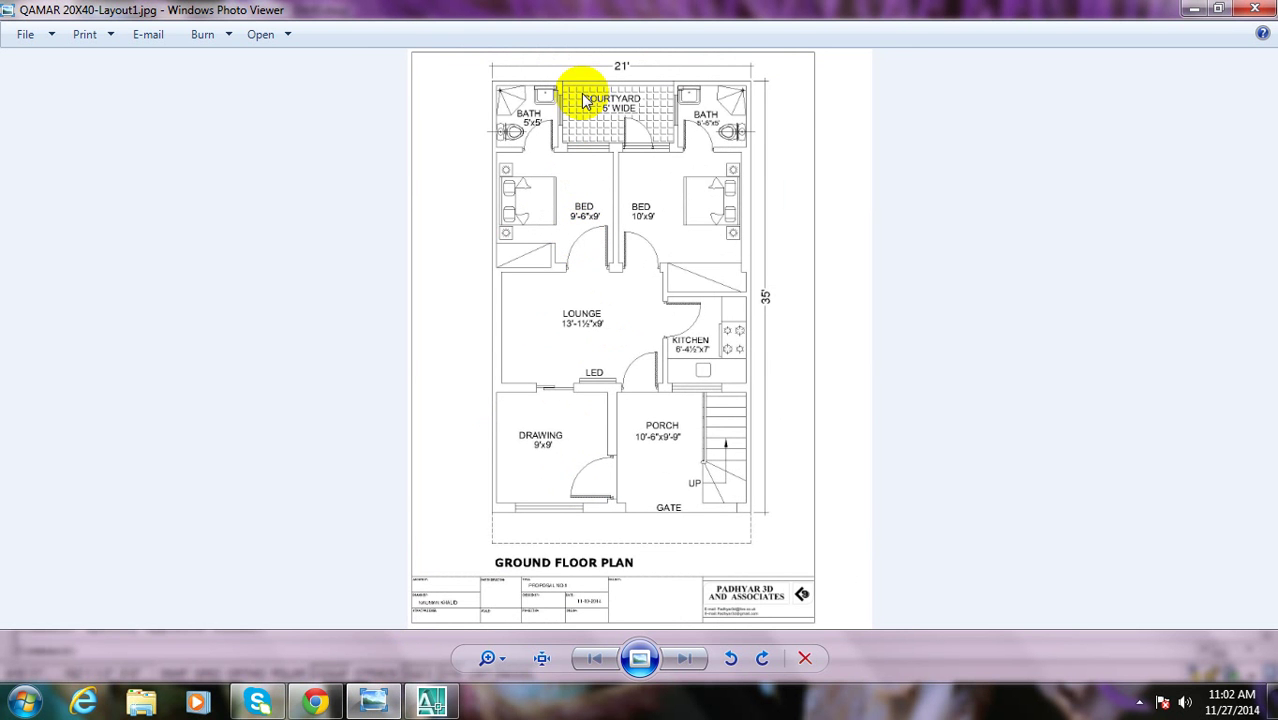
click(431, 703)
scroll(671, 285, up, 2)
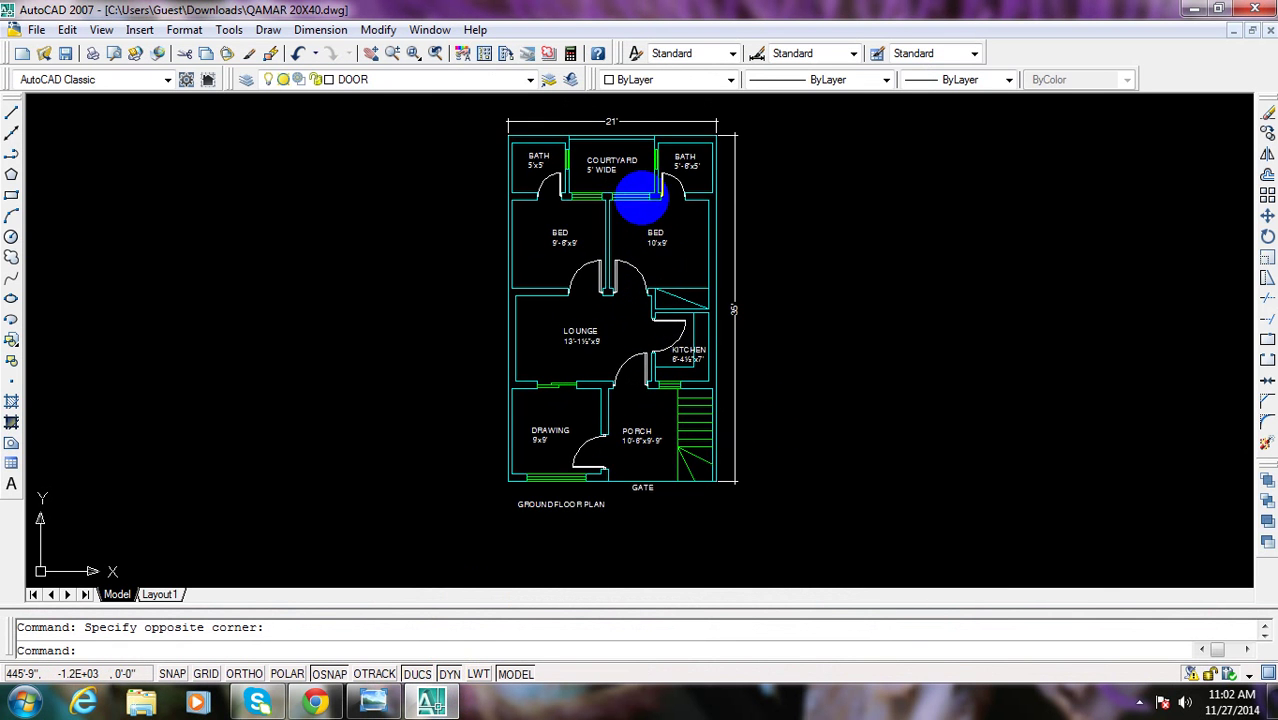
scroll(625, 220, up, 2)
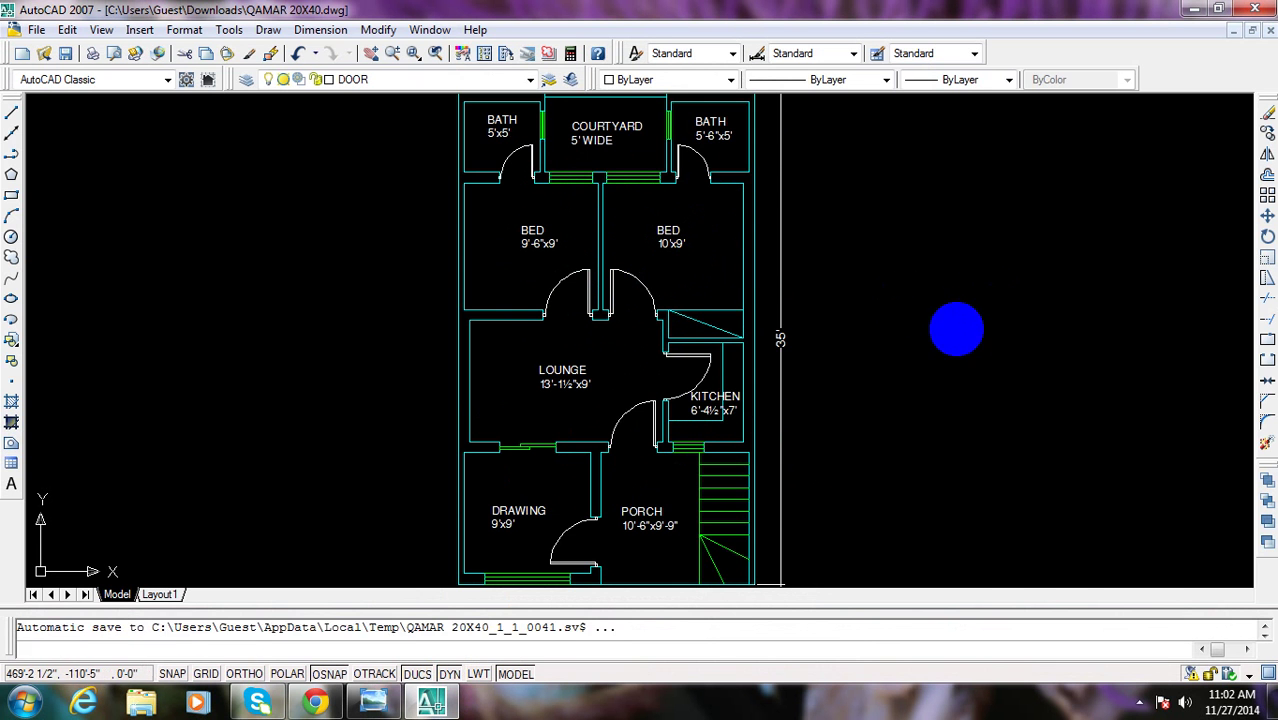
scroll(824, 262, down, 2)
click(944, 186)
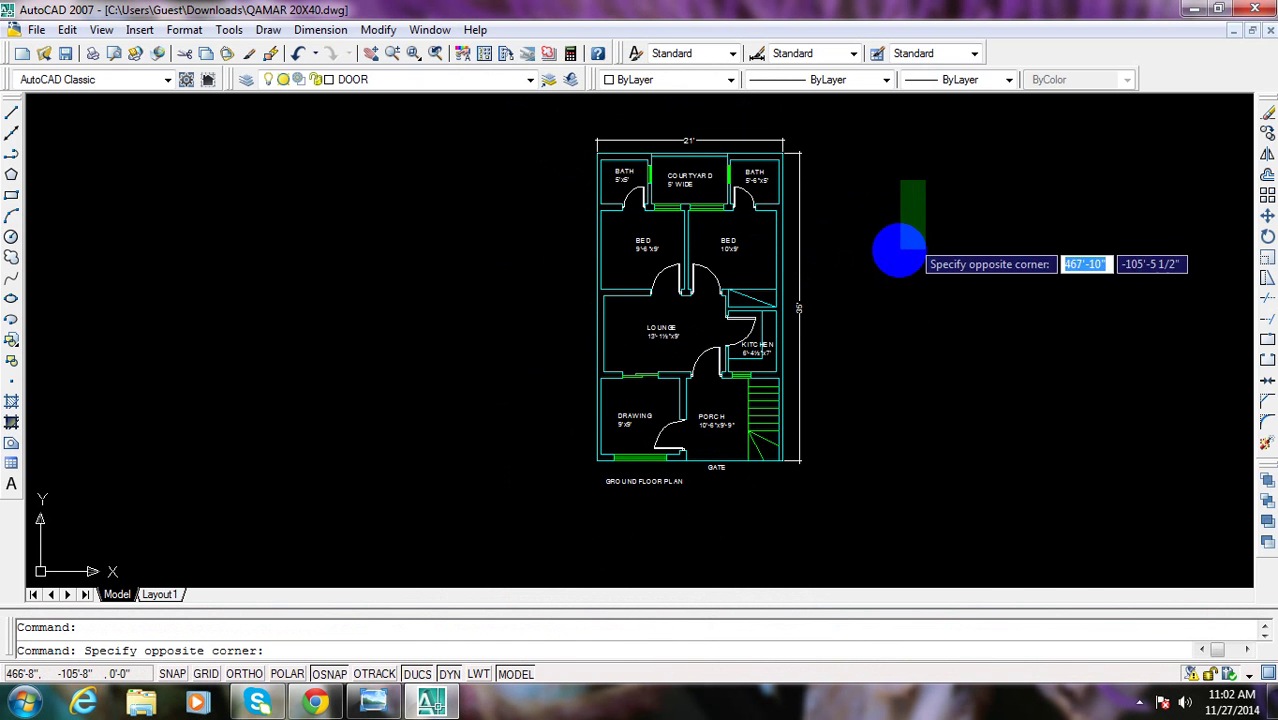
scroll(713, 342, up, 2)
scroll(650, 420, up, 1)
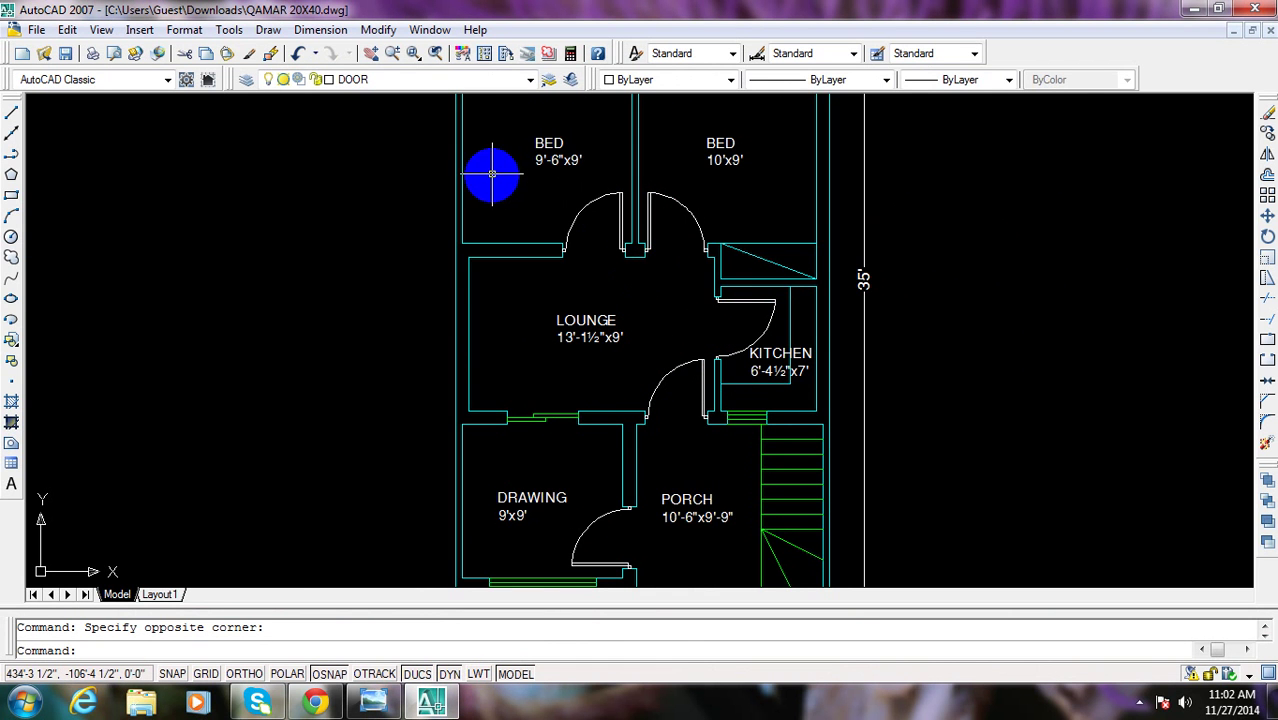
middle_drag(448, 190, 452, 214)
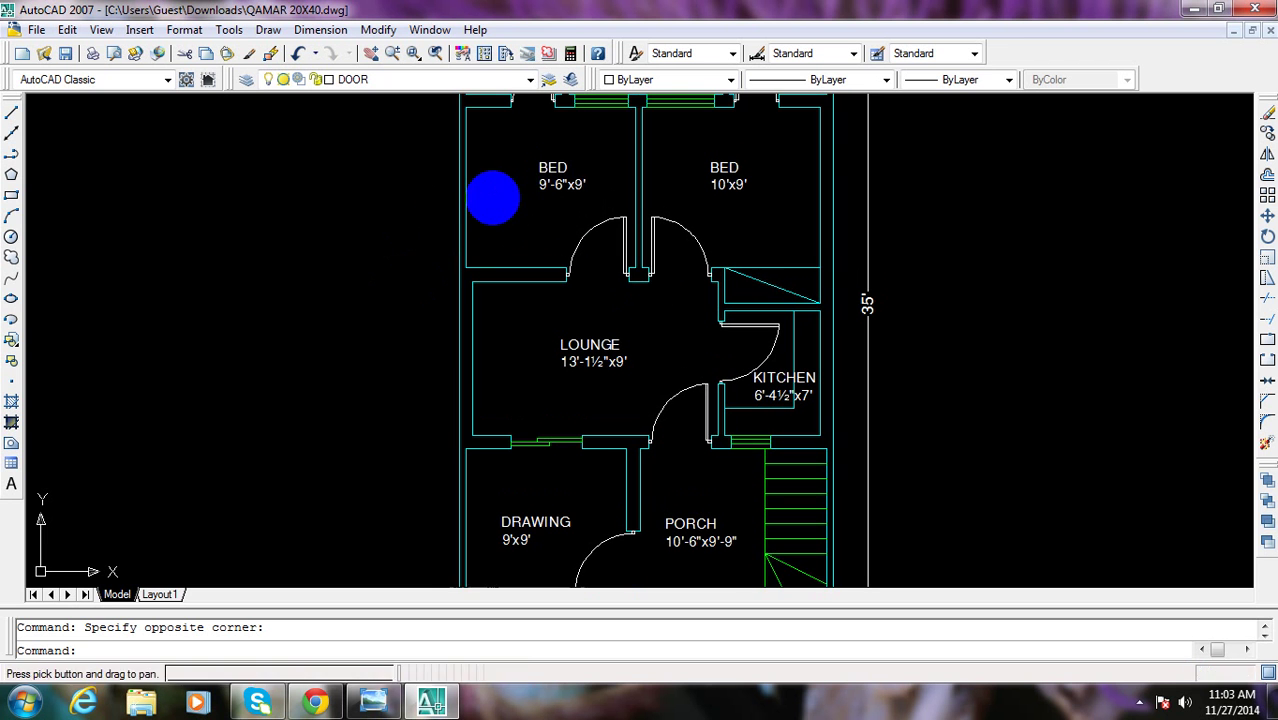
middle_drag(548, 151, 554, 200)
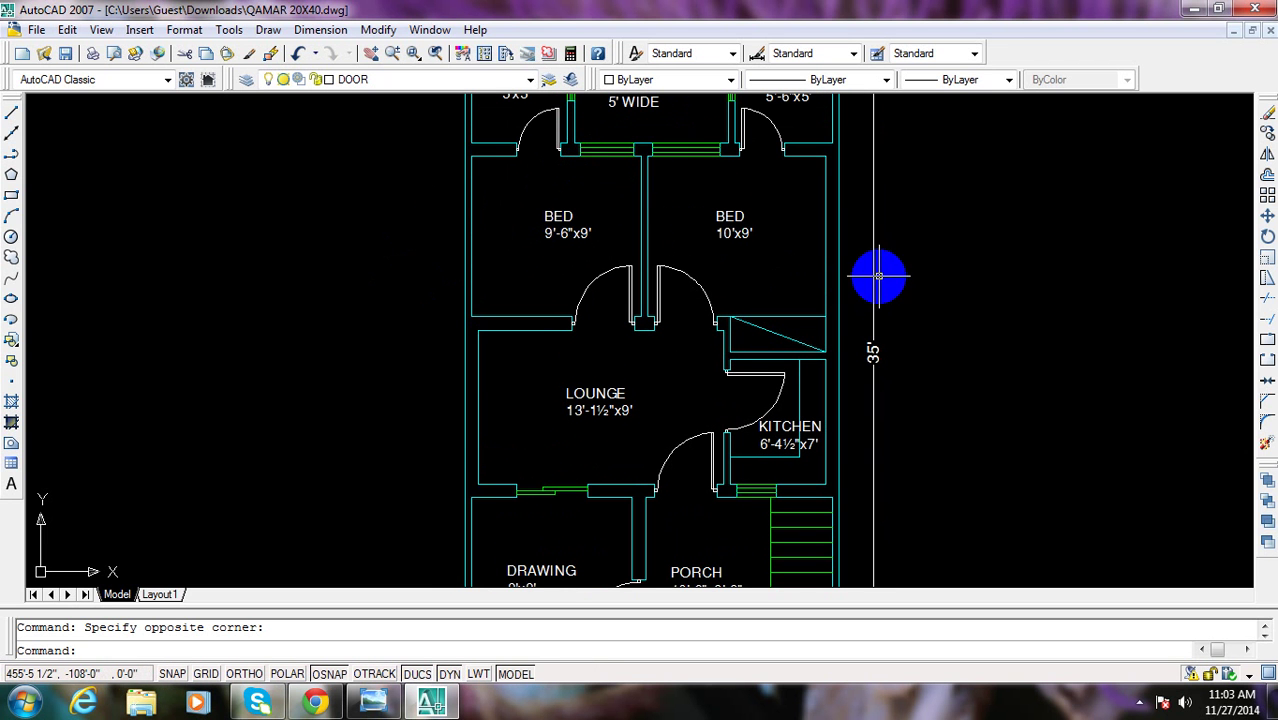
middle_drag(907, 314, 875, 490)
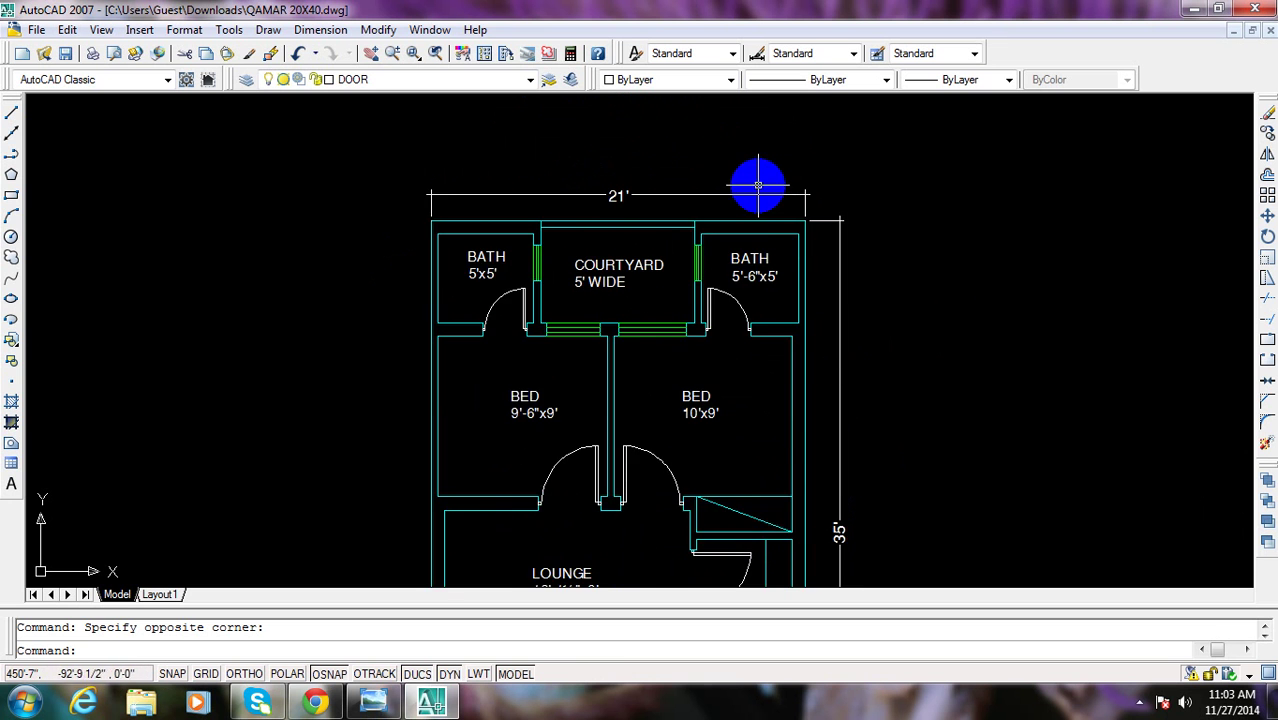
scroll(758, 185, down, 2)
middle_drag(705, 414, 685, 400)
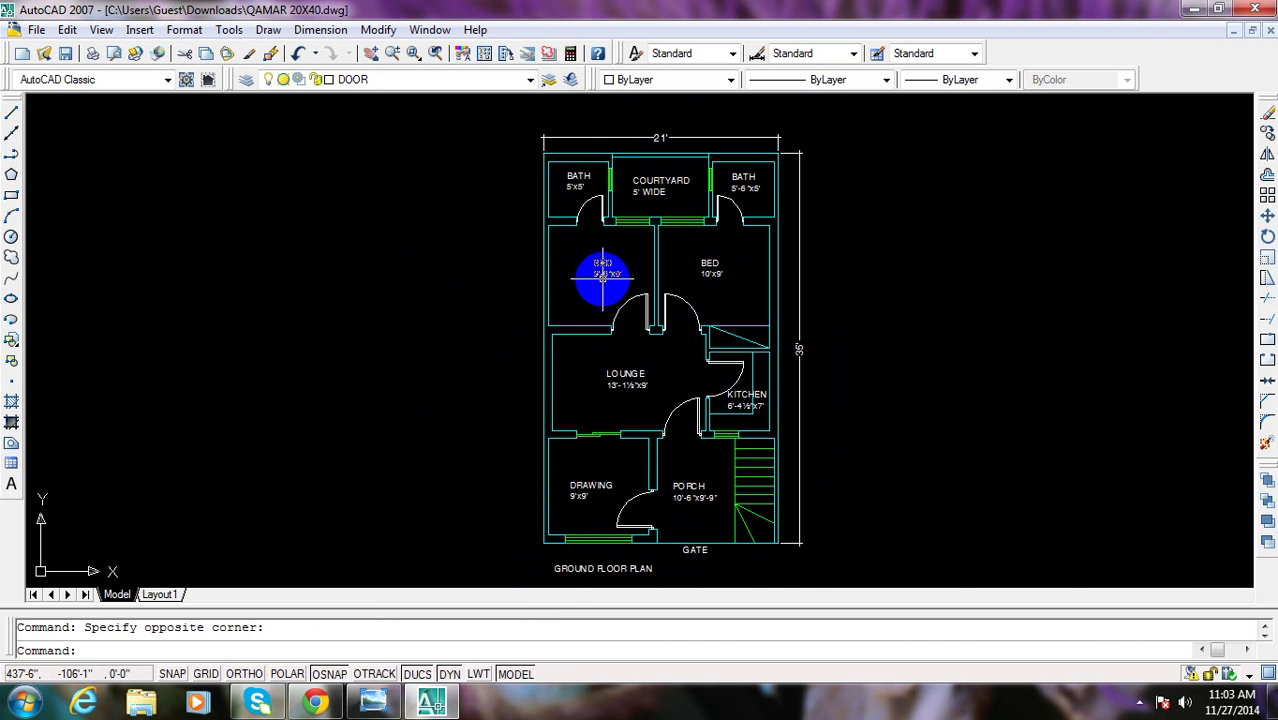
scroll(615, 303, up, 5)
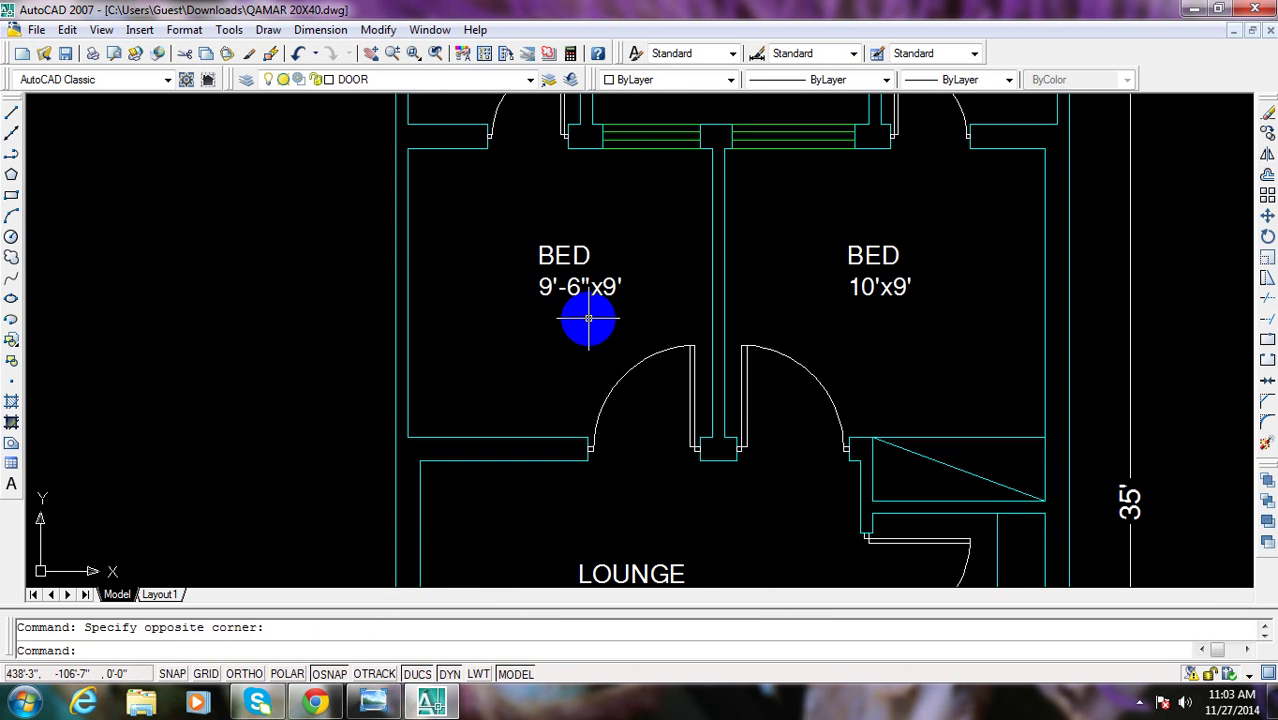
Move the left BED 9'-6"x9' label slightly down and left within its bedroom
key(m)
key(space)
drag(588, 318, 542, 251)
key(Return)
click(608, 194)
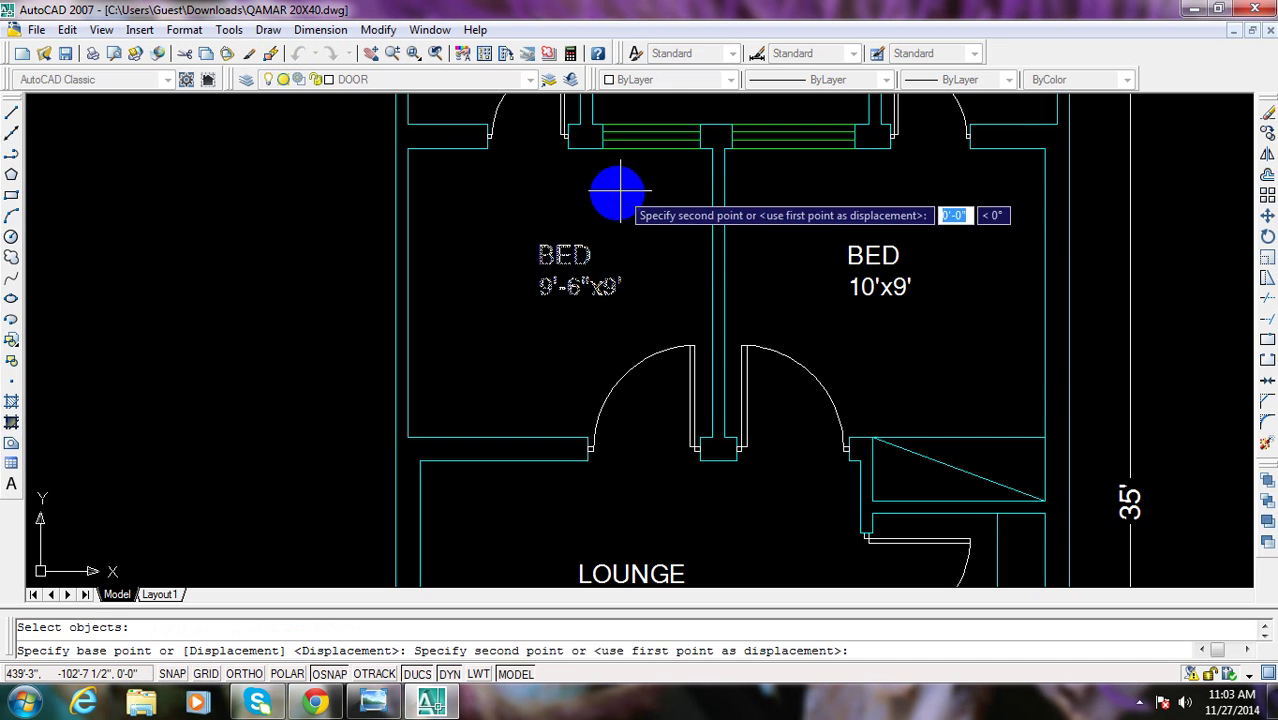
click(592, 200)
Move the BED 10'x9' label to a better spot in its bedroom, then zoom out
key(Return)
drag(858, 307, 864, 214)
key(Return)
click(912, 186)
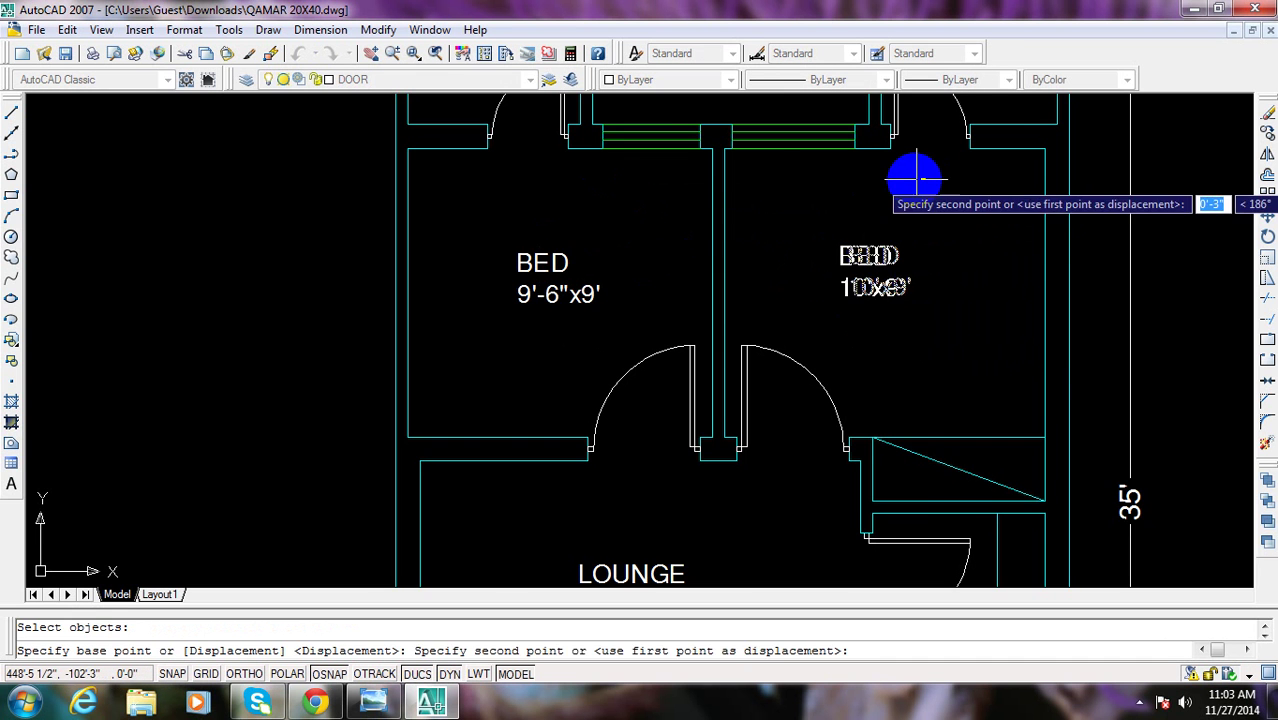
click(885, 214)
scroll(885, 214, down, 2)
scroll(696, 335, down, 2)
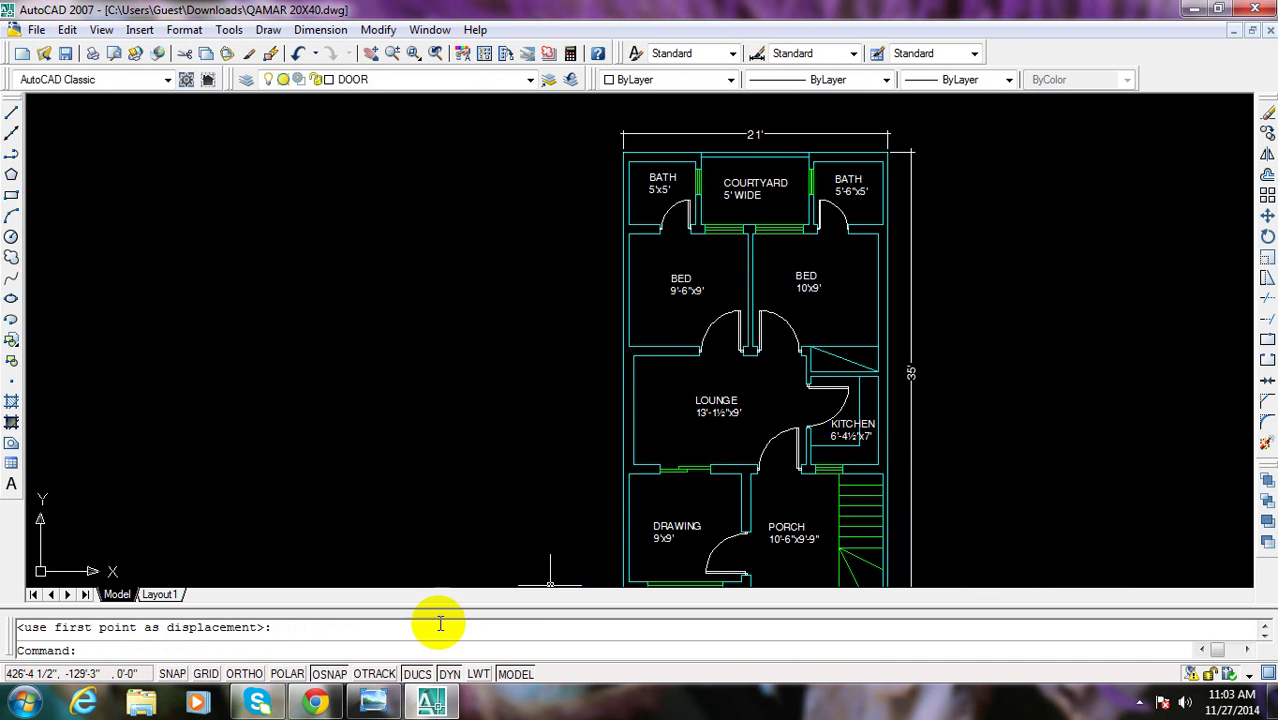